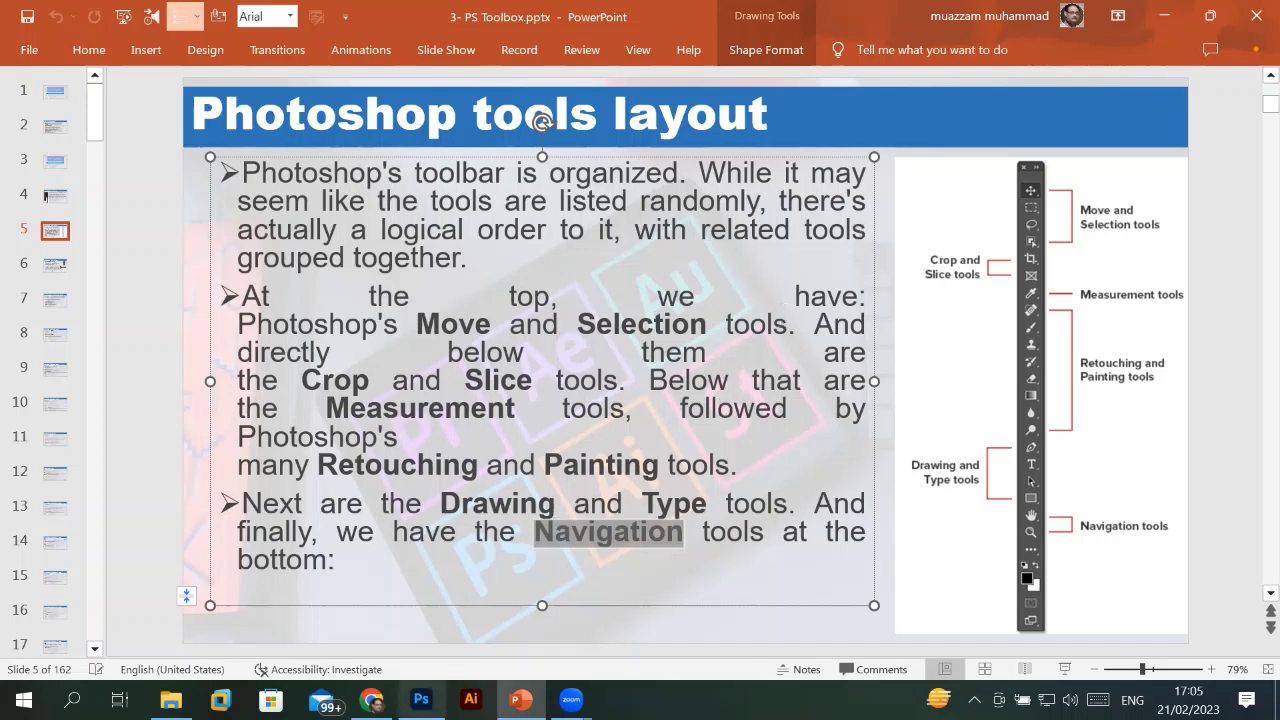
Switch from PowerPoint to Photoshop, showing the New Document dialog's Print presets.
click(421, 699)
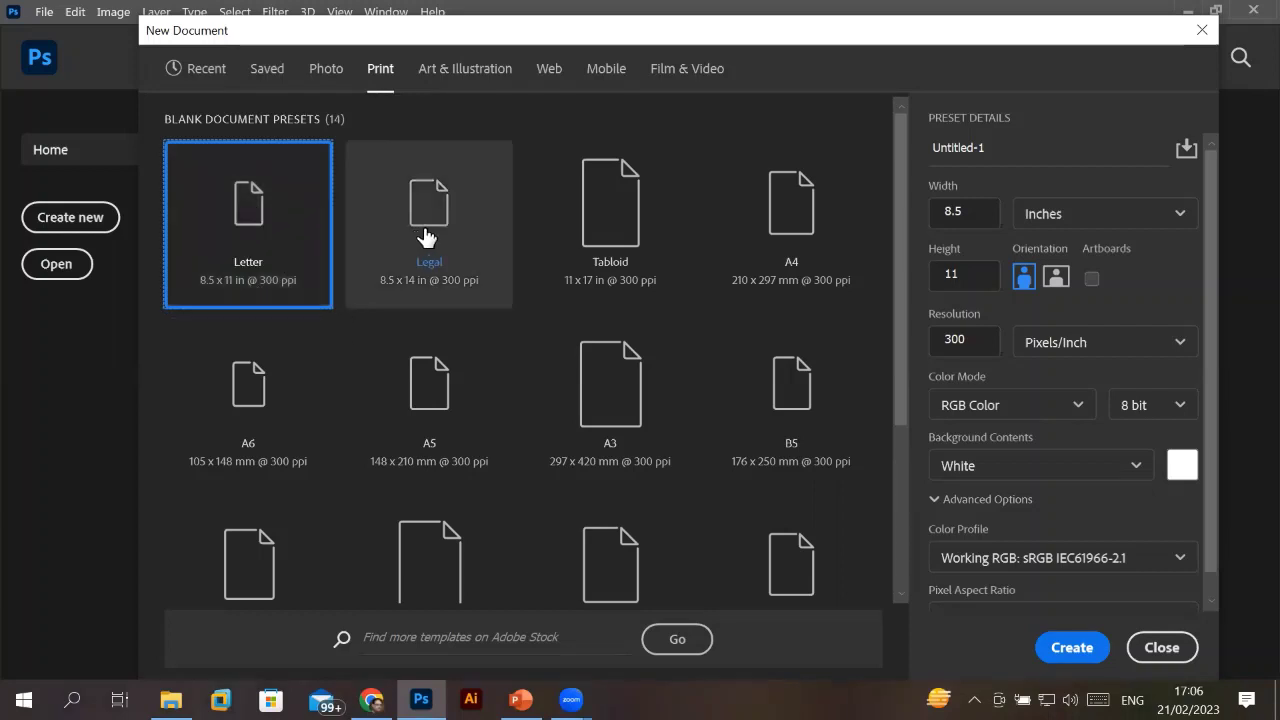
Choose the Letter 8.5 × 11 in preset for the new document.
click(764, 216)
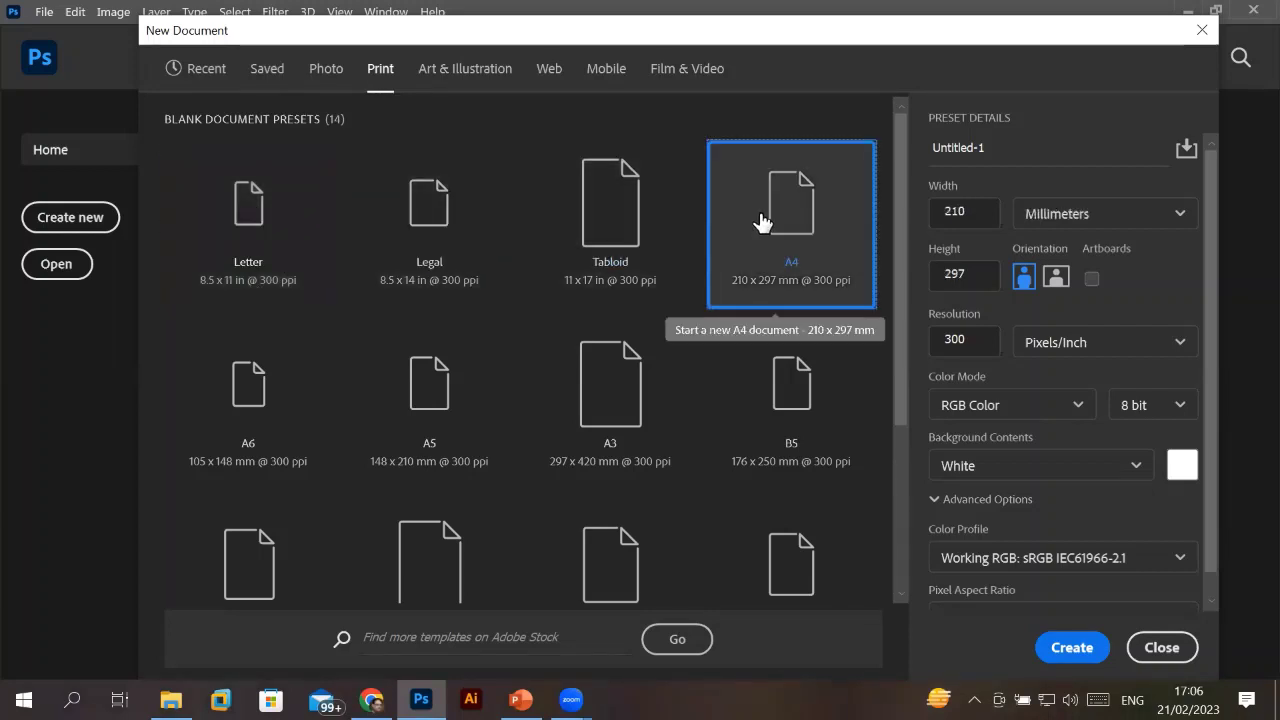
click(250, 201)
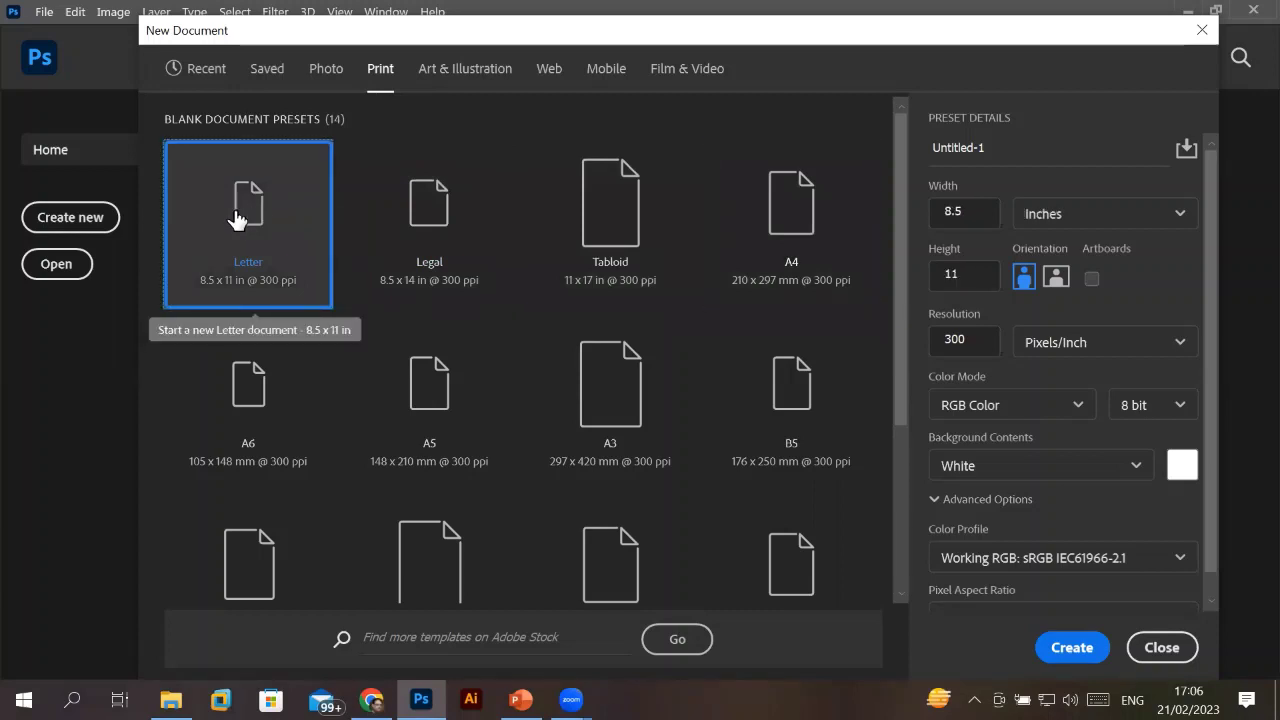
click(994, 214)
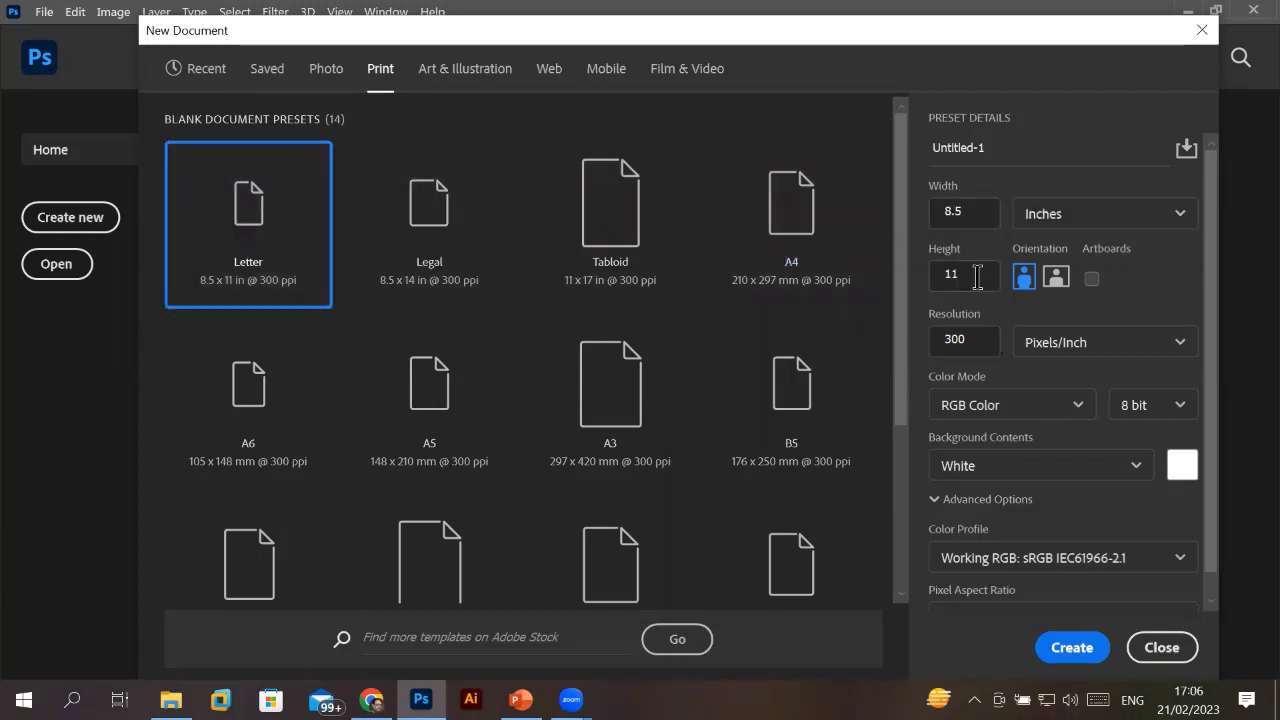
Replace the 72 resolution with 300 pixels/inch.
double_click(975, 340)
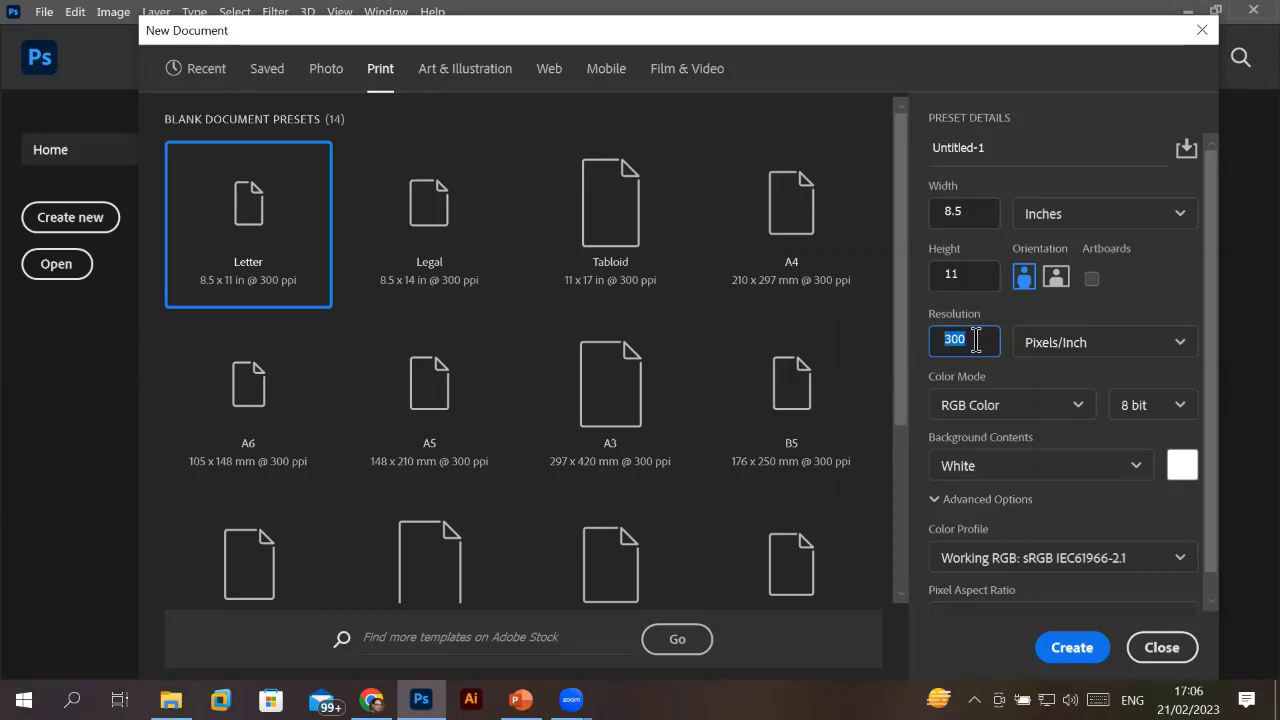
text(298.5)
key(BackSpace)
key(BackSpace)
key(BackSpace)
text(7.9)
key(BackSpace)
text(6.2)
drag(975, 340, 893, 349)
text(72)
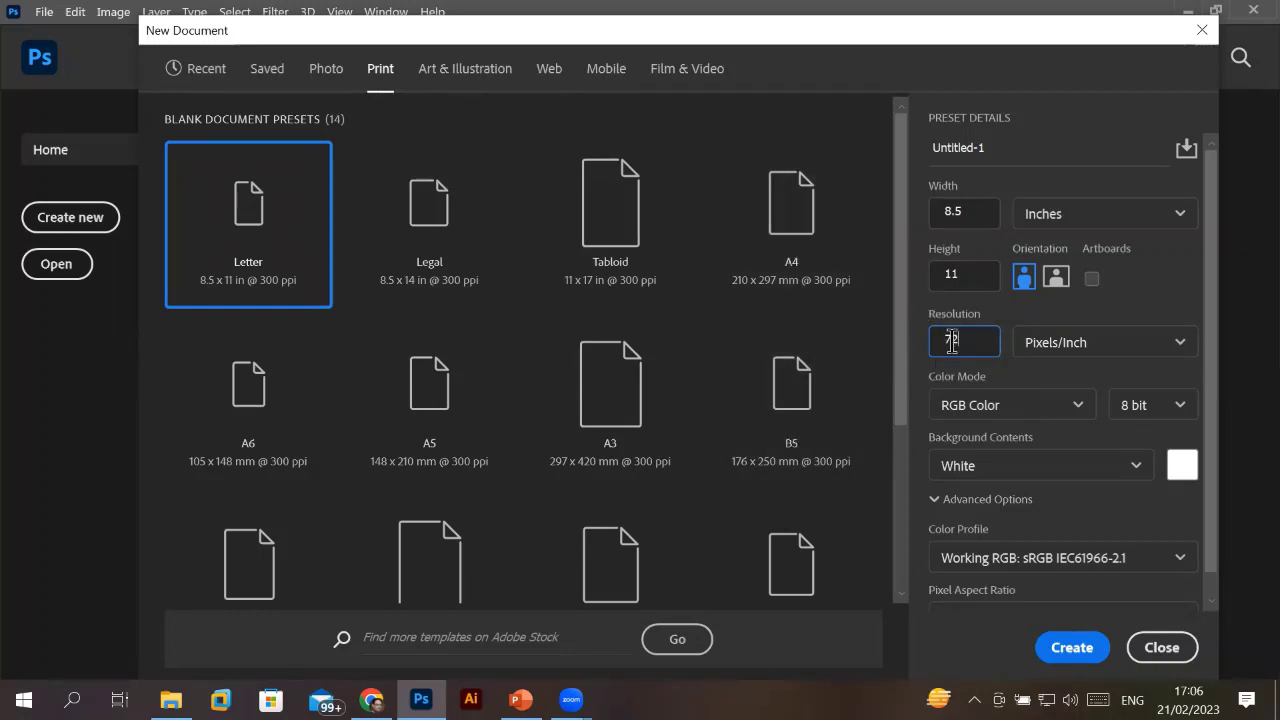
drag(980, 342, 940, 340)
text(300)
Set the colour mode to CMYK Color and try Background Color as the page contents.
click(1080, 408)
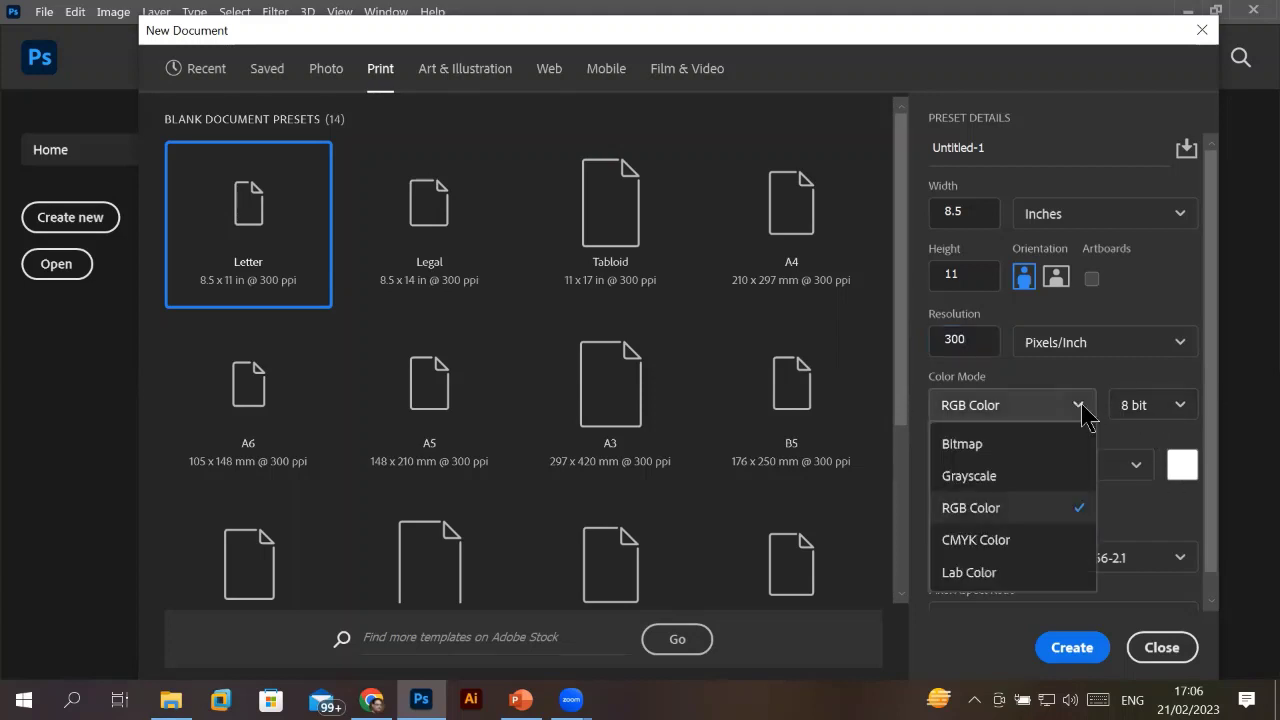
click(1012, 541)
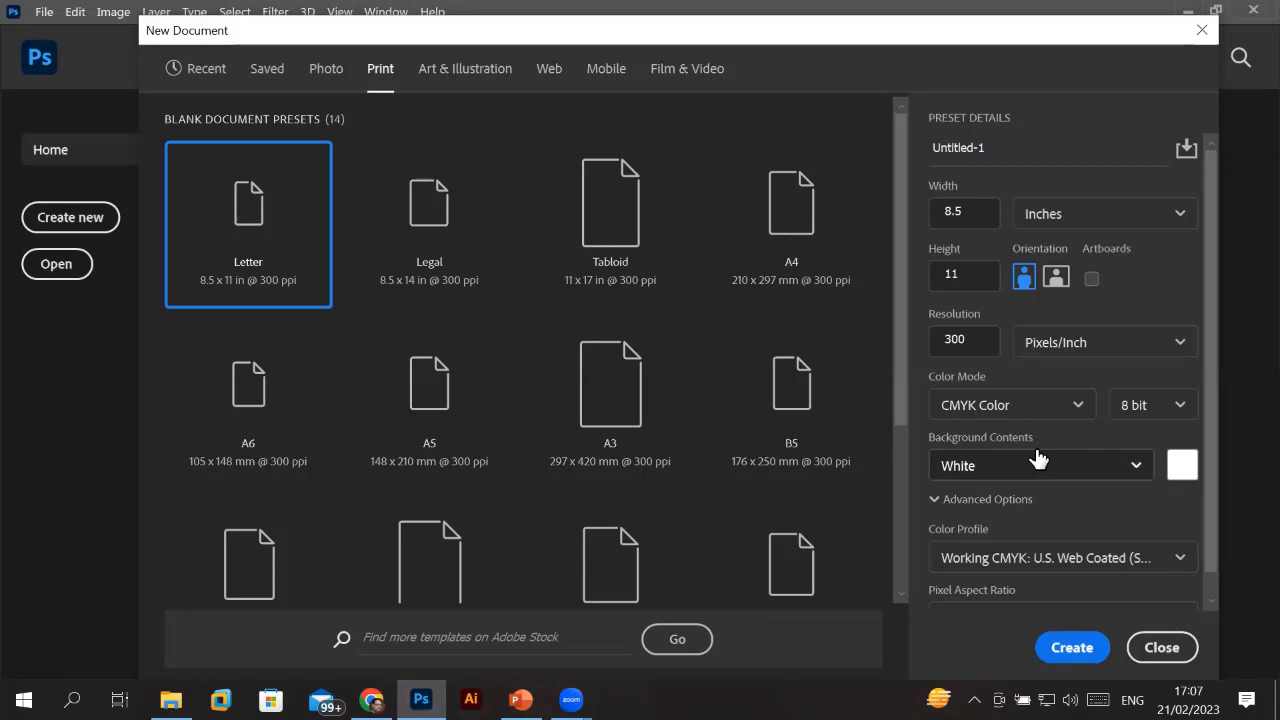
click(1141, 470)
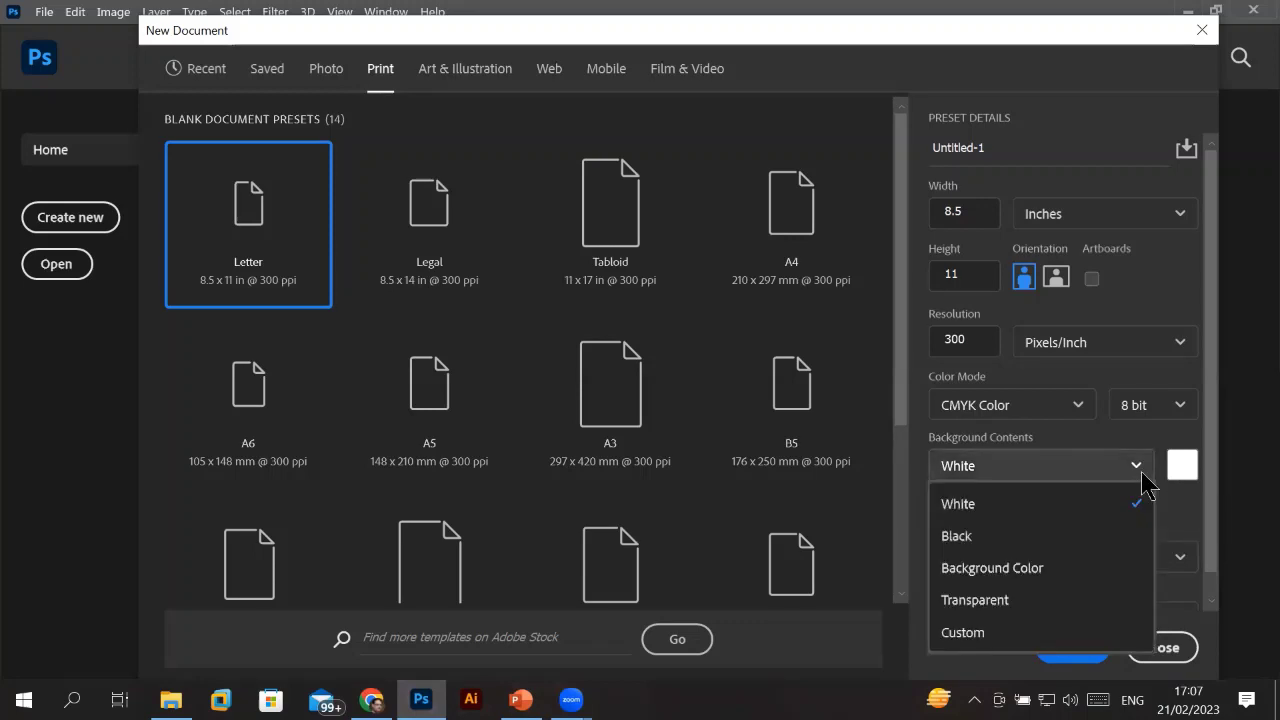
click(1043, 570)
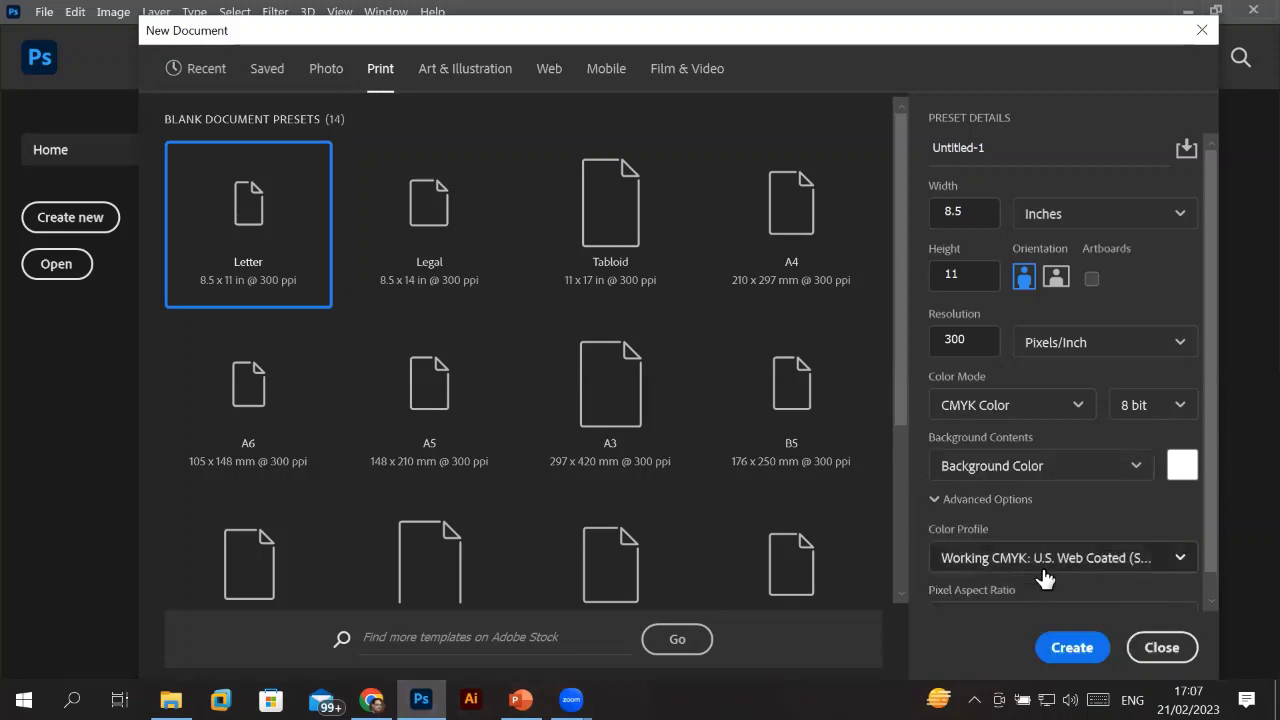
Try a custom red background, revert to White, and create the Letter document.
click(1138, 472)
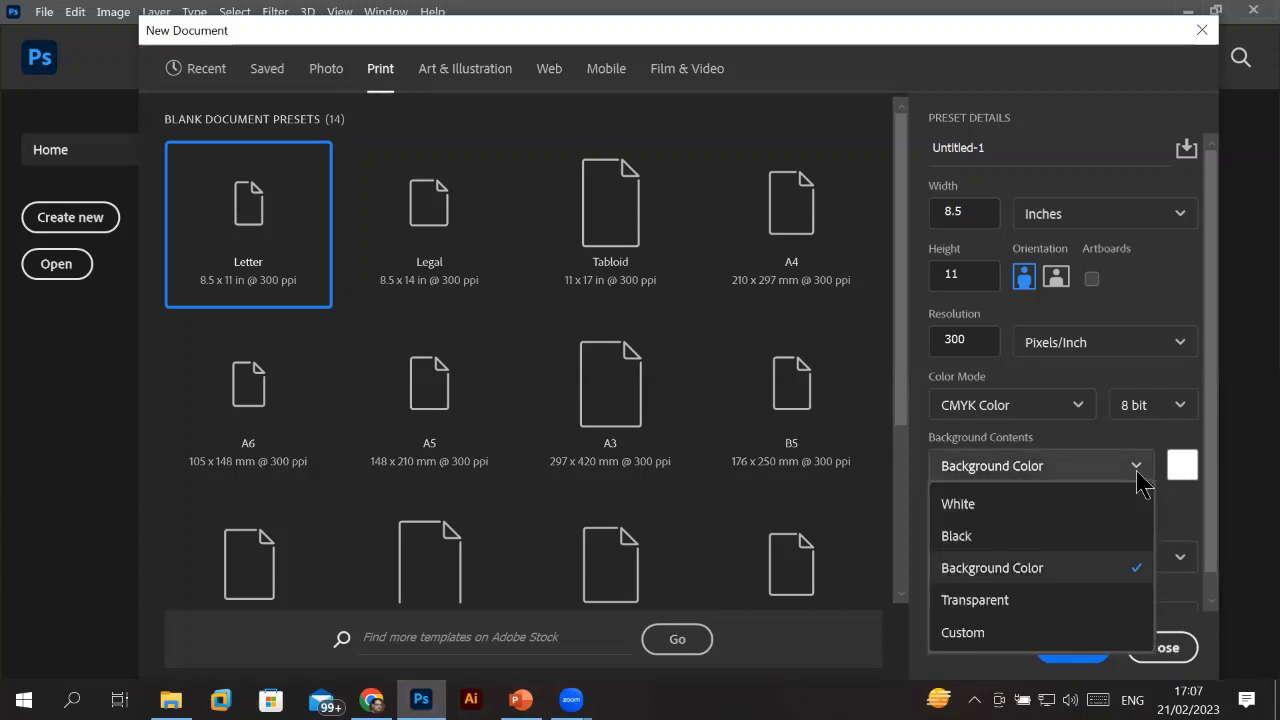
click(970, 633)
click(590, 143)
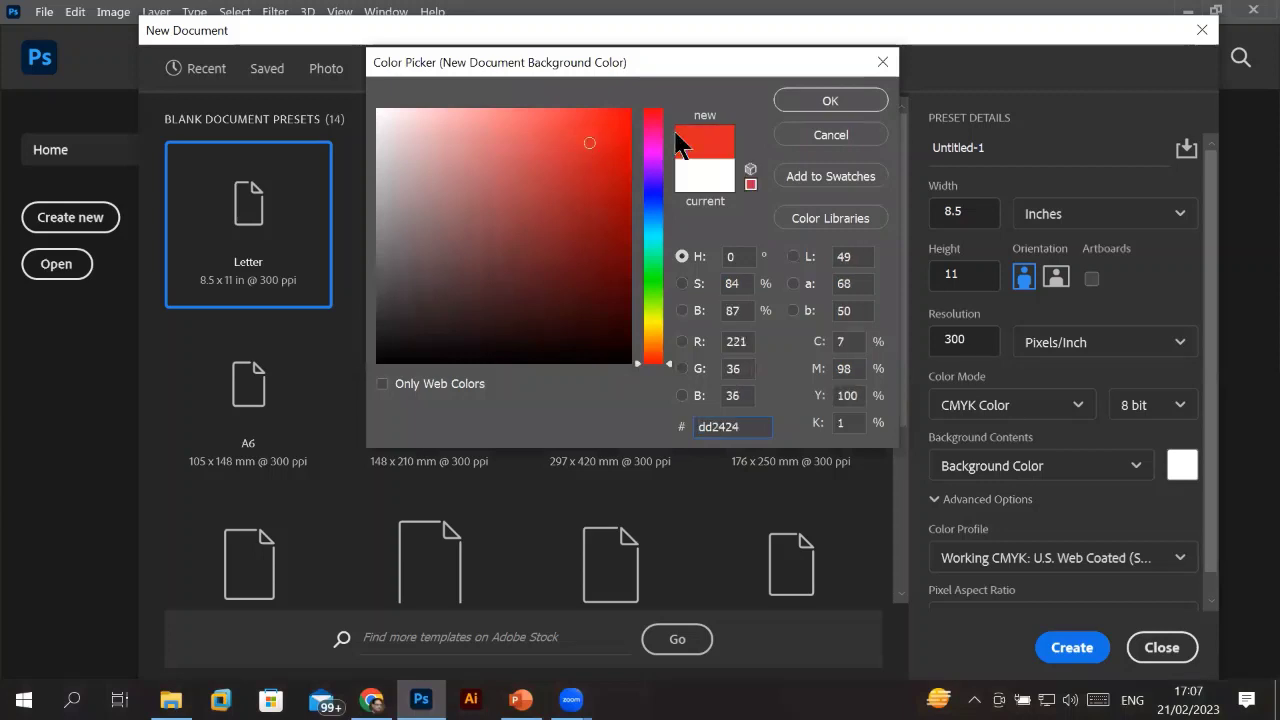
click(815, 100)
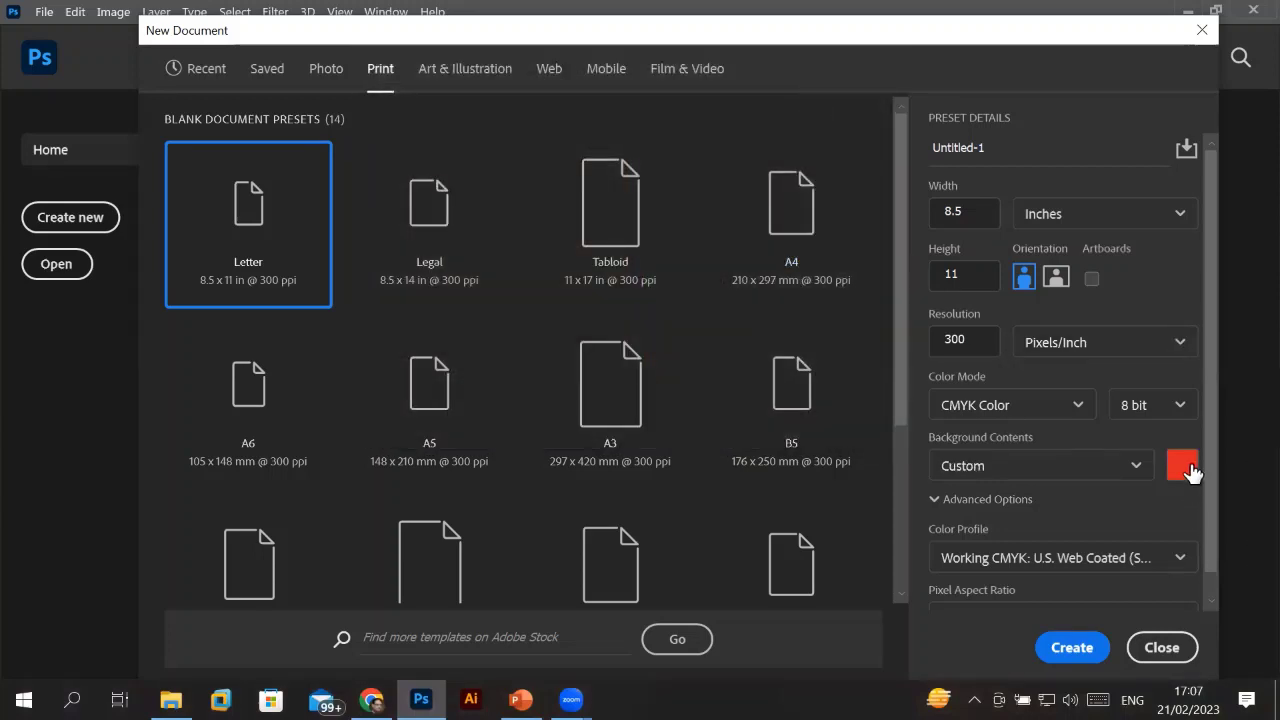
click(1138, 467)
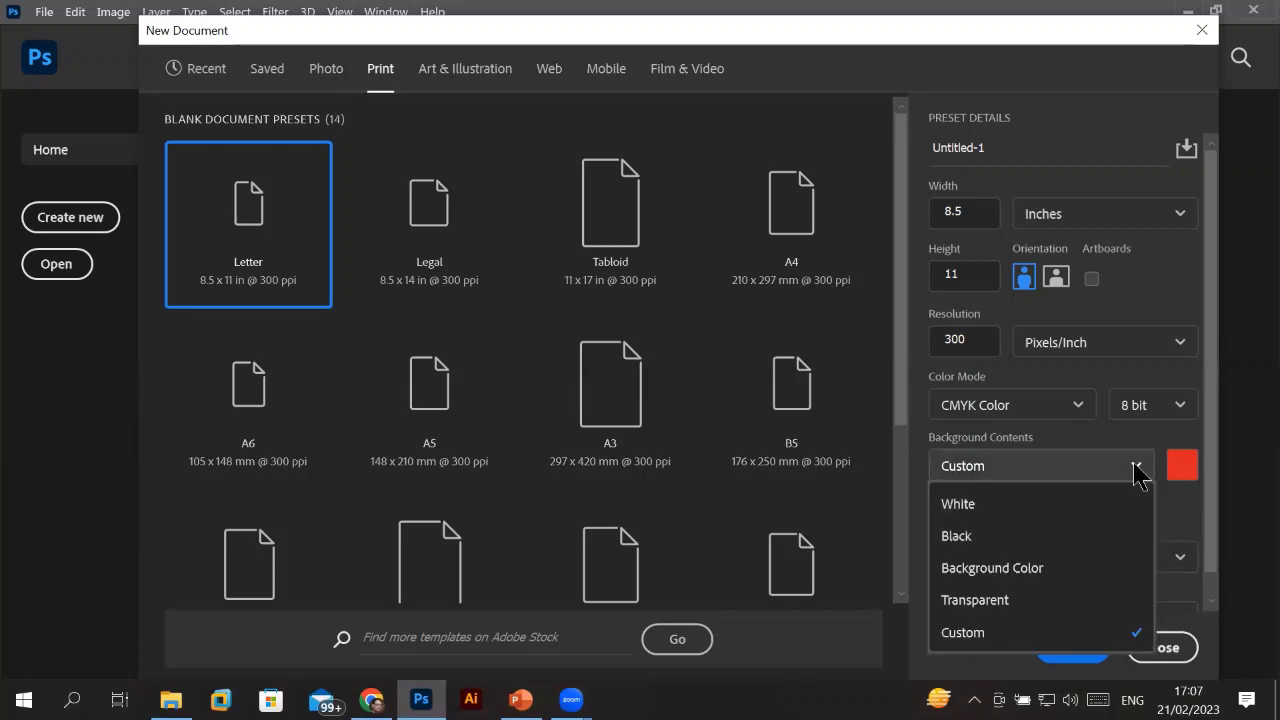
click(1022, 506)
click(1071, 648)
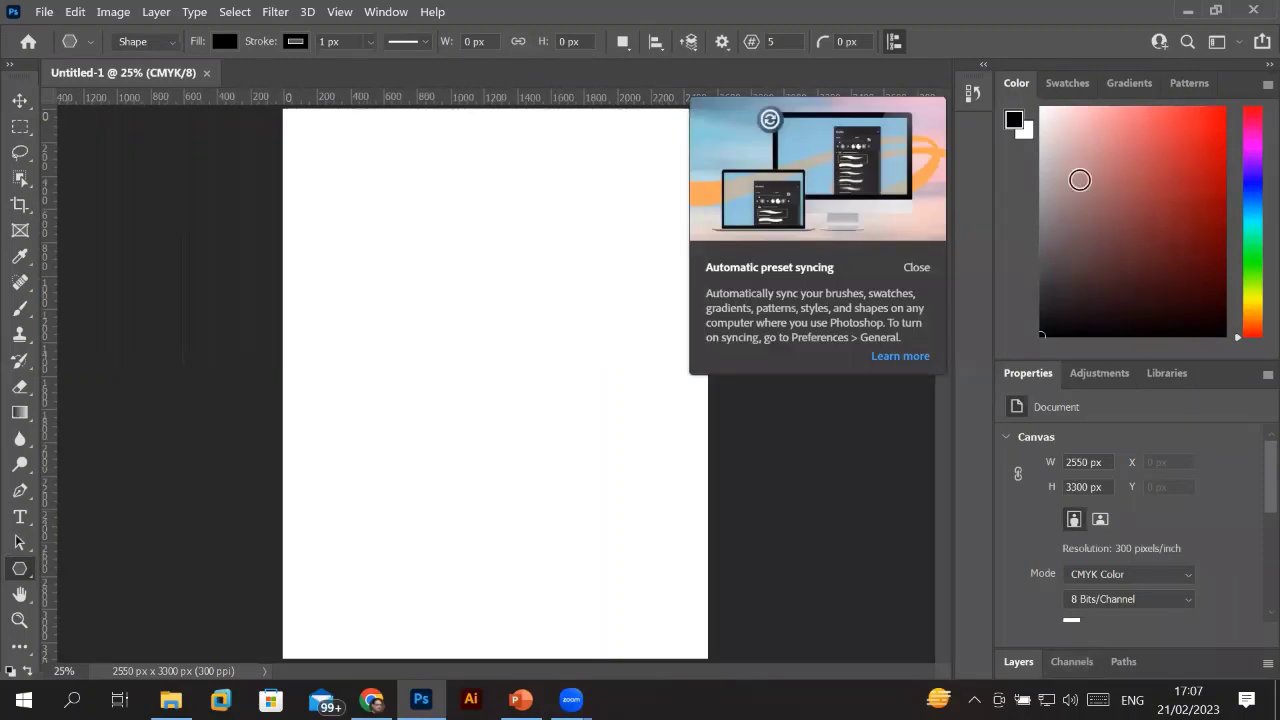
Dismiss the preset syncing notice and toggle the rulers off and back on.
click(916, 267)
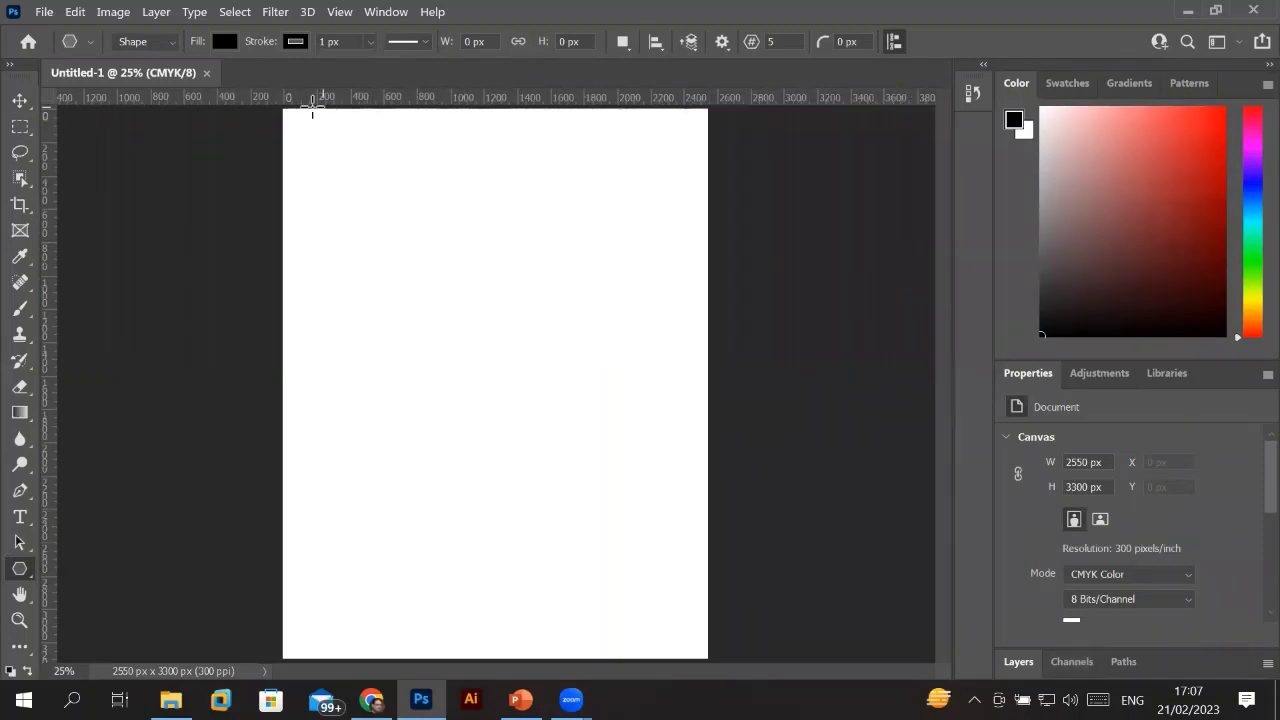
click(339, 11)
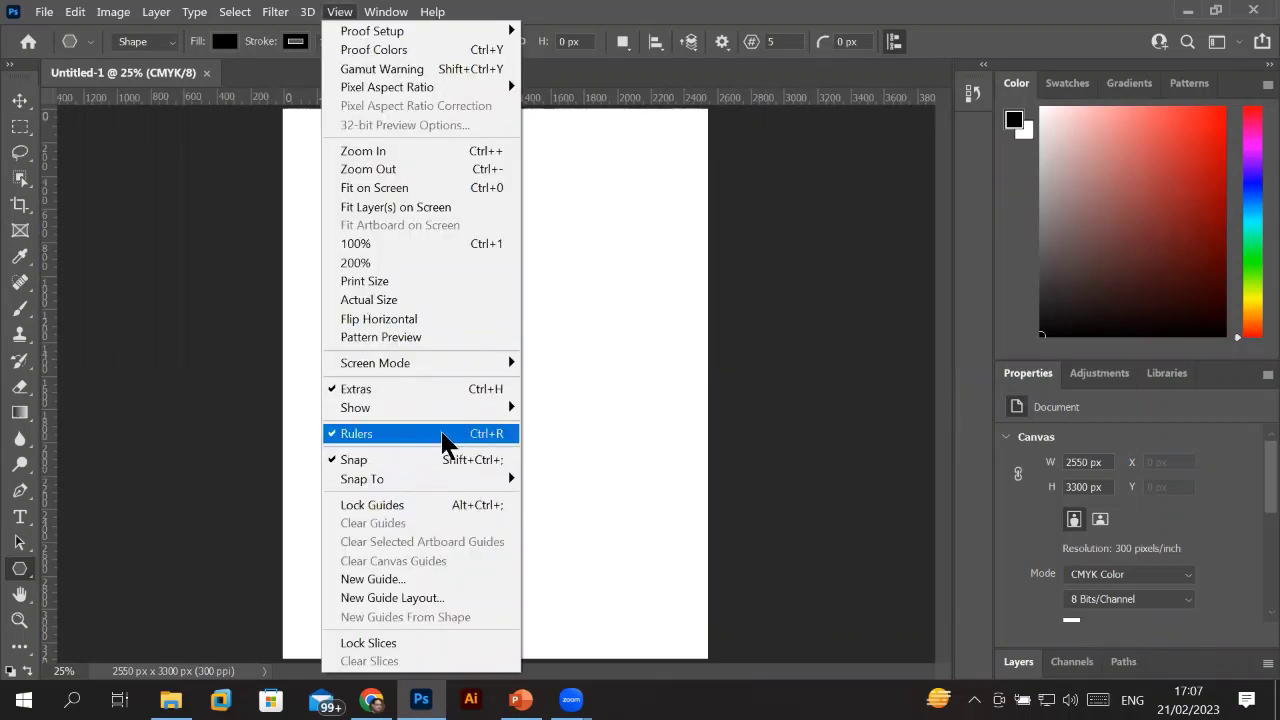
click(421, 434)
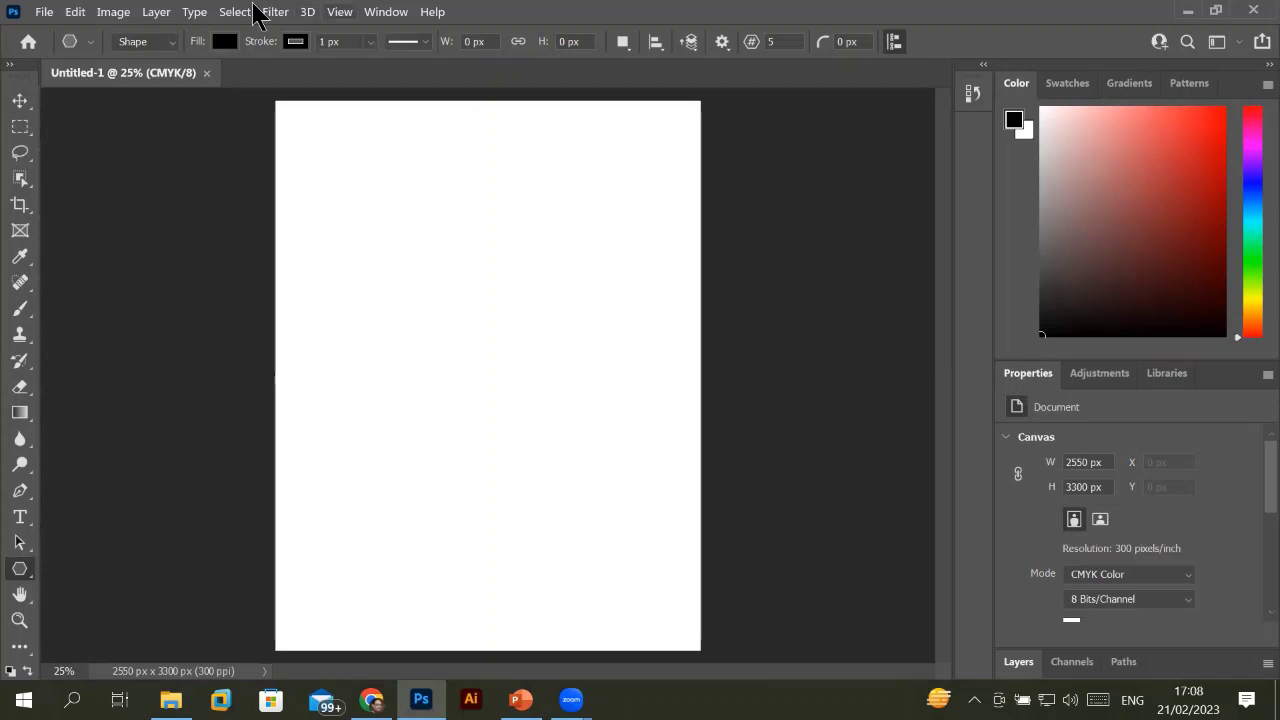
click(340, 11)
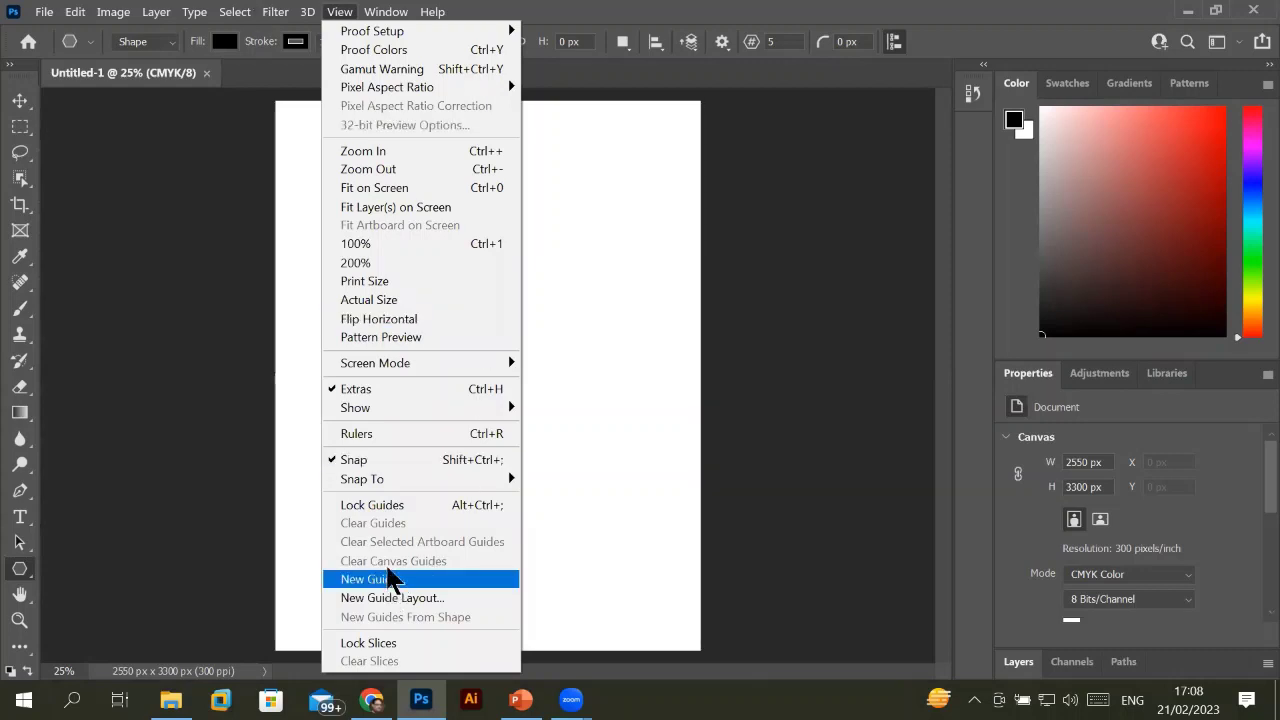
click(408, 435)
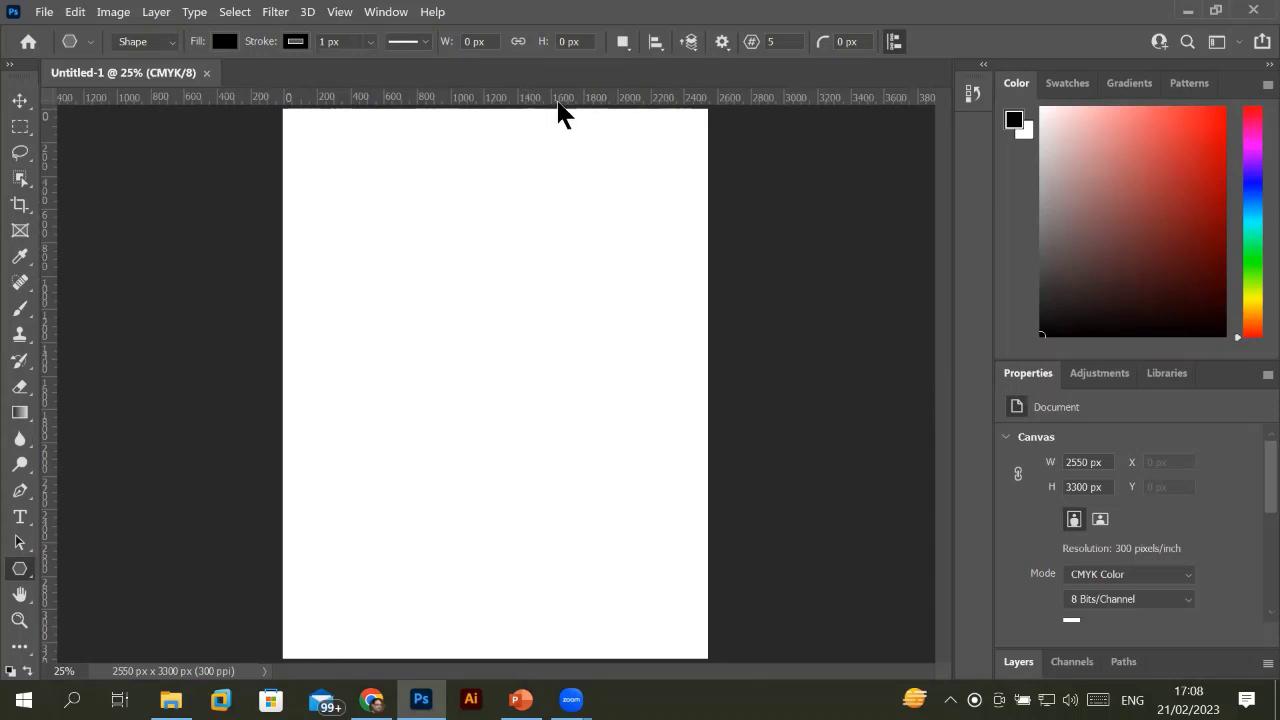
Switch the ruler units to inches and cancel the accidental Create Polygon dialog.
right_click(560, 102)
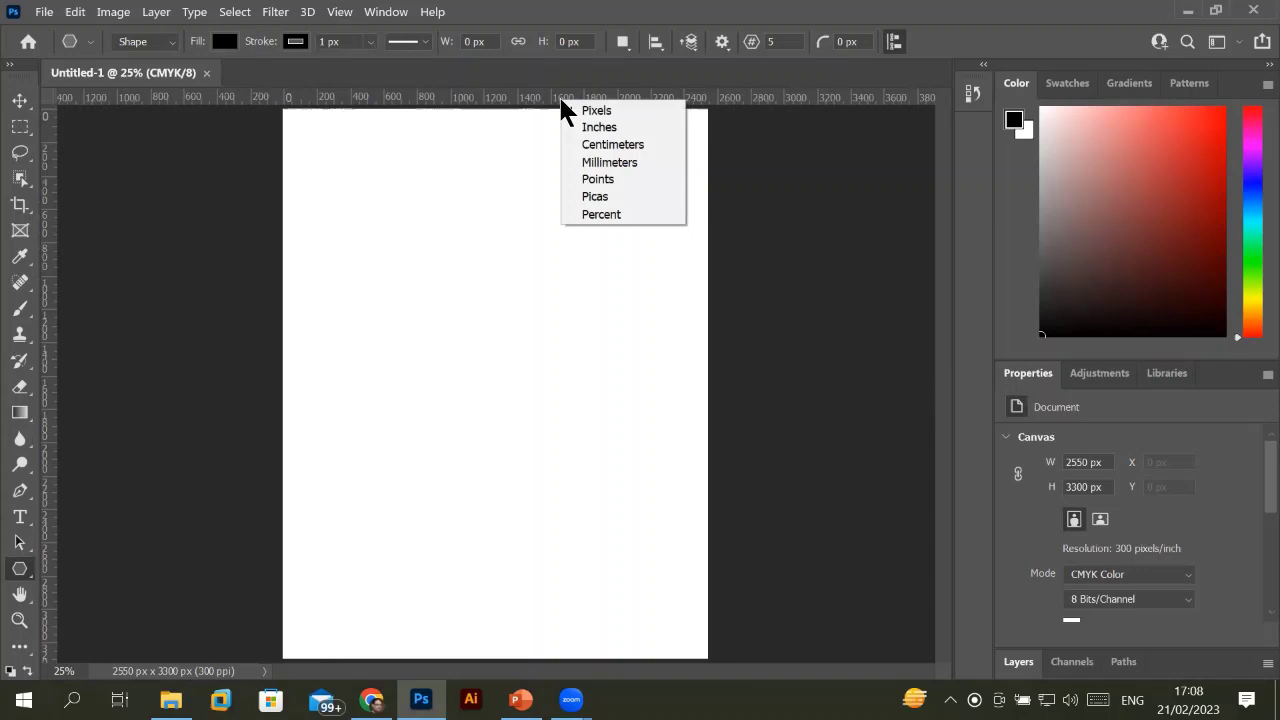
click(605, 128)
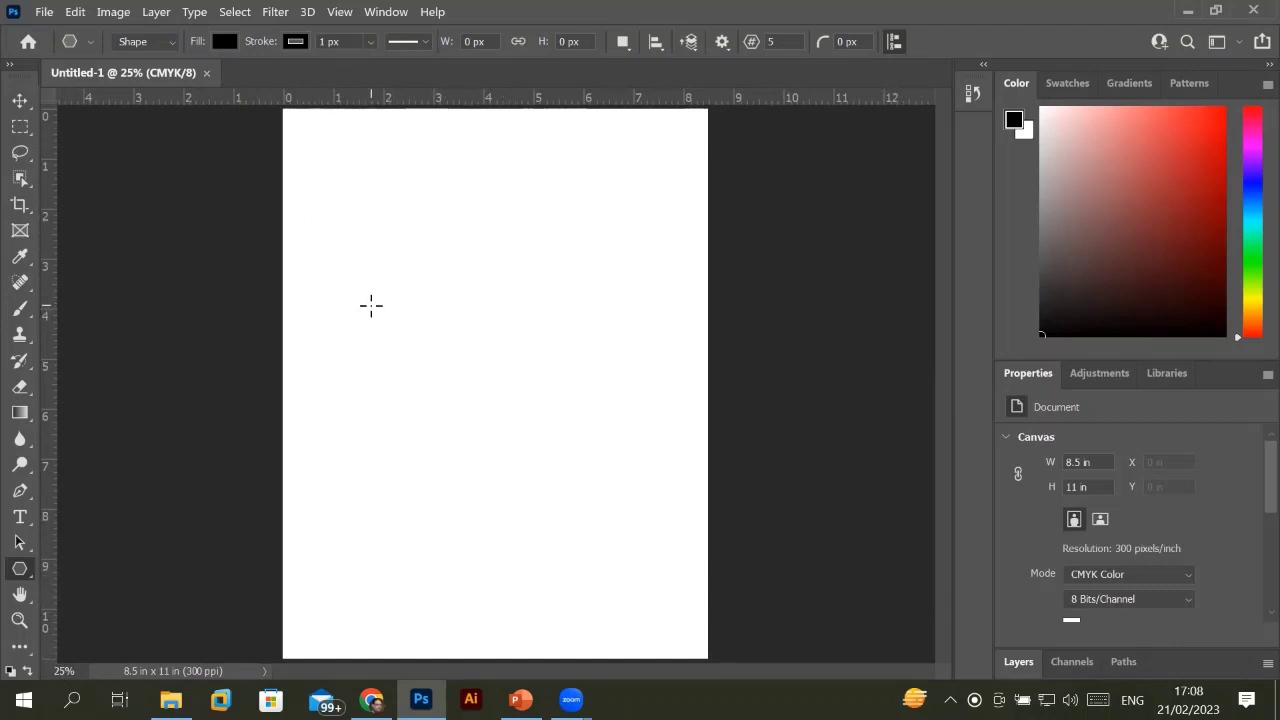
click(371, 306)
click(694, 389)
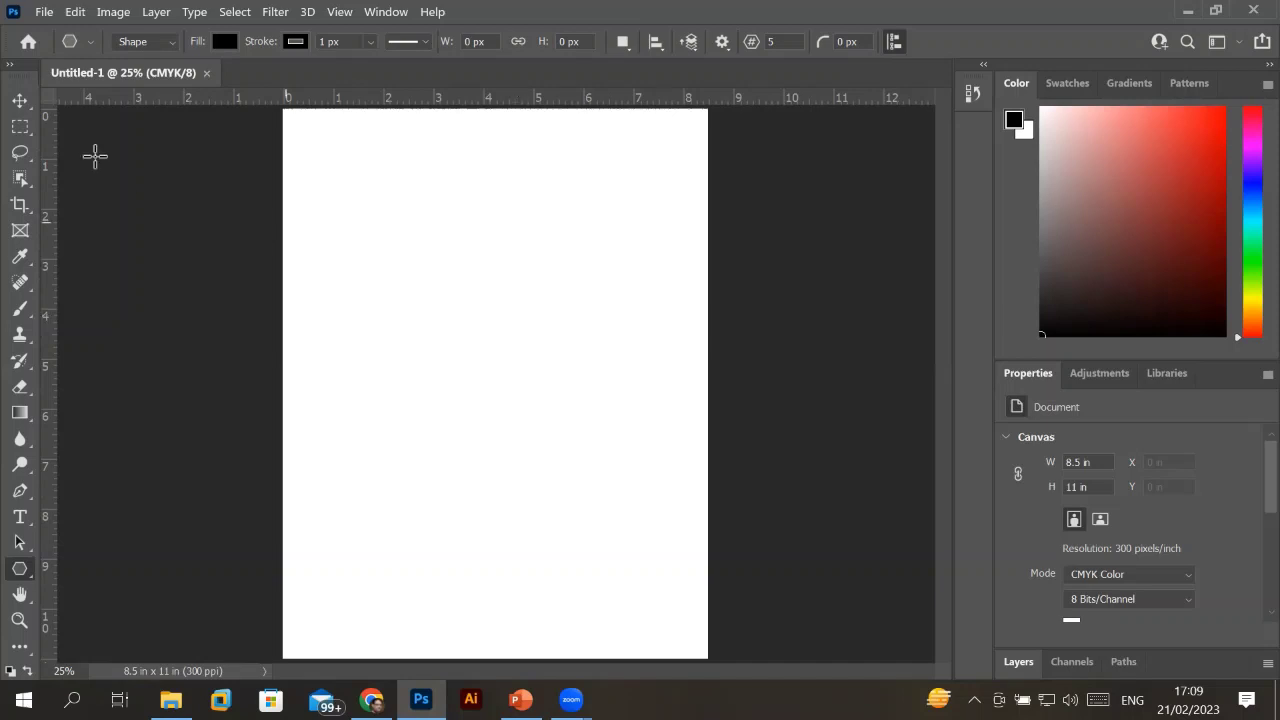
Unlock the Background layer in the Layers panel so it becomes Layer 0.
click(20, 101)
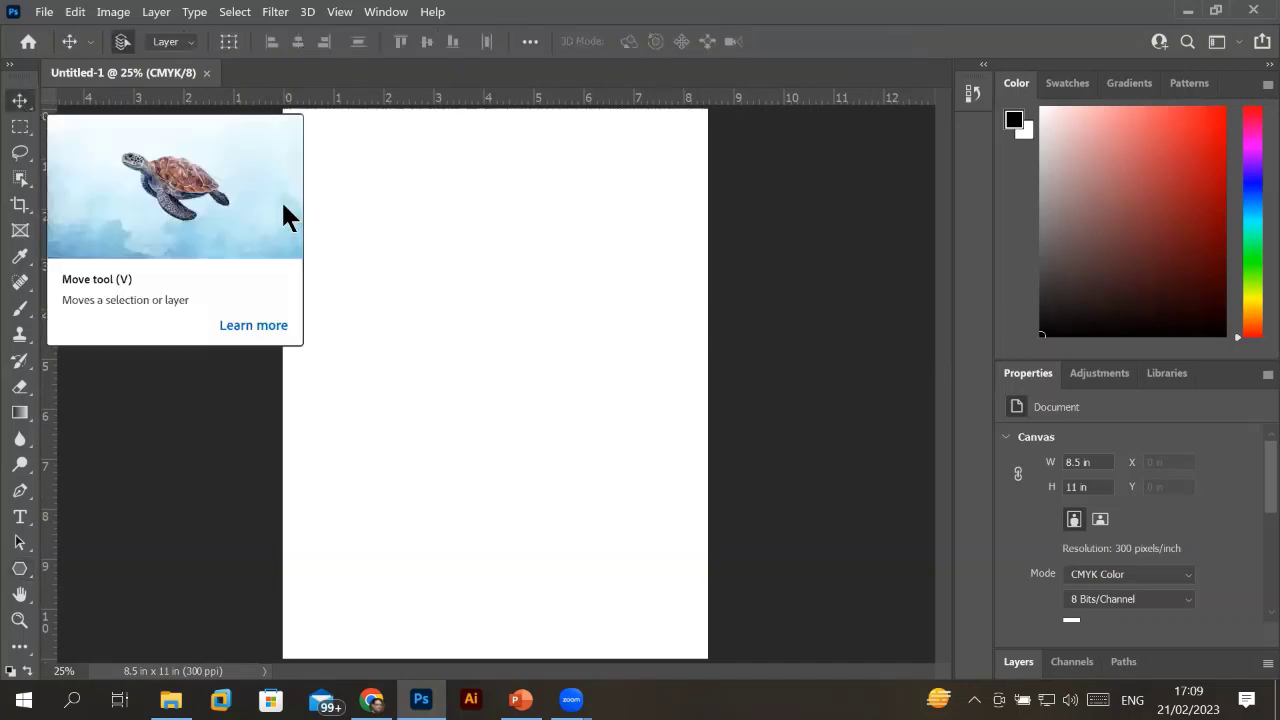
click(1028, 662)
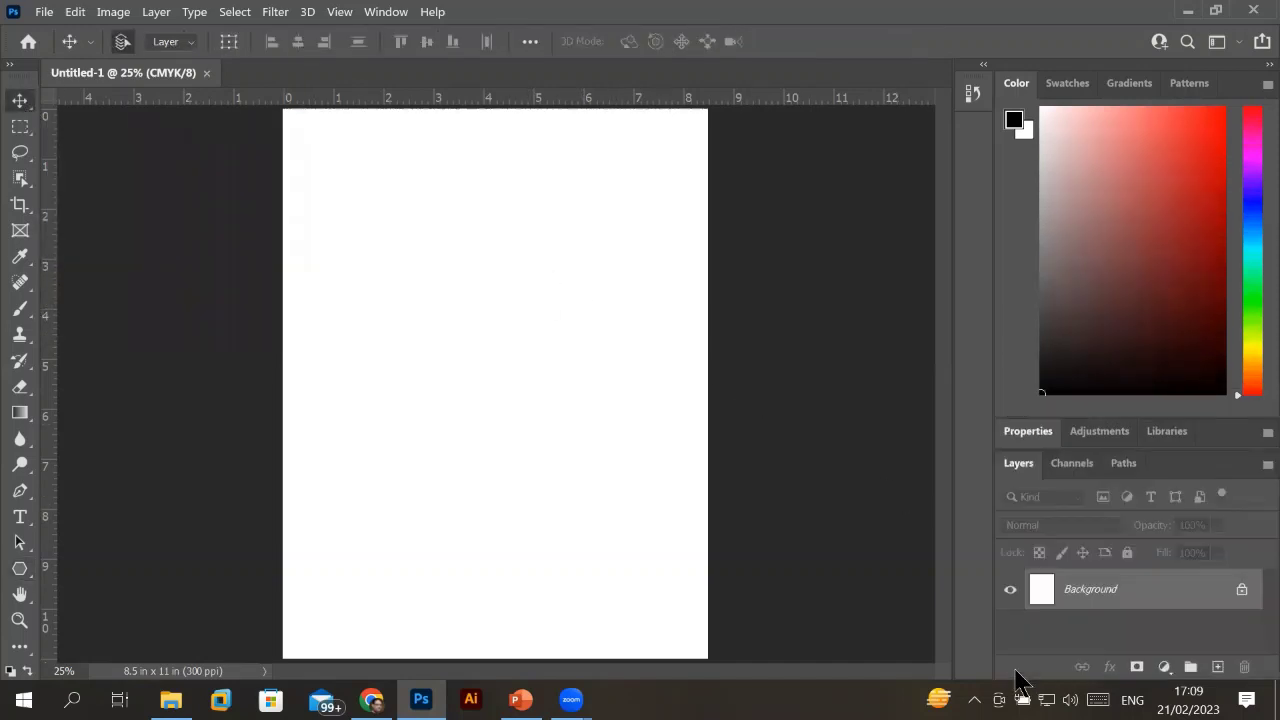
click(1241, 590)
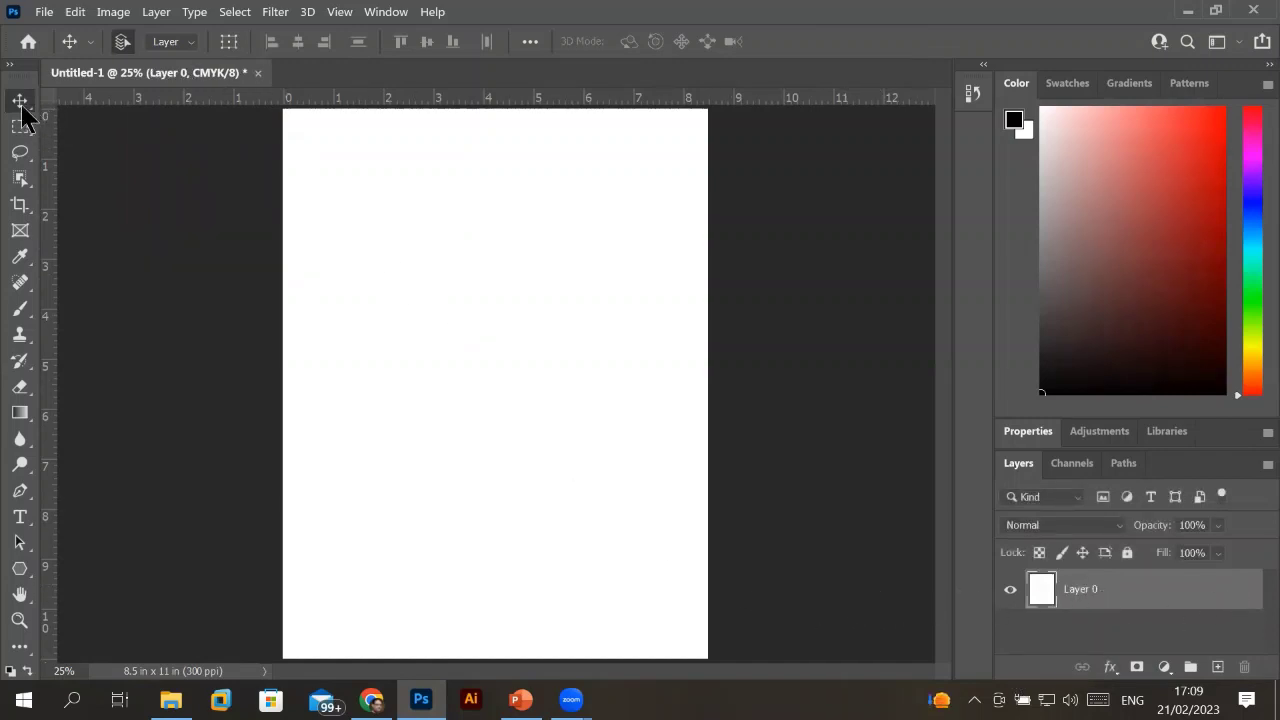
click(77, 22)
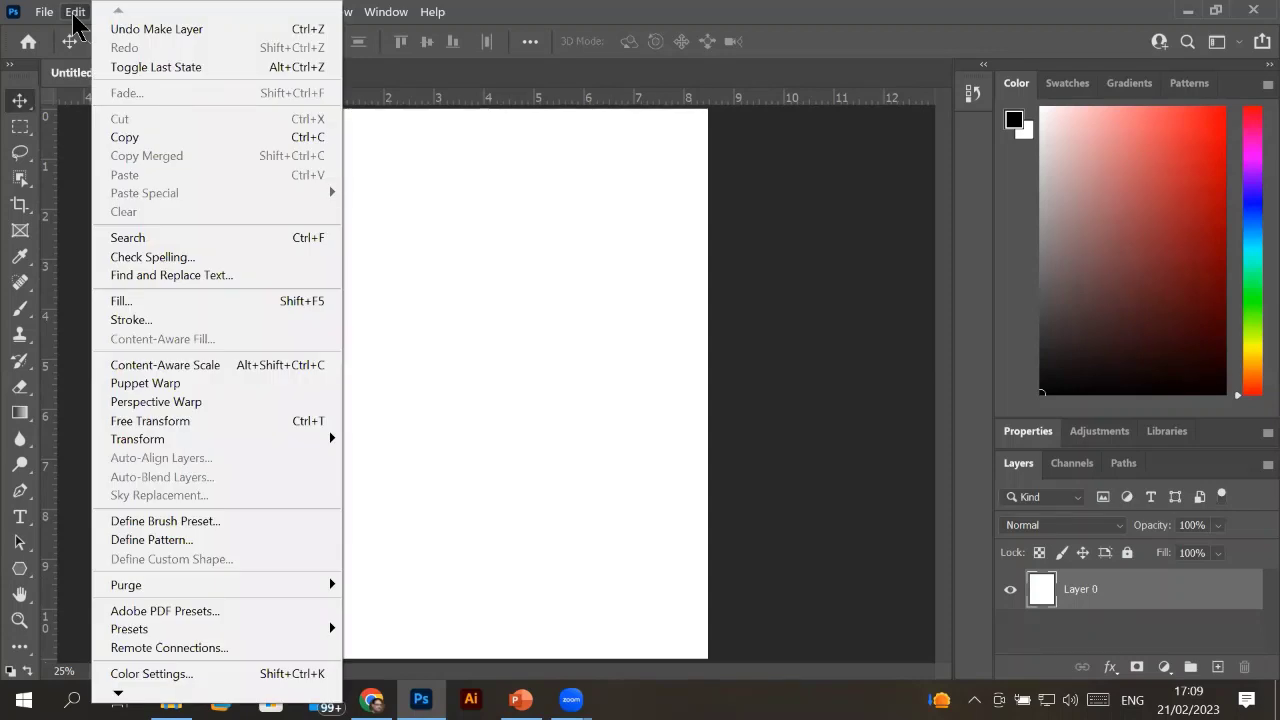
click(74, 14)
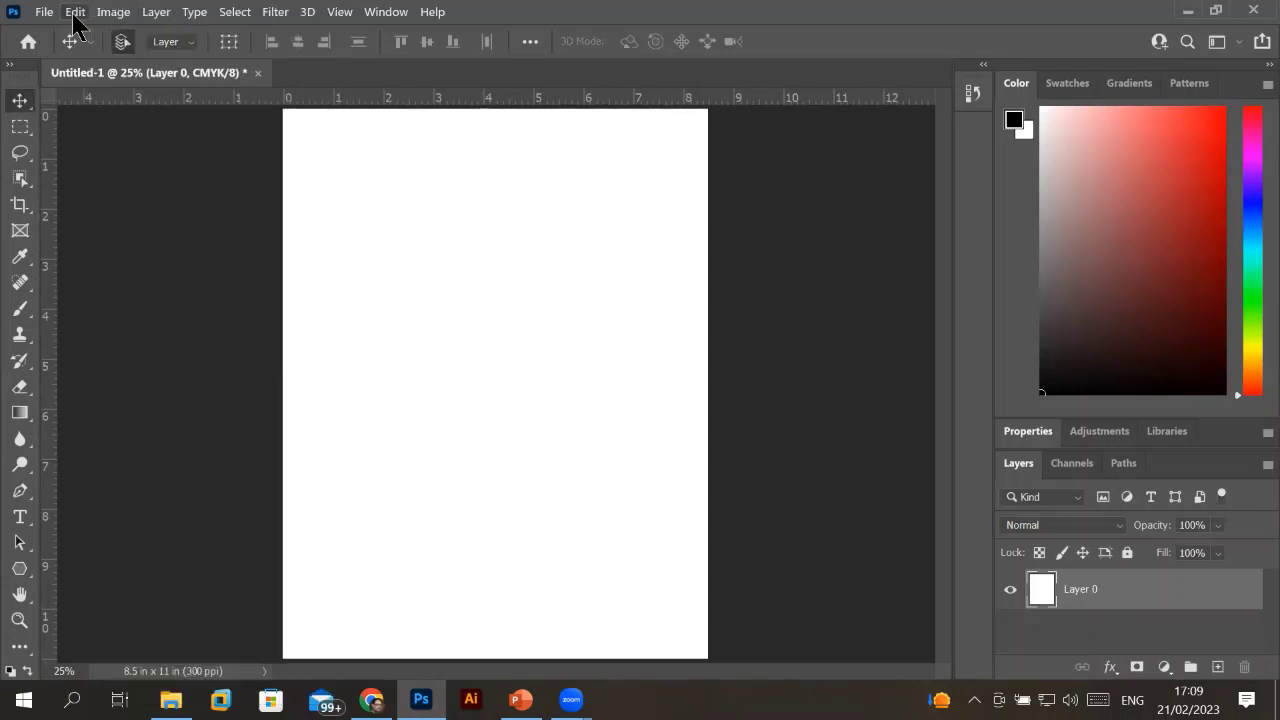
click(113, 14)
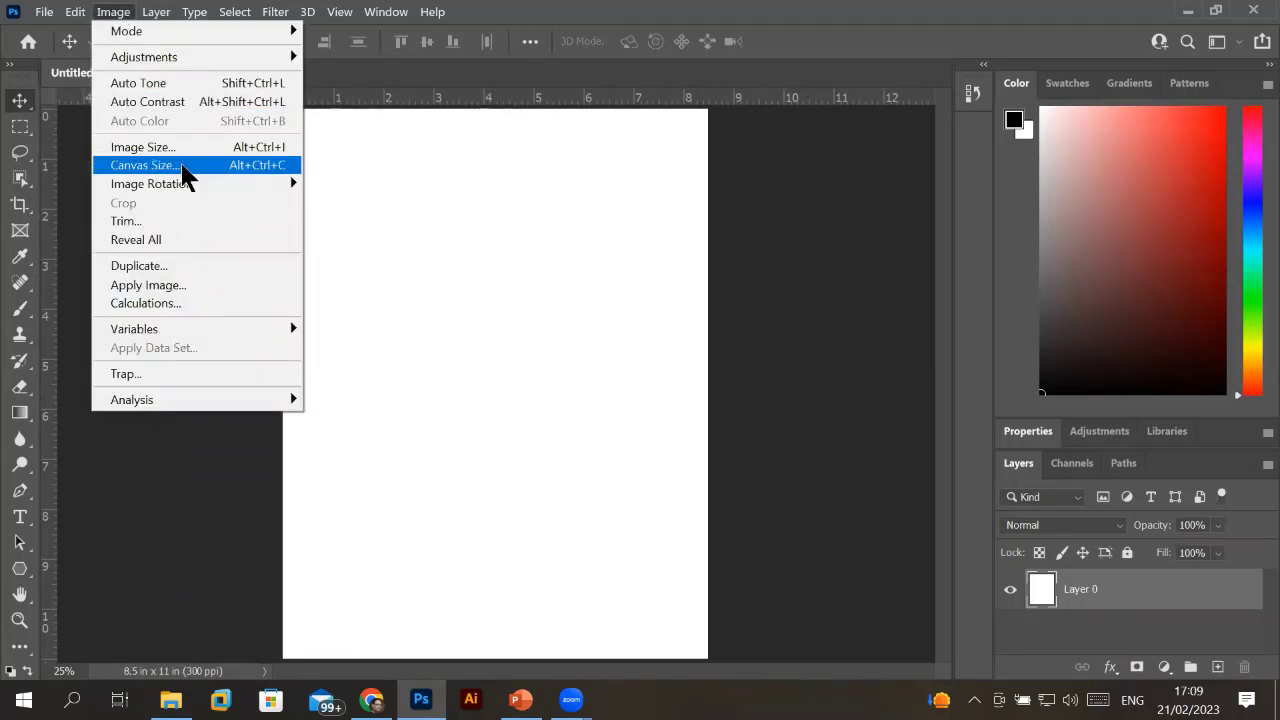
Widen the canvas to 9 inches wide, keeping the 11-inch height.
click(182, 167)
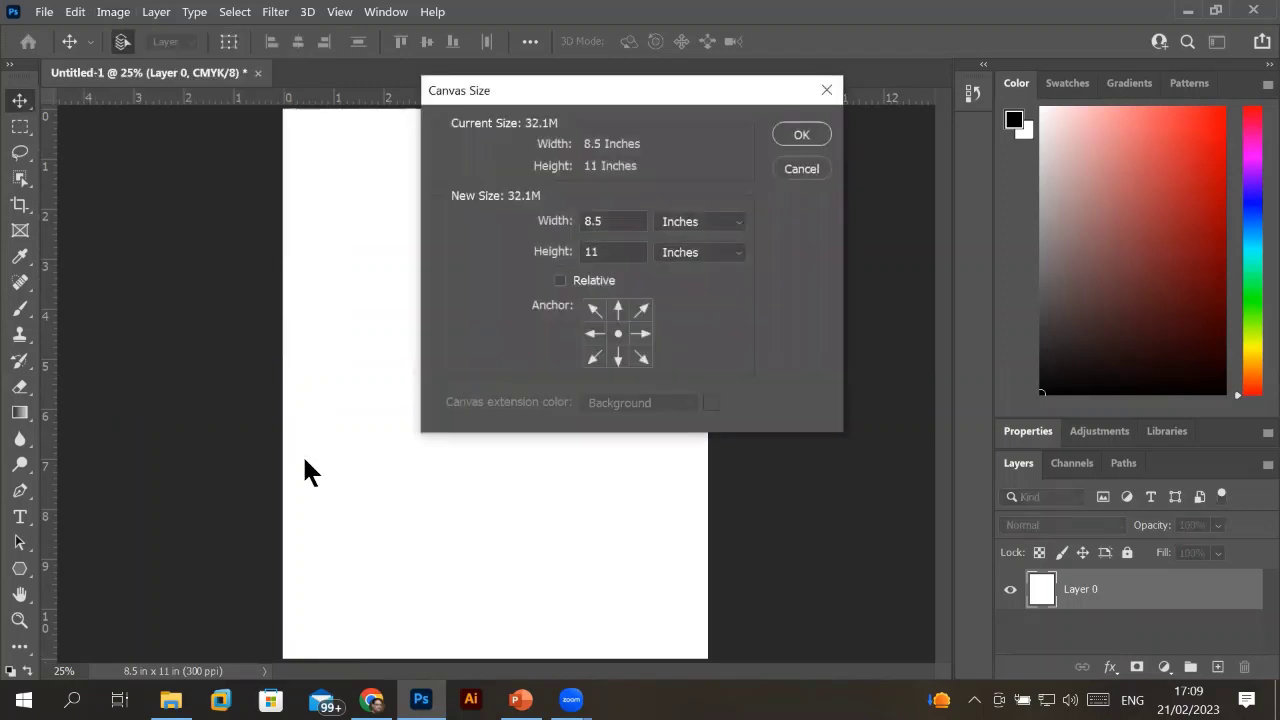
click(596, 252)
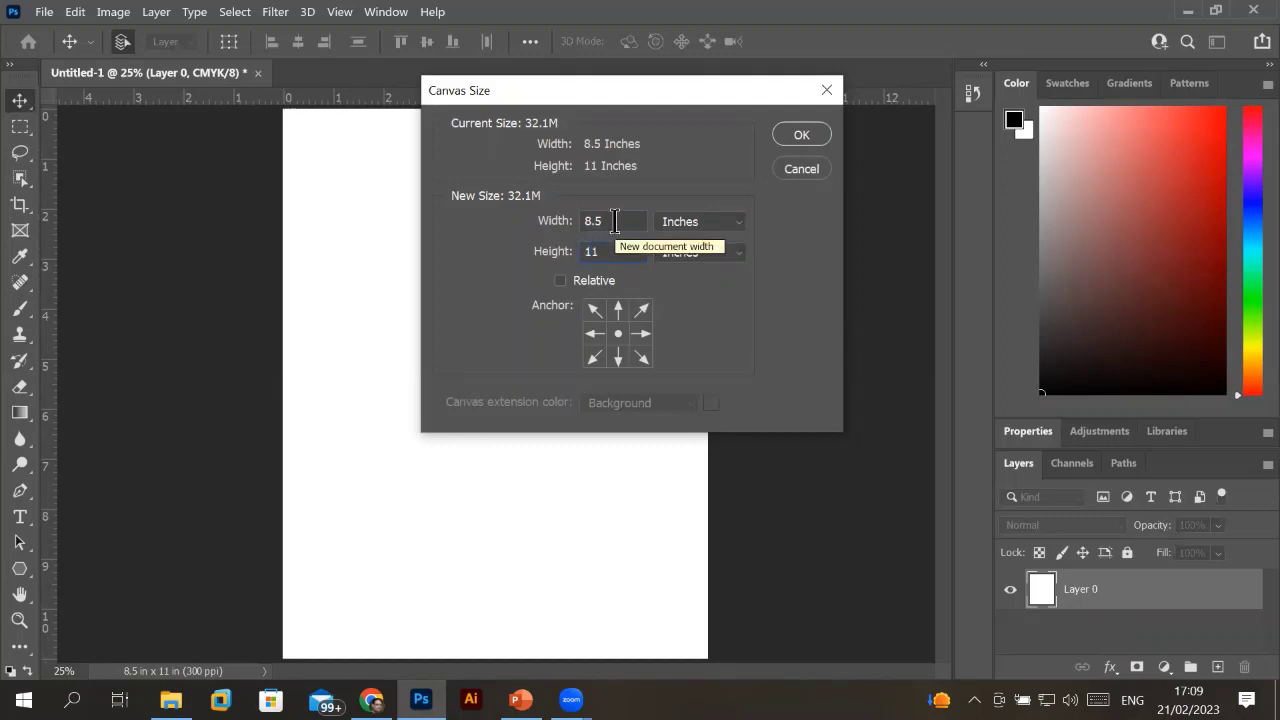
double_click(615, 221)
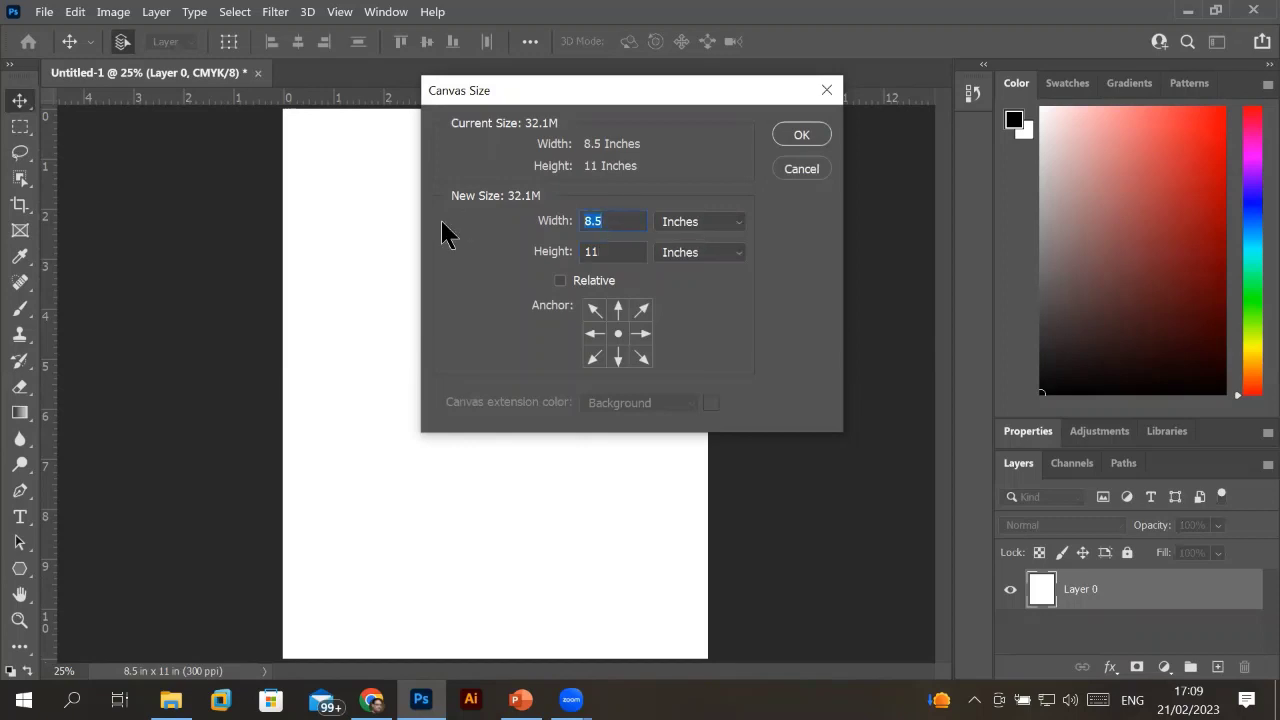
text(9)
click(801, 134)
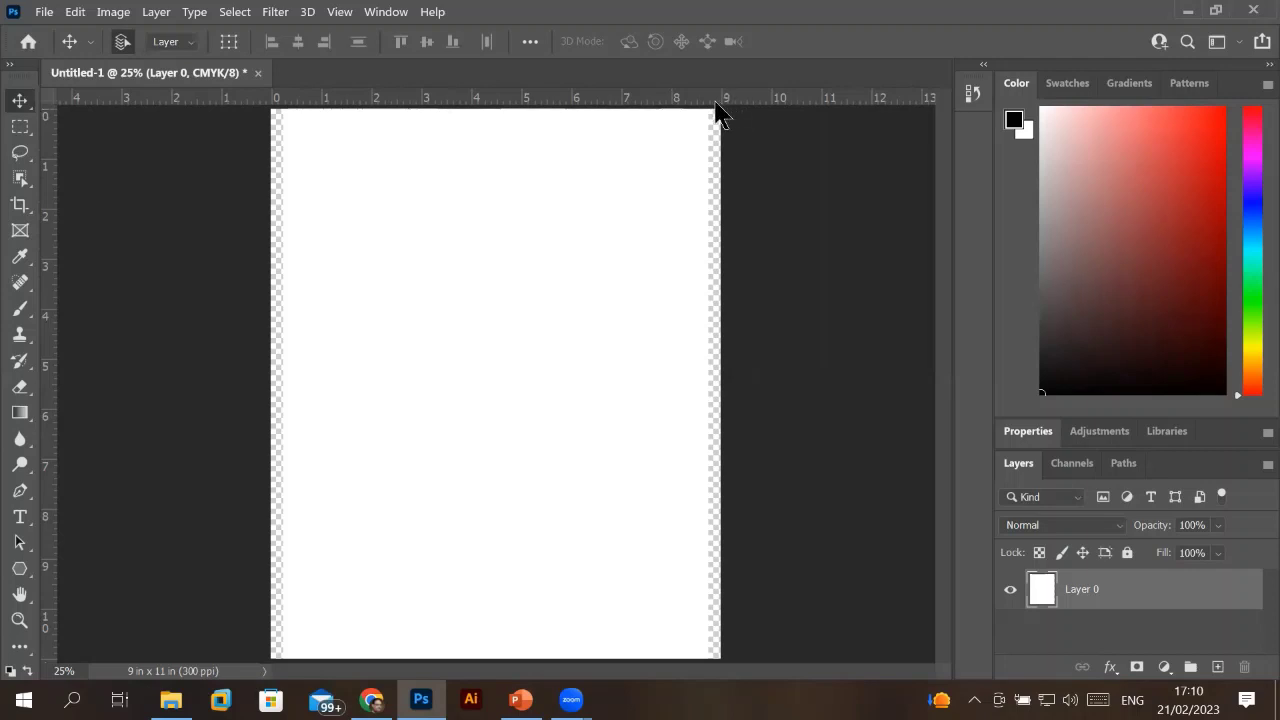
click(114, 12)
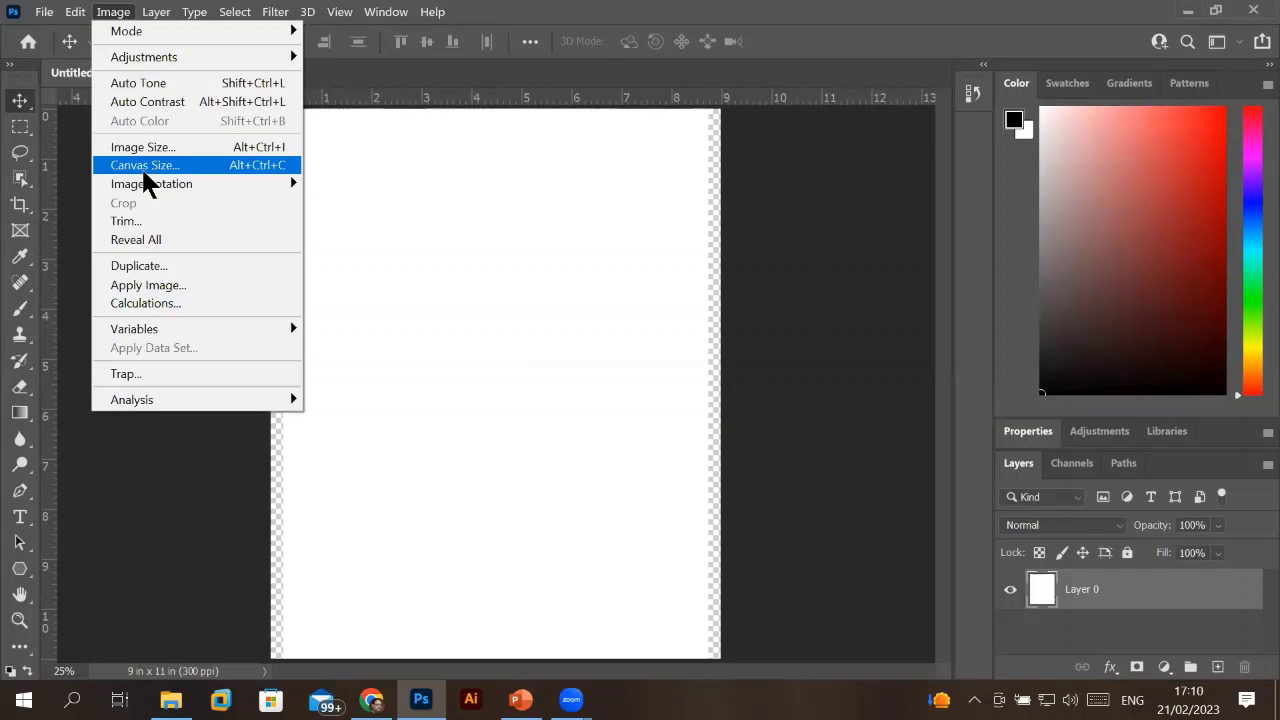
Narrow the canvas width to 7 inches and accept clipping its sides.
click(141, 166)
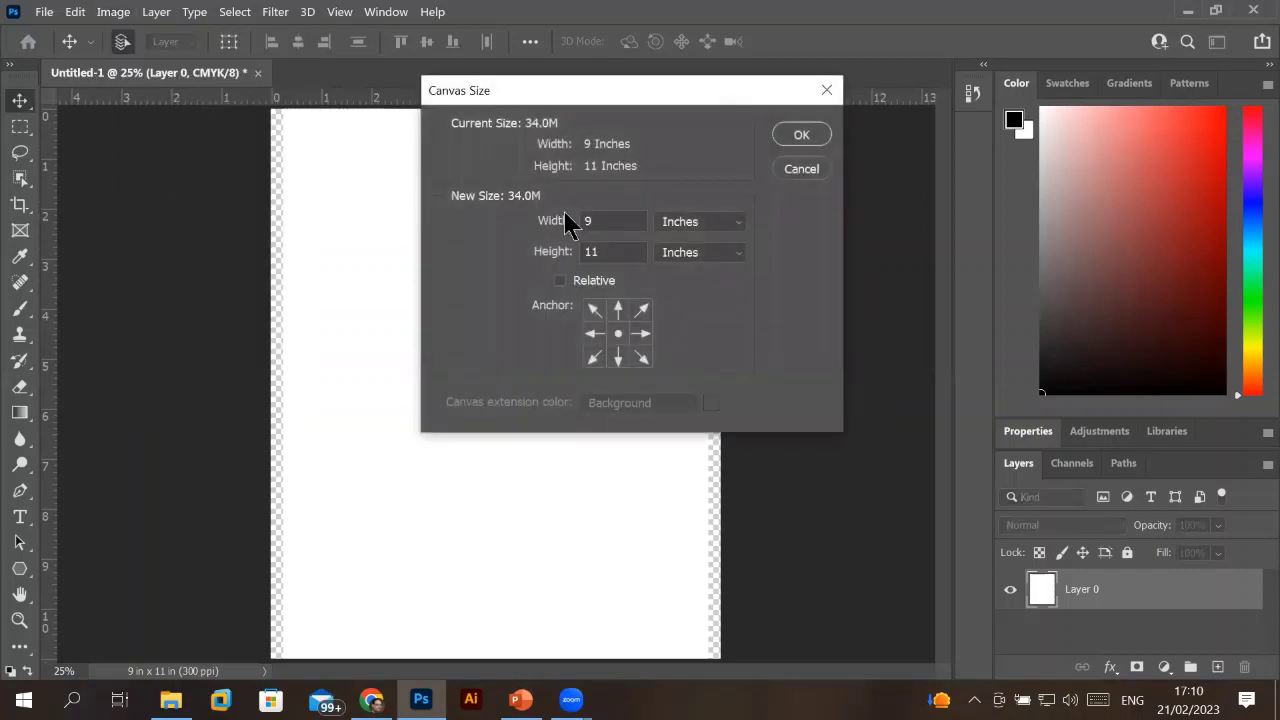
double_click(622, 222)
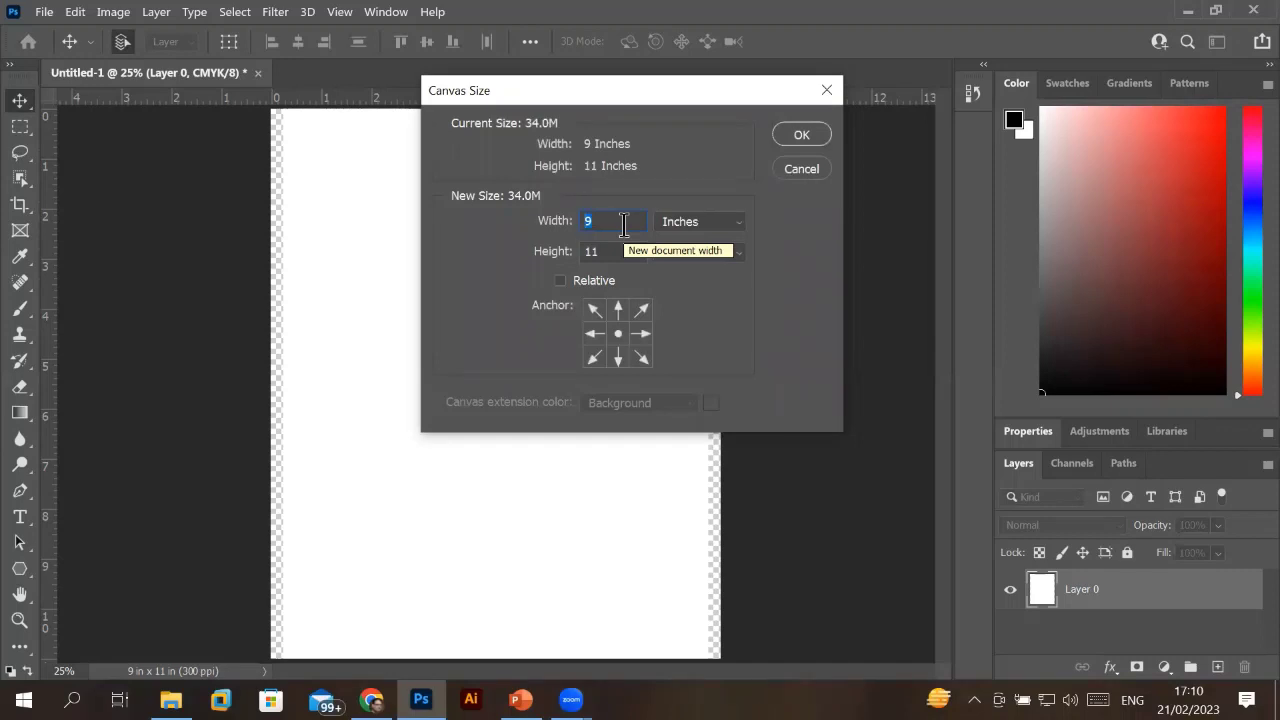
text(7)
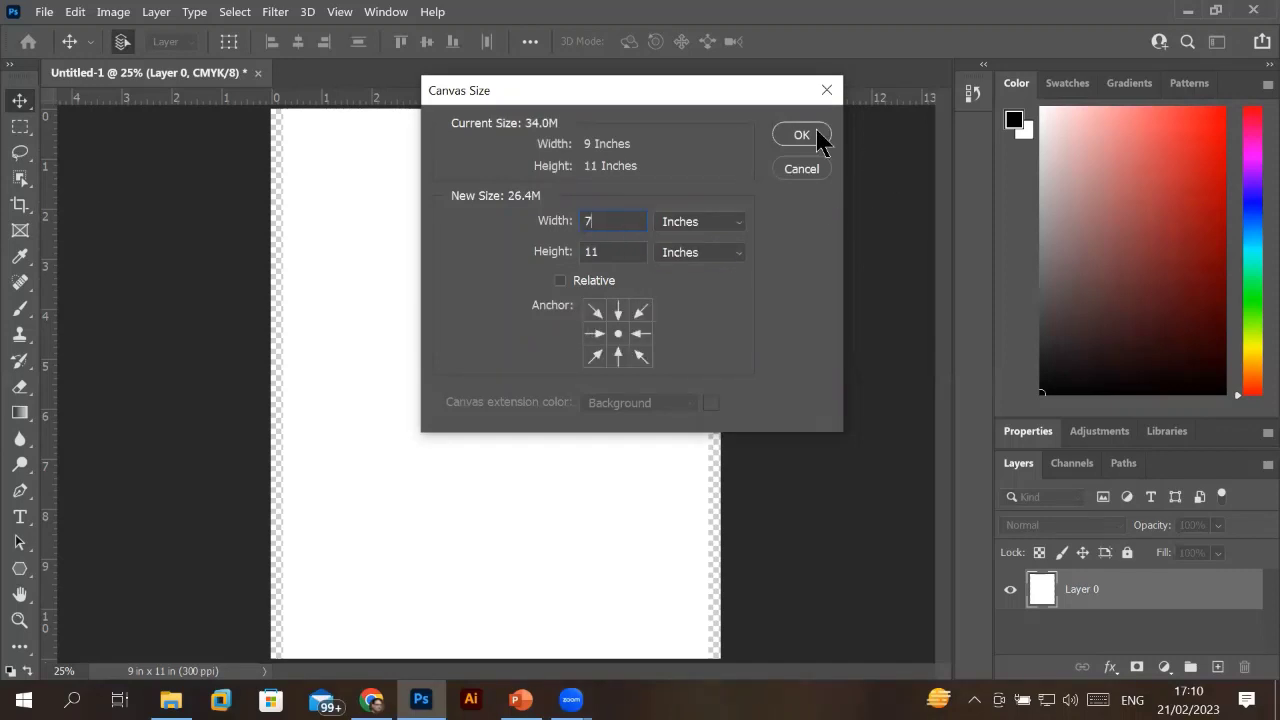
click(815, 134)
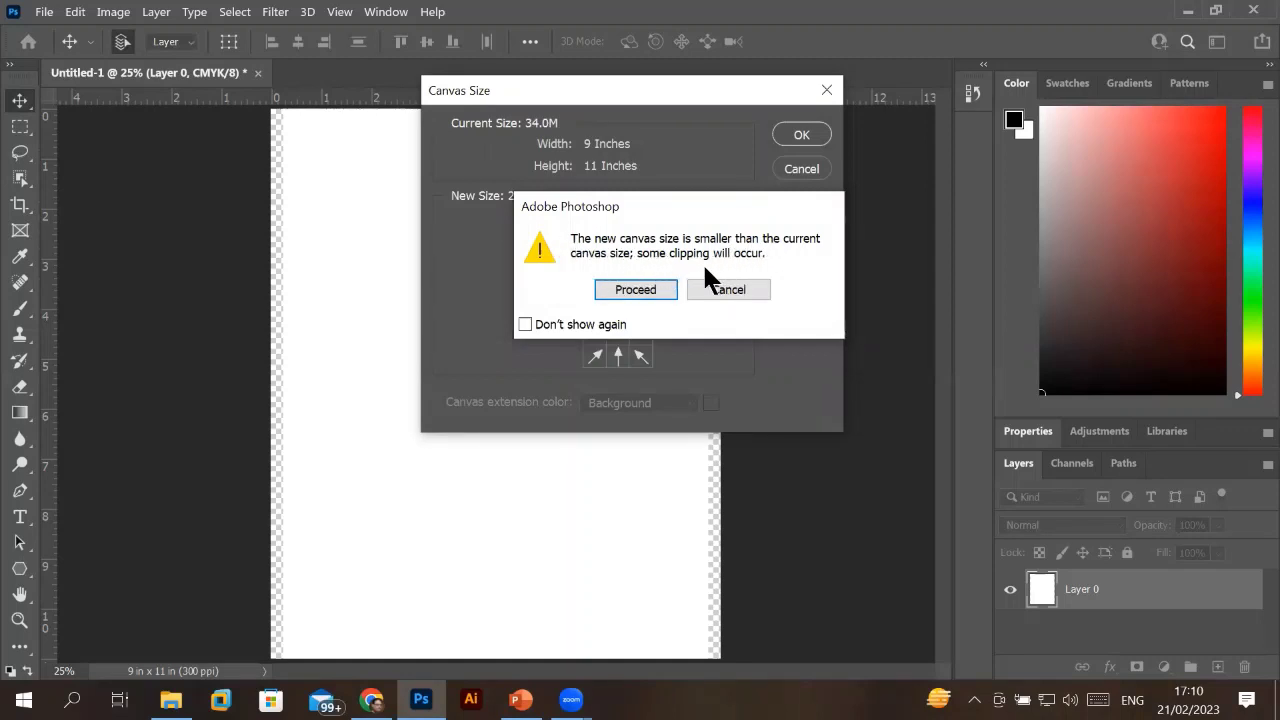
click(630, 286)
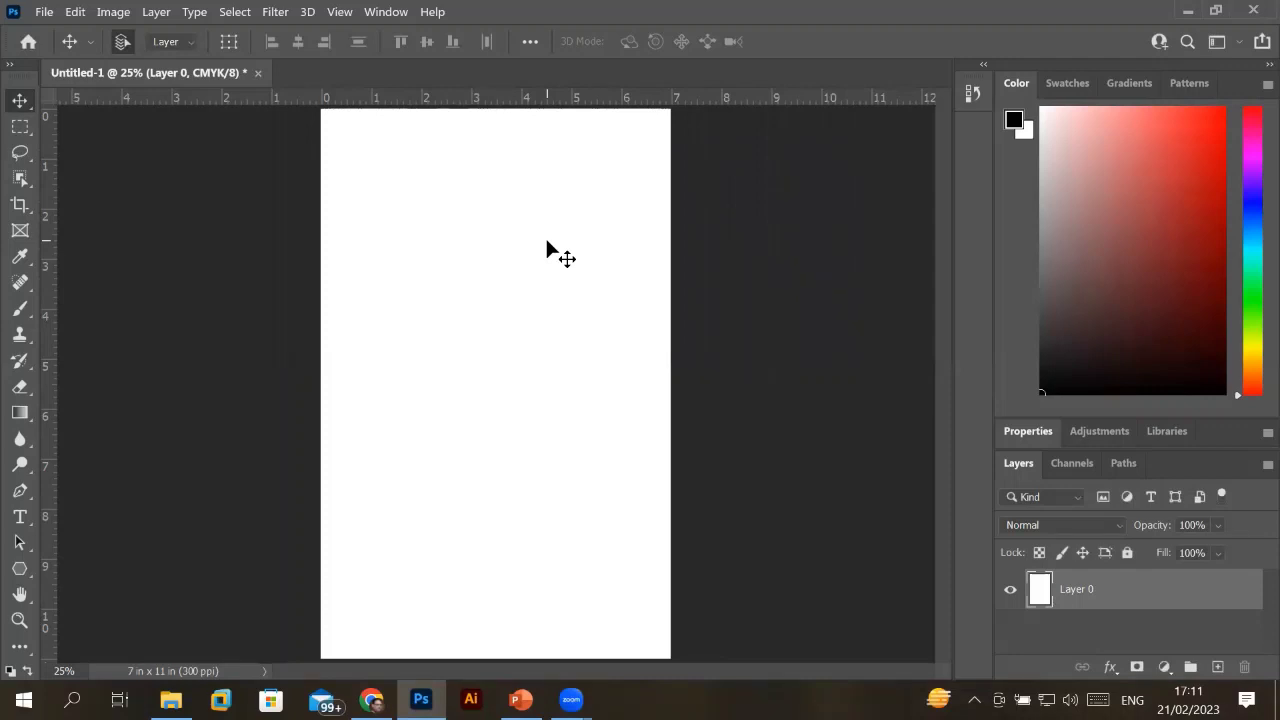
Draw a black rectangle, about 5.44 × 2.86 in, near the top of the page.
click(24, 572)
click(108, 567)
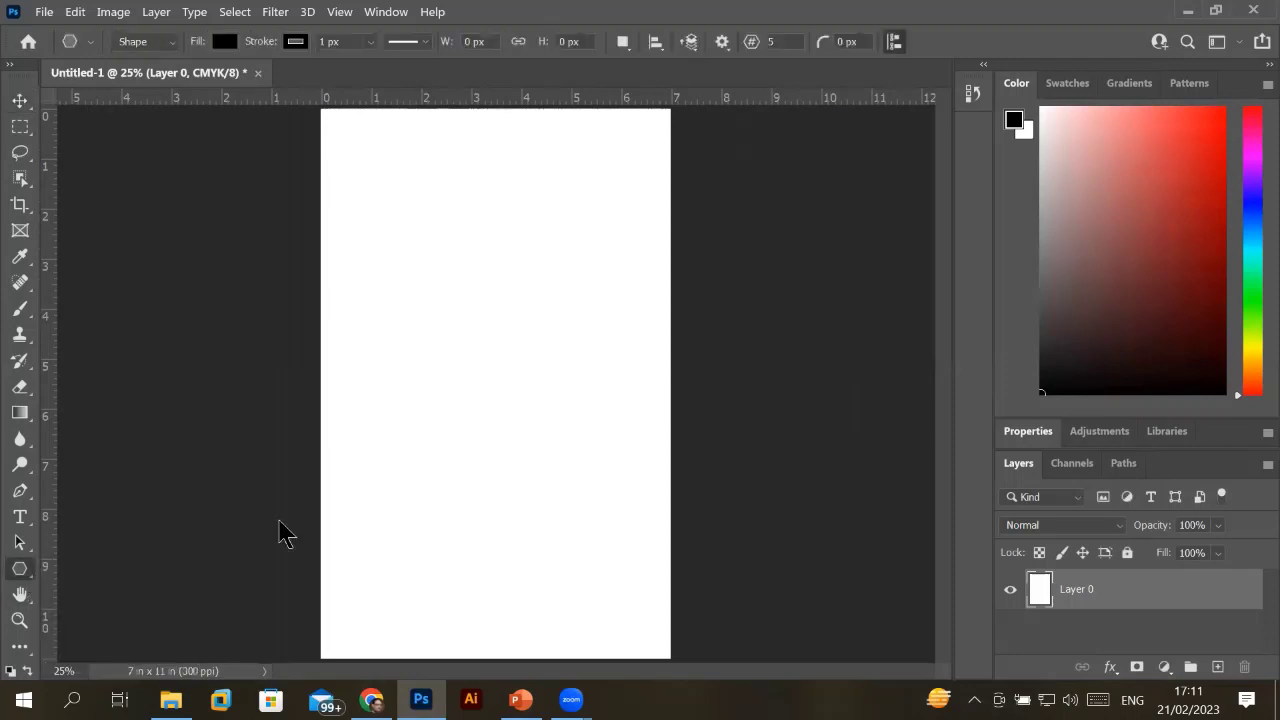
drag(364, 146, 636, 289)
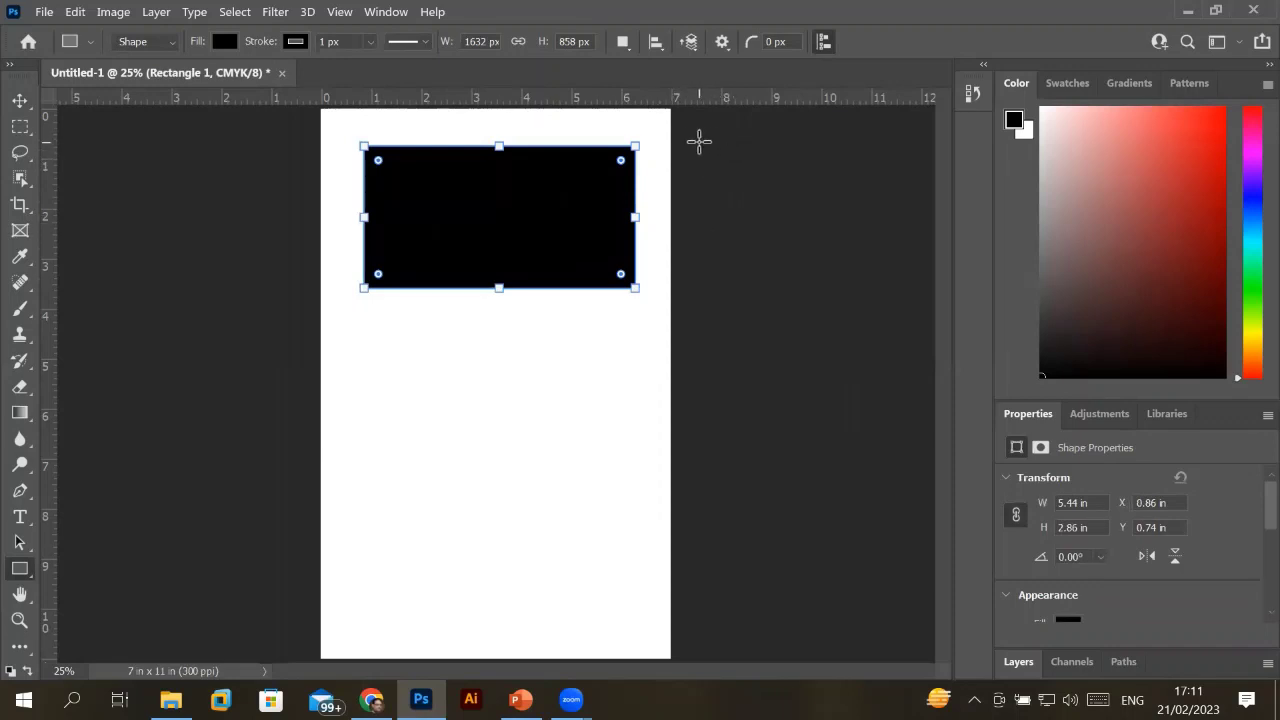
click(113, 14)
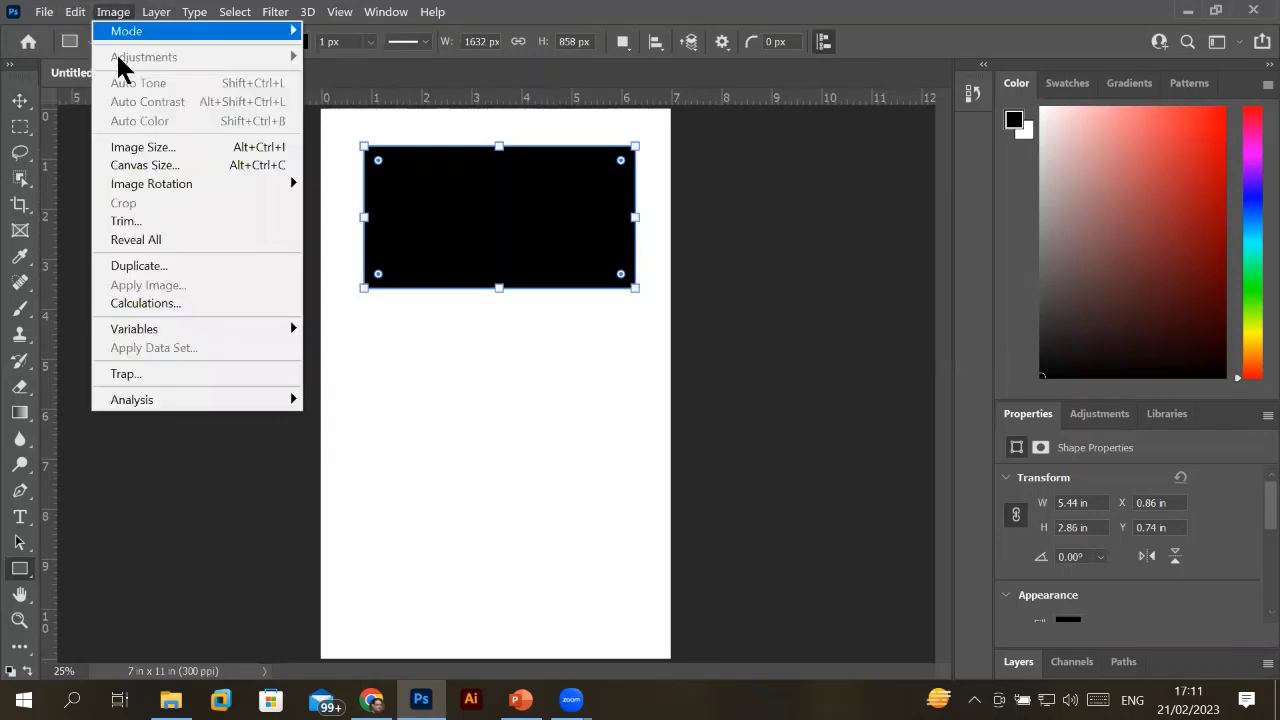
Change the canvas width from 7 to 10 inches, keeping the 11-inch height.
click(137, 167)
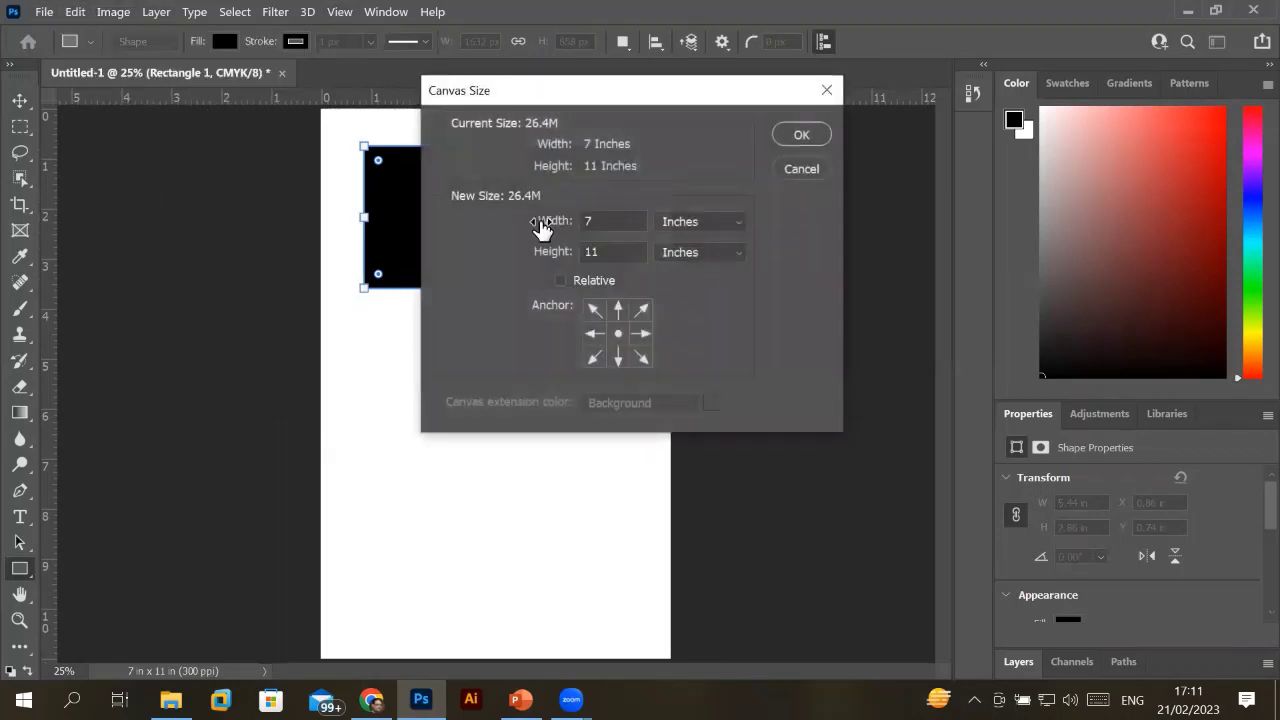
double_click(605, 220)
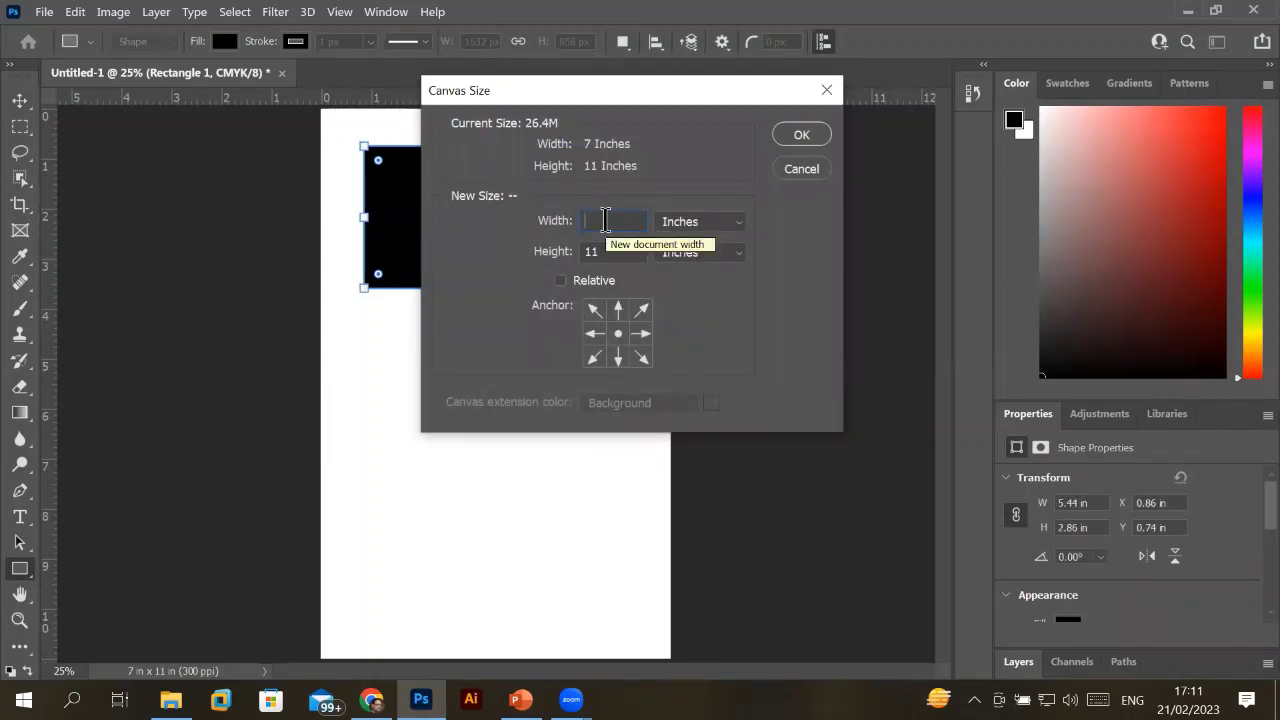
text(10)
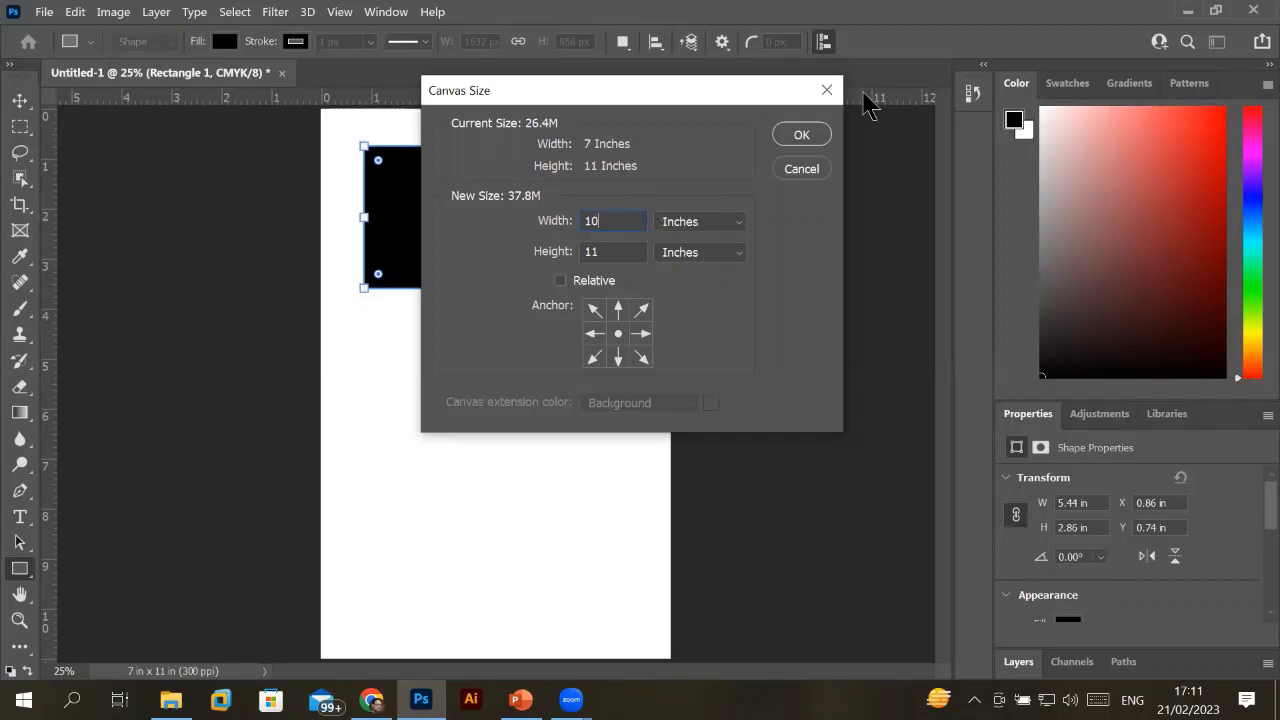
click(805, 135)
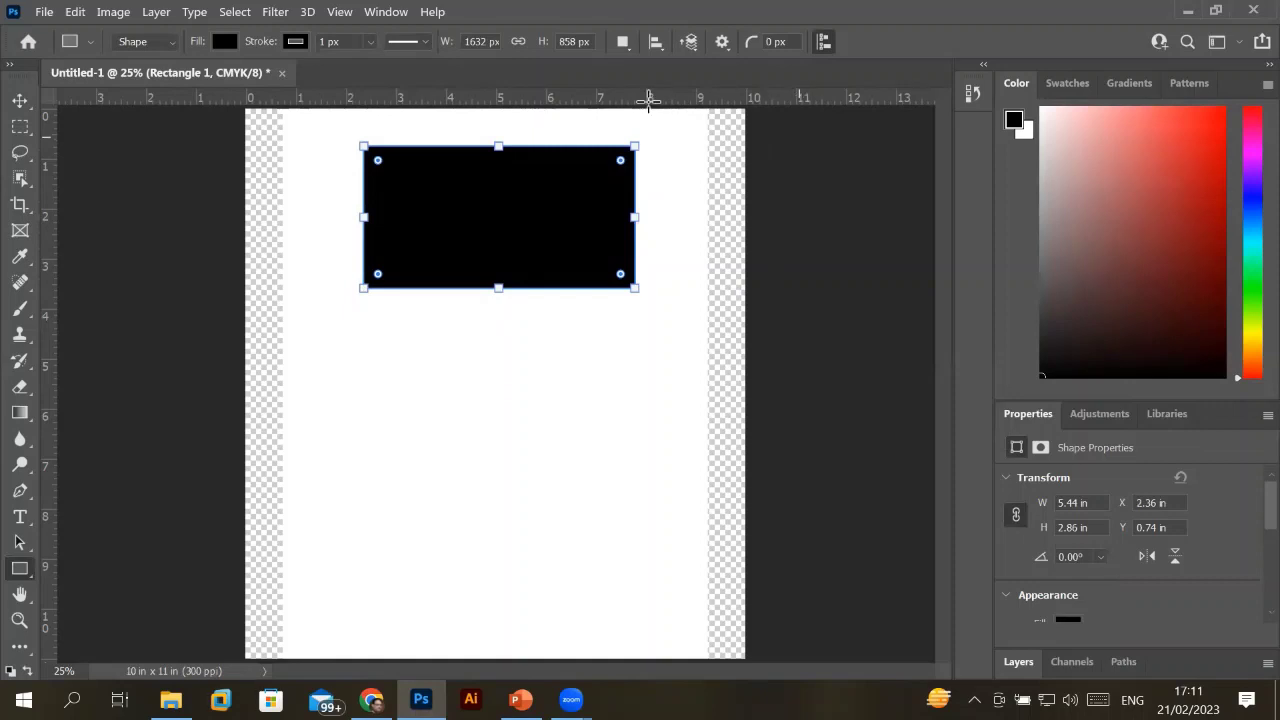
click(44, 14)
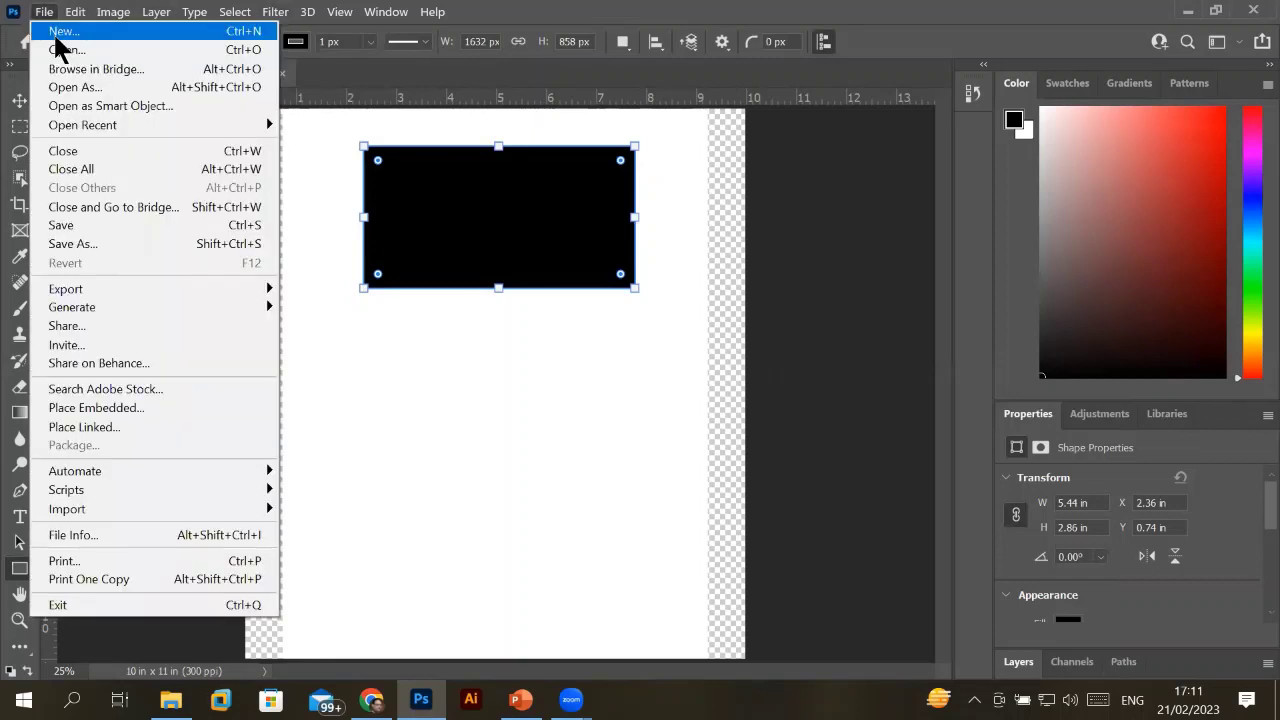
click(62, 32)
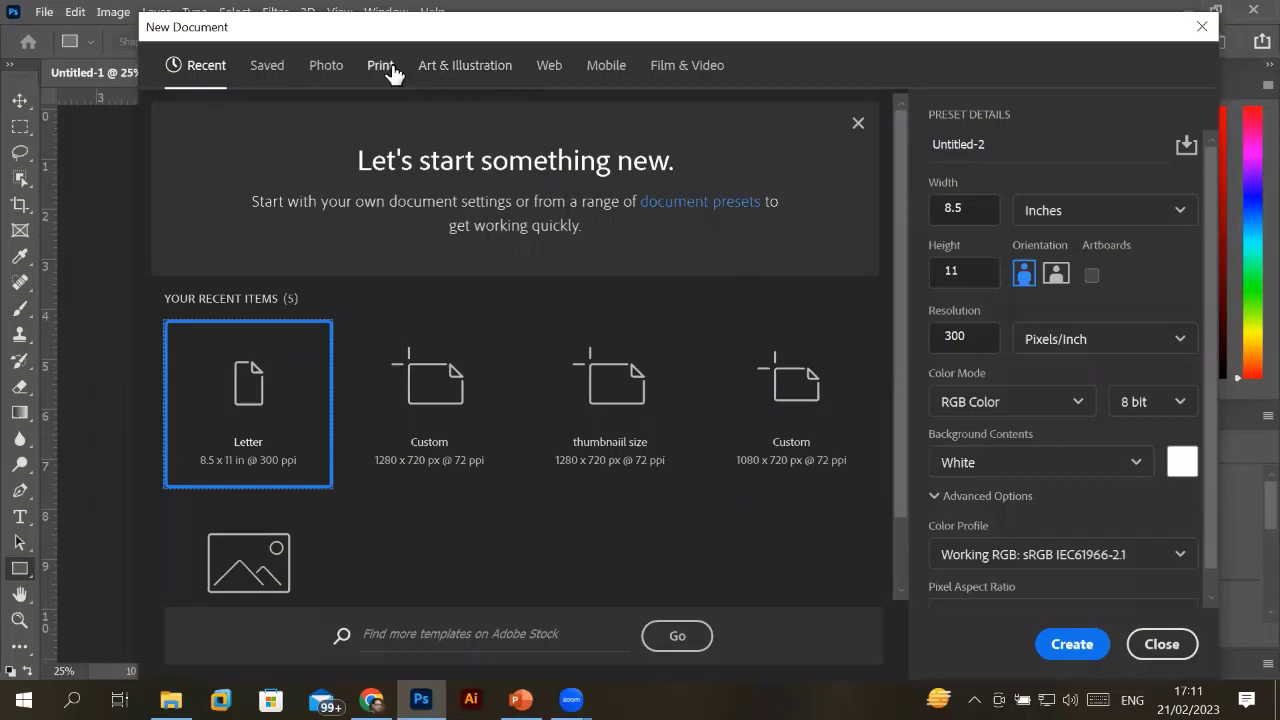
click(392, 68)
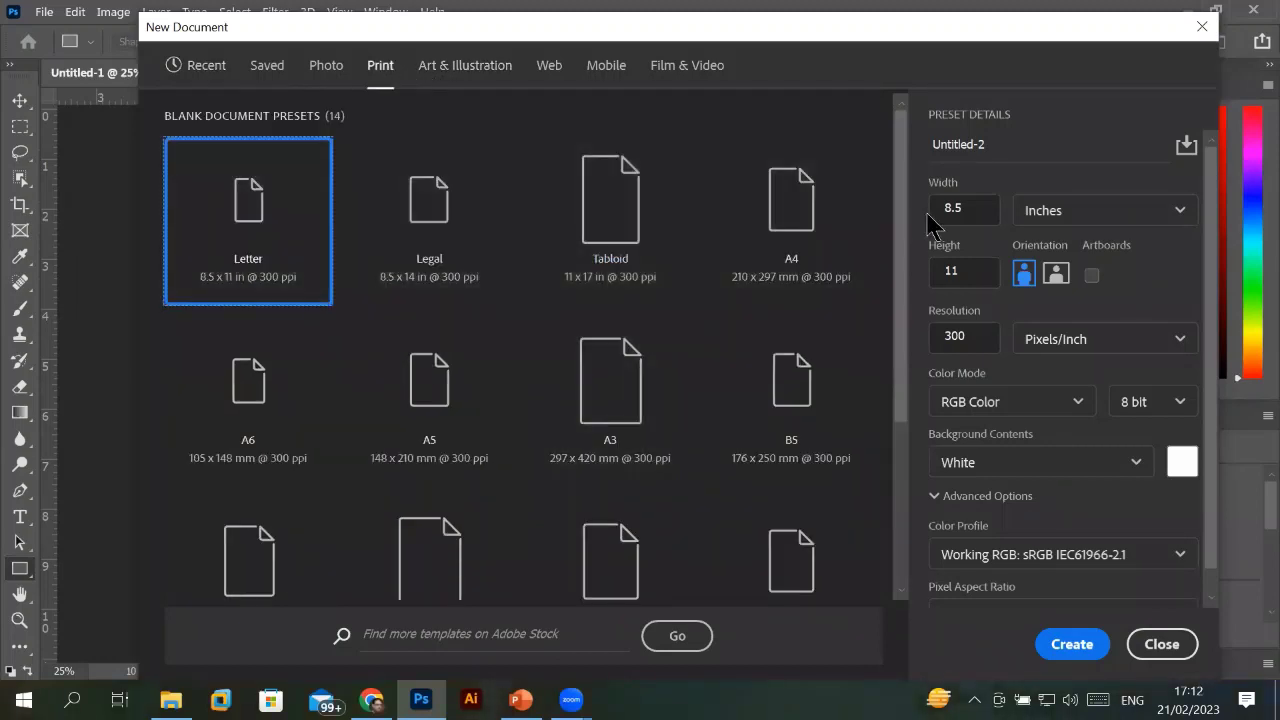
click(978, 208)
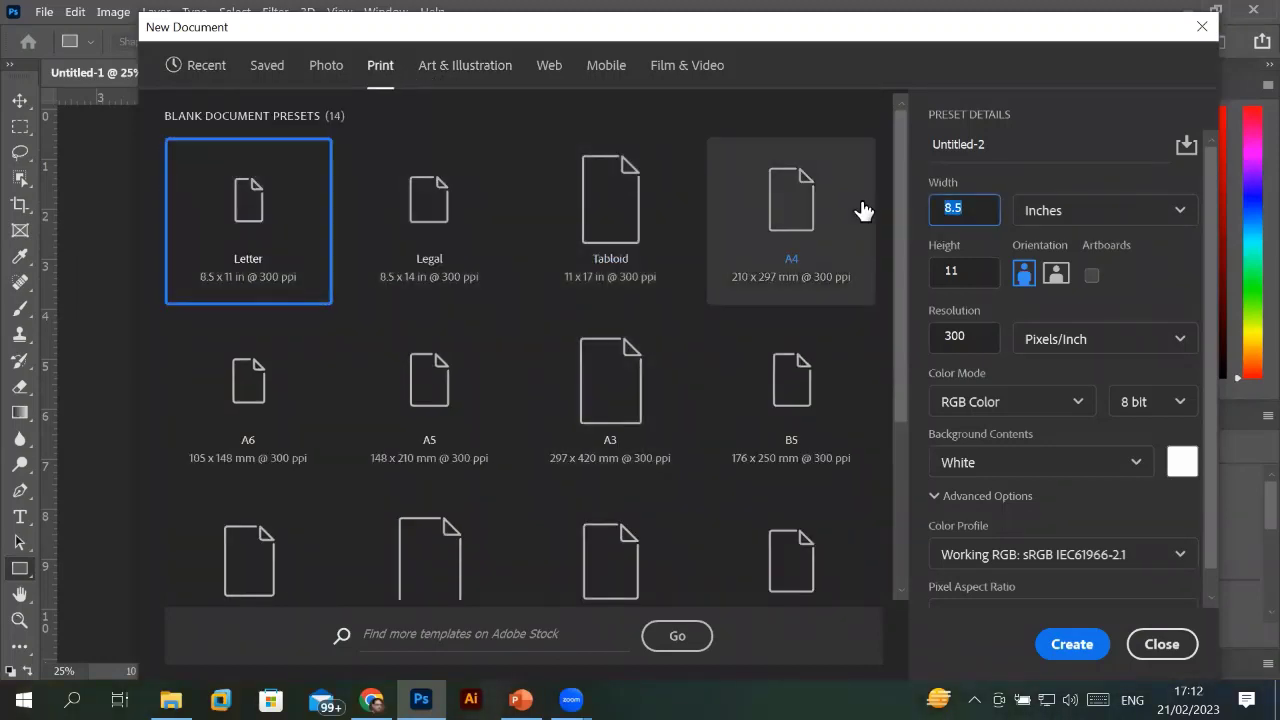
click(978, 271)
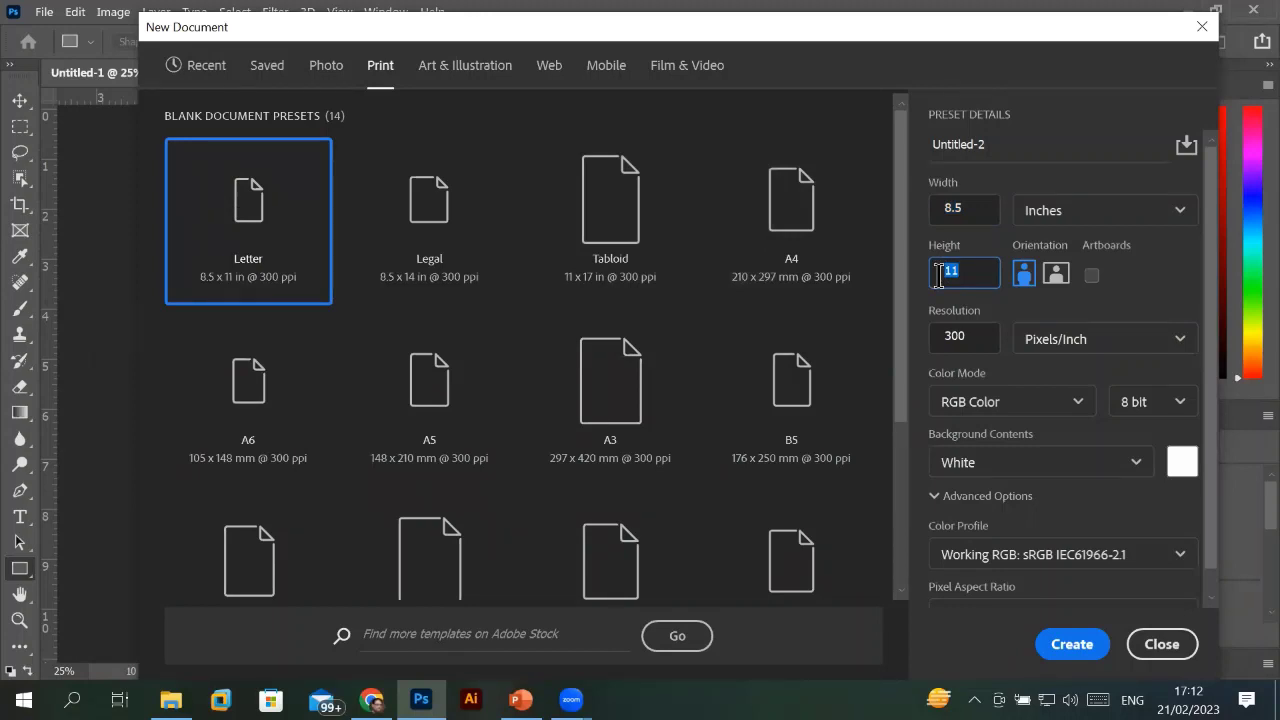
click(1160, 644)
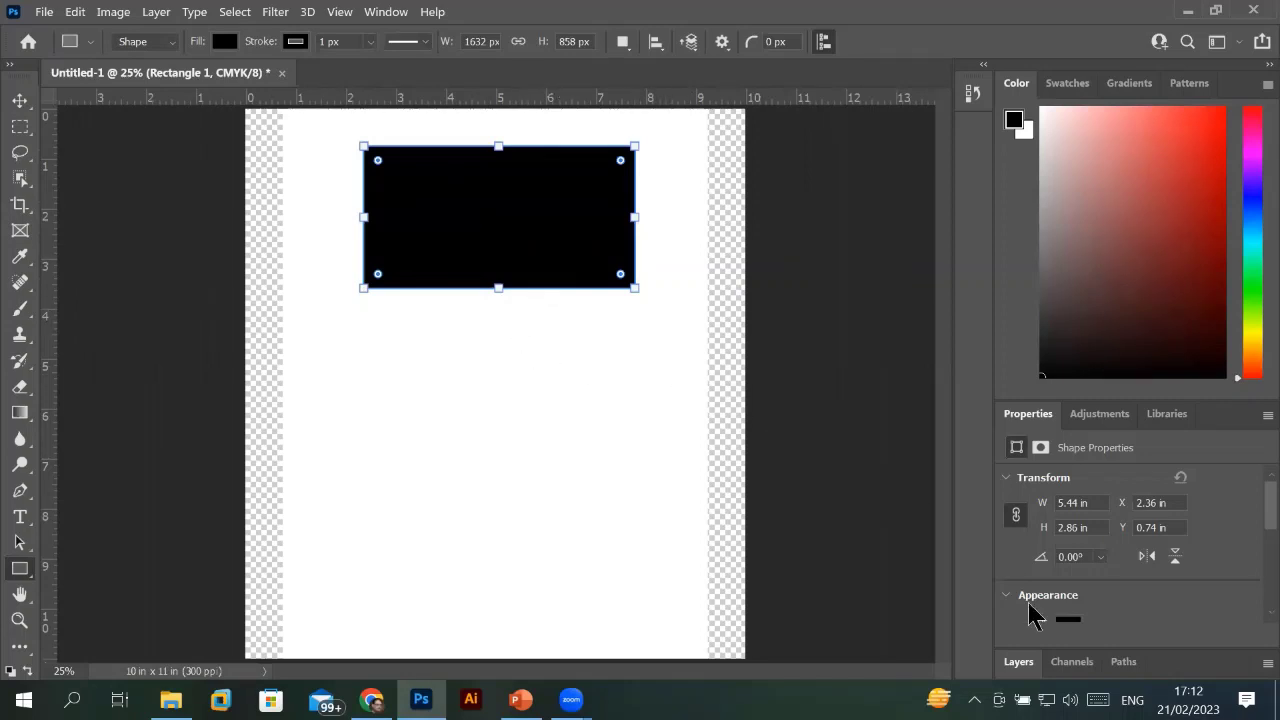
Select Layer 0, fill it black with Alt+Backspace, then undo the black fill.
click(1018, 662)
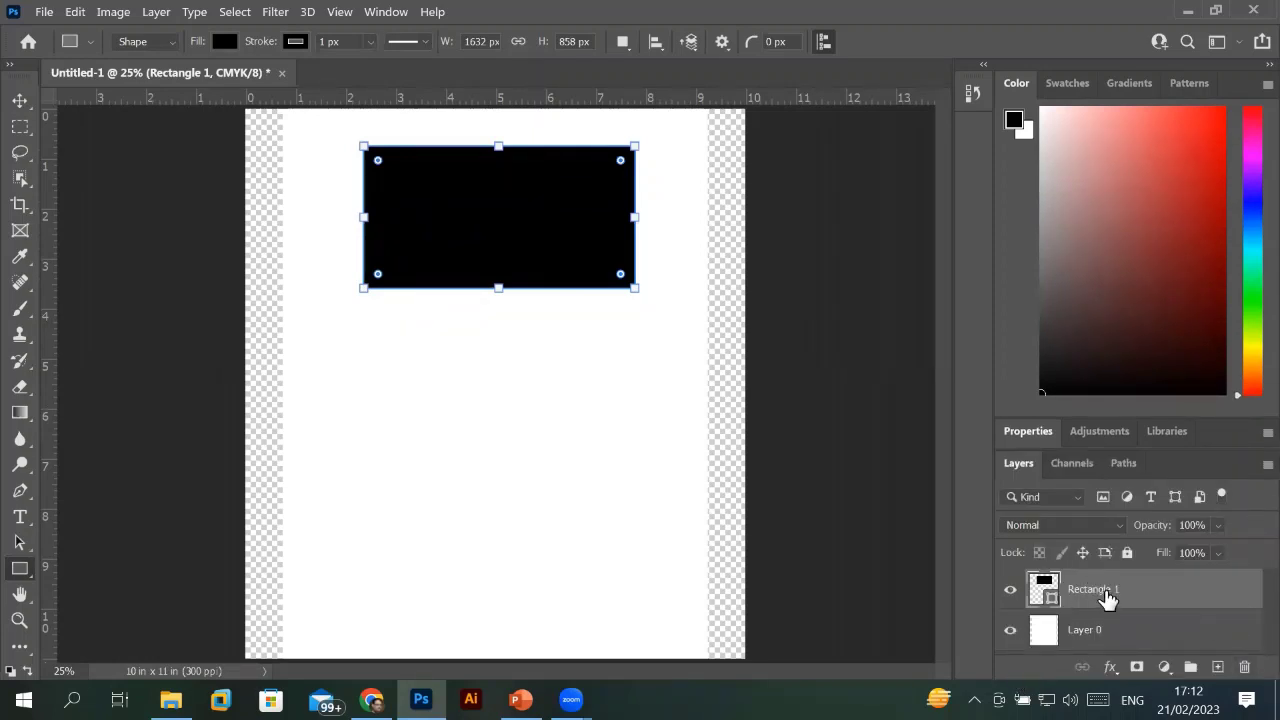
click(1065, 638)
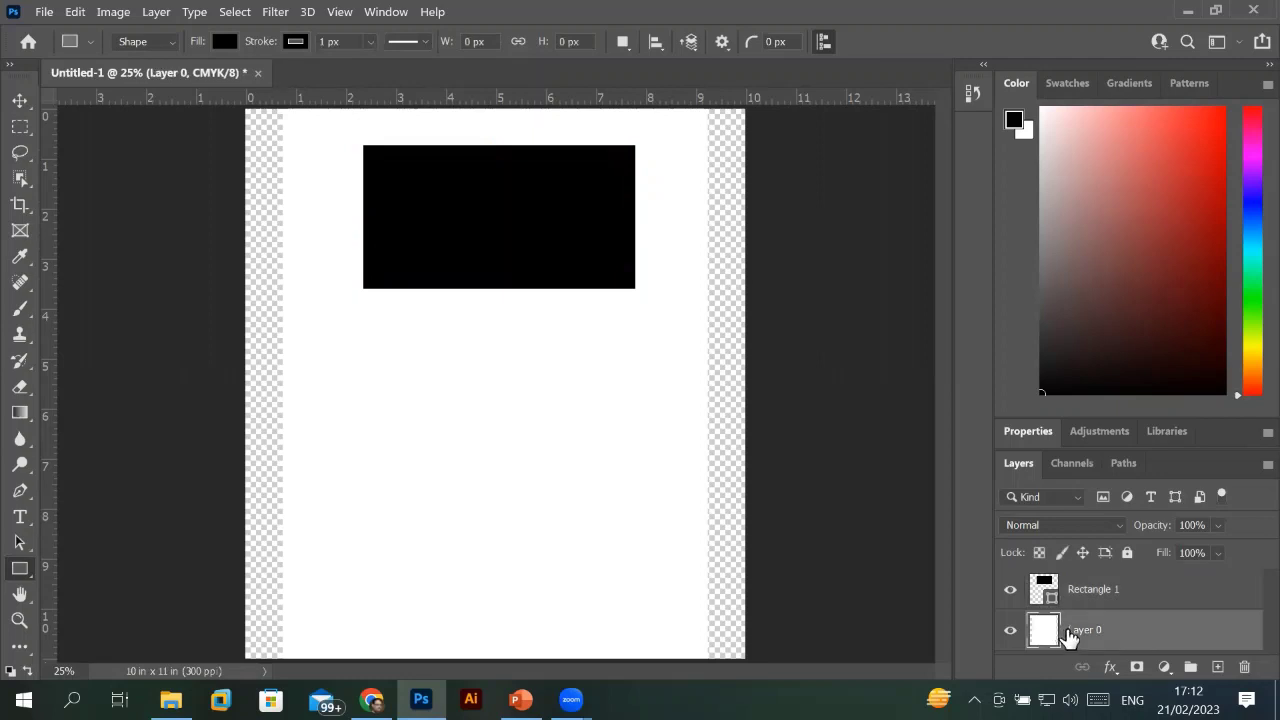
key(alt+BackSpace)
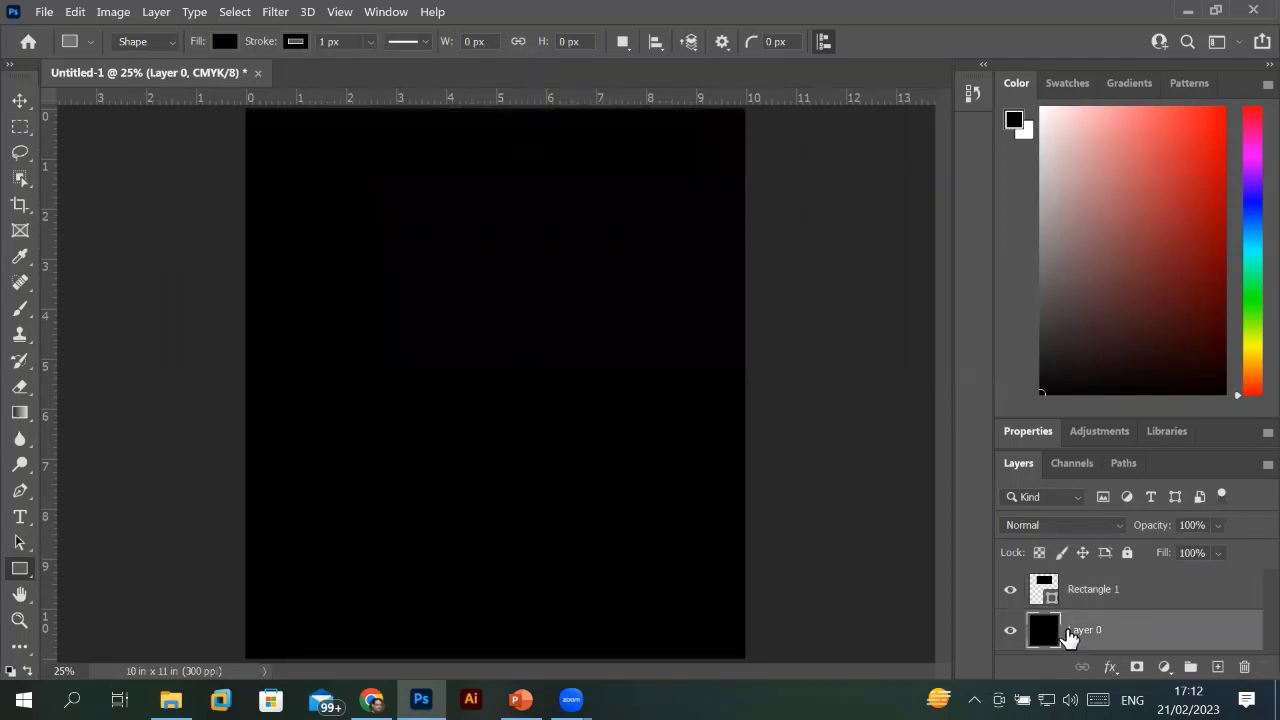
key(ctrl+BackSpace)
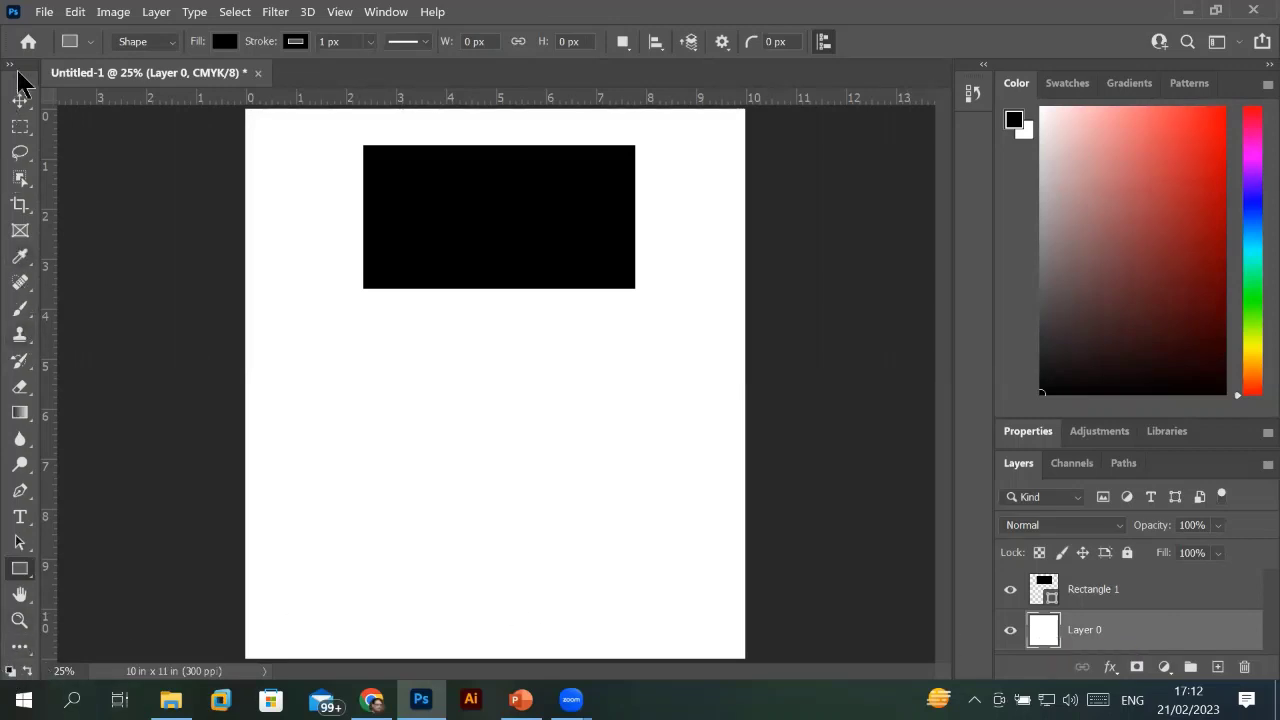
Float the Tools panel beside the canvas in a two-column layout, moved down and left.
mouse_move(28, 70)
mouse_down()
mouse_move(215, 103)
mouse_move(143, 104)
mouse_up()
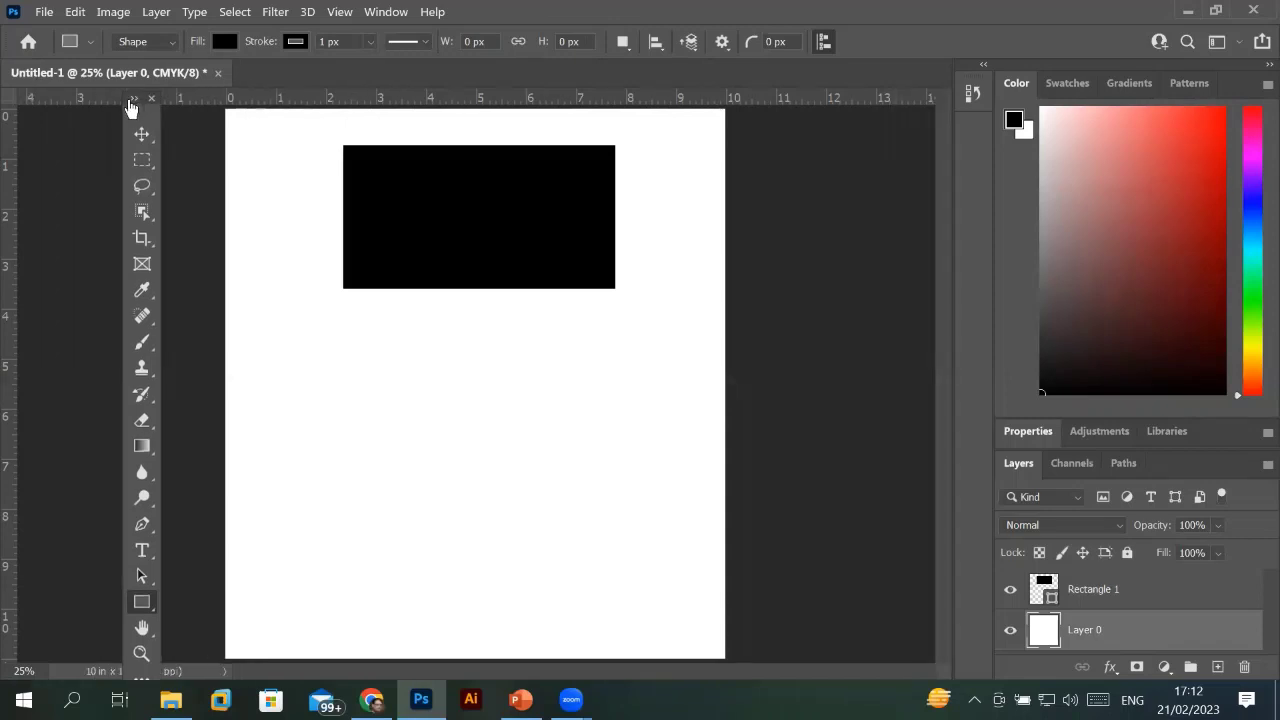
click(132, 98)
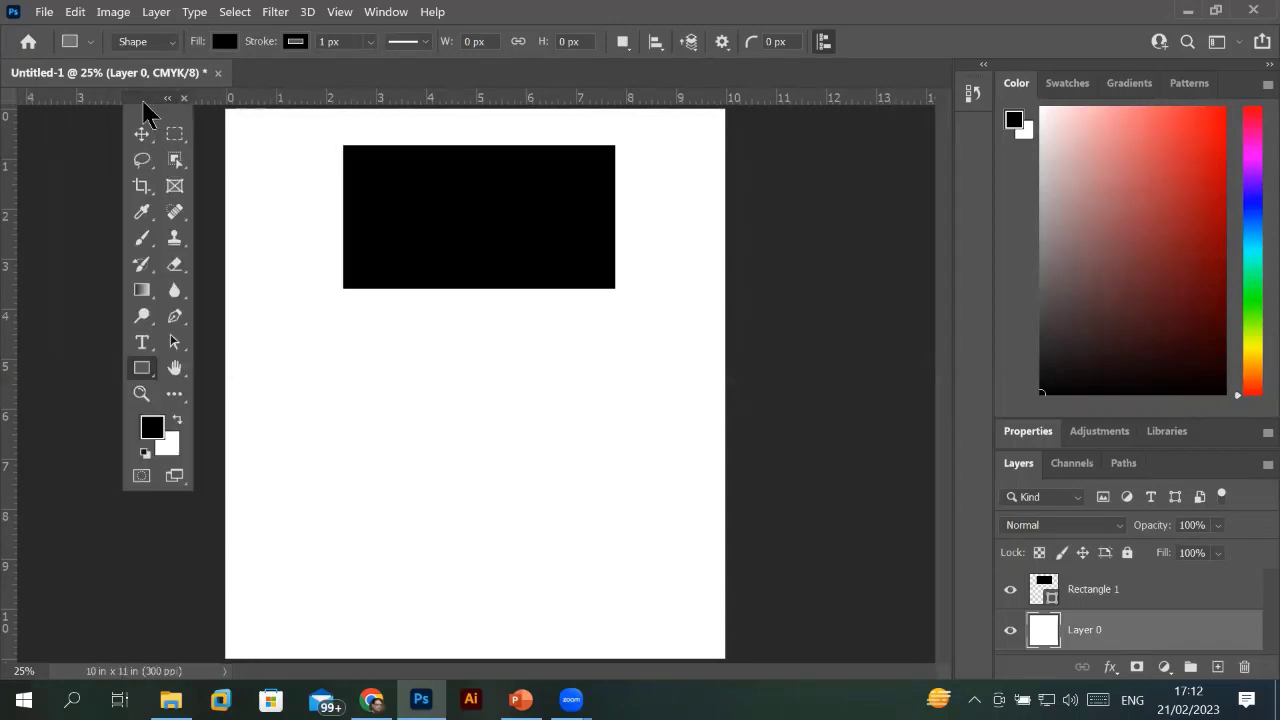
drag(145, 103, 85, 161)
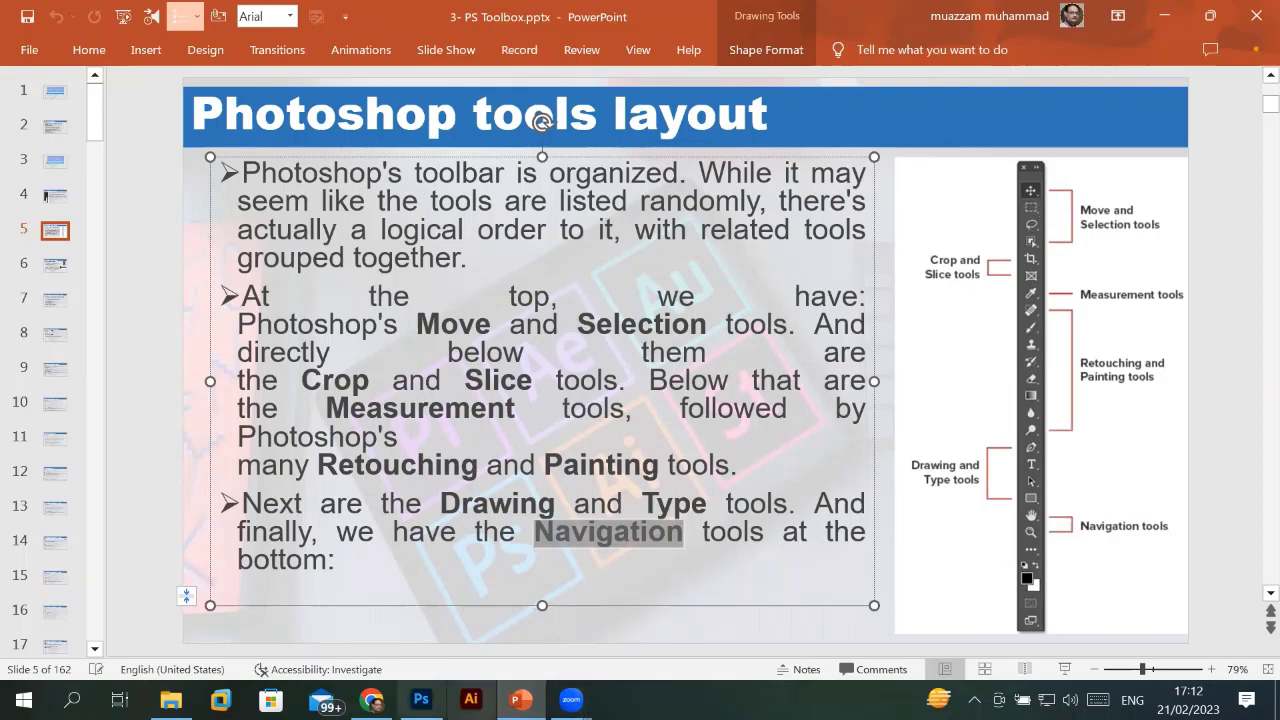
Return from PowerPoint to the Photoshop Untitled-1 document via the taskbar.
click(421, 699)
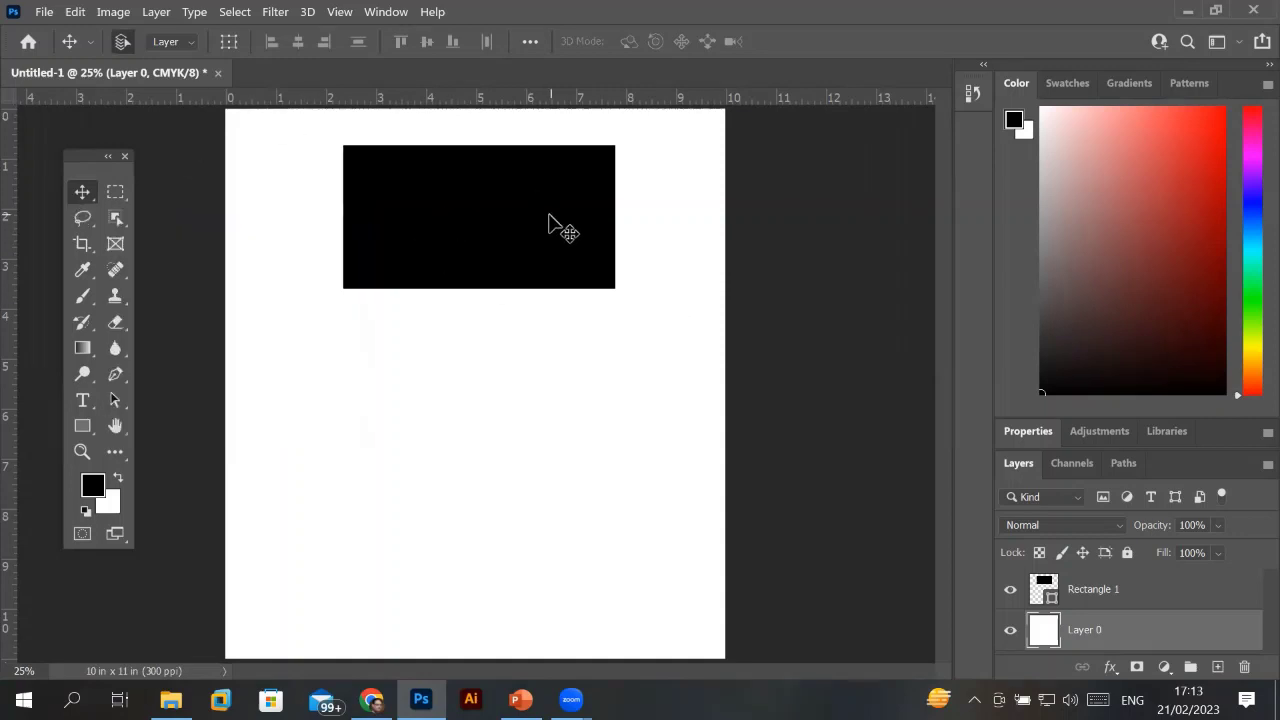
Select Rectangle 1 and move the black rectangle to roughly the centre of the page.
click(445, 213)
drag(445, 210, 392, 366)
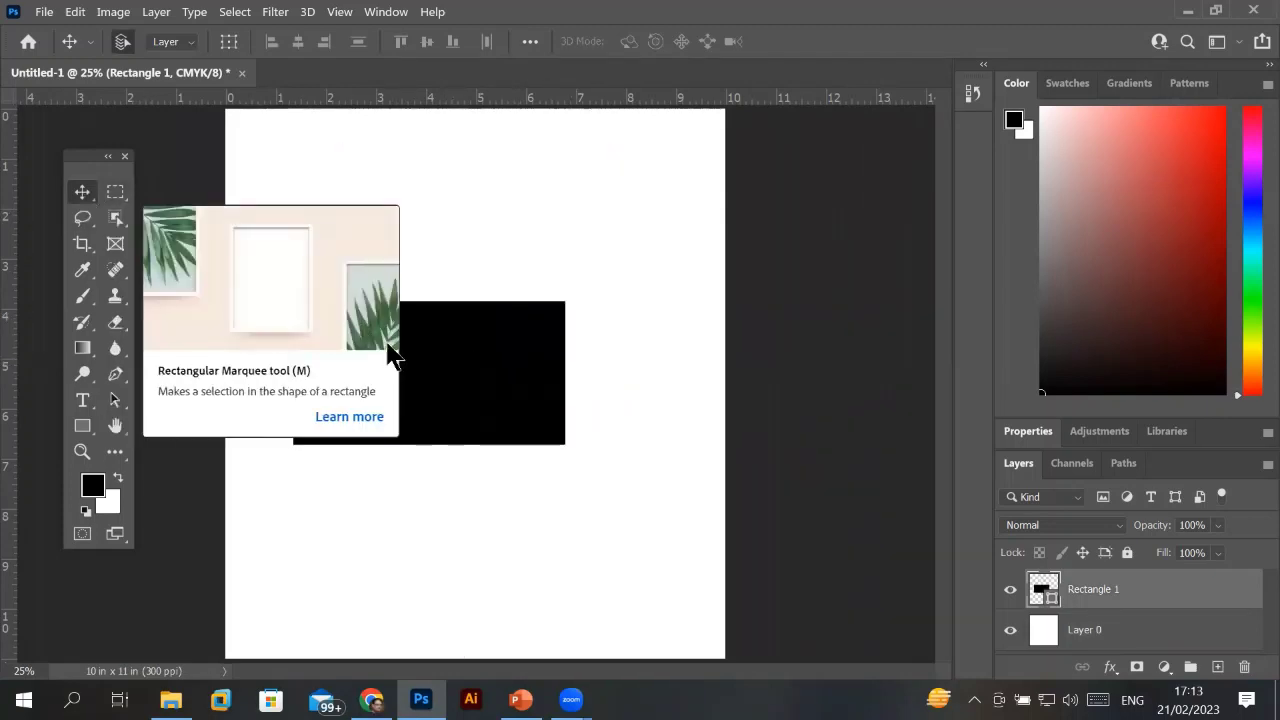
drag(512, 340, 524, 254)
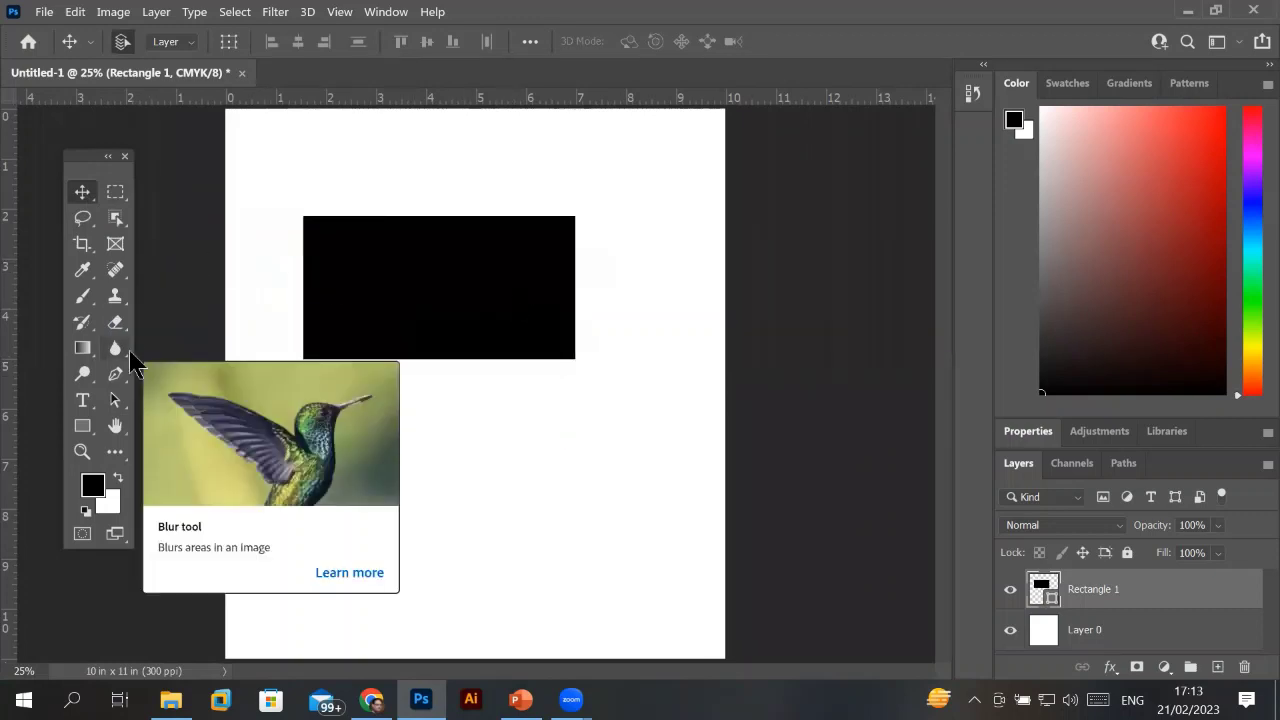
click(82, 269)
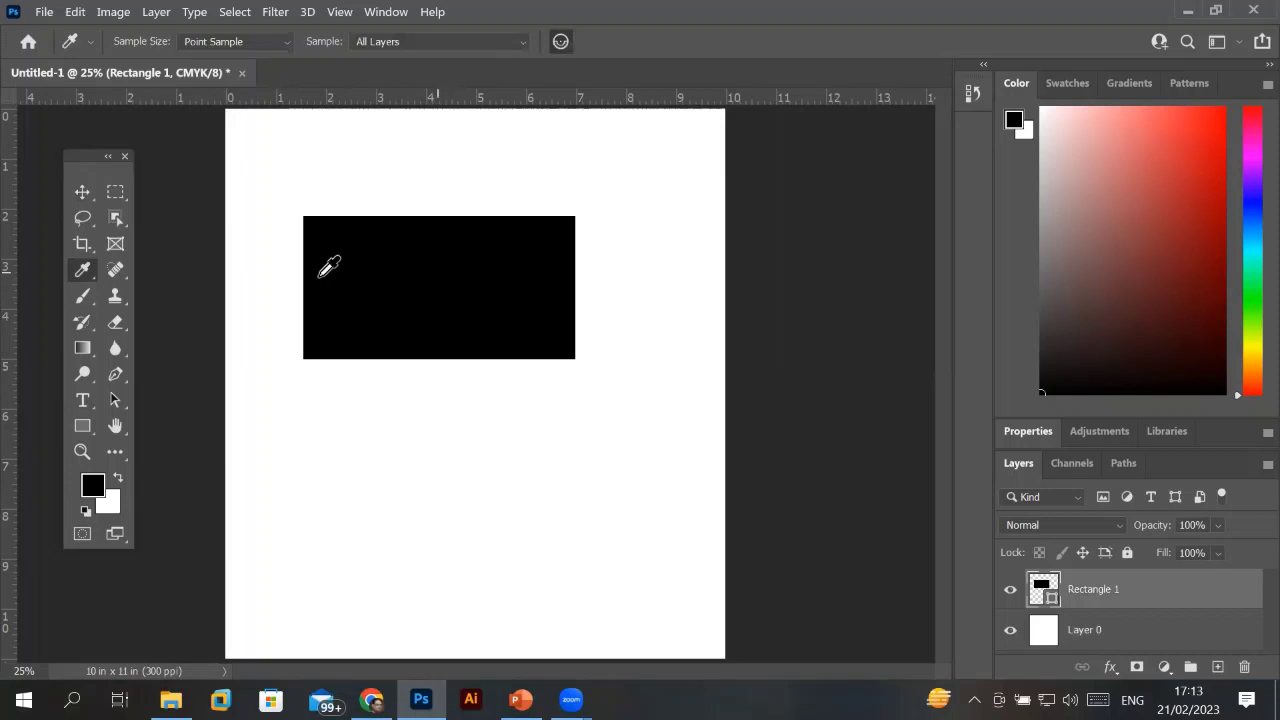
click(83, 375)
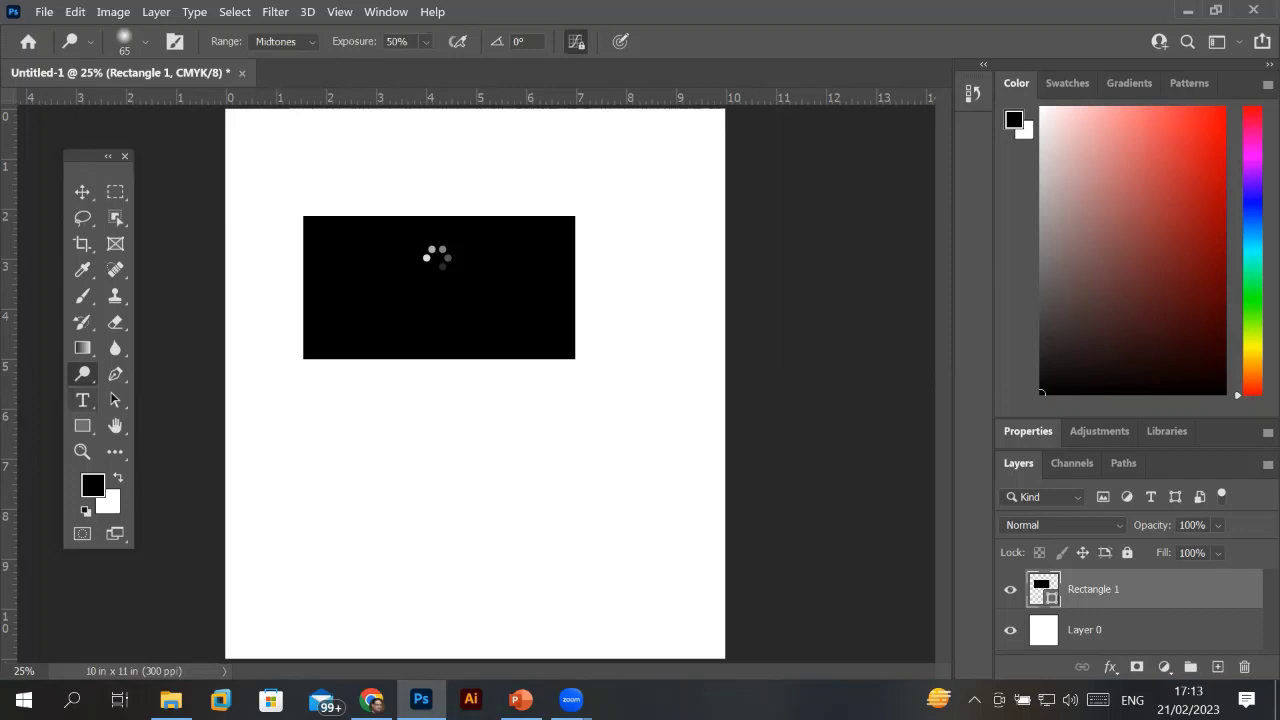
click(88, 198)
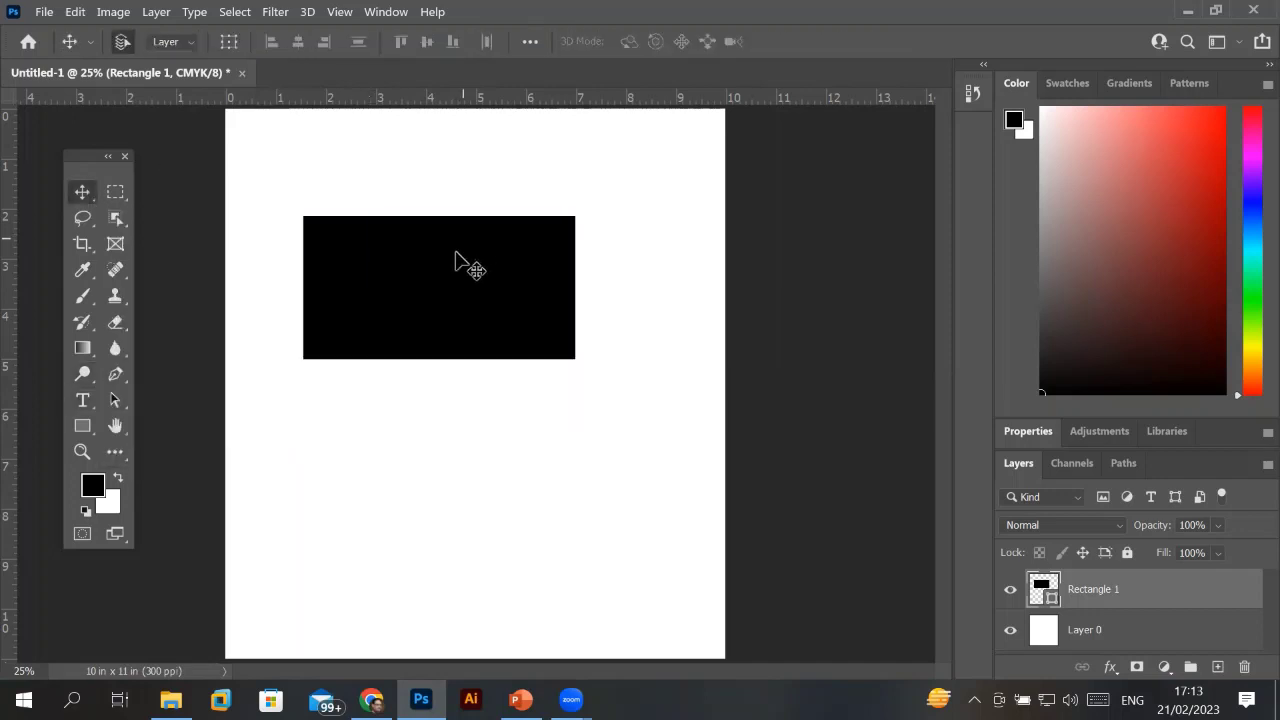
mouse_move(475, 258)
mouse_down()
mouse_move(505, 253)
mouse_move(491, 200)
mouse_move(391, 203)
mouse_move(454, 371)
mouse_move(491, 365)
mouse_up()
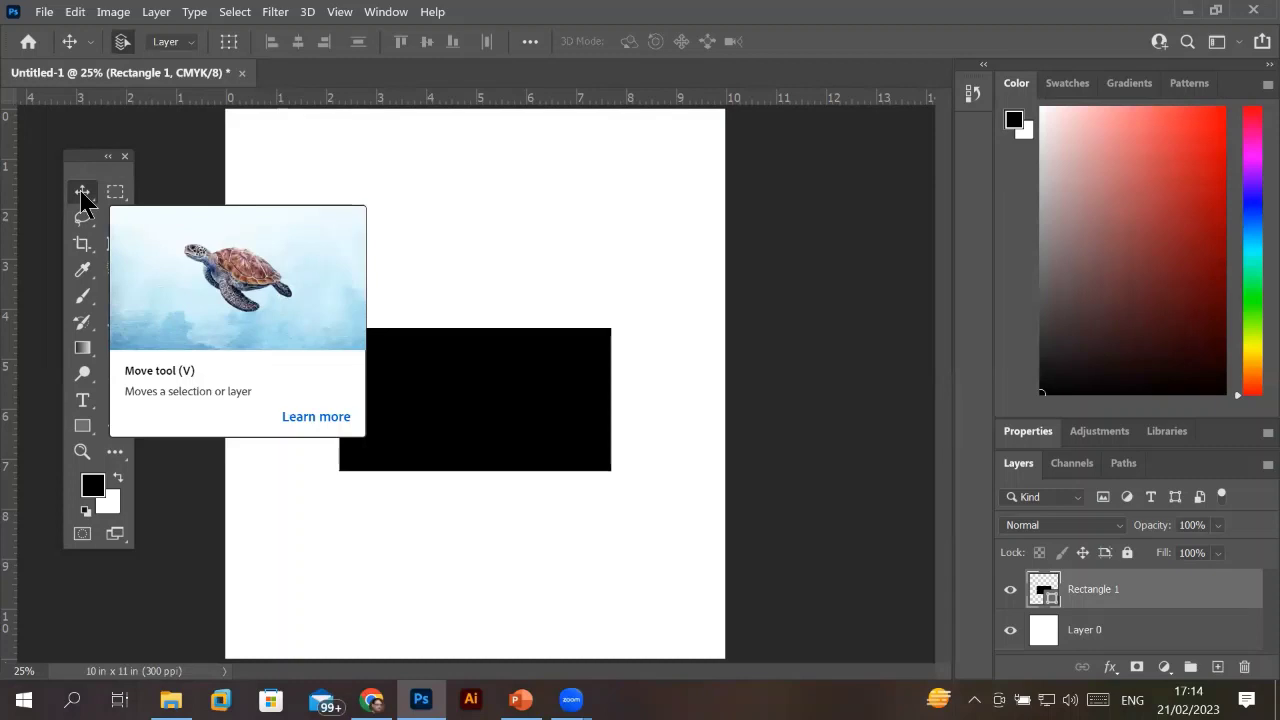
Create a new blank Print Letter document, Untitled-2.
click(44, 12)
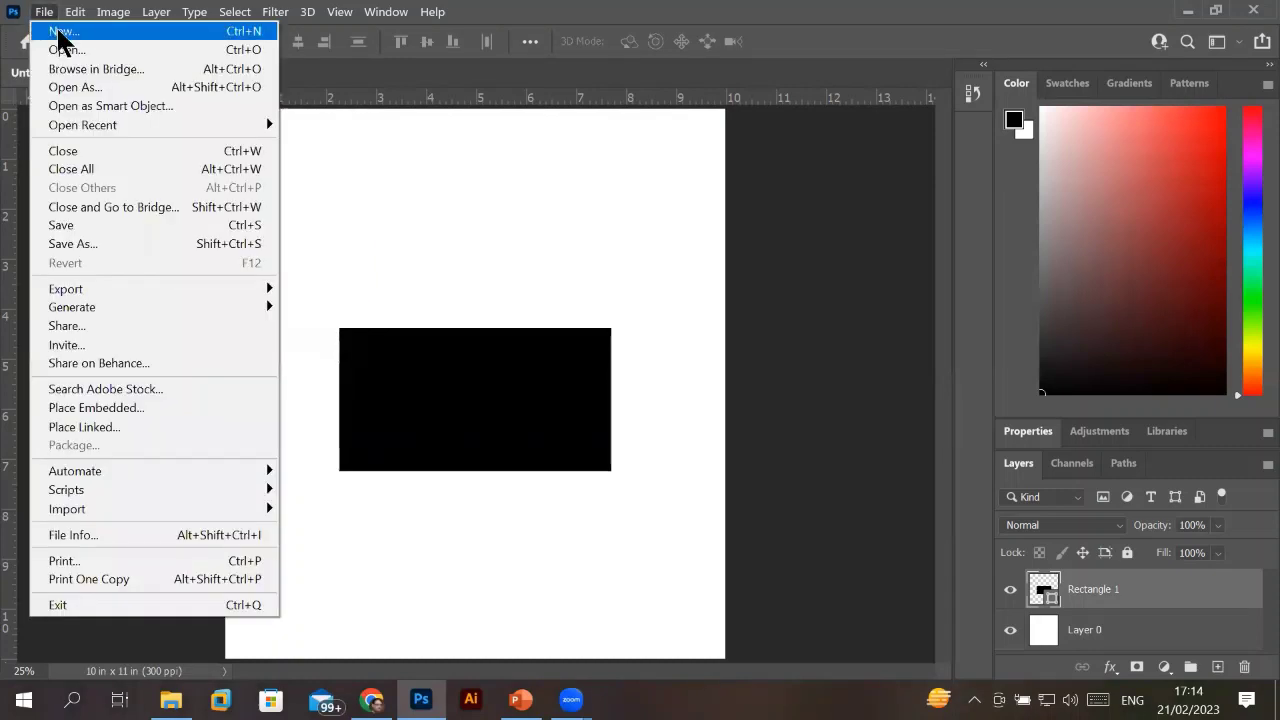
click(56, 32)
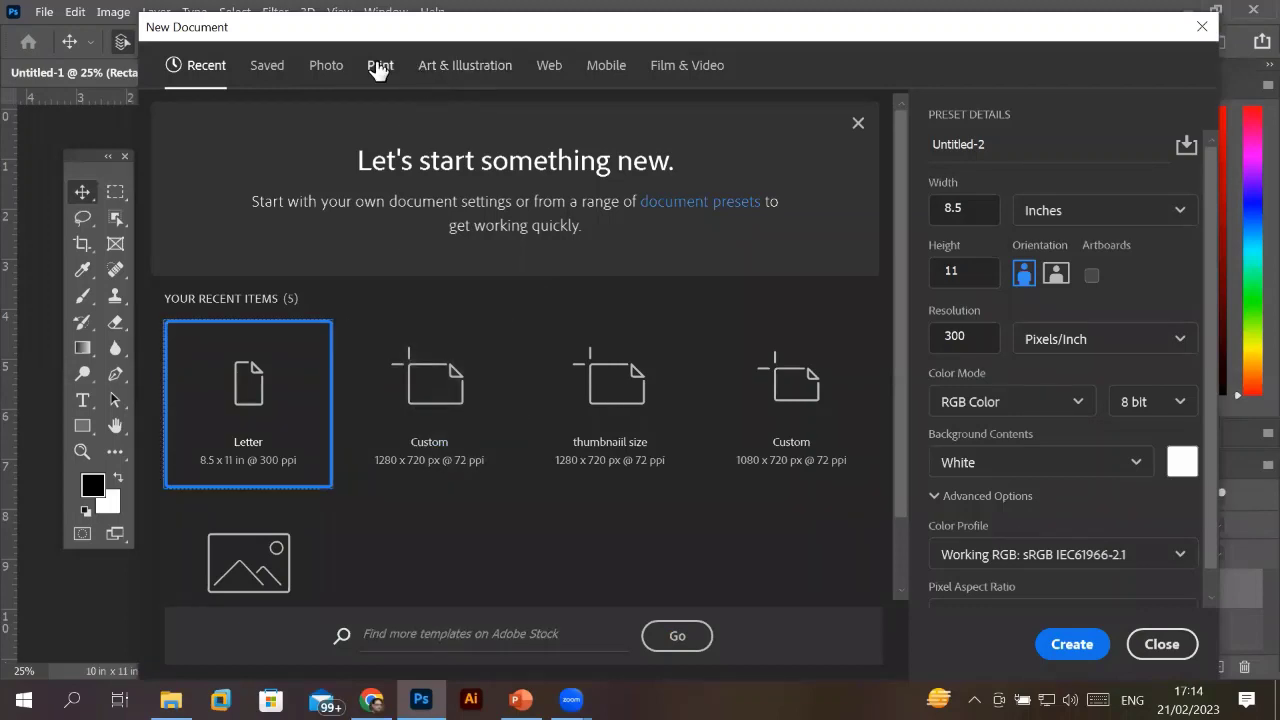
click(378, 65)
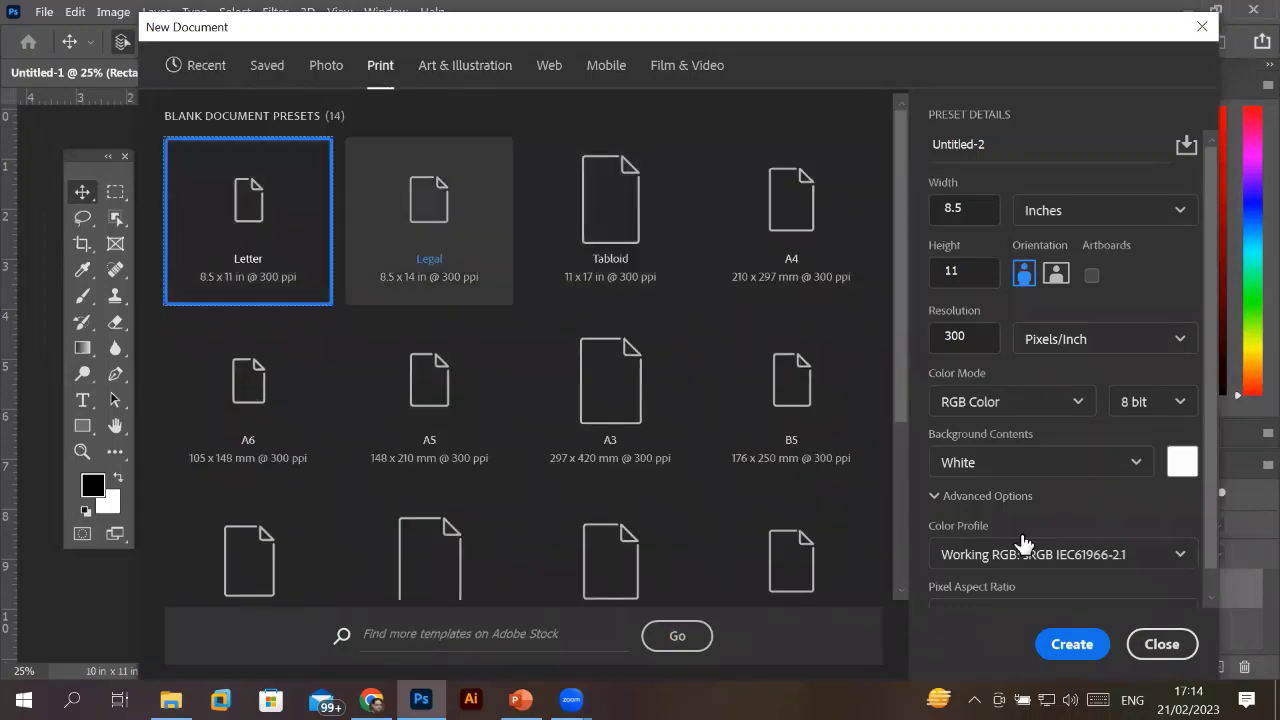
click(1066, 645)
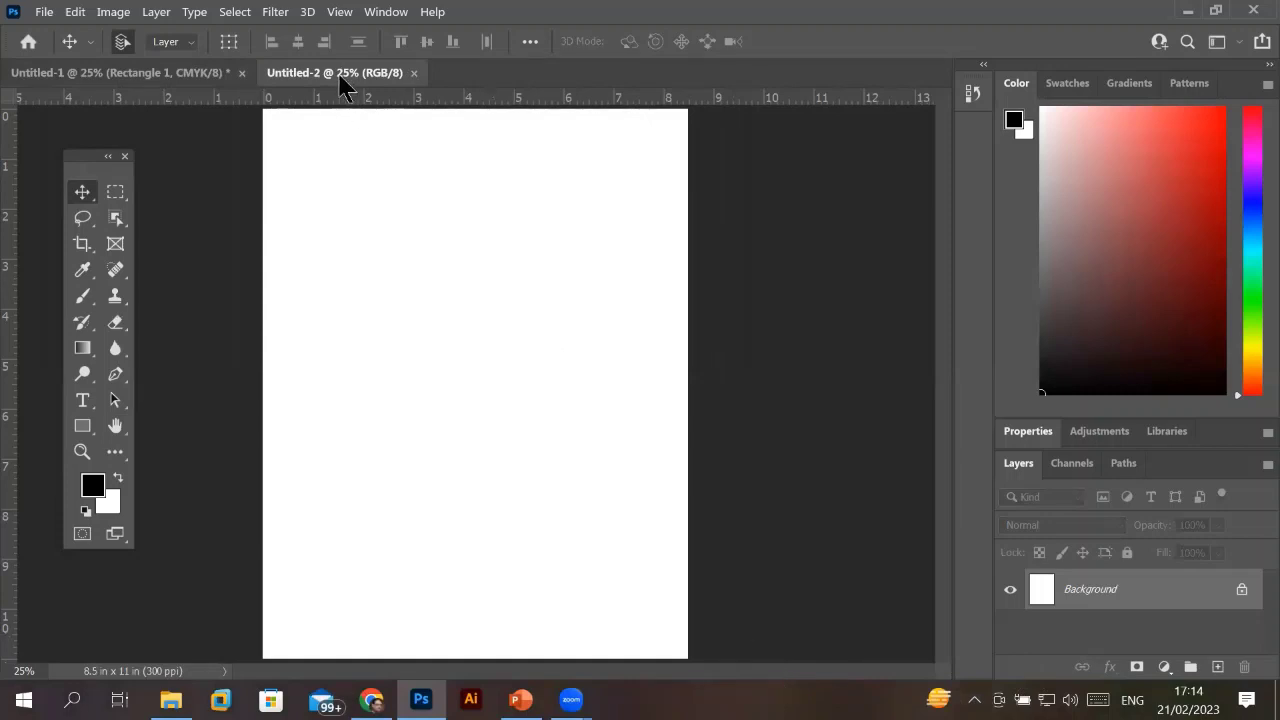
Drag the black Rectangle 1 from Untitled-1 onto Untitled-2 as a copied layer.
click(145, 78)
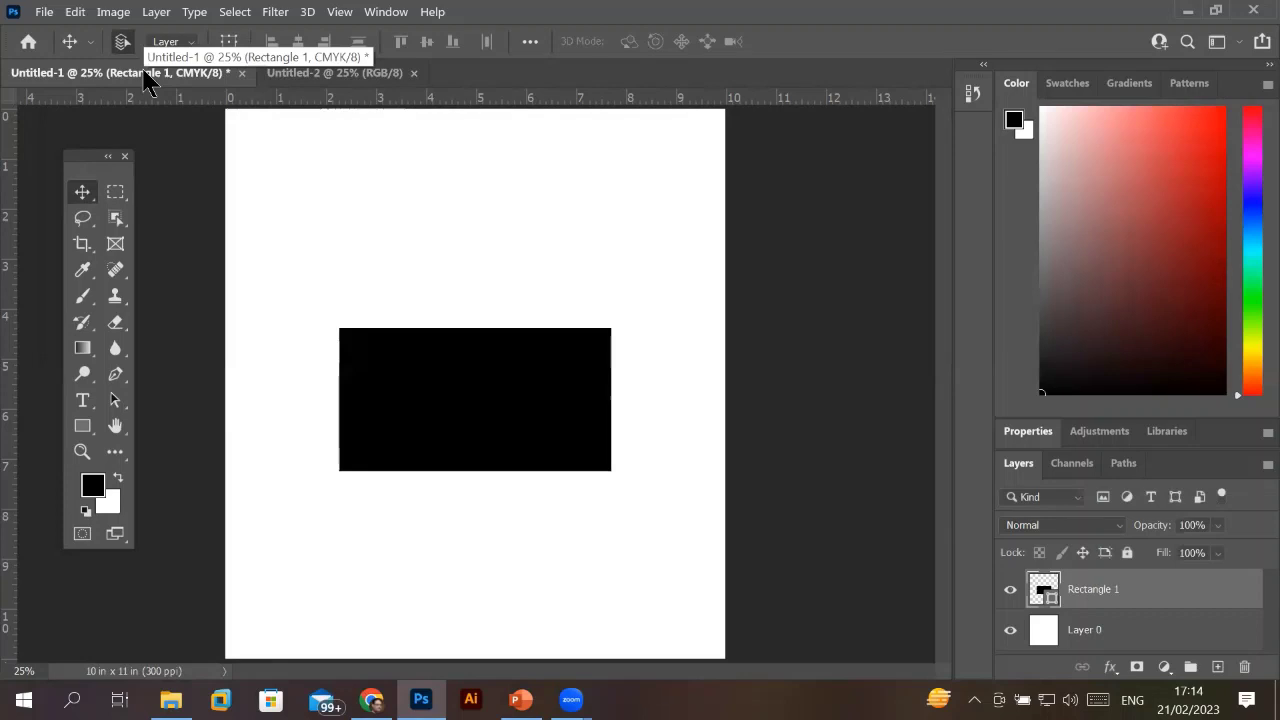
click(300, 73)
click(197, 87)
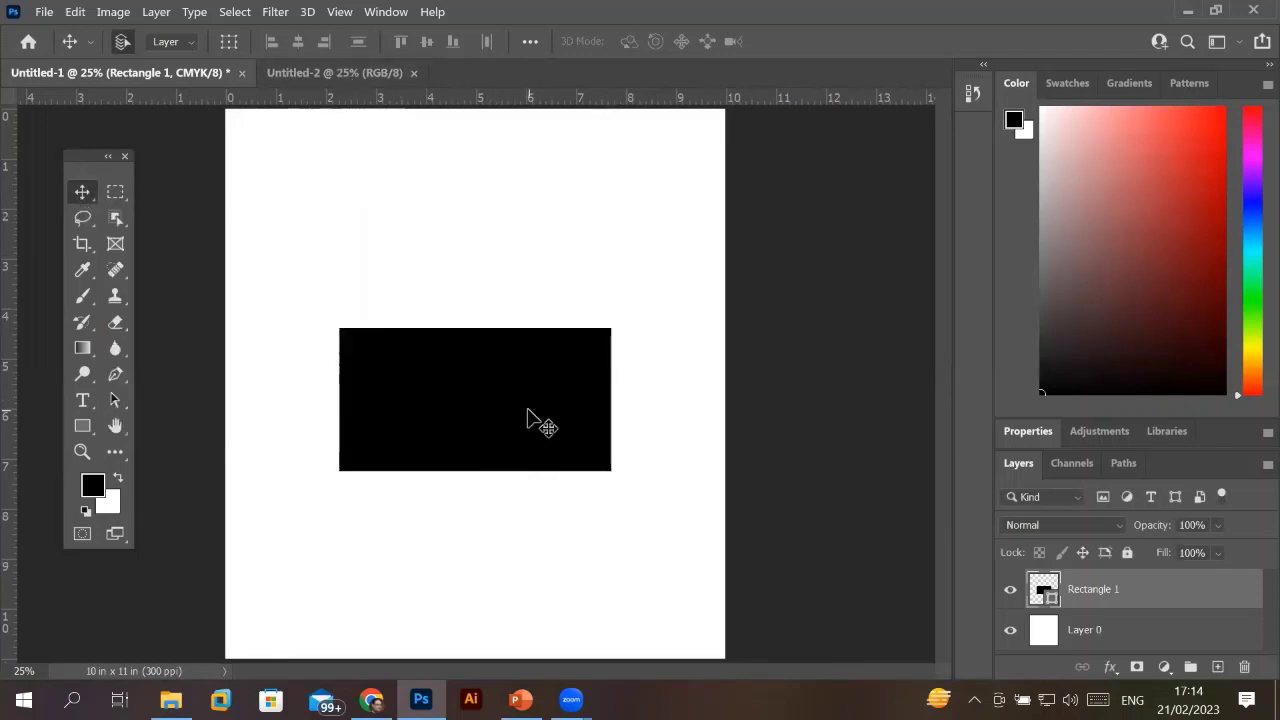
drag(517, 403, 347, 57)
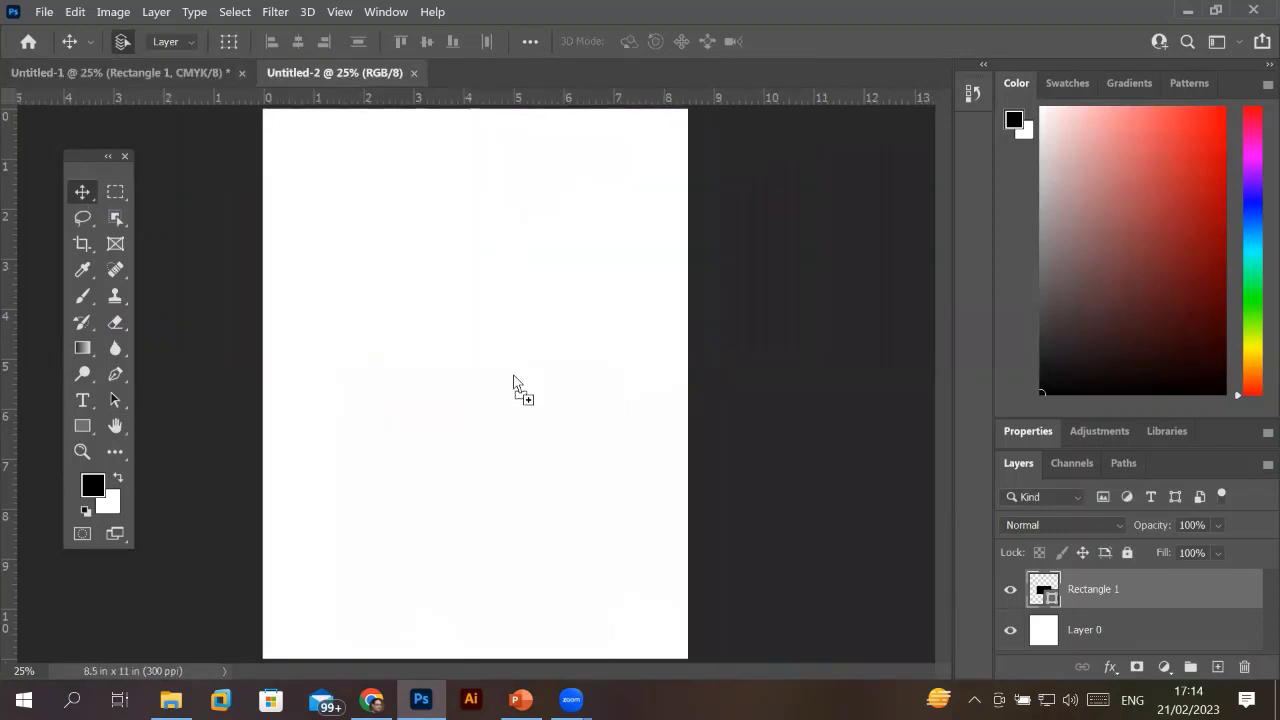
drag(347, 57, 513, 386)
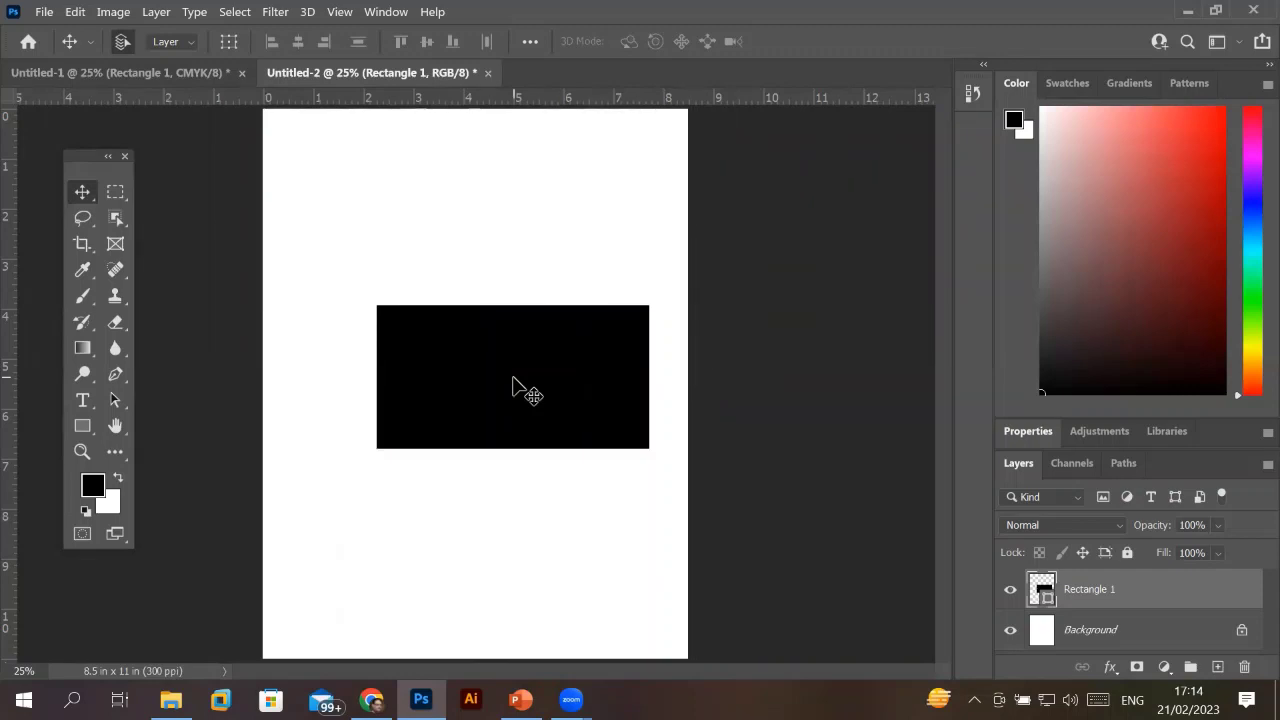
click(150, 75)
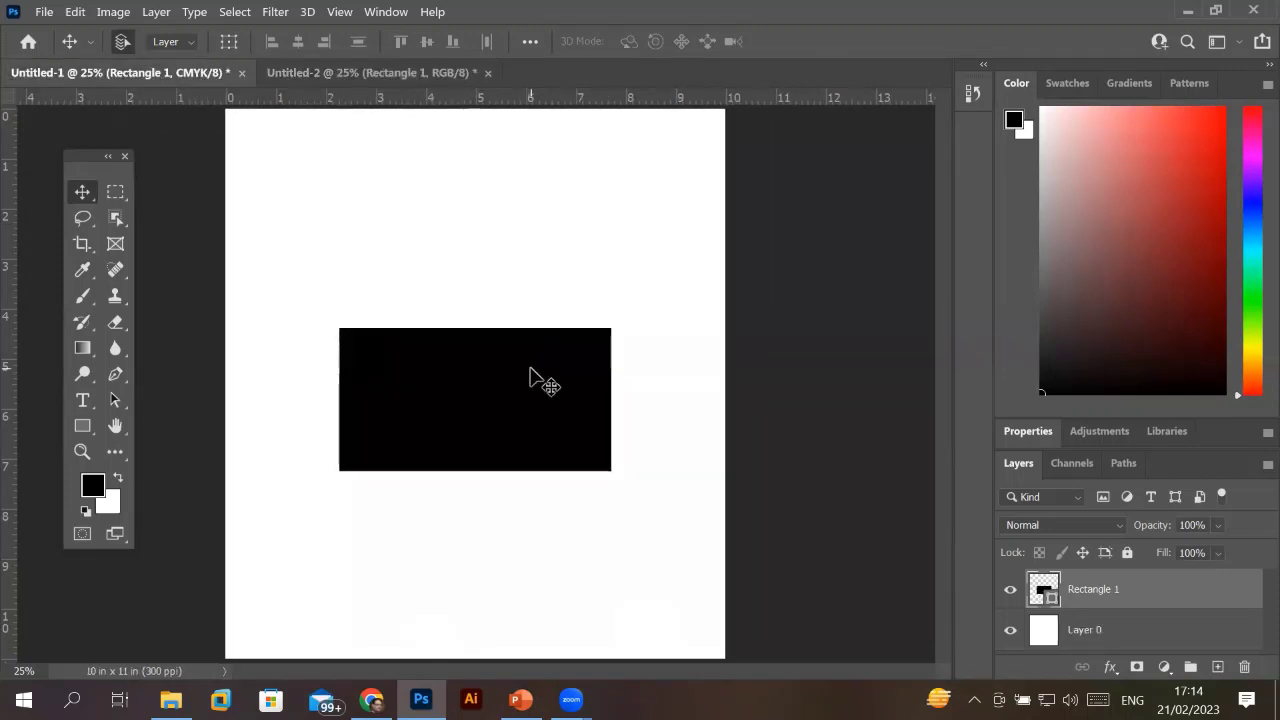
click(357, 71)
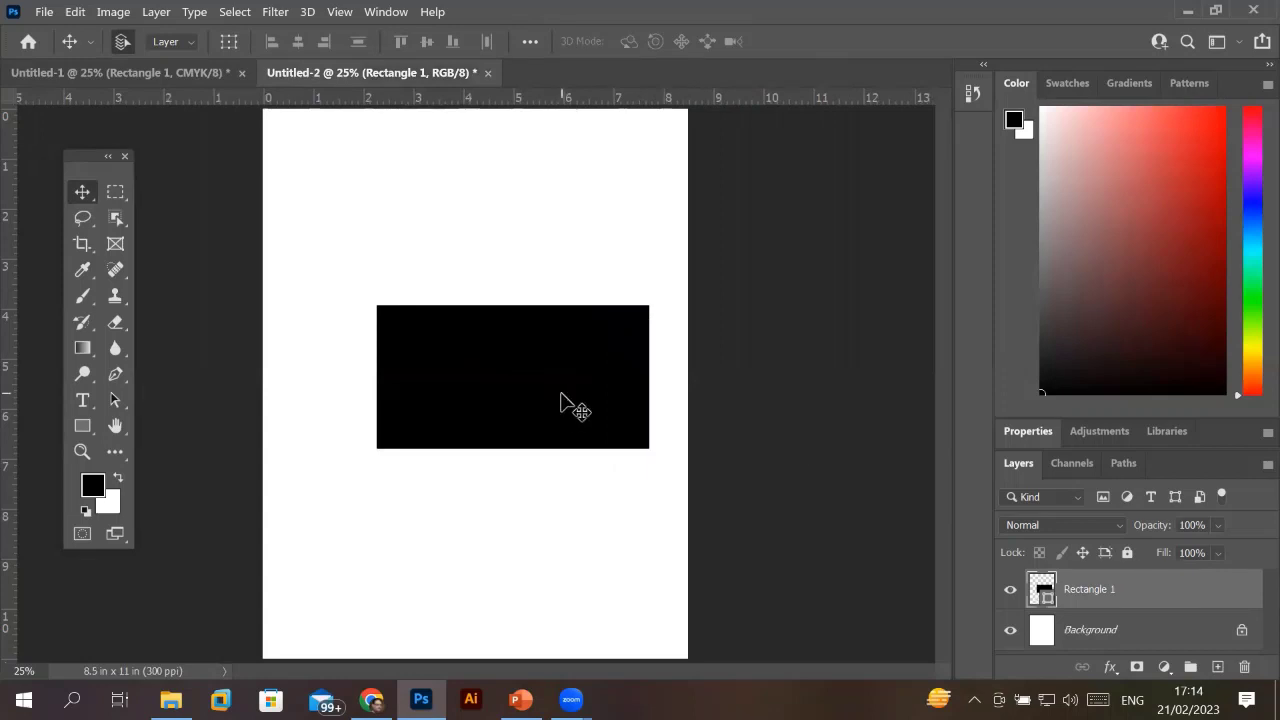
Create a third blank Print Letter document, Untitled-3, then go back to Untitled-2.
click(44, 12)
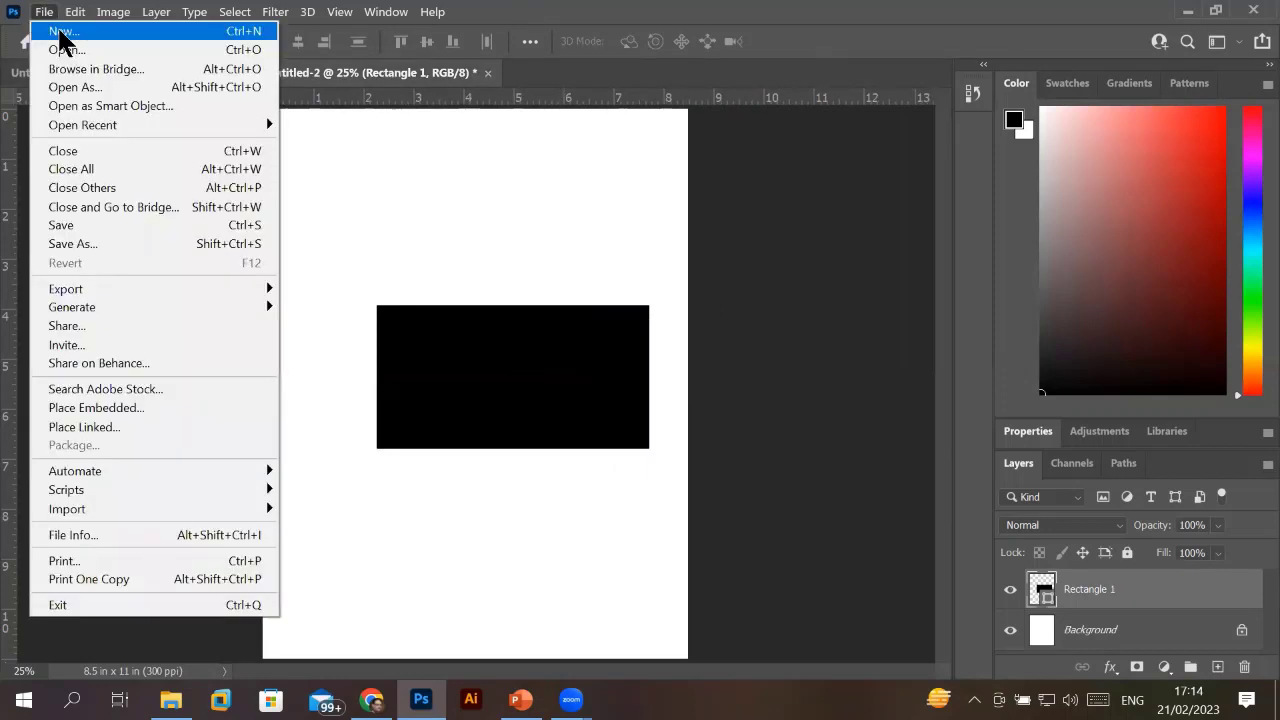
click(62, 32)
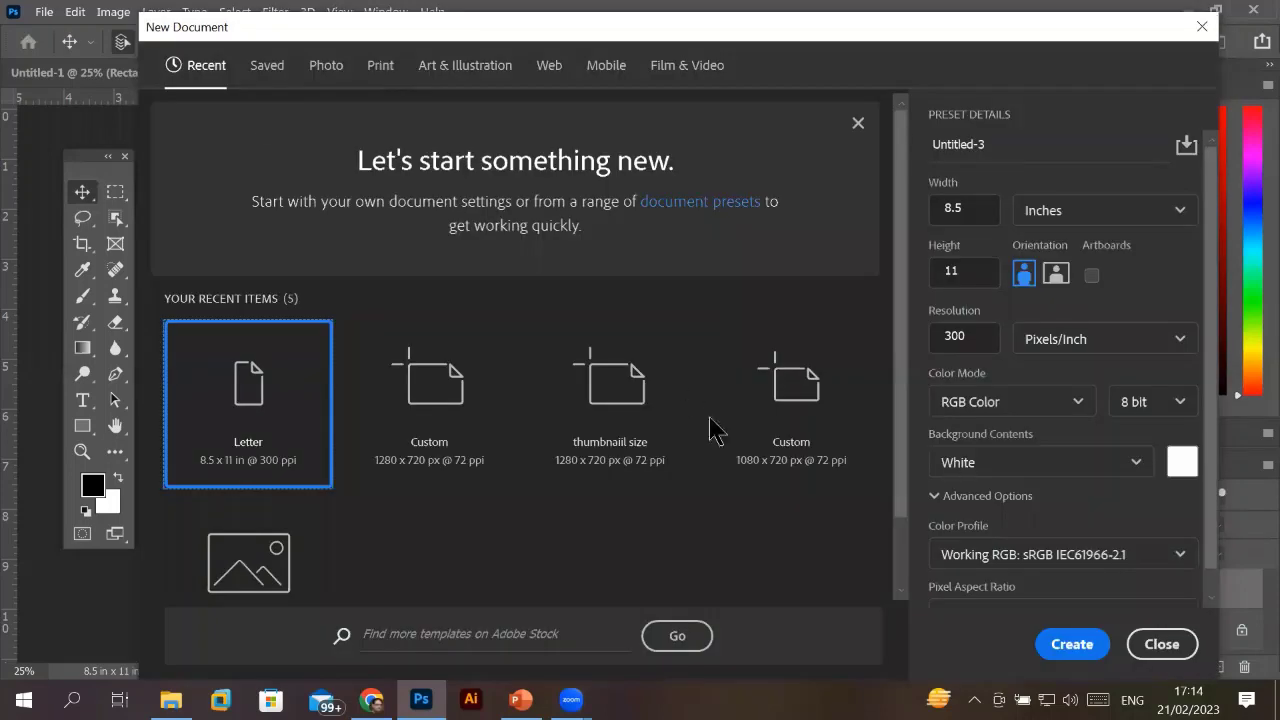
click(379, 66)
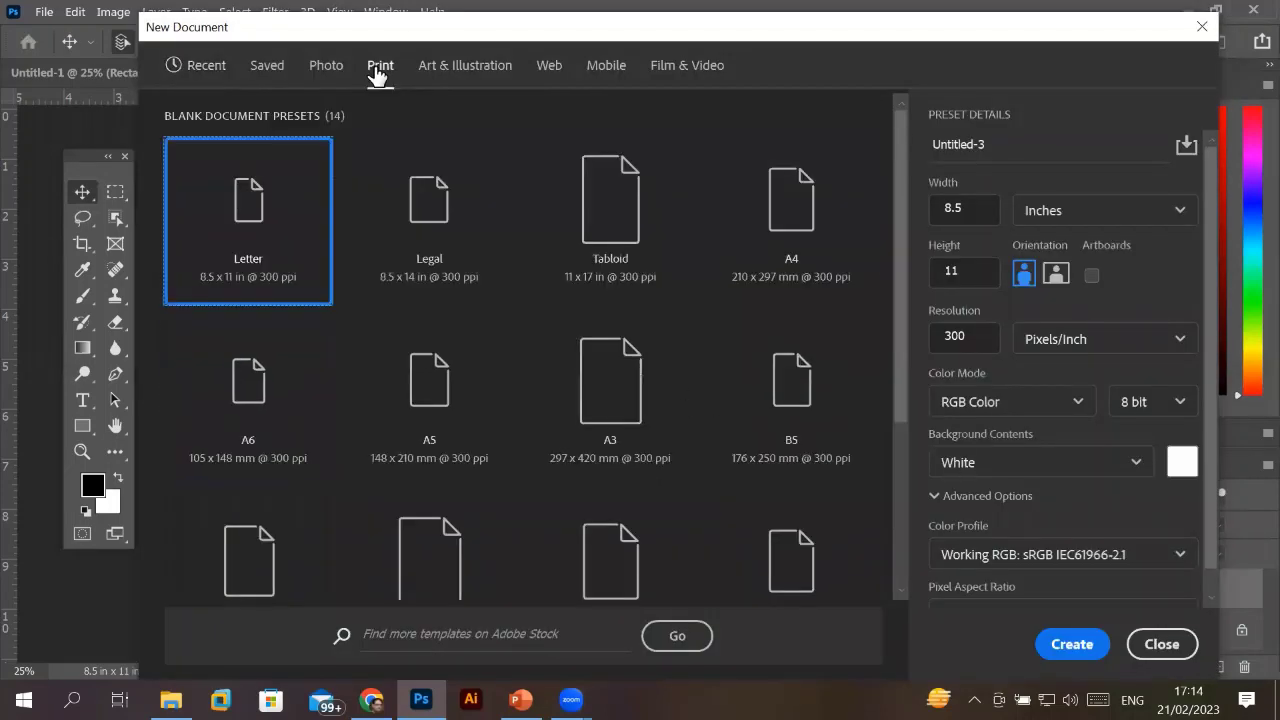
click(1072, 645)
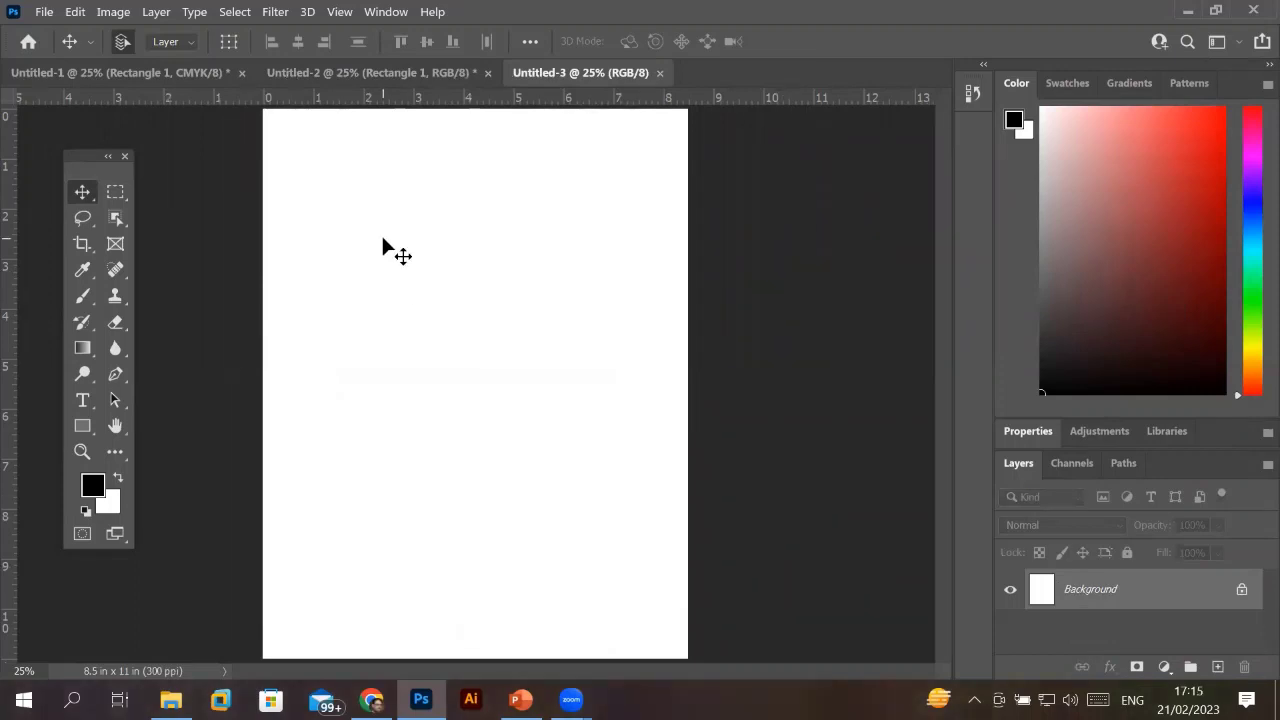
click(378, 80)
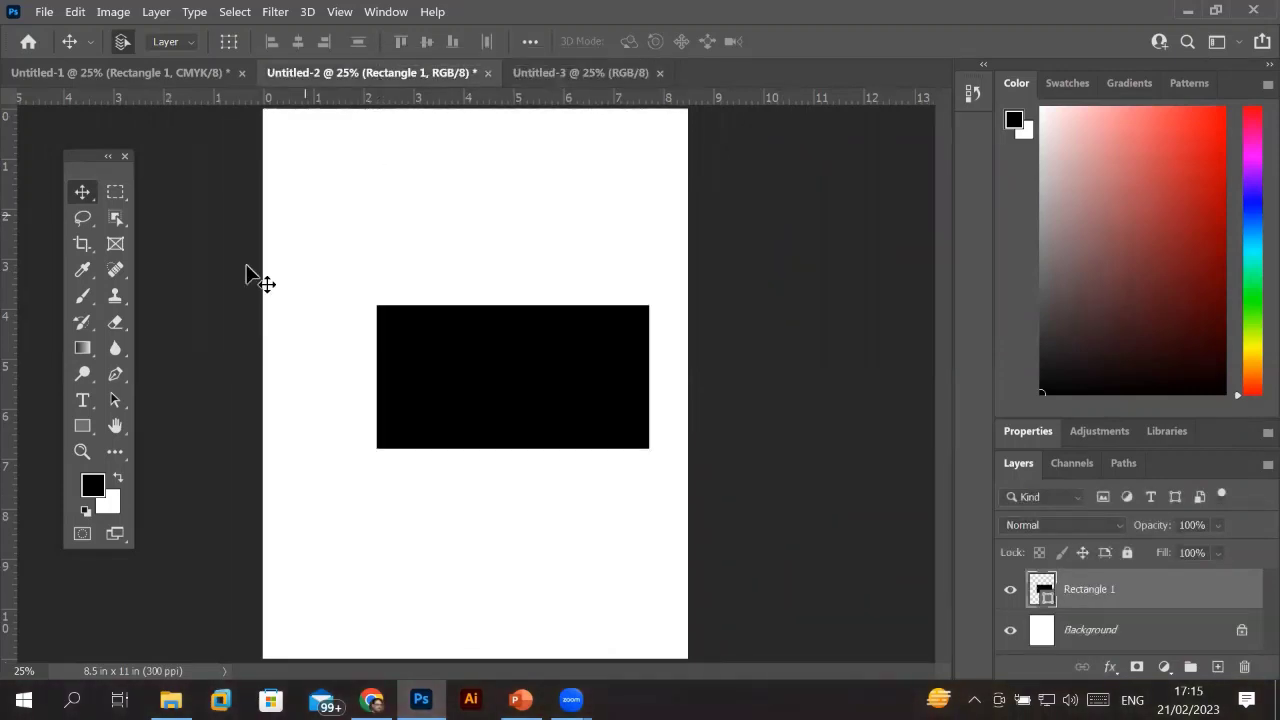
Draw Rectangle 2, a tall 1.75 x 2.86 in black rectangle atop the wide one, then return to Move.
click(83, 426)
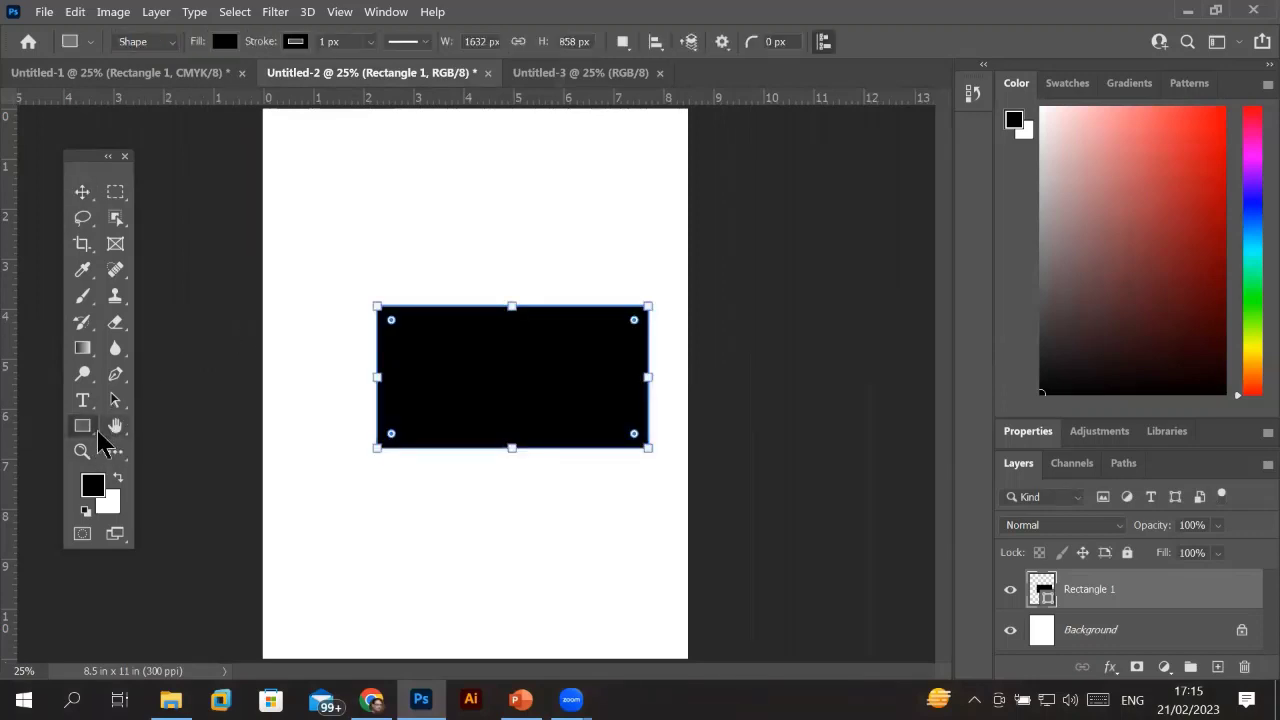
click(467, 161)
drag(487, 206, 555, 304)
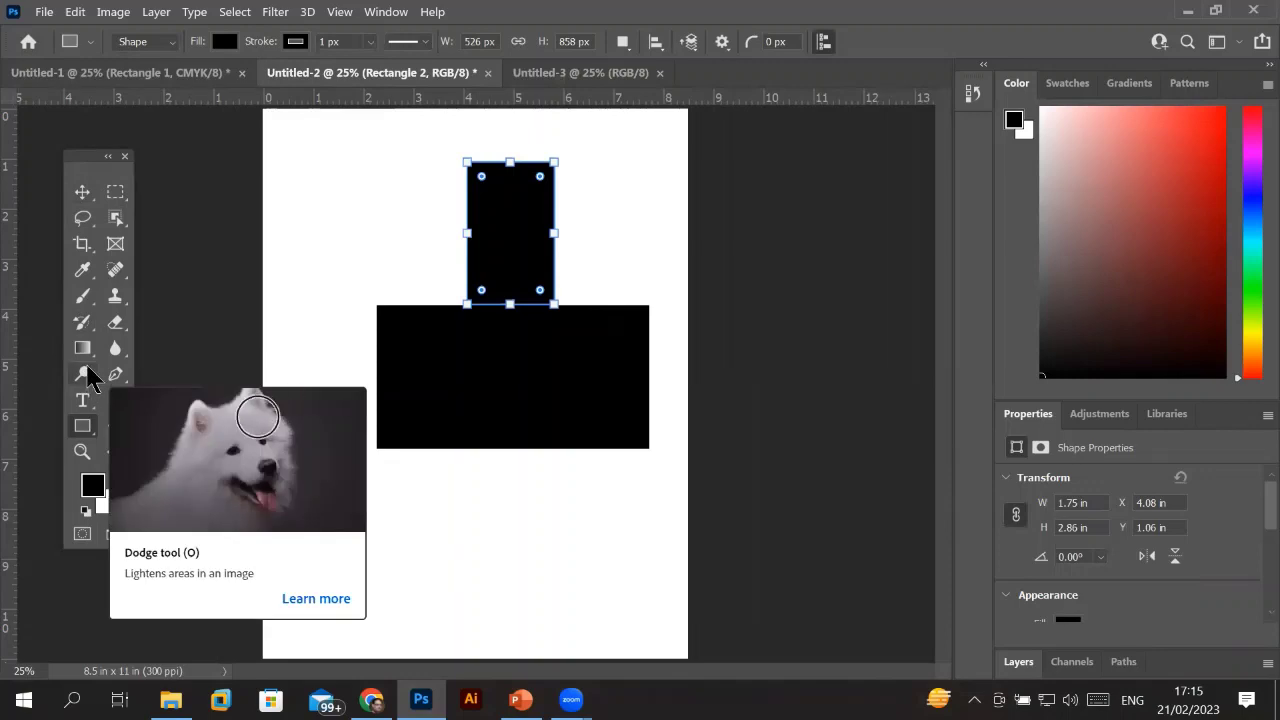
click(83, 193)
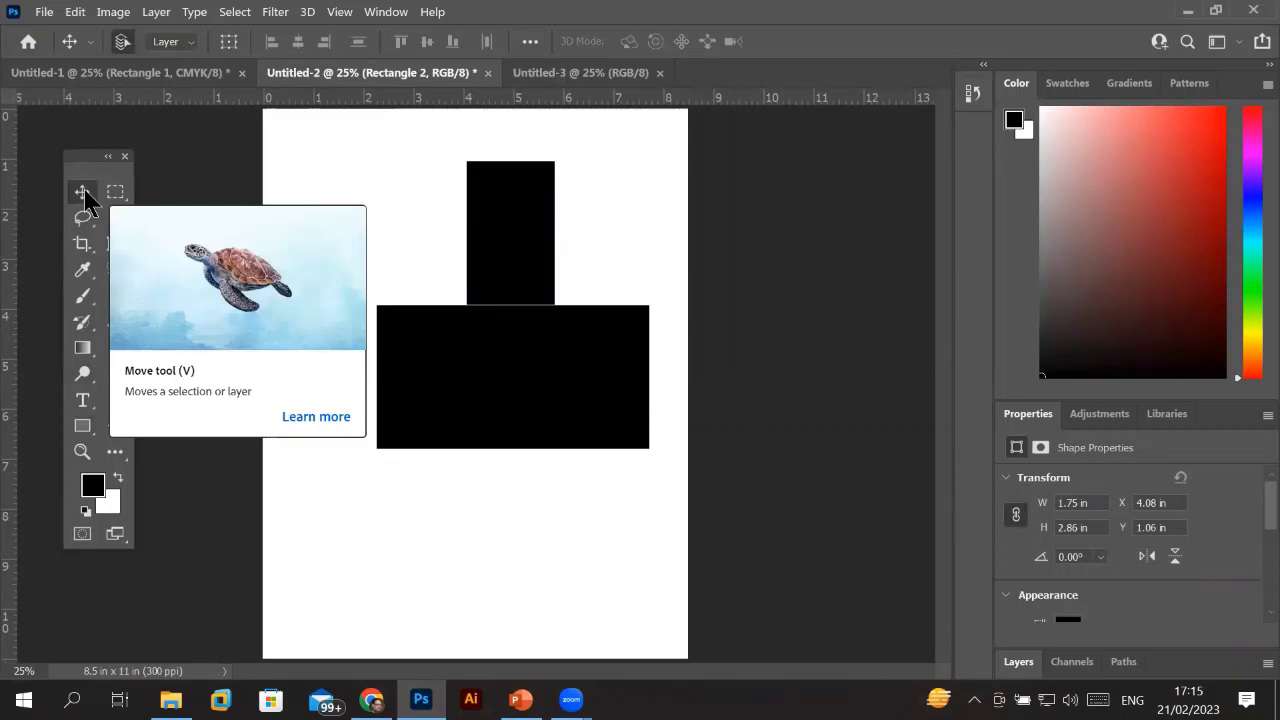
click(85, 427)
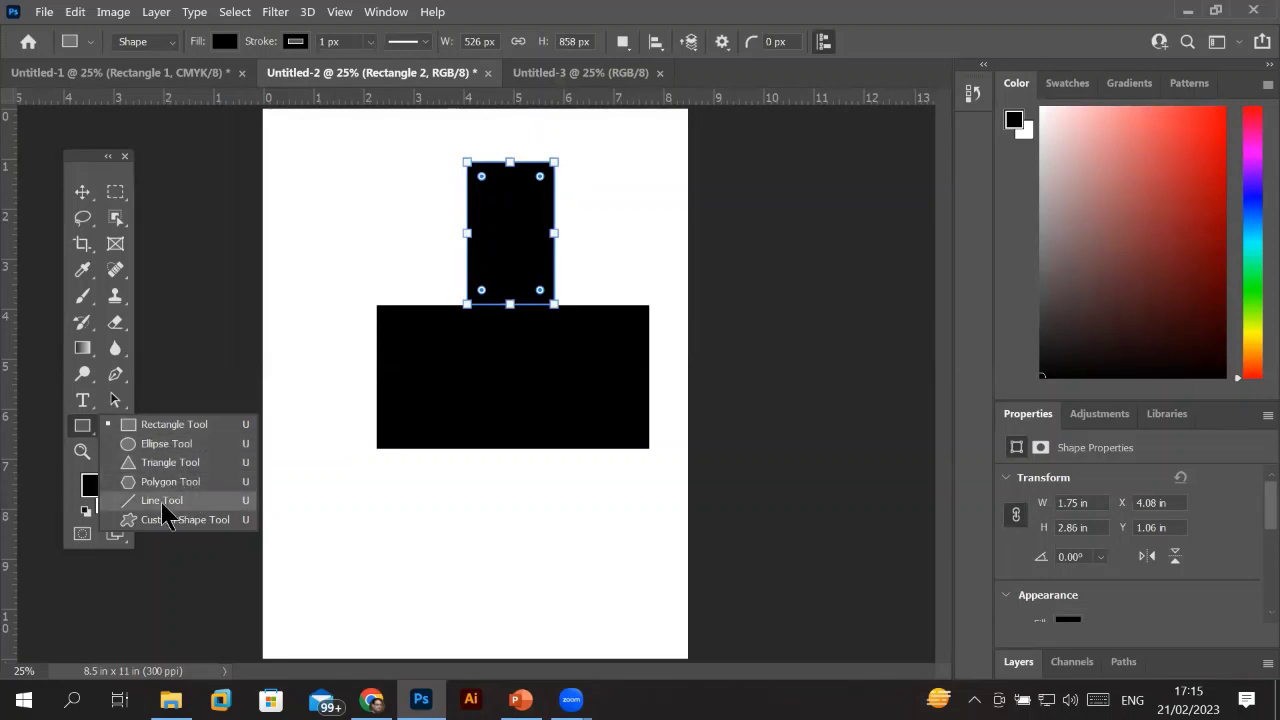
click(80, 435)
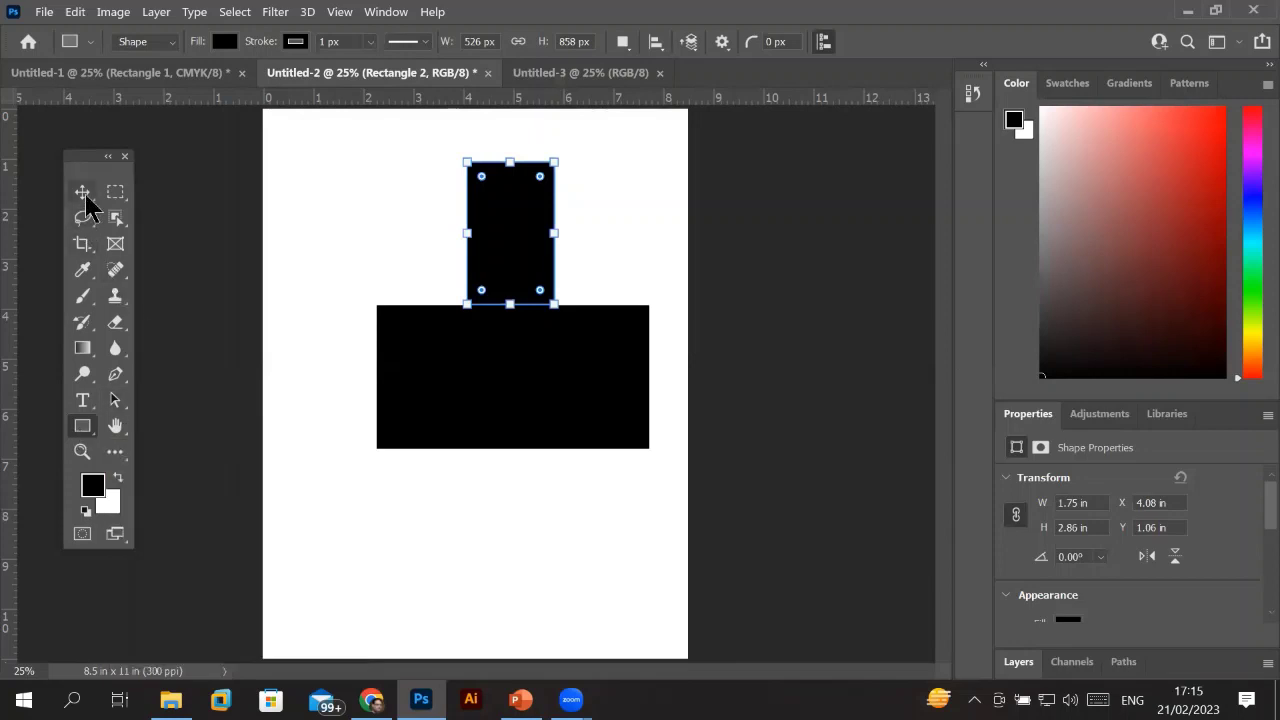
click(86, 197)
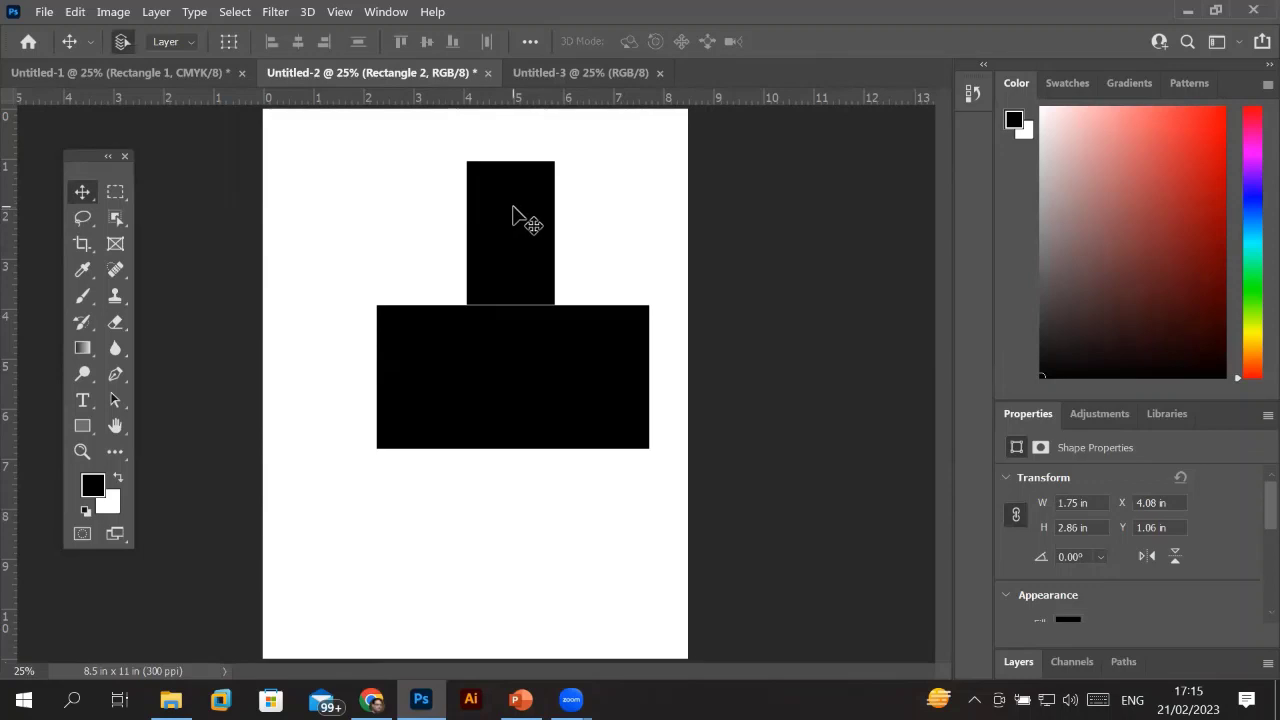
Reposition the tall and wide rectangles, aligning the tall one over the wide one.
drag(514, 213, 426, 211)
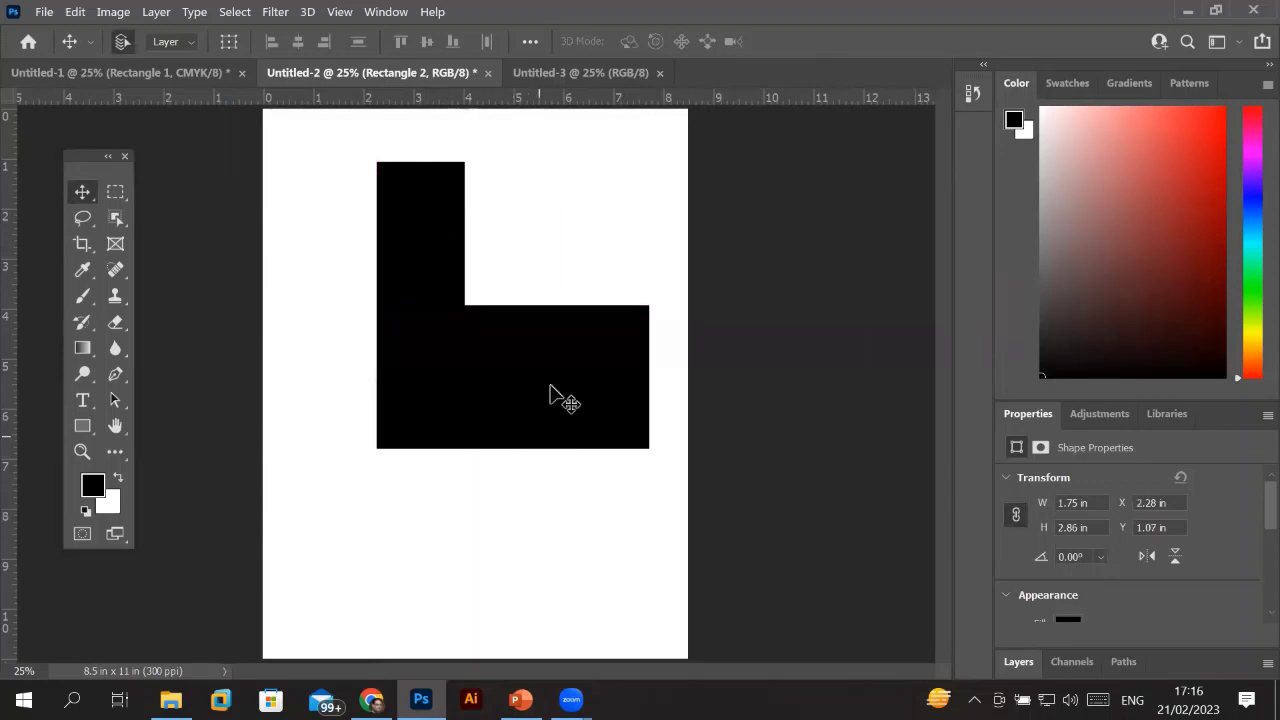
drag(552, 382, 548, 477)
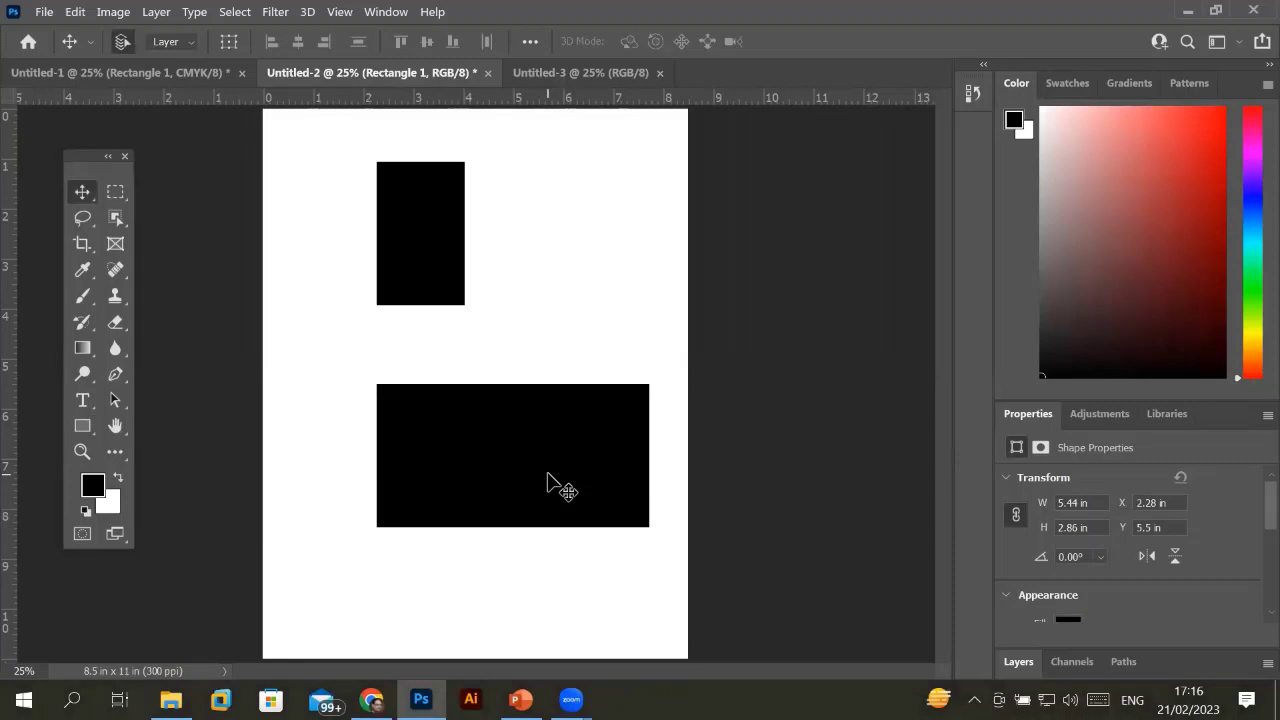
drag(443, 262, 532, 257)
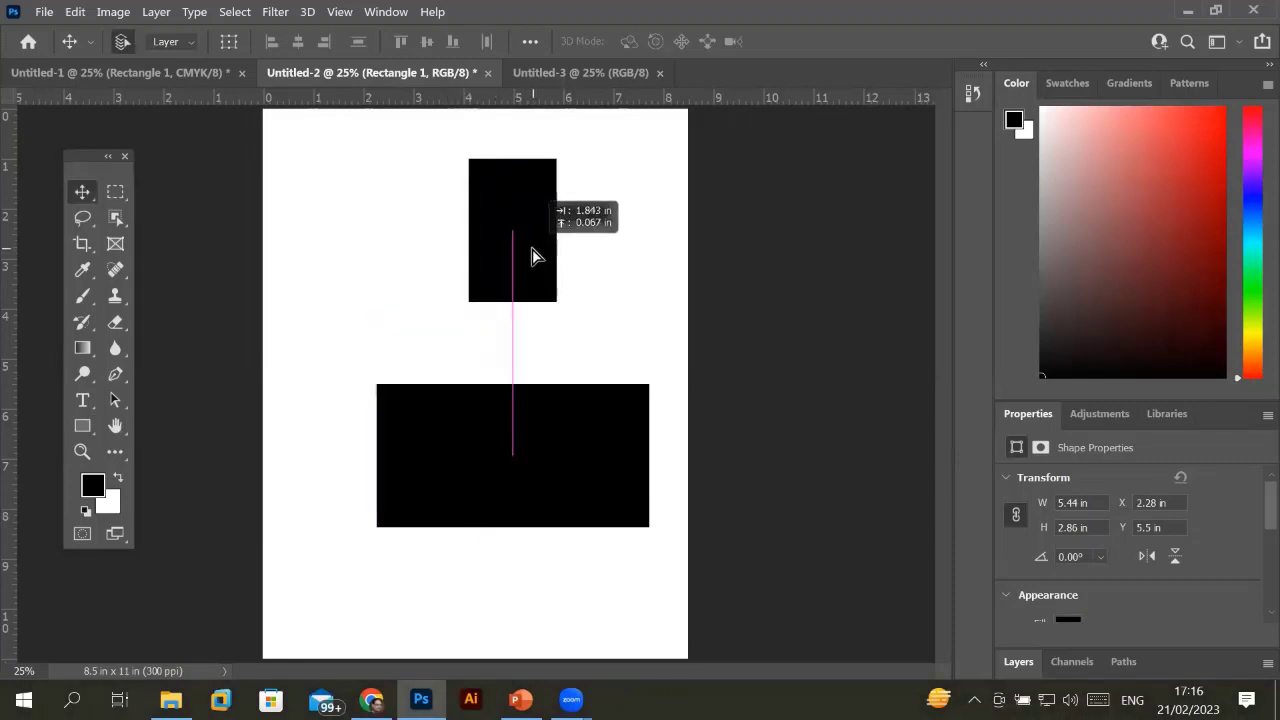
drag(543, 490, 543, 427)
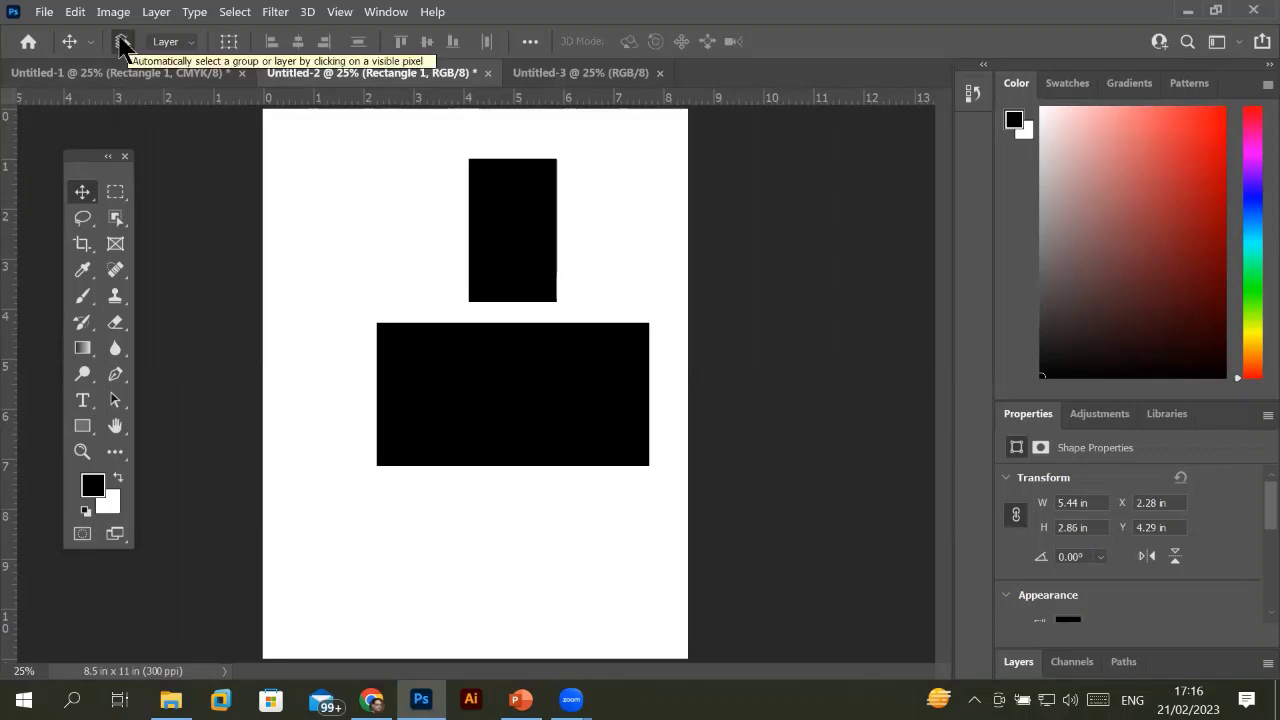
Turn on Auto-Select, nudge the wide rectangle into final position, and switch to Untitled-3.
click(121, 42)
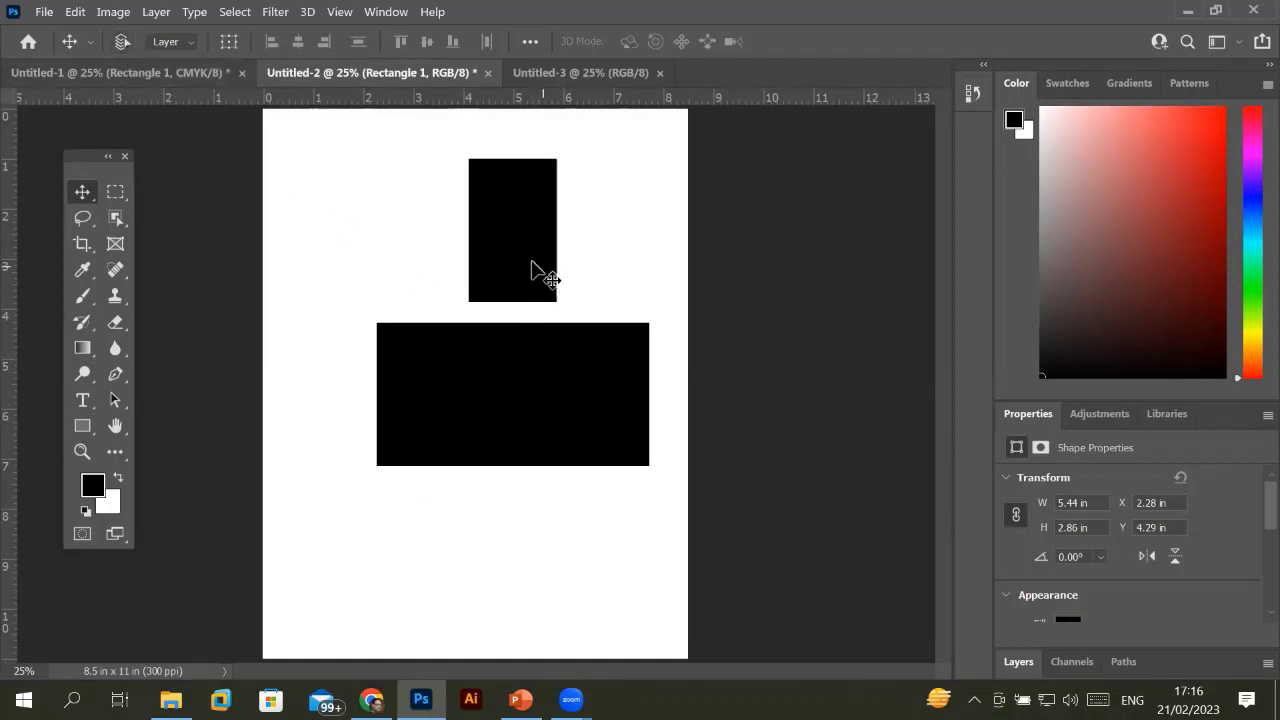
mouse_move(530, 271)
mouse_down()
mouse_move(470, 270)
mouse_move(523, 271)
mouse_up()
mouse_move(523, 214)
mouse_down()
mouse_move(513, 245)
mouse_move(523, 223)
mouse_move(540, 229)
mouse_move(523, 237)
mouse_up()
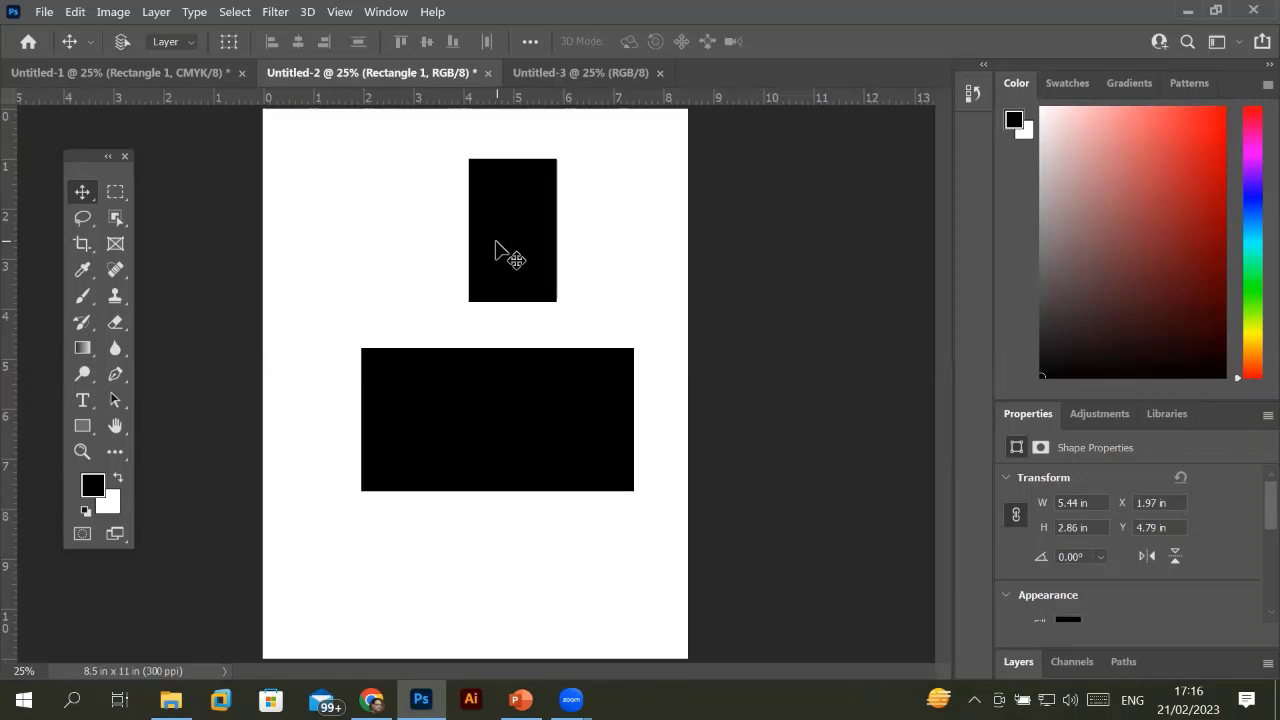
click(557, 80)
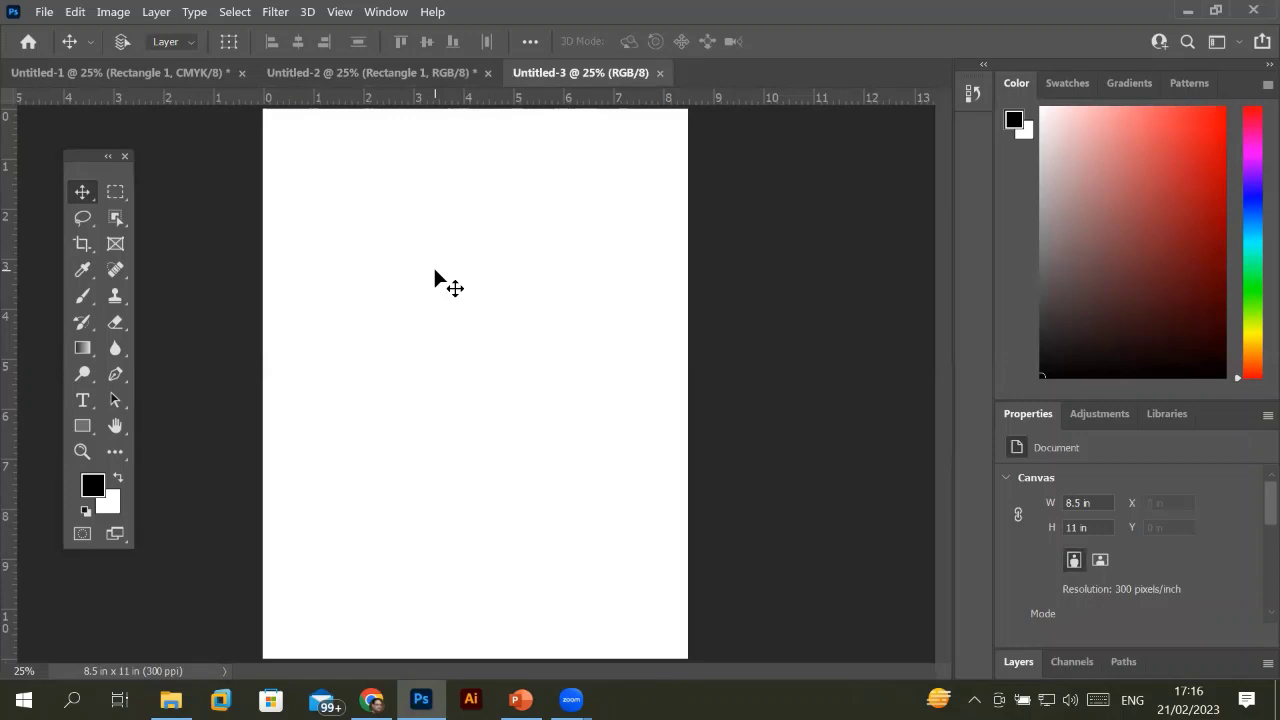
Undock the Layers panel into a floating panel and drag it taller.
click(1018, 662)
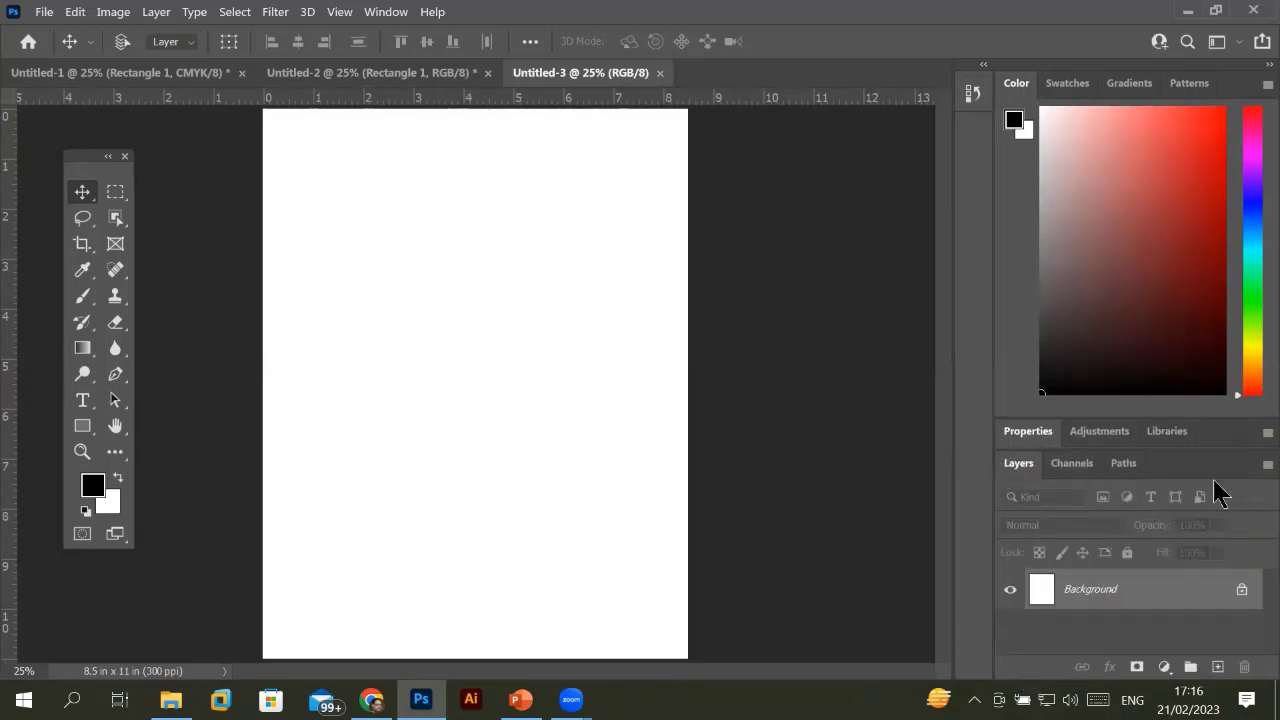
drag(1018, 463, 770, 160)
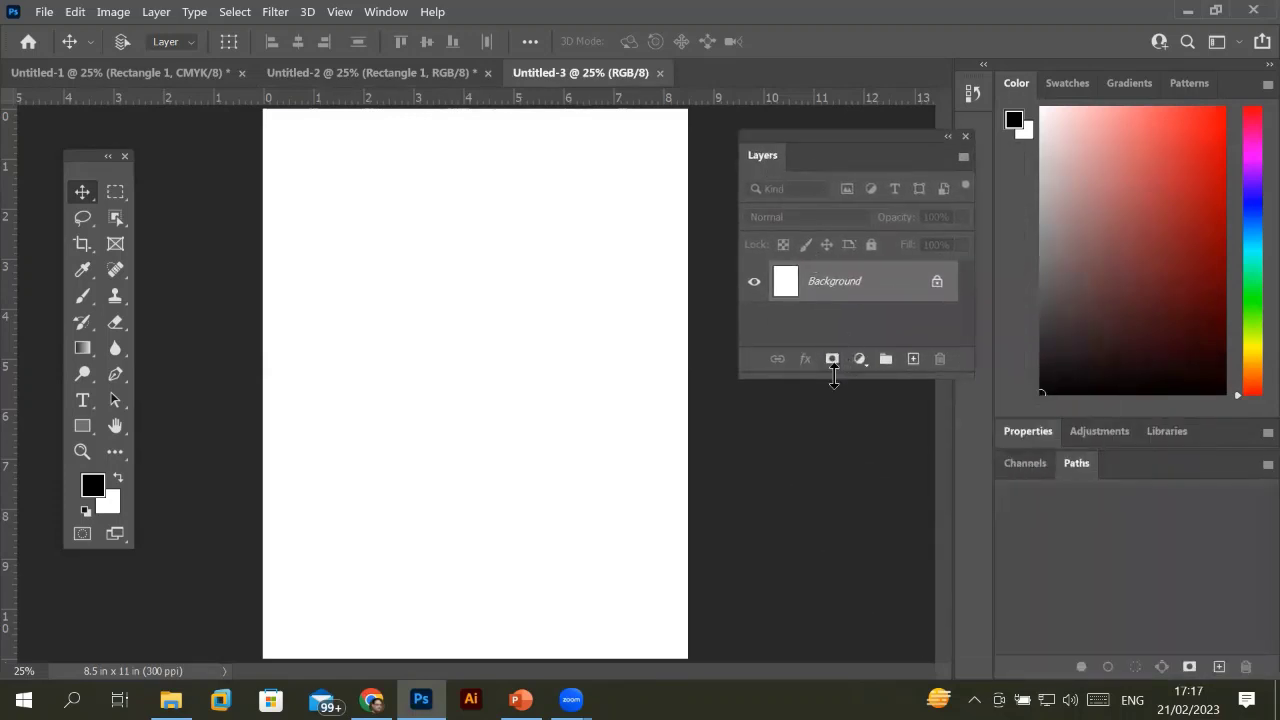
drag(831, 371, 840, 590)
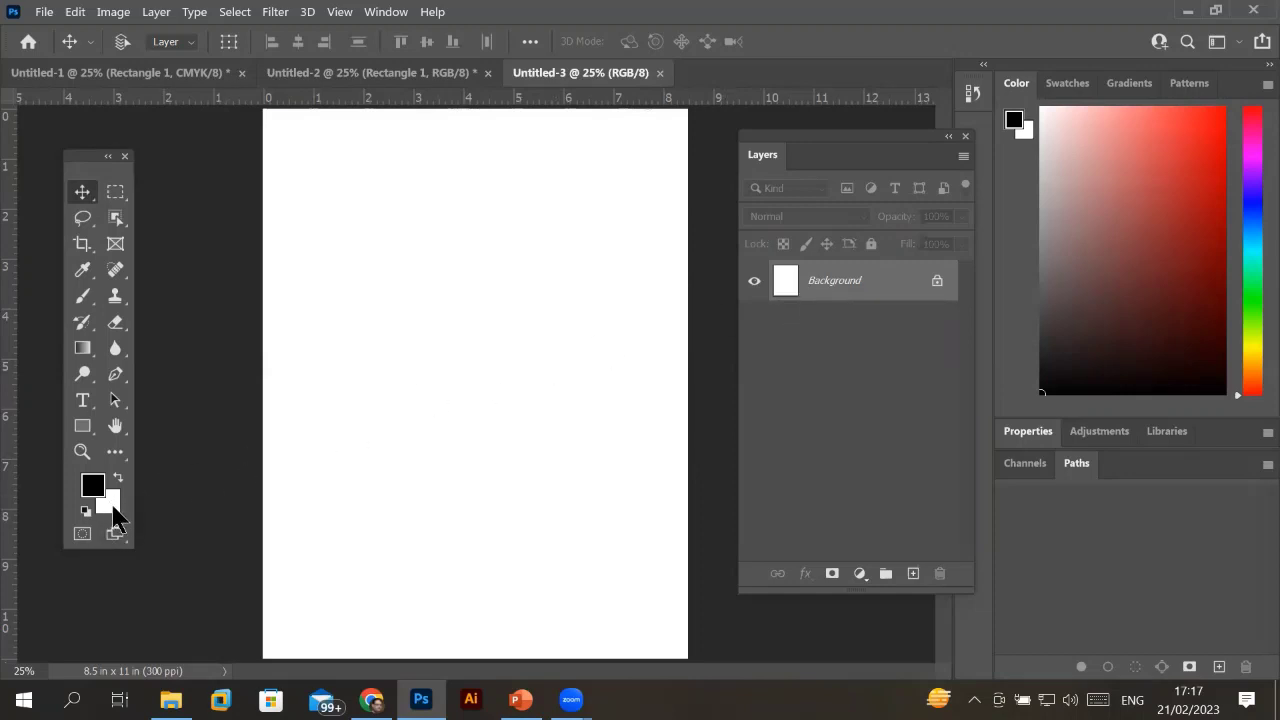
Set the background colour to red.
click(113, 506)
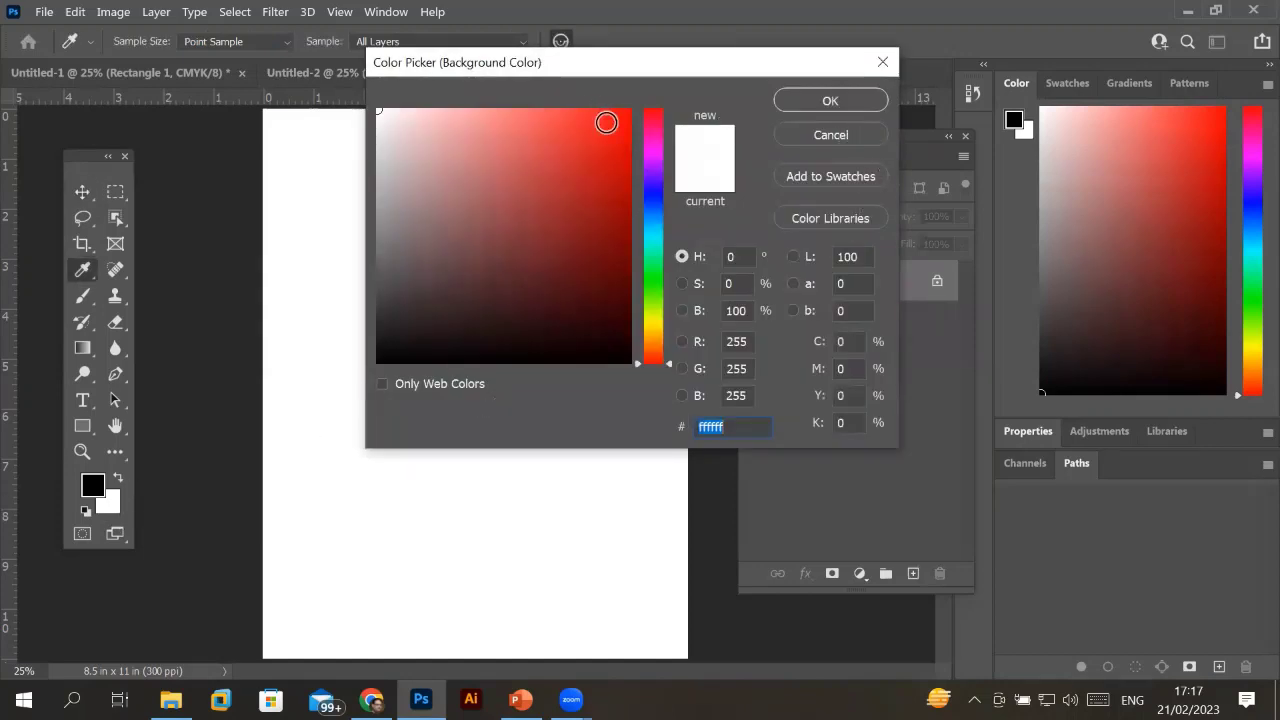
click(607, 123)
click(848, 100)
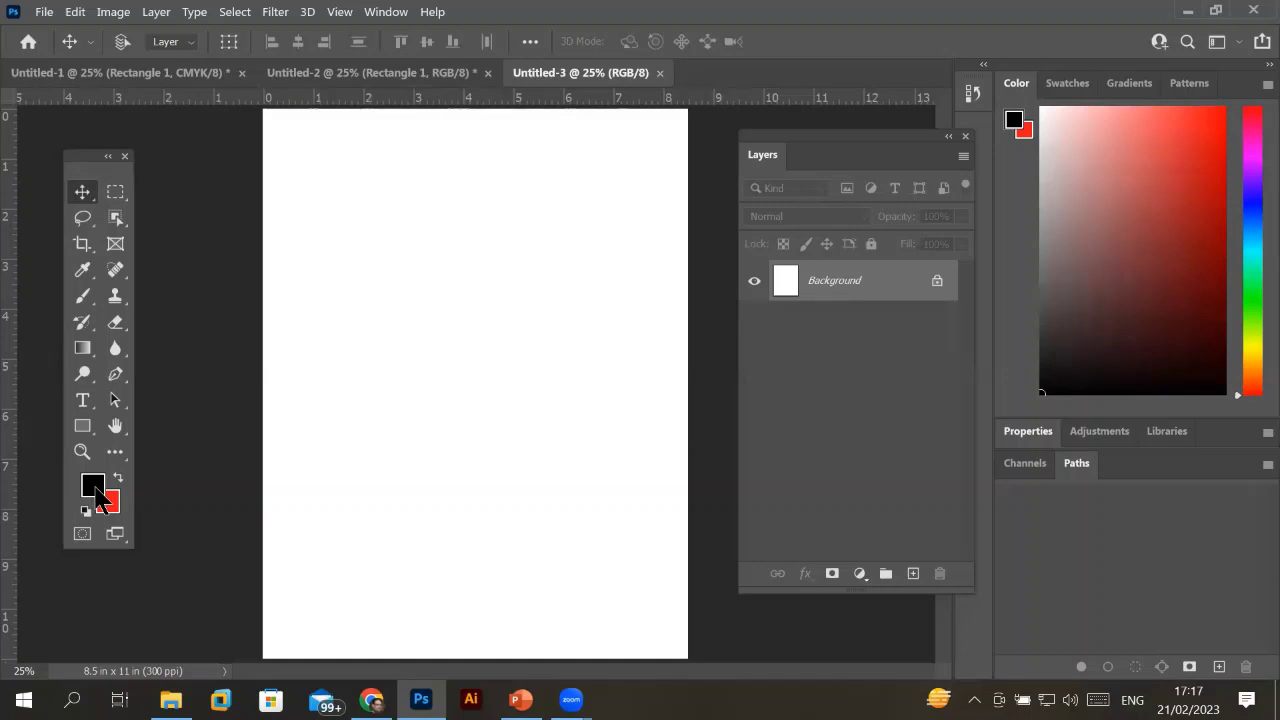
Set the foreground colour to blue.
click(90, 485)
click(652, 202)
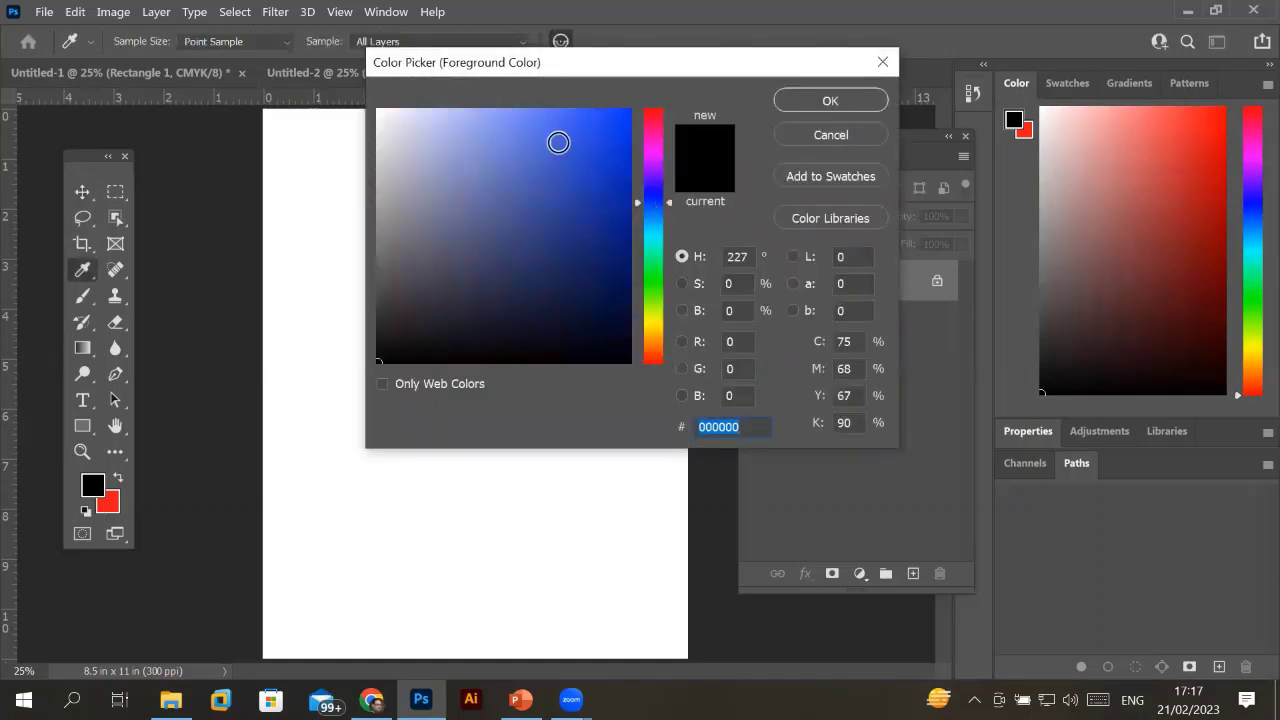
click(583, 133)
click(830, 104)
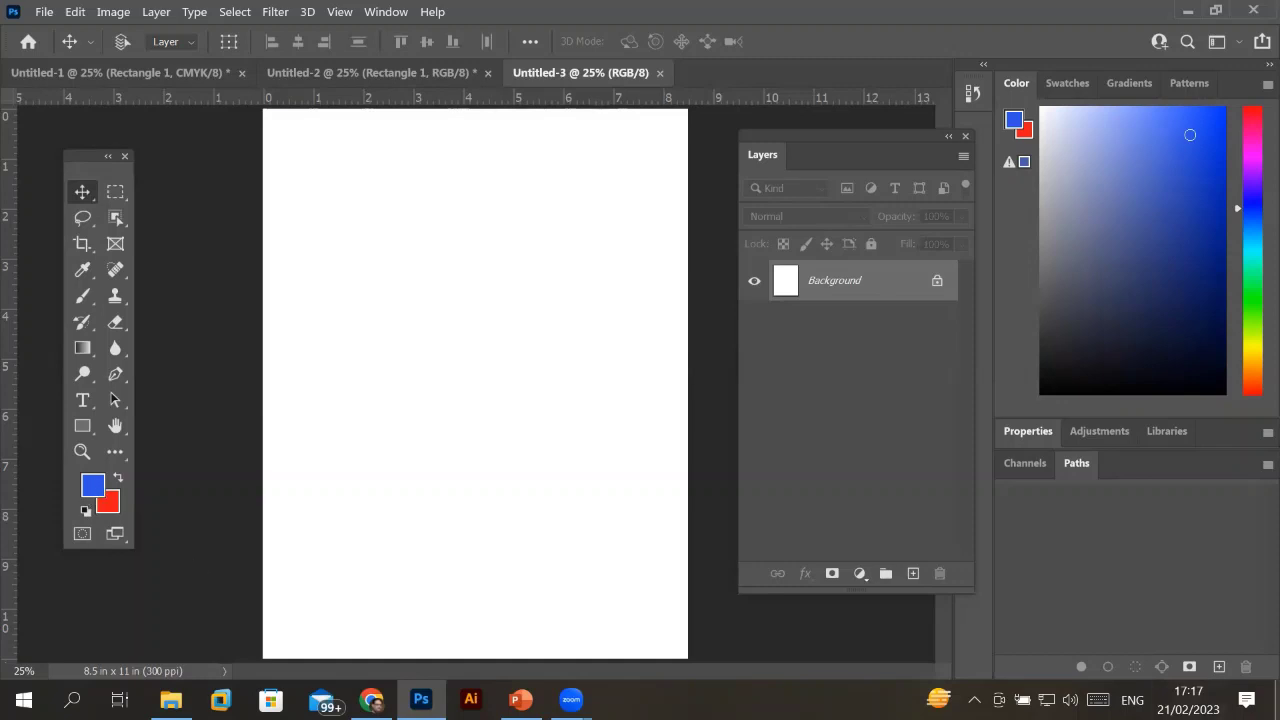
Alternate red and blue fills across the whole page, finishing on solid blue.
key(ctrl+BackSpace)
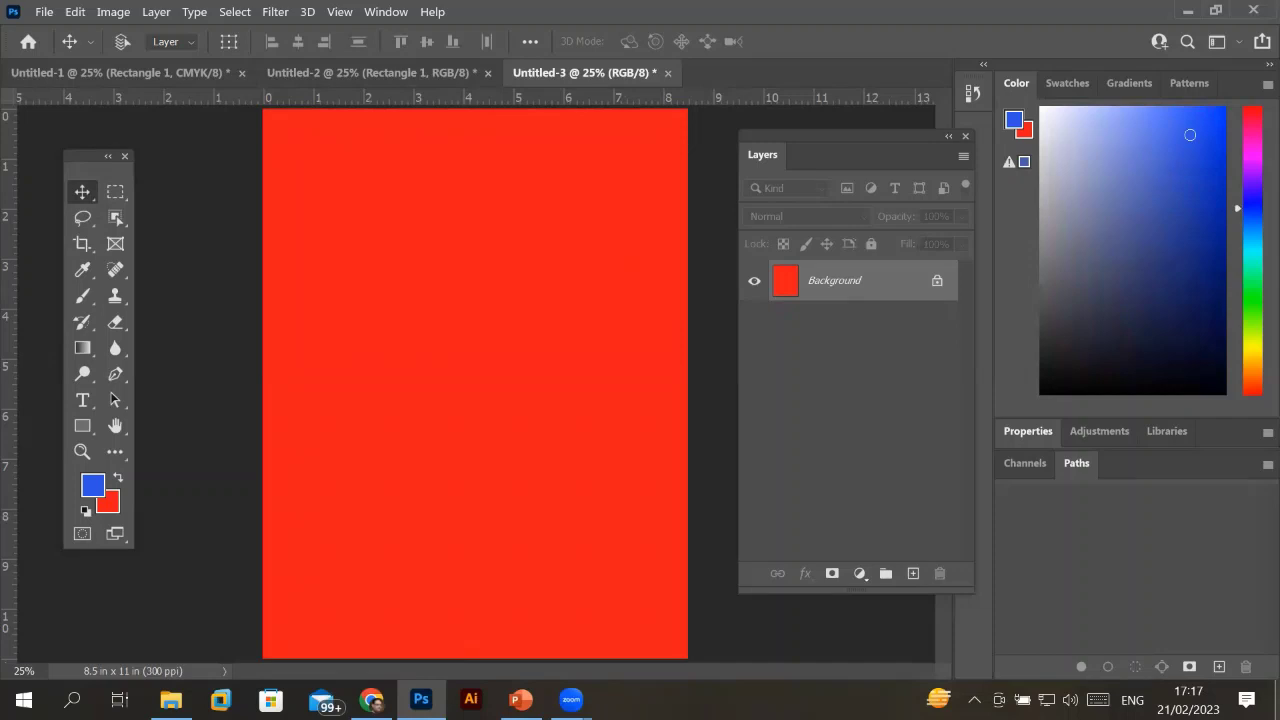
key(alt+BackSpace)
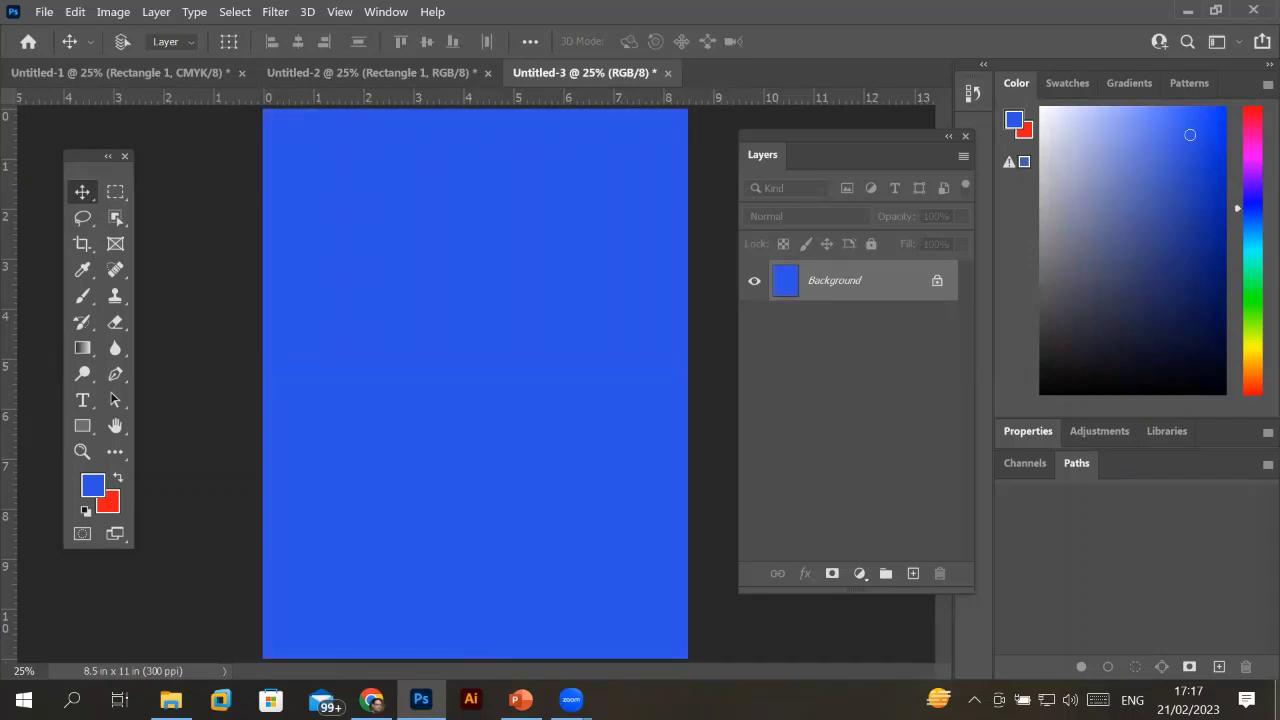
key(ctrl+BackSpace)
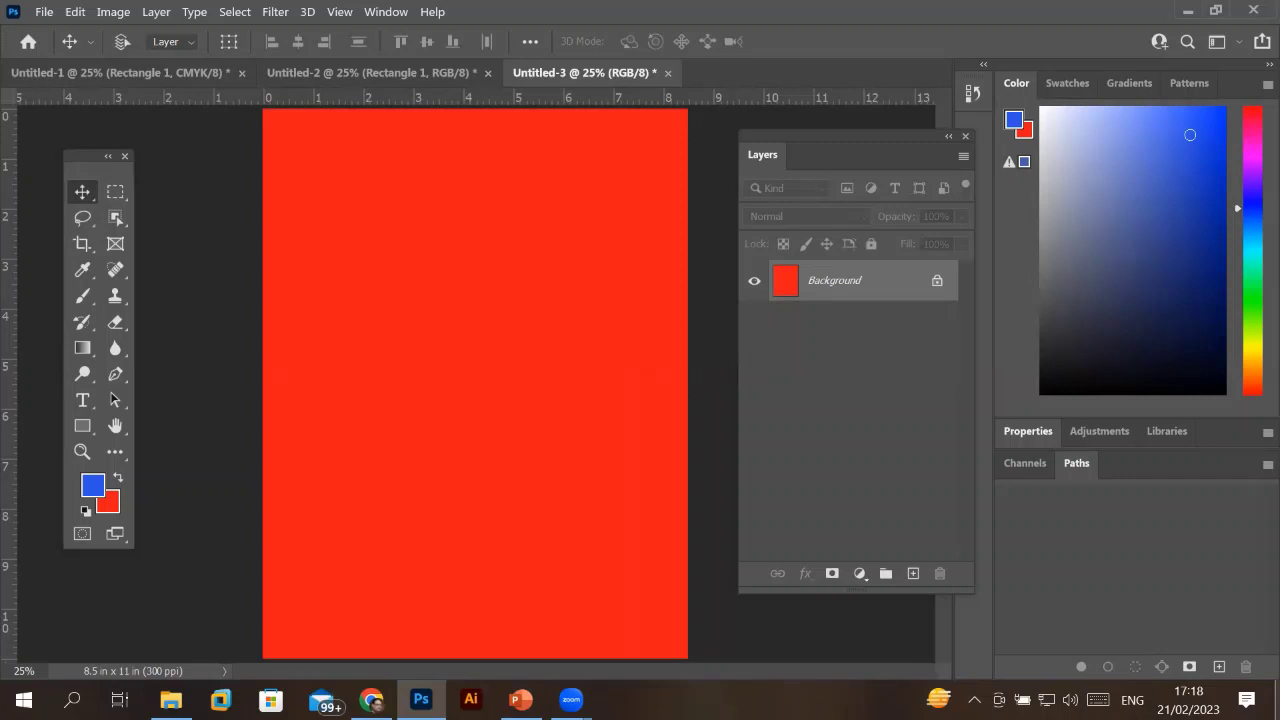
key(alt+BackSpace)
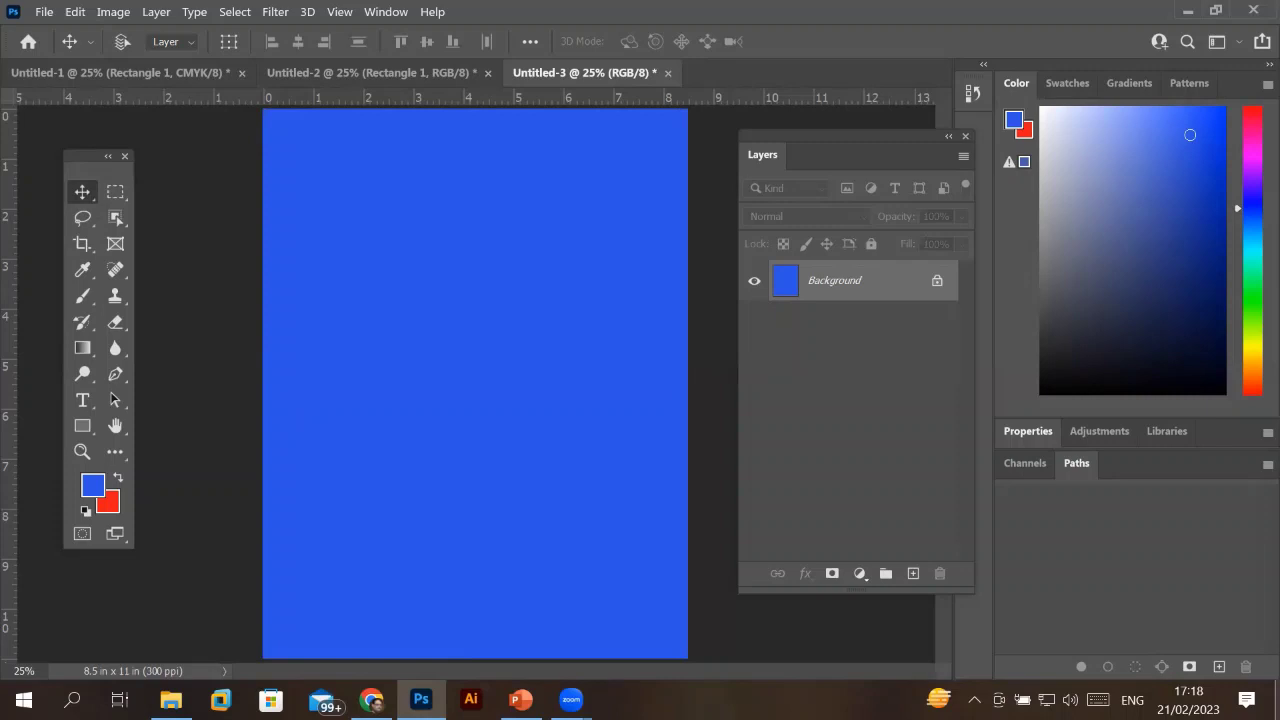
Use Edit > Fill with a custom colour to fill the page bright green (0af837).
click(75, 12)
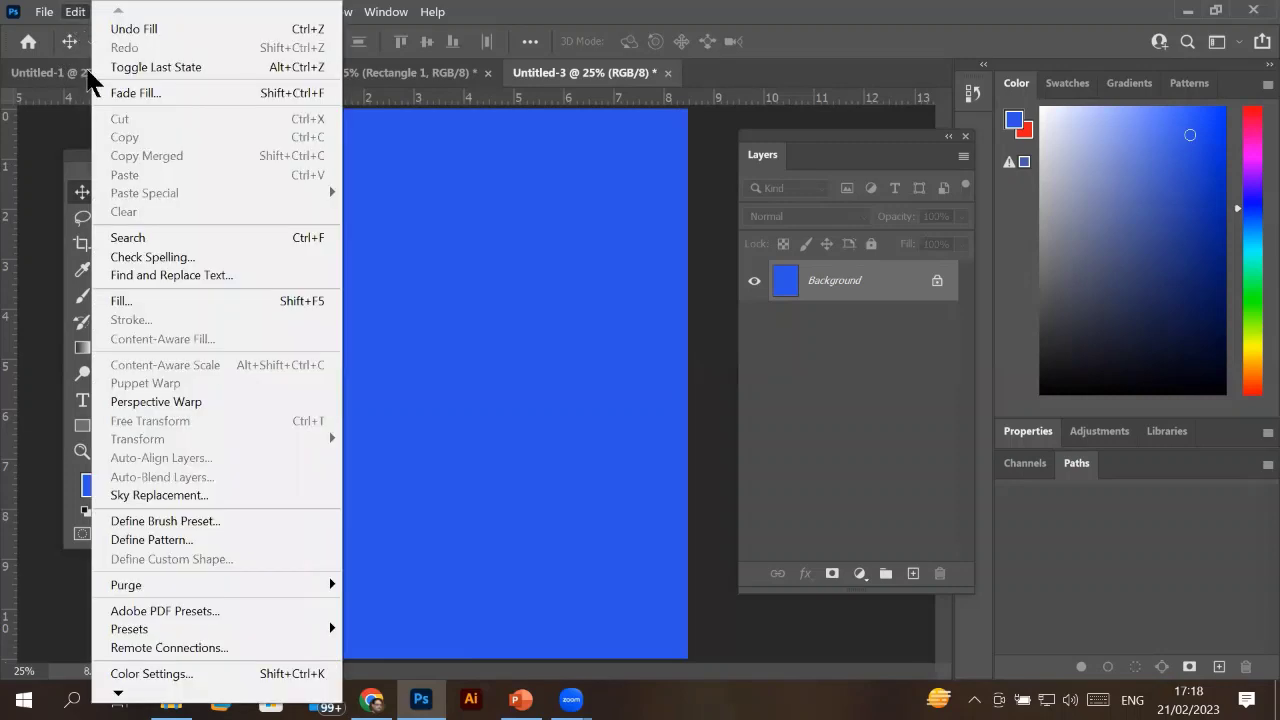
click(143, 301)
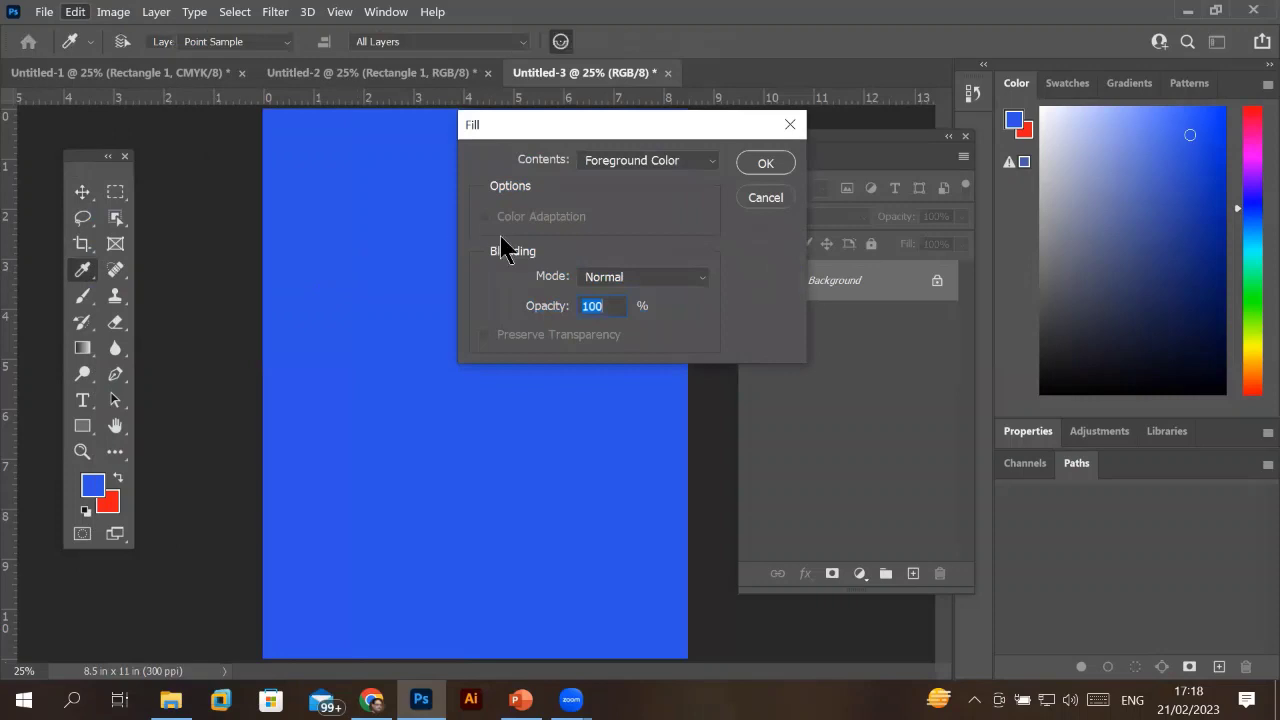
click(638, 163)
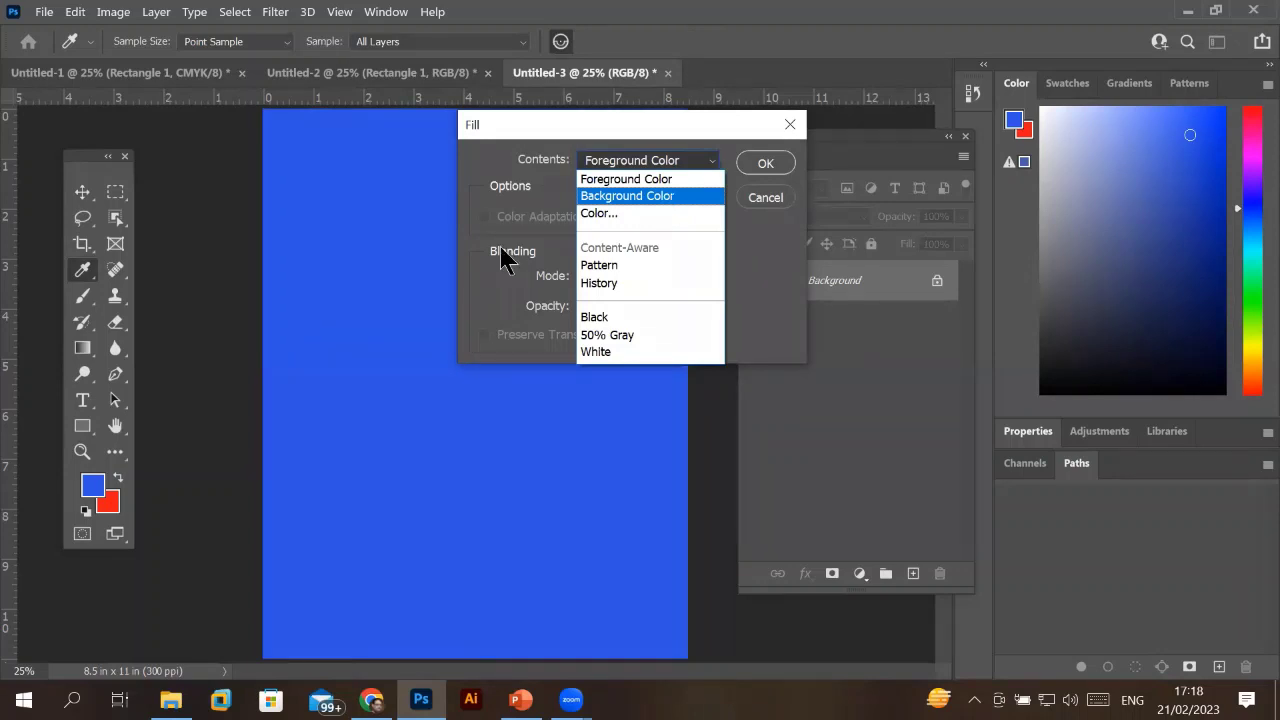
key(Down)
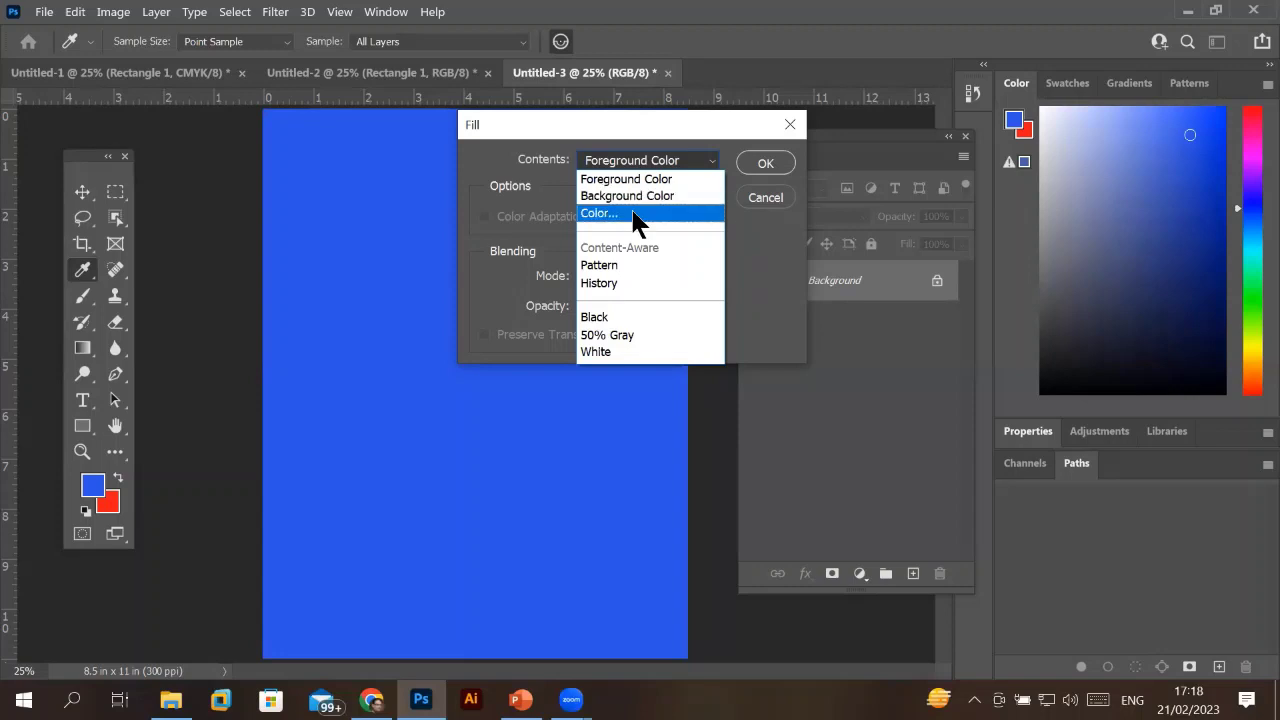
click(633, 213)
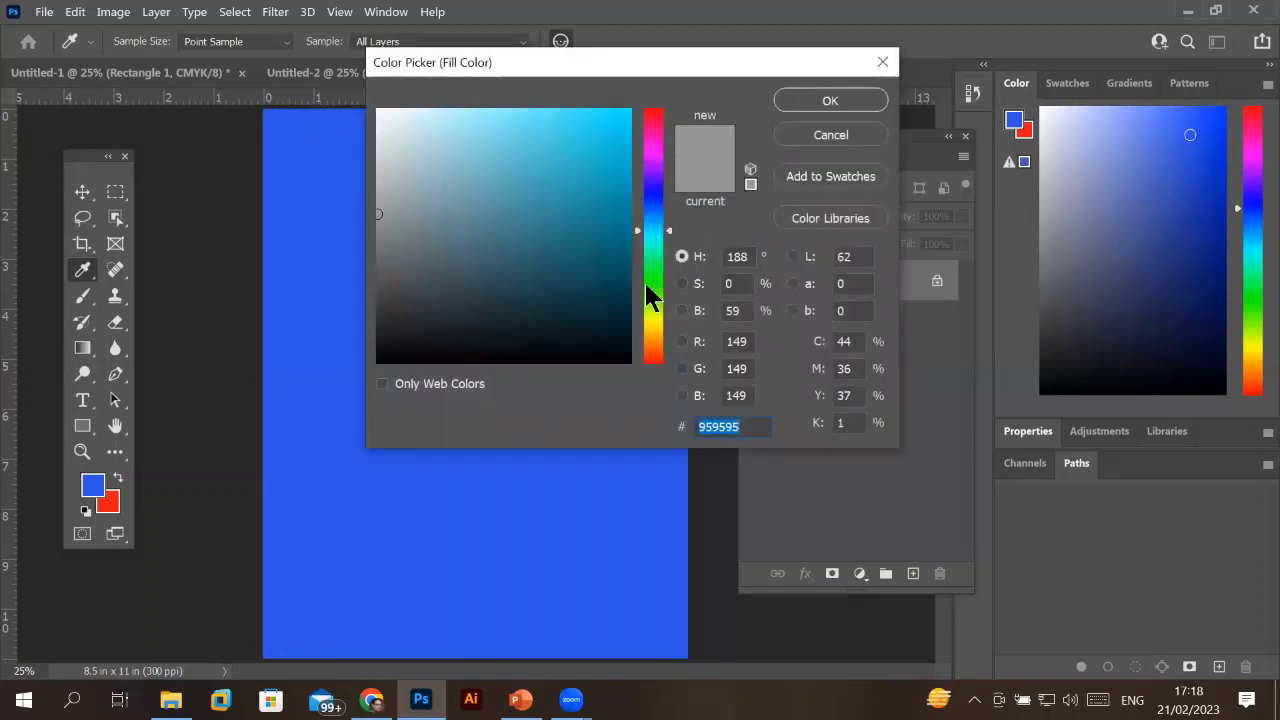
drag(655, 213, 655, 270)
click(621, 116)
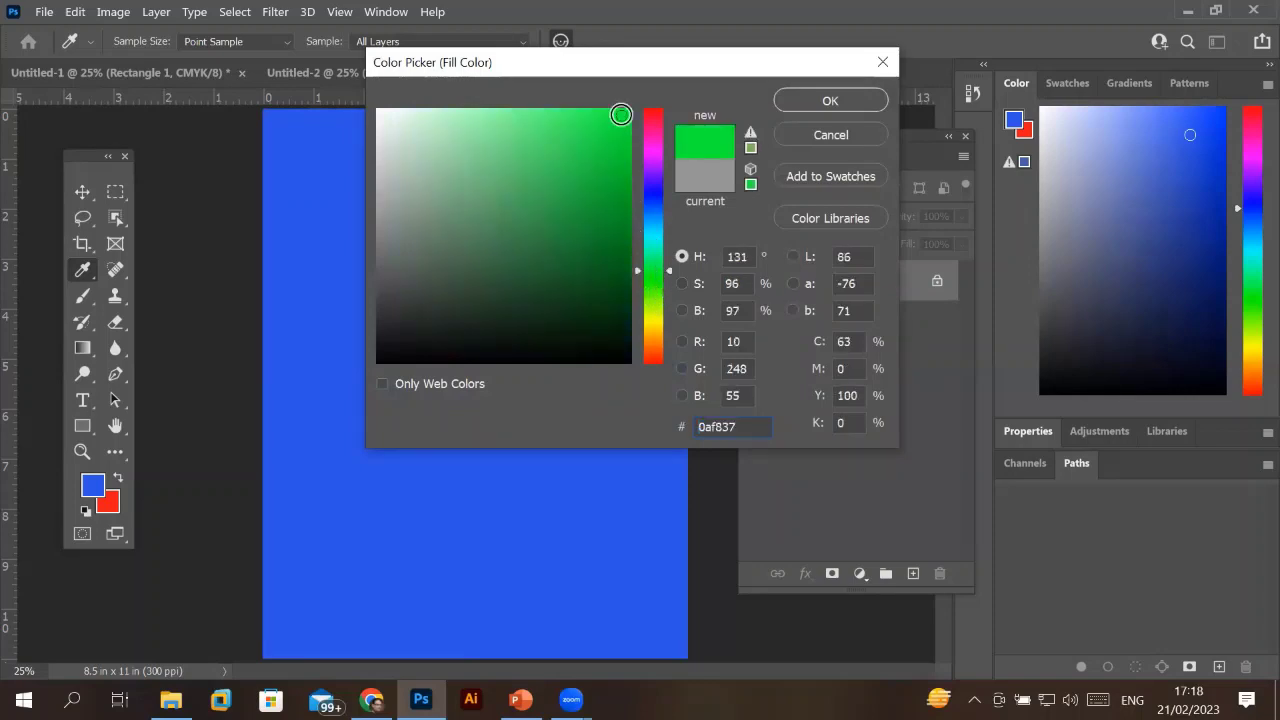
click(830, 103)
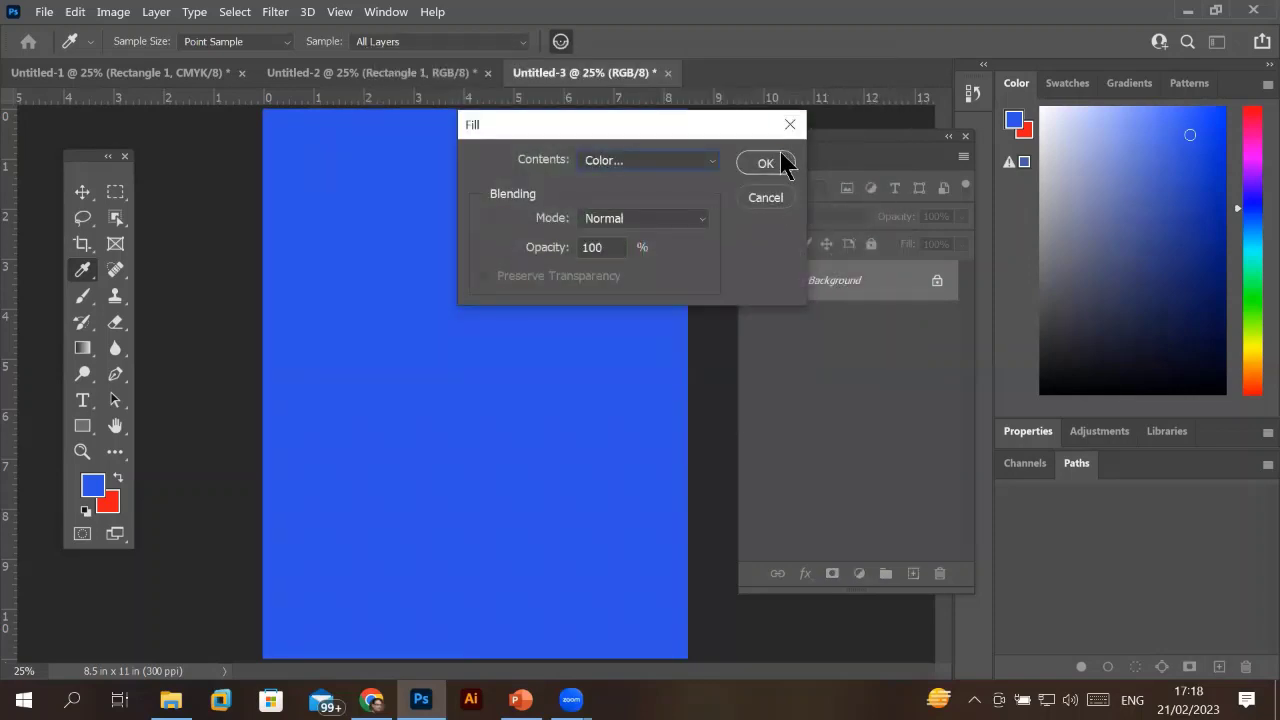
click(782, 161)
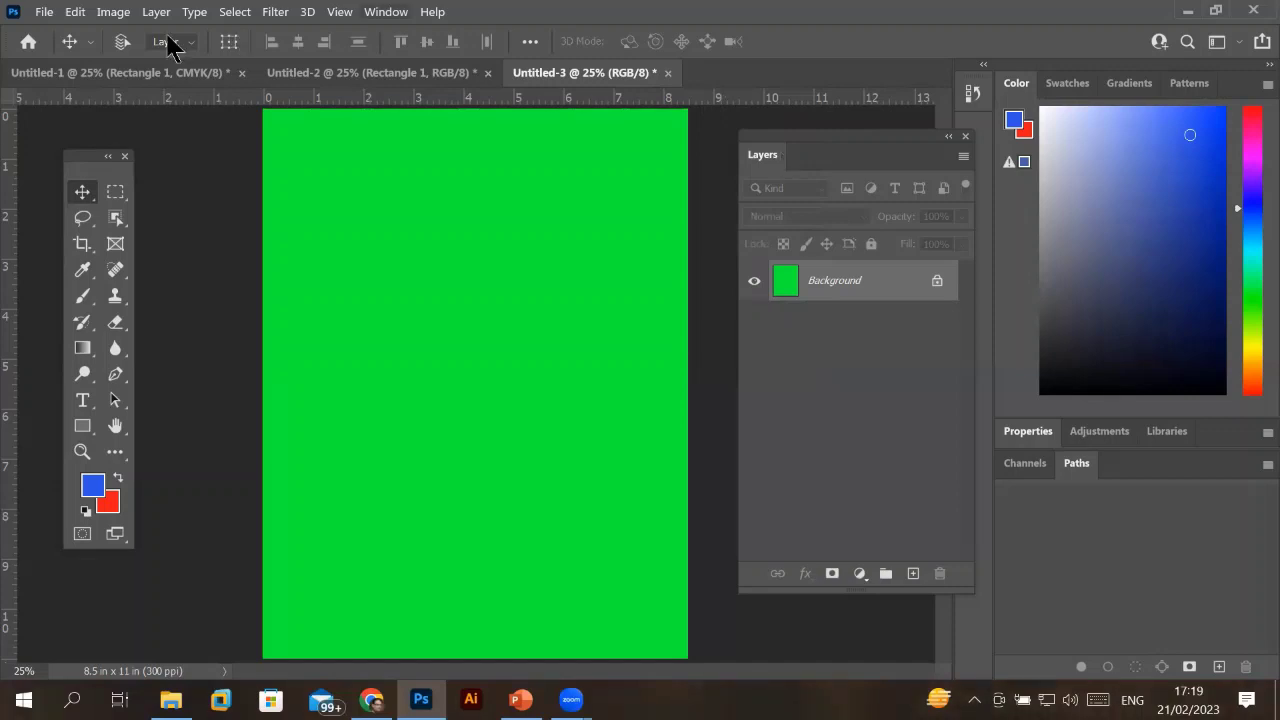
click(45, 13)
click(60, 33)
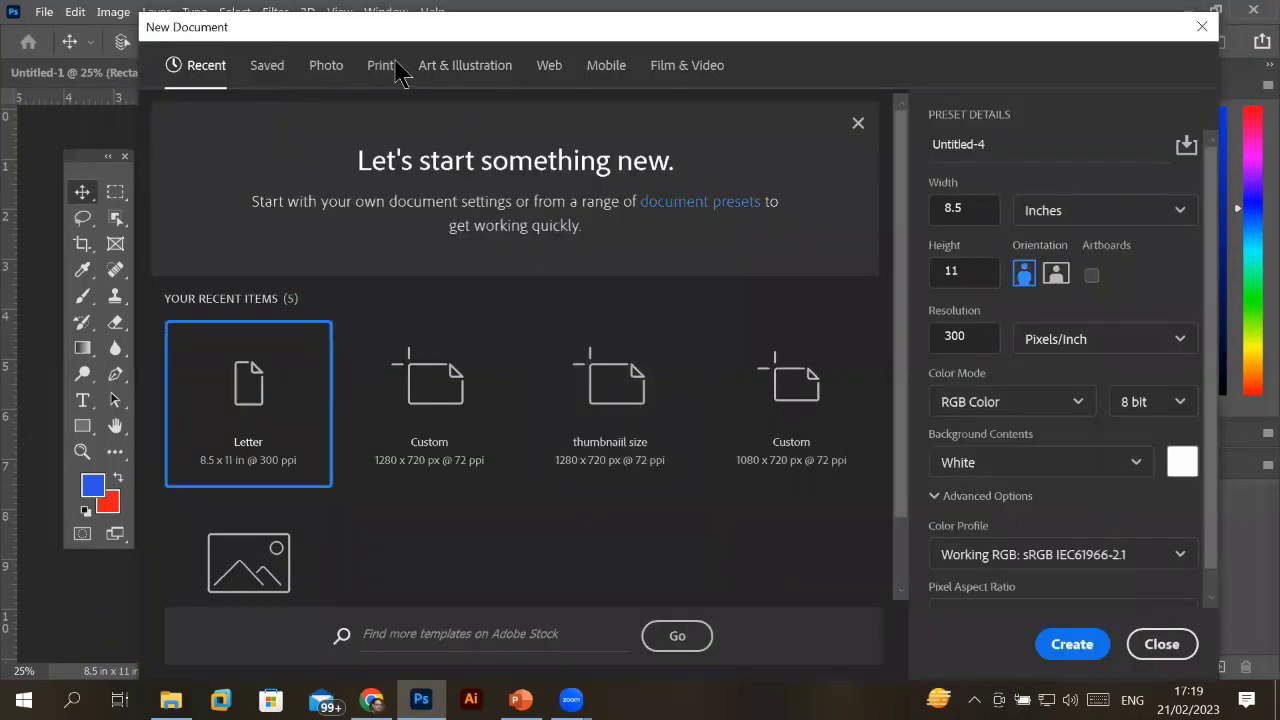
click(378, 65)
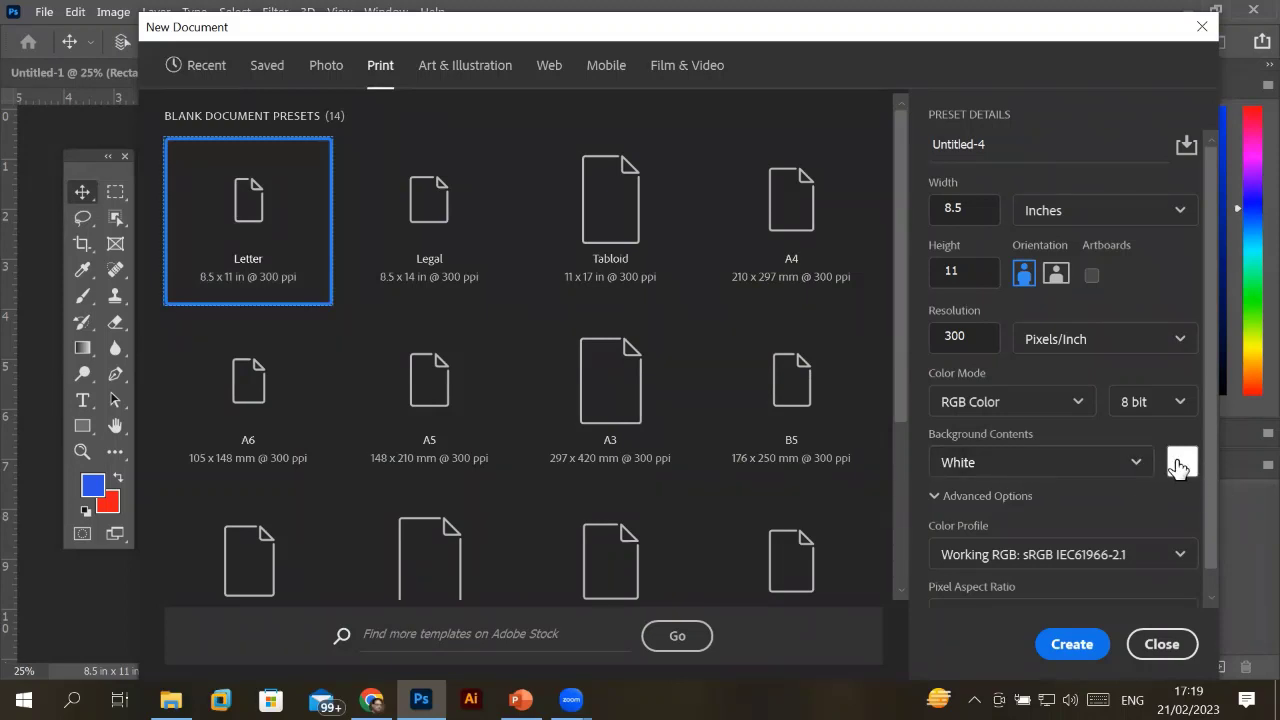
click(1160, 644)
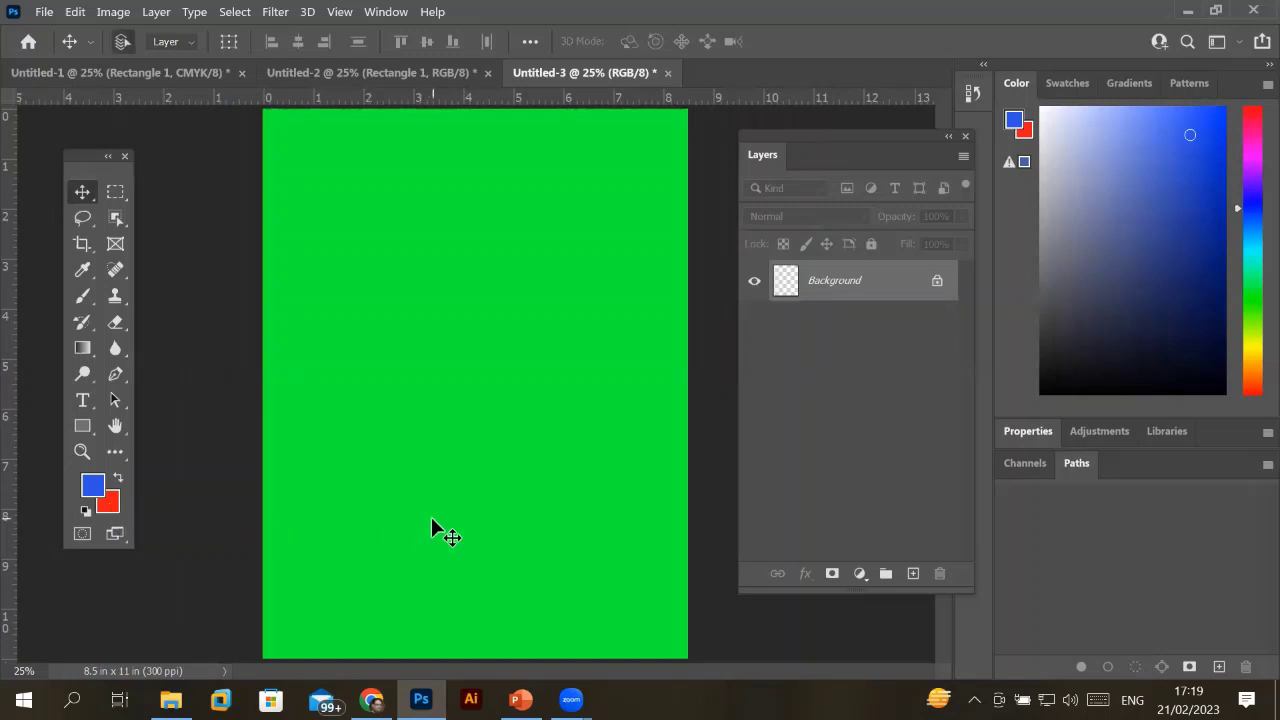
Fill the page red with the background colour, then blue with the foreground colour.
key(ctrl+BackSpace)
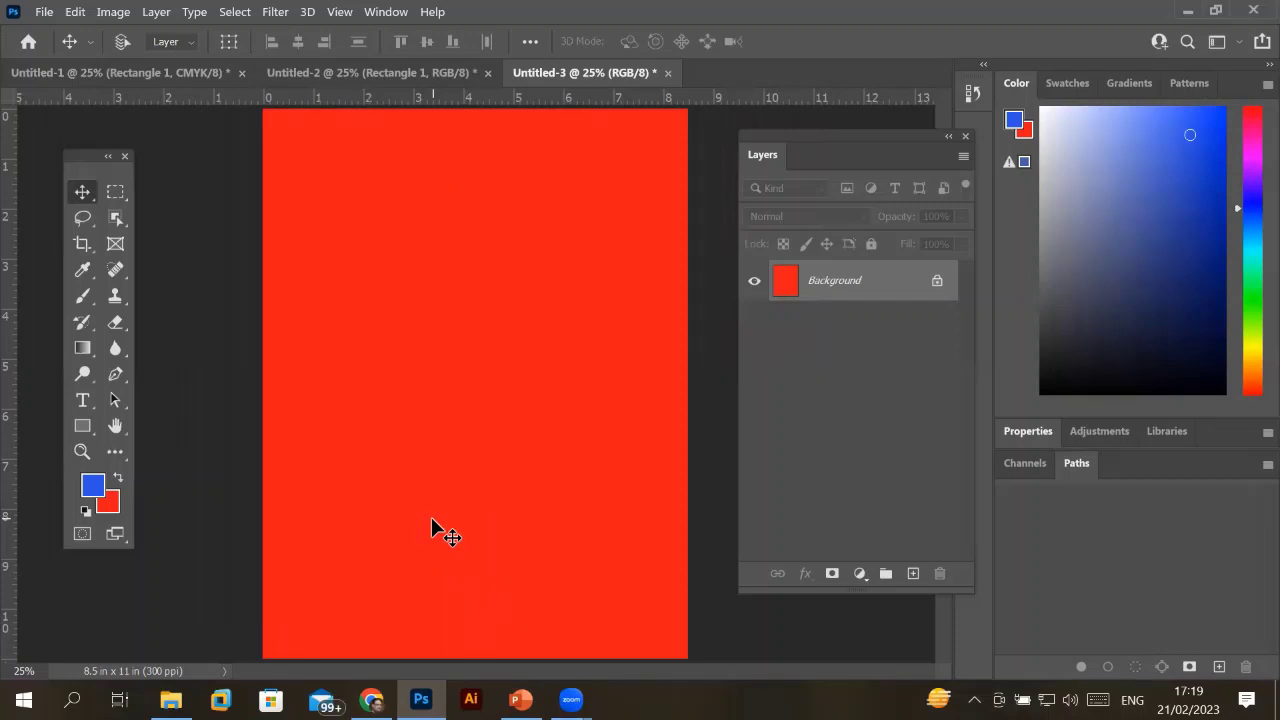
key(alt+BackSpace)
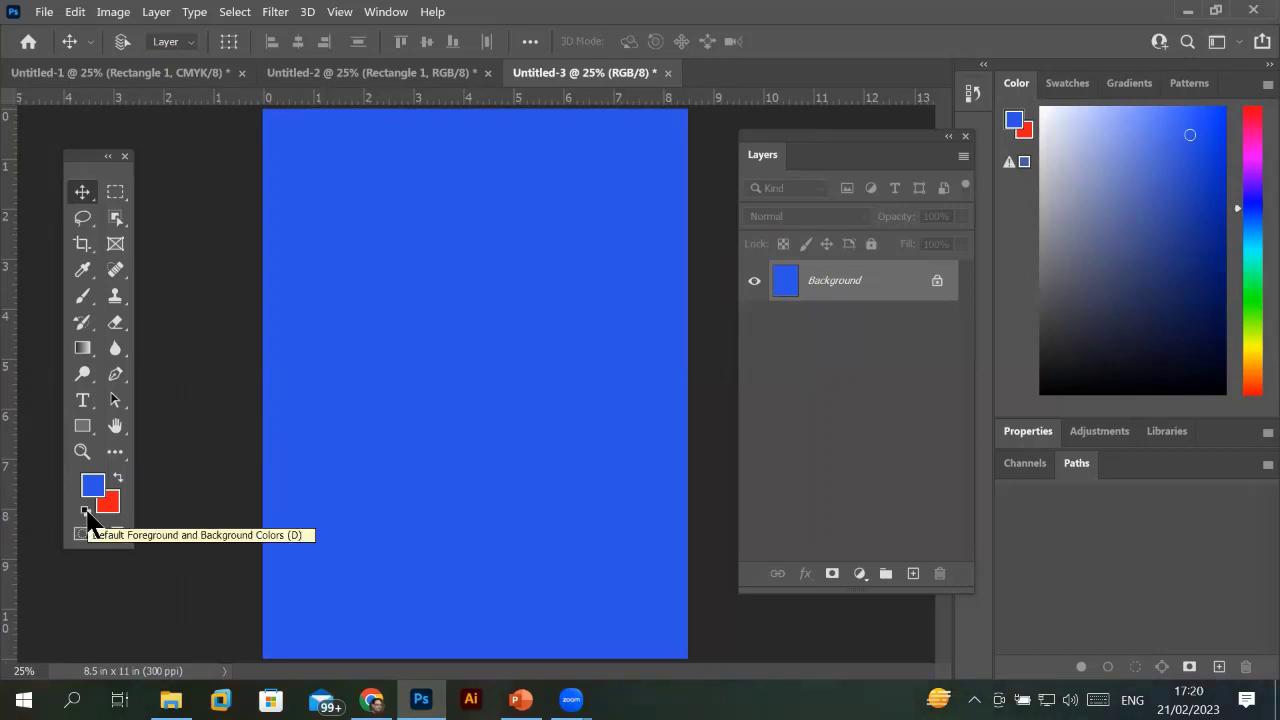
Reset colours to default black and white, then fill the page white, black, and white again.
click(86, 512)
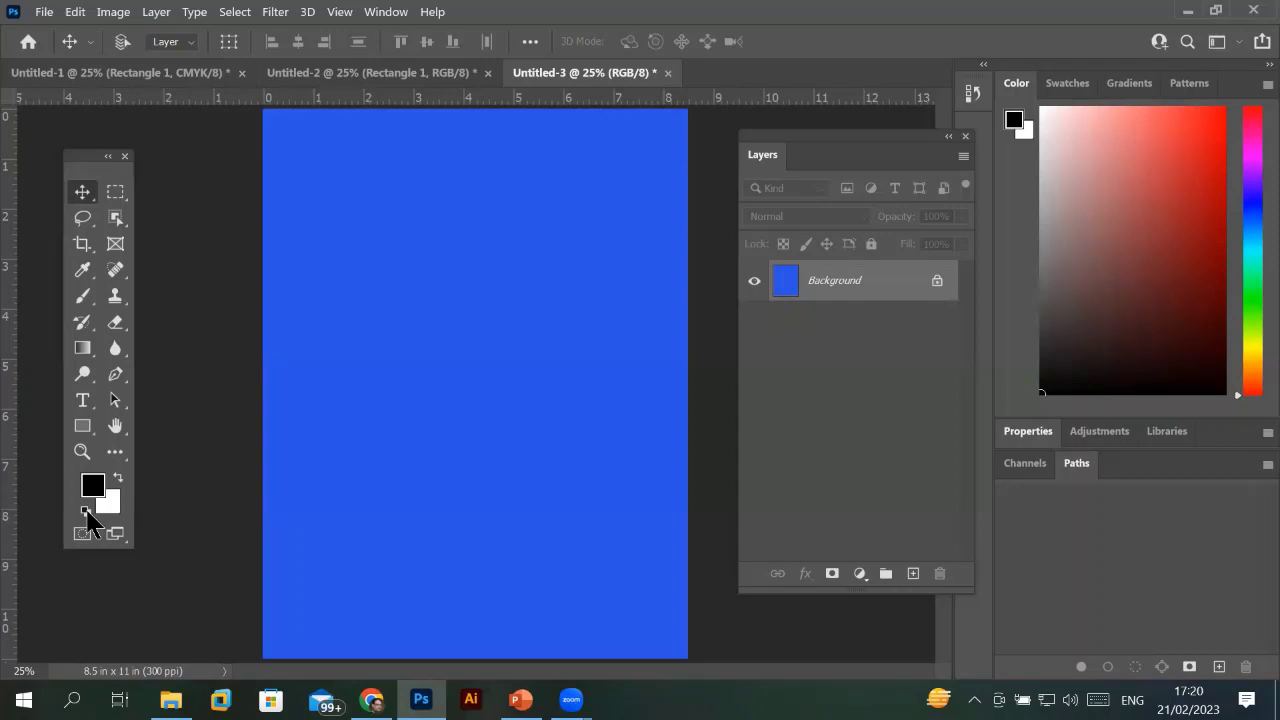
key(ctrl+BackSpace)
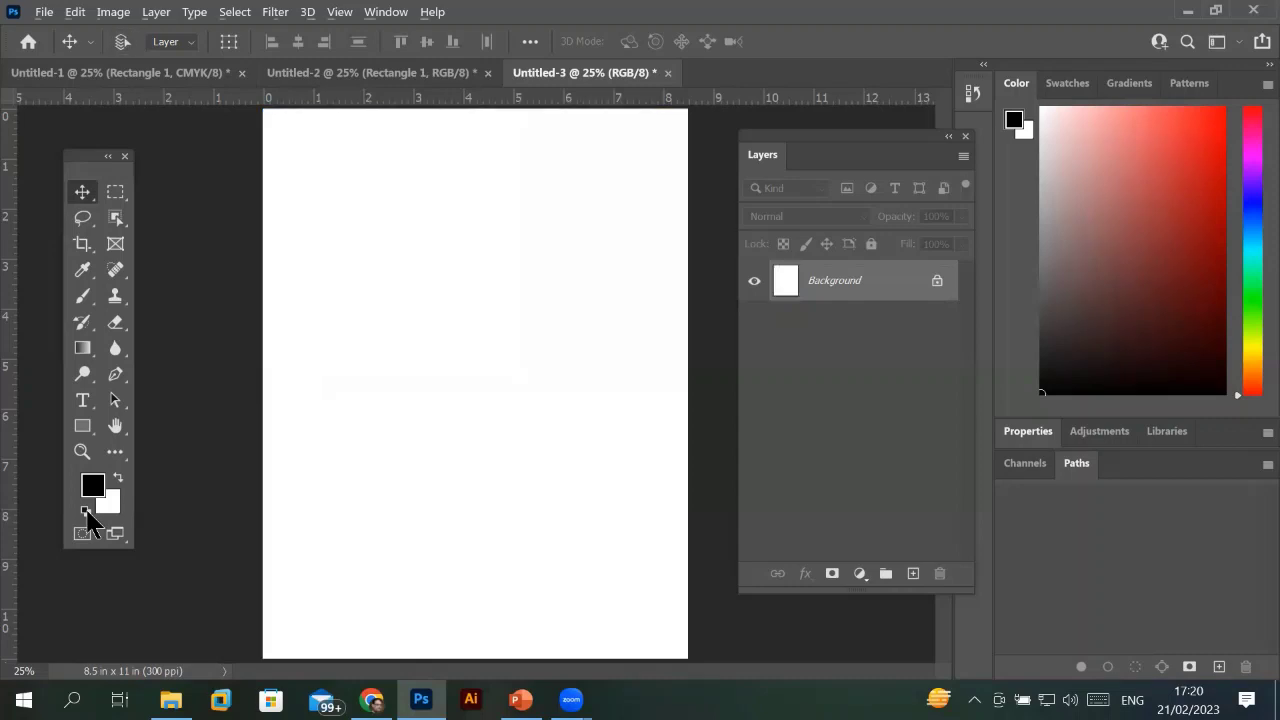
key(alt+BackSpace)
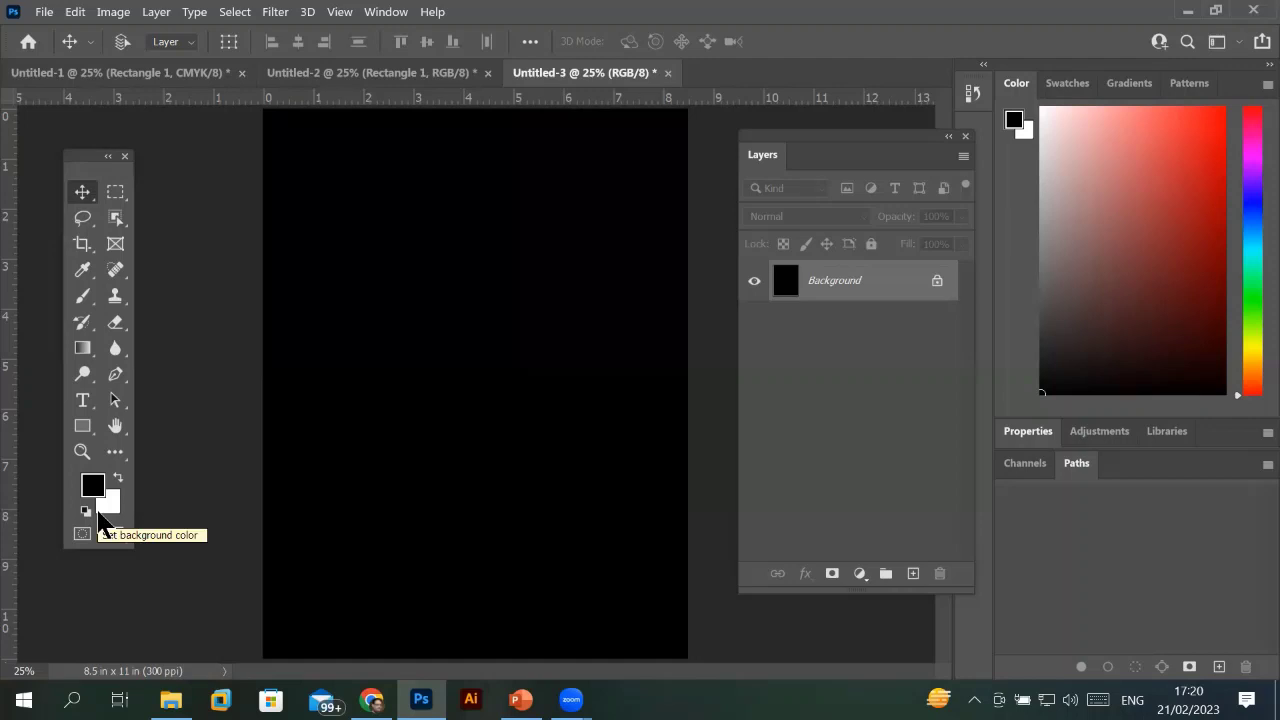
key(ctrl+BackSpace)
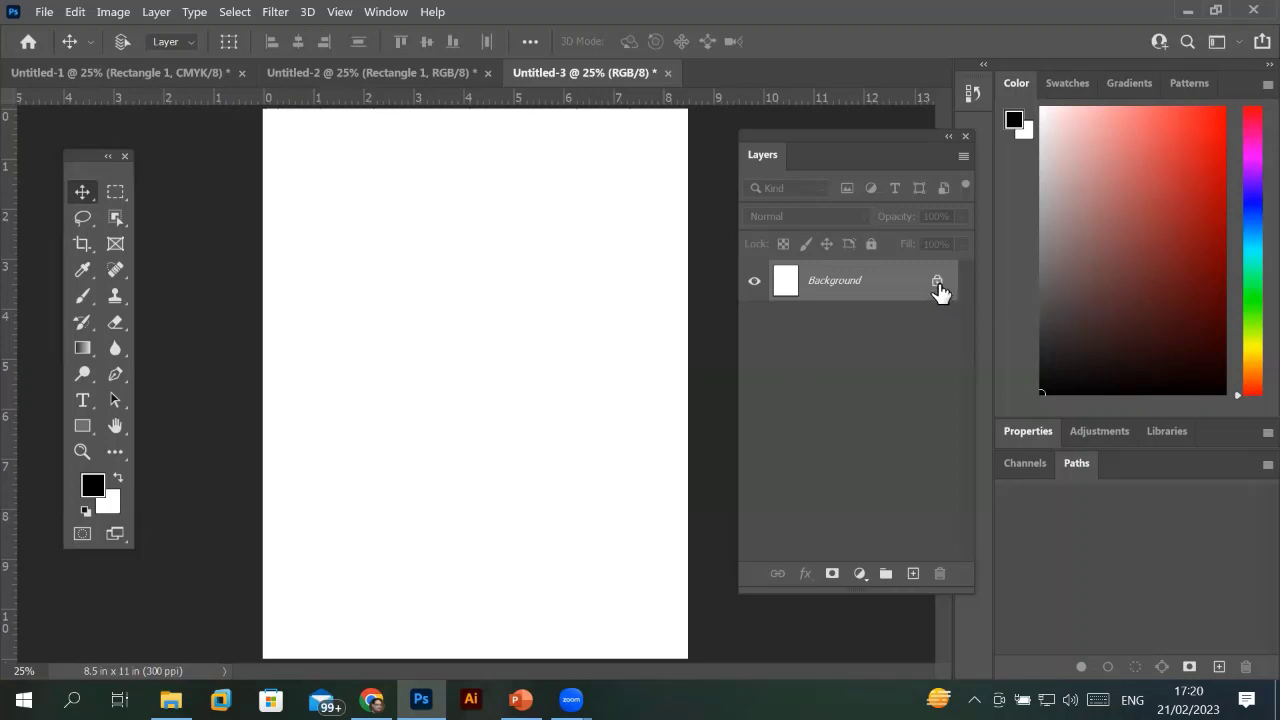
Unlock the Background into Layer 0 and draw a large black rectangle at top left.
click(936, 283)
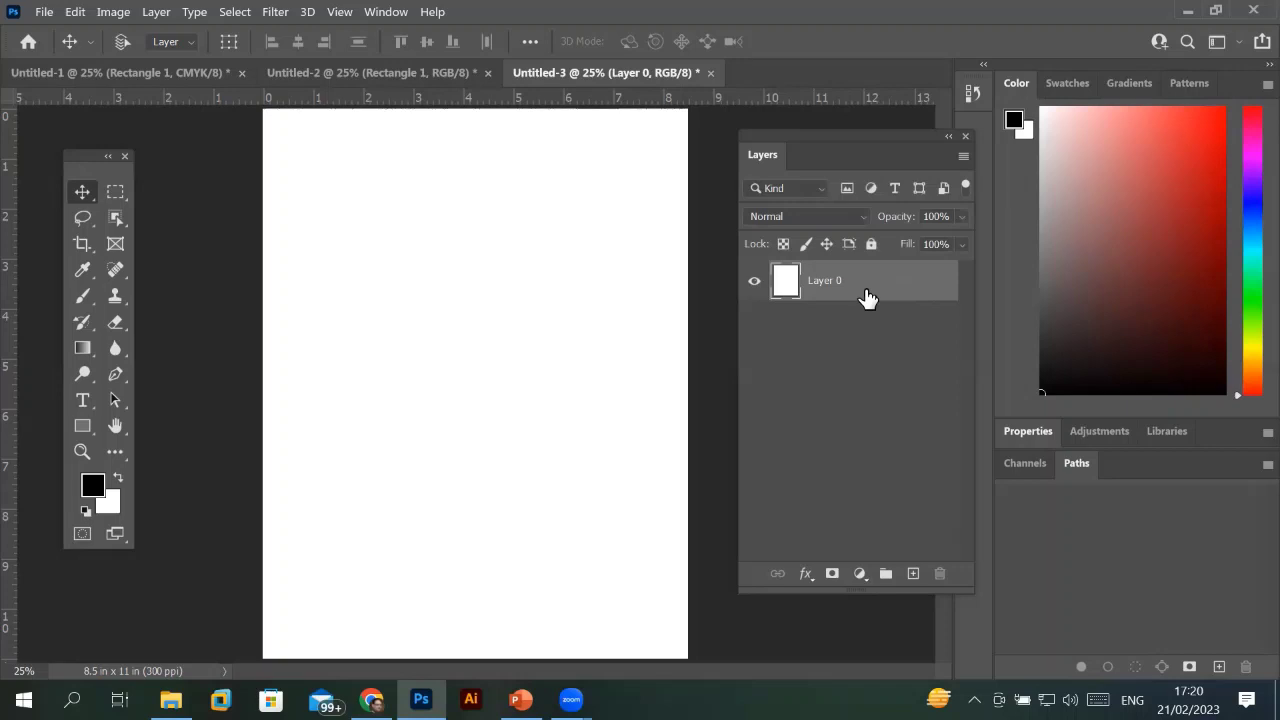
click(82, 427)
mouse_move(300, 142)
mouse_down()
mouse_move(446, 265)
mouse_move(508, 341)
mouse_up()
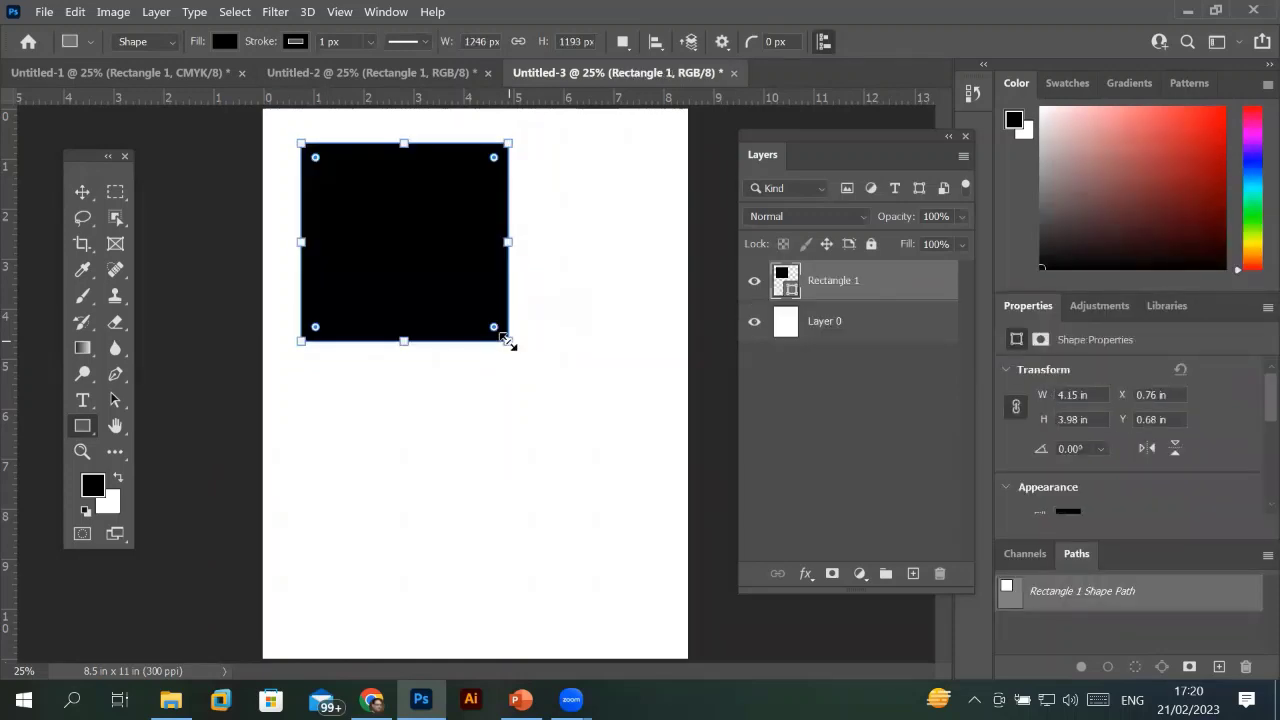
click(810, 330)
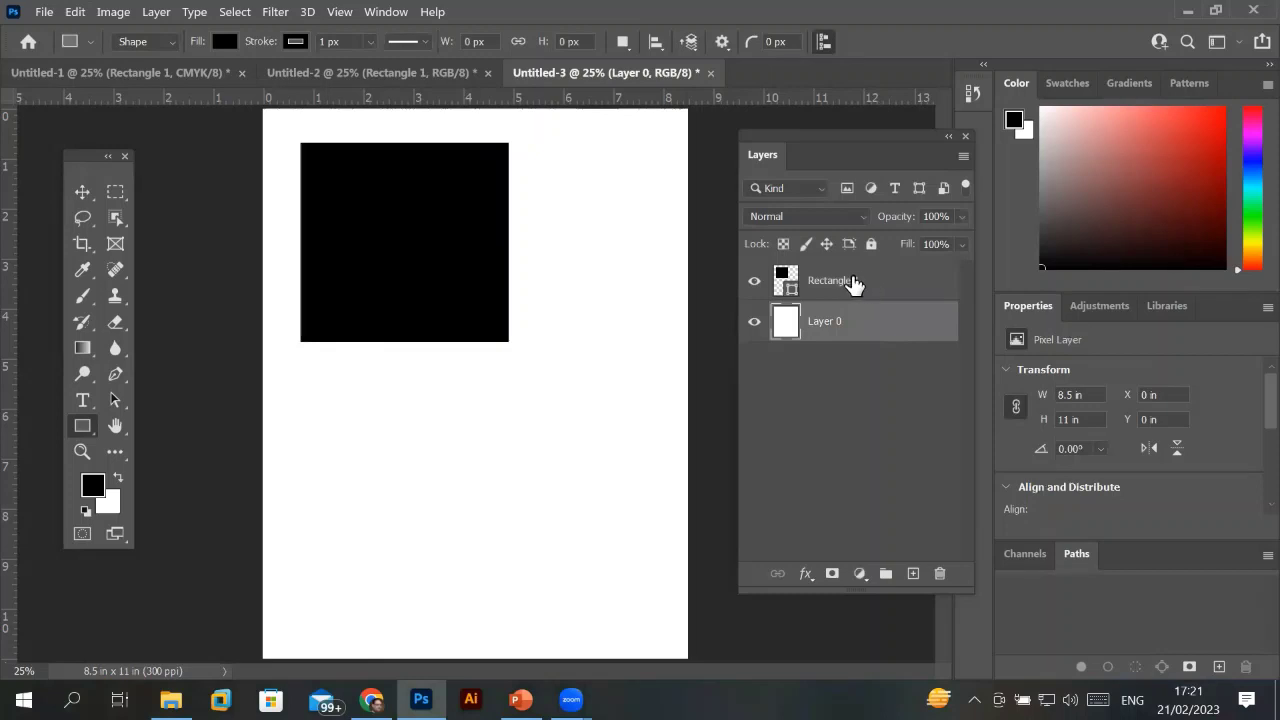
click(851, 283)
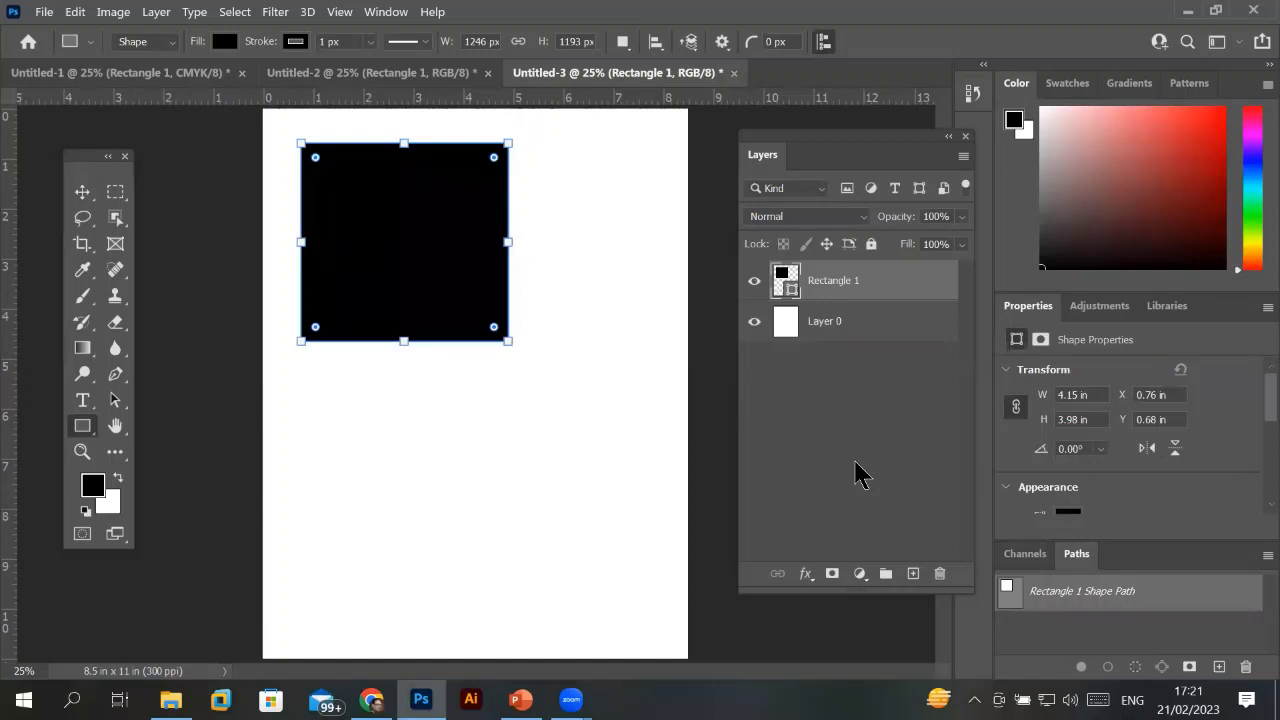
Draw a second large rectangle below and three smaller ones down the right, then hide the Layers panel.
drag(301, 391, 511, 551)
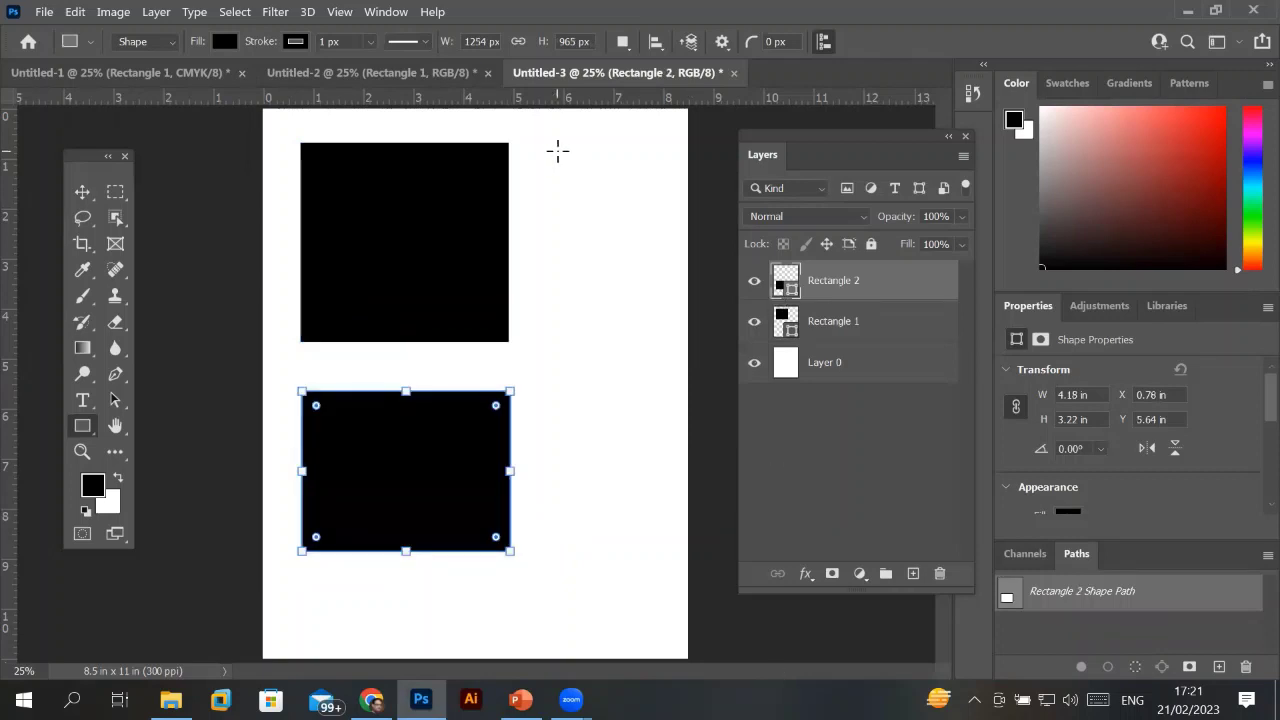
mouse_move(555, 151)
mouse_down()
mouse_move(597, 216)
mouse_move(614, 323)
mouse_up()
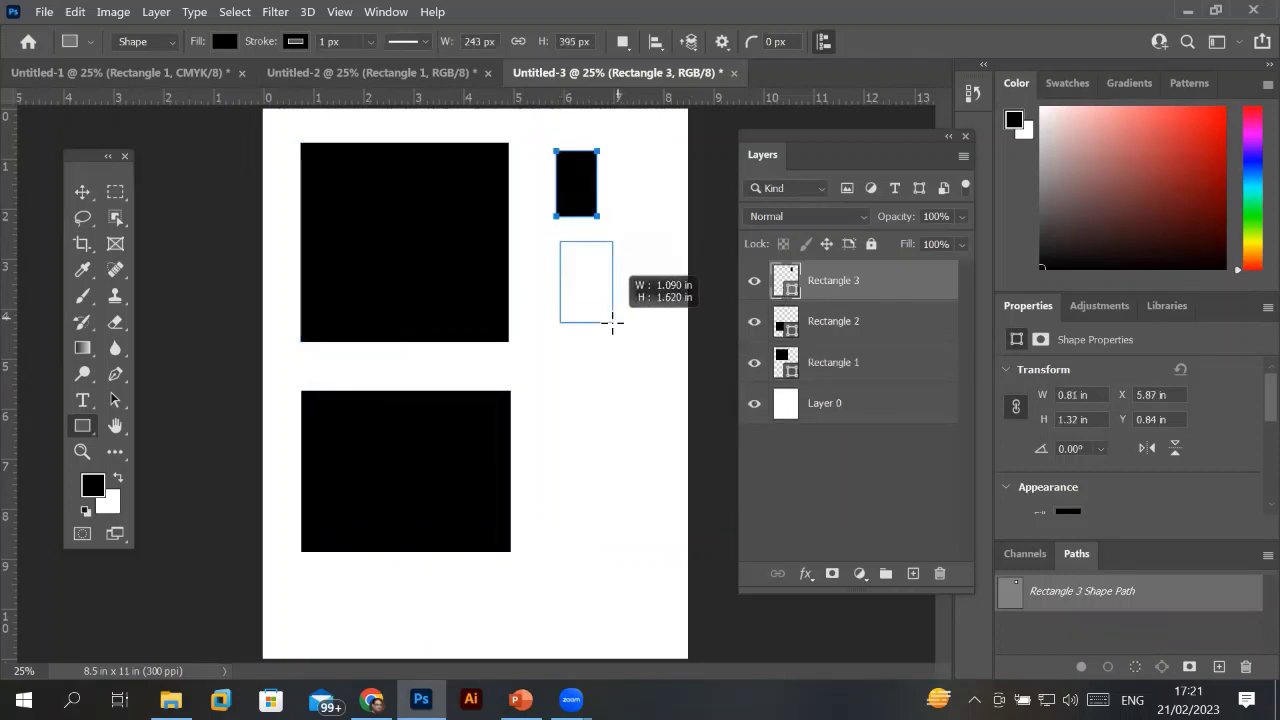
drag(585, 366, 648, 477)
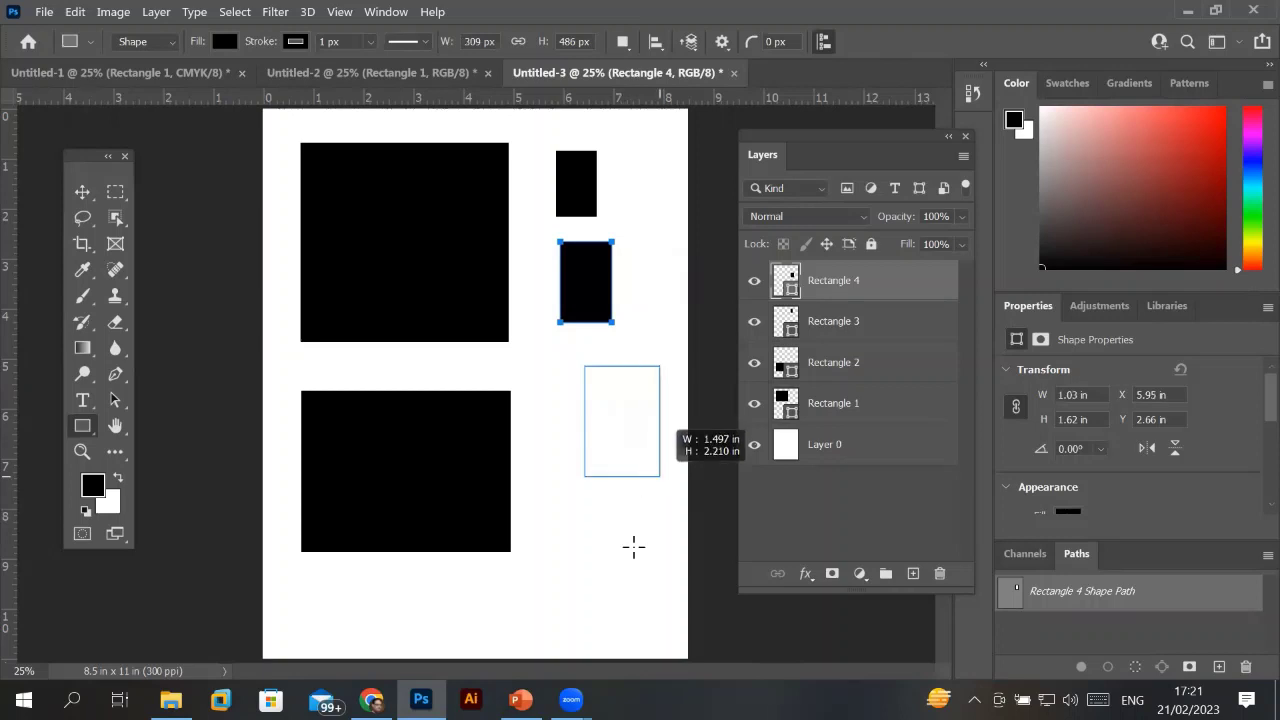
drag(611, 519, 679, 626)
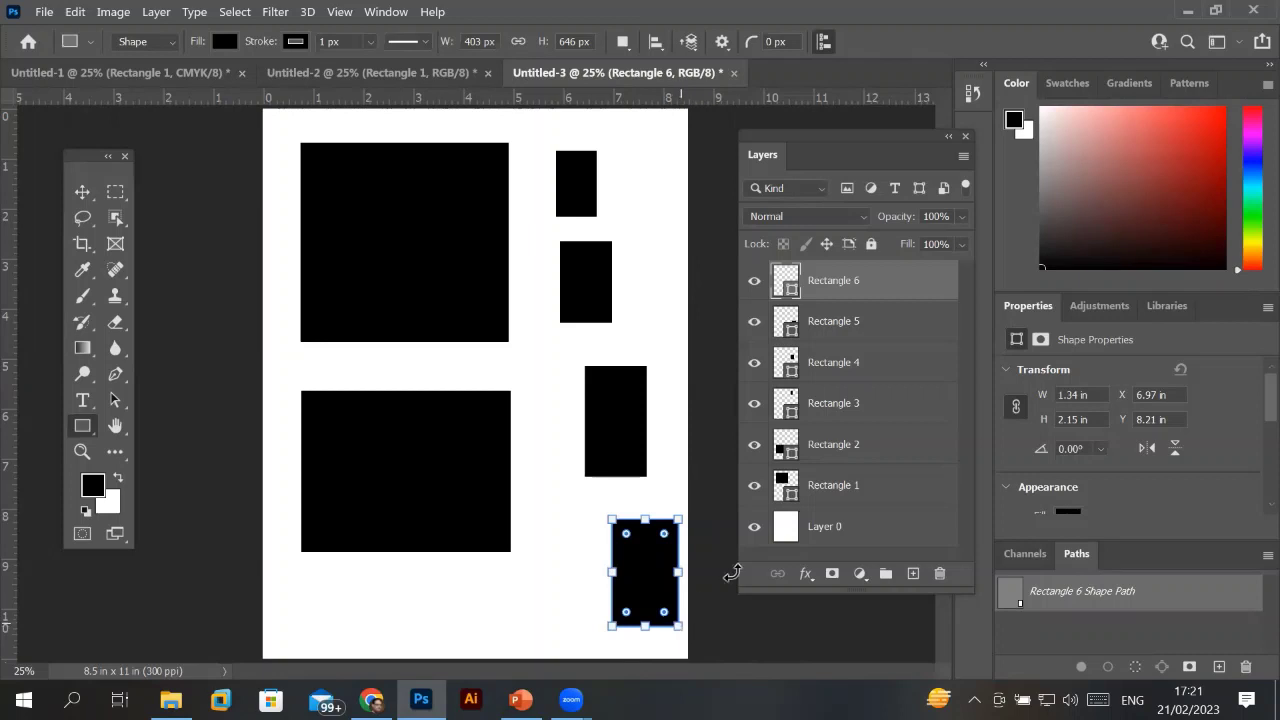
key(F7)
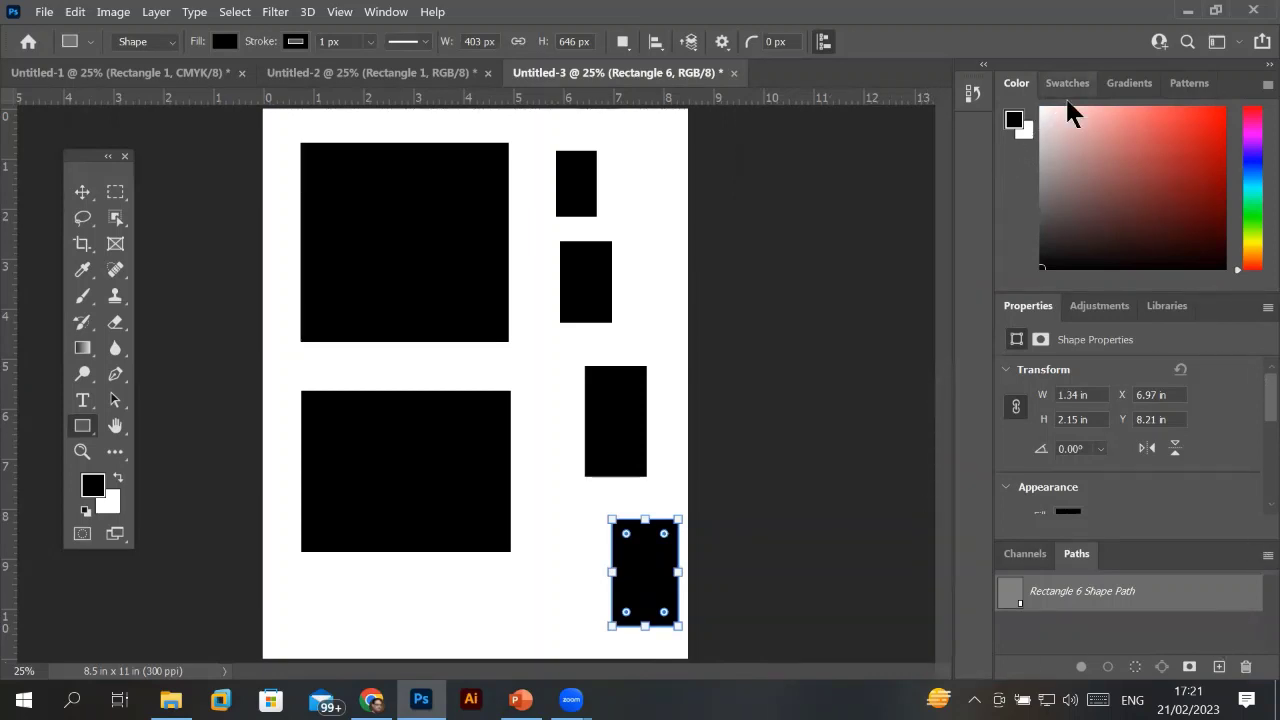
Reopen the Layers panel from the Window menu.
click(388, 12)
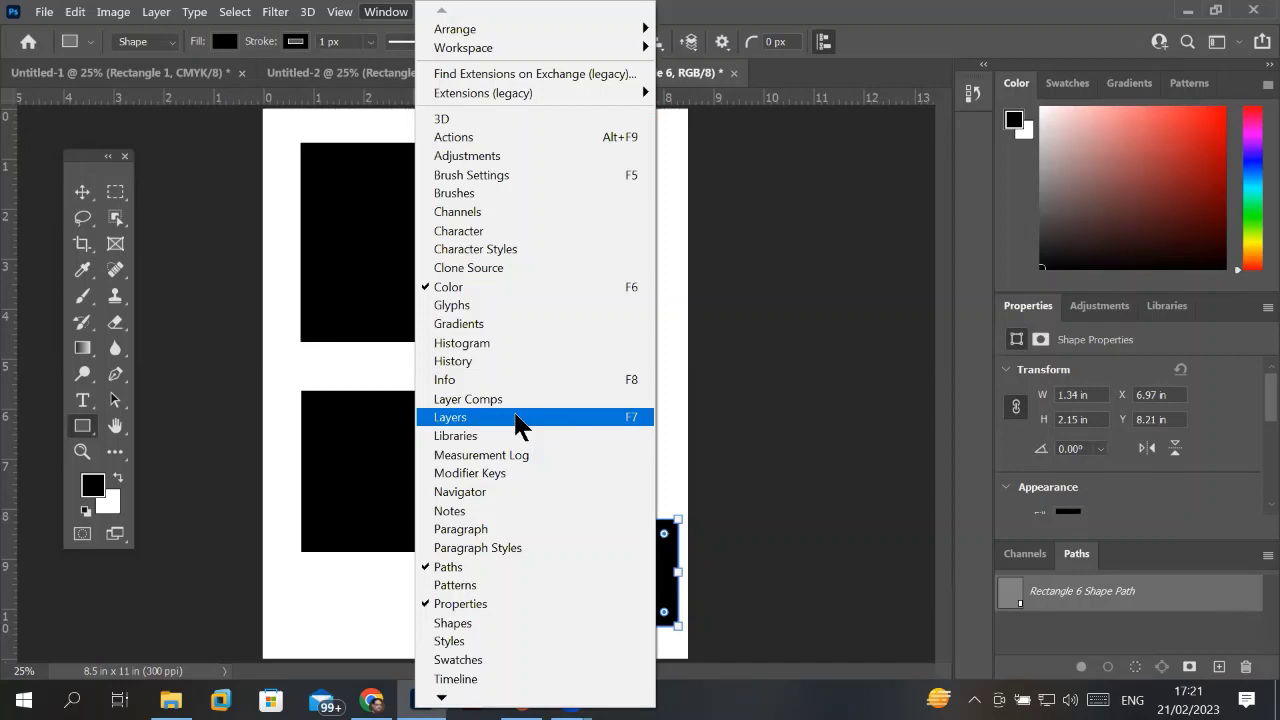
click(518, 420)
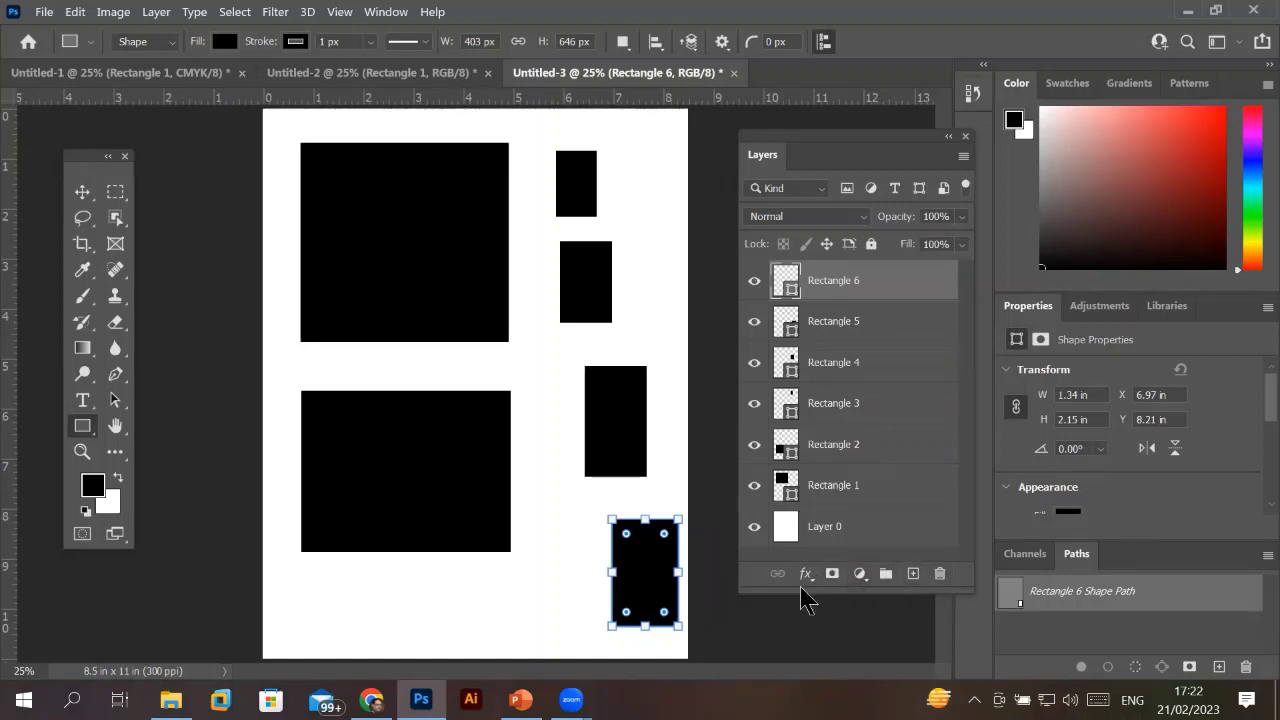
click(805, 574)
click(810, 582)
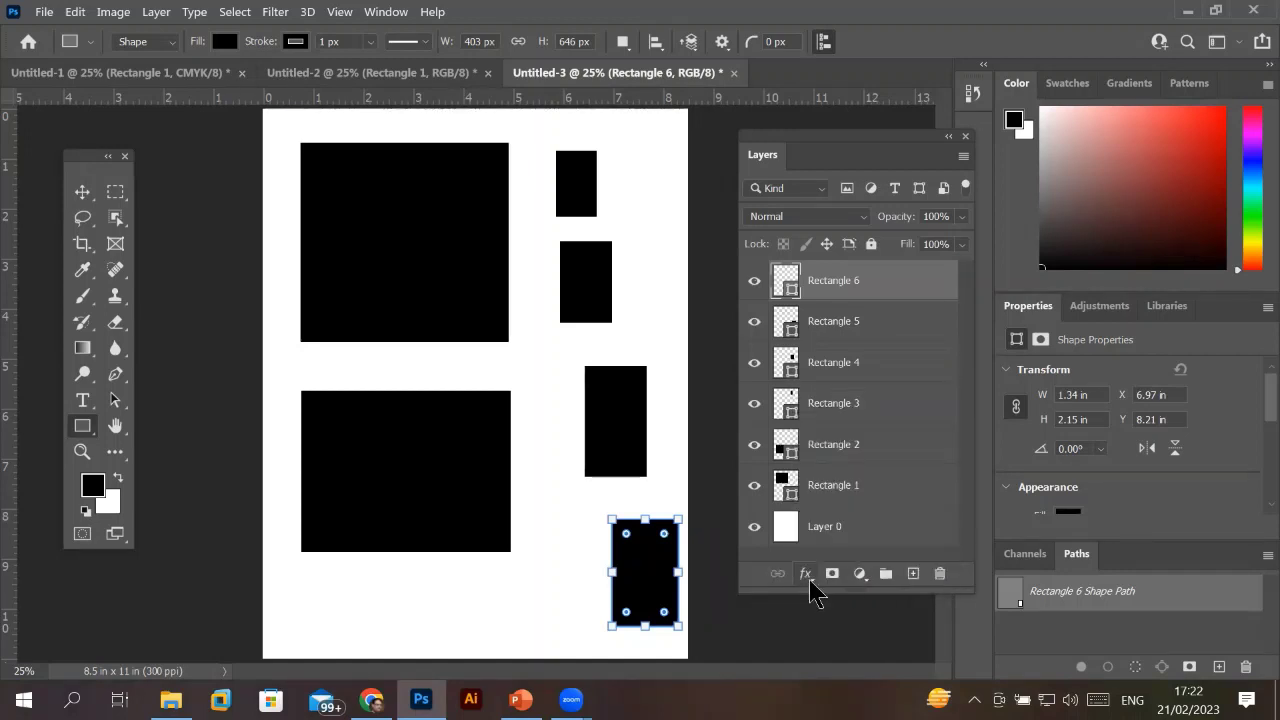
click(864, 578)
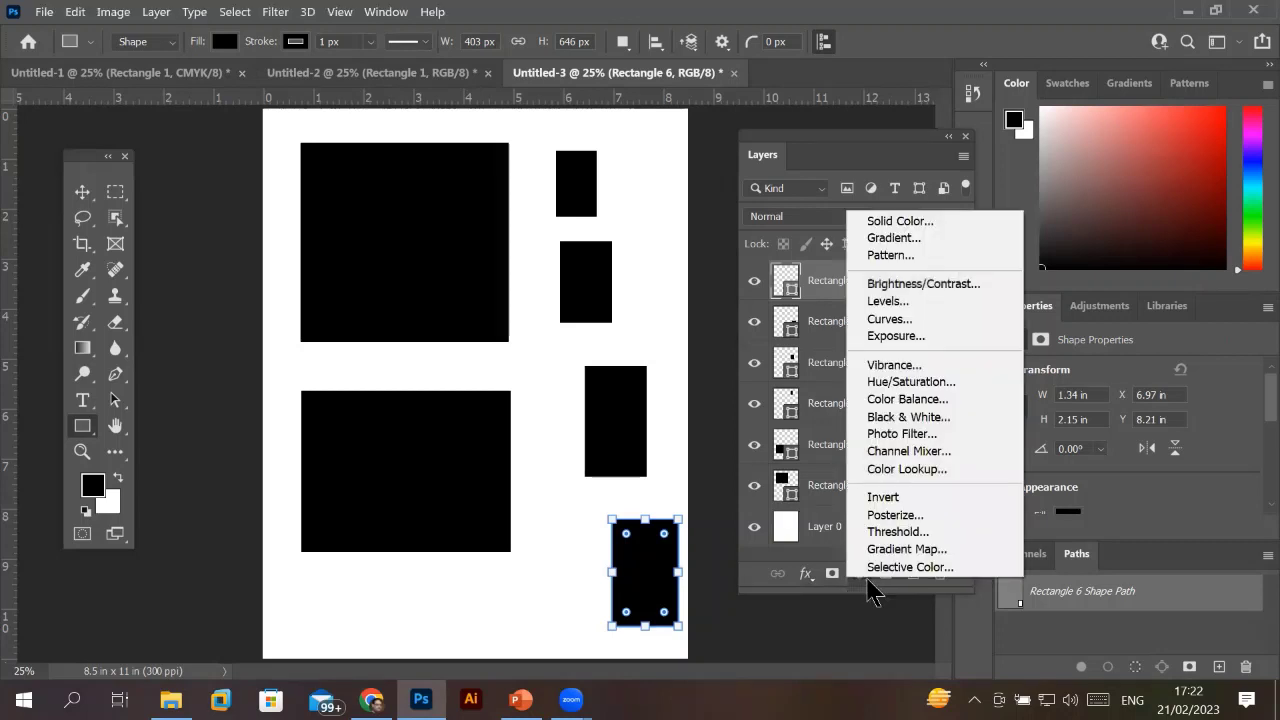
click(868, 581)
click(839, 216)
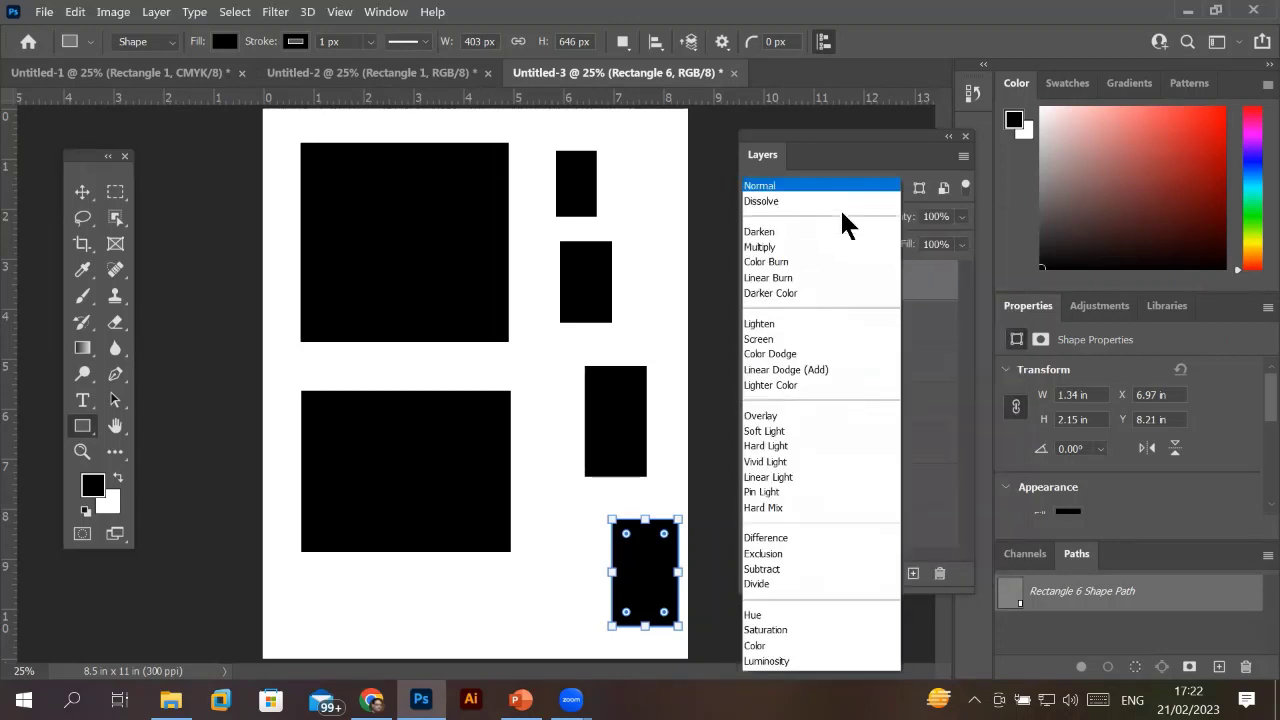
click(840, 186)
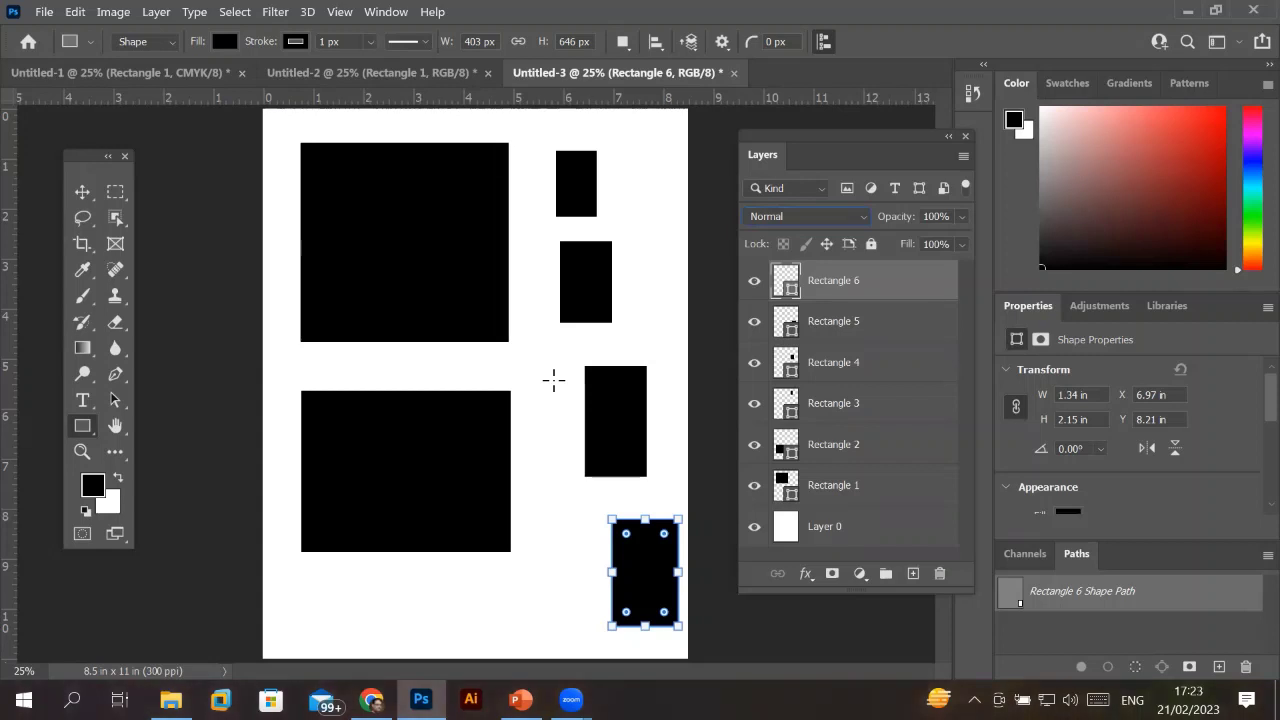
right_click(84, 428)
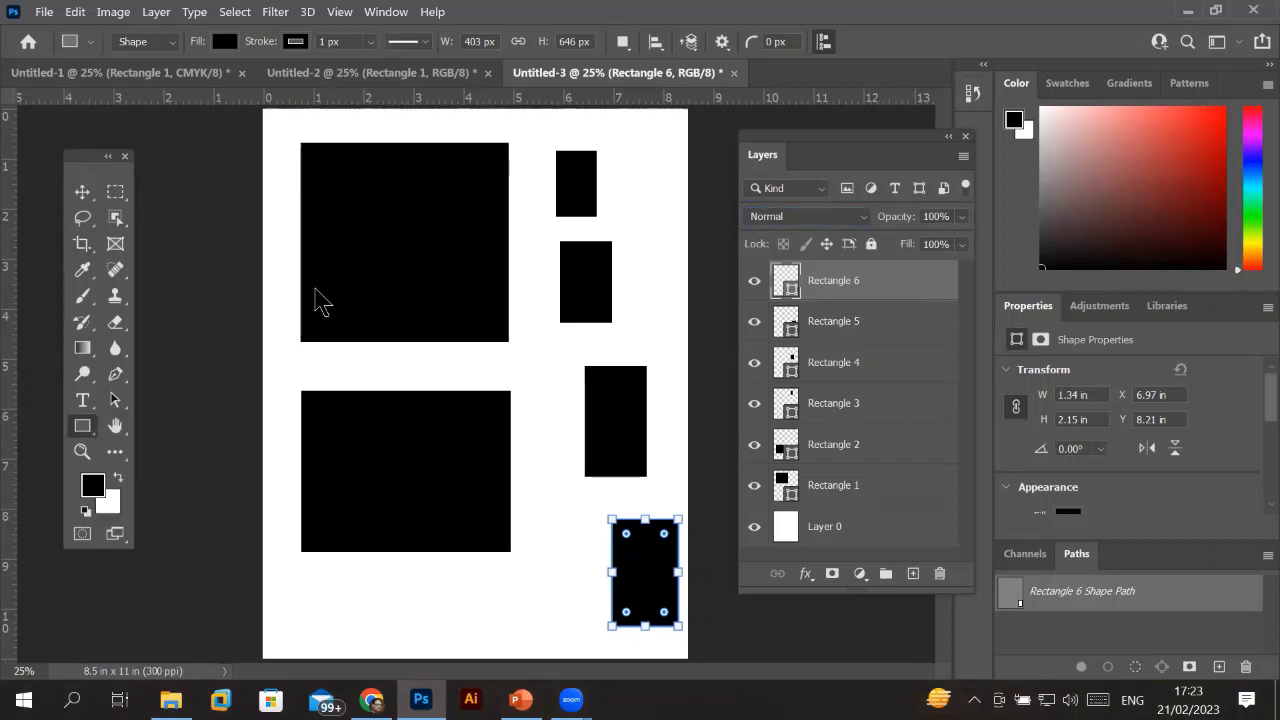
Draw a roughly 2 x 1.89 in ellipse inside the top-left black square.
key(shift+u)
drag(360, 173, 459, 268)
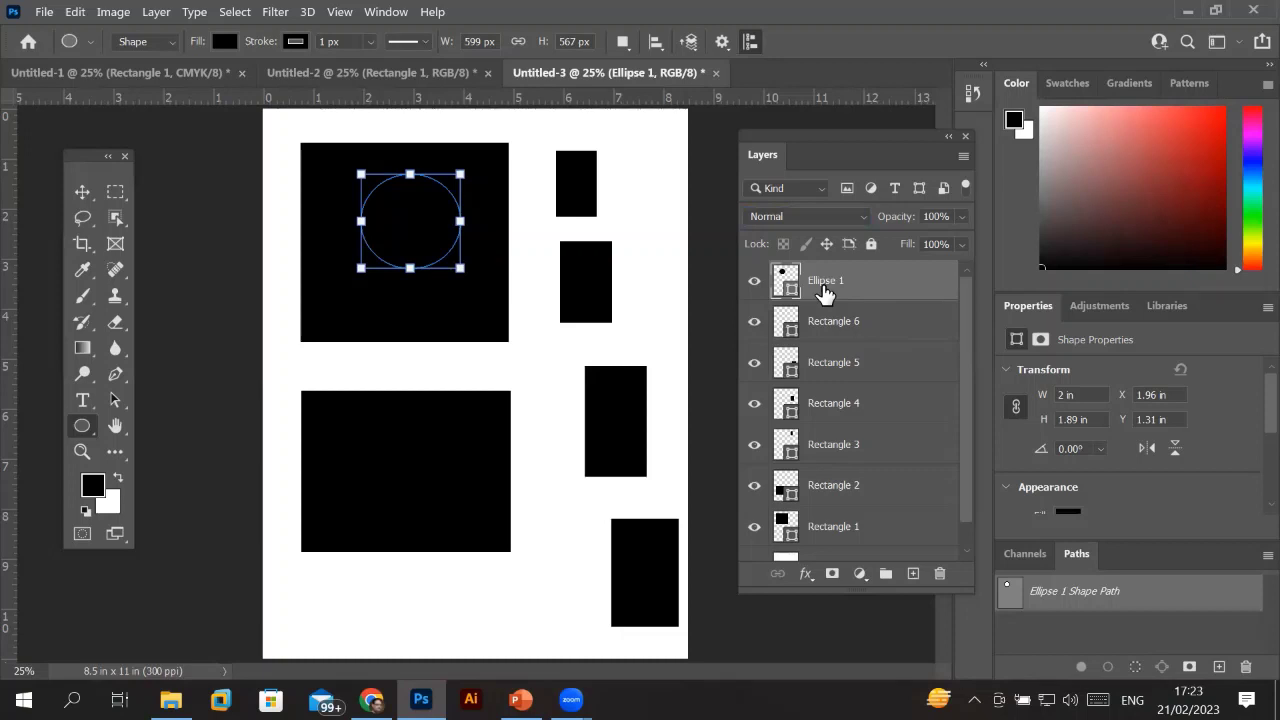
click(850, 372)
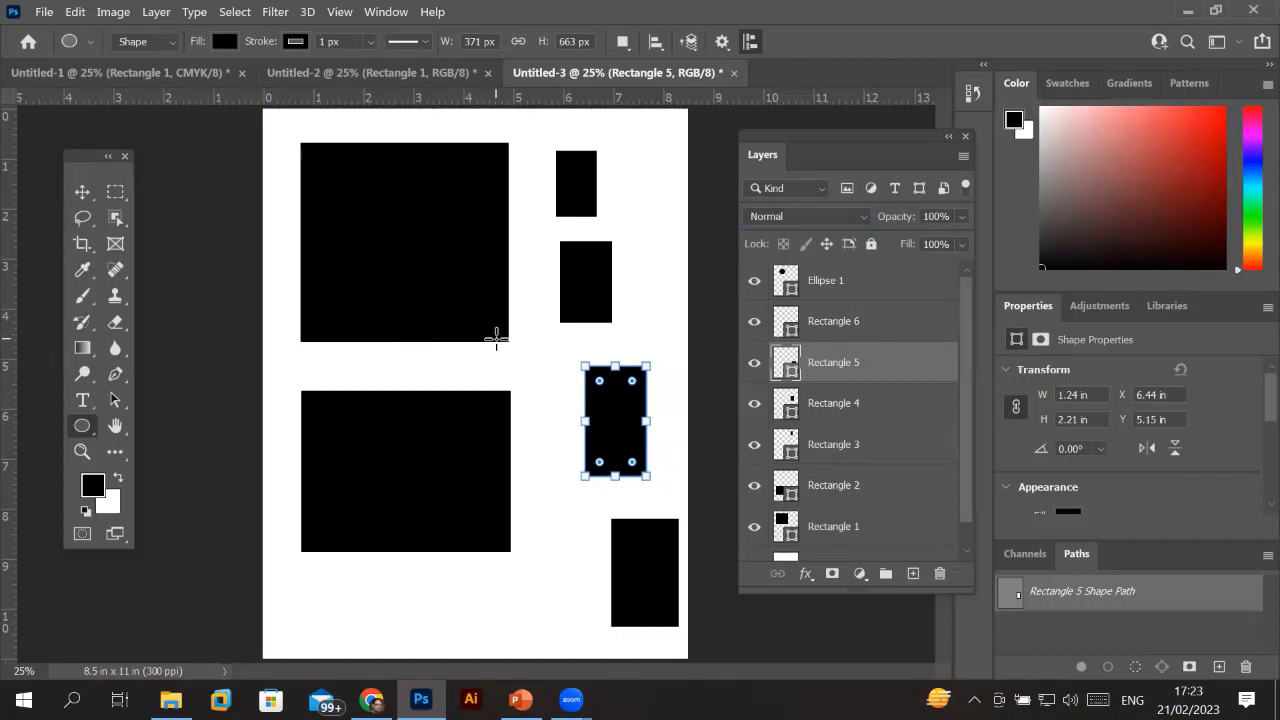
click(836, 282)
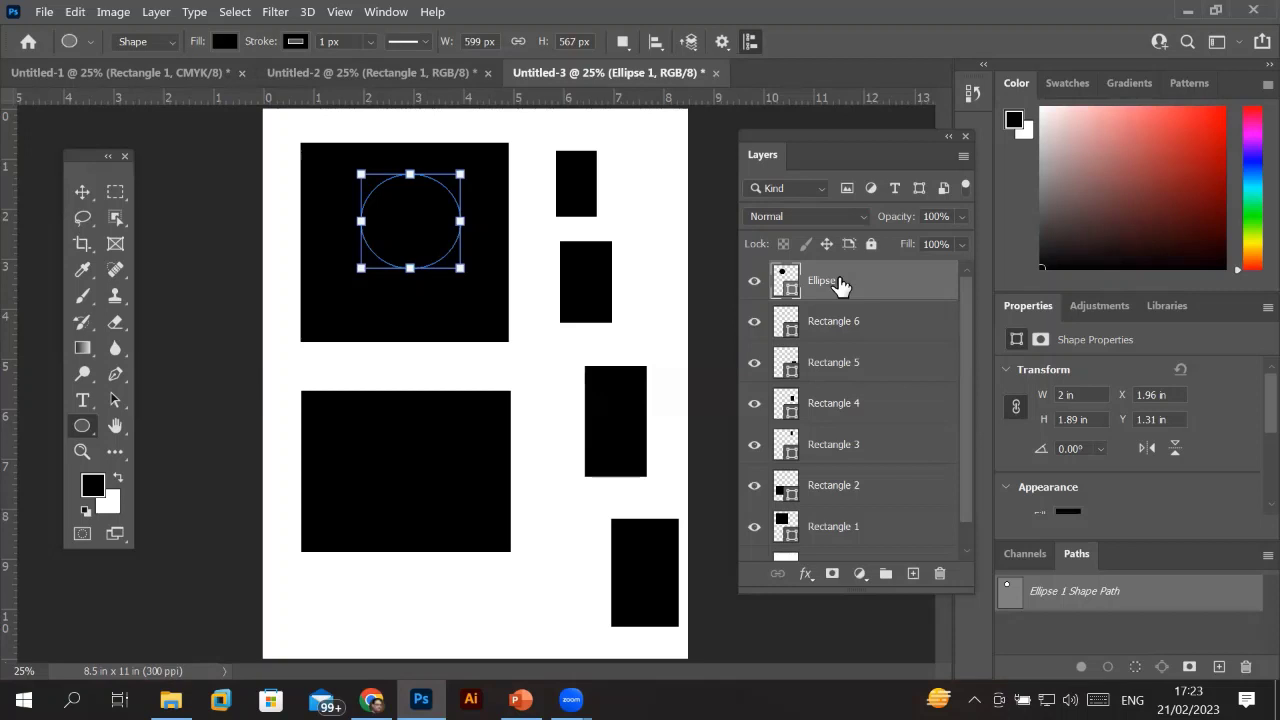
click(851, 337)
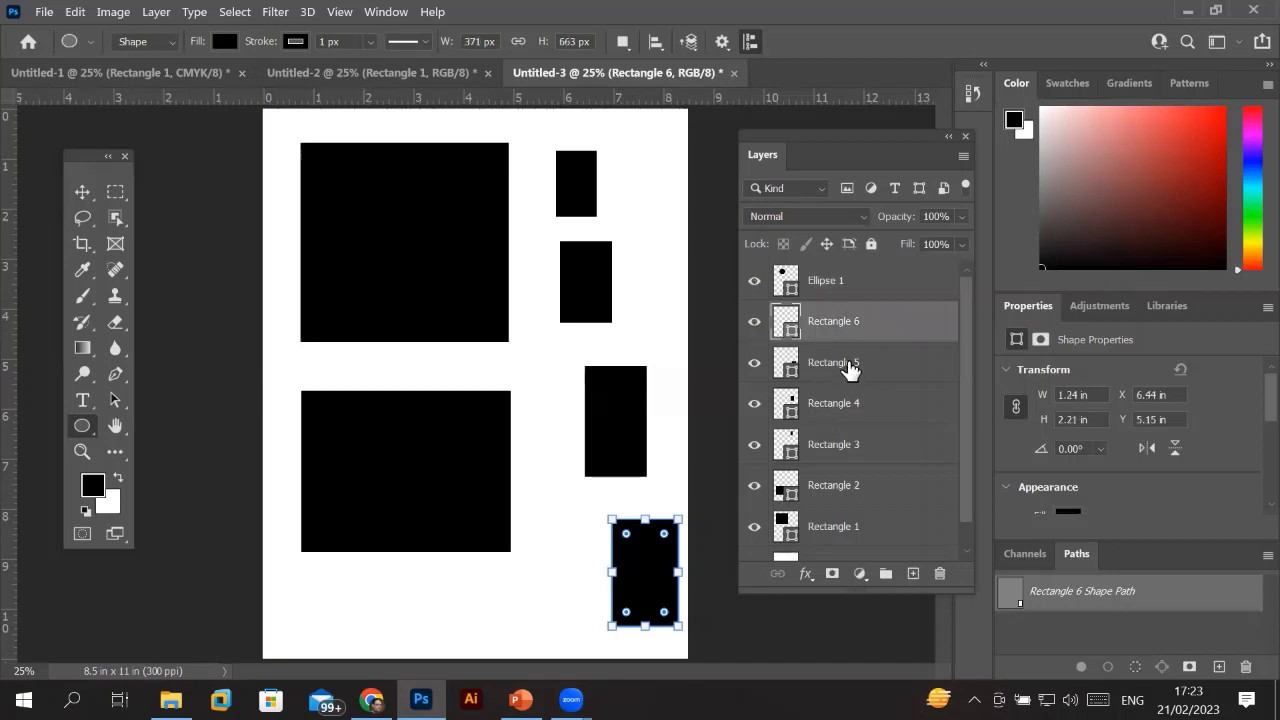
click(849, 364)
click(848, 413)
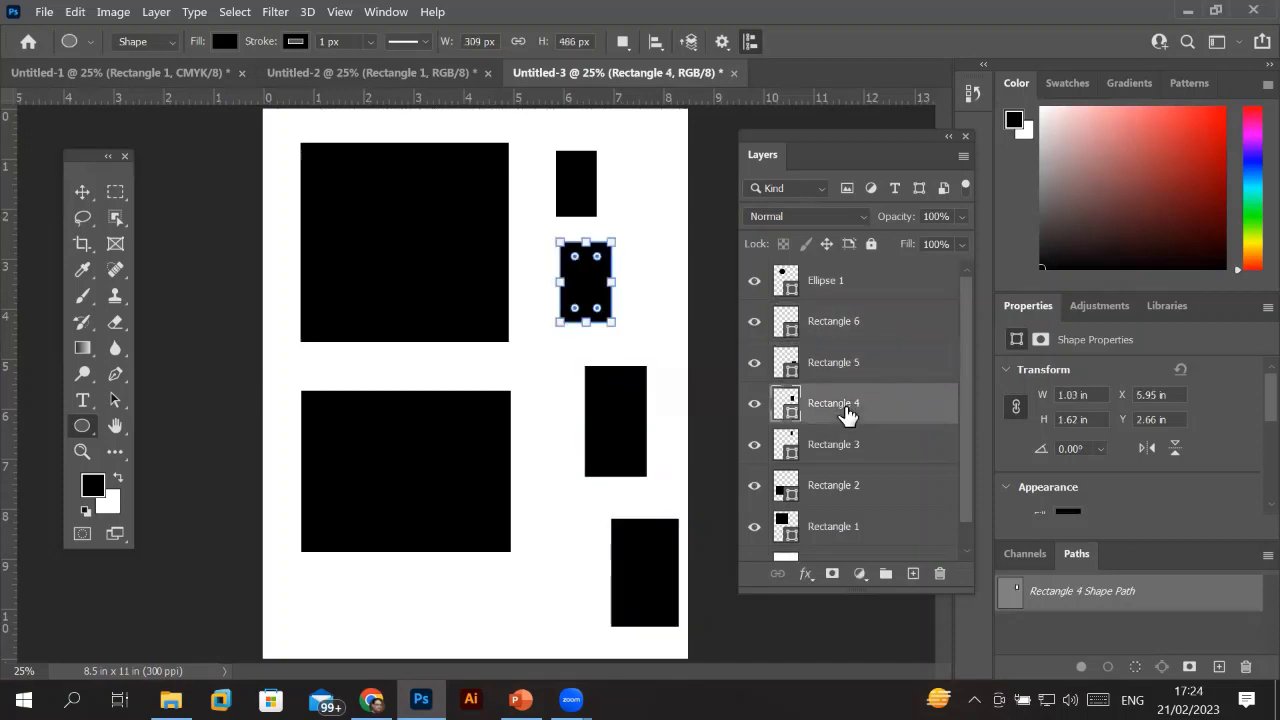
click(844, 458)
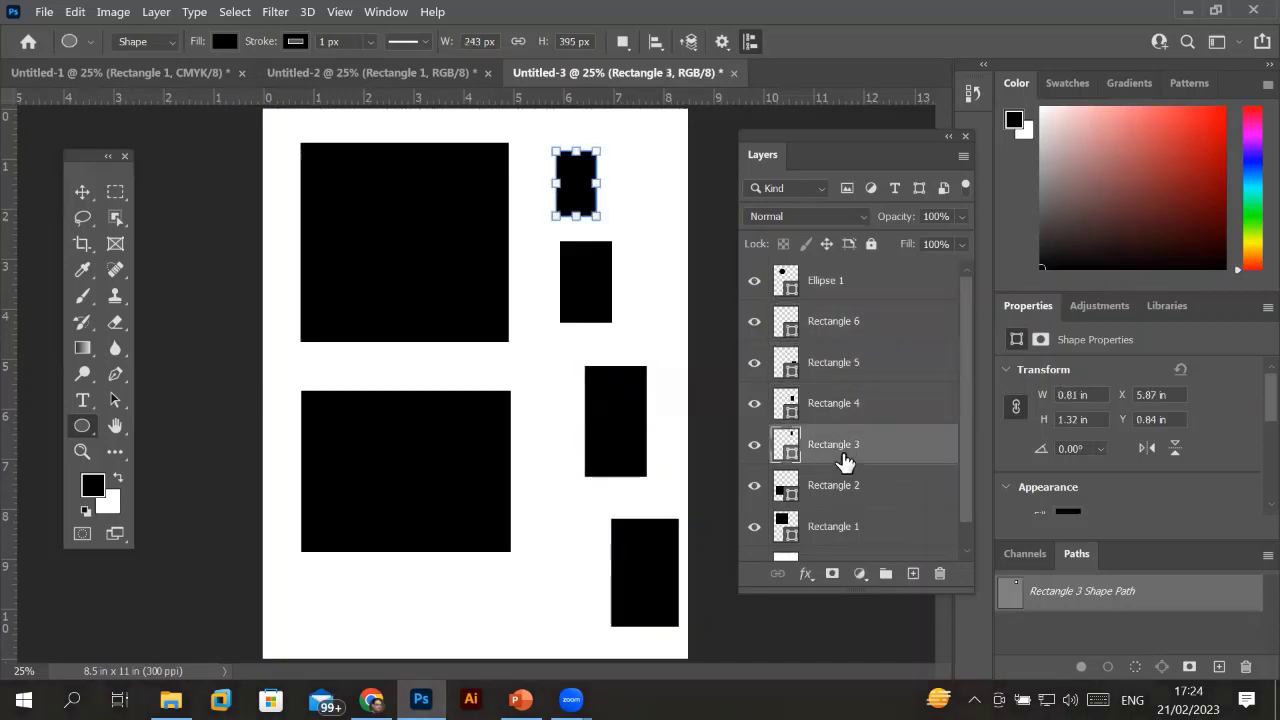
click(838, 497)
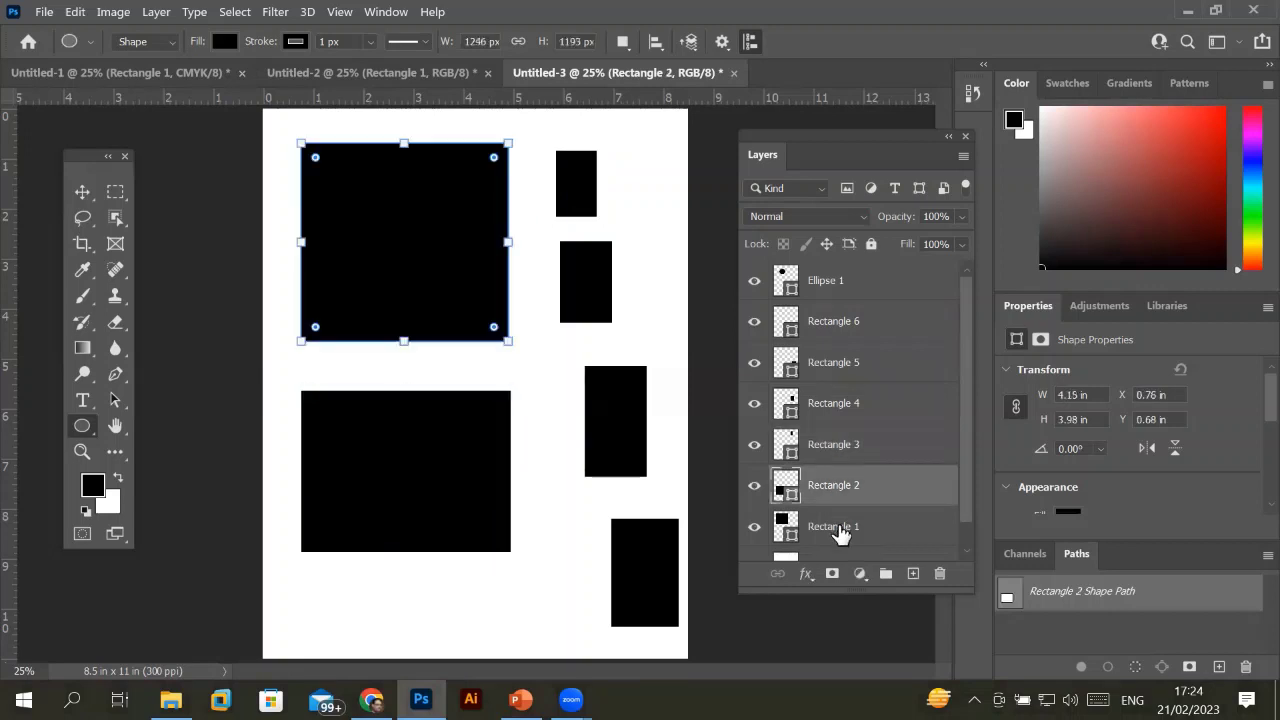
click(840, 535)
click(851, 292)
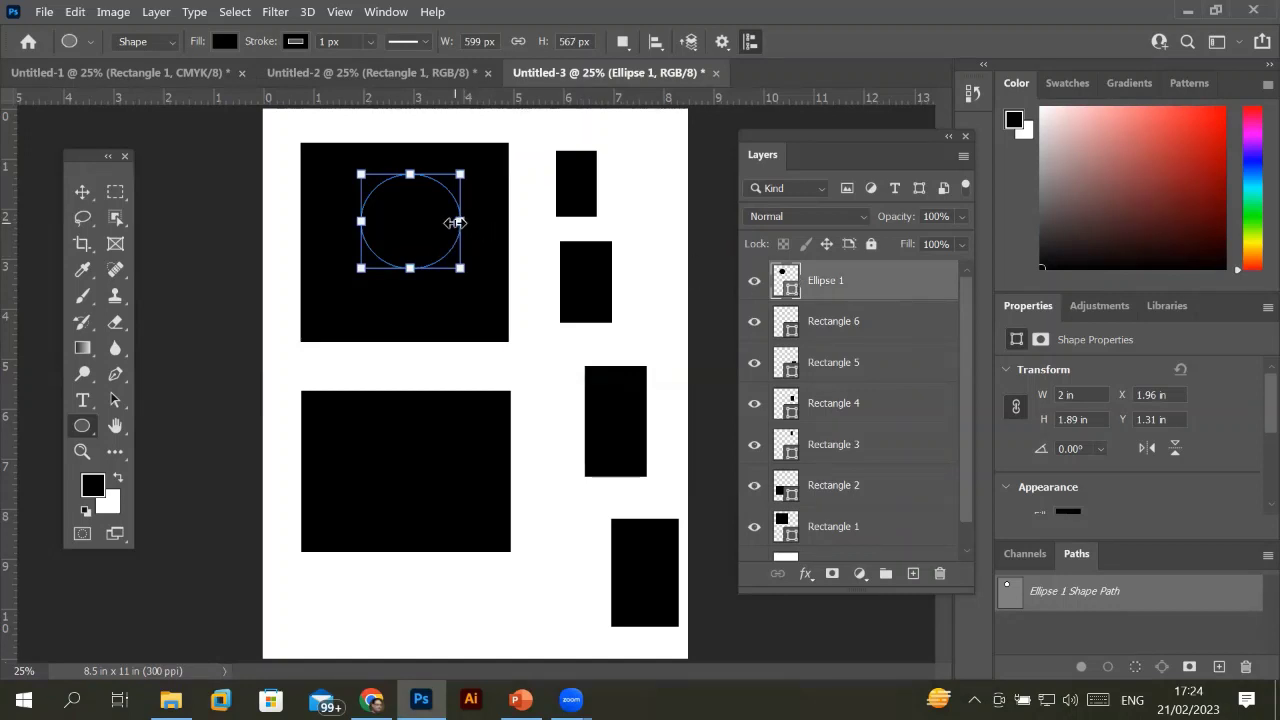
Resize the ellipse to 8.73 x 4.57 in, rotate it to -46.65°, and commit the transform.
drag(459, 222, 655, 223)
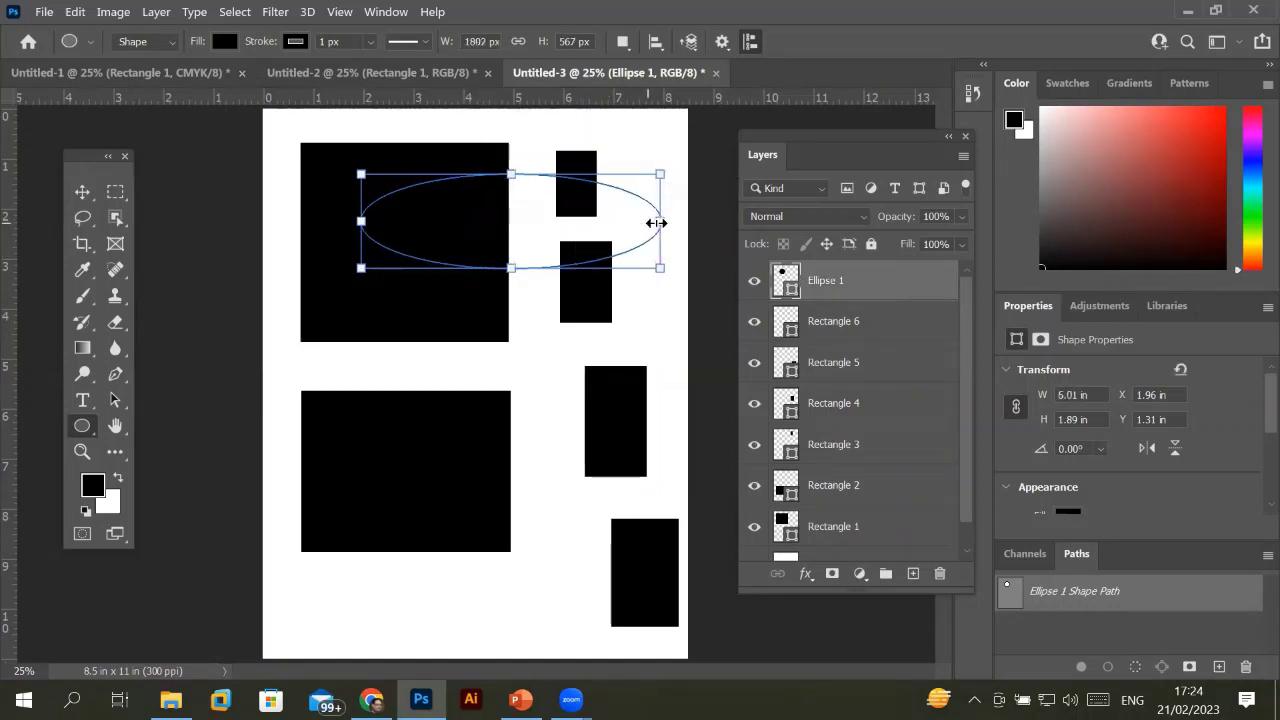
drag(511, 268, 491, 383)
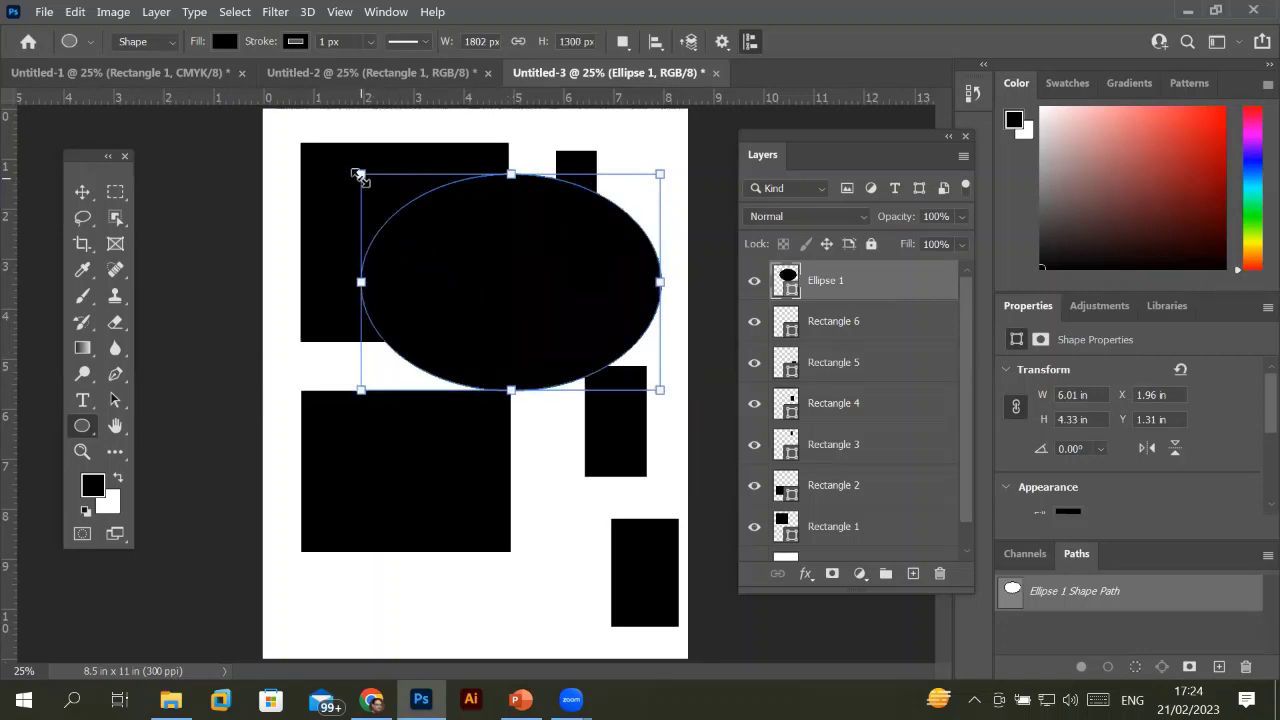
mouse_move(360, 174)
mouse_down()
mouse_move(341, 186)
mouse_move(369, 162)
mouse_move(326, 280)
mouse_move(334, 294)
mouse_up()
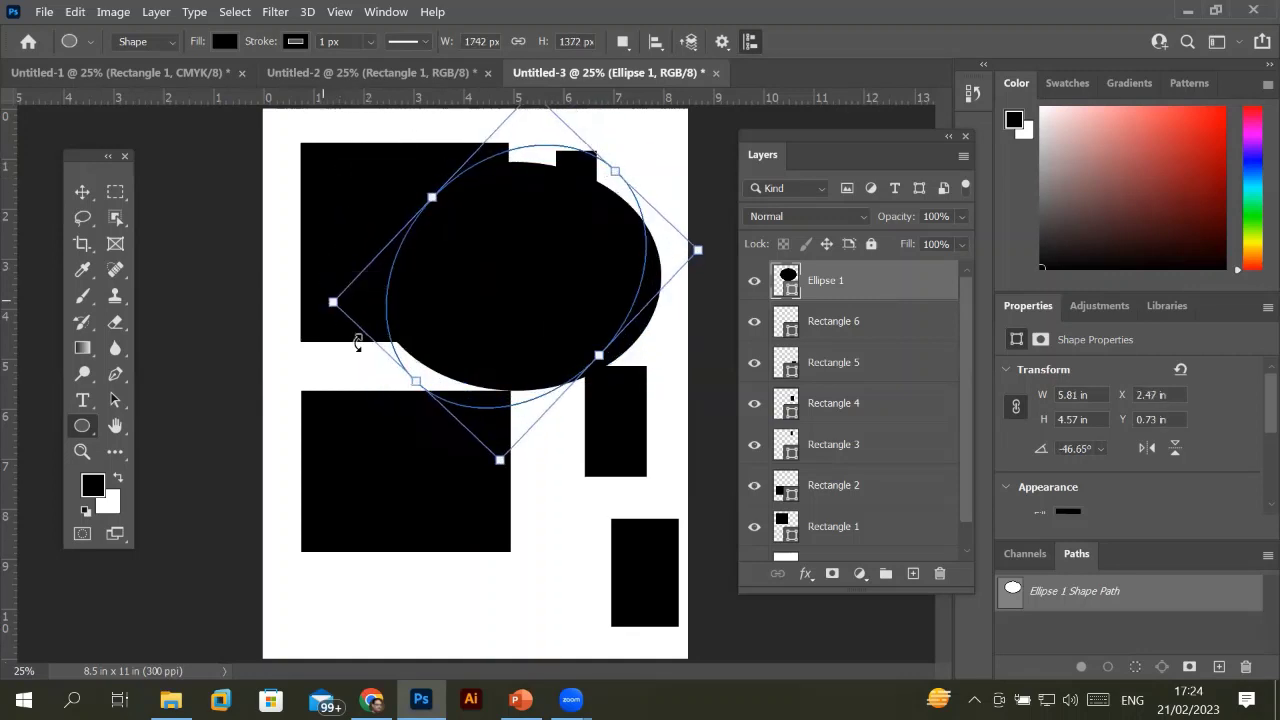
drag(413, 384, 321, 491)
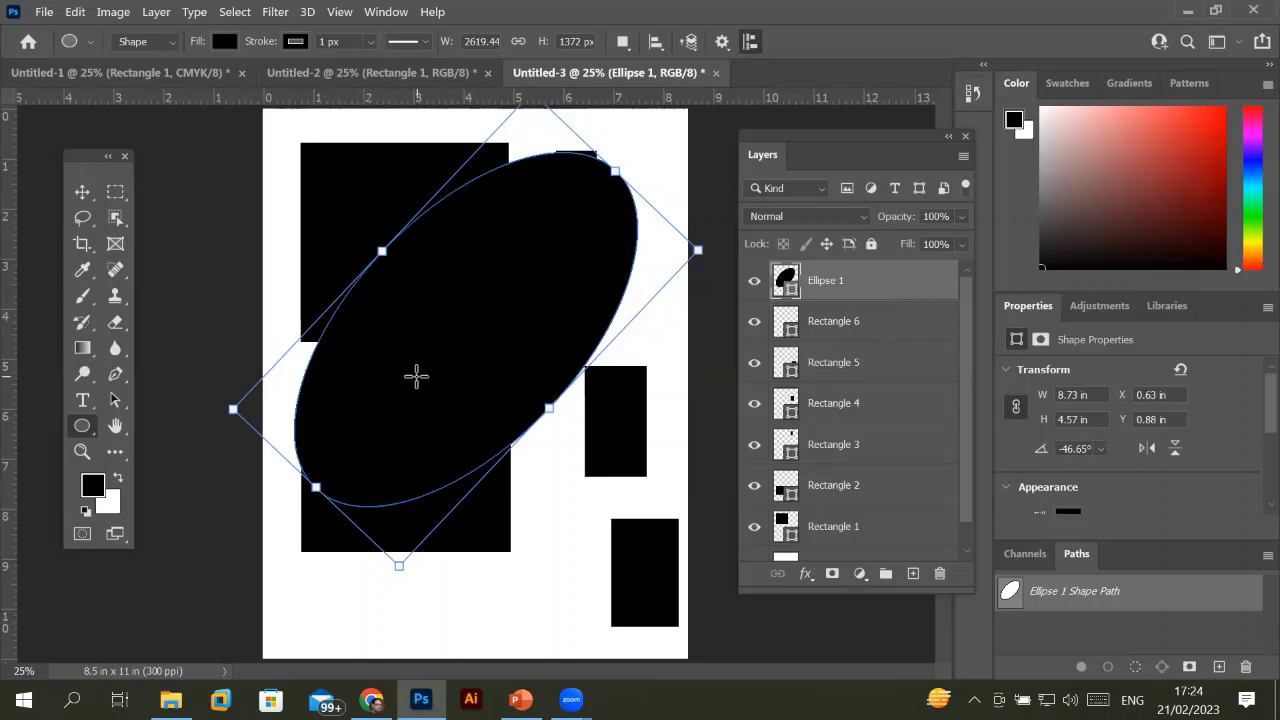
click(81, 195)
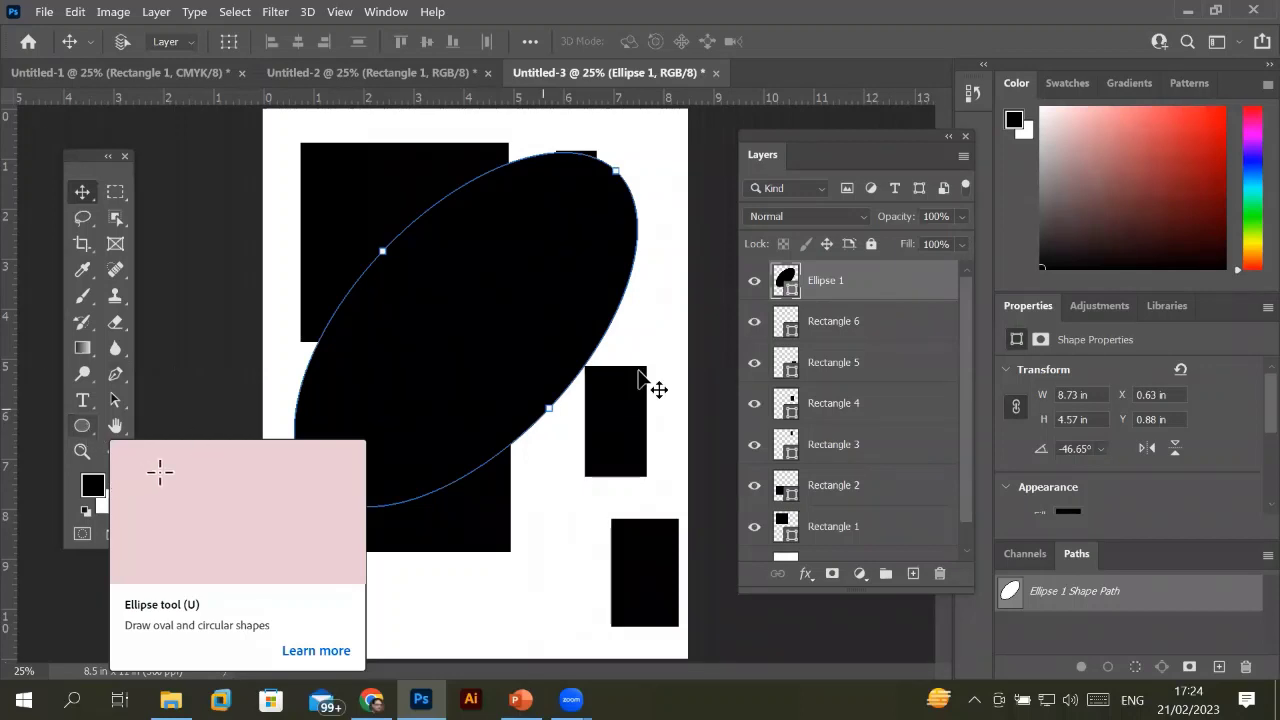
Reselect the Ellipse 1 layer and the Ellipse tool to show its fill and stroke options.
click(826, 324)
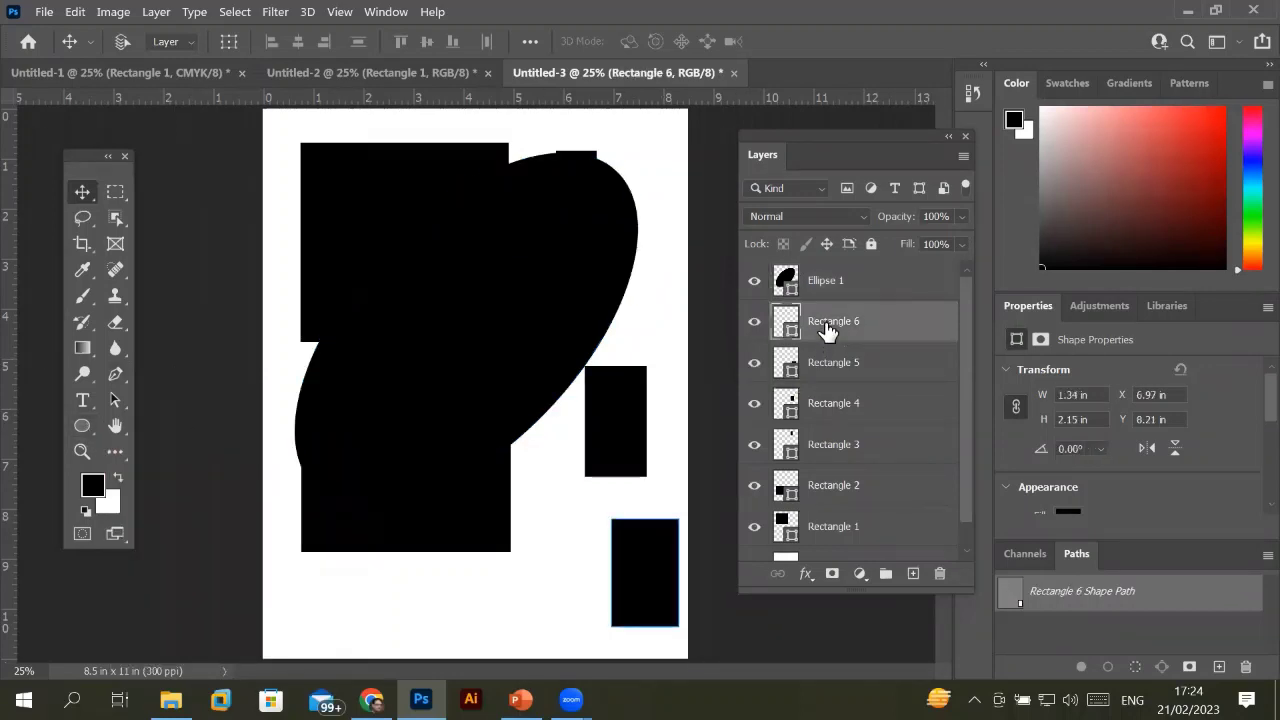
click(853, 286)
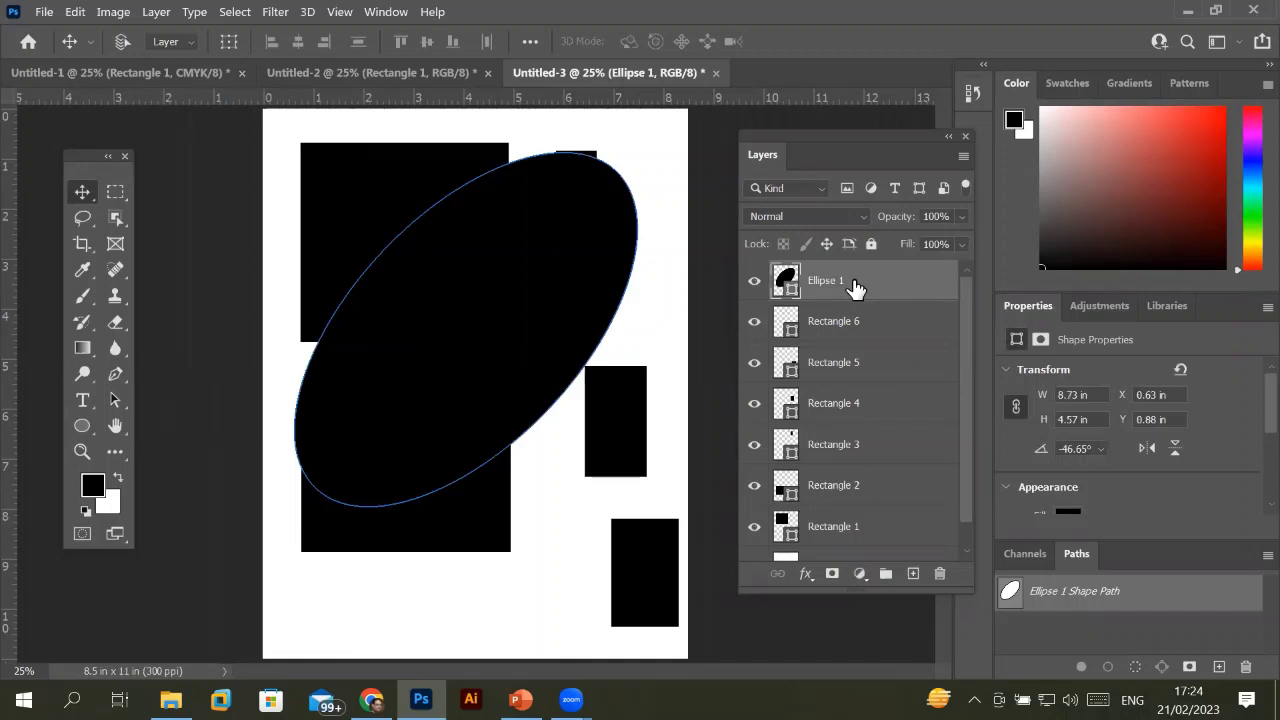
click(84, 428)
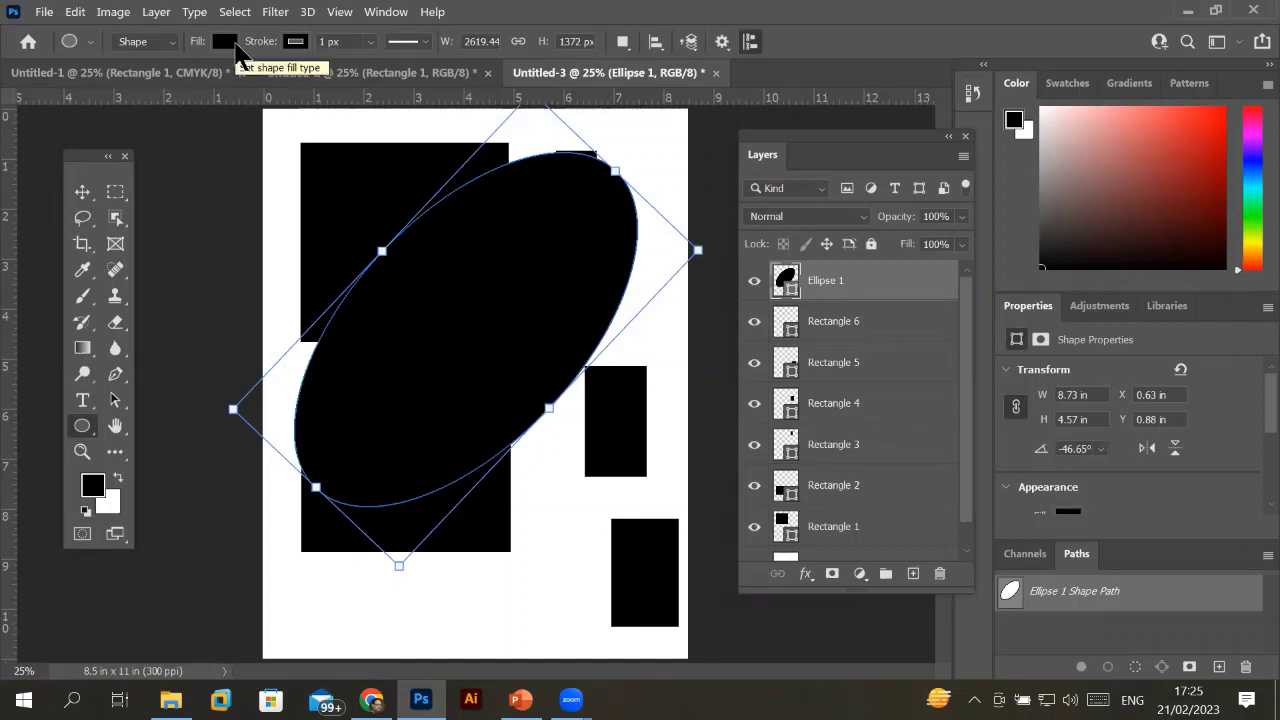
Change Ellipse 1's fill to red from Recently Used Colors, leaving the stroke unchanged.
click(228, 43)
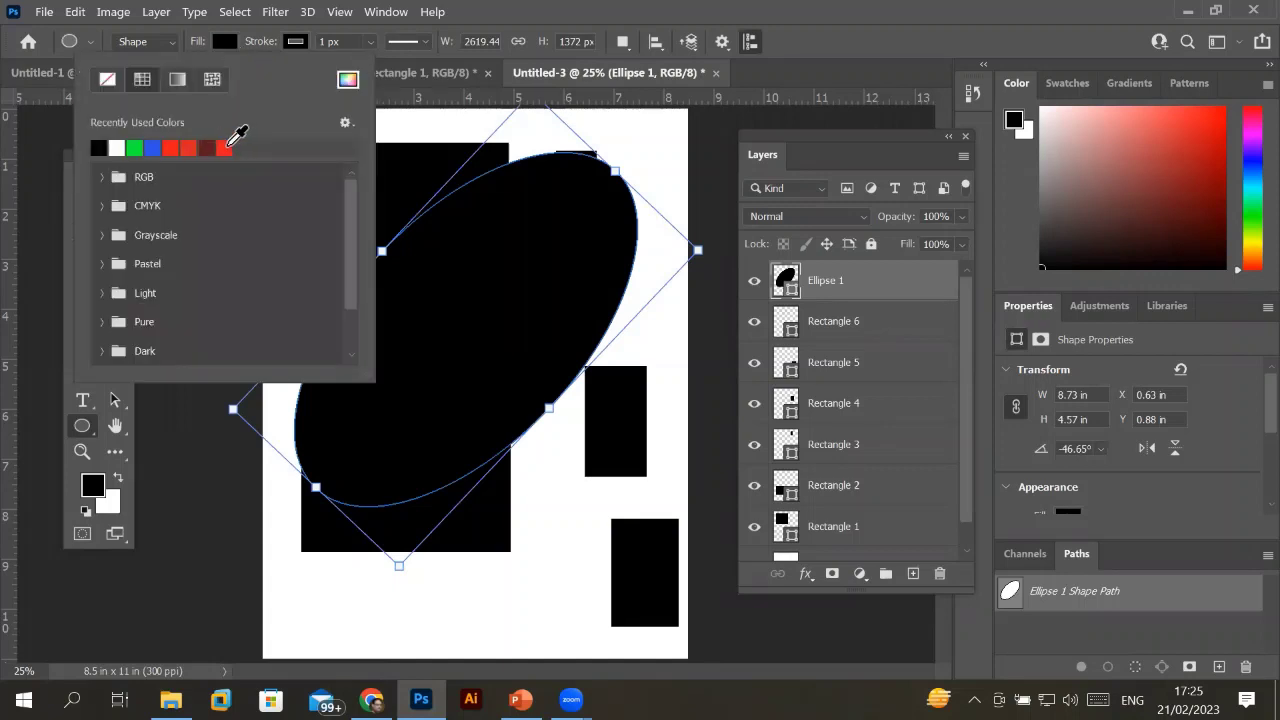
click(227, 148)
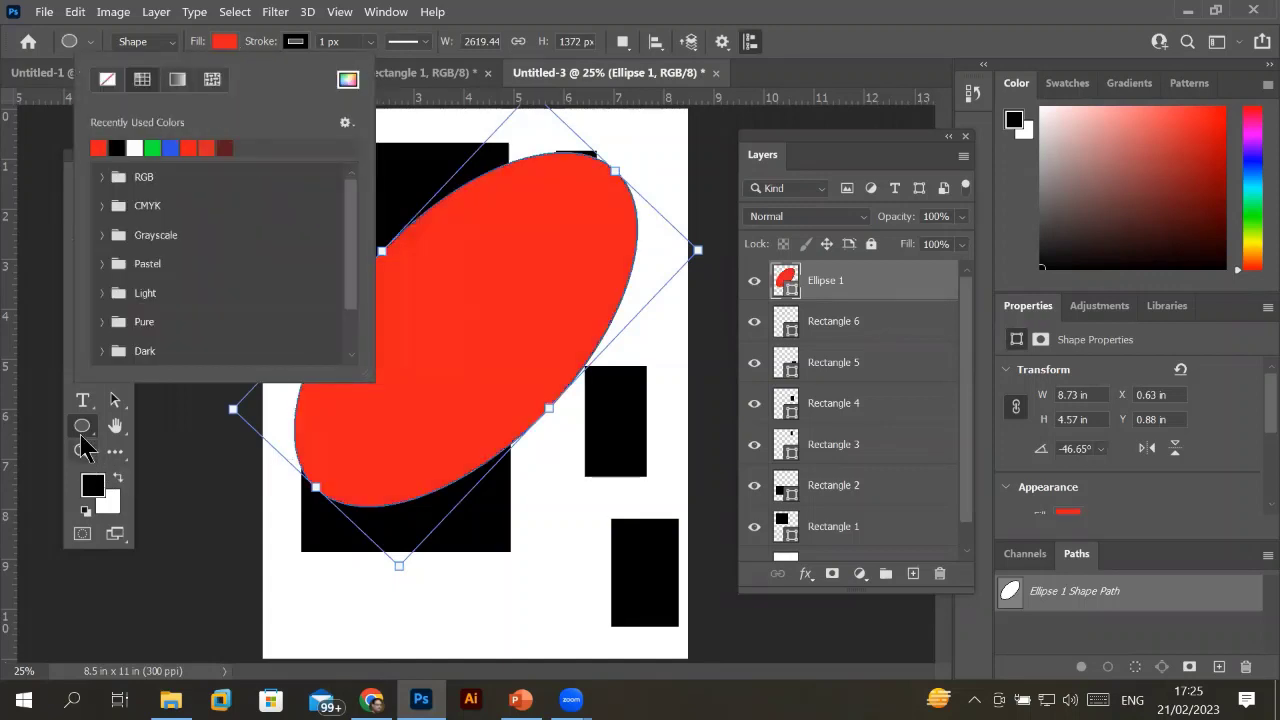
click(82, 448)
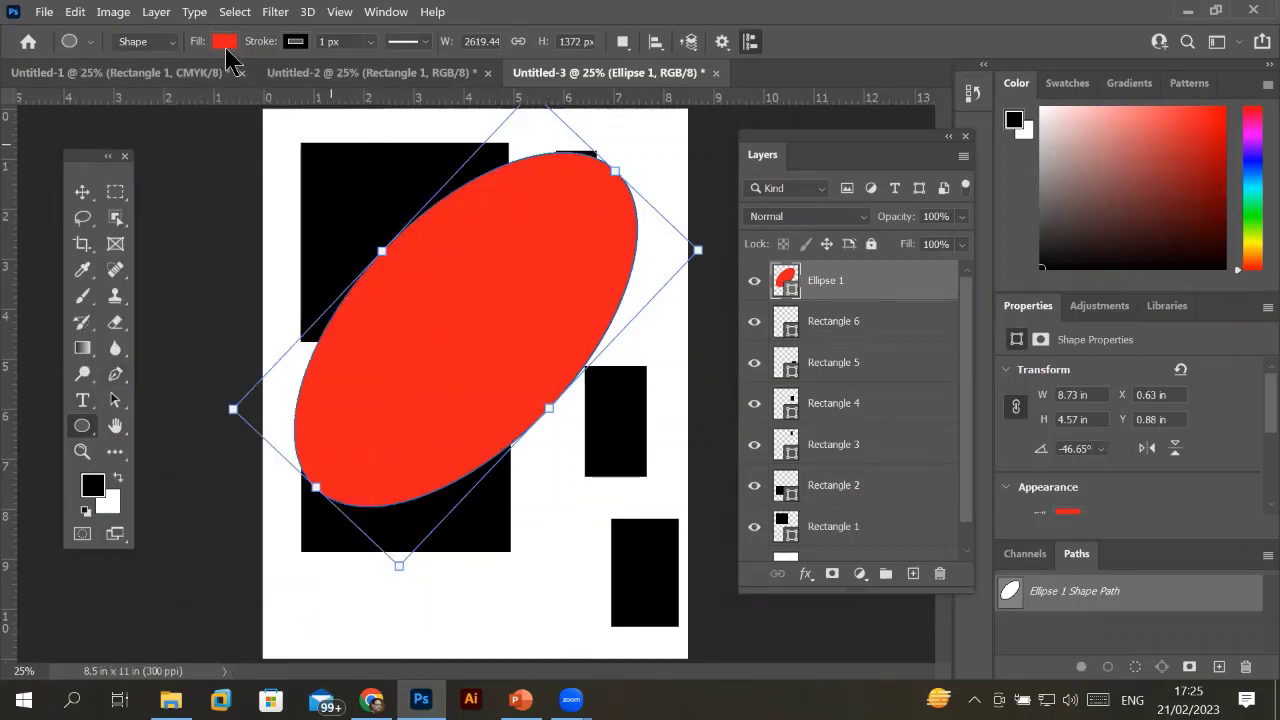
click(298, 45)
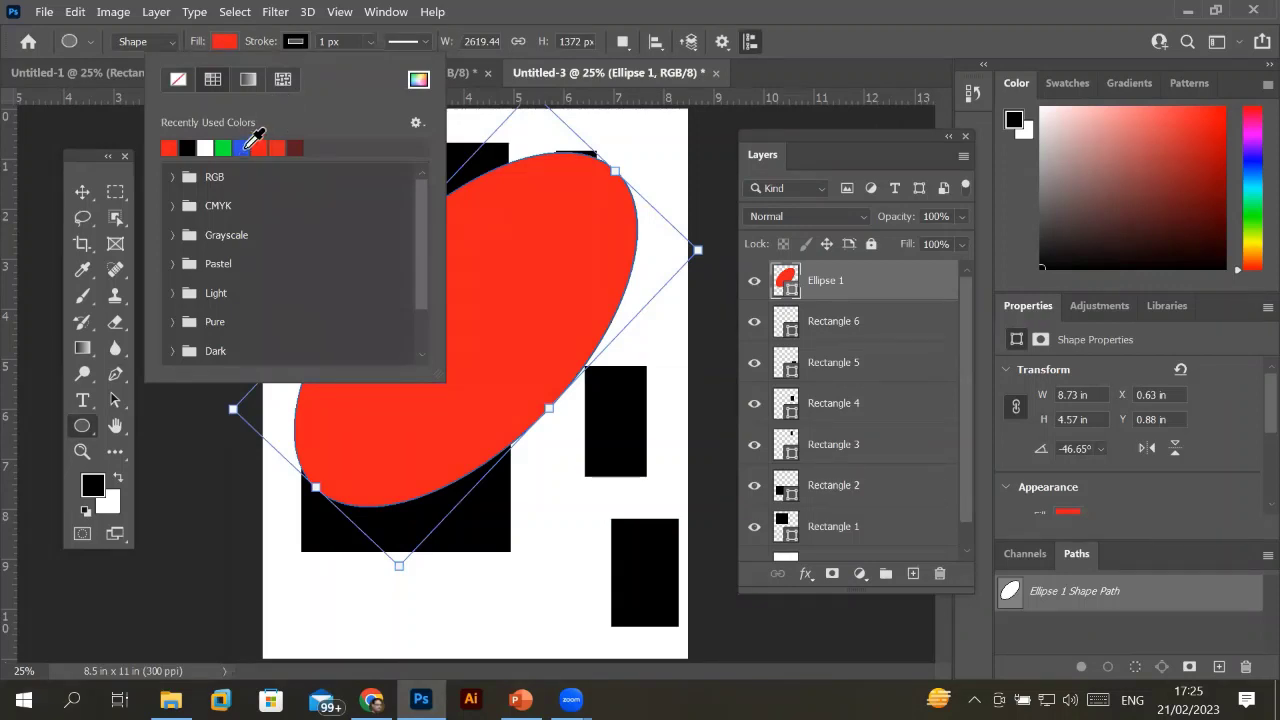
click(83, 195)
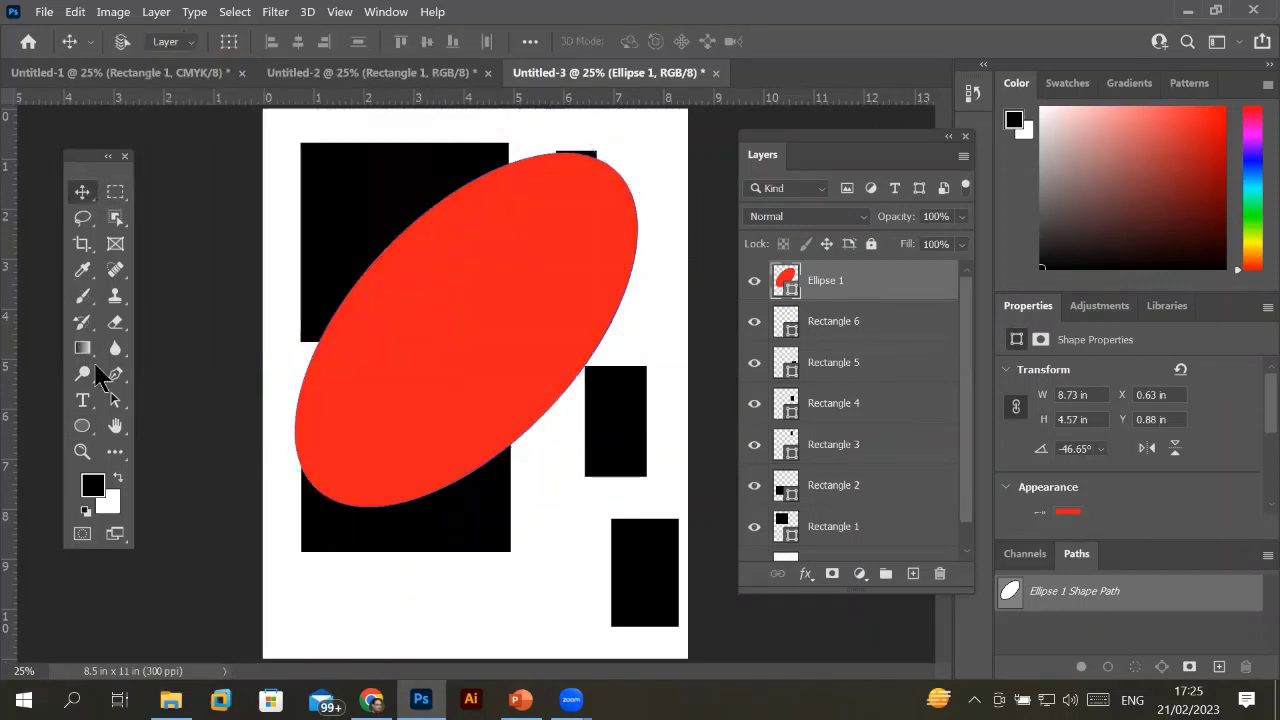
click(82, 426)
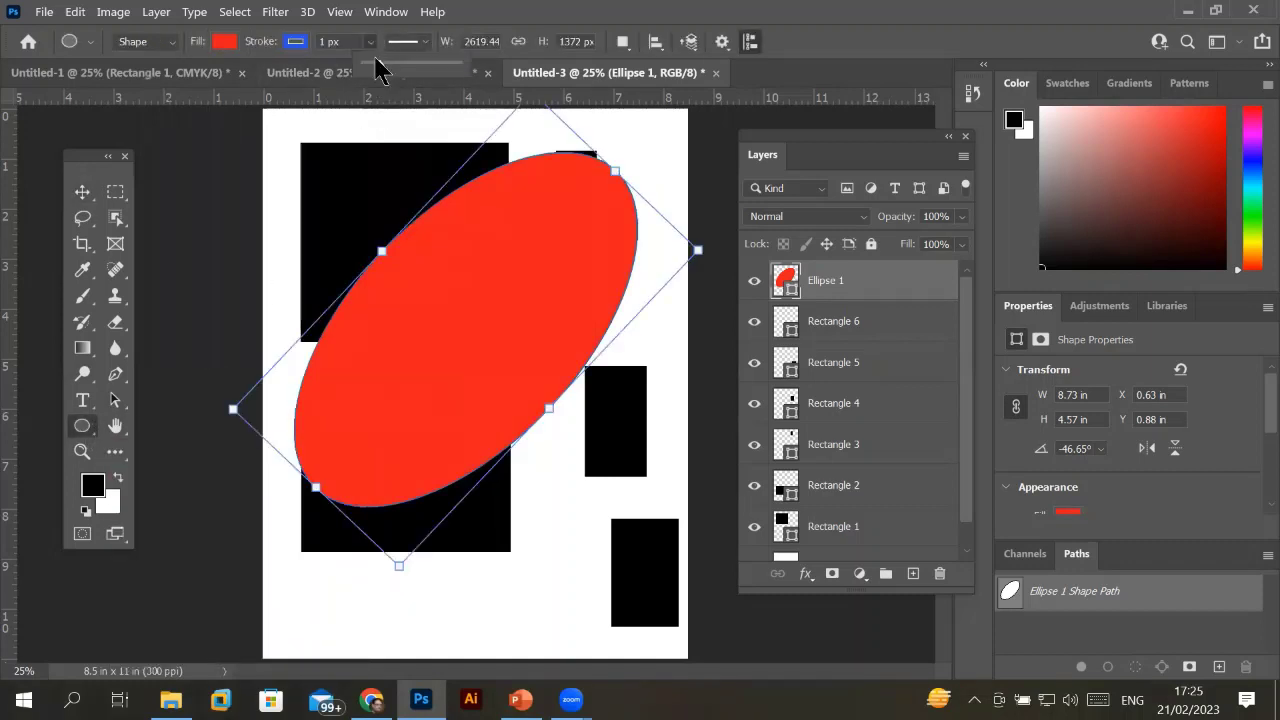
Thicken the ellipse stroke to about 152 px and give it the dotted line preset.
drag(392, 64, 438, 66)
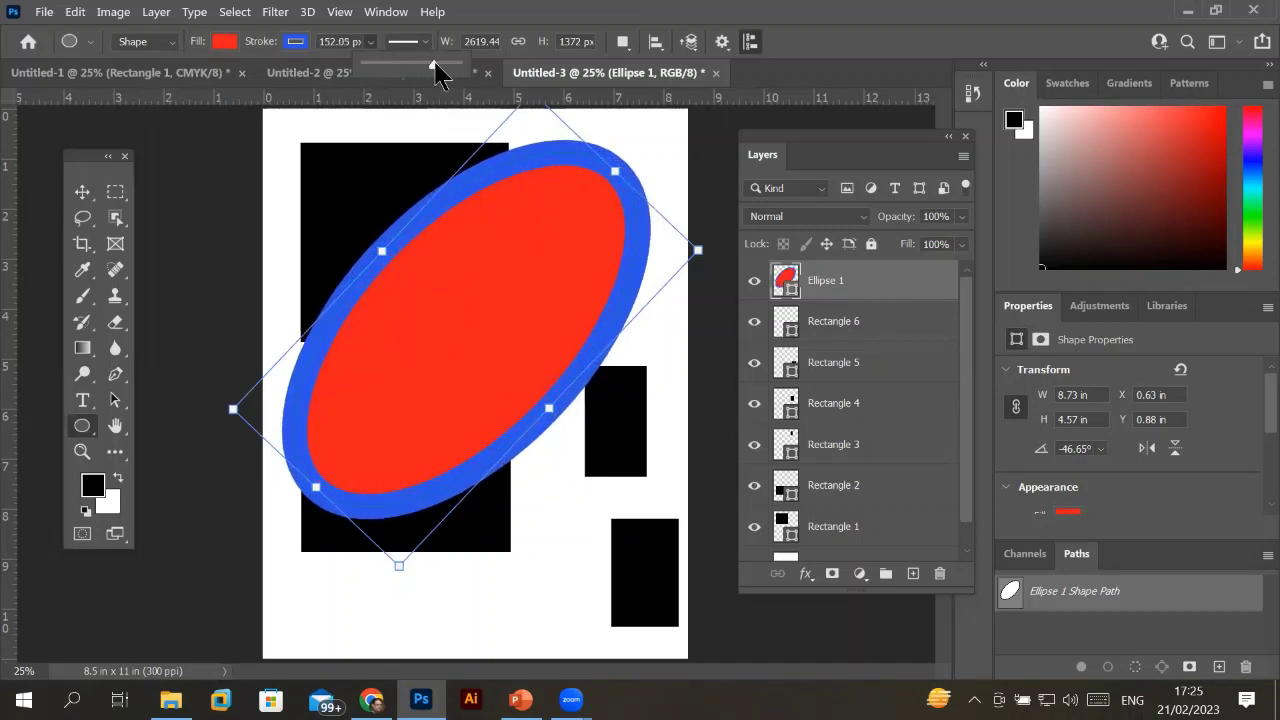
click(424, 41)
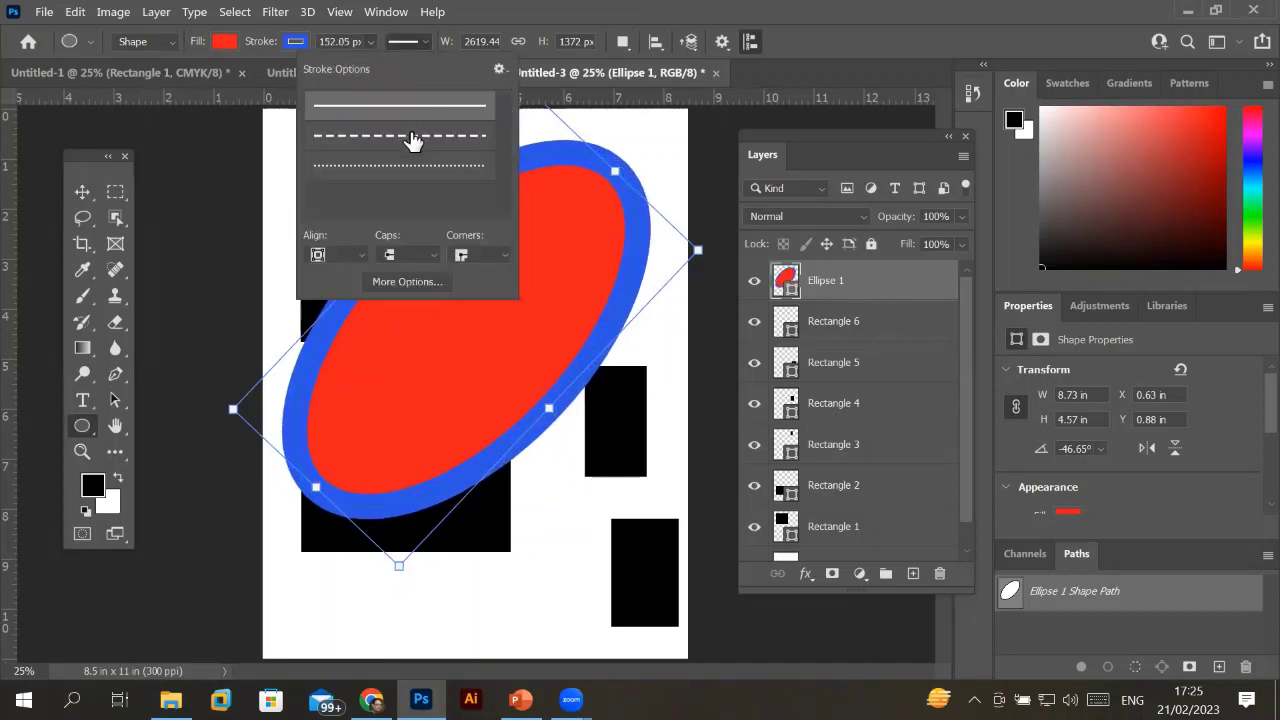
click(413, 140)
click(428, 43)
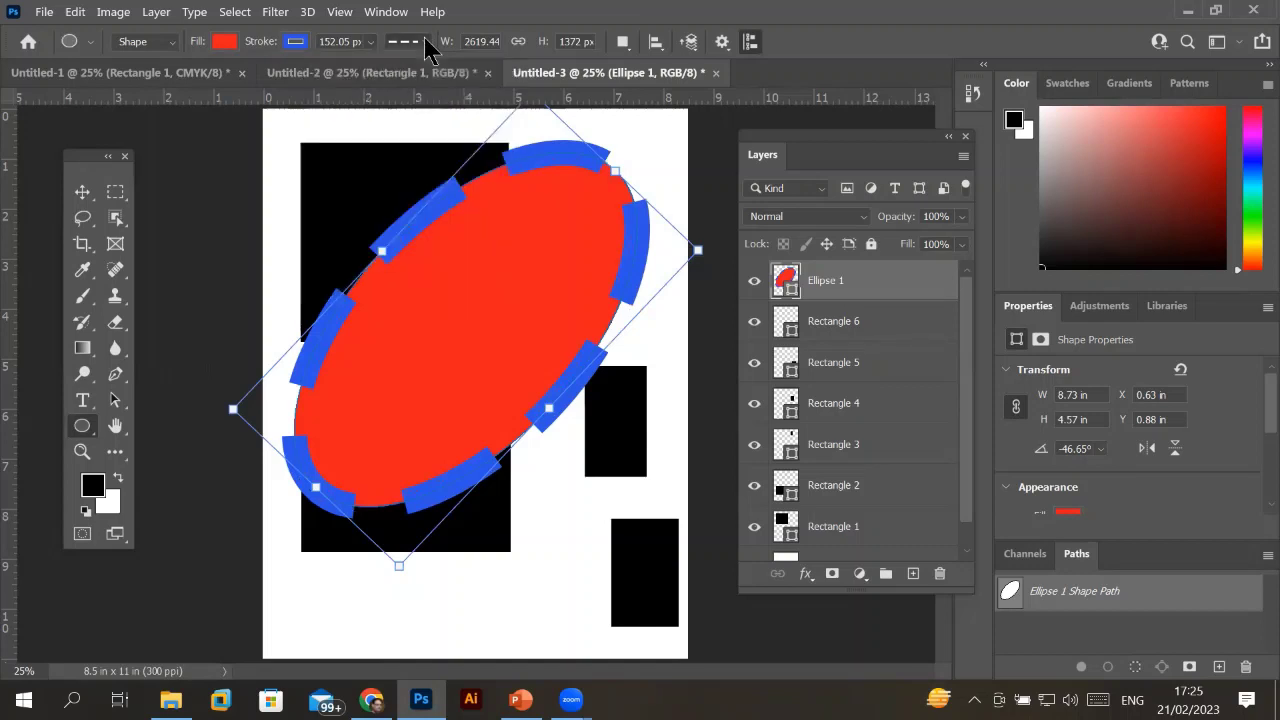
click(427, 42)
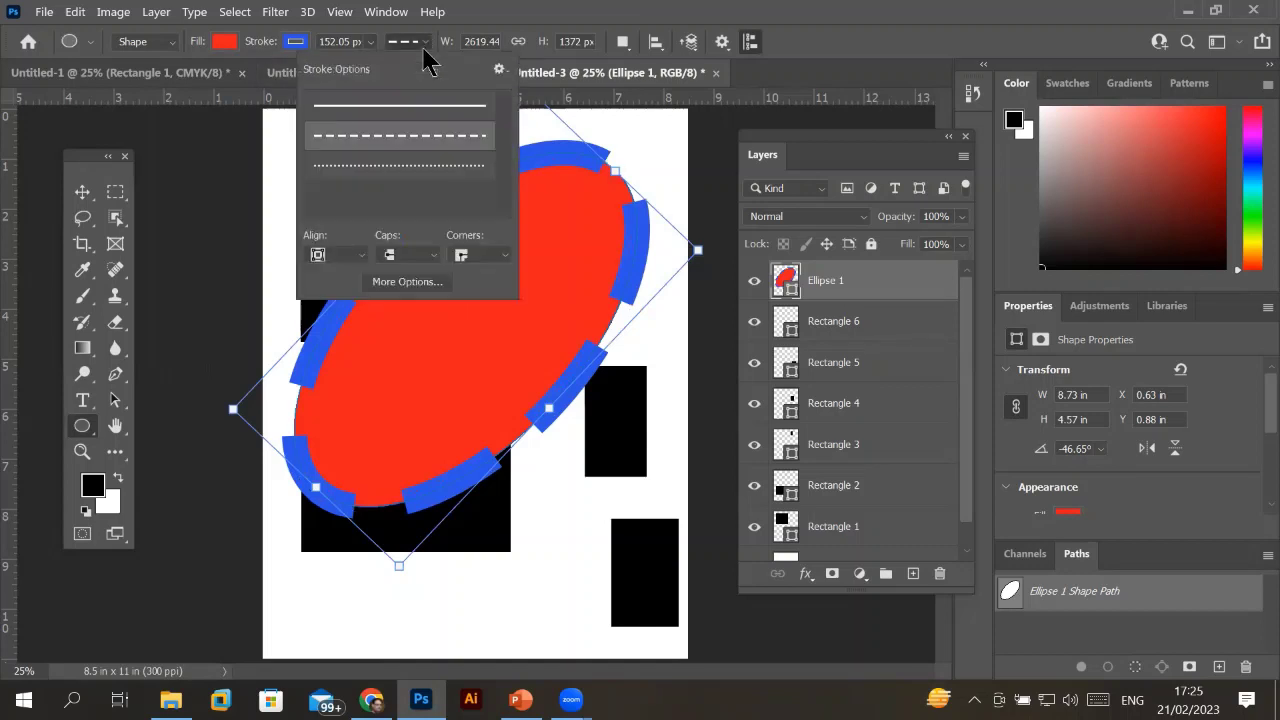
click(408, 165)
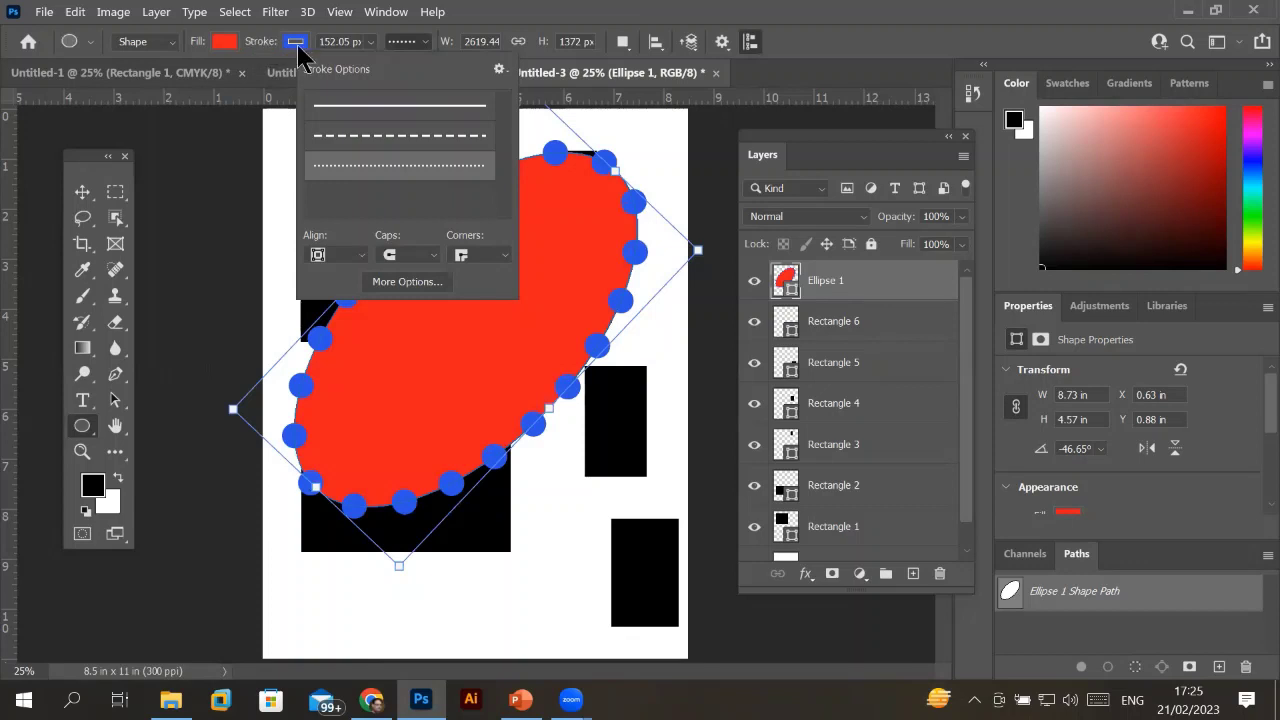
Set the dotted stroke's colour to green.
click(296, 43)
click(243, 147)
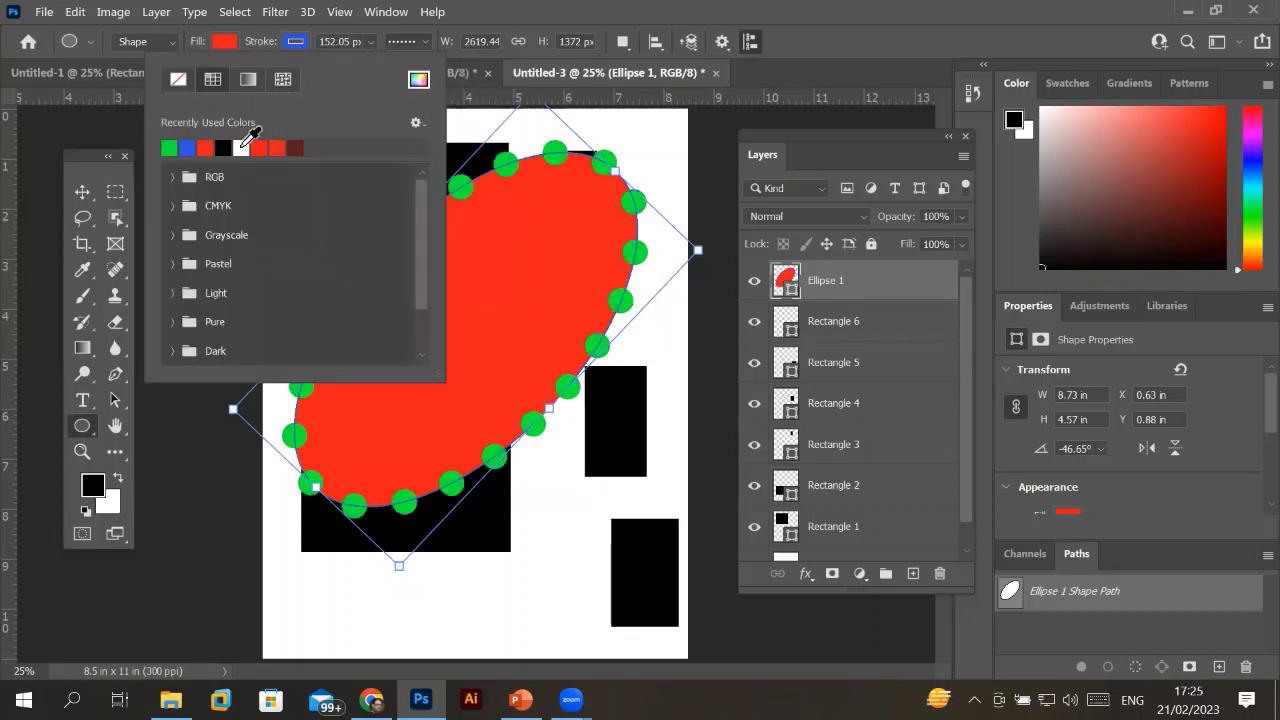
click(259, 147)
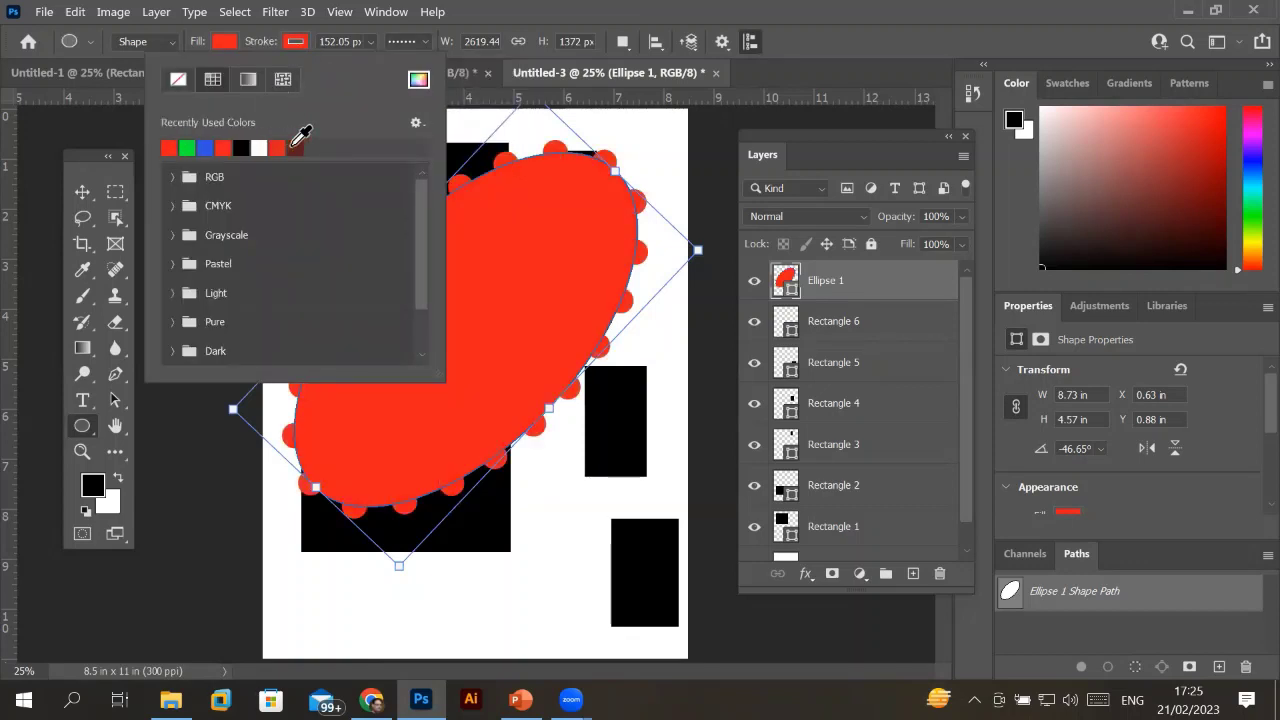
click(207, 146)
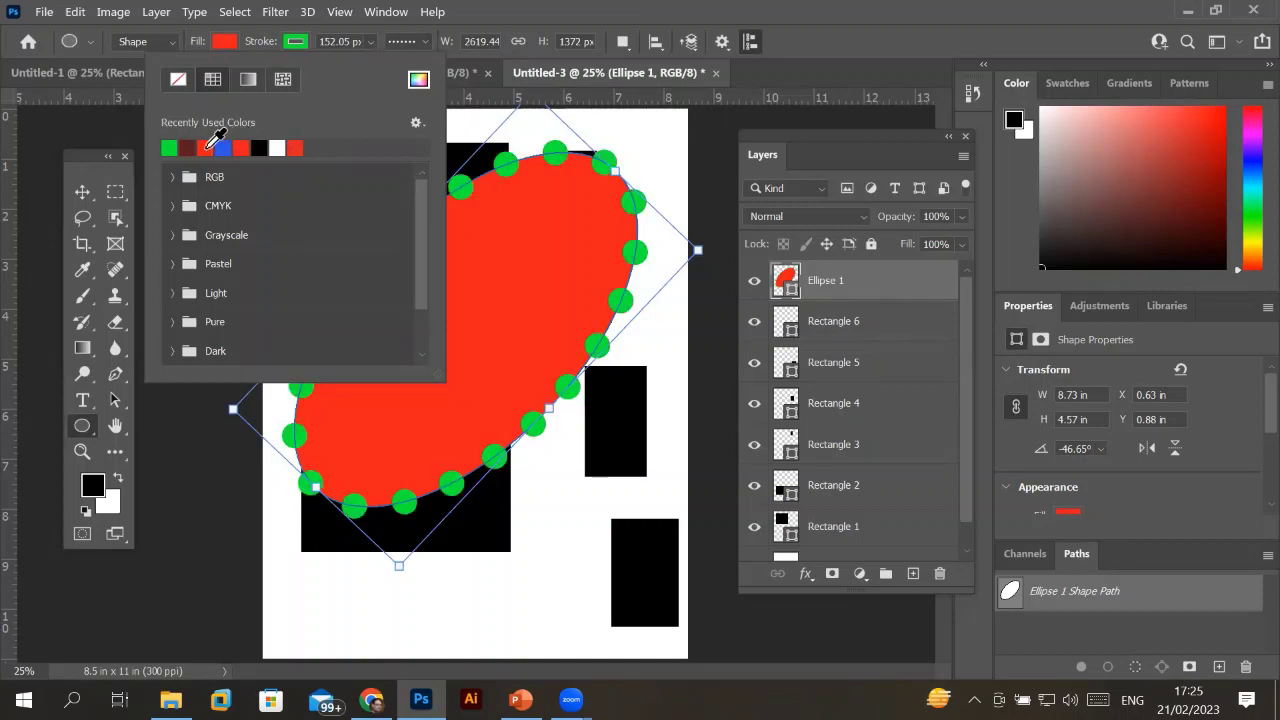
Try solid, dotted and dashed presets, leaving the green outline dashed.
click(408, 42)
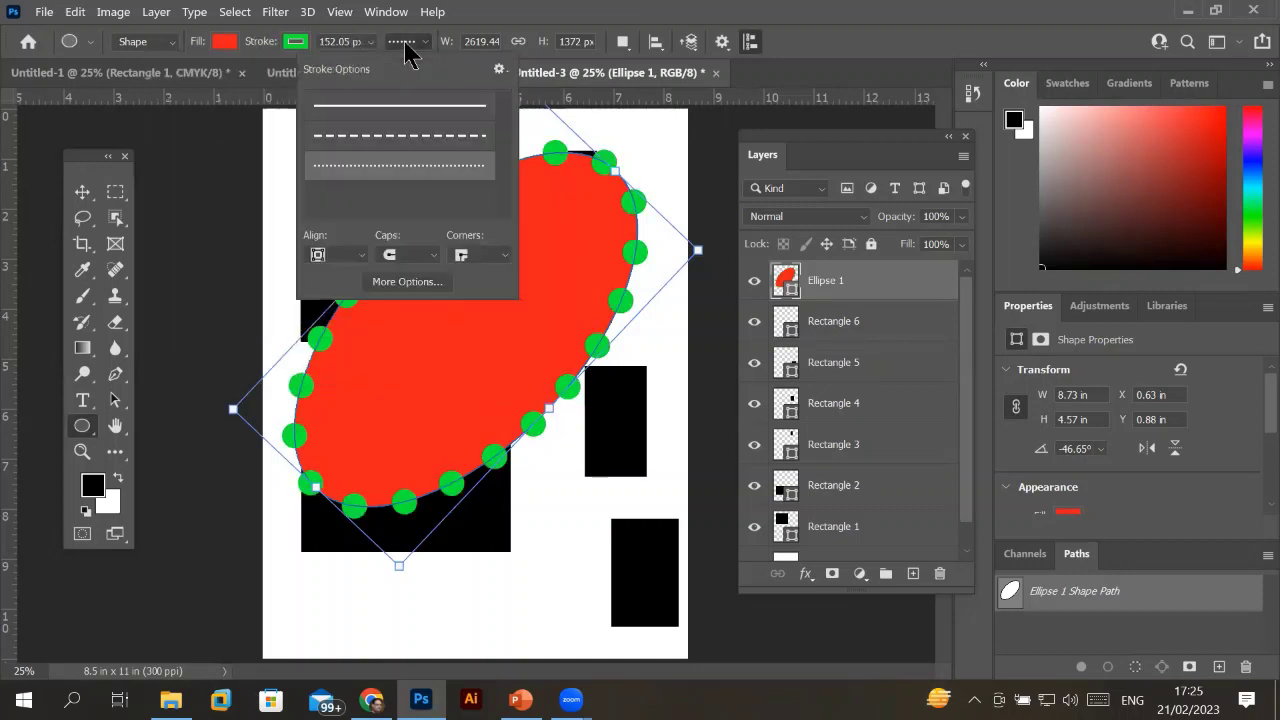
click(388, 104)
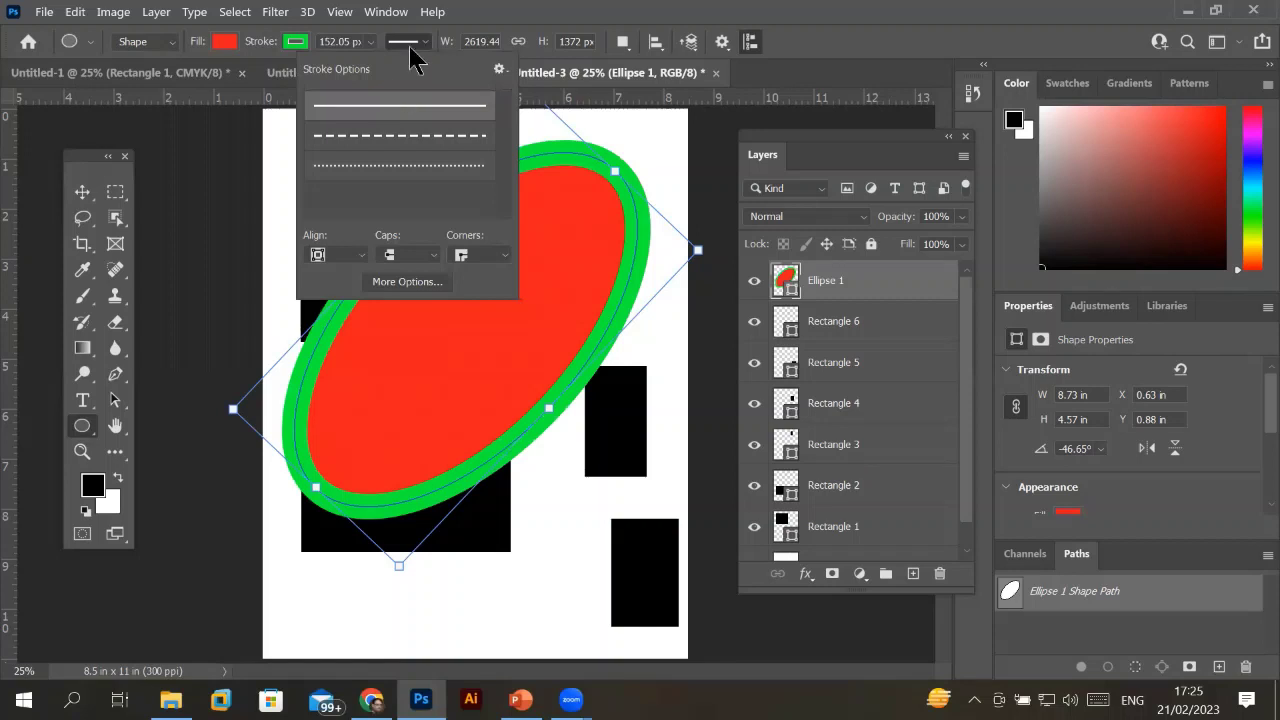
click(393, 167)
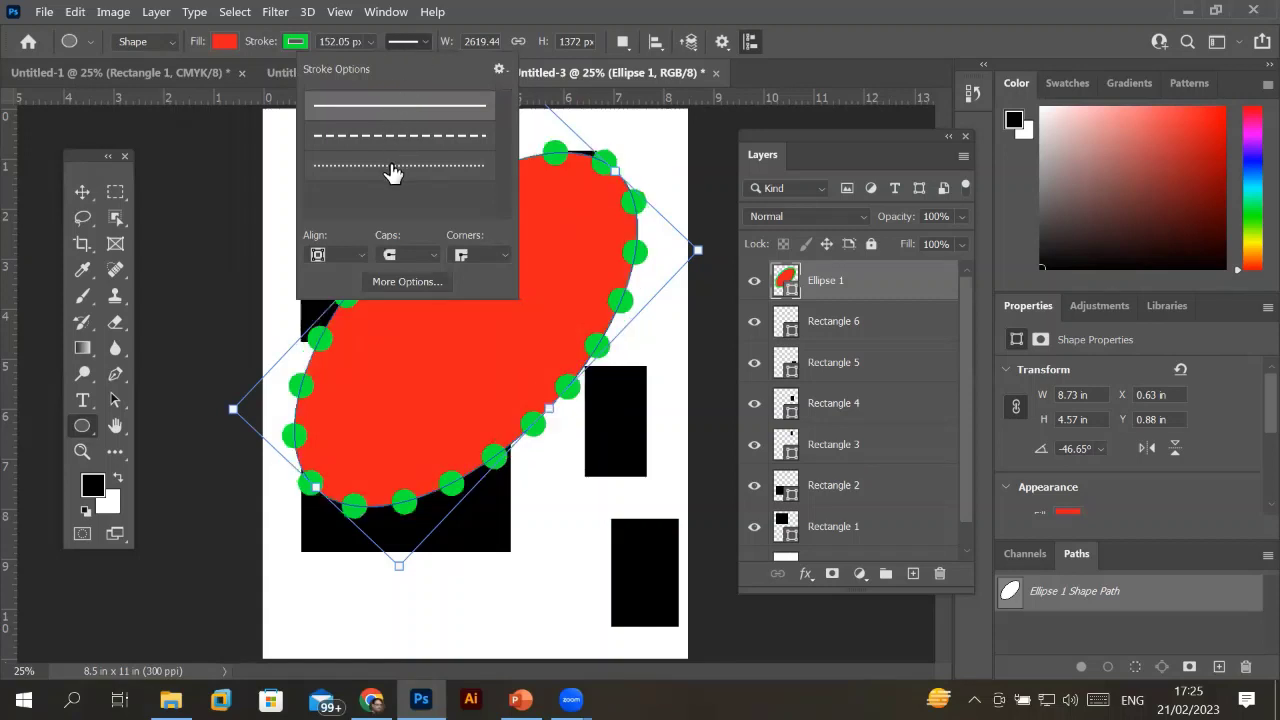
click(400, 143)
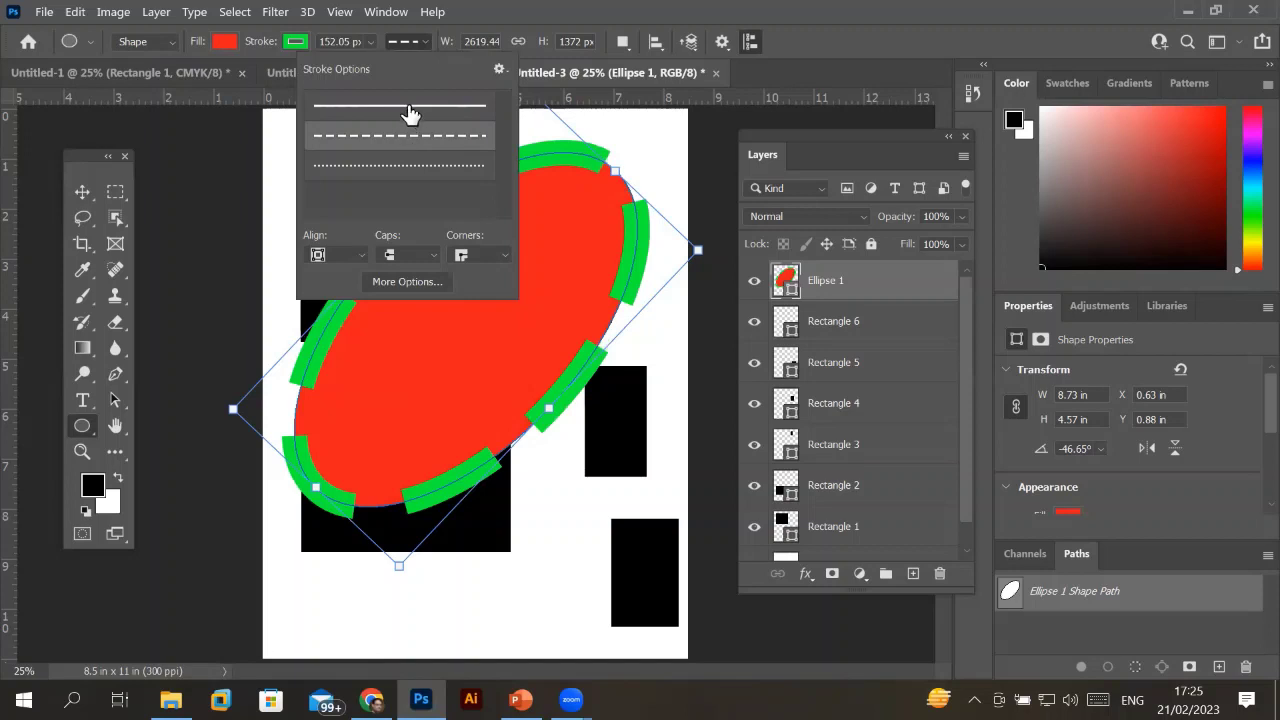
click(410, 113)
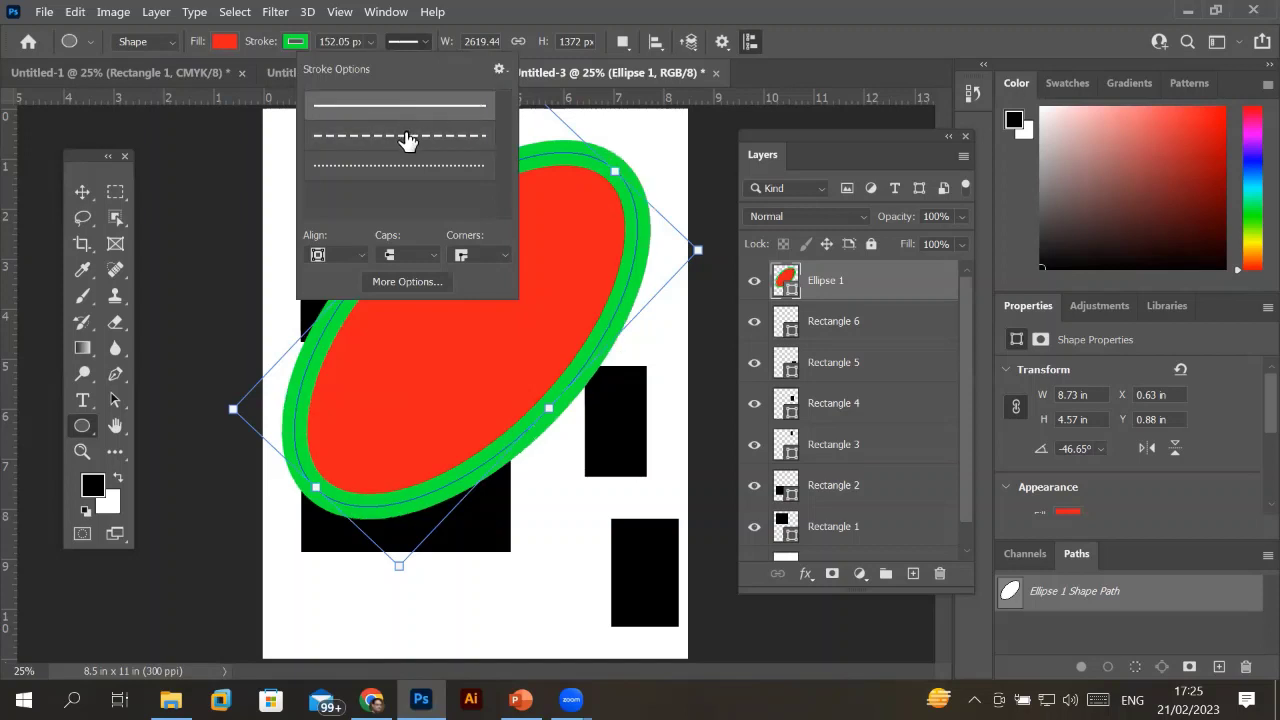
click(406, 138)
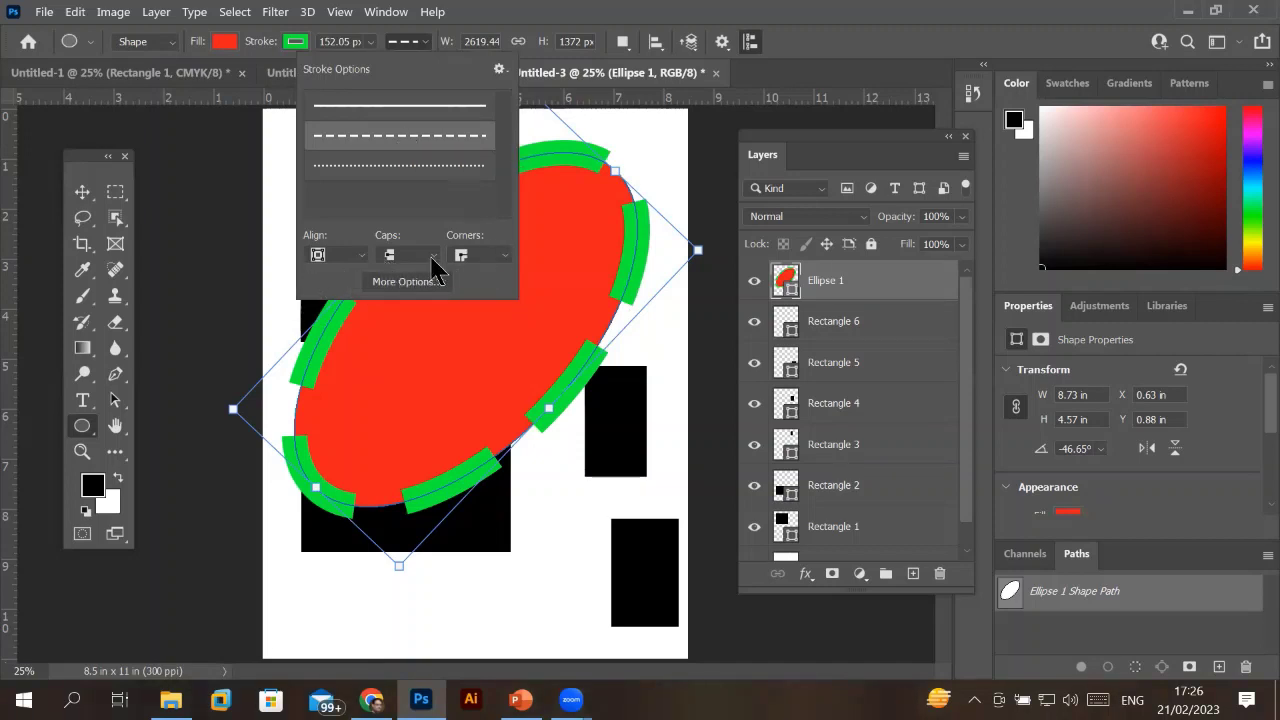
Try round and square dash caps, keep butt caps, and close Stroke Options.
click(432, 260)
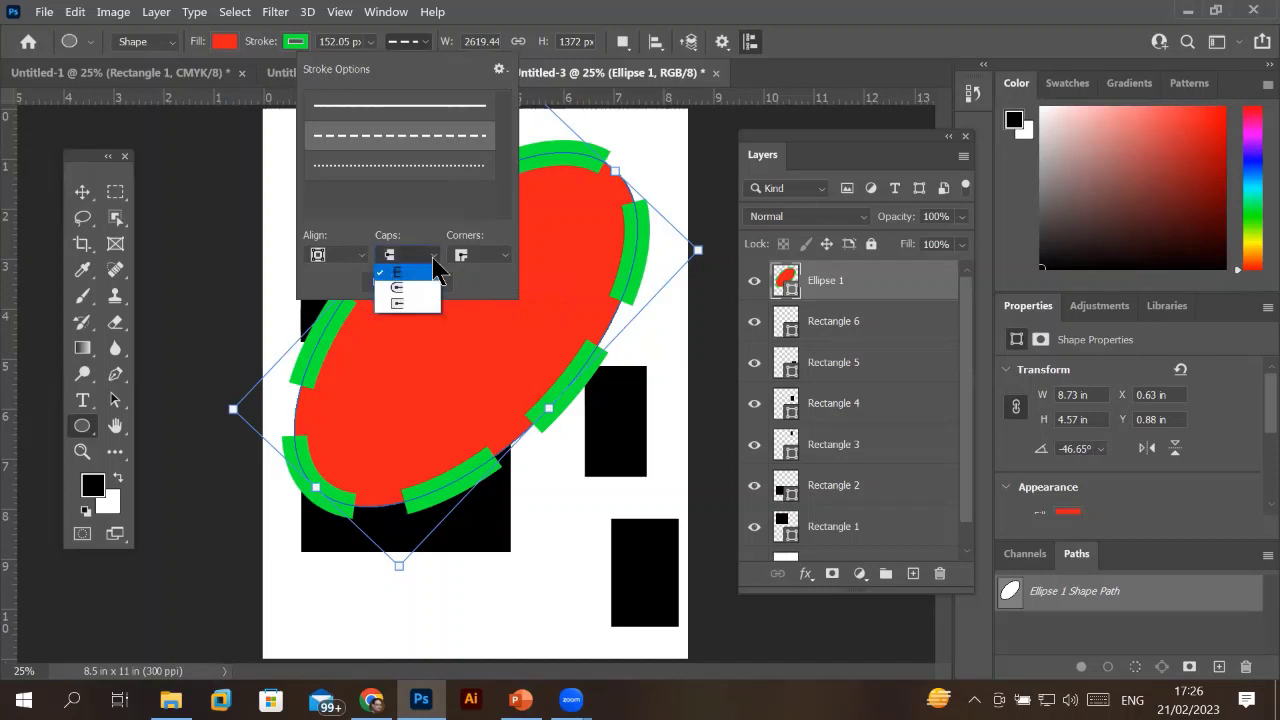
click(422, 288)
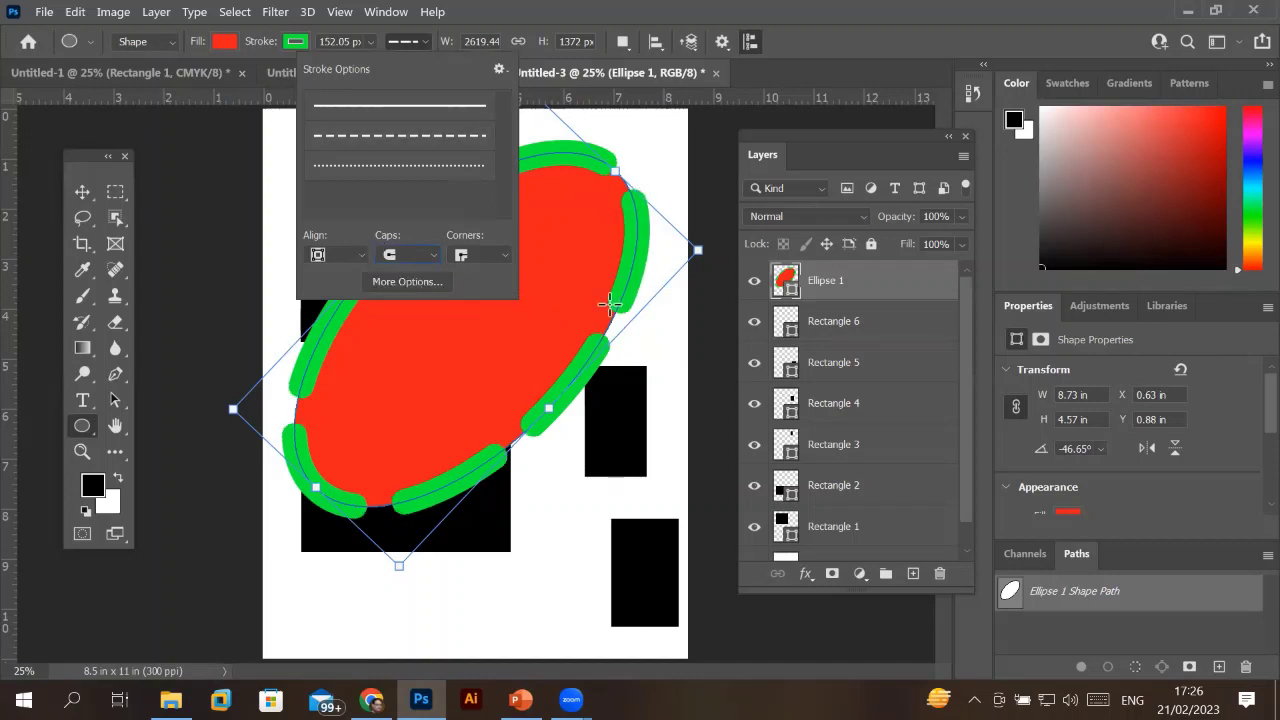
click(433, 256)
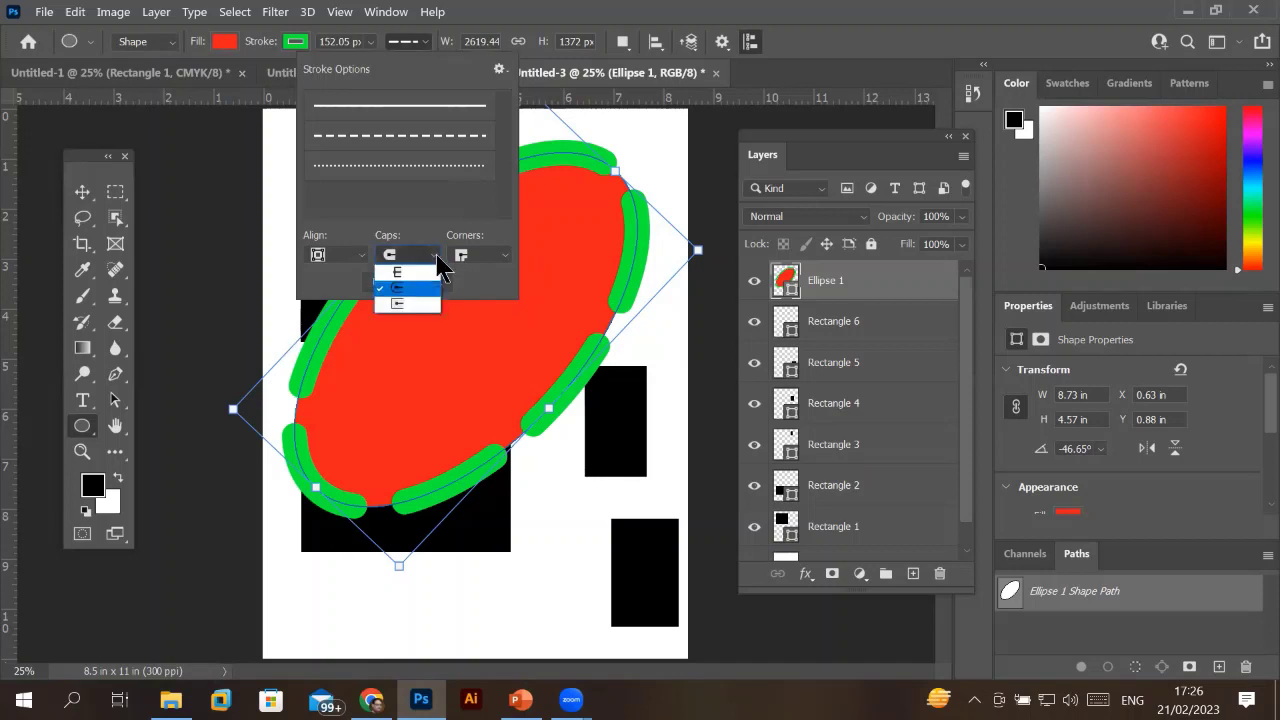
click(420, 304)
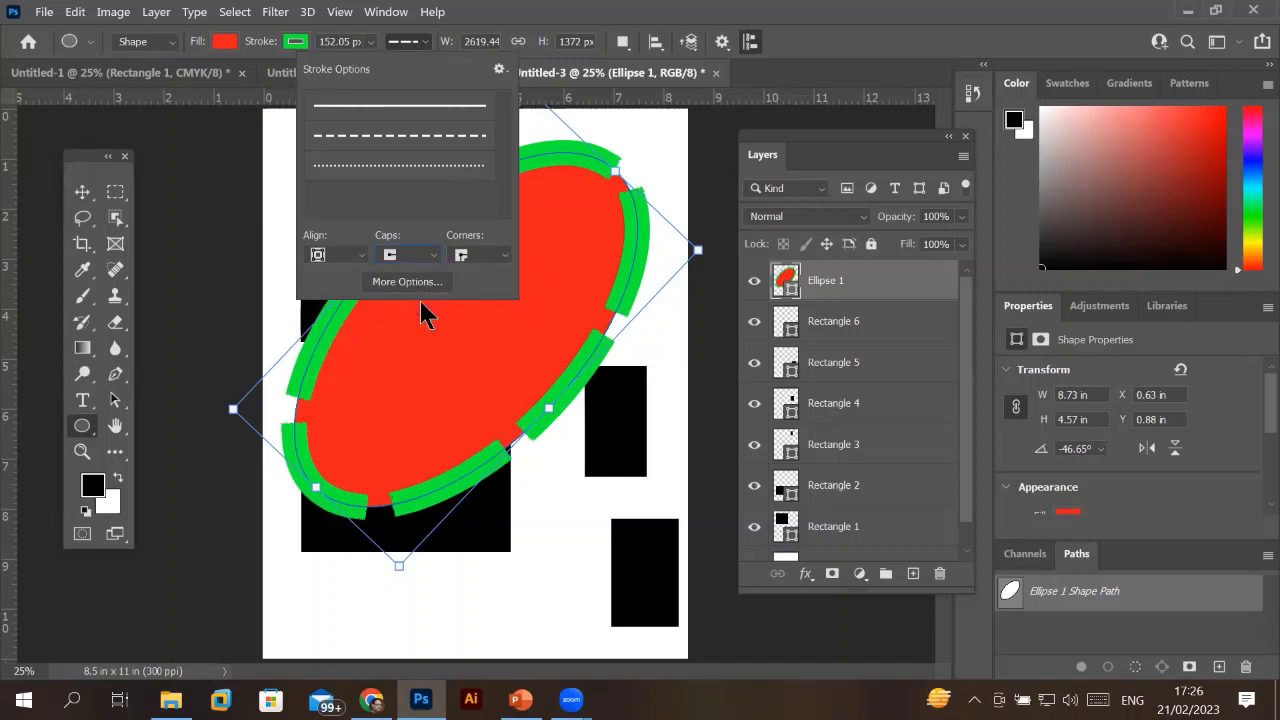
click(420, 258)
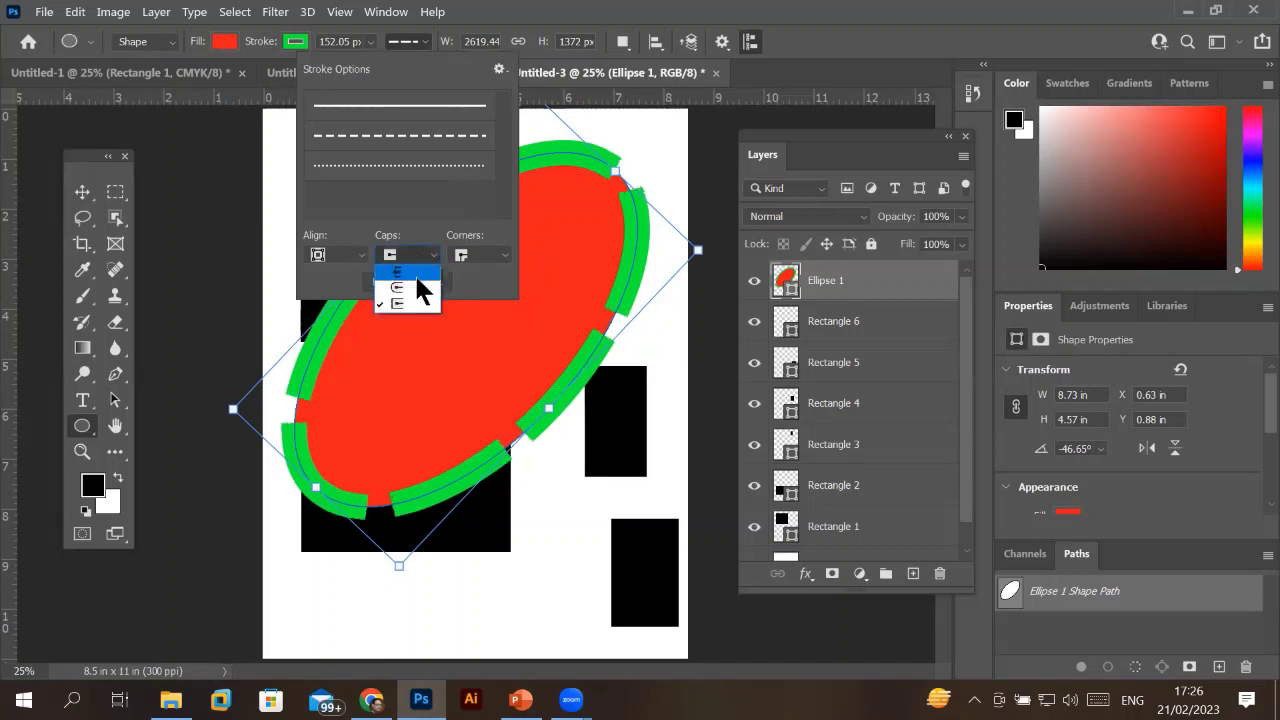
click(414, 273)
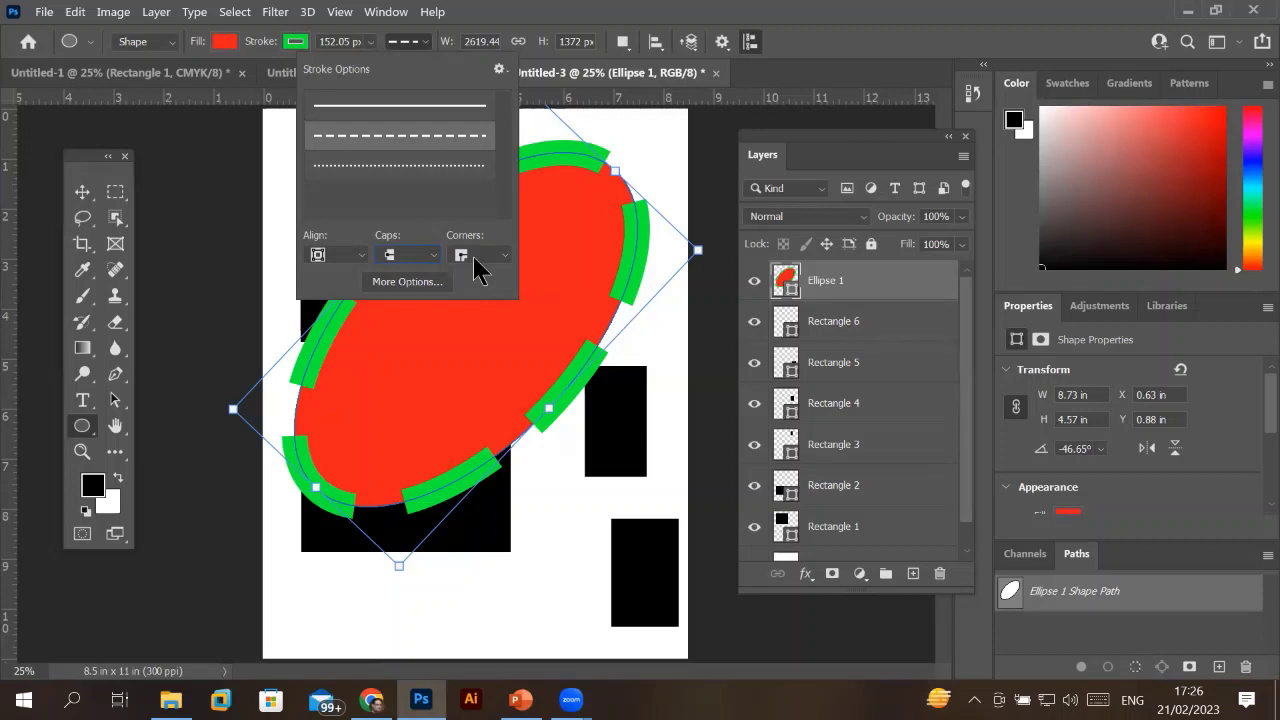
click(410, 46)
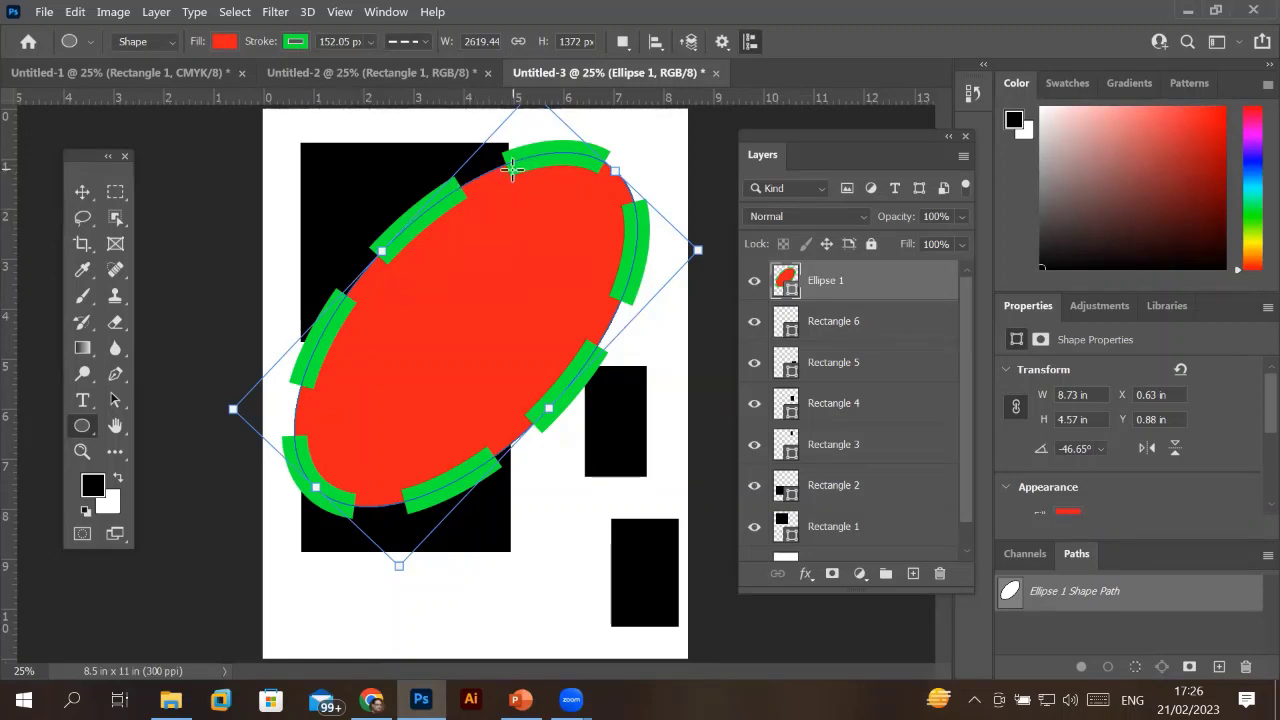
Try Inside and then Outside alignment for the dashed green stroke.
click(424, 42)
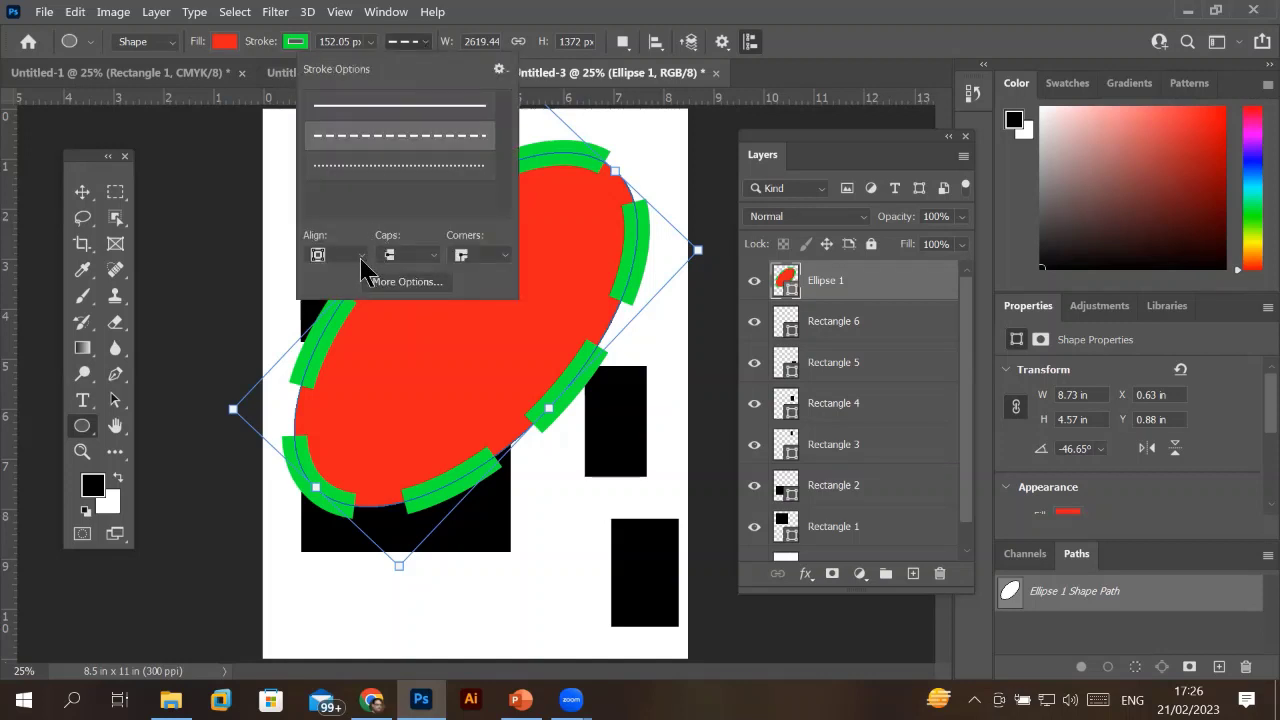
click(361, 257)
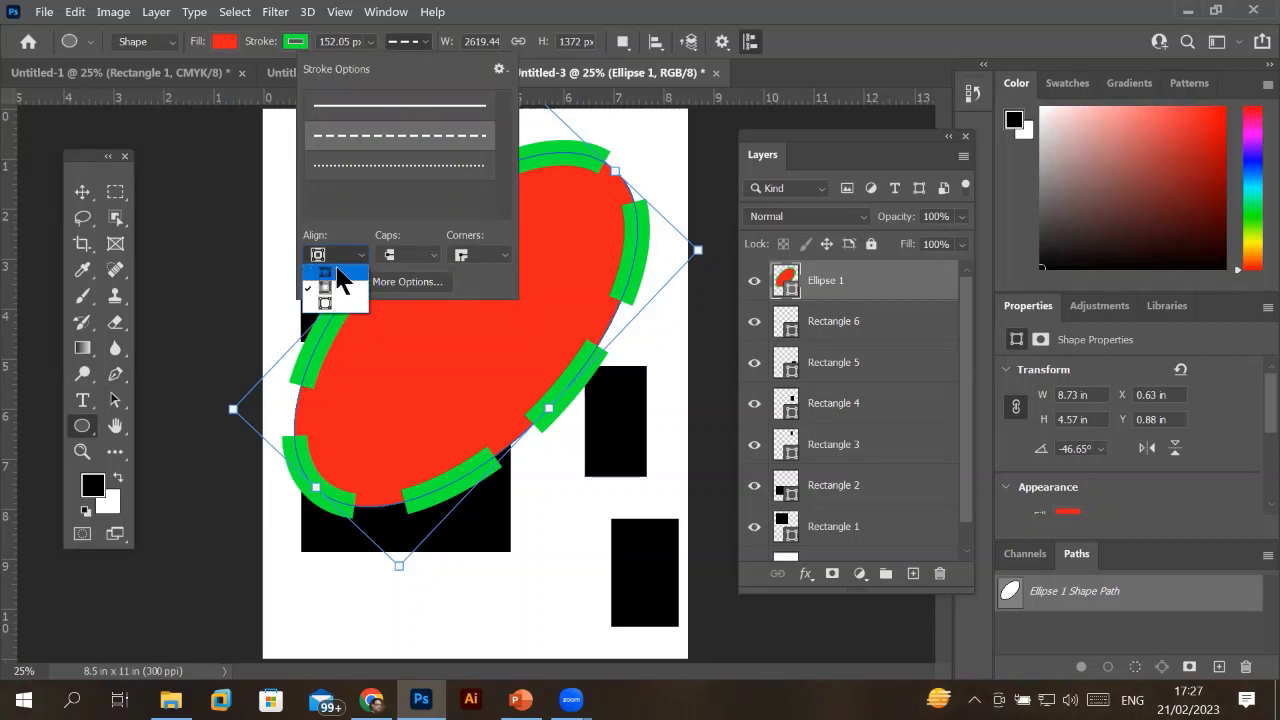
click(337, 270)
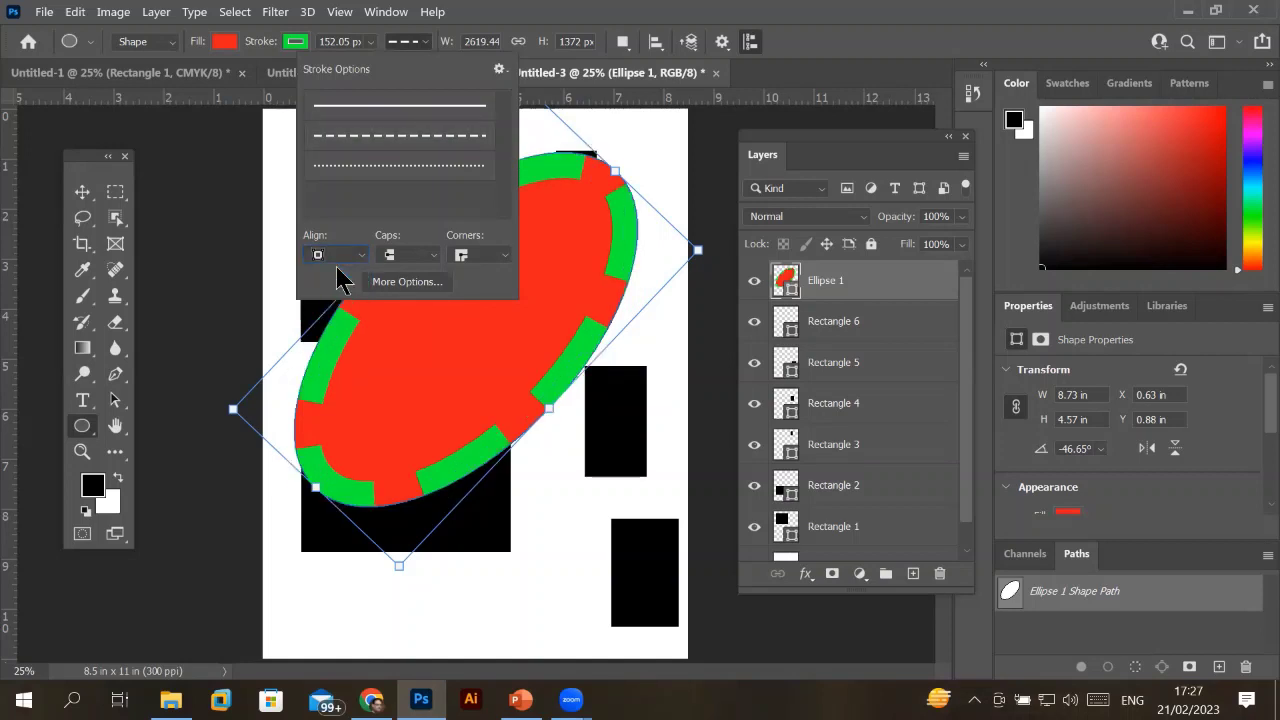
click(356, 258)
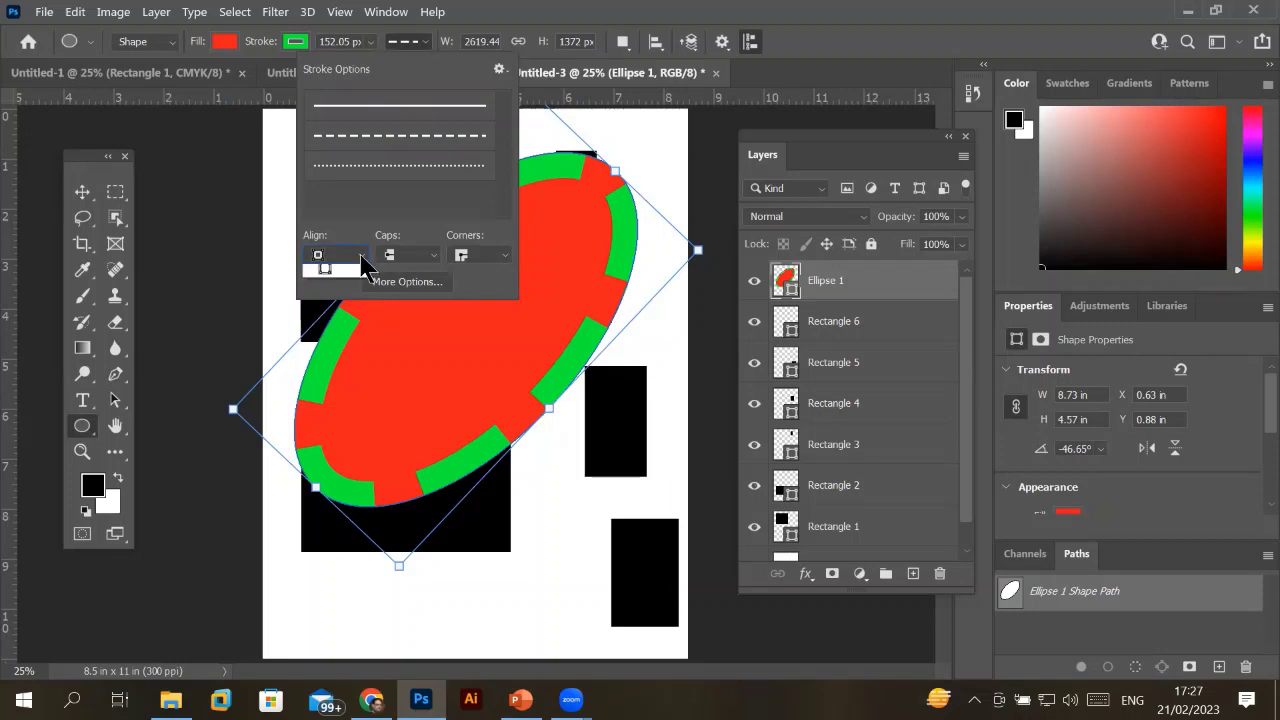
click(349, 297)
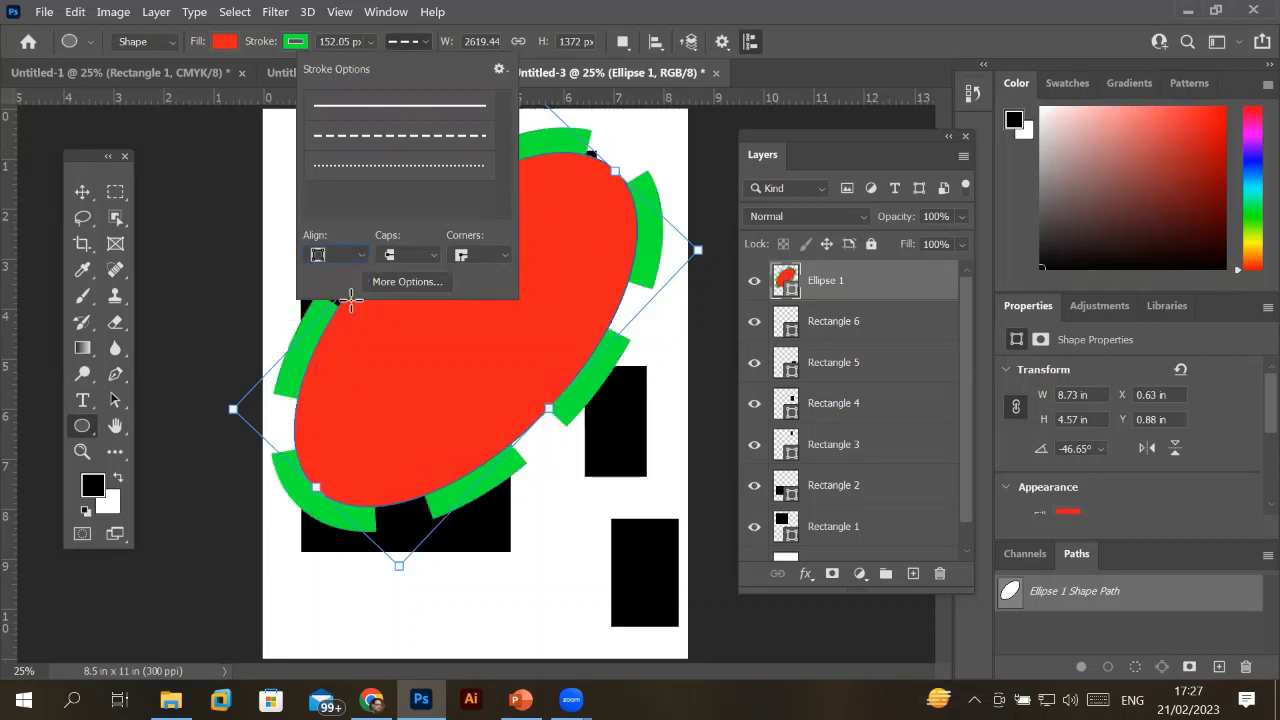
Make the green stroke solid and align it Outside the ellipse path.
click(477, 119)
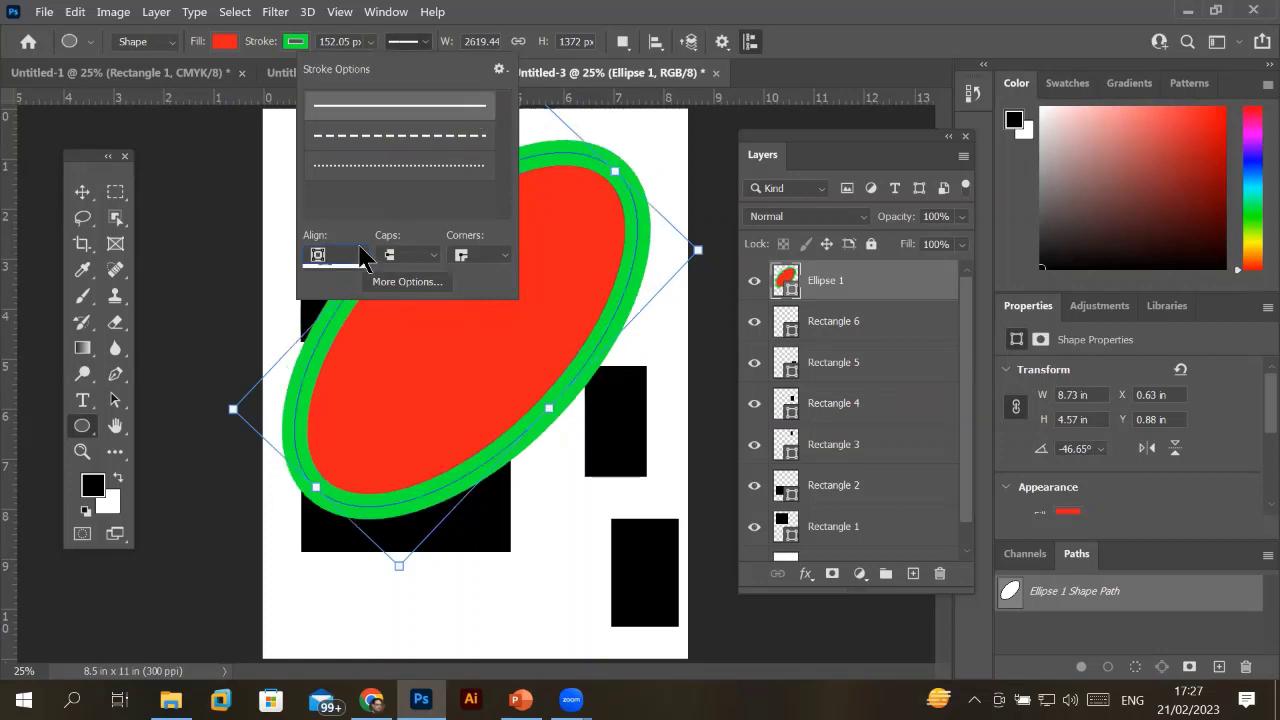
click(355, 256)
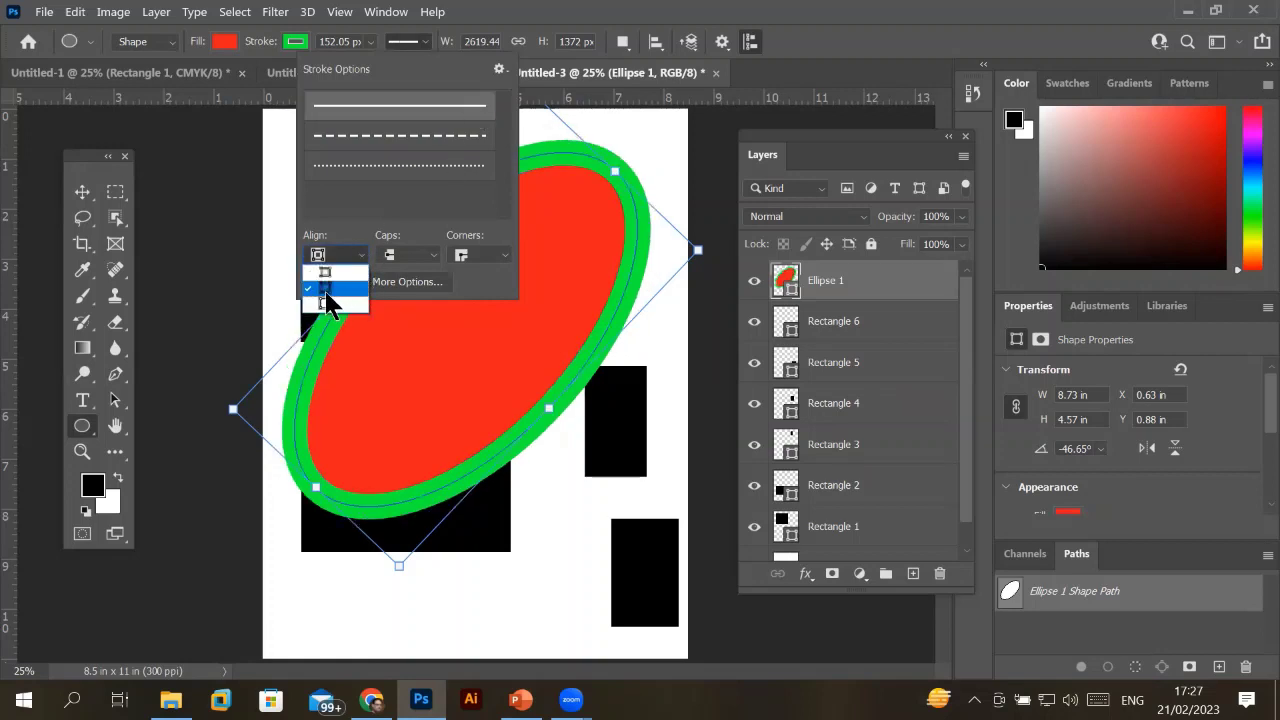
click(327, 273)
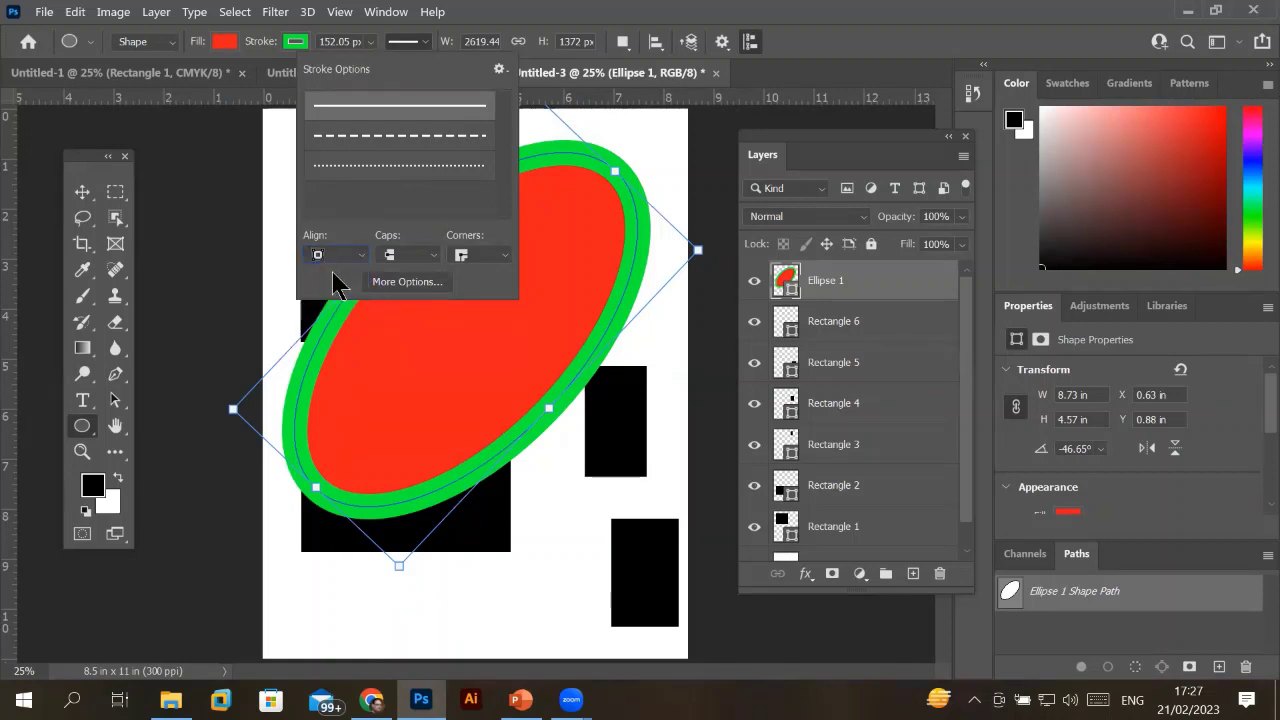
click(345, 256)
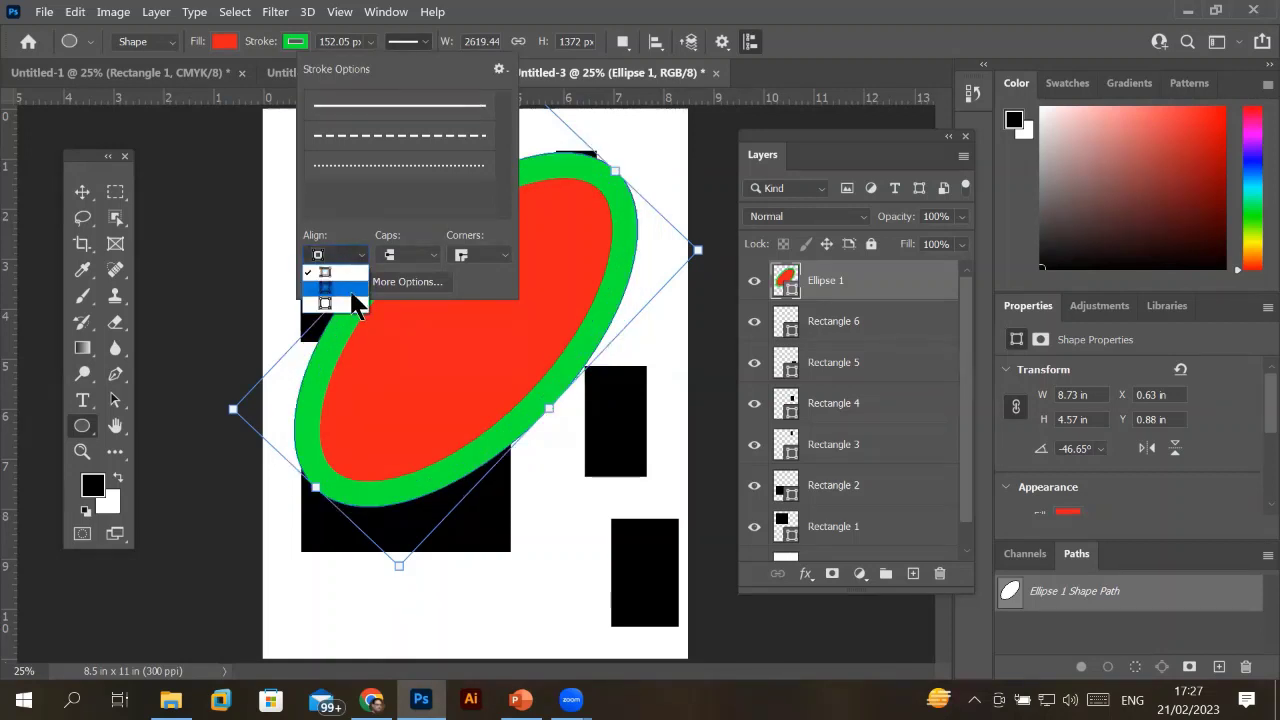
click(352, 300)
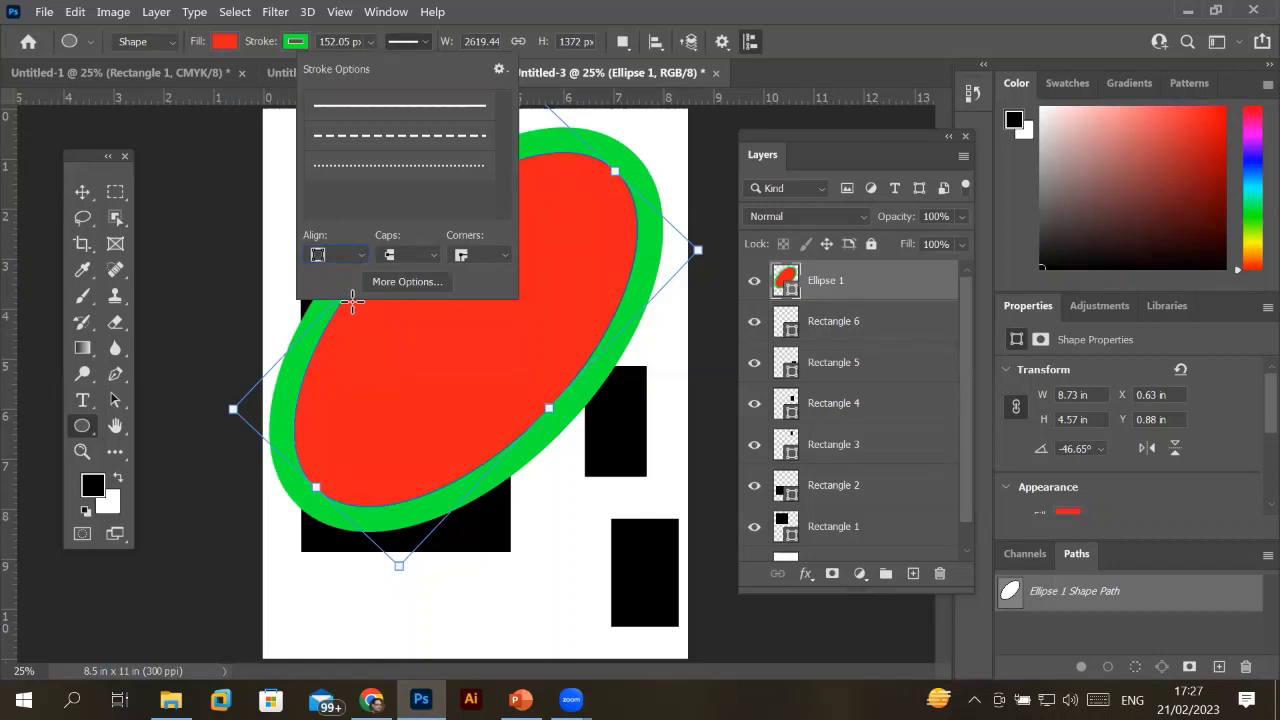
Close Stroke Options and switch to the Move tool.
click(294, 43)
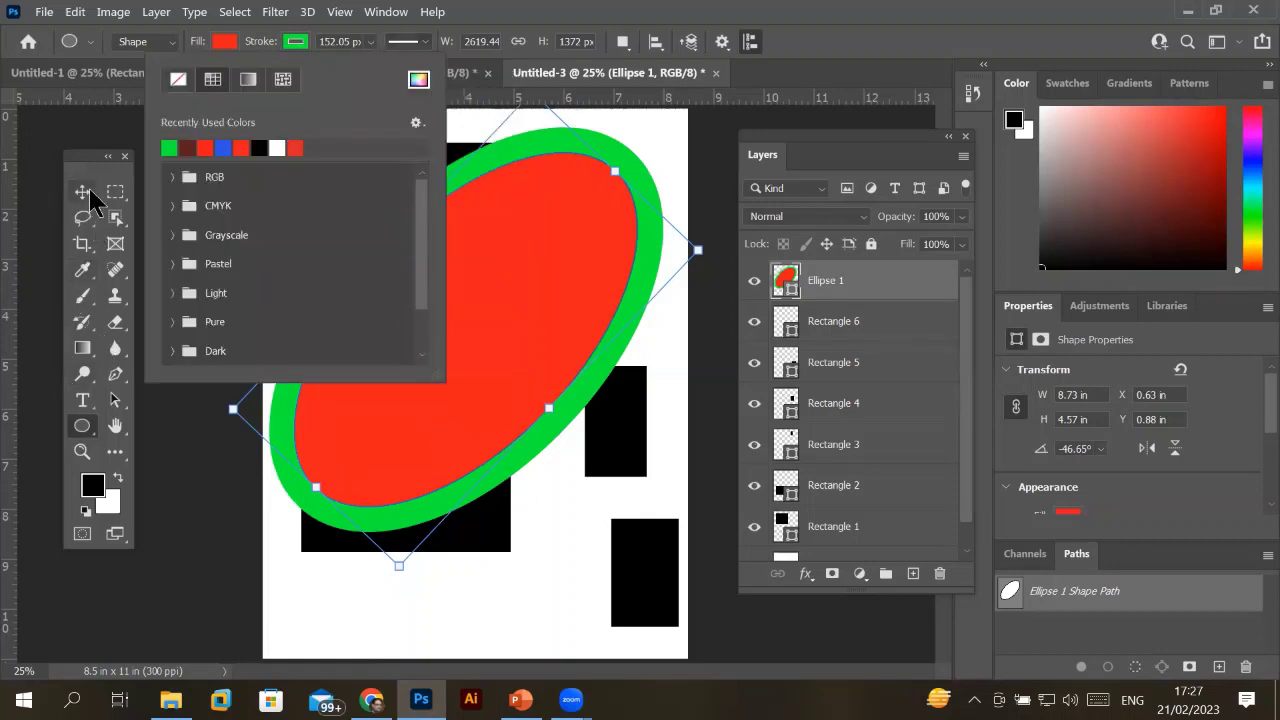
click(84, 193)
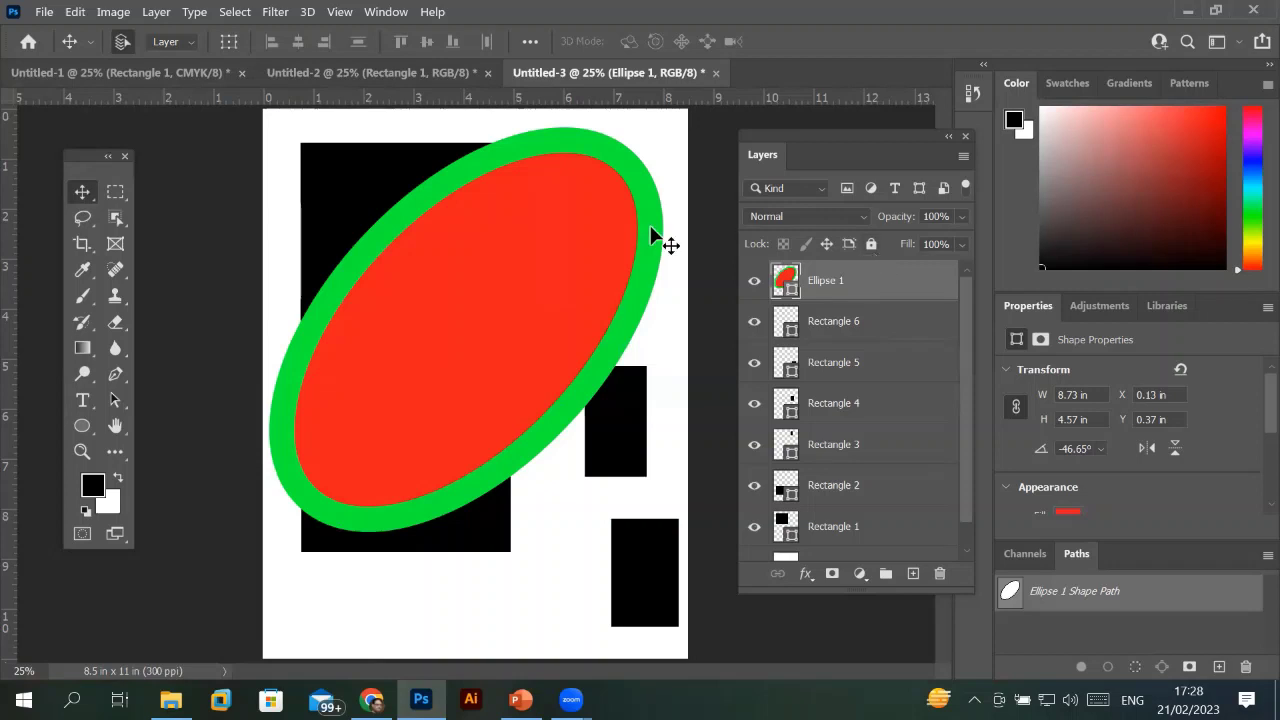
click(350, 170)
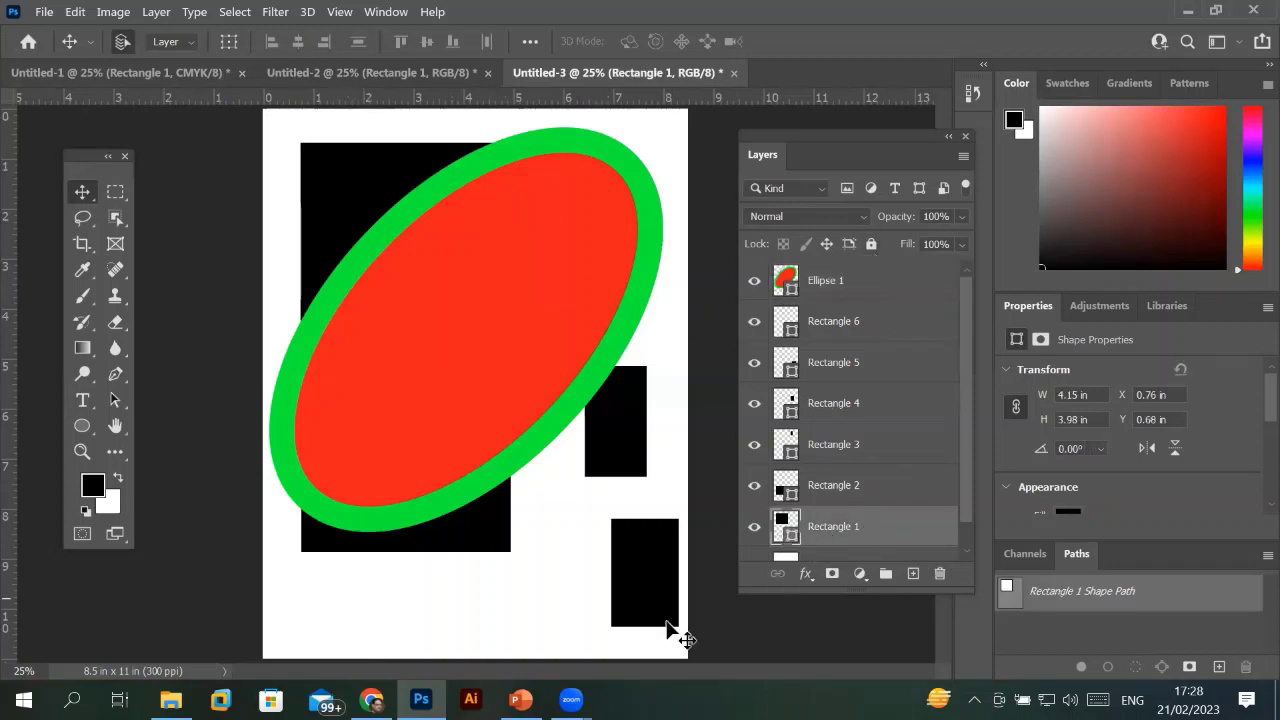
click(613, 441)
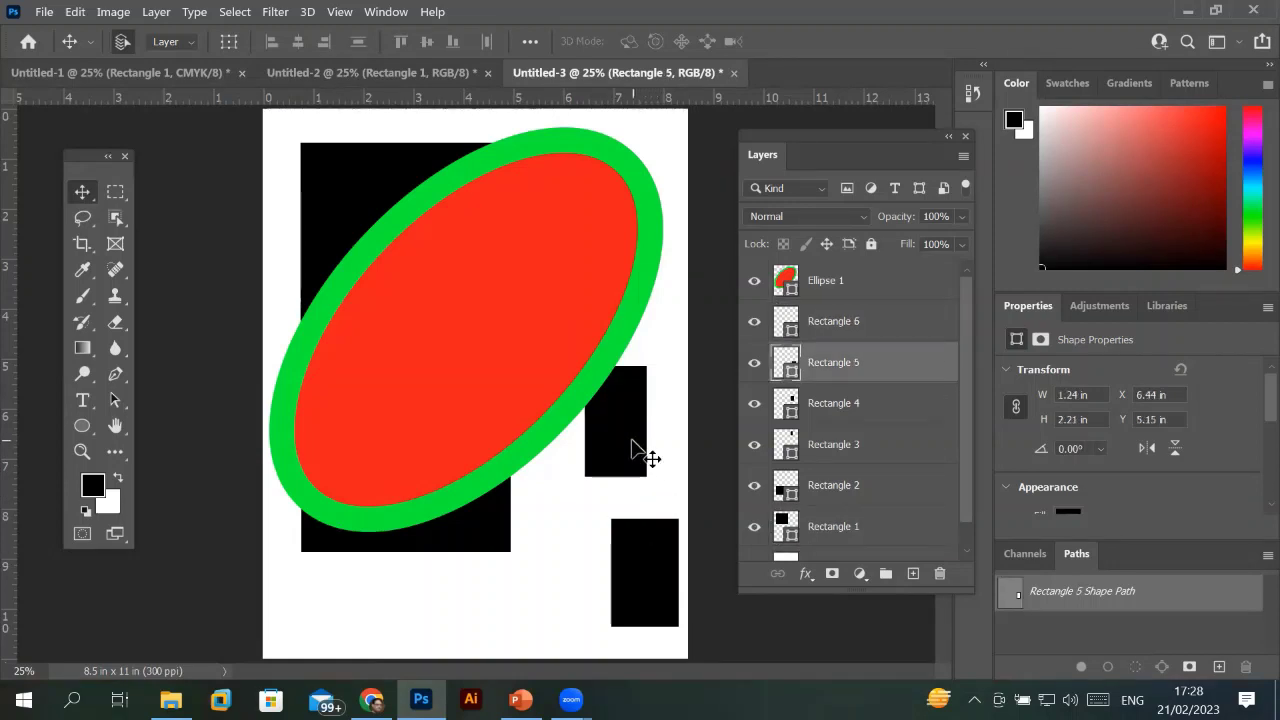
click(563, 237)
click(346, 171)
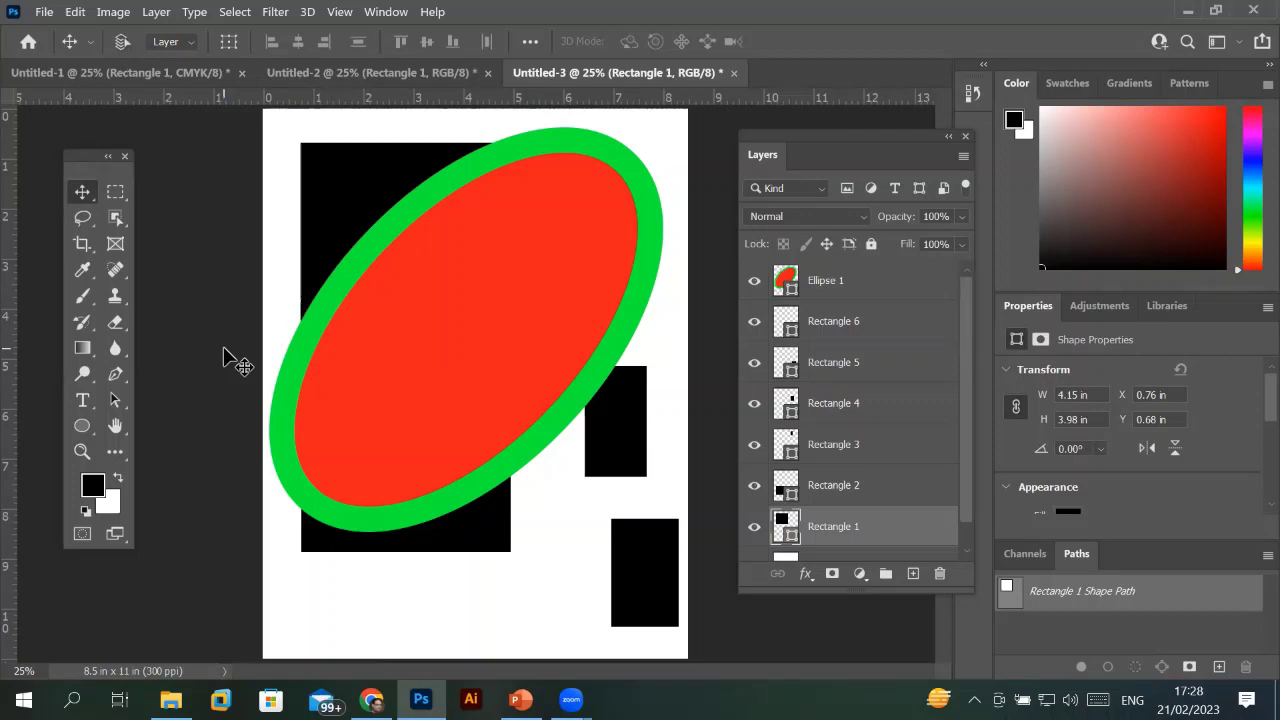
click(828, 320)
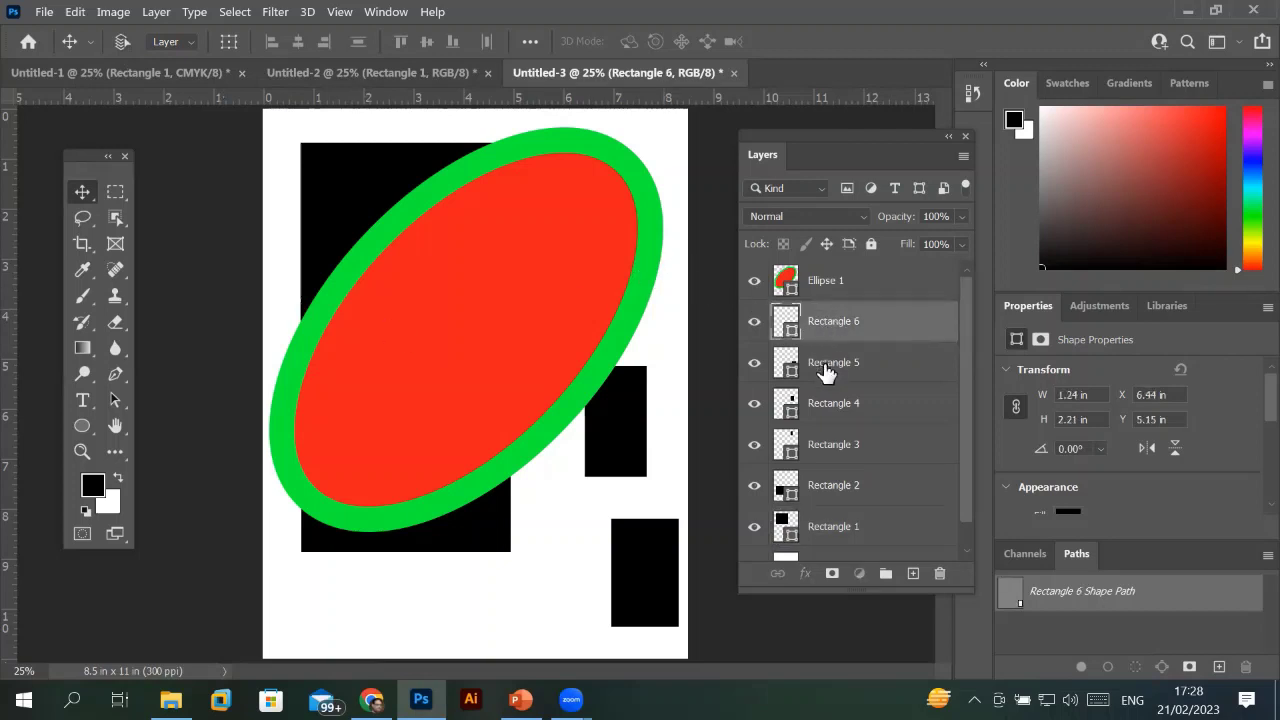
click(830, 368)
click(838, 413)
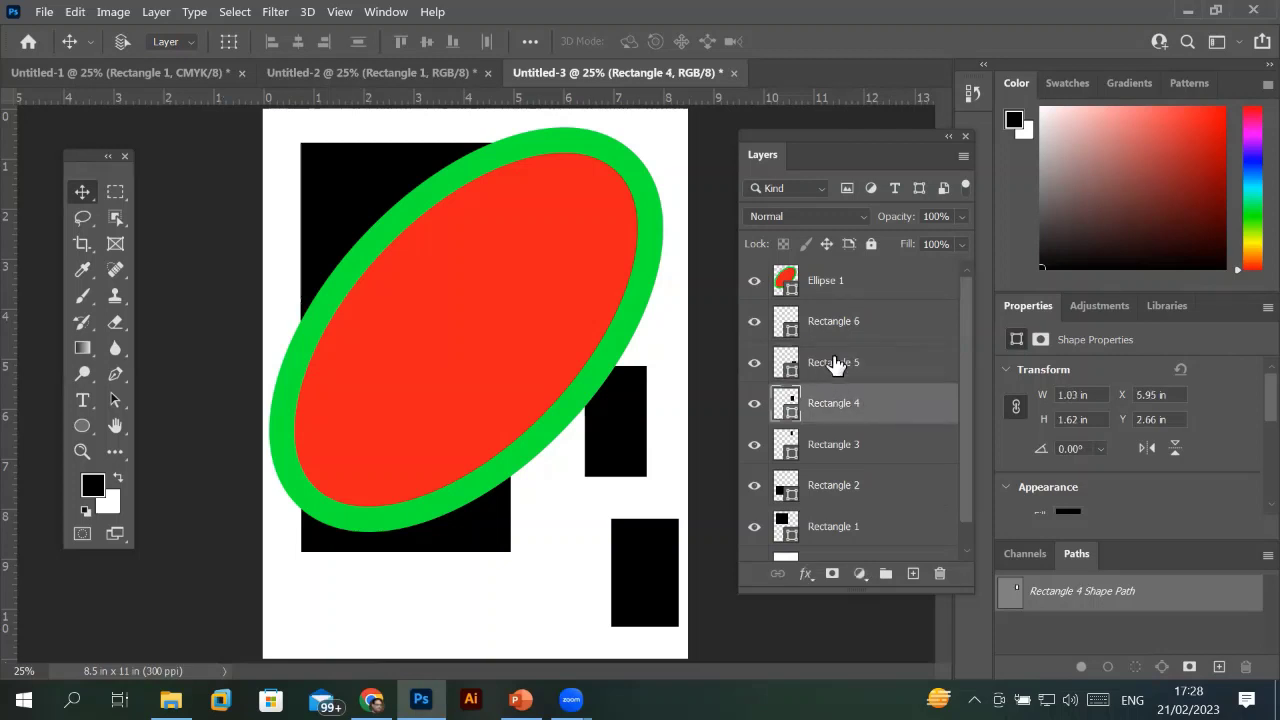
click(835, 364)
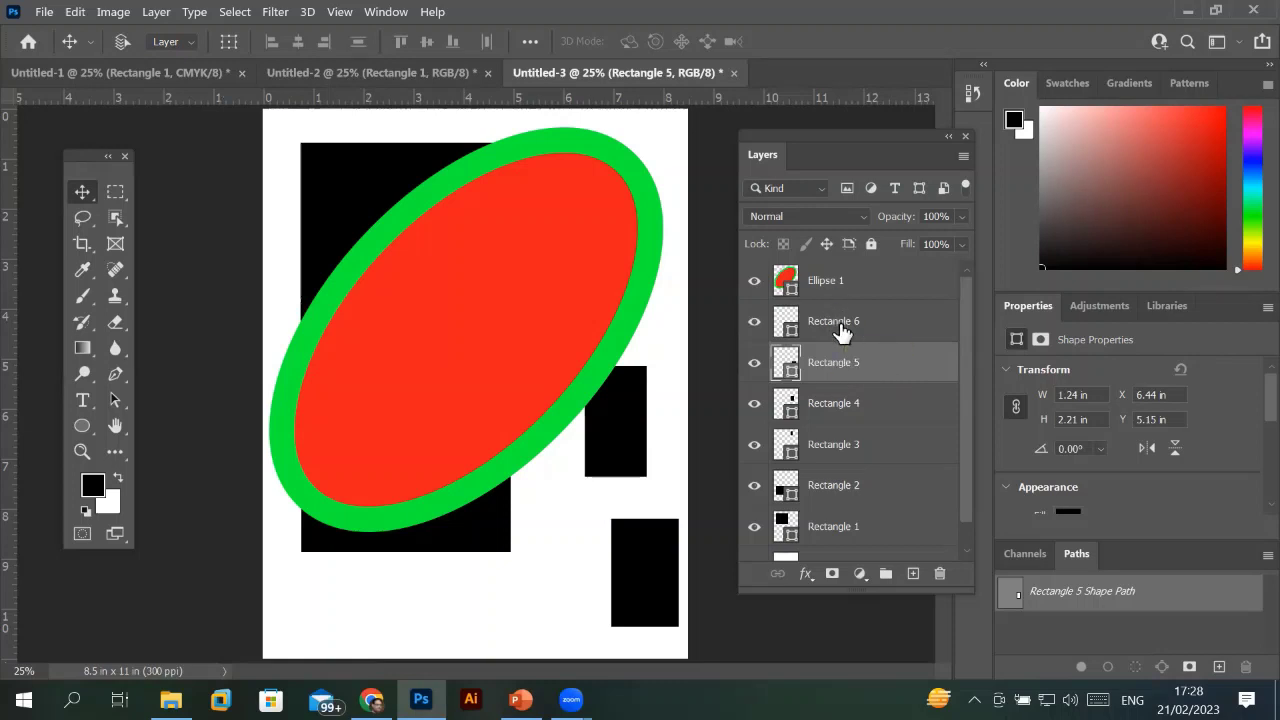
click(840, 331)
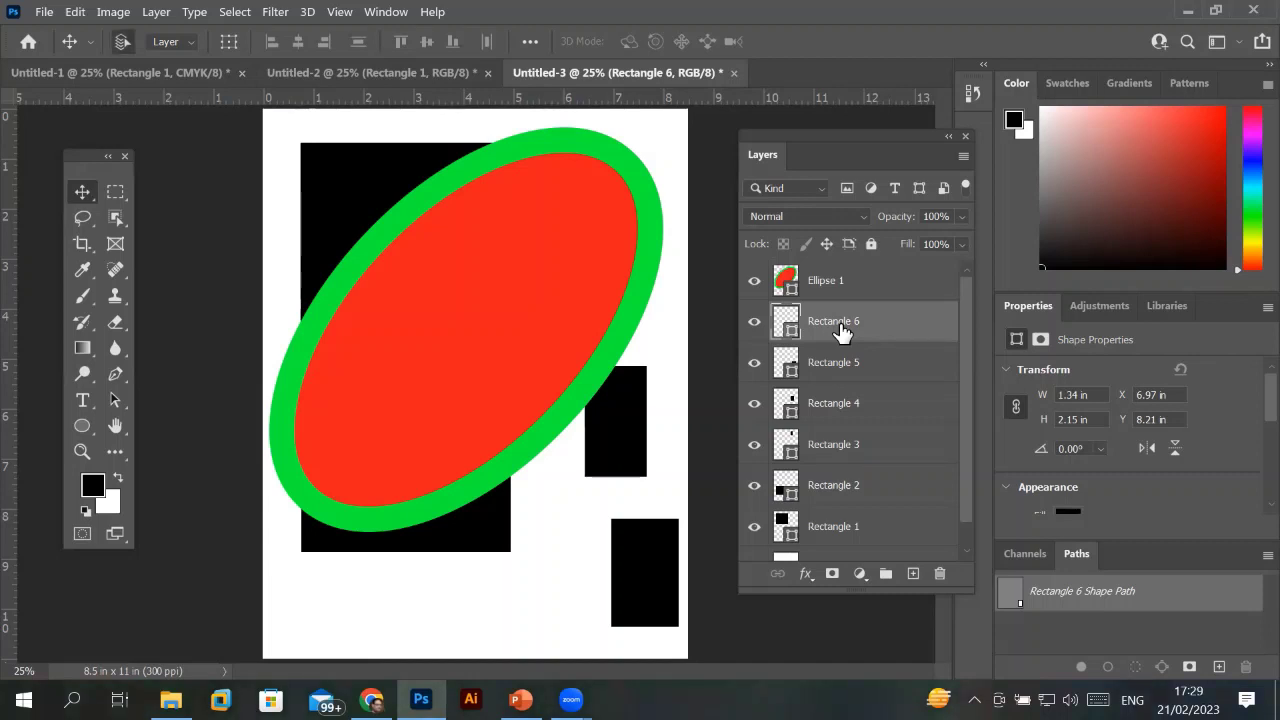
key(ctrl+t)
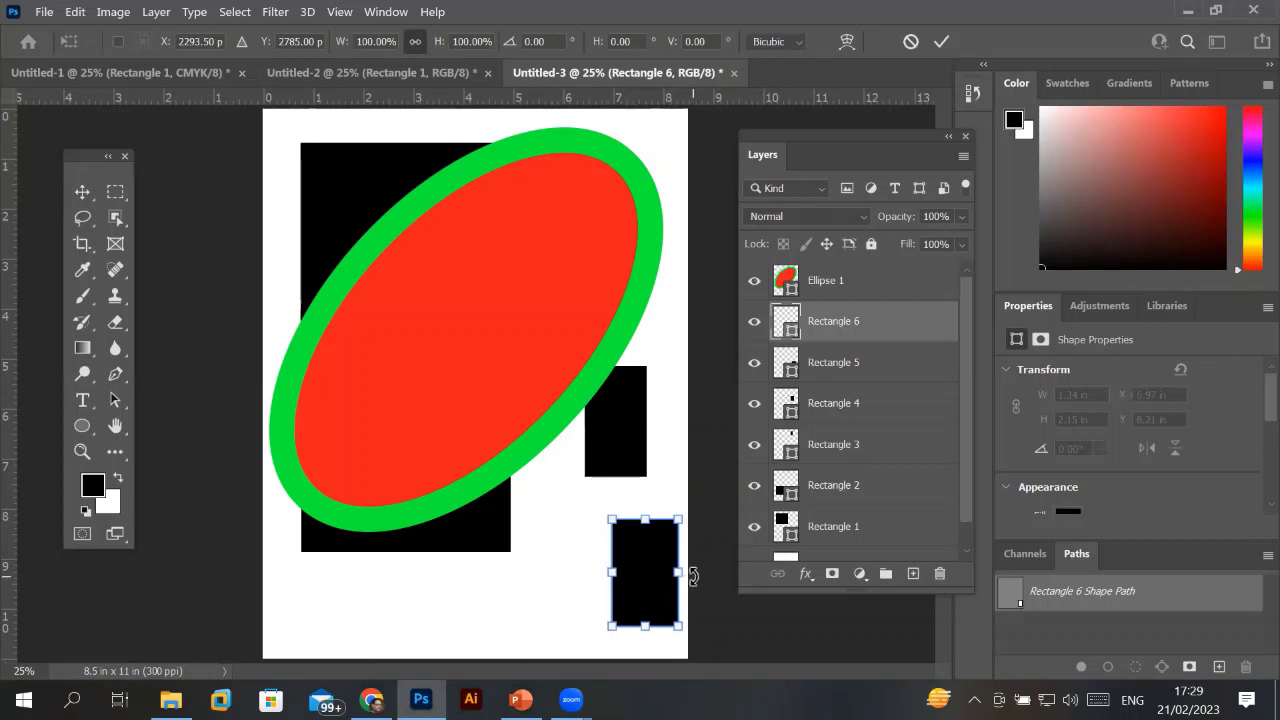
click(828, 420)
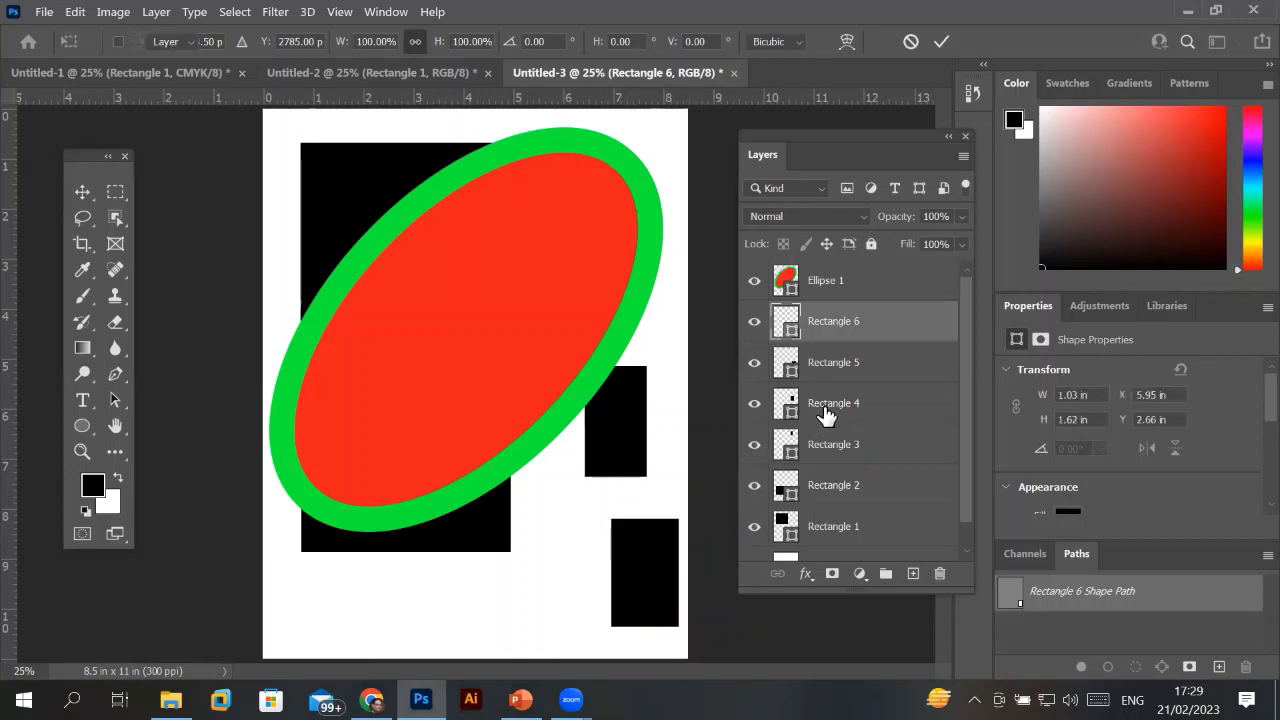
click(840, 284)
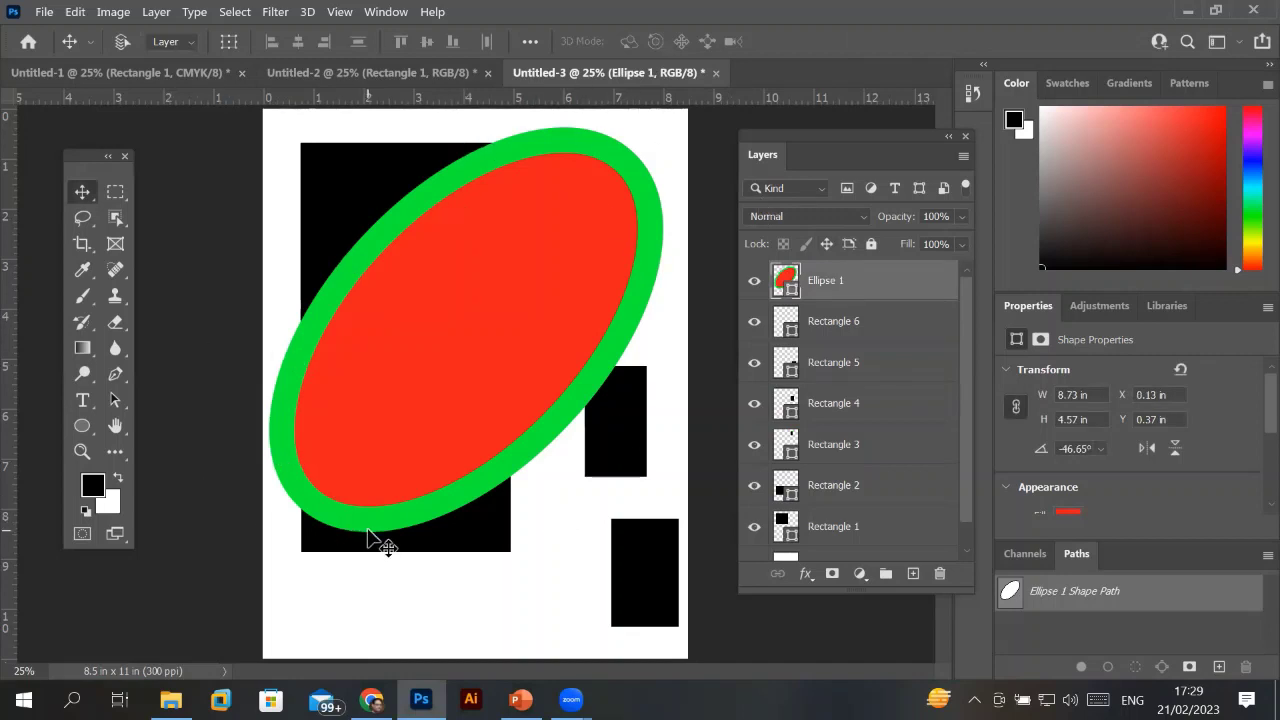
Free-transform the ellipse to about 72%, rotated 20.54°, at X 0.75, Y 2.26 in.
click(75, 13)
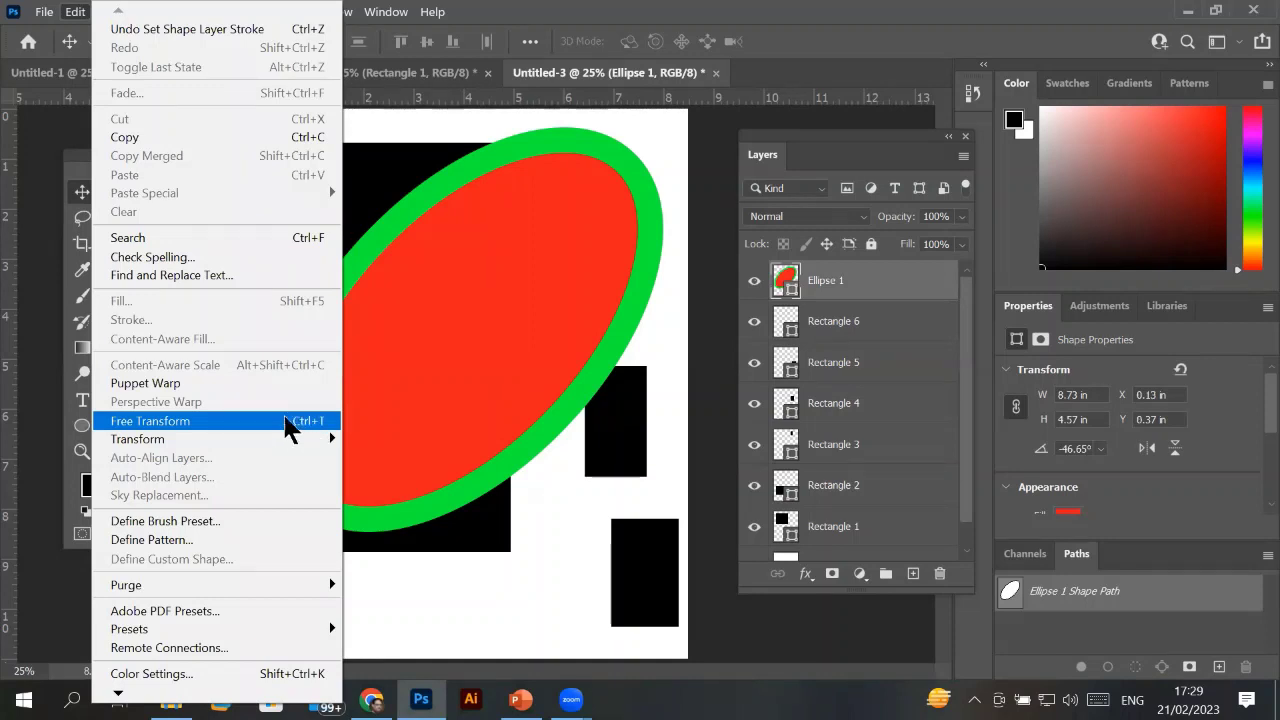
click(254, 425)
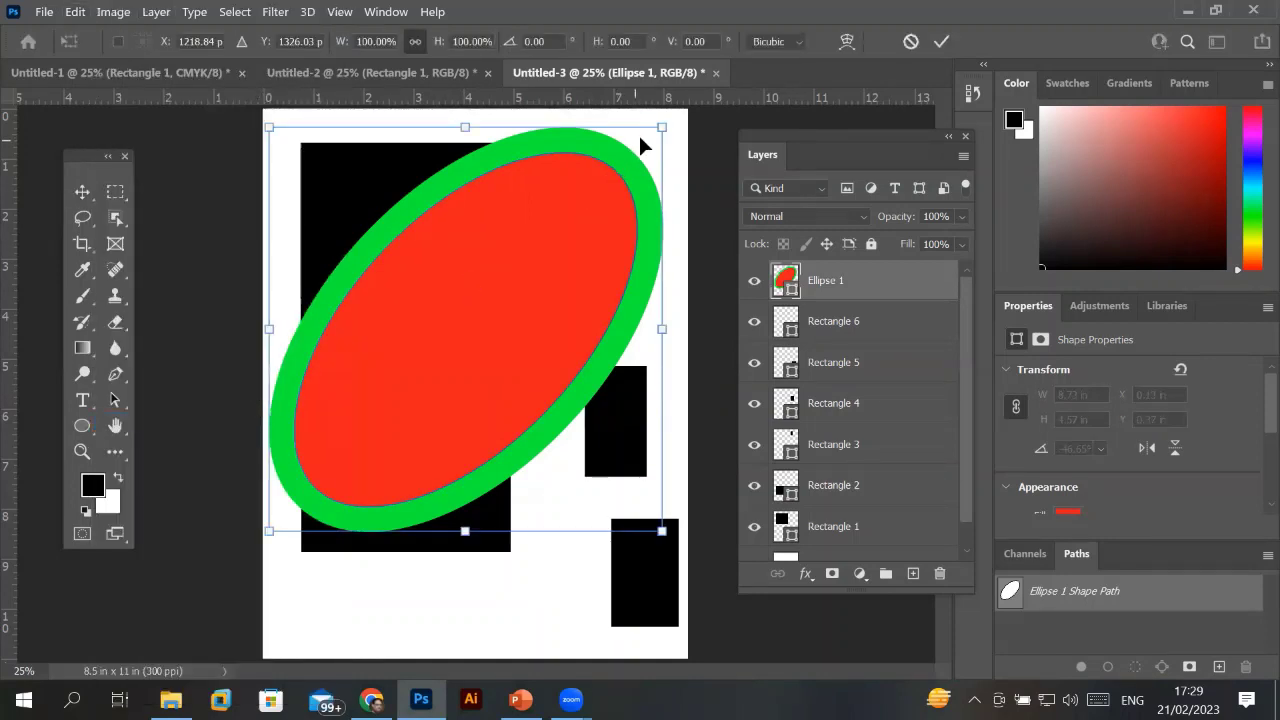
drag(662, 127, 476, 318)
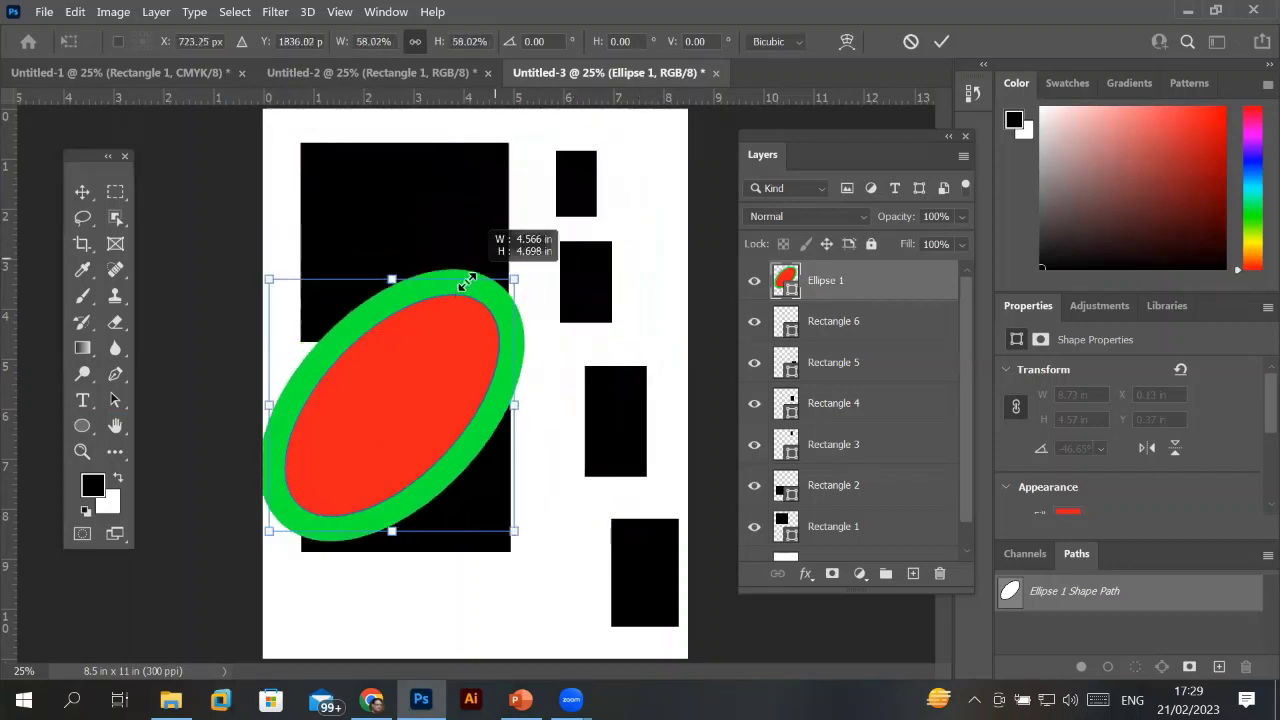
drag(373, 318, 420, 246)
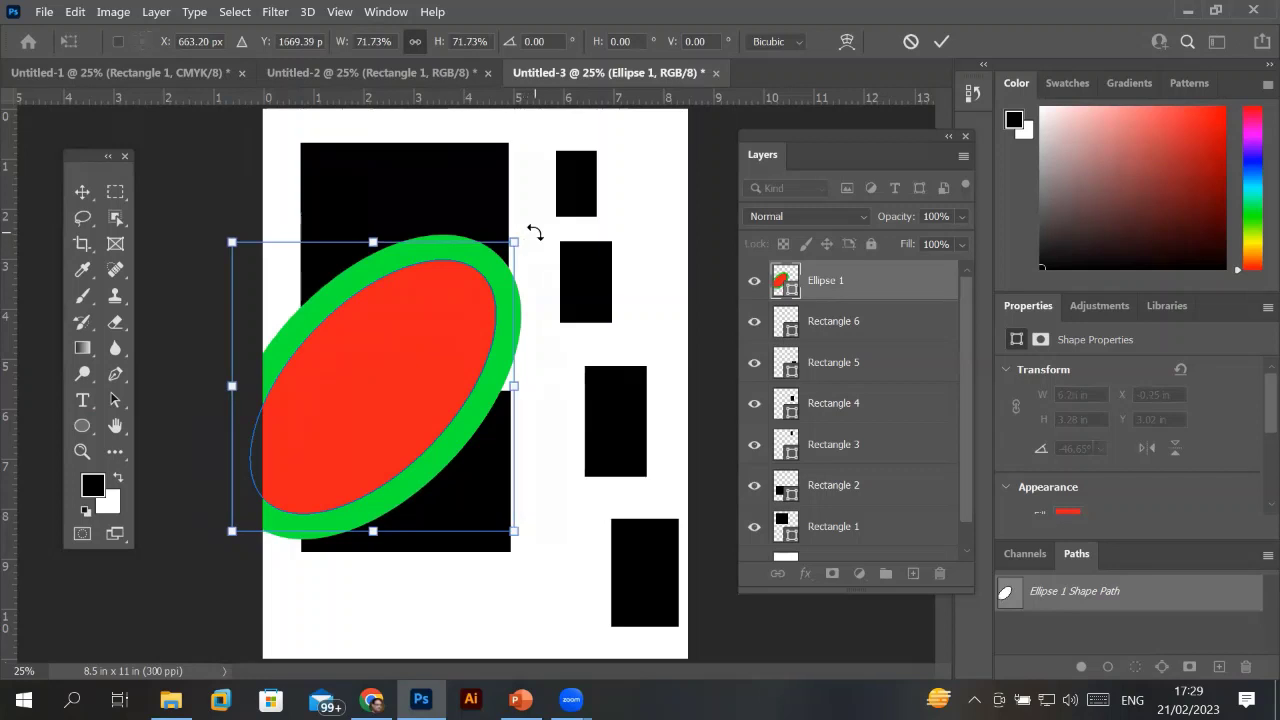
drag(531, 229, 580, 390)
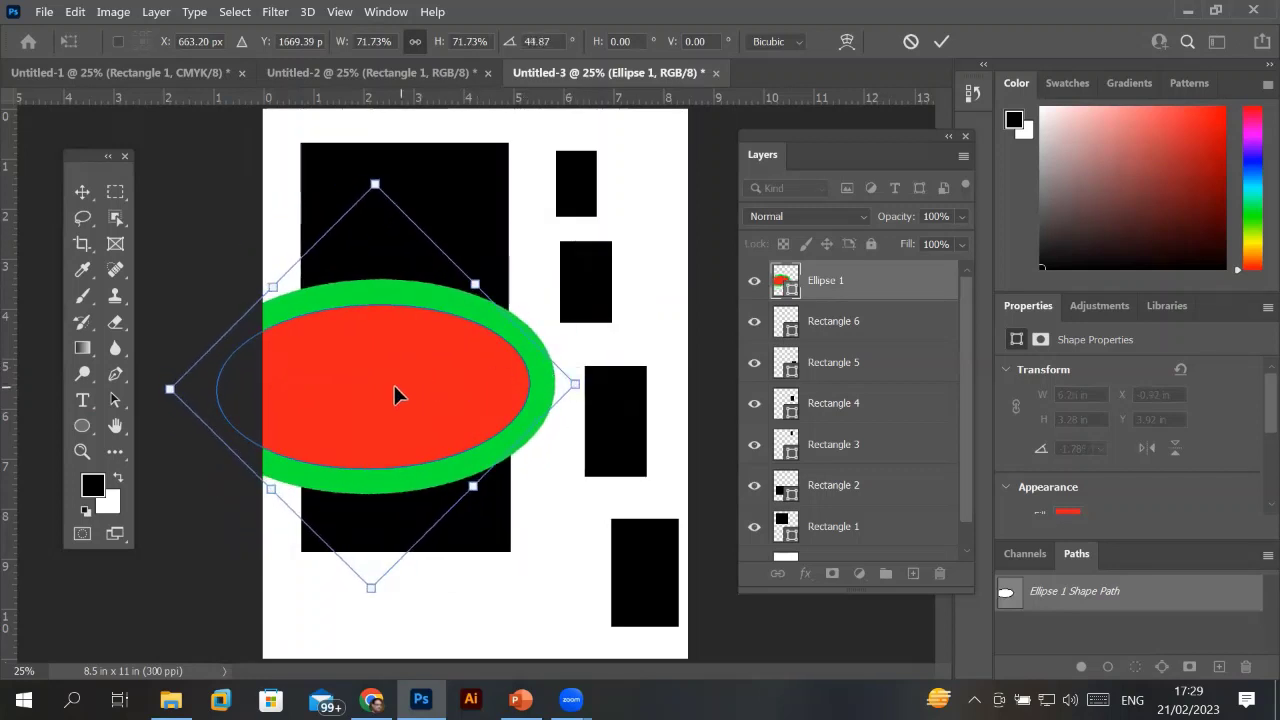
drag(393, 387, 496, 347)
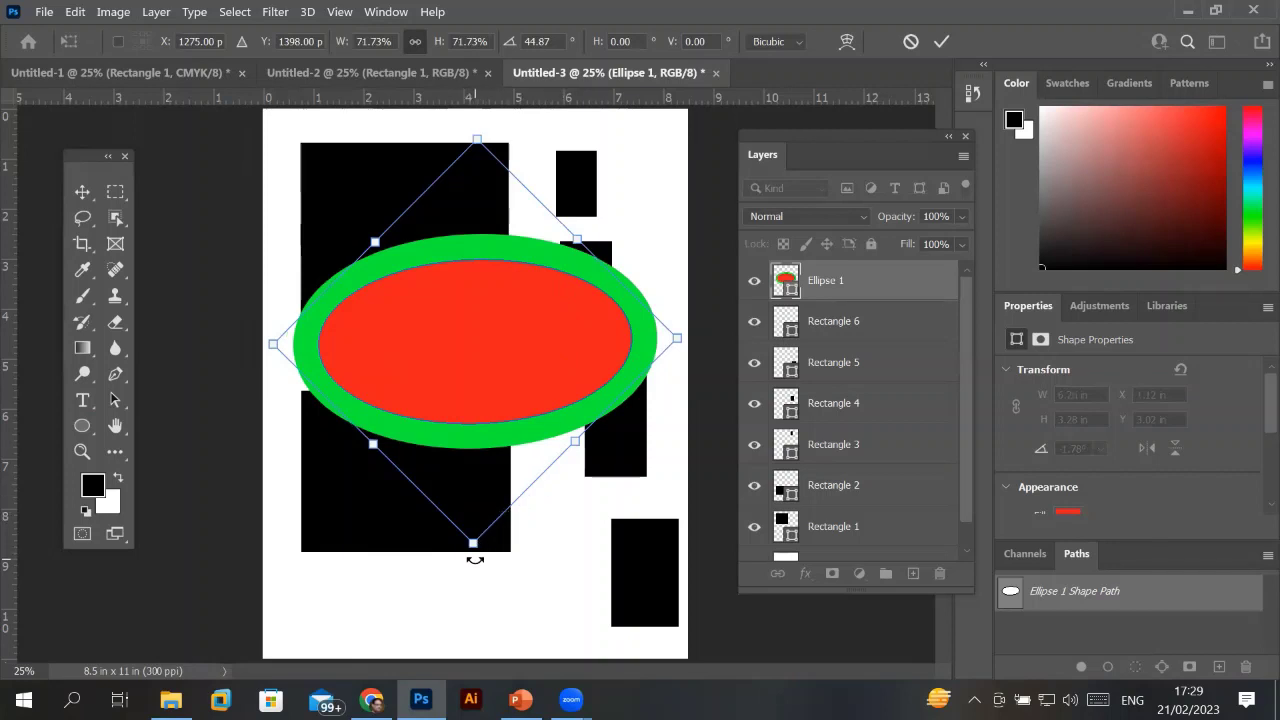
drag(475, 560, 409, 557)
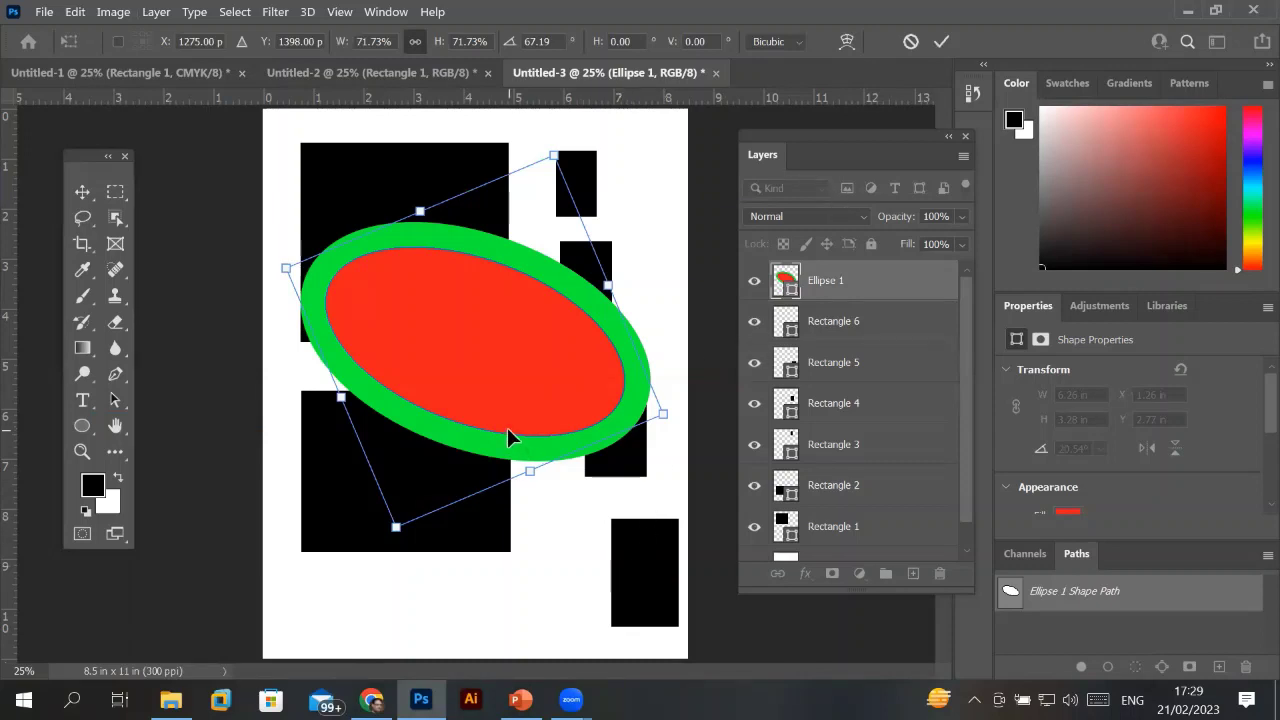
click(942, 42)
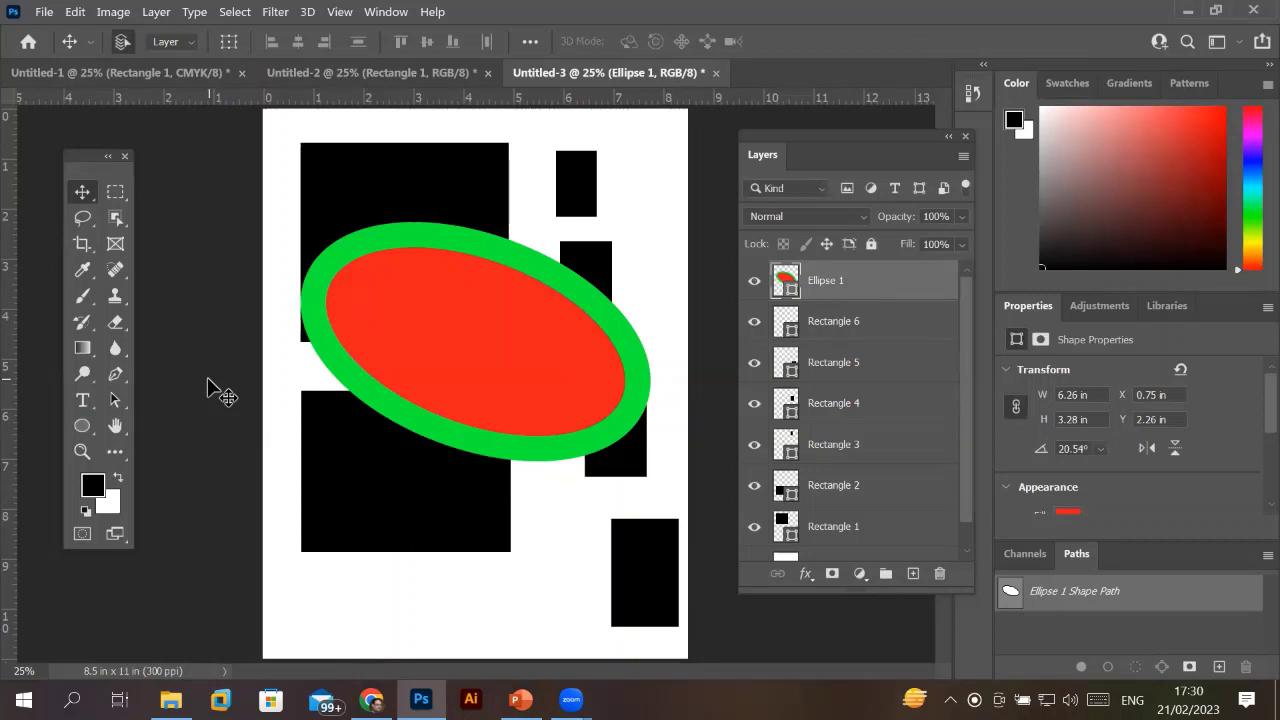
click(121, 42)
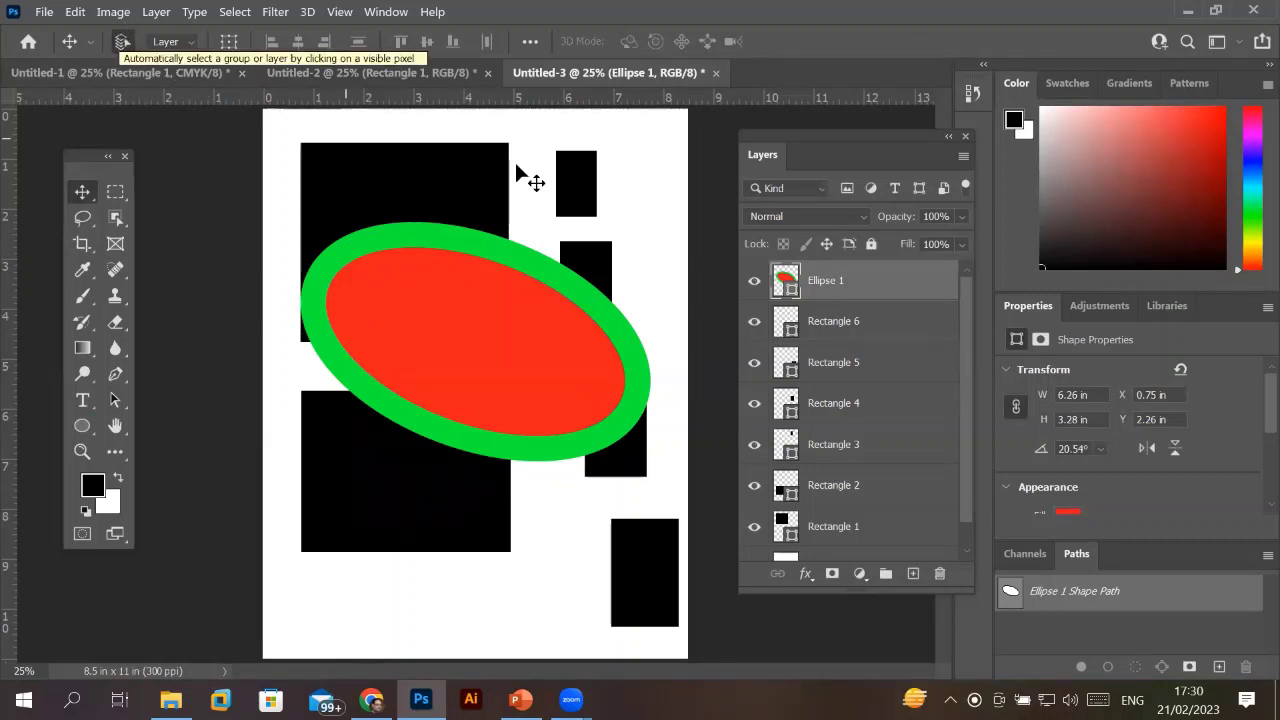
click(850, 335)
click(836, 368)
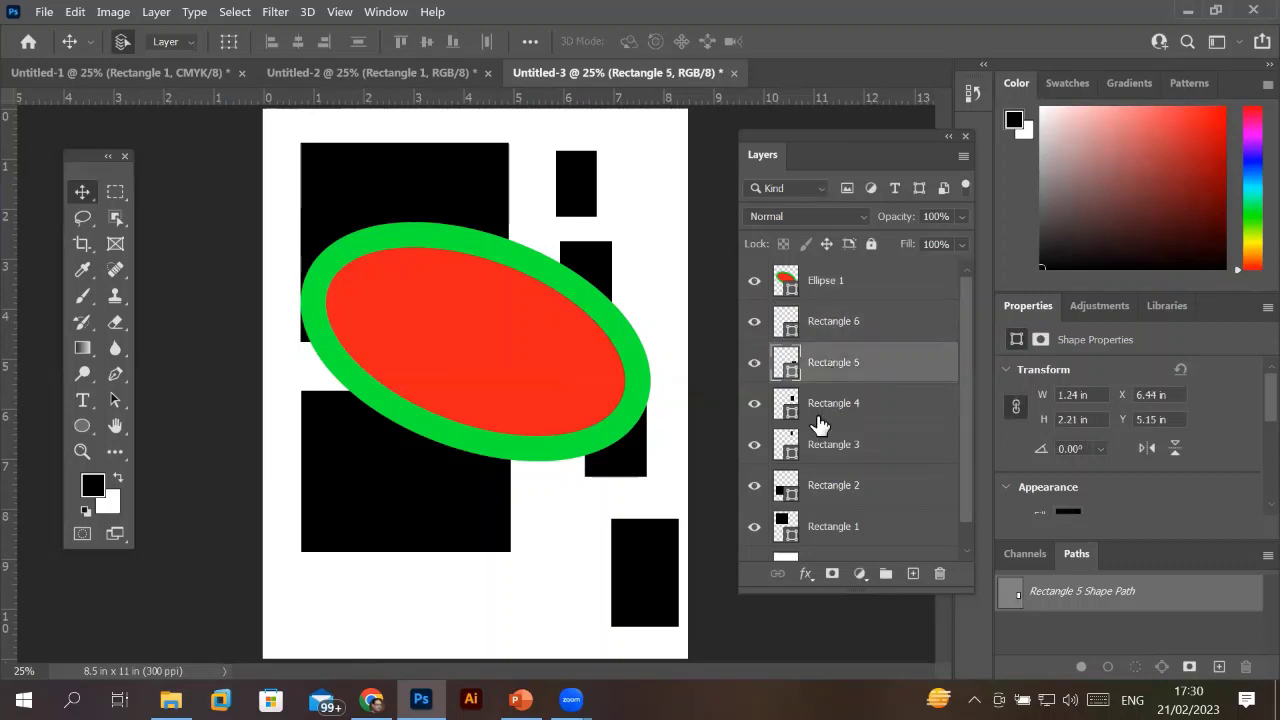
click(447, 180)
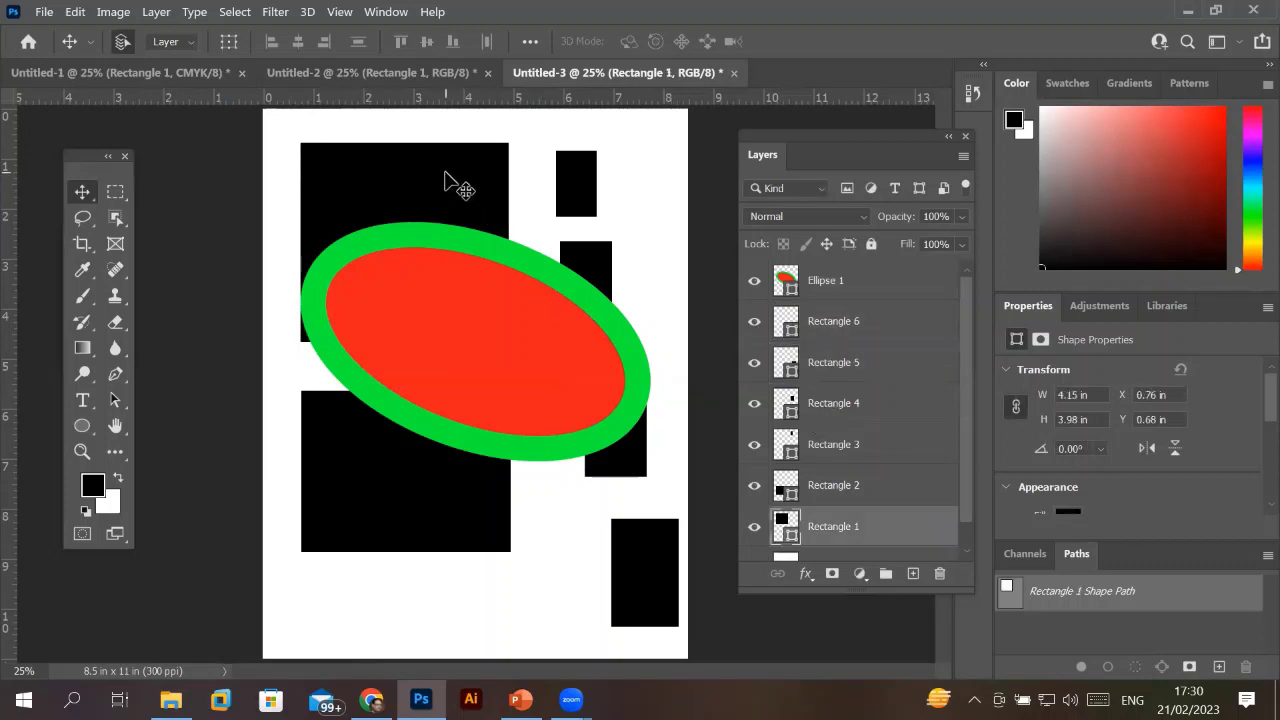
click(575, 185)
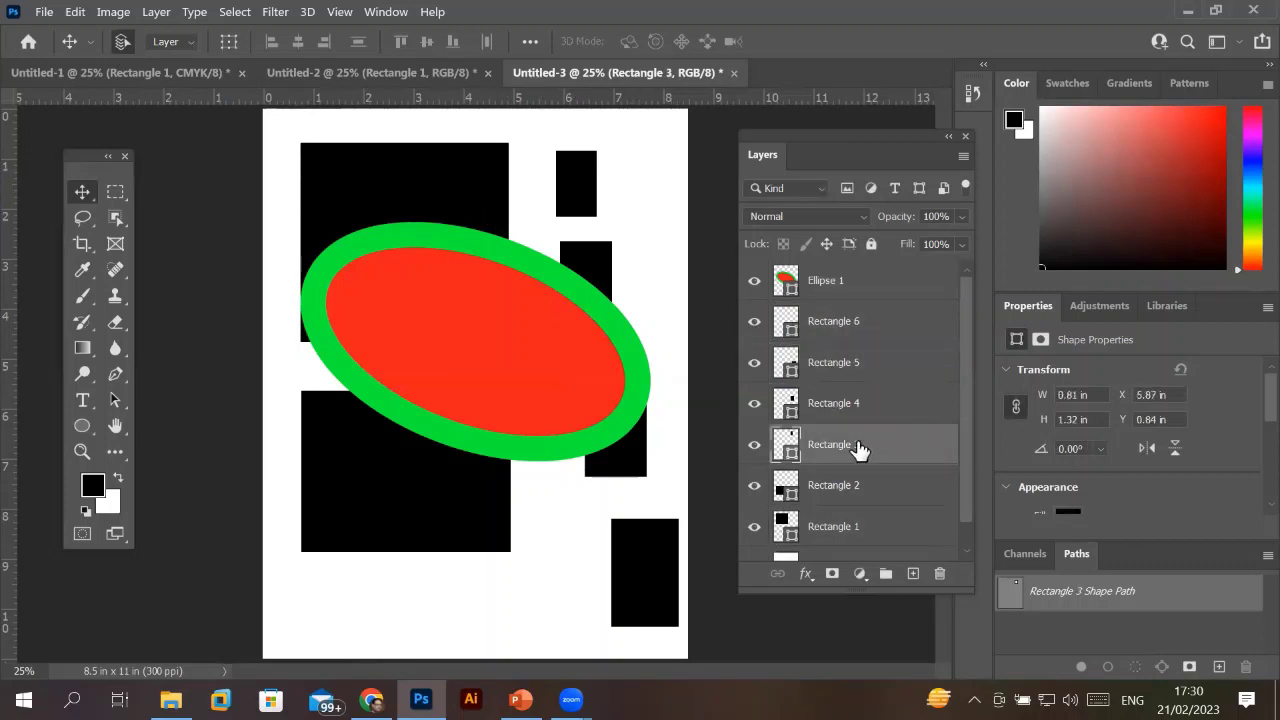
click(645, 565)
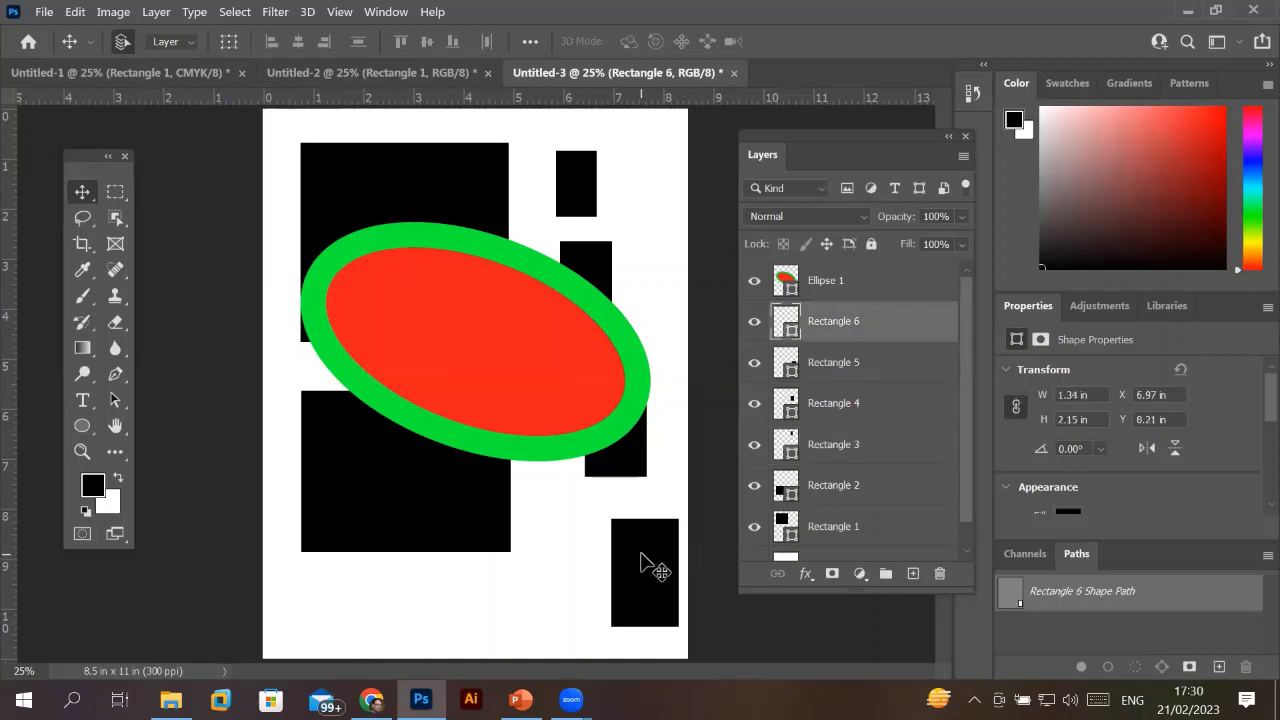
click(605, 262)
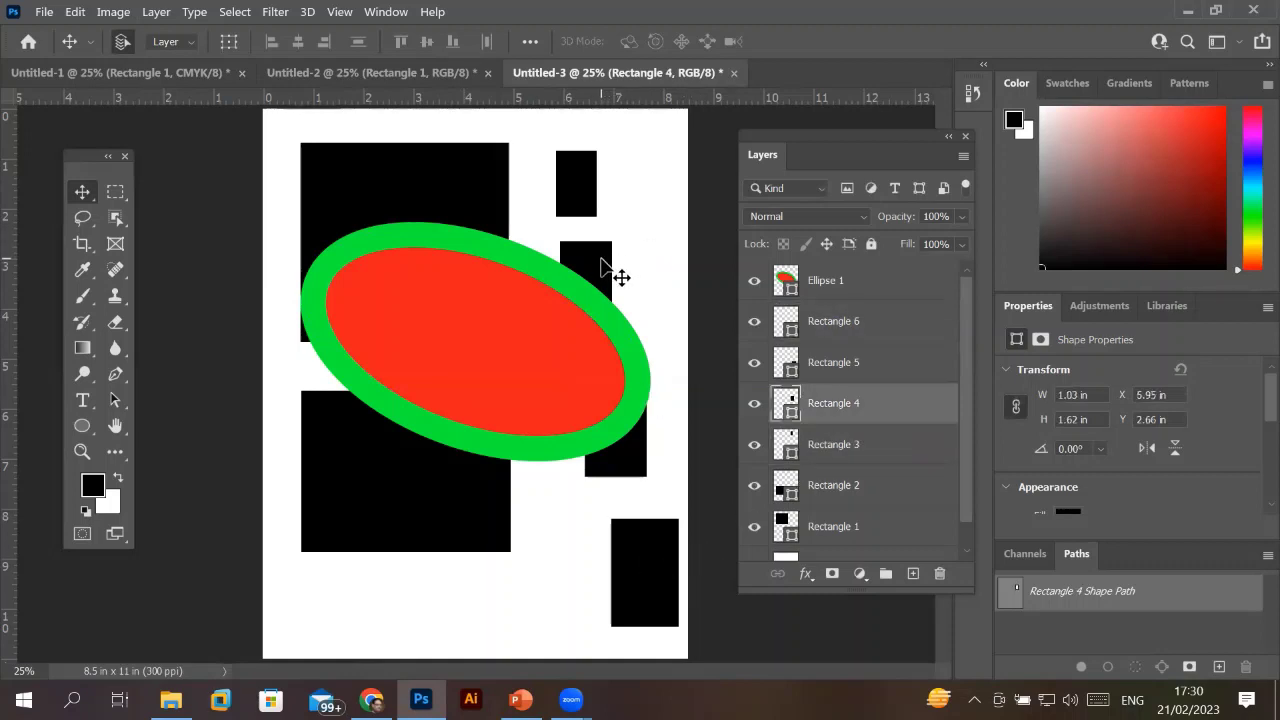
click(580, 177)
click(438, 172)
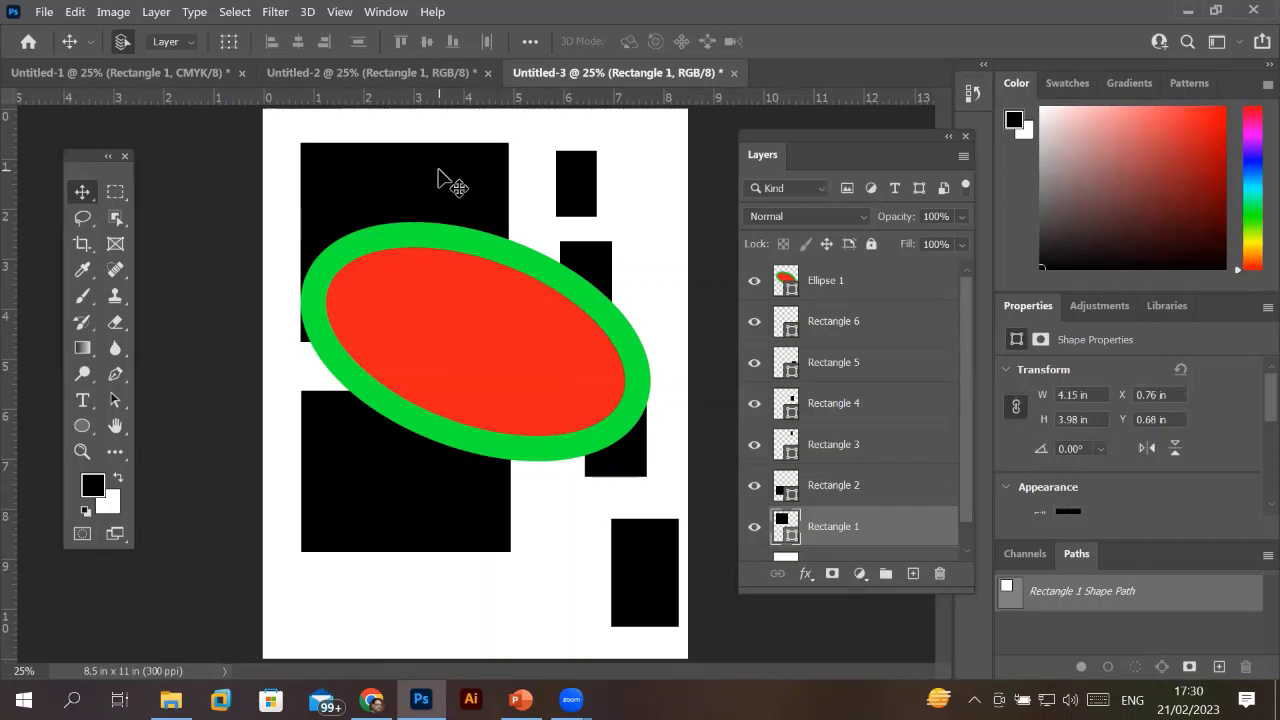
click(483, 296)
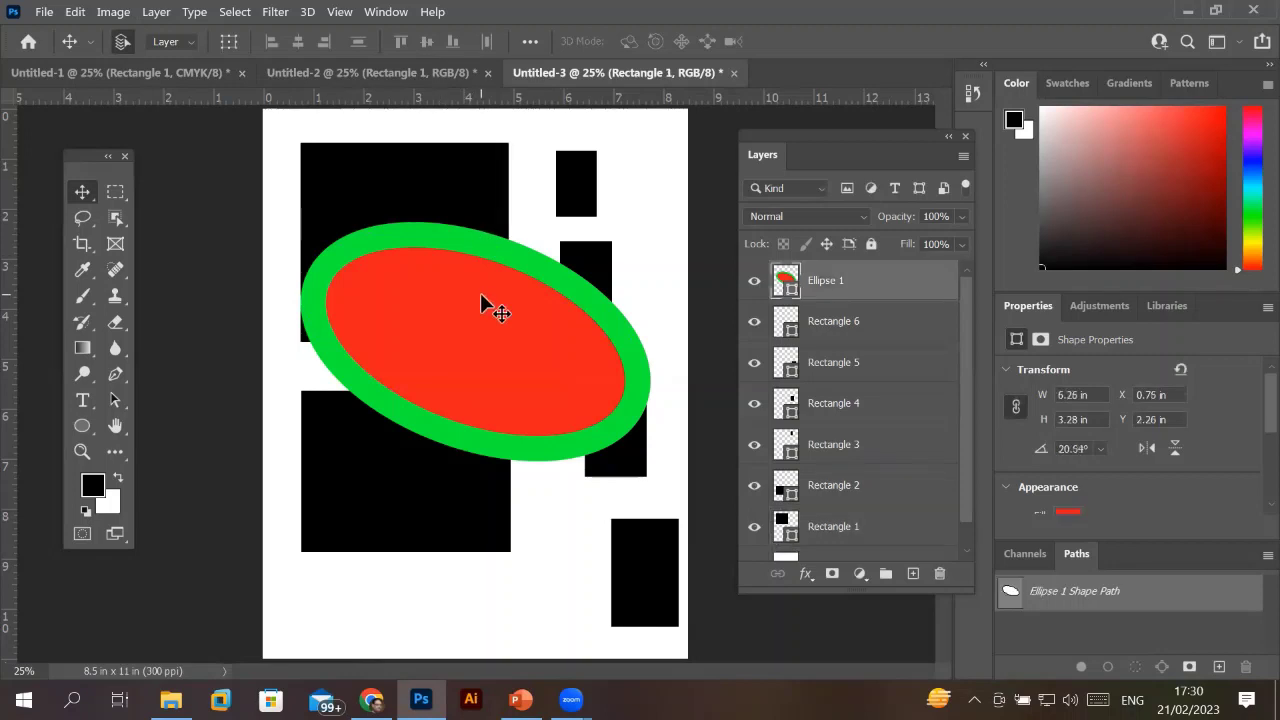
click(483, 200)
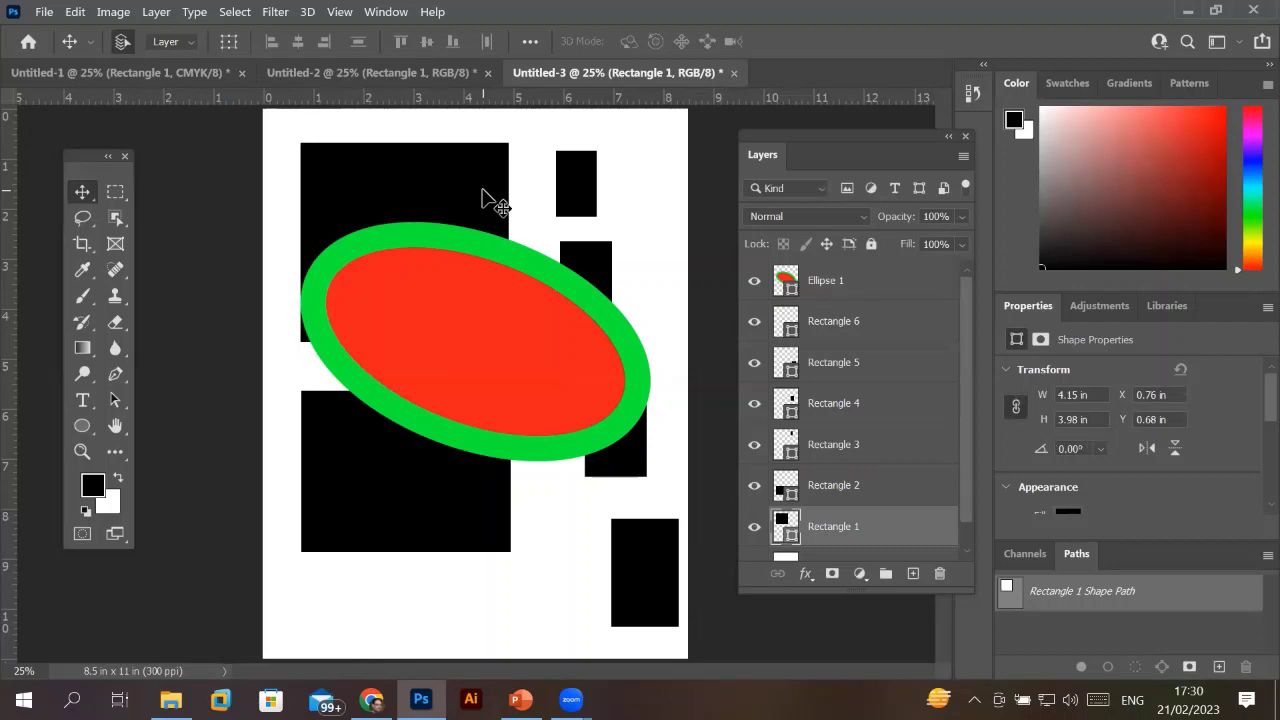
Move Rectangle 1 down behind the ellipse's lower-left part.
key(ctrl+t)
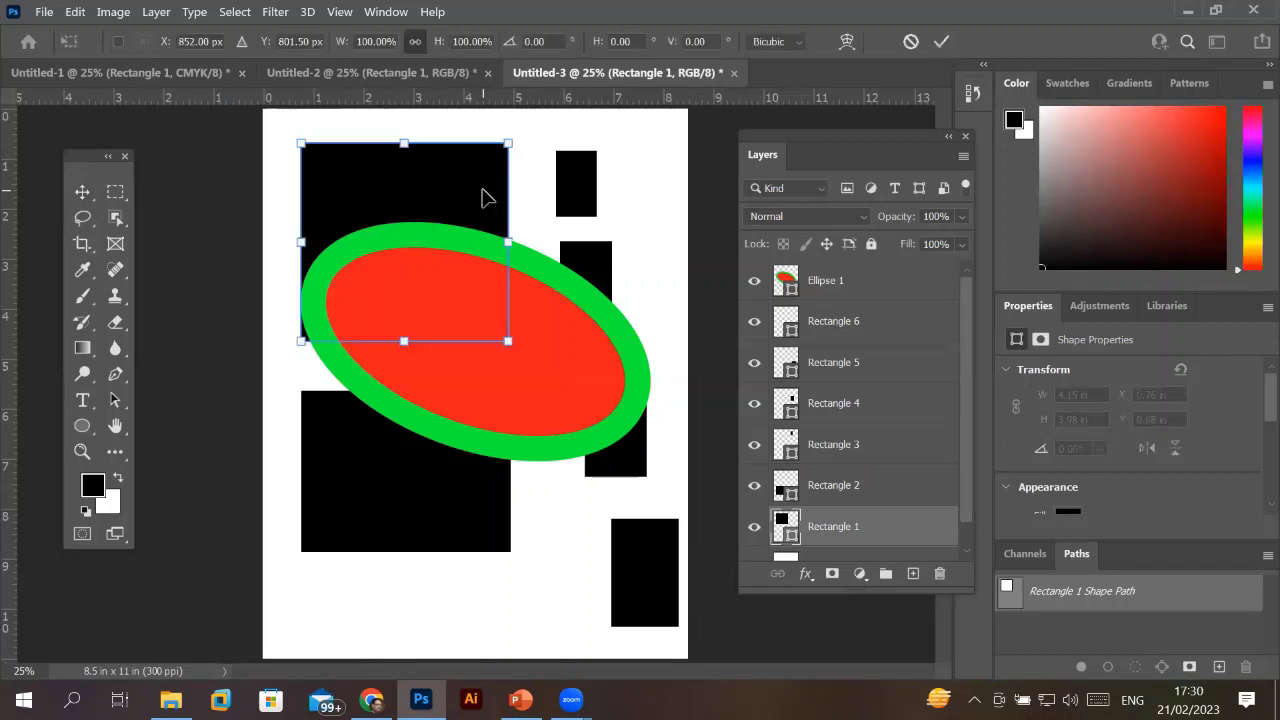
drag(483, 197, 431, 422)
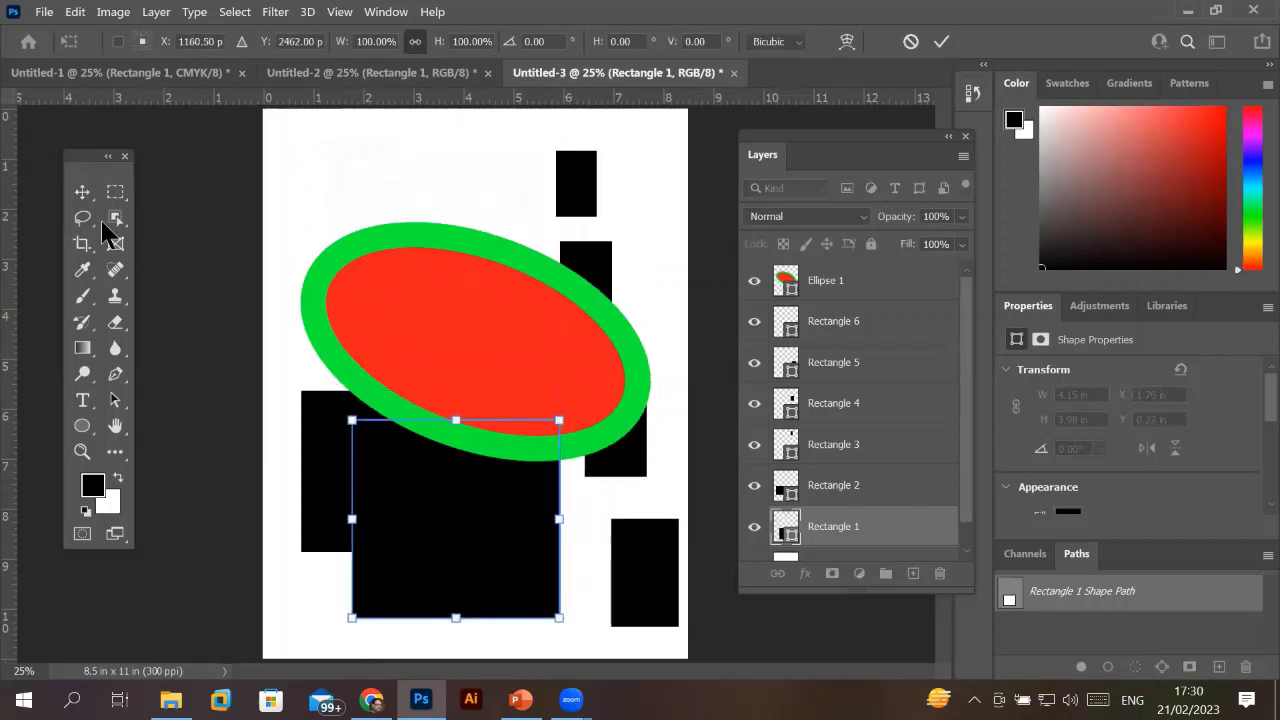
drag(434, 523, 408, 423)
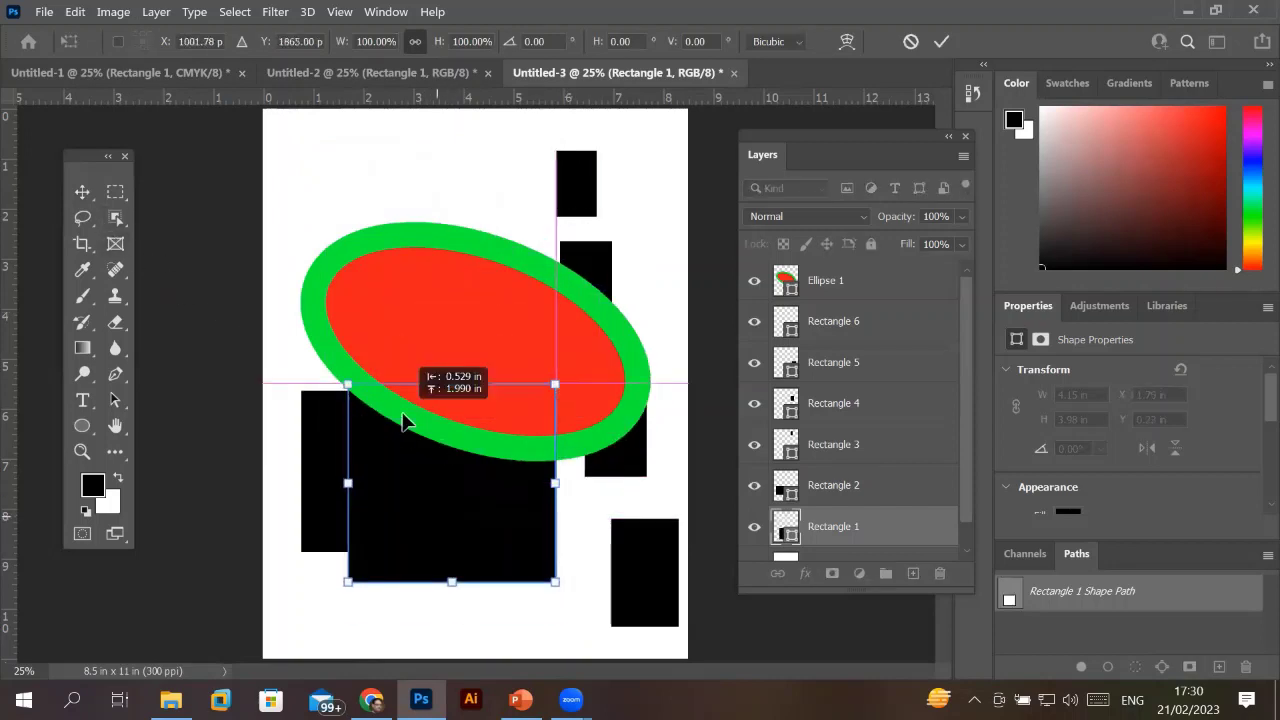
click(82, 192)
Move Rectangle 2 to the page bottom and widen it to about 119%.
click(396, 505)
drag(495, 380, 394, 619)
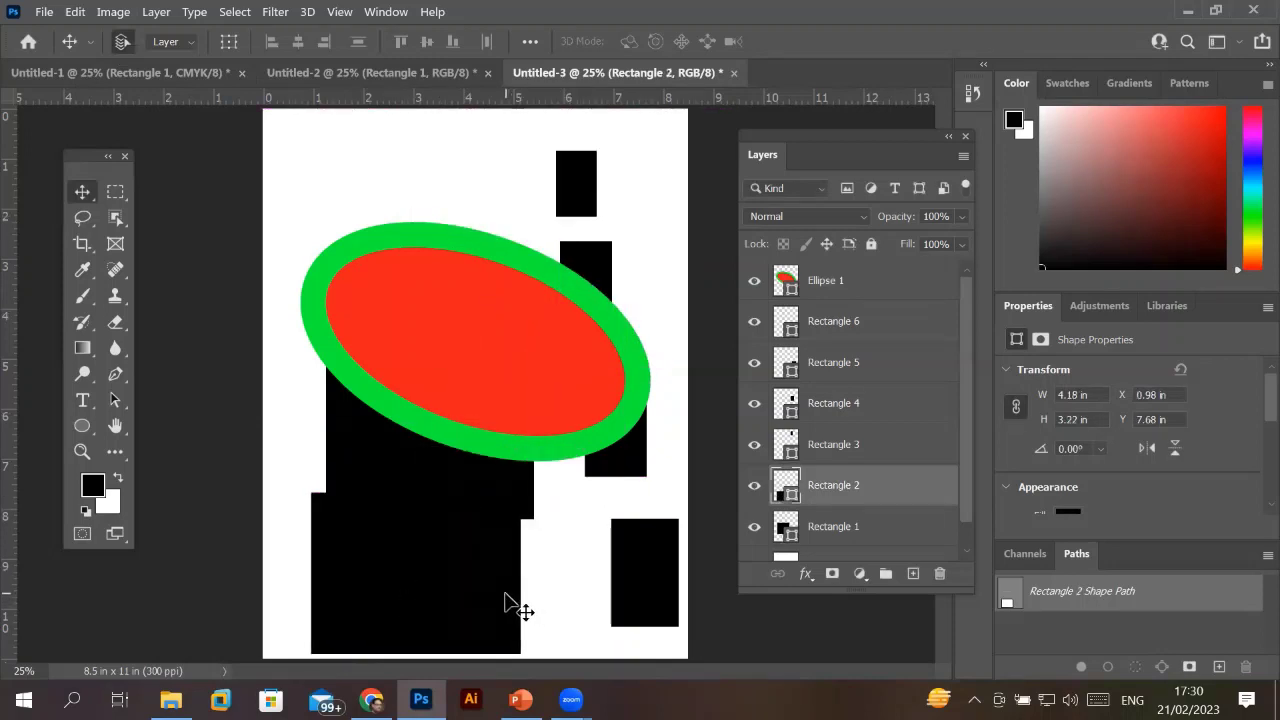
key(ctrl+t)
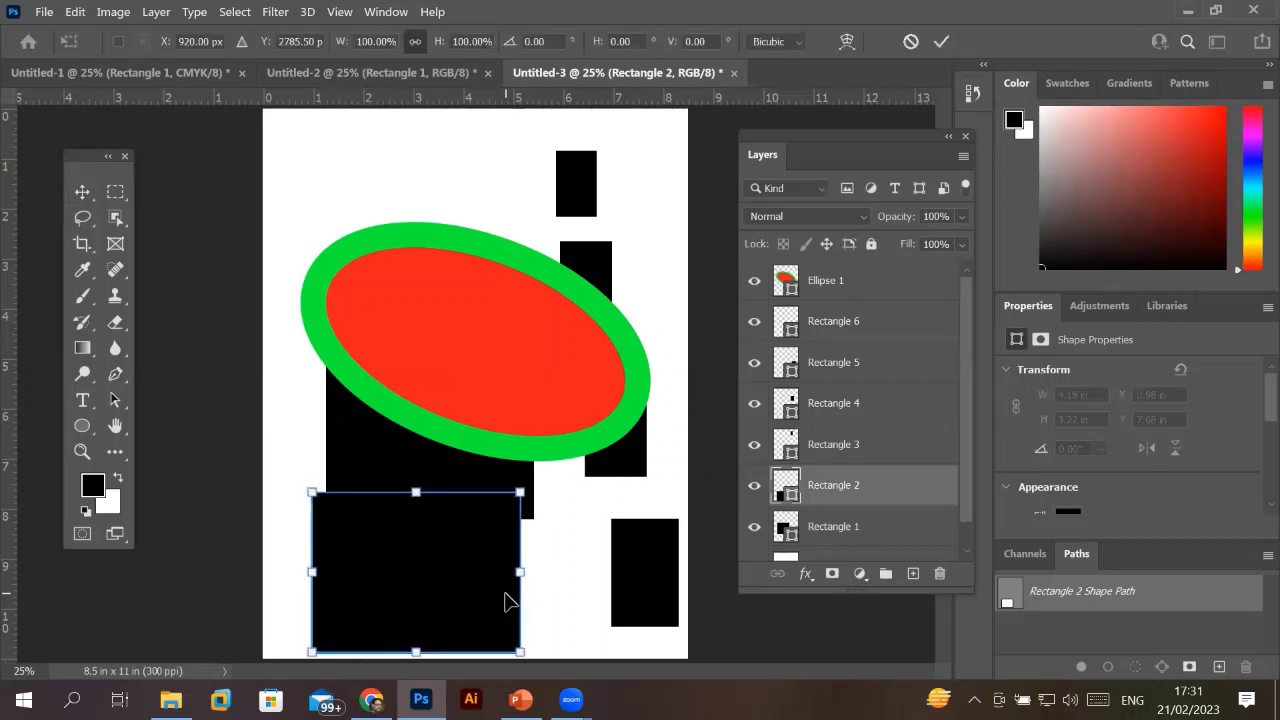
drag(520, 572, 561, 572)
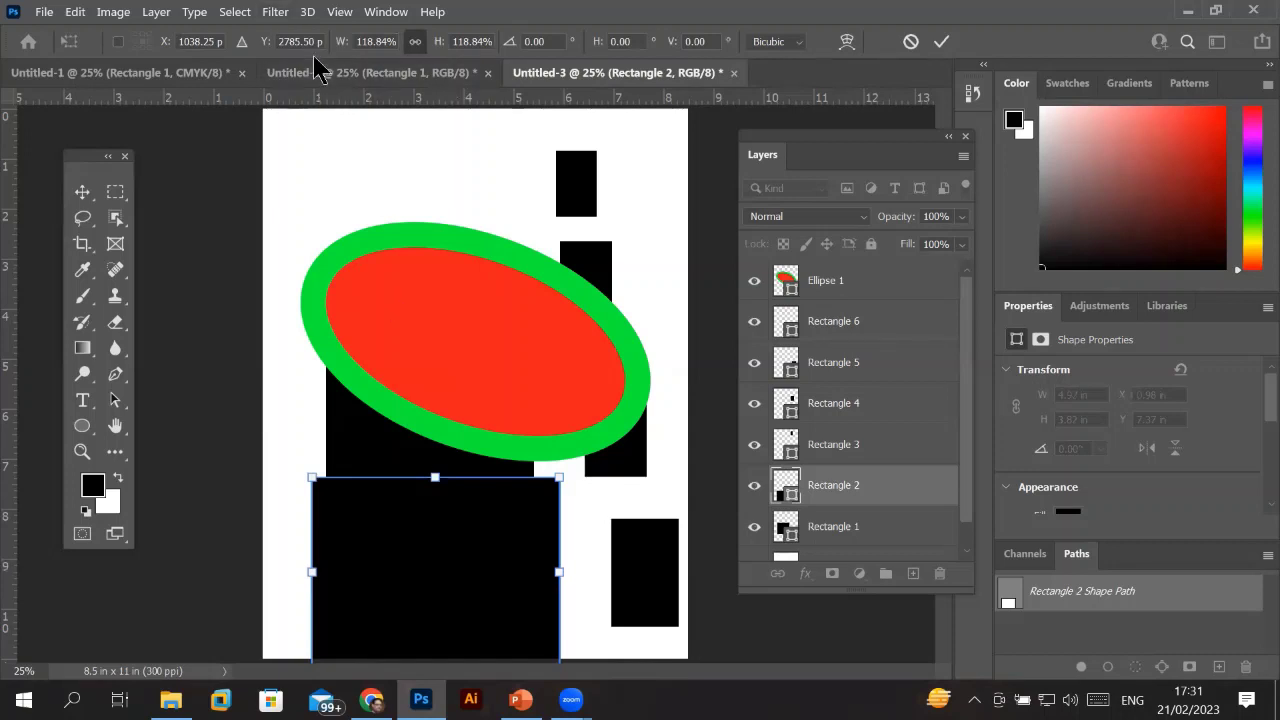
Commit Rectangle 2's resize and expand the RGB, CMYK and Grayscale fill swatch groups.
click(85, 437)
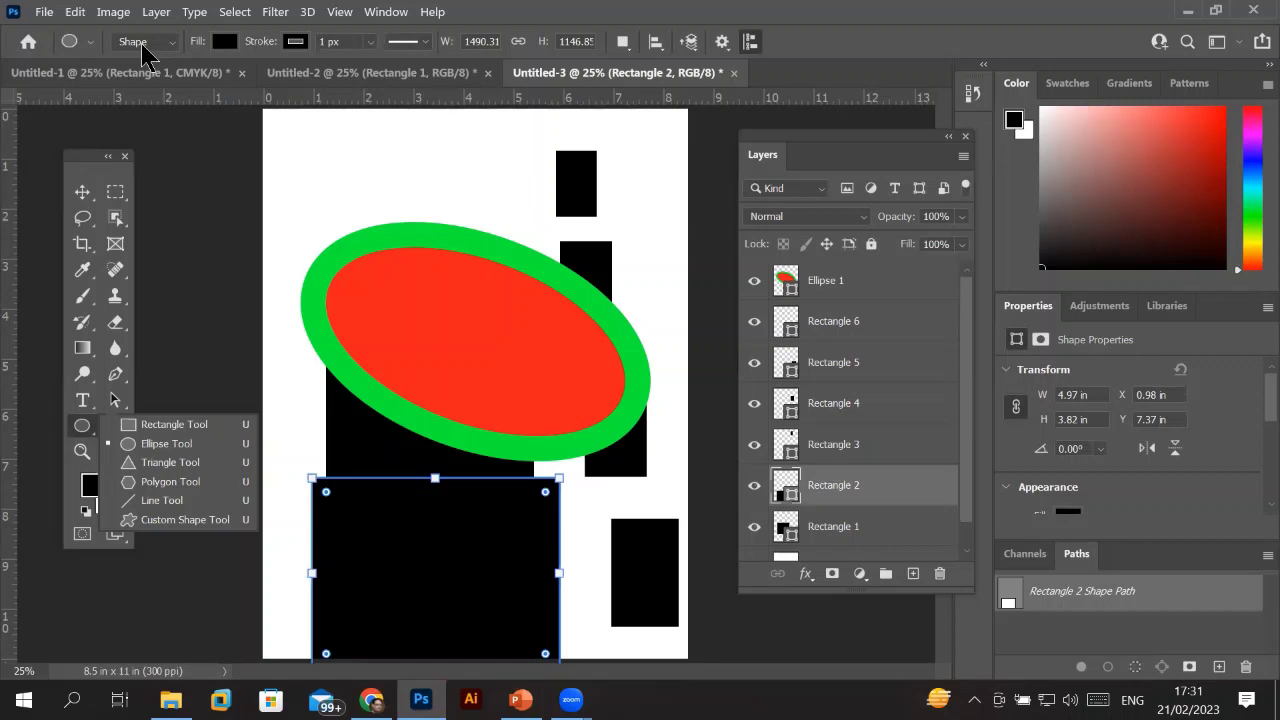
click(225, 41)
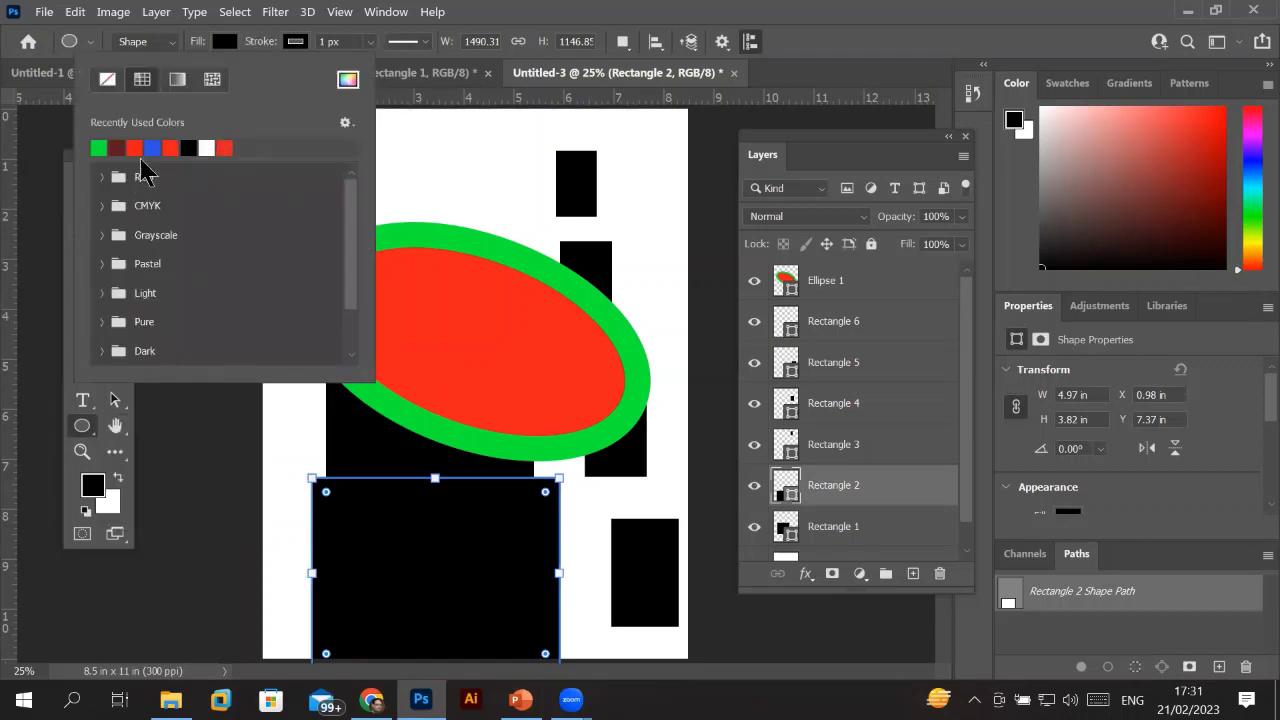
click(153, 147)
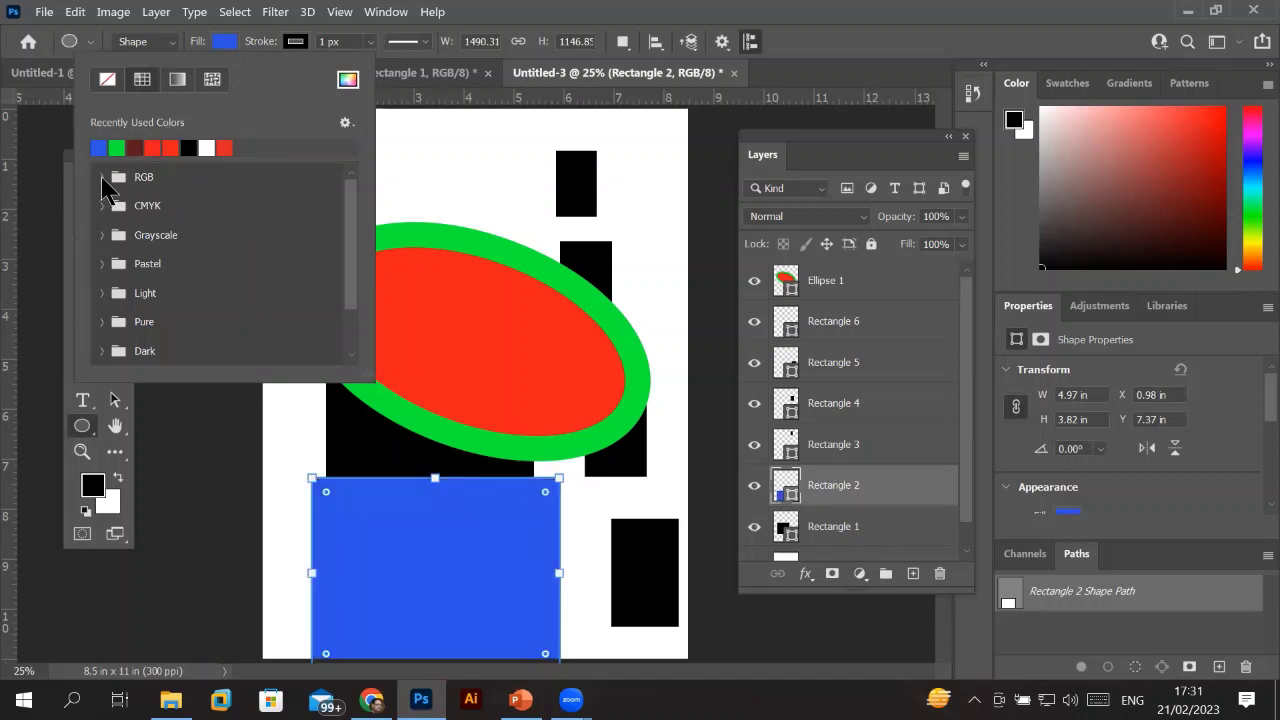
click(101, 176)
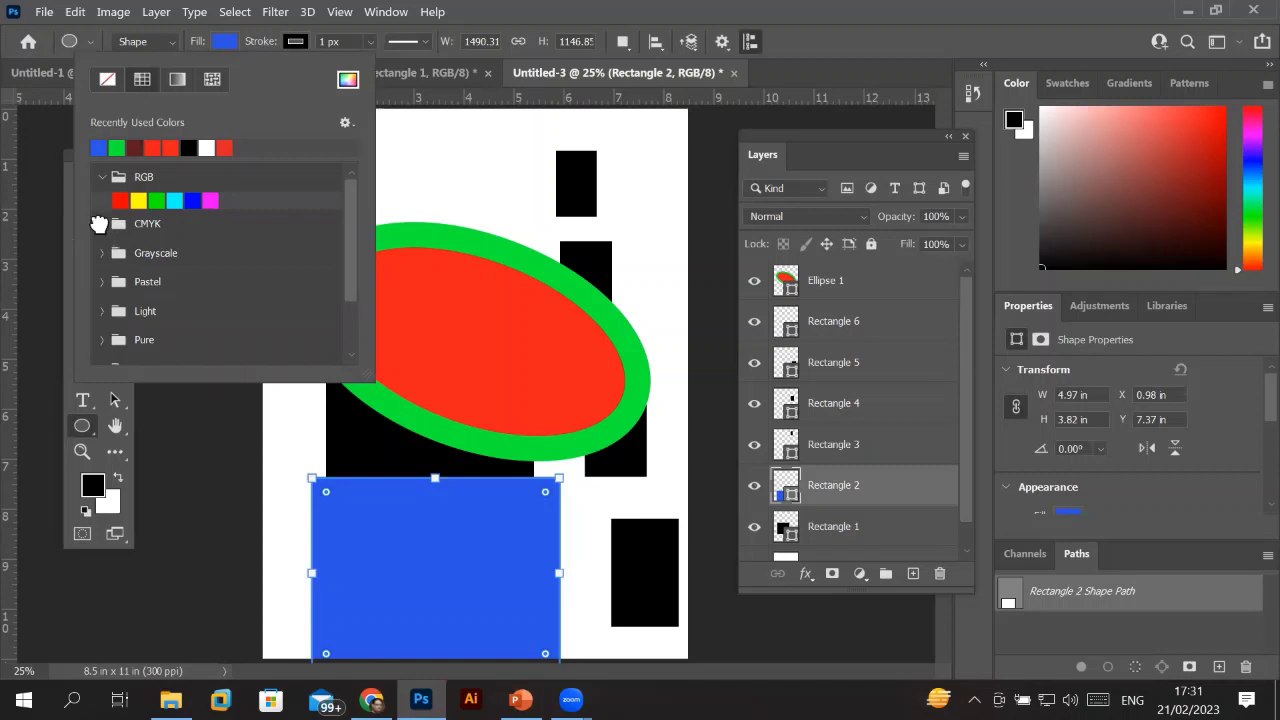
click(103, 223)
click(101, 271)
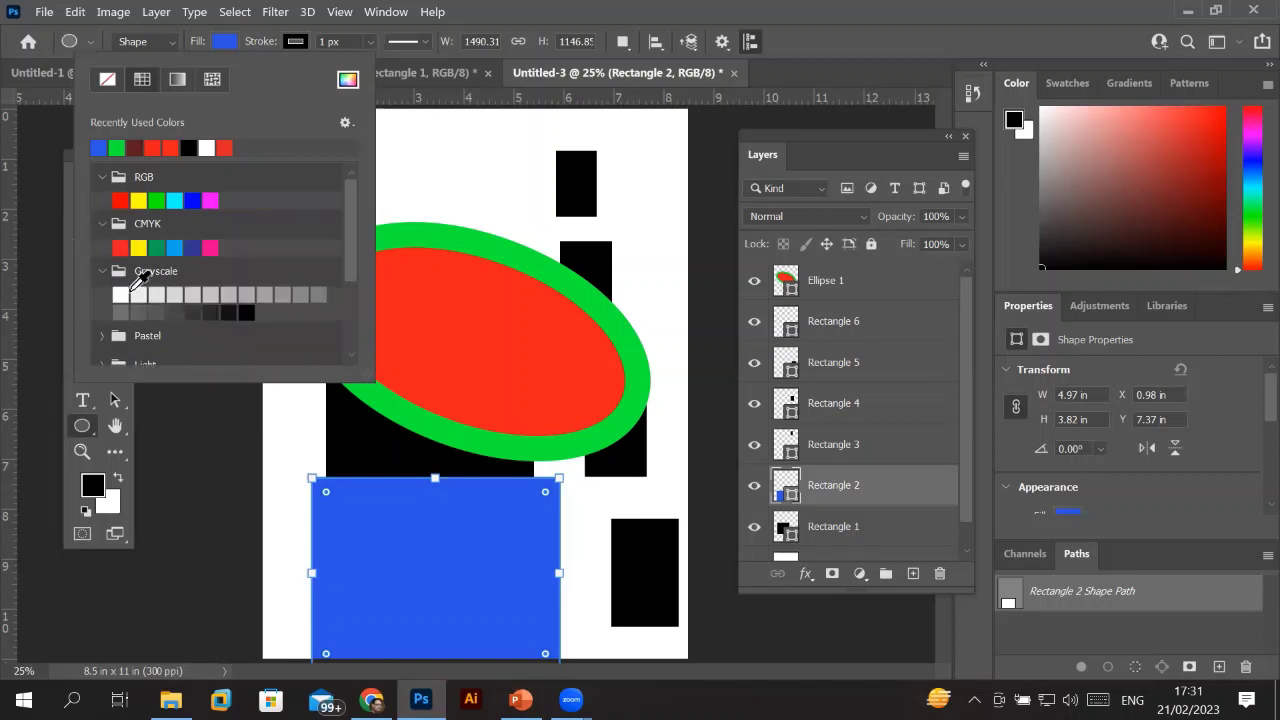
Try white through black Grayscale swatches, settling Rectangle 2's fill on dark charcoal grey.
click(120, 295)
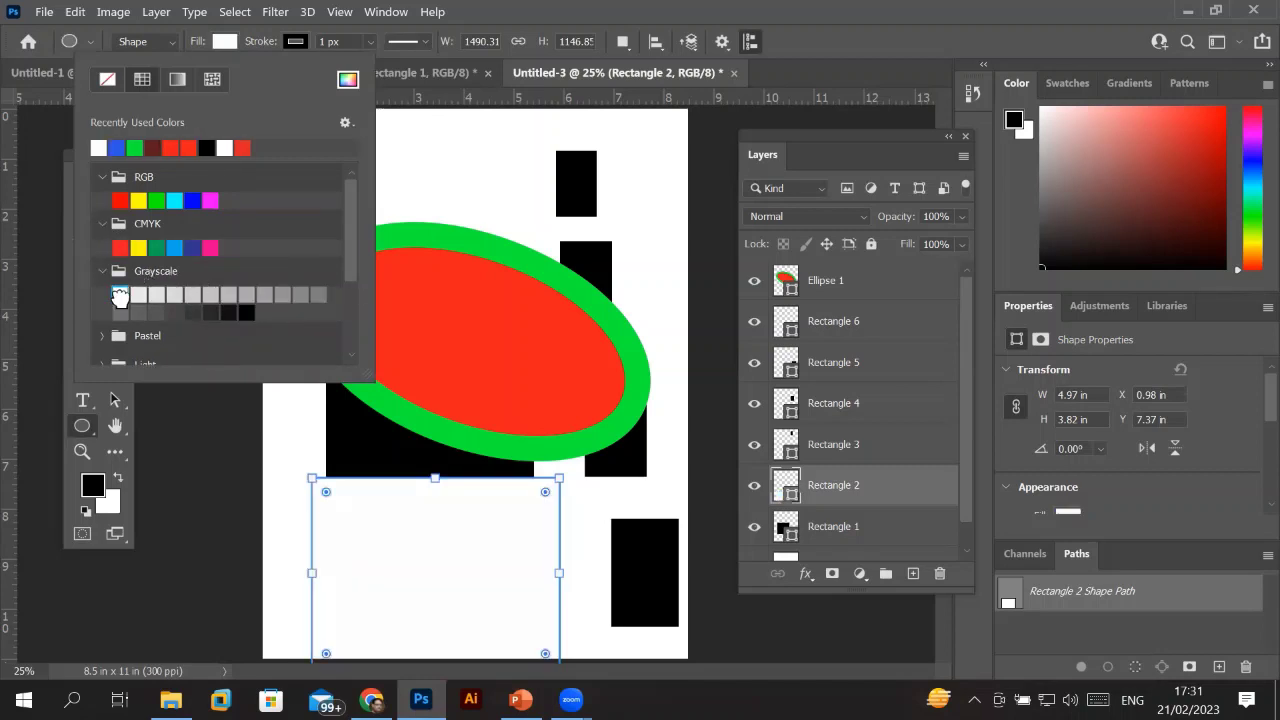
click(210, 294)
click(264, 294)
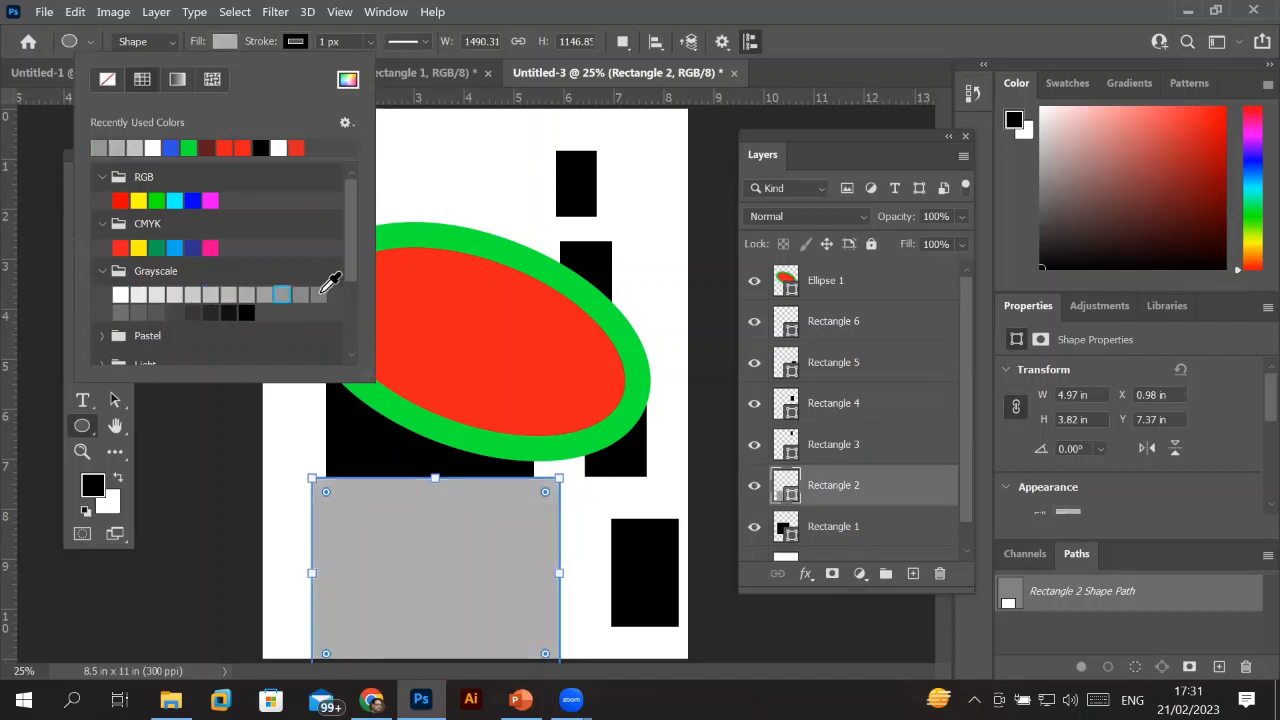
click(311, 295)
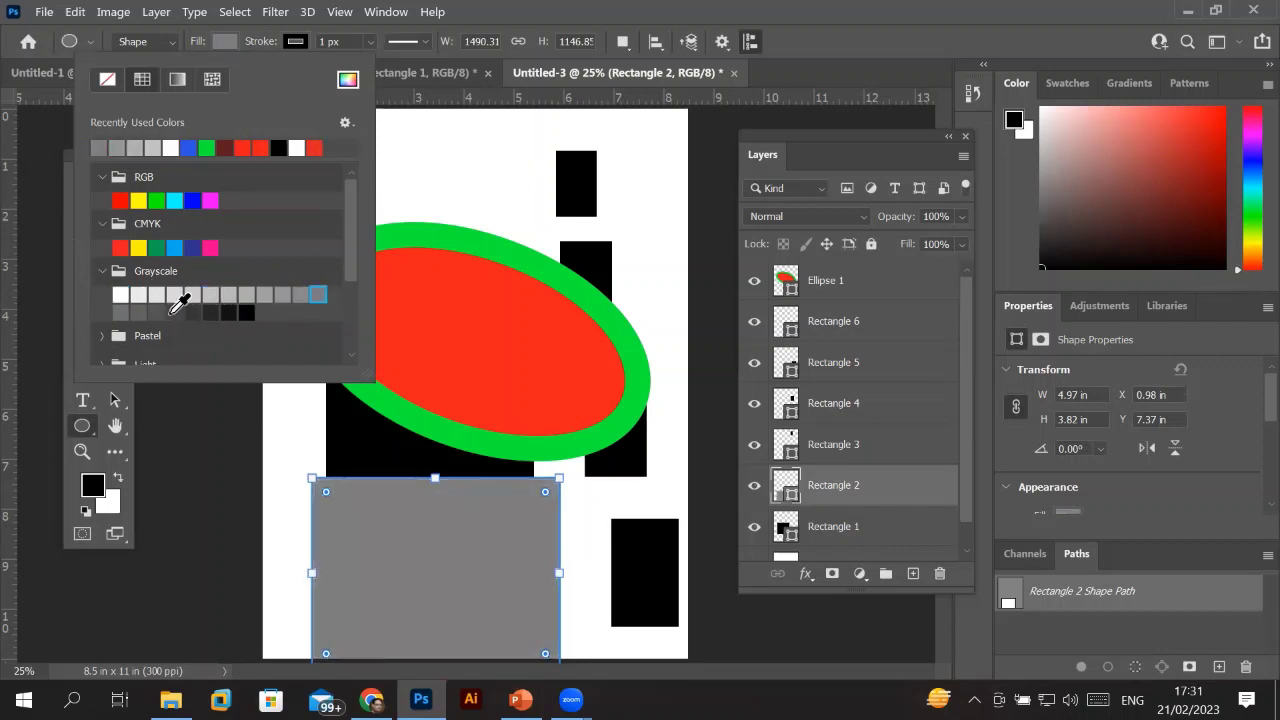
click(160, 311)
click(174, 312)
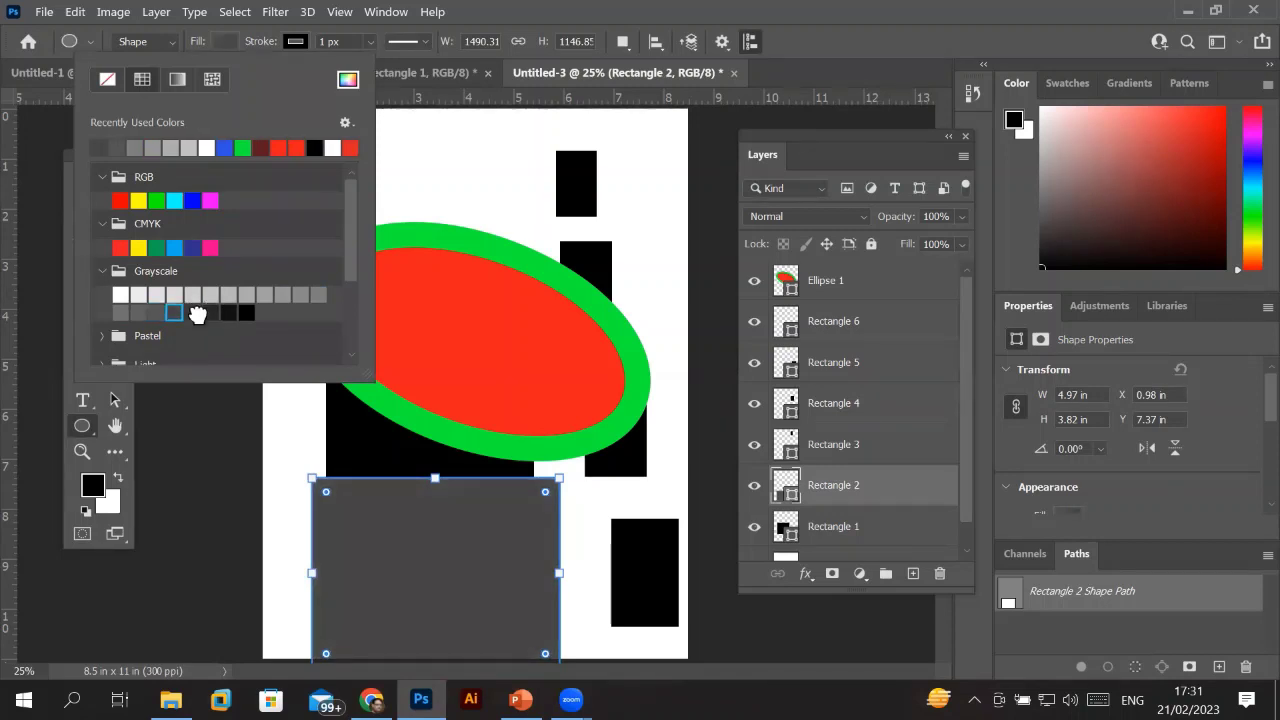
click(192, 312)
click(247, 311)
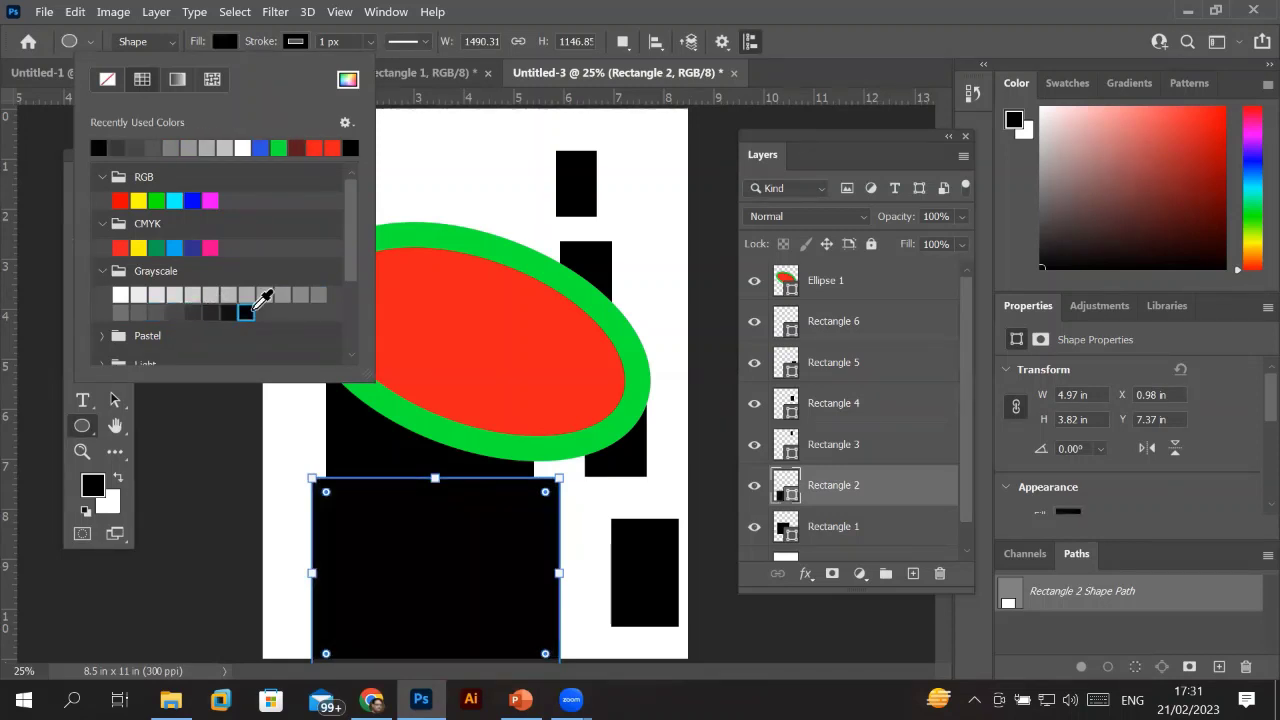
click(120, 294)
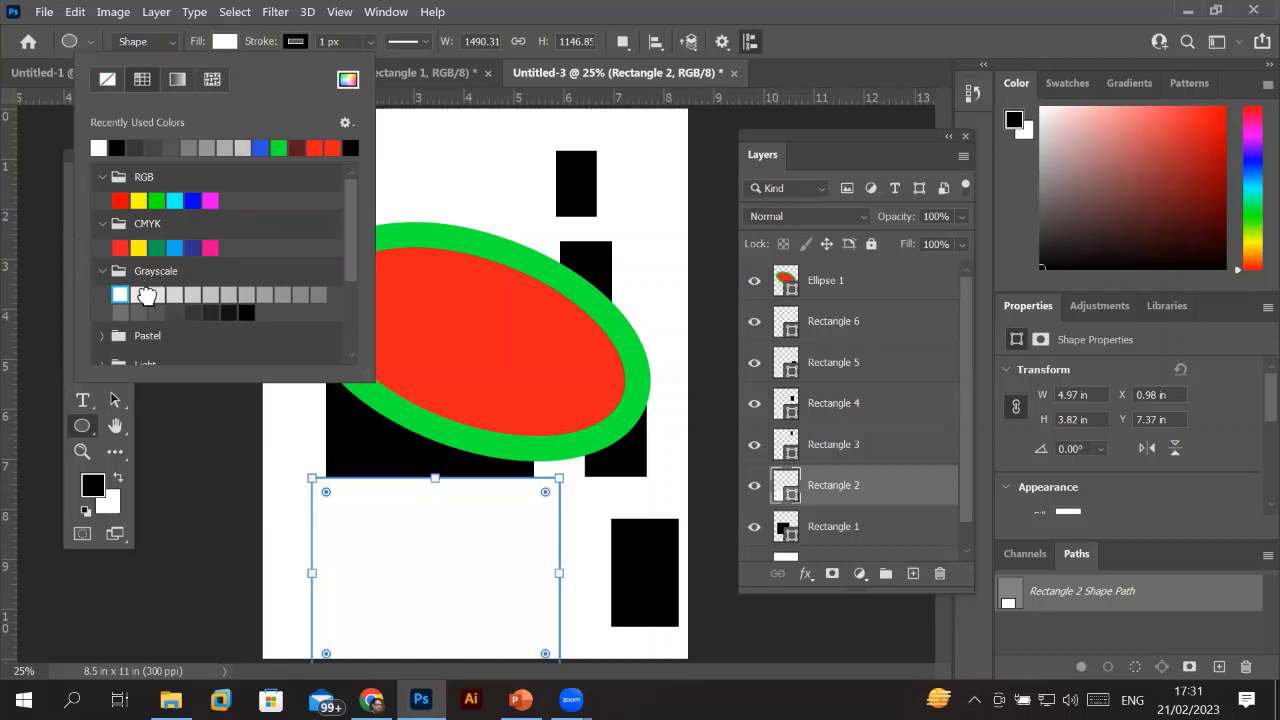
click(156, 294)
click(192, 294)
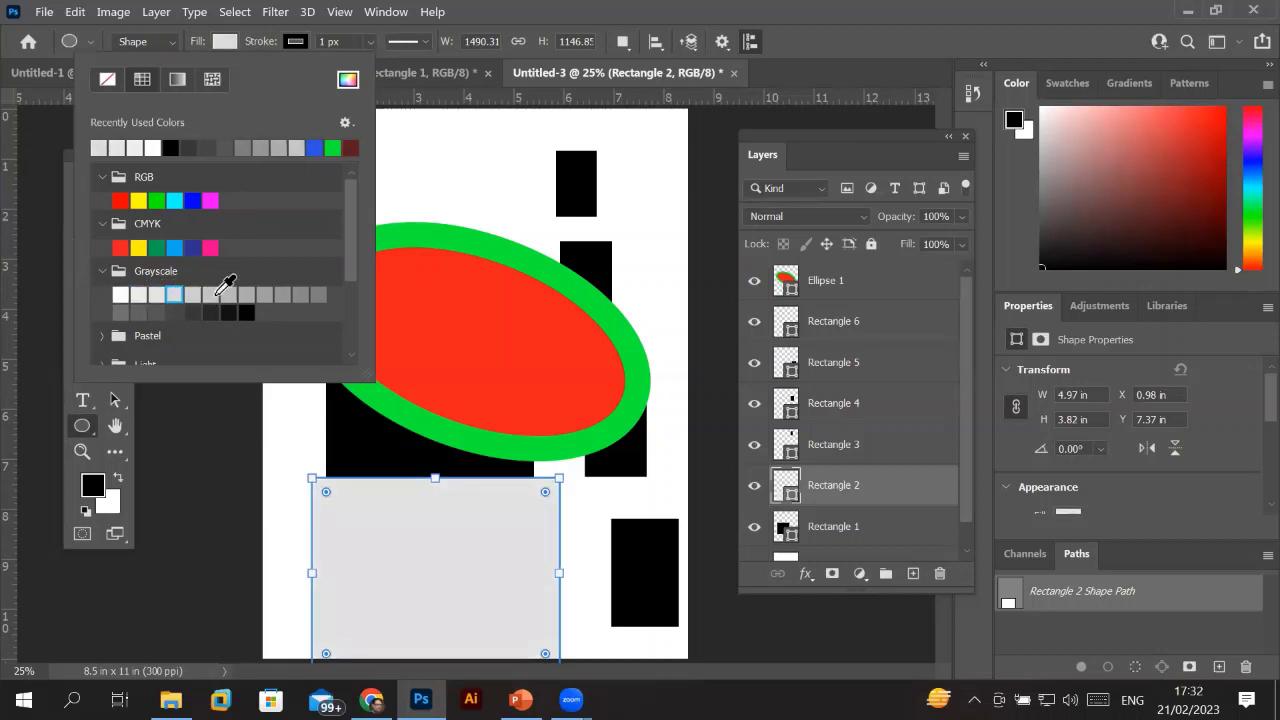
click(228, 294)
click(247, 294)
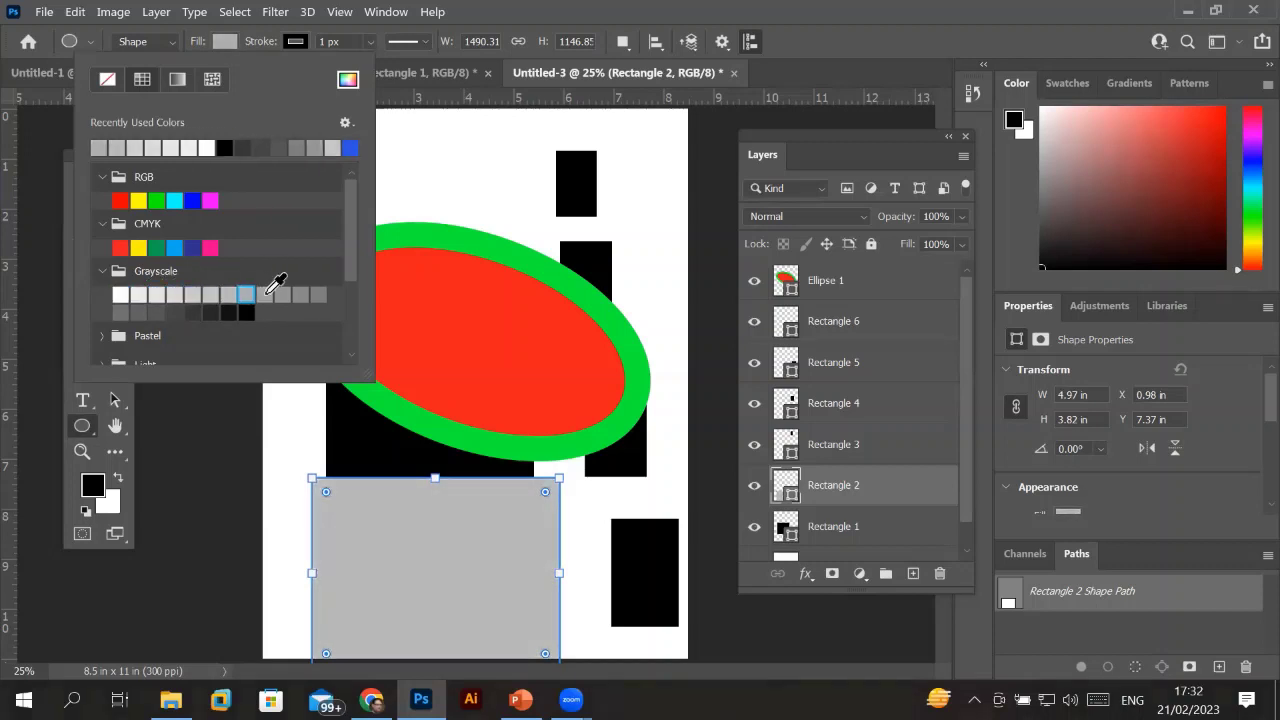
click(265, 294)
click(282, 294)
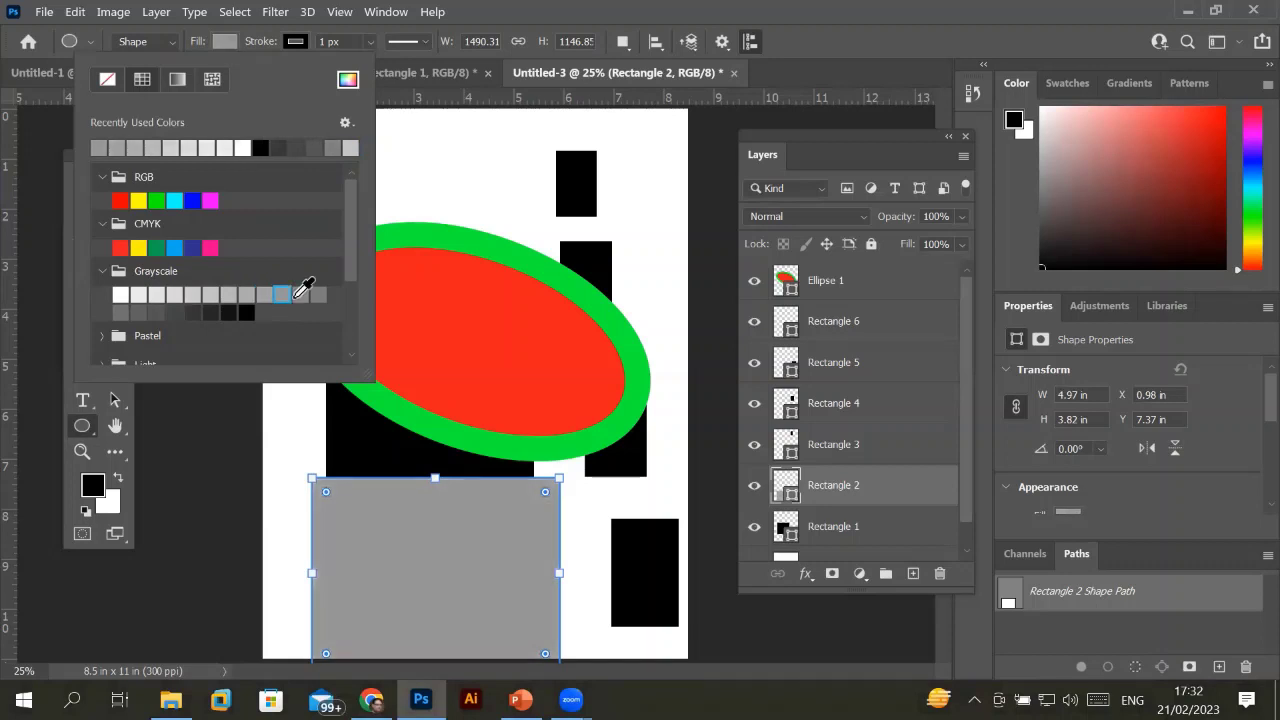
click(229, 300)
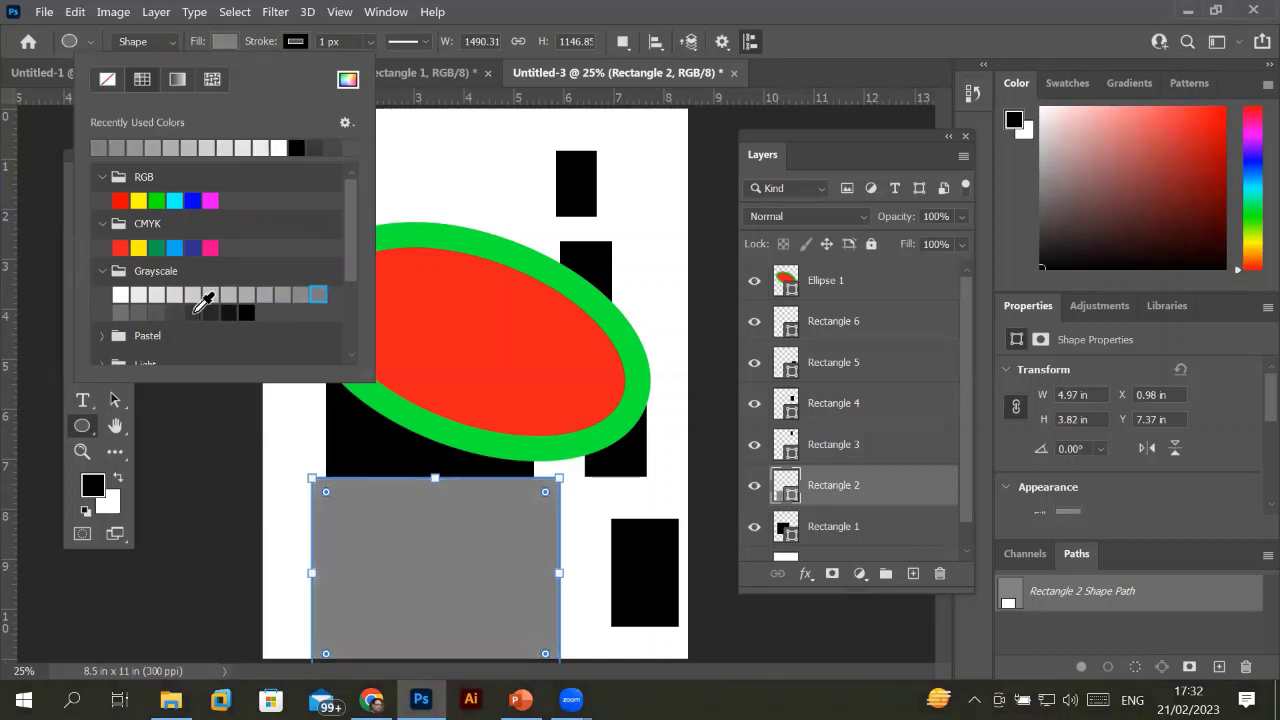
click(192, 312)
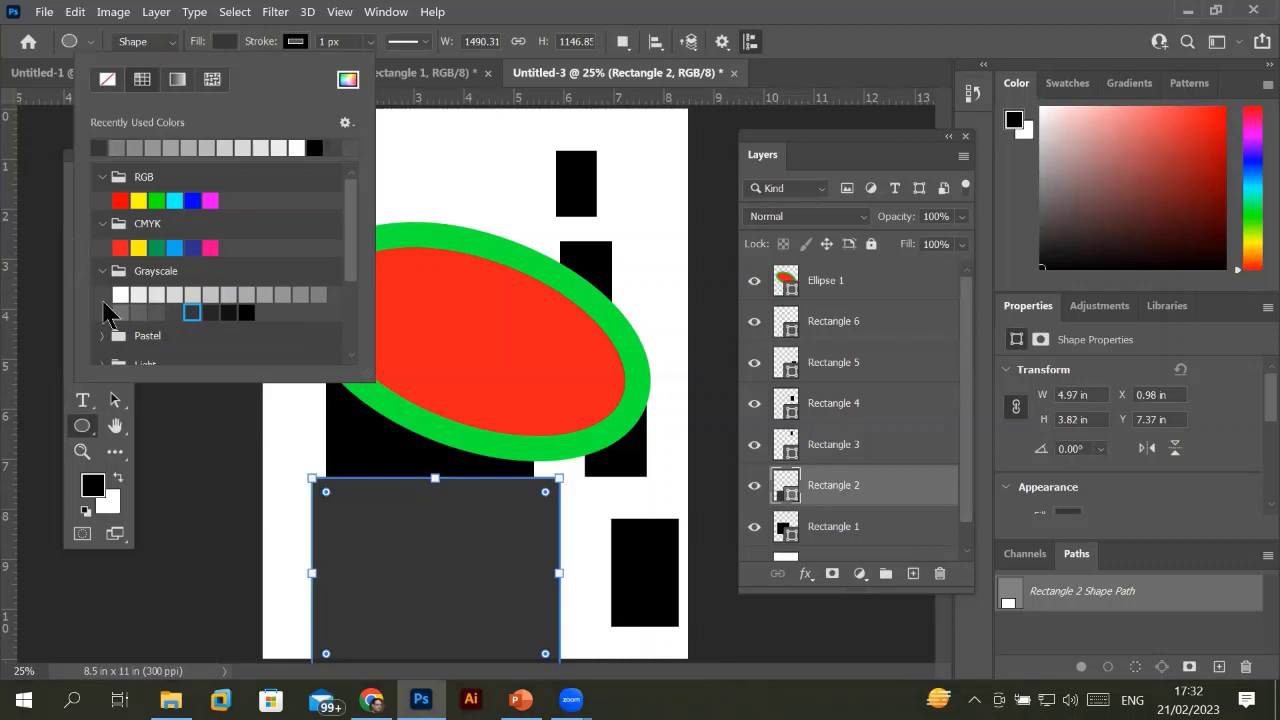
Browse the Pastel, Light and Dark swatch groups in the Fill popup.
click(102, 336)
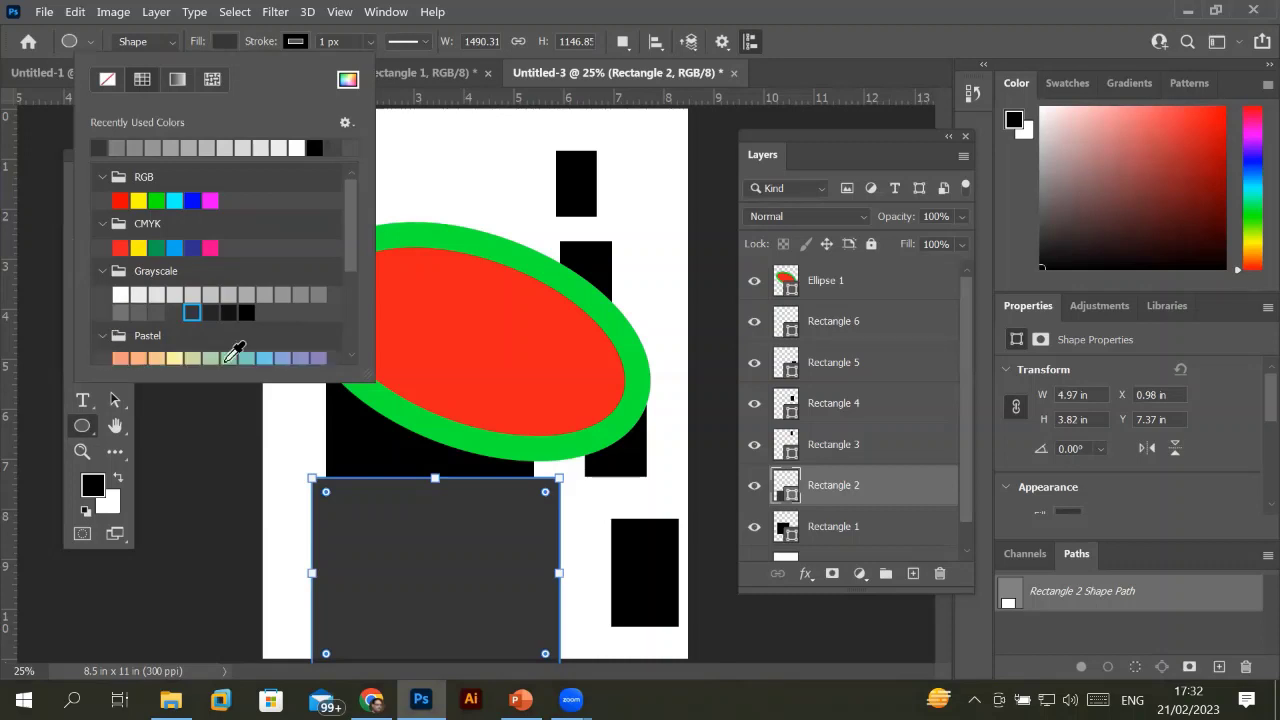
scroll(348, 362, down, 1)
scroll(350, 362, down, 1)
scroll(352, 366, down, 1)
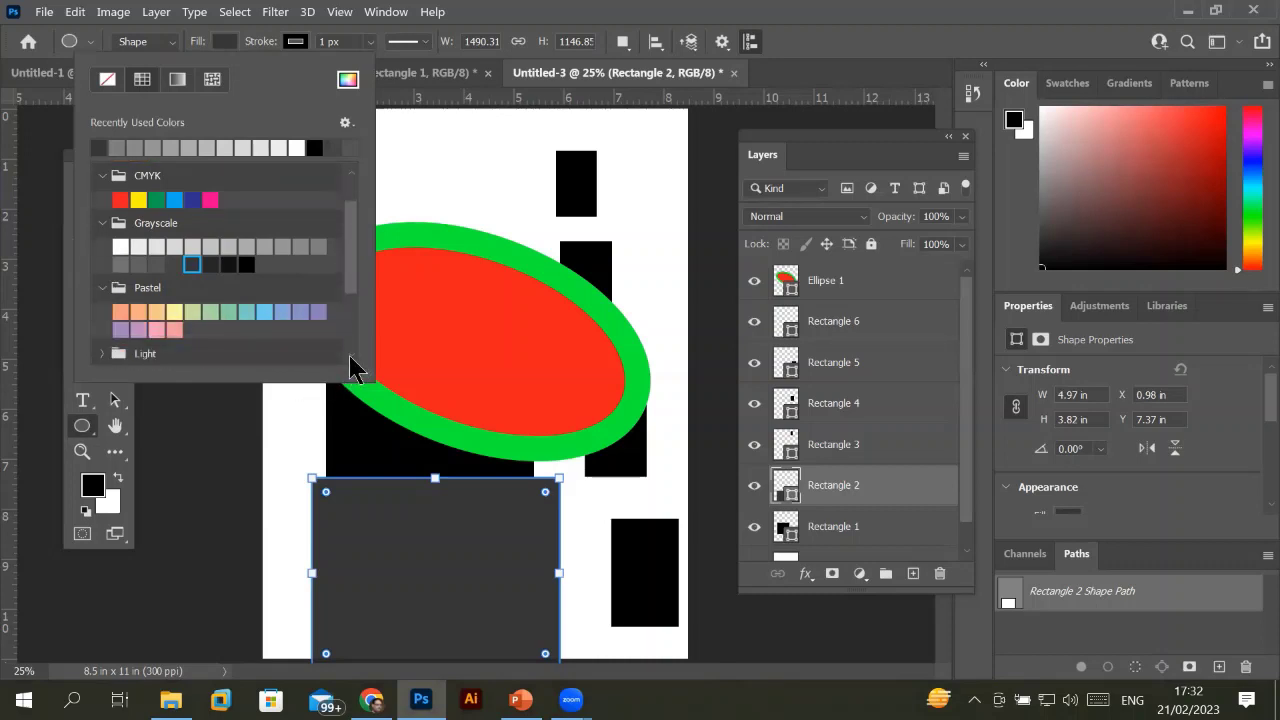
scroll(352, 366, down, 1)
scroll(351, 363, down, 2)
scroll(351, 363, down, 1)
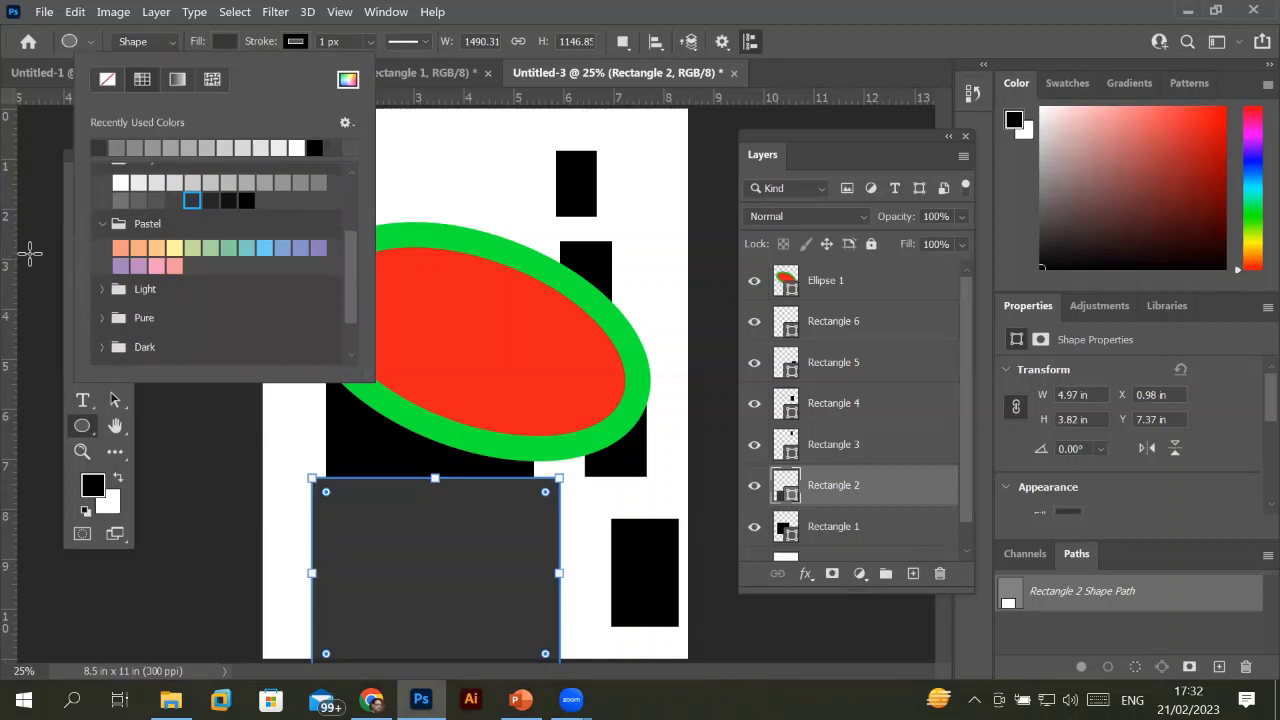
click(102, 289)
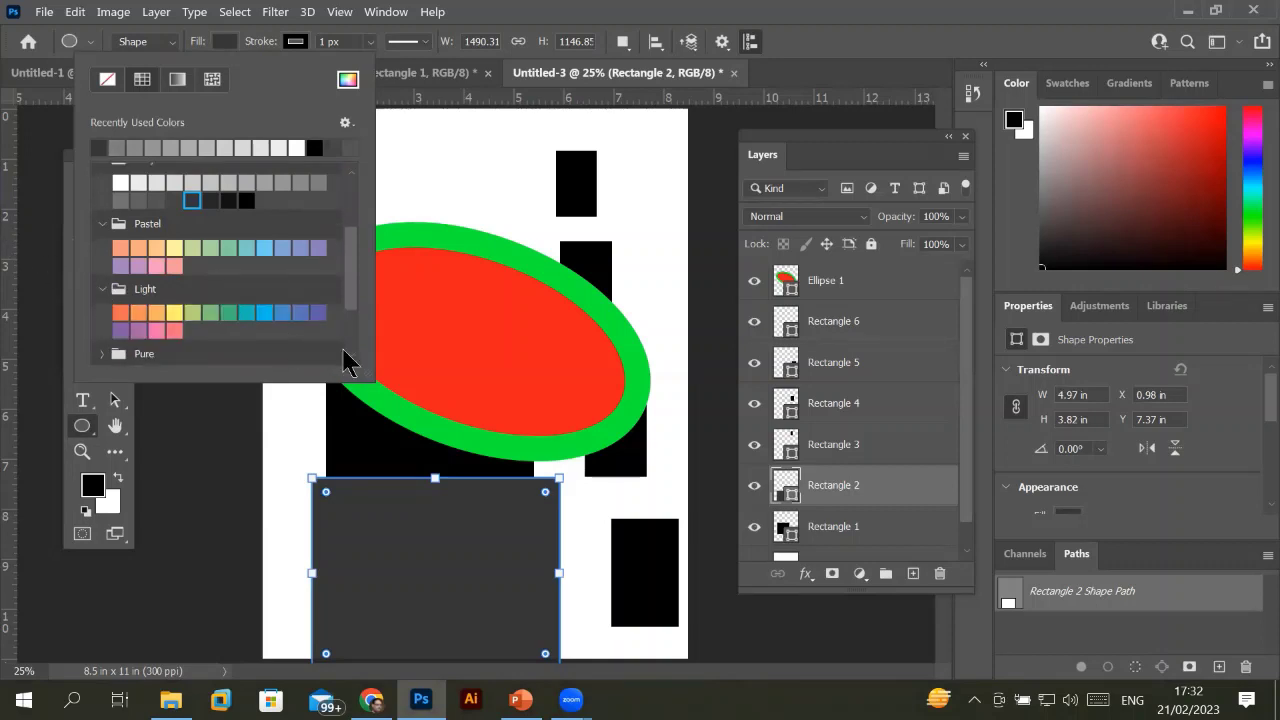
scroll(345, 362, down, 1)
scroll(346, 363, down, 1)
scroll(347, 364, down, 1)
scroll(348, 365, down, 2)
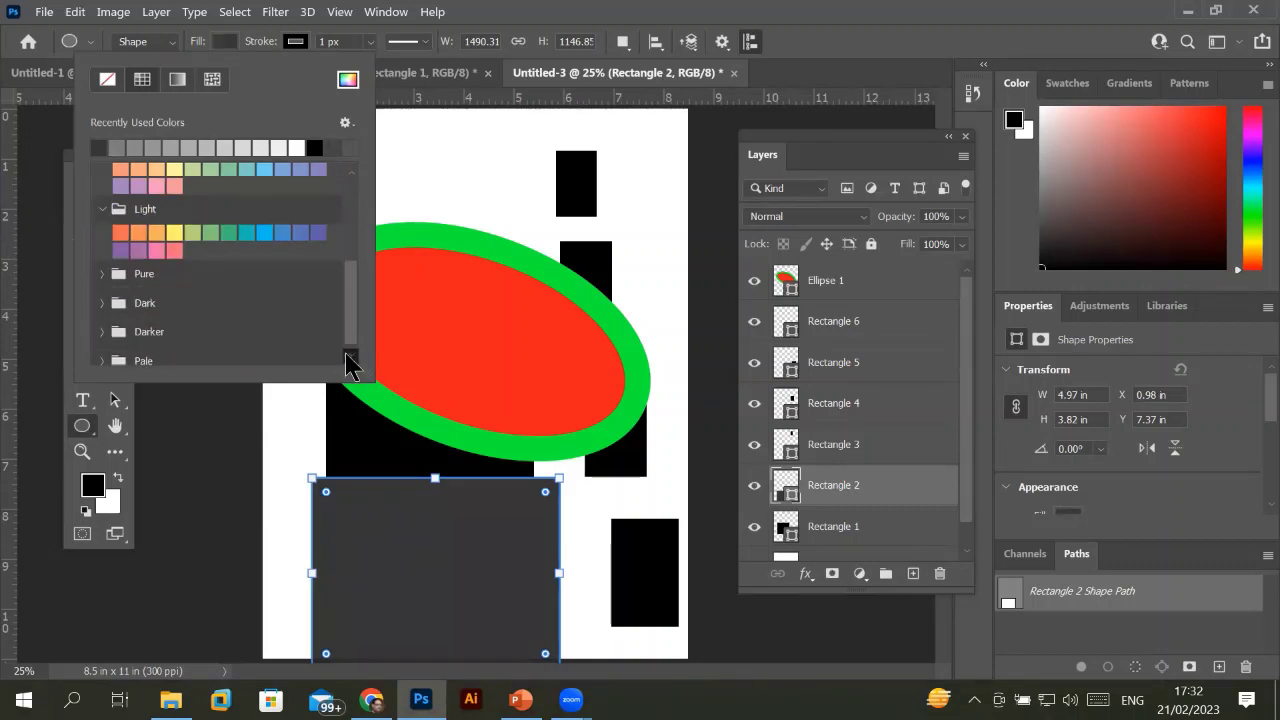
scroll(350, 365, down, 1)
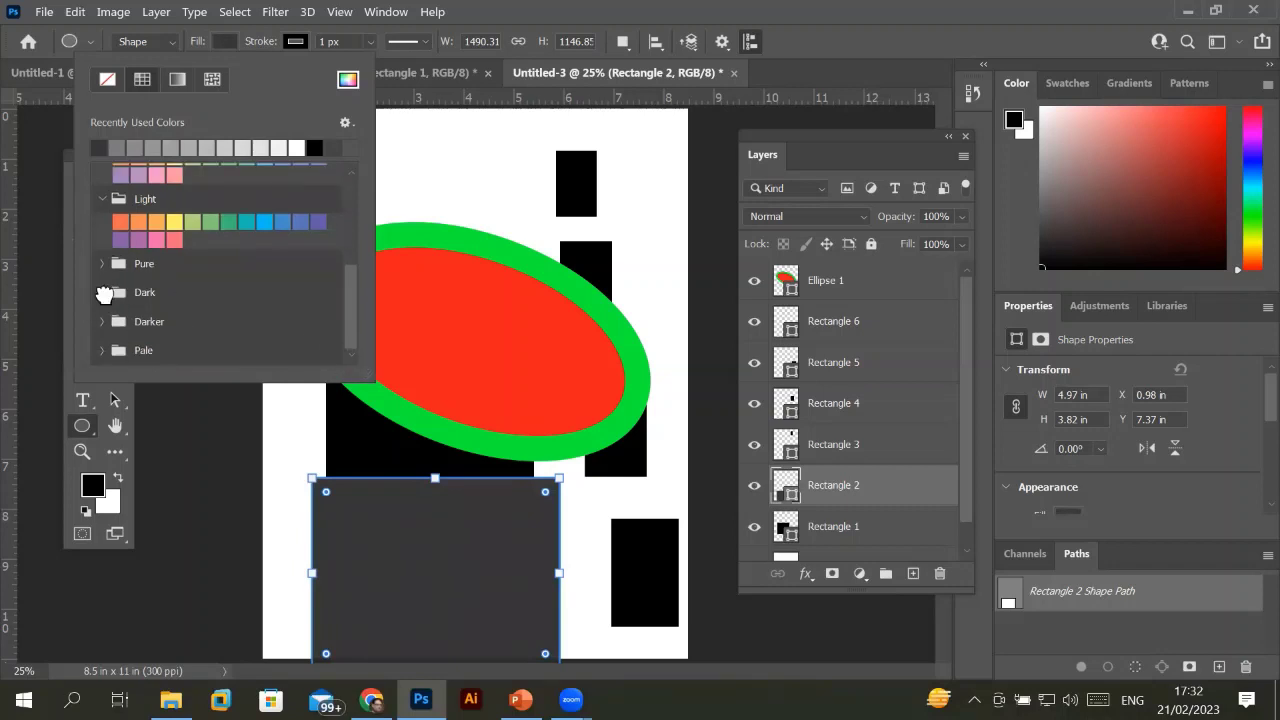
click(102, 292)
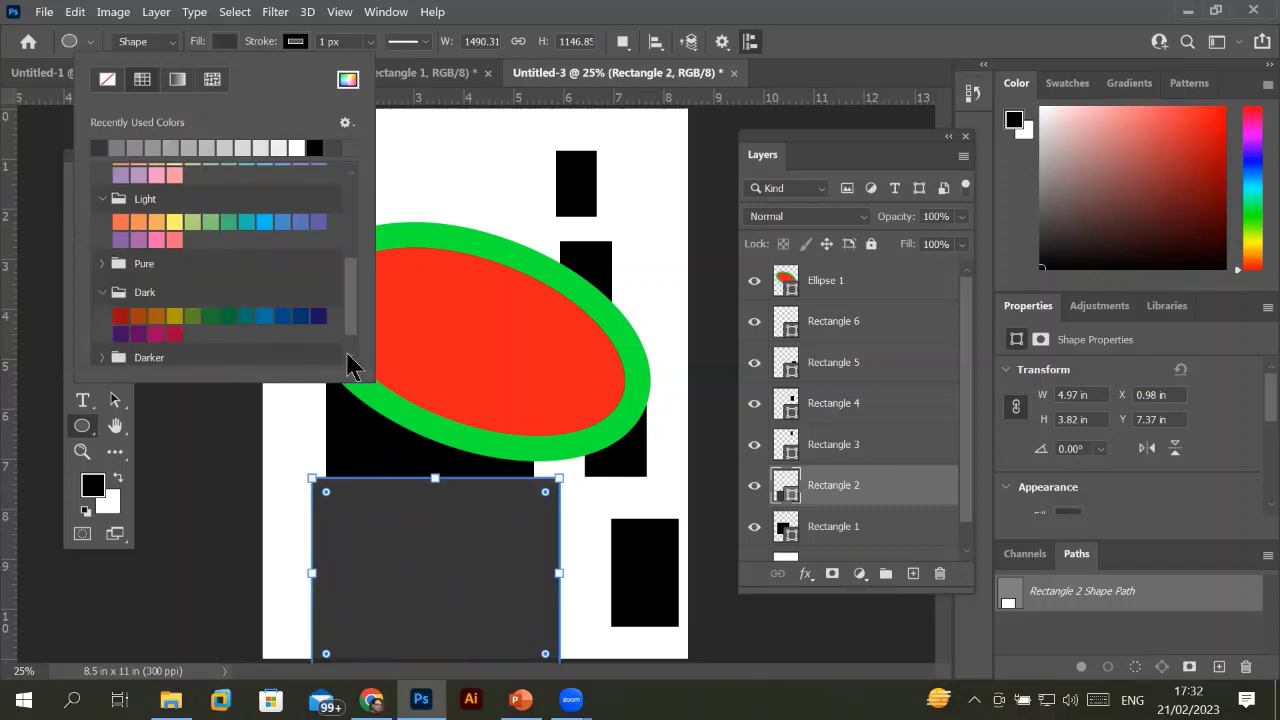
scroll(350, 365, down, 1)
scroll(349, 363, down, 1)
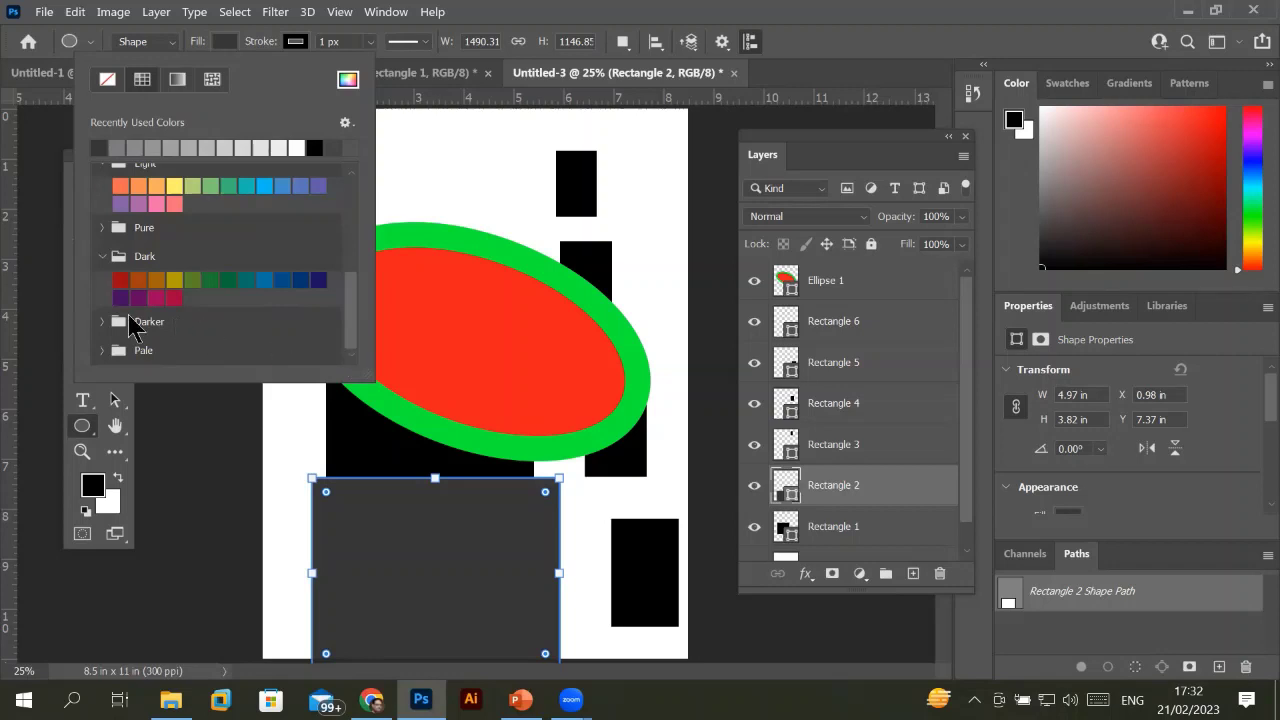
Fill Rectangle 2 with a dark blue swatch from the Darker group.
click(102, 321)
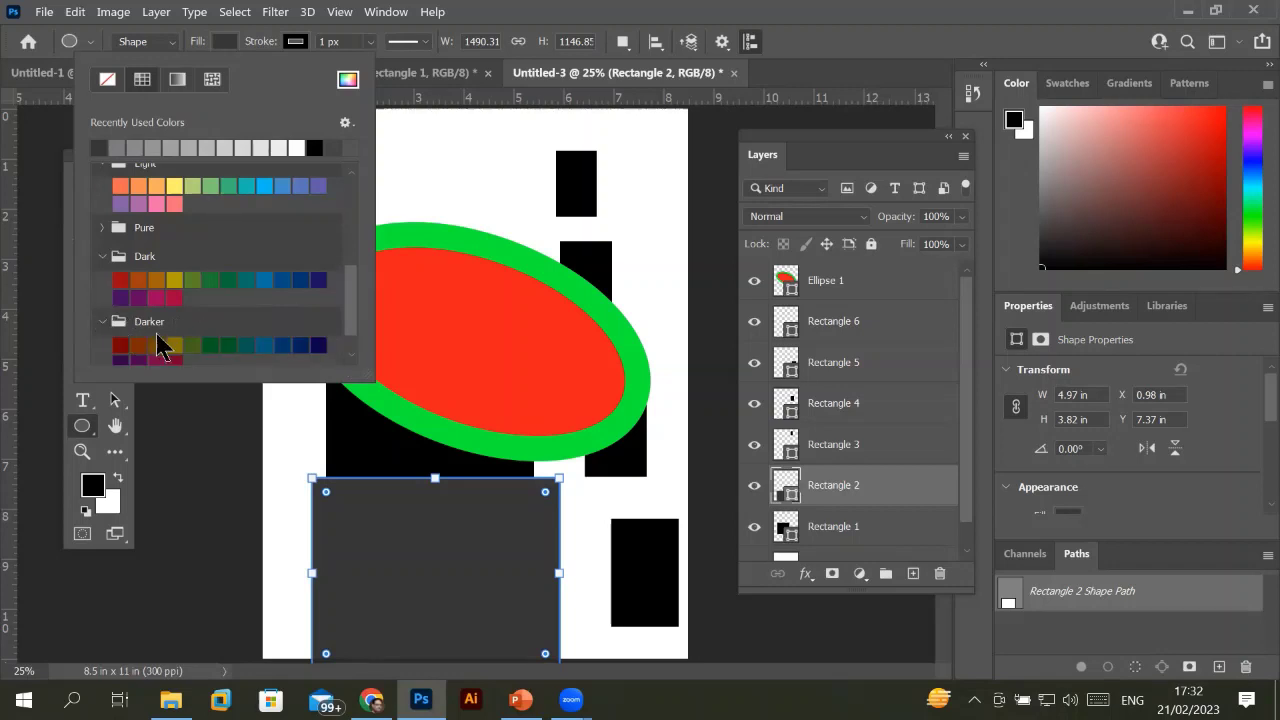
click(210, 345)
click(264, 345)
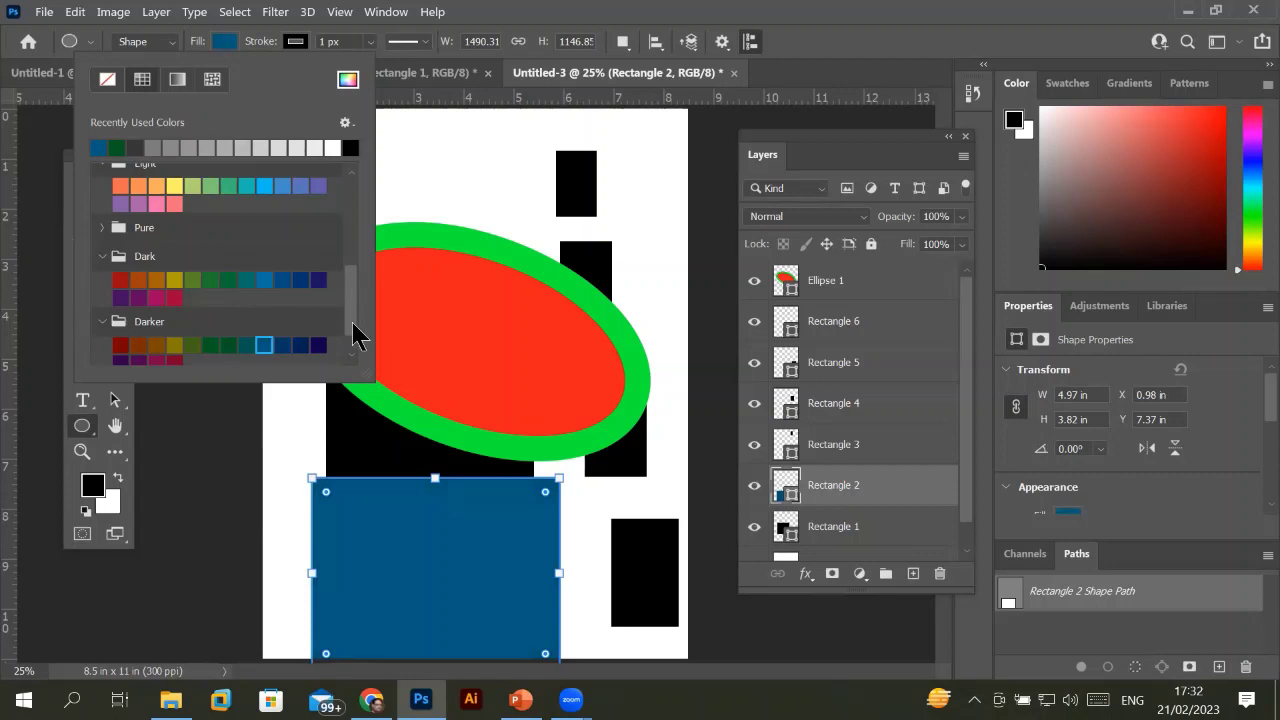
key(Return)
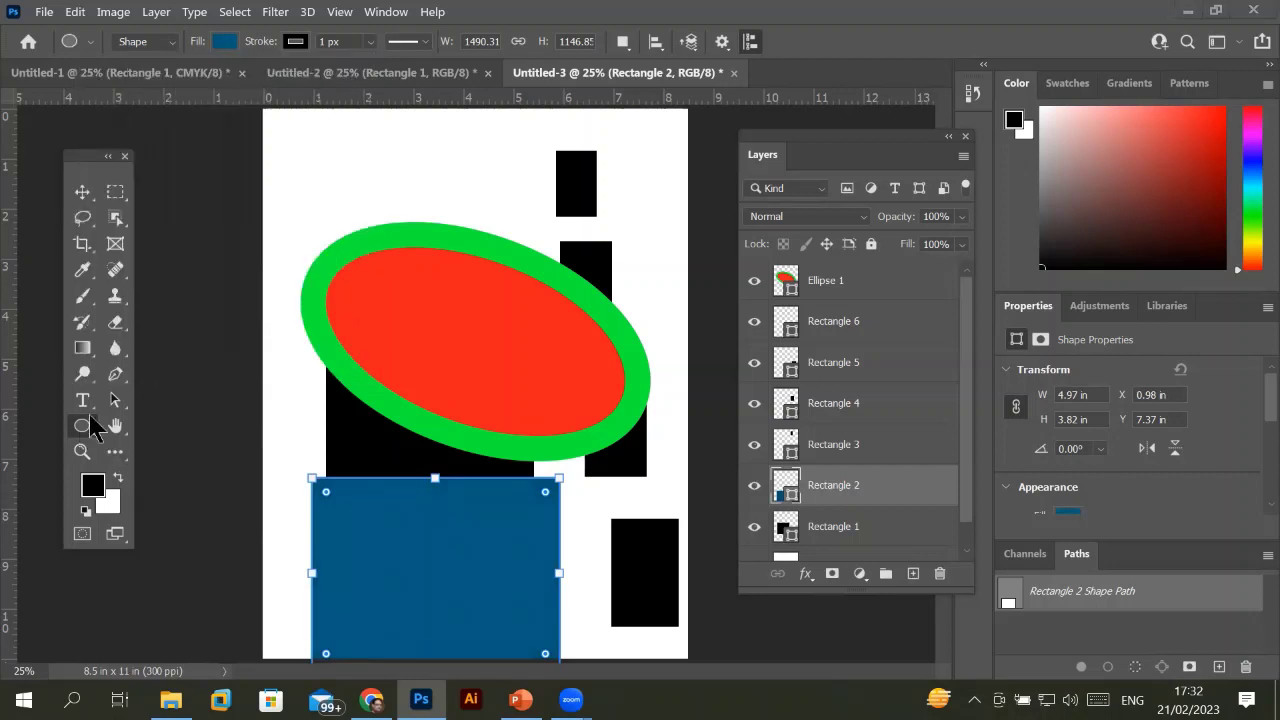
Reopen the rectangle's Fill popup and collapse all the swatch folders.
click(226, 44)
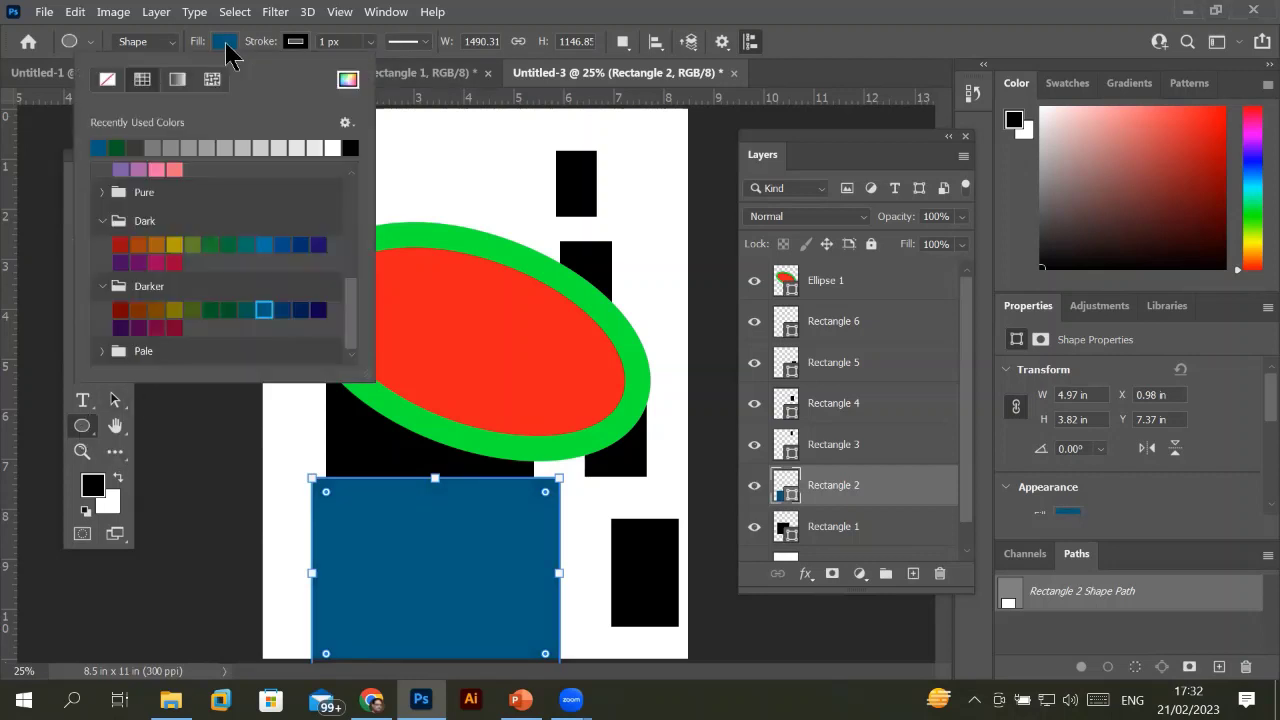
click(102, 286)
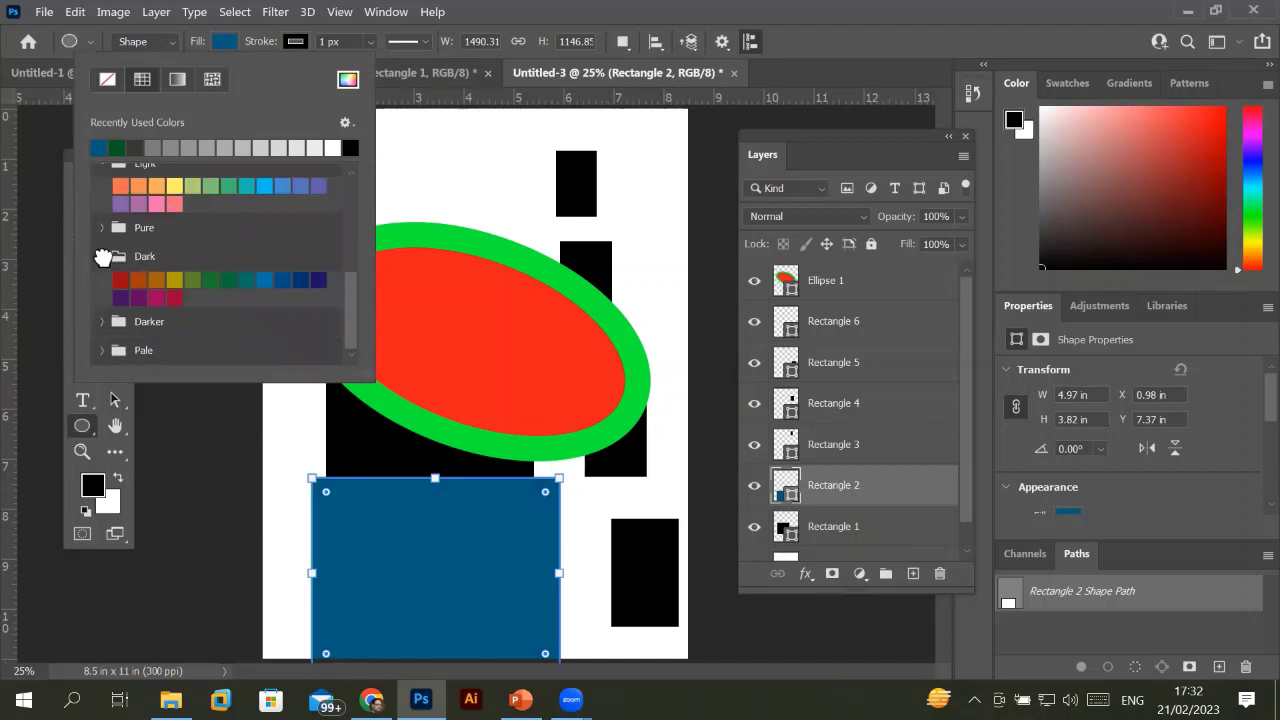
click(103, 257)
click(106, 193)
click(101, 170)
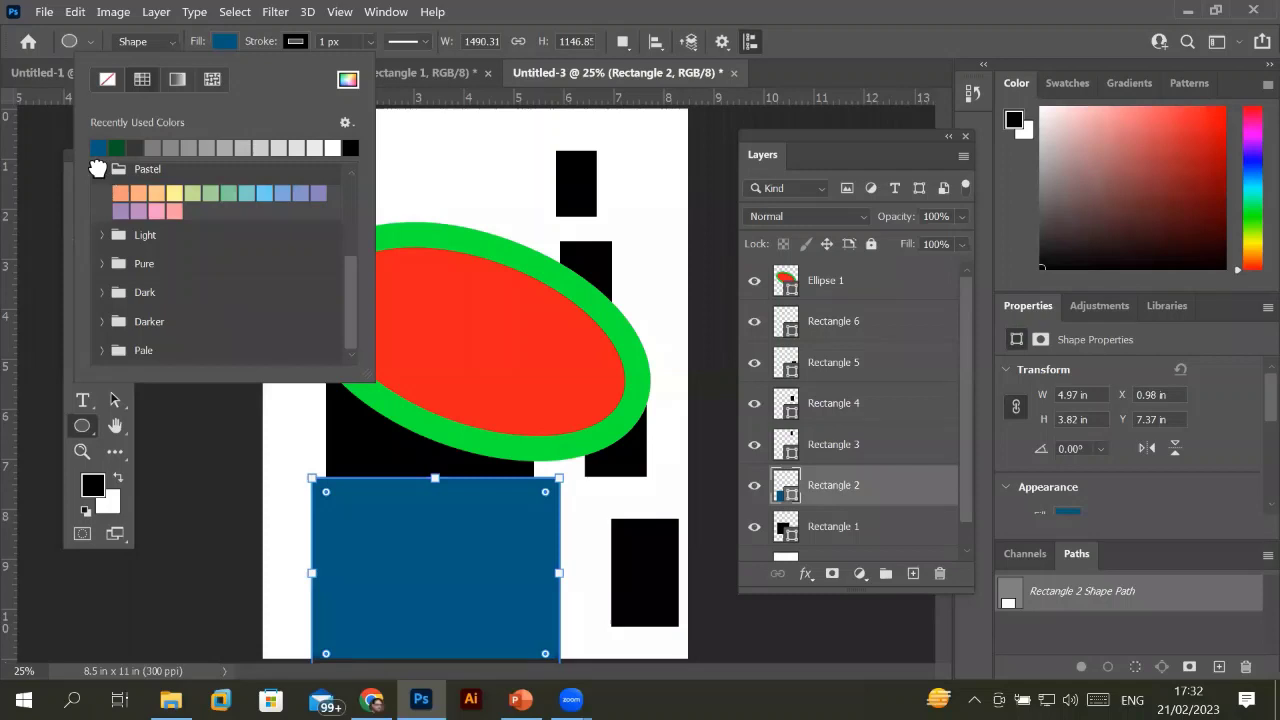
drag(352, 268, 365, 205)
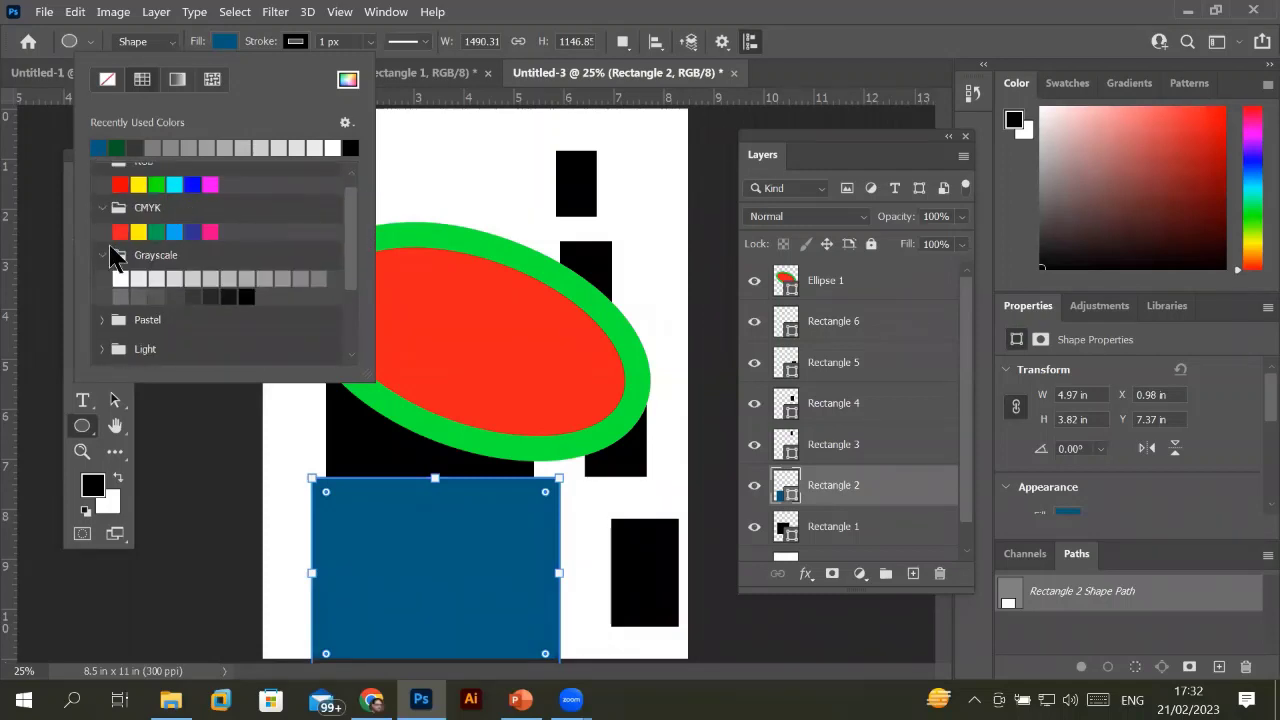
click(101, 207)
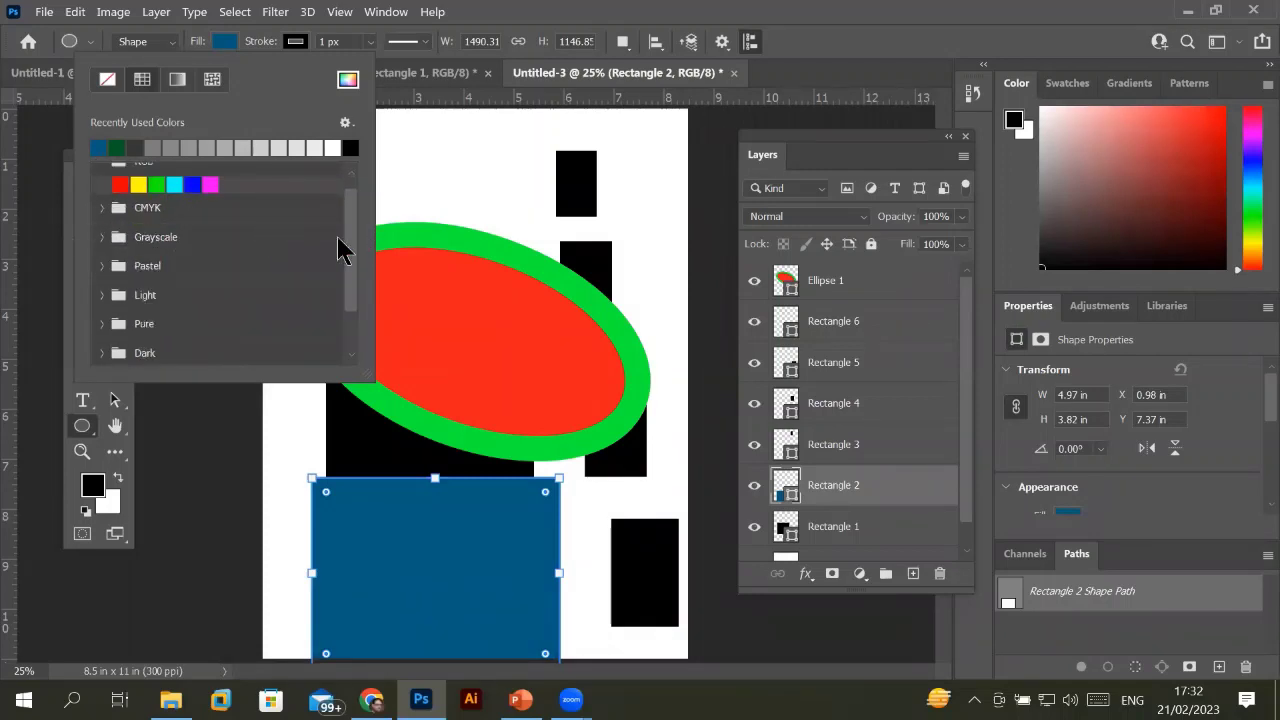
drag(354, 249, 363, 214)
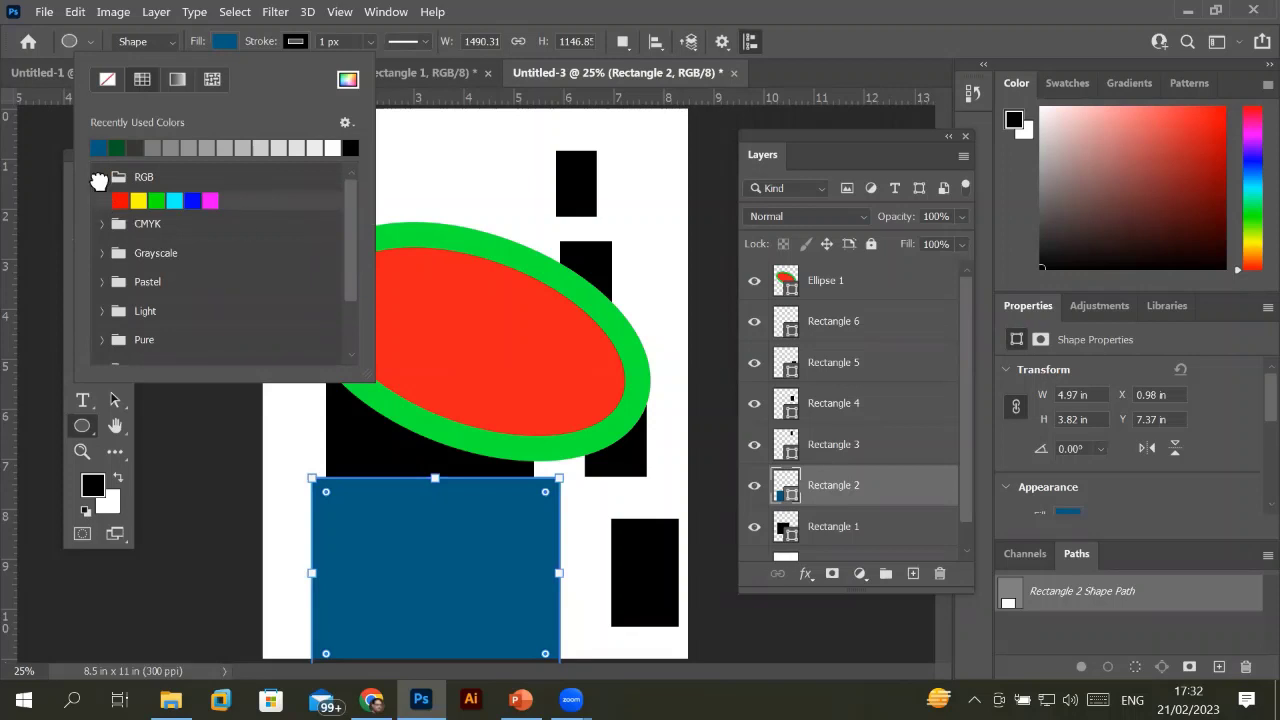
click(101, 176)
click(100, 177)
click(103, 178)
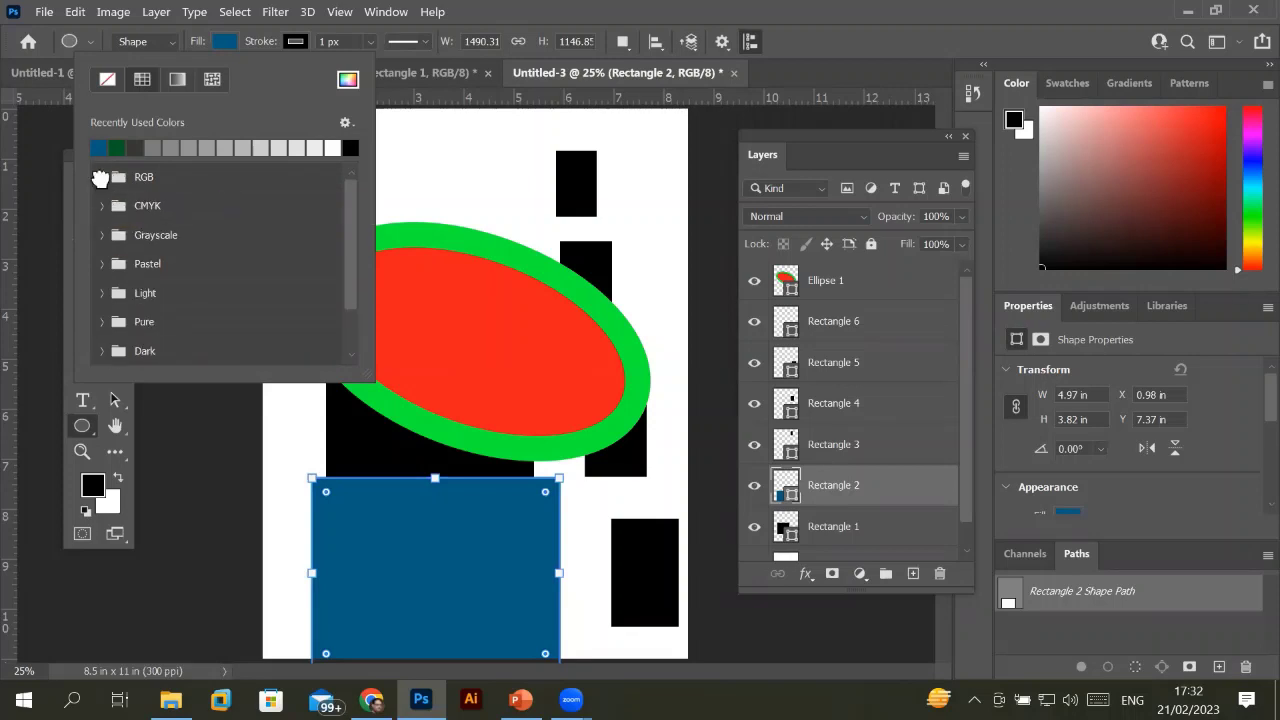
click(102, 178)
click(101, 178)
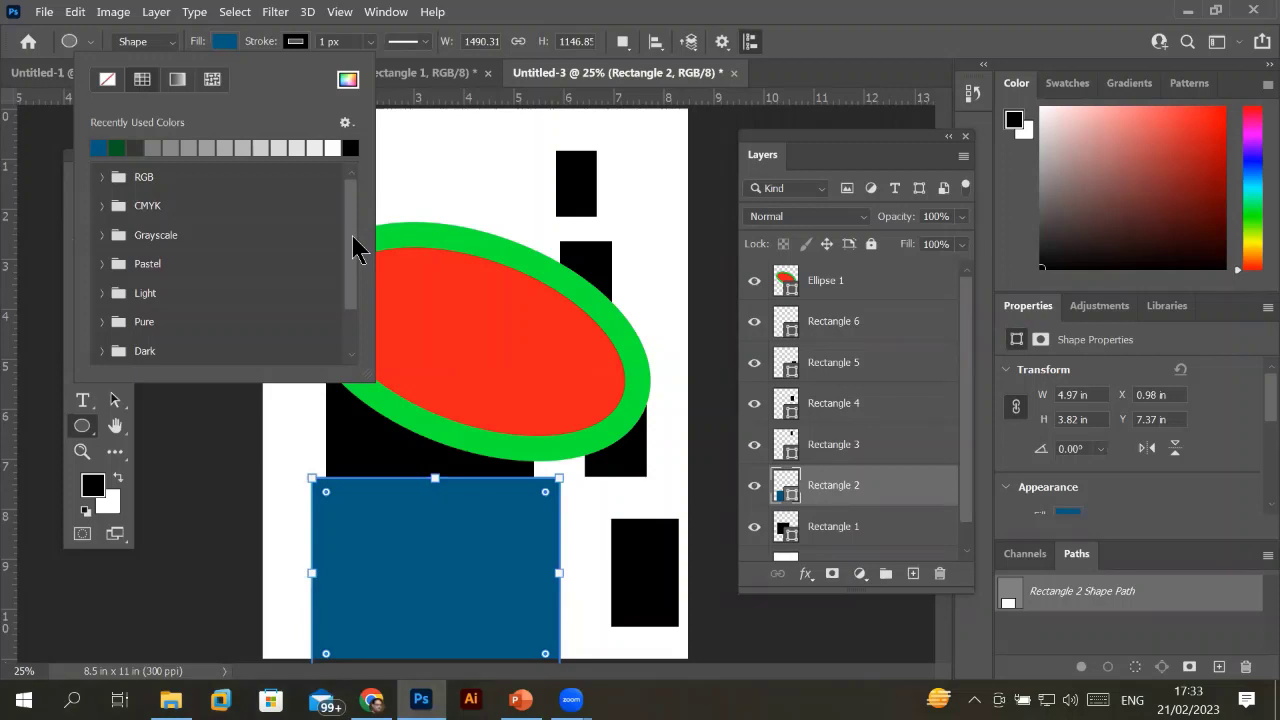
Try No Color, then give Rectangle 2 a solid light grey fill from recent colours.
click(107, 85)
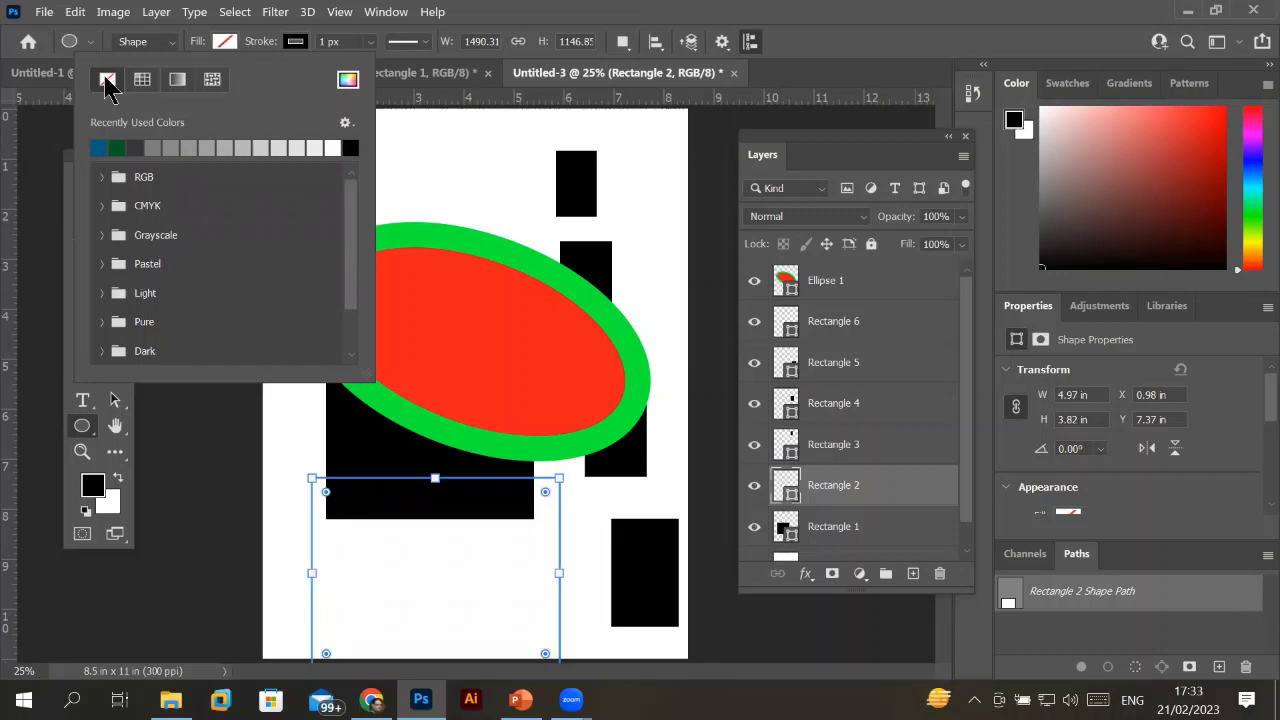
click(145, 78)
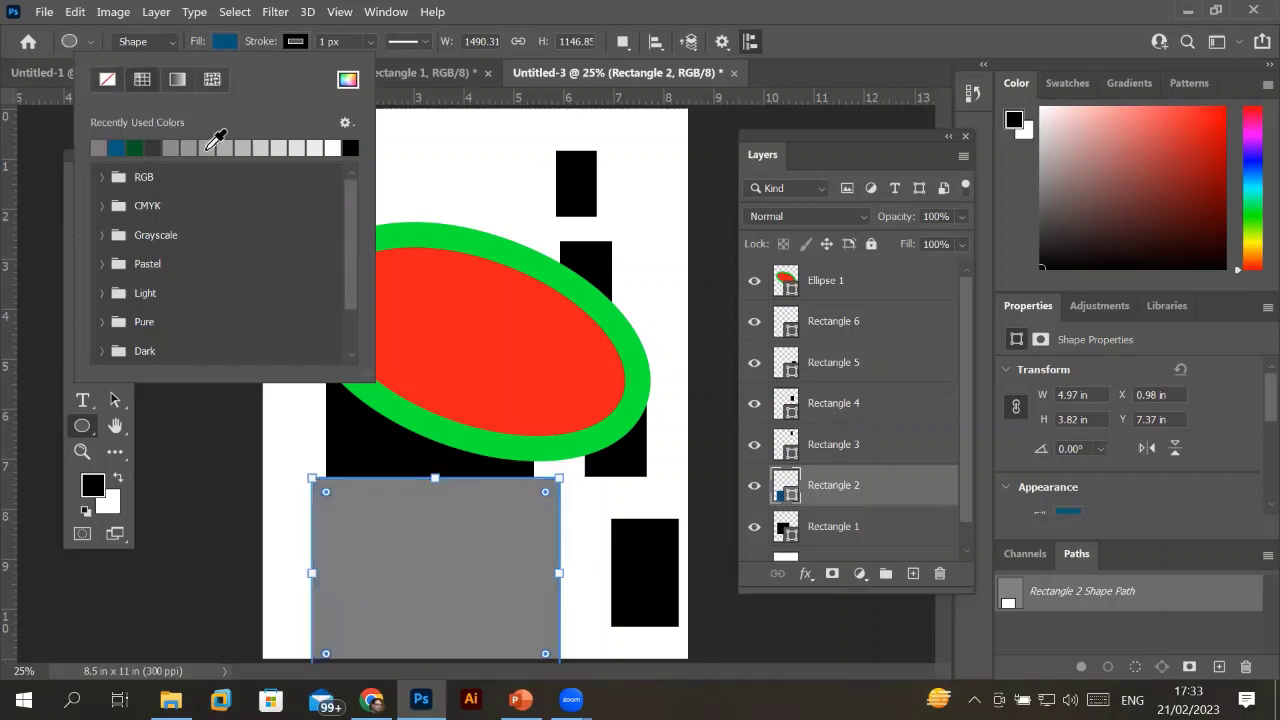
click(224, 148)
click(245, 147)
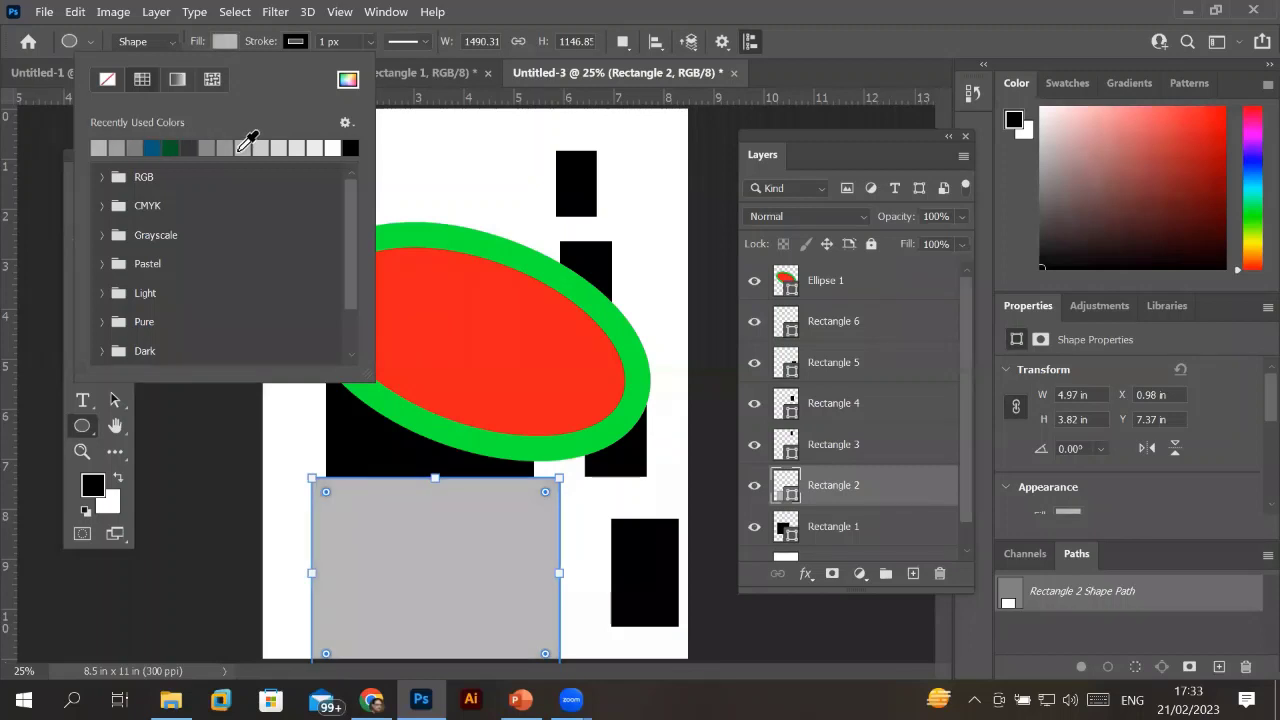
Give the rectangle a gradient fill, trying Radial, Angle and Reflected before settling on Diamond.
click(177, 80)
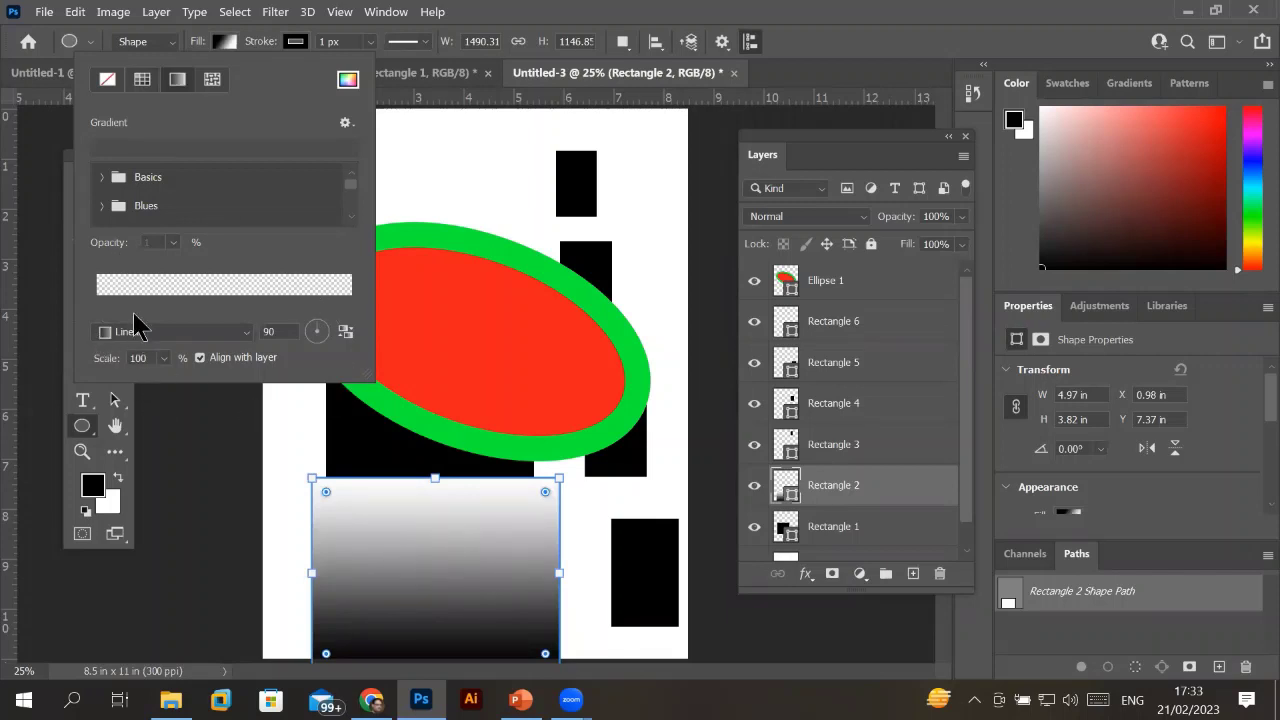
click(168, 334)
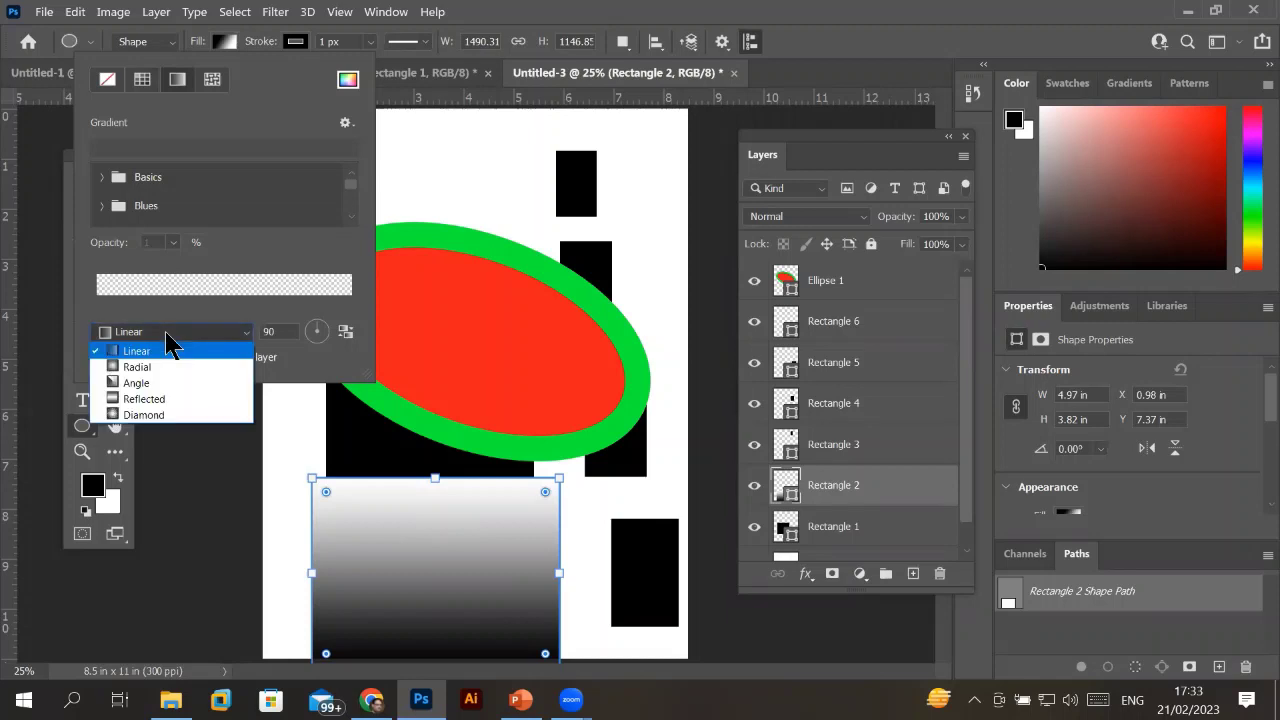
click(164, 367)
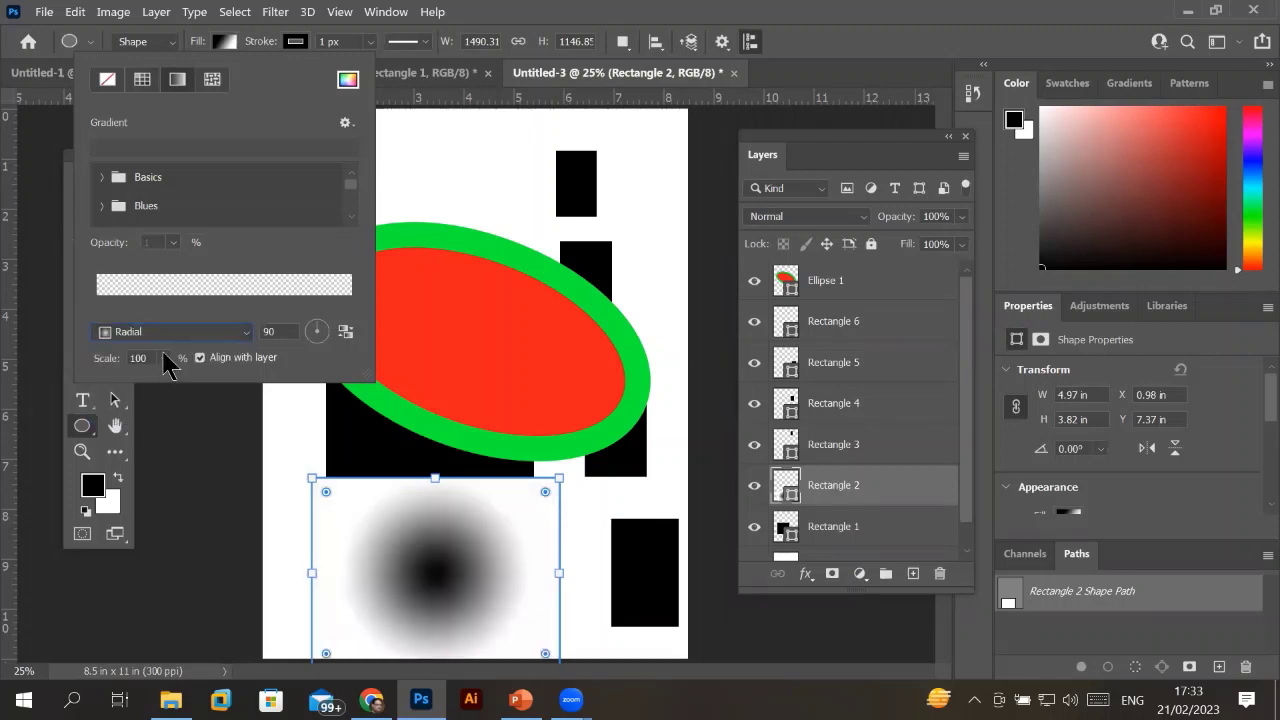
click(170, 333)
click(160, 385)
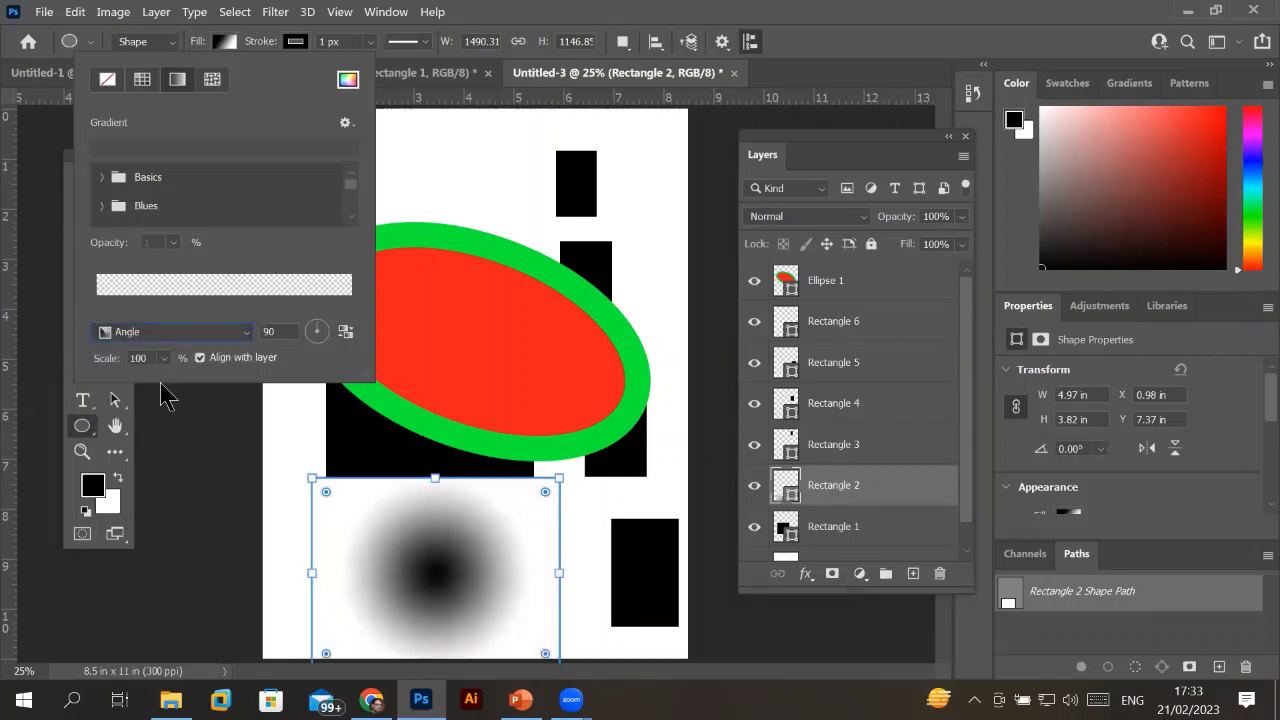
click(175, 334)
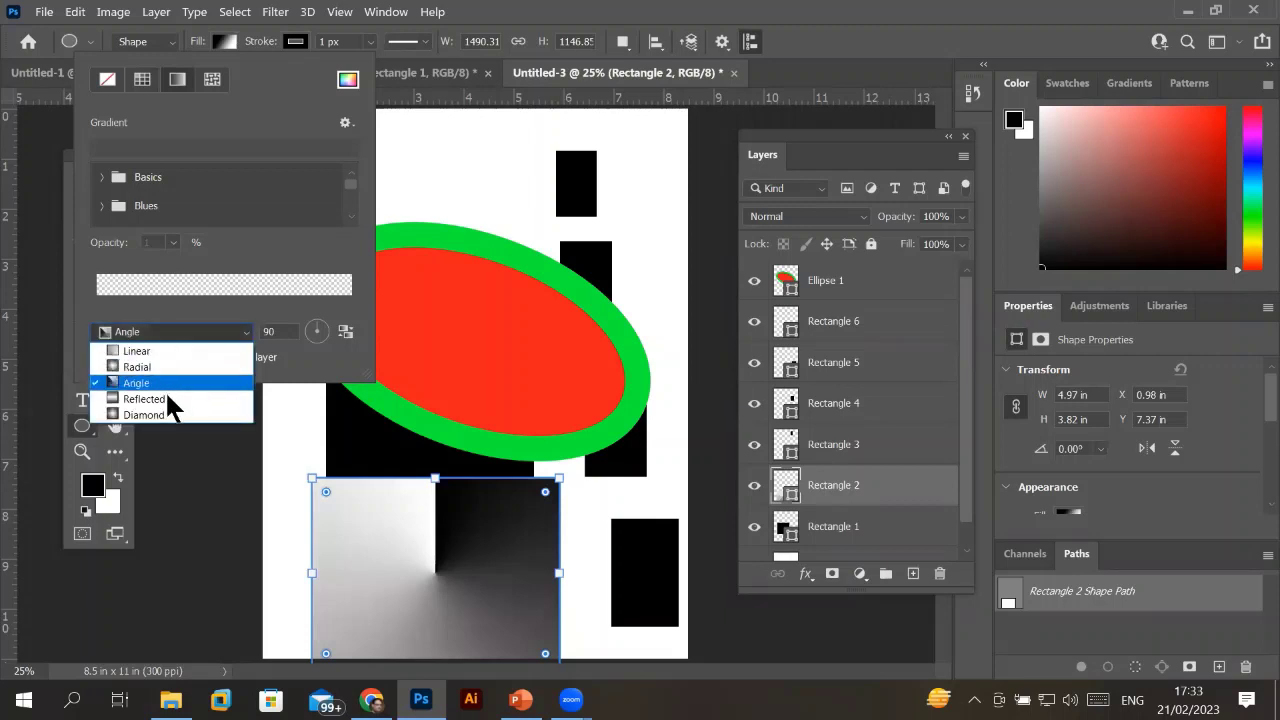
click(167, 399)
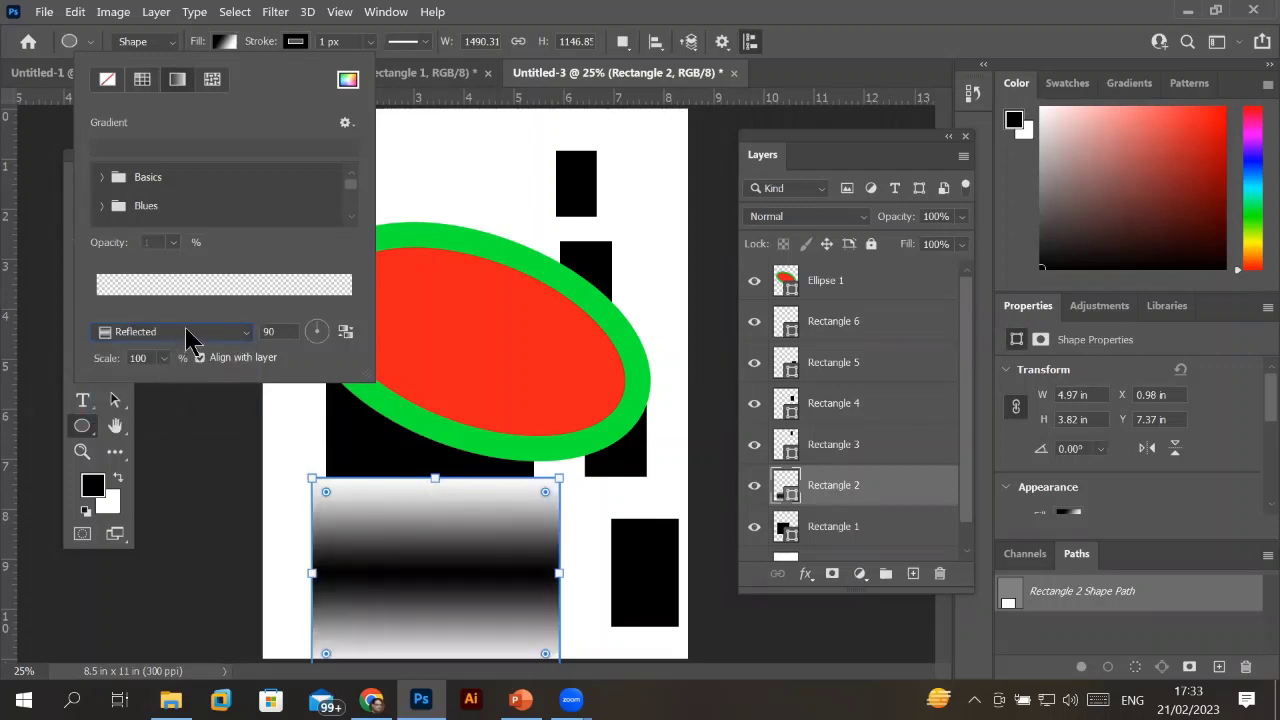
click(188, 334)
click(178, 415)
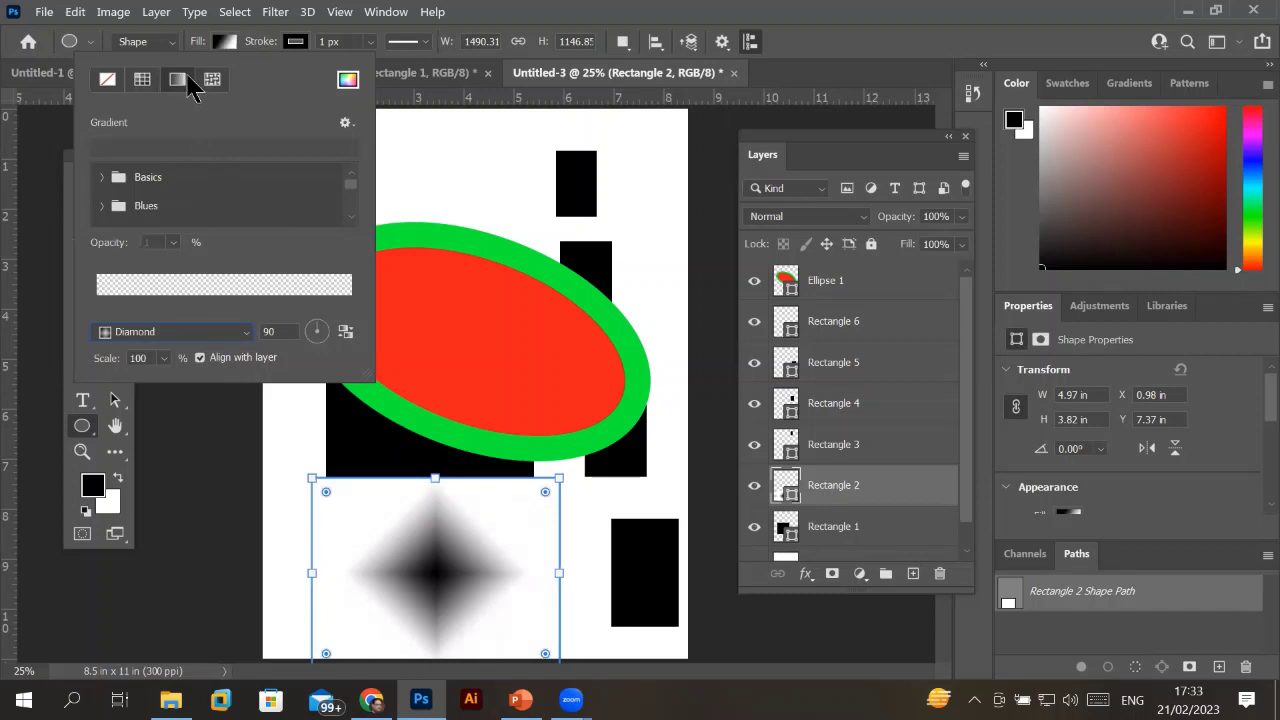
click(101, 177)
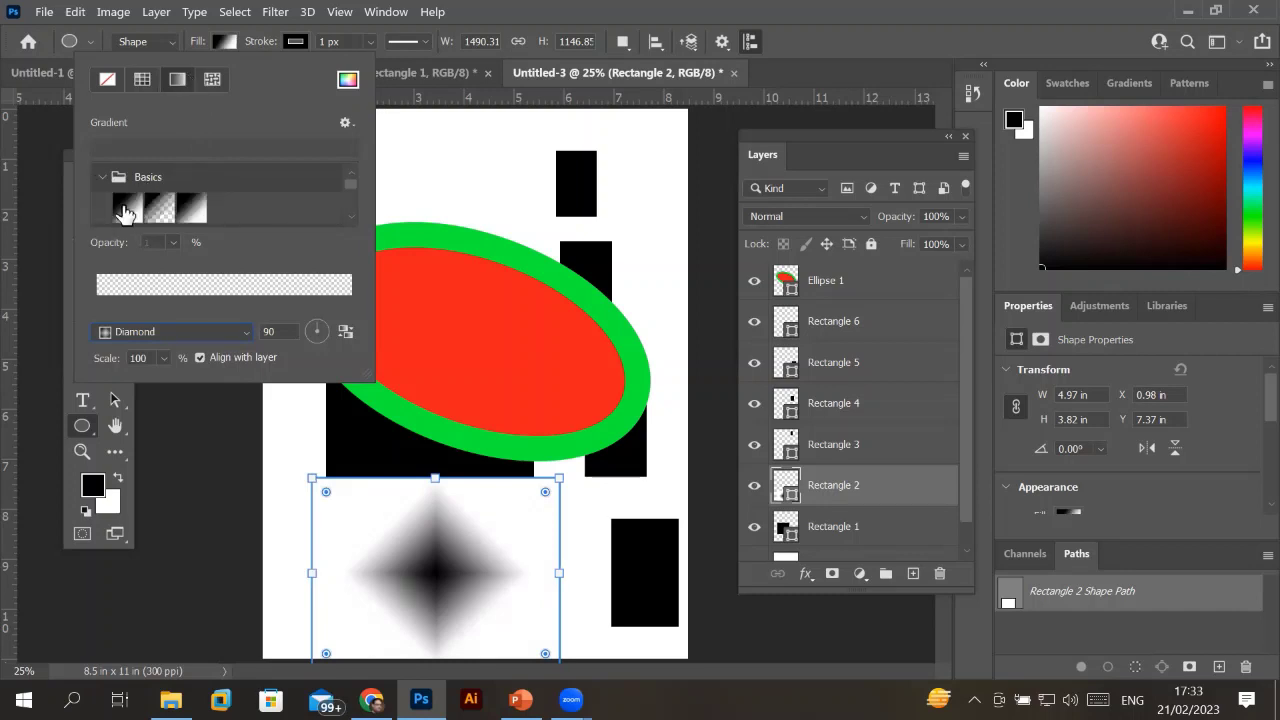
Apply the Basics black-to-white preset, close the fill settings, cancel the Create Ellipse prompt, and select Ellipse 1.
click(125, 210)
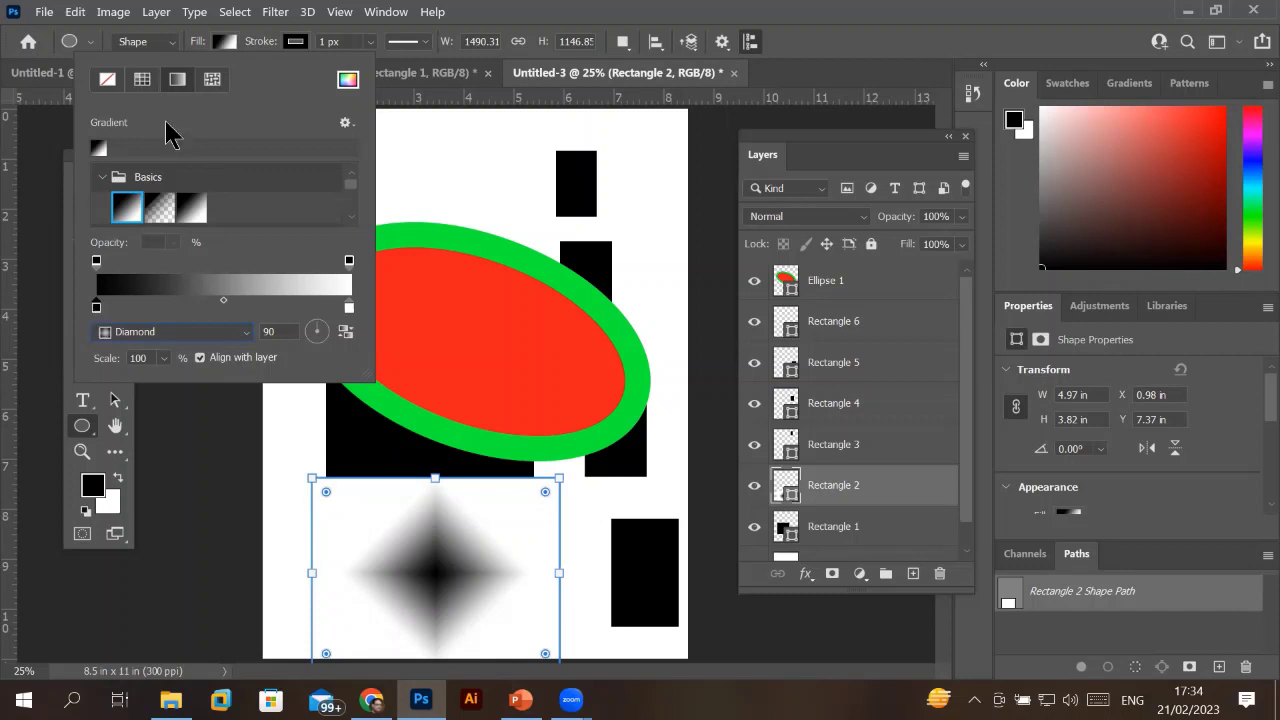
click(38, 158)
click(323, 260)
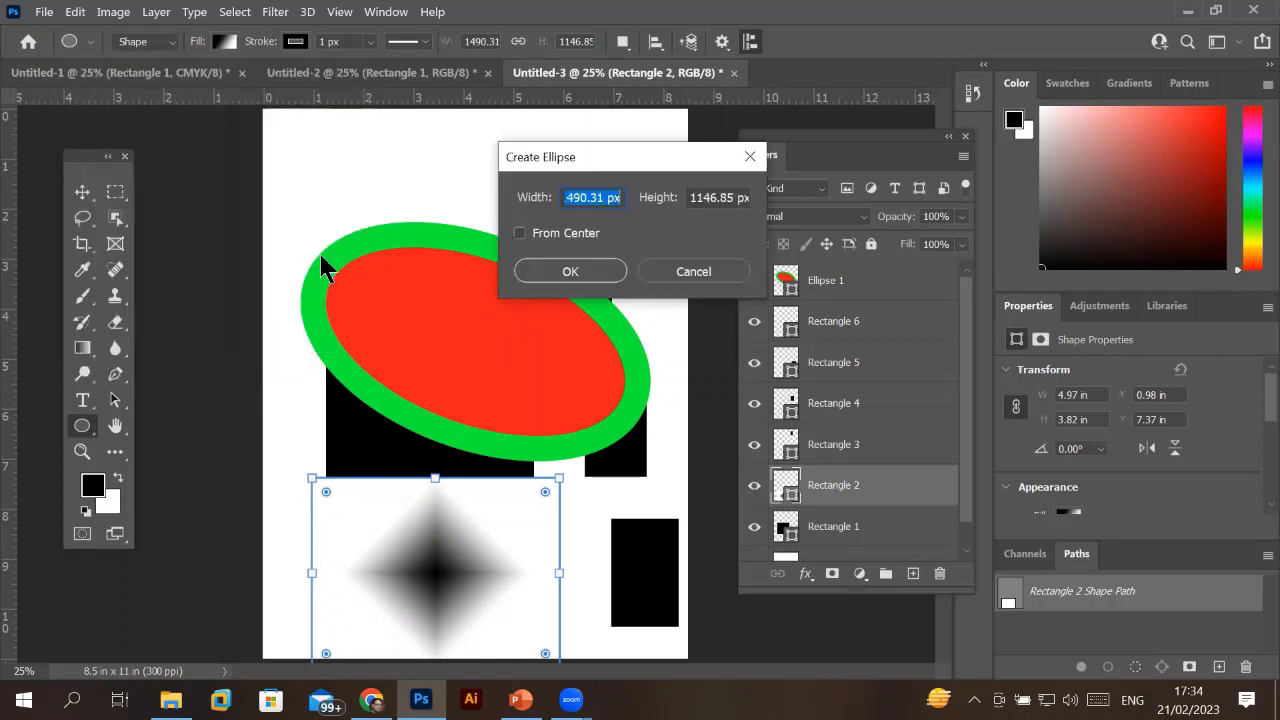
click(691, 273)
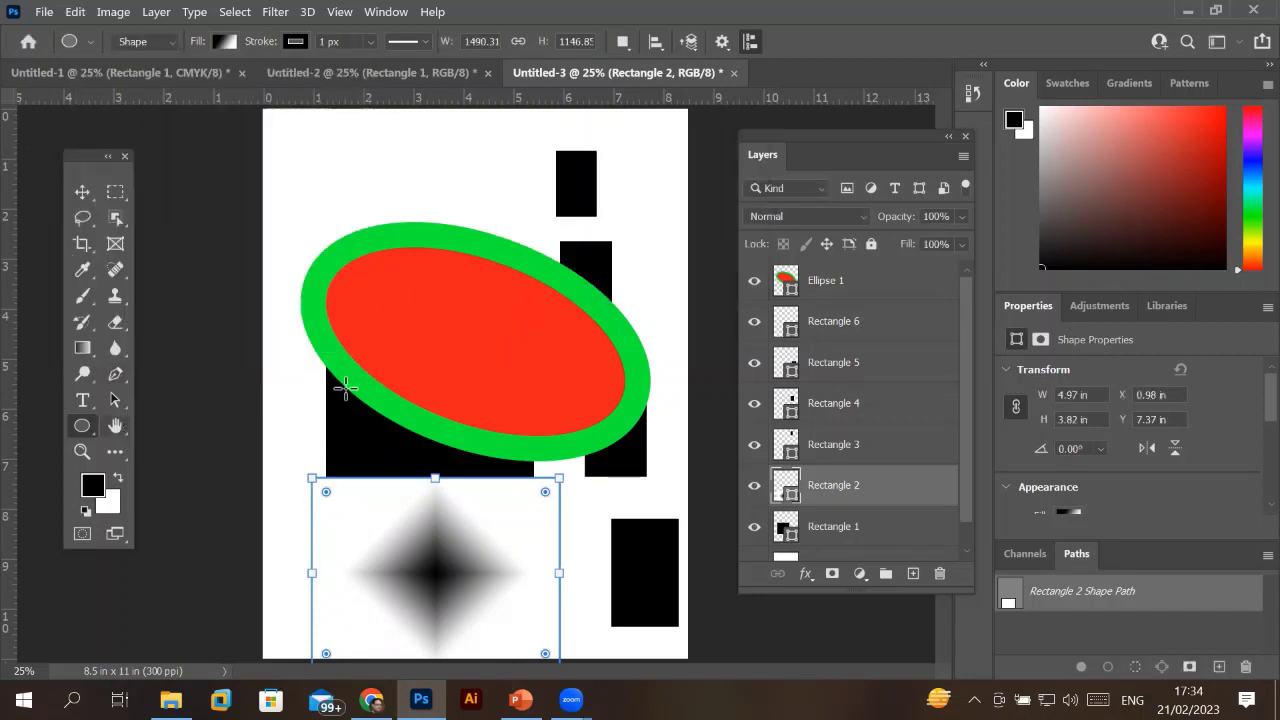
click(830, 281)
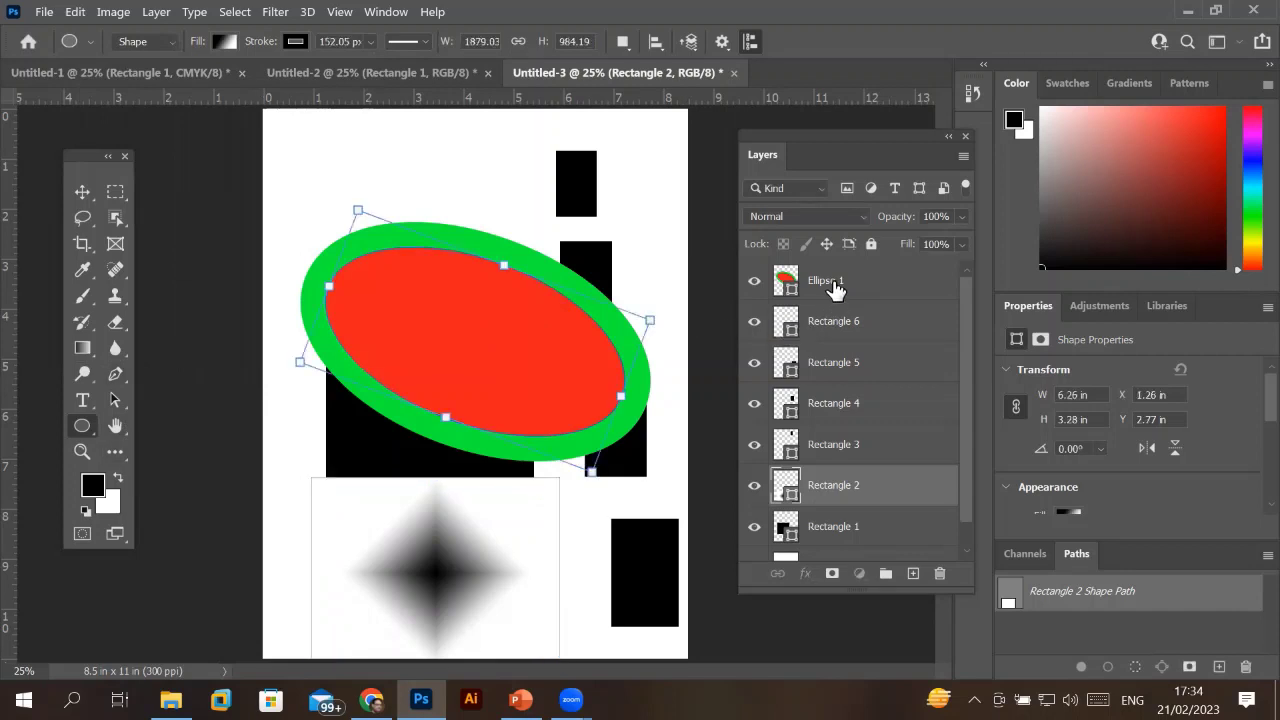
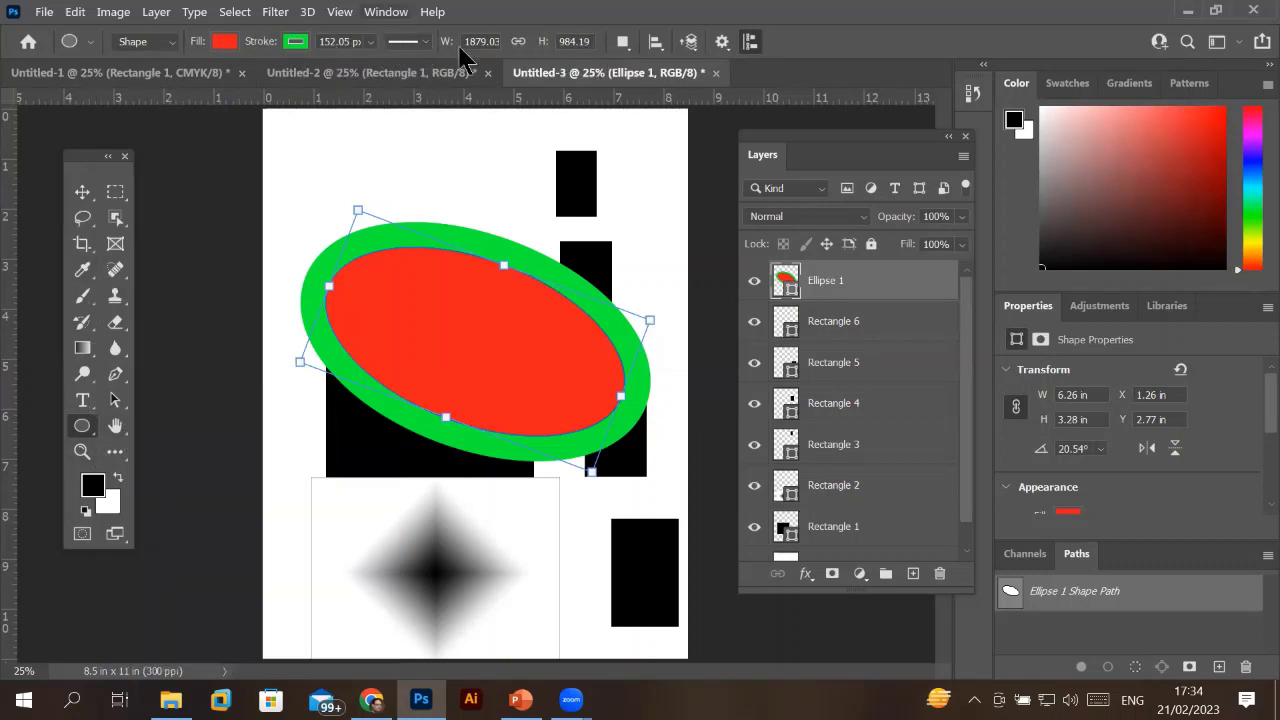
Cycle through the Move, Lasso and Eyedropper tools, then return to the Ellipse tool.
key(alt+w)
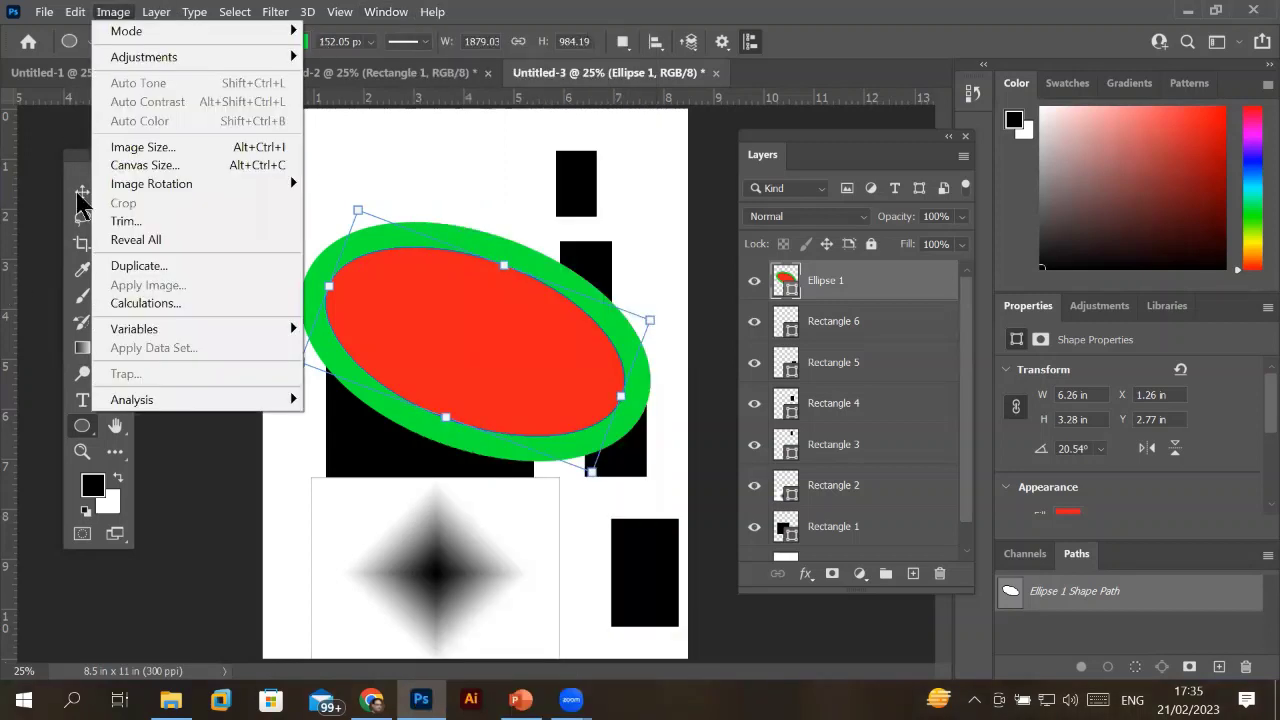
click(80, 194)
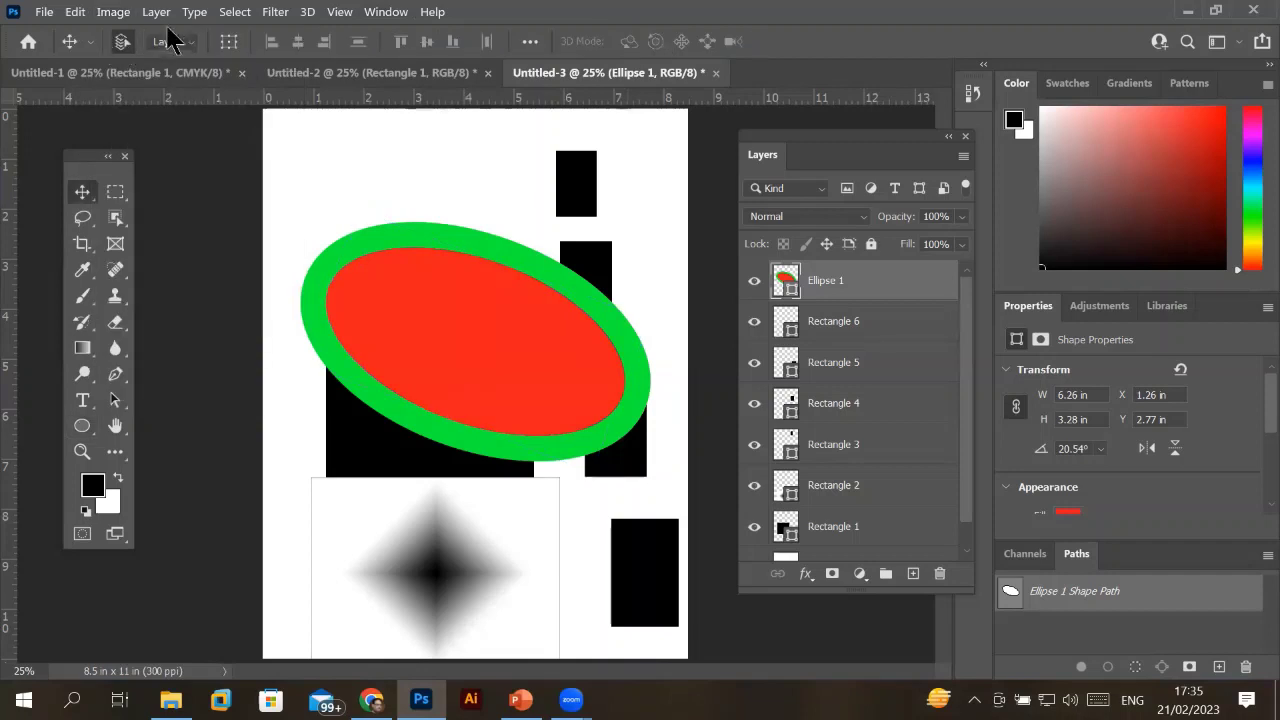
click(83, 217)
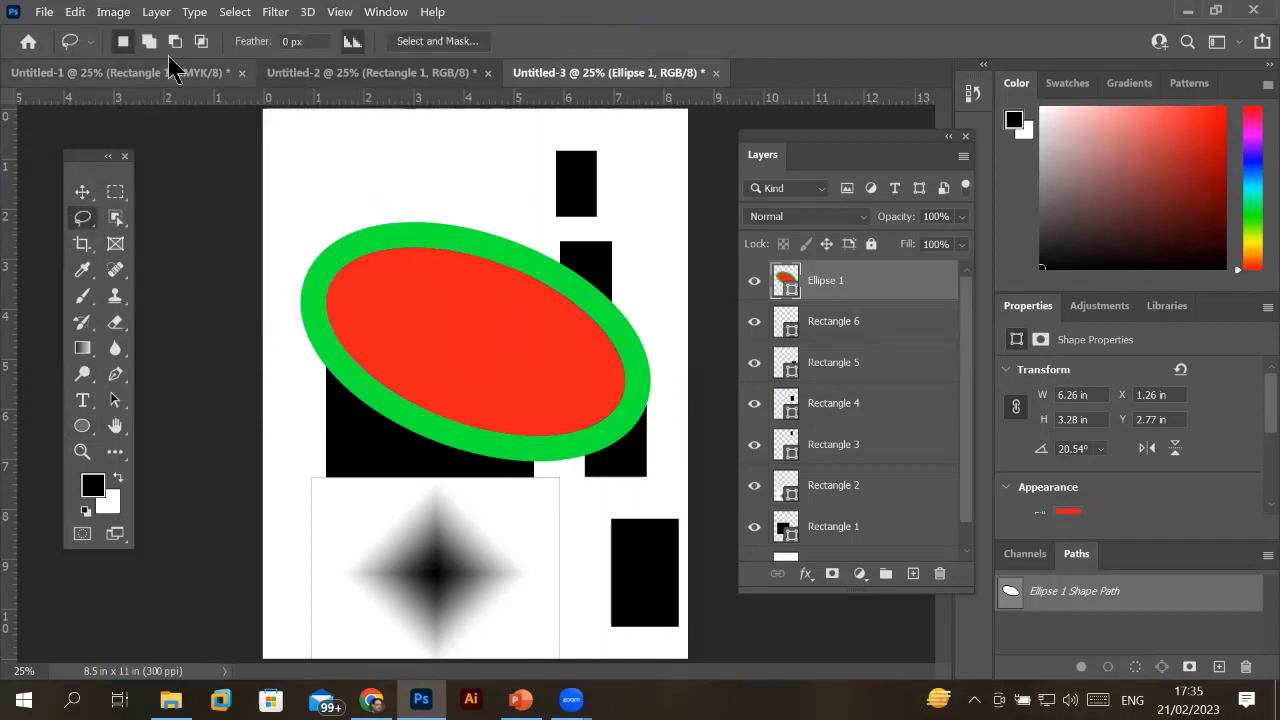
click(83, 268)
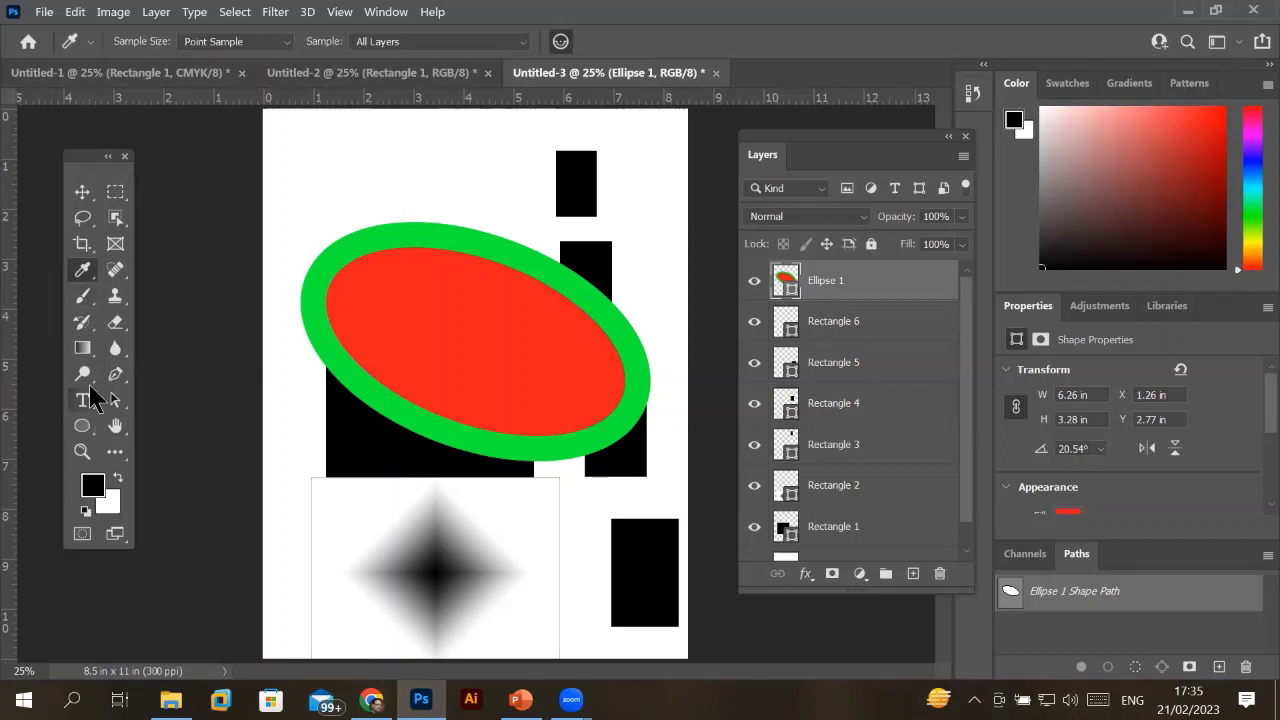
click(80, 427)
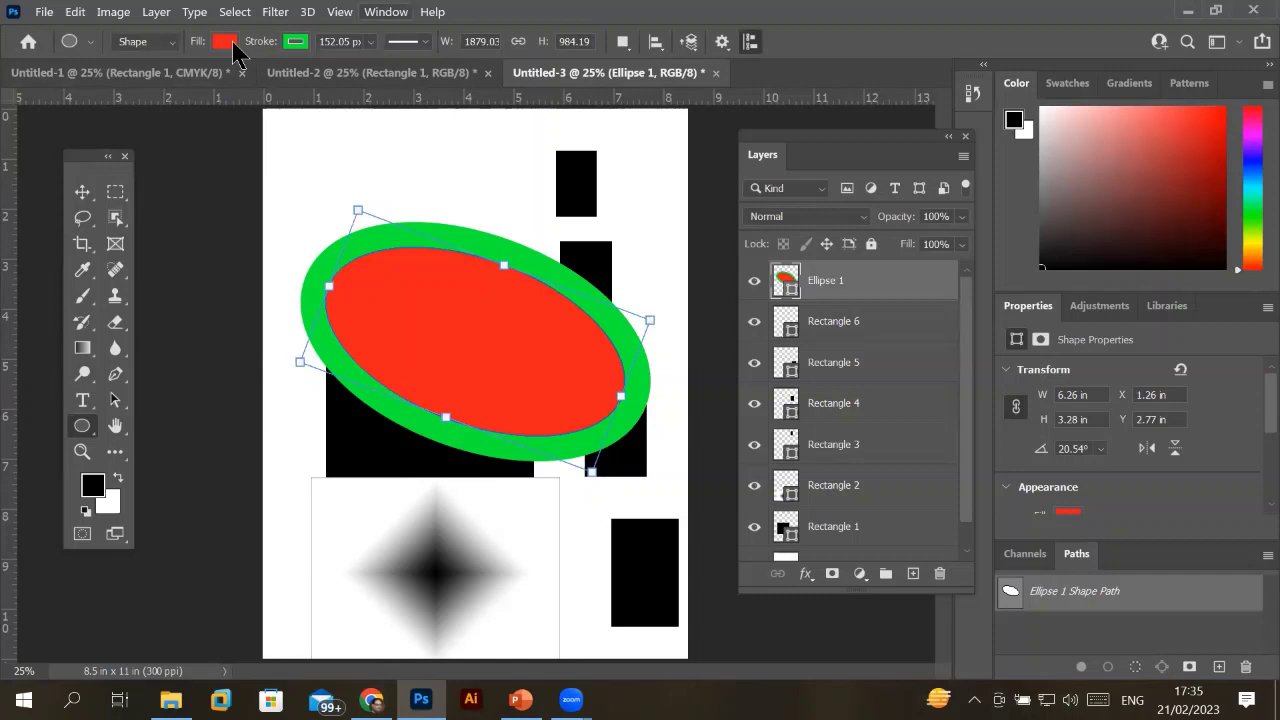
Hide the tool options bar and the Tools panel from the Window menu.
click(385, 11)
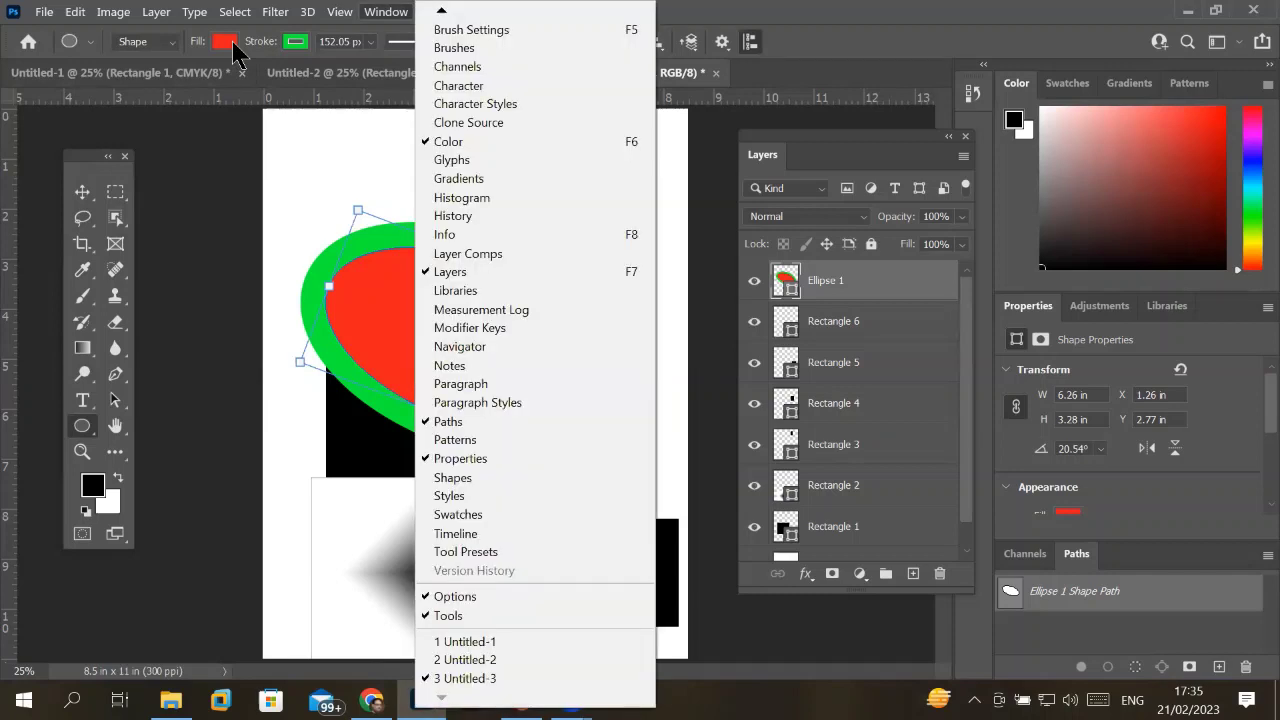
click(385, 12)
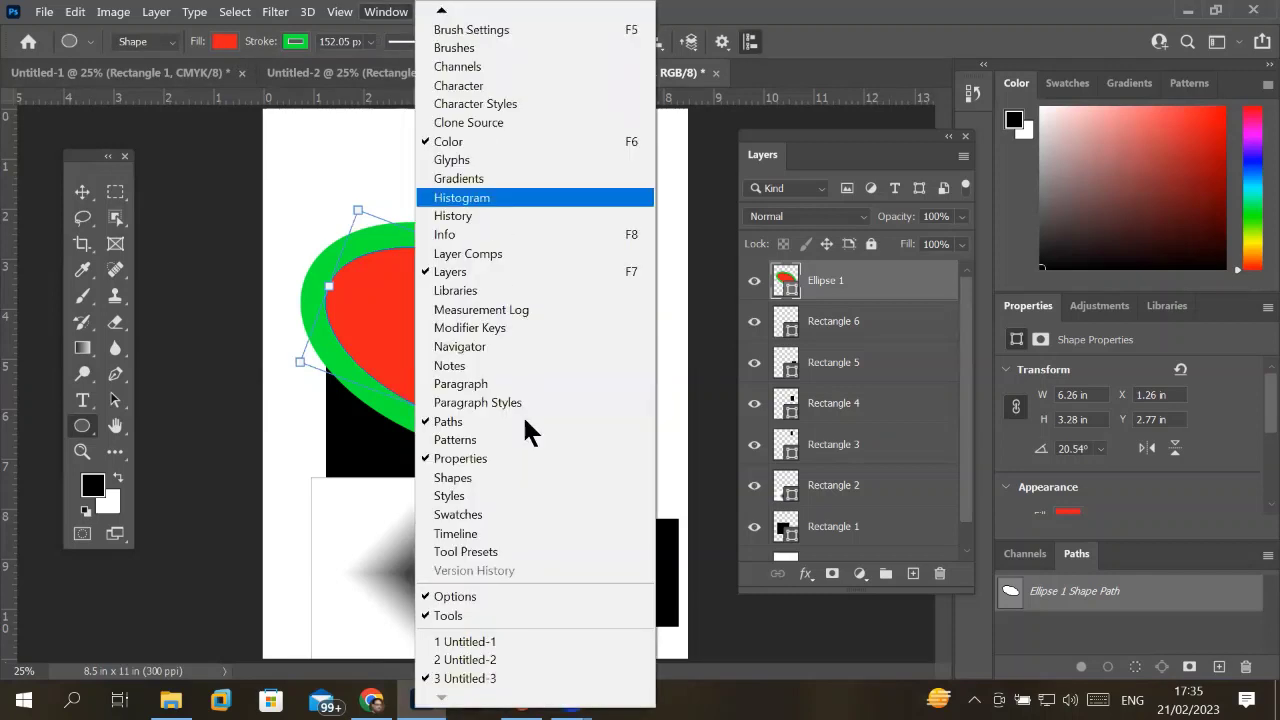
click(436, 597)
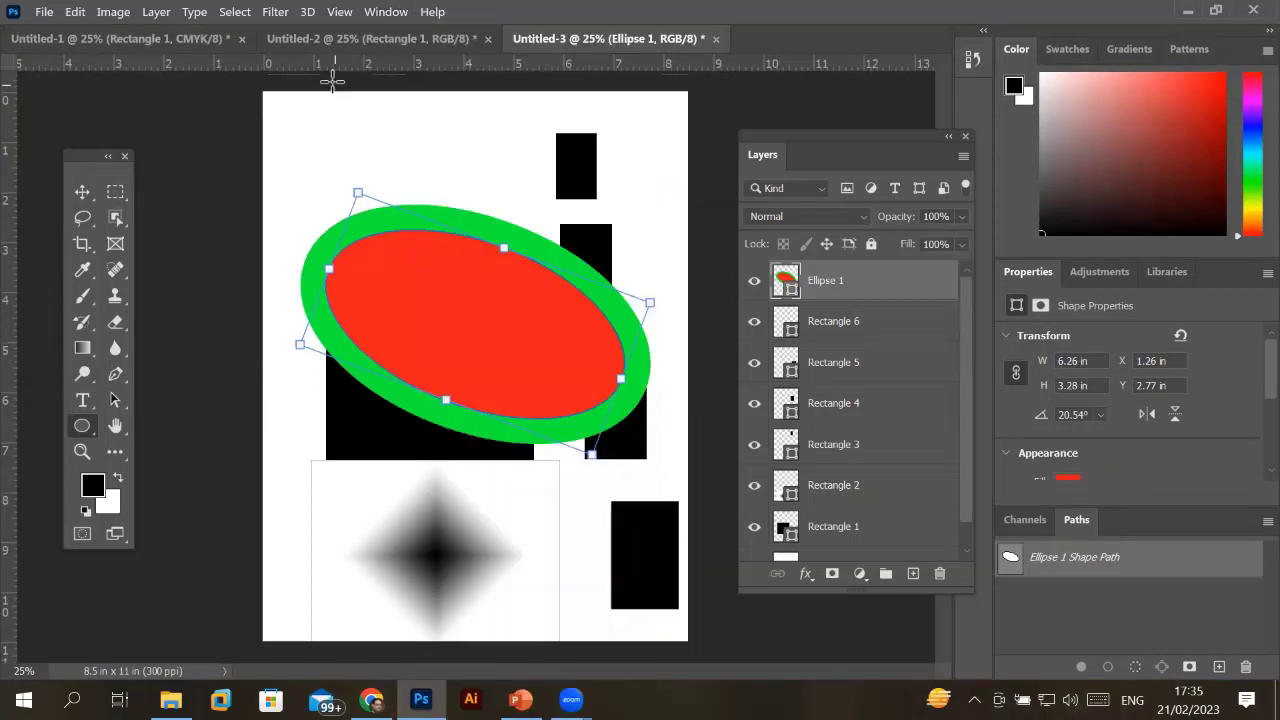
click(386, 12)
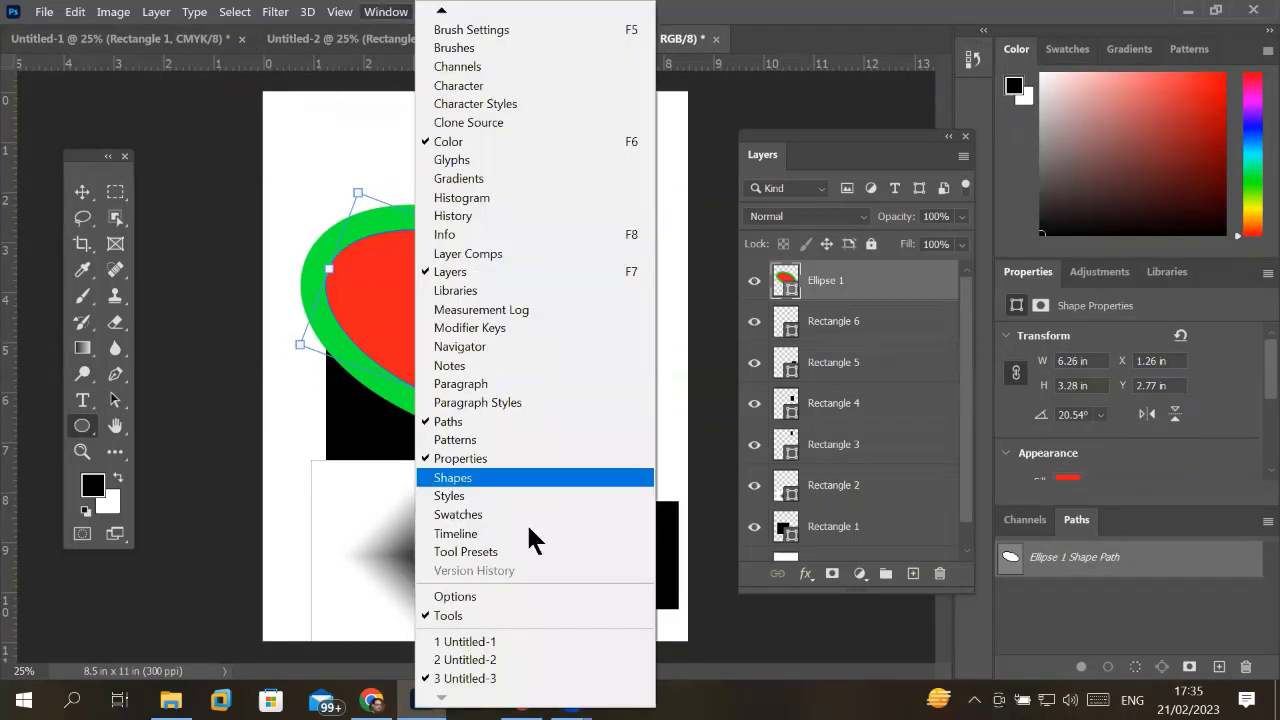
click(465, 616)
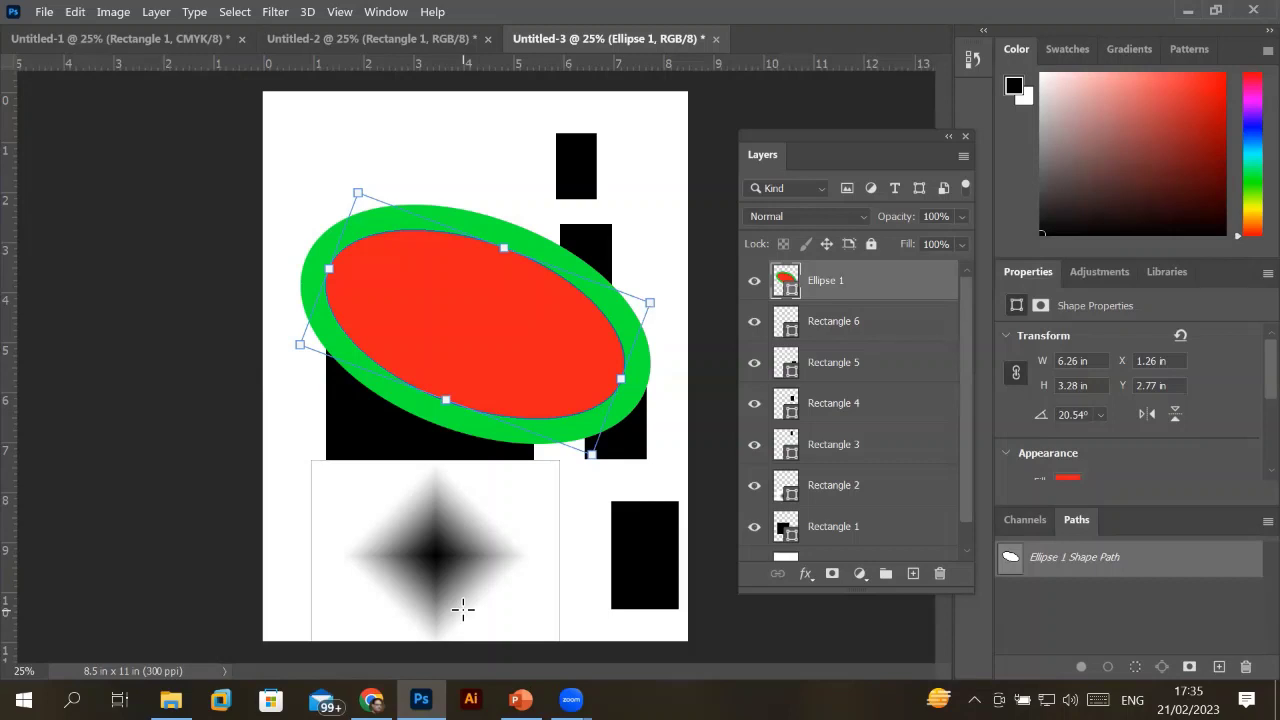
Close the Layers panel, then detach and close Properties, Color, Swatches and Gradients.
click(965, 137)
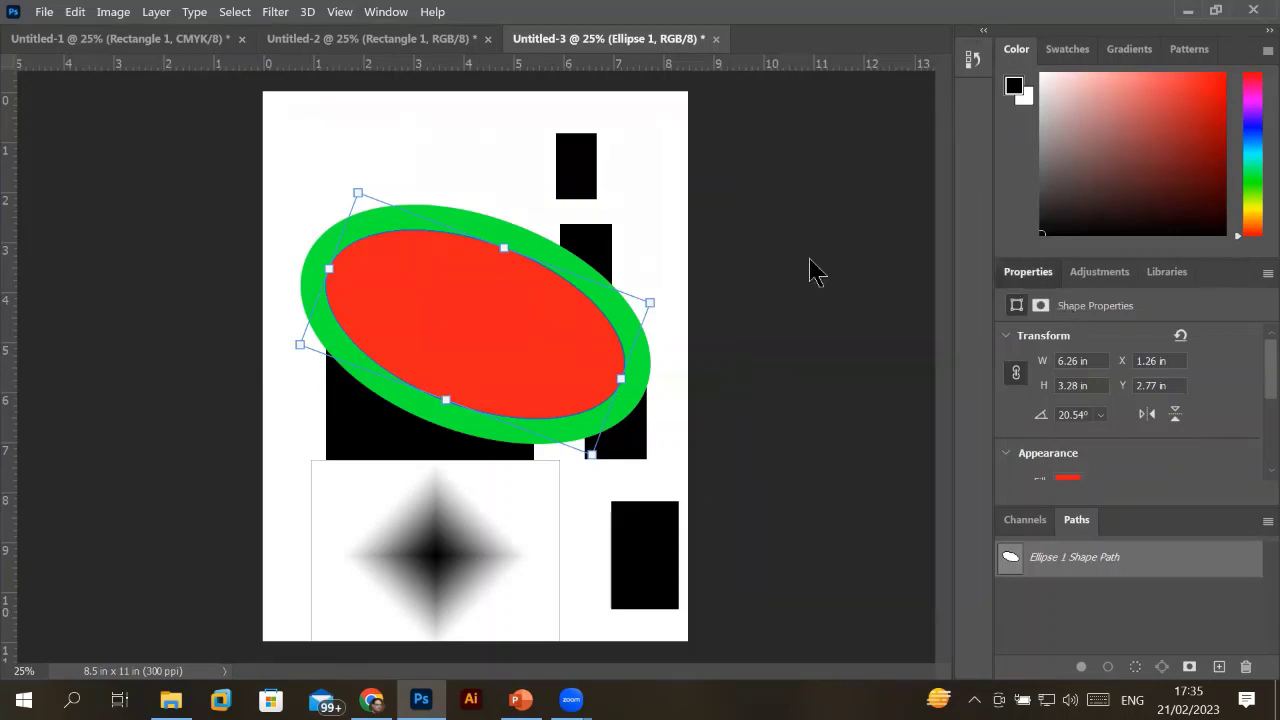
drag(1028, 271, 206, 263)
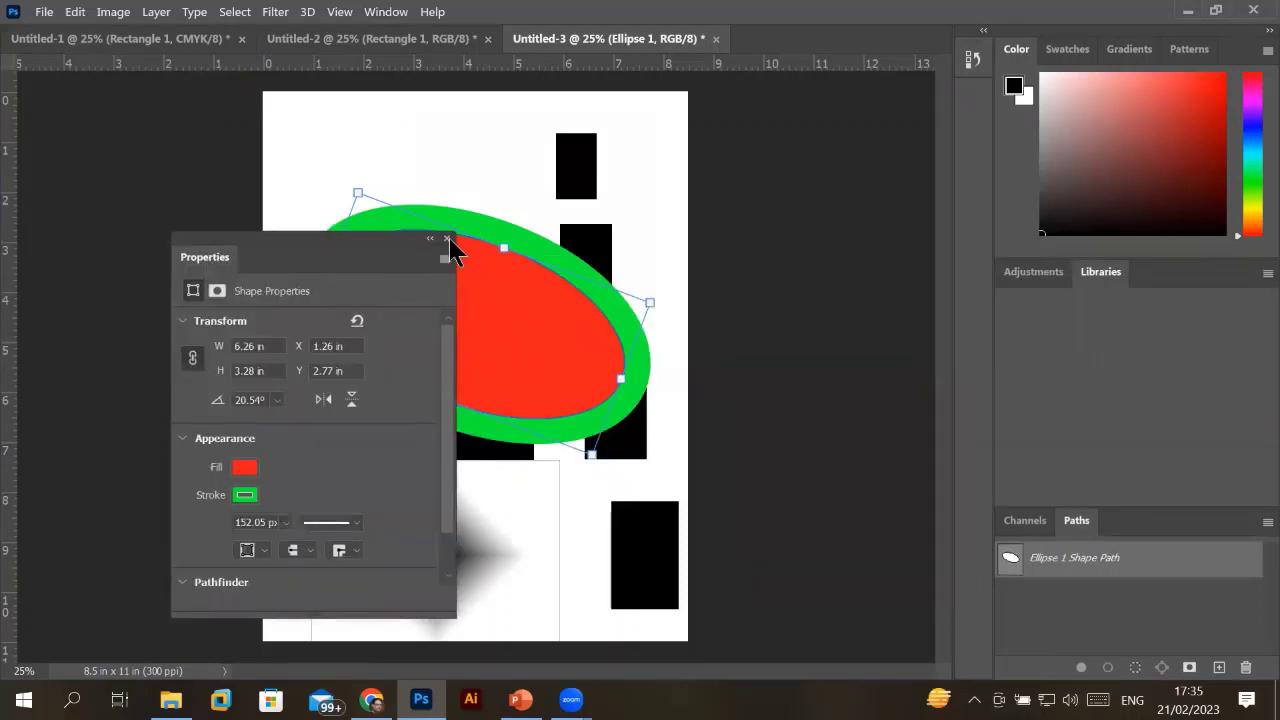
click(448, 238)
drag(1017, 50, 143, 222)
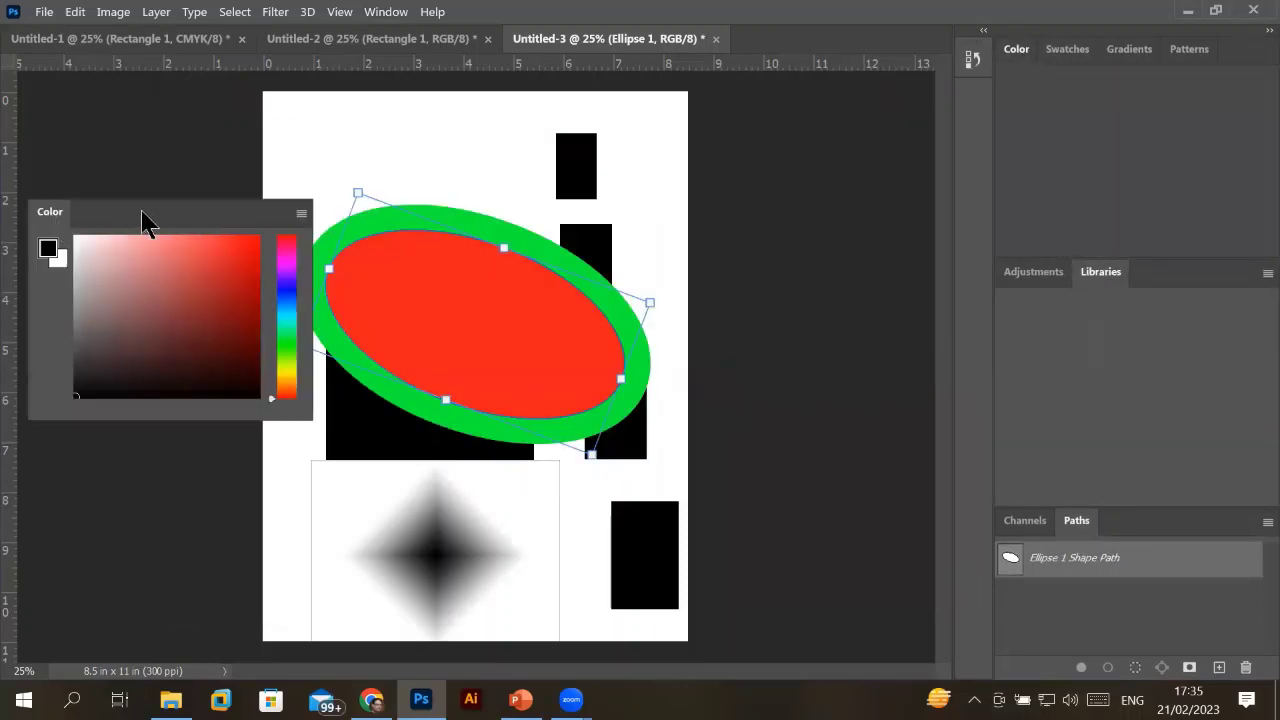
click(251, 199)
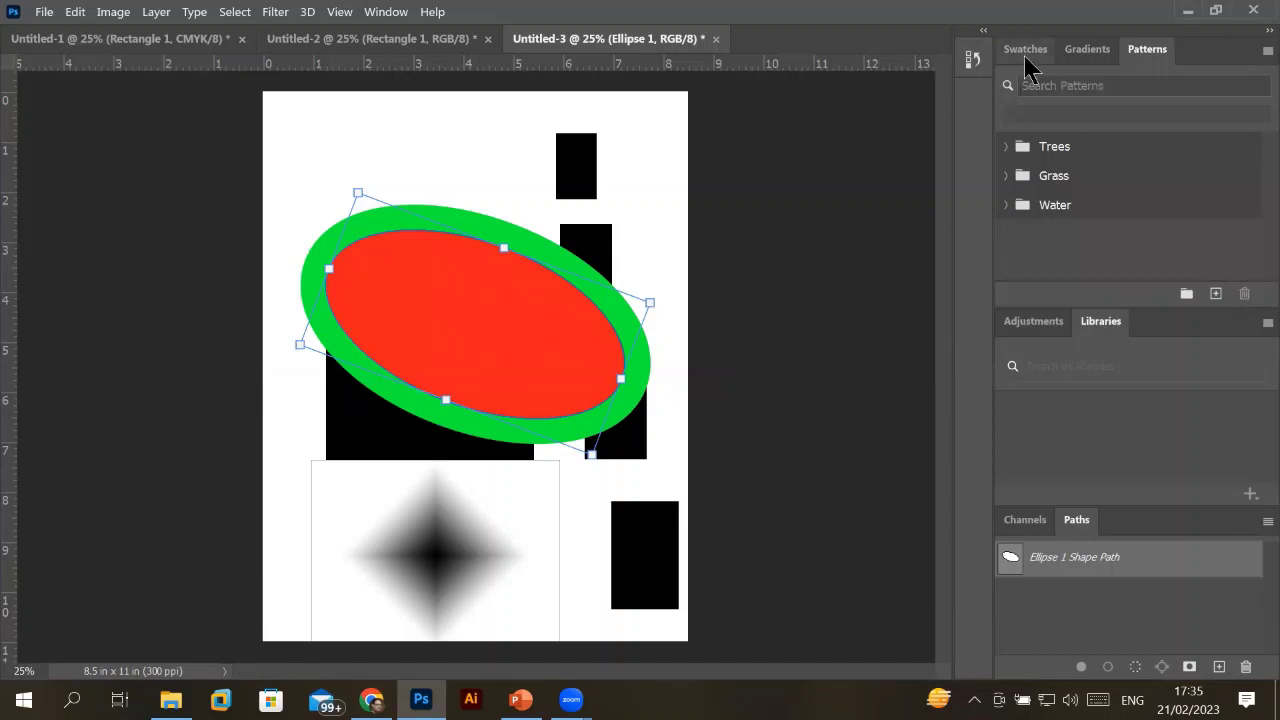
drag(1030, 68, 186, 291)
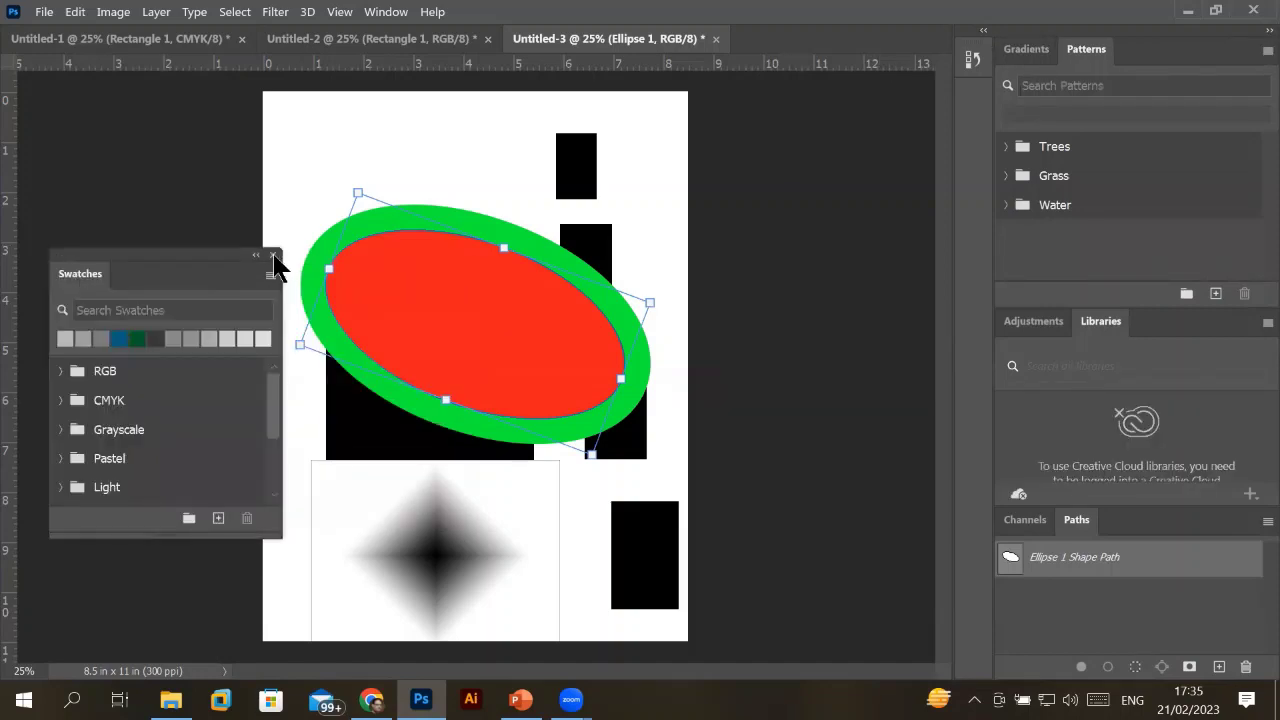
click(273, 255)
mouse_move(1027, 49)
mouse_down()
mouse_move(5, 240)
mouse_move(77, 246)
mouse_up()
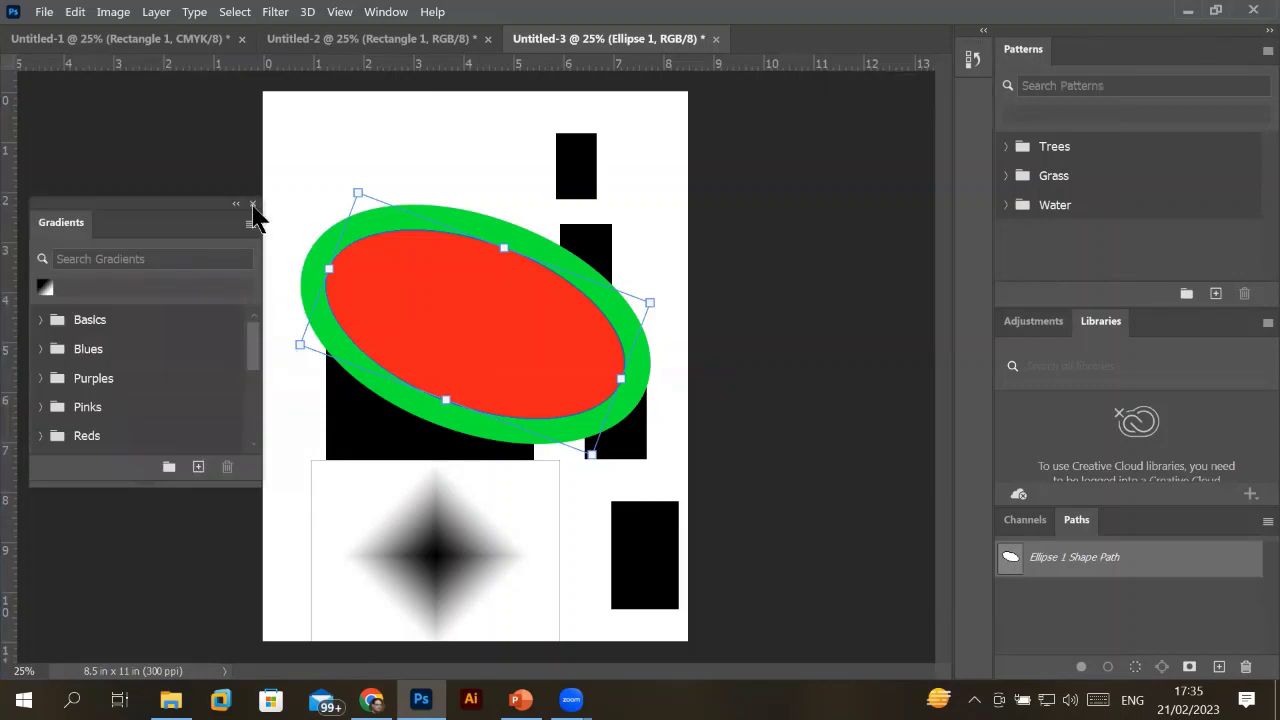
click(253, 204)
Float the Patterns panel, and detach and close Adjustments, Libraries, Channels and Paths.
drag(1034, 50, 45, 172)
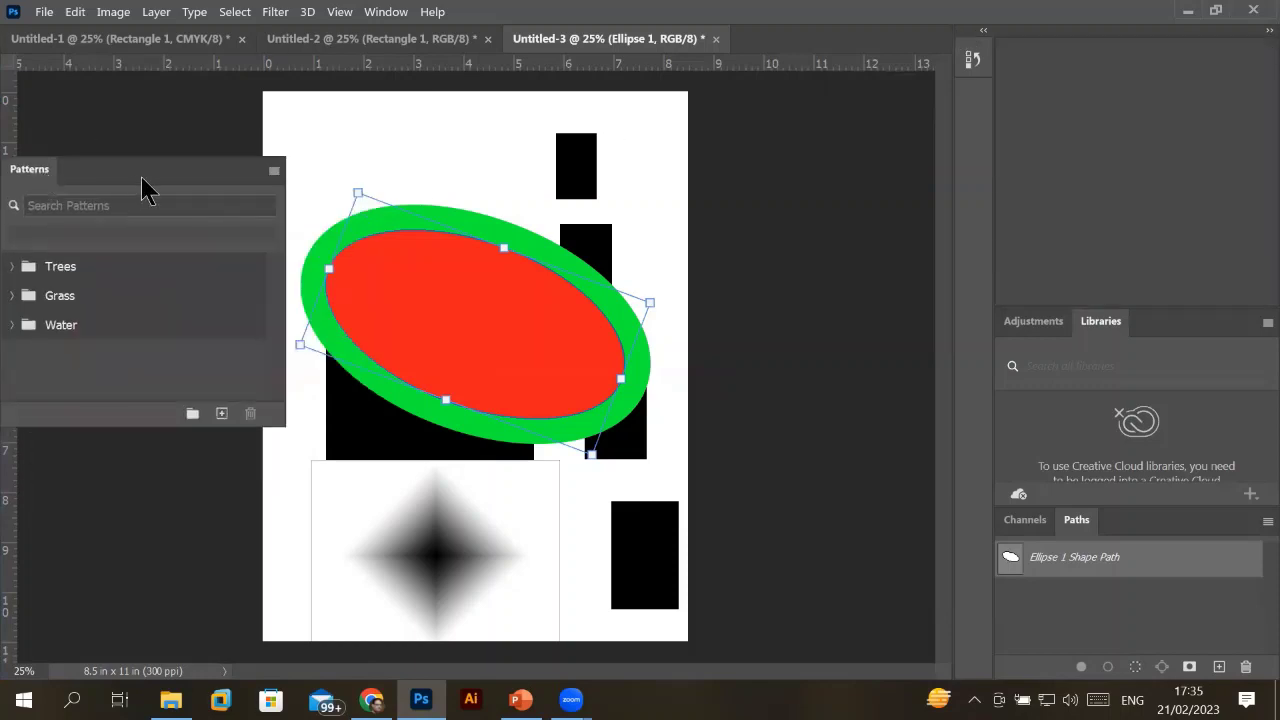
drag(142, 186, 247, 181)
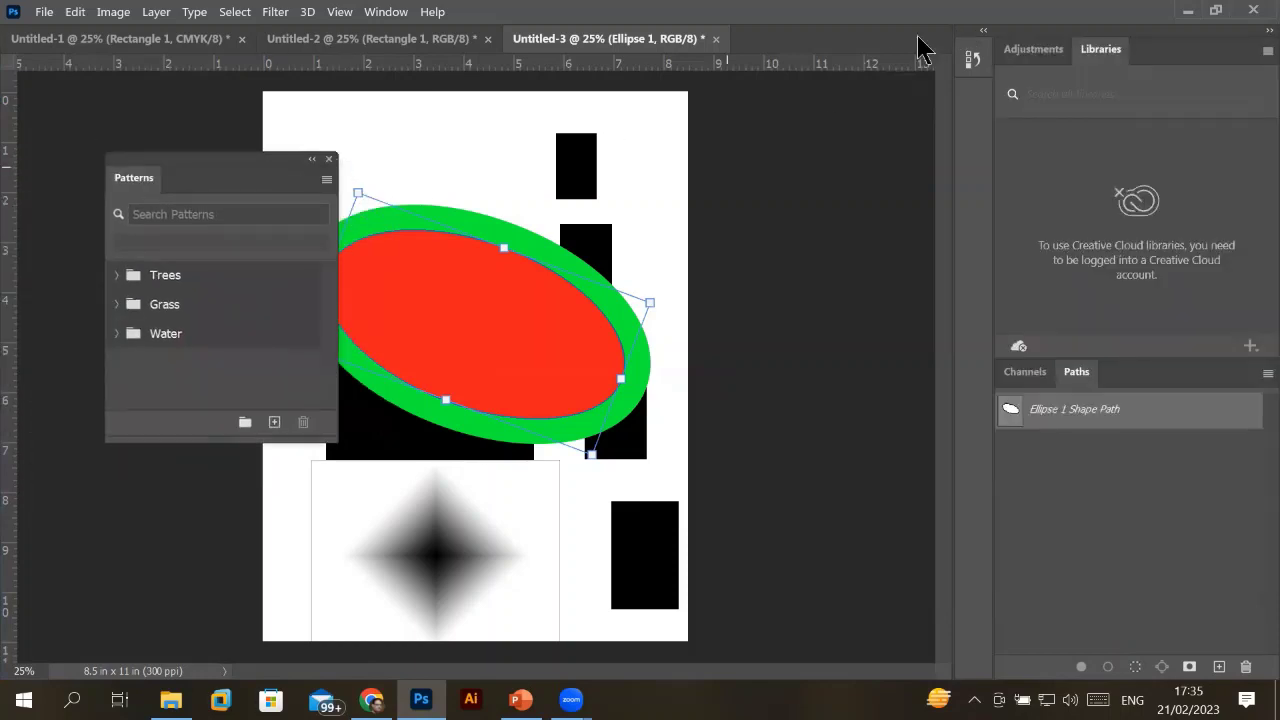
drag(1023, 49, 109, 160)
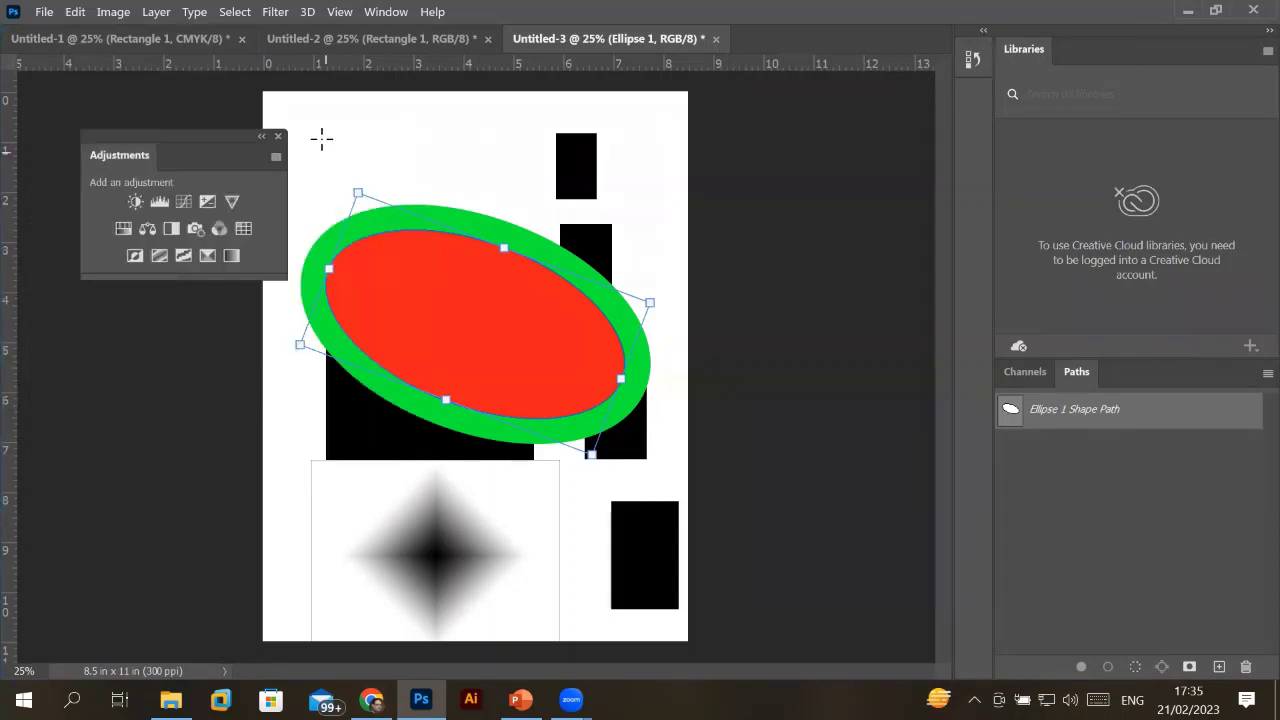
click(278, 136)
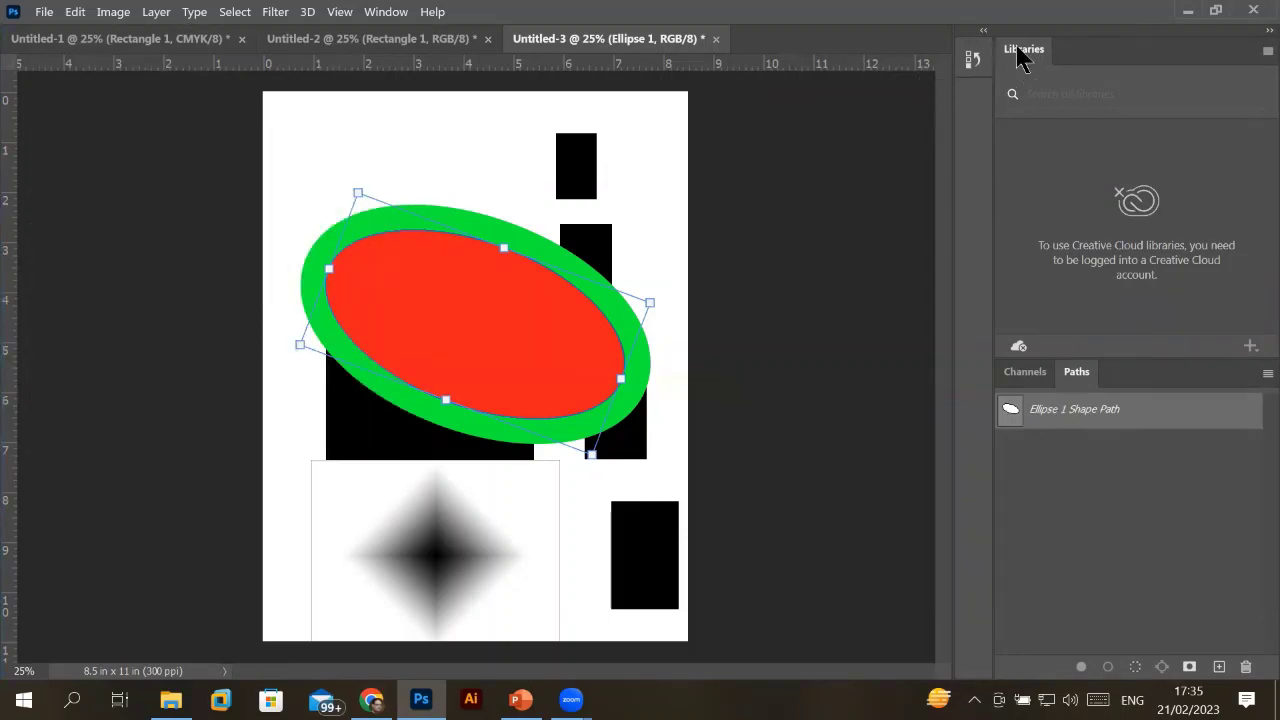
drag(1023, 49, 600, 168)
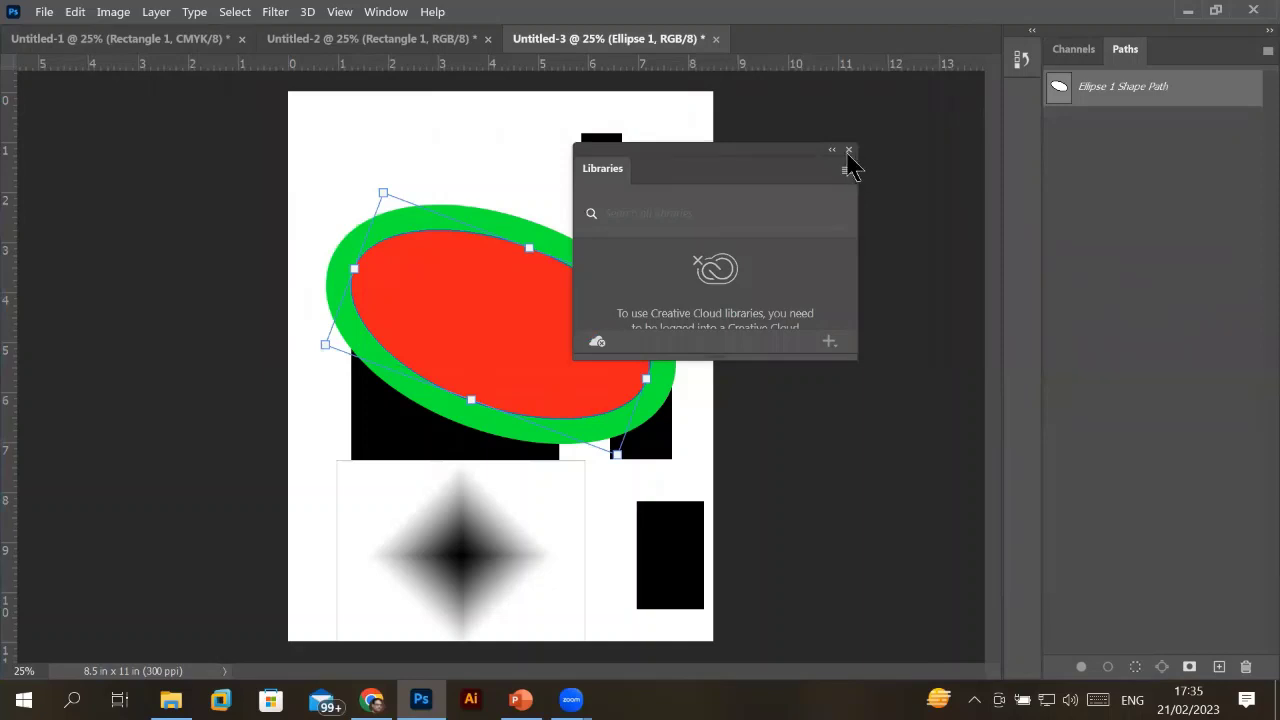
click(849, 151)
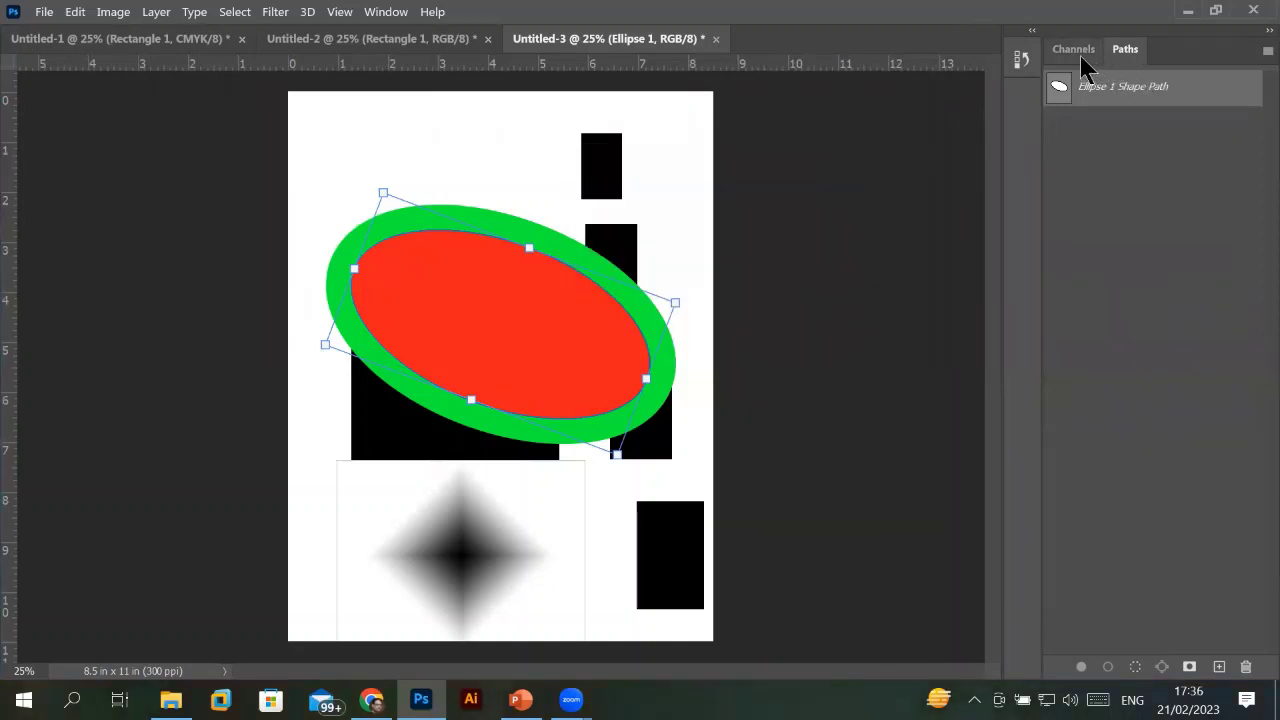
drag(1073, 49, 766, 200)
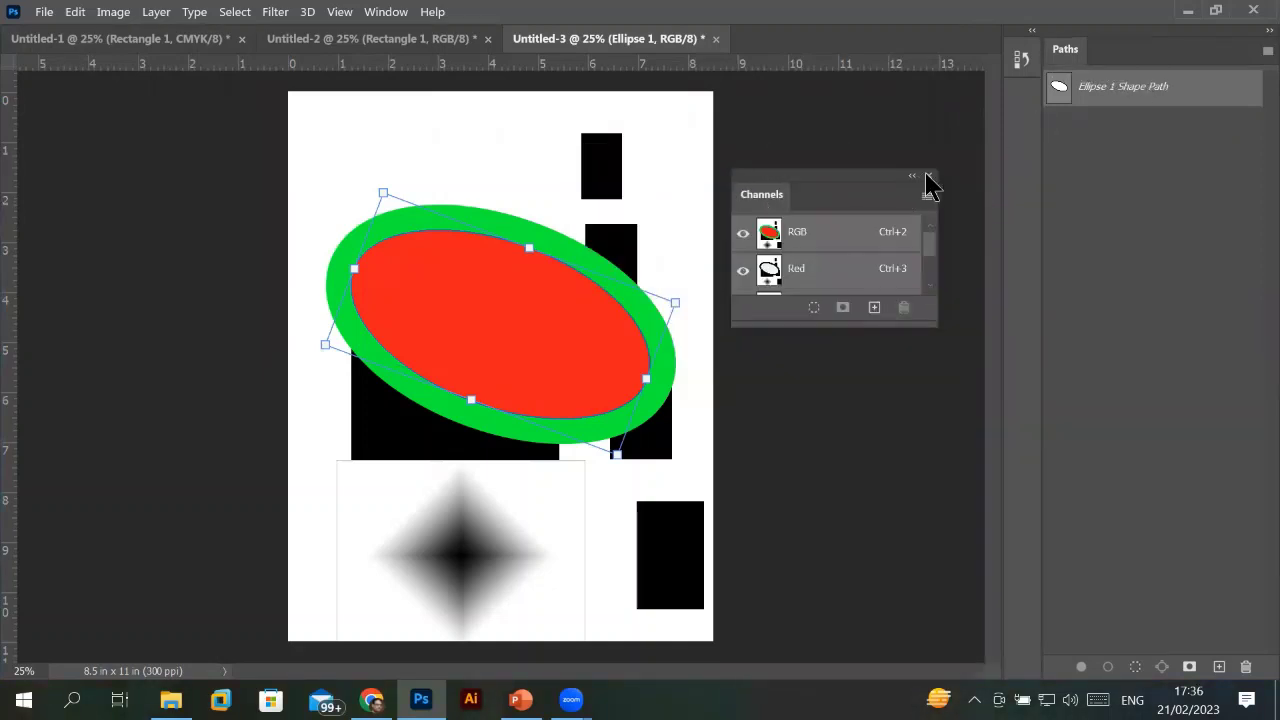
click(929, 178)
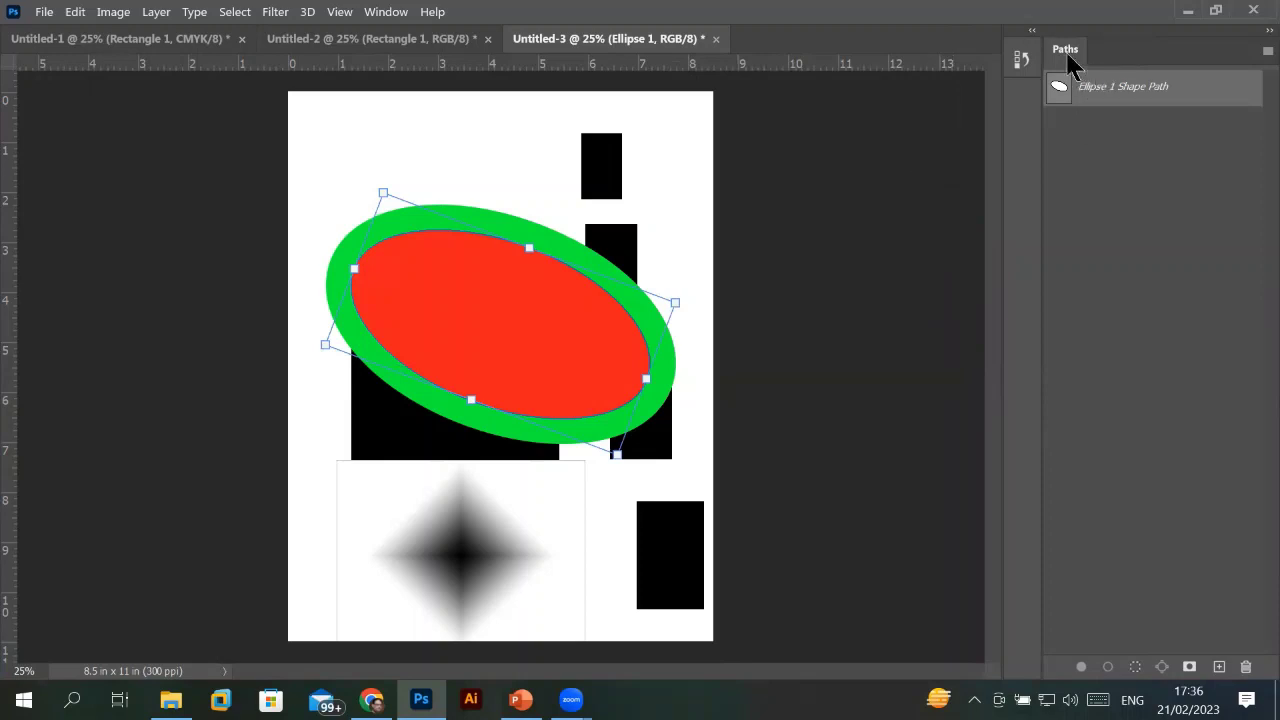
drag(1066, 50, 757, 183)
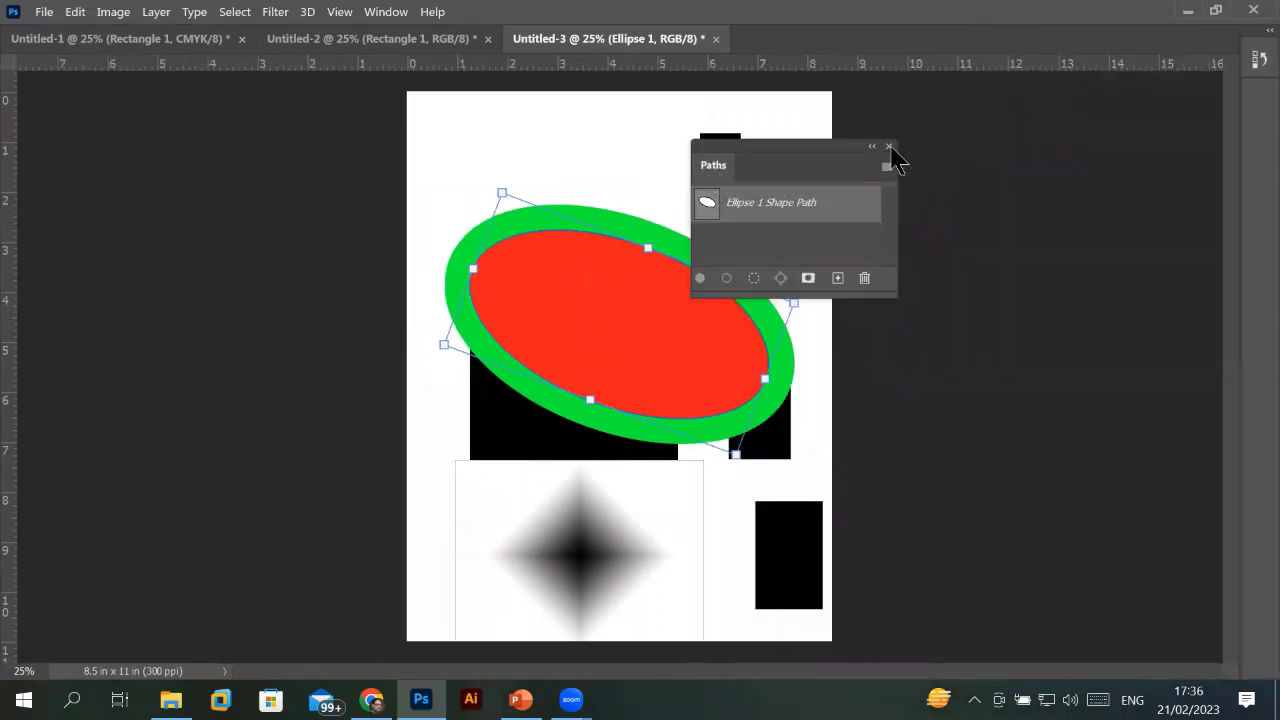
click(893, 146)
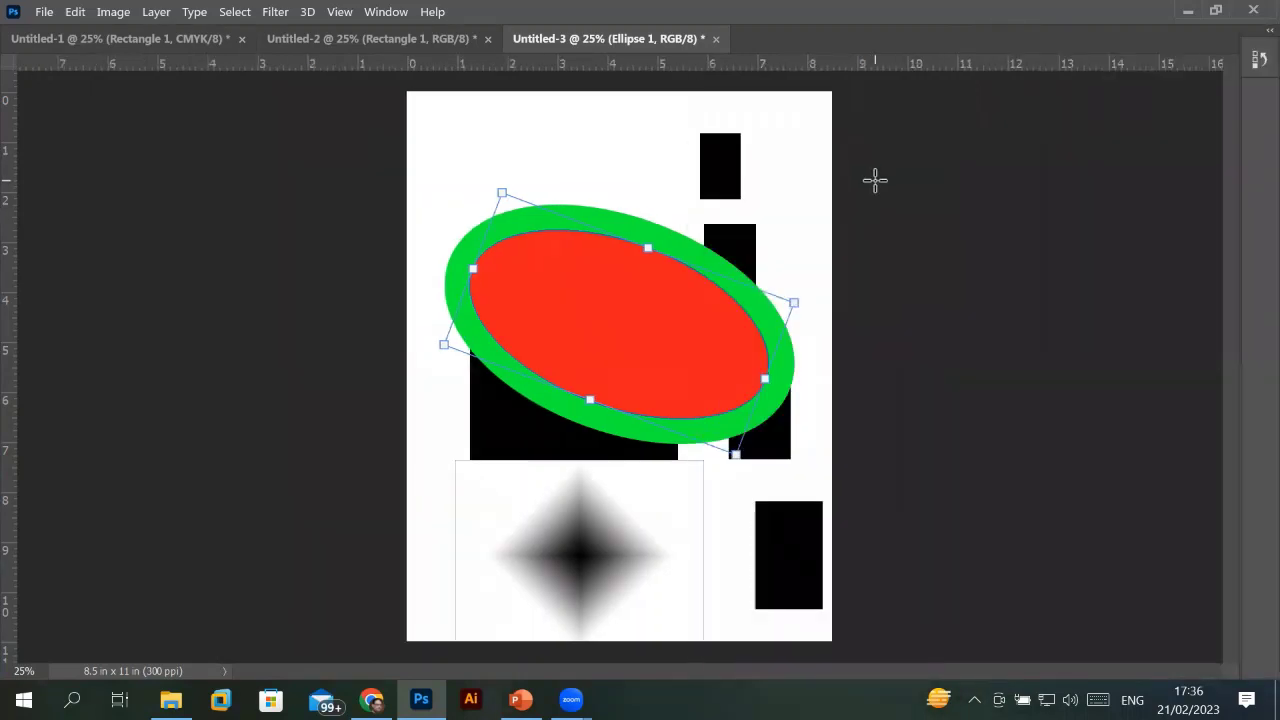
Show the Swatches panel again, floating beside the canvas.
click(401, 18)
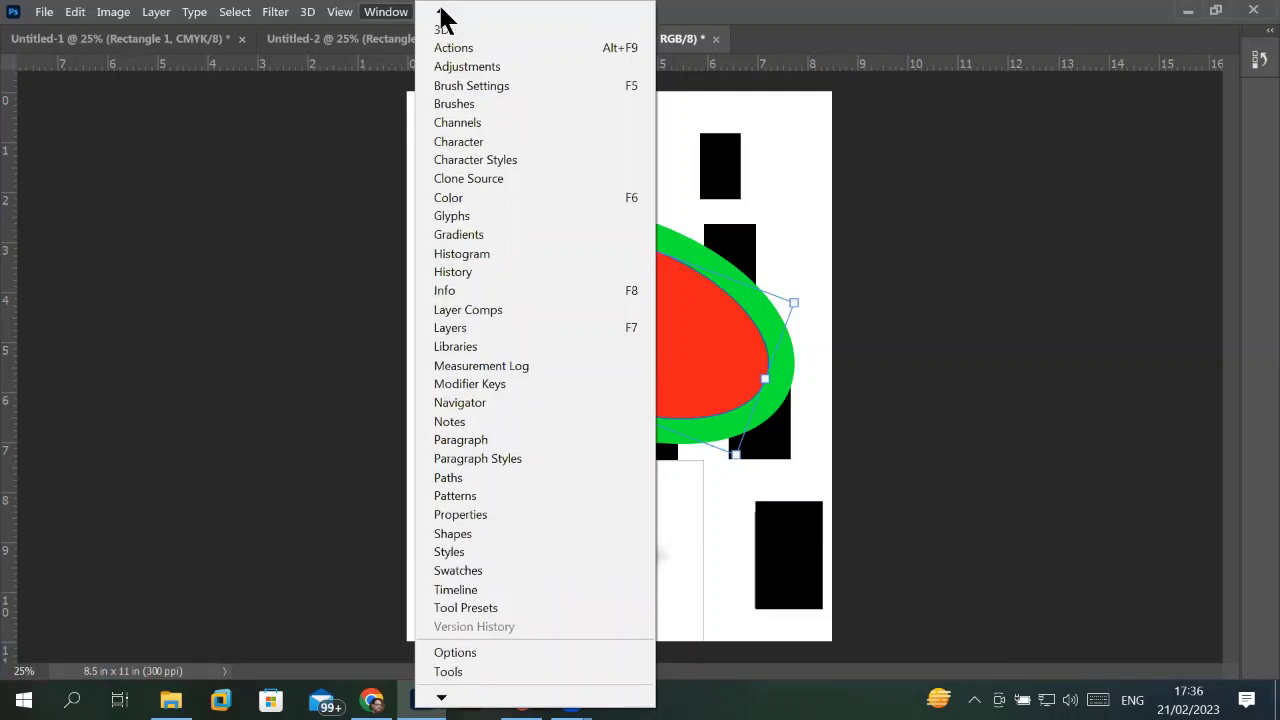
mouse_move(441, 10)
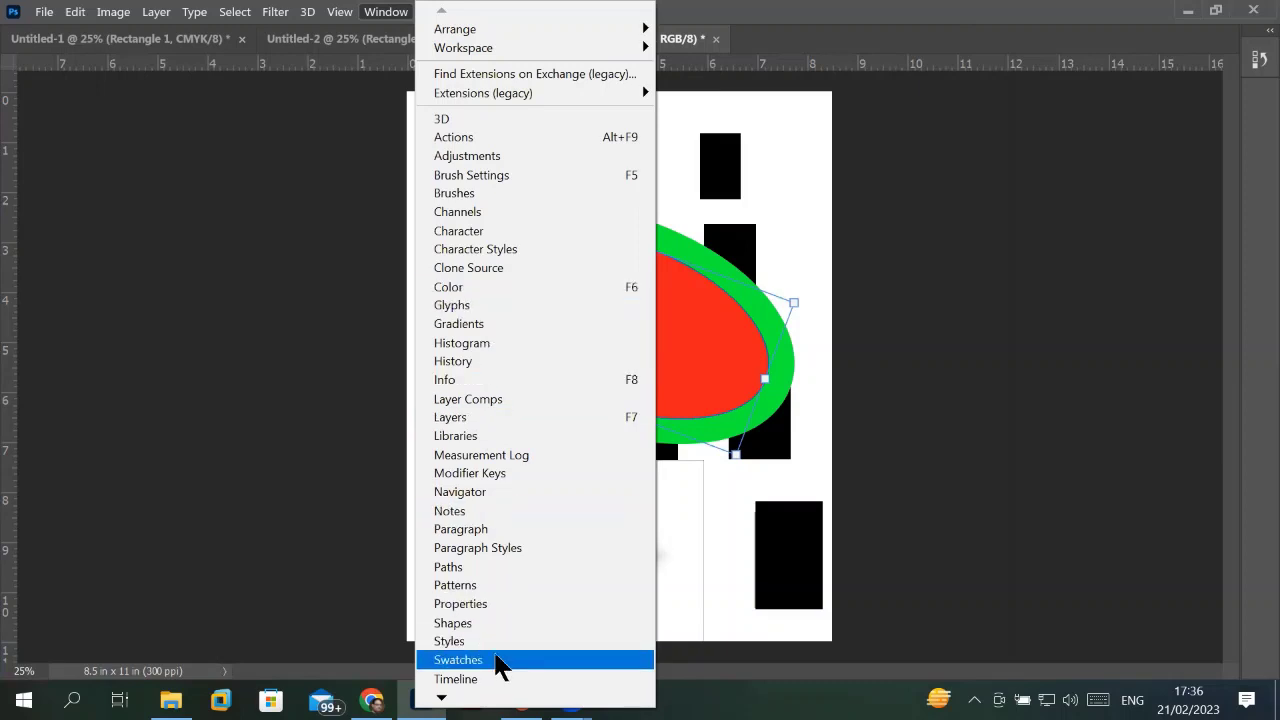
click(500, 662)
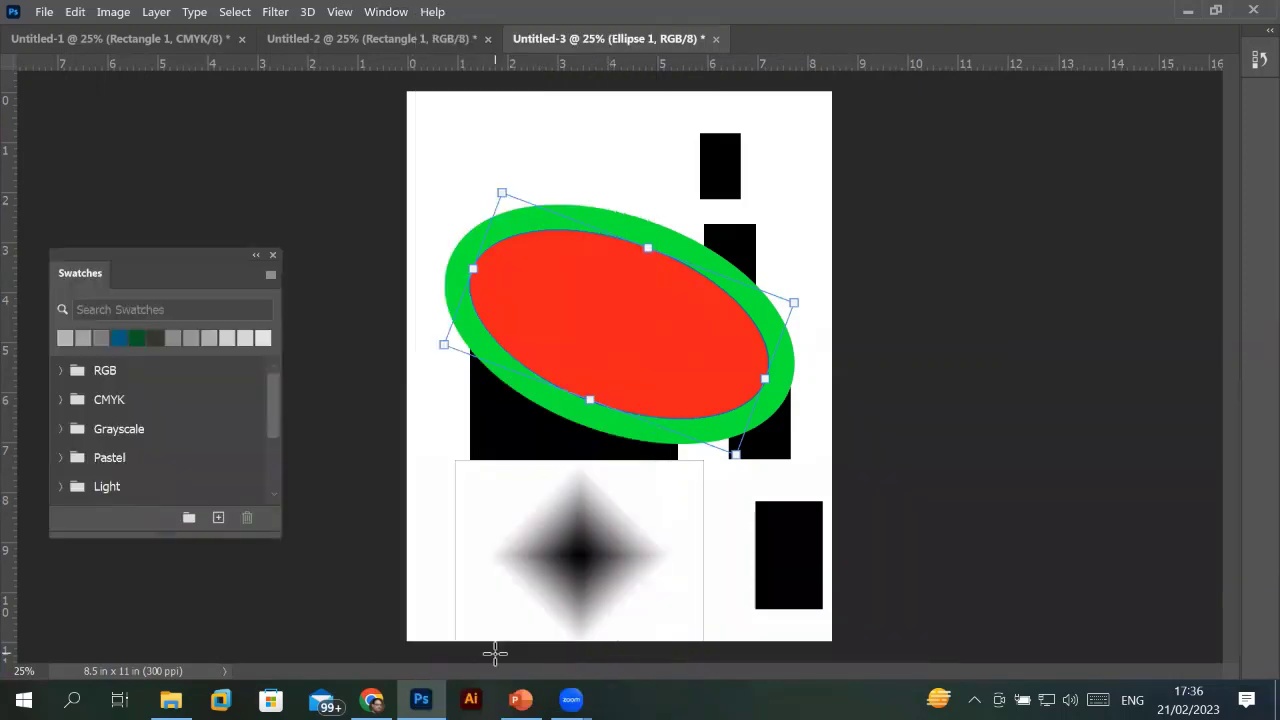
drag(100, 266, 1046, 106)
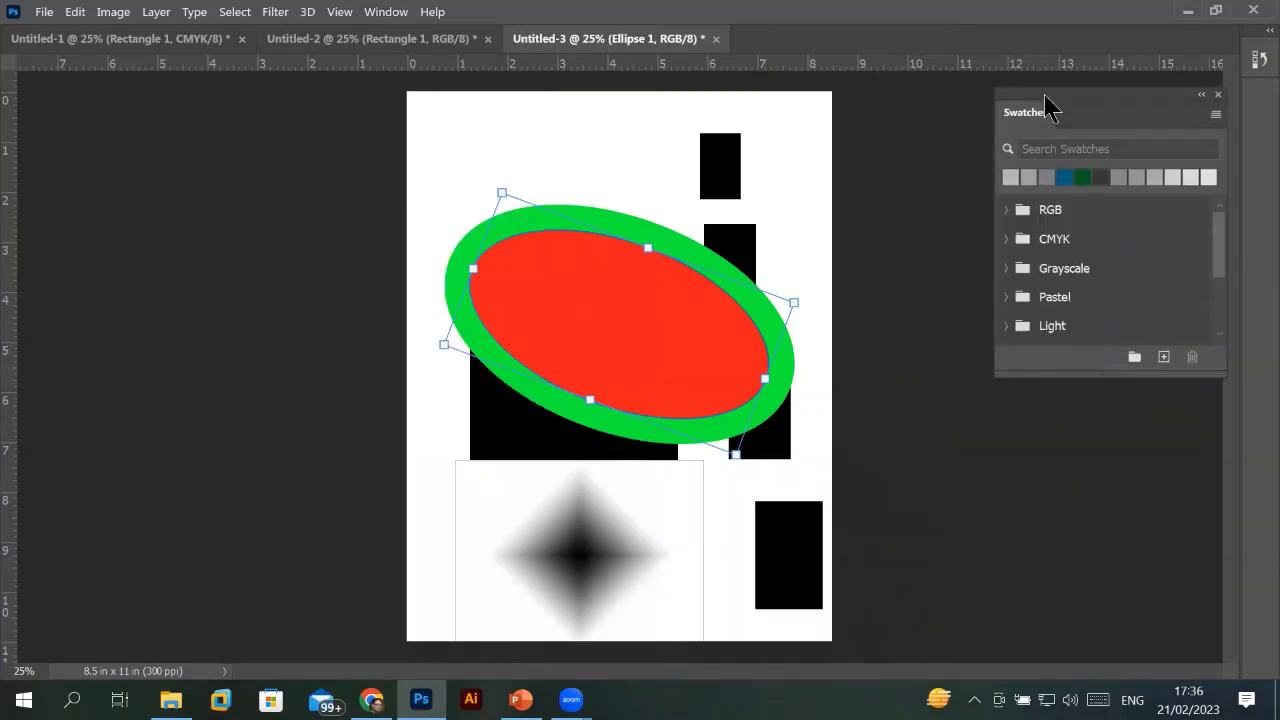
Show the Layers panel floating beside the canvas, listing Ellipse 1 above Rectangles 1–6.
click(385, 11)
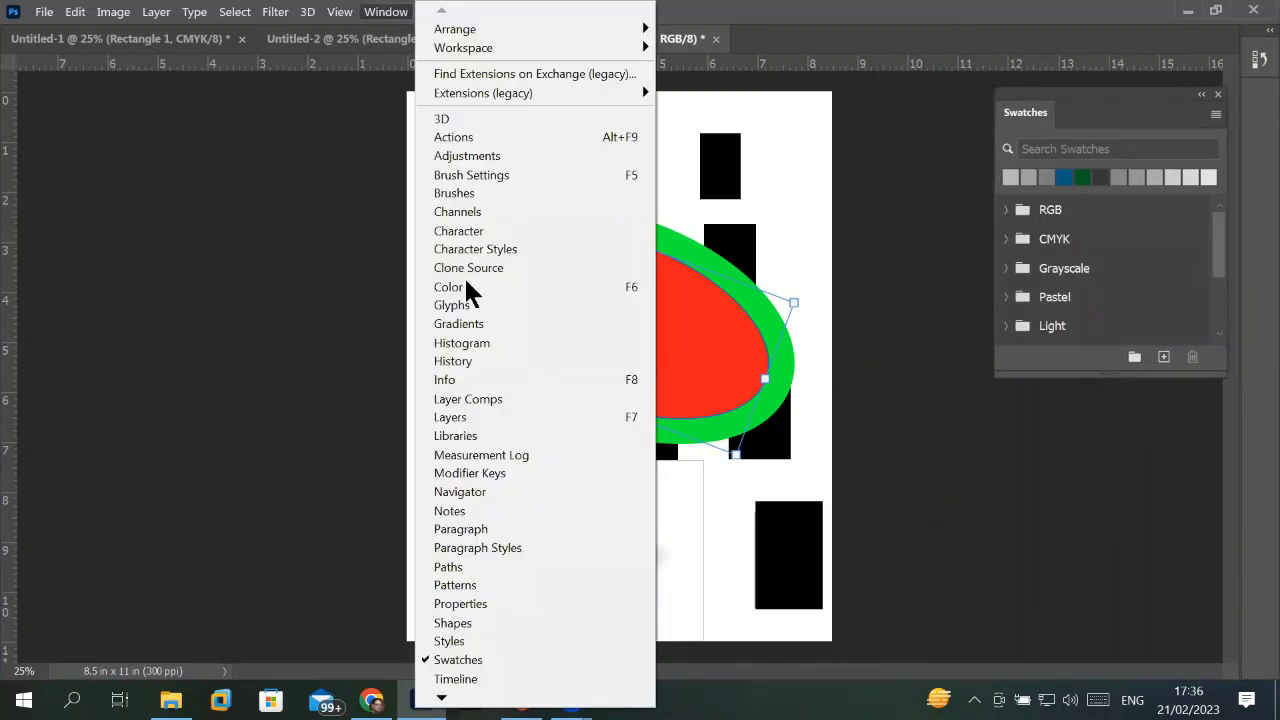
click(572, 417)
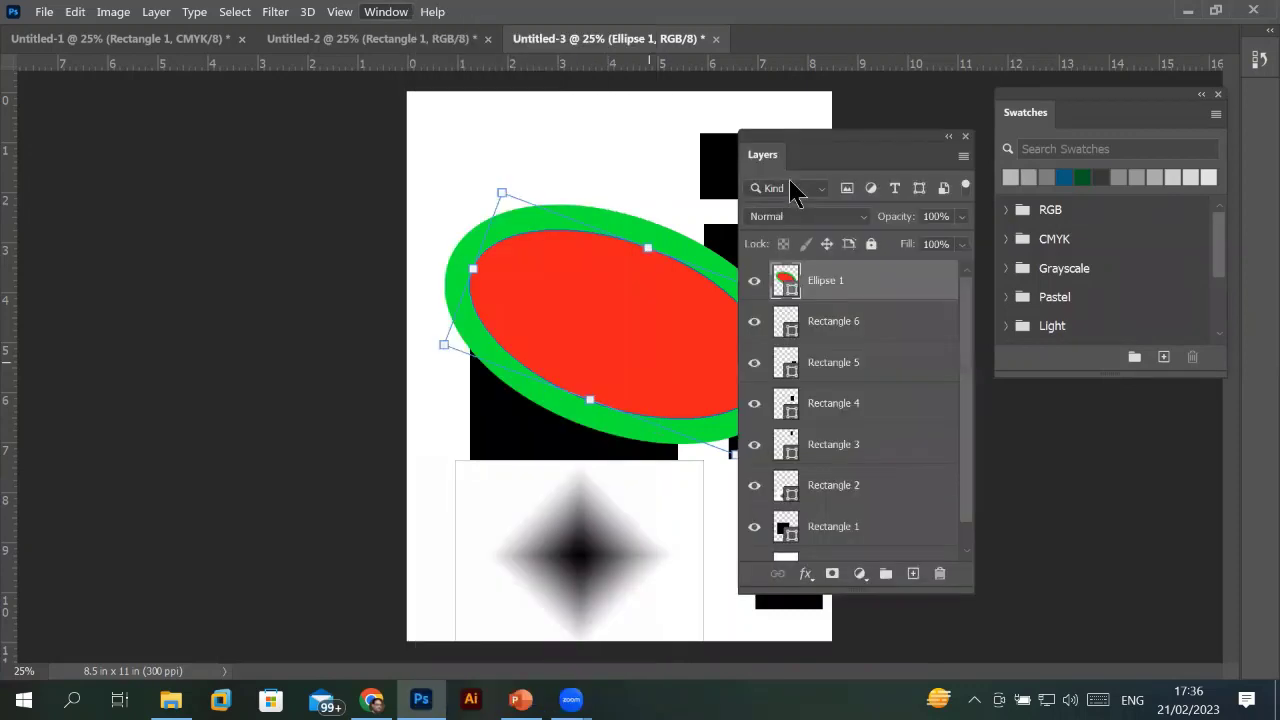
drag(813, 152, 878, 280)
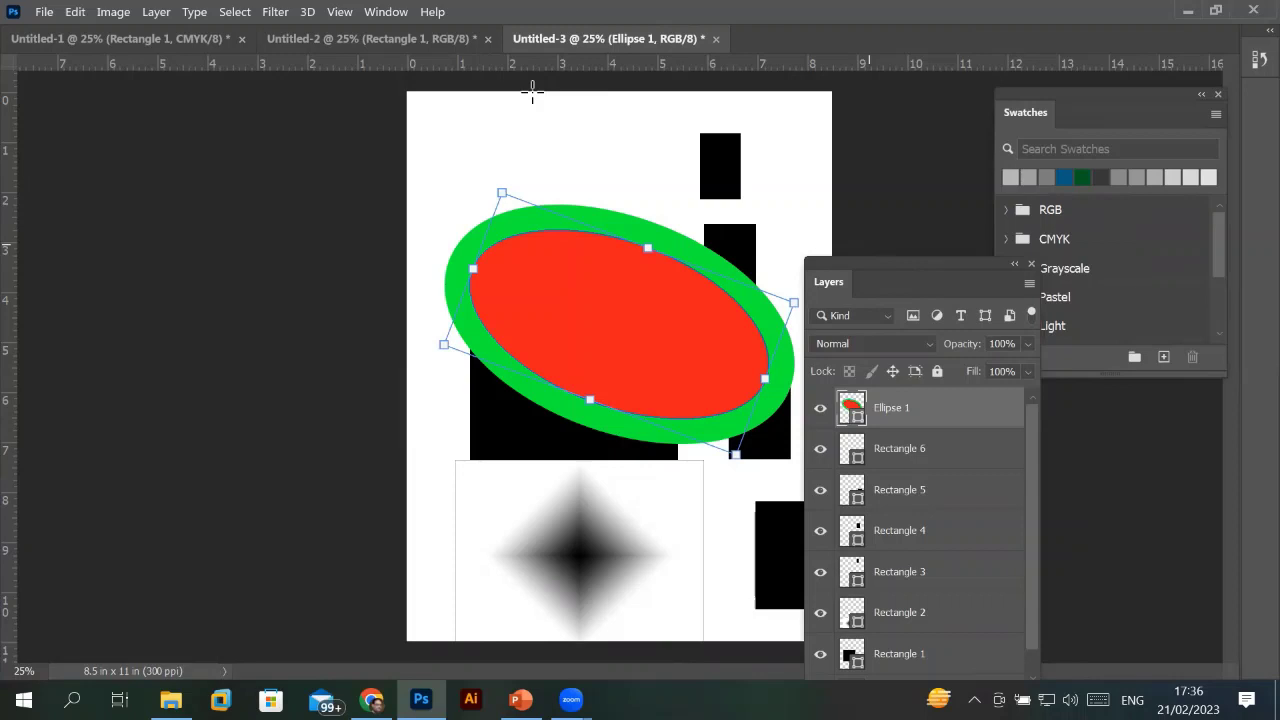
click(390, 12)
mouse_move(463, 48)
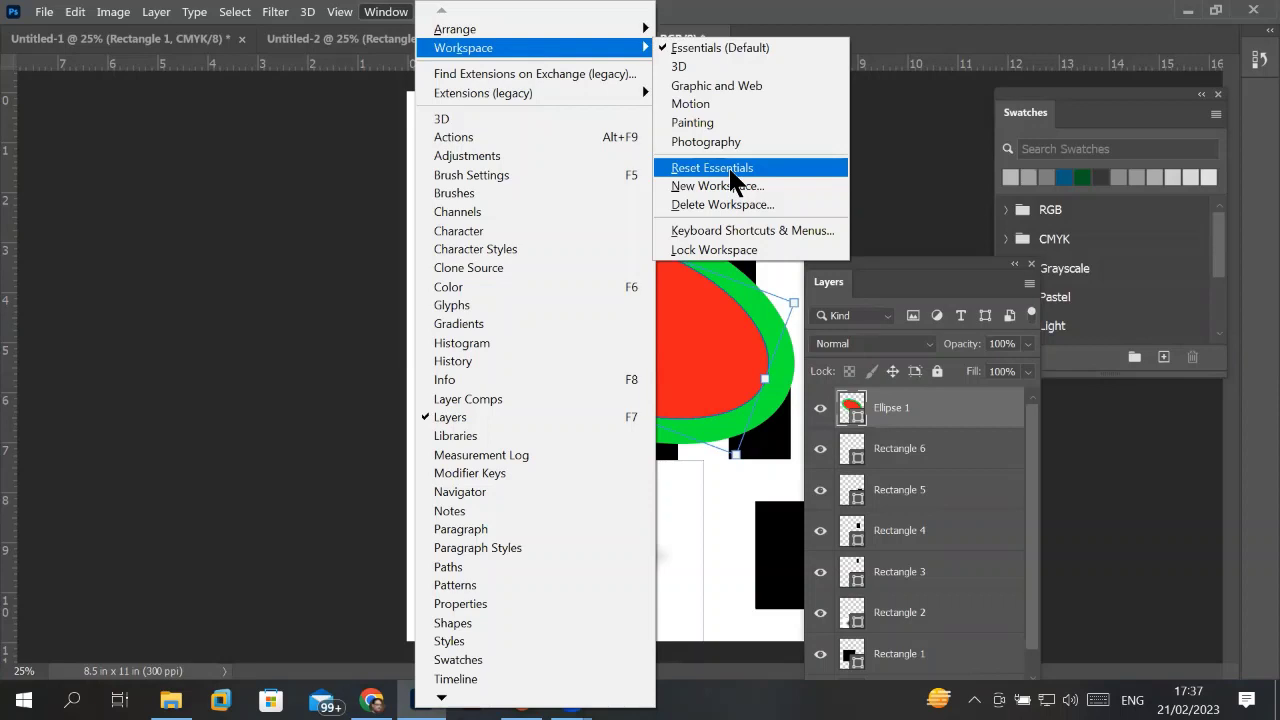
Reset the workspace to Essentials, then browse the Color, Swatches and Patterns tabs.
click(730, 172)
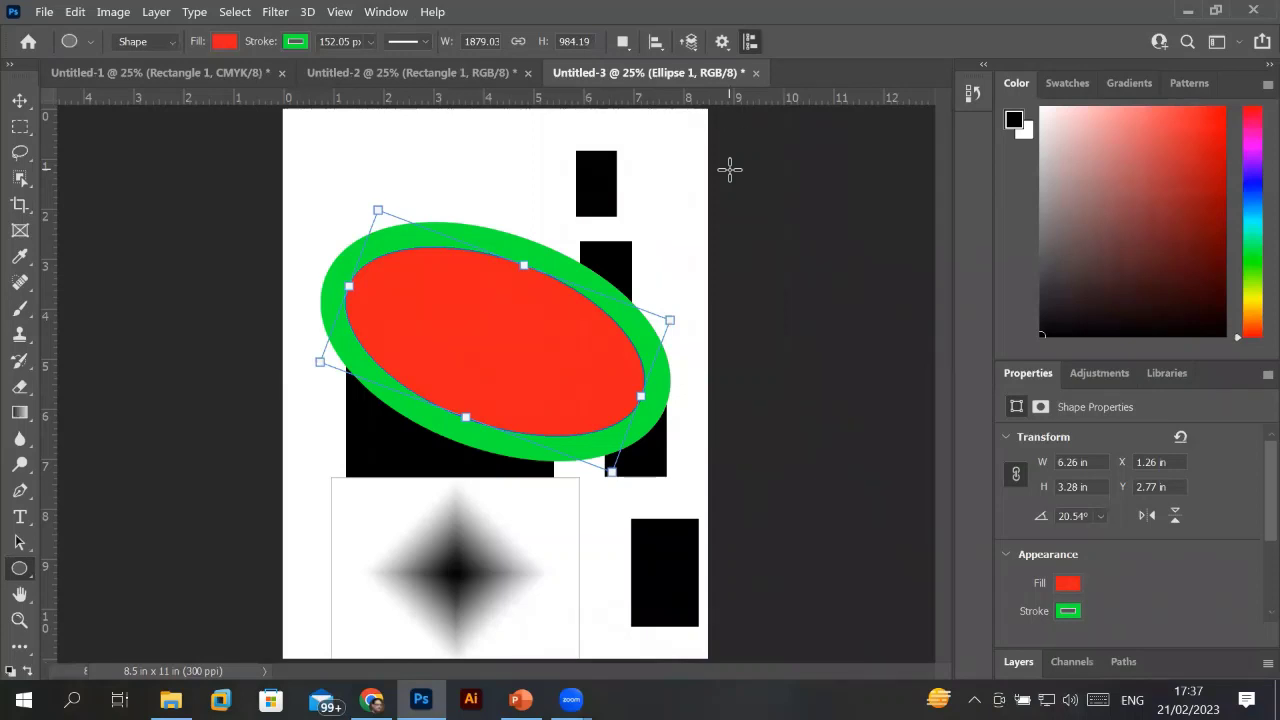
click(1068, 82)
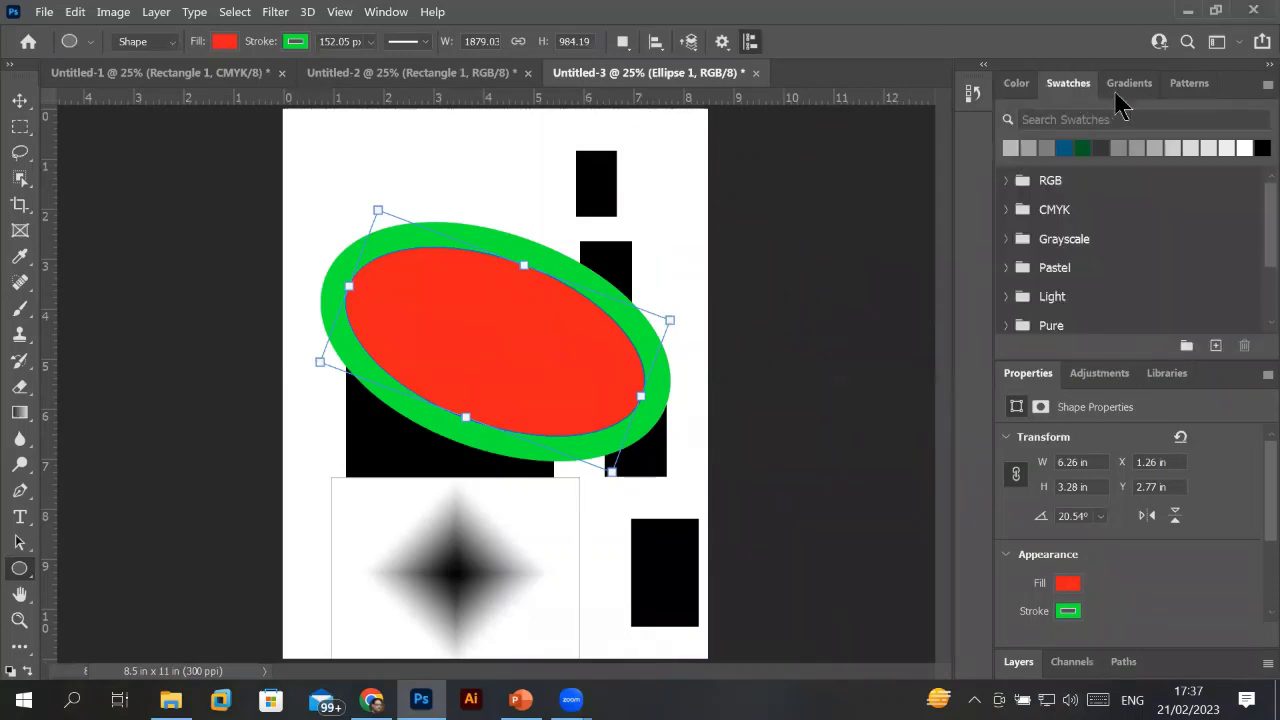
click(1129, 88)
click(1188, 88)
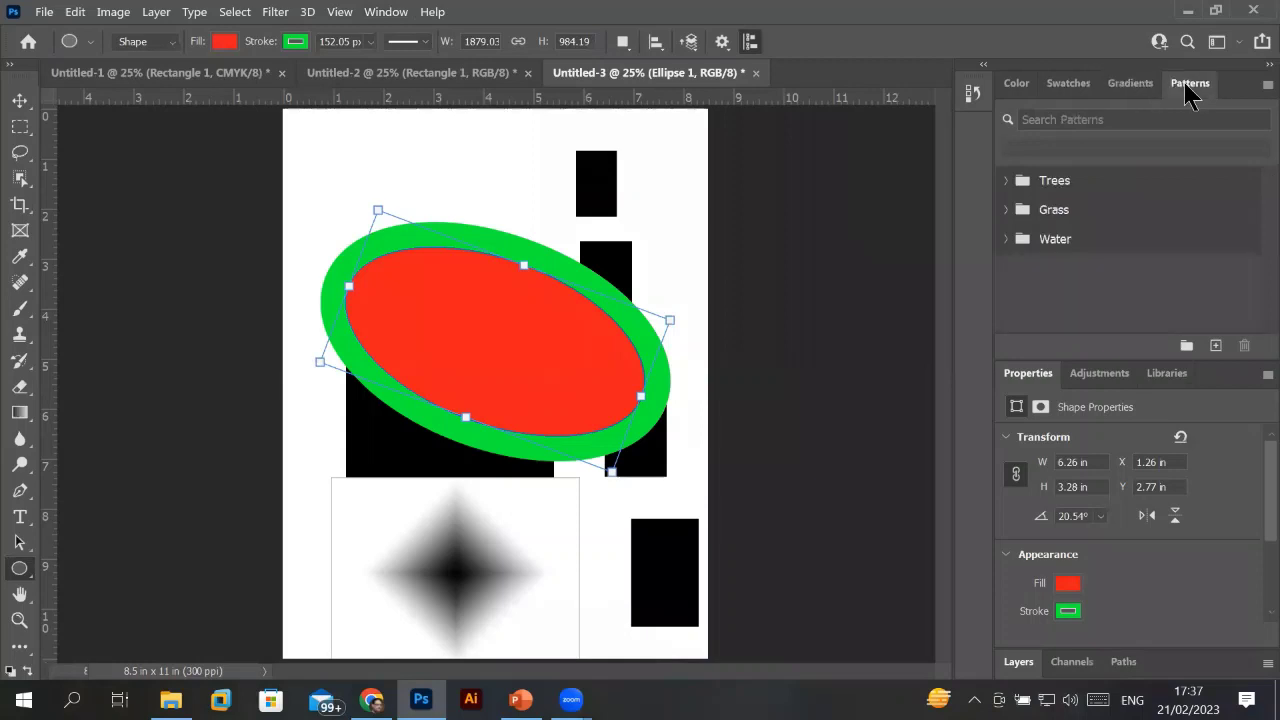
click(1018, 86)
click(1066, 86)
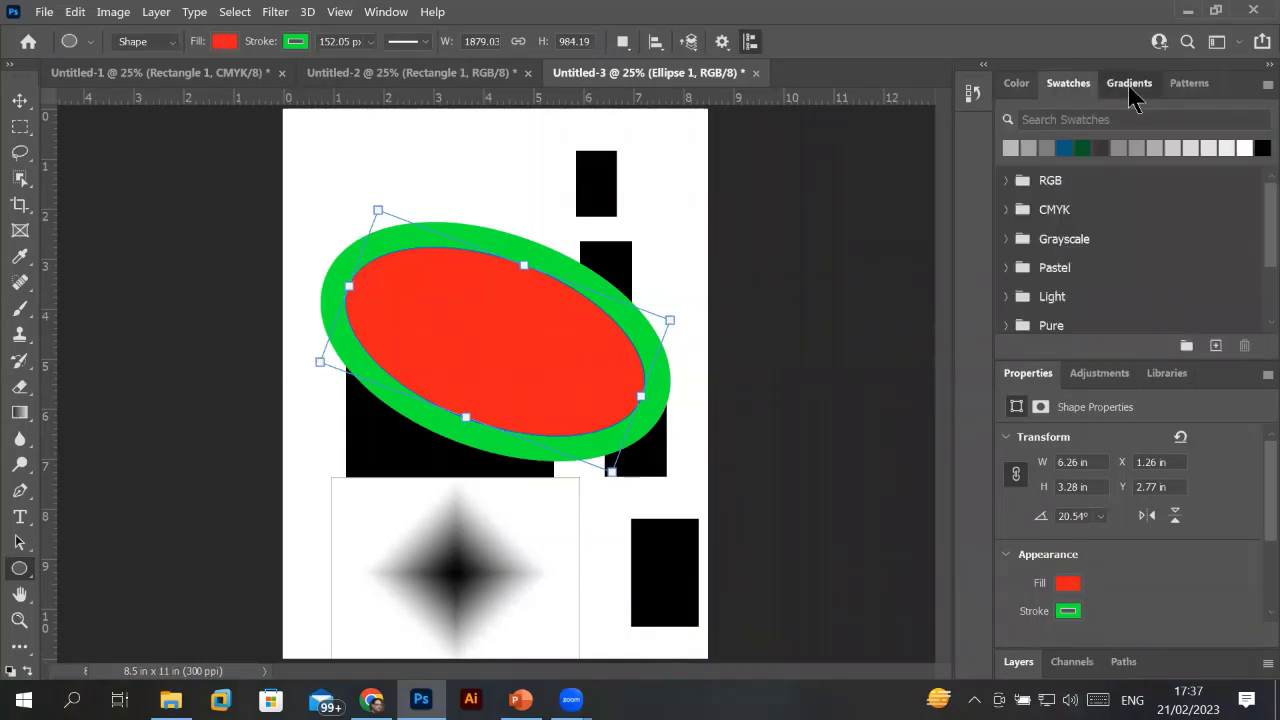
Keep browsing the Swatches, Gradients and Patterns tabs, ending back on Color.
click(1130, 87)
click(1182, 87)
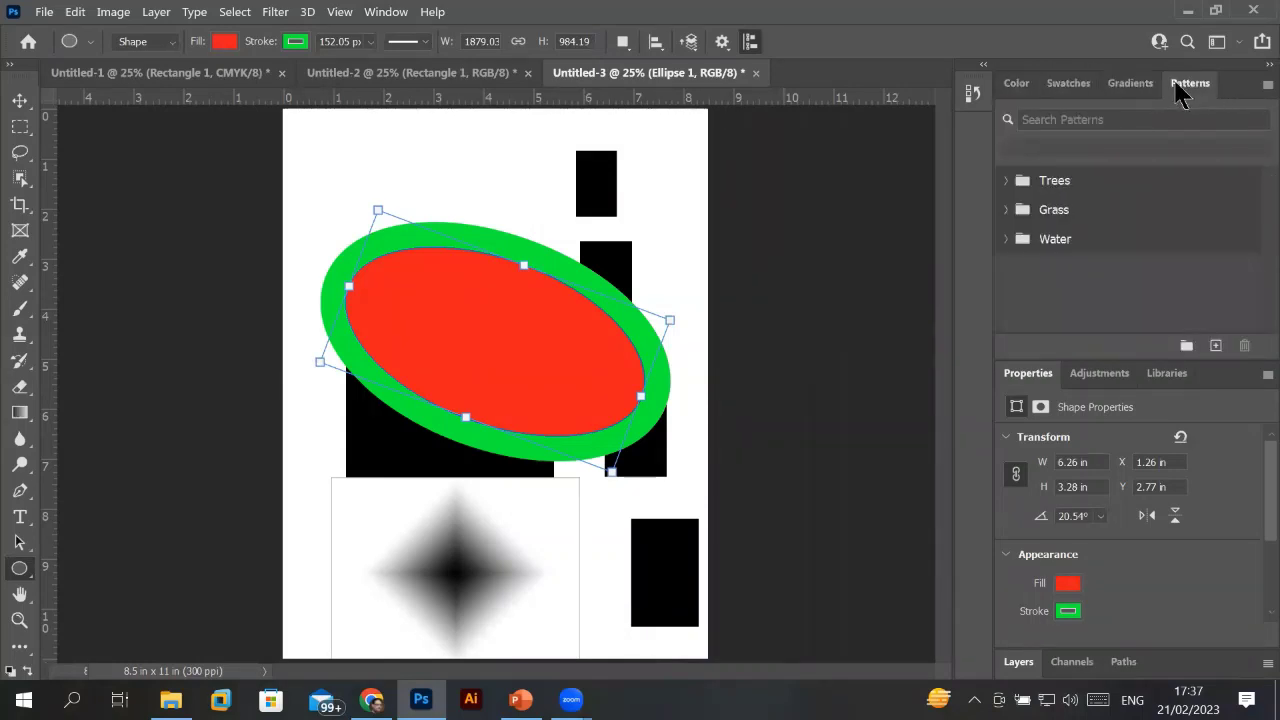
click(1145, 88)
click(1060, 88)
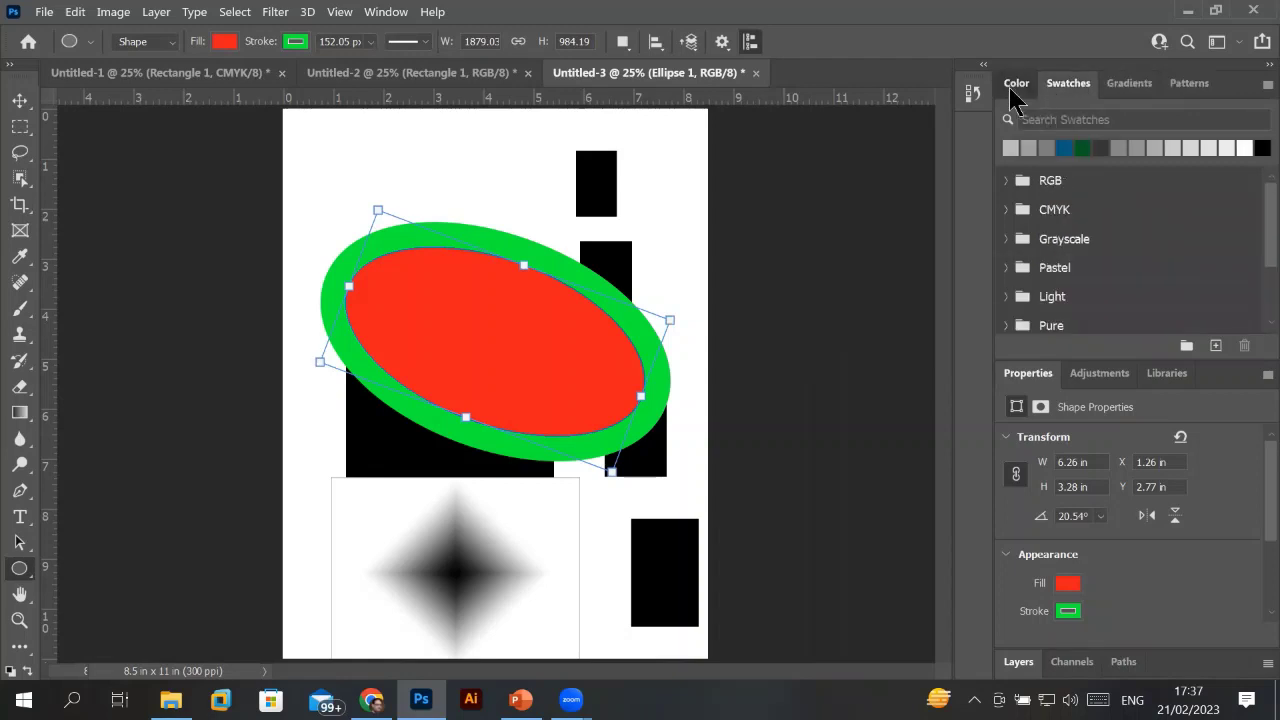
click(1012, 87)
click(1068, 88)
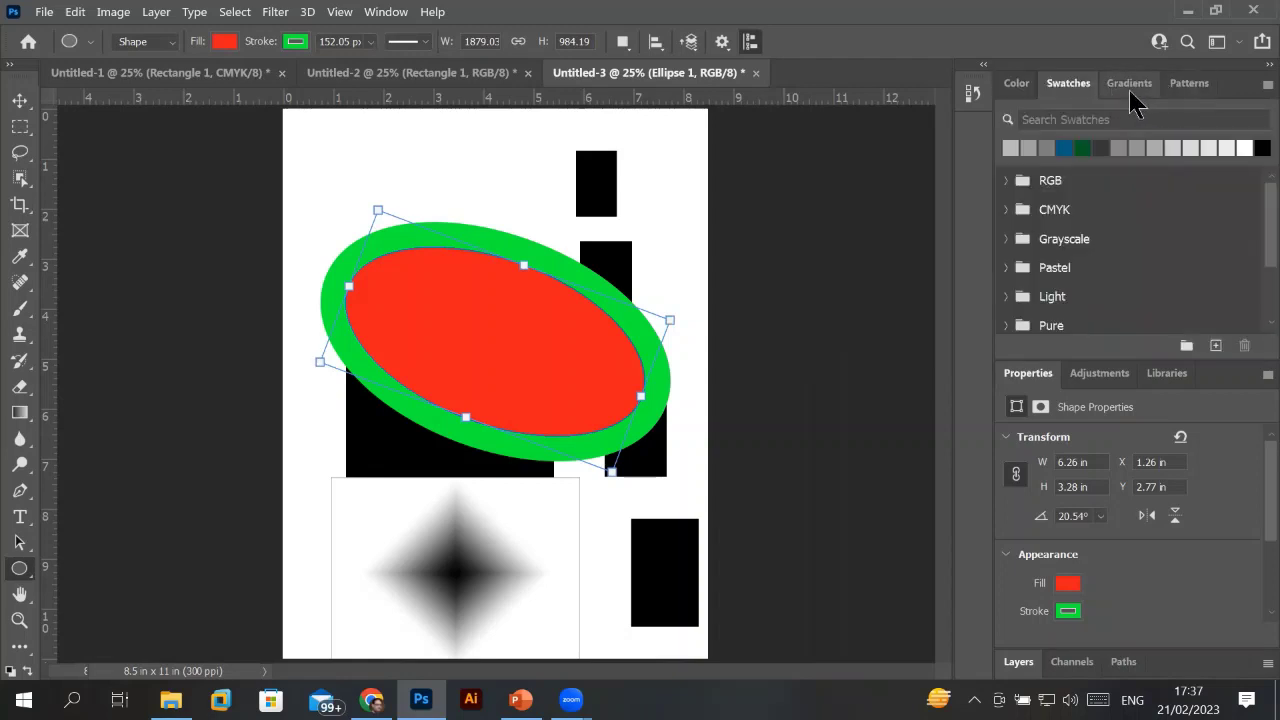
click(1131, 88)
click(1195, 90)
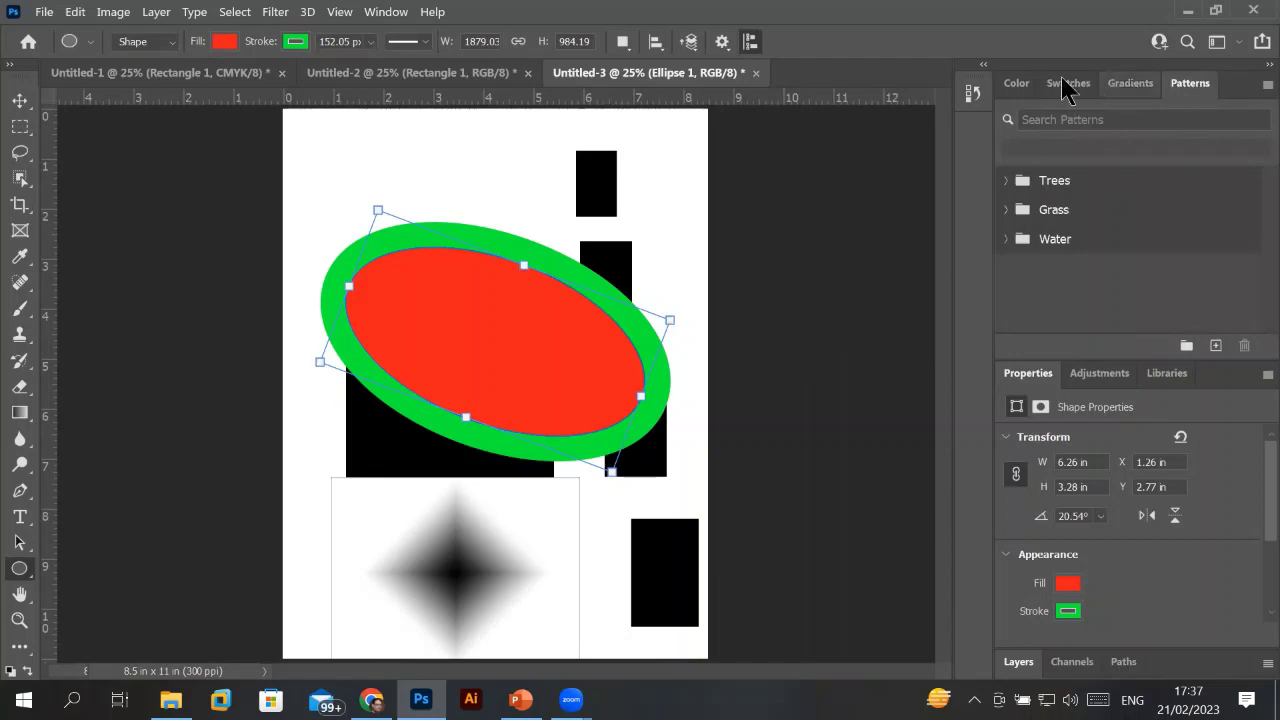
click(1016, 85)
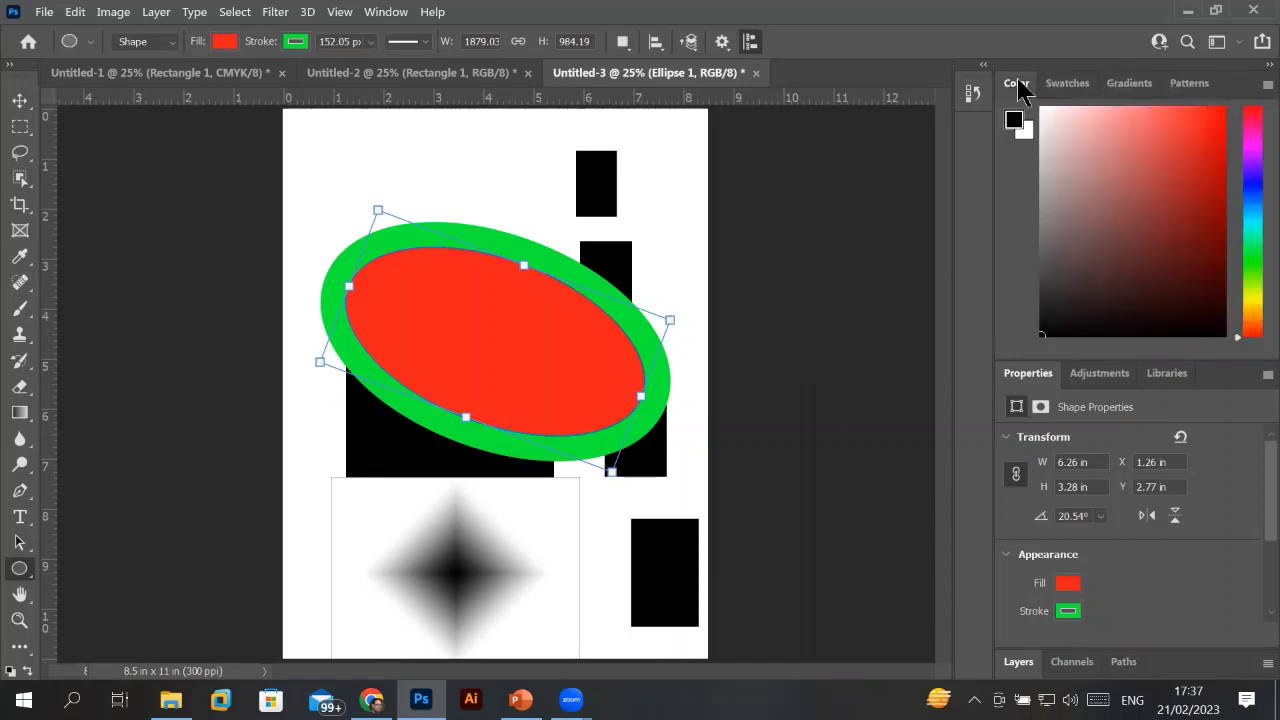
Switch the ellipse's fill type to Pattern, giving it a leafy tree fill.
click(225, 41)
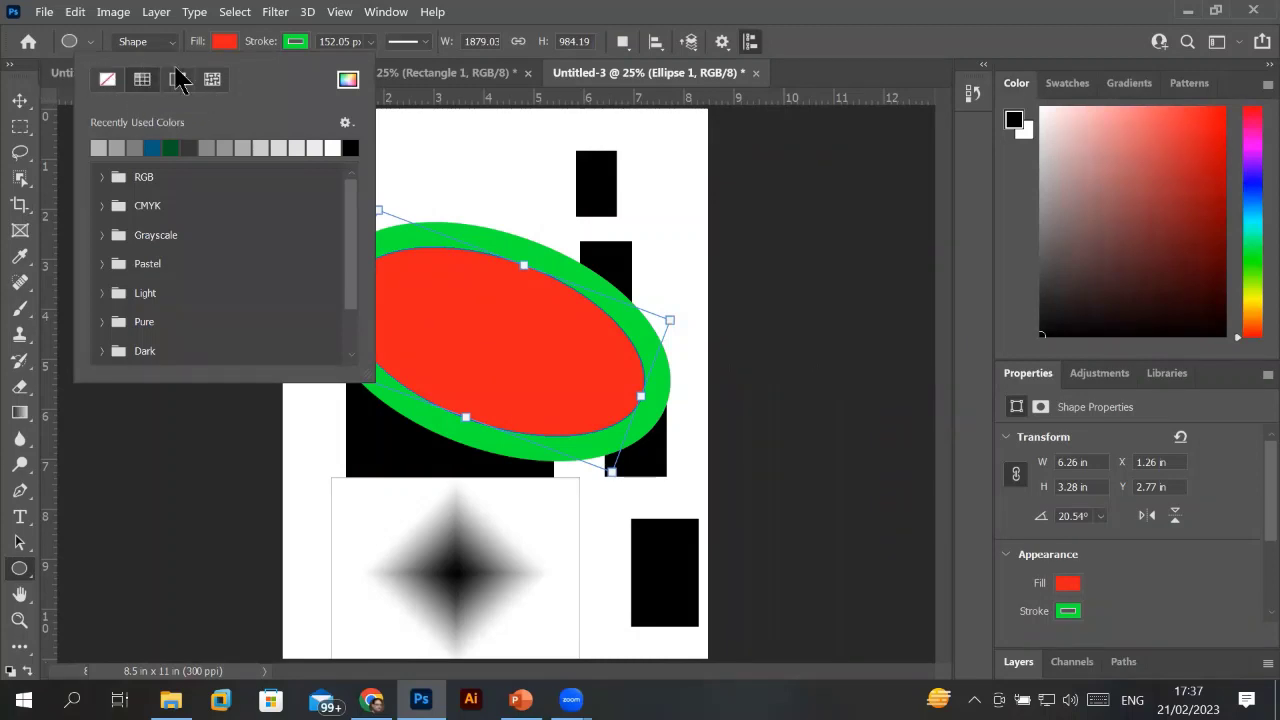
click(212, 80)
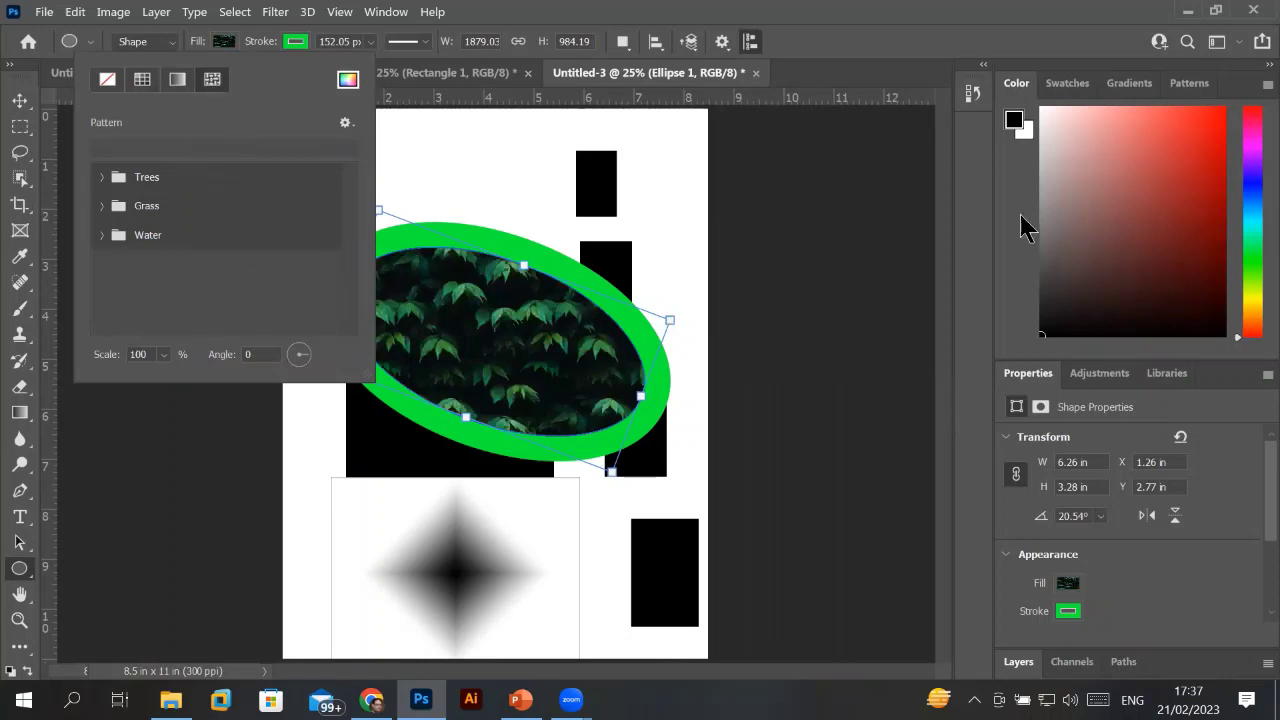
click(1196, 85)
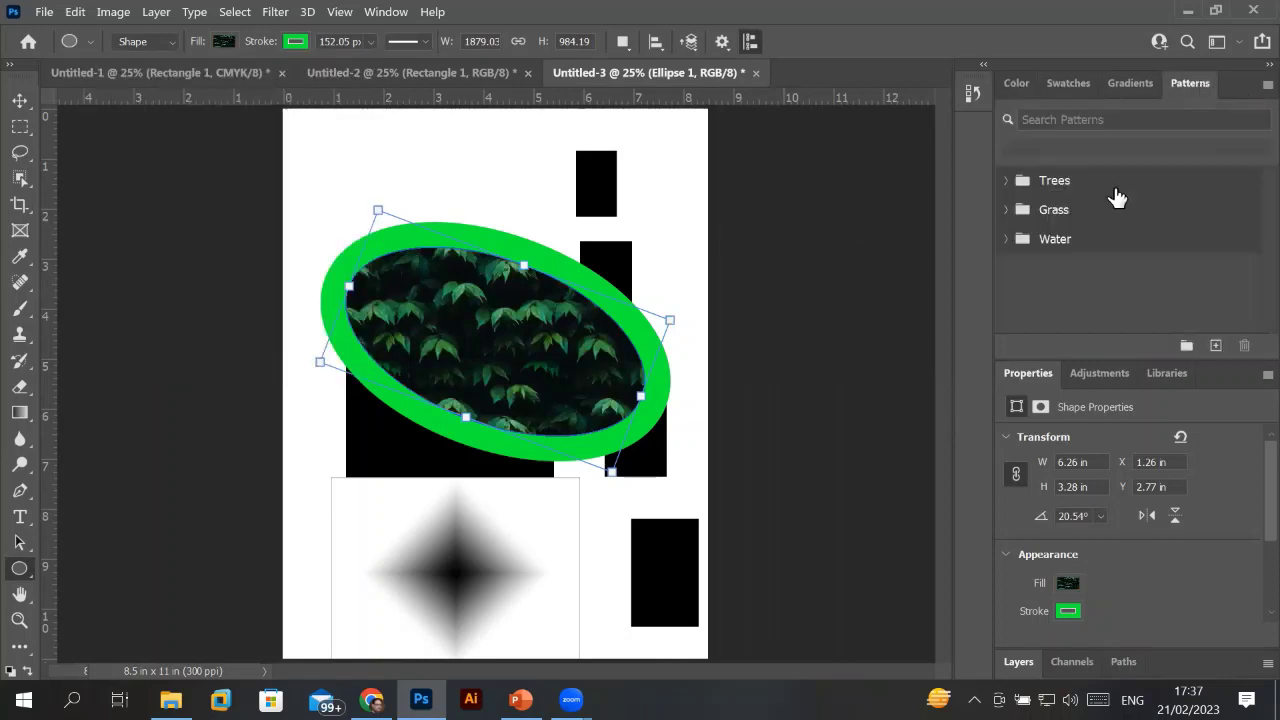
Try several Trees patterns as the fill, settling on the pine-forest pattern.
click(1010, 181)
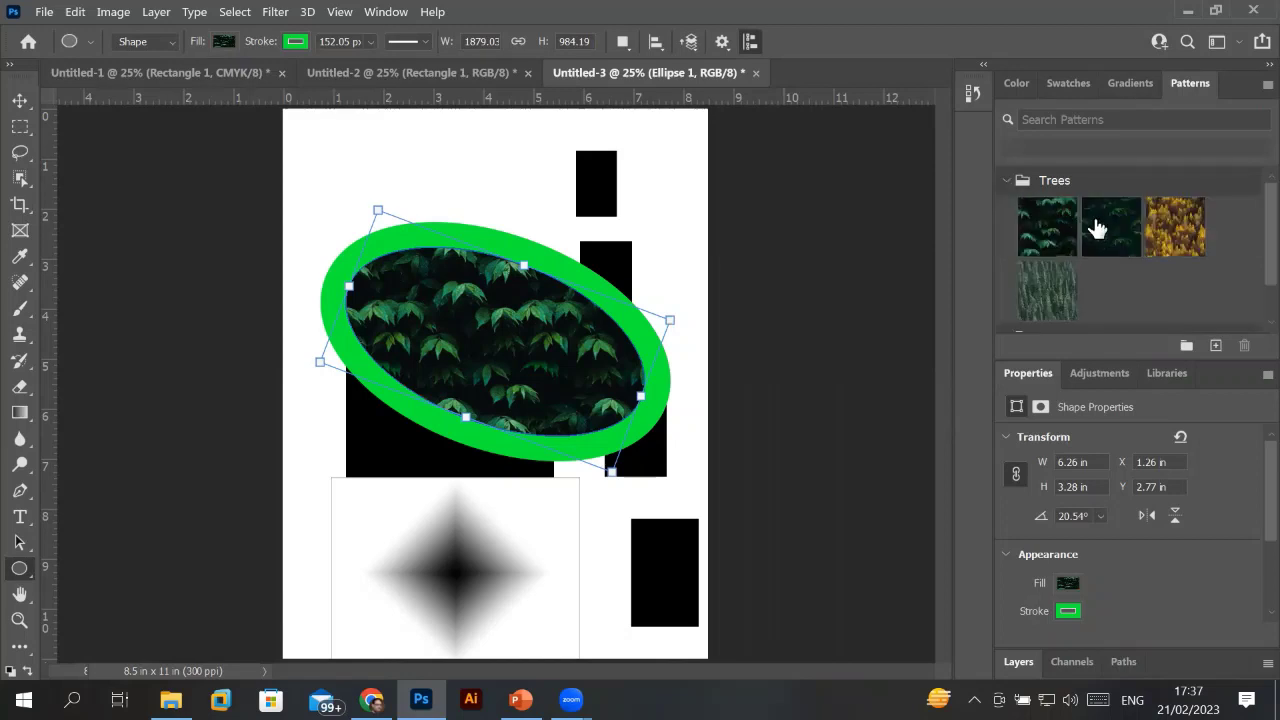
click(1122, 232)
click(1170, 236)
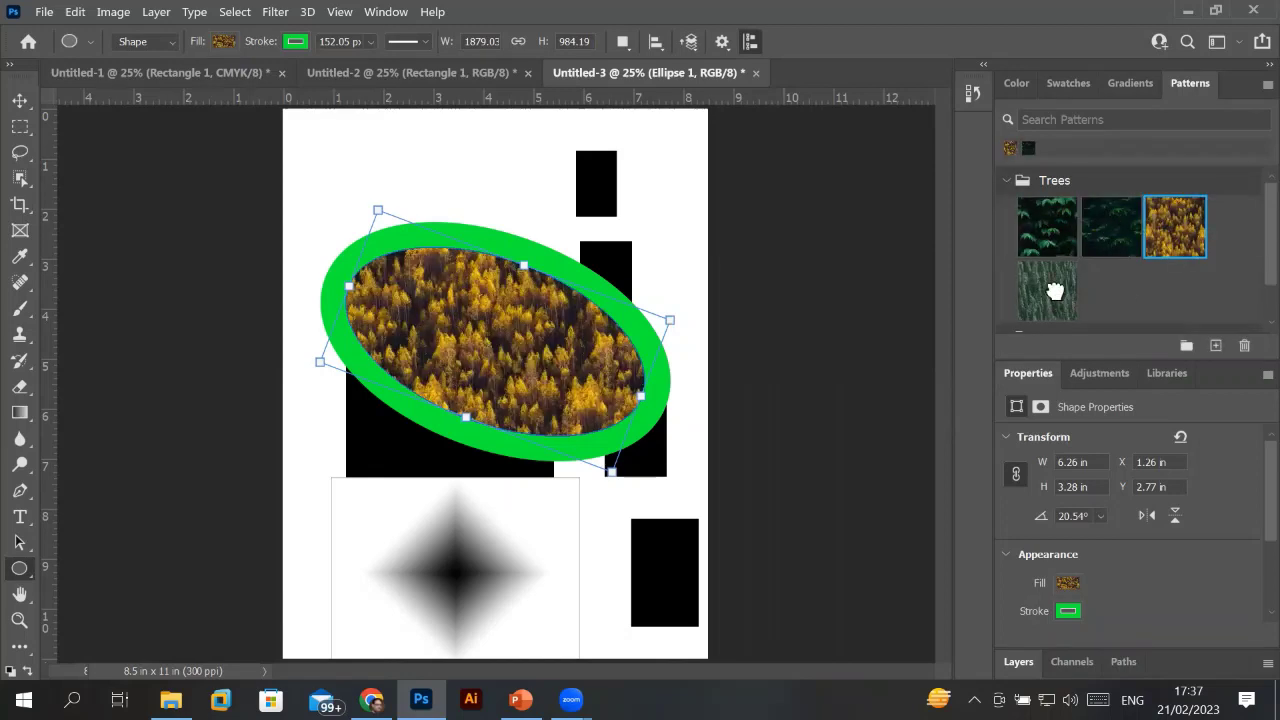
click(1055, 290)
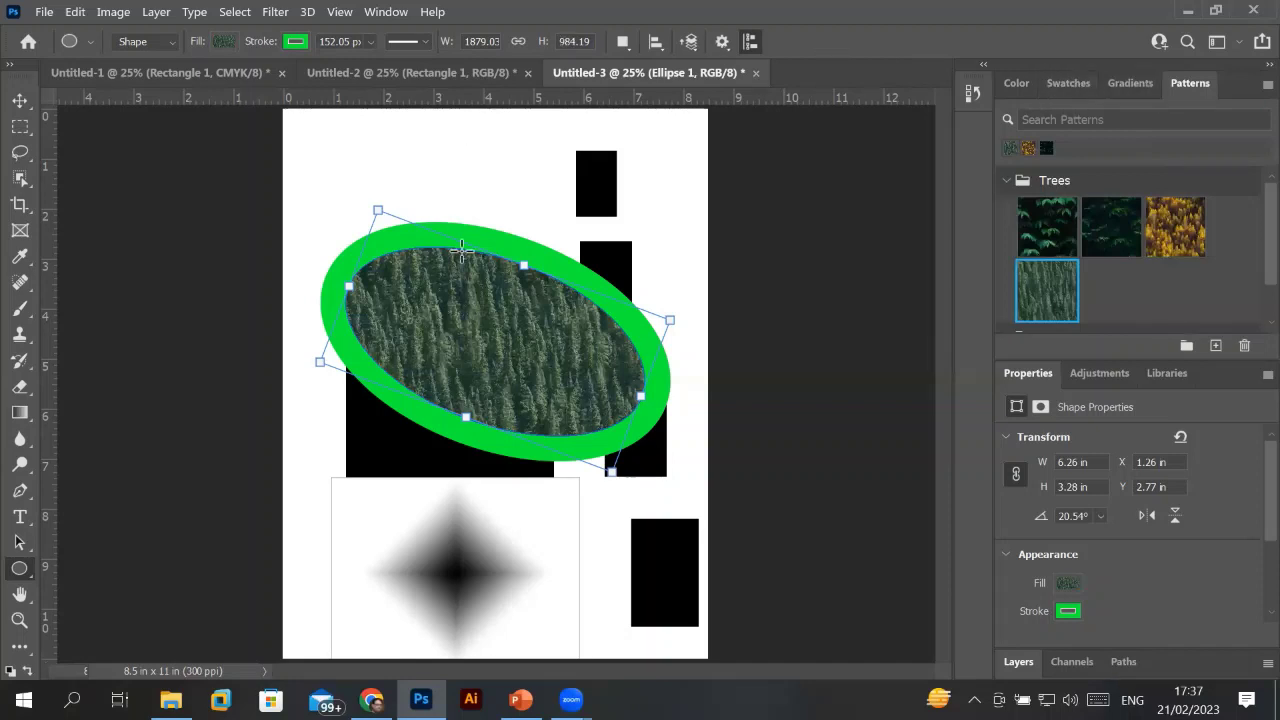
Change the ellipse fill to Gradient and apply the lavender-to-light-blue preset from Blues.
click(224, 42)
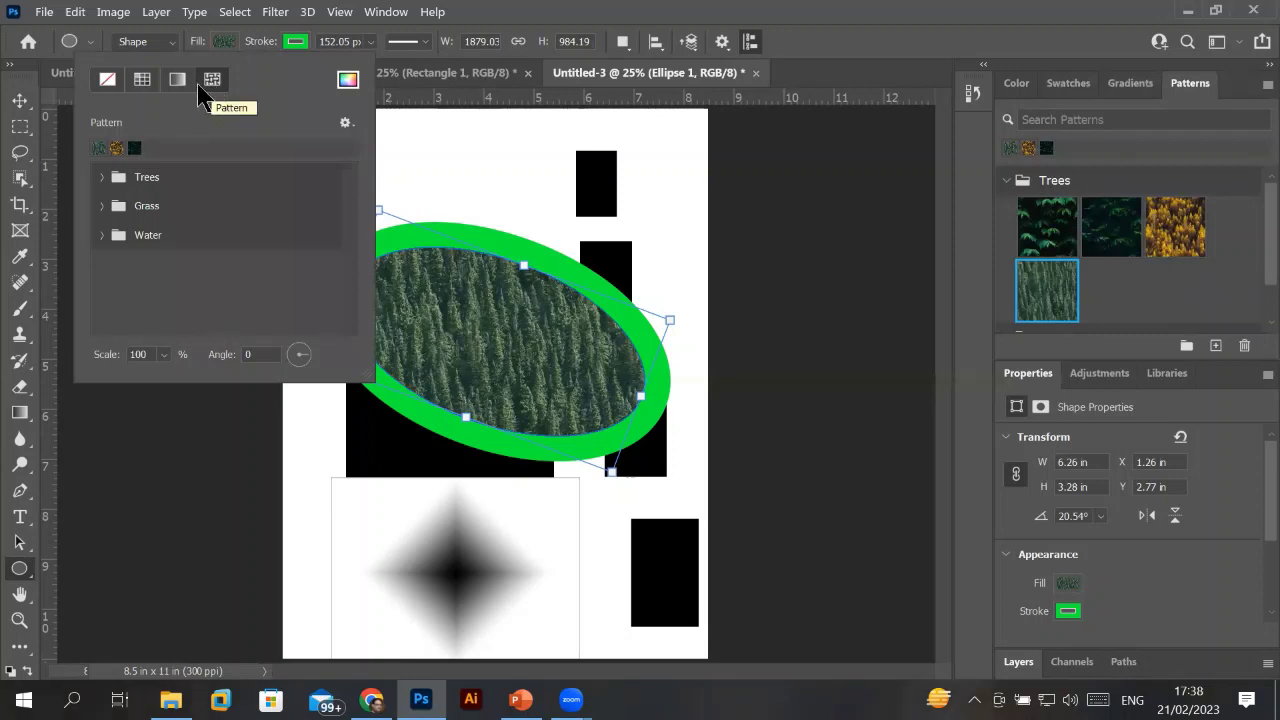
click(178, 81)
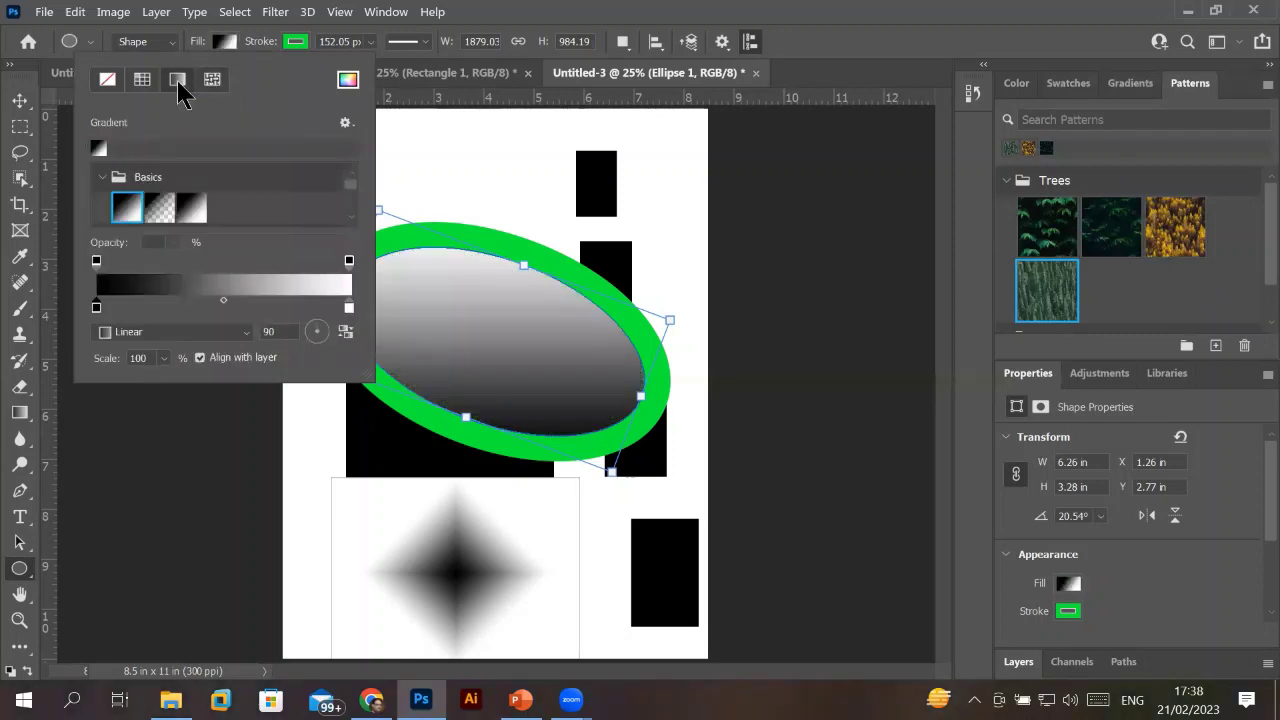
click(1132, 88)
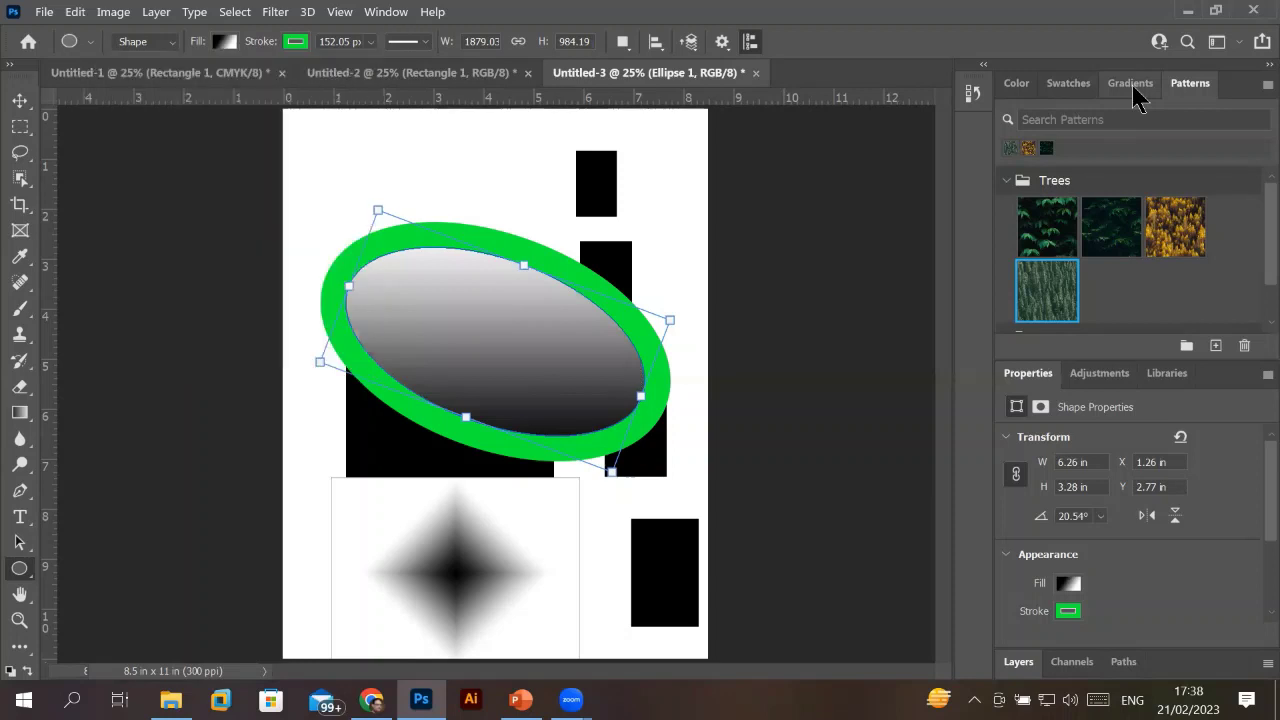
click(1008, 190)
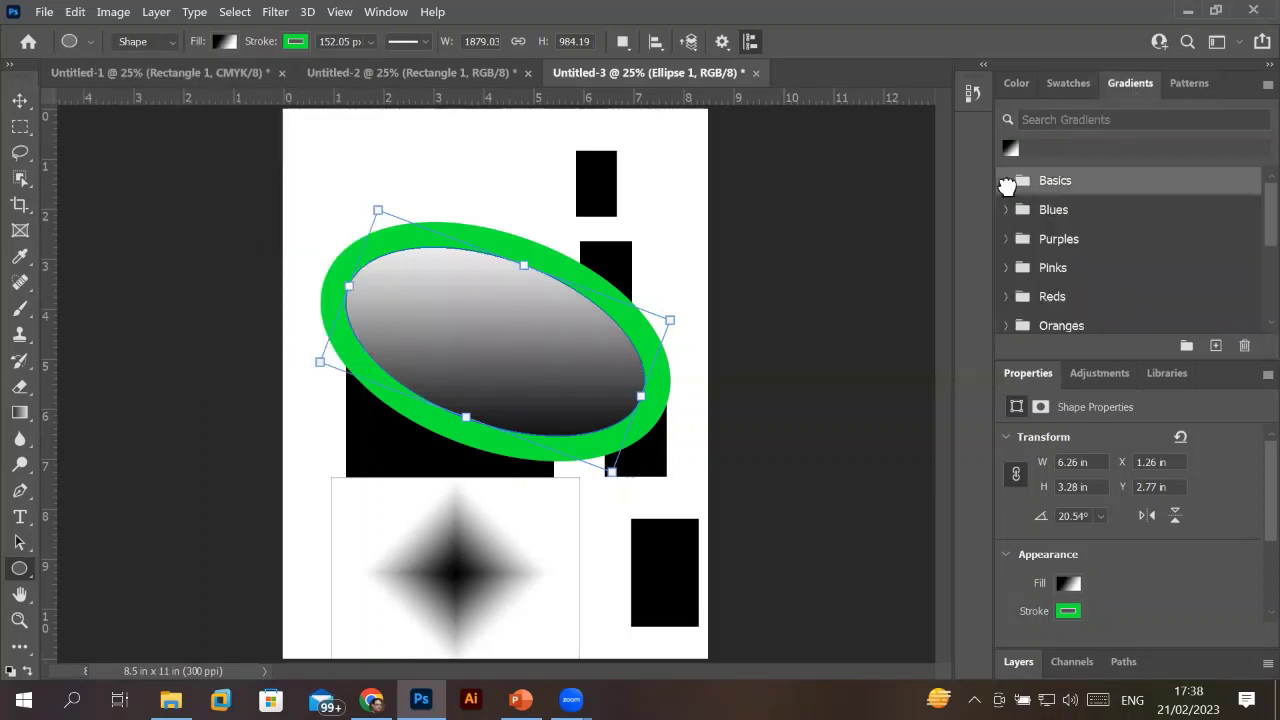
click(1007, 210)
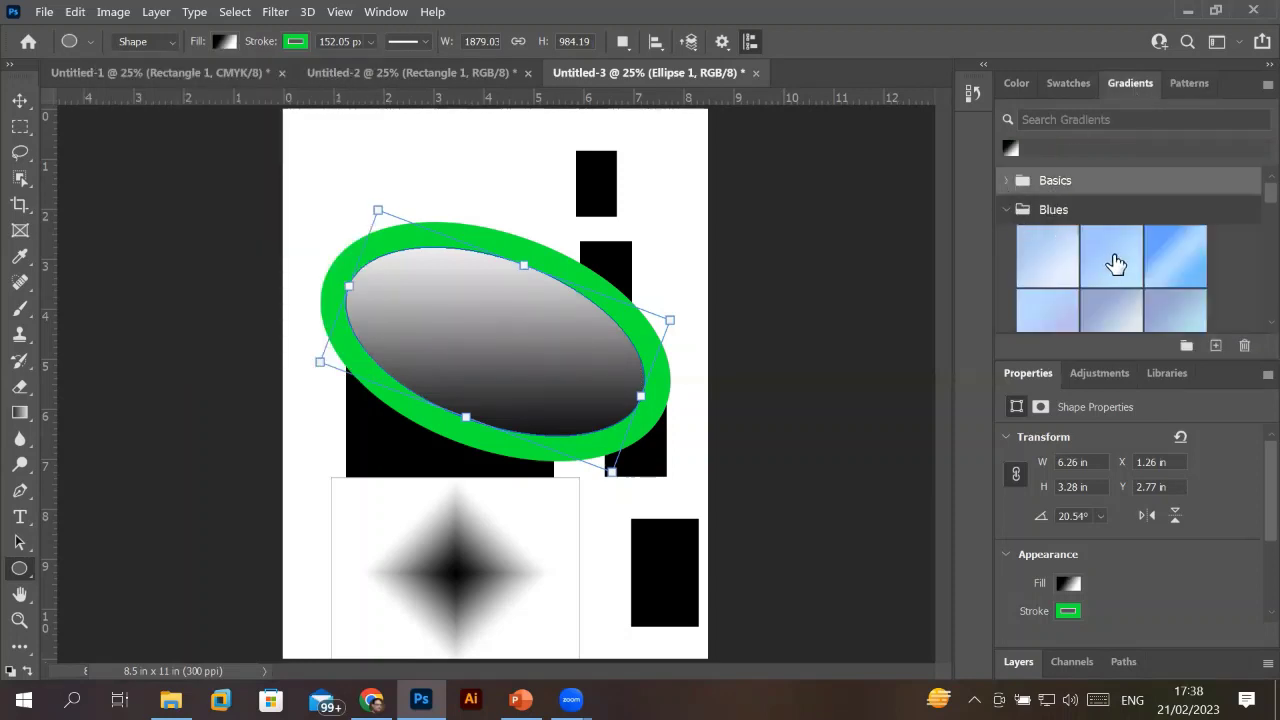
click(1112, 256)
click(1182, 262)
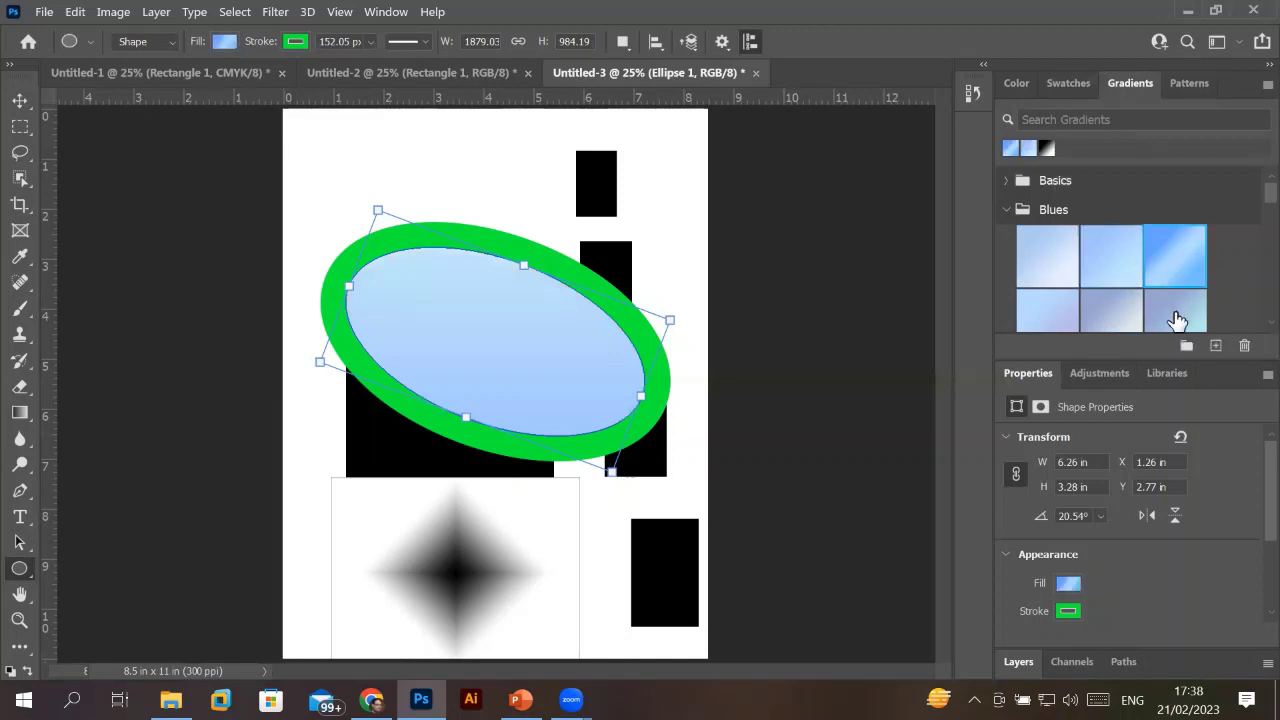
click(1175, 325)
click(1064, 315)
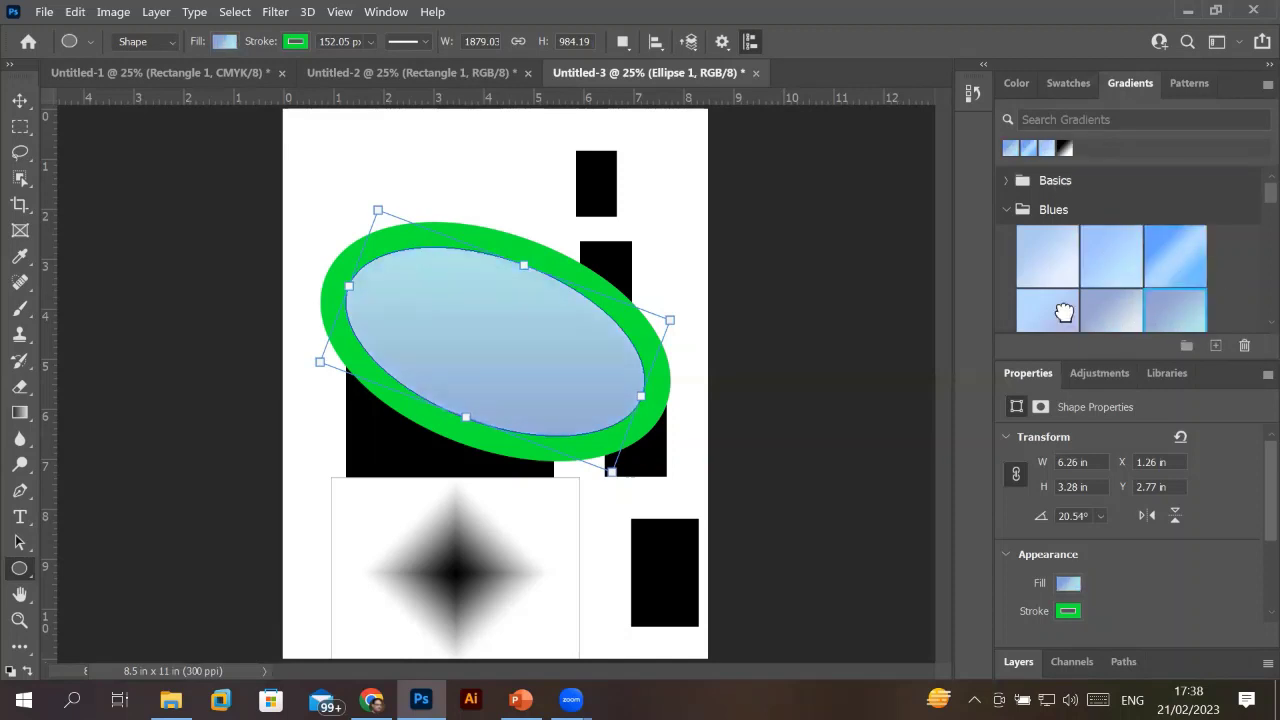
click(1016, 83)
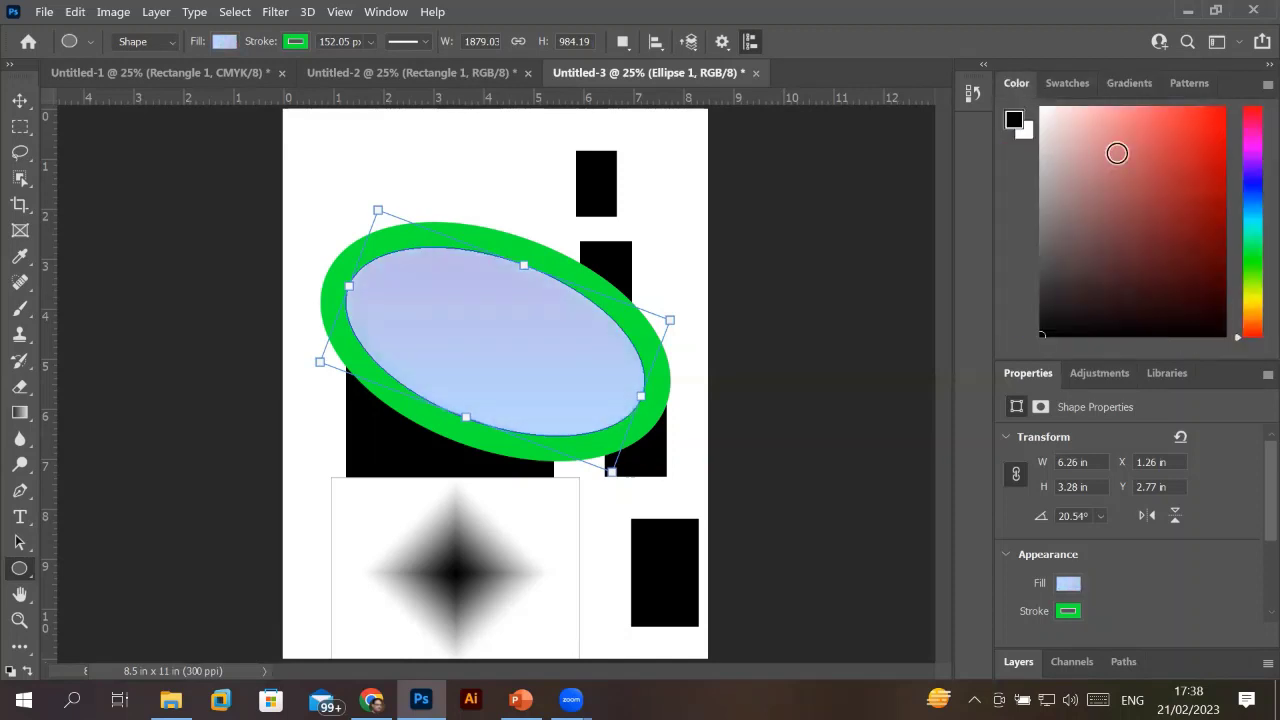
Pick a dark red colour, then try blue, dark green and grey swatches, ending on light grey fill.
click(1191, 138)
click(1189, 188)
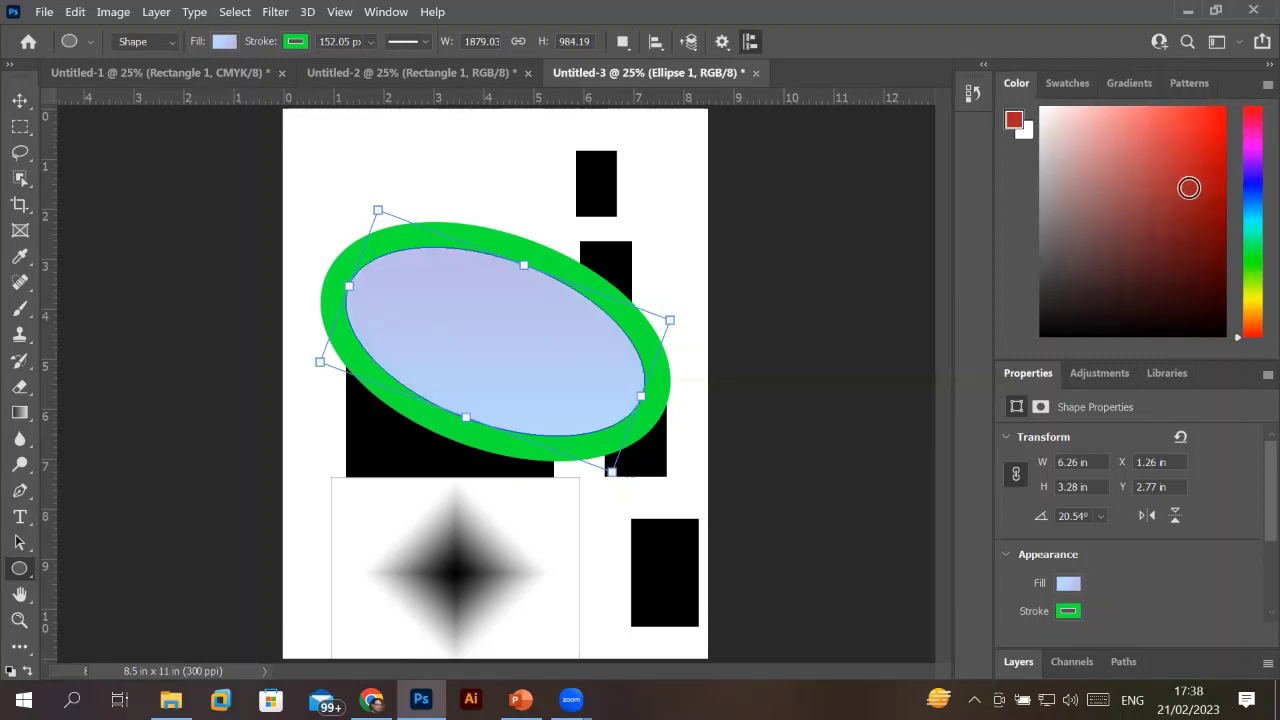
click(1070, 88)
click(1098, 148)
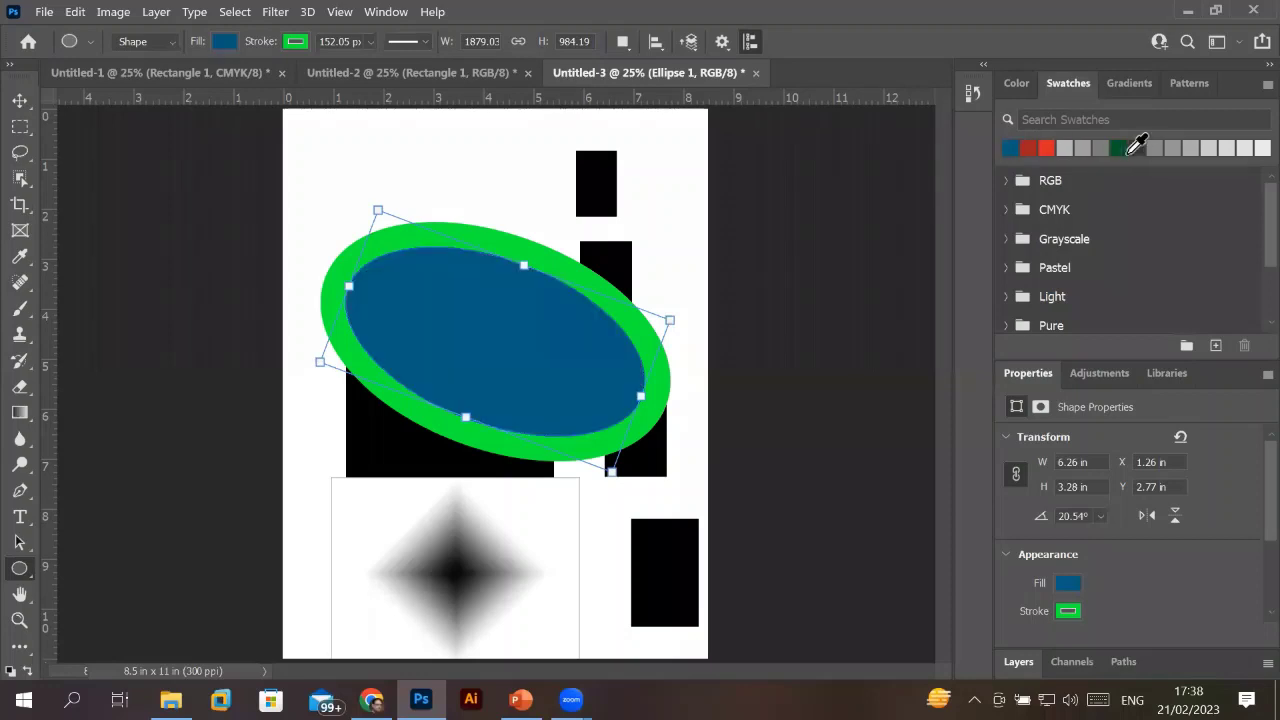
click(1120, 148)
click(1172, 148)
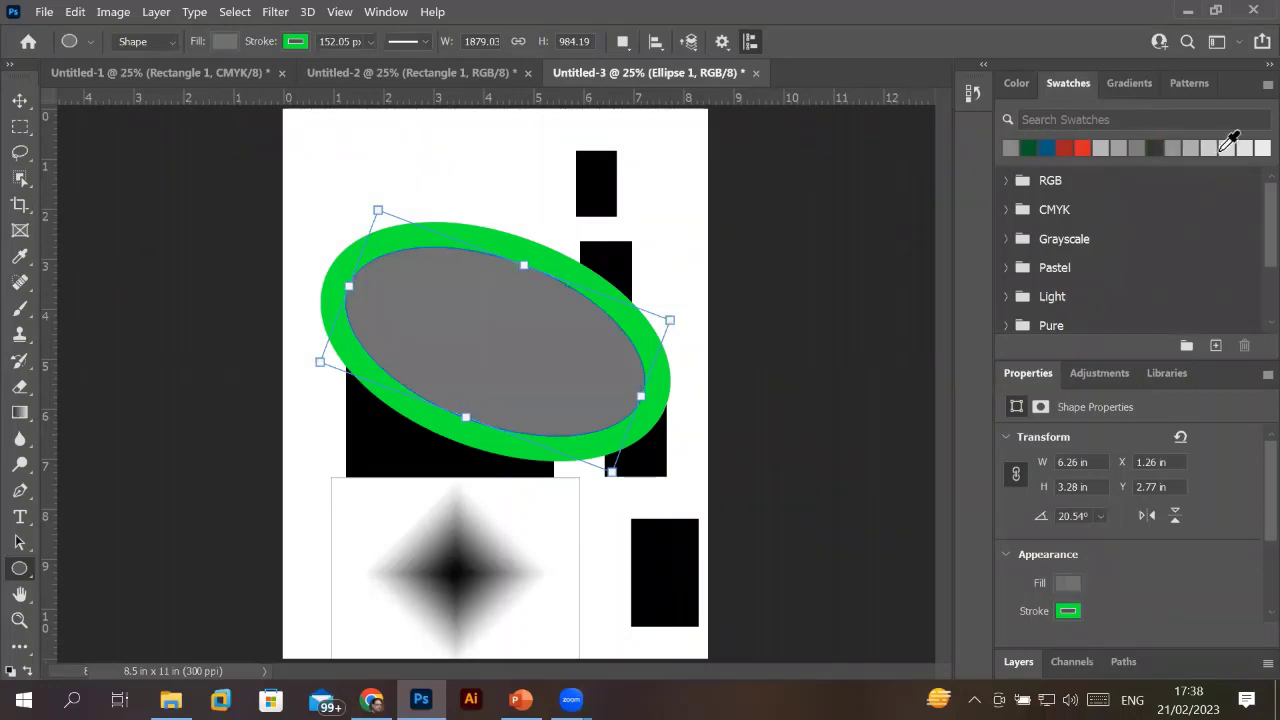
click(1220, 150)
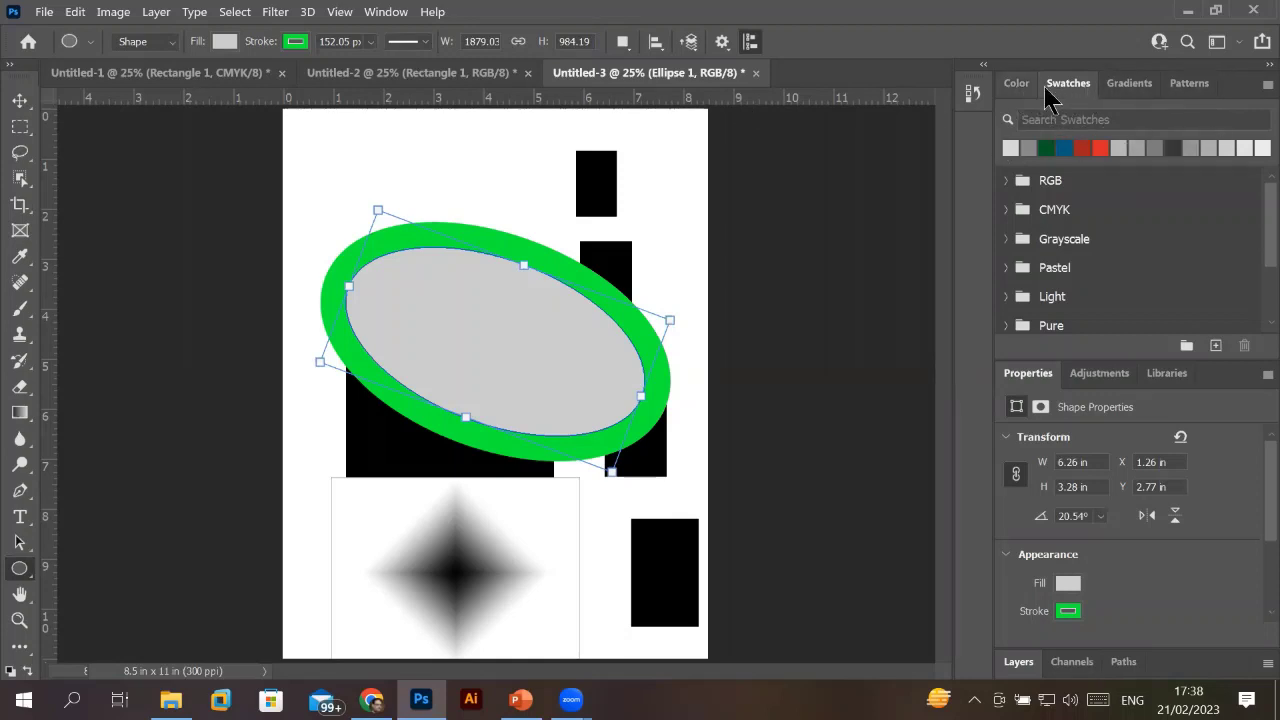
View the gradient and pattern presets, glance at Adjustments, and return to Properties.
click(1128, 86)
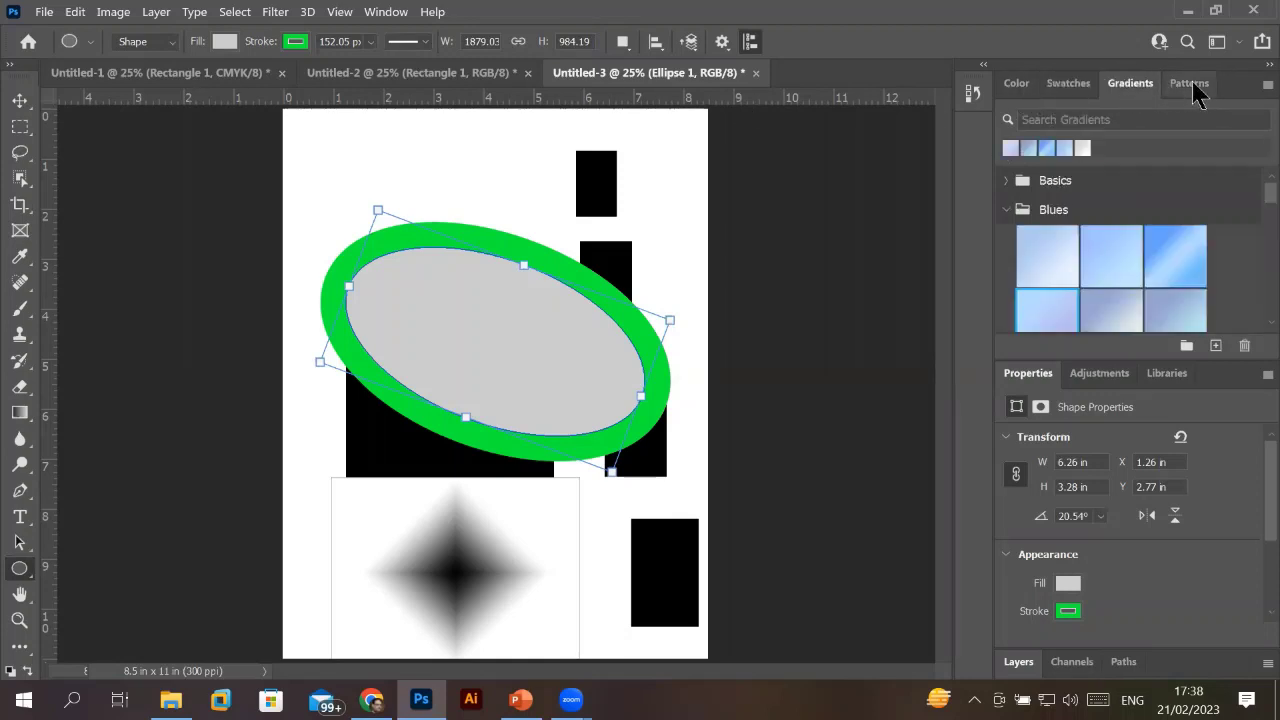
click(1192, 85)
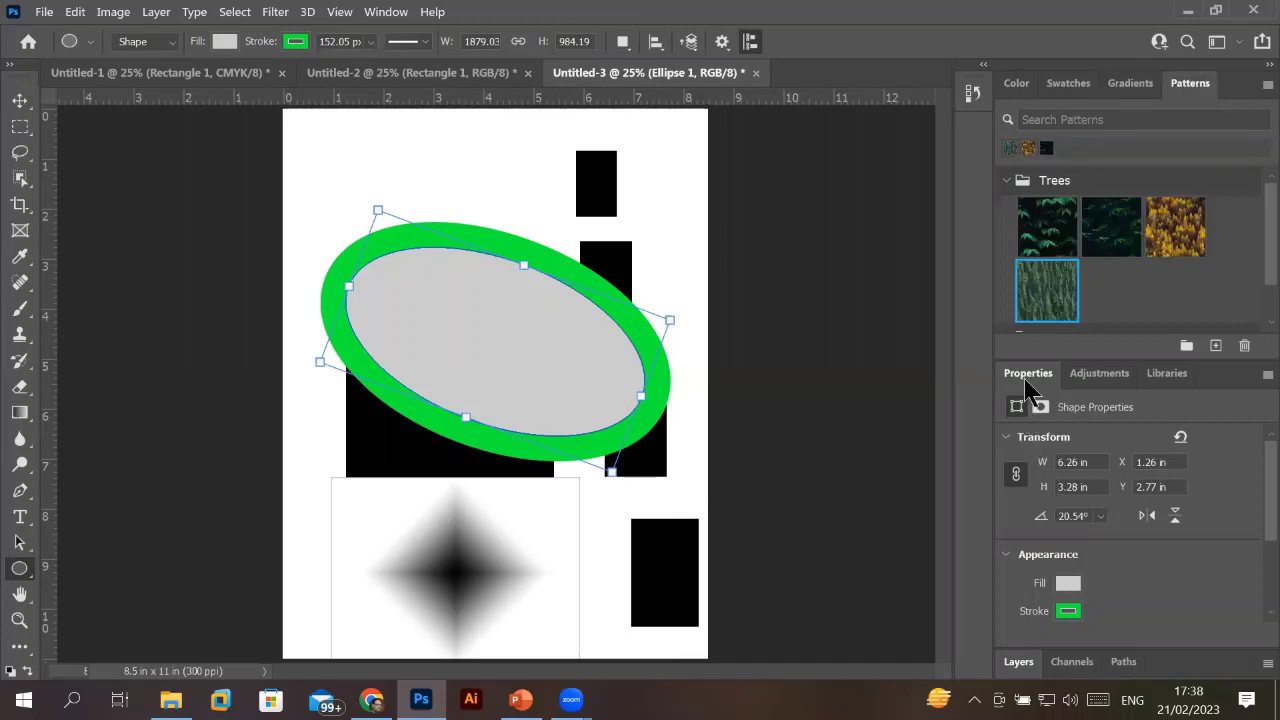
click(1086, 383)
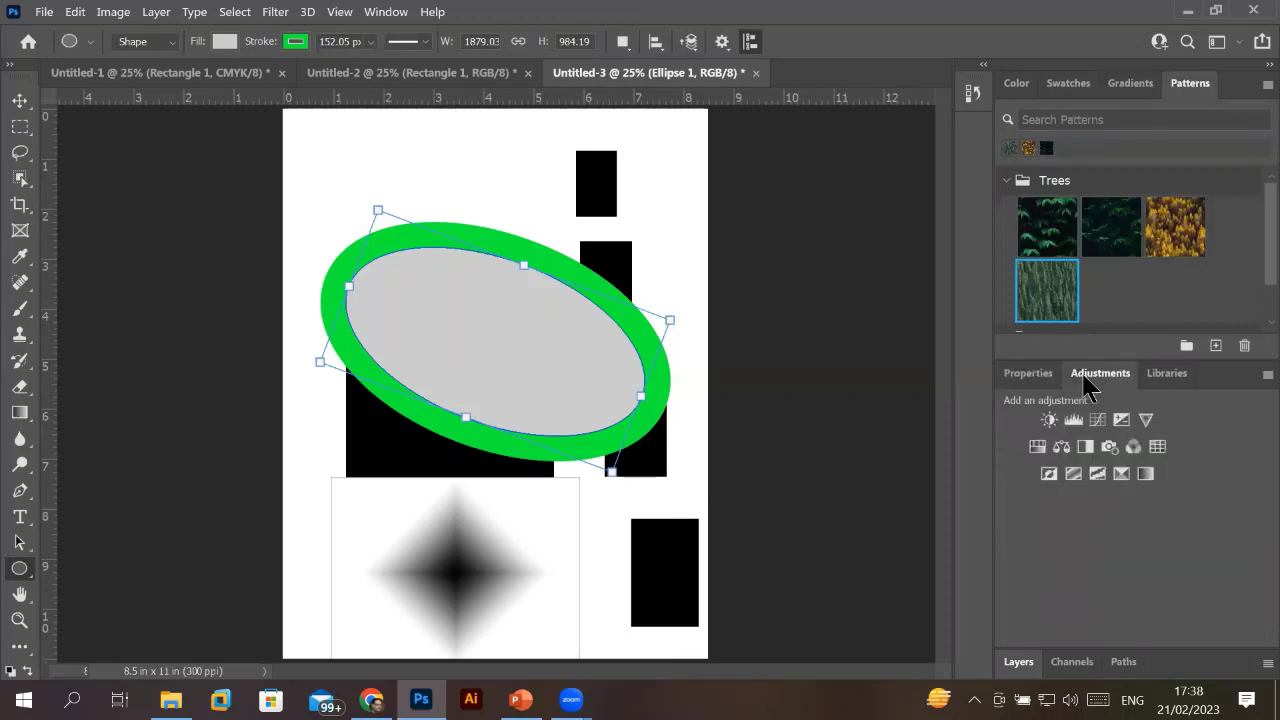
click(1017, 382)
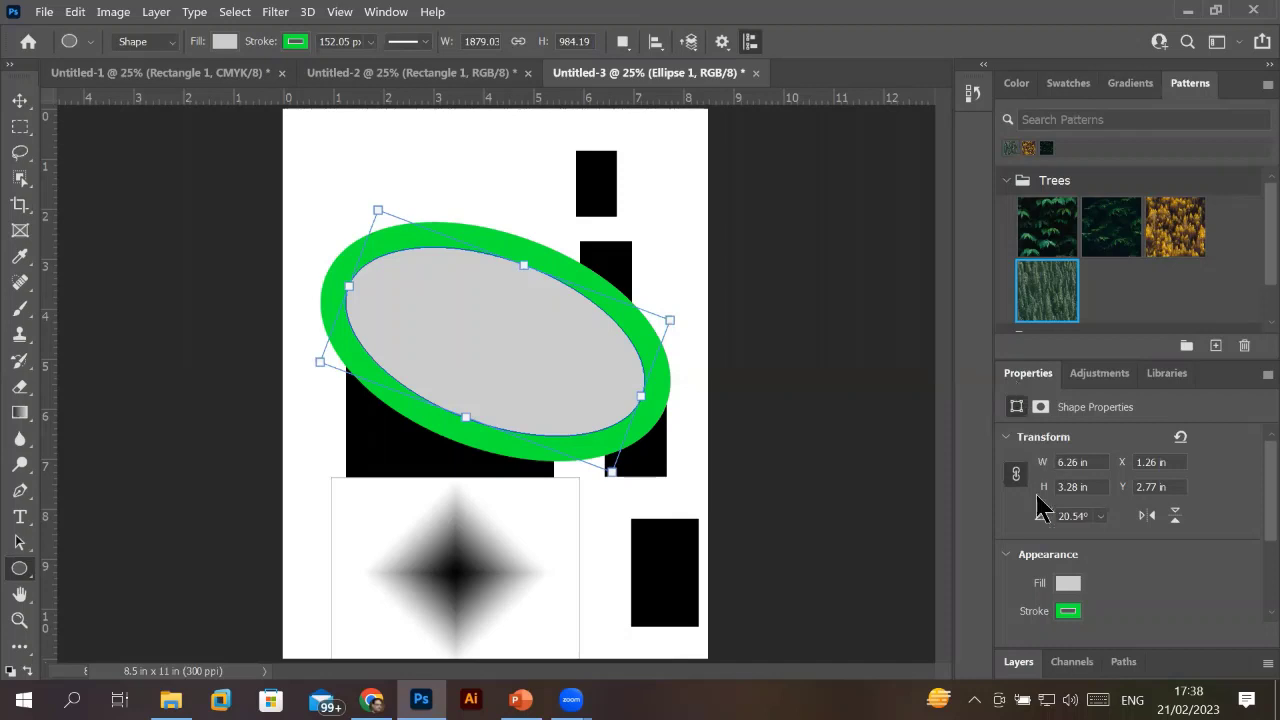
Expand the Layers panel, check Channels and Paths, then return to Layers.
click(1019, 662)
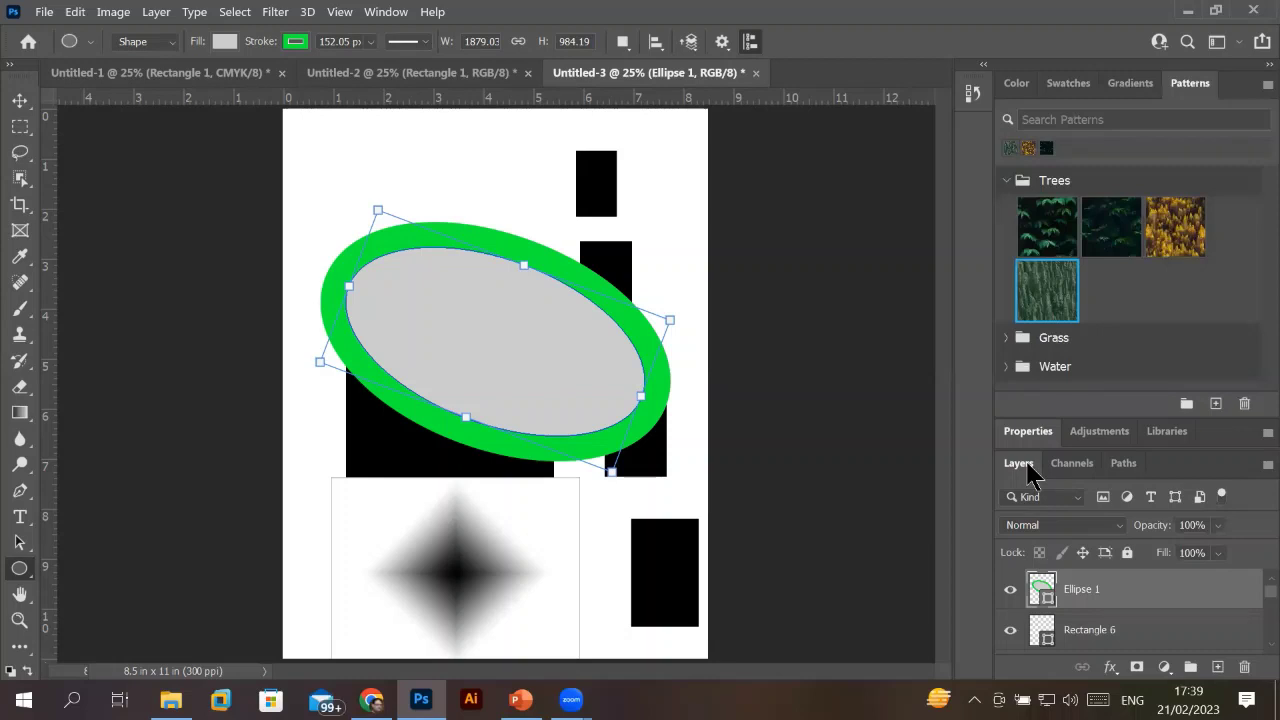
click(1086, 466)
click(1121, 468)
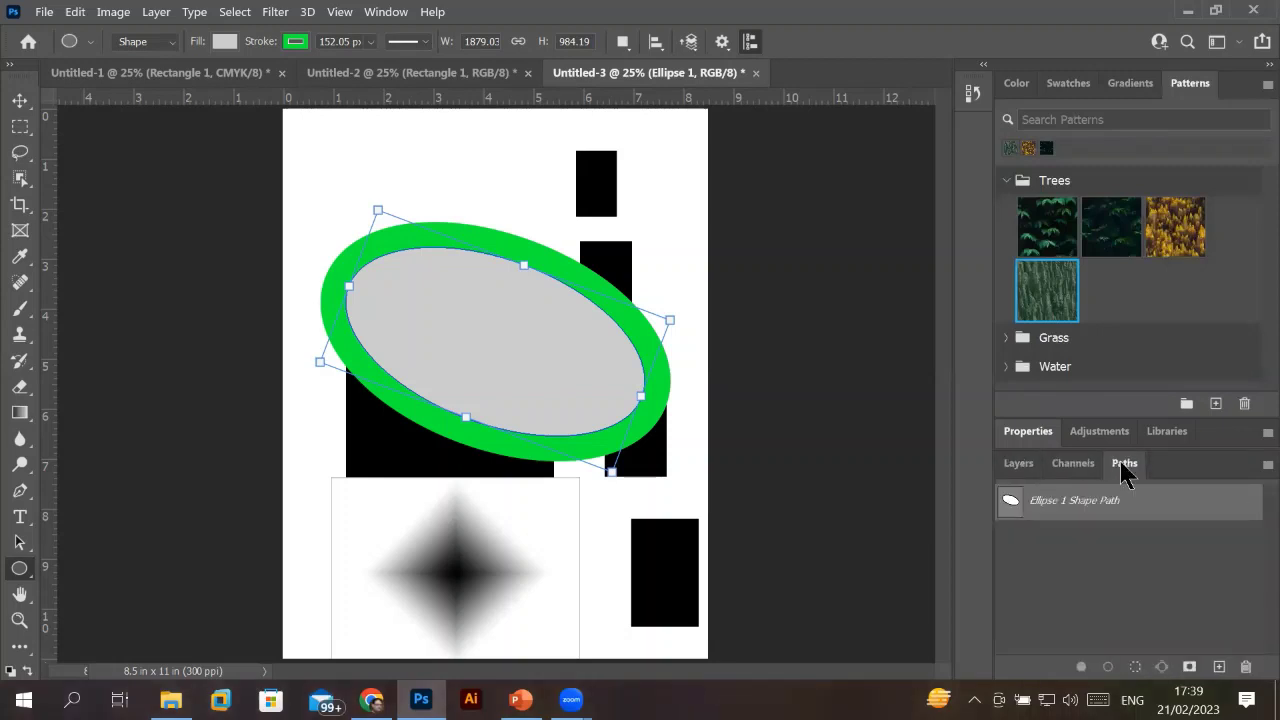
click(1020, 468)
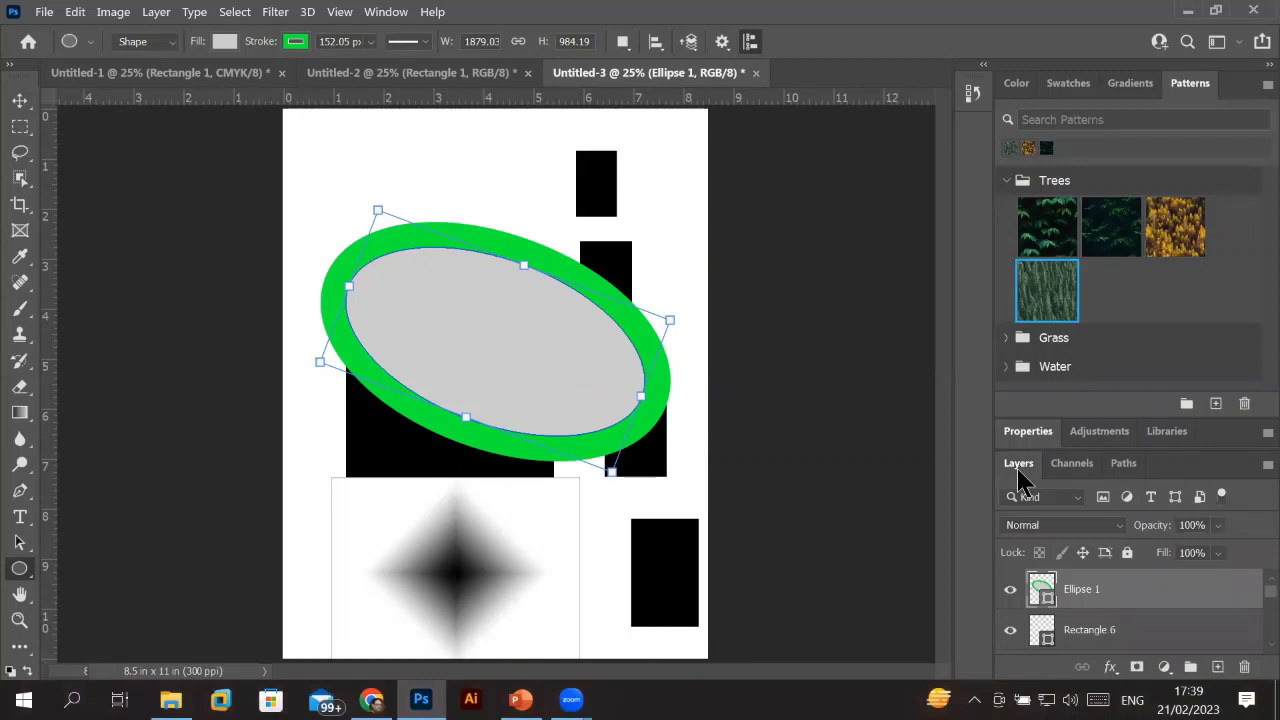
Detach the Layers panel into a floating window, briefly regroup it, then float it again.
mouse_move(1018, 466)
mouse_down()
mouse_move(922, 410)
mouse_move(789, 179)
mouse_up()
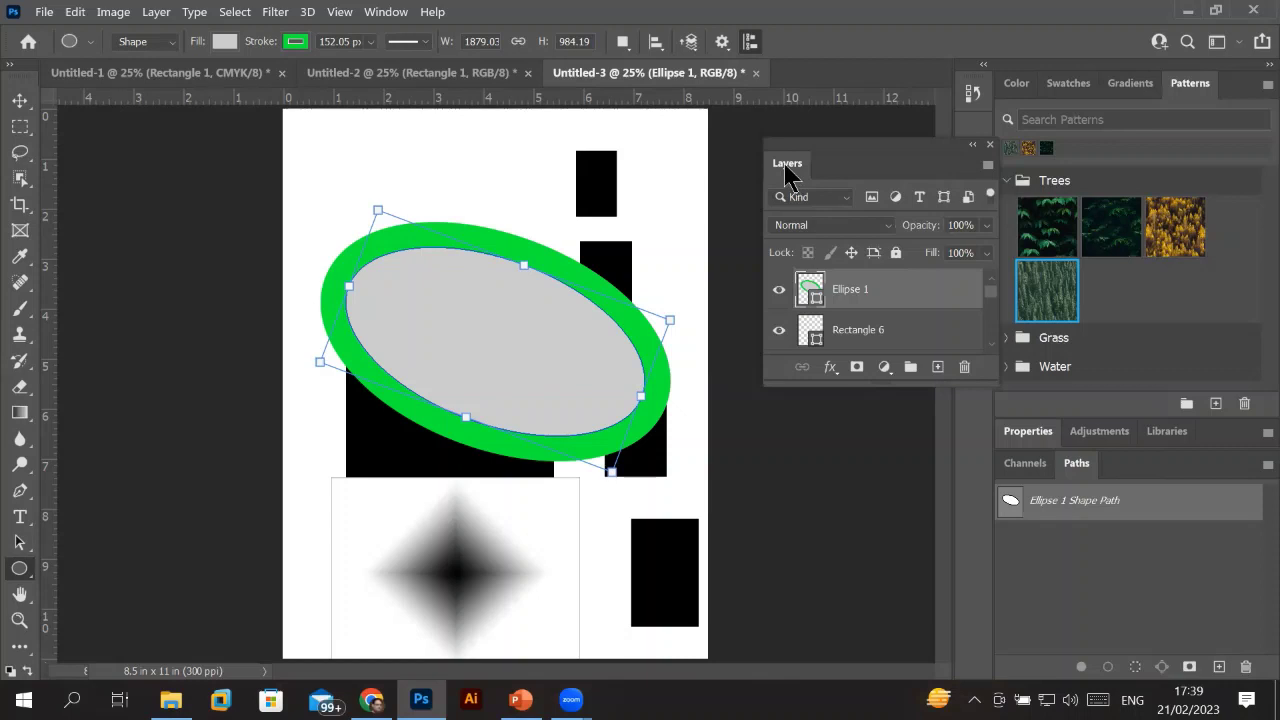
mouse_move(789, 179)
mouse_down()
mouse_move(995, 432)
mouse_move(1143, 490)
mouse_move(1022, 490)
mouse_move(1029, 506)
mouse_up()
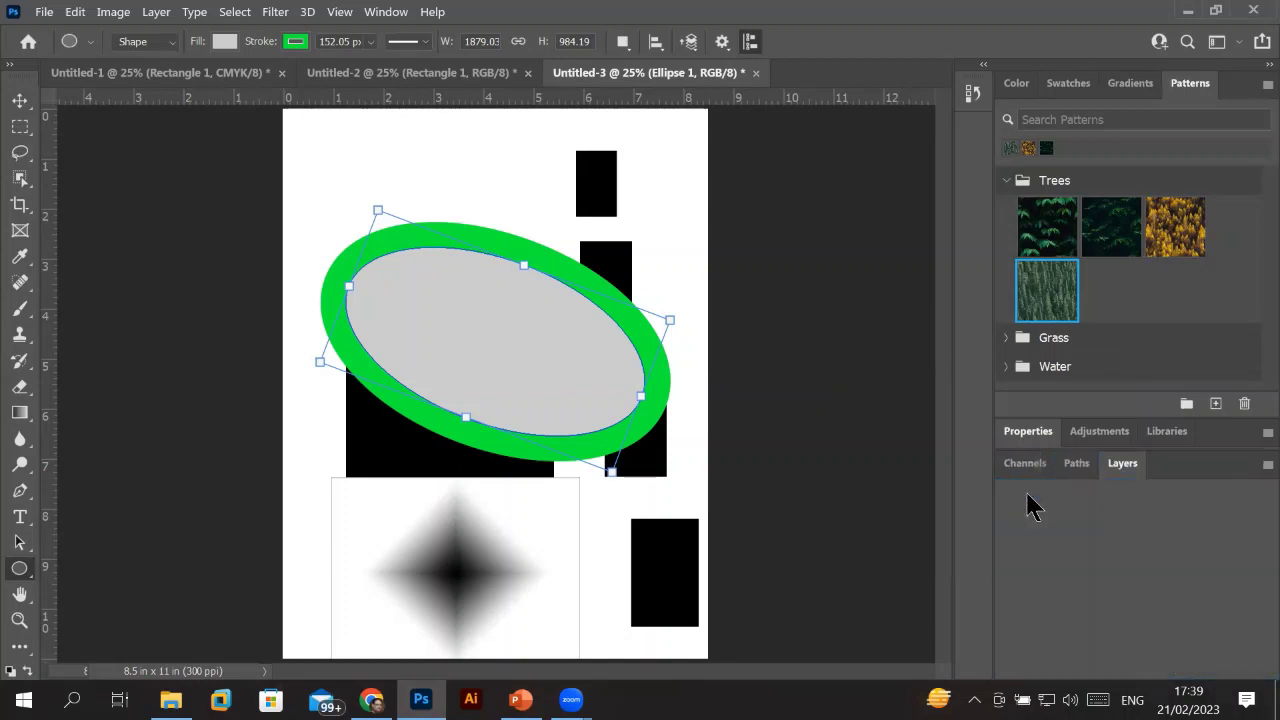
drag(1125, 464, 1018, 483)
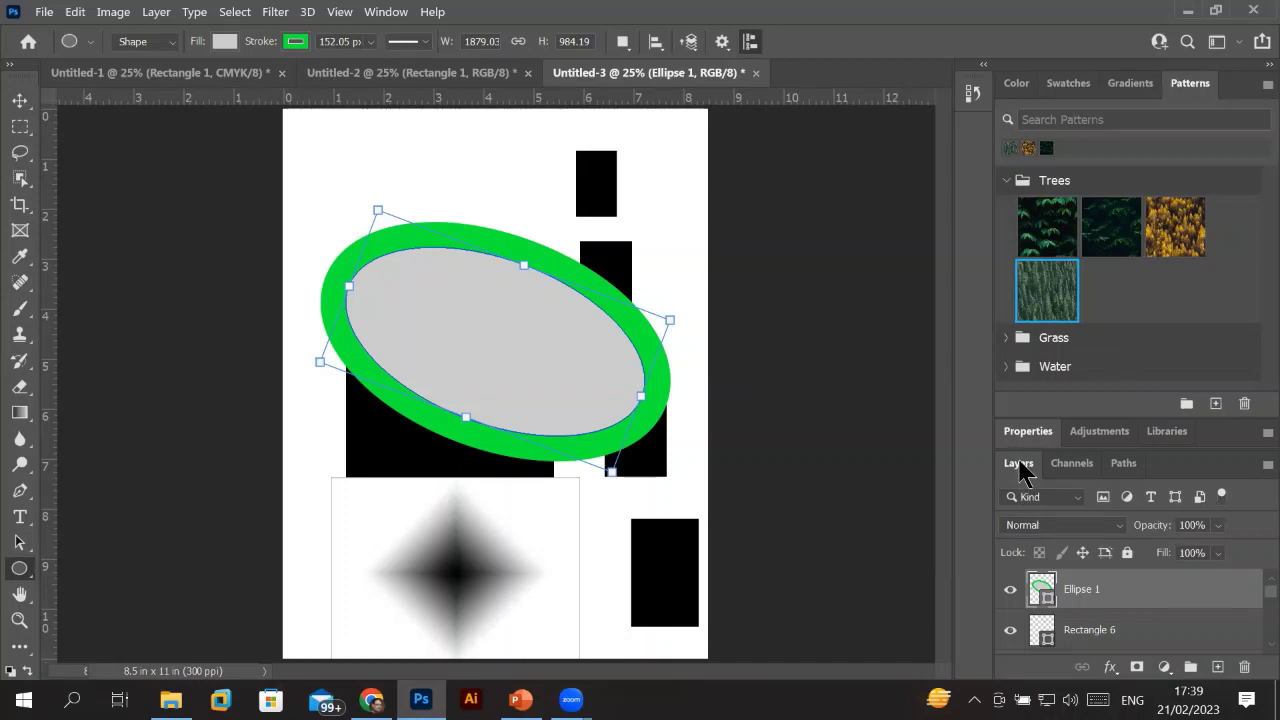
mouse_move(1018, 463)
mouse_down()
mouse_move(770, 145)
mouse_move(744, 200)
mouse_up()
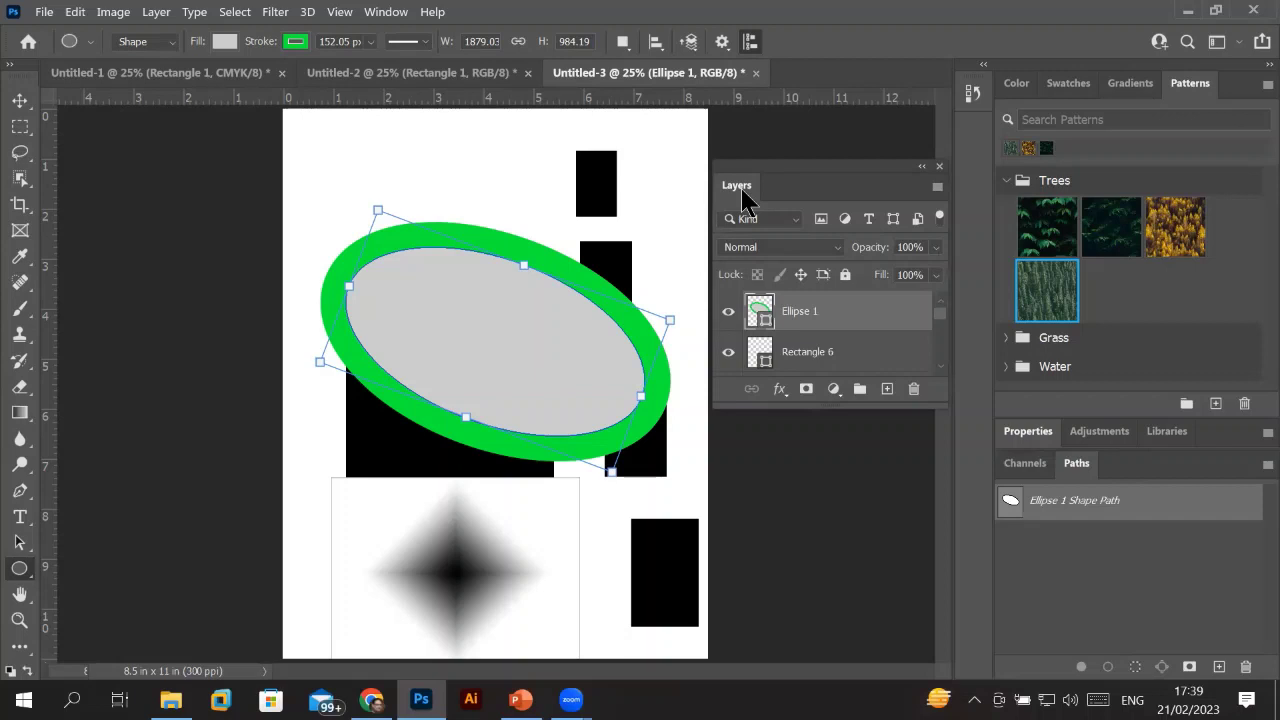
right_click(455, 98)
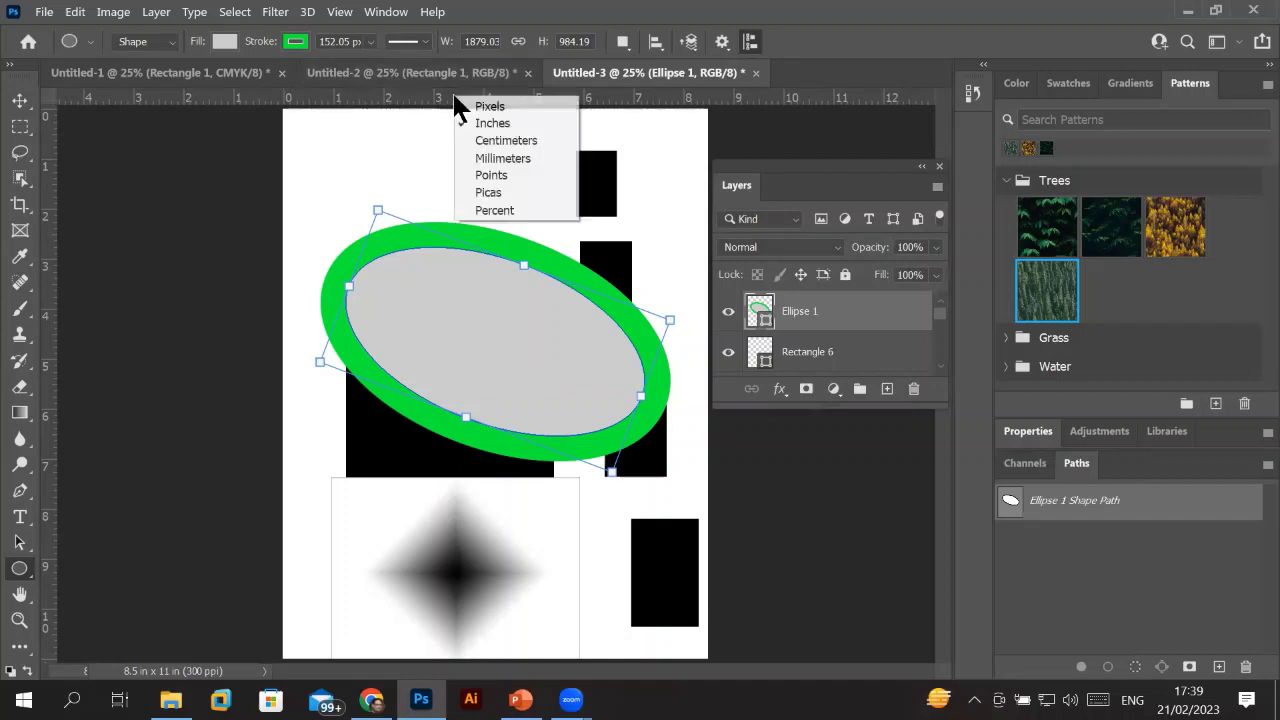
click(521, 157)
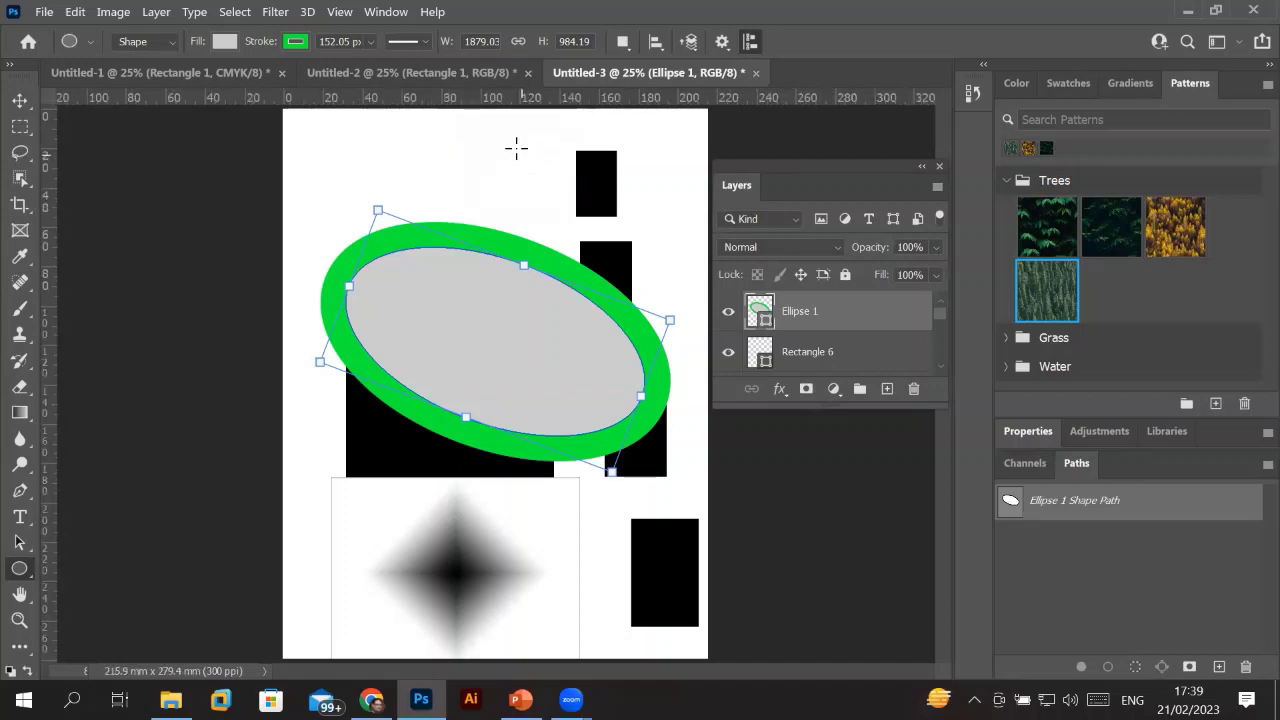
right_click(510, 106)
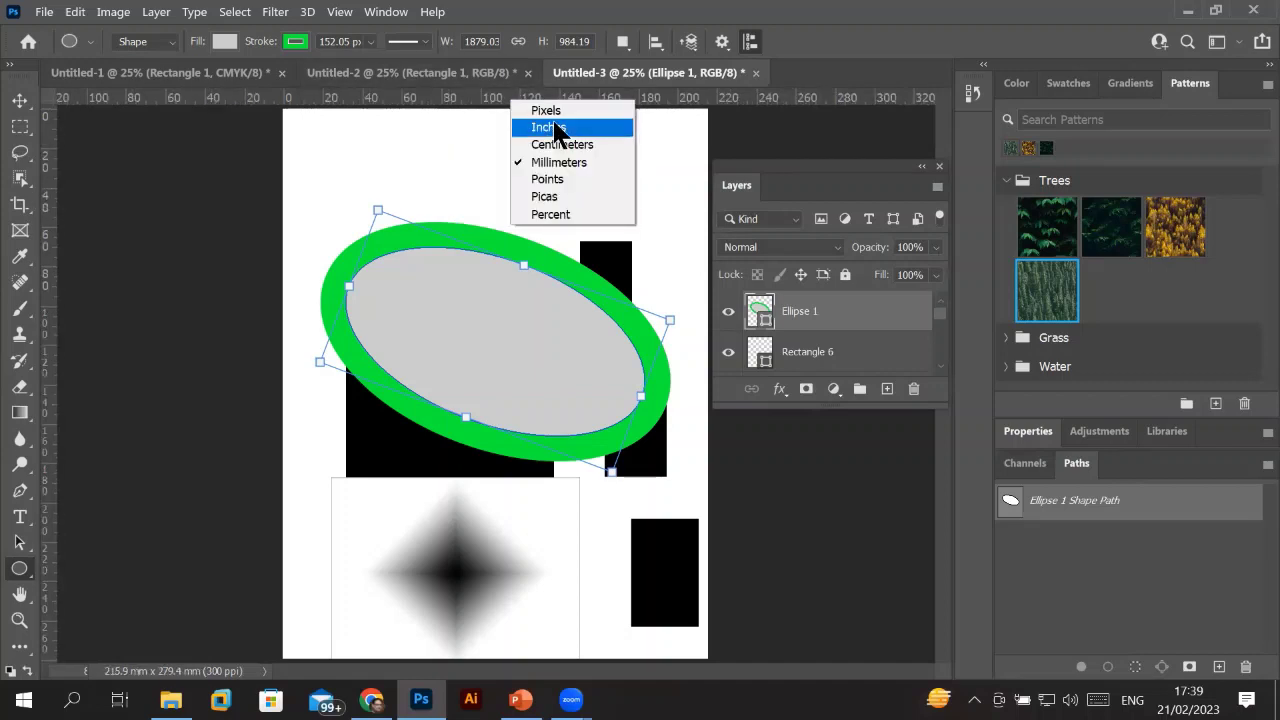
click(553, 127)
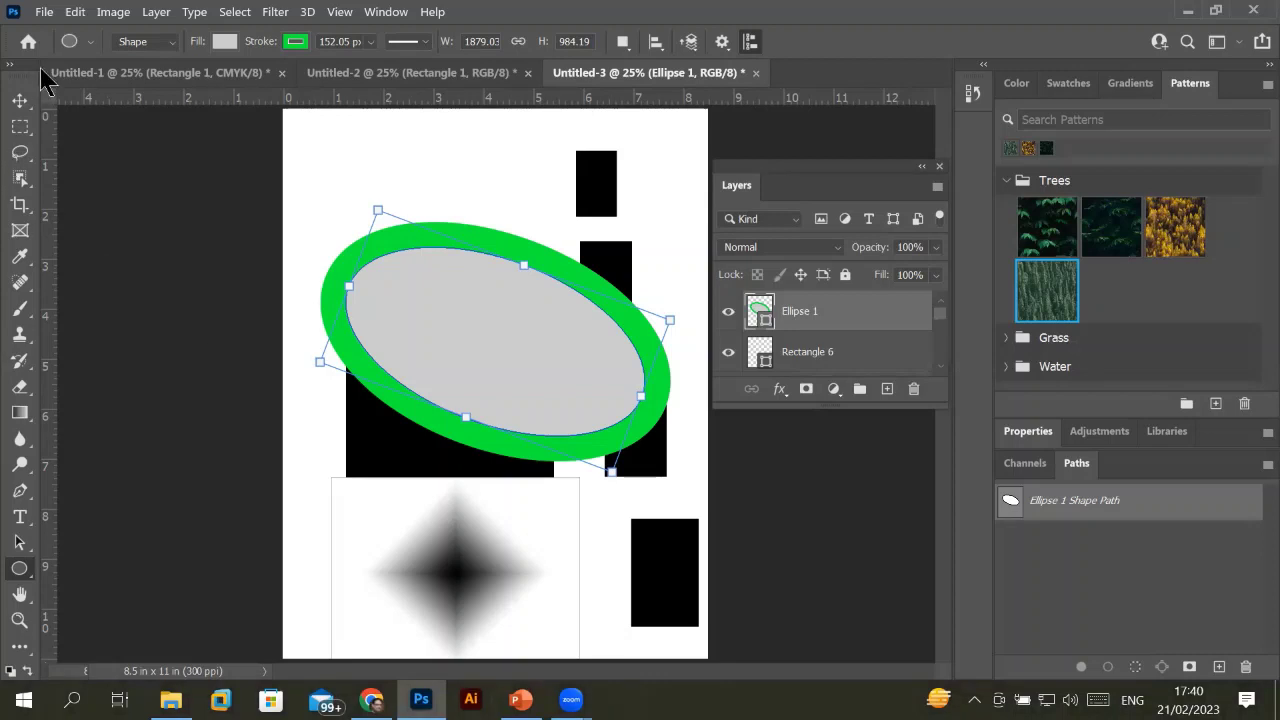
Set the canvas width to 10 inches in Canvas Size, making it 10 × 11 inches.
click(76, 12)
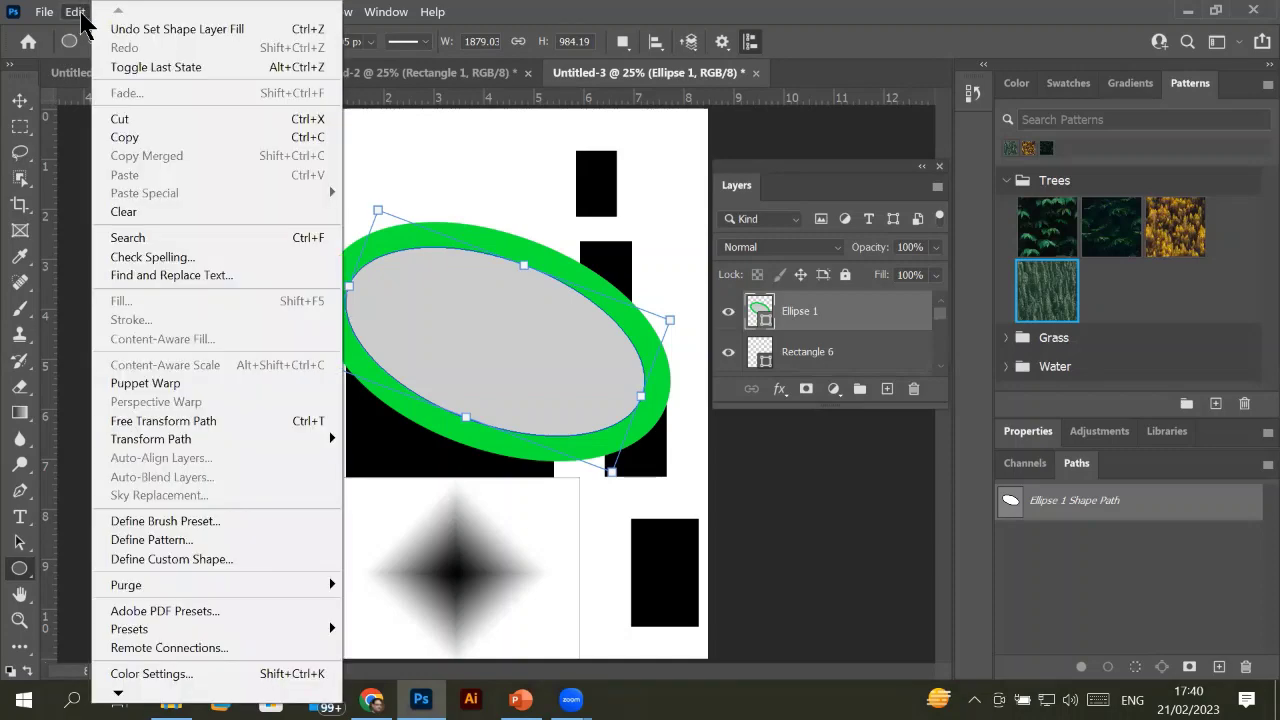
click(80, 14)
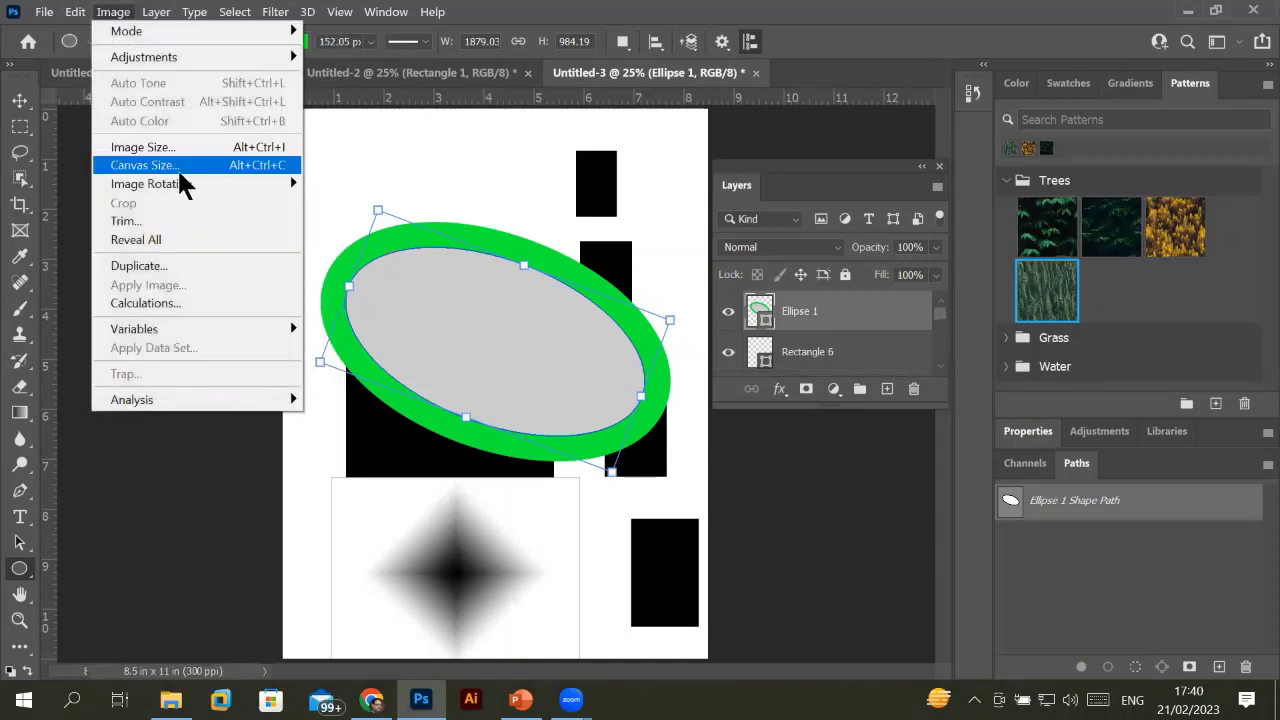
click(181, 168)
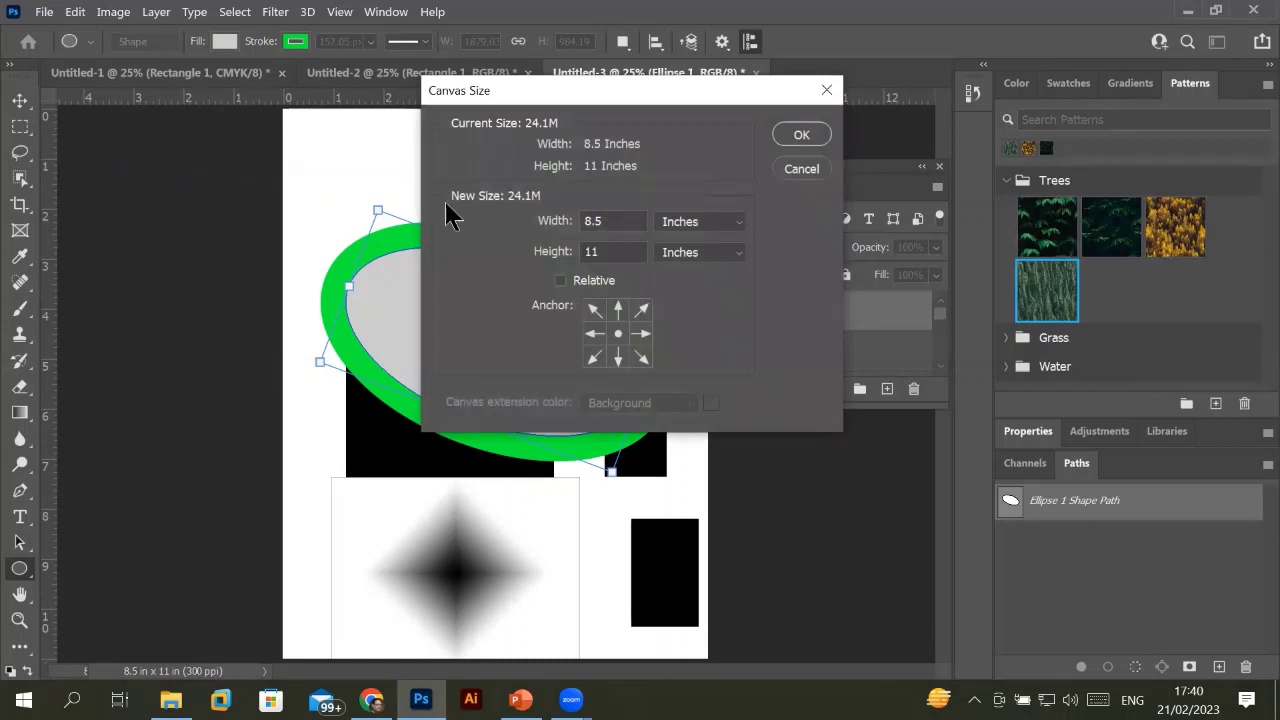
click(533, 224)
text(1)
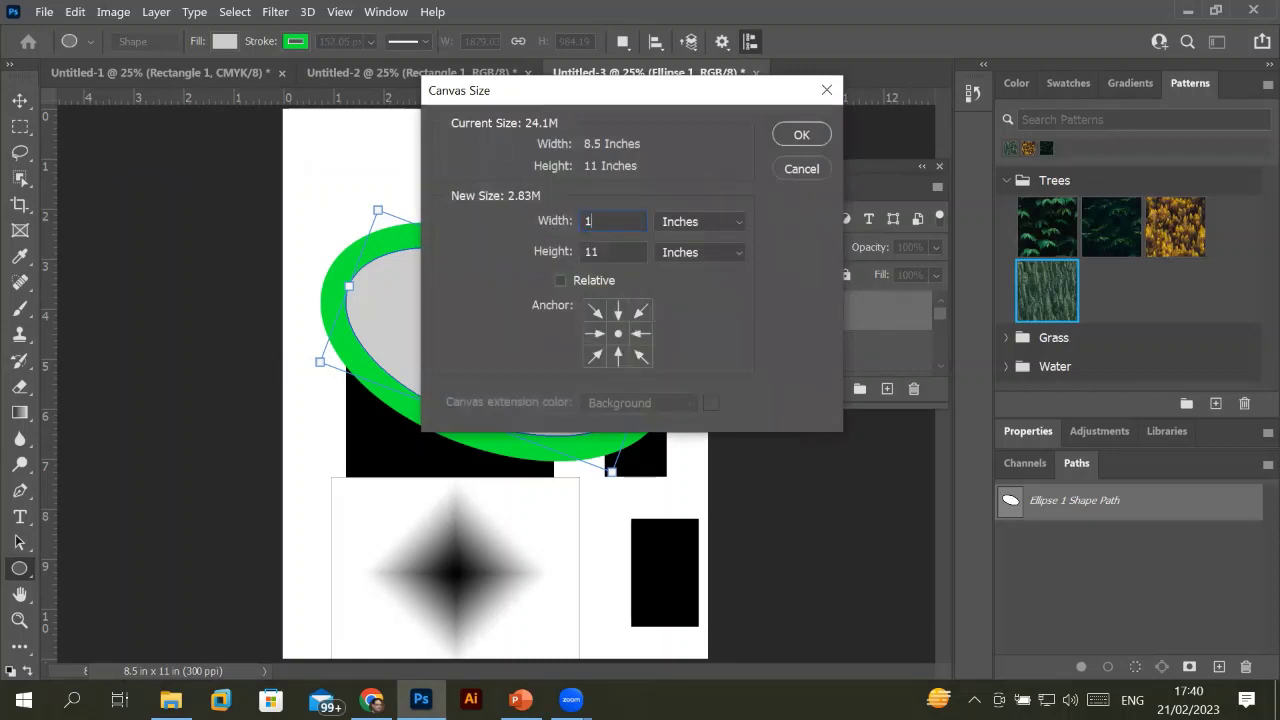
text(0)
click(792, 140)
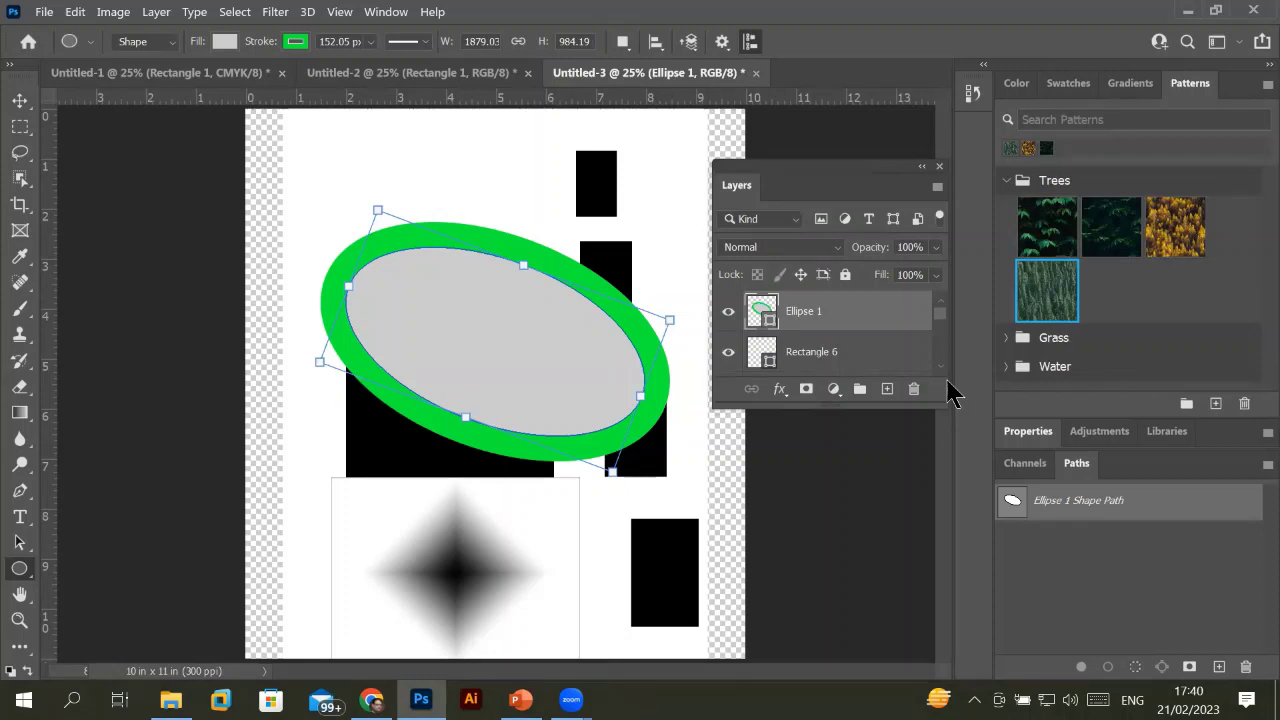
Enlarge the Layers panel list and select Layer 0.
drag(950, 404, 945, 603)
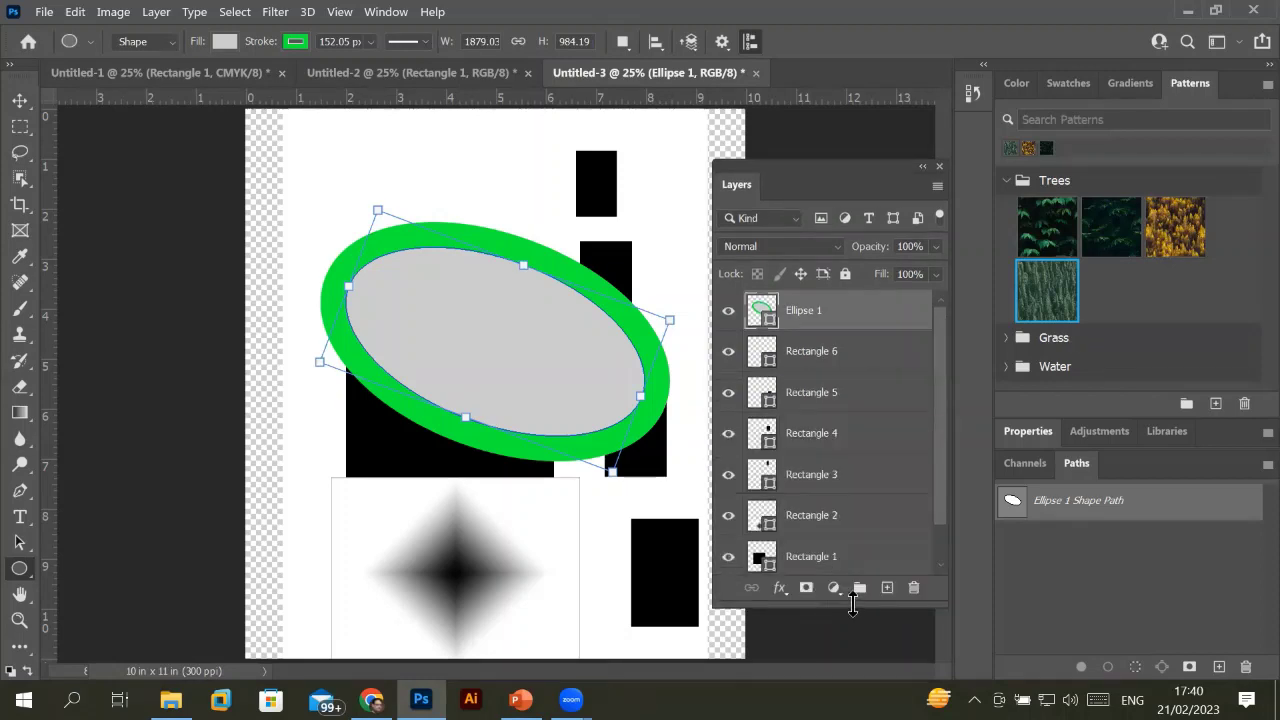
drag(944, 492, 937, 566)
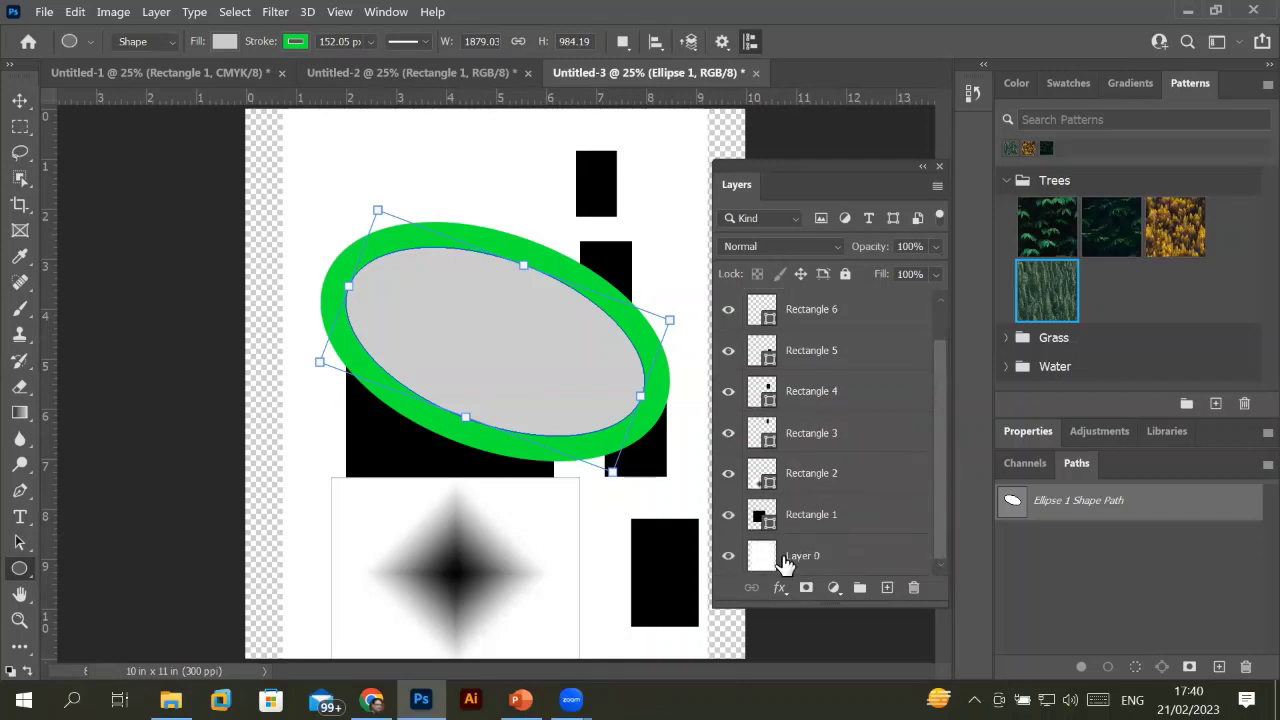
click(785, 560)
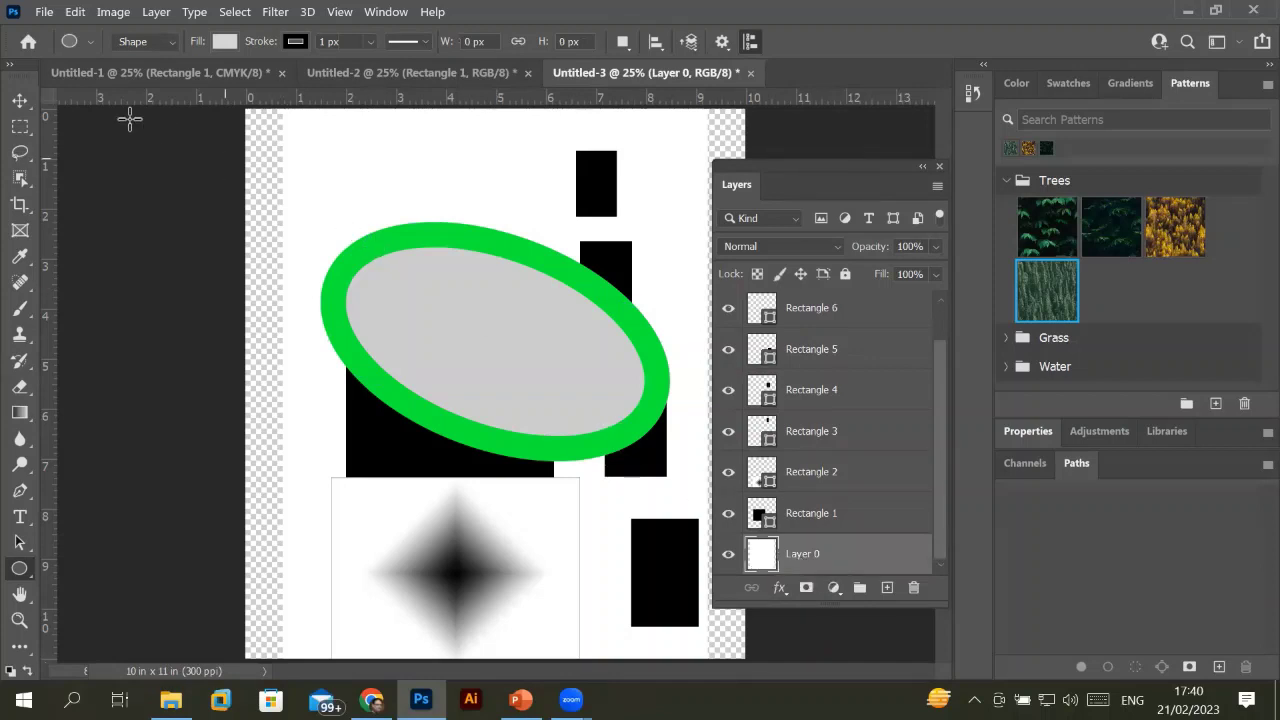
Float the Toolbar as a two-column panel and reset colours to default black and white.
mouse_move(30, 76)
mouse_down()
mouse_move(116, 92)
mouse_move(28, 76)
mouse_up()
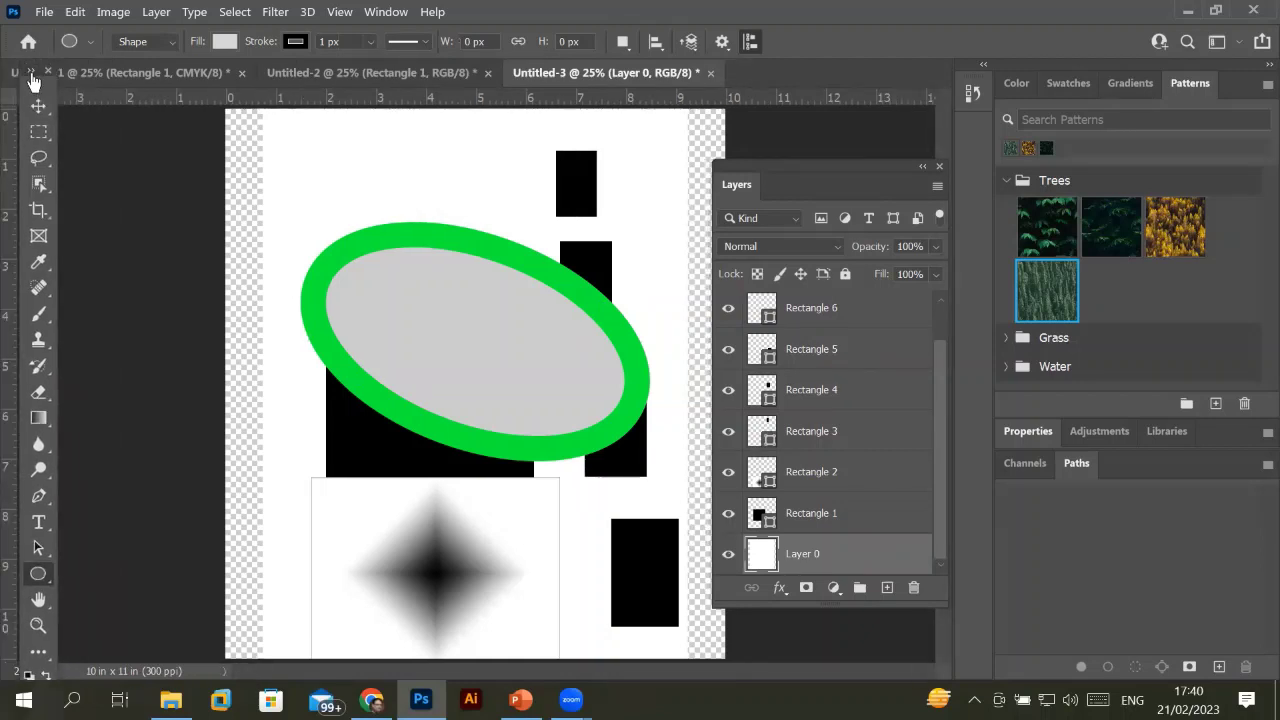
click(29, 74)
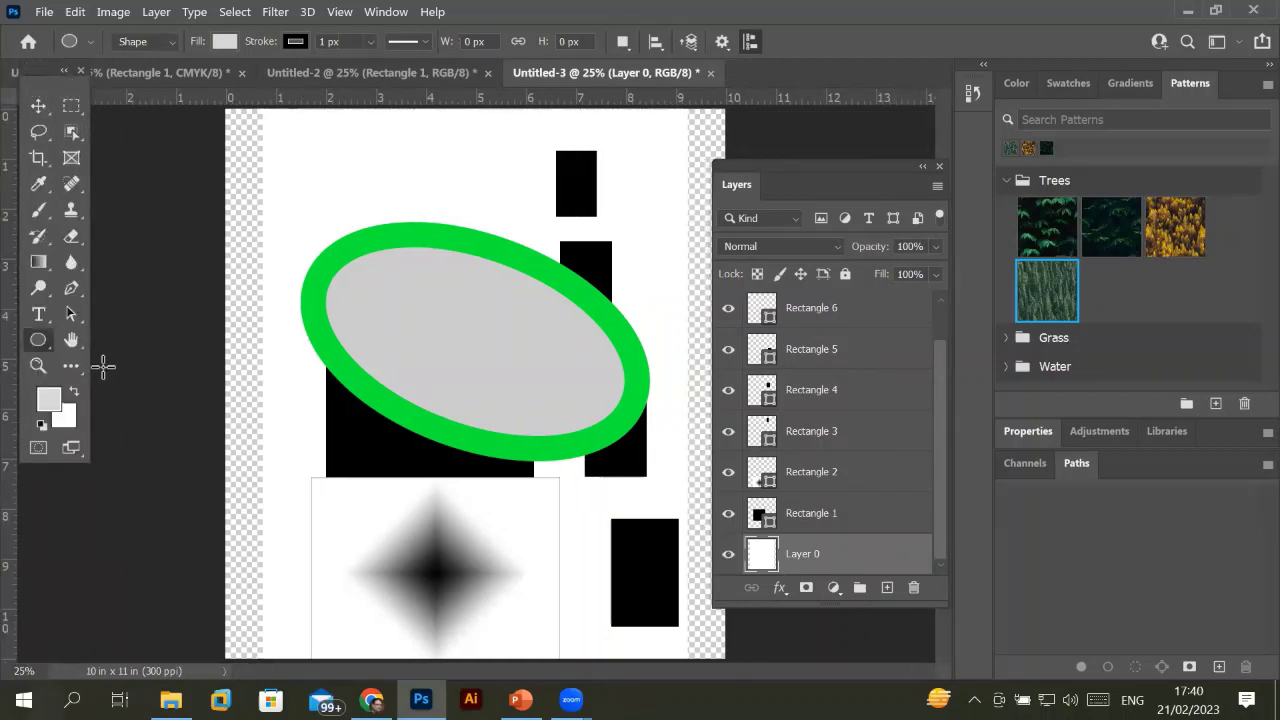
click(40, 425)
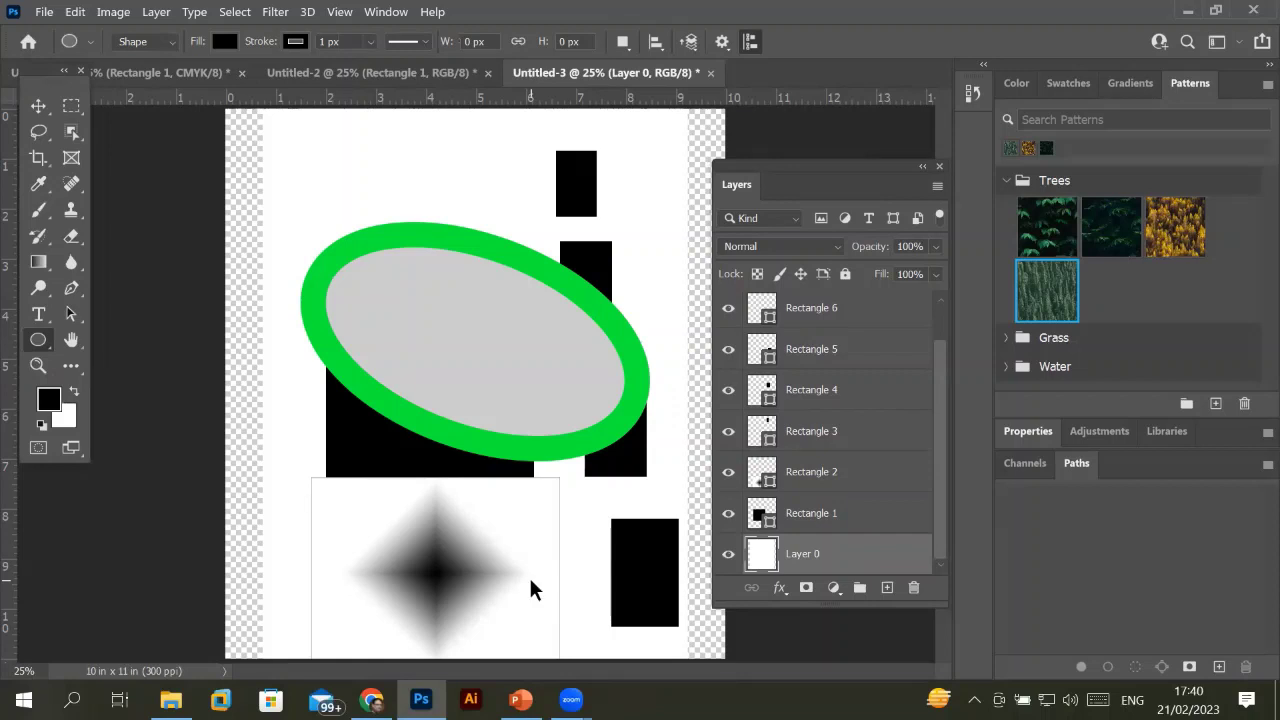
Fill Layer 0 with white, testing black fills (Alt+Backspace) before ending on white.
key(ctrl+BackSpace)
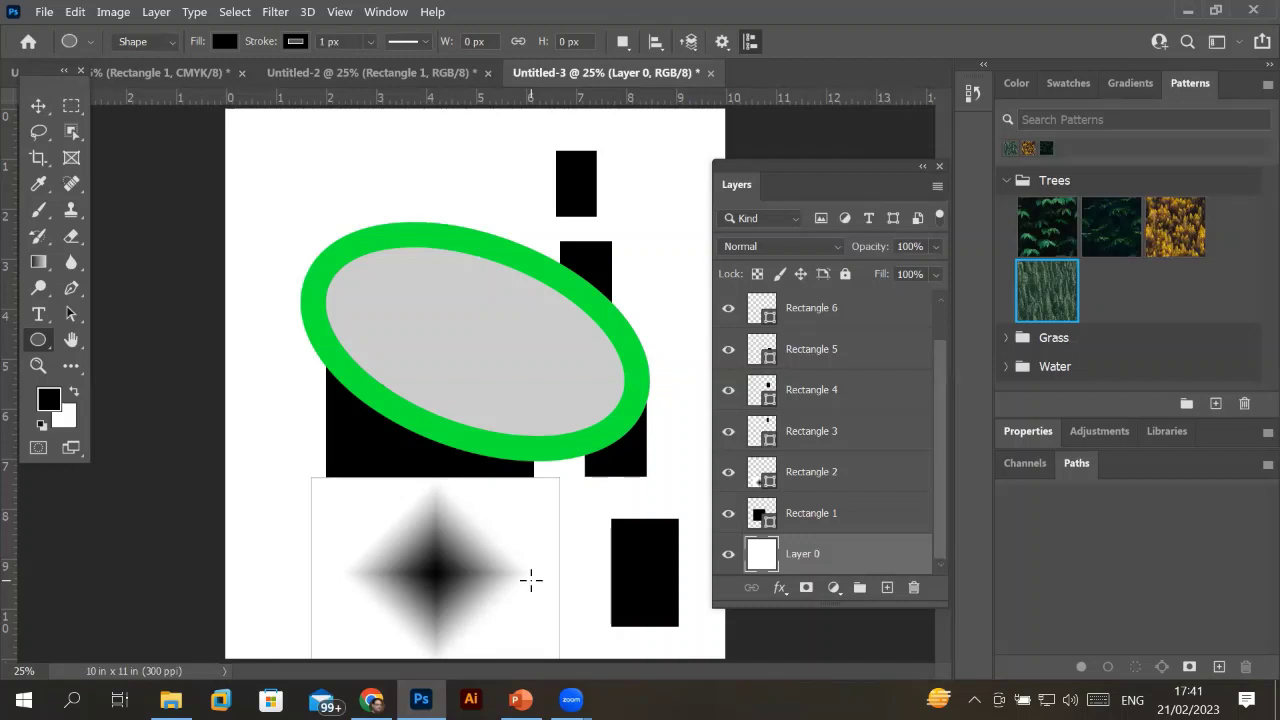
key(alt+BackSpace)
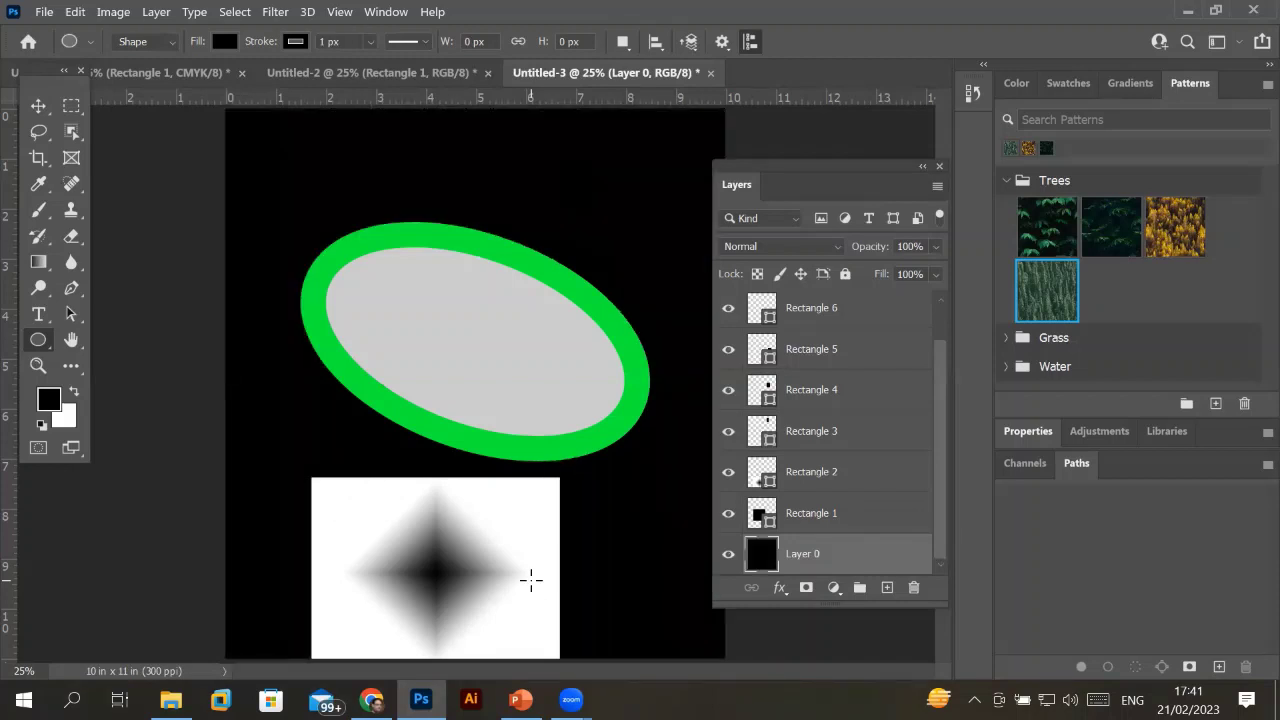
key(ctrl+BackSpace)
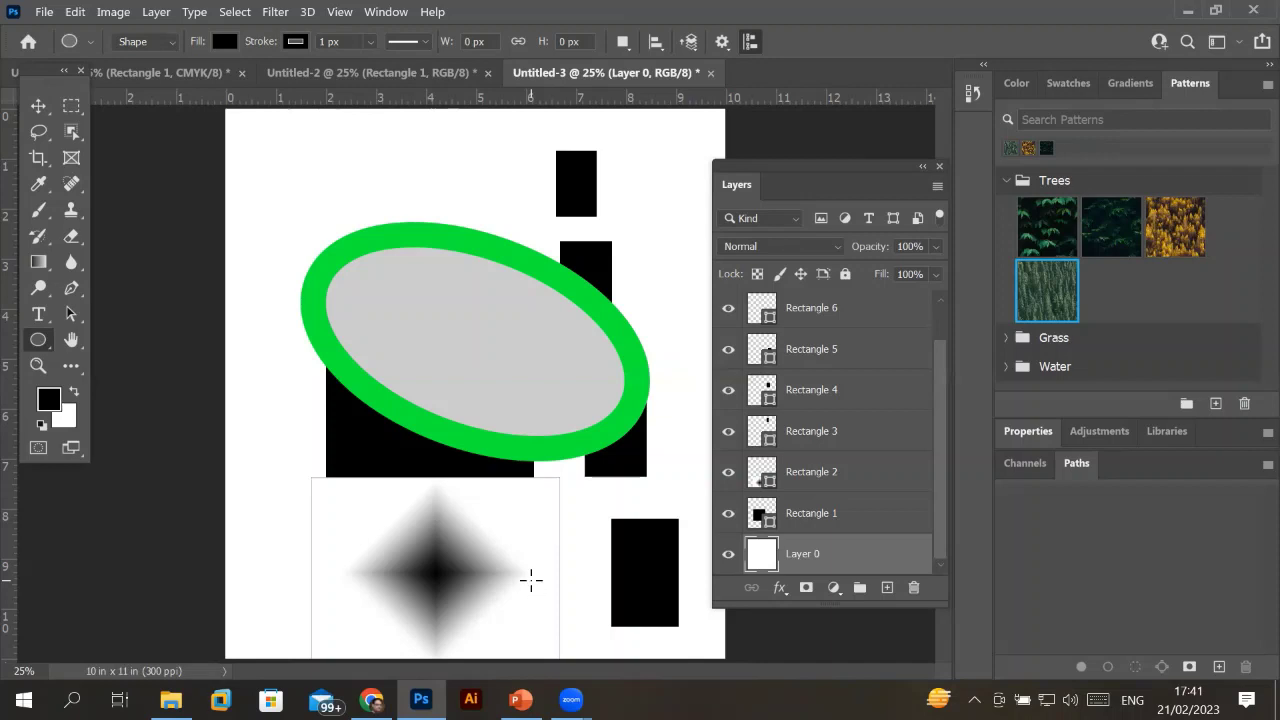
key(alt+BackSpace)
key(ctrl+BackSpace)
Select Rectangle 6 and toggle its fill between black and white, ending on white.
click(810, 311)
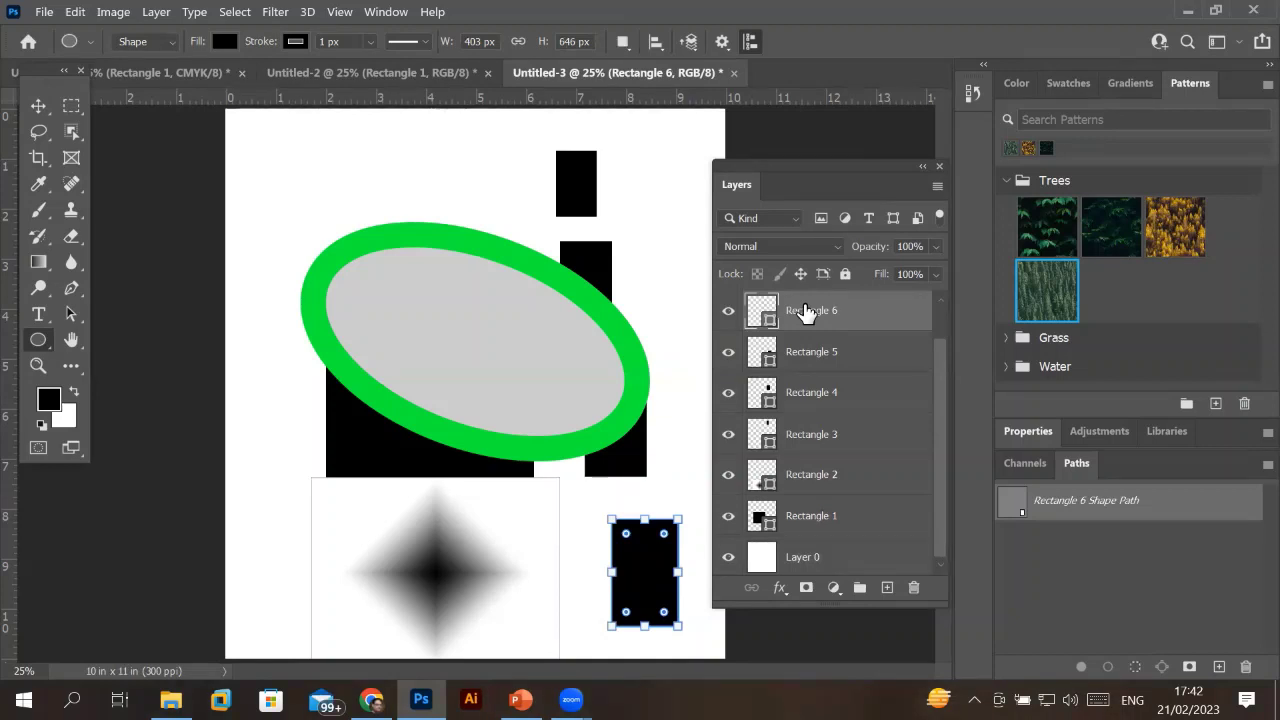
key(ctrl+BackSpace)
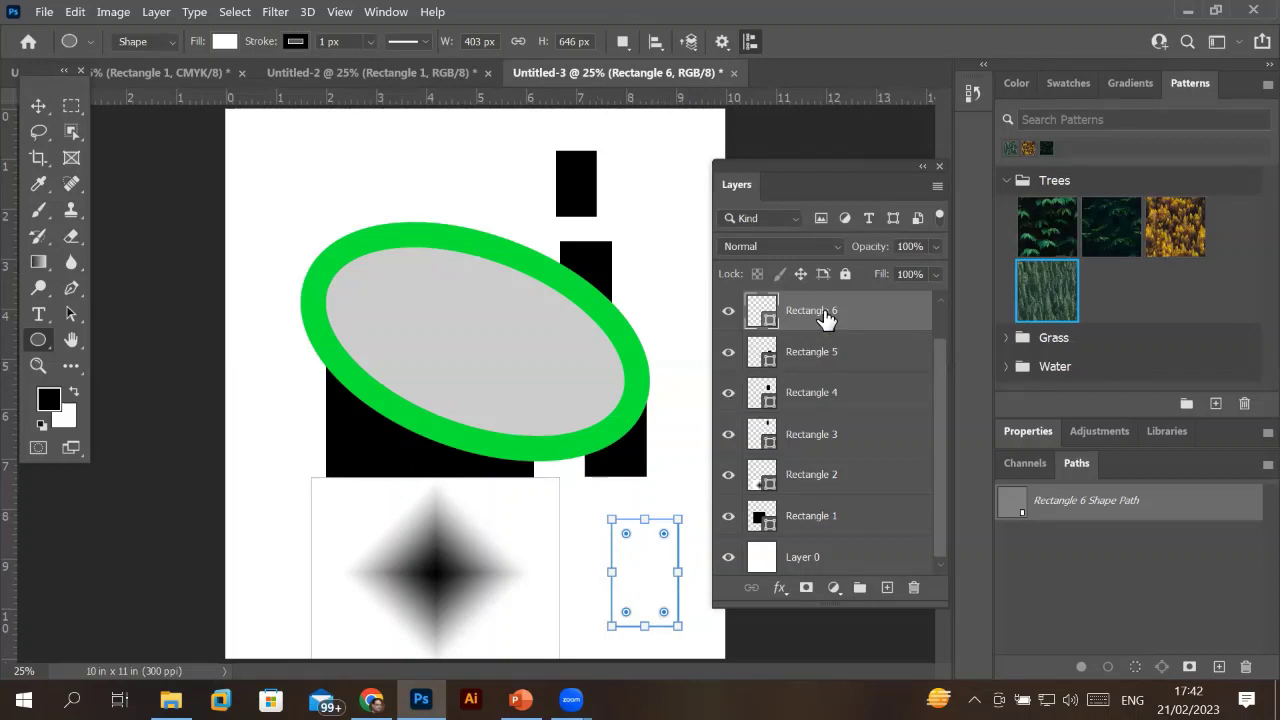
key(alt+BackSpace)
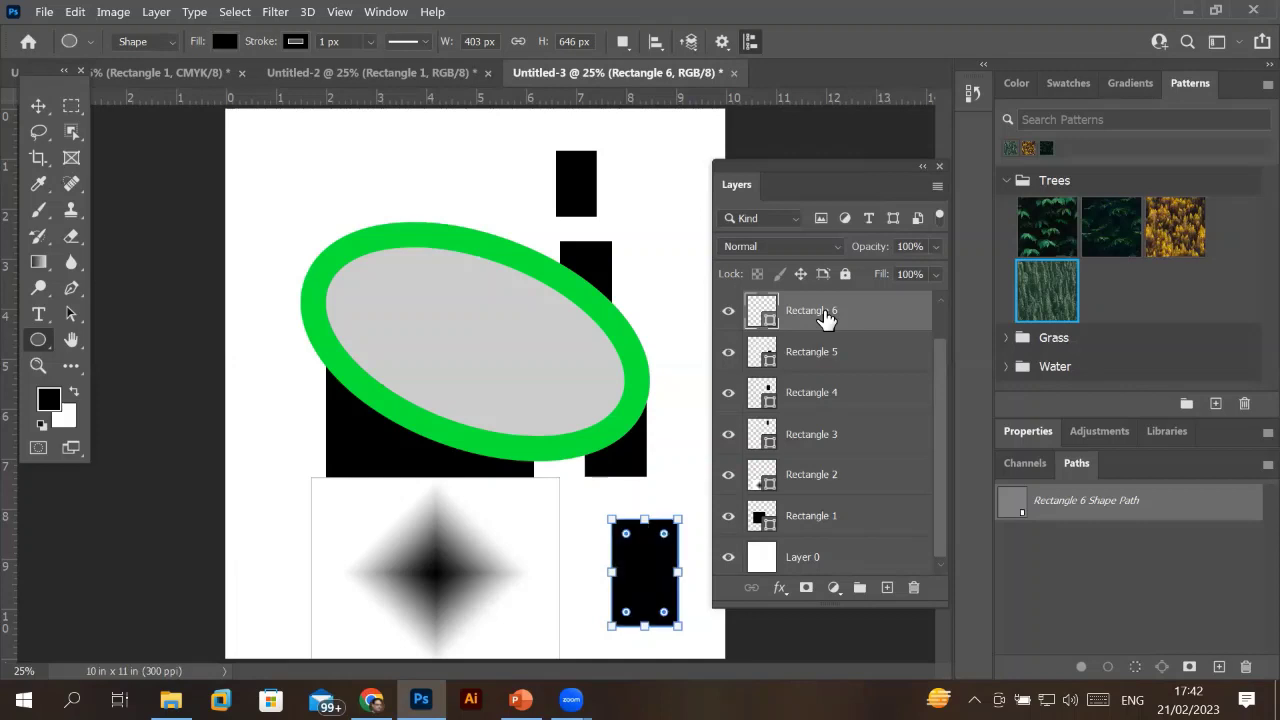
key(ctrl+z)
key(alt+BackSpace)
key(ctrl+z)
key(ctrl+shift+z)
key(ctrl+z)
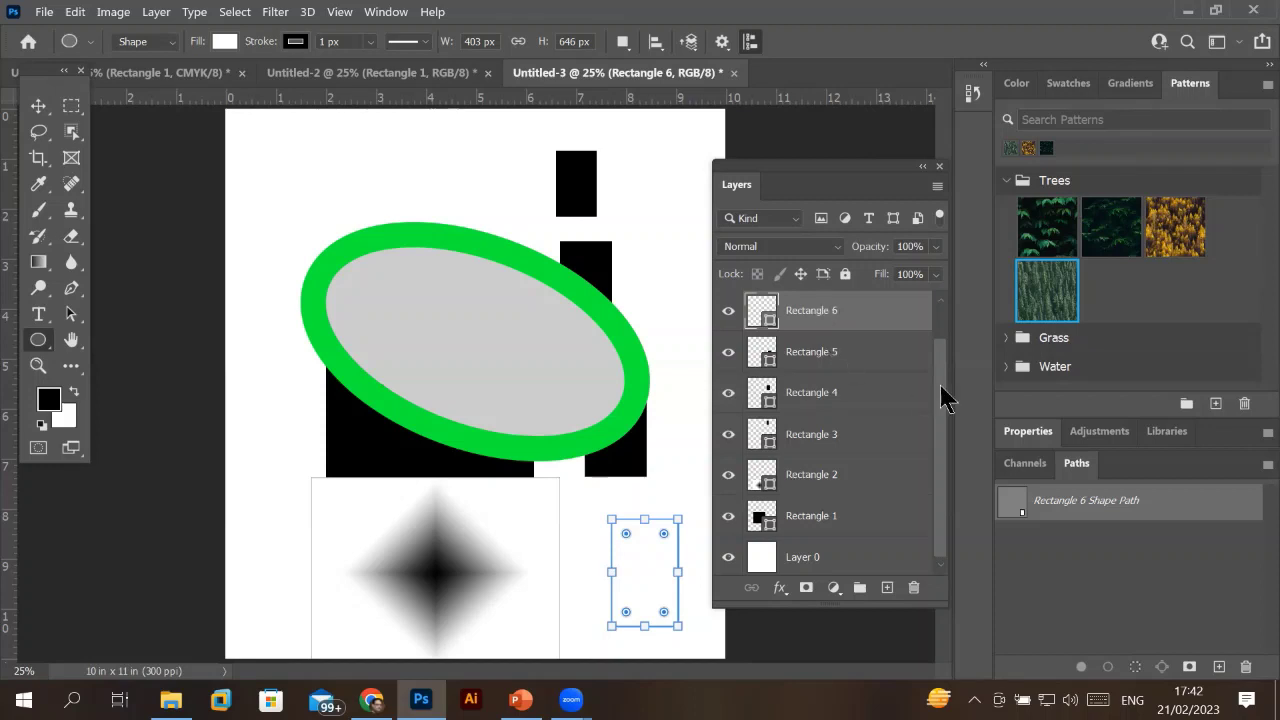
Select the Ellipse 1 layer and fill the ellipse solid black.
drag(943, 394, 939, 300)
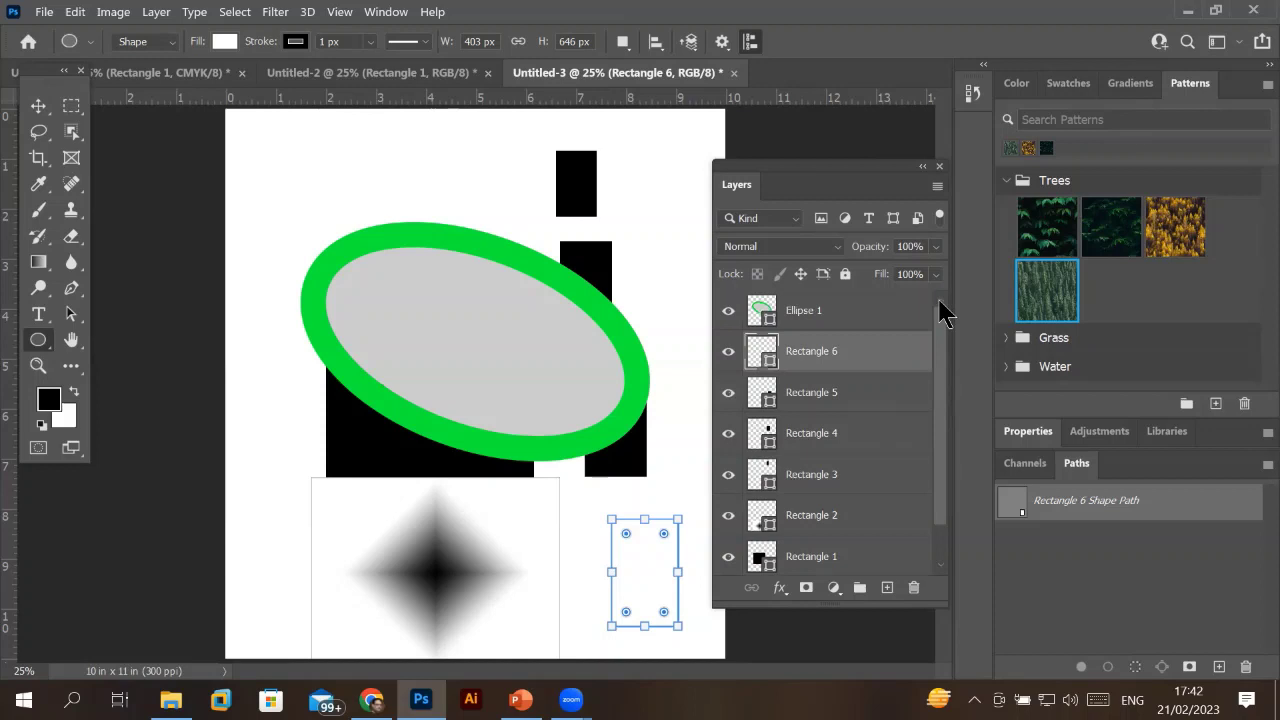
click(797, 313)
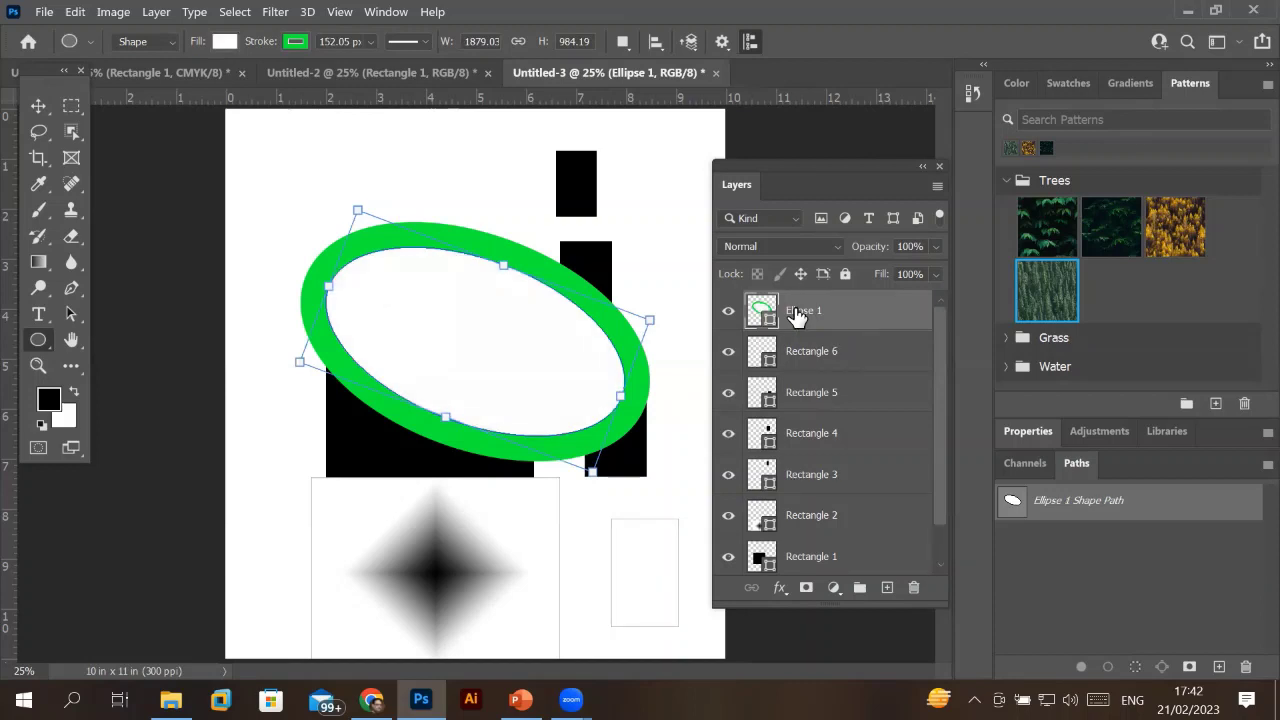
key(alt+BackSpace)
key(ctrl+BackSpace)
key(alt+BackSpace)
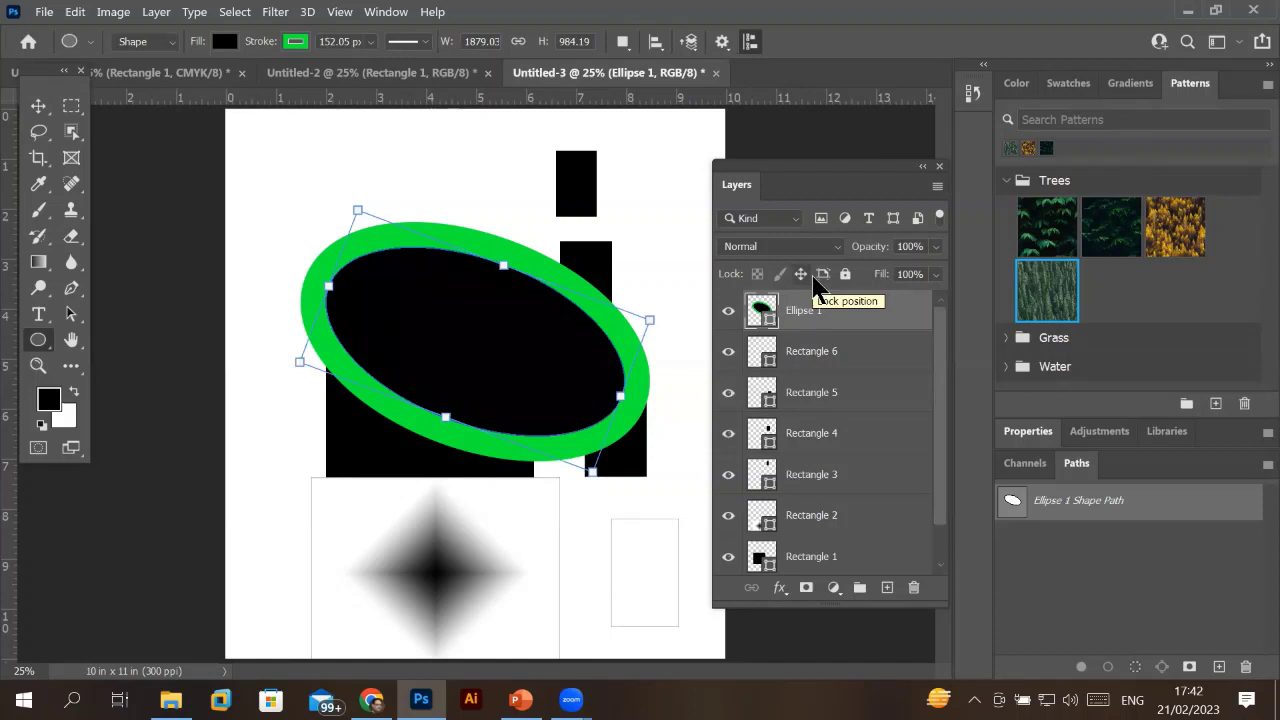
Browse the Edit menu for a fill command and cancel the accidental Create Ellipse dialog.
click(75, 12)
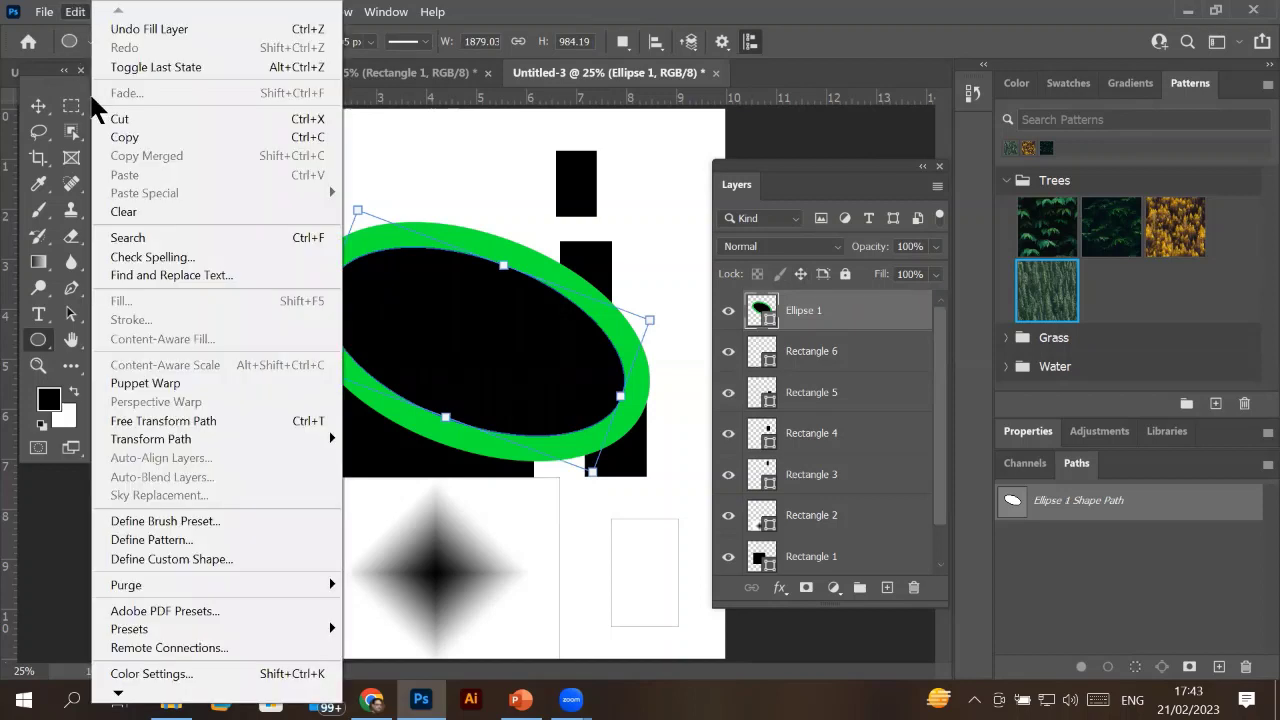
click(523, 316)
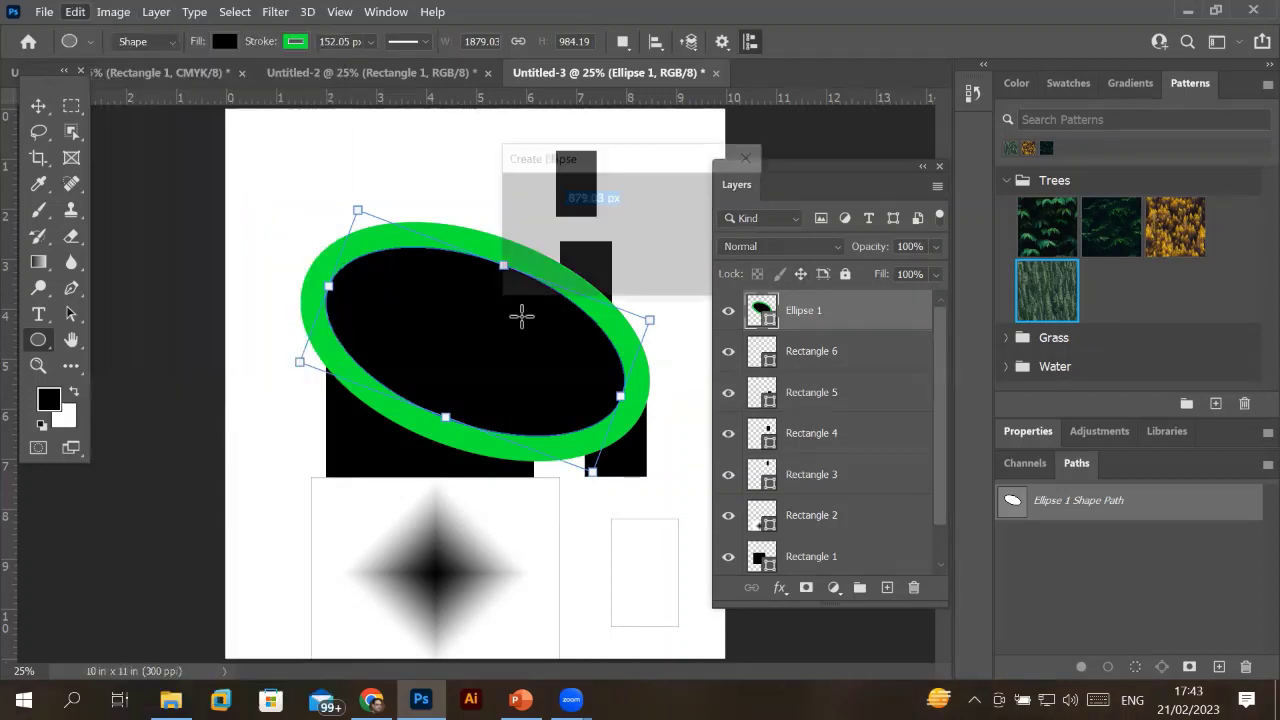
click(688, 272)
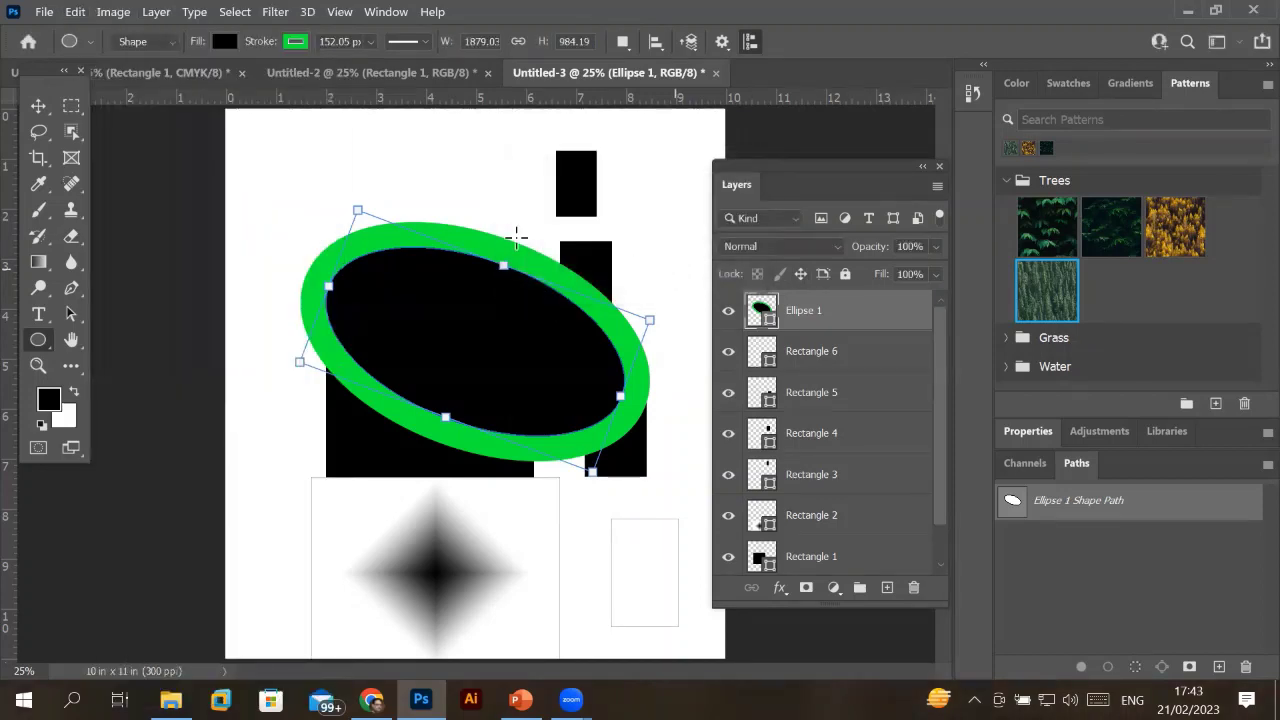
click(76, 12)
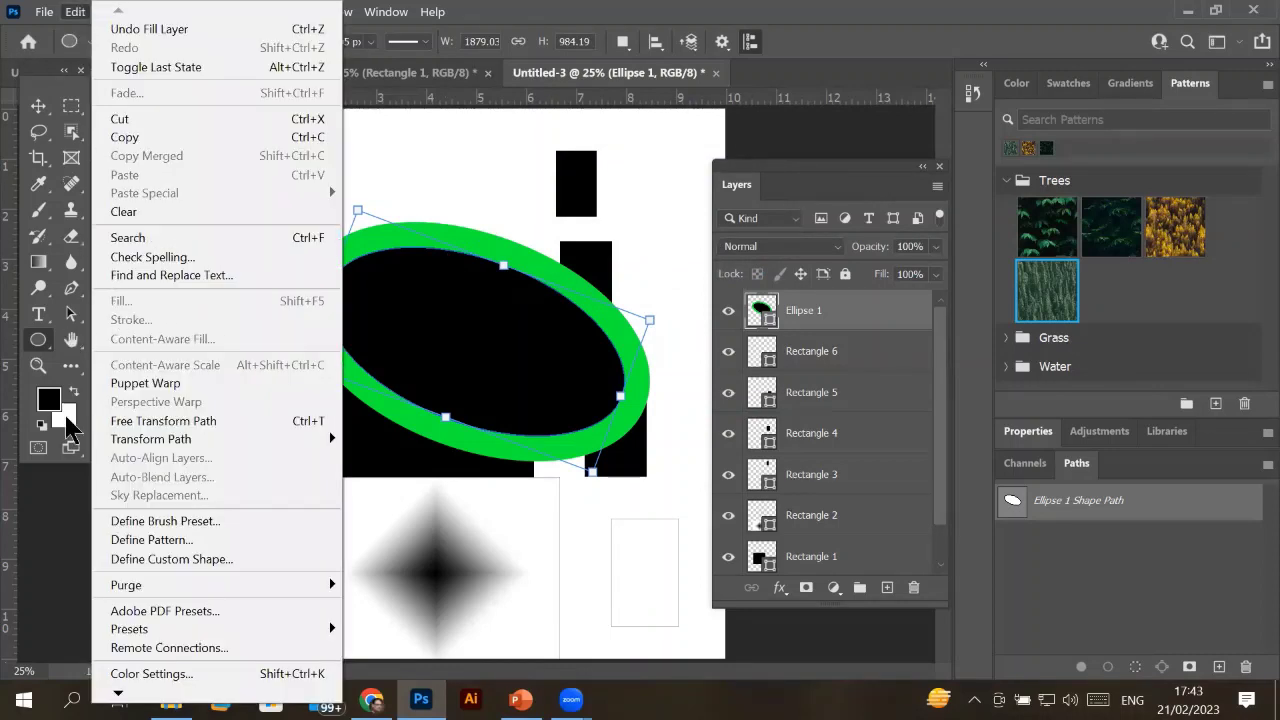
click(450, 377)
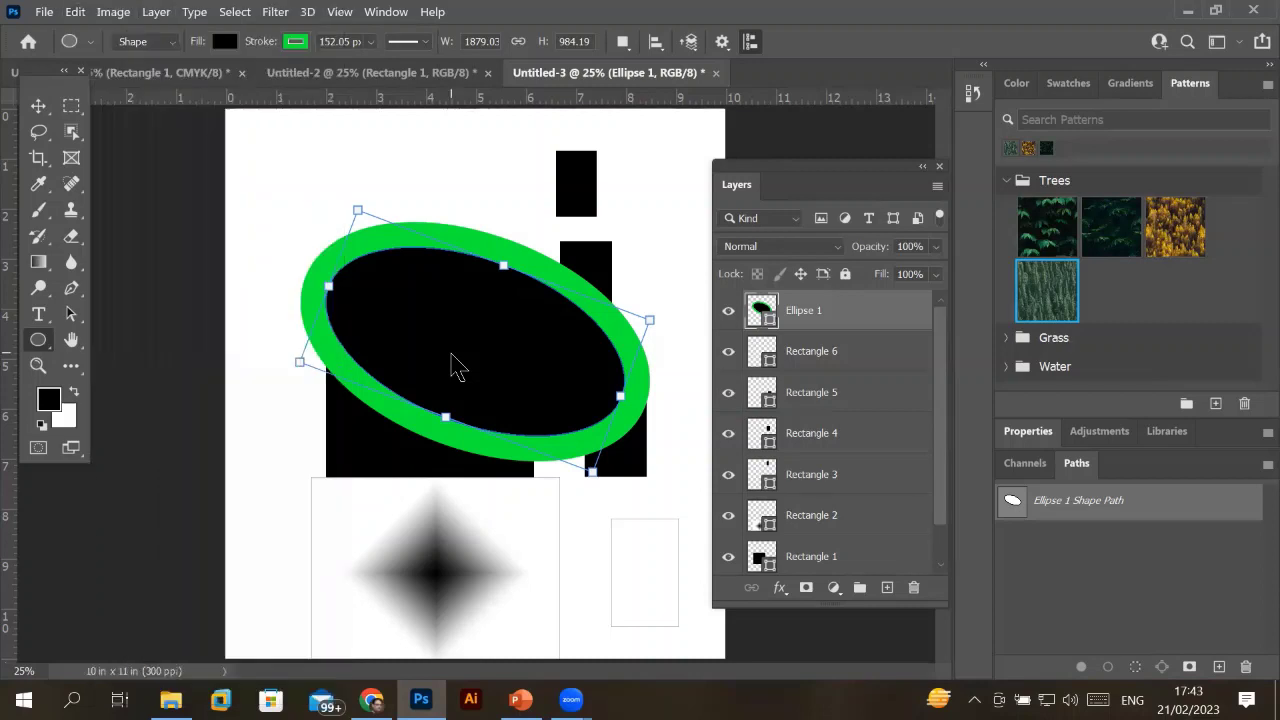
Try red and grey Fill swatches and No Color, settling on a solid mid-grey ellipse fill.
click(224, 41)
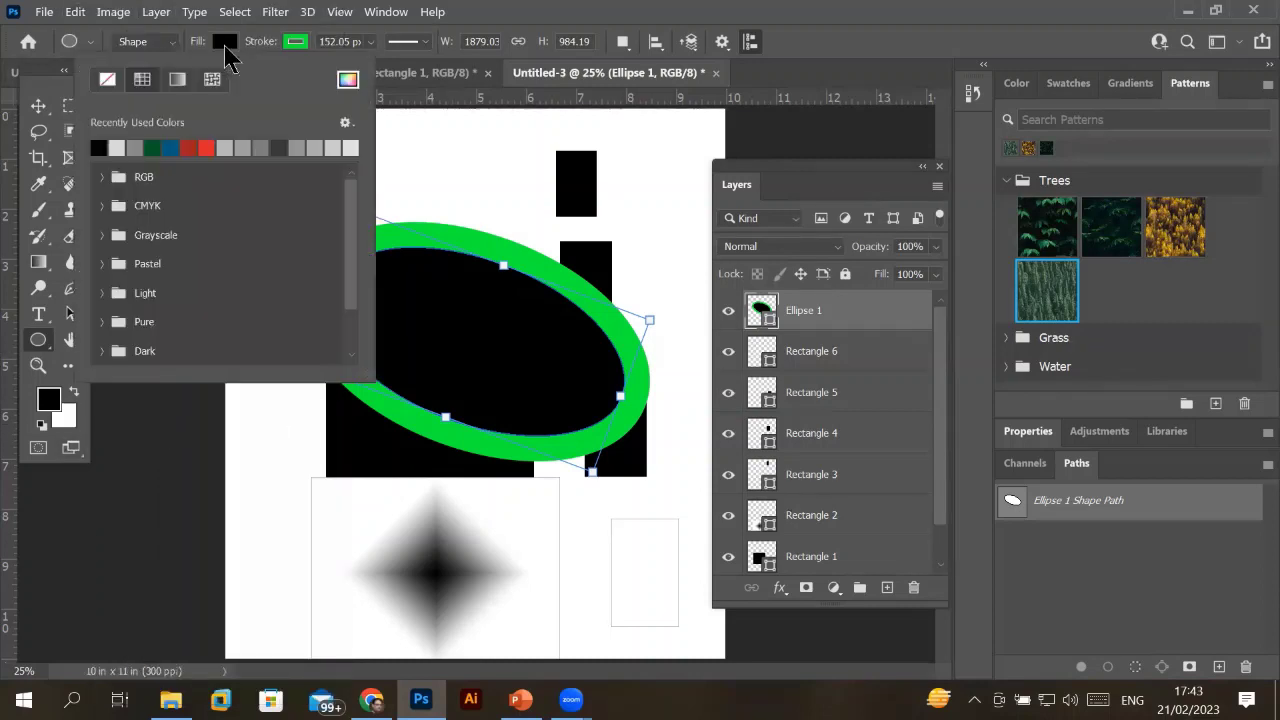
click(207, 147)
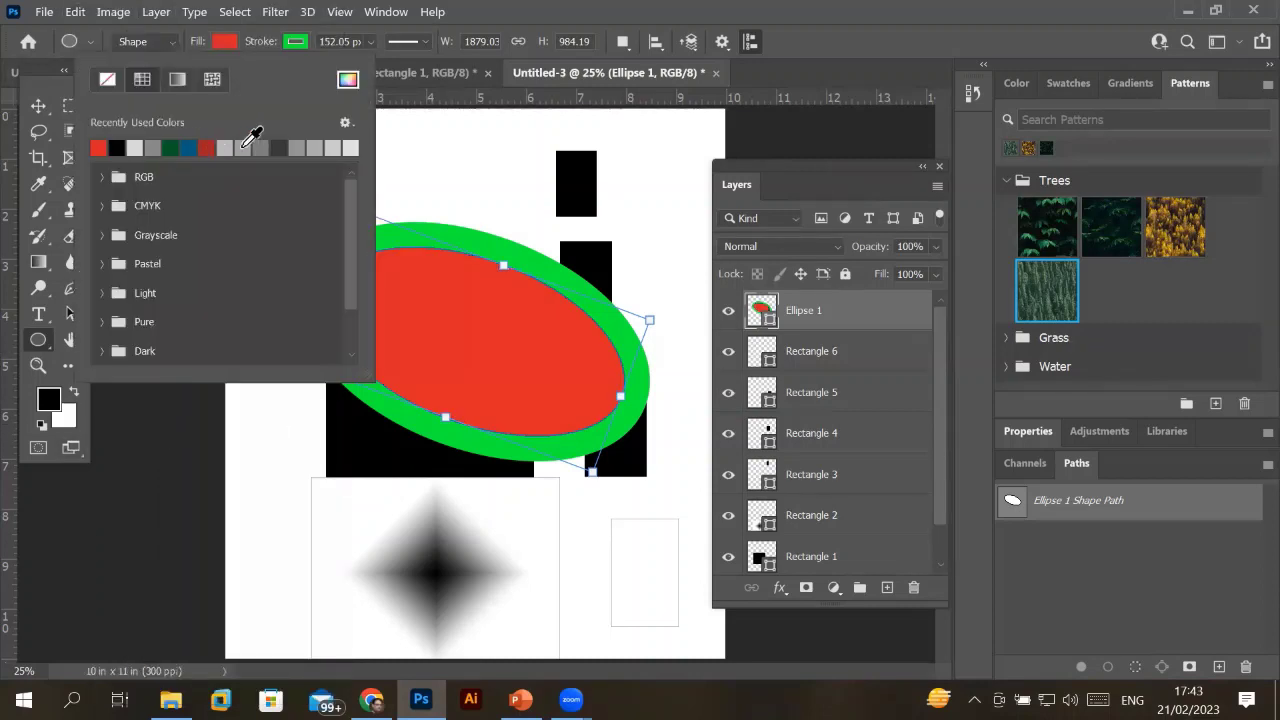
click(260, 147)
click(262, 147)
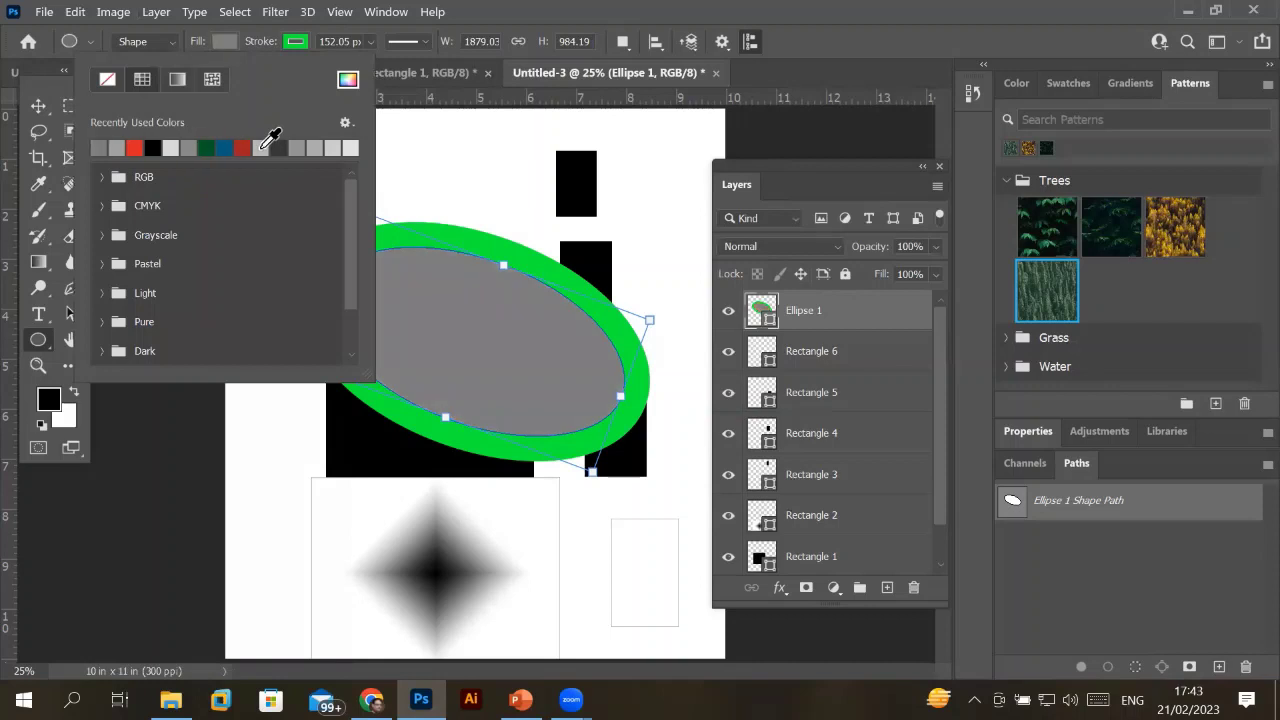
click(108, 80)
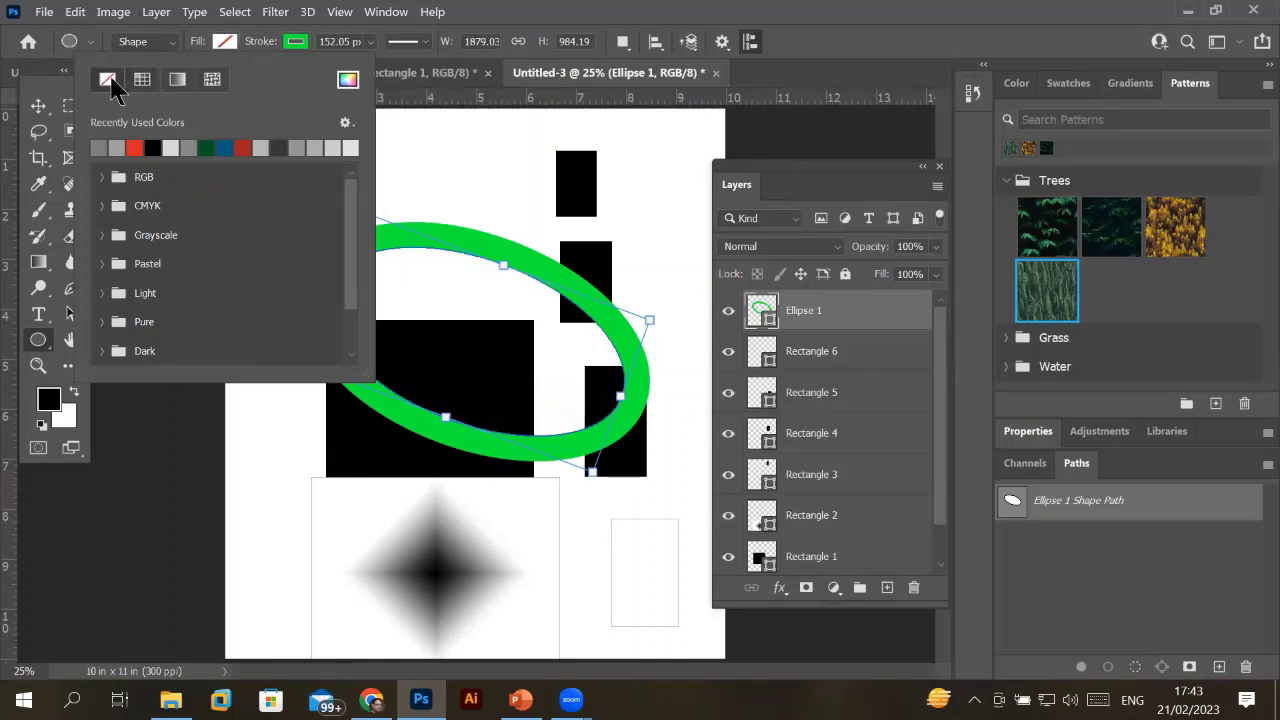
click(142, 80)
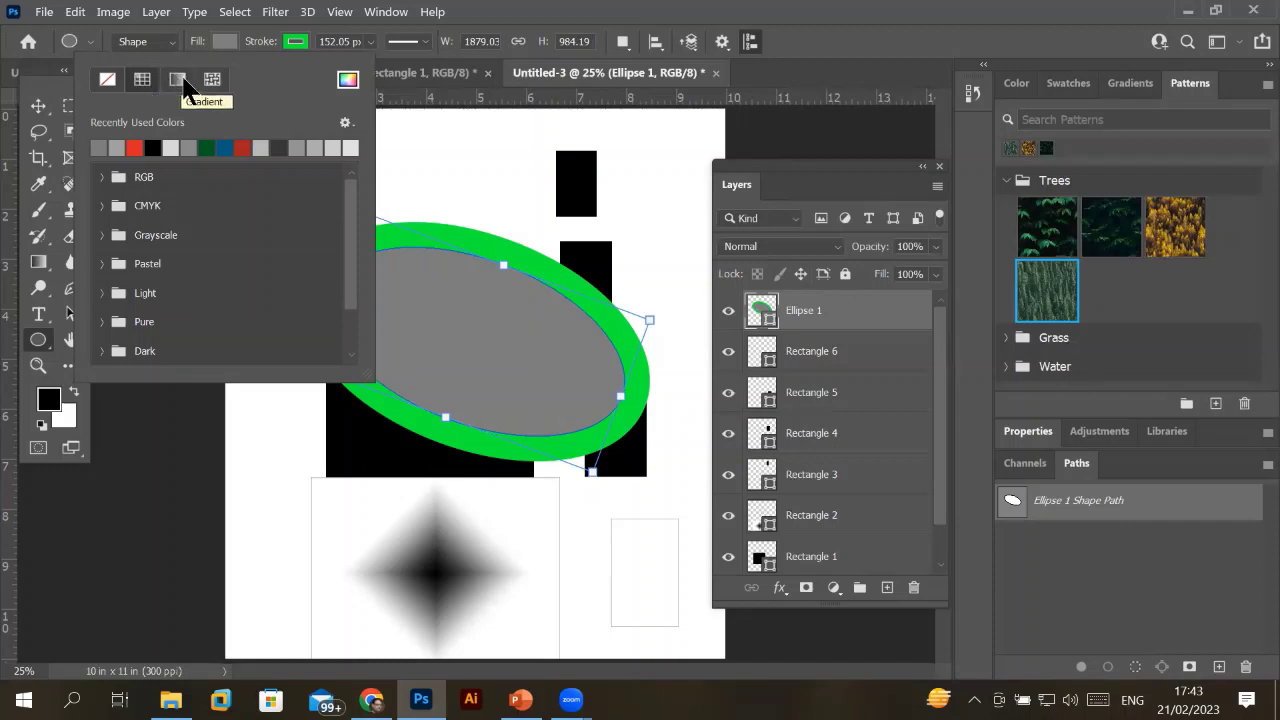
Switch the ellipse fill to Gradient and try light and deeper blue presets from Basics and Blues.
click(180, 82)
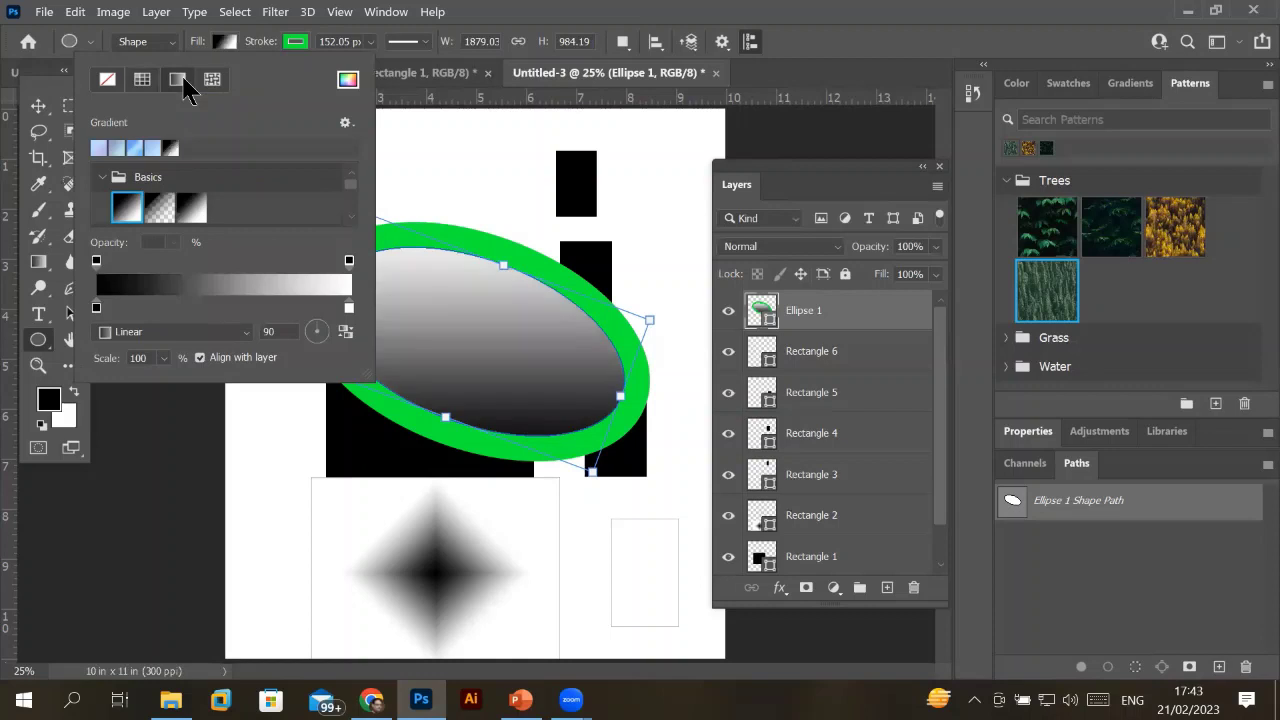
click(135, 147)
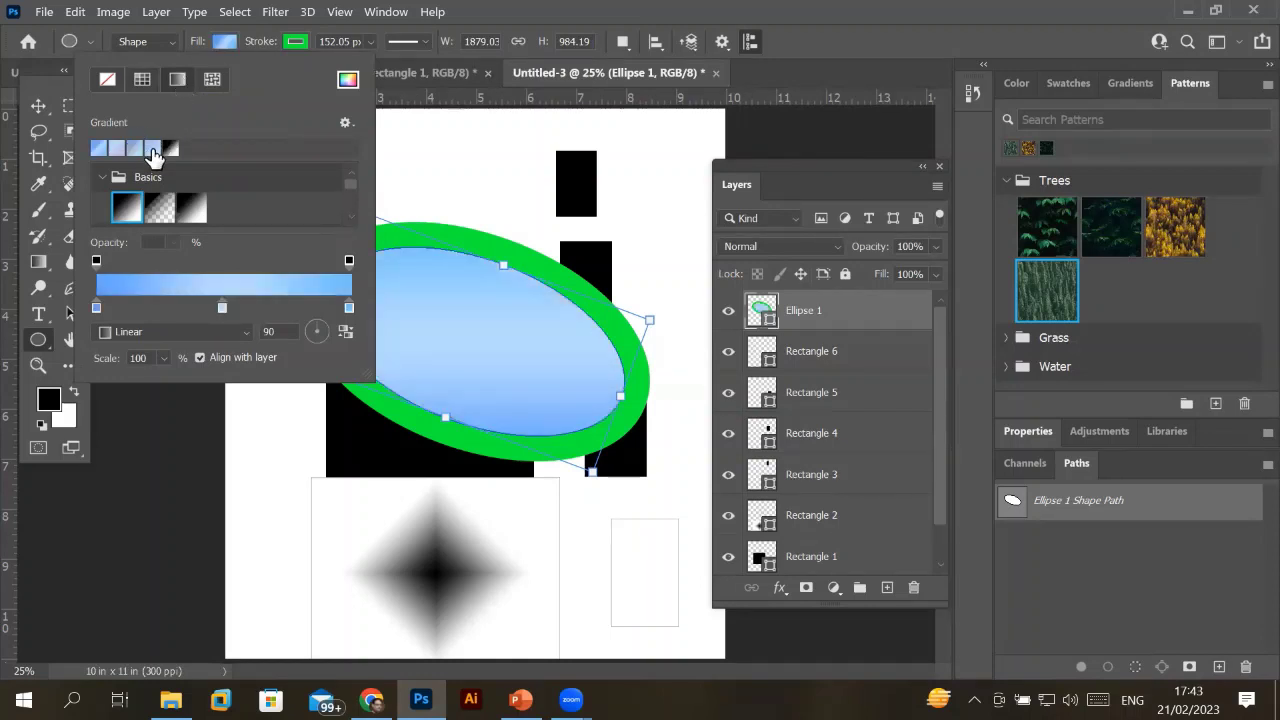
click(151, 148)
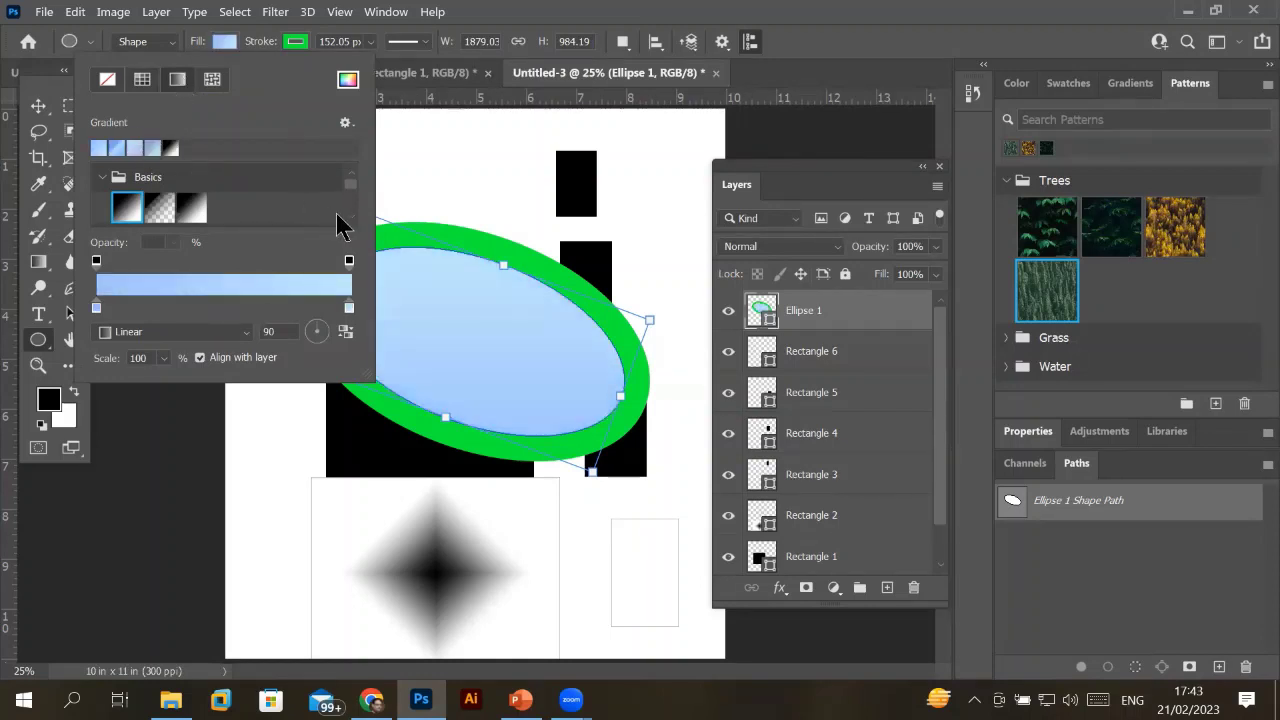
scroll(349, 220, down, 1)
scroll(351, 222, down, 1)
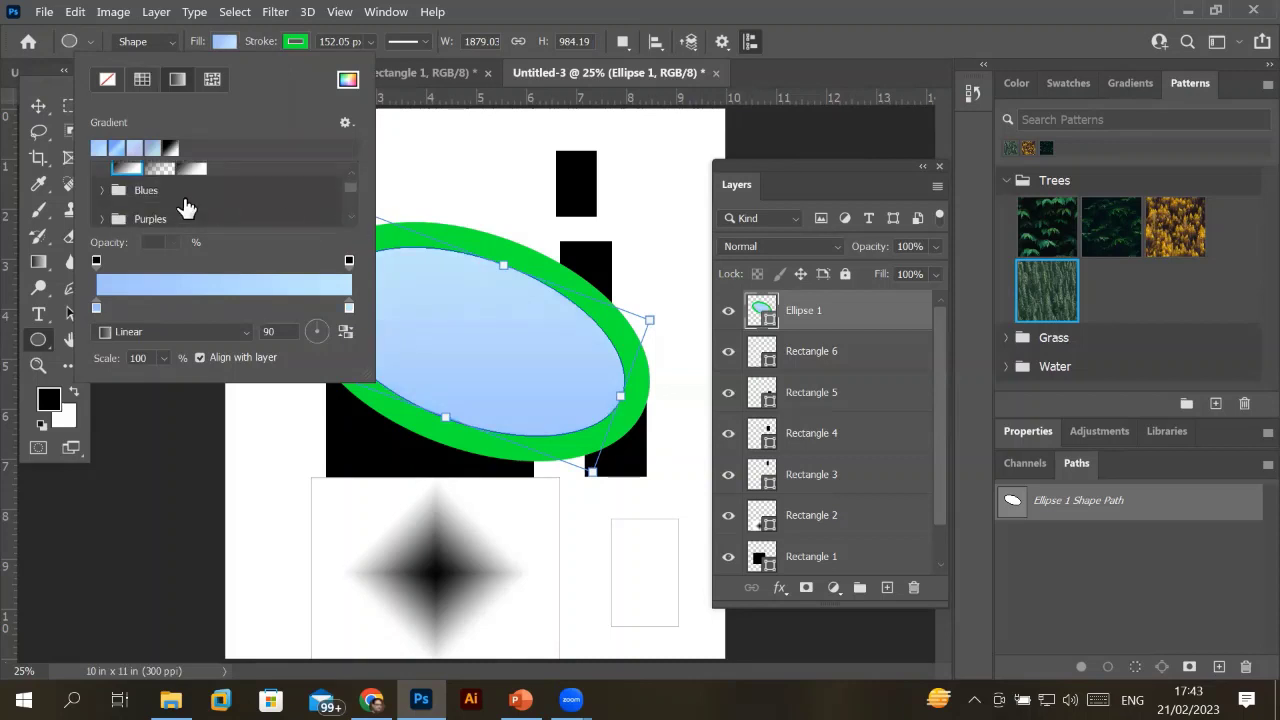
click(102, 191)
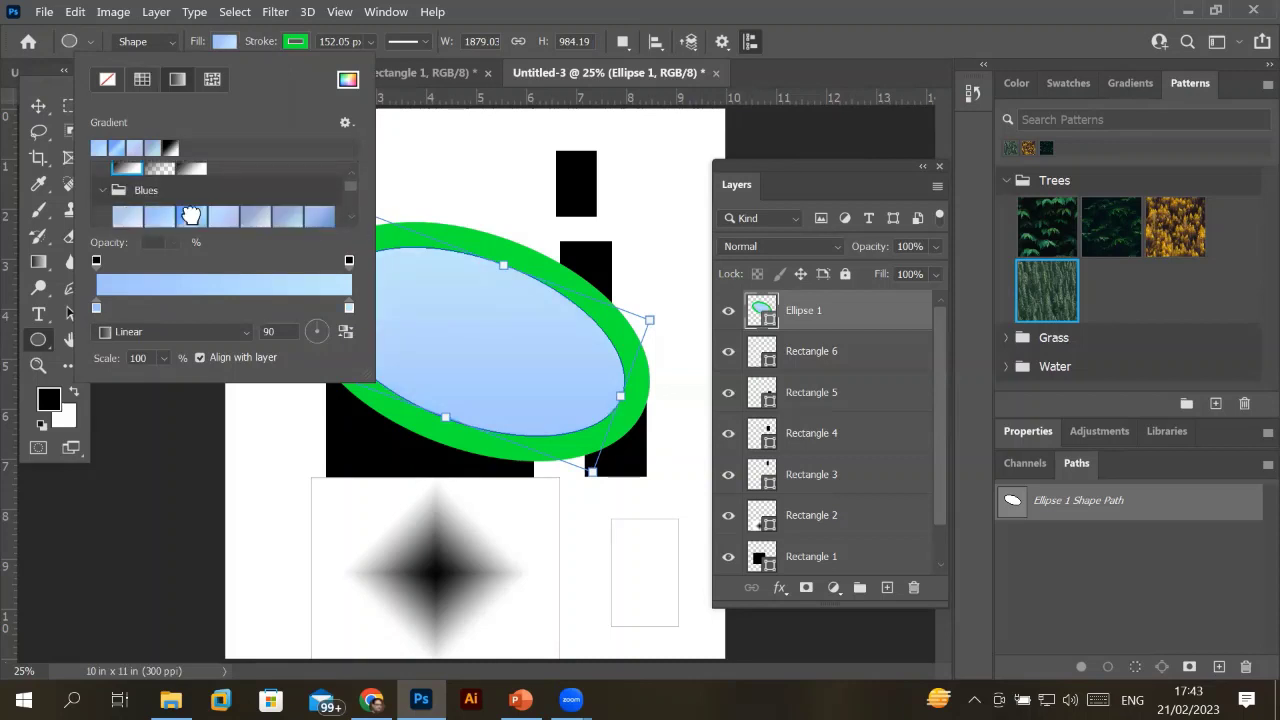
click(191, 216)
Apply a purple-to-blue linear gradient preset to the ellipse fill.
scroll(354, 222, down, 1)
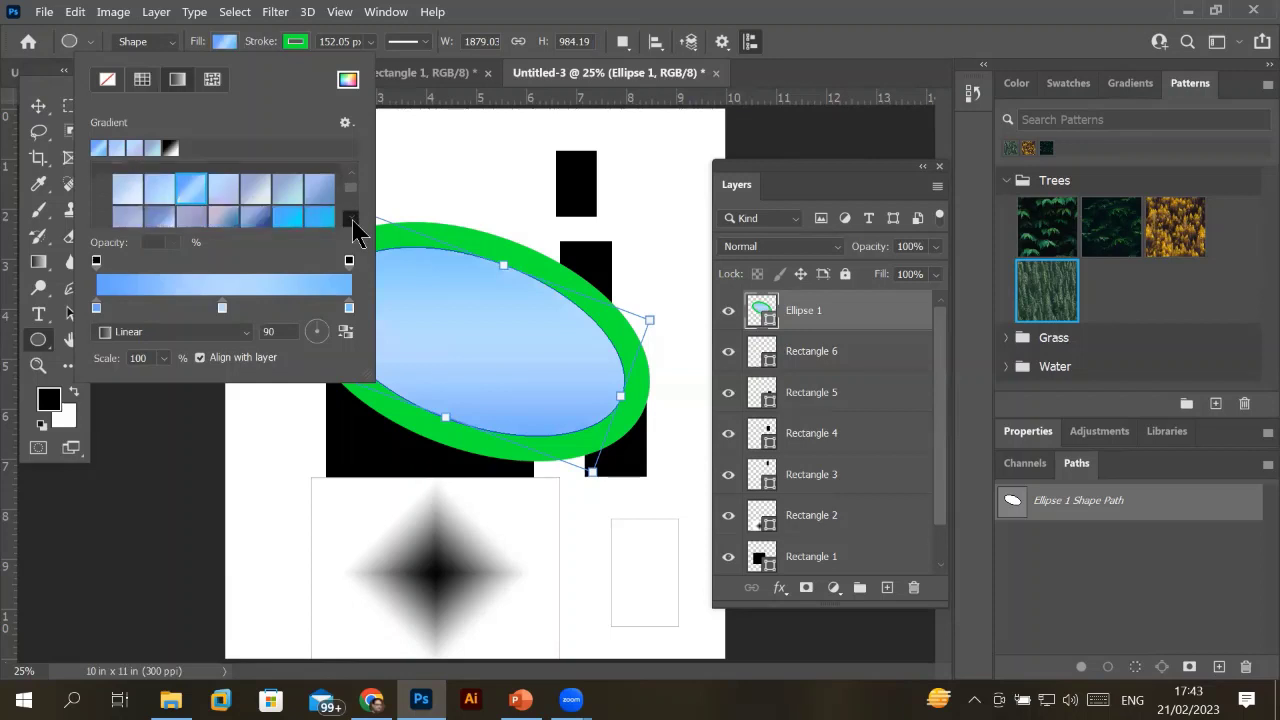
scroll(358, 232, down, 1)
scroll(358, 232, down, 1)
scroll(352, 220, down, 1)
scroll(352, 225, down, 2)
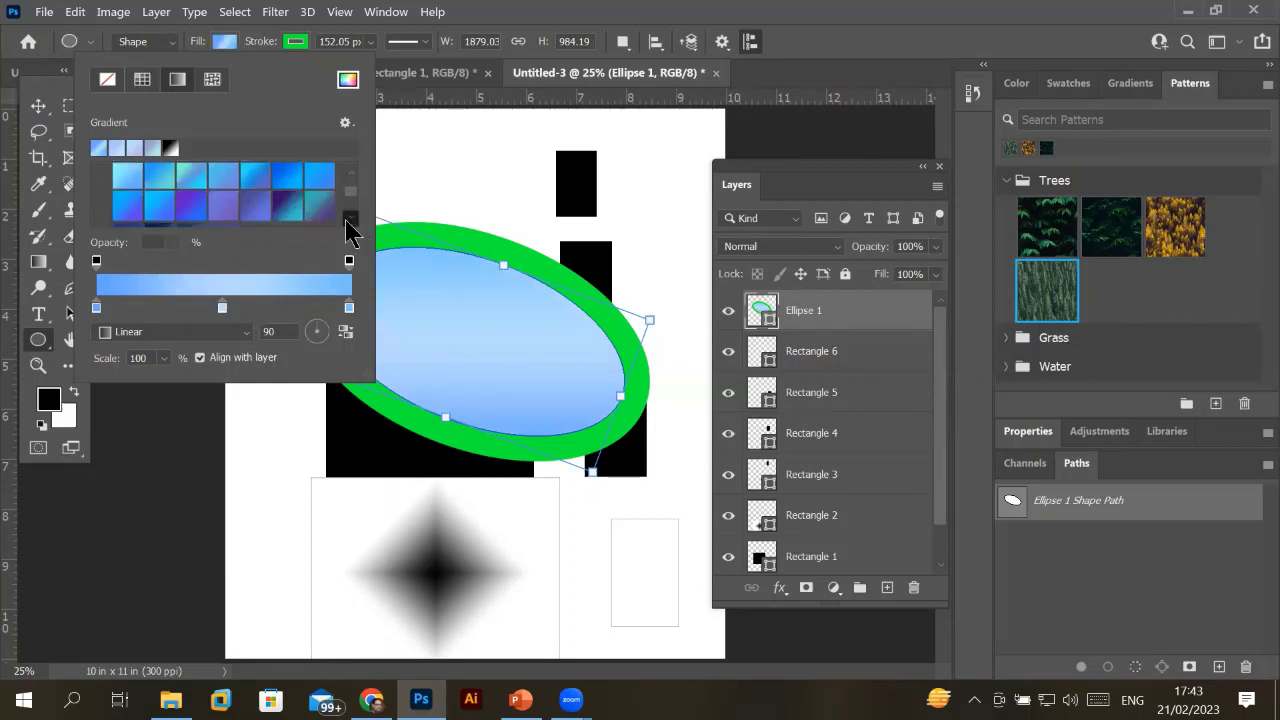
click(191, 205)
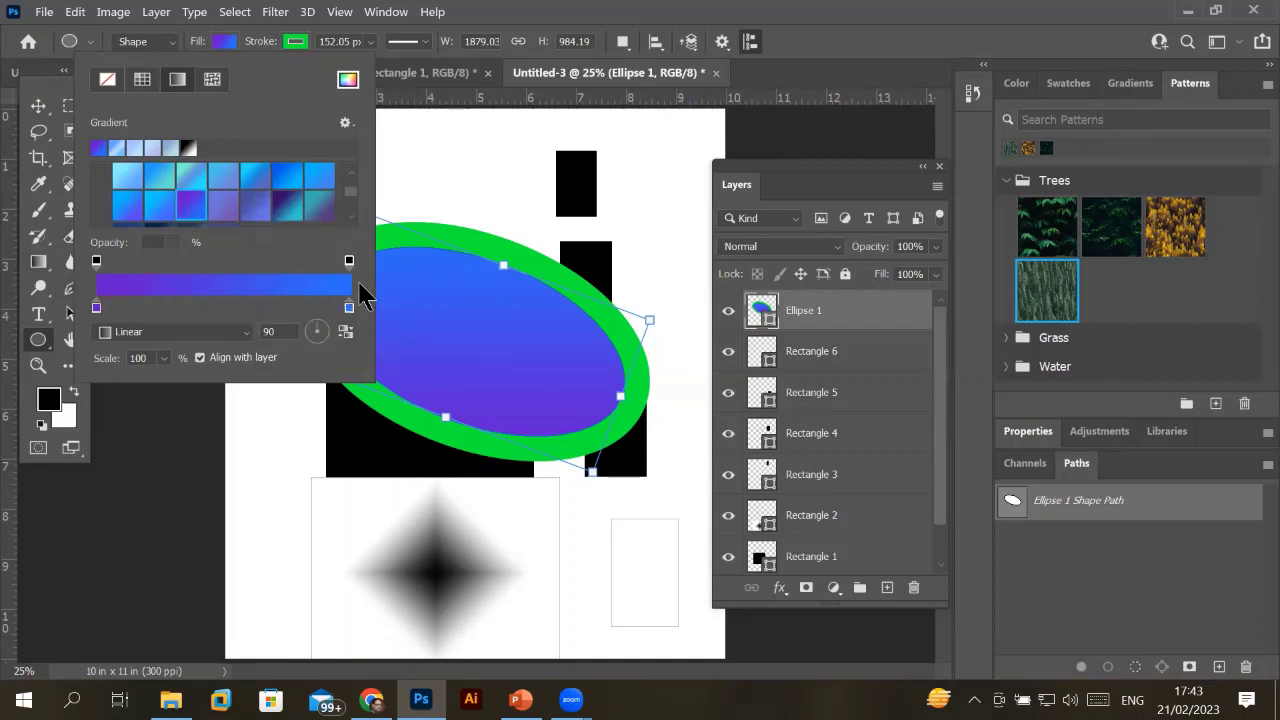
Set the gradient's left colour stop to red.
double_click(97, 308)
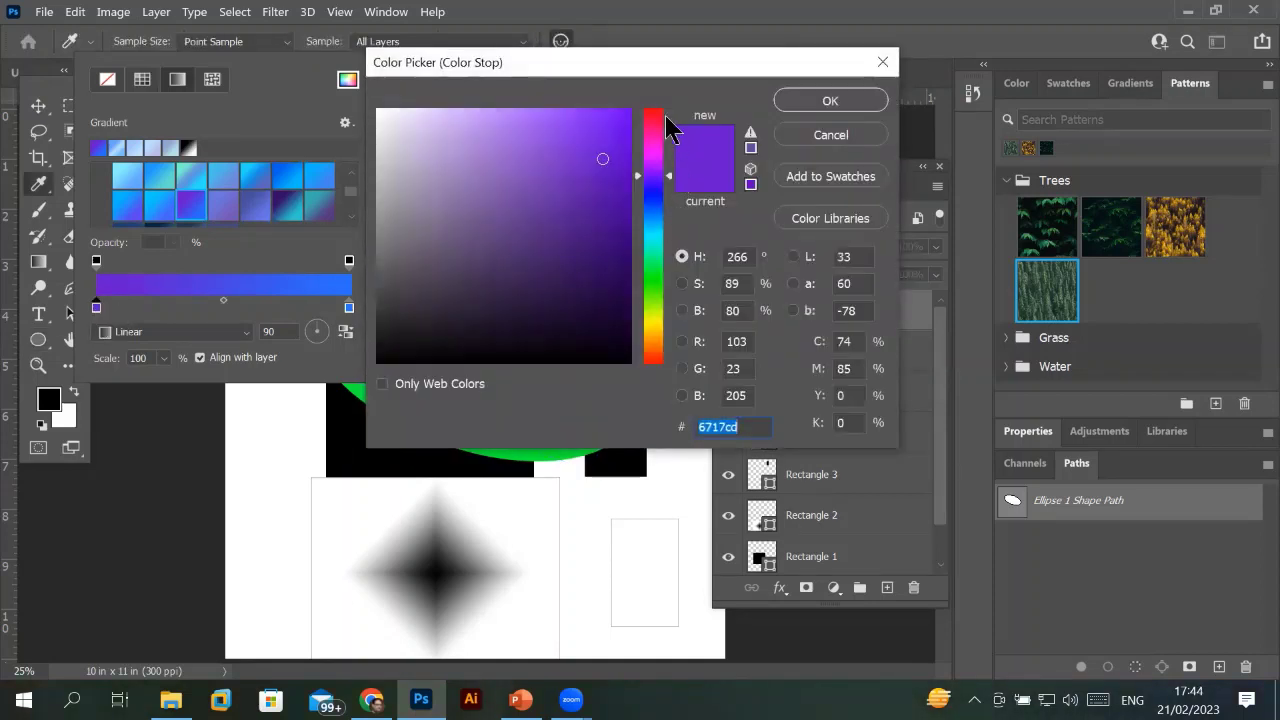
click(646, 116)
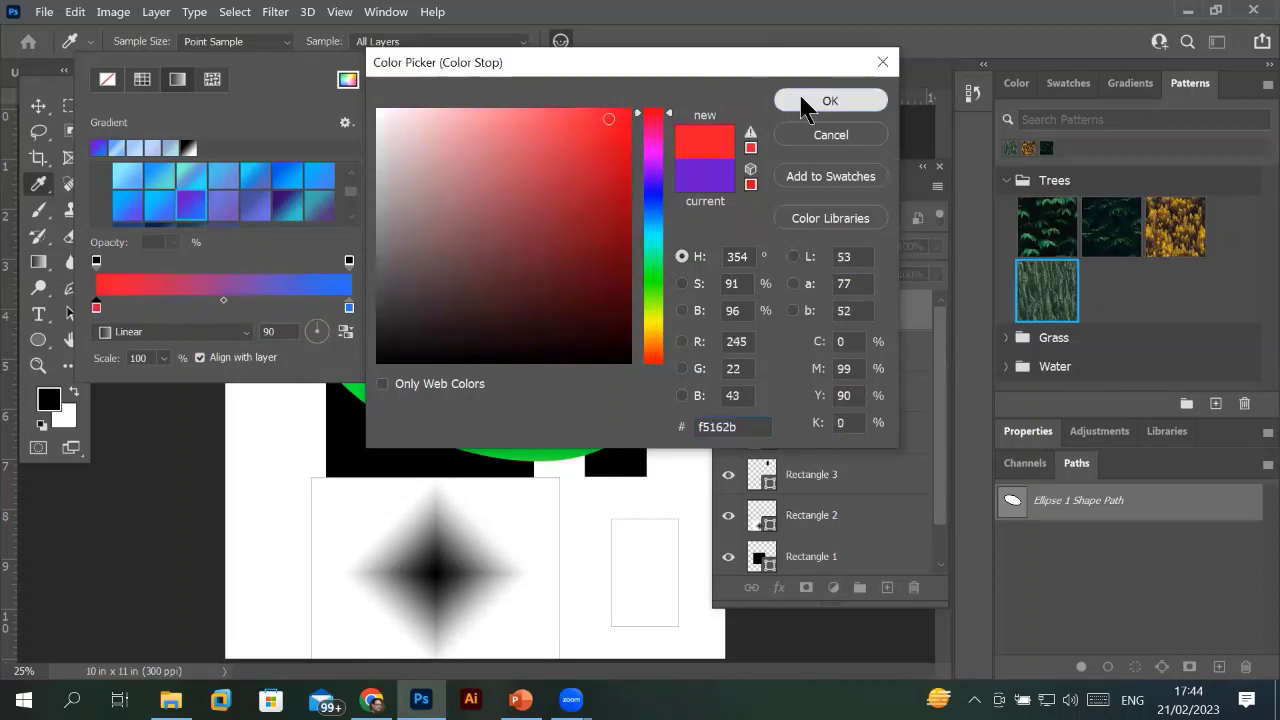
click(790, 104)
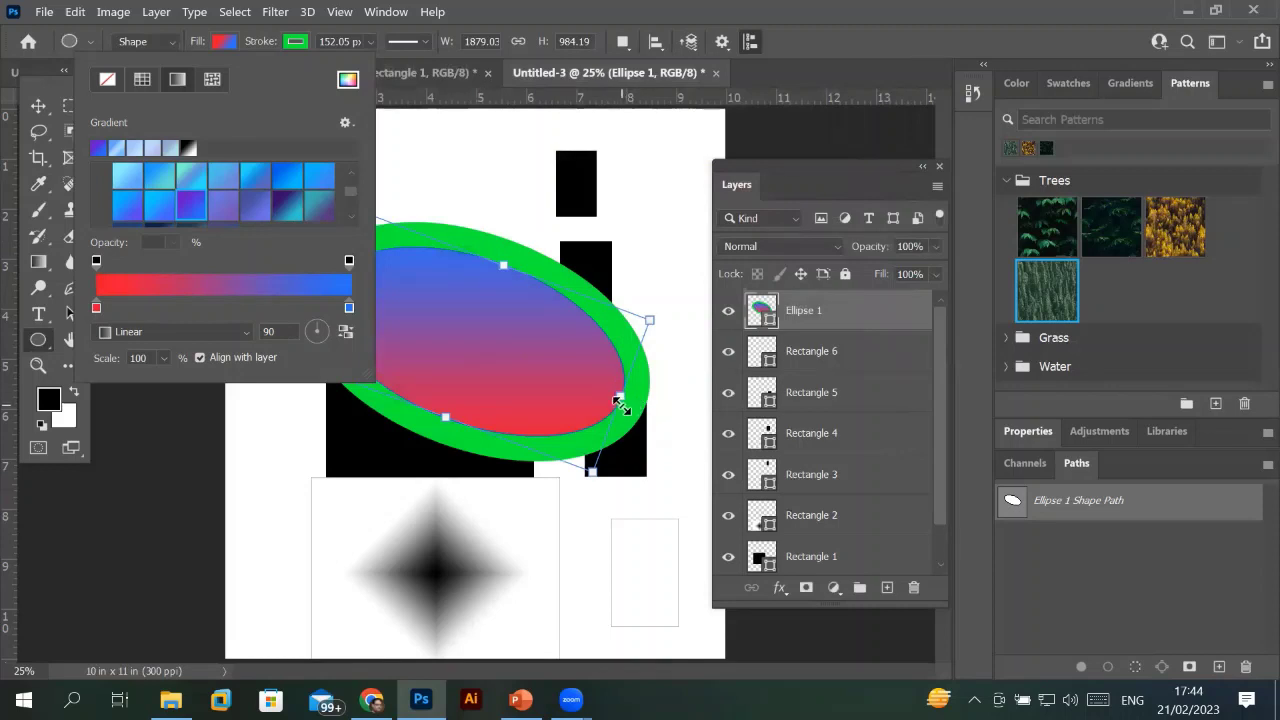
Set the gradient's right colour stop to bright yellow d3eb04.
double_click(349, 307)
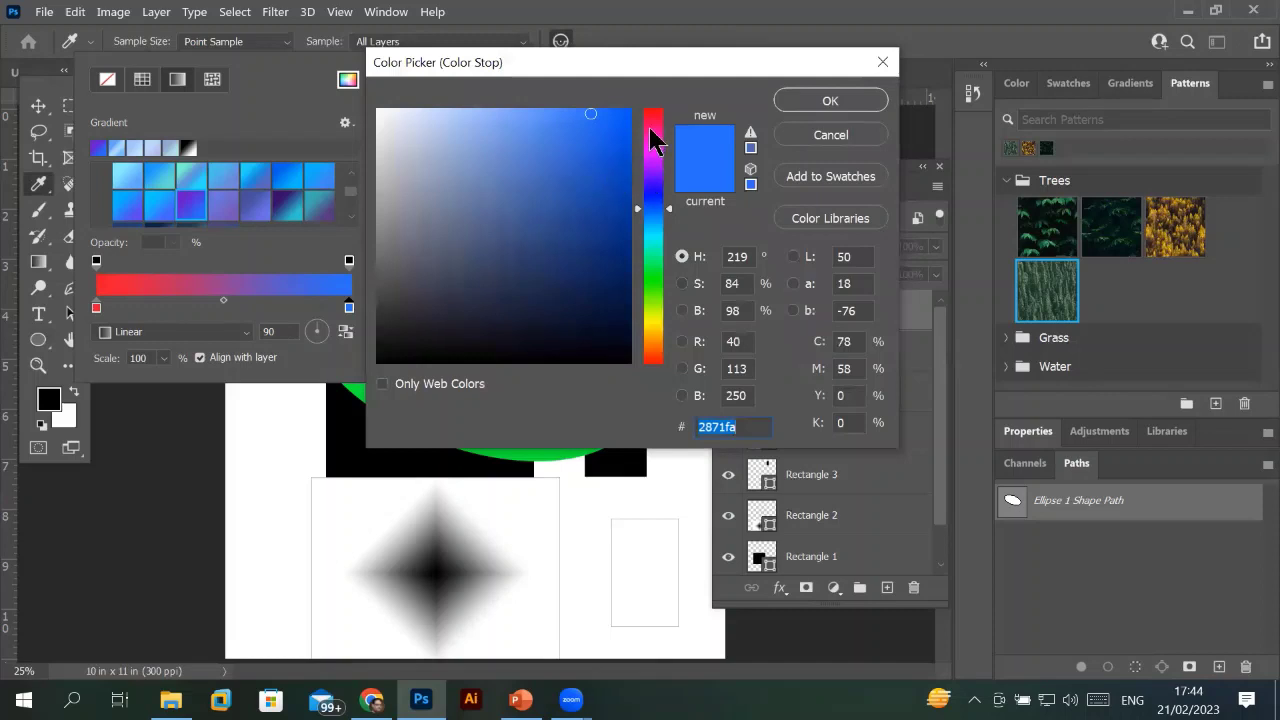
click(652, 287)
click(652, 316)
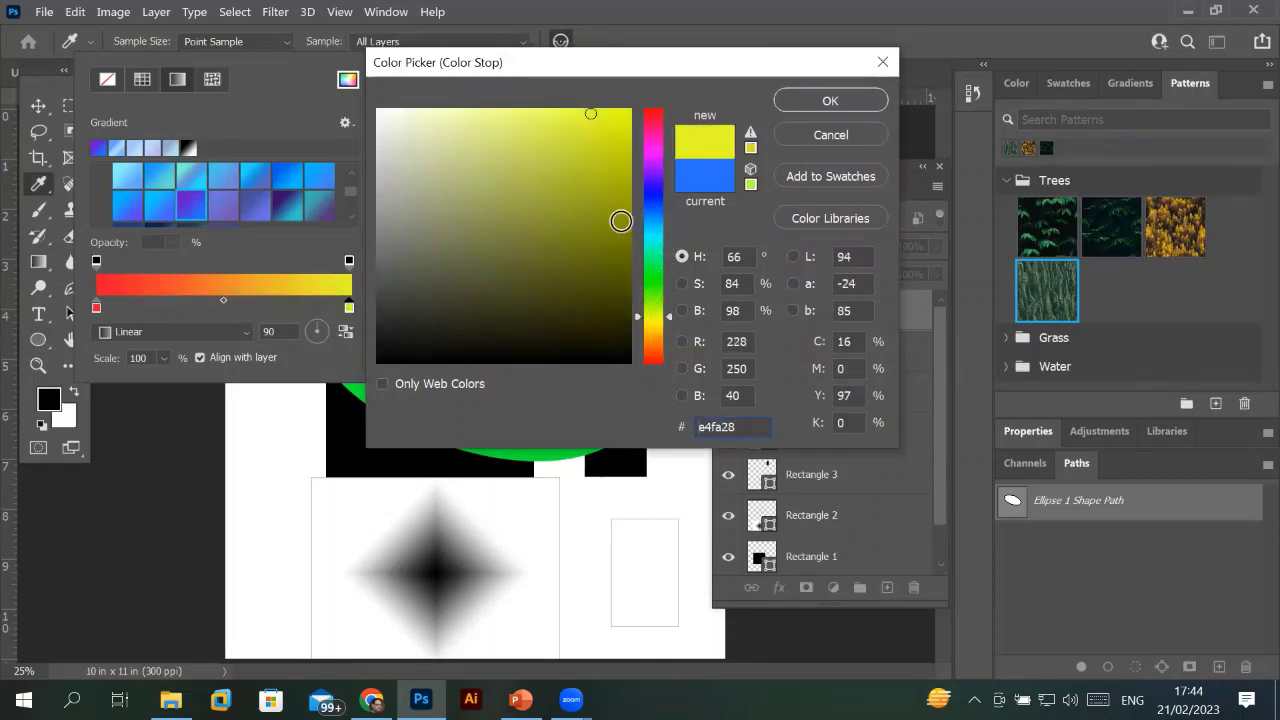
drag(624, 216, 626, 128)
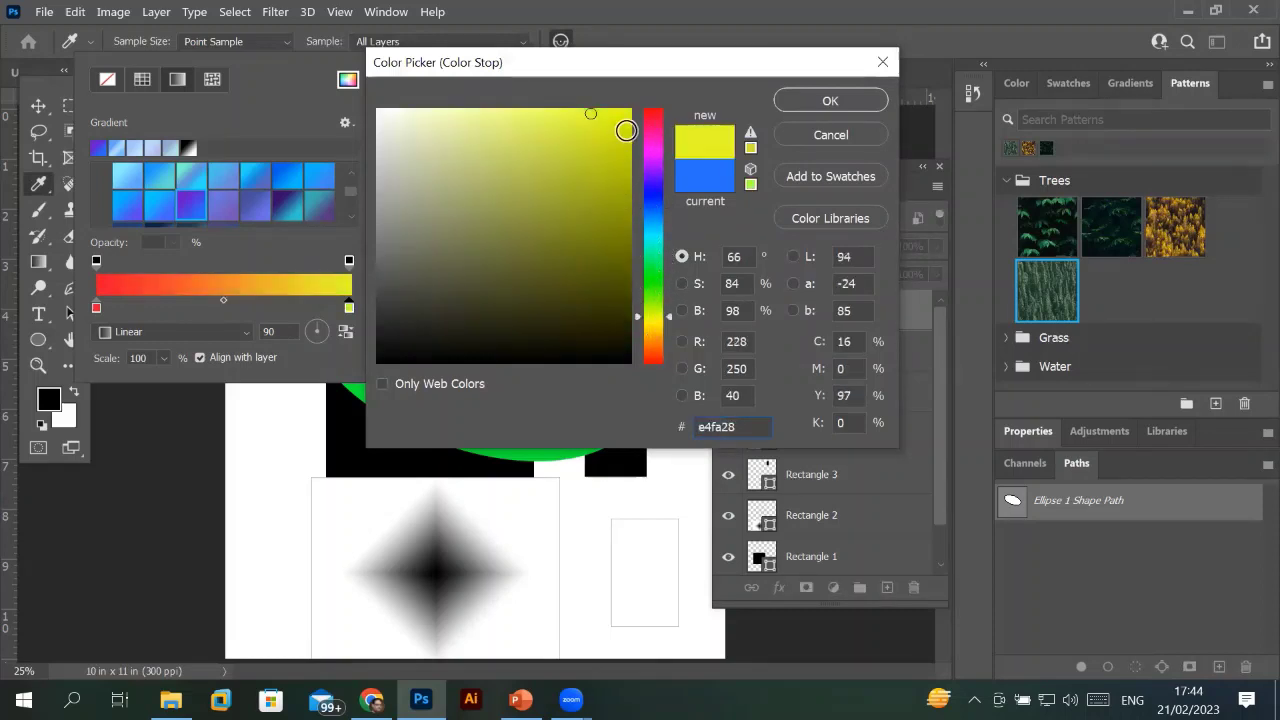
click(829, 100)
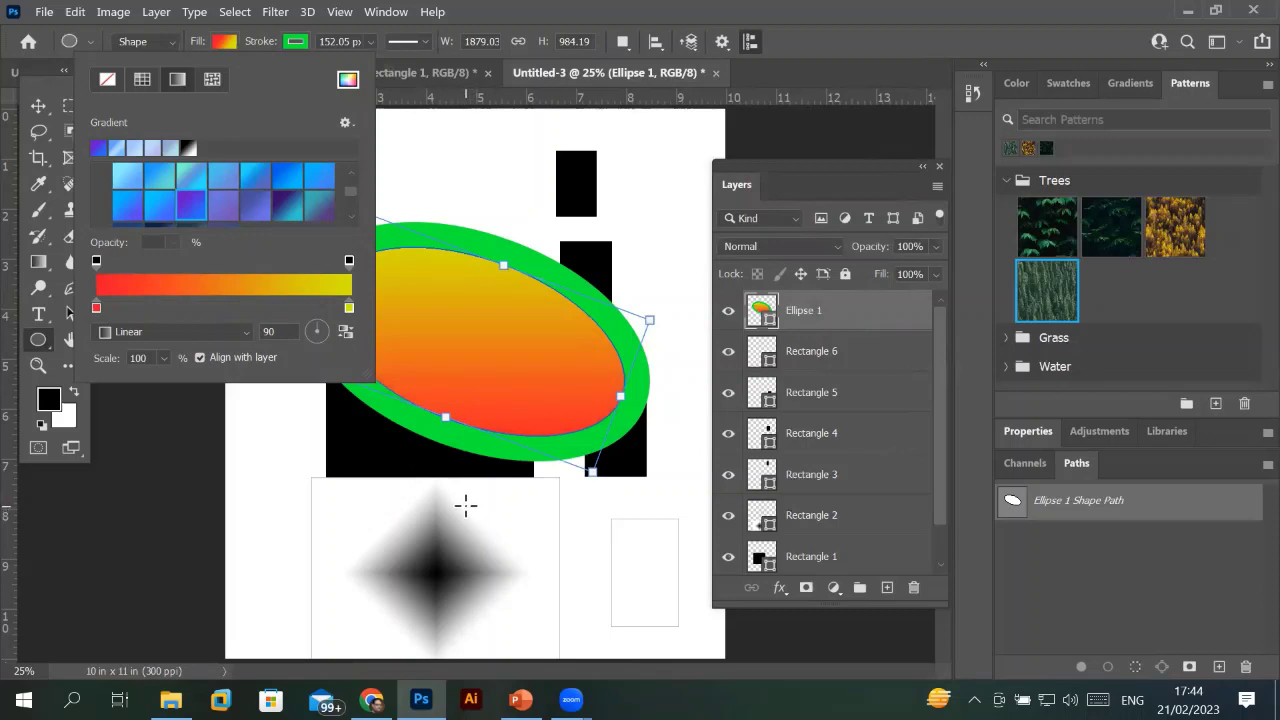
Try Radial then Angle gradient types, rotating the angle through several values to -18°.
click(249, 331)
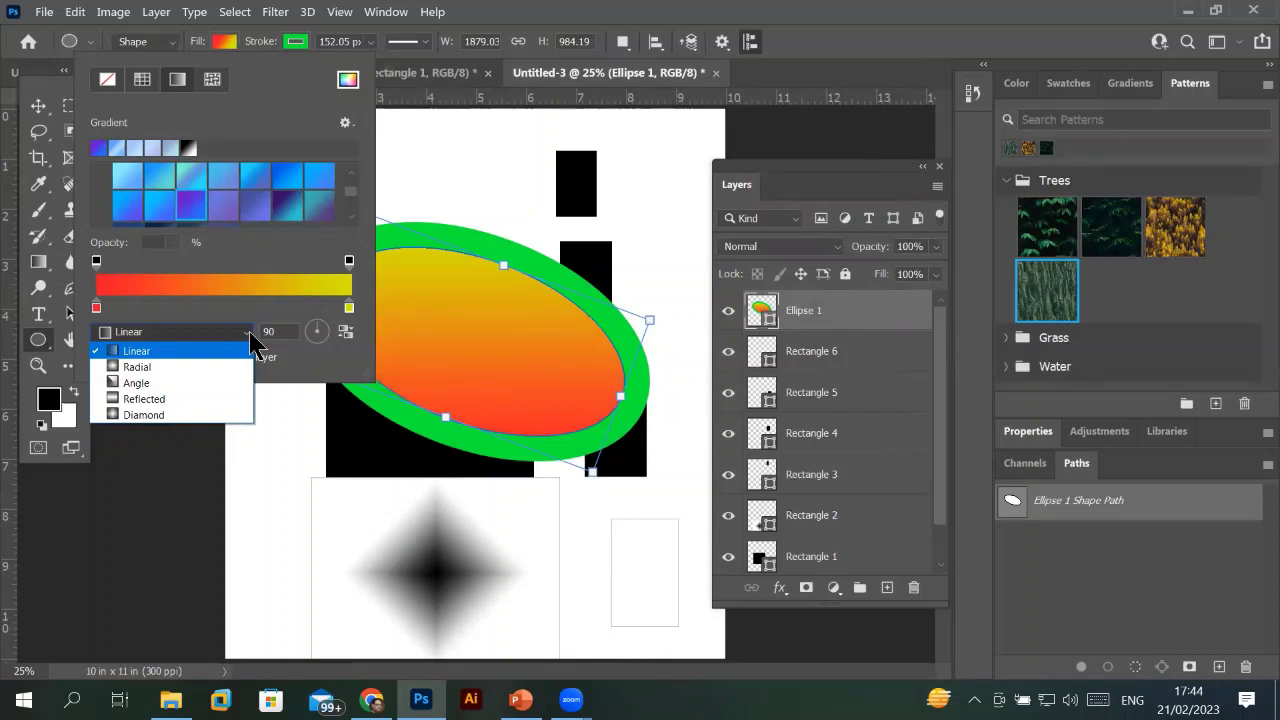
click(196, 375)
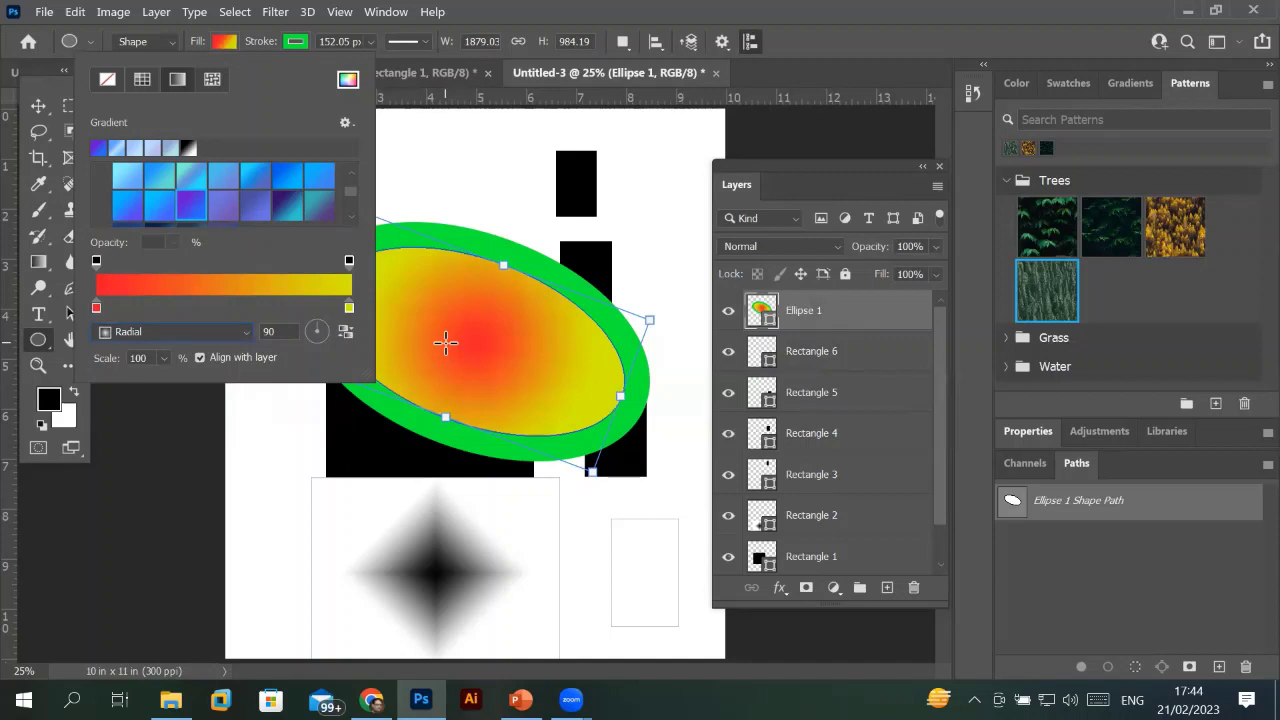
click(240, 331)
click(216, 383)
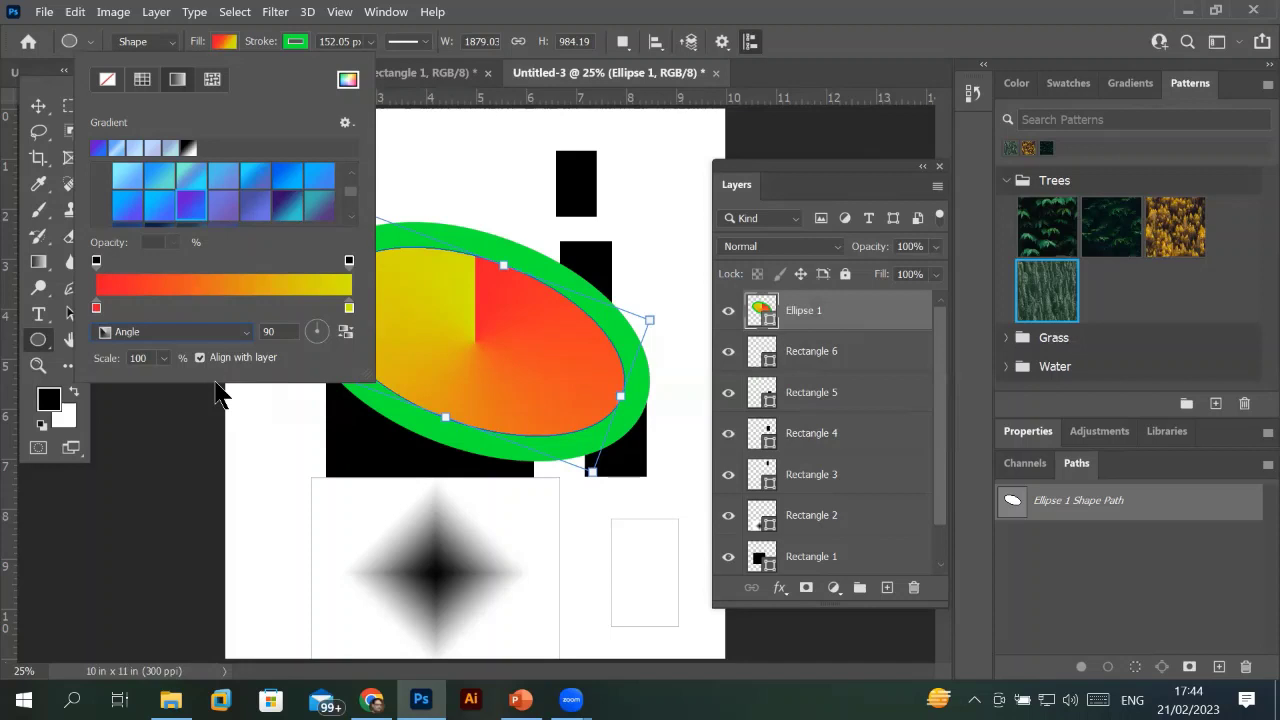
click(329, 336)
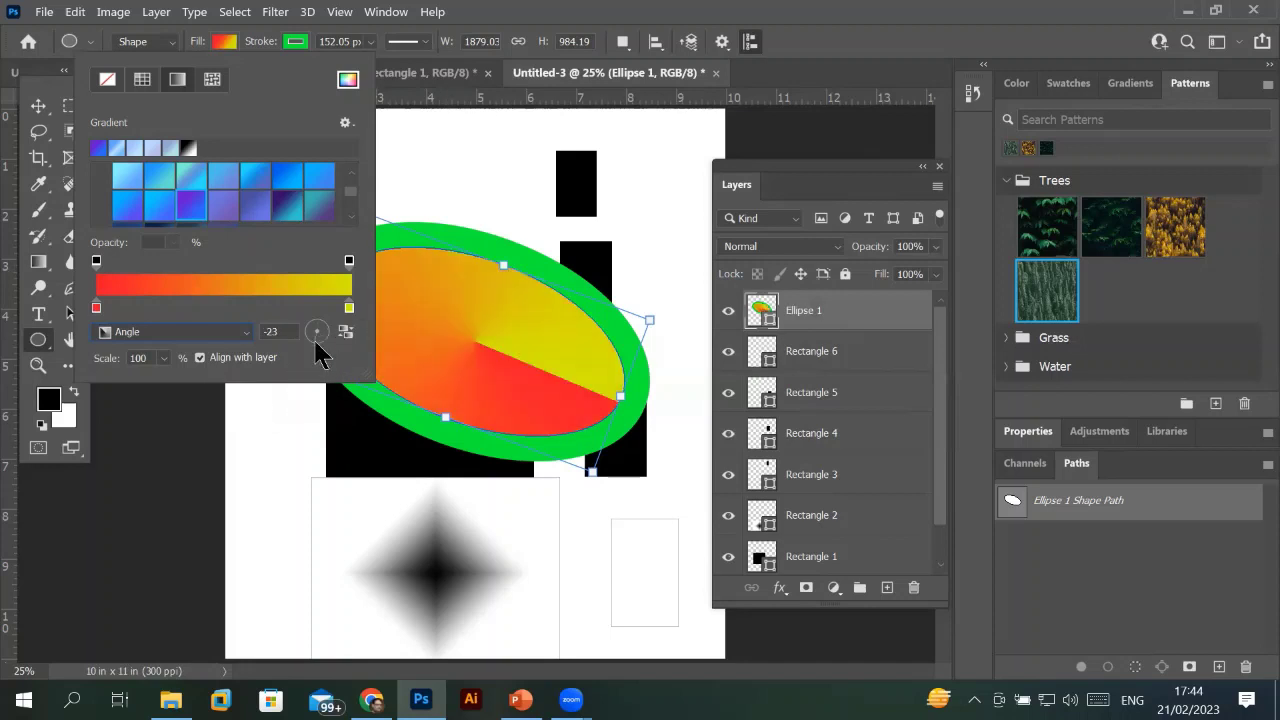
click(310, 332)
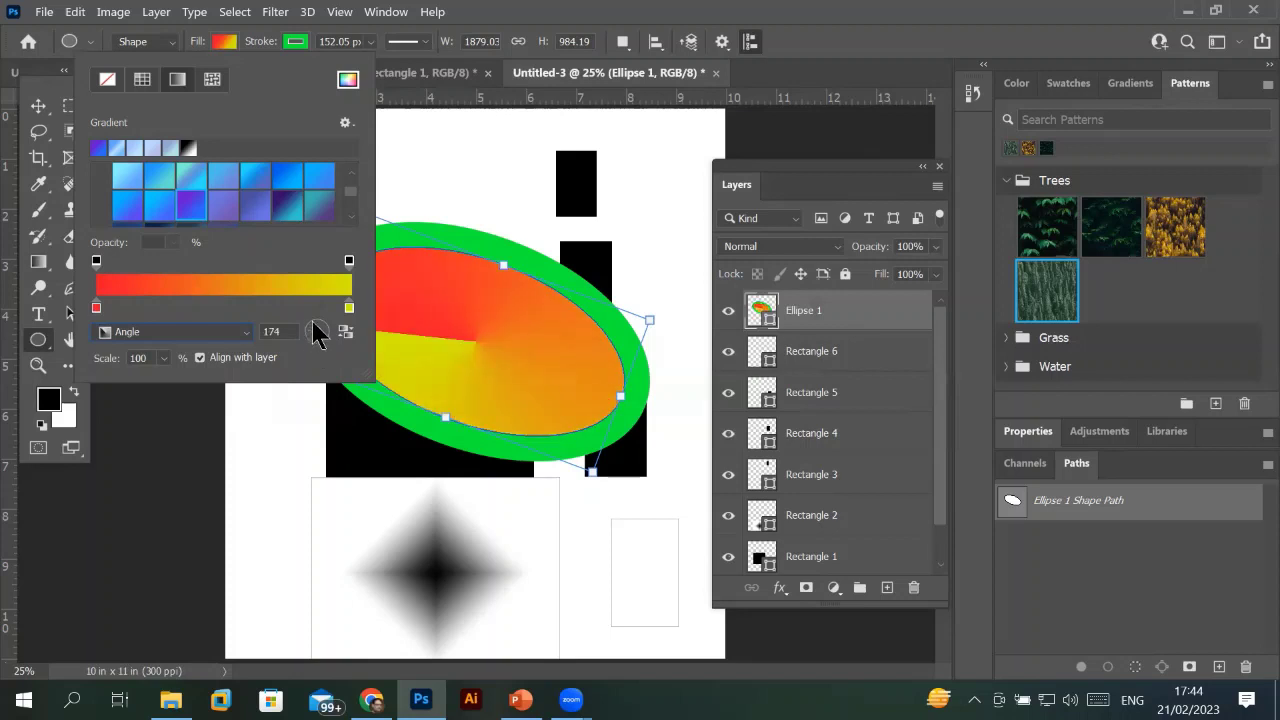
click(313, 326)
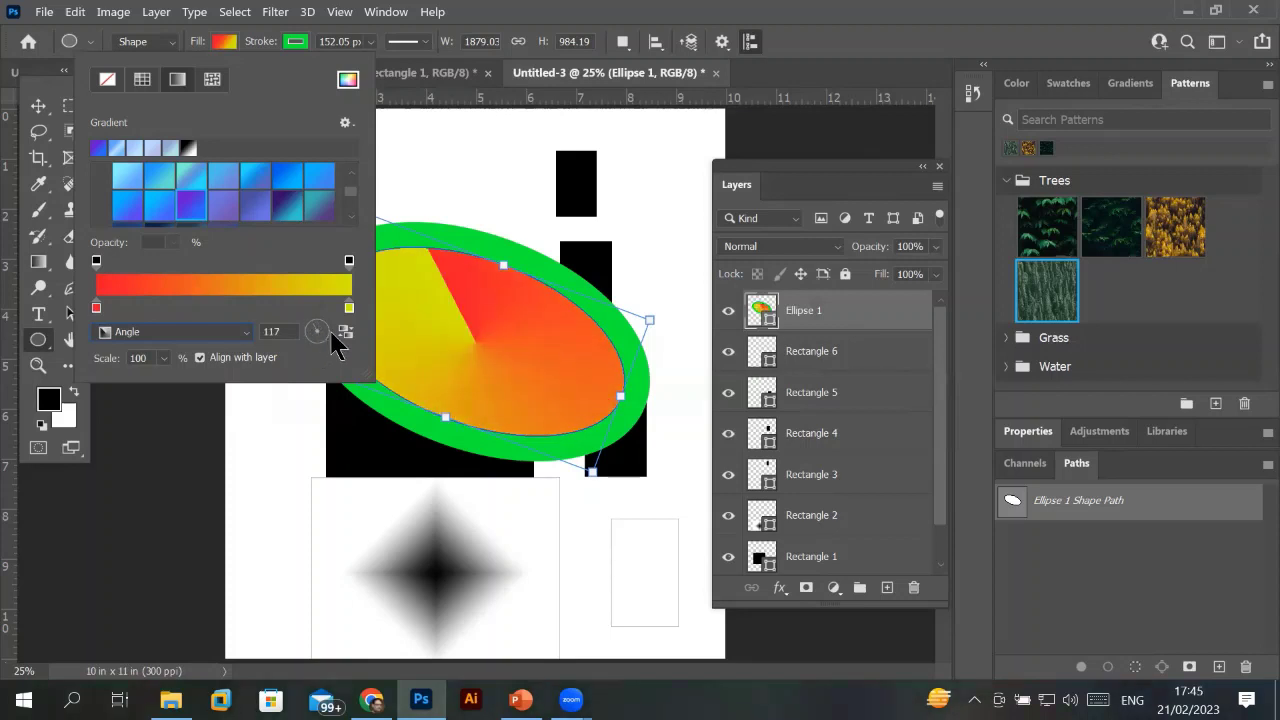
click(330, 333)
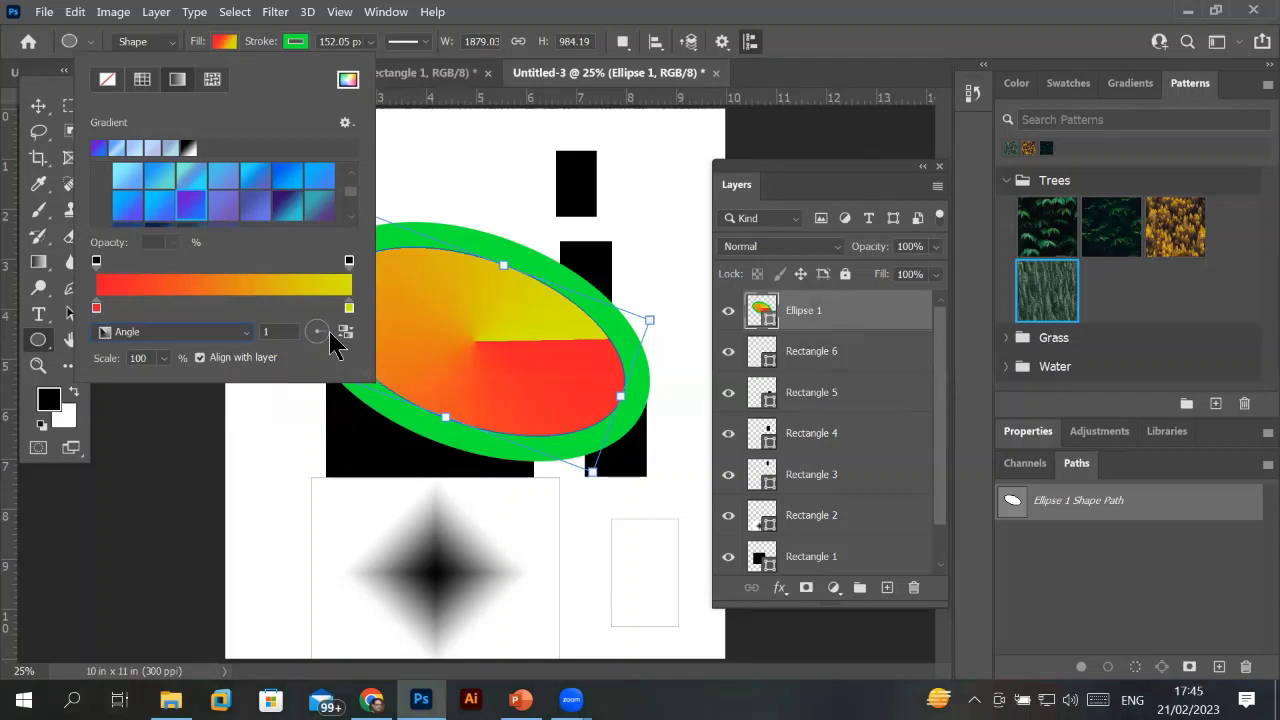
click(323, 340)
text(60)
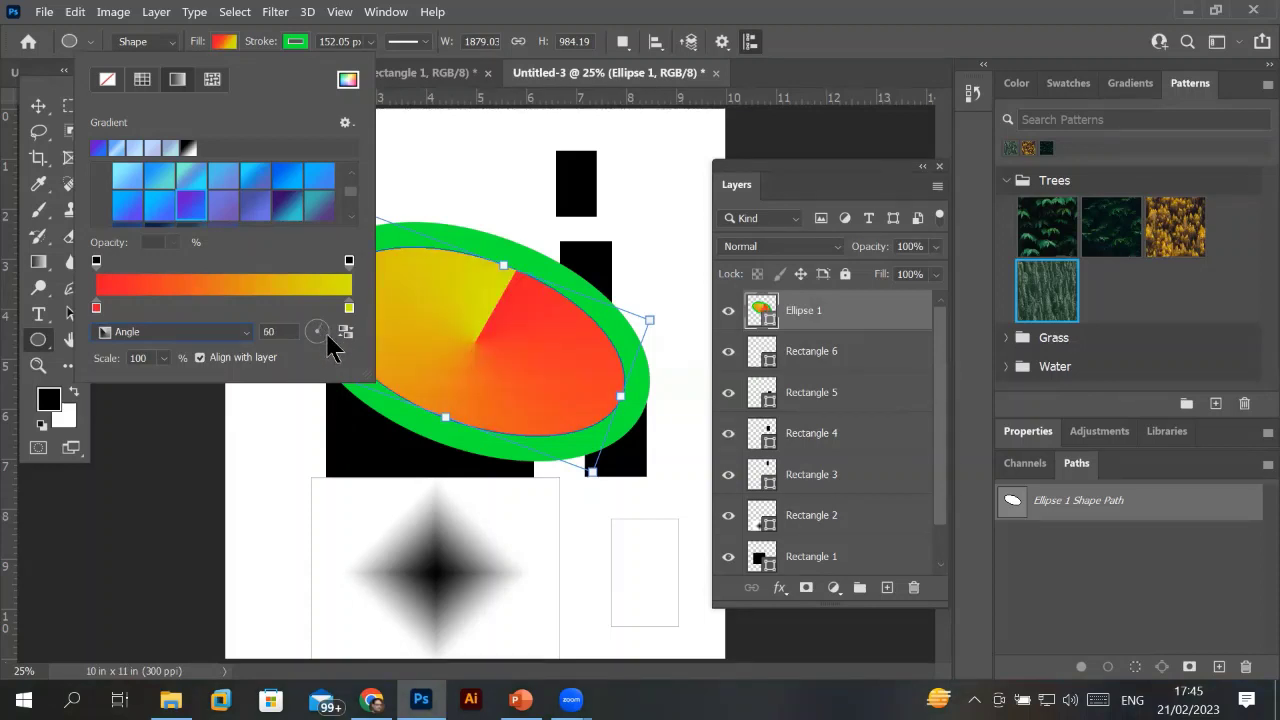
click(326, 333)
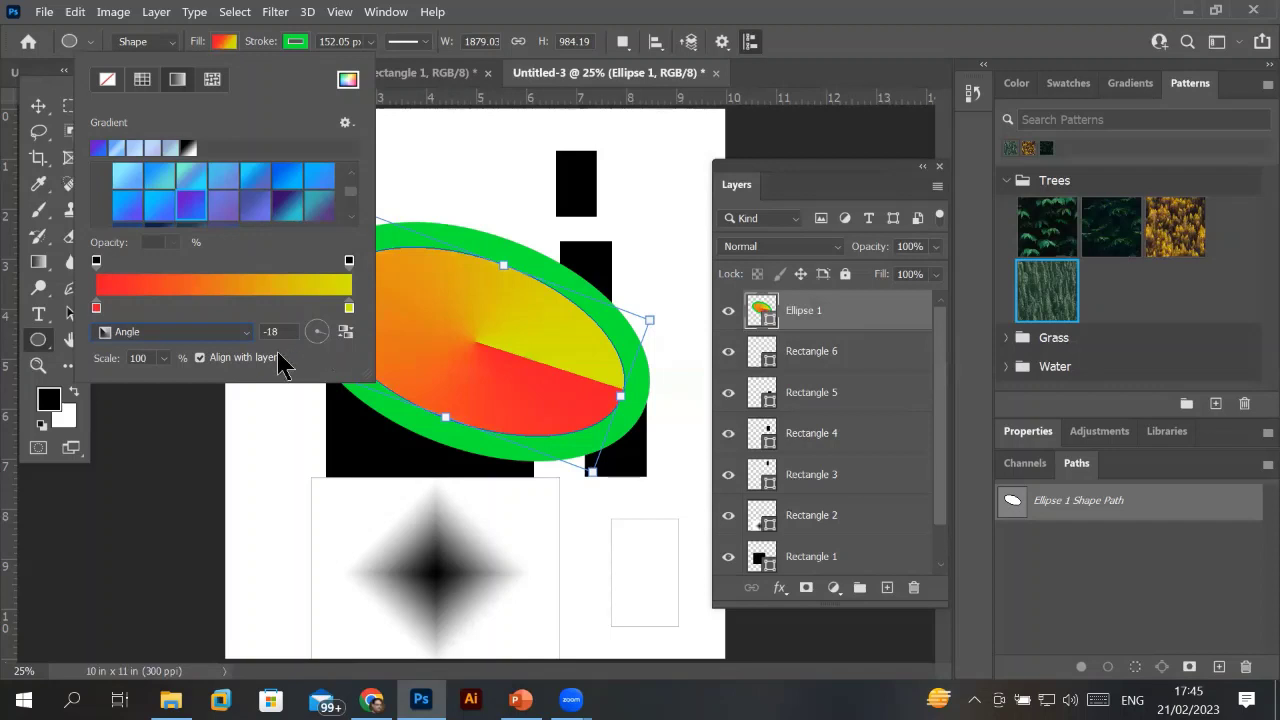
Enlarge the gradient scale to 879%.
click(164, 360)
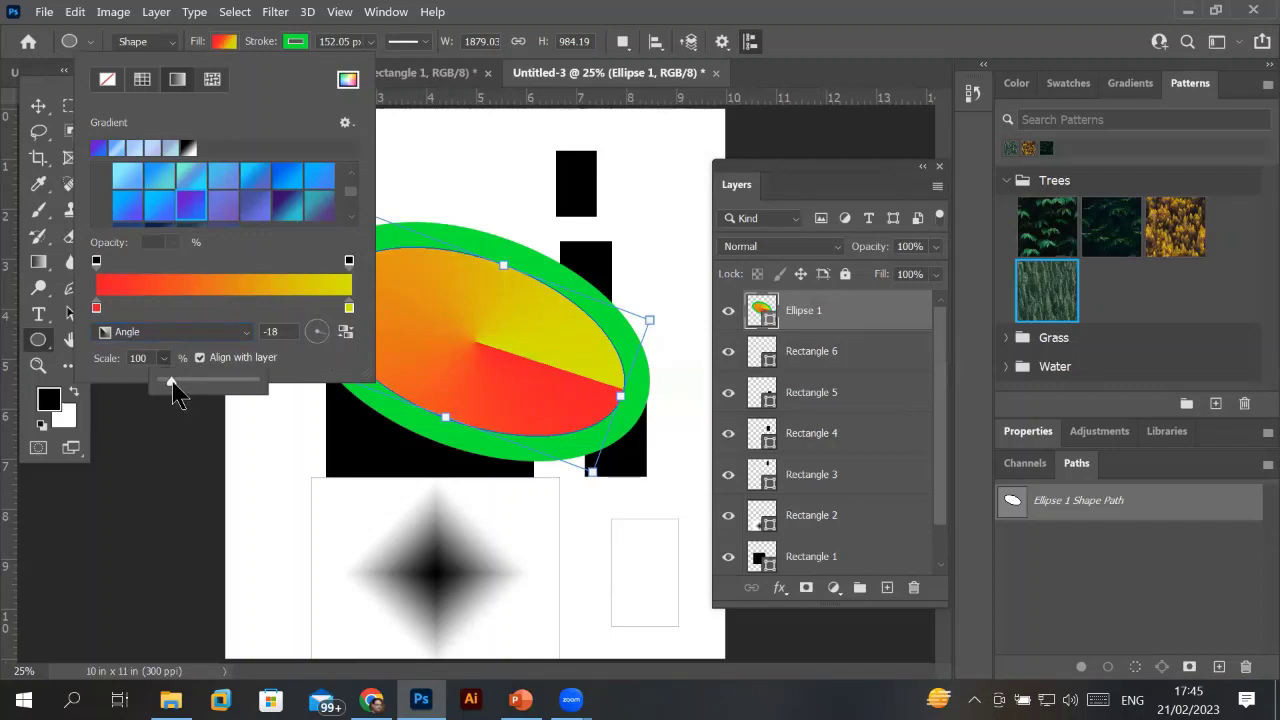
drag(171, 381, 184, 382)
drag(201, 385, 243, 395)
click(185, 363)
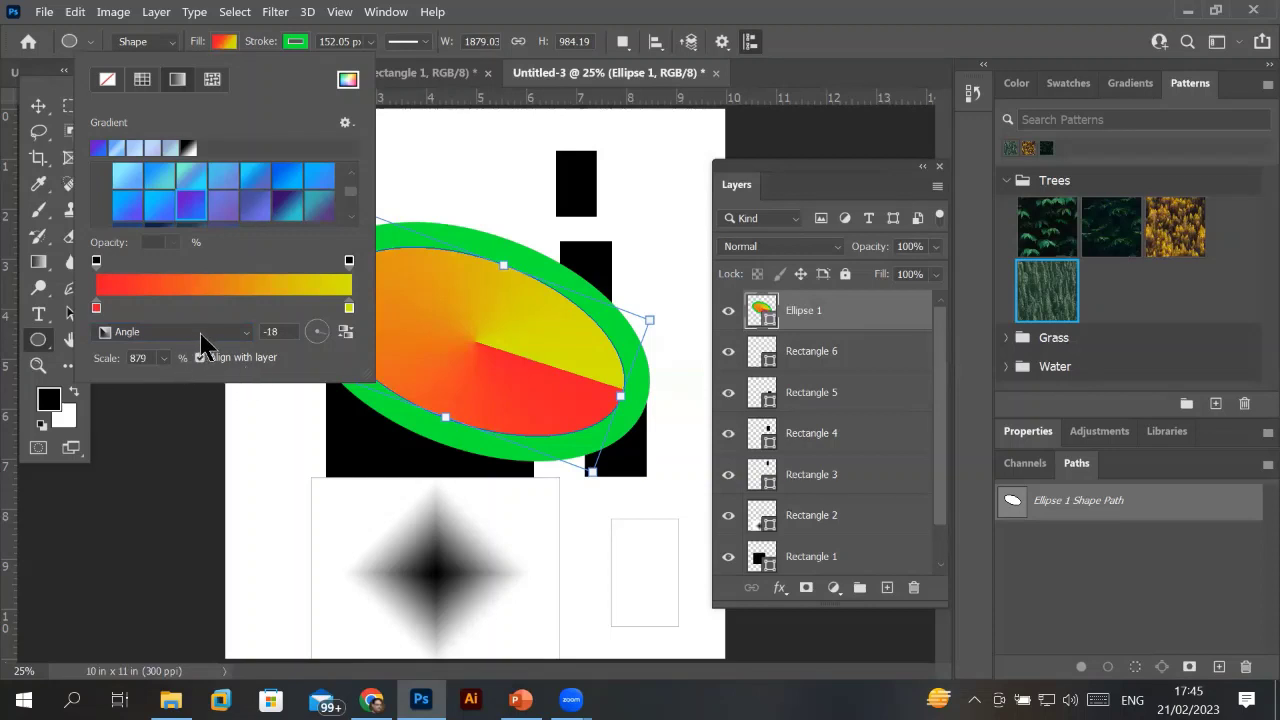
Try Linear, Radial and Diamond types, shrinking the diamond scale to 89%.
click(200, 338)
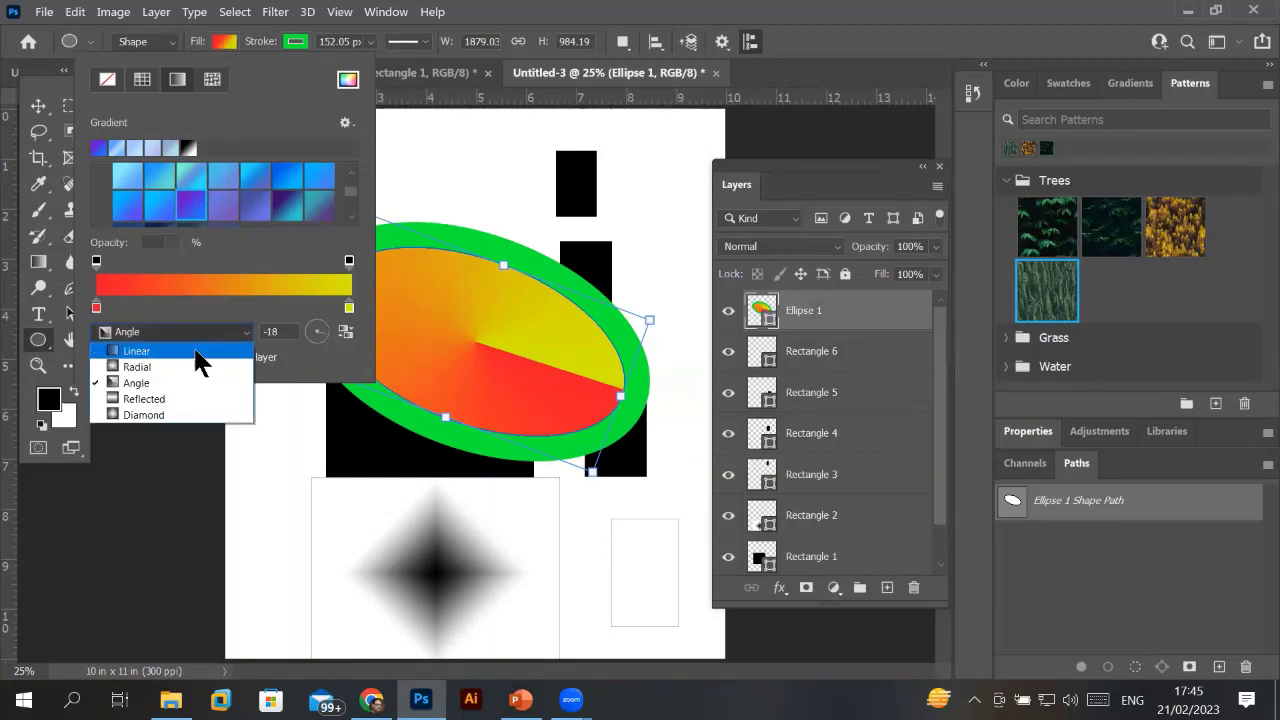
click(202, 348)
click(203, 340)
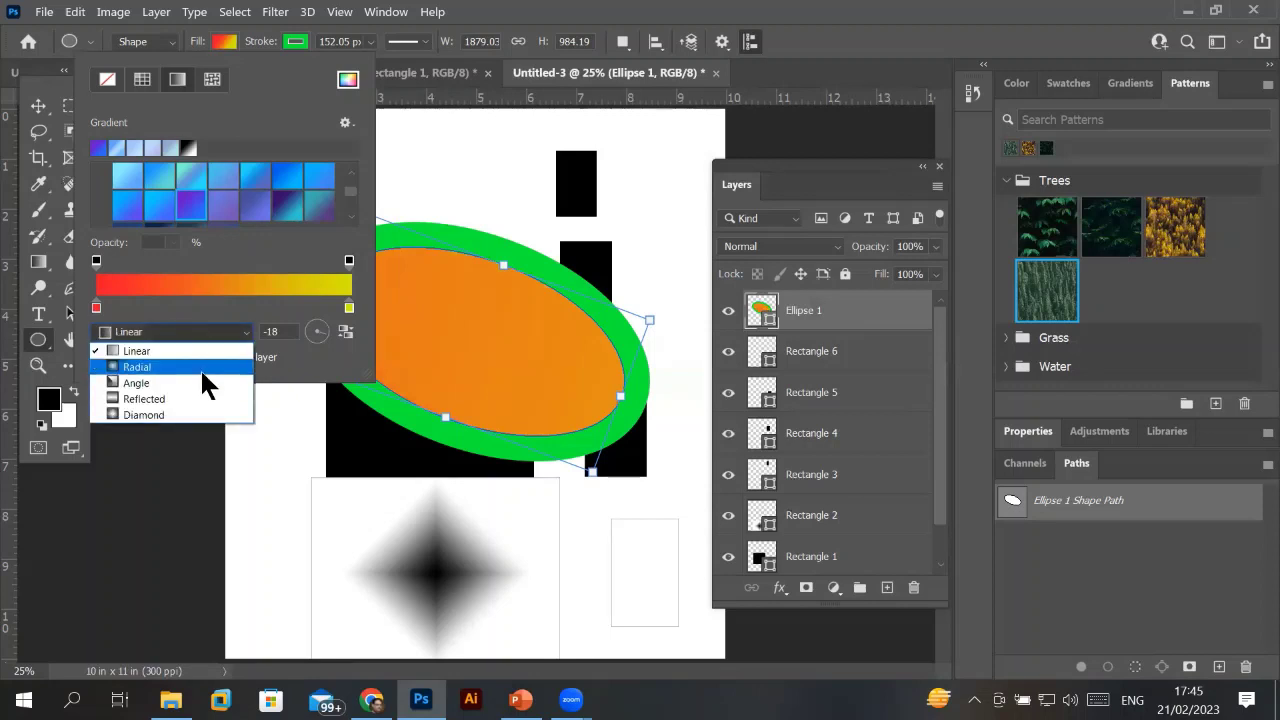
click(200, 369)
click(220, 342)
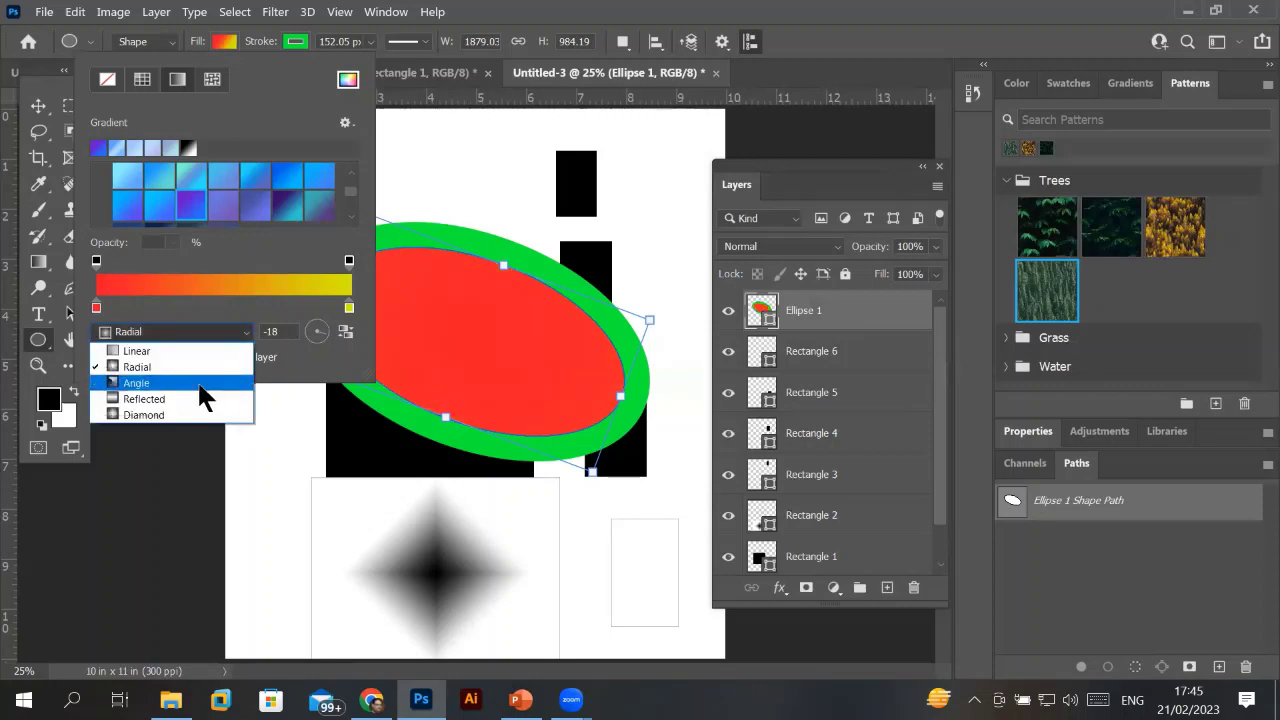
click(197, 412)
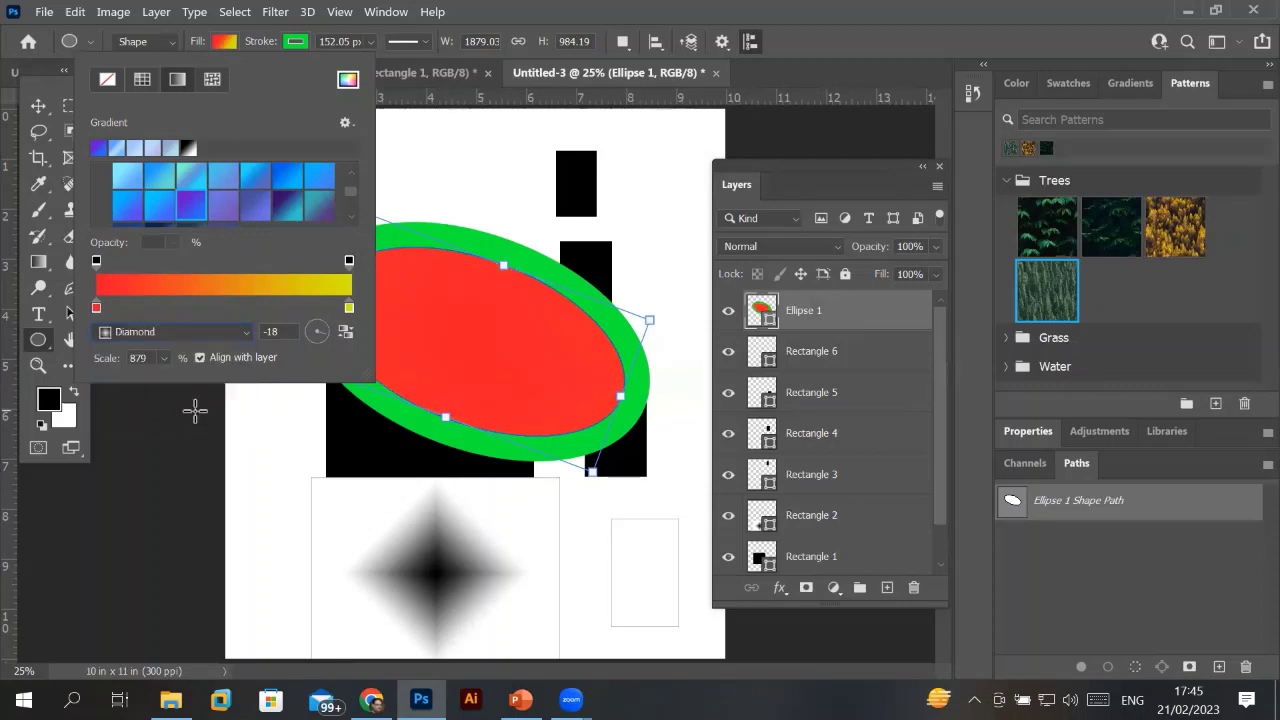
click(164, 358)
mouse_move(196, 383)
mouse_down()
mouse_move(112, 383)
mouse_move(127, 397)
mouse_move(220, 405)
mouse_up()
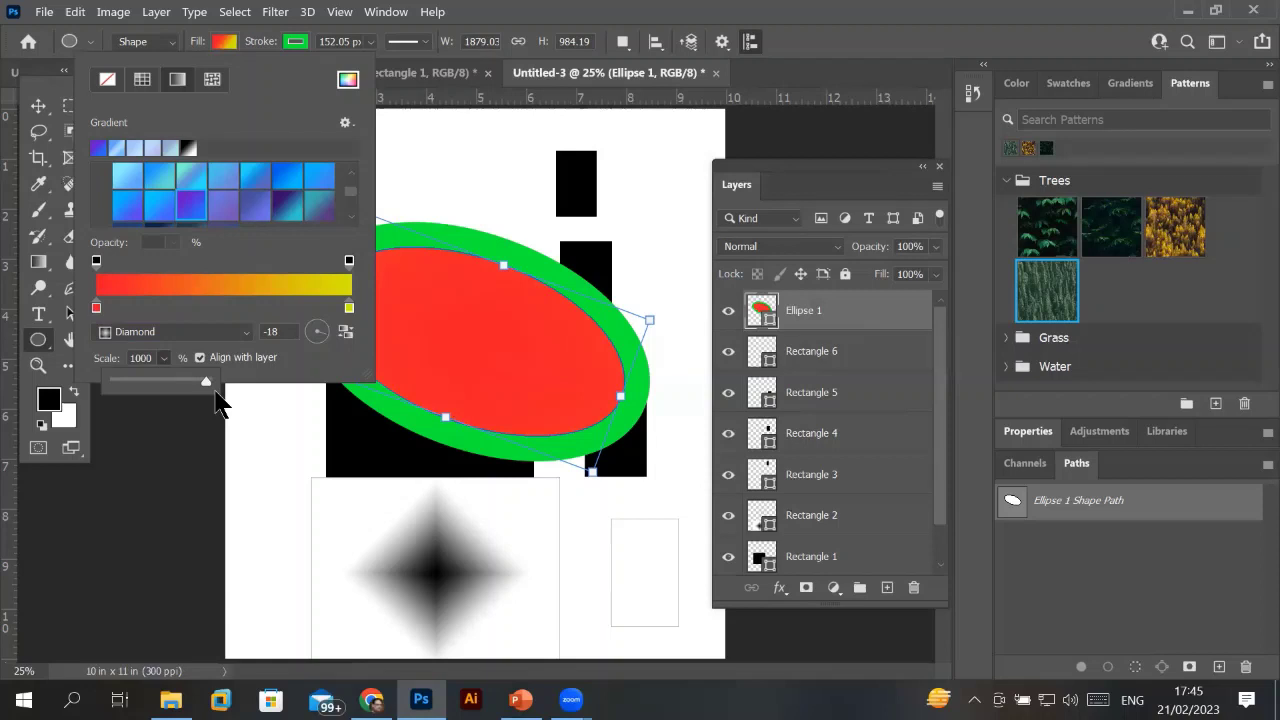
mouse_move(215, 391)
mouse_down()
mouse_move(169, 380)
mouse_move(120, 391)
mouse_move(124, 380)
mouse_up()
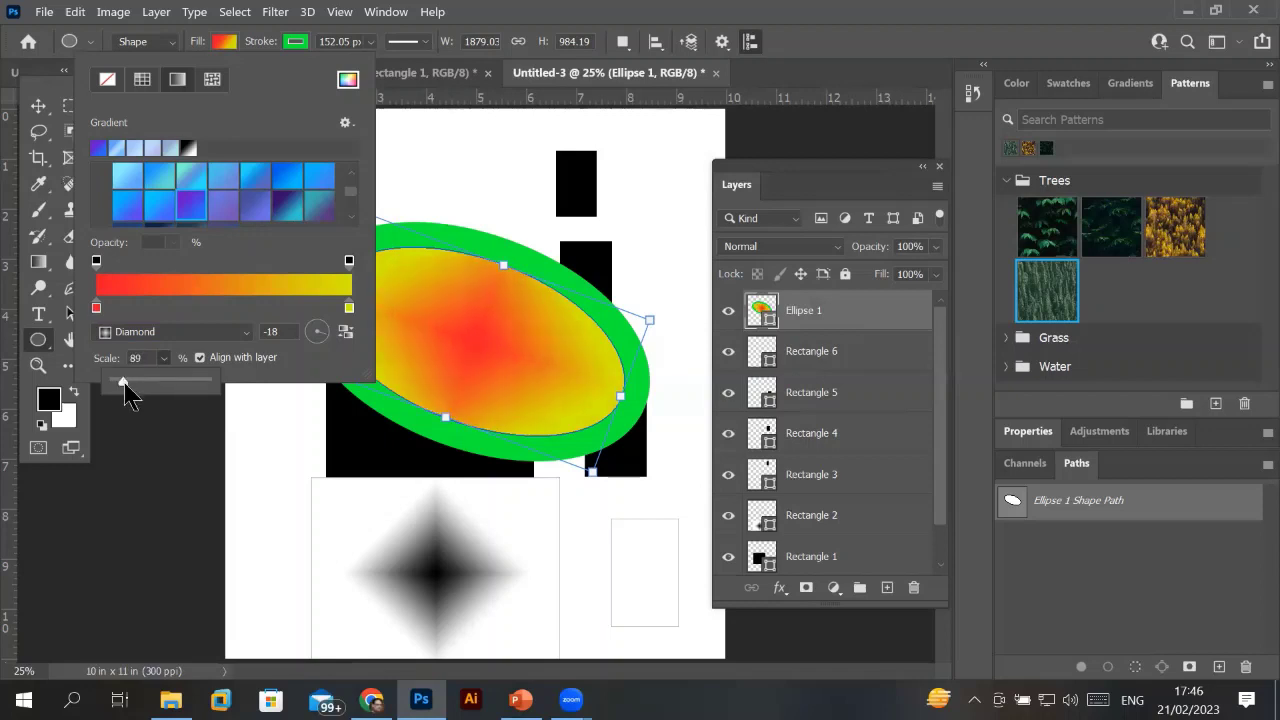
Set the fill to a Radial gradient at 56% scale and 88° angle.
click(200, 334)
click(185, 362)
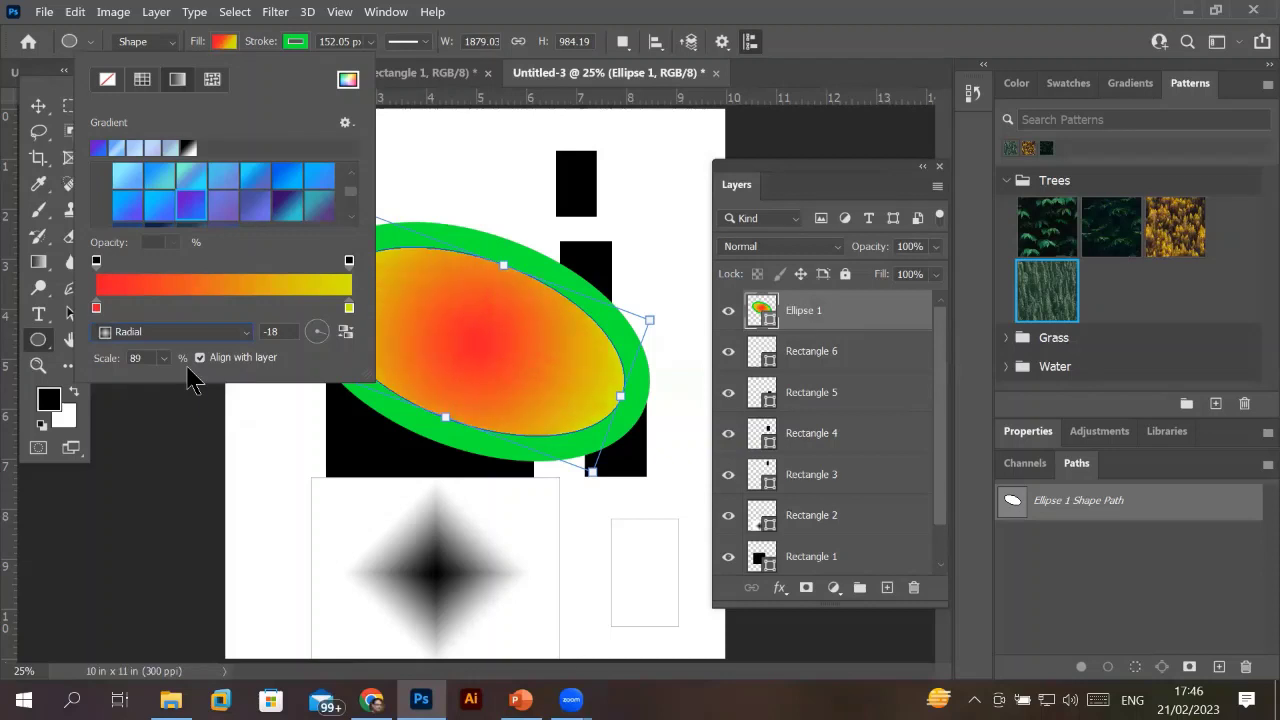
click(164, 360)
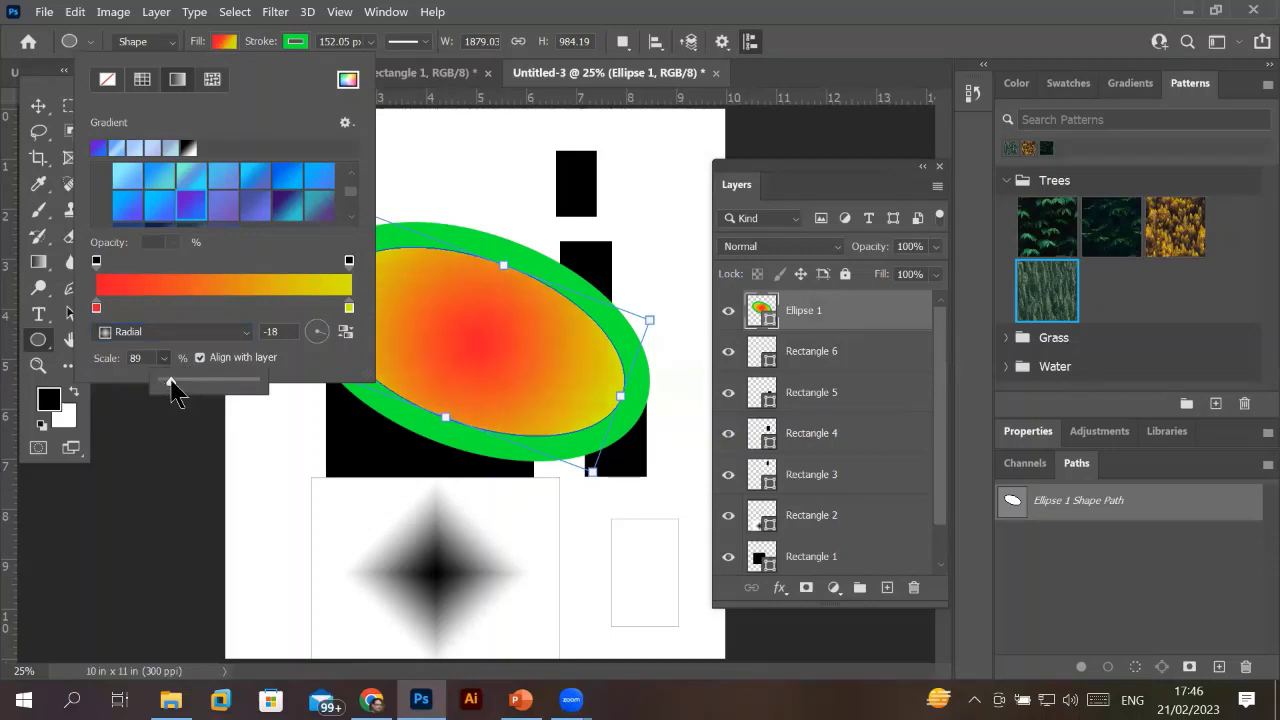
drag(165, 376, 167, 384)
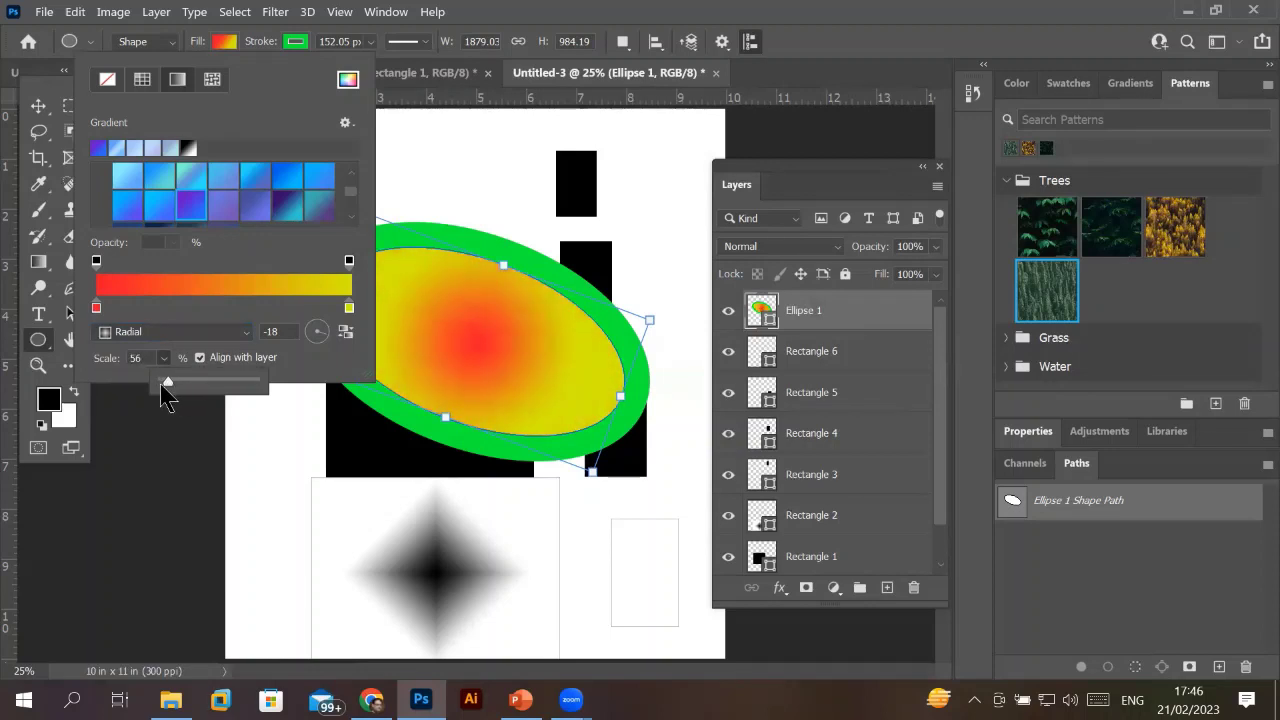
click(311, 343)
drag(311, 341, 318, 327)
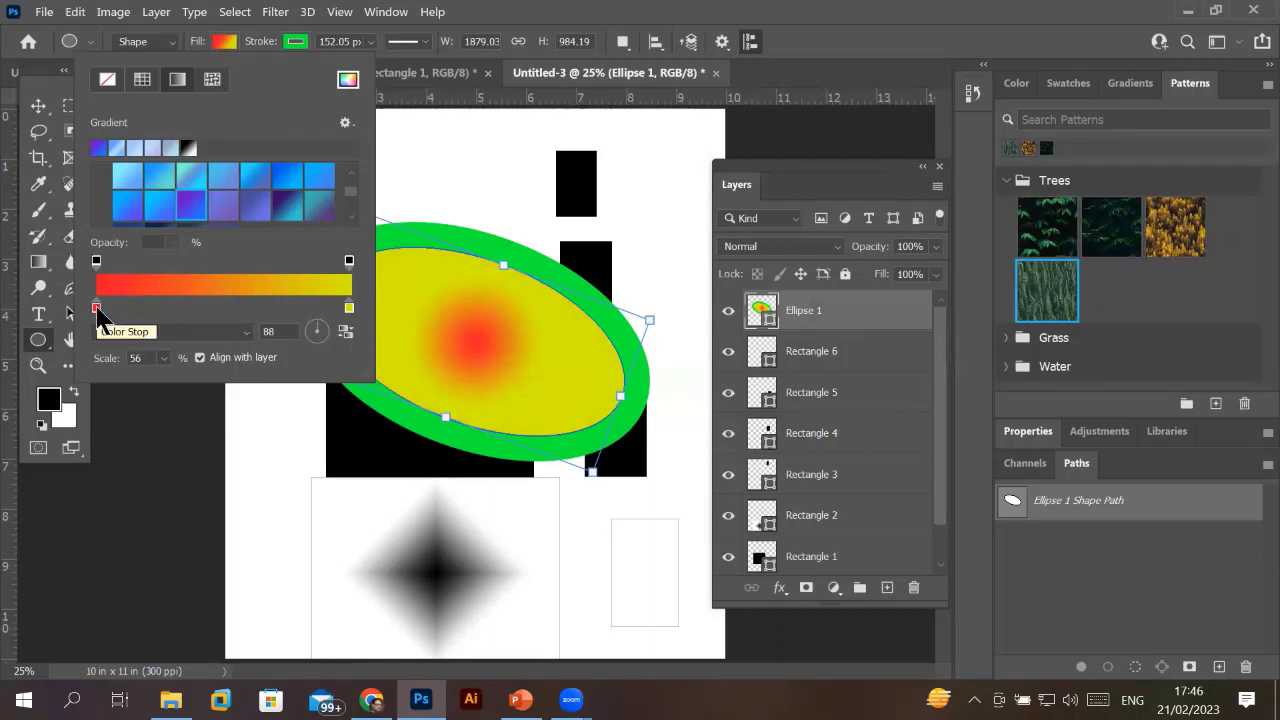
Add three colour stops to the gradient and make the one near the red end magenta.
click(207, 307)
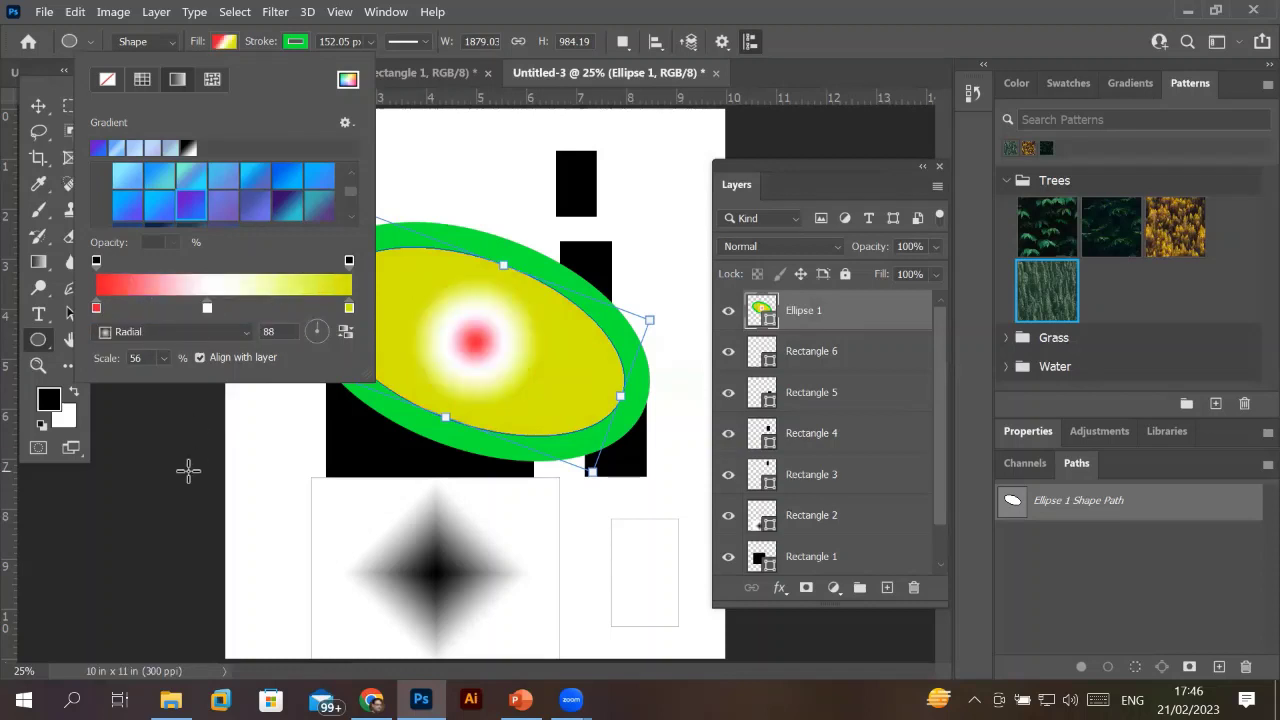
click(279, 307)
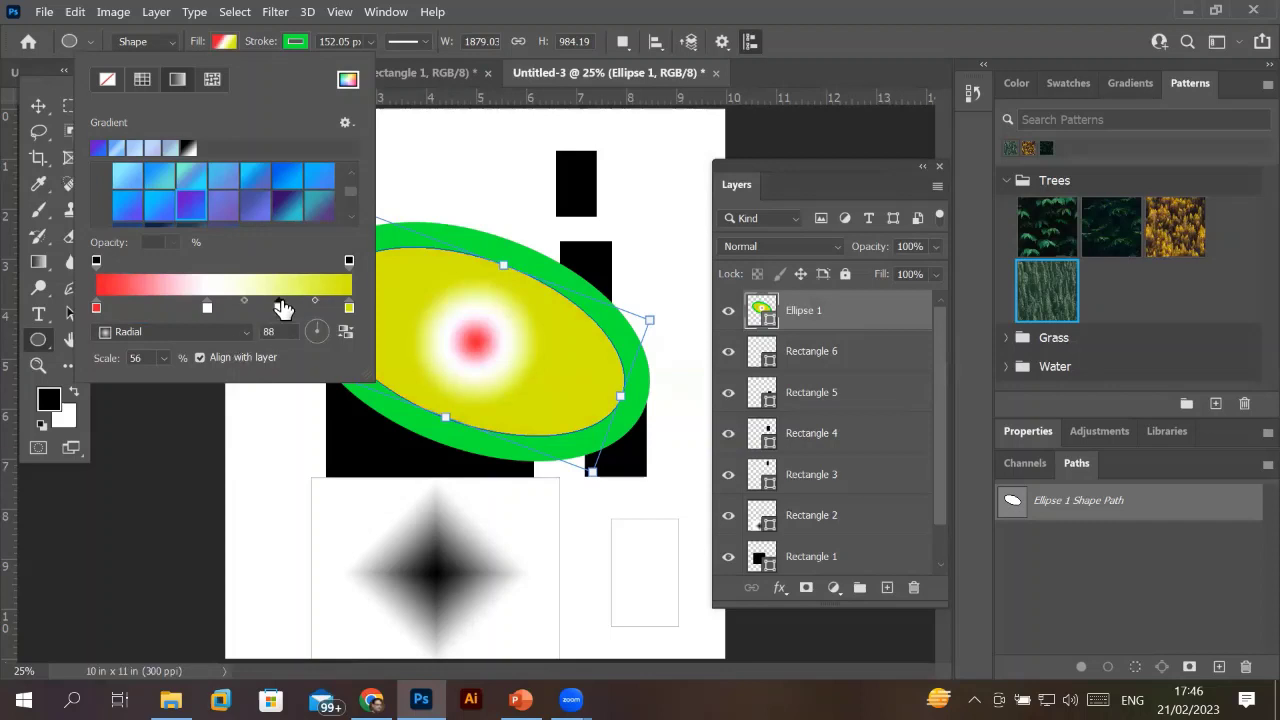
click(145, 308)
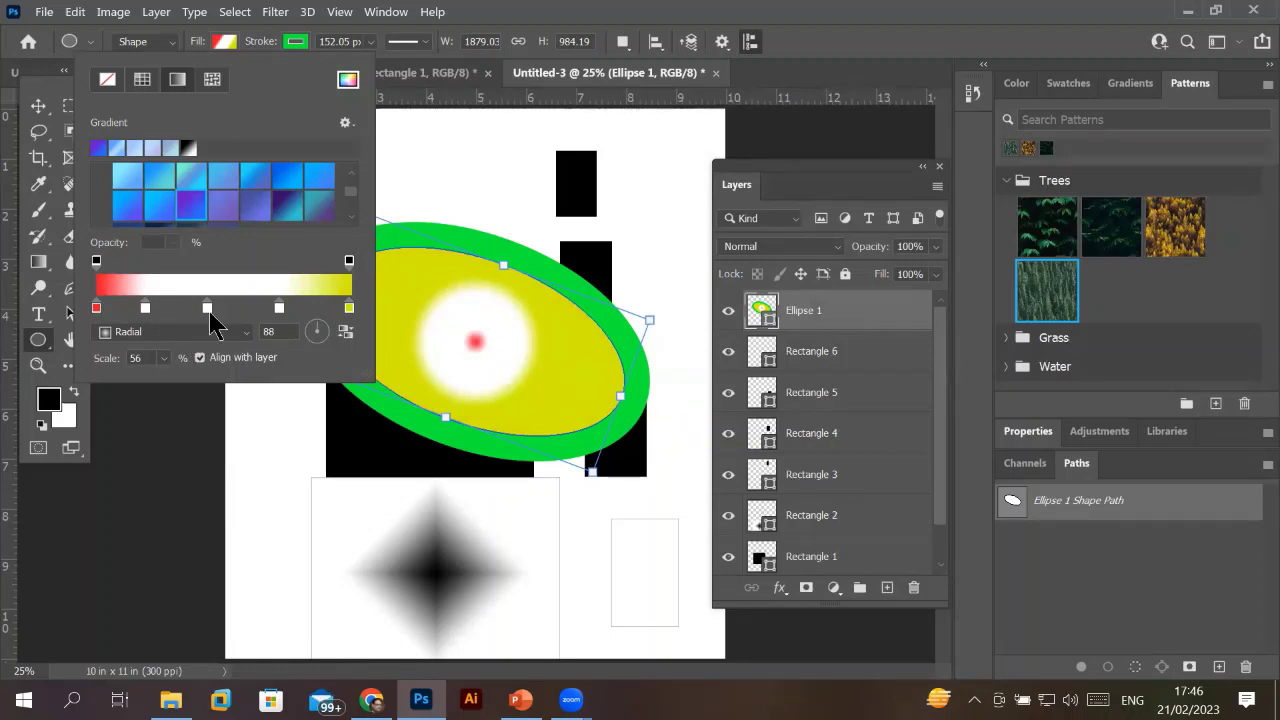
double_click(145, 307)
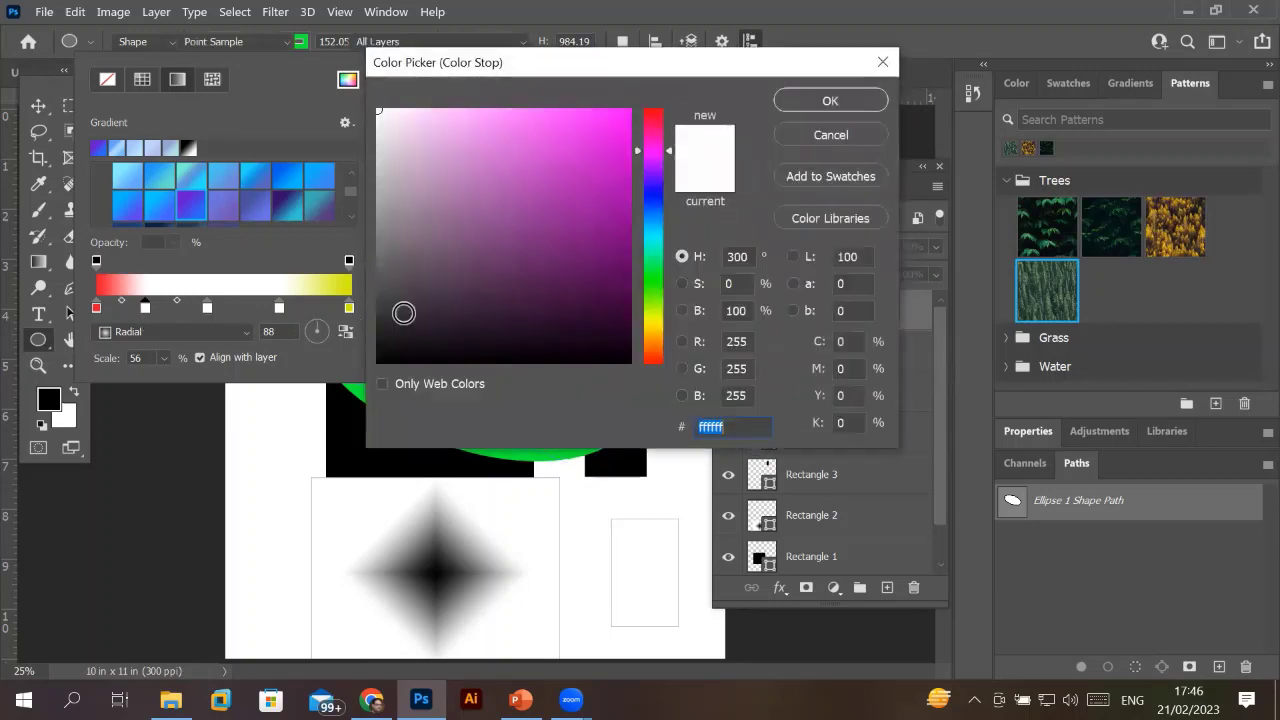
click(597, 140)
click(838, 101)
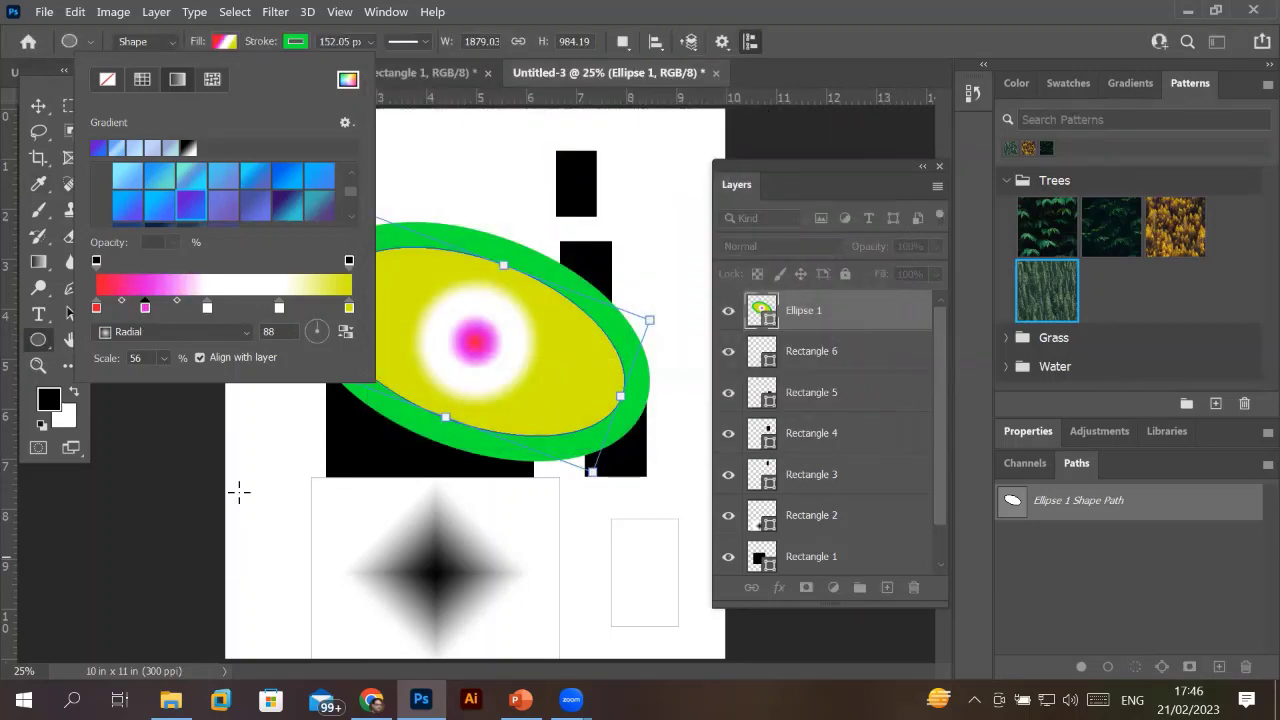
Make the middle stop dark blue and the stop near yellow blue 382dc9.
double_click(207, 307)
click(591, 162)
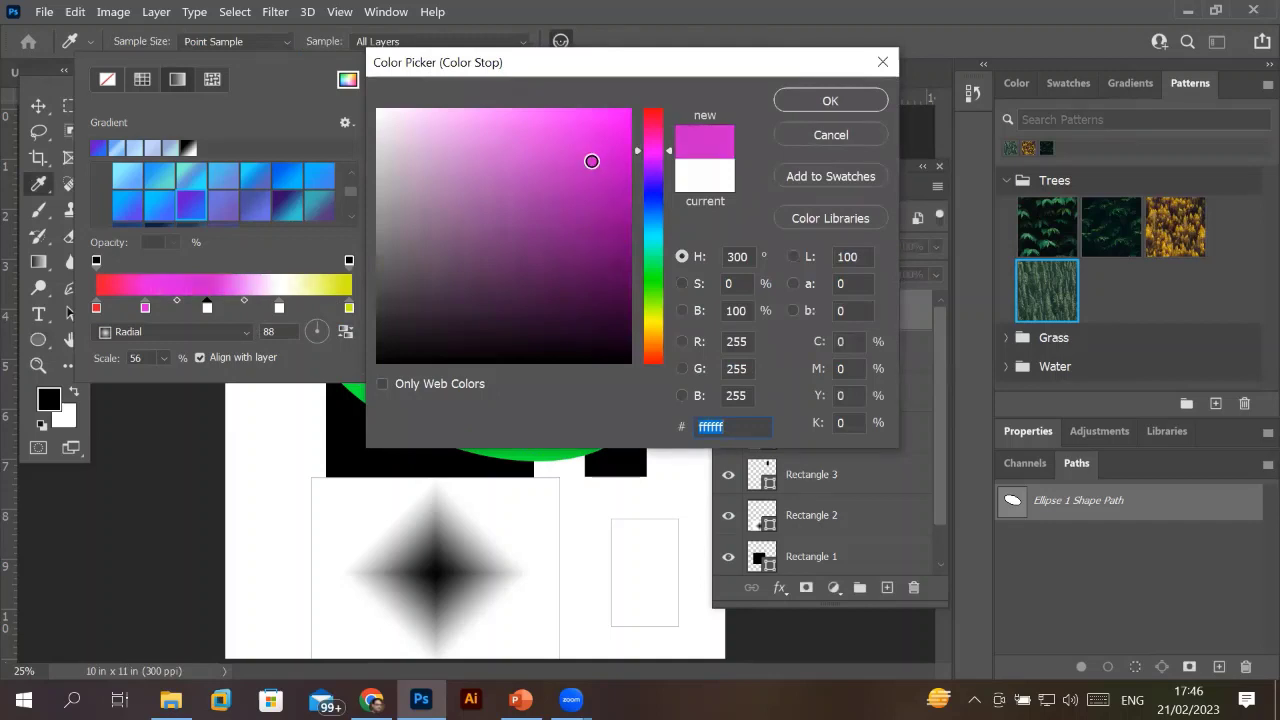
click(651, 197)
drag(538, 278, 442, 284)
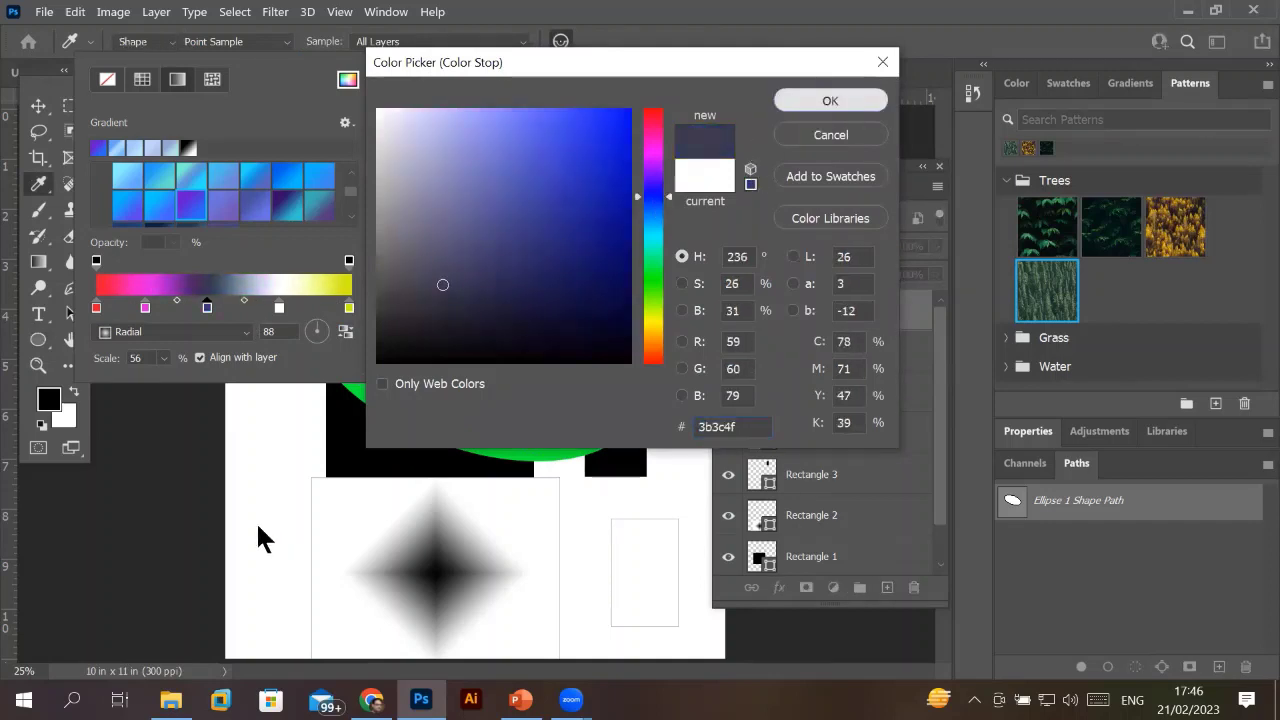
key(Return)
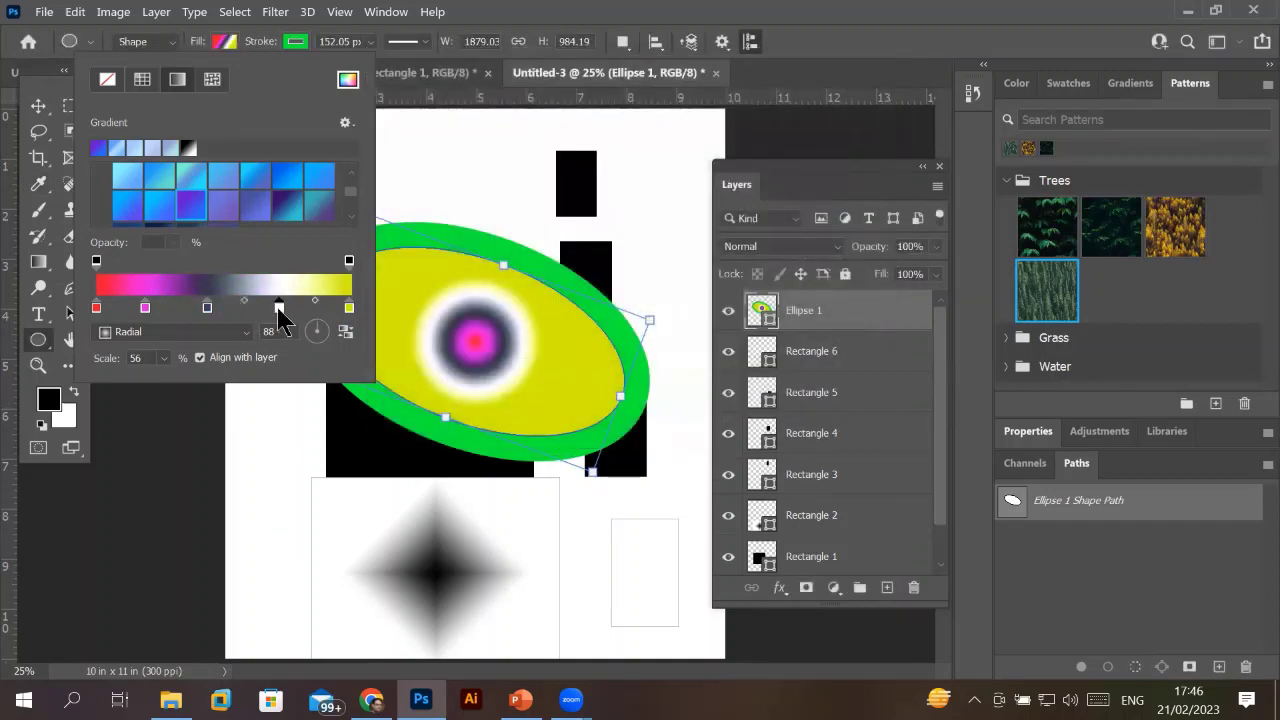
double_click(279, 308)
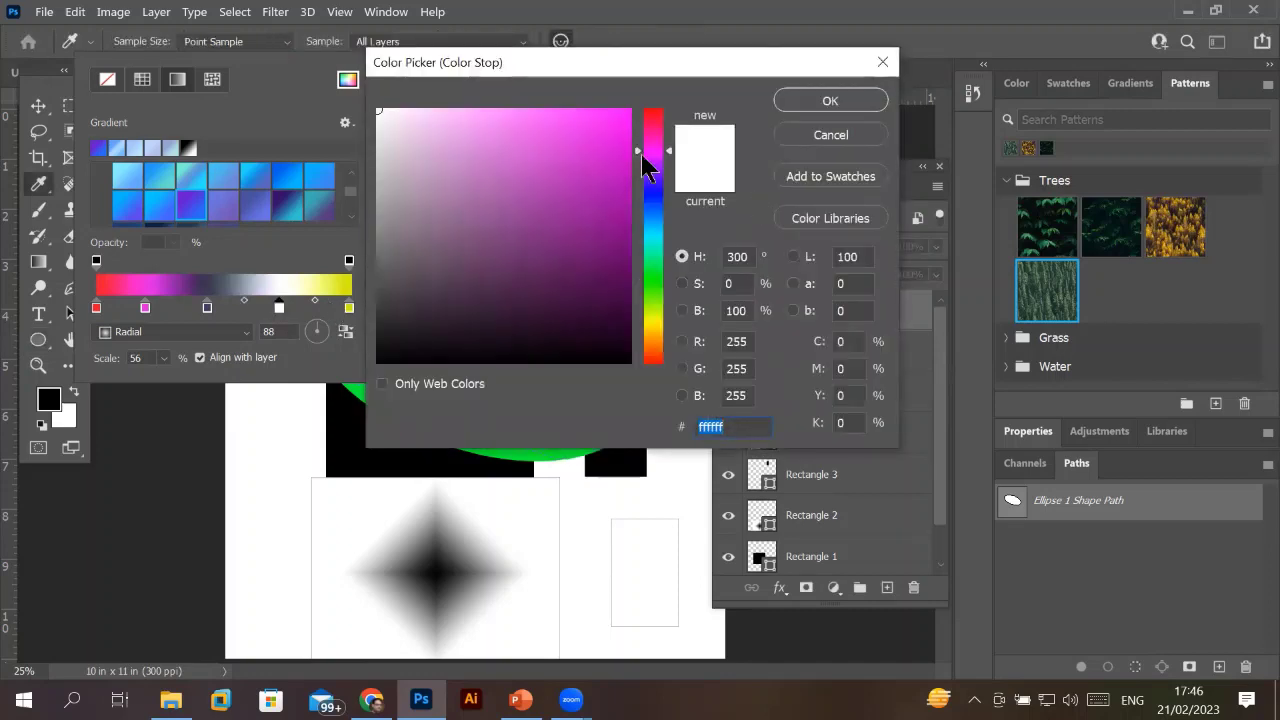
click(652, 190)
click(575, 163)
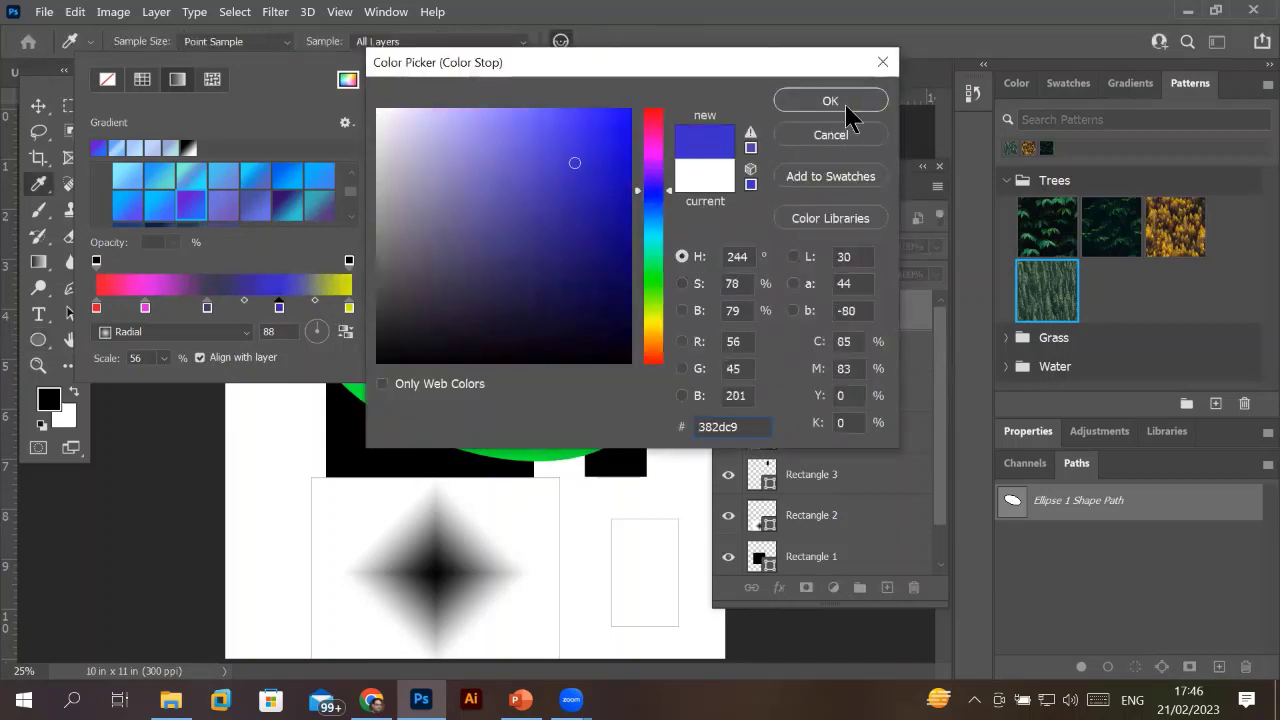
key(Return)
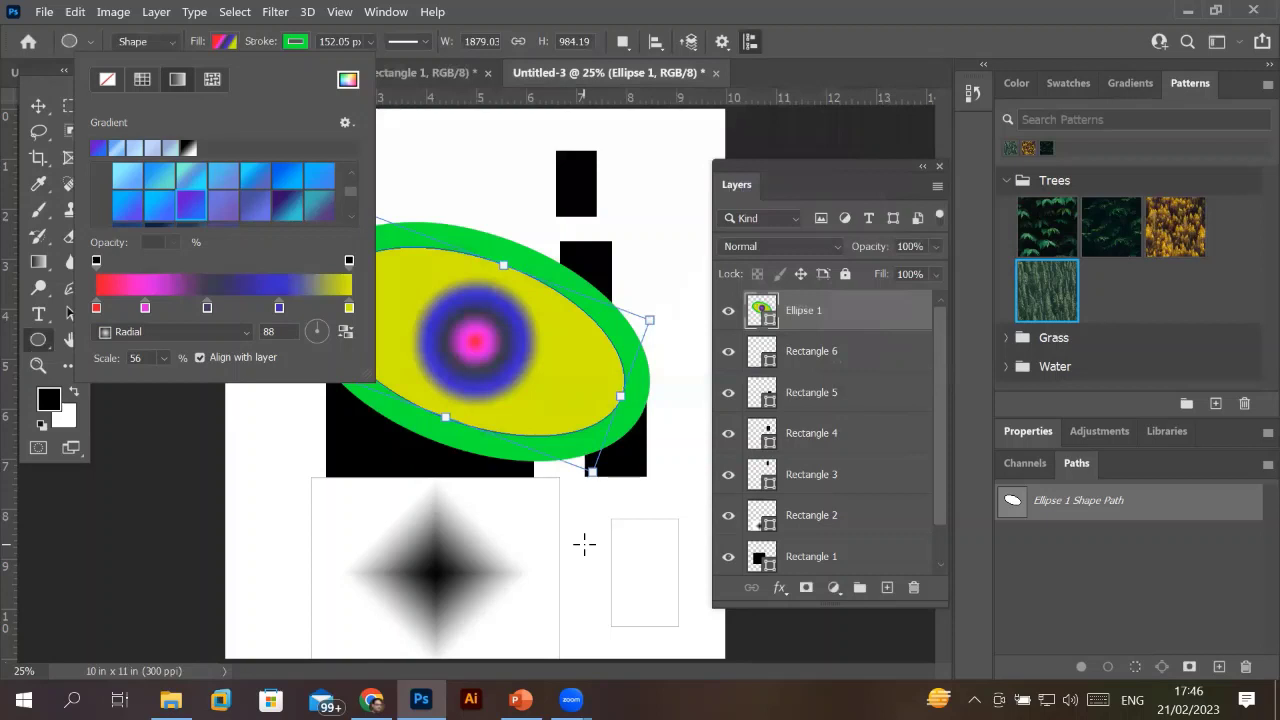
Set the radial gradient scale back to 100%.
click(160, 358)
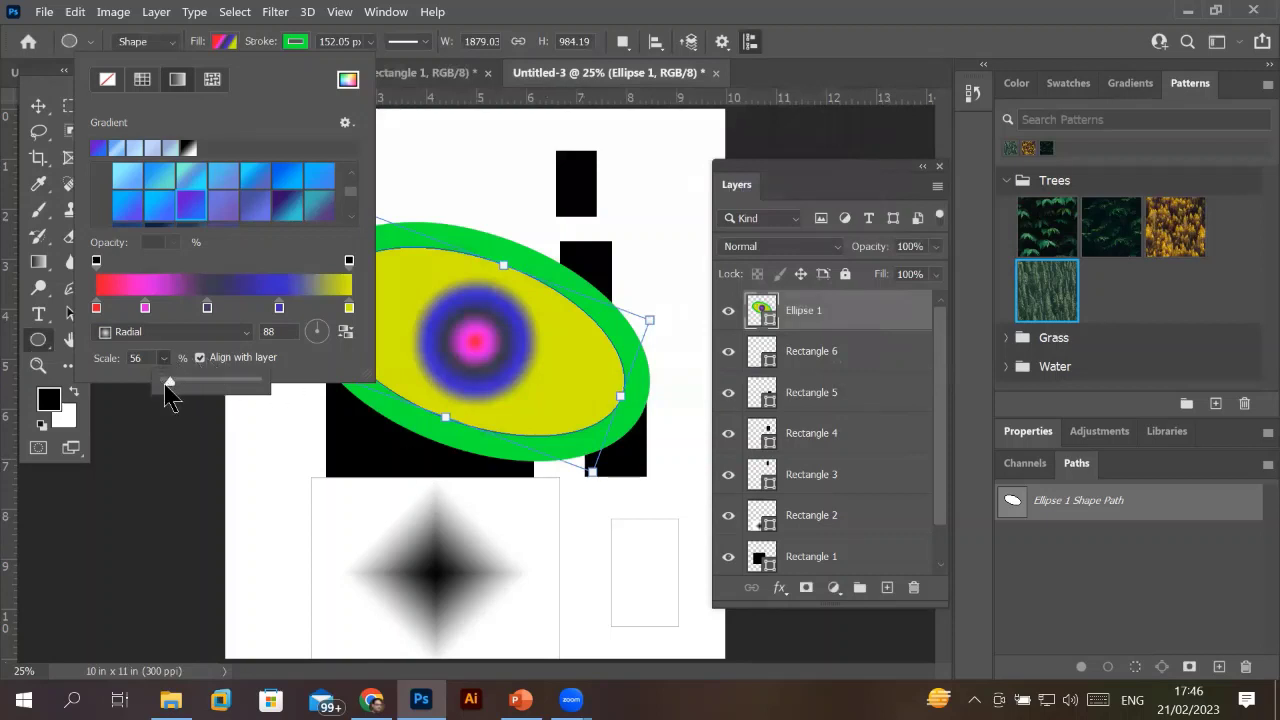
mouse_move(165, 382)
mouse_down()
mouse_move(179, 383)
mouse_move(161, 386)
mouse_up()
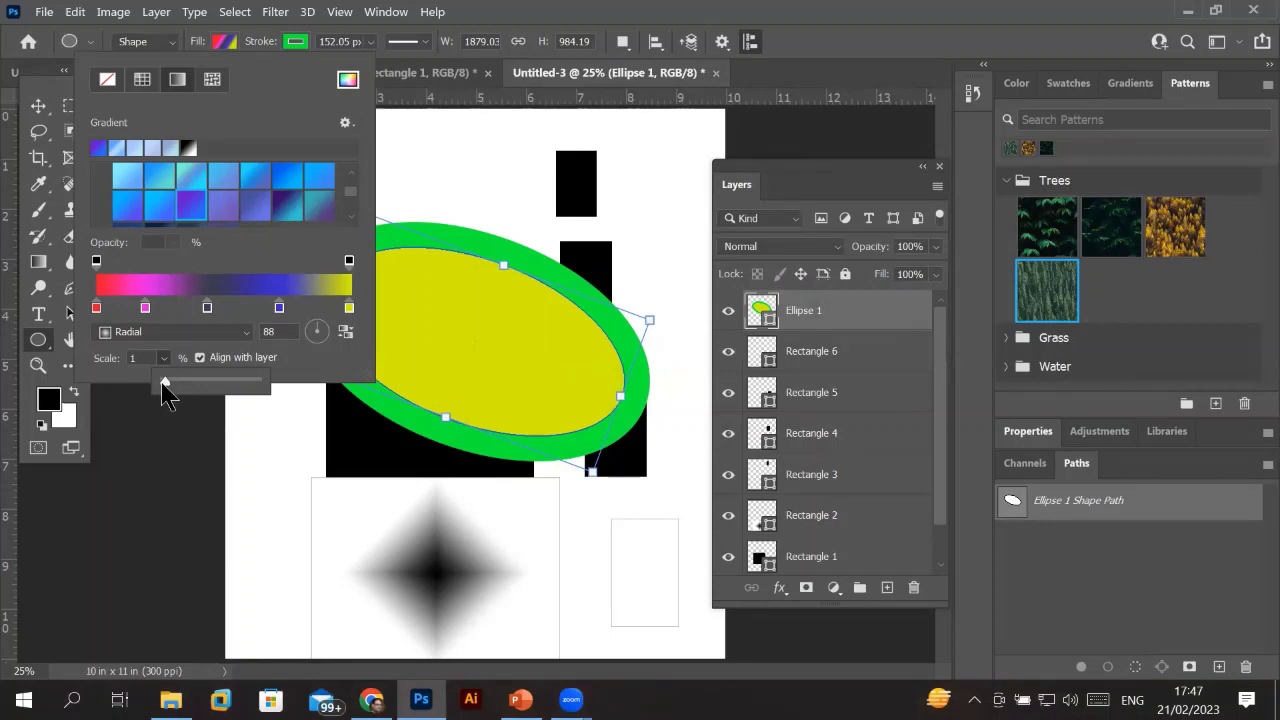
drag(164, 384, 176, 386)
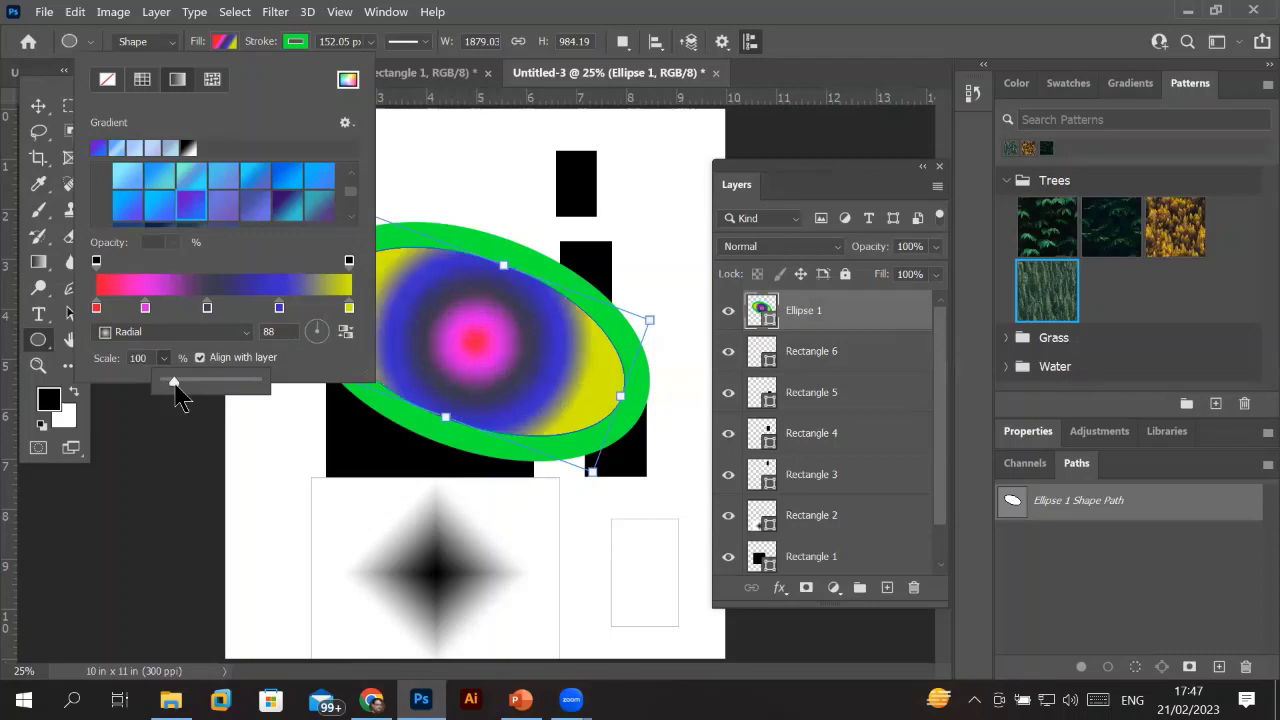
Rotate the gradient to -172° and change its type to Angle.
click(311, 345)
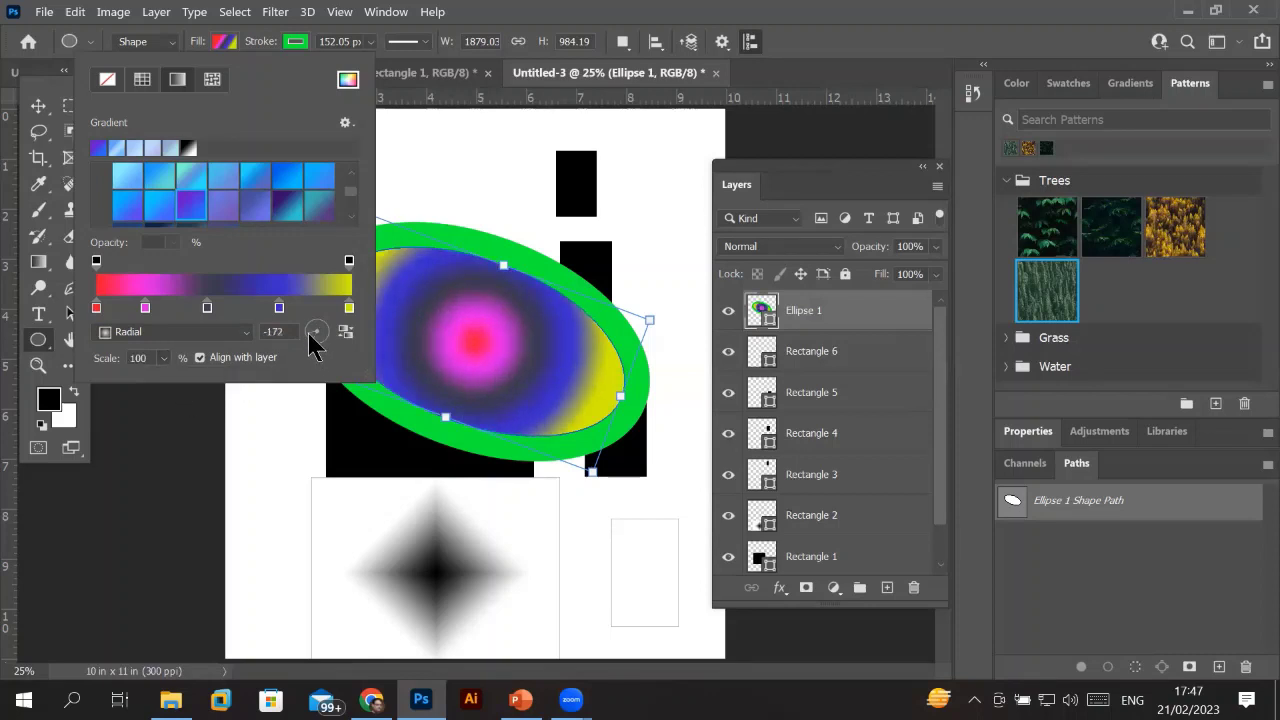
click(308, 333)
click(207, 334)
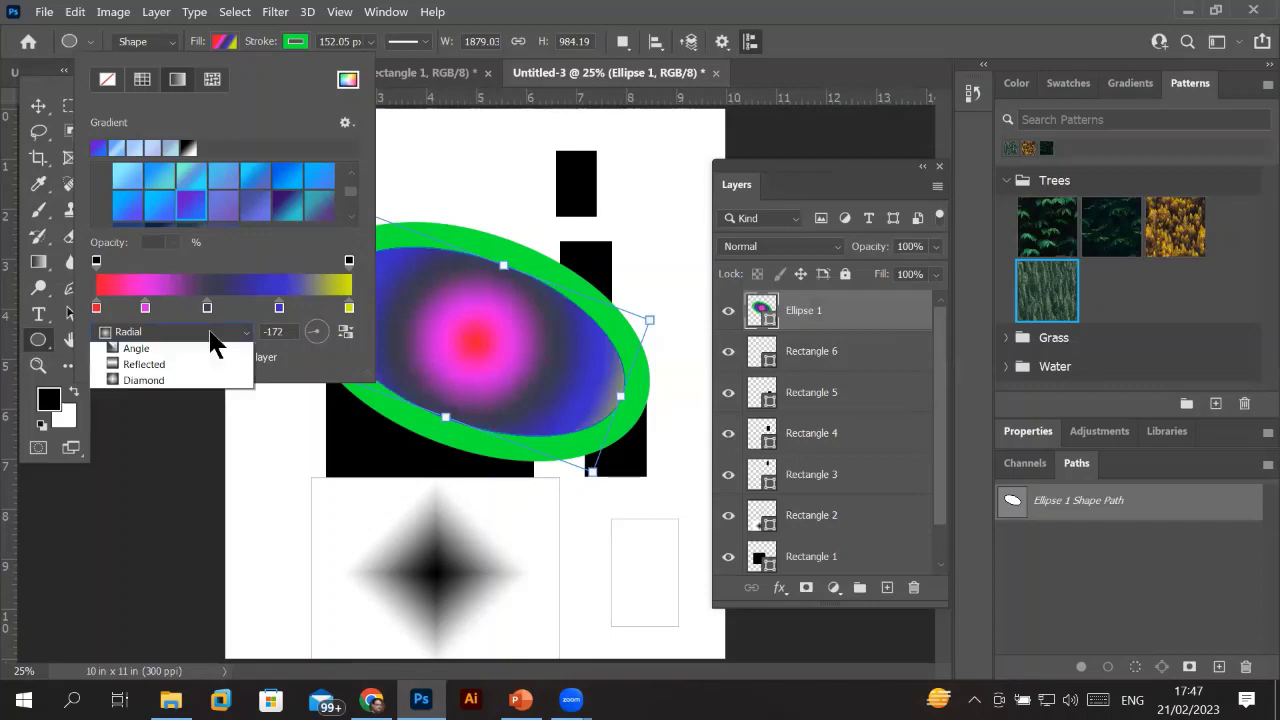
click(200, 383)
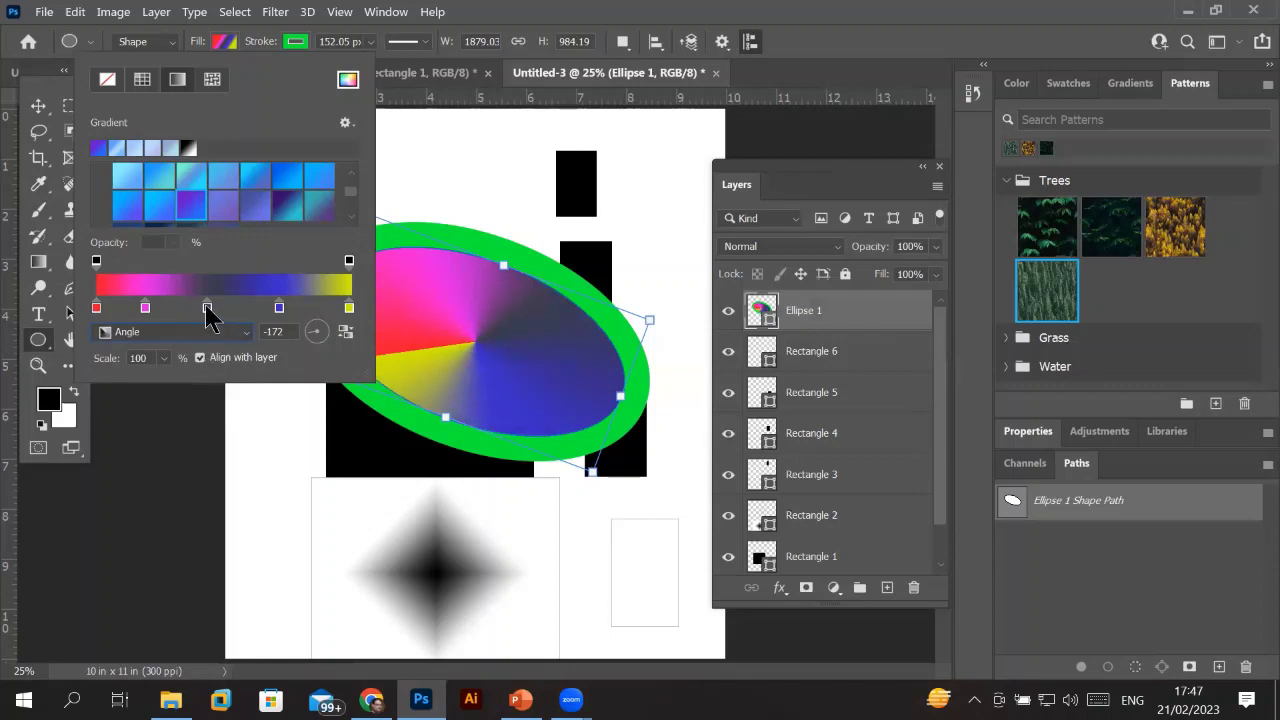
Drag the three middle stops off the bar, leaving red-to-yellow, and reduce the scale to 1%.
drag(206, 306, 202, 509)
drag(279, 308, 254, 440)
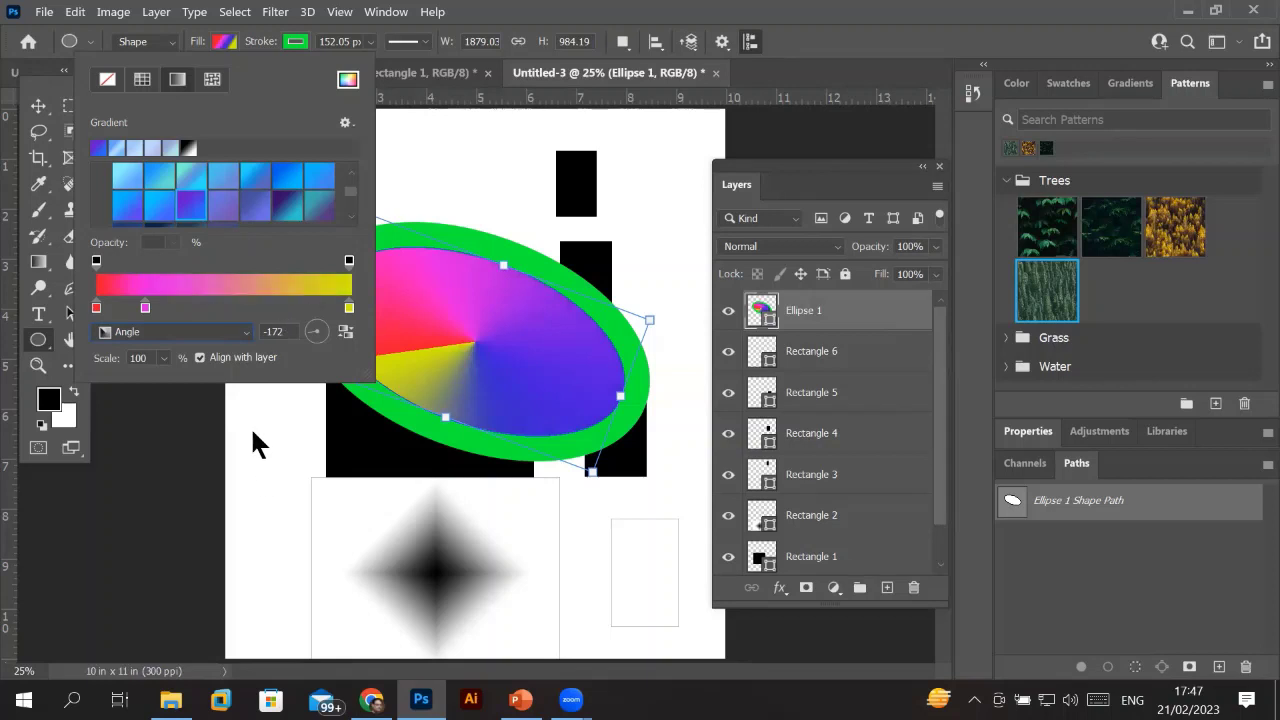
drag(146, 308, 186, 434)
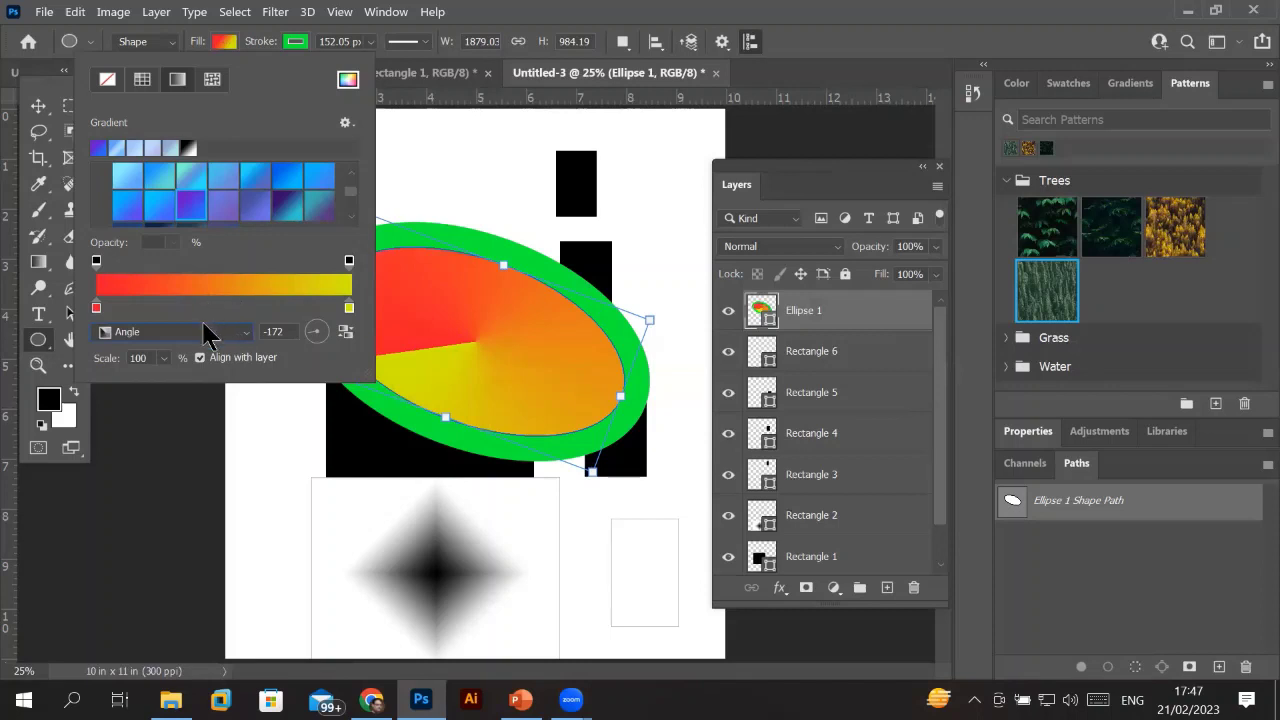
click(163, 357)
mouse_move(170, 388)
mouse_down()
mouse_move(229, 390)
mouse_move(167, 383)
mouse_move(160, 394)
mouse_up()
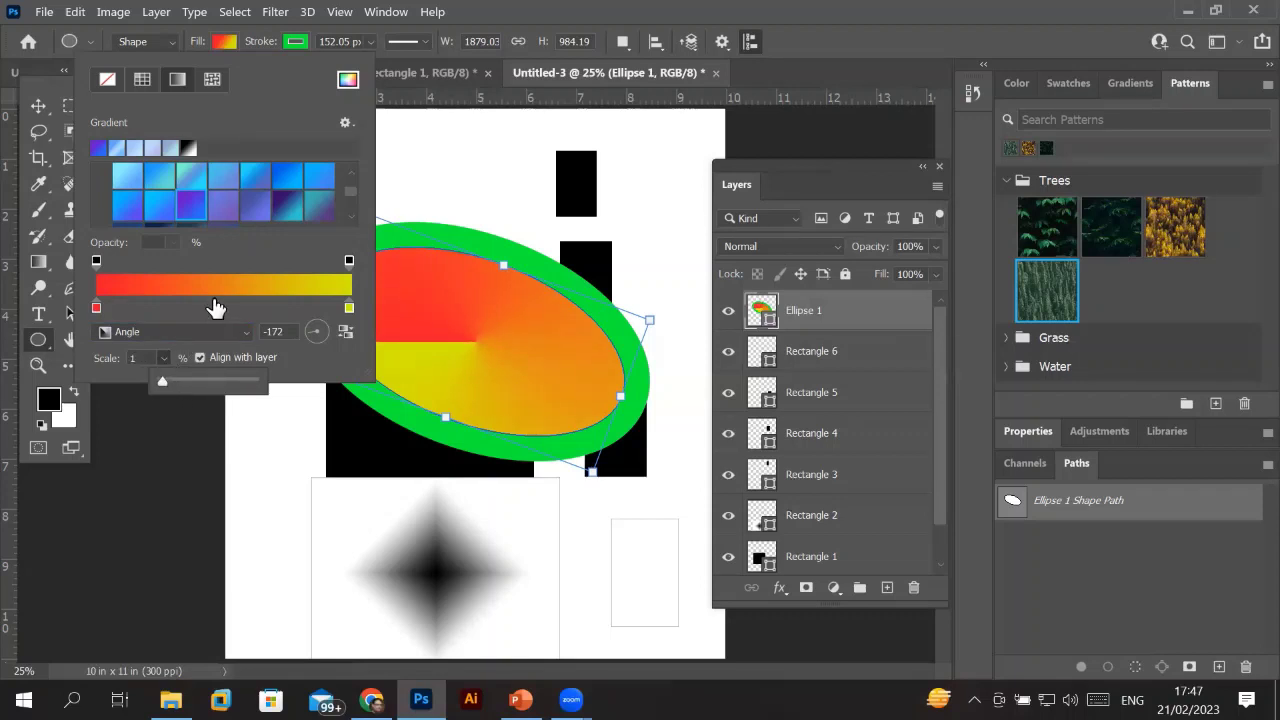
click(212, 307)
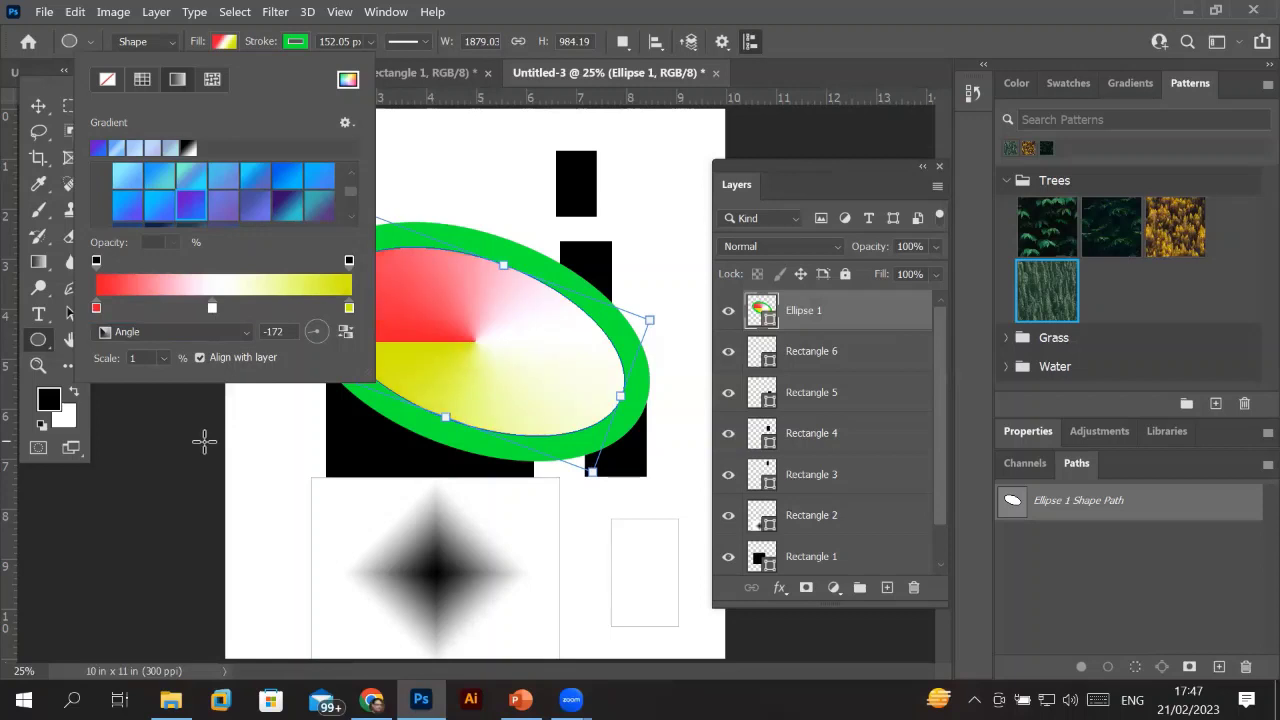
double_click(212, 307)
click(599, 155)
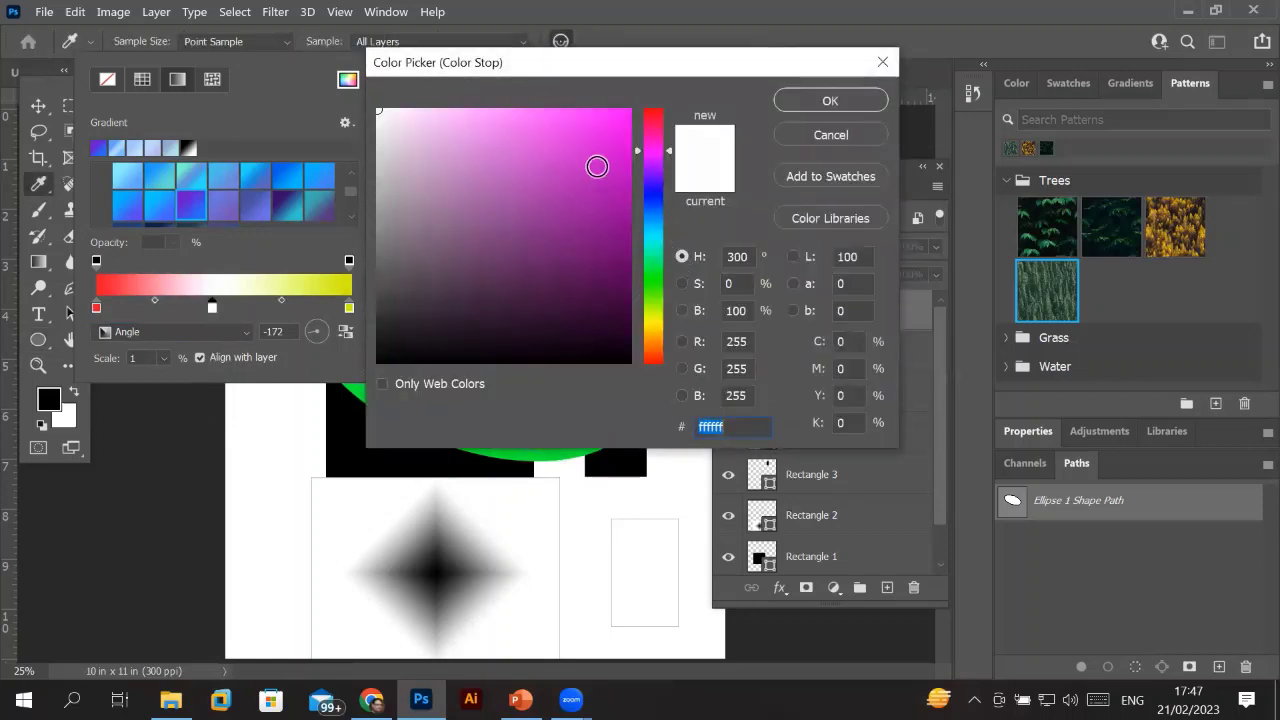
click(808, 102)
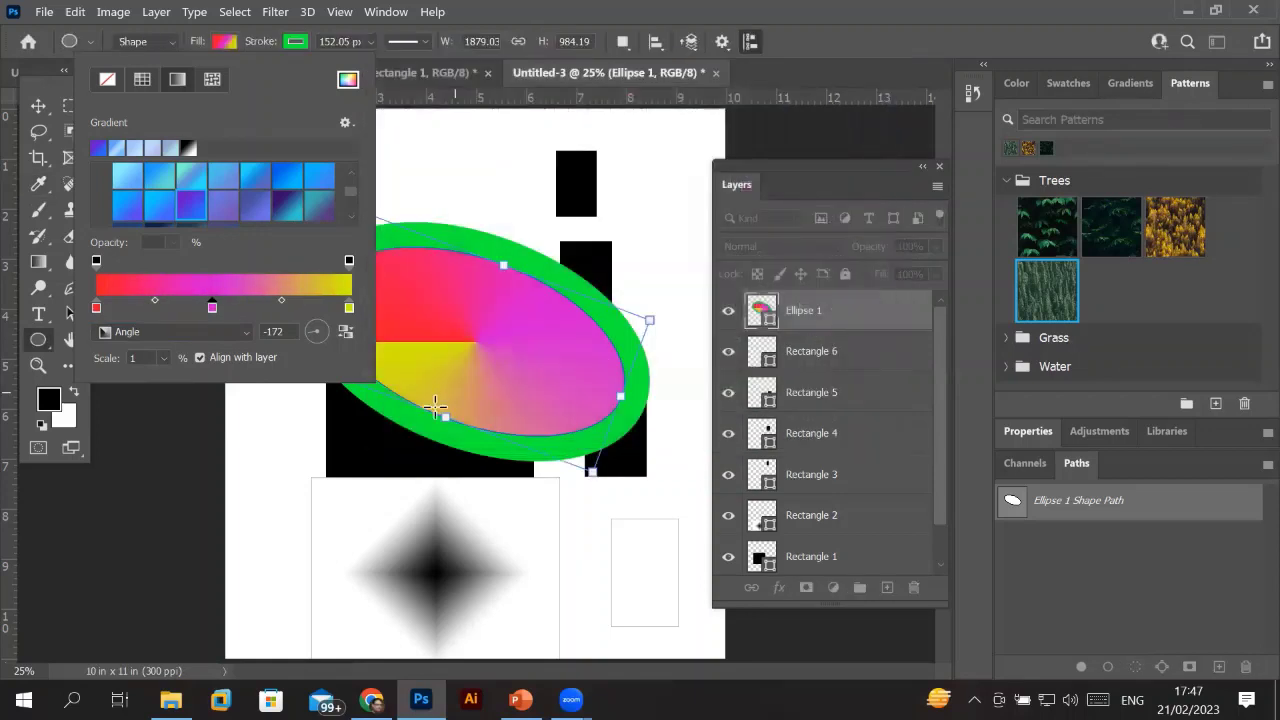
double_click(212, 307)
click(652, 196)
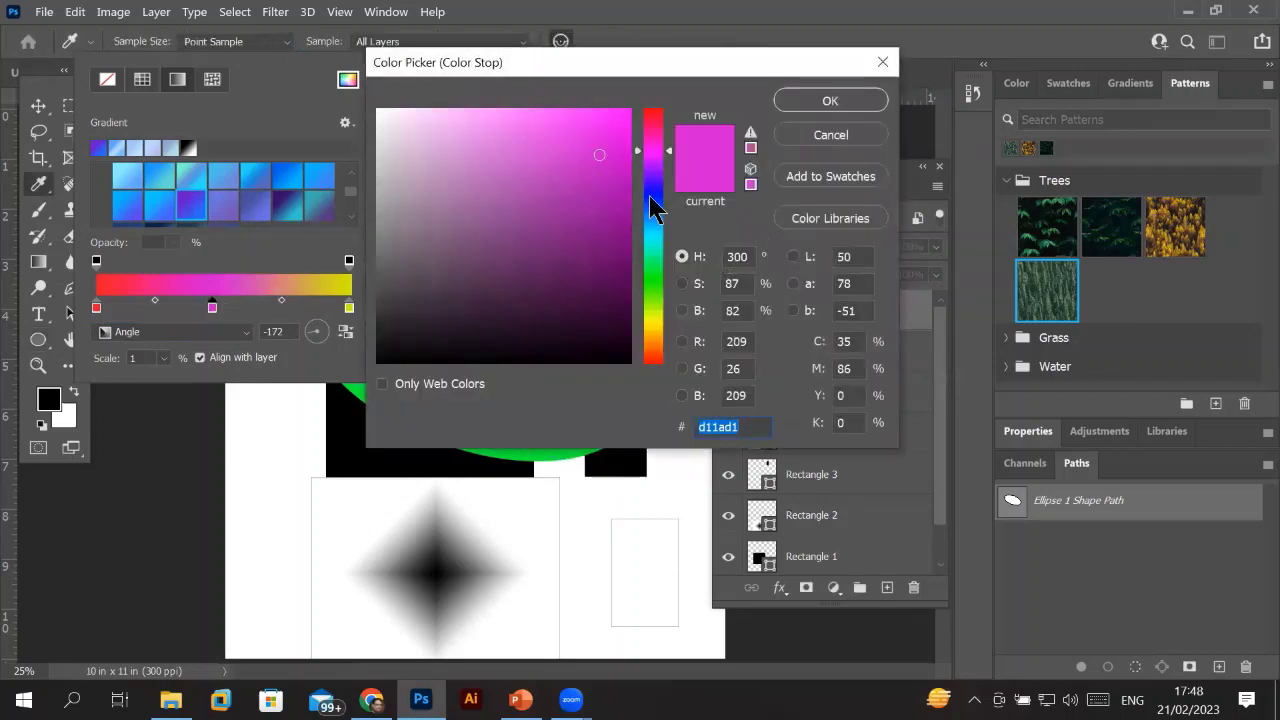
drag(611, 157, 611, 135)
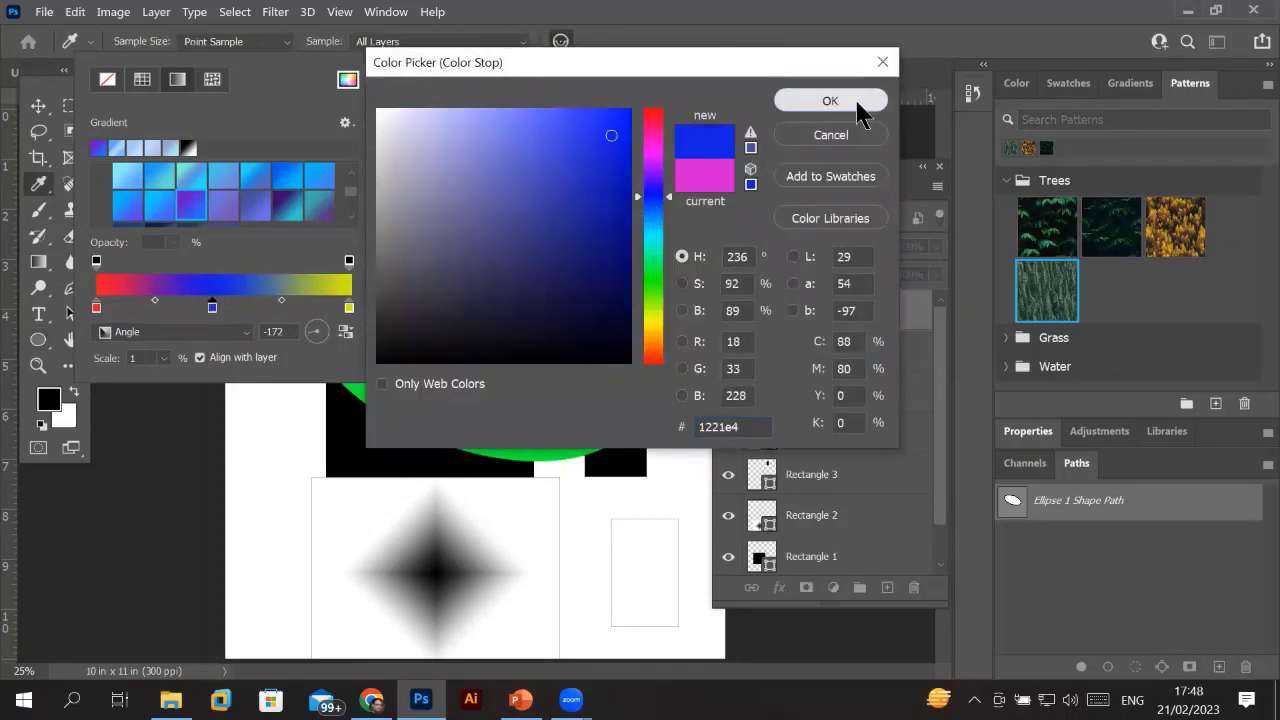
click(858, 102)
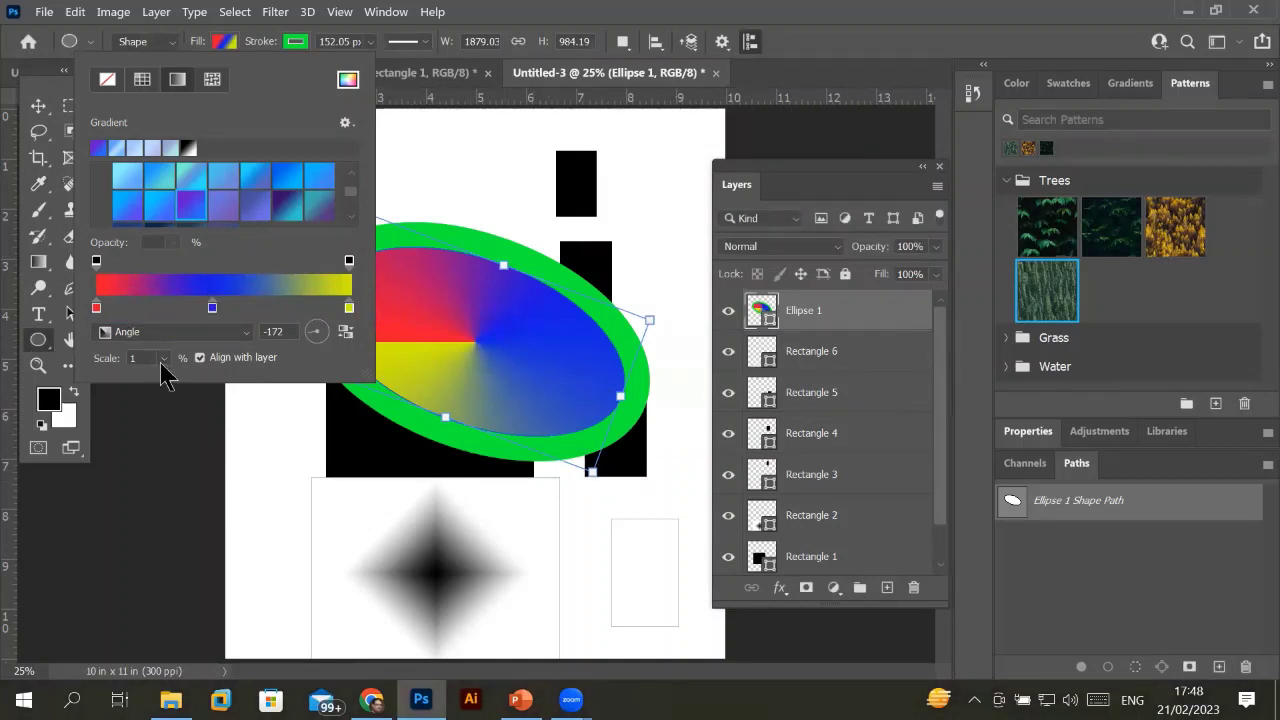
drag(212, 308, 158, 309)
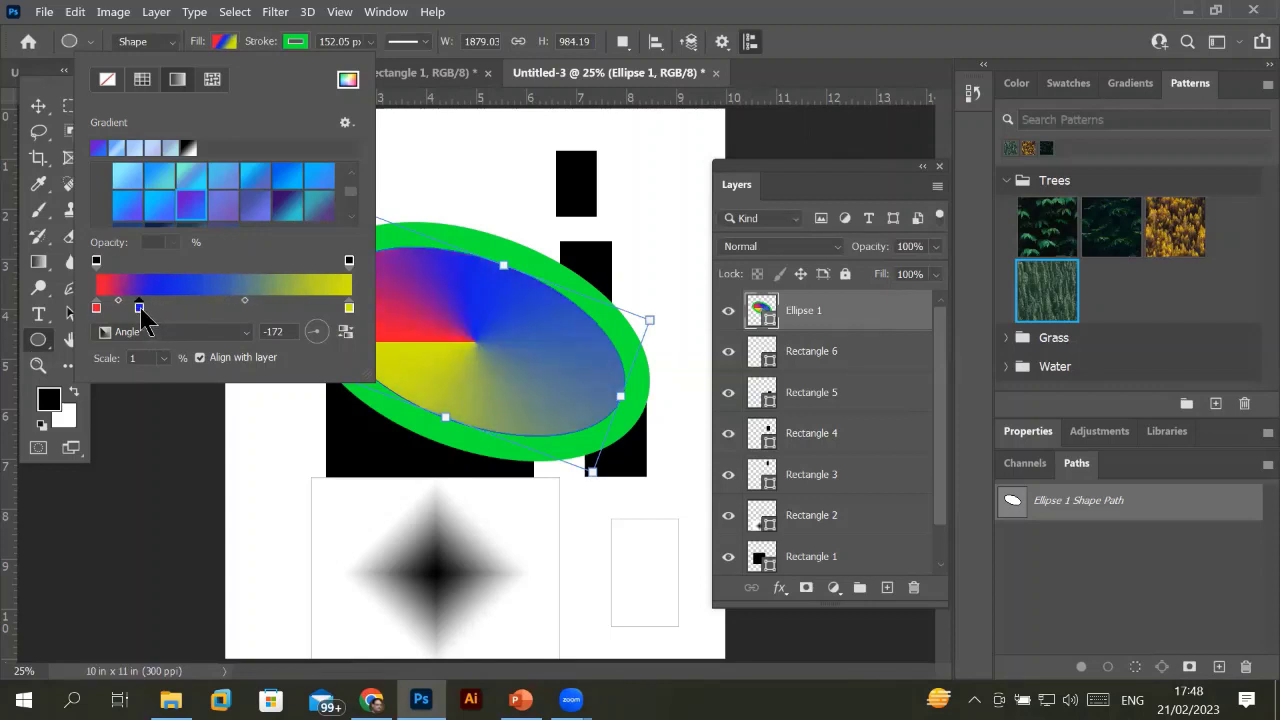
drag(158, 309, 124, 309)
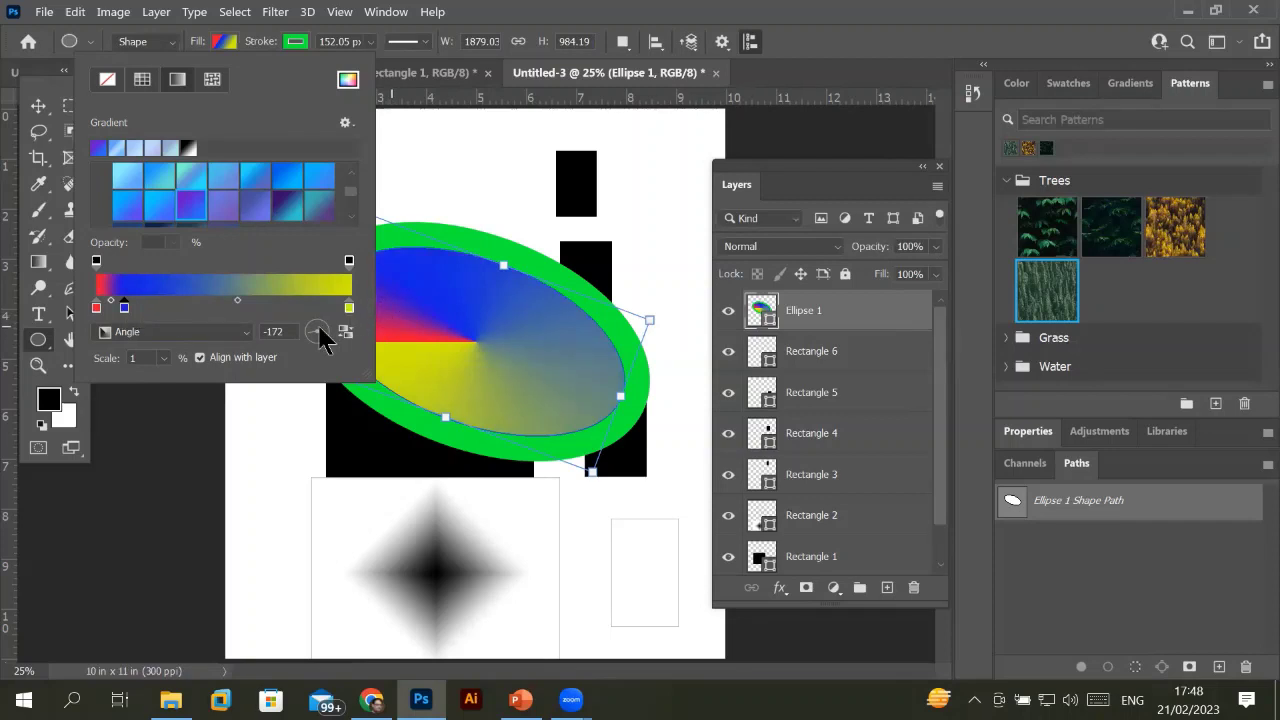
drag(124, 308, 231, 308)
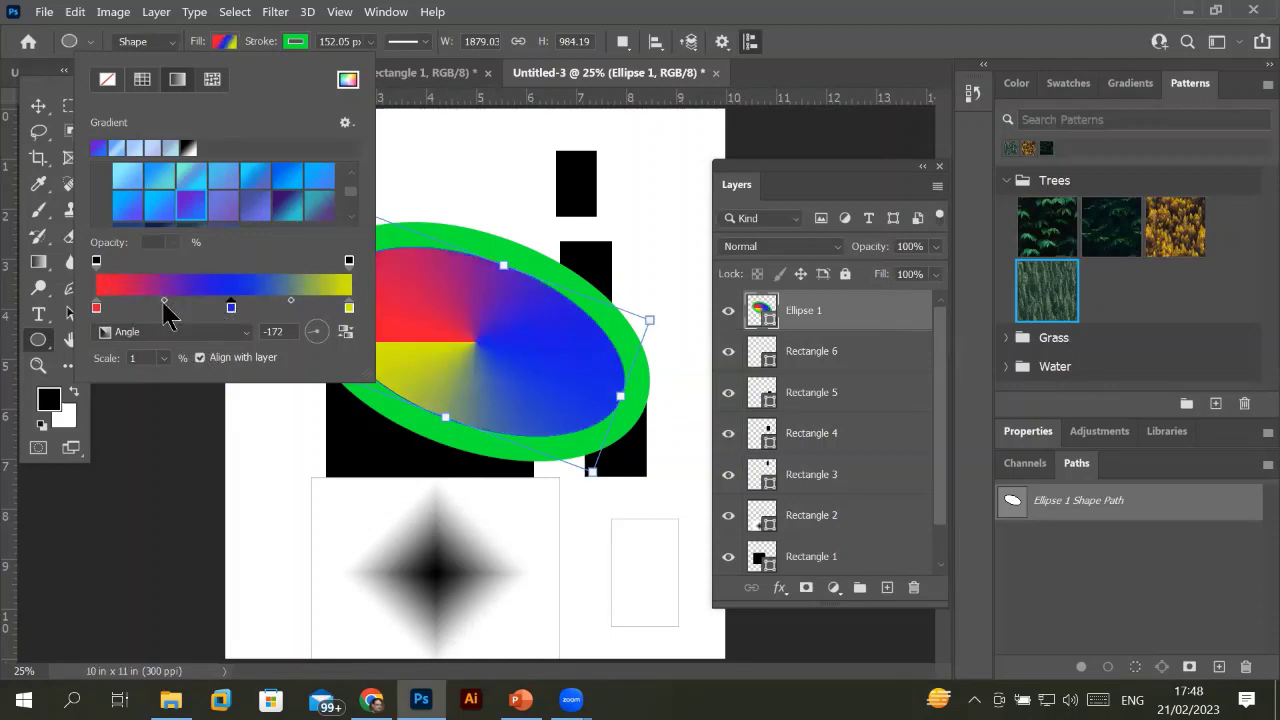
drag(164, 302, 214, 308)
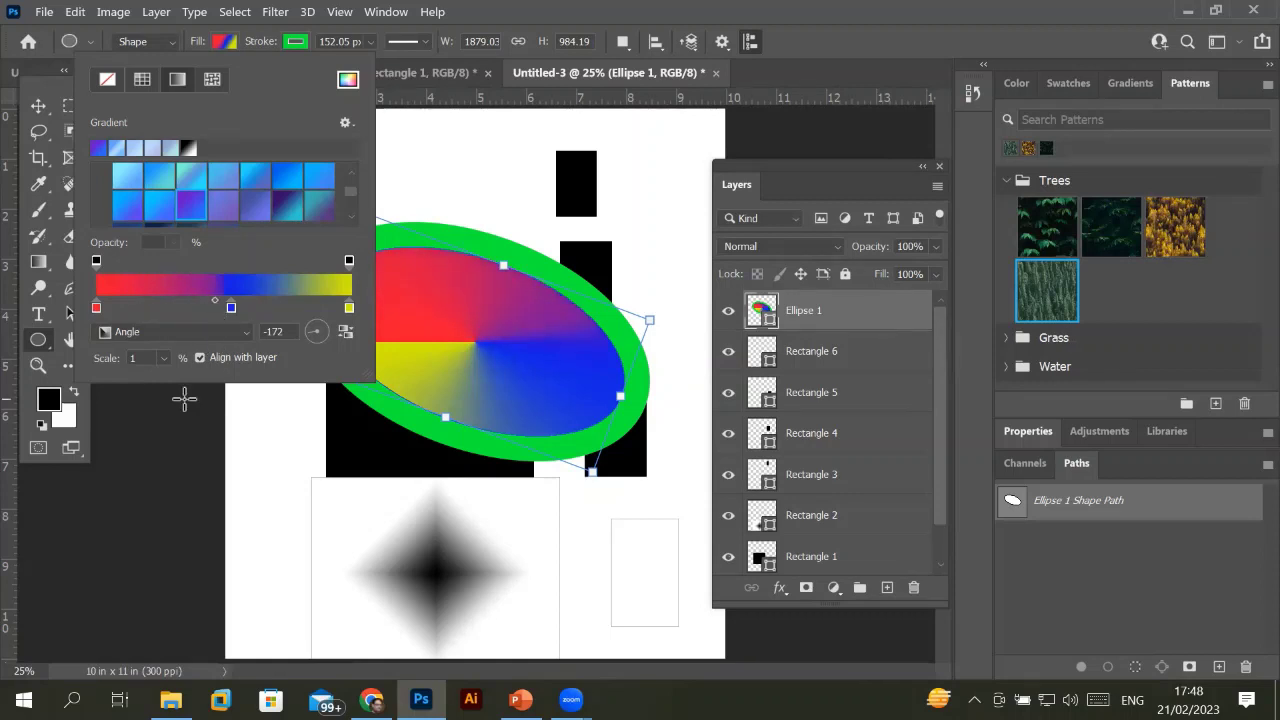
click(349, 308)
drag(311, 303, 313, 303)
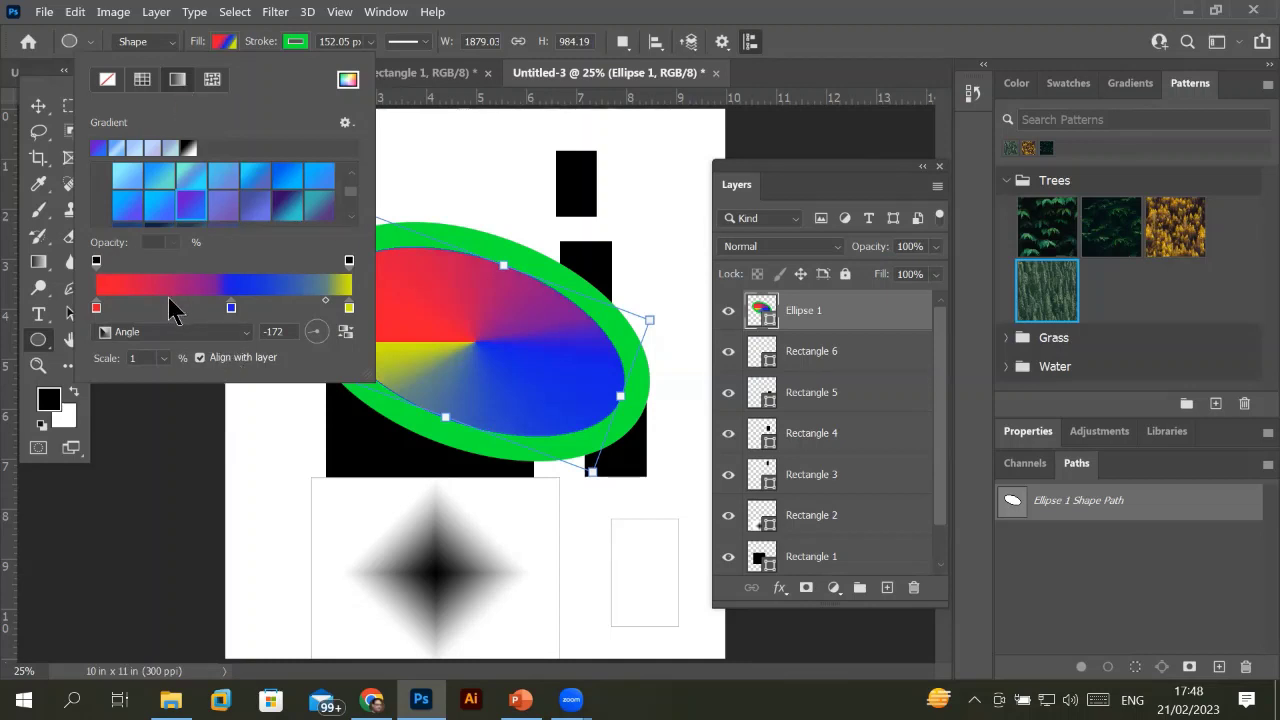
click(231, 308)
drag(231, 308, 220, 505)
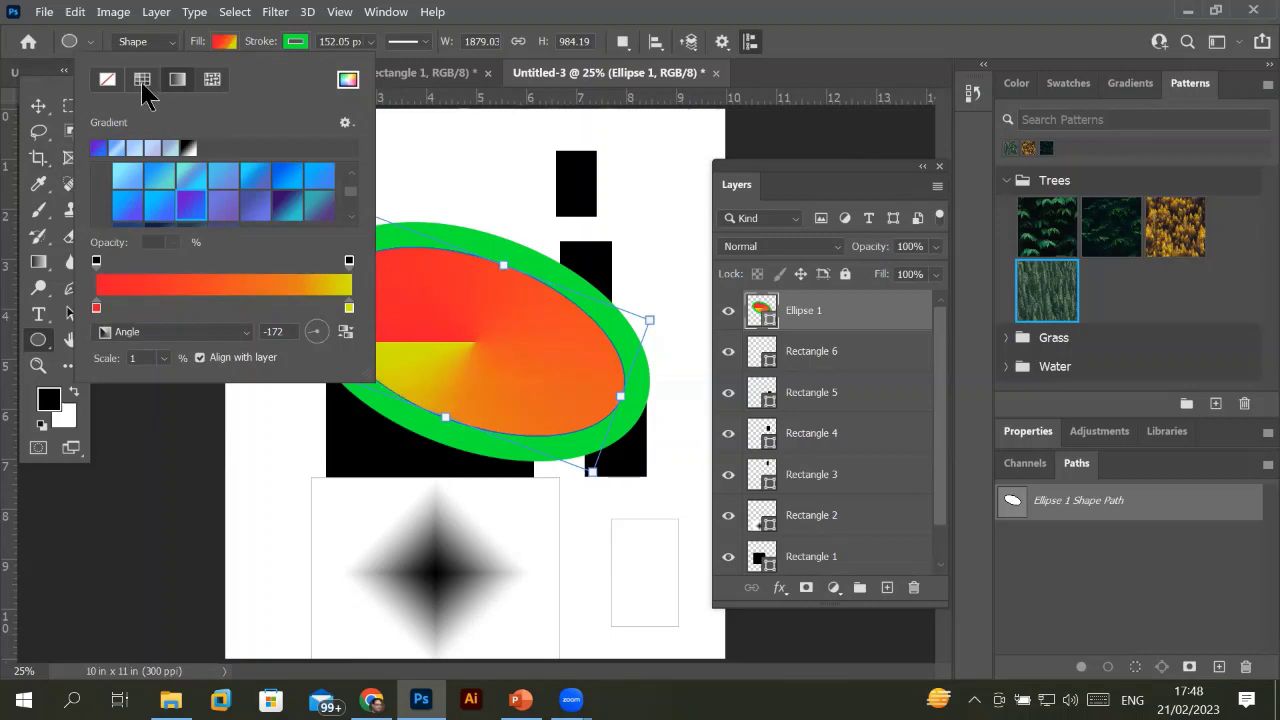
Reset the ellipse fill to the default black-to-white linear gradient and show the gradient presets.
click(143, 86)
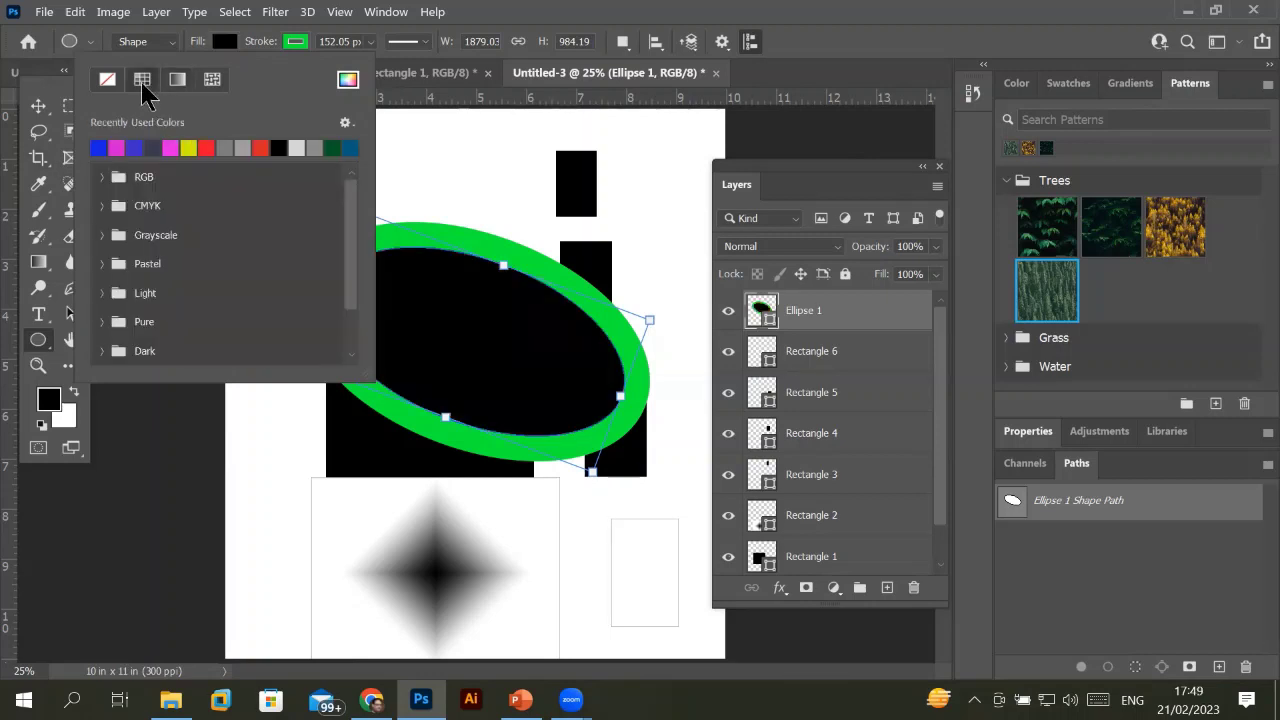
click(107, 80)
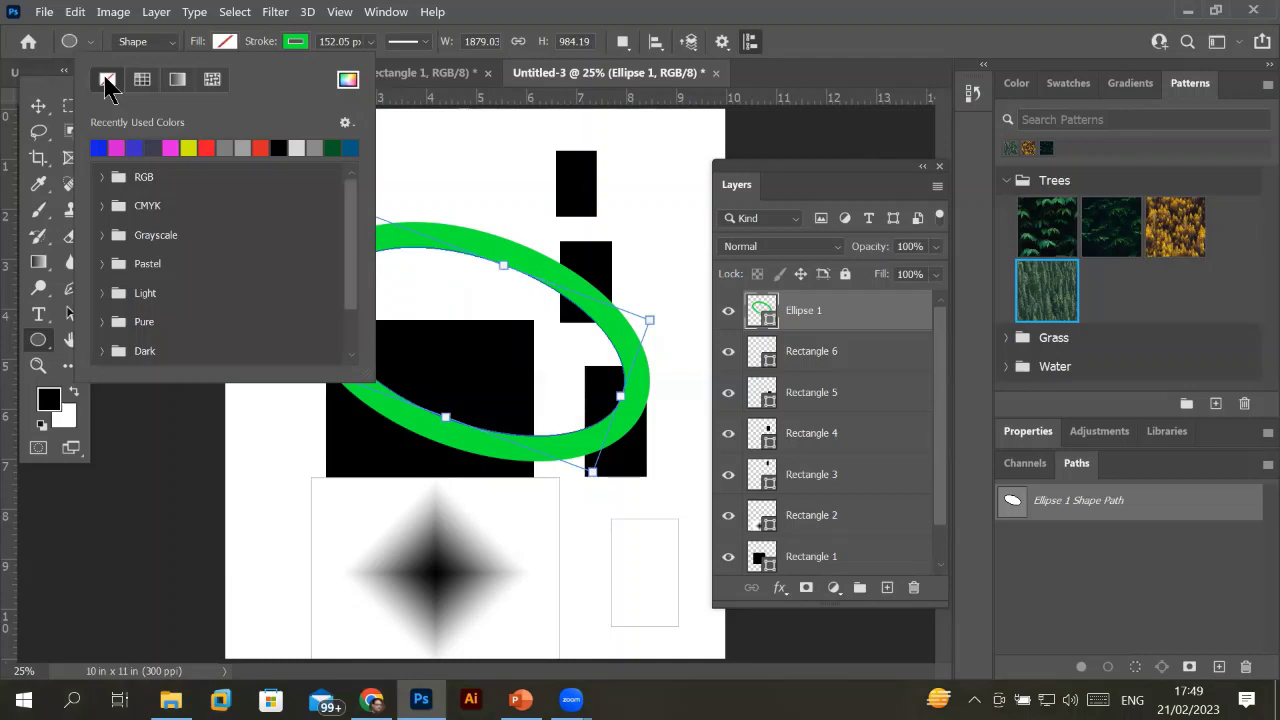
click(179, 84)
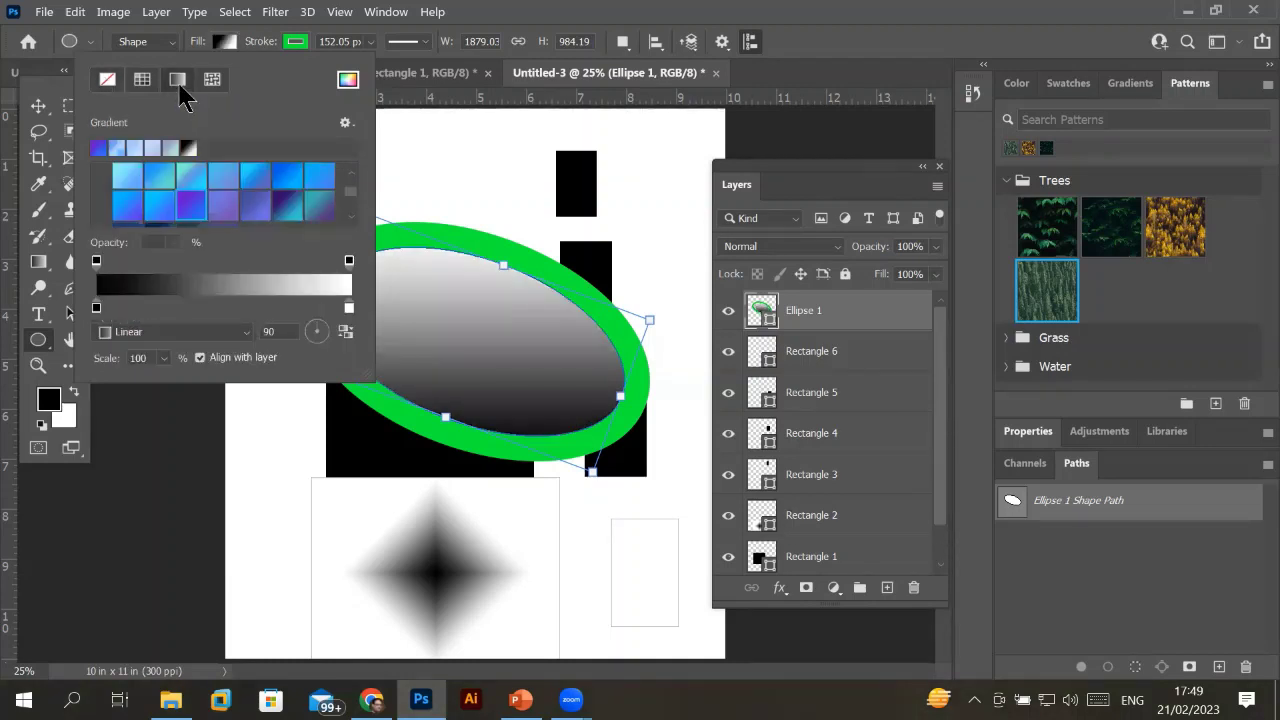
click(38, 106)
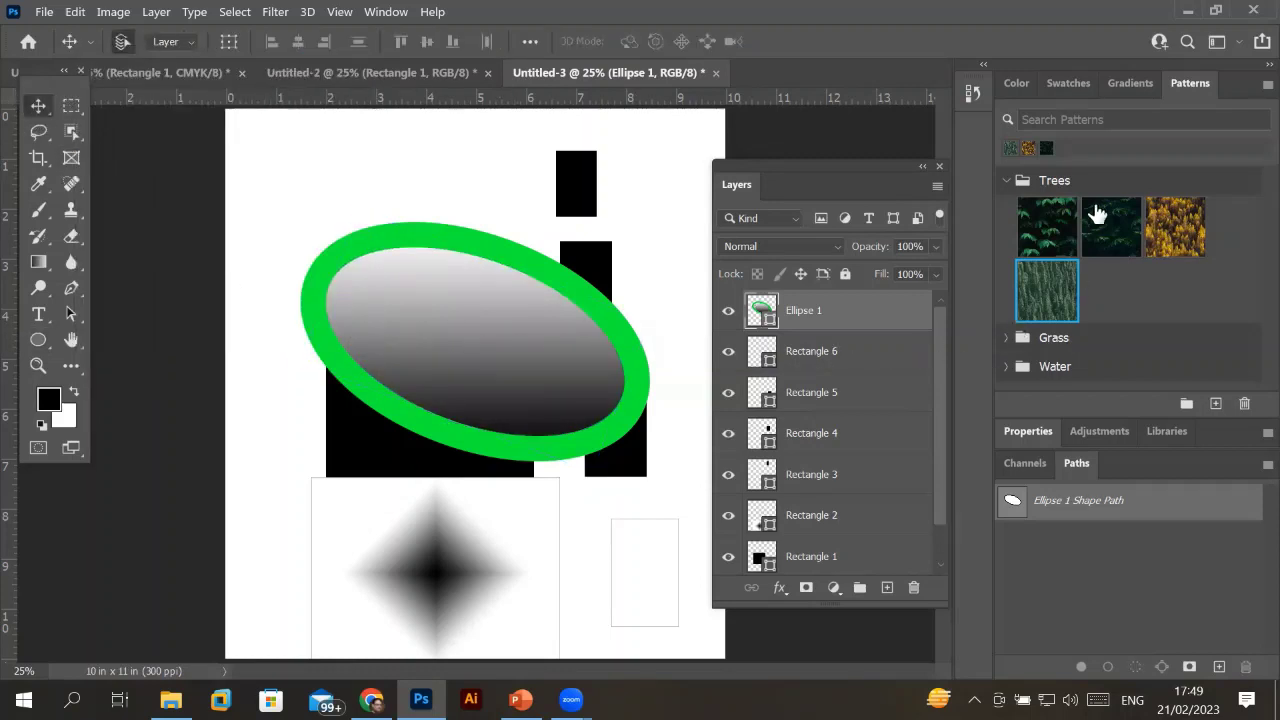
click(1138, 86)
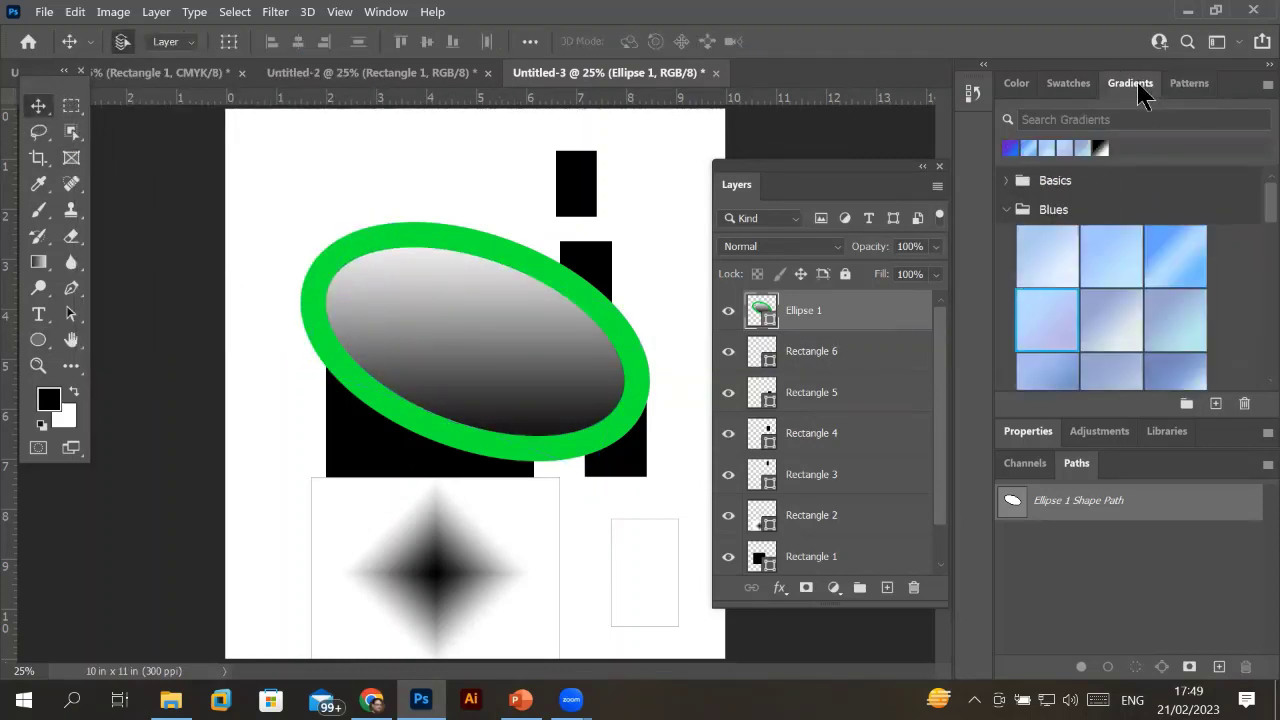
Try yellow, red and grey swatch colours as the ellipse fill.
click(1073, 82)
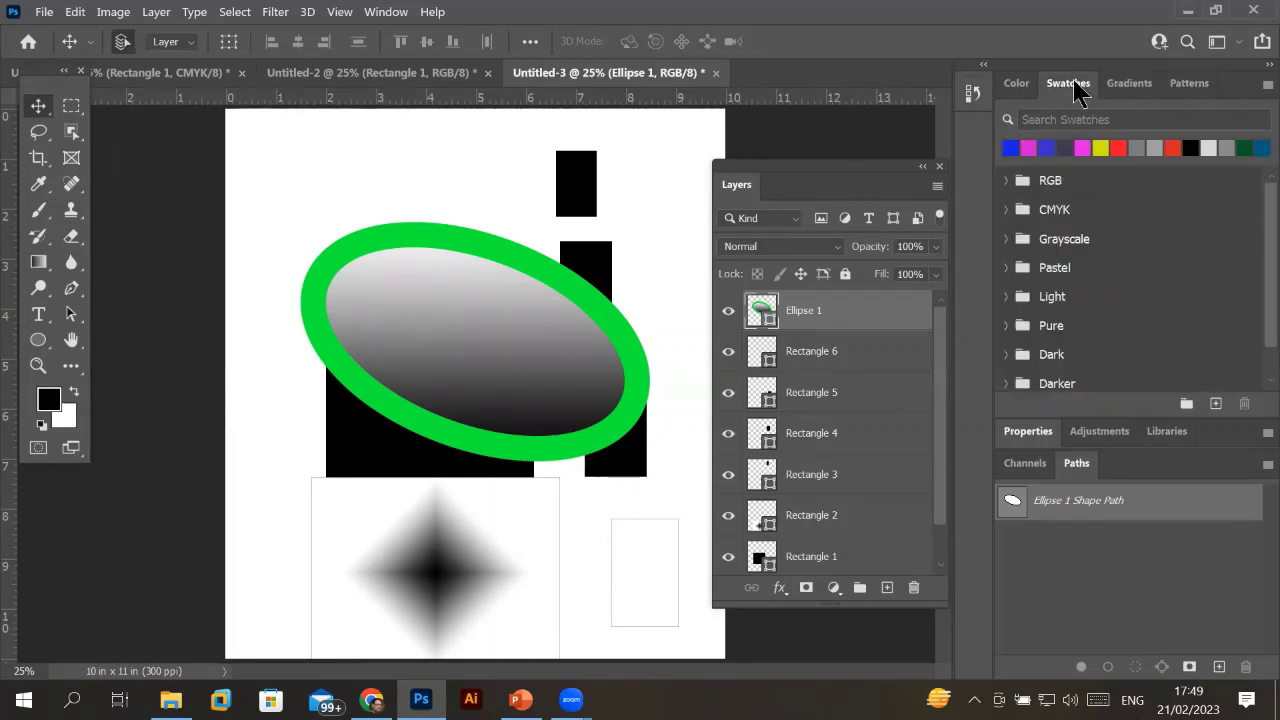
click(1101, 148)
click(1124, 148)
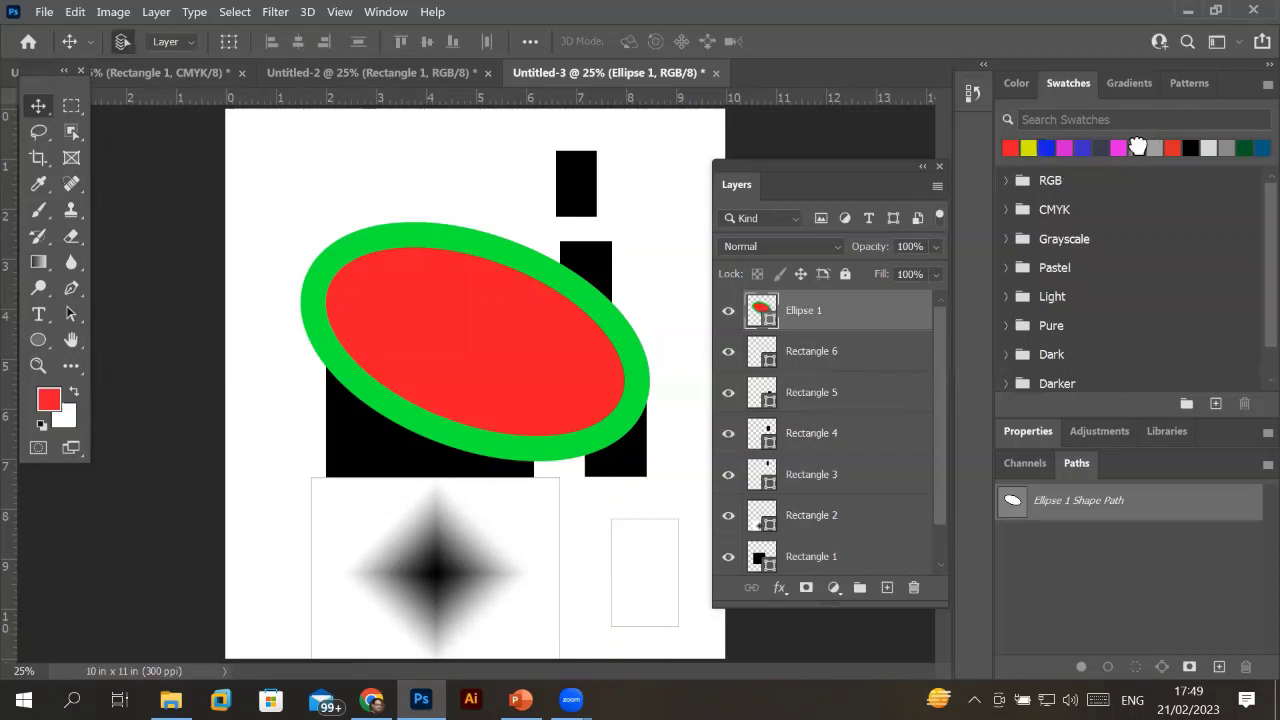
click(1152, 148)
click(1130, 85)
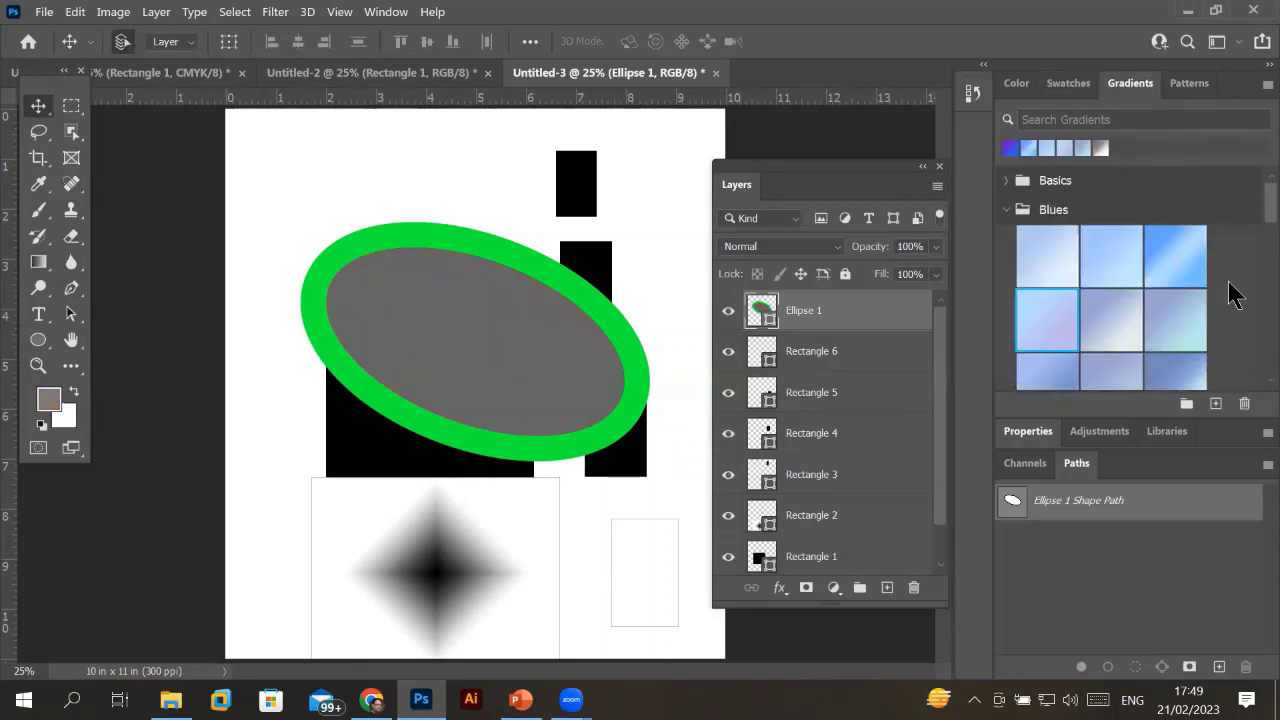
Fill the ellipse with the Red_06 preset from the Reds gradients, keeping its name unchanged.
drag(1262, 206, 1256, 346)
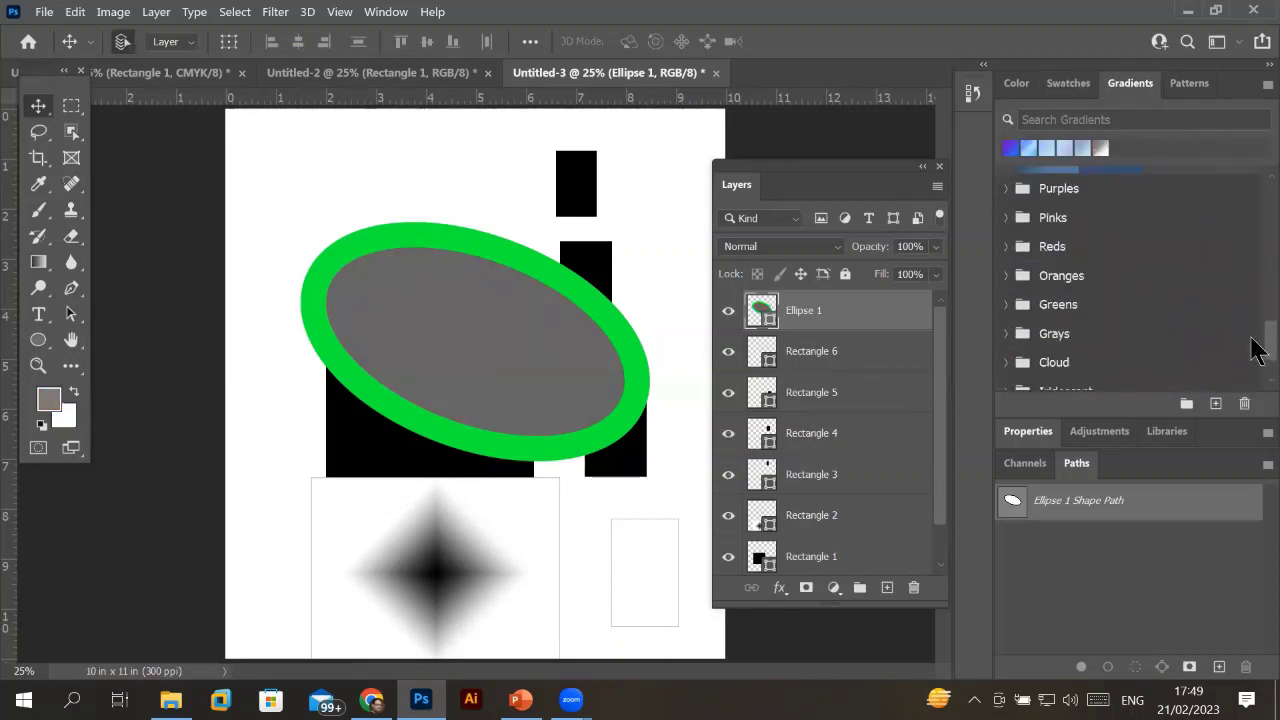
click(1003, 246)
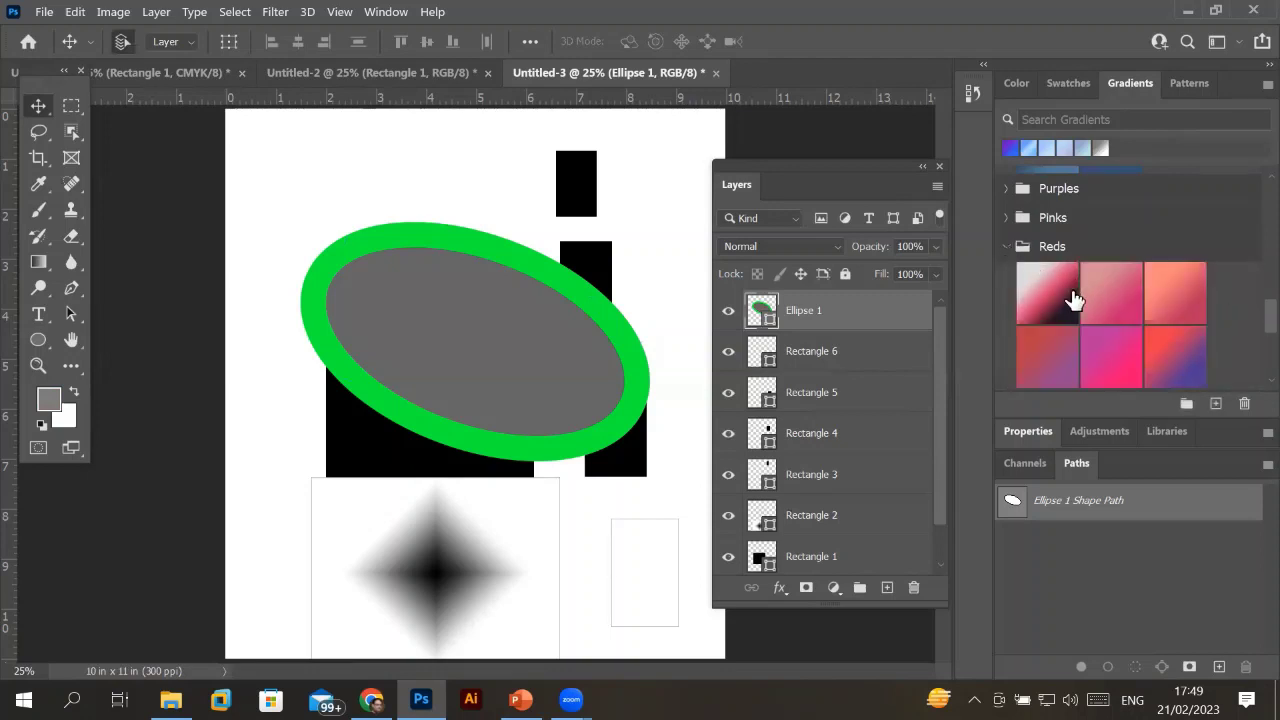
click(1068, 296)
click(1172, 290)
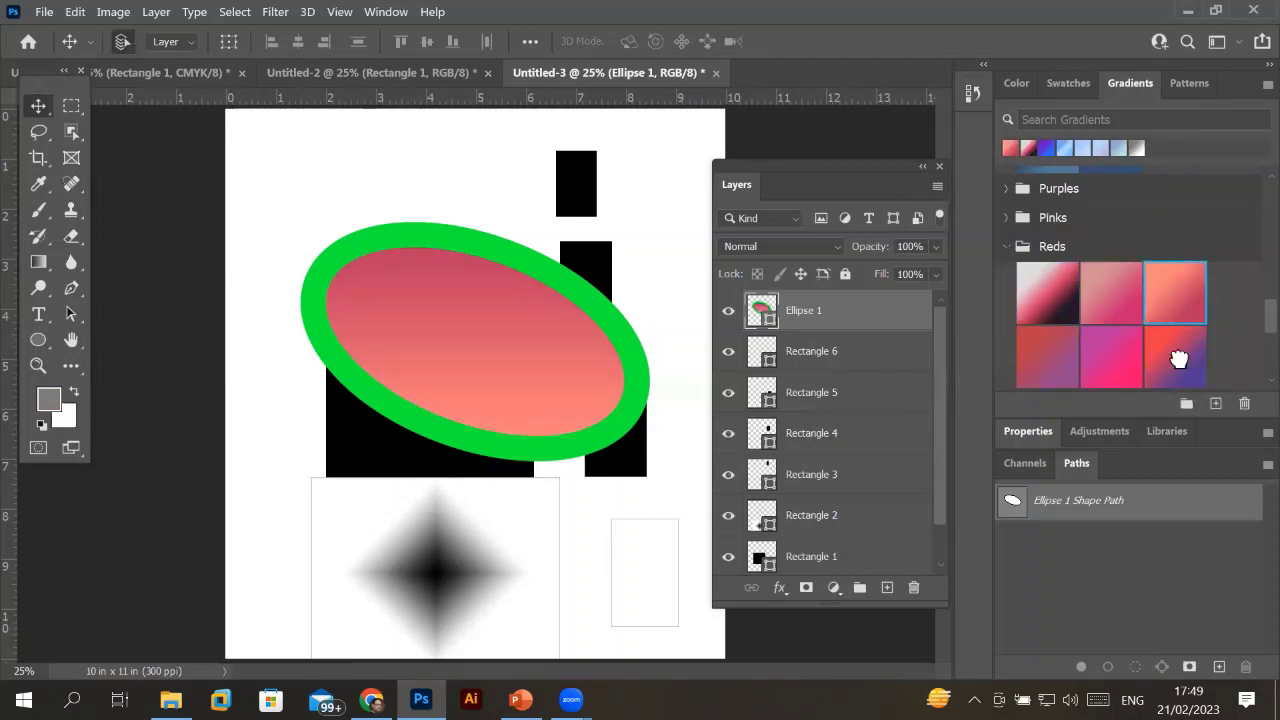
click(1177, 357)
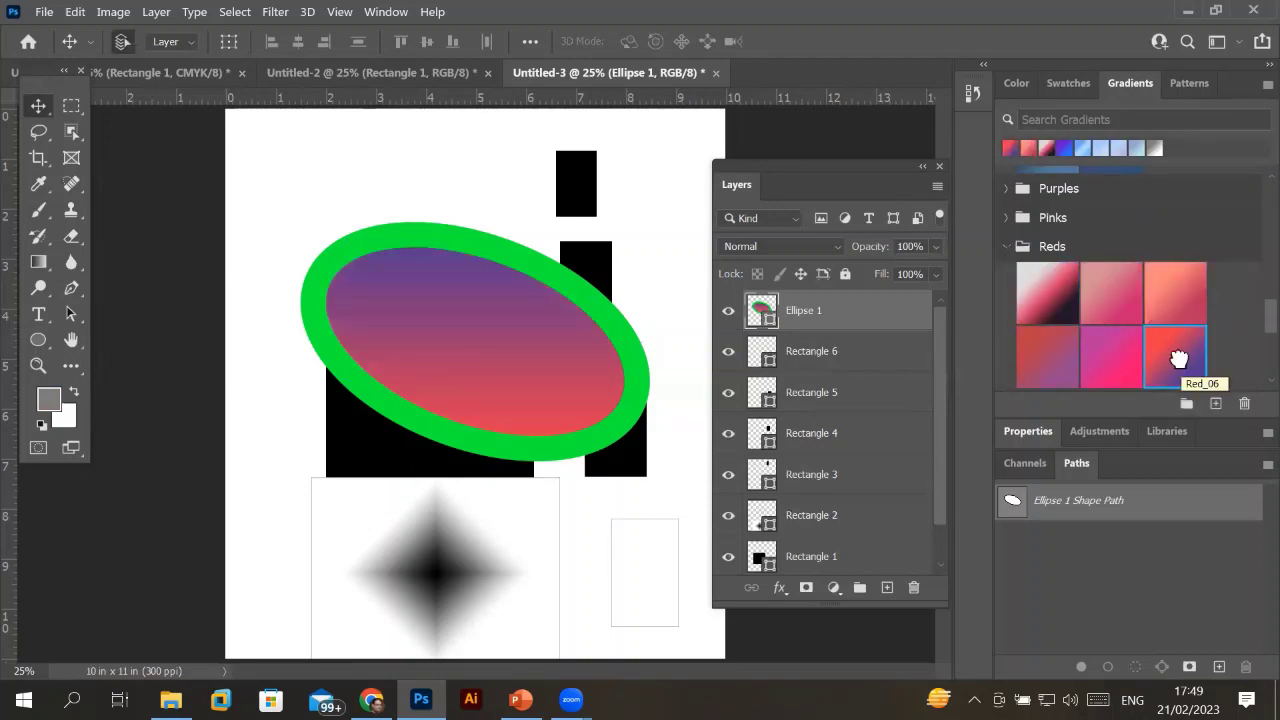
double_click(1178, 359)
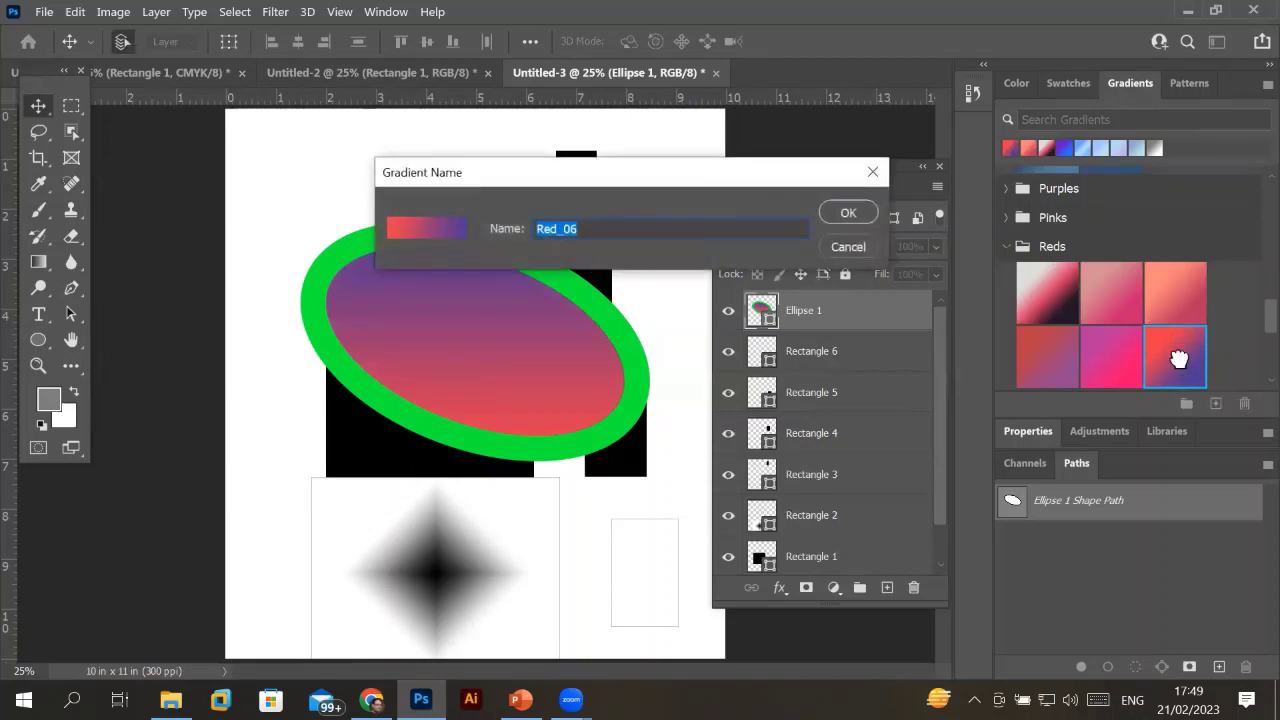
click(845, 247)
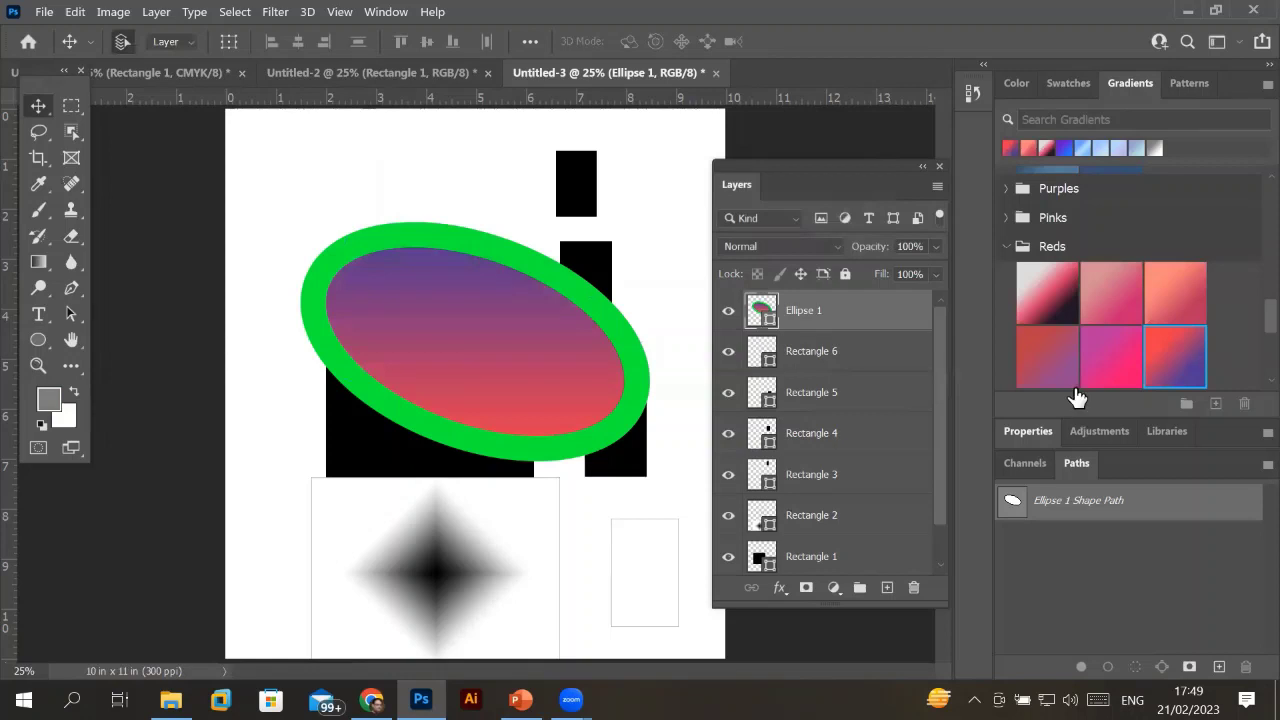
Dismiss the red preset's options menu and scroll down the gradient presets list.
right_click(1181, 369)
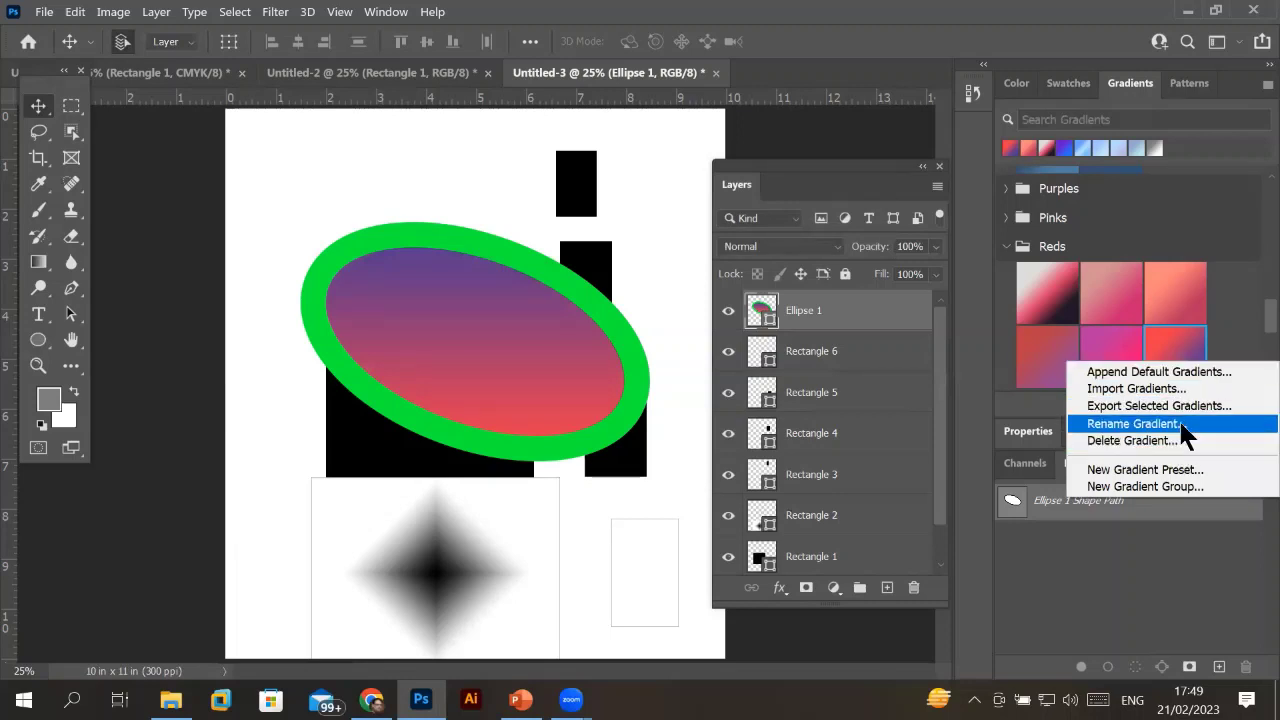
click(1193, 350)
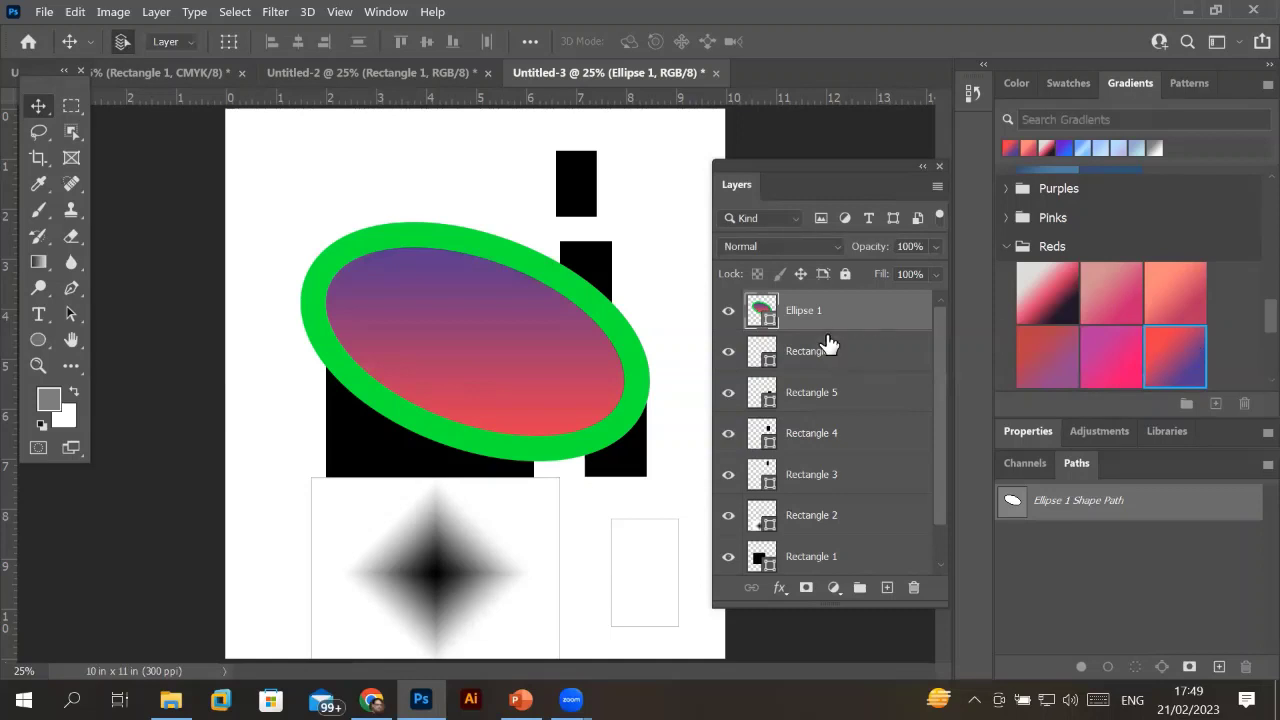
scroll(1255, 330, down, 2)
scroll(1254, 343, down, 2)
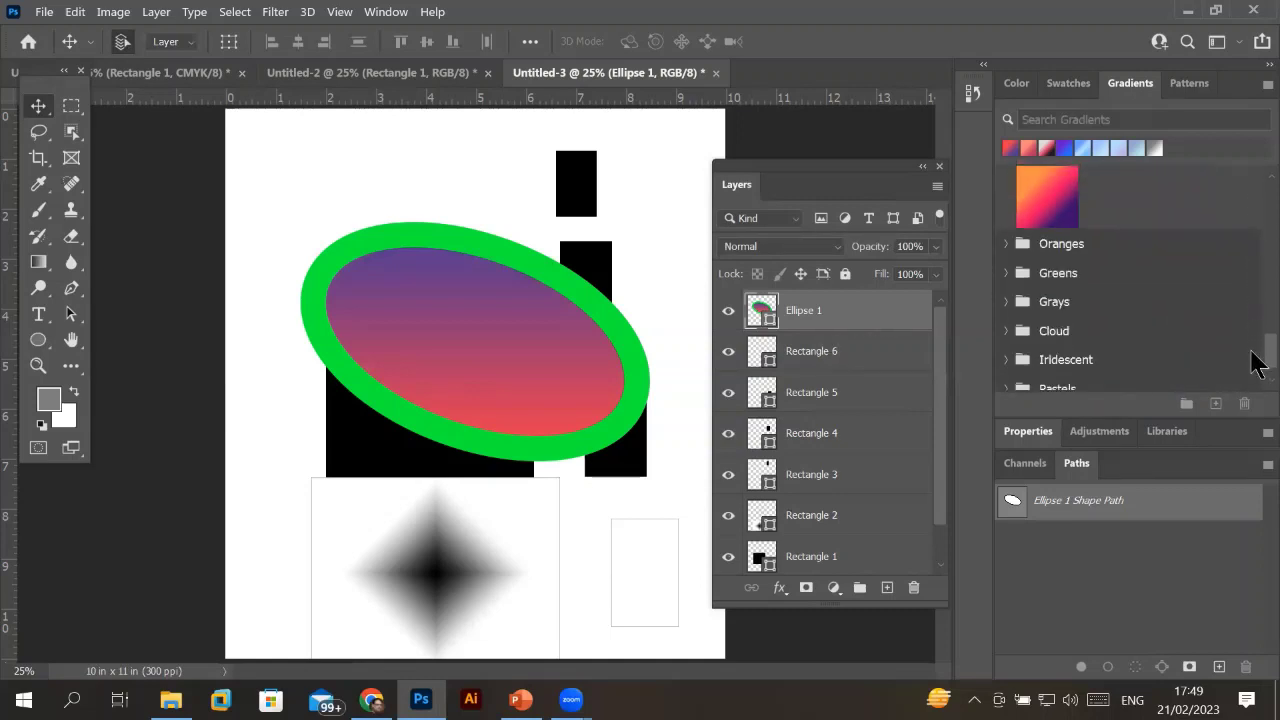
scroll(1254, 357, down, 1)
Fill the ellipse with the teal-pink preset from the Iridescent gradients.
click(1007, 319)
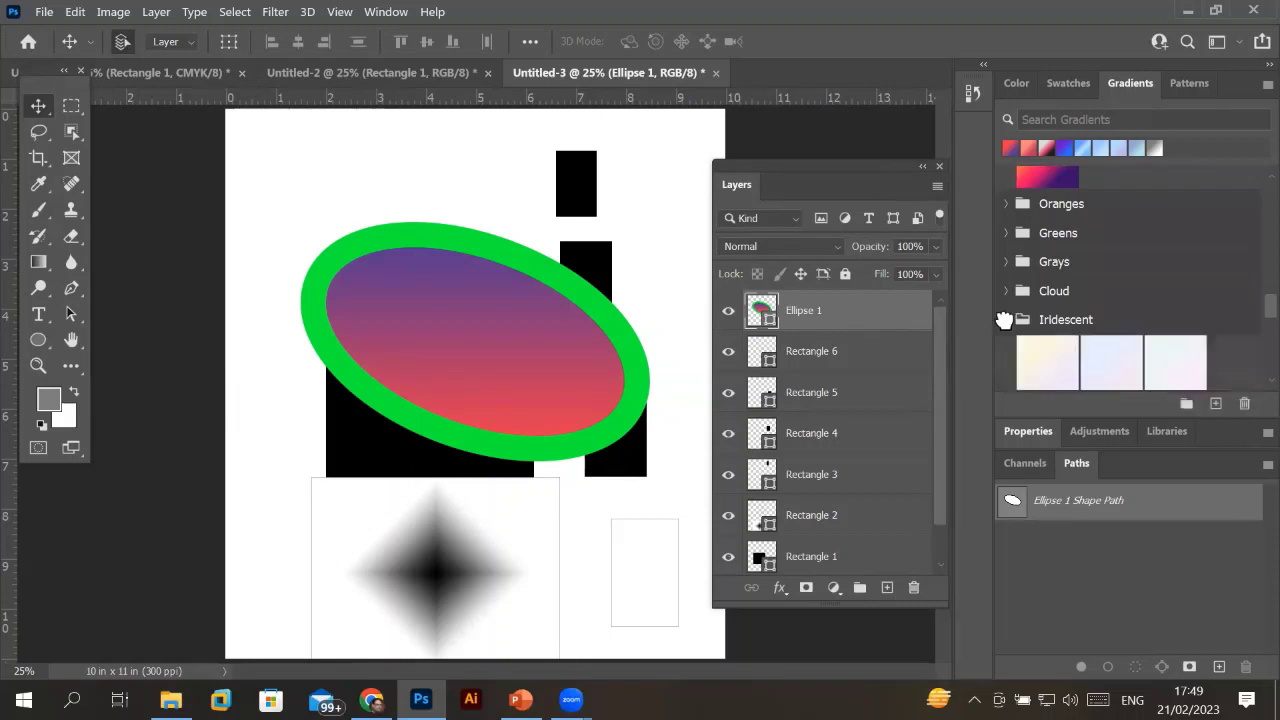
click(1190, 360)
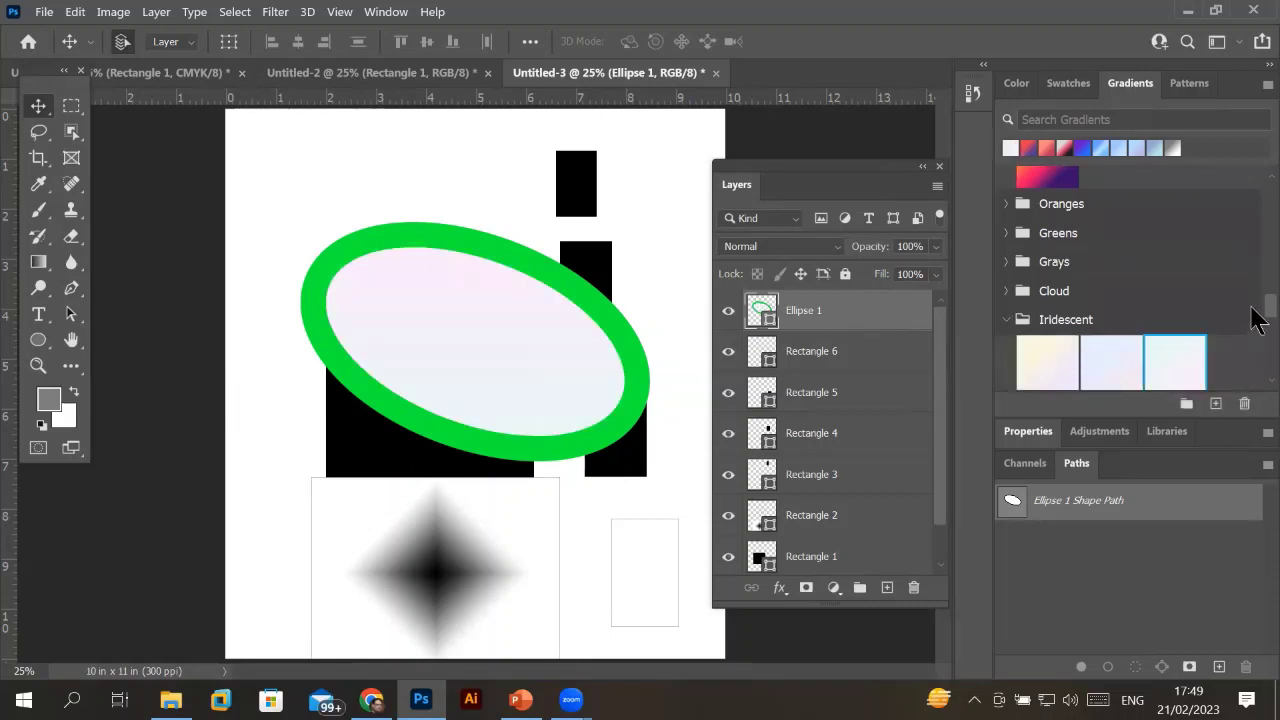
scroll(1255, 318, down, 3)
click(1182, 204)
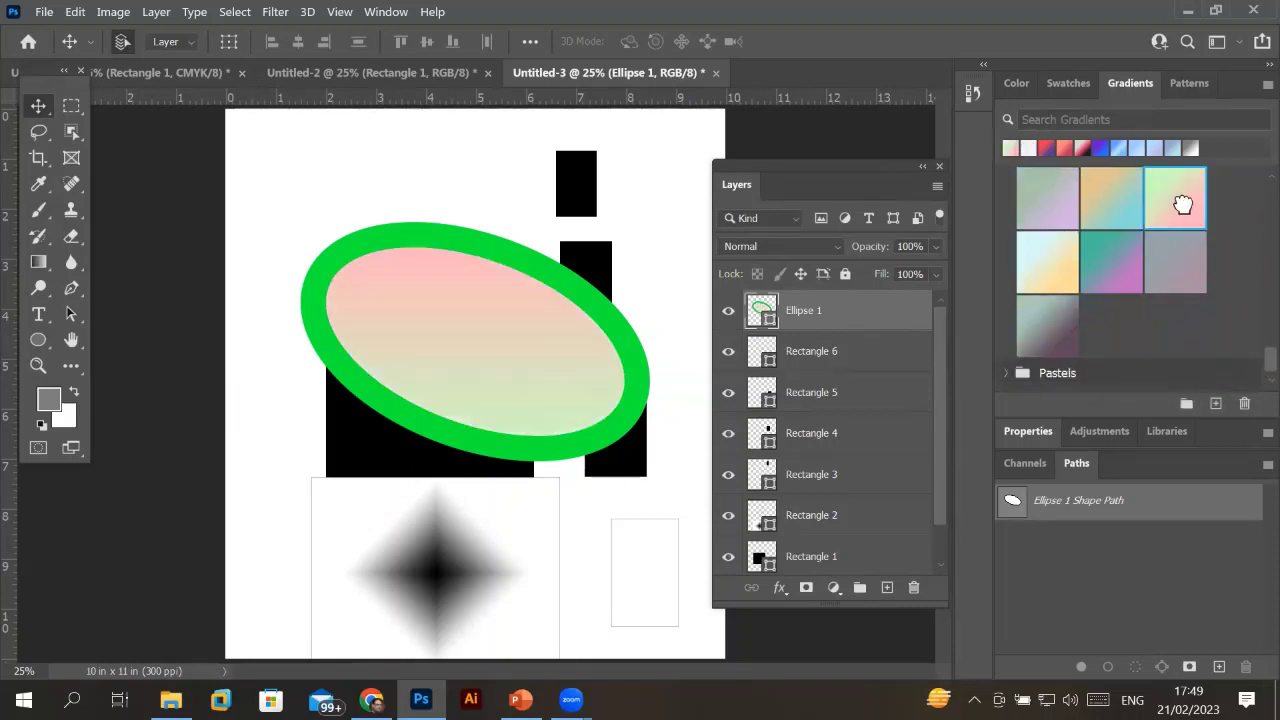
click(1130, 266)
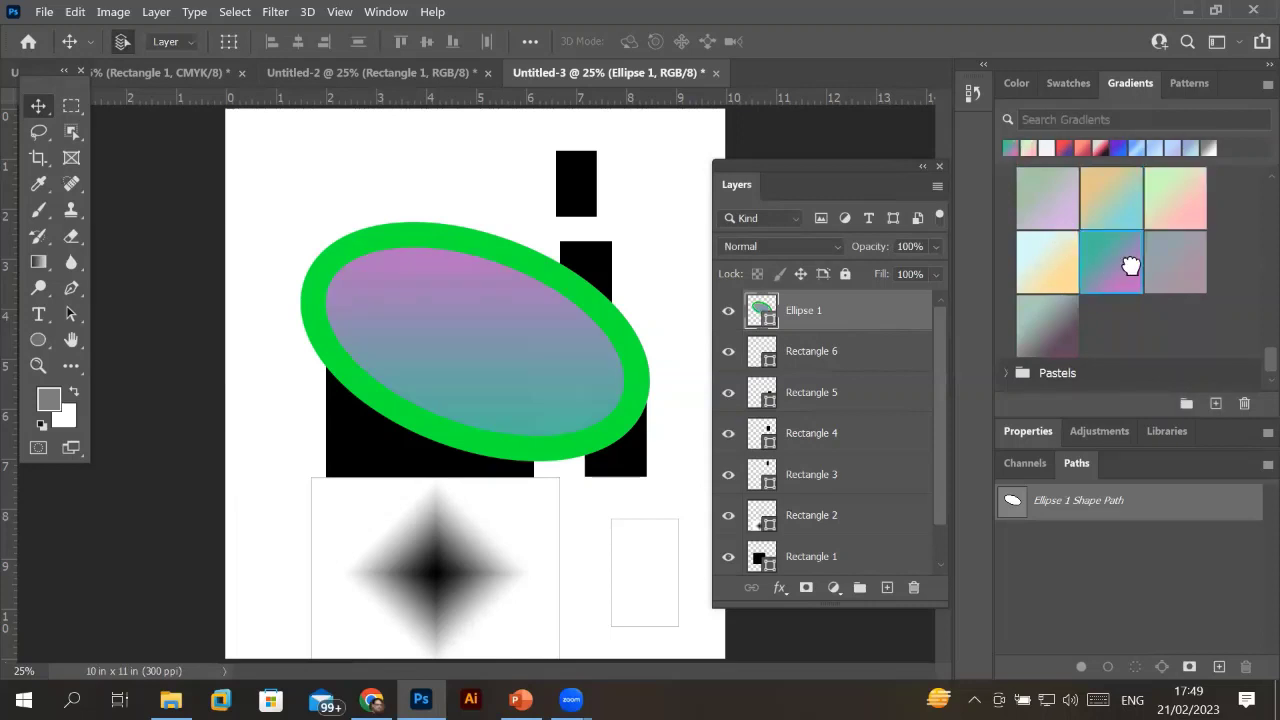
click(39, 341)
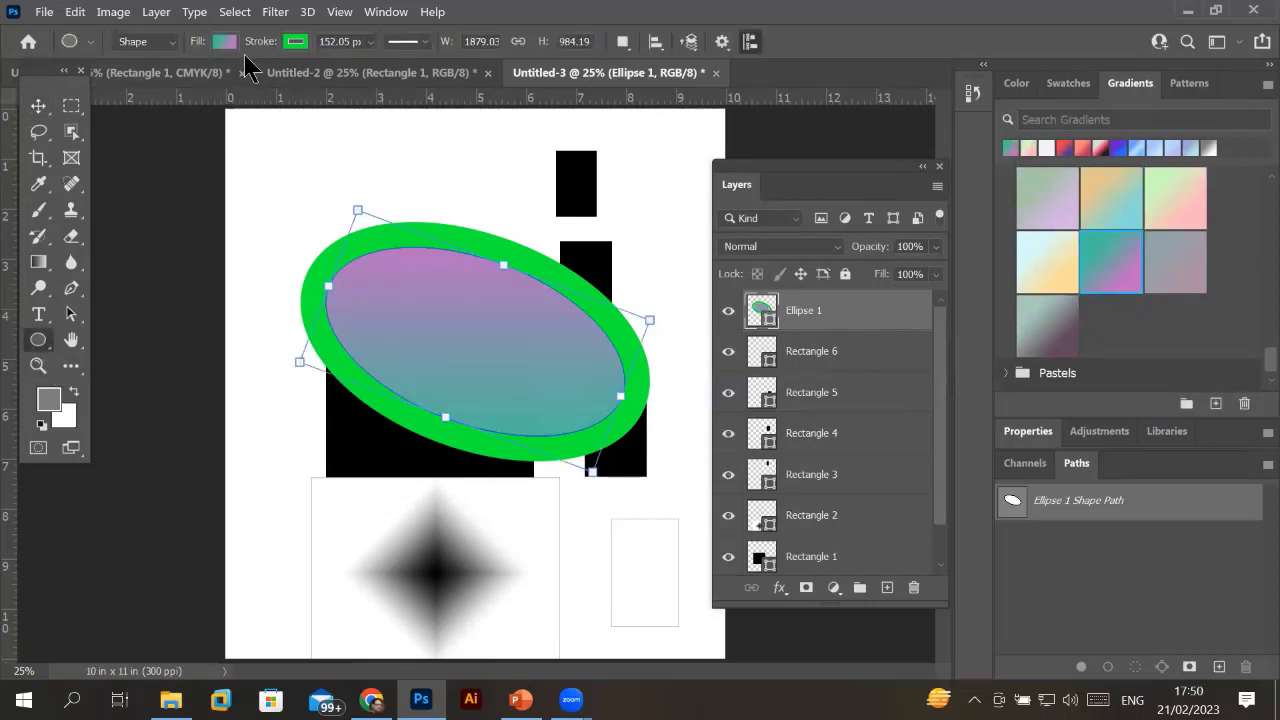
Reapply the teal-purple gradient to the ellipse and change its style to Diamond.
click(1182, 202)
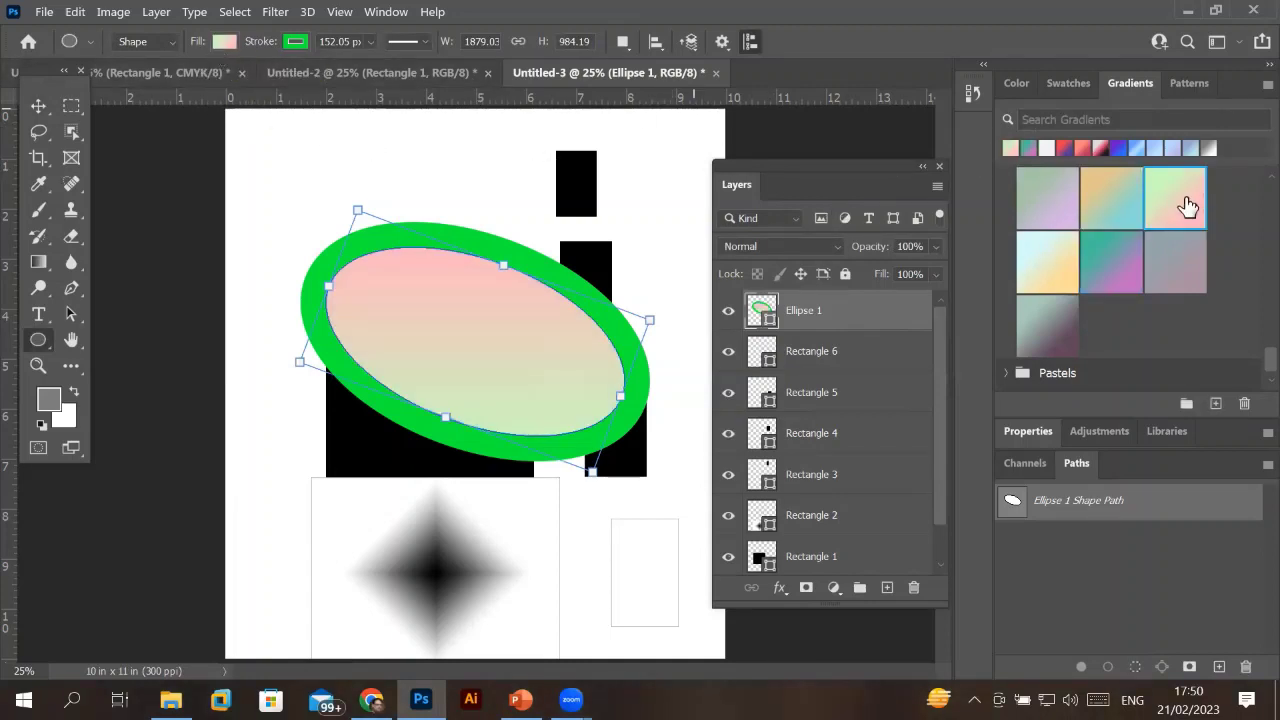
click(1178, 270)
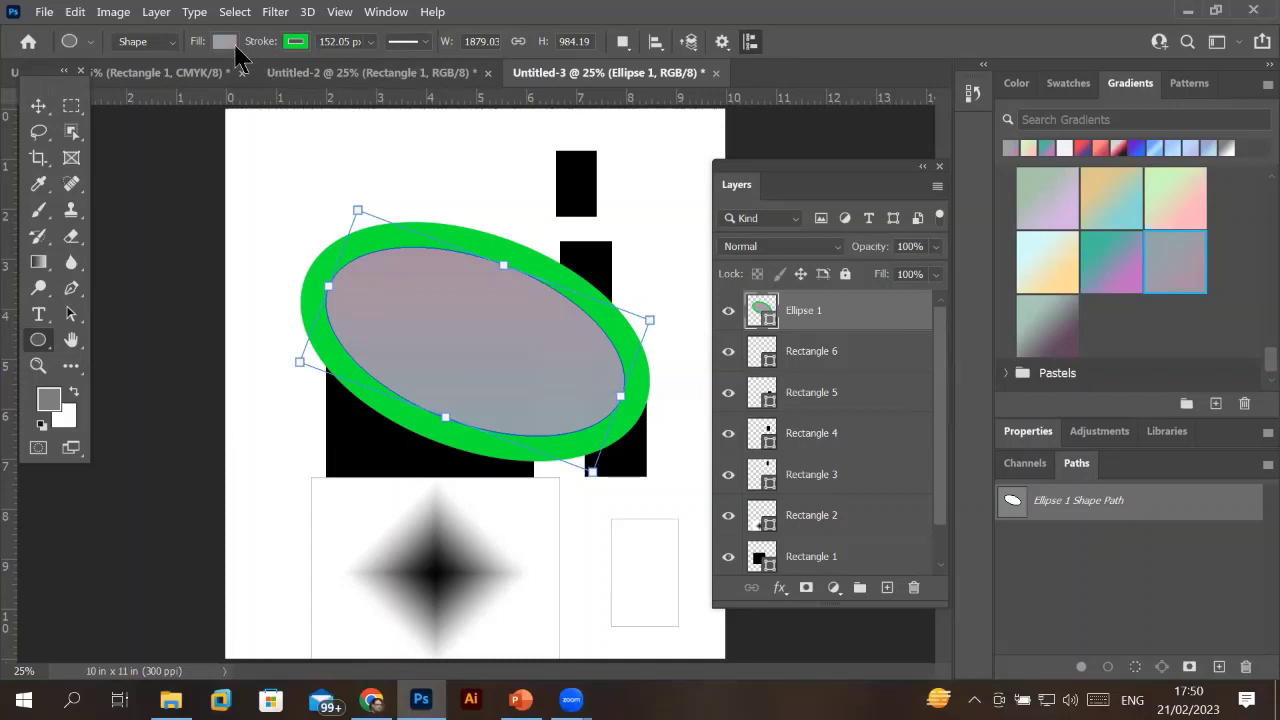
click(1115, 263)
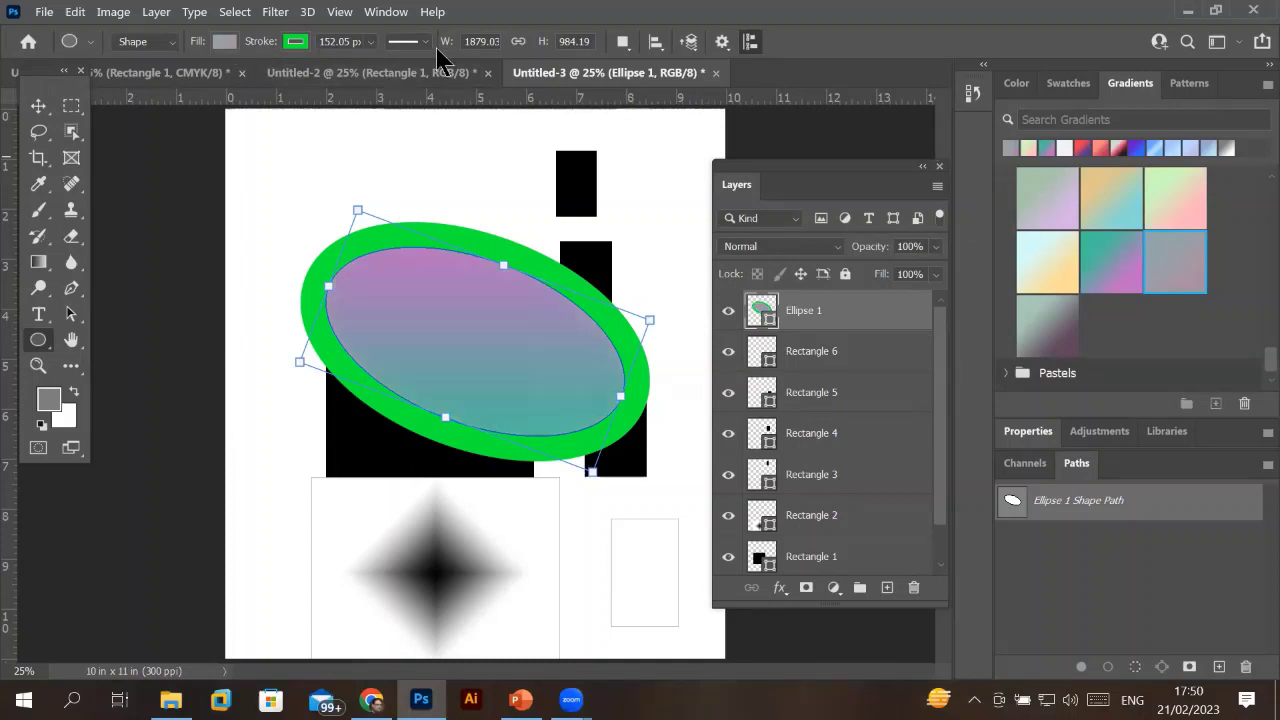
click(225, 43)
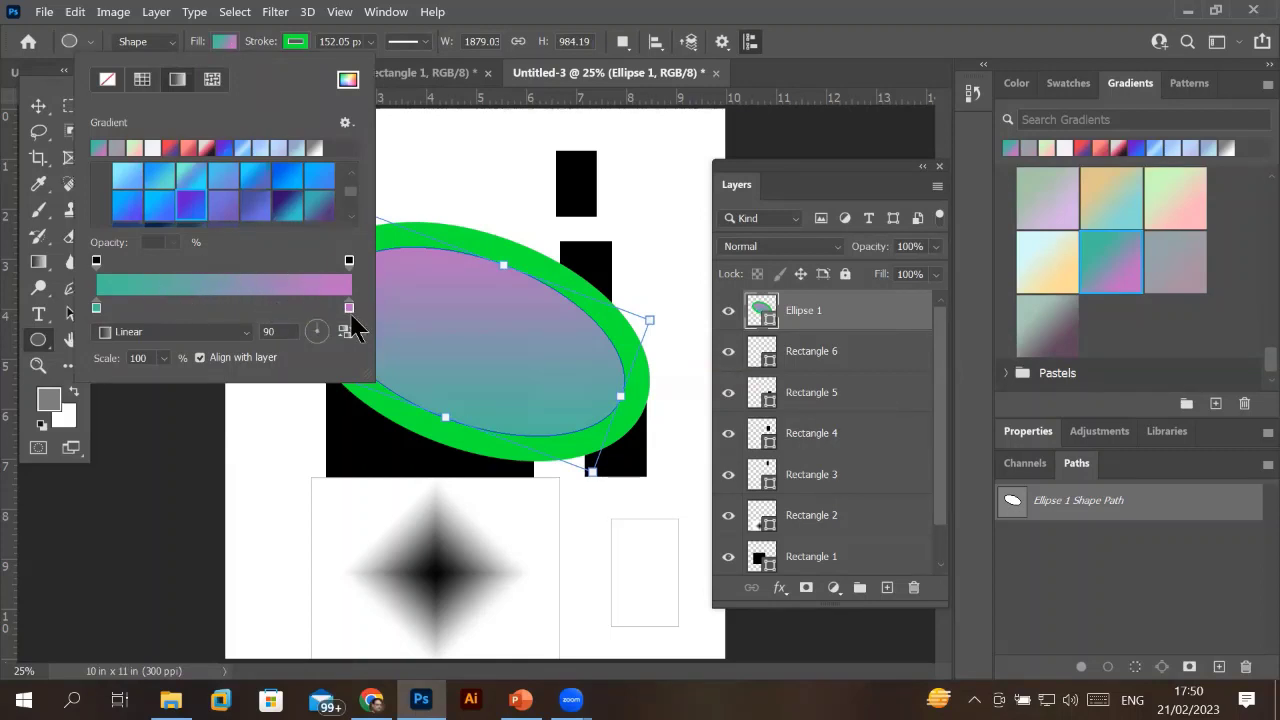
click(233, 352)
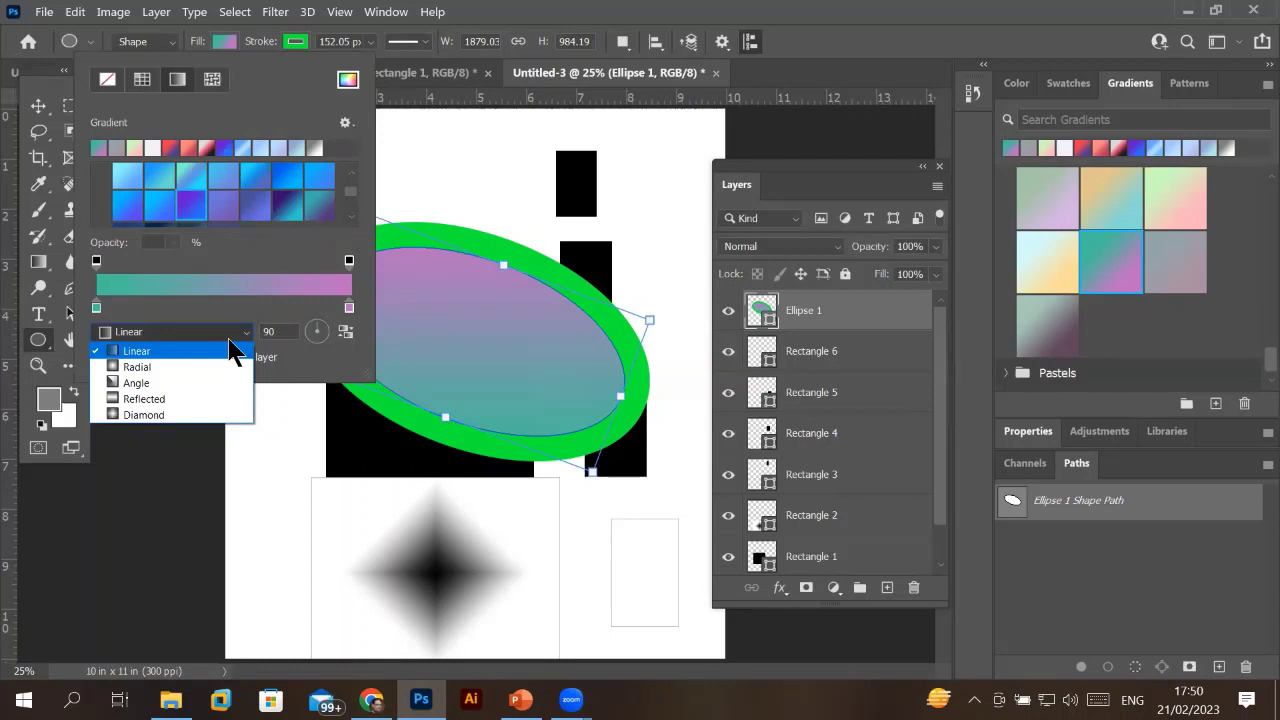
click(170, 432)
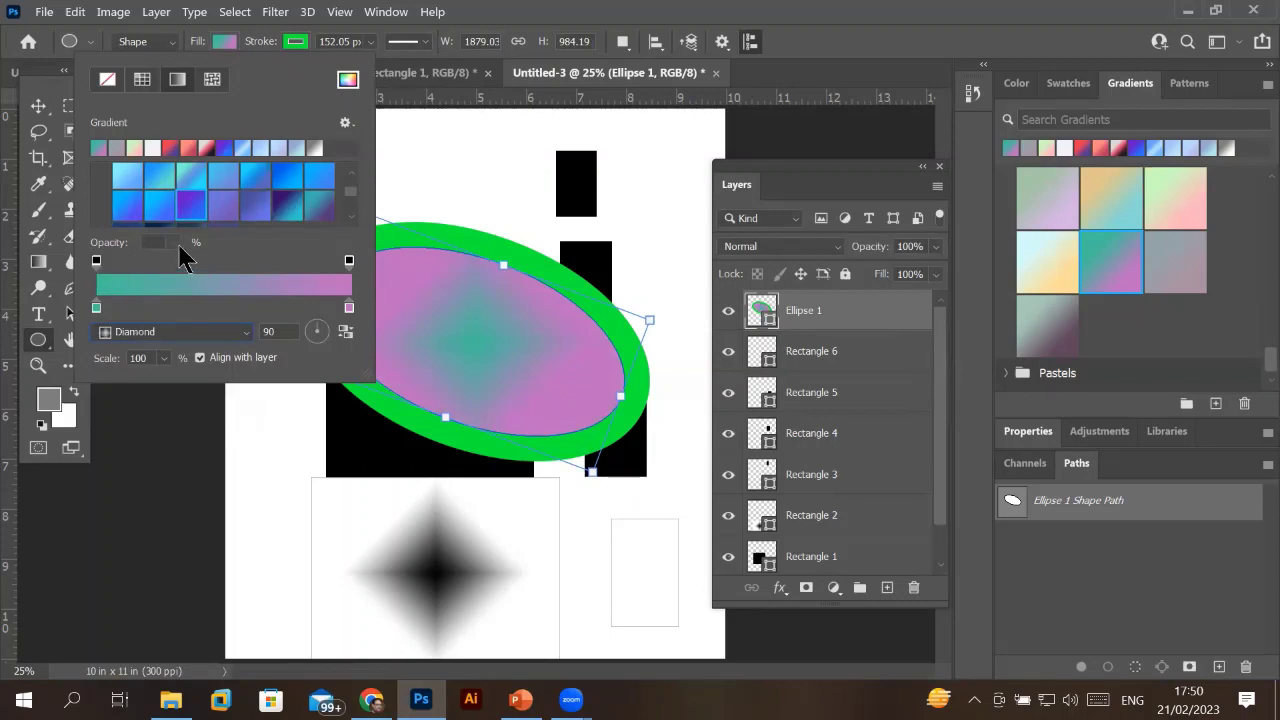
Add gradient stops at 28%, 46% and 68%, making the 46% stop blue.
click(172, 292)
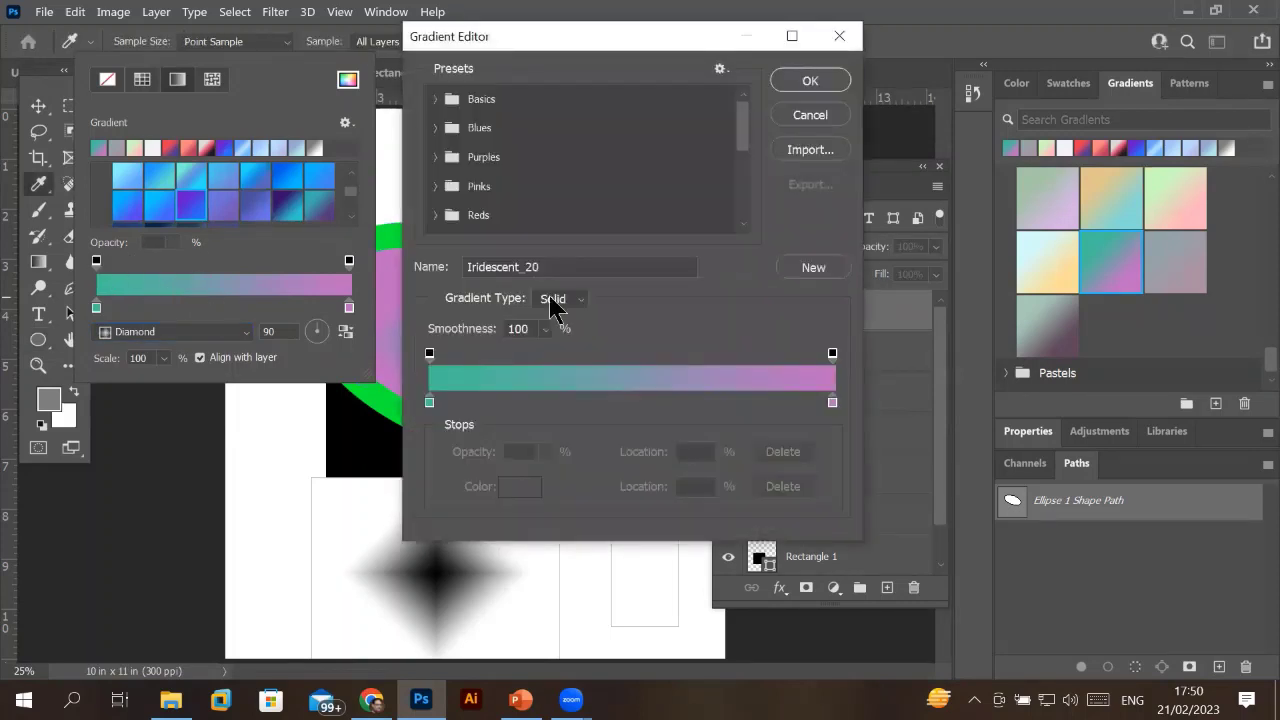
click(615, 401)
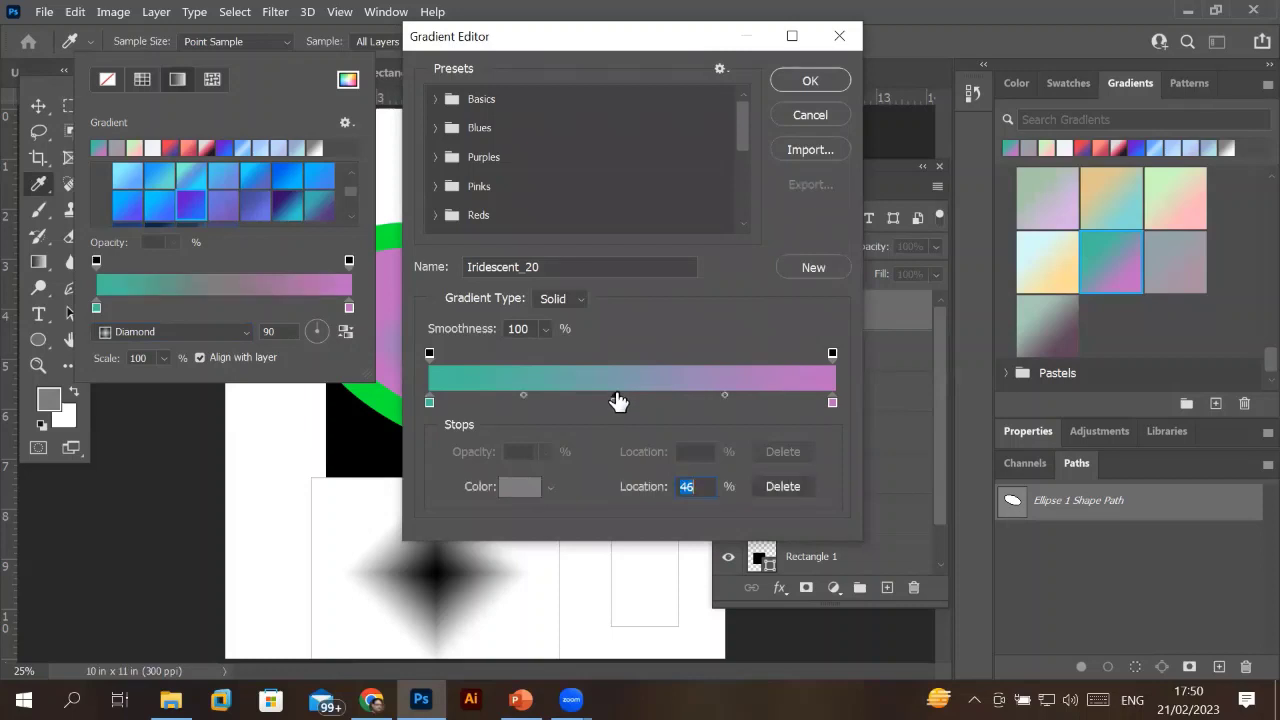
click(703, 402)
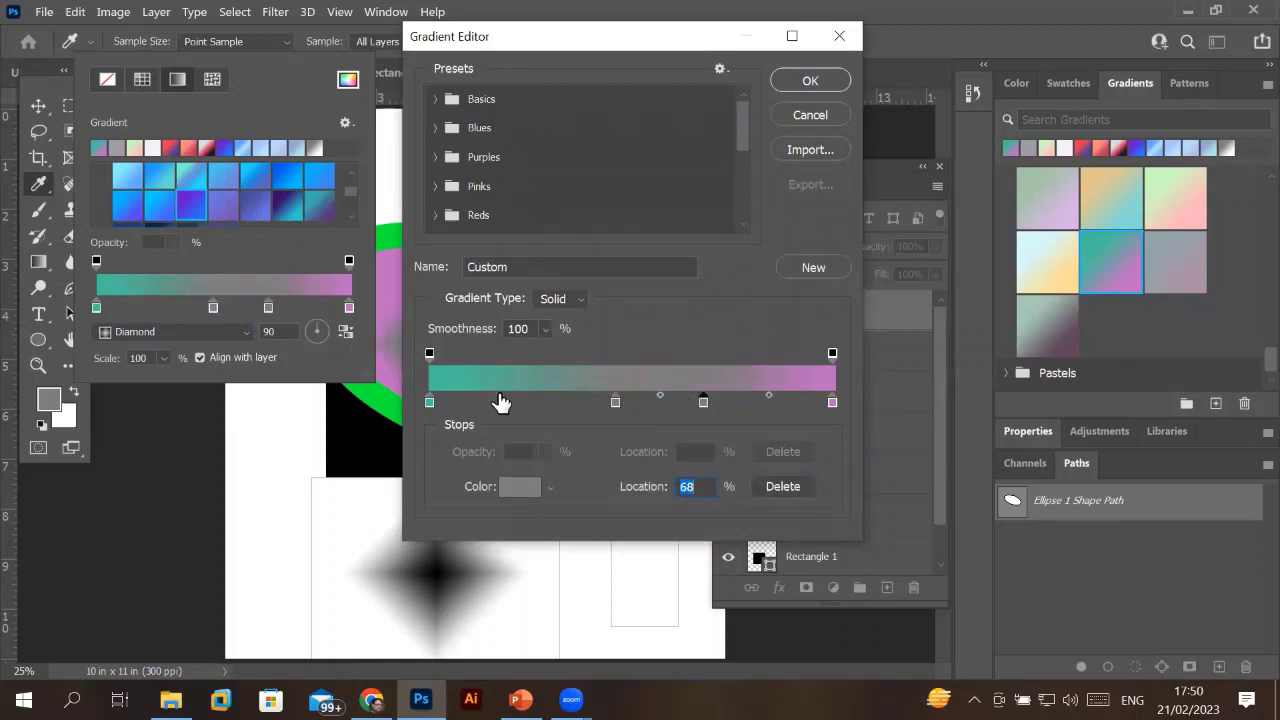
click(541, 402)
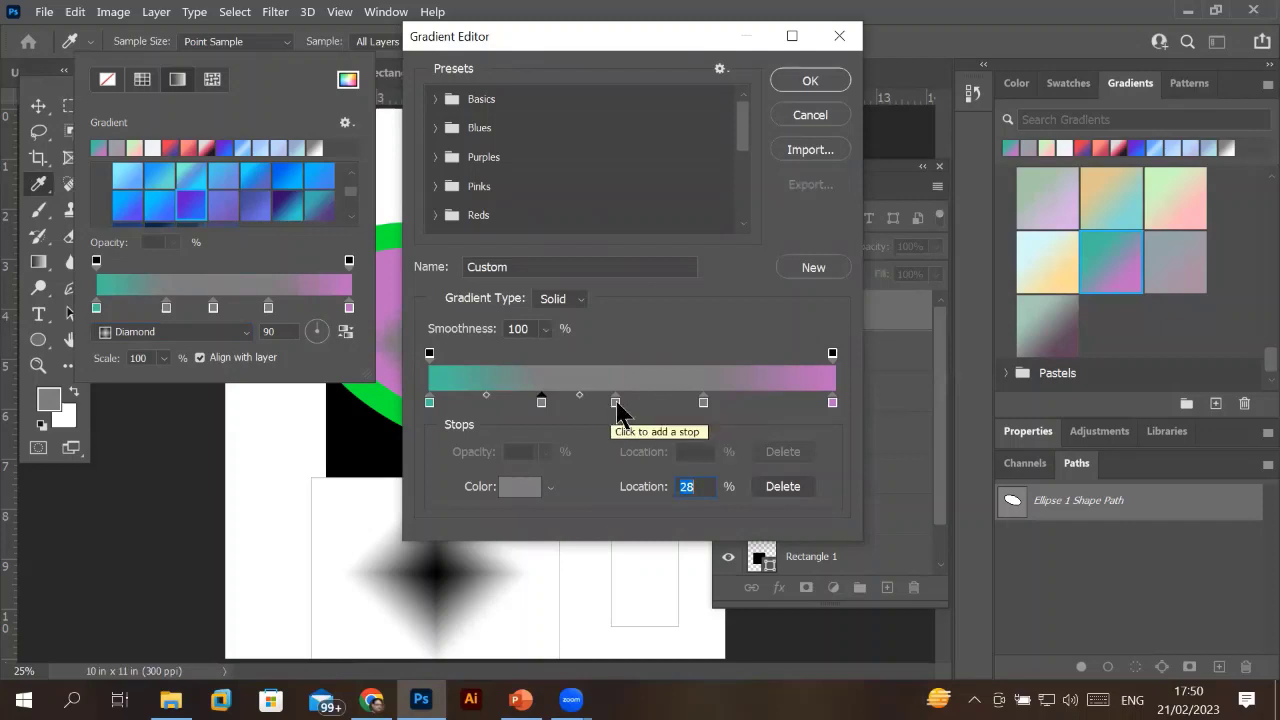
click(615, 401)
double_click(617, 400)
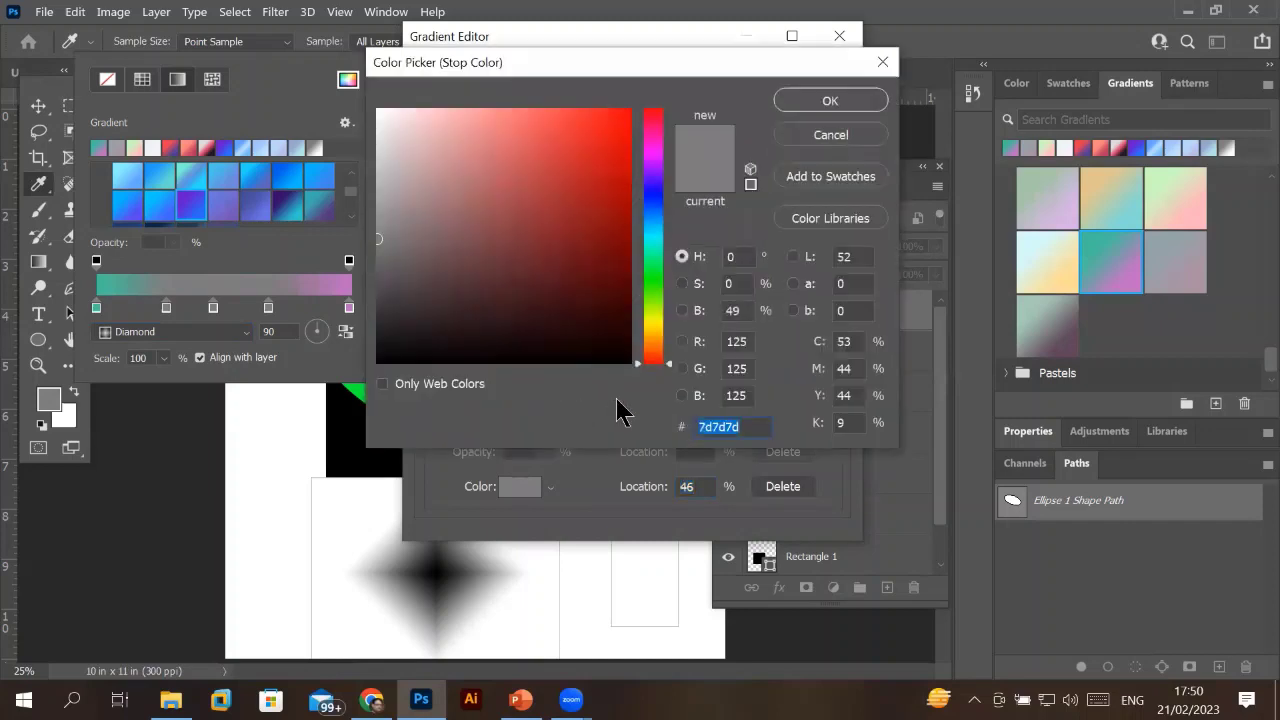
click(651, 193)
click(610, 123)
click(830, 100)
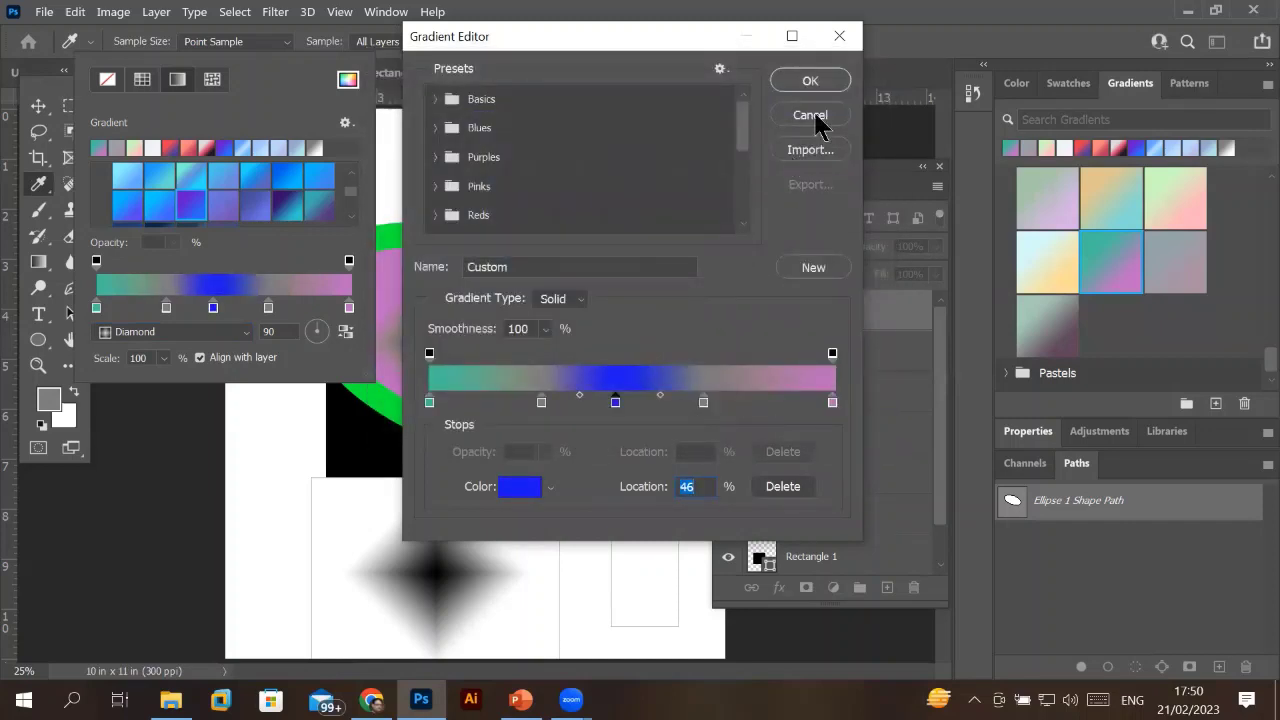
click(821, 75)
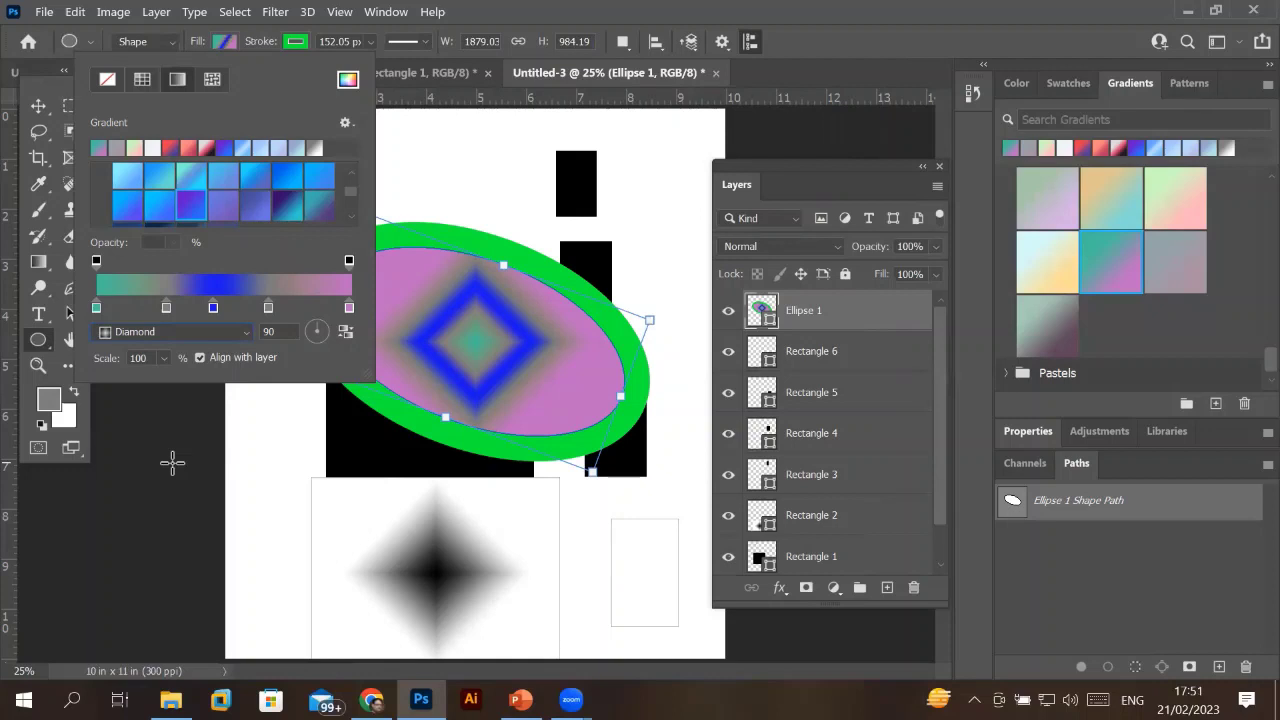
Try no stroke and solid colours, settling on a dark slate ellipse outline.
click(226, 45)
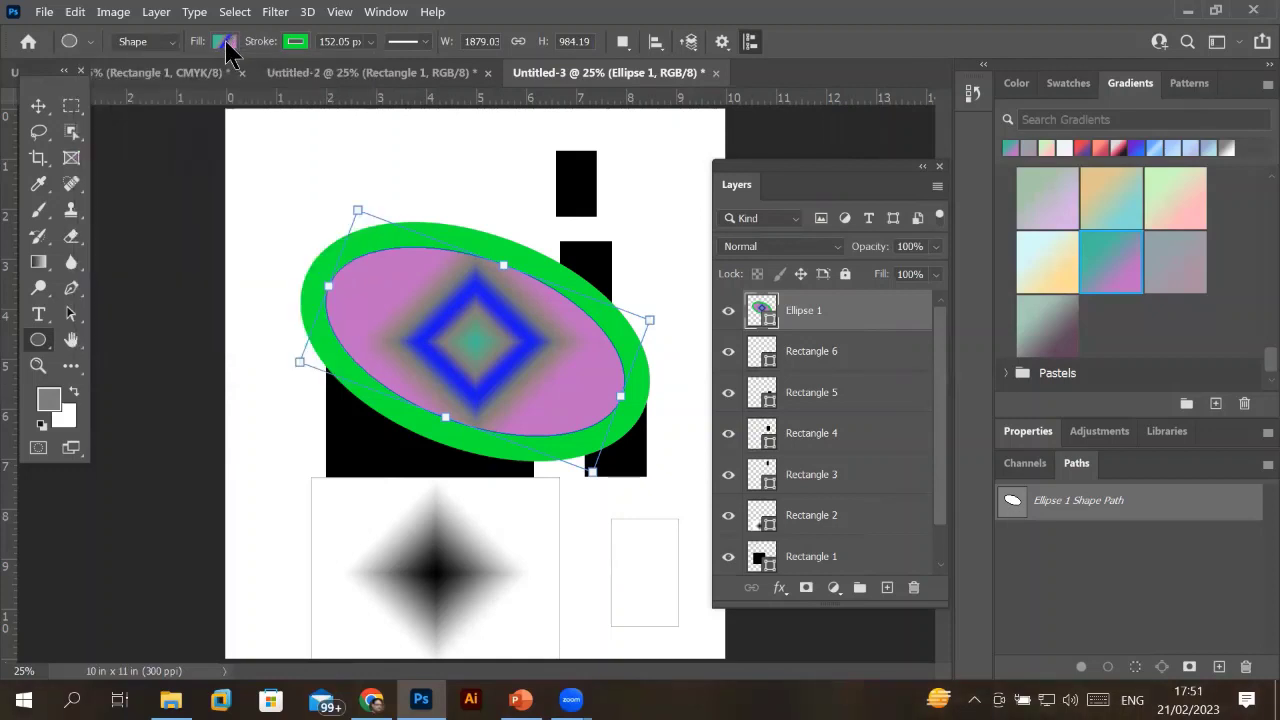
click(297, 45)
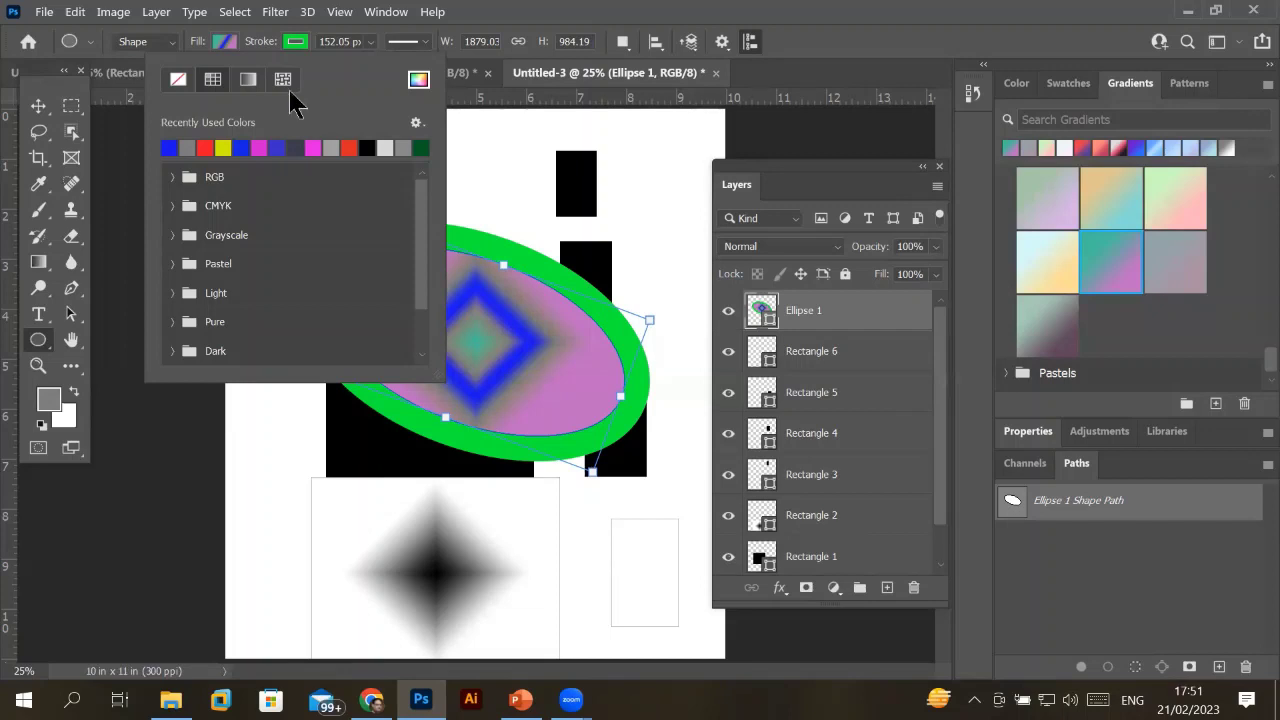
click(178, 80)
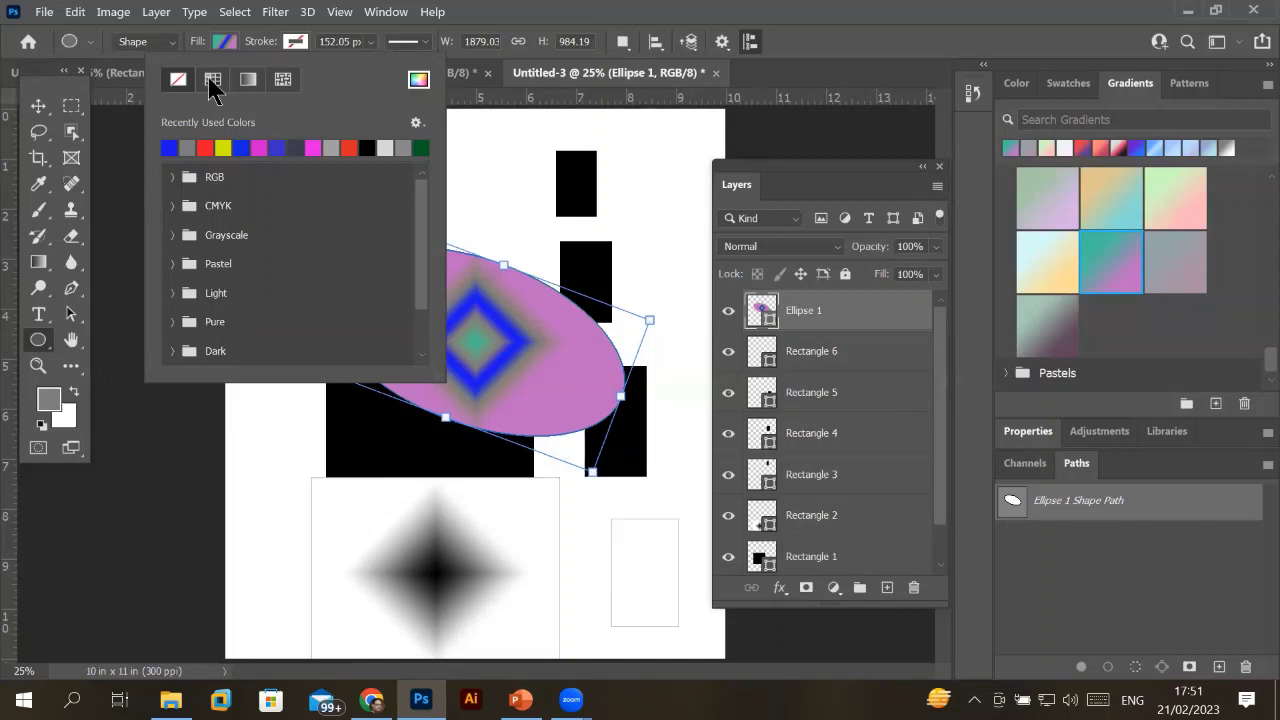
click(213, 80)
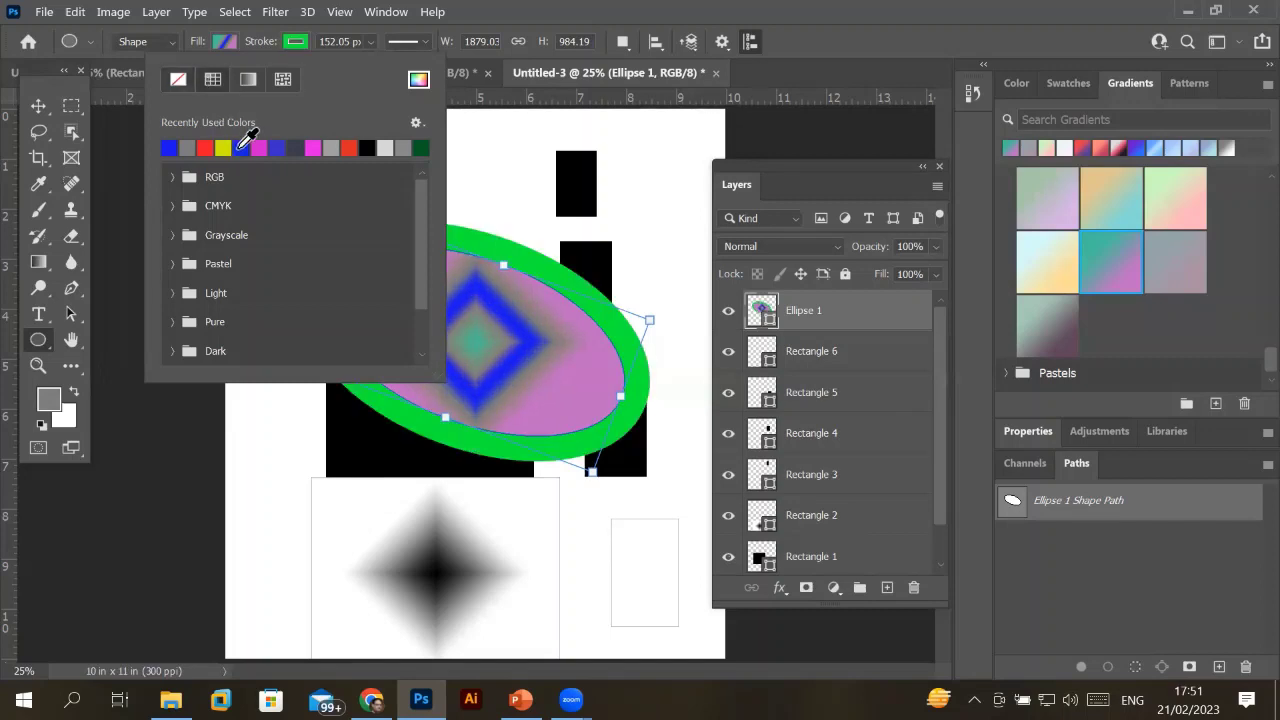
click(241, 147)
click(283, 147)
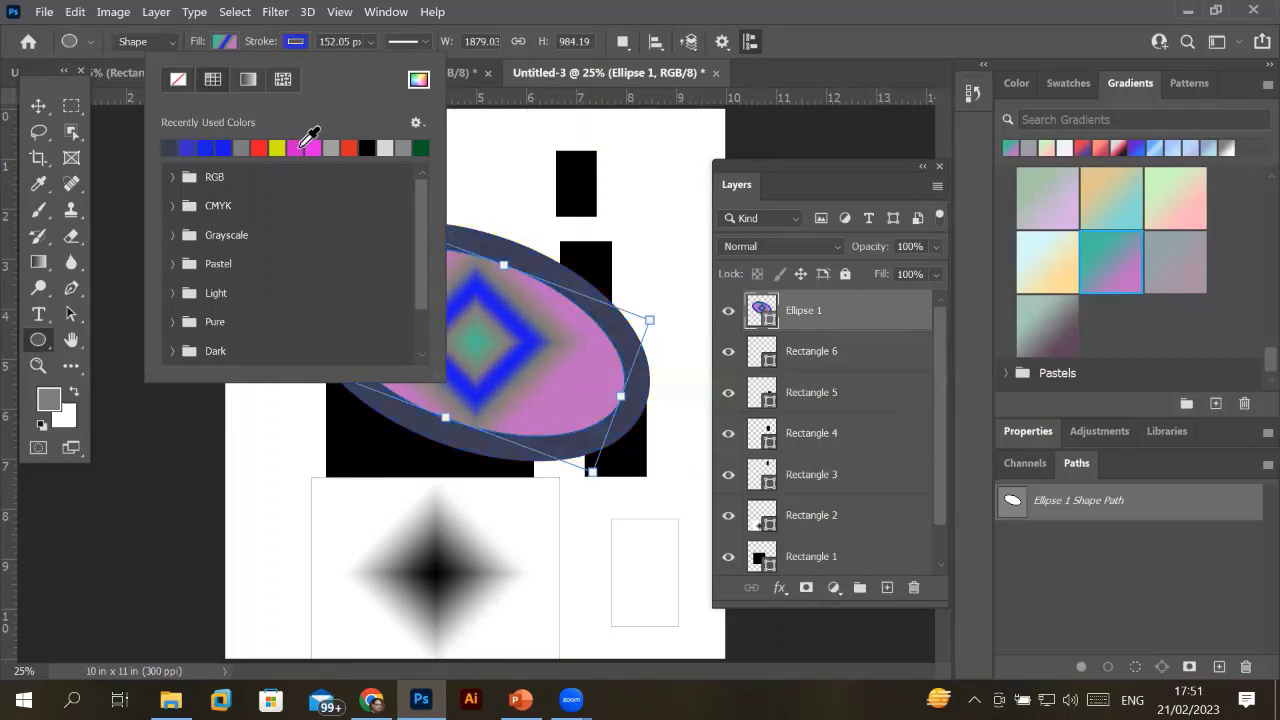
Give the outline the pink-to-dark-red gradient preset after briefly trying purple-to-blue.
click(248, 80)
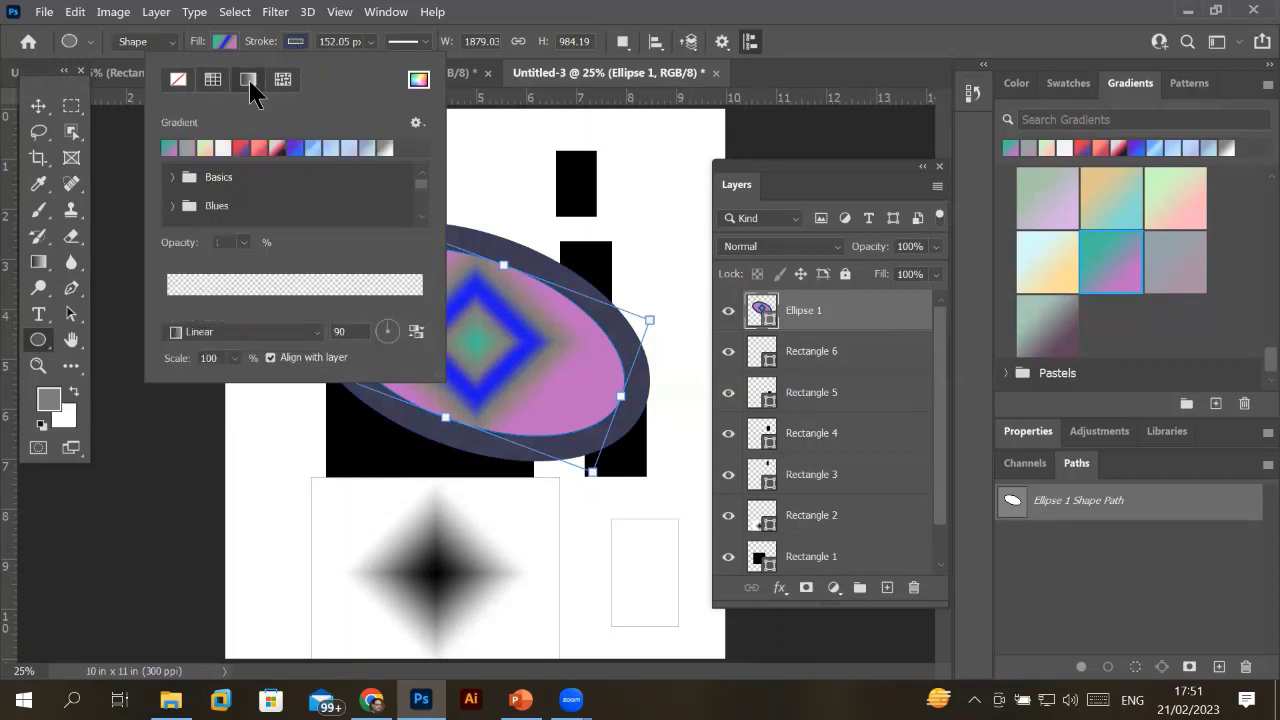
click(277, 148)
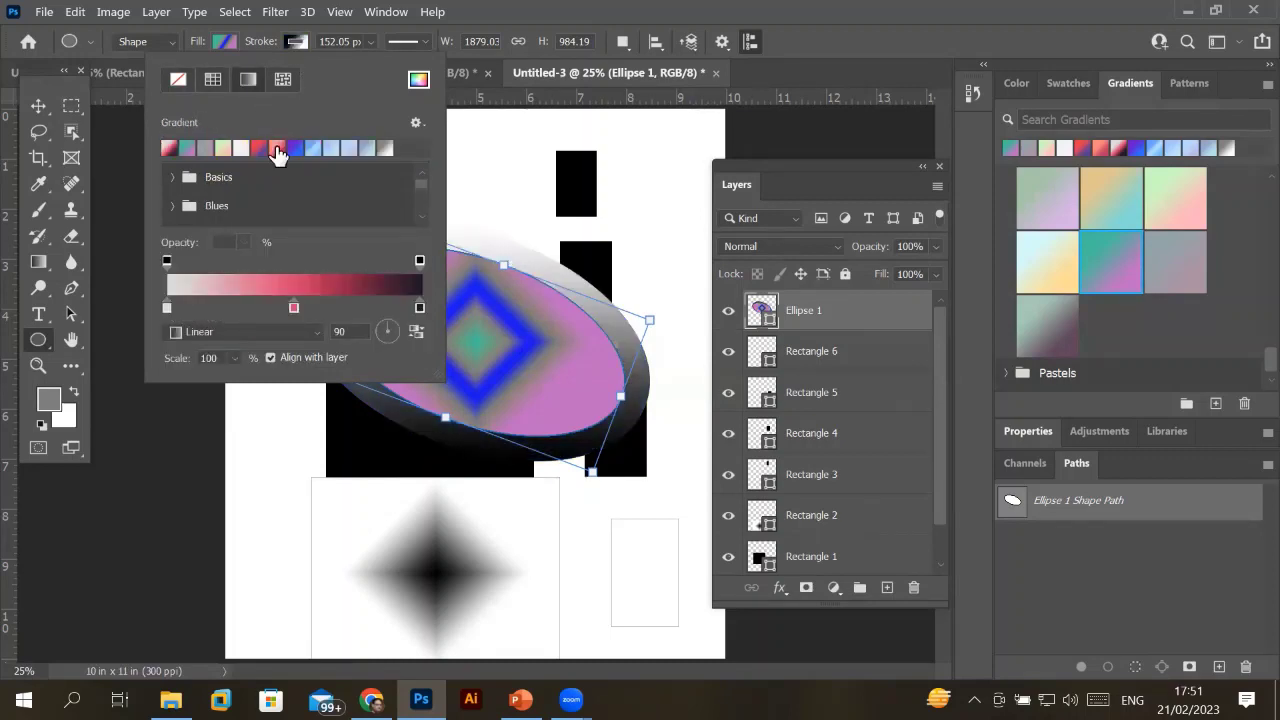
click(297, 150)
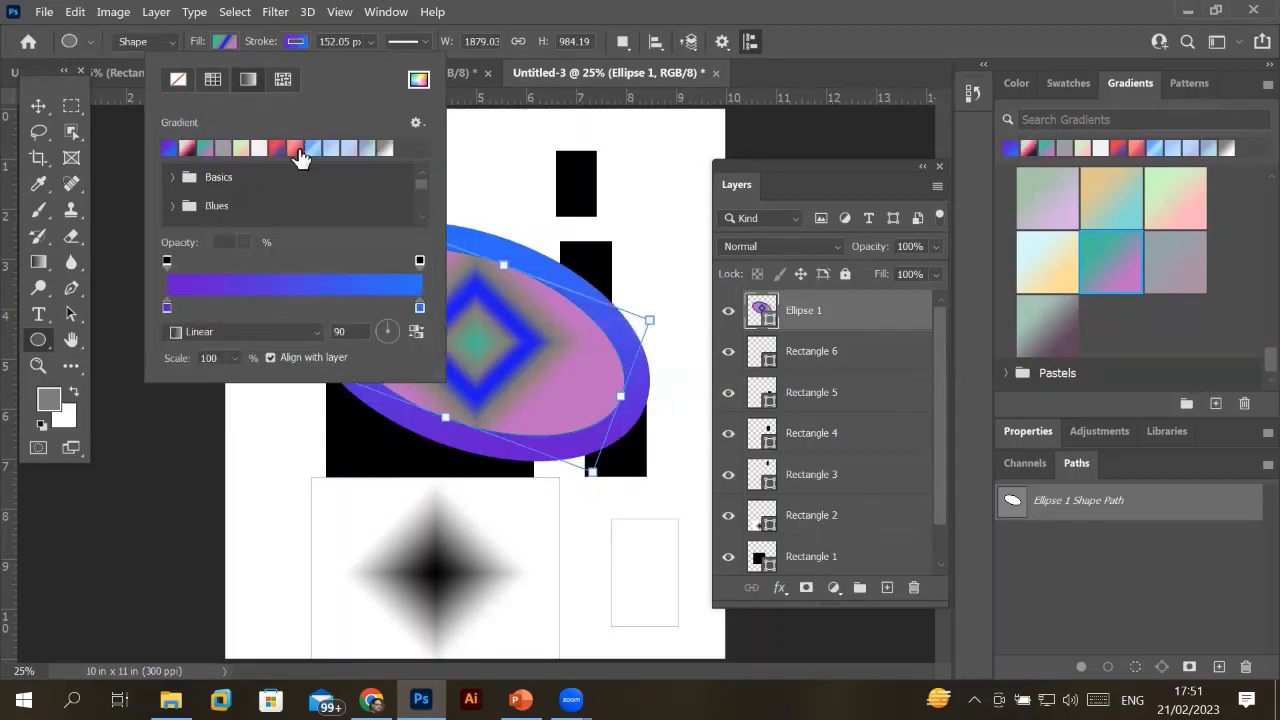
click(182, 149)
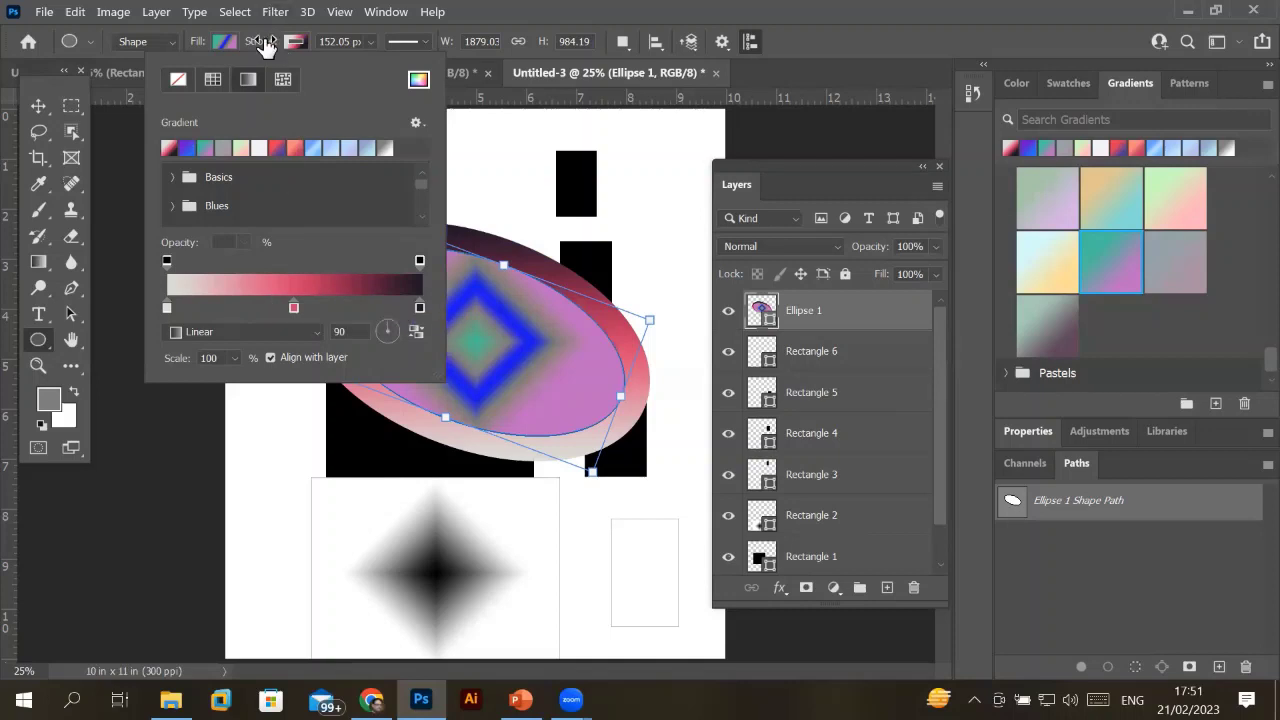
click(826, 17)
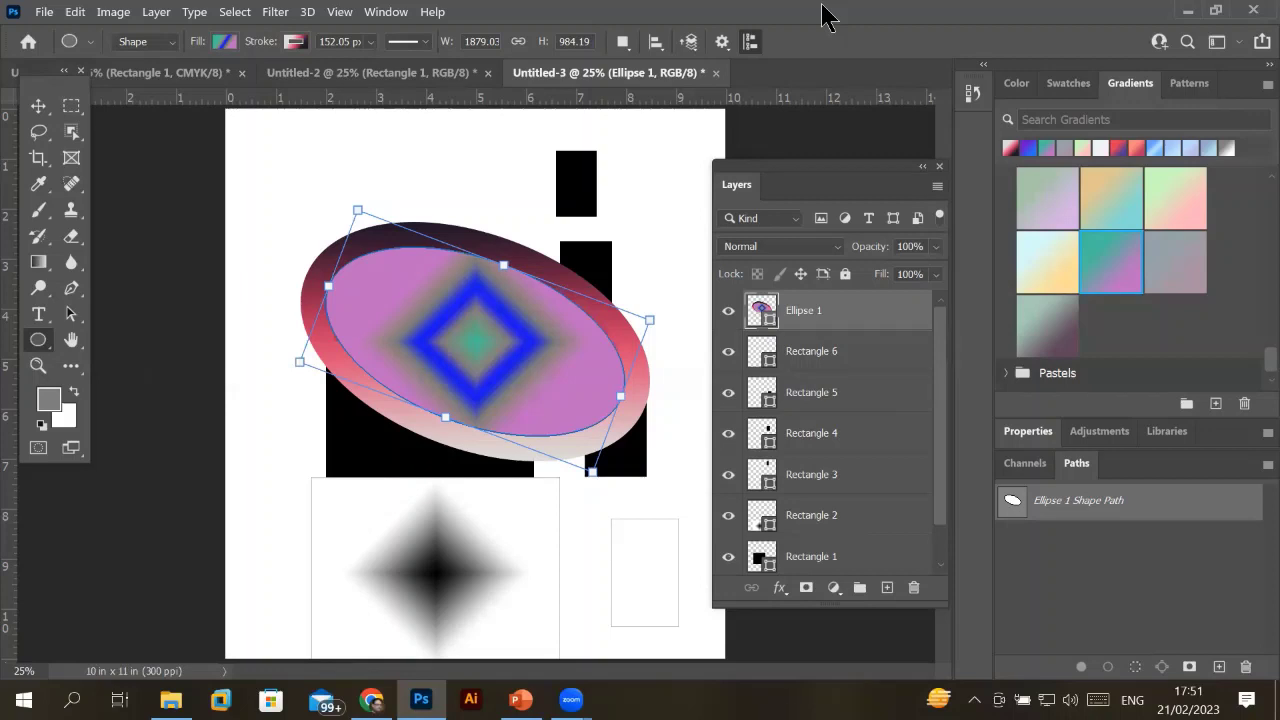
click(294, 44)
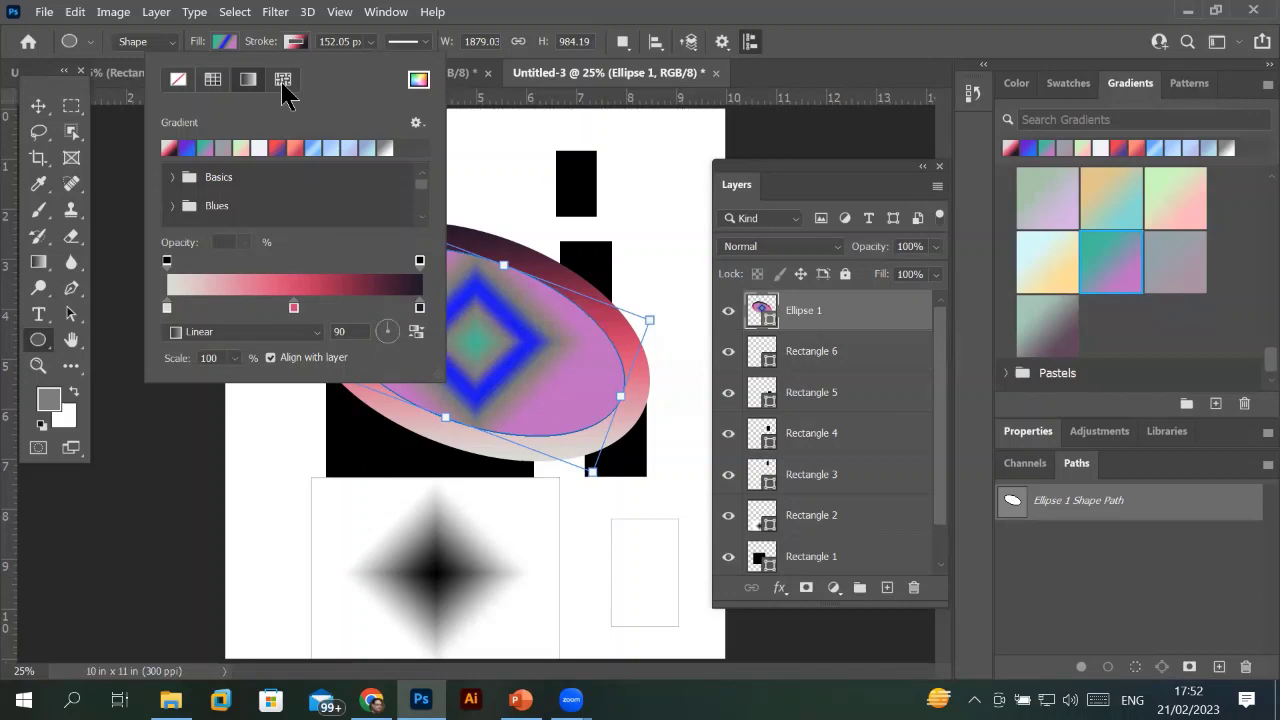
Try several Grass and Water patterns on the ellipse outline.
click(283, 80)
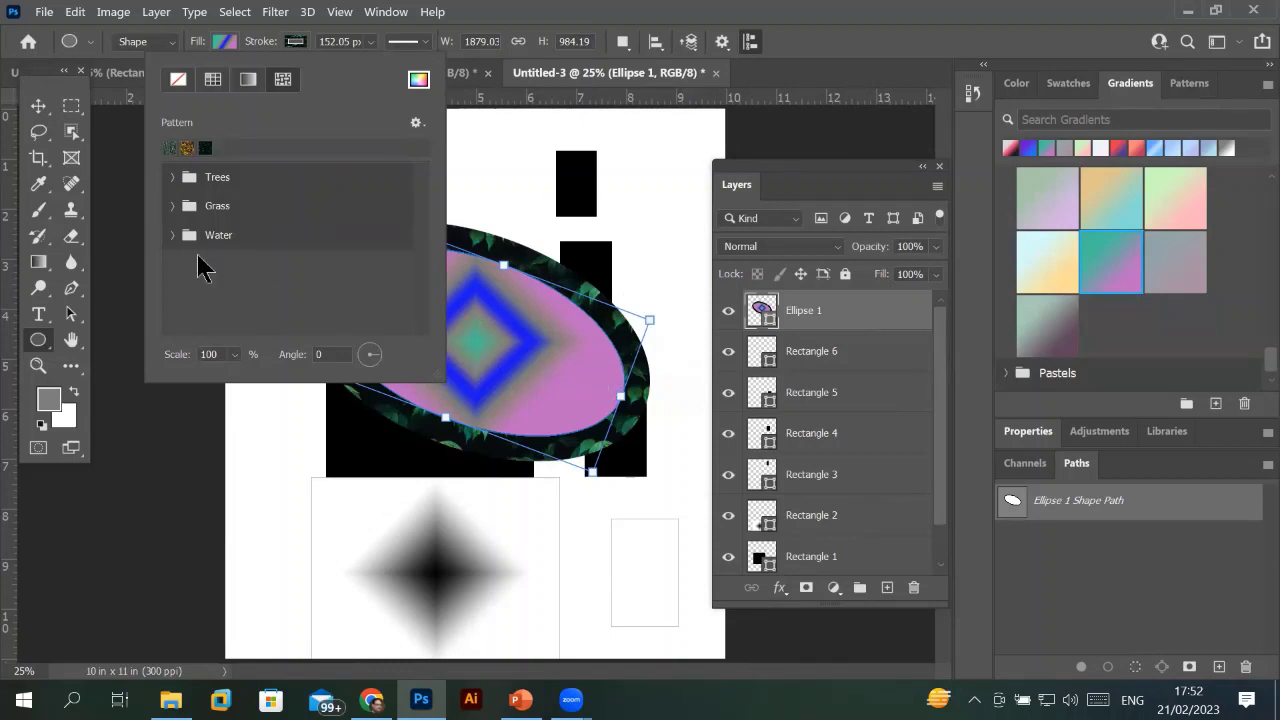
click(172, 206)
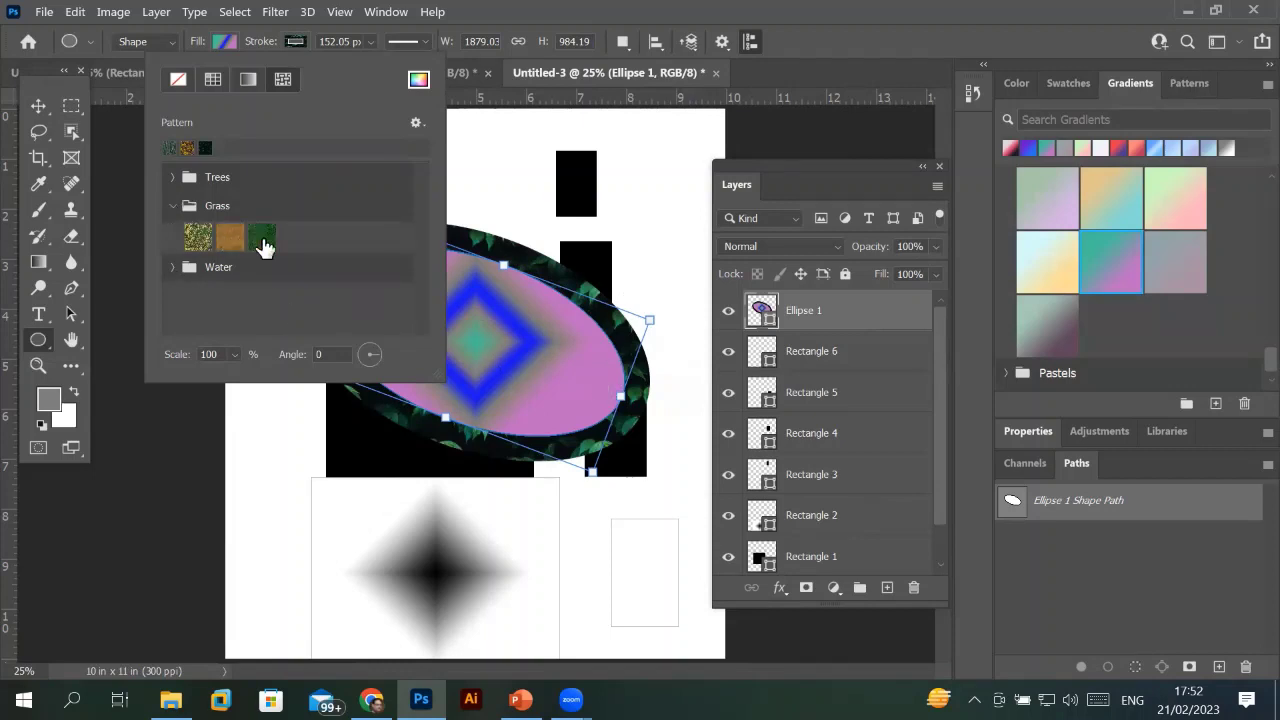
click(262, 237)
click(172, 268)
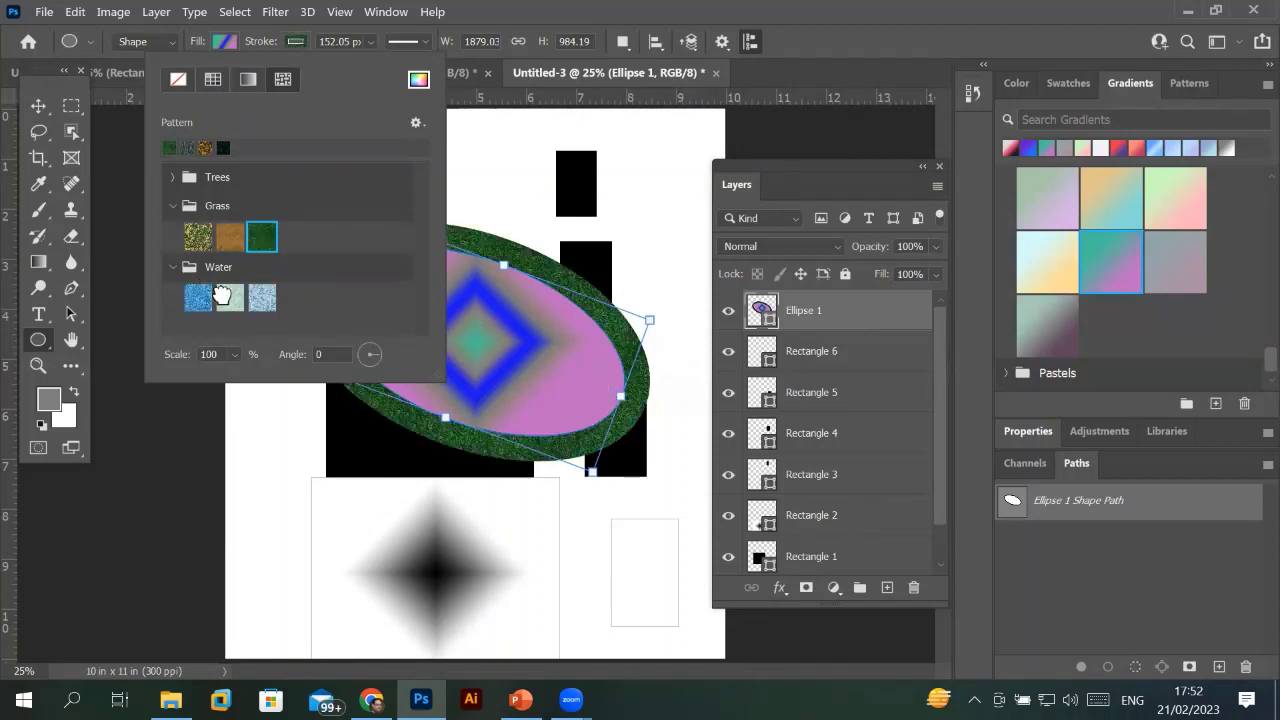
click(228, 297)
click(197, 297)
click(262, 297)
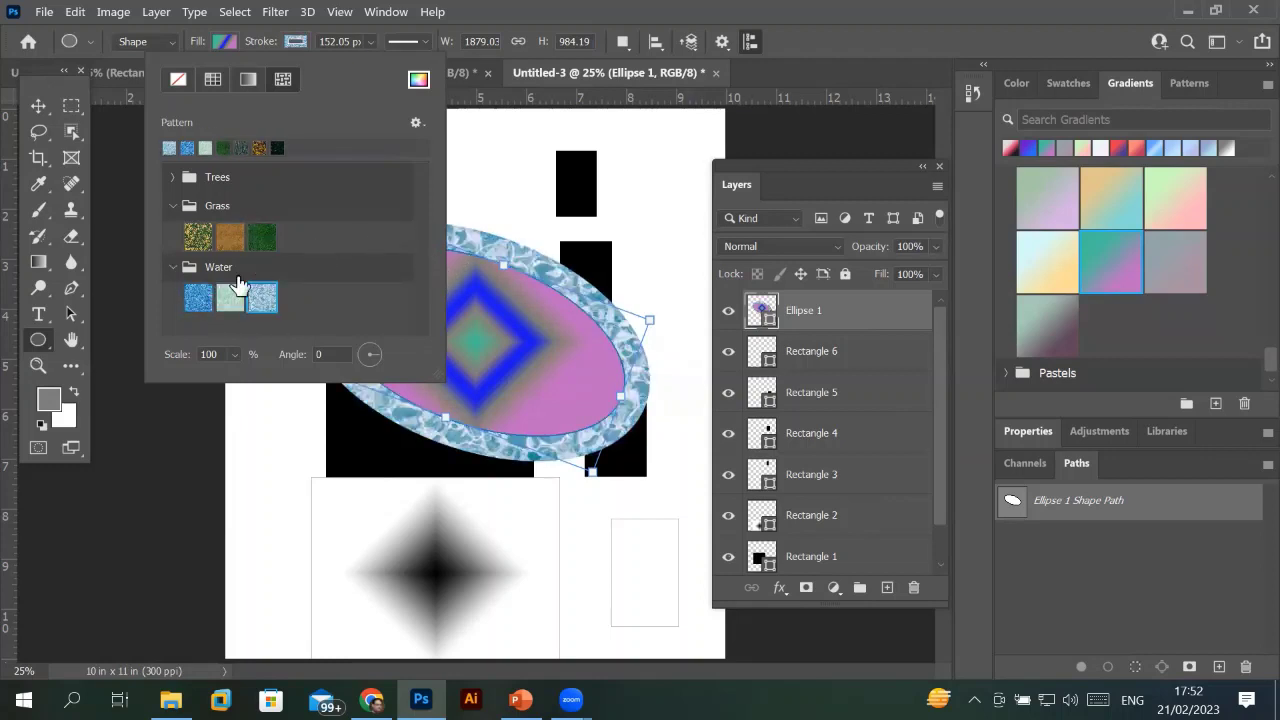
click(172, 267)
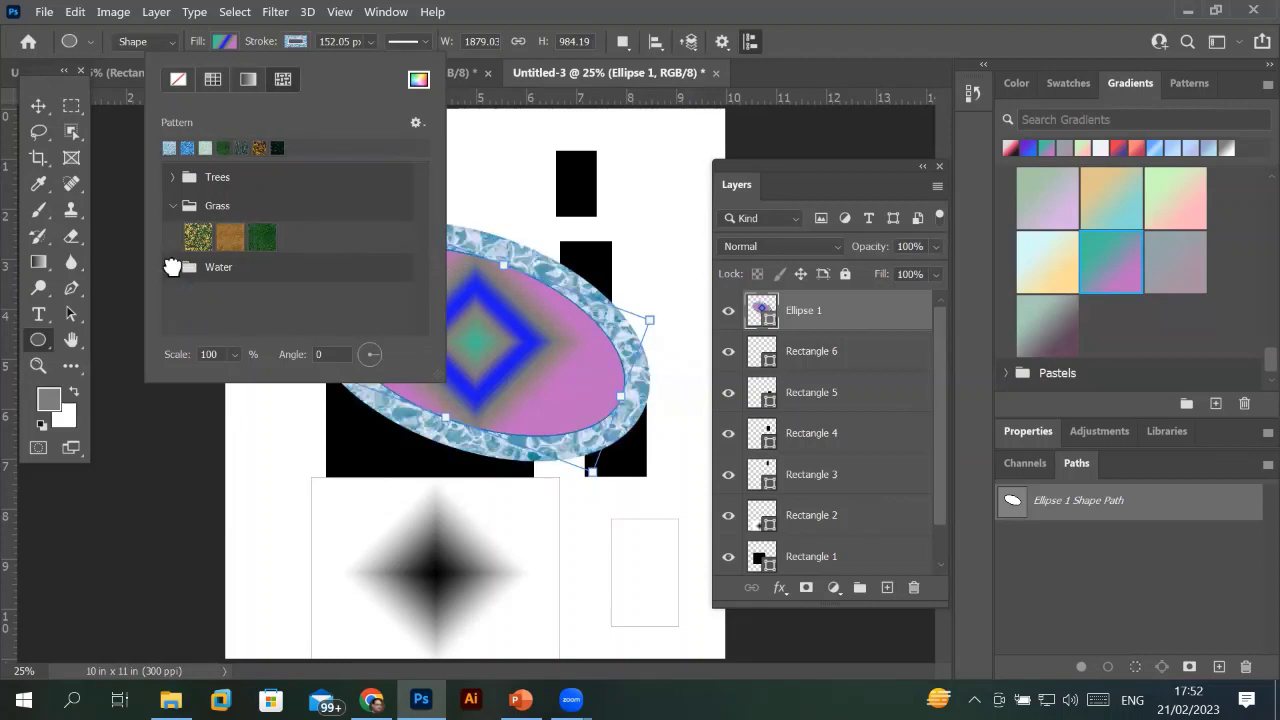
click(173, 205)
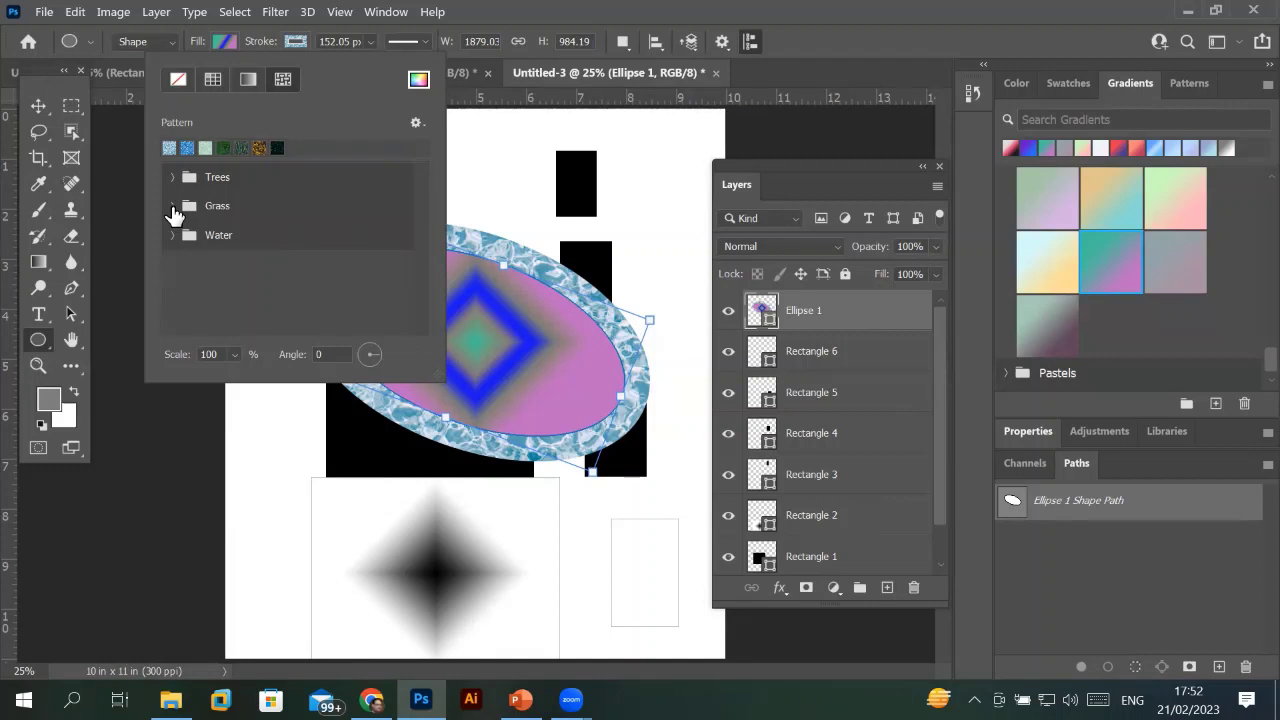
Apply the grass-and-leaves pattern to the outline and enlarge it to 594% scale.
click(235, 355)
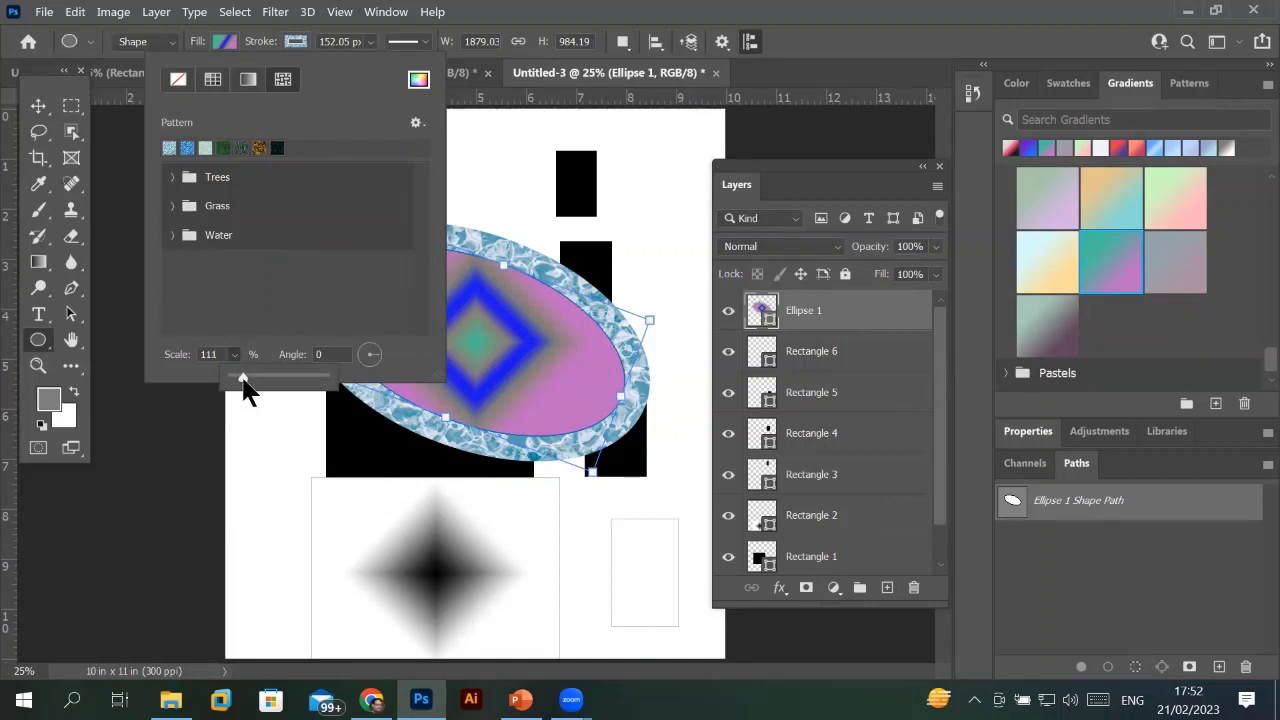
mouse_move(245, 383)
mouse_down()
mouse_move(295, 378)
mouse_move(228, 388)
mouse_up()
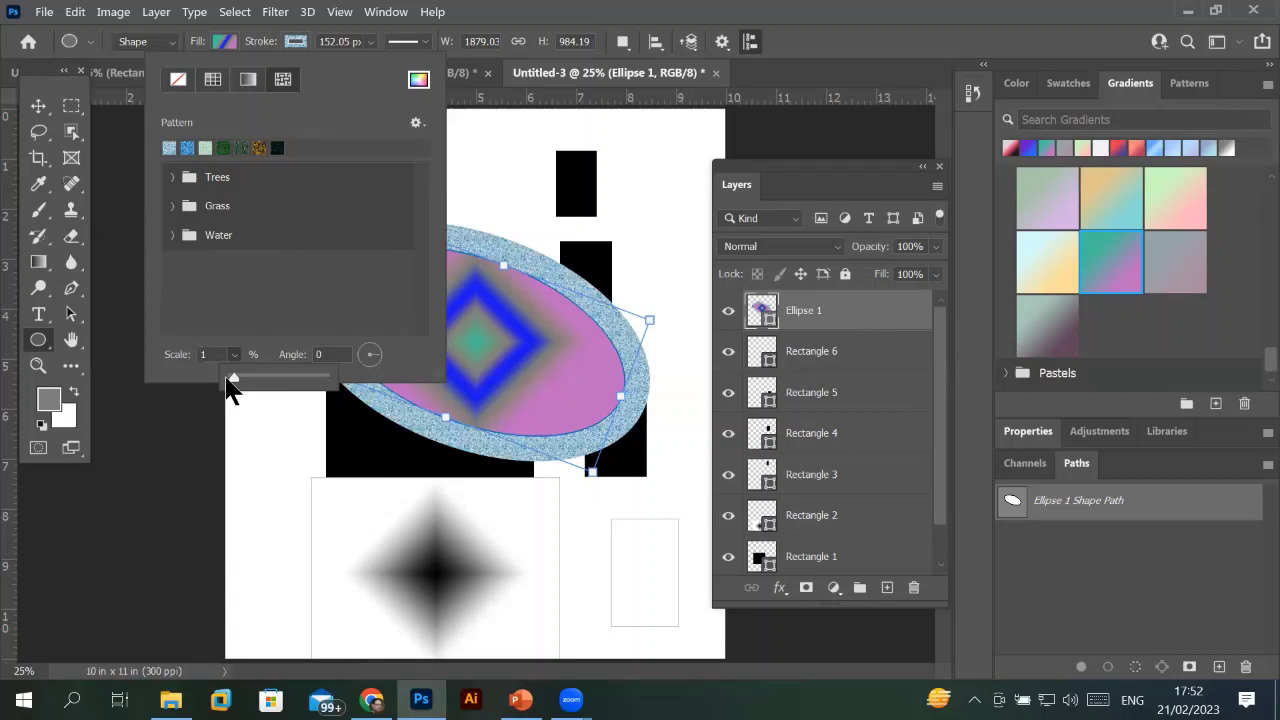
drag(228, 380, 266, 380)
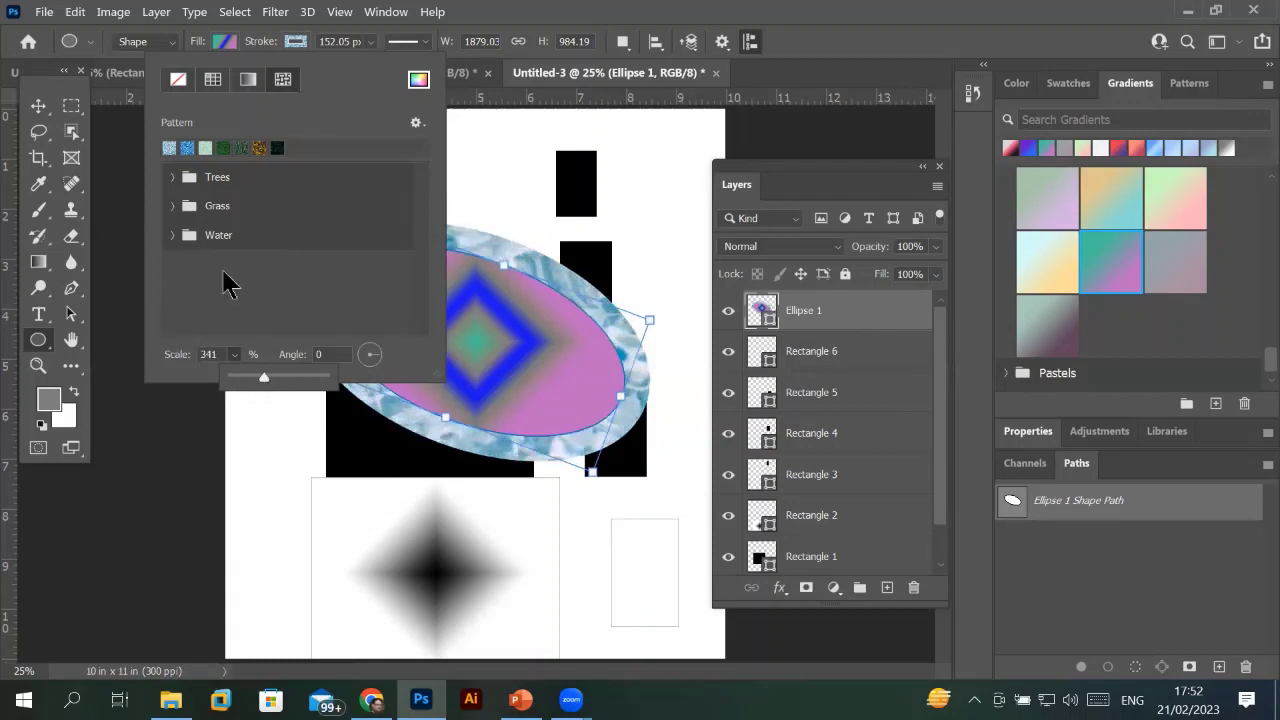
click(168, 206)
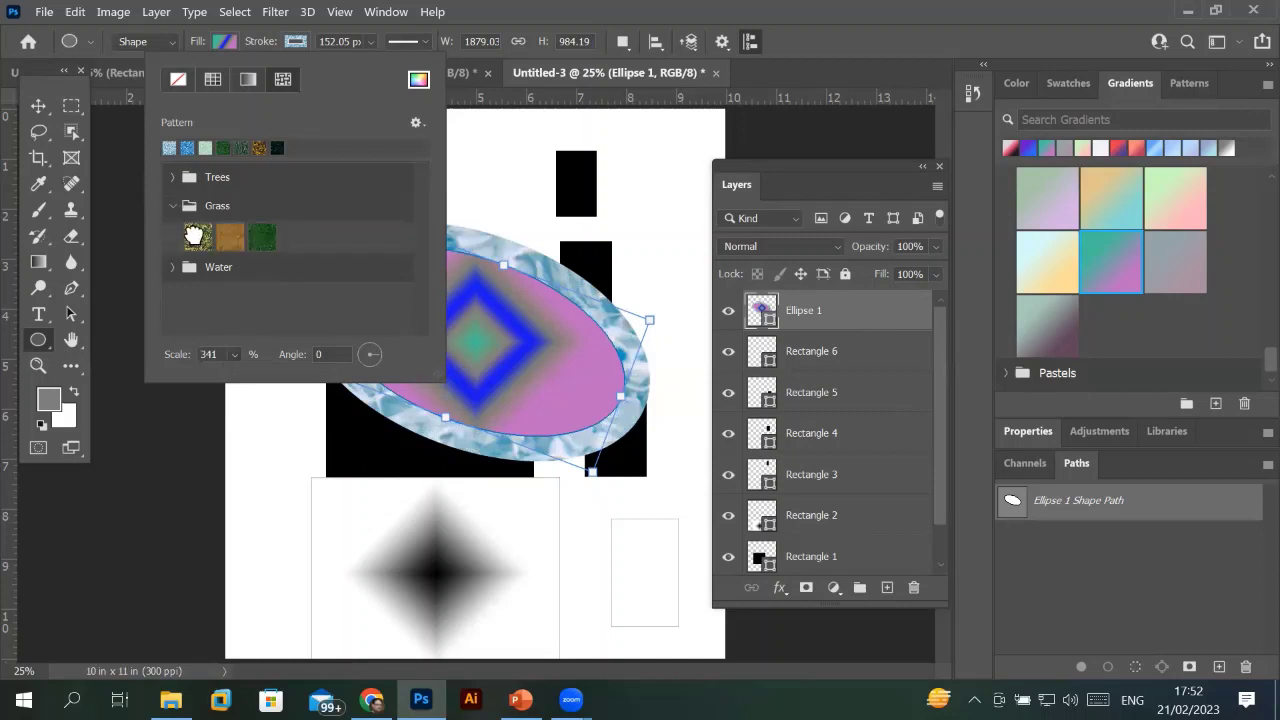
click(195, 236)
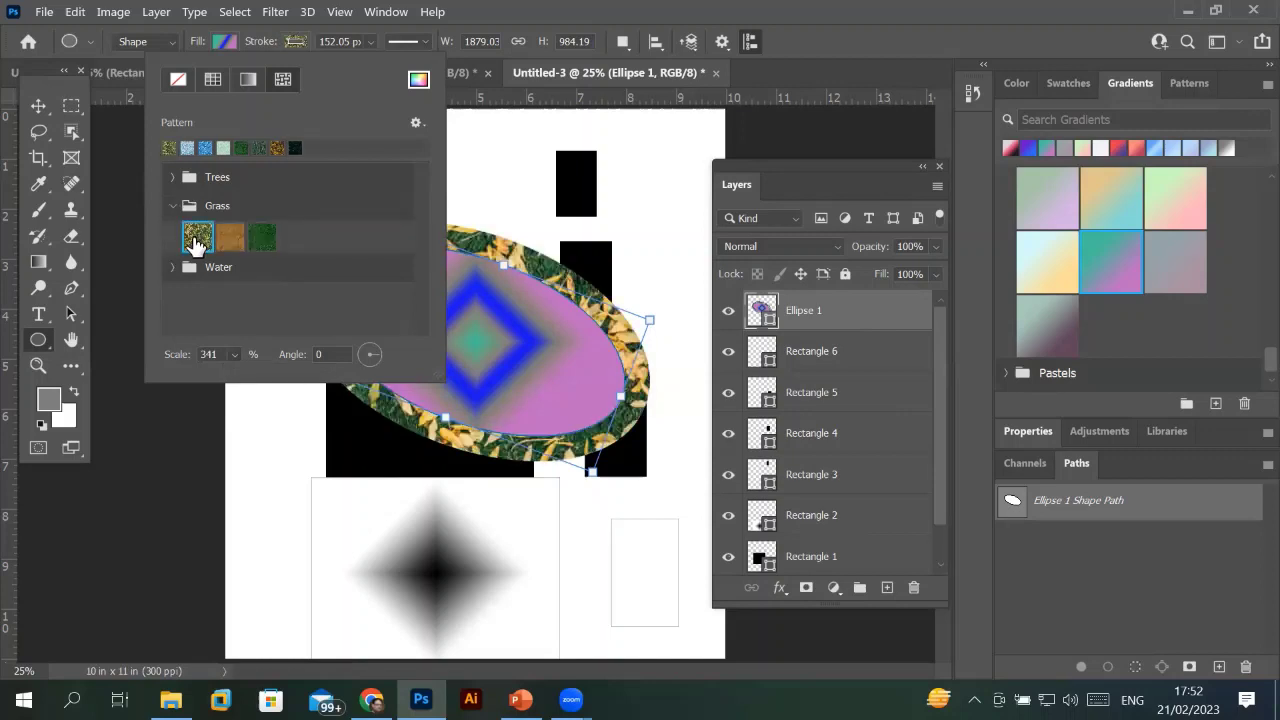
click(233, 355)
drag(251, 380, 312, 377)
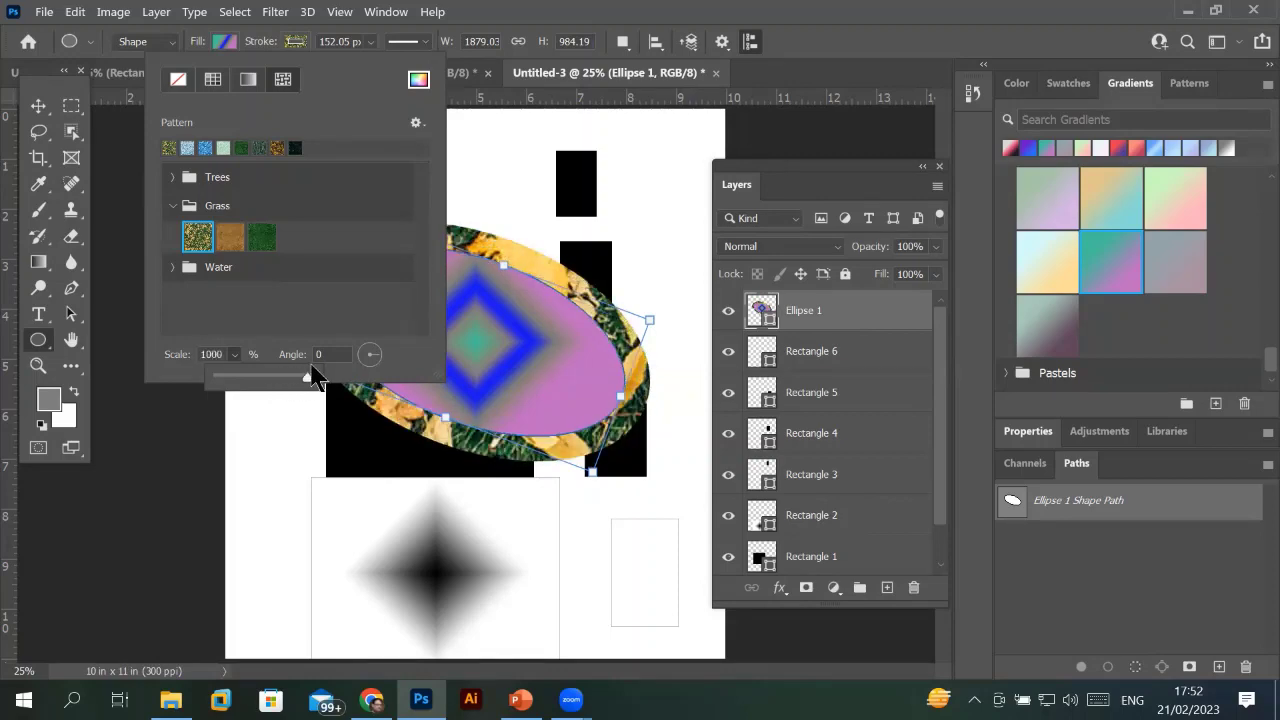
mouse_move(312, 377)
mouse_down()
mouse_move(212, 386)
mouse_move(305, 385)
mouse_up()
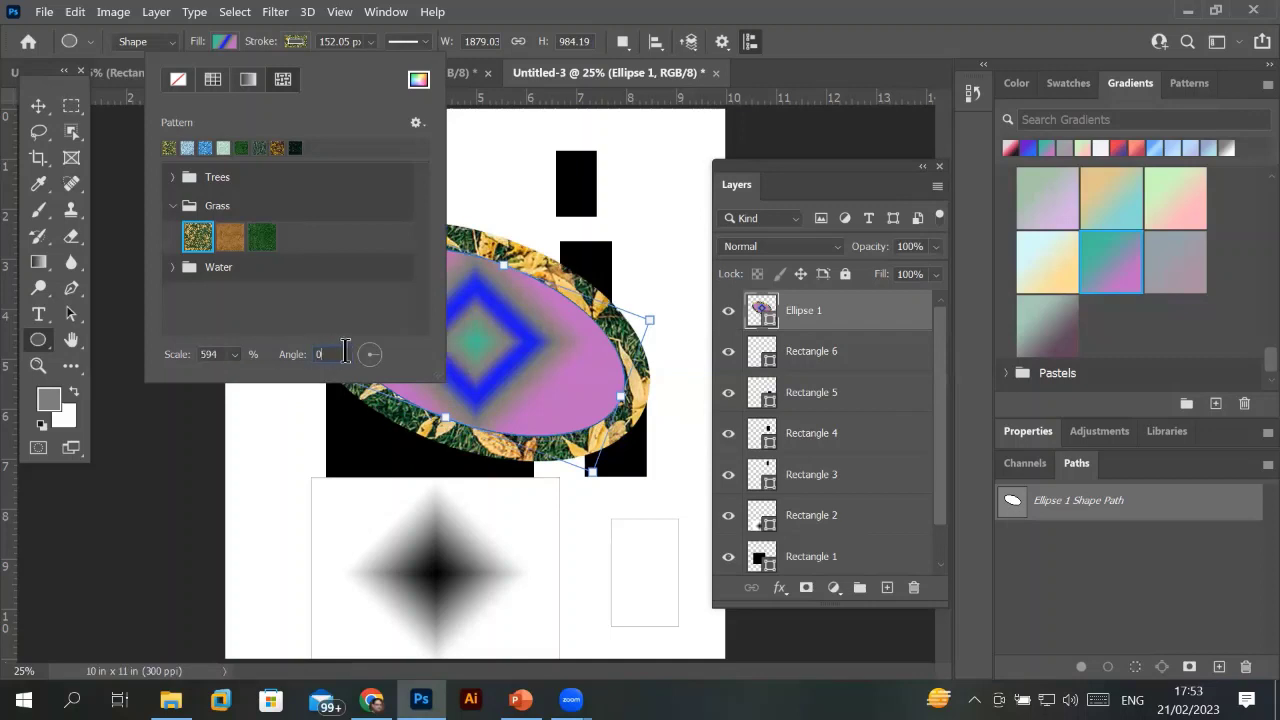
Rotate the outline's grass pattern to 27 degrees.
key(BackSpace)
text(4)
text(24)
key(Return)
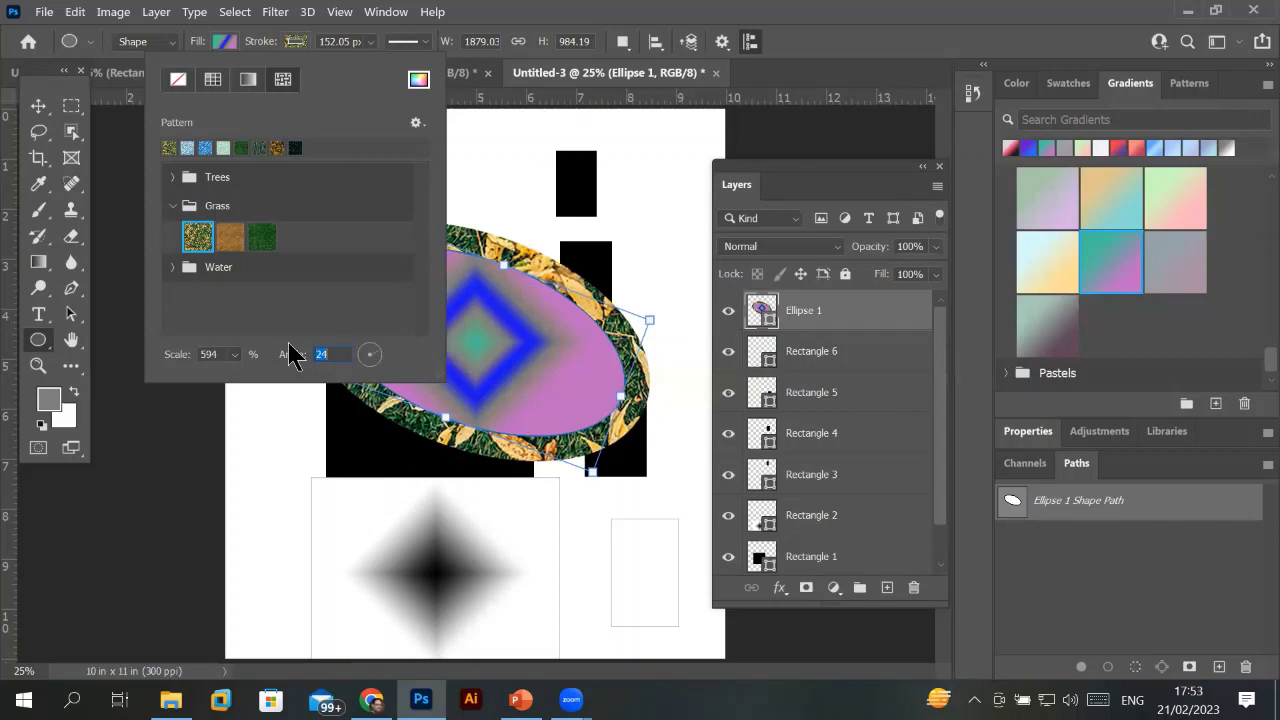
key(Up)
key(Up)
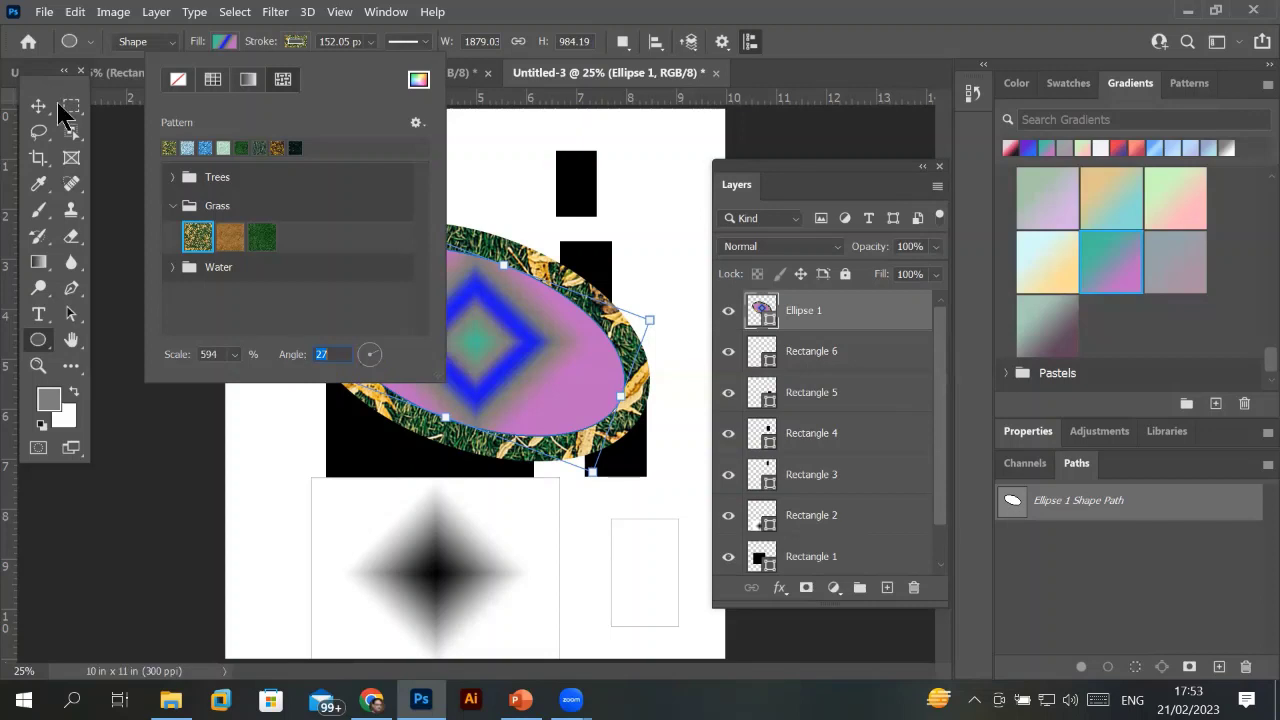
click(174, 206)
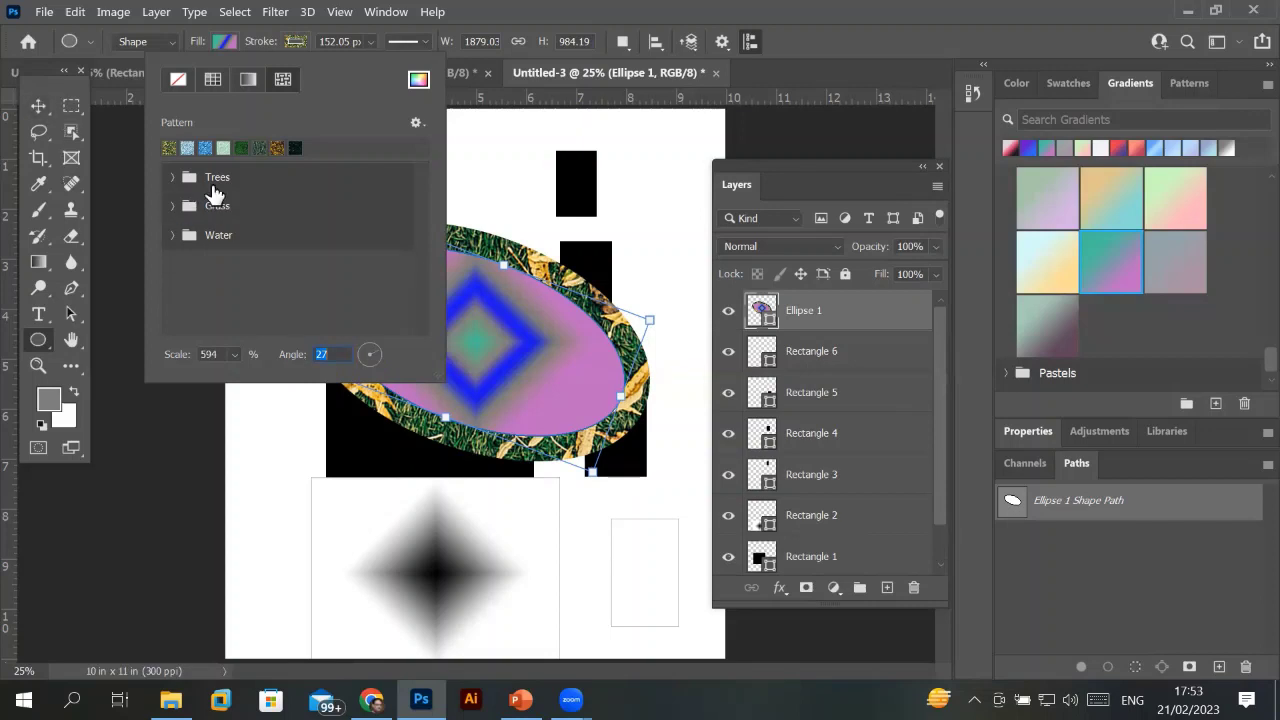
click(268, 37)
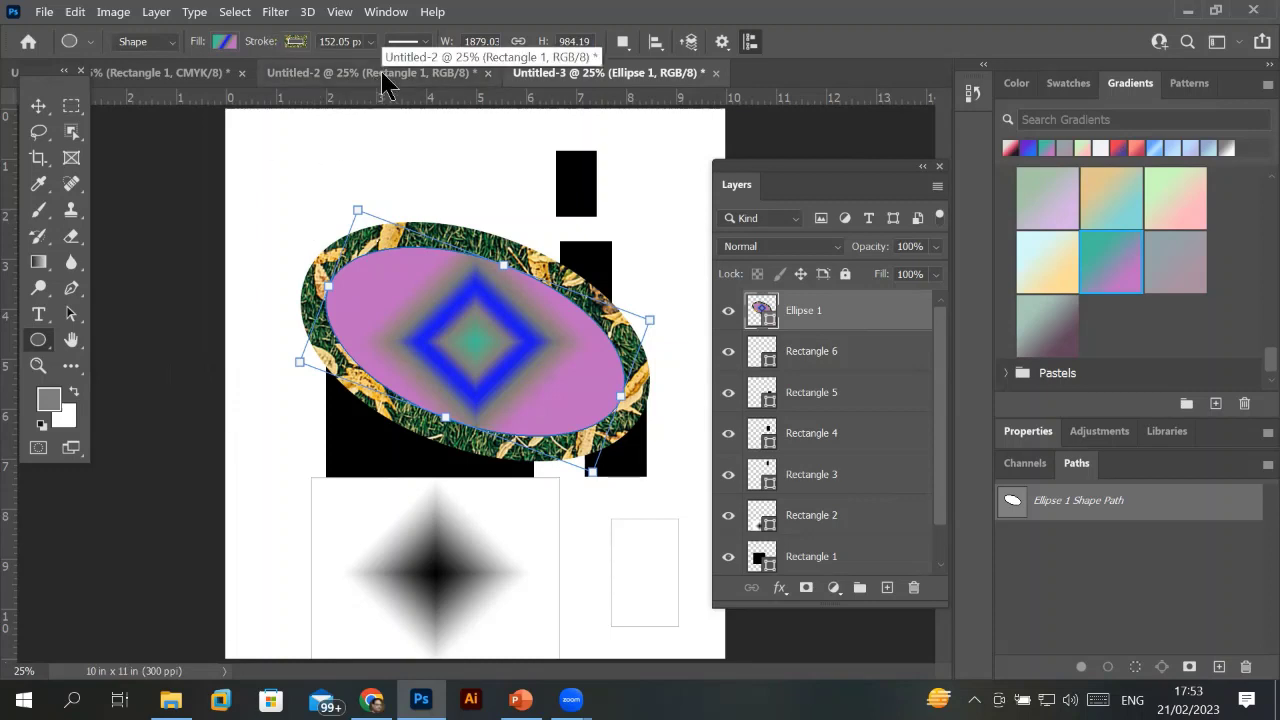
click(629, 52)
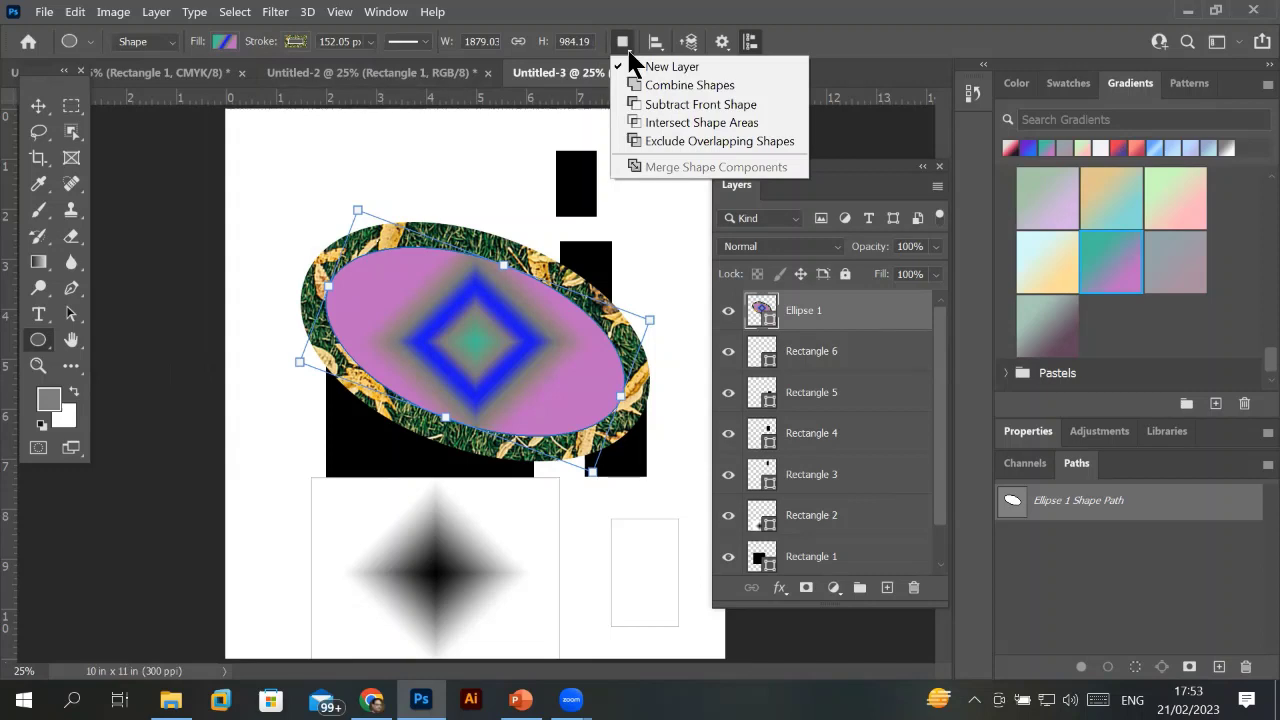
click(629, 62)
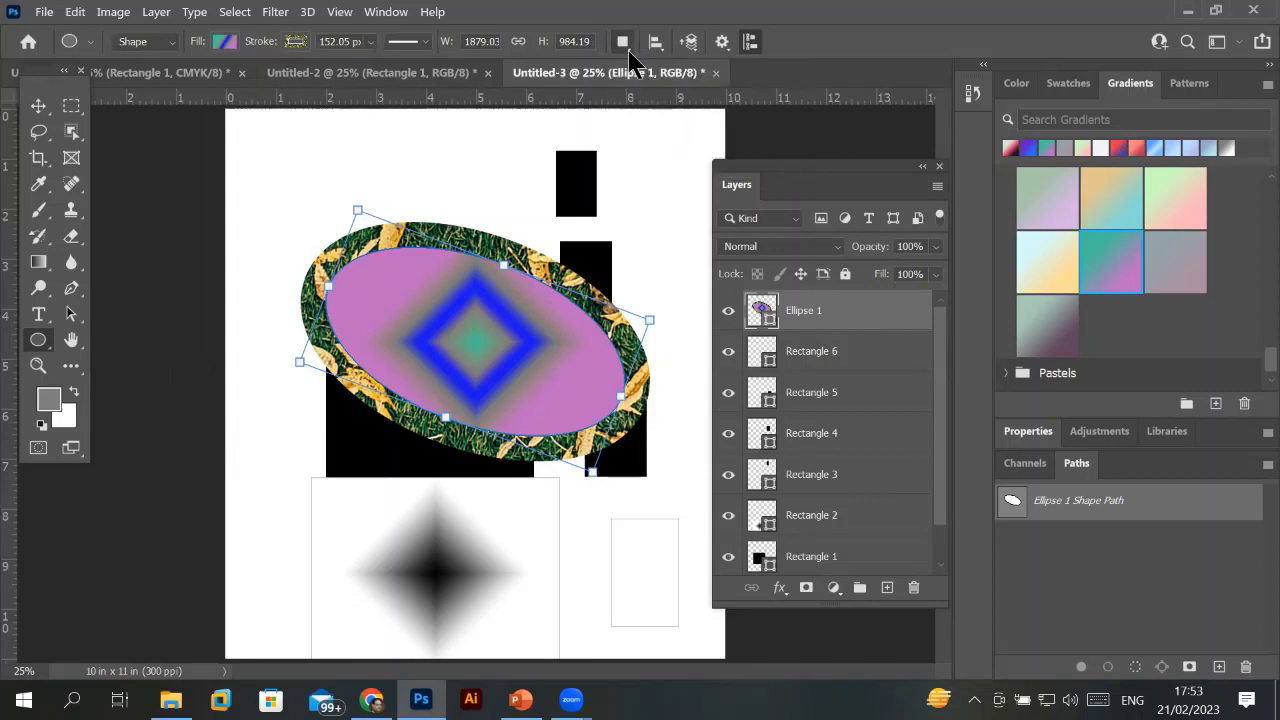
click(657, 45)
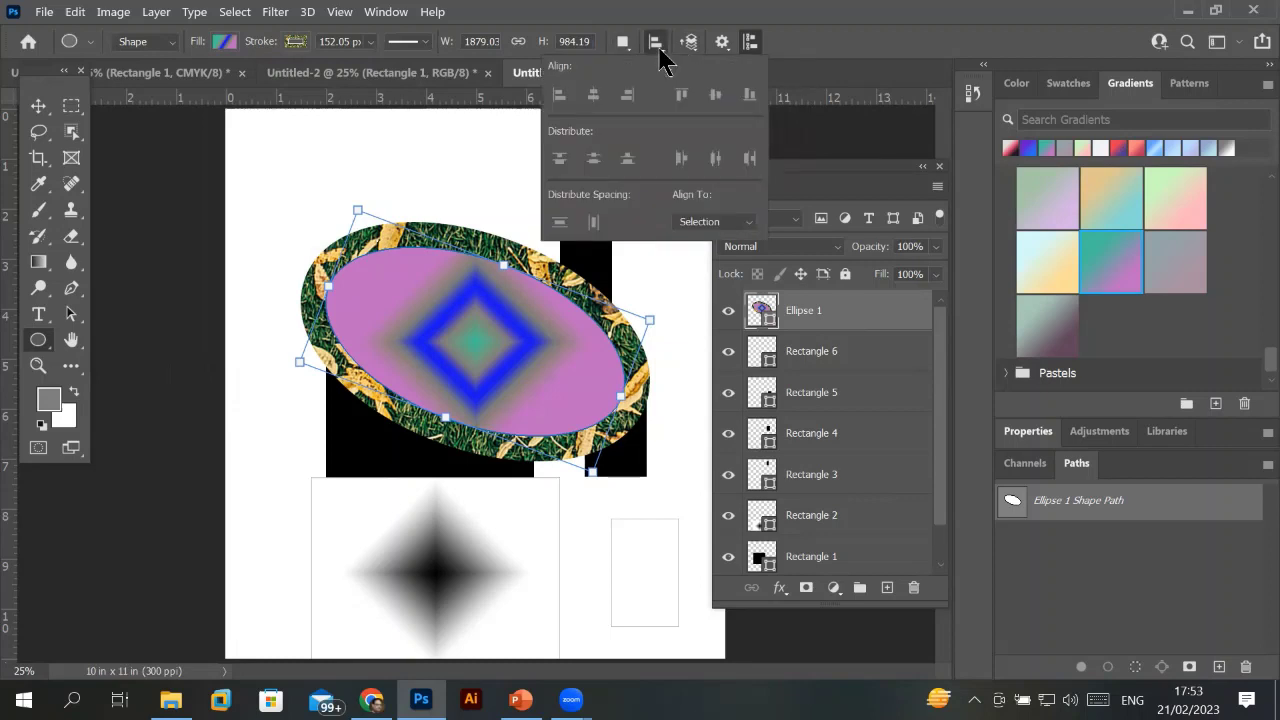
click(660, 48)
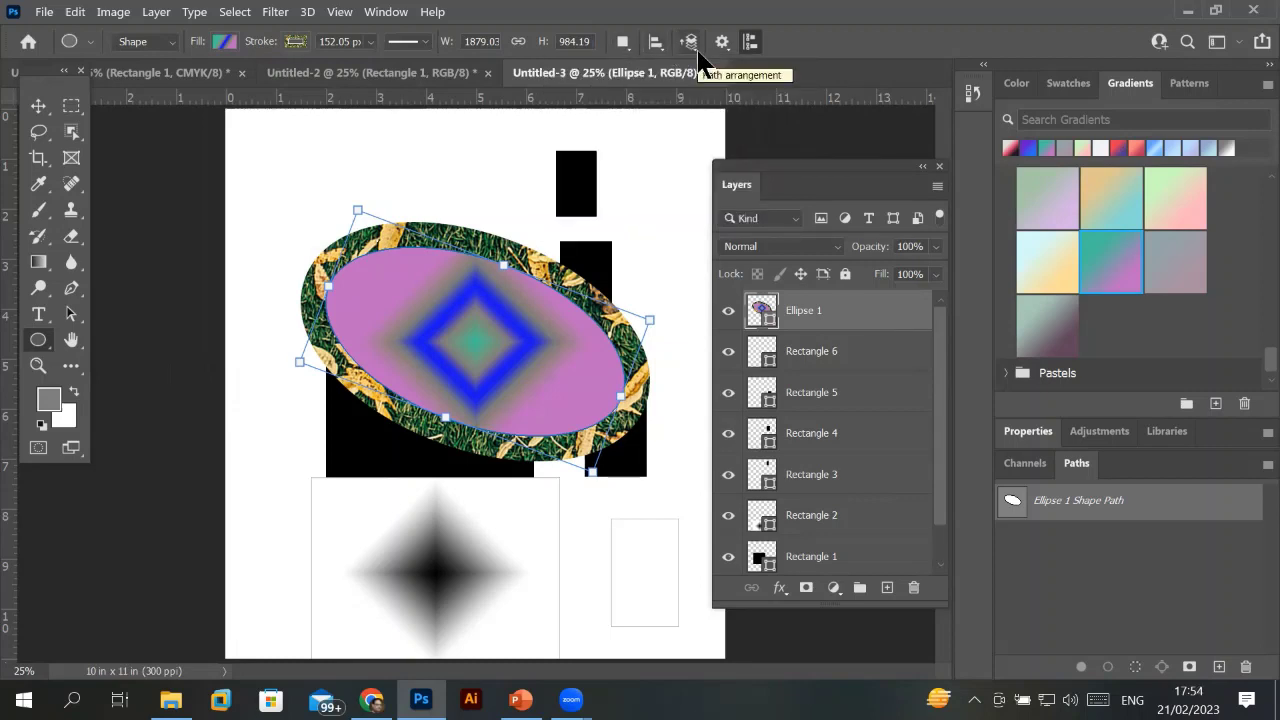
click(691, 44)
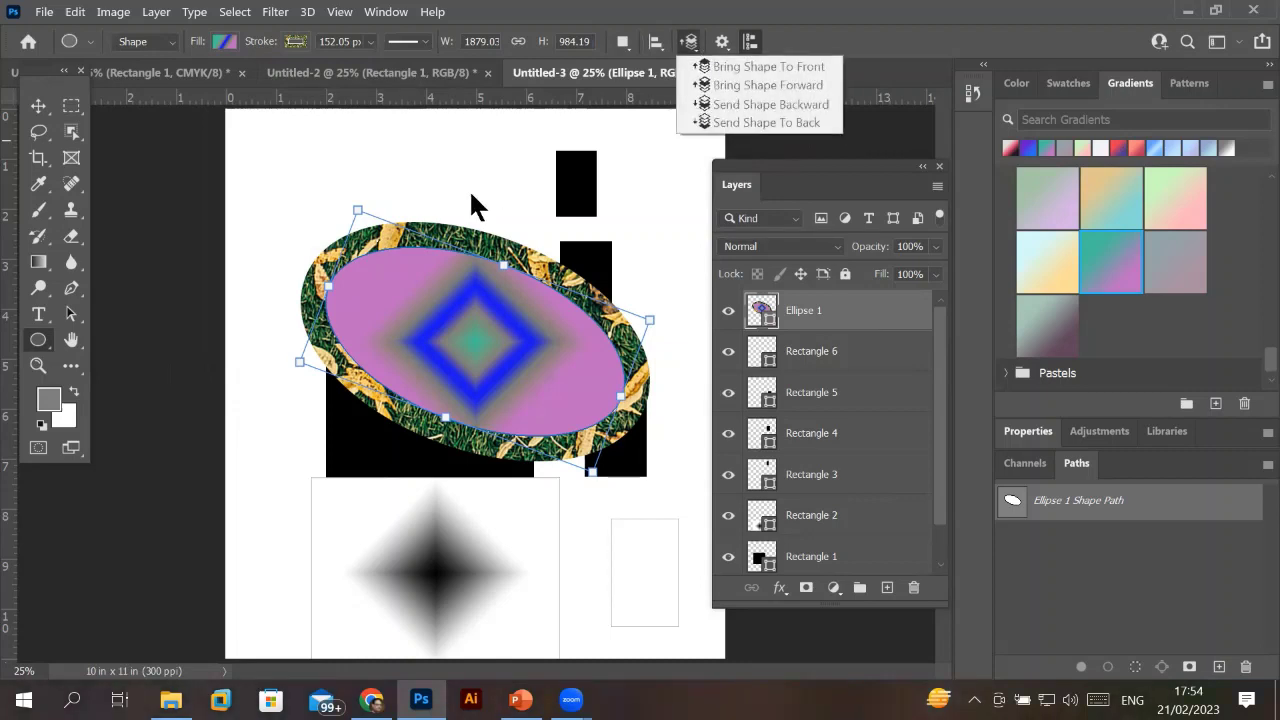
click(440, 248)
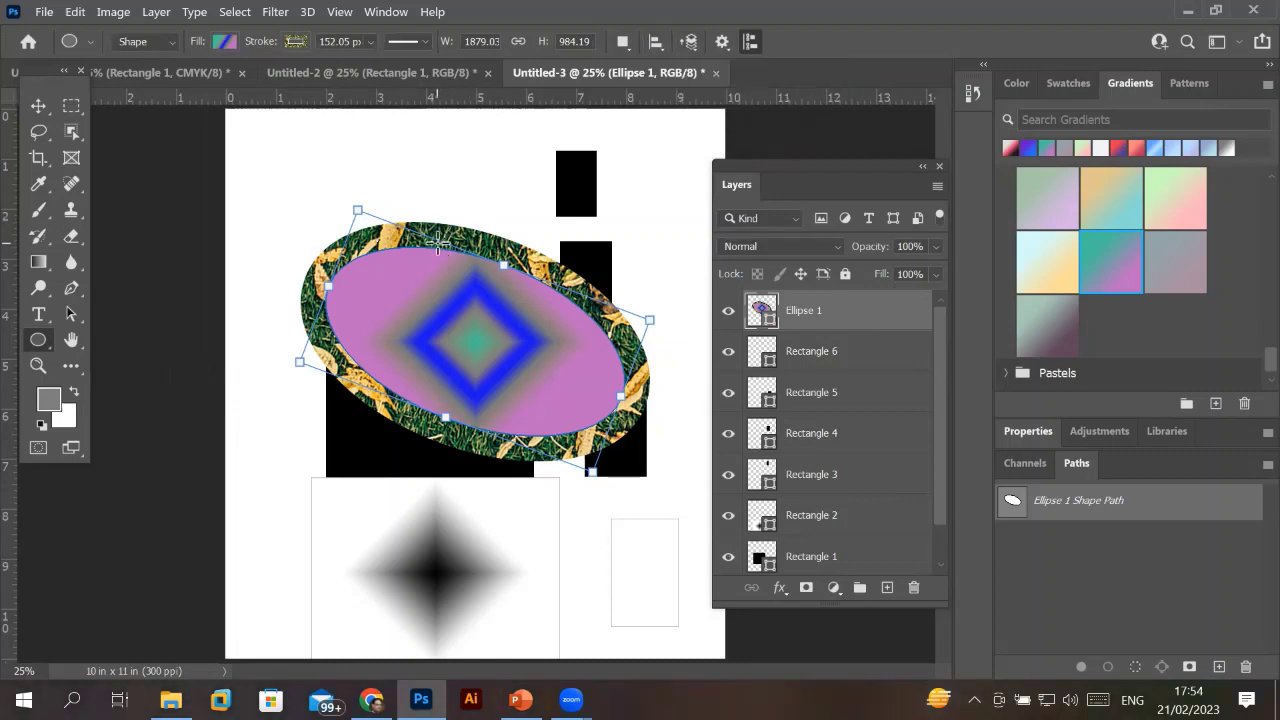
click(690, 43)
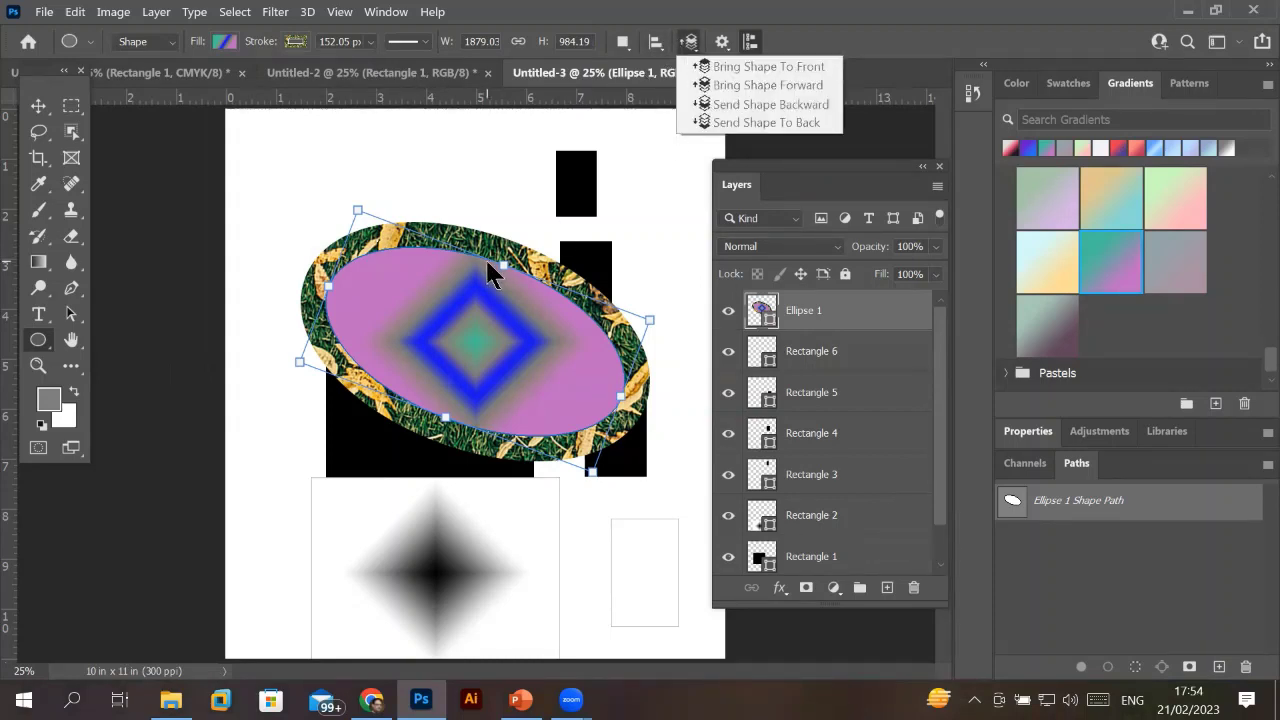
click(566, 334)
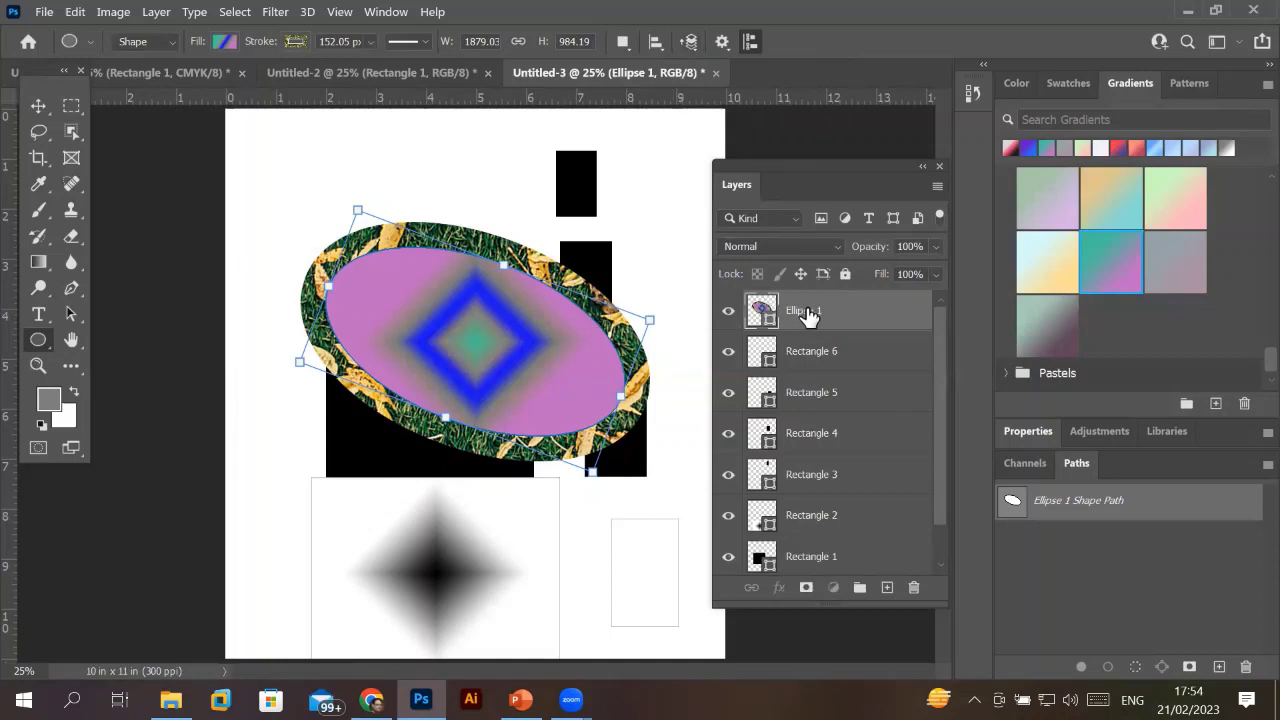
Drag the Ellipse 1 layer down through the stack, ending beneath all the rectangles.
drag(806, 314, 796, 487)
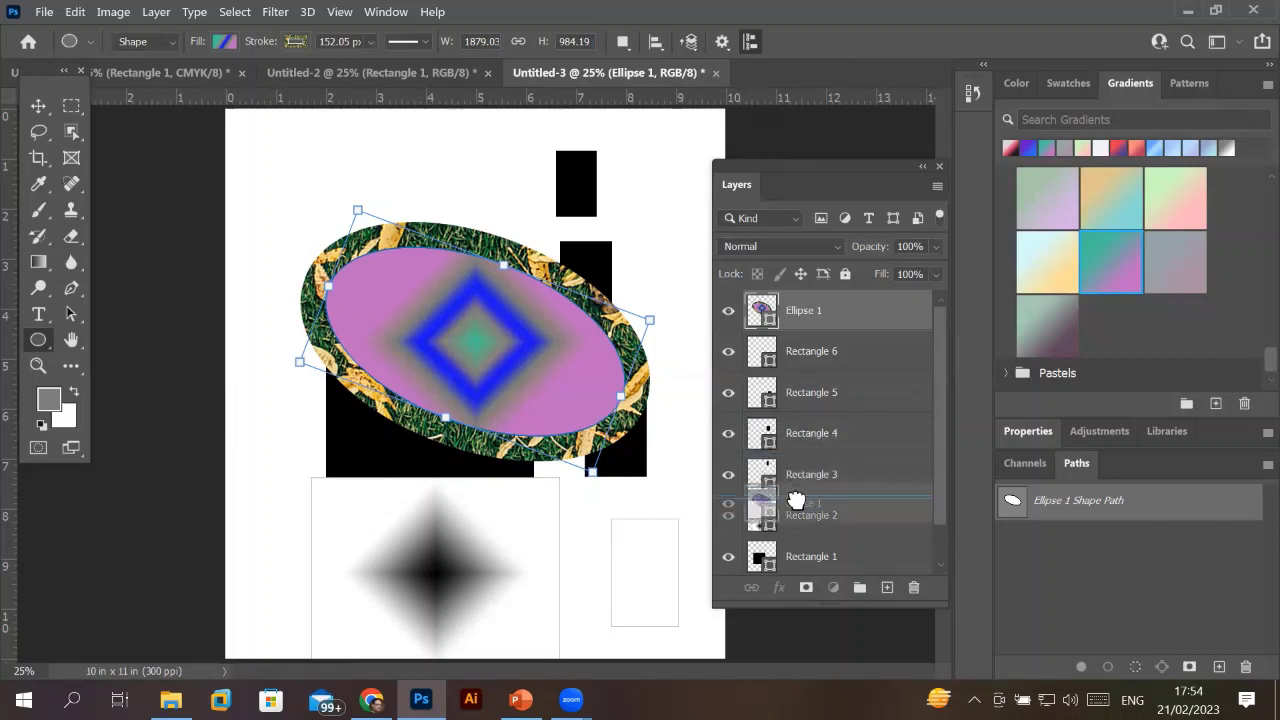
drag(796, 487, 797, 492)
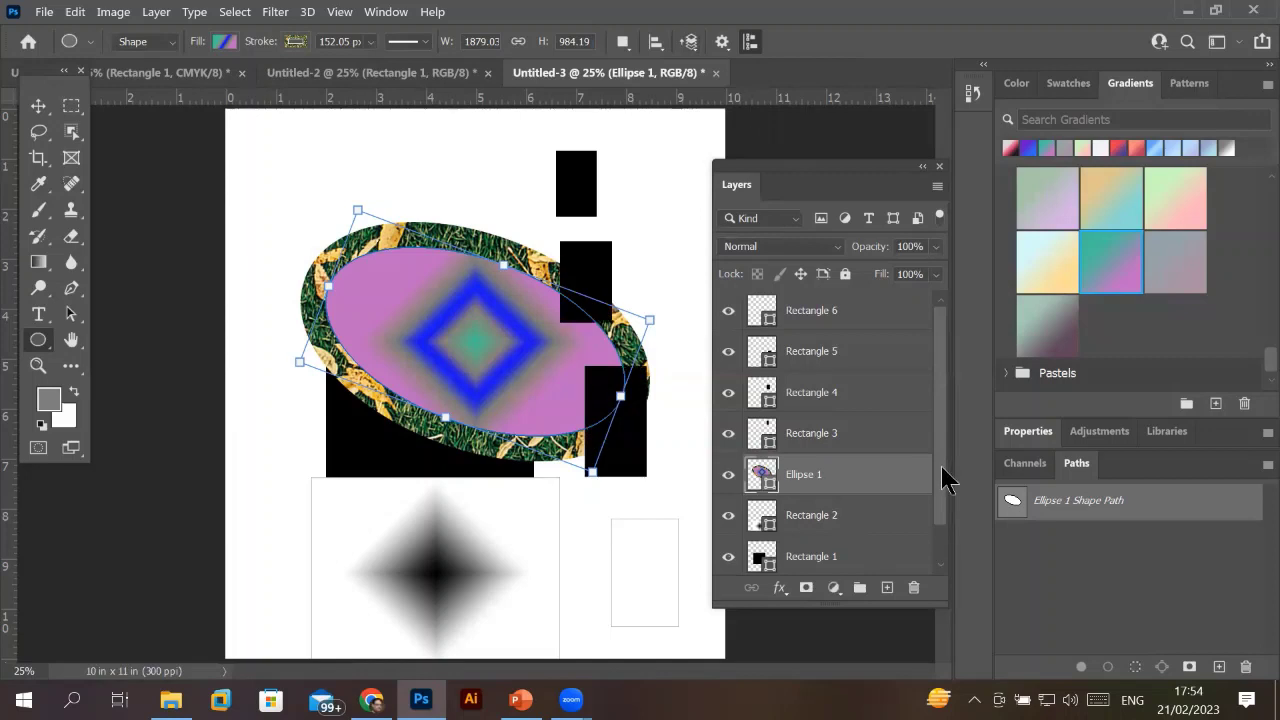
drag(941, 466, 946, 517)
drag(777, 434, 798, 527)
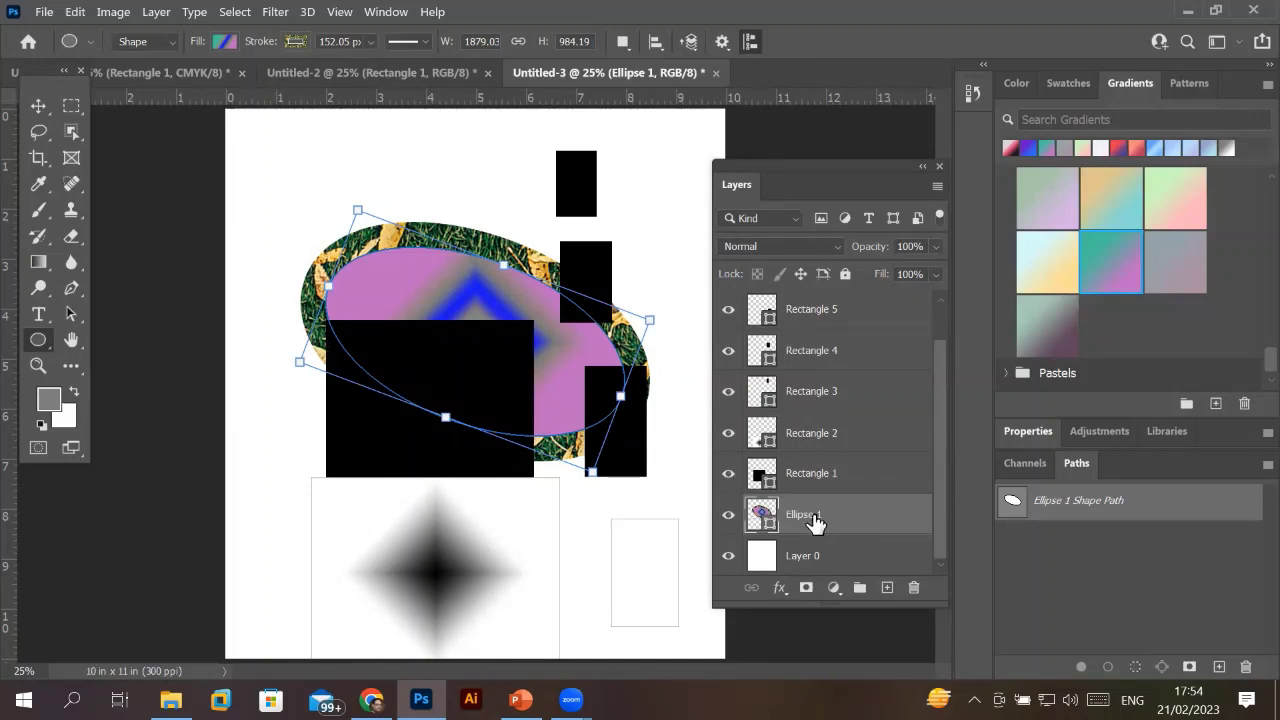
mouse_move(836, 516)
mouse_down()
mouse_move(816, 470)
mouse_move(845, 344)
mouse_up()
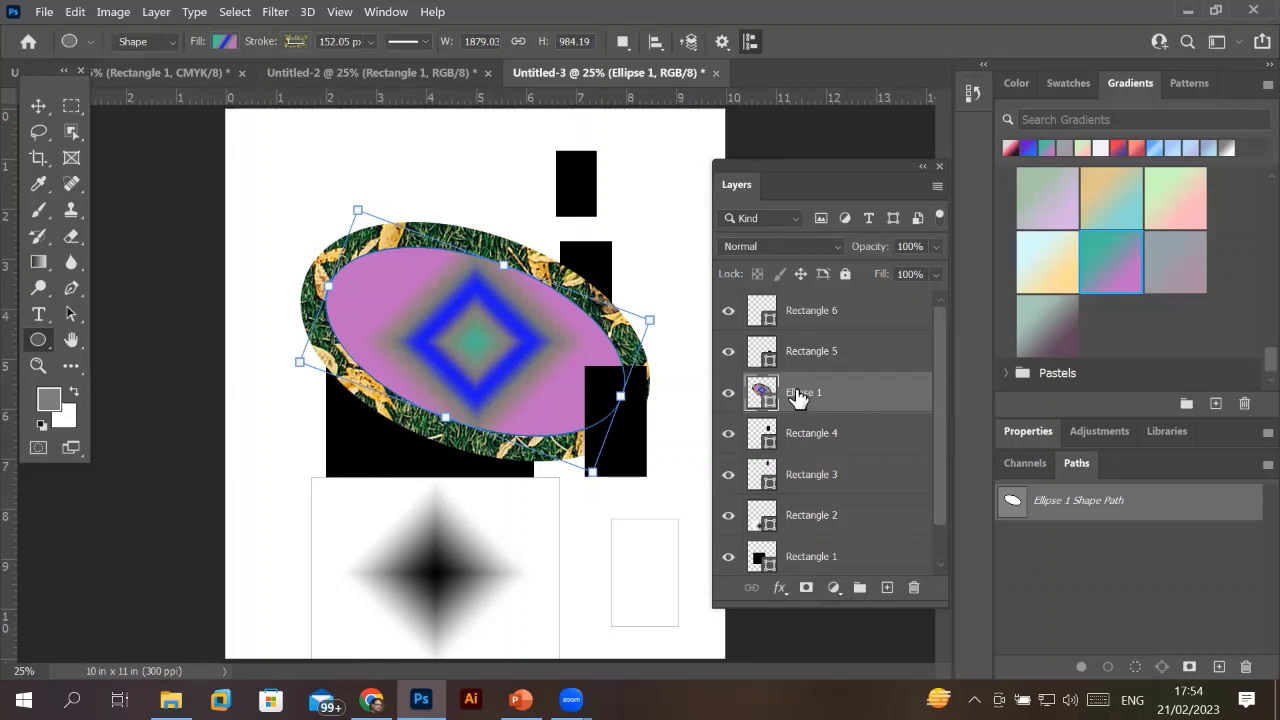
drag(797, 396, 806, 346)
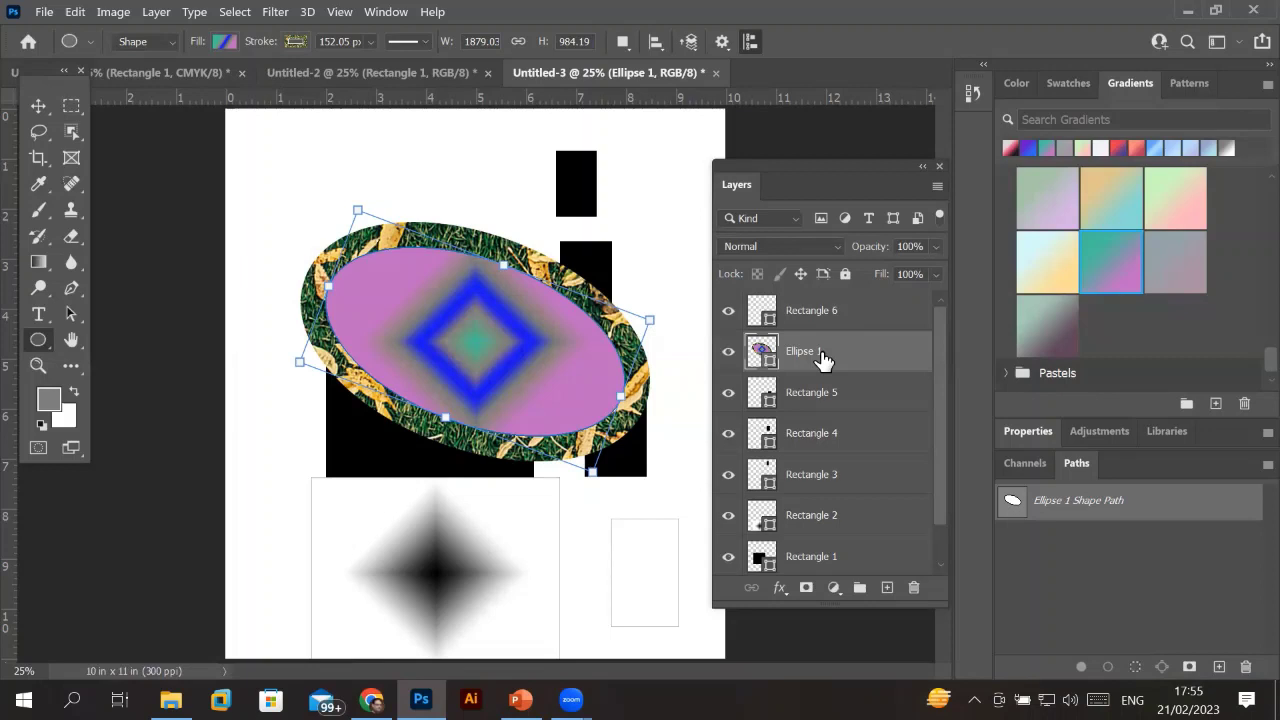
drag(820, 360, 826, 541)
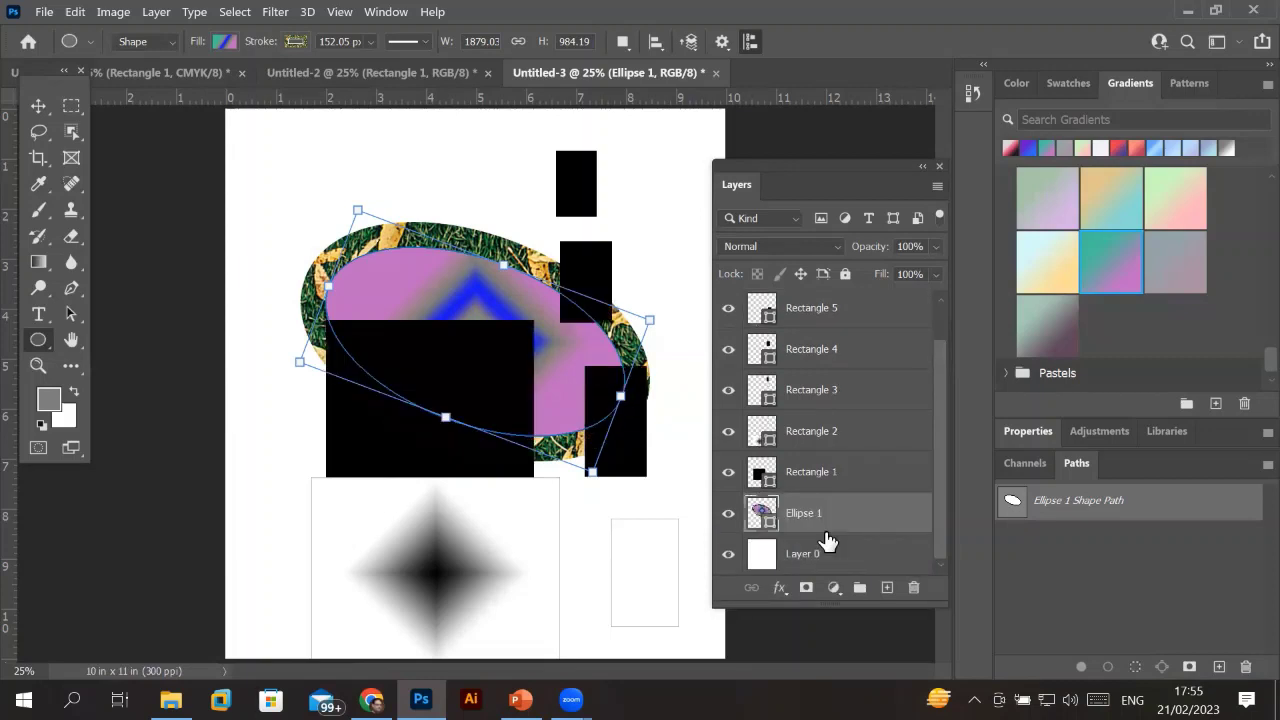
Raise Ellipse 1 step by step back above Rectangle 6 at the top.
click(38, 105)
click(405, 183)
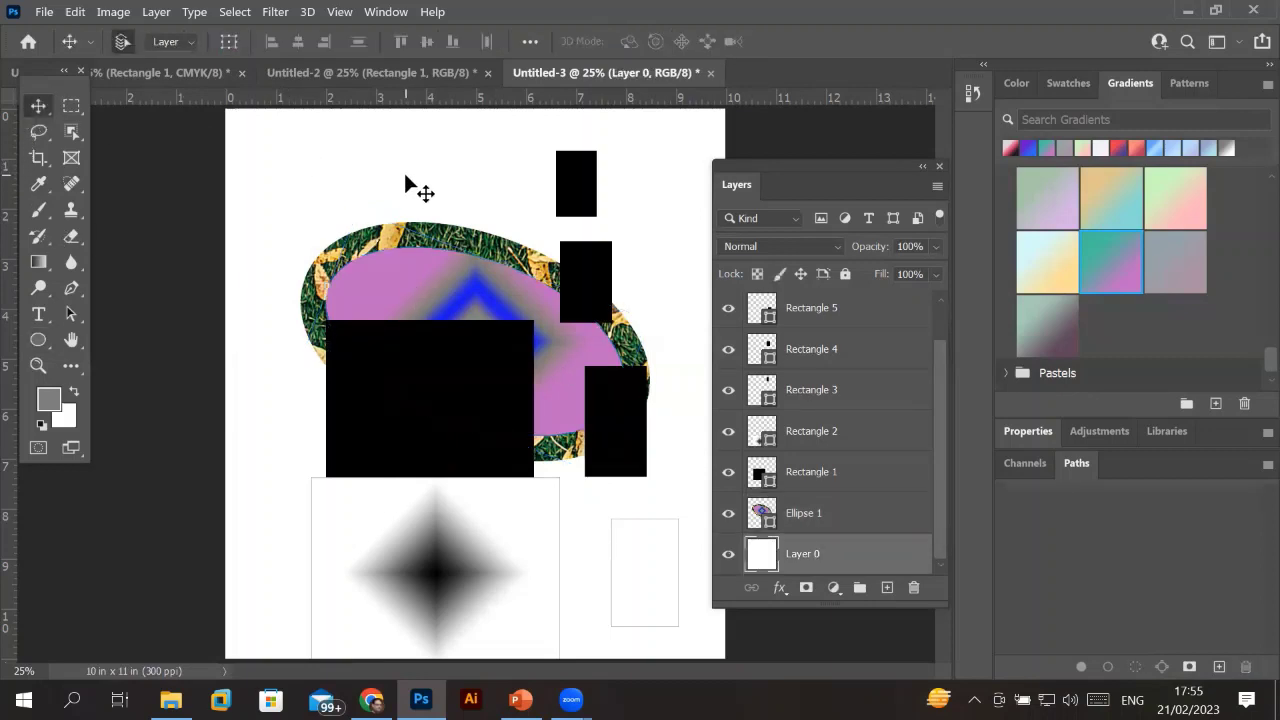
click(834, 515)
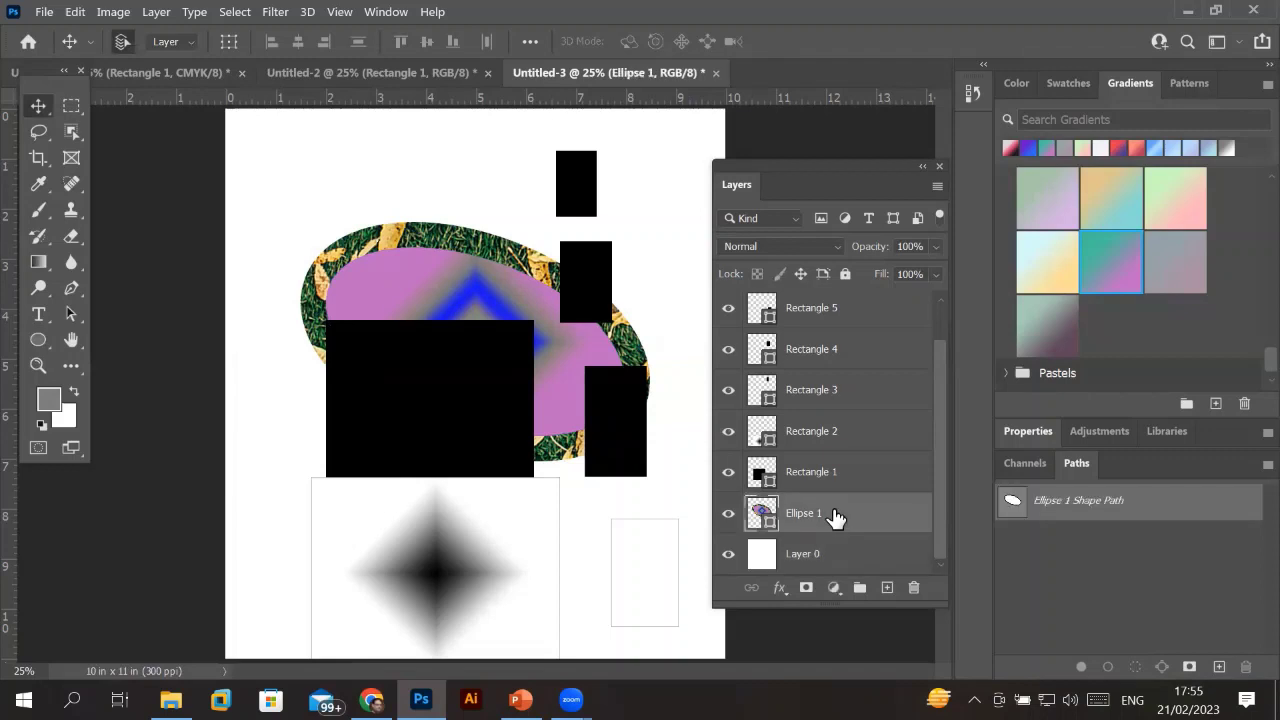
drag(834, 515, 838, 466)
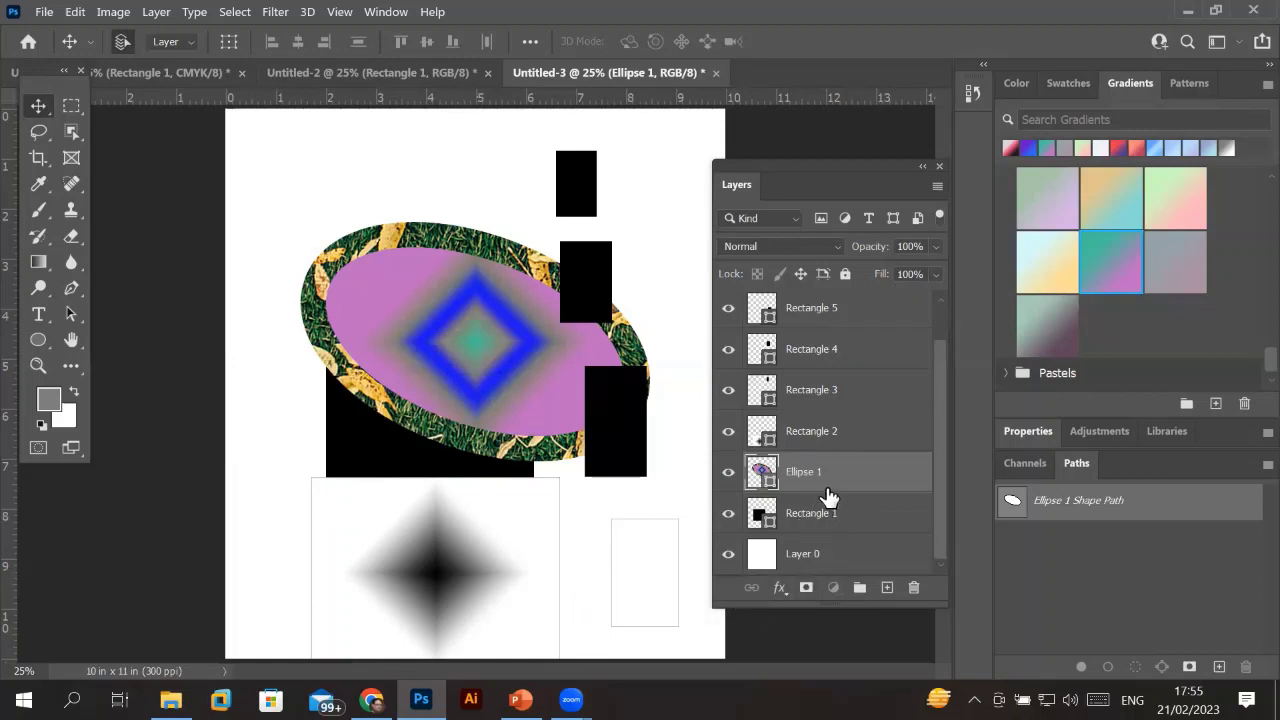
drag(831, 482, 846, 345)
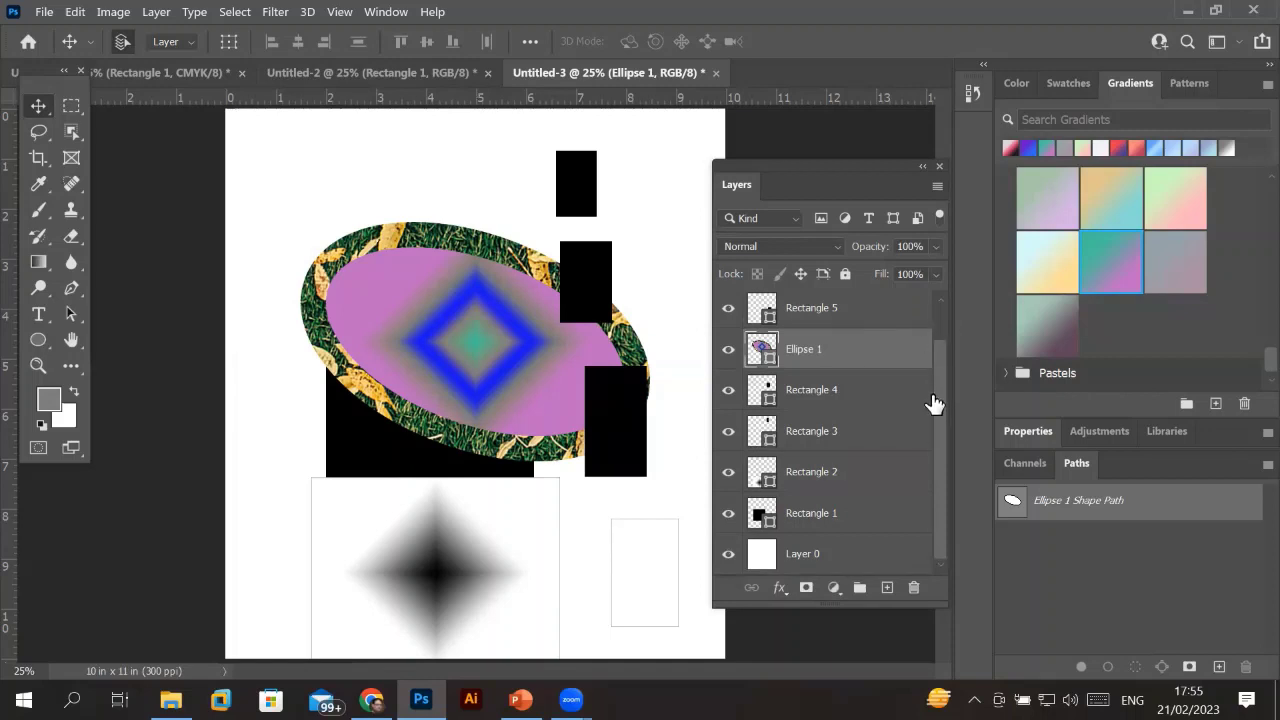
scroll(945, 398, up, 1)
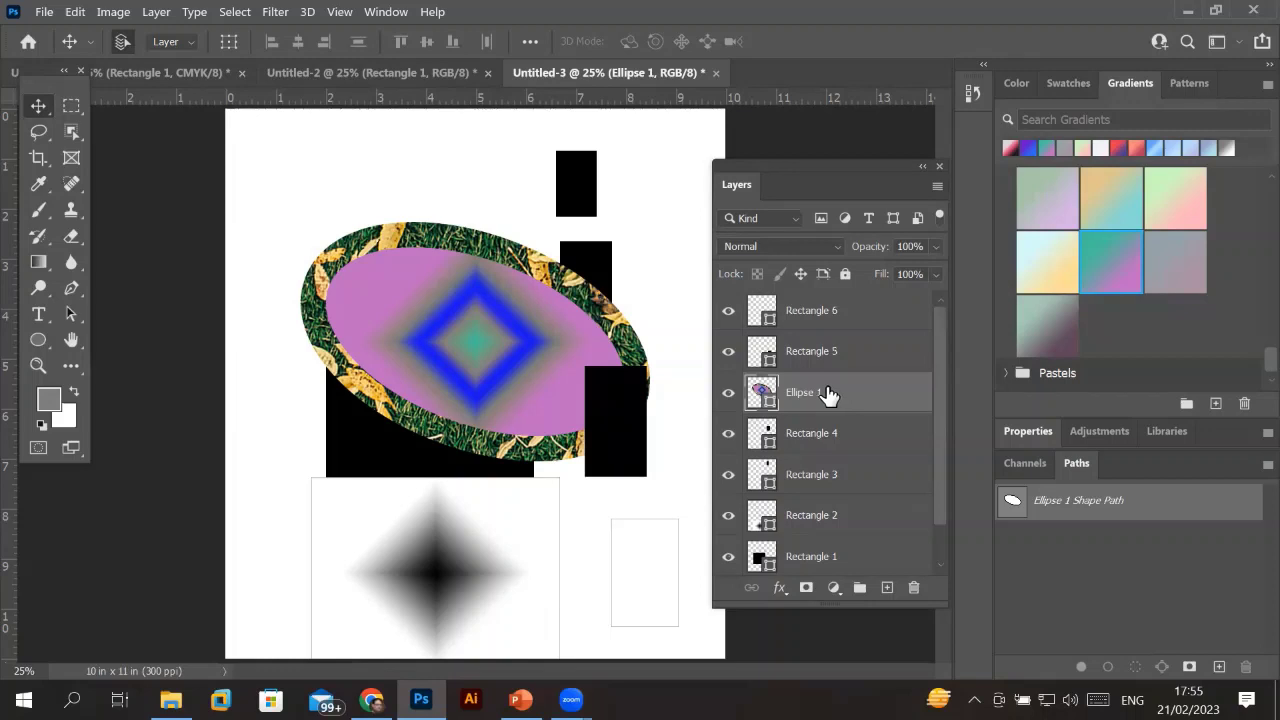
drag(826, 394, 846, 308)
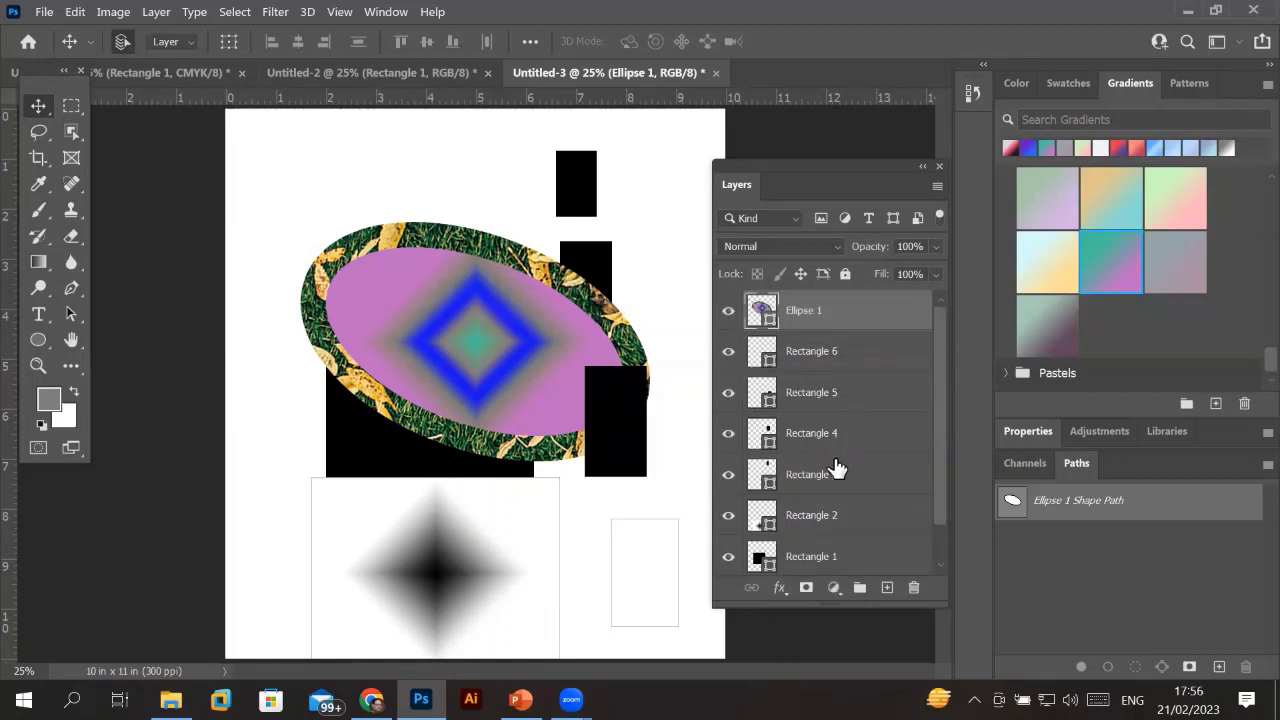
Rename the Ellipse 1 layer to 'Big Circle'.
double_click(808, 312)
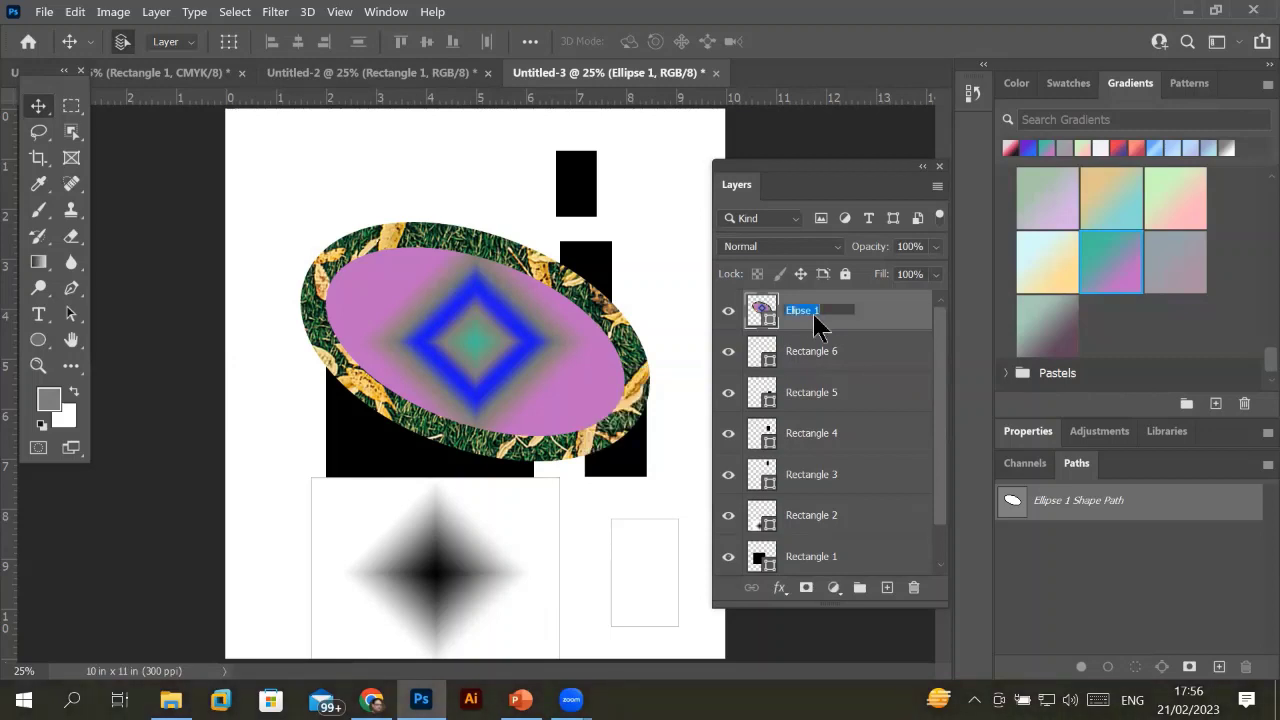
key(BackSpace)
text(Big C)
text(ircle)
key(Return)
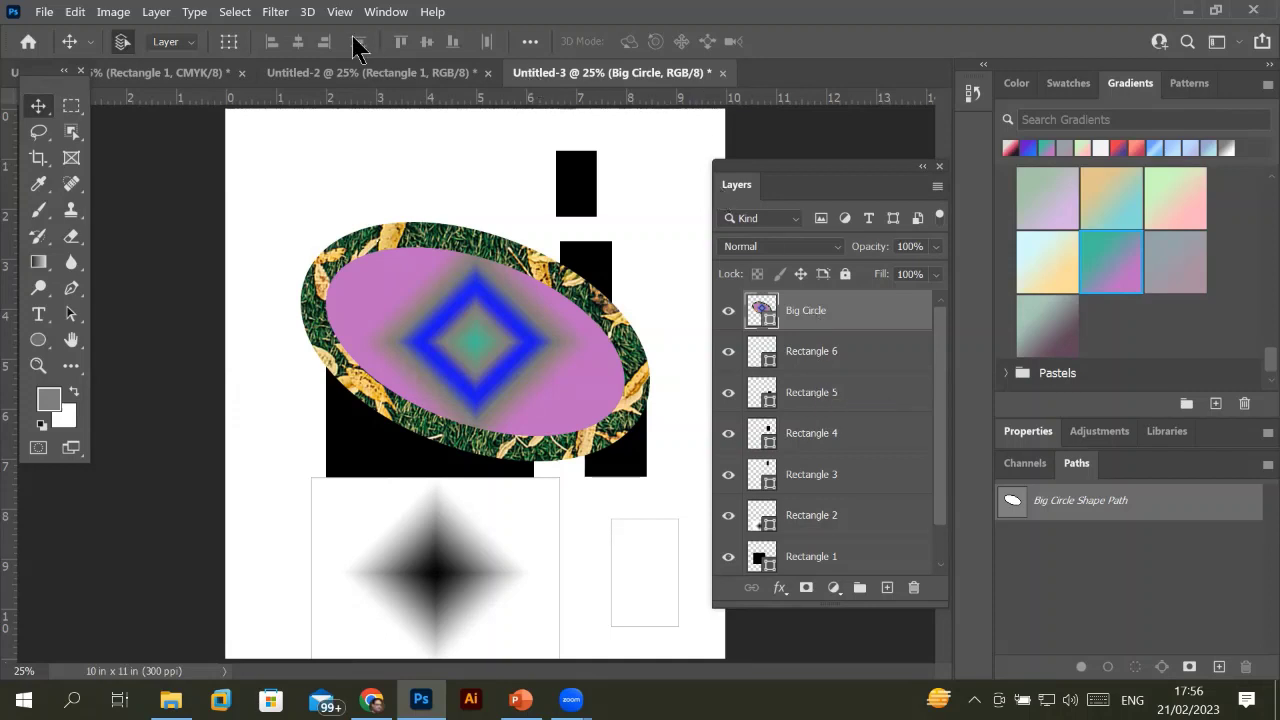
Hide the Paths and Layers panels, float the toolbar, and show the workspace presets.
click(385, 14)
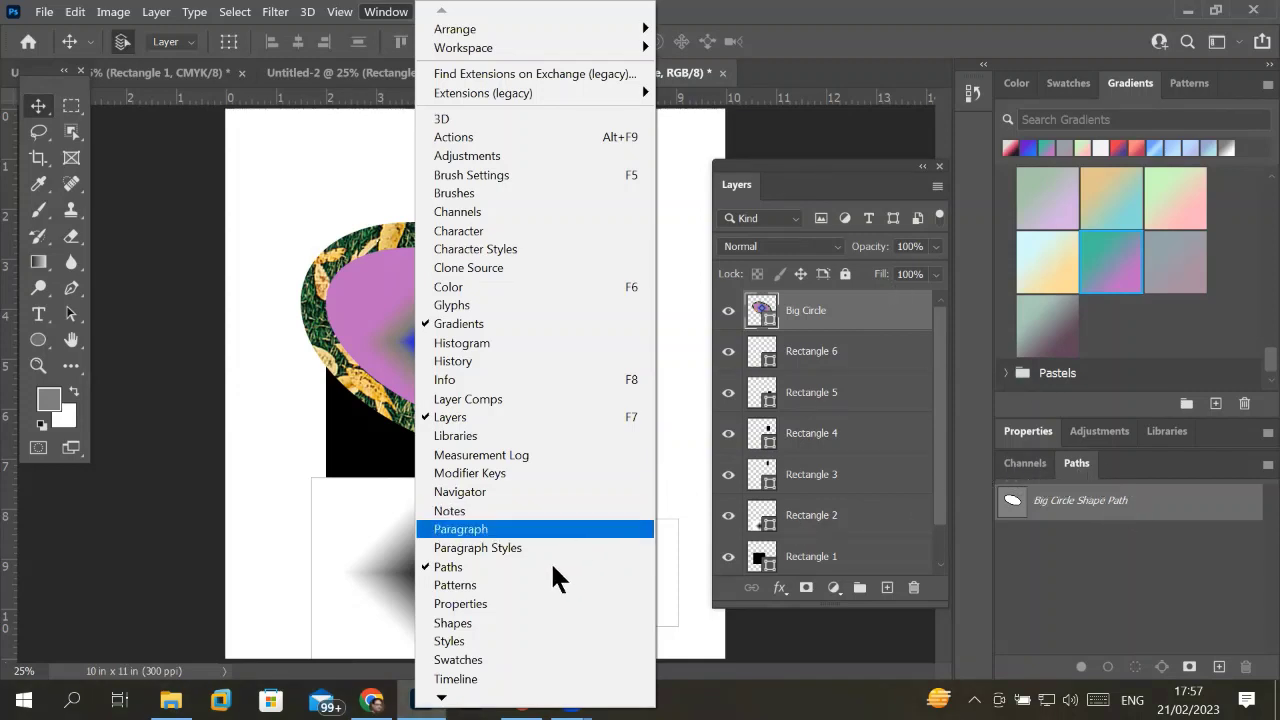
click(451, 572)
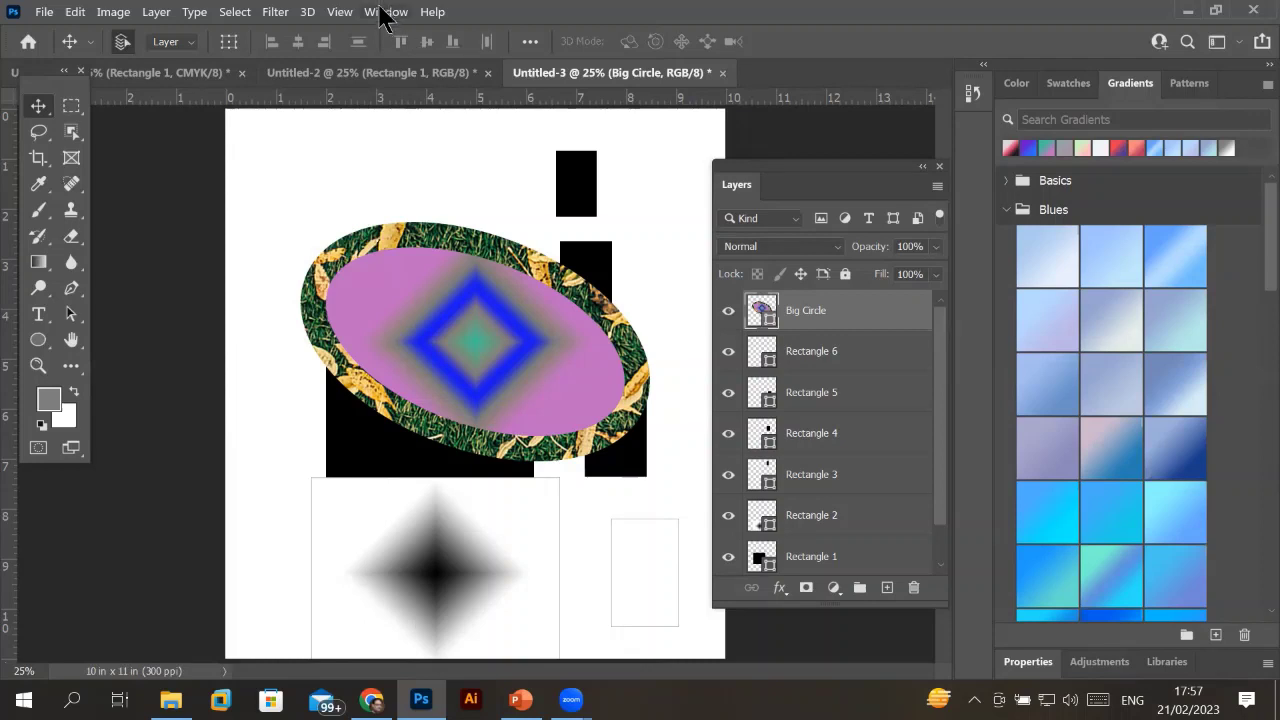
click(383, 13)
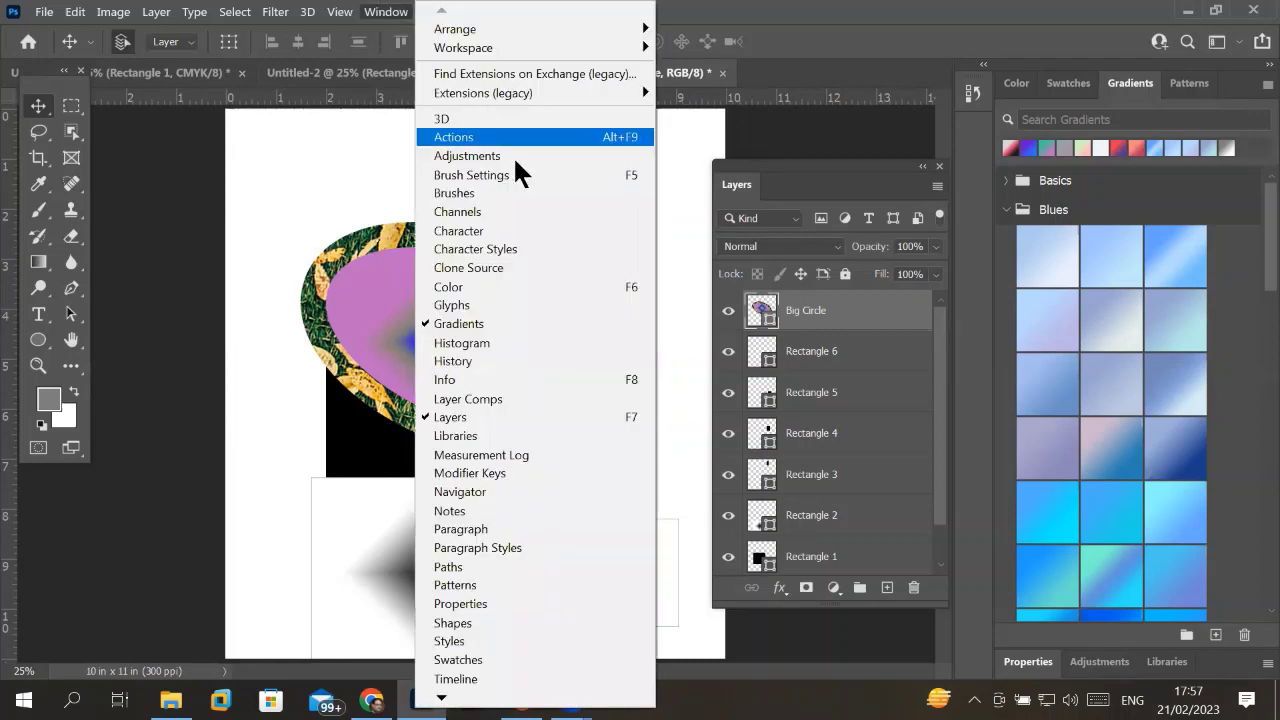
click(572, 416)
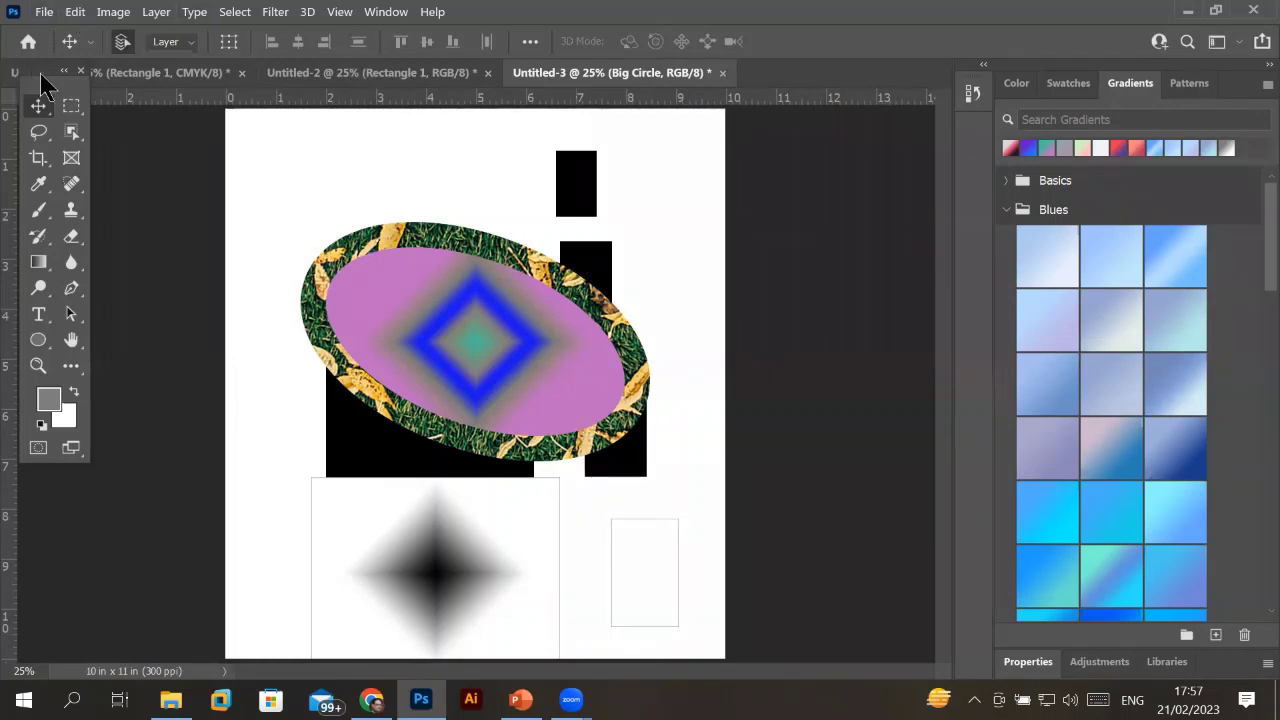
drag(40, 78, 150, 170)
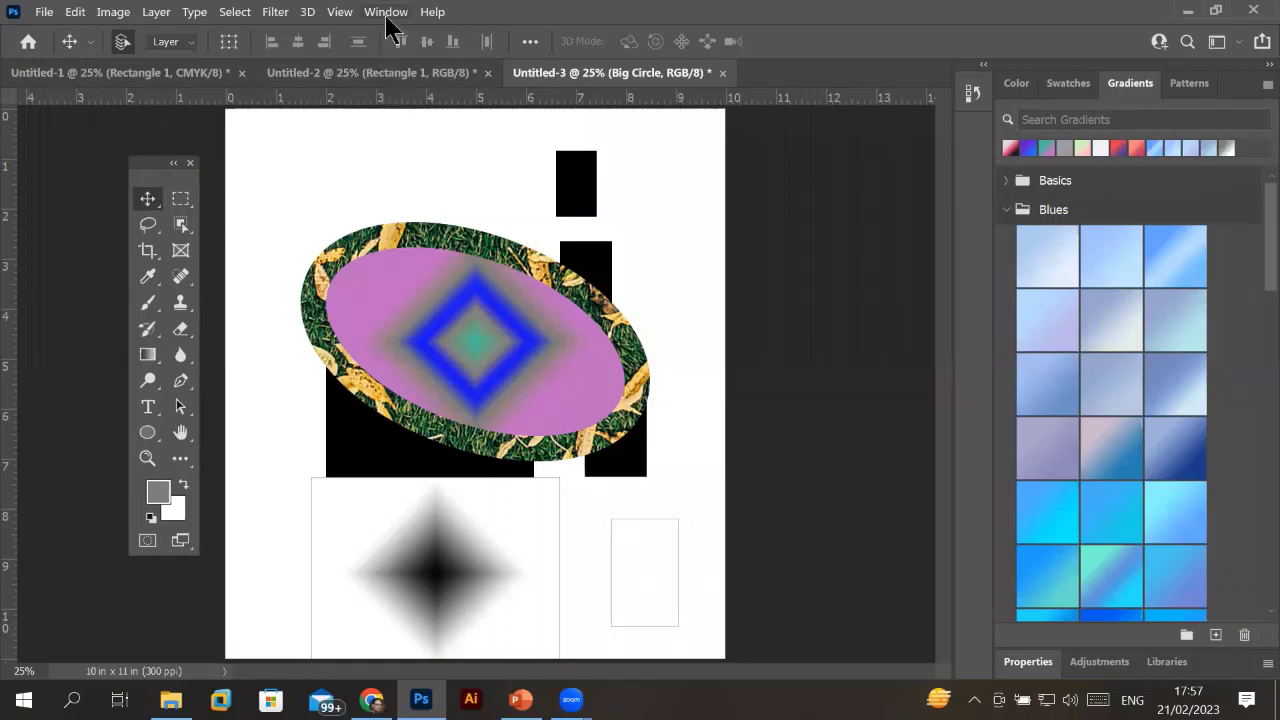
click(387, 12)
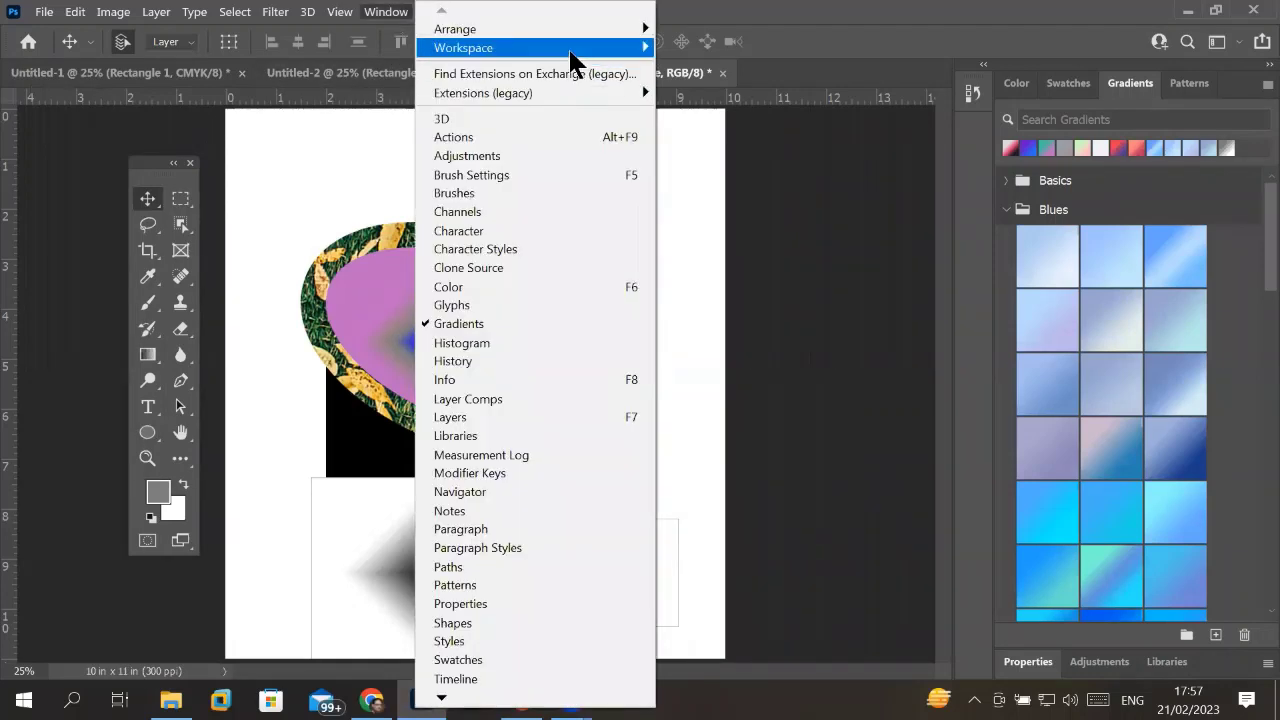
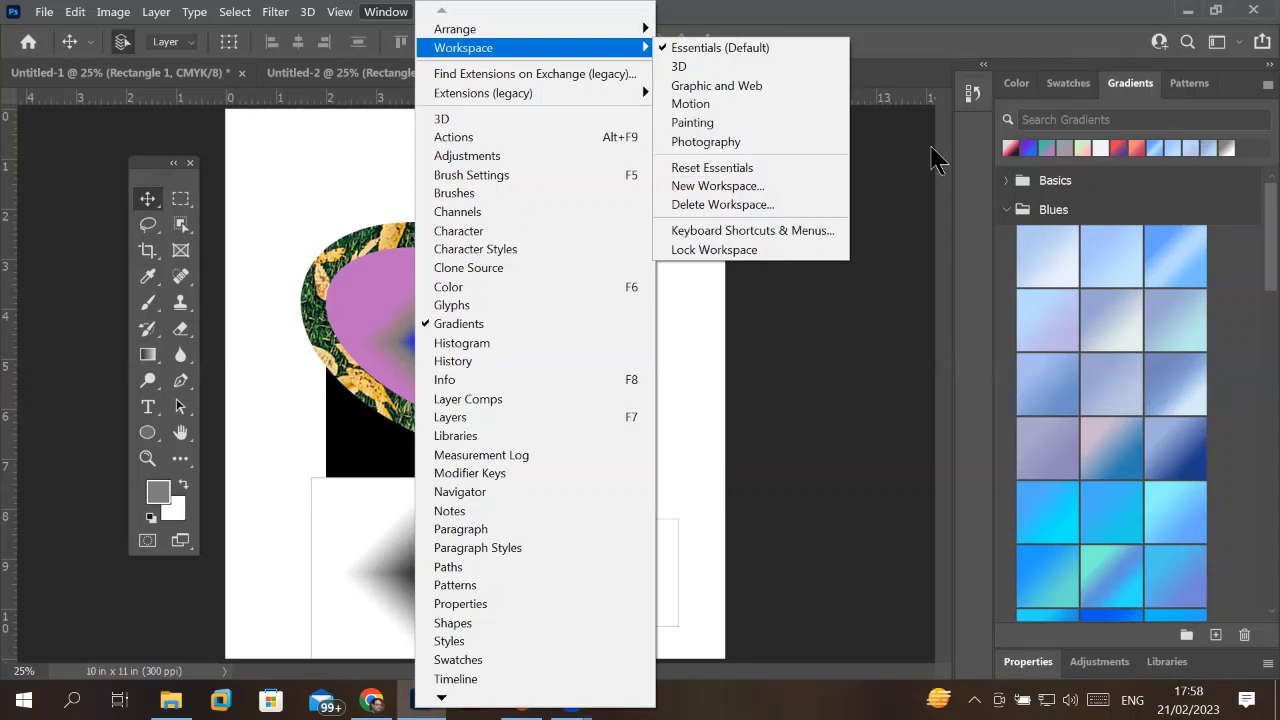
Reset the workspace to Essentials, then open and dismiss the Window menu without choosing anything.
click(774, 168)
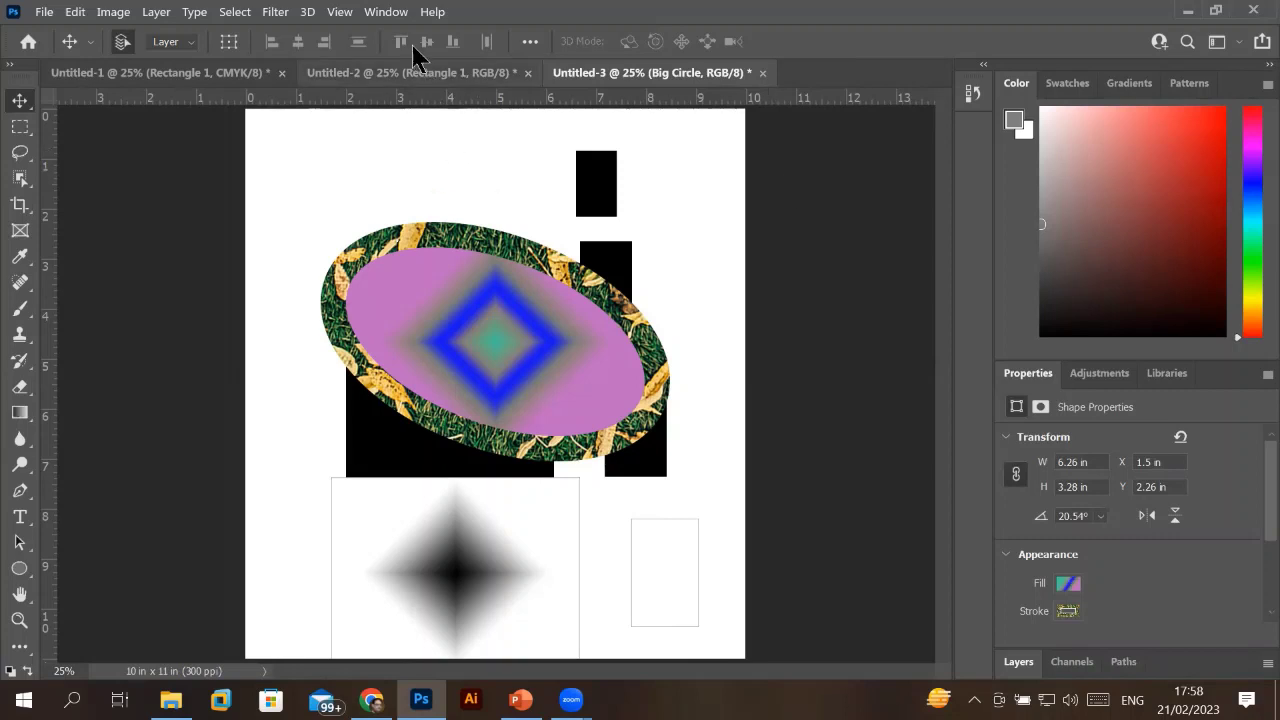
click(404, 13)
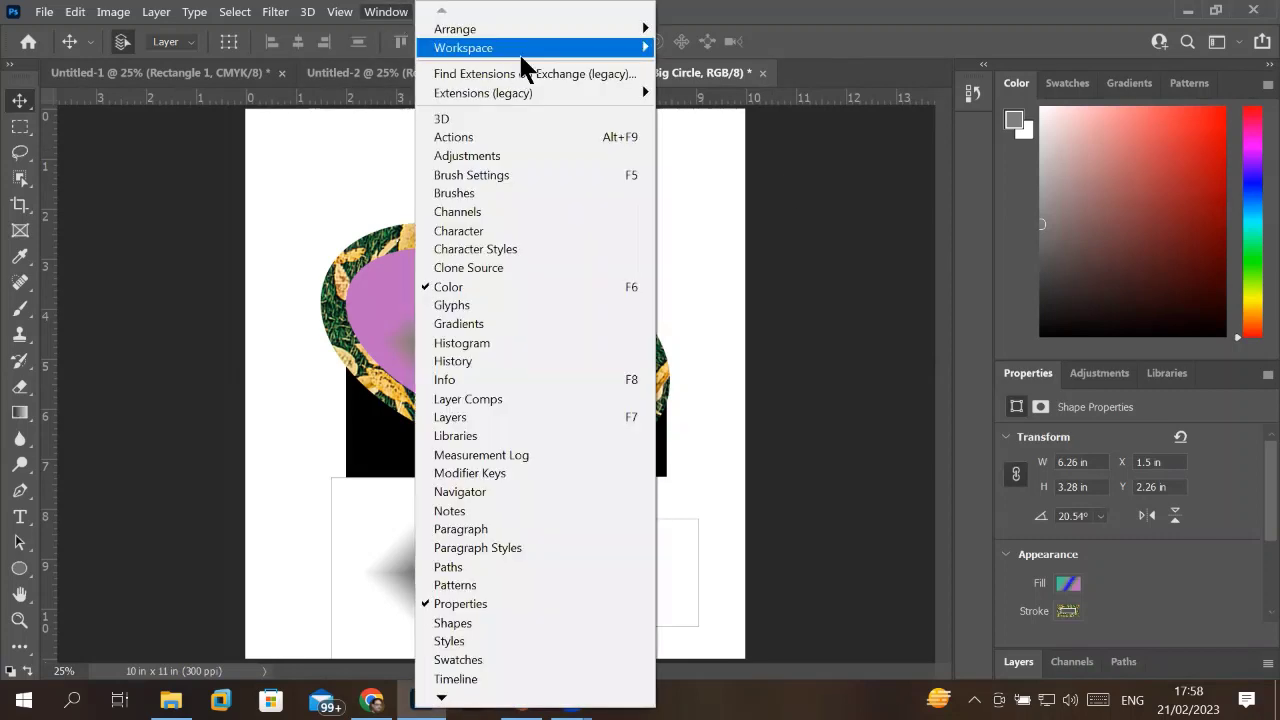
click(790, 543)
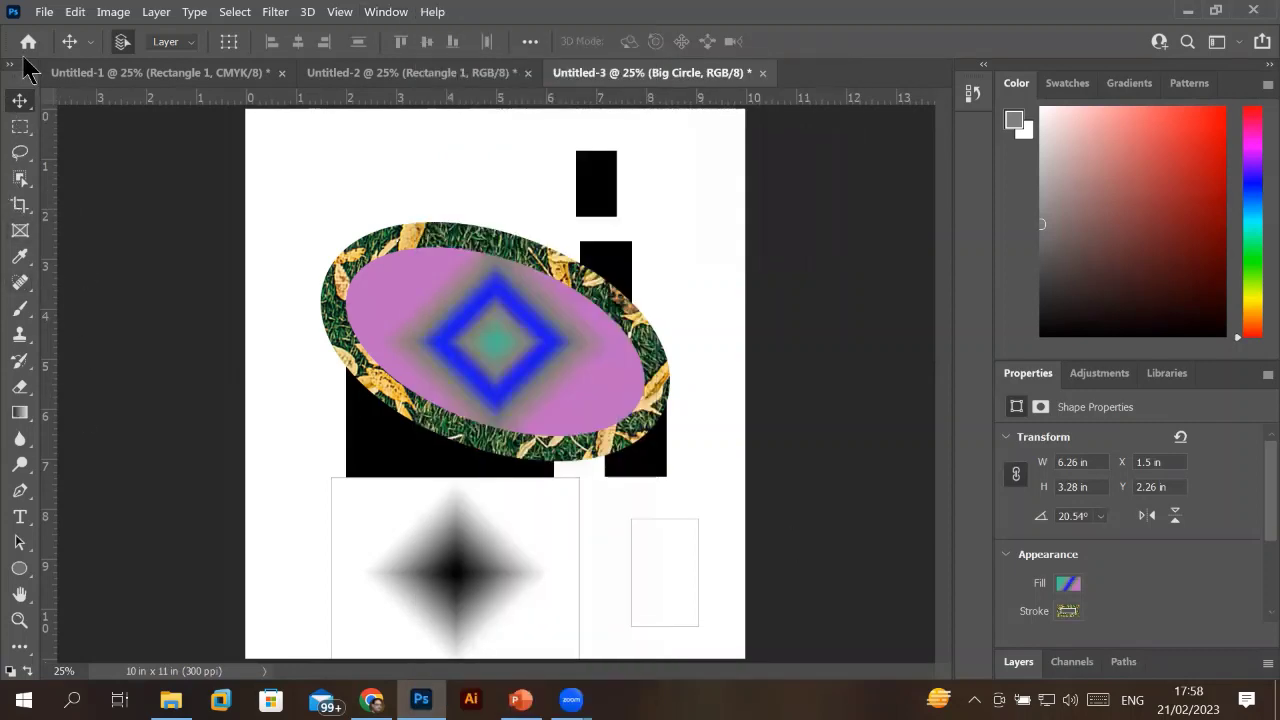
Float the tools panel in the empty grey area left of the page, in two columns.
drag(25, 82, 230, 155)
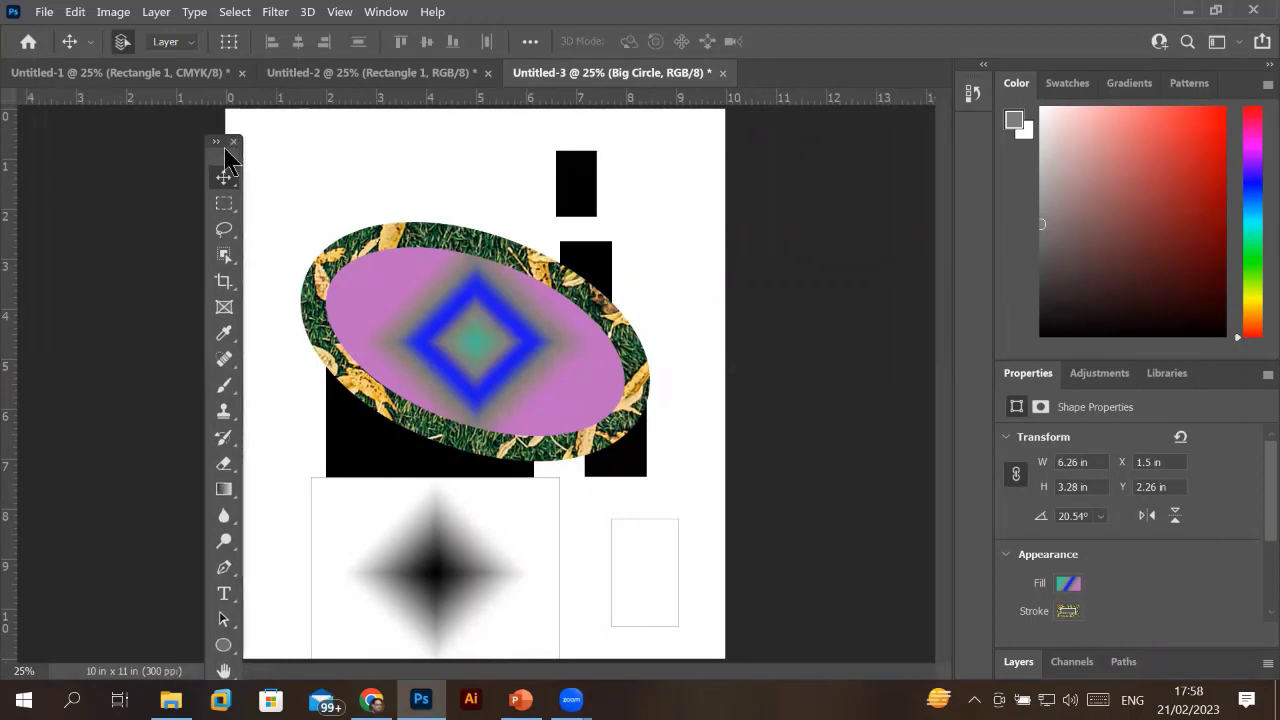
click(214, 142)
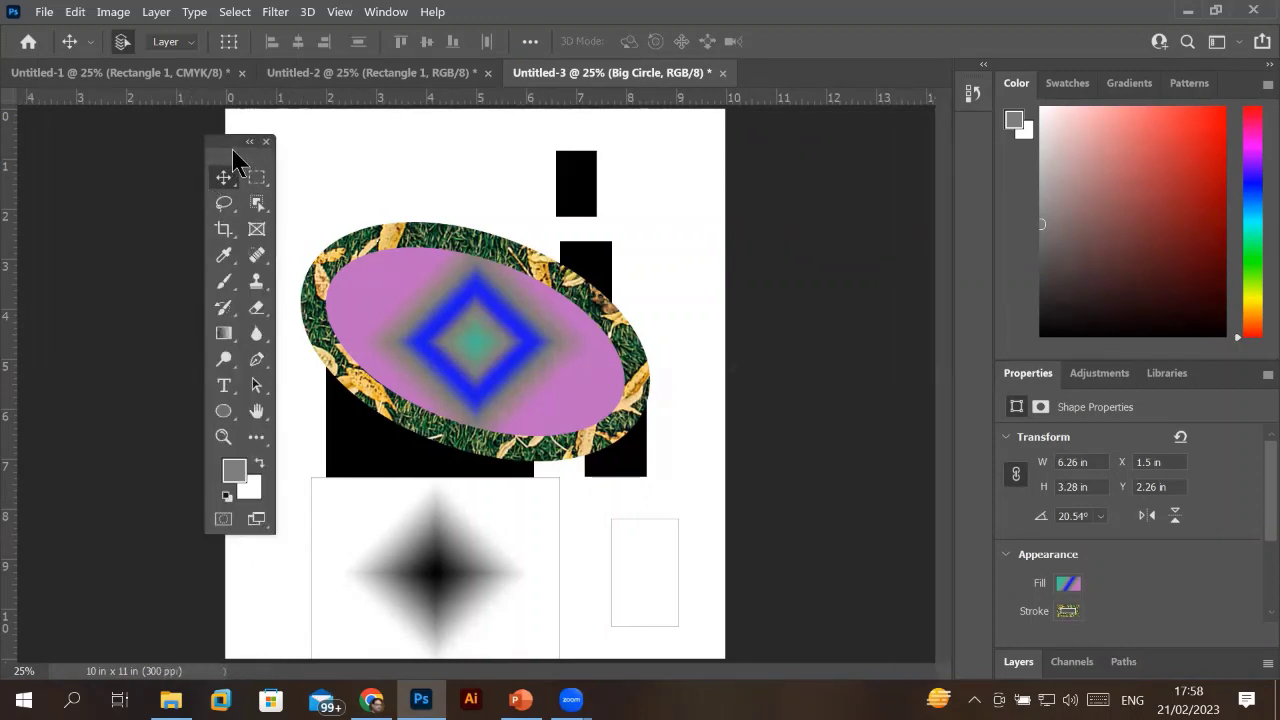
drag(232, 145, 107, 163)
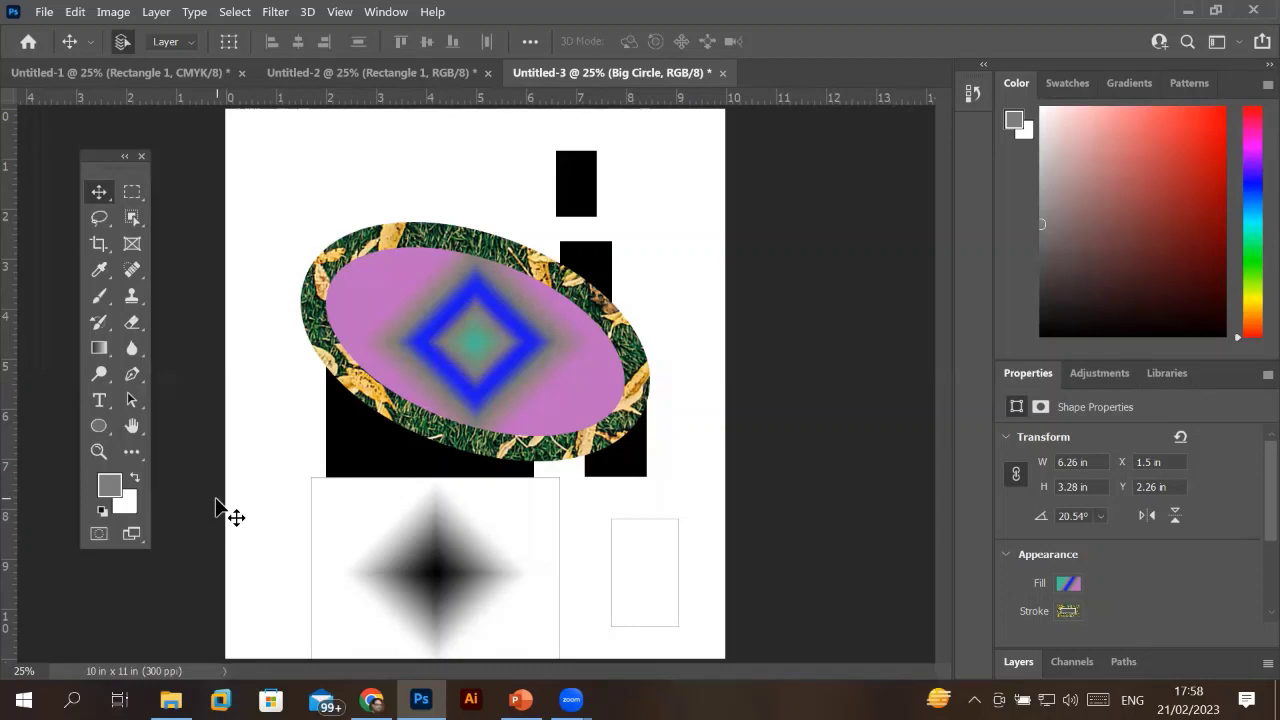
click(125, 158)
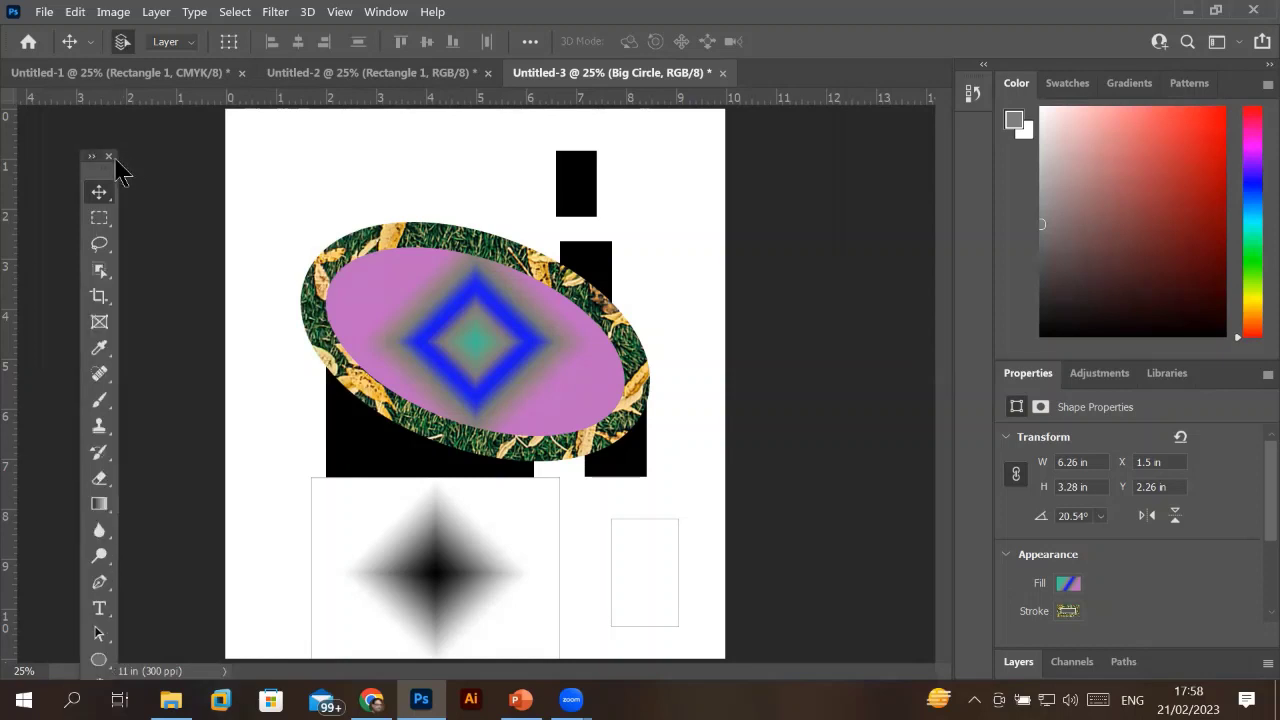
click(93, 160)
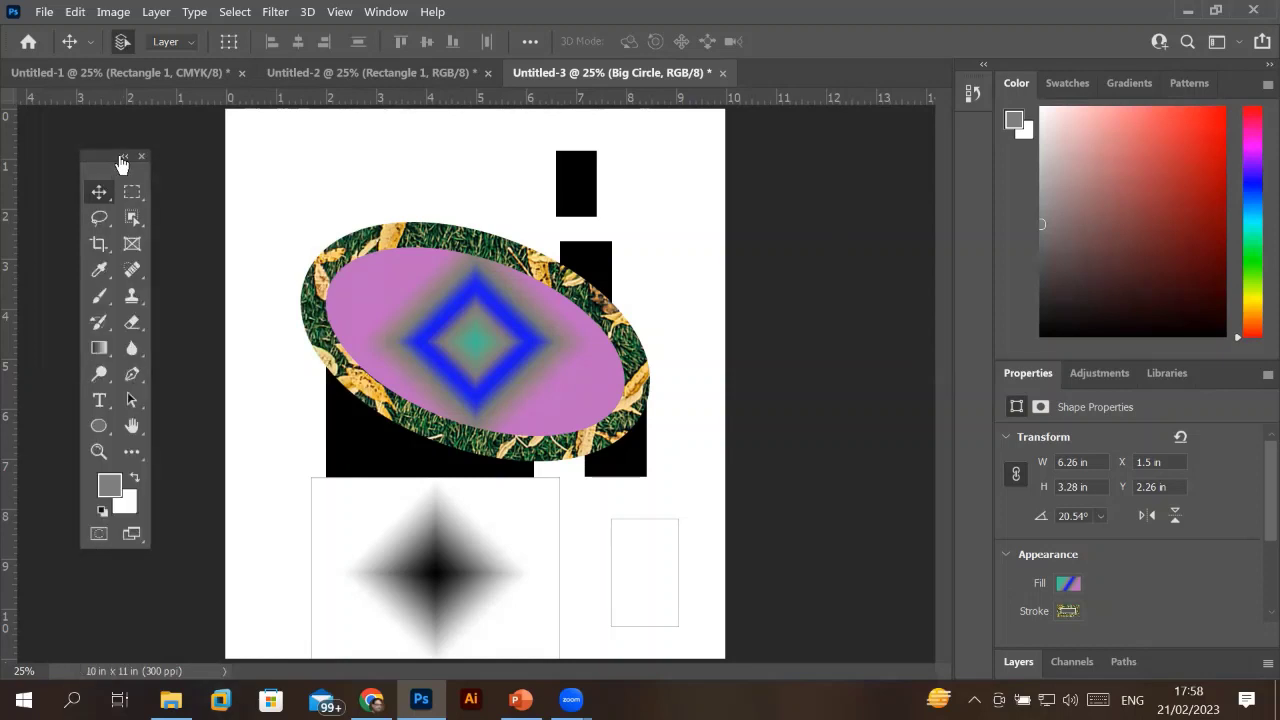
click(123, 160)
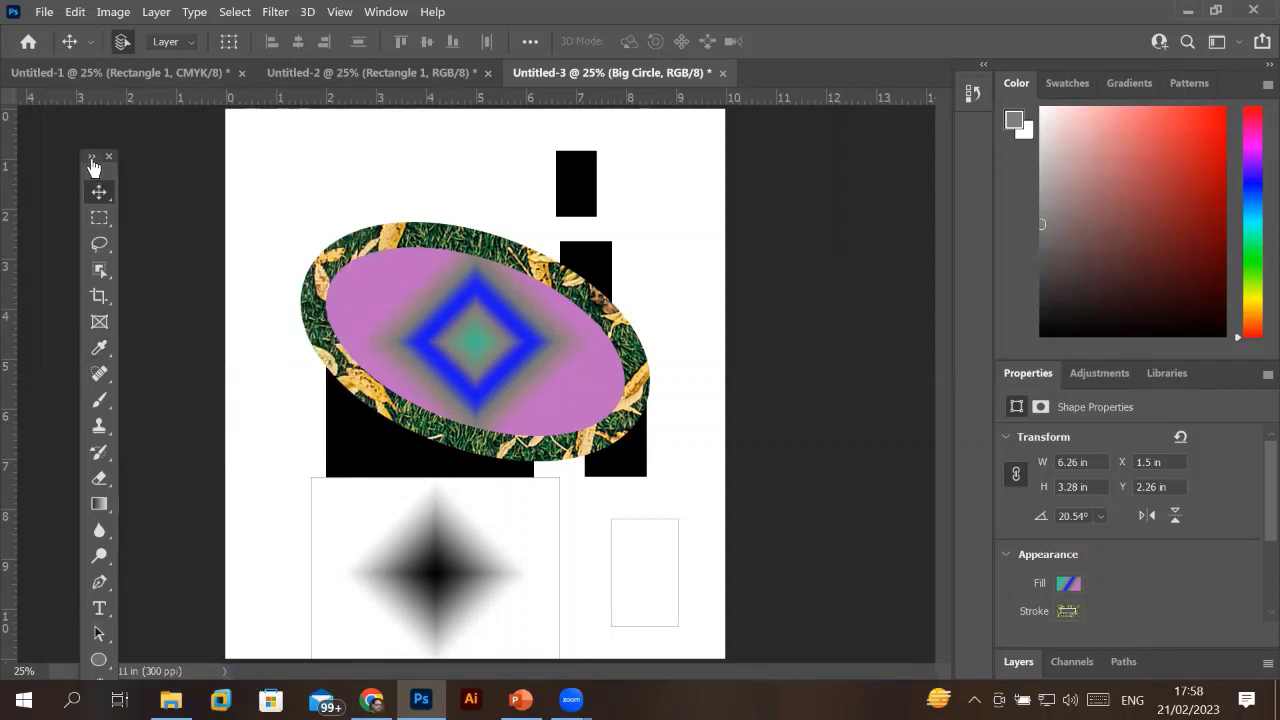
click(91, 157)
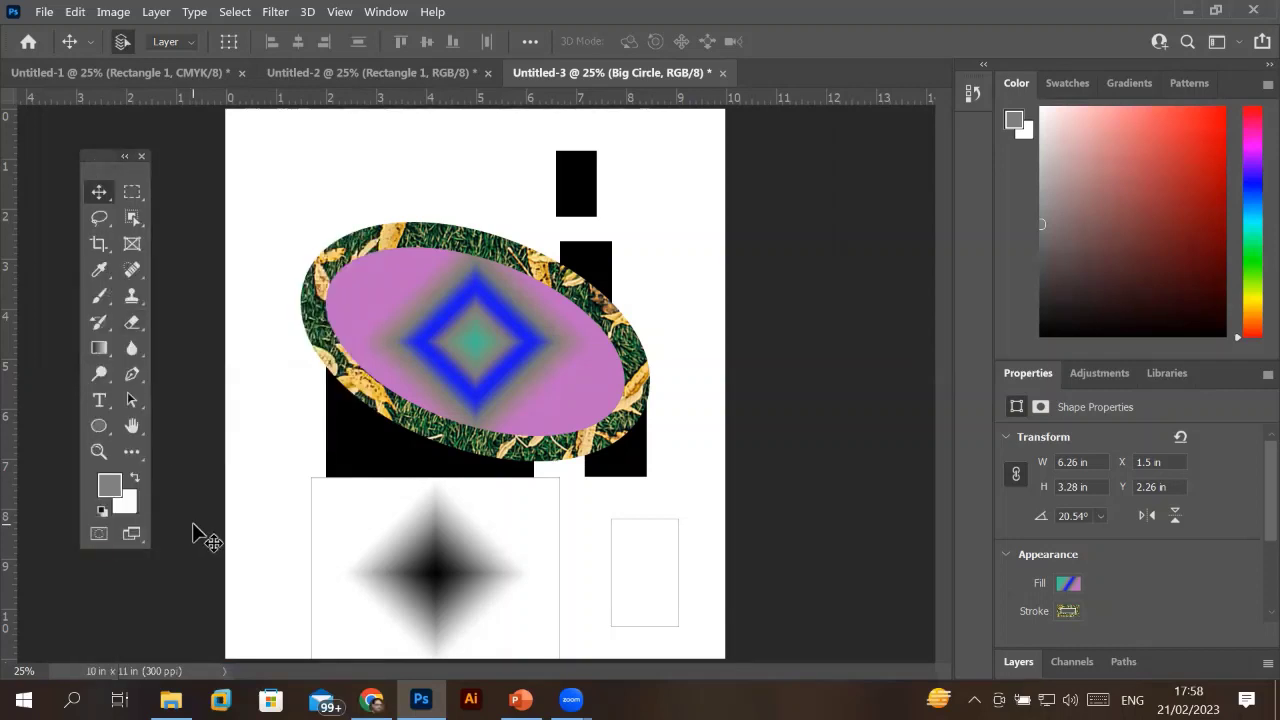
Reset to default black and white colours, swapping them back and forth until white is foreground.
click(101, 512)
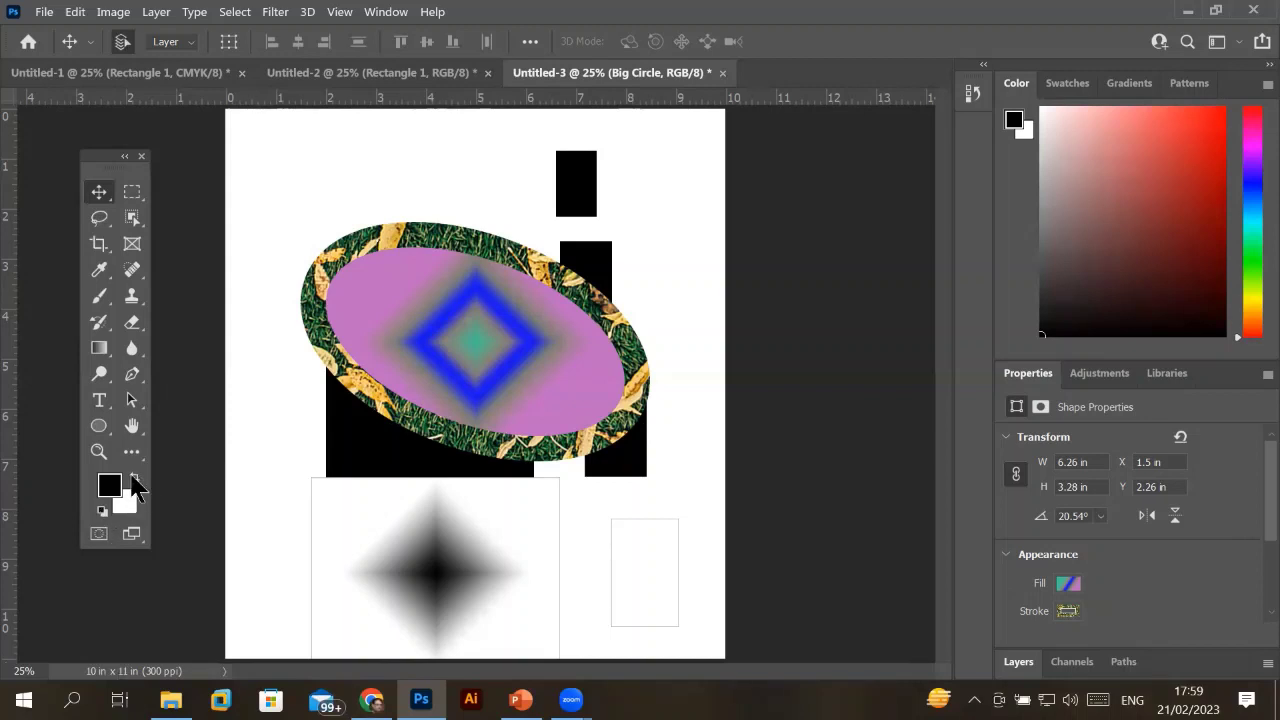
click(137, 482)
key(x)
key(x)
key(x)
key(x)
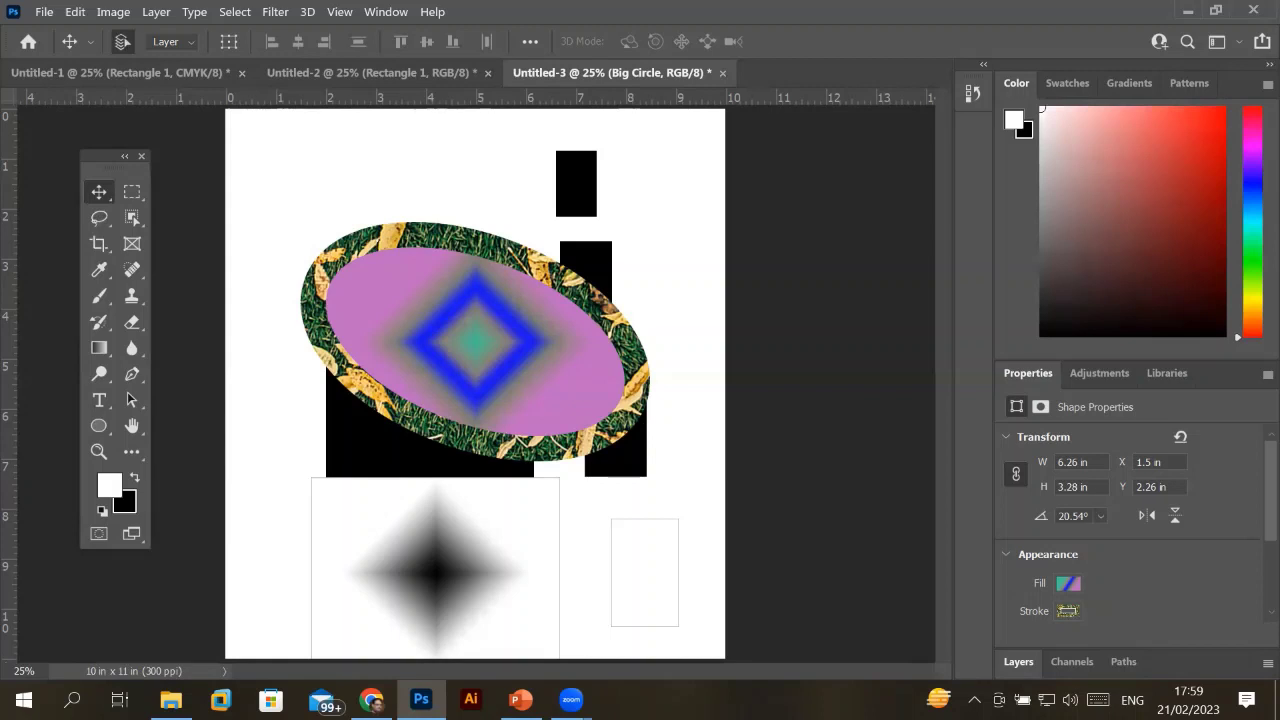
click(135, 480)
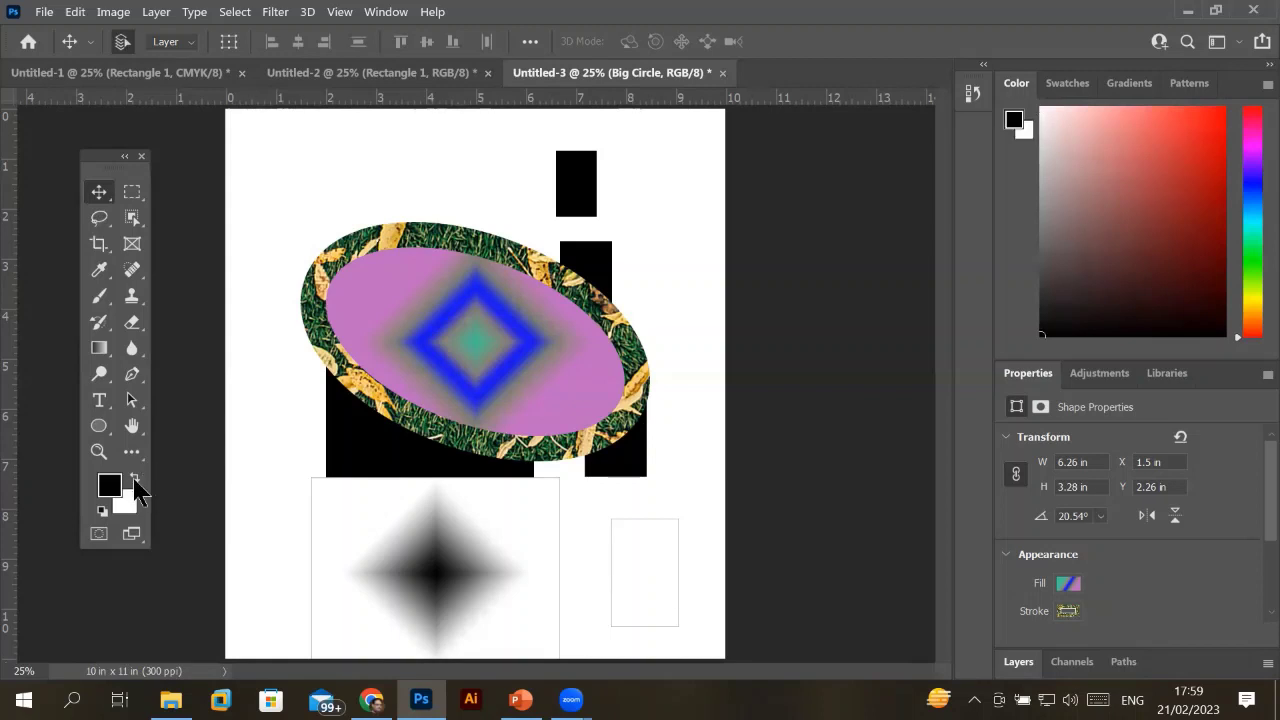
click(135, 478)
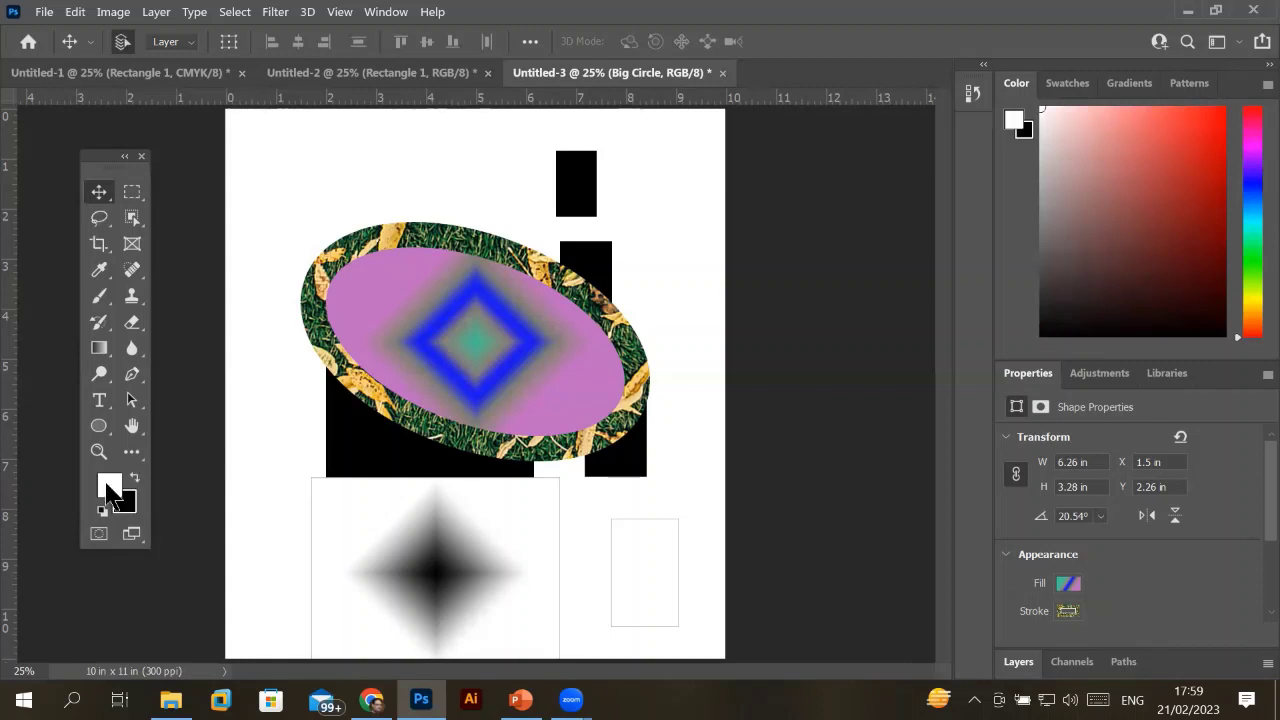
Set the foreground colour to red b41e1e, with black as the background.
click(110, 490)
click(588, 183)
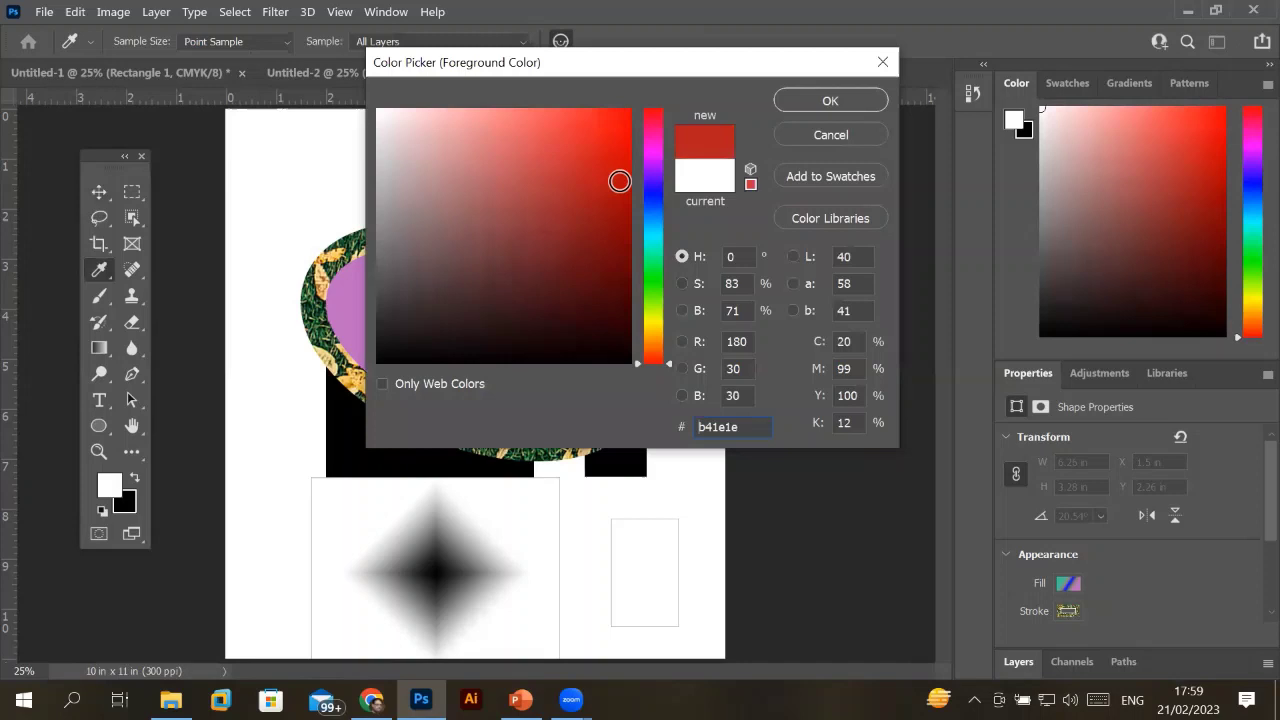
click(828, 103)
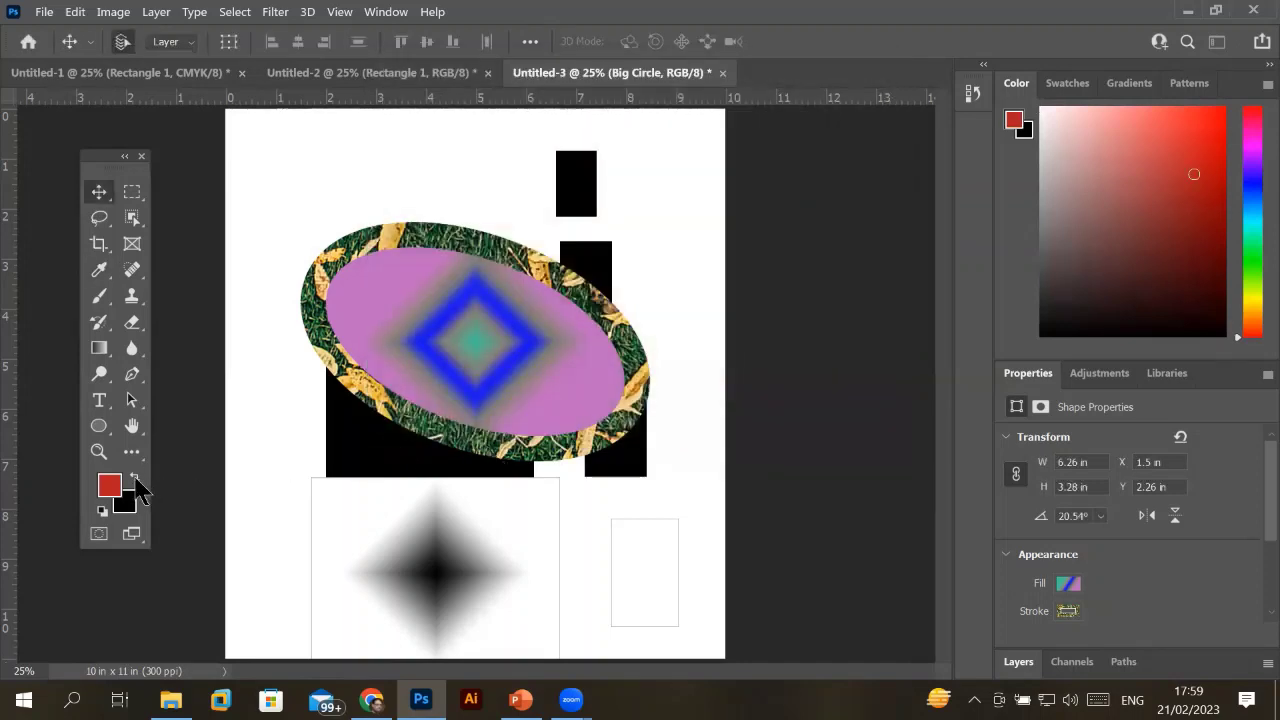
click(134, 478)
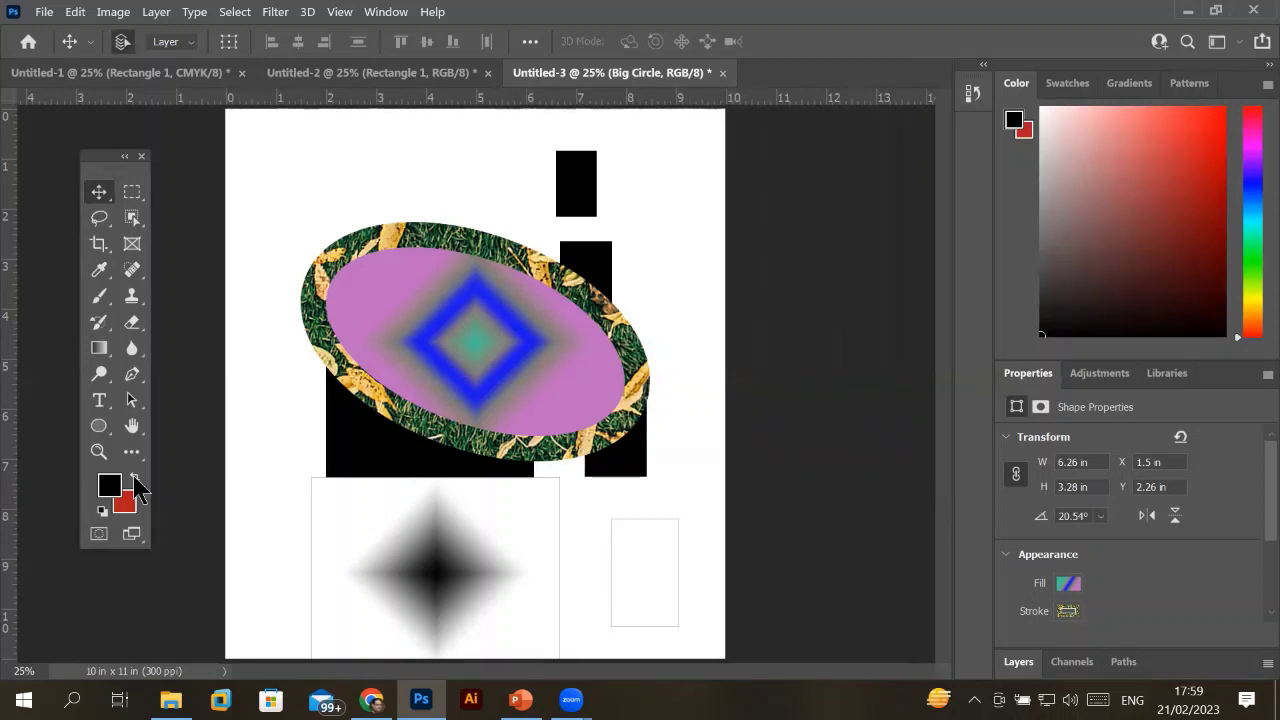
click(134, 479)
click(134, 479)
click(136, 478)
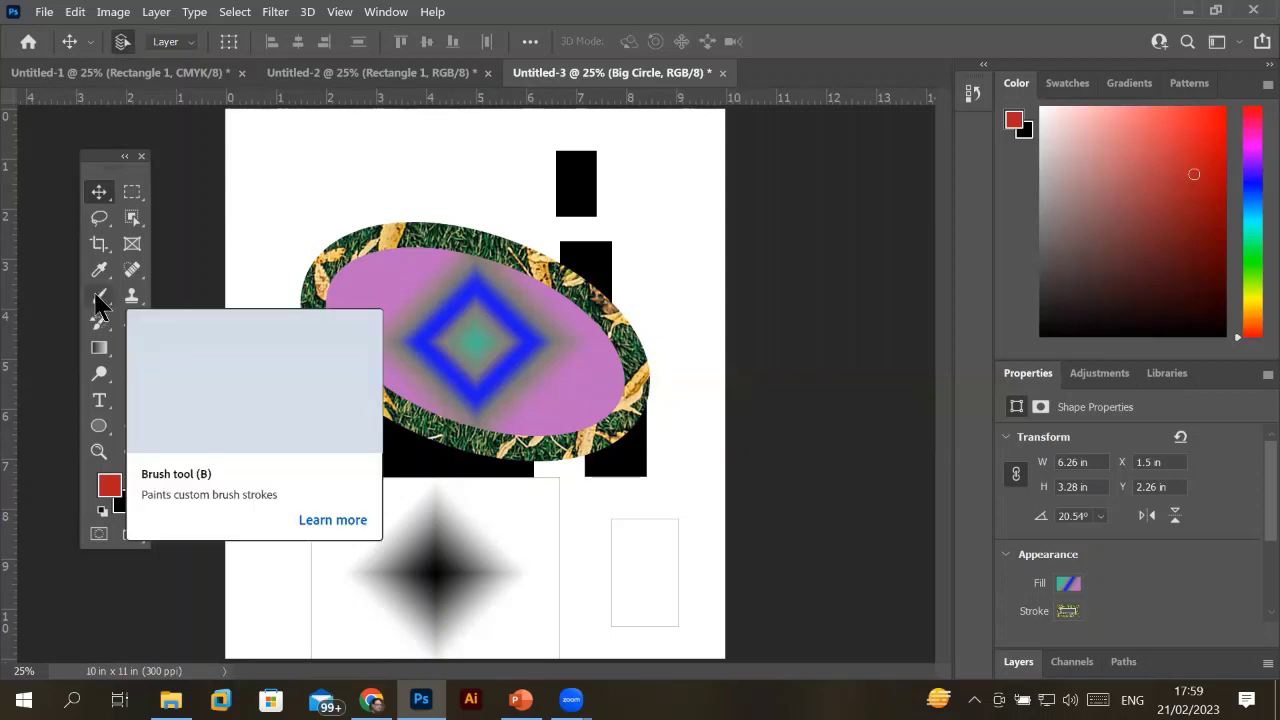
Rasterize the Big Circle layer with the Brush tool and paint a red wavy stroke near the top.
click(98, 296)
click(320, 168)
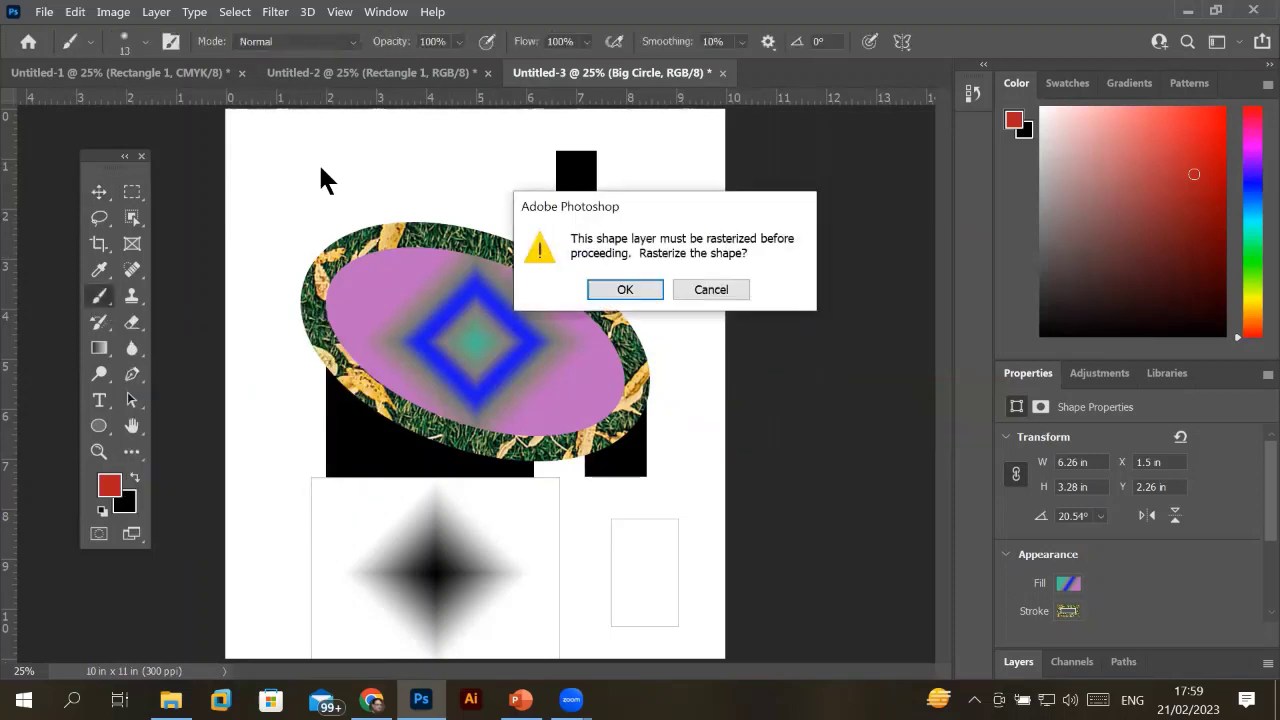
click(620, 289)
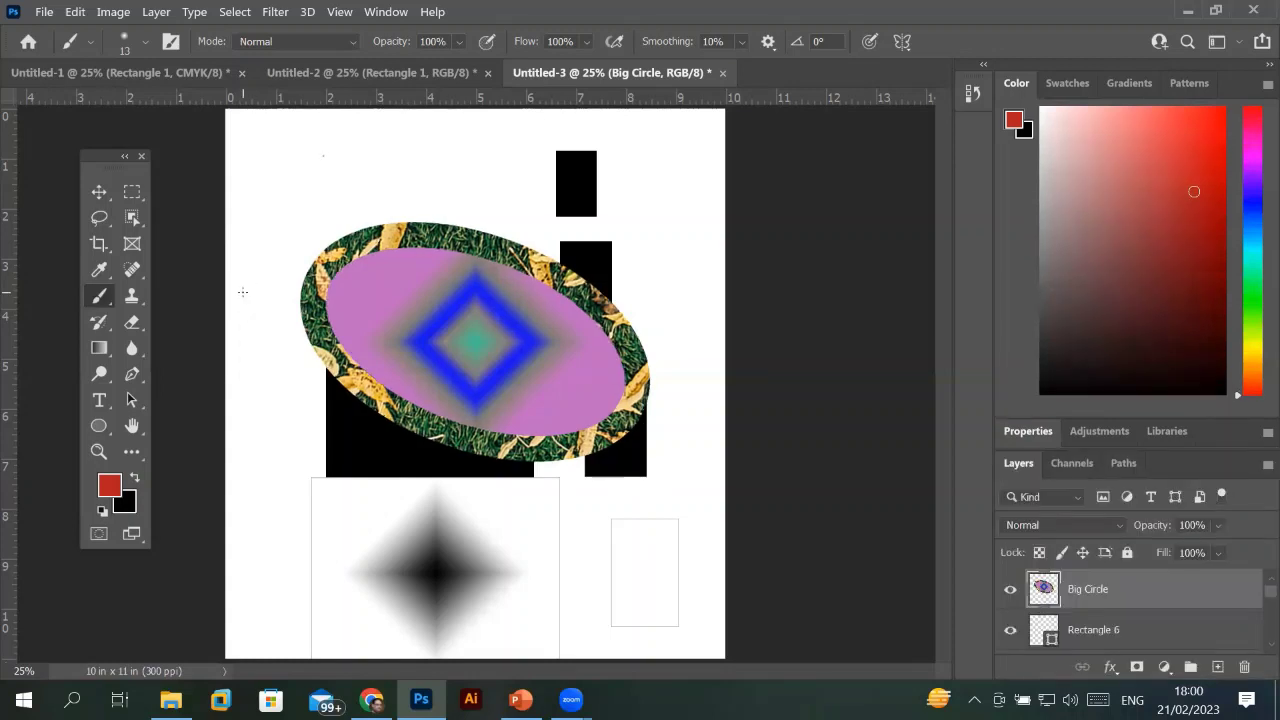
mouse_move(301, 170)
mouse_down()
mouse_move(405, 185)
mouse_move(540, 138)
mouse_up()
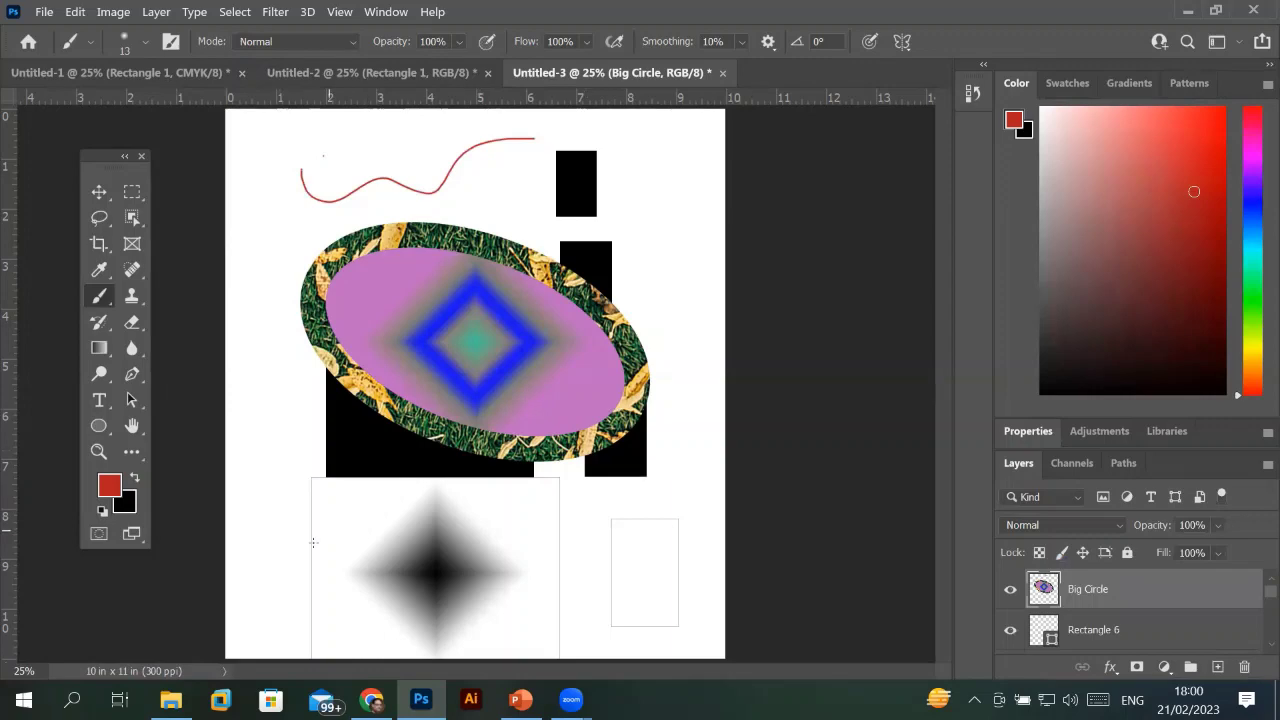
Pick green as foreground and paint green strokes across the ellipse top and down its left side.
click(109, 486)
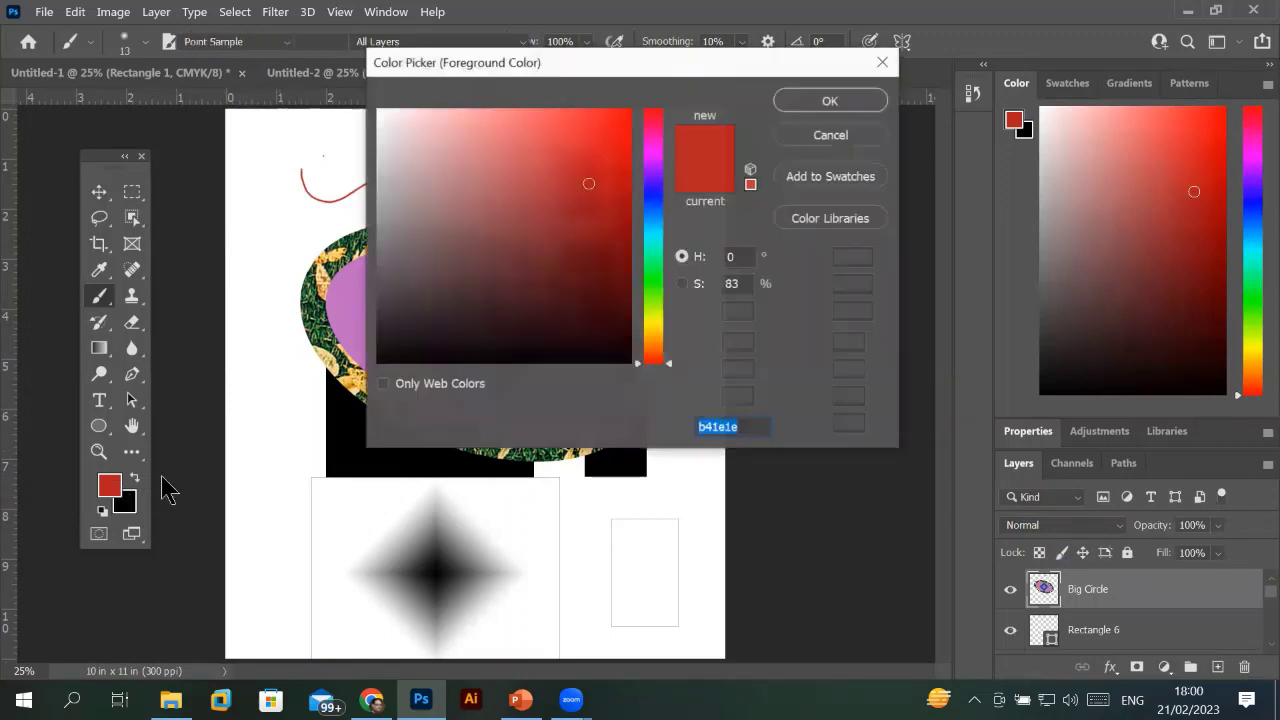
click(652, 278)
click(621, 125)
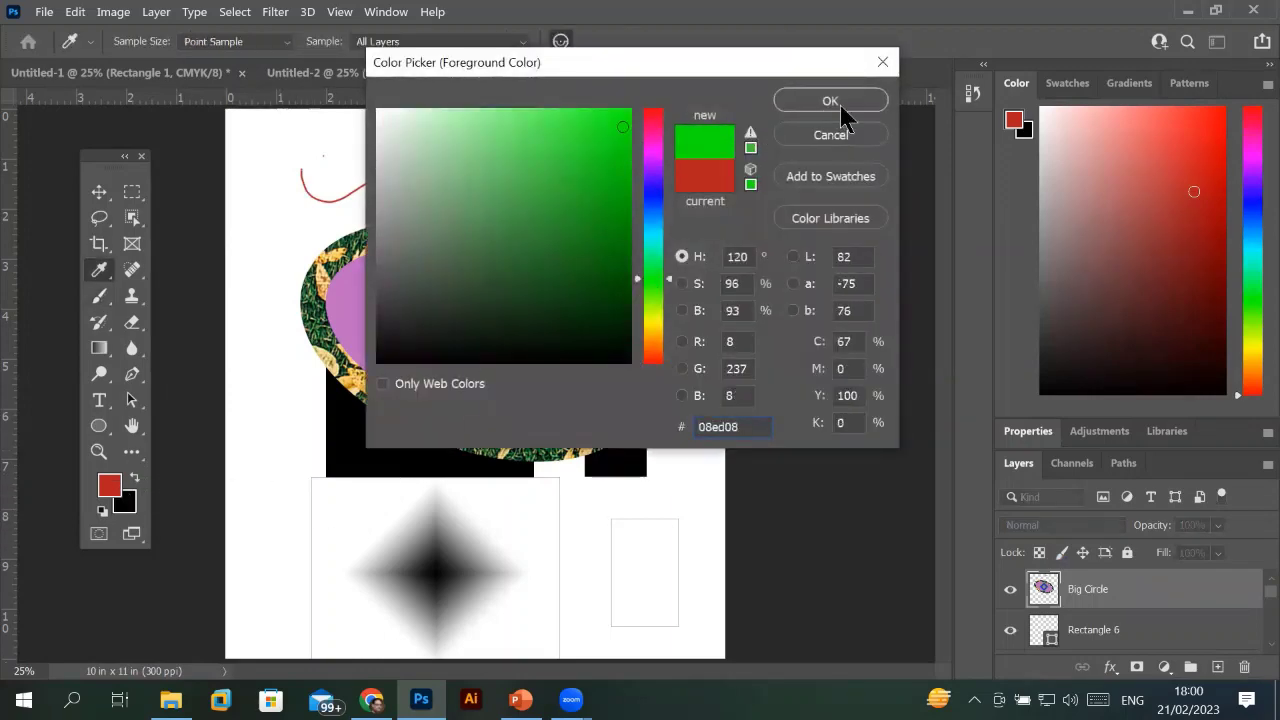
click(862, 100)
mouse_move(301, 221)
mouse_down()
mouse_move(338, 240)
mouse_move(511, 224)
mouse_up()
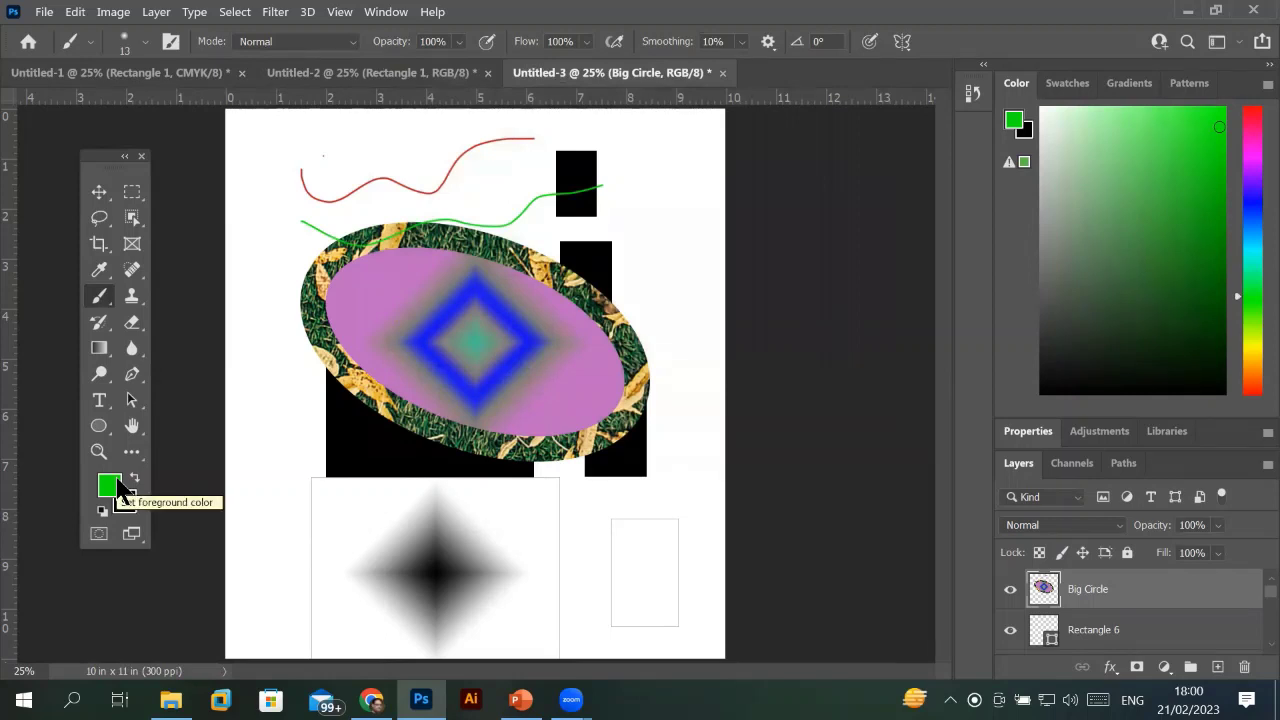
click(135, 479)
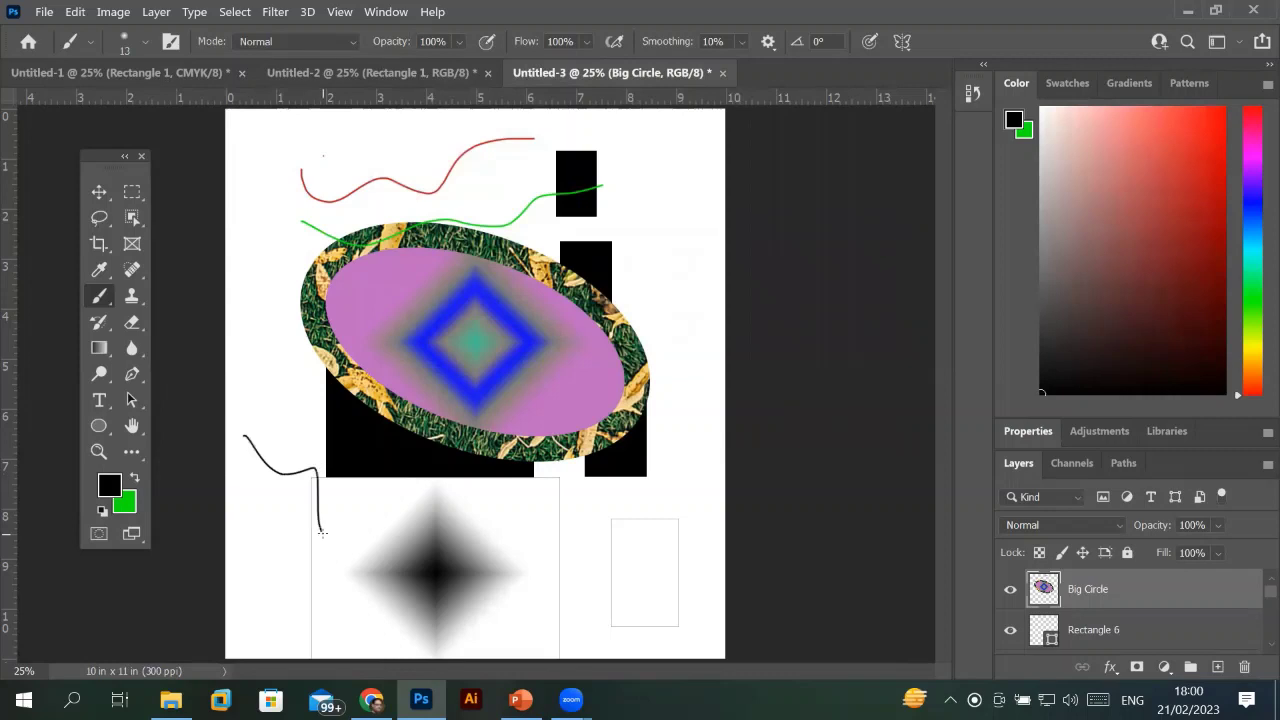
click(136, 479)
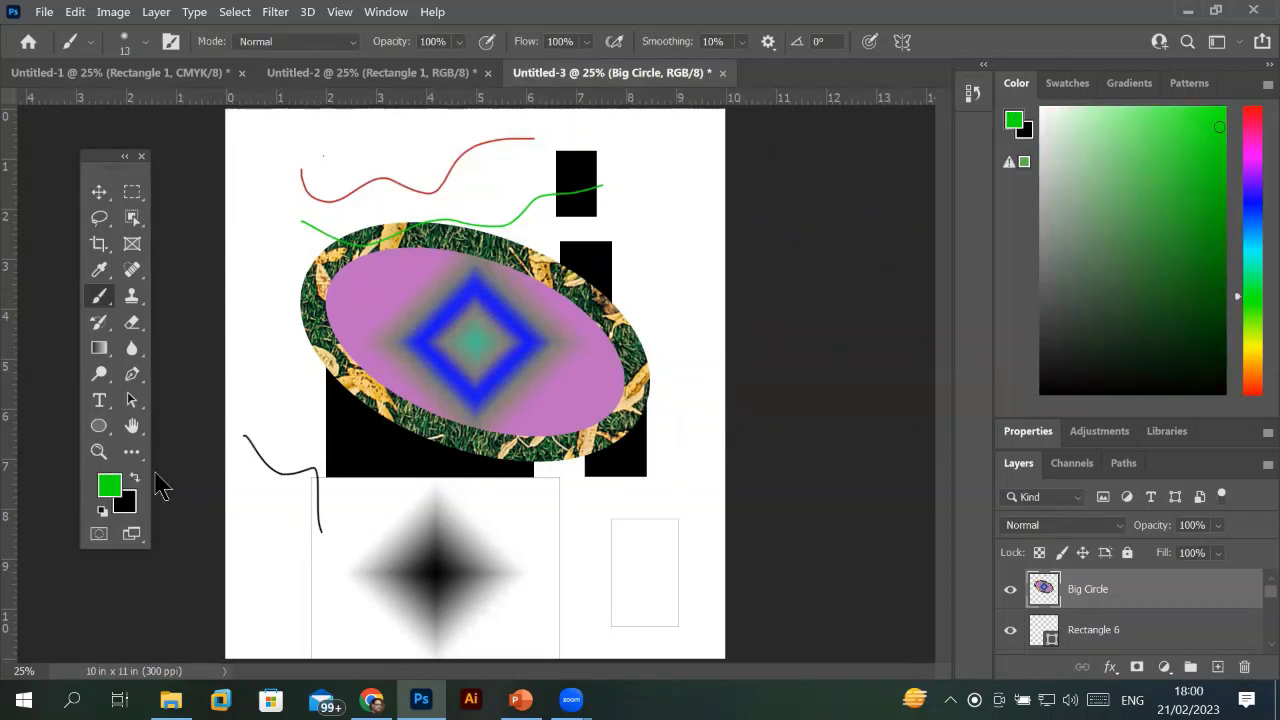
drag(273, 369, 348, 483)
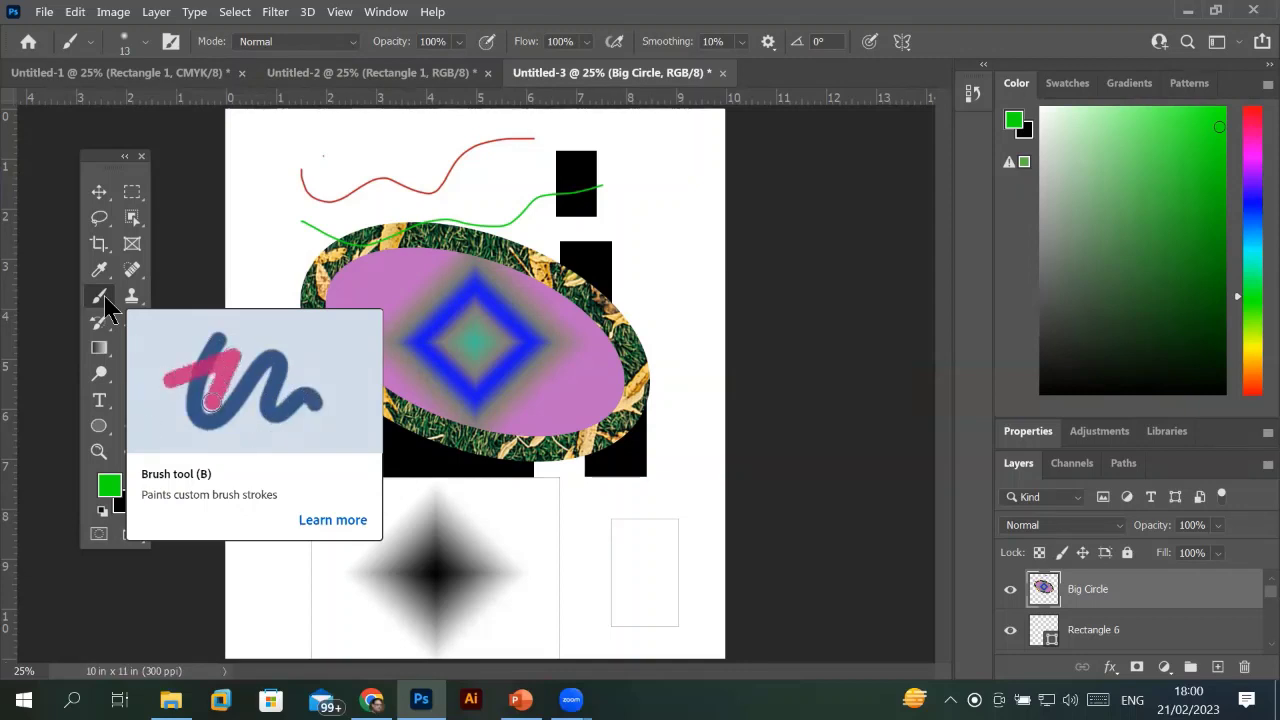
Float the Layers panel and enlarge it so every layer is visible.
click(100, 428)
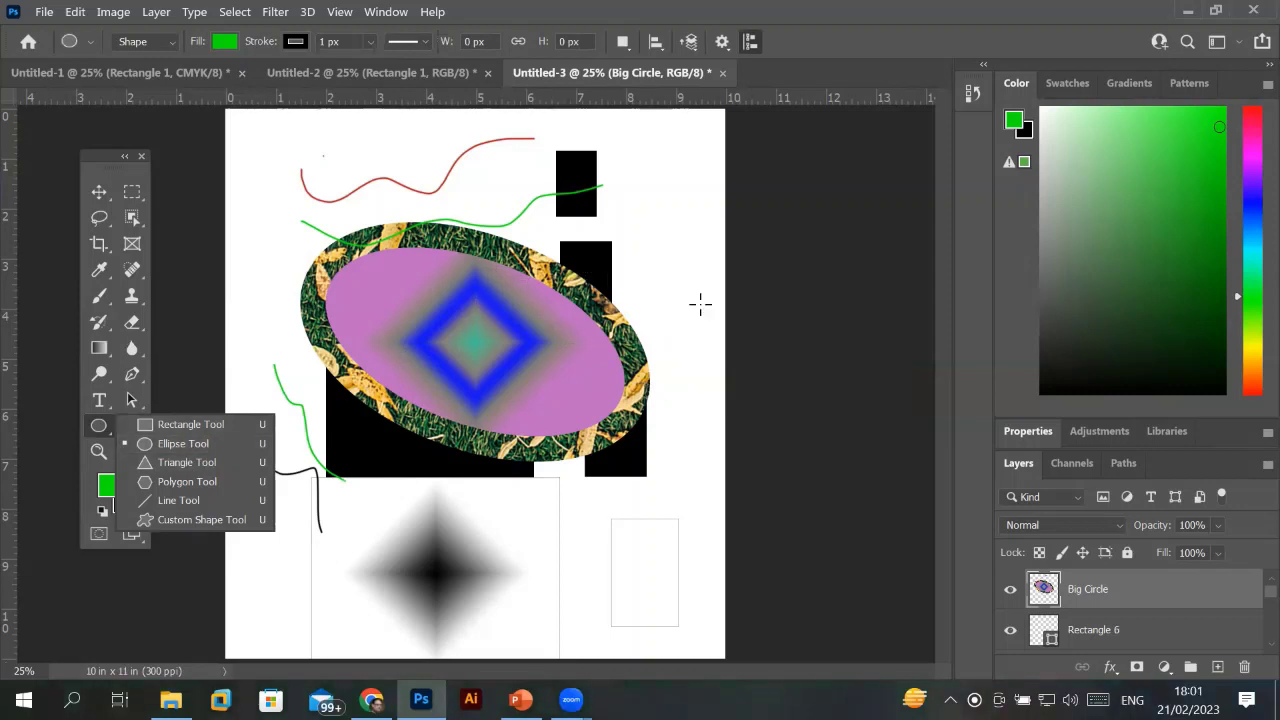
click(1019, 466)
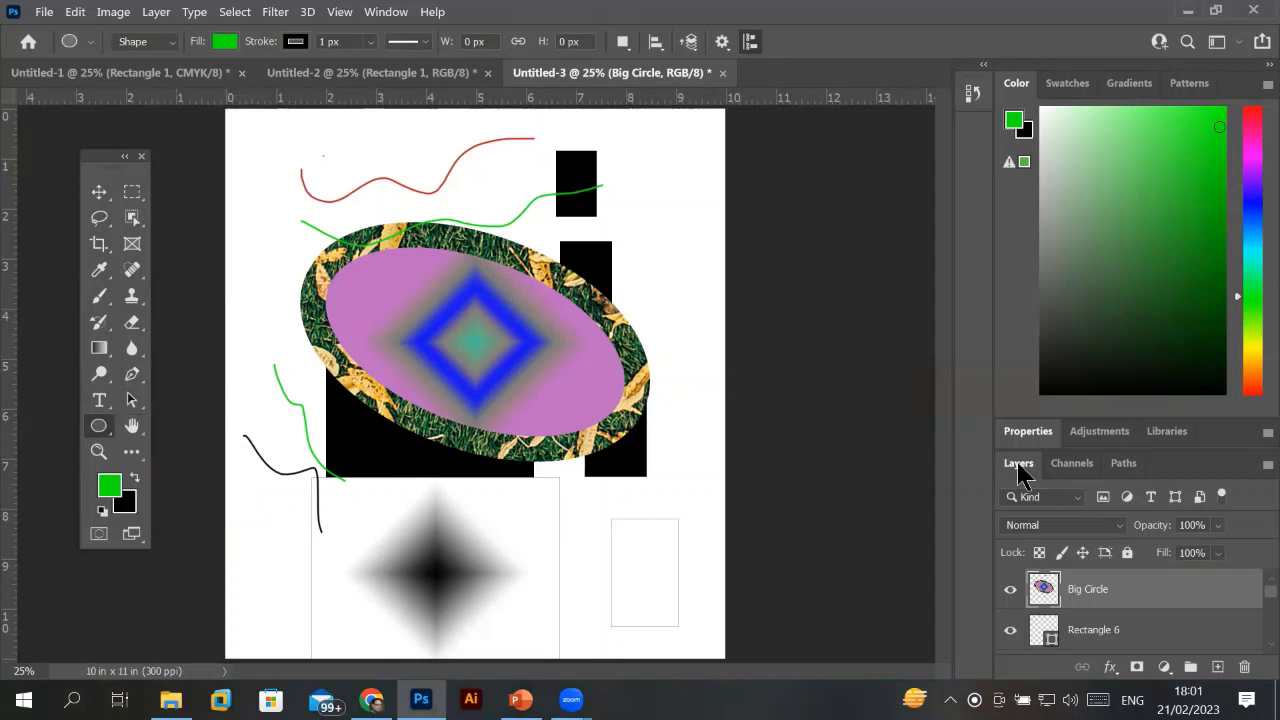
drag(1019, 466, 926, 160)
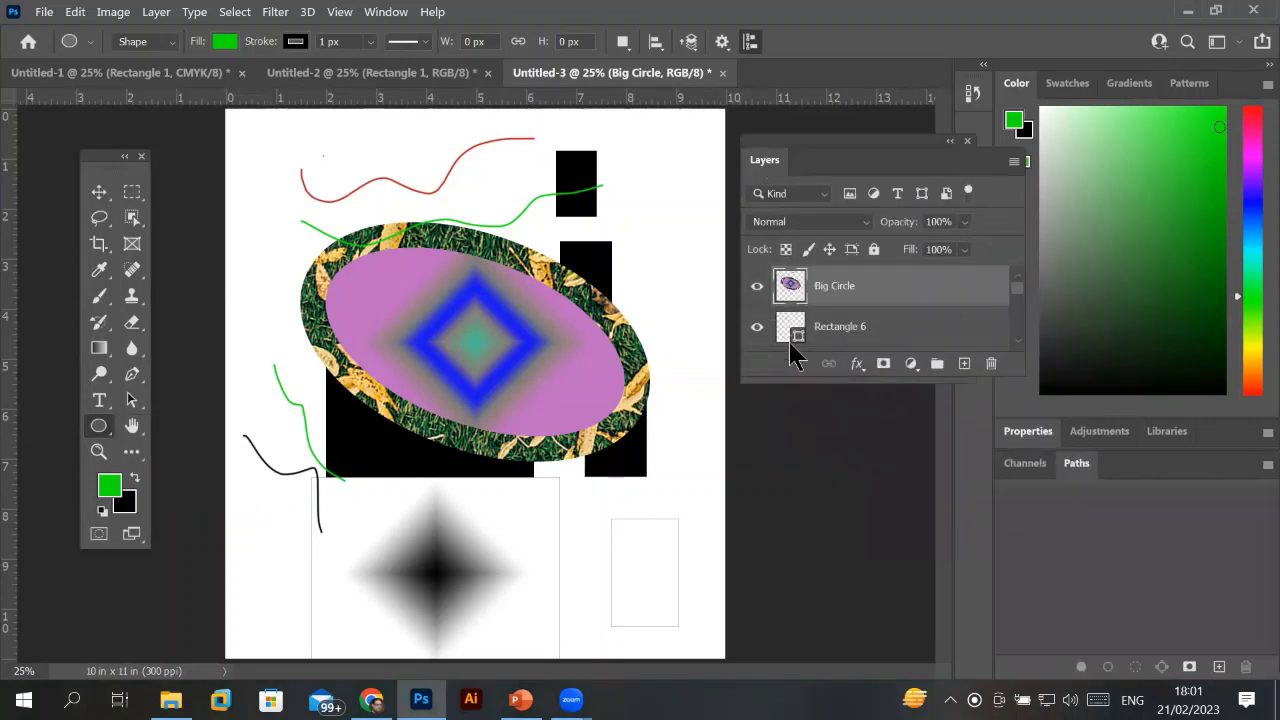
drag(787, 380, 770, 622)
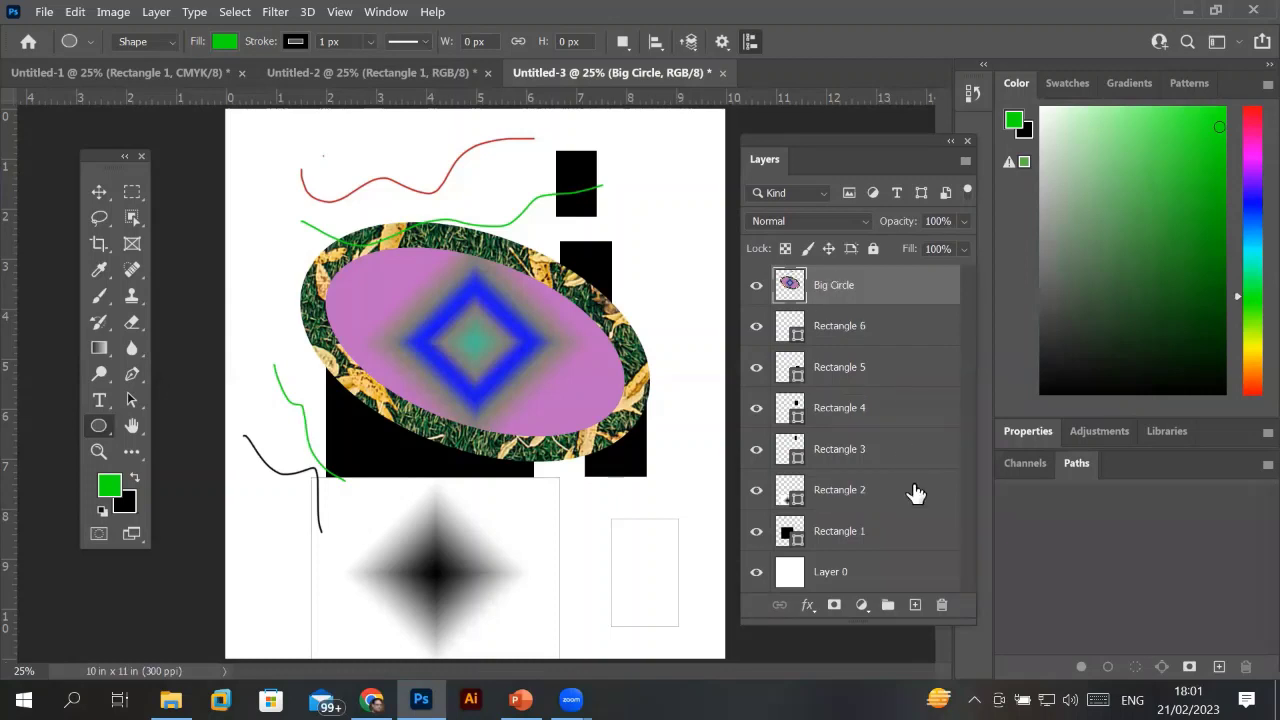
Delete the Big Circle and Rectangle 6, 5, 4, 2 and 1 layers, confirming each prompt.
click(942, 605)
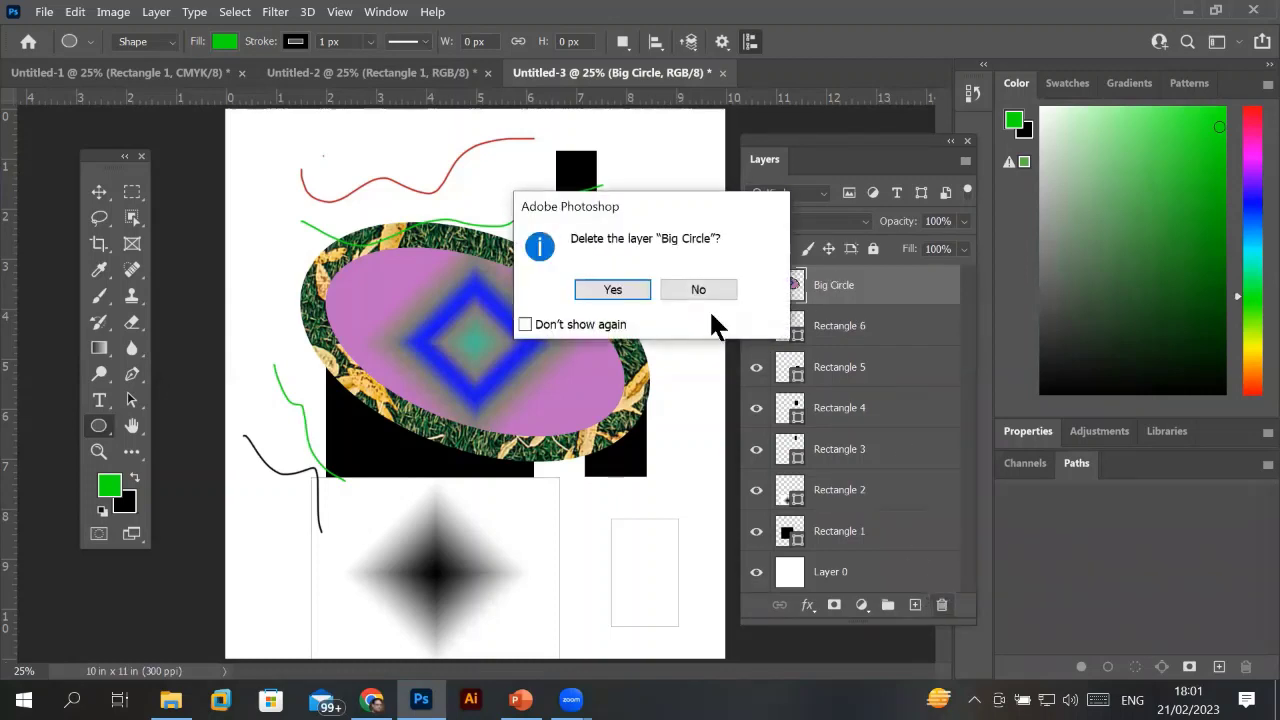
click(607, 290)
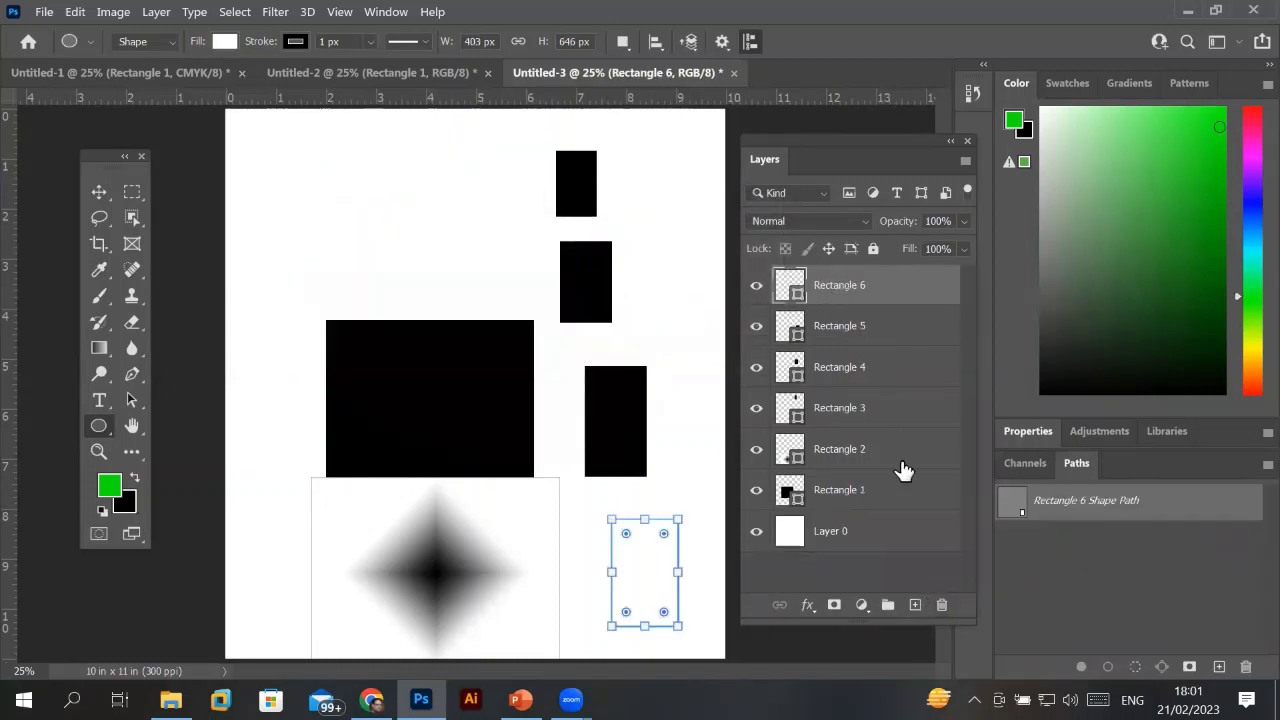
click(941, 605)
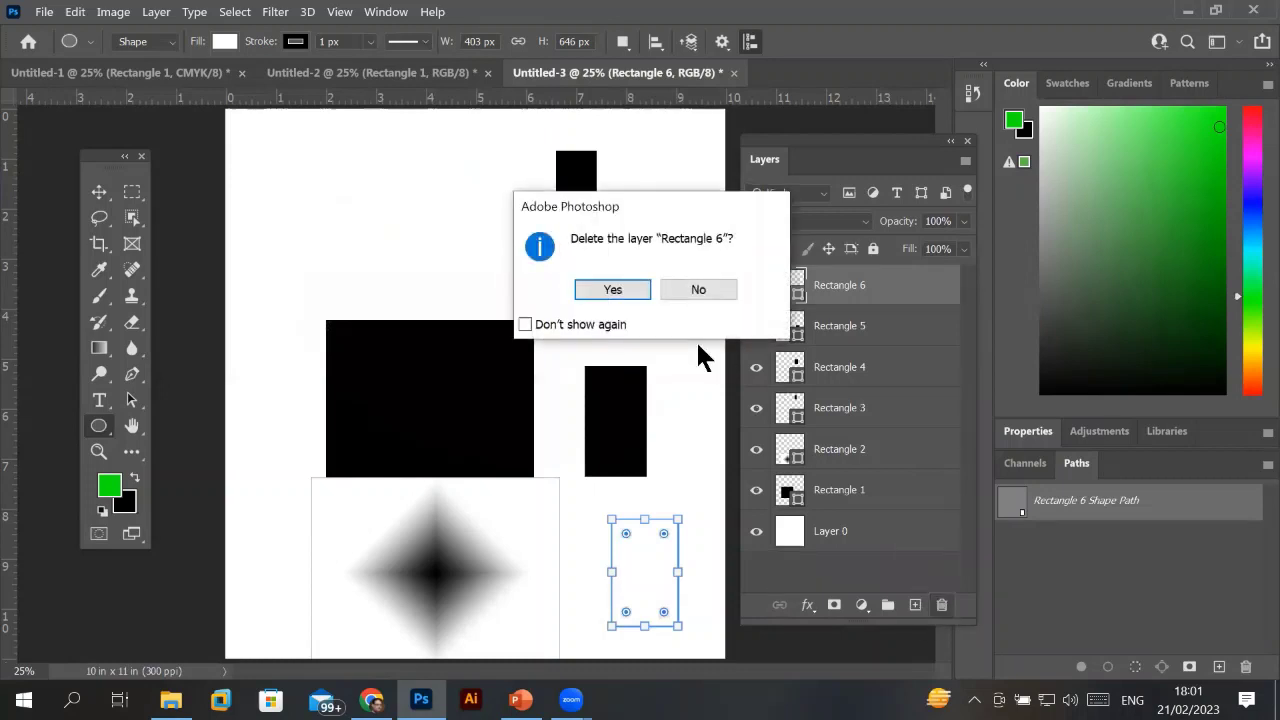
click(627, 289)
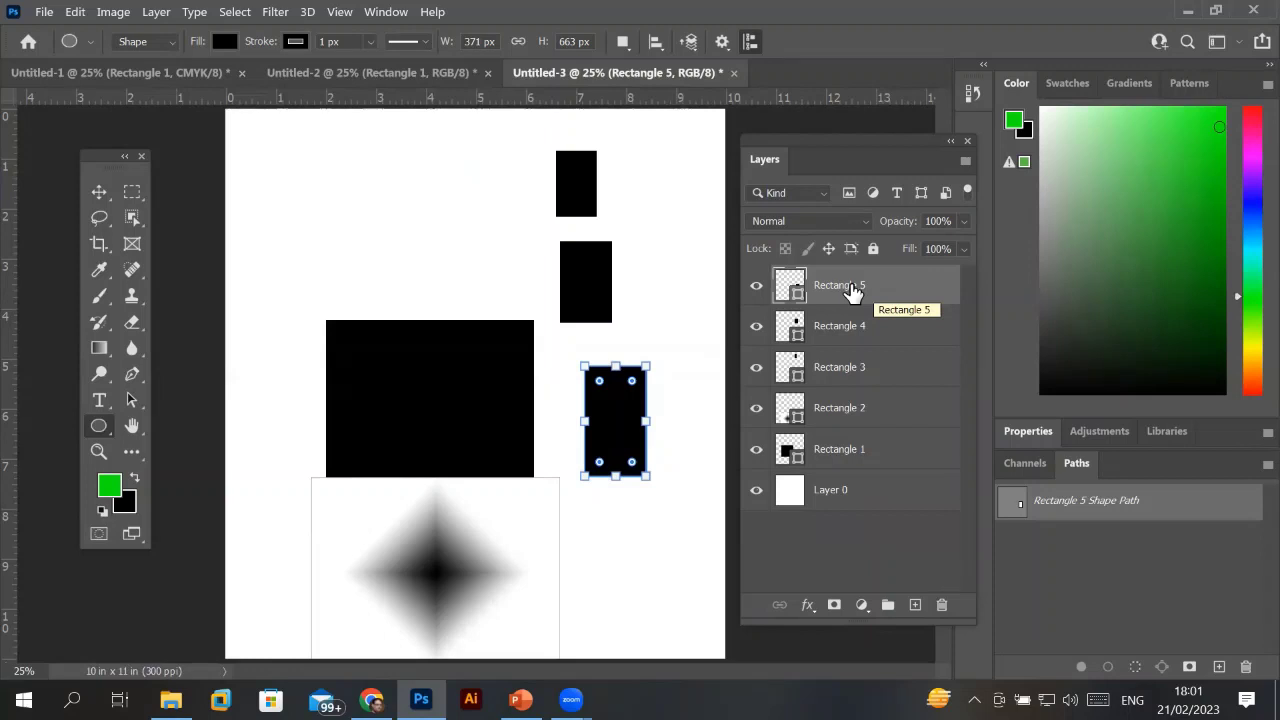
key(Delete)
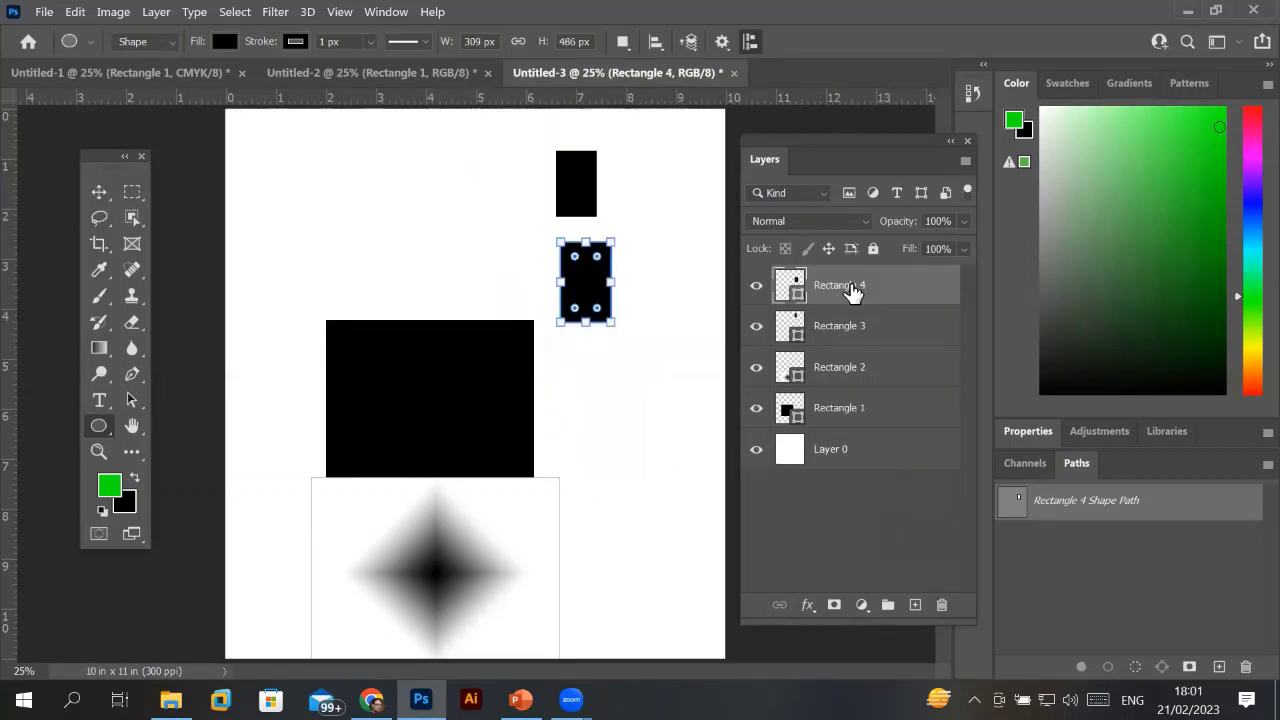
key(Delete)
key(Delete)
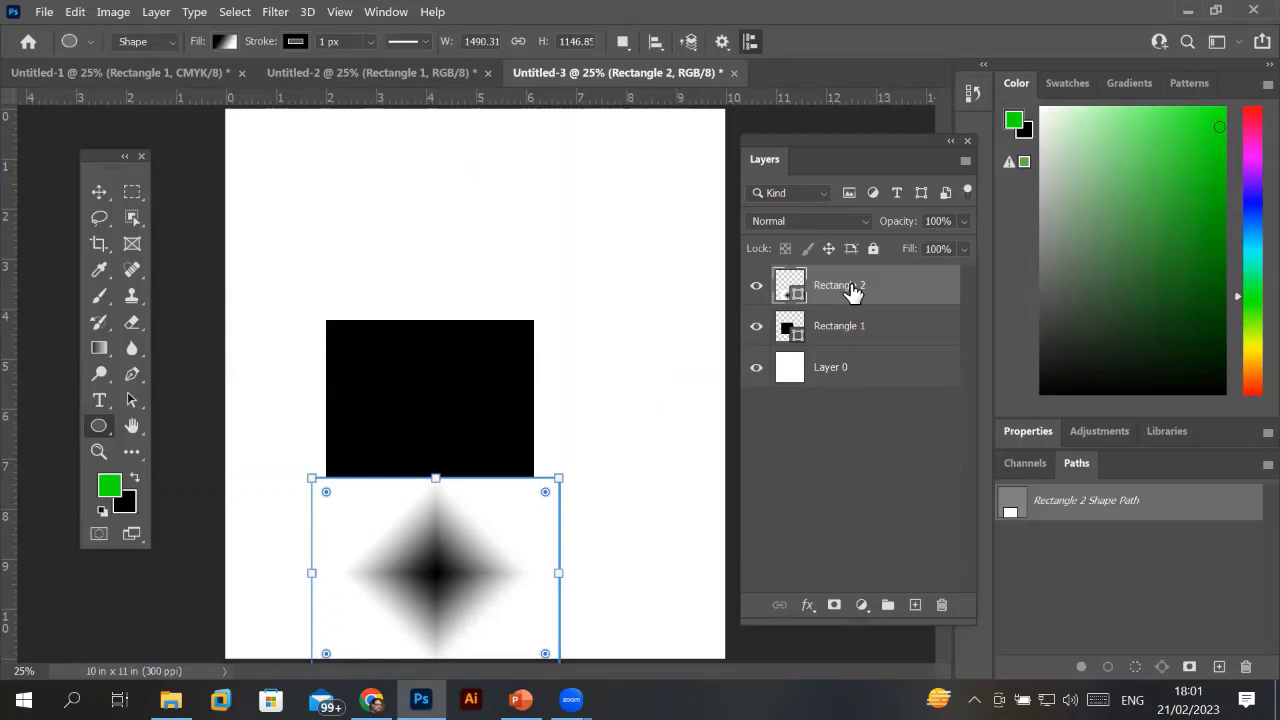
drag(852, 290, 942, 610)
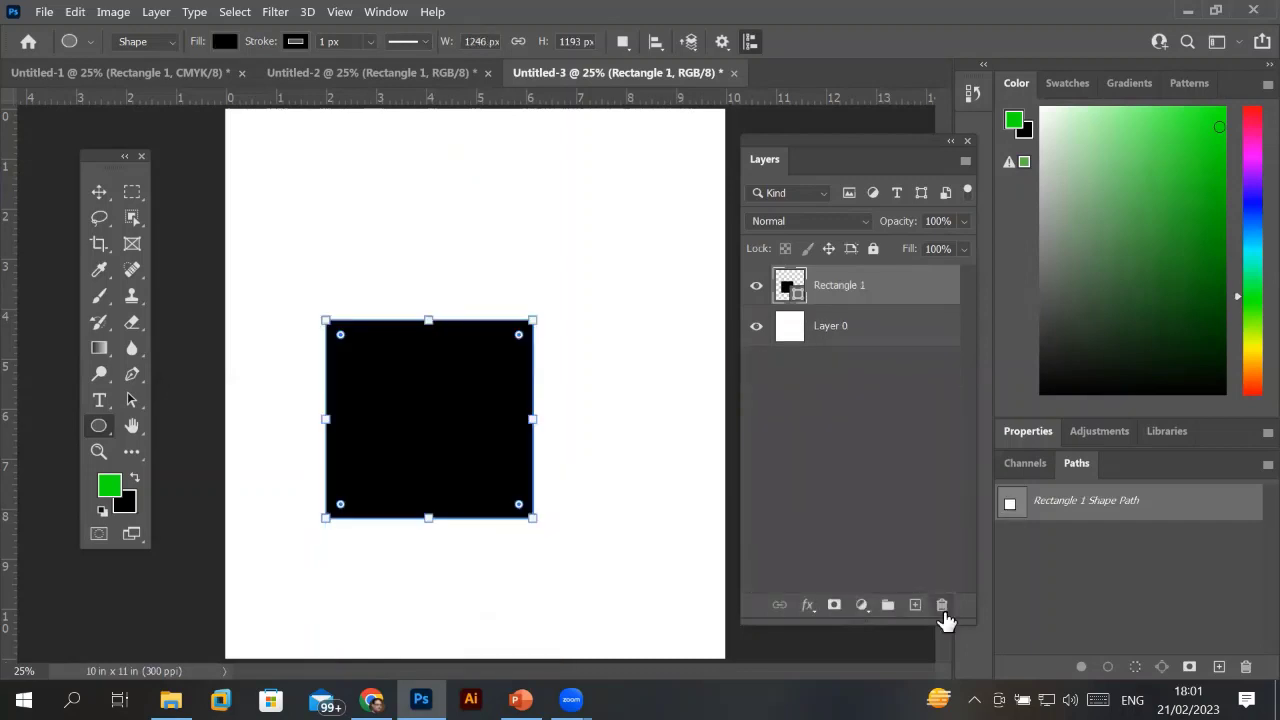
drag(855, 292, 944, 607)
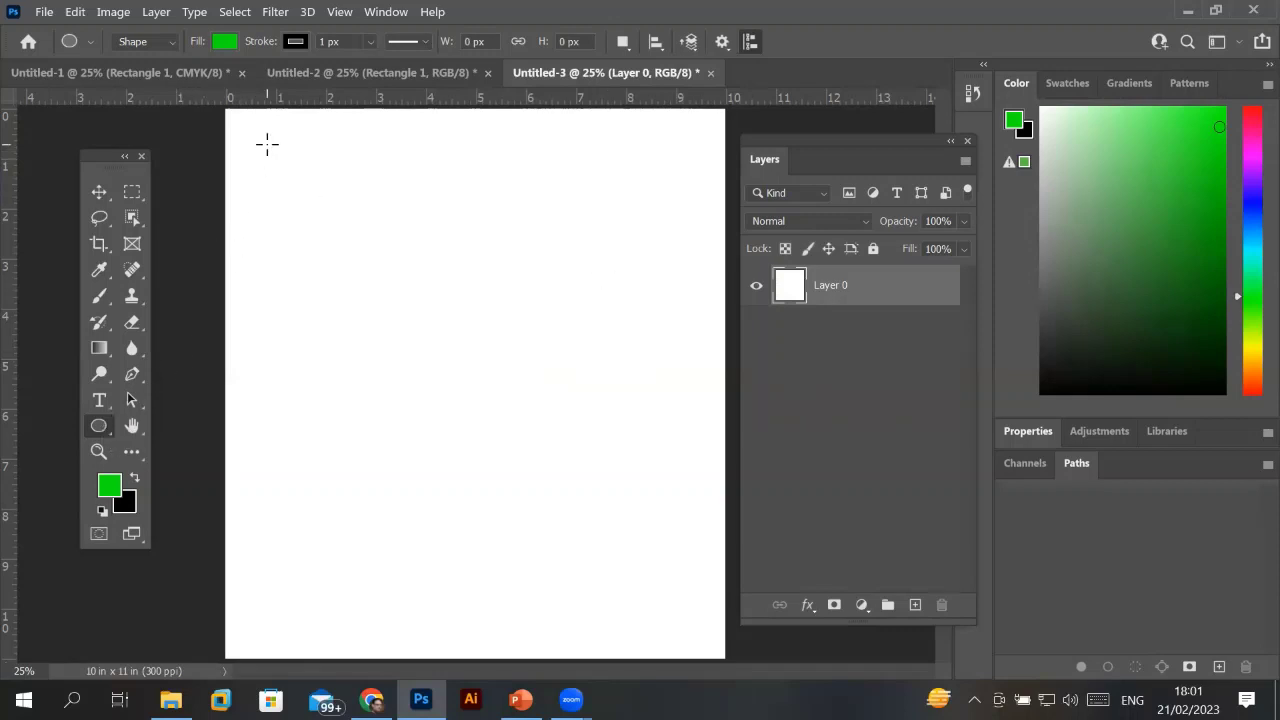
Draw a green circle, square and triangle in a row along the canvas top.
drag(267, 144, 318, 196)
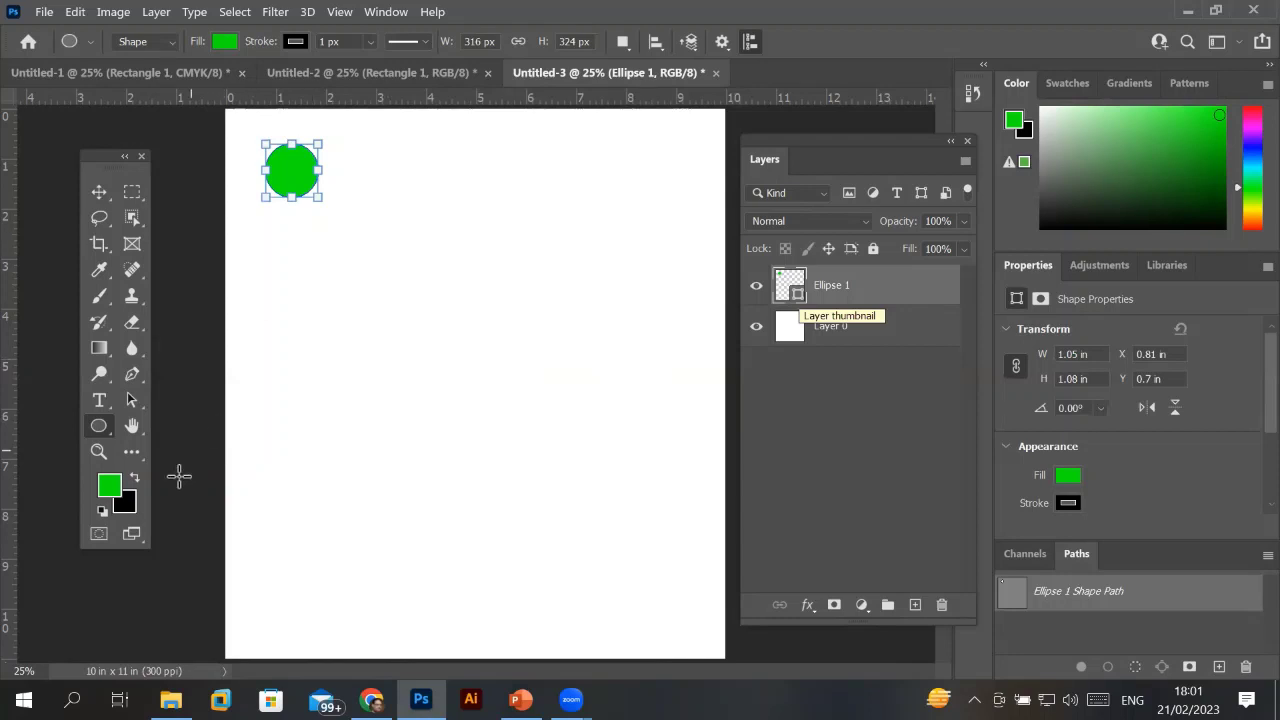
right_click(99, 426)
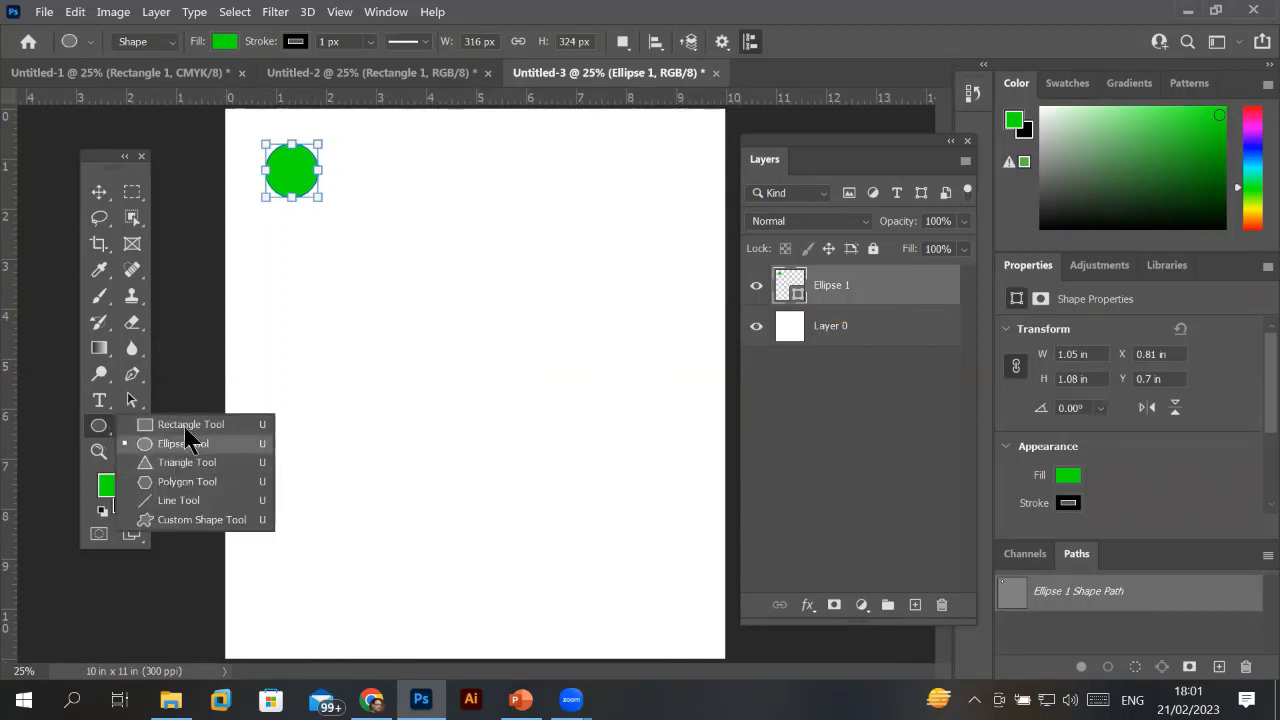
click(186, 425)
drag(347, 139, 405, 197)
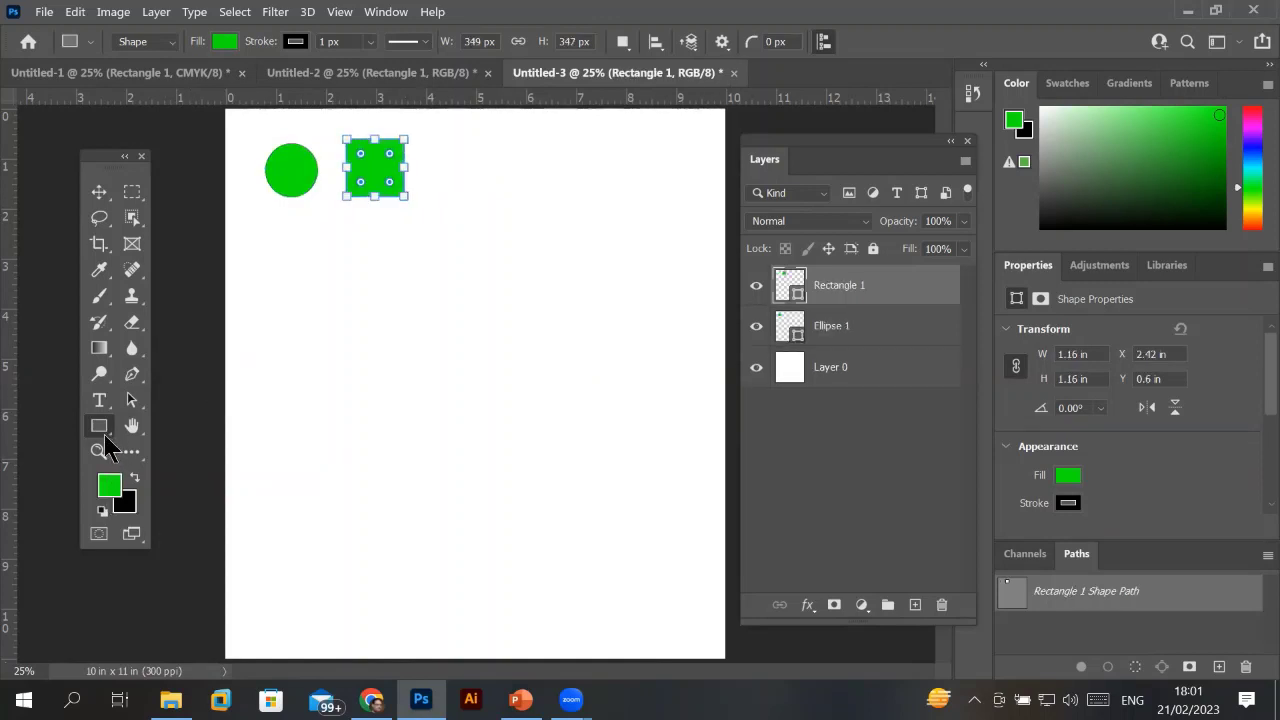
right_click(105, 436)
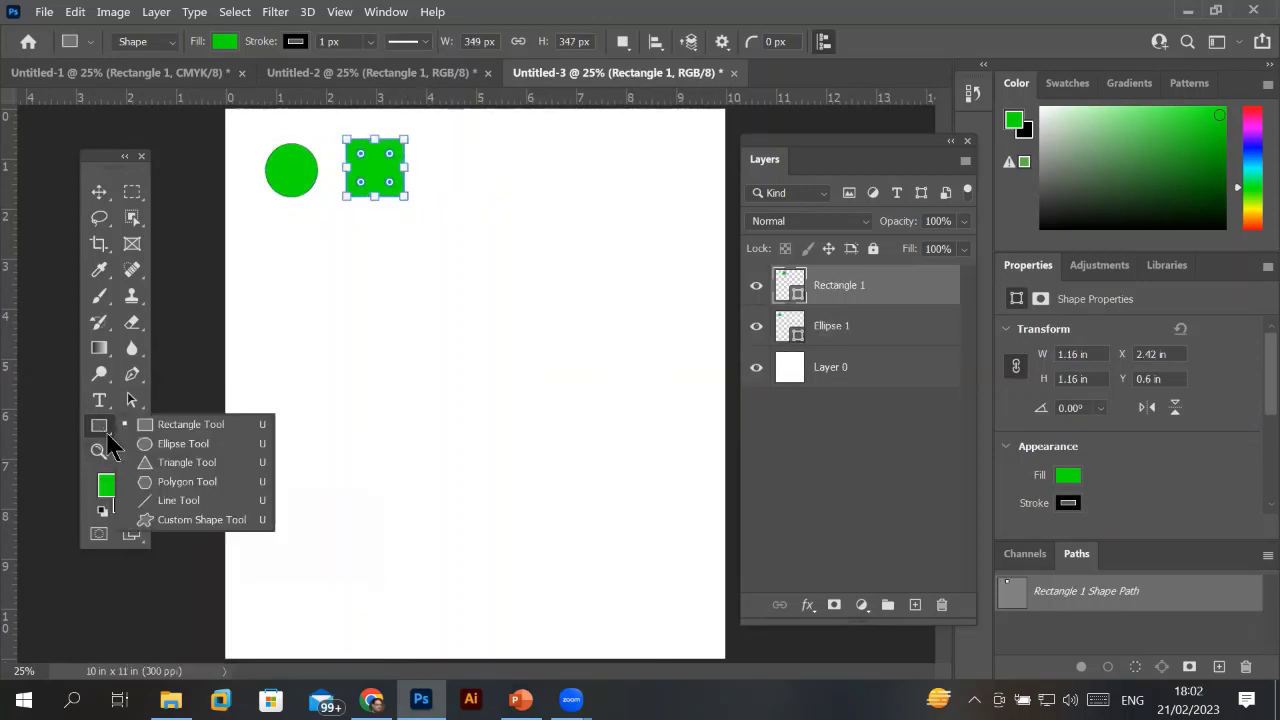
click(425, 170)
key(shift+u)
key(shift+u)
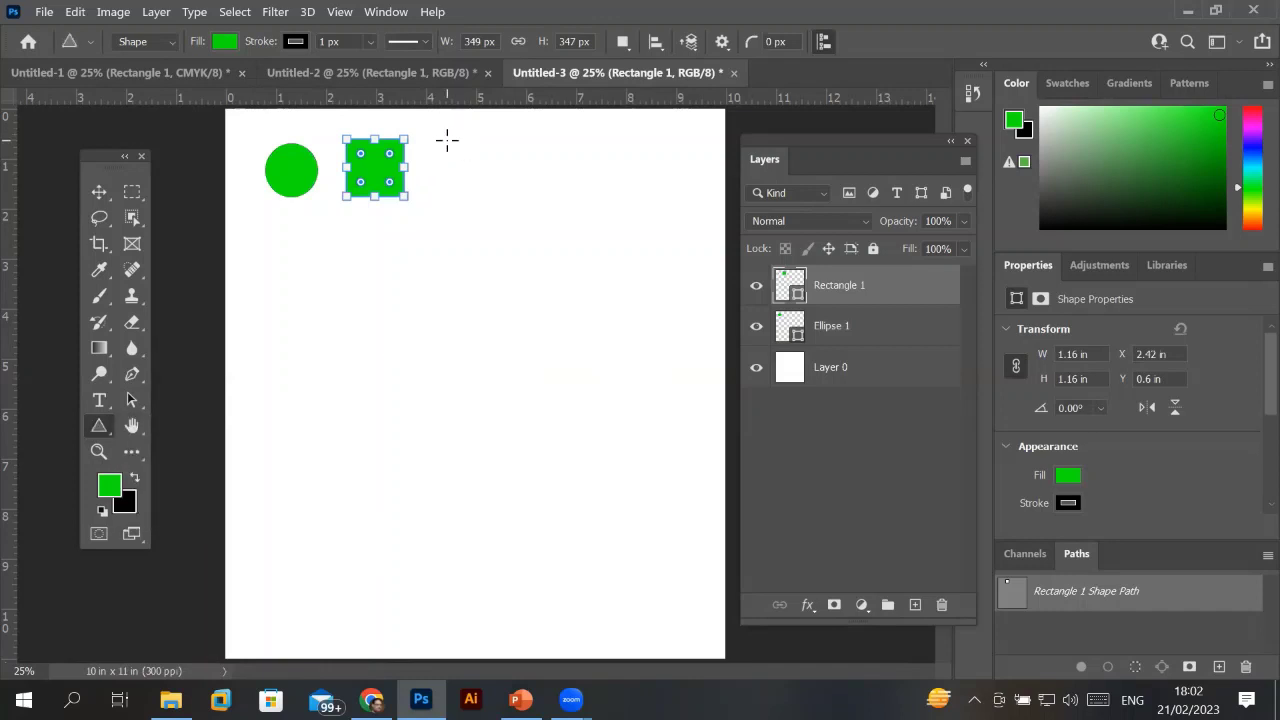
drag(446, 139, 510, 196)
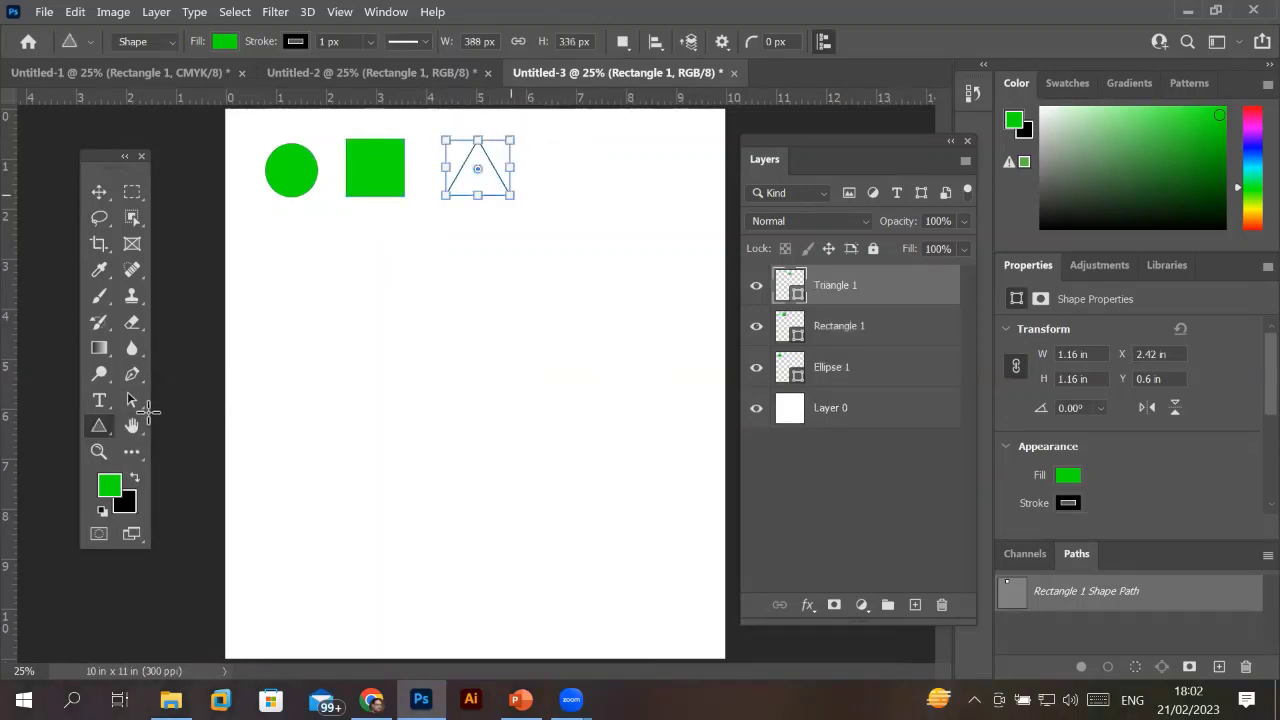
Add a green pentagon and a diagonal line at the top-right of the row.
right_click(103, 438)
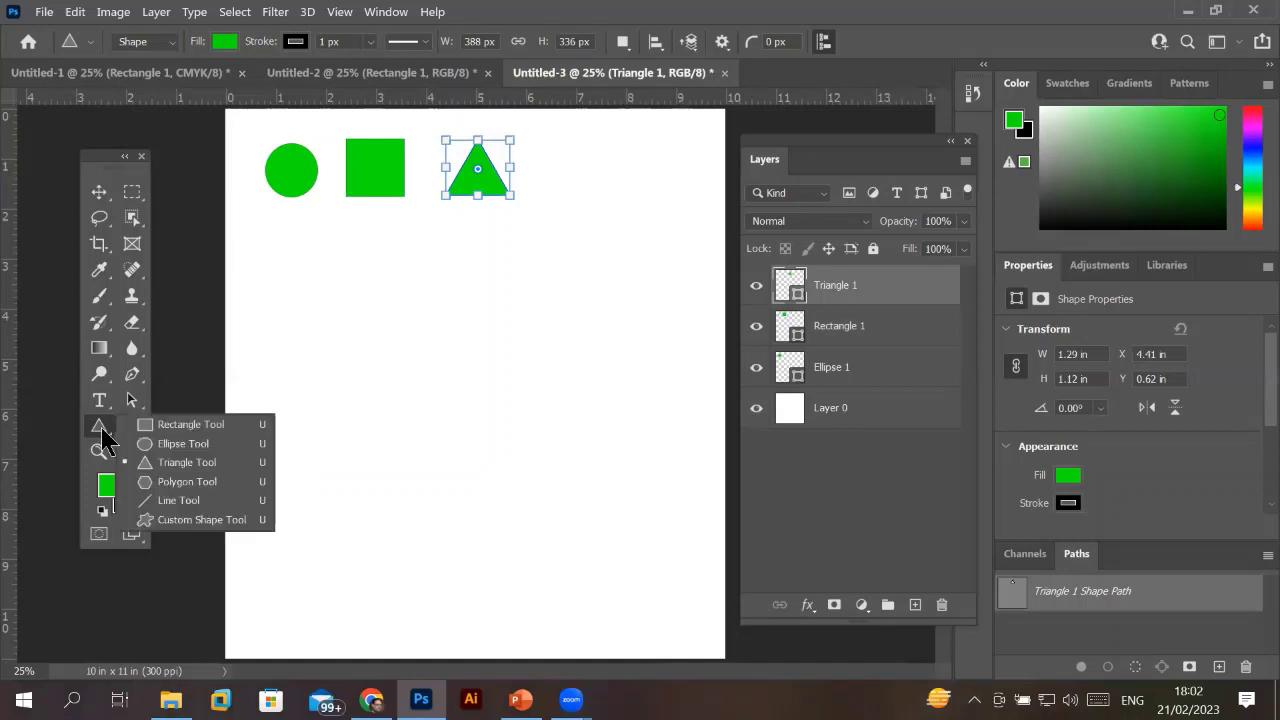
click(177, 483)
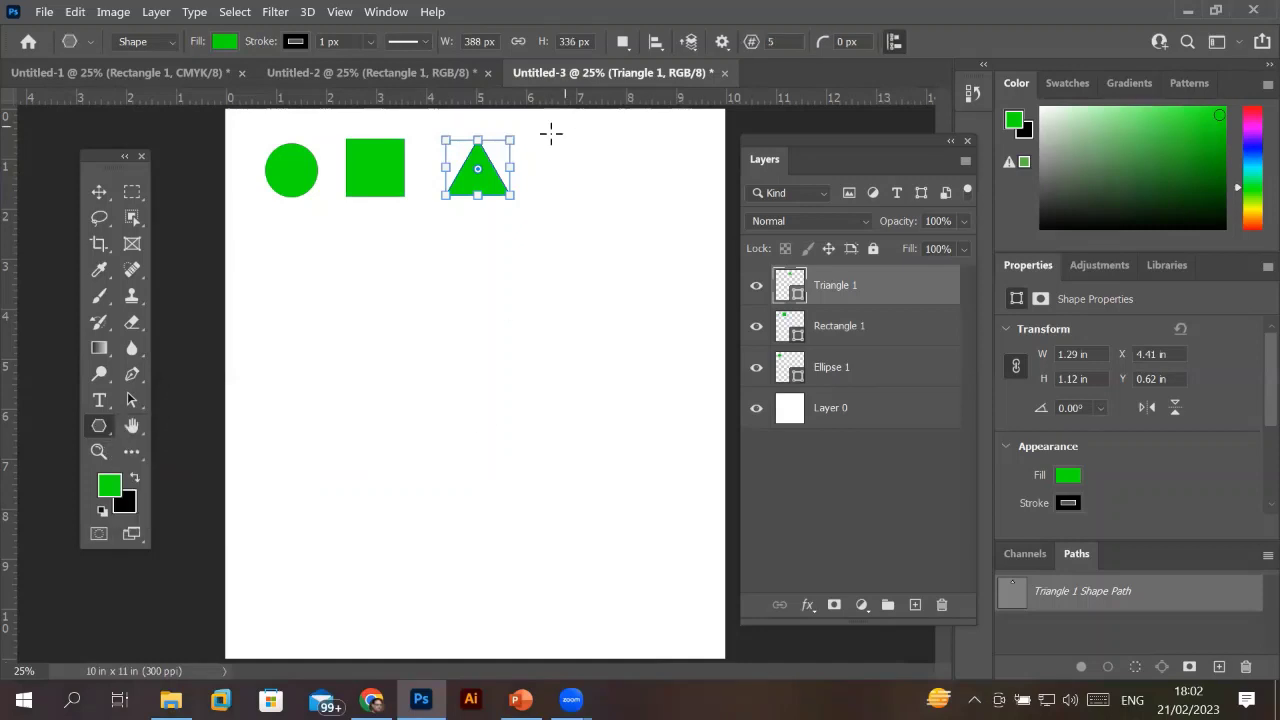
drag(551, 133, 623, 198)
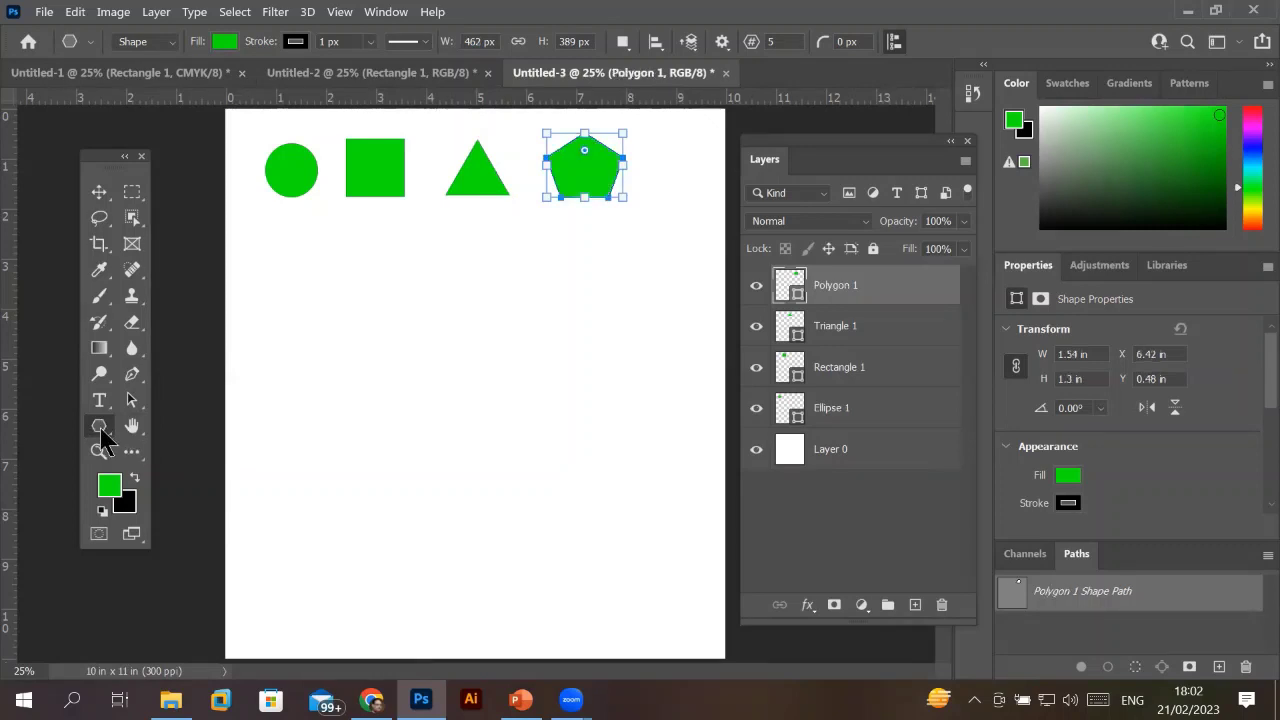
drag(100, 429, 267, 459)
key(shift+u)
drag(707, 131, 645, 208)
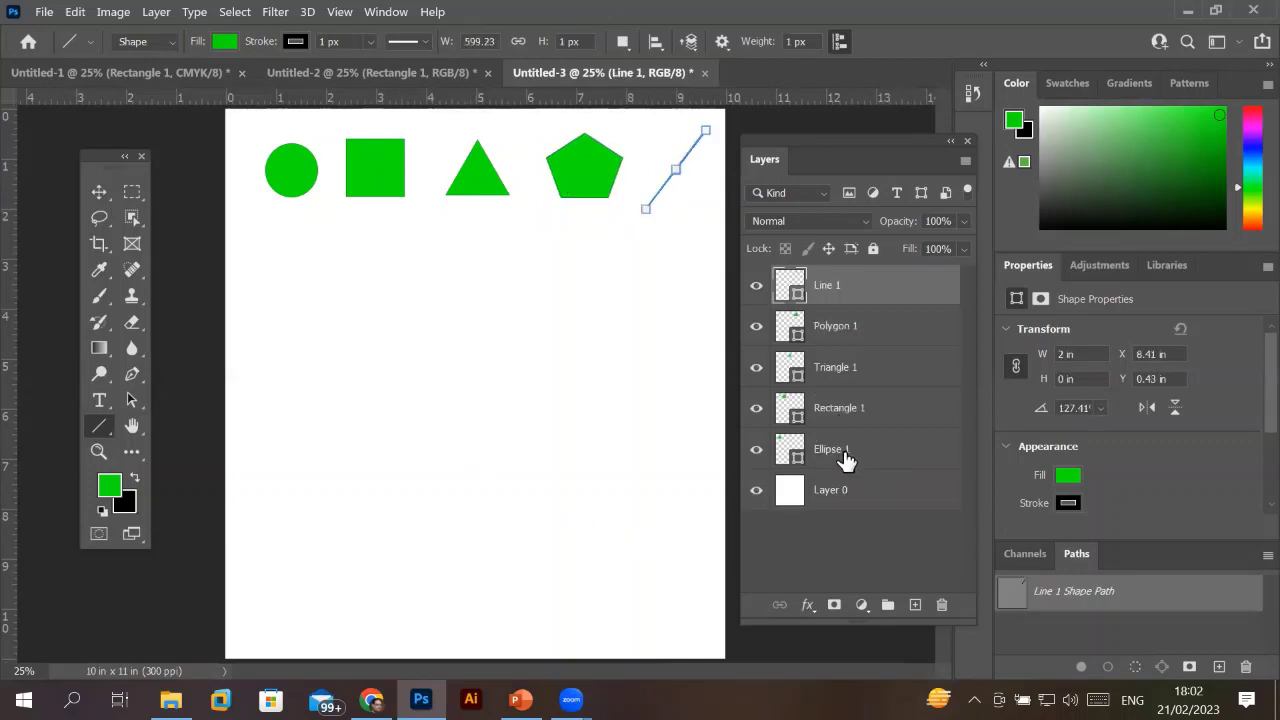
click(846, 452)
click(840, 410)
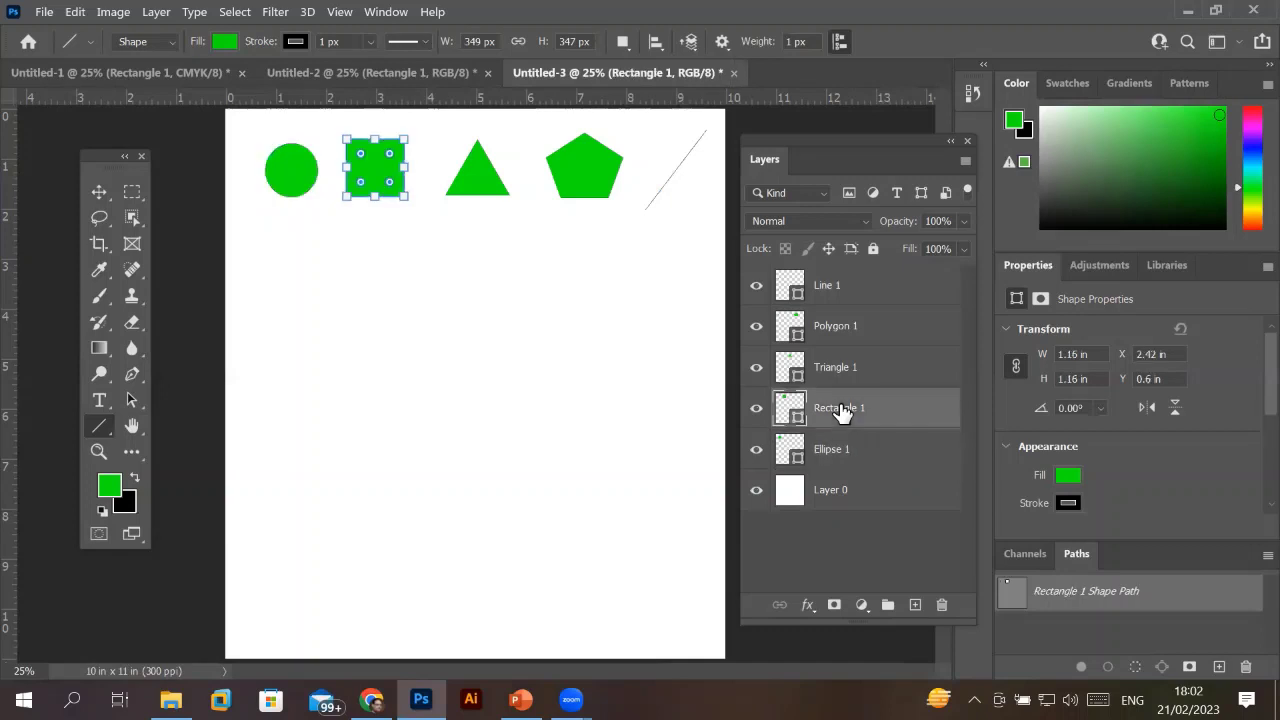
click(848, 372)
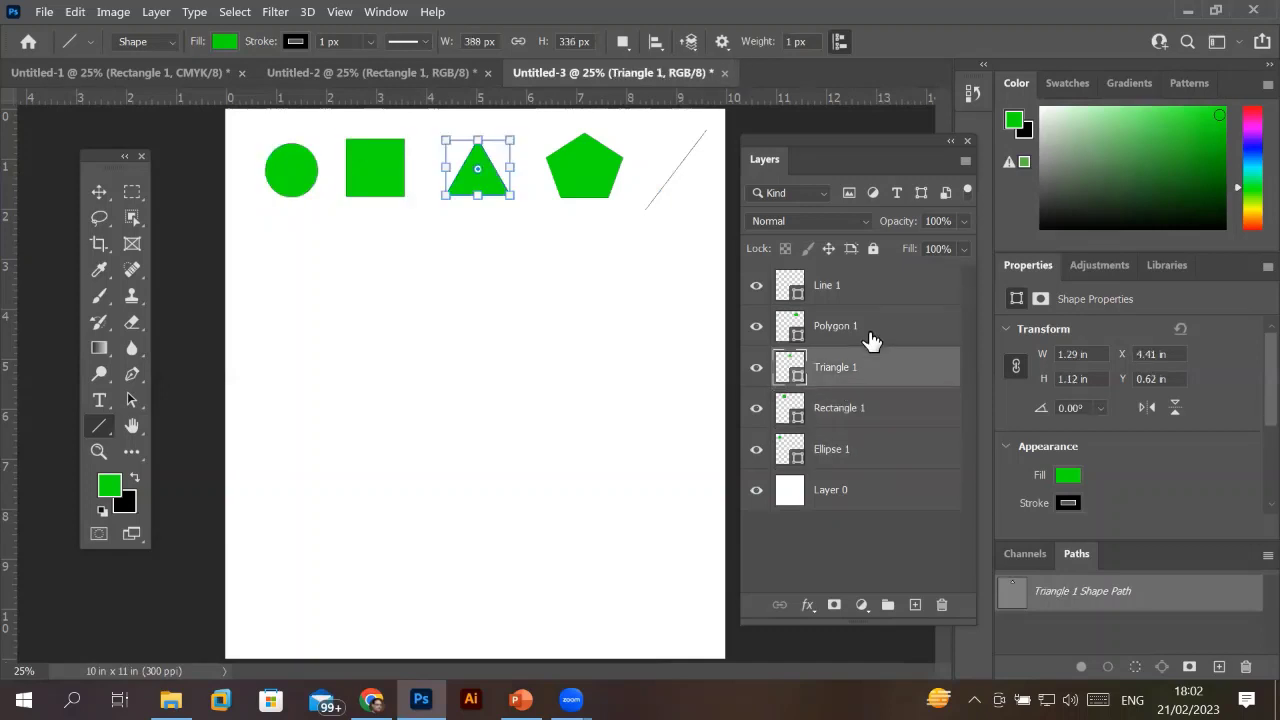
click(869, 334)
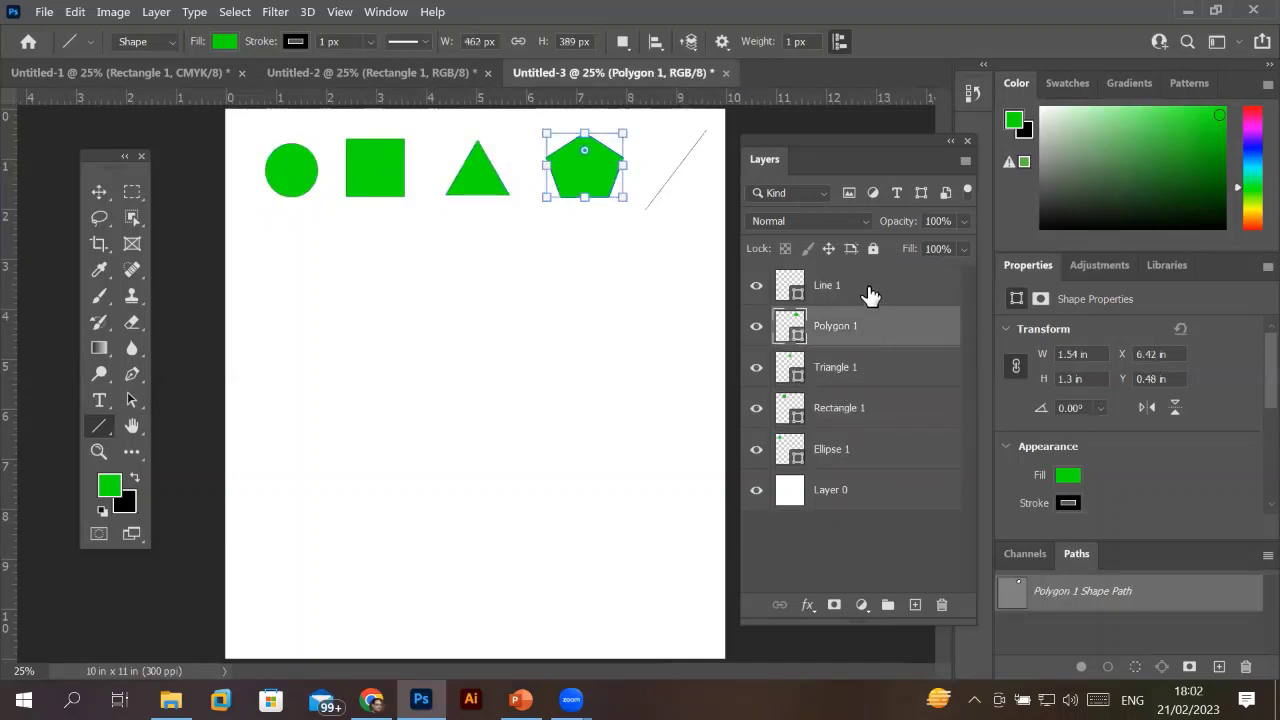
click(869, 295)
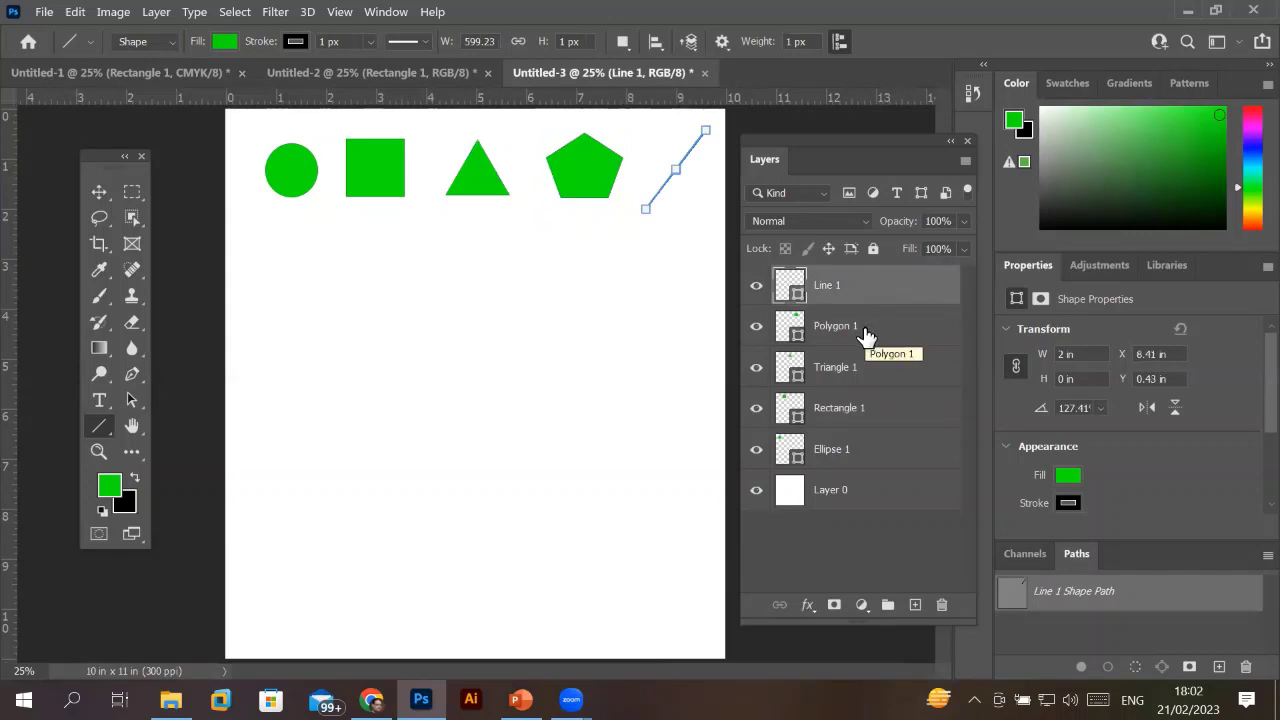
click(866, 336)
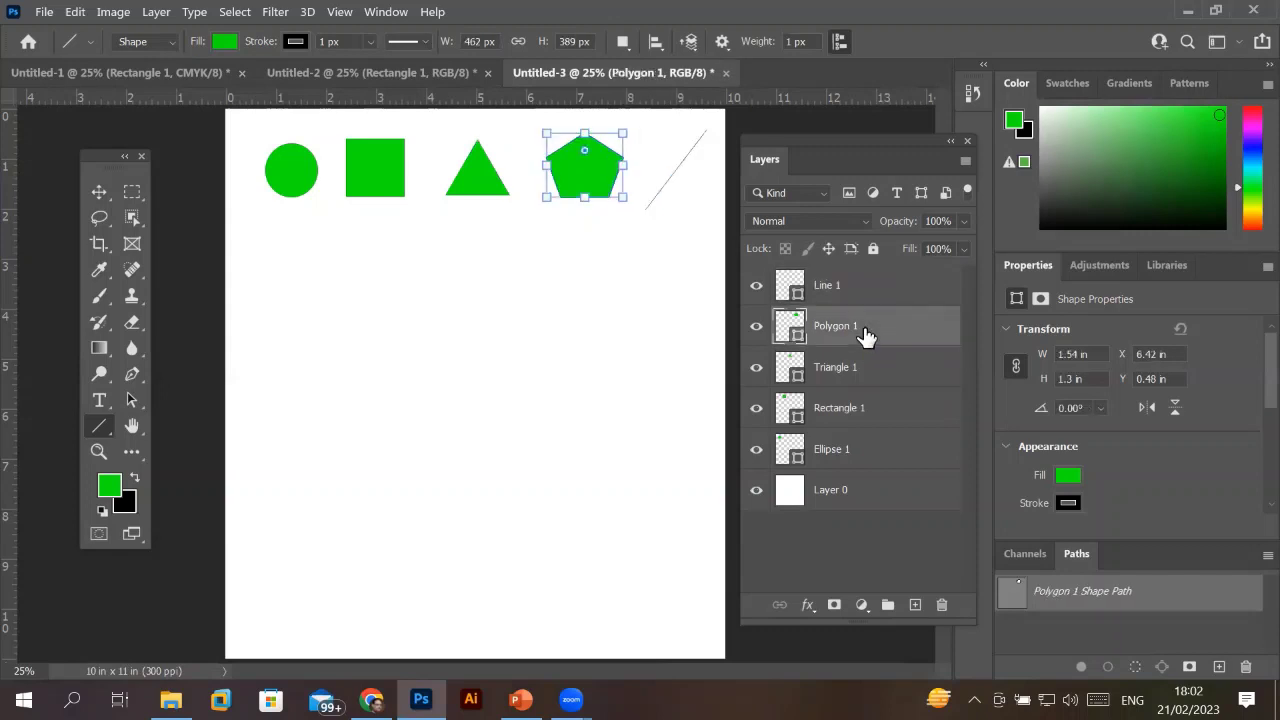
click(823, 300)
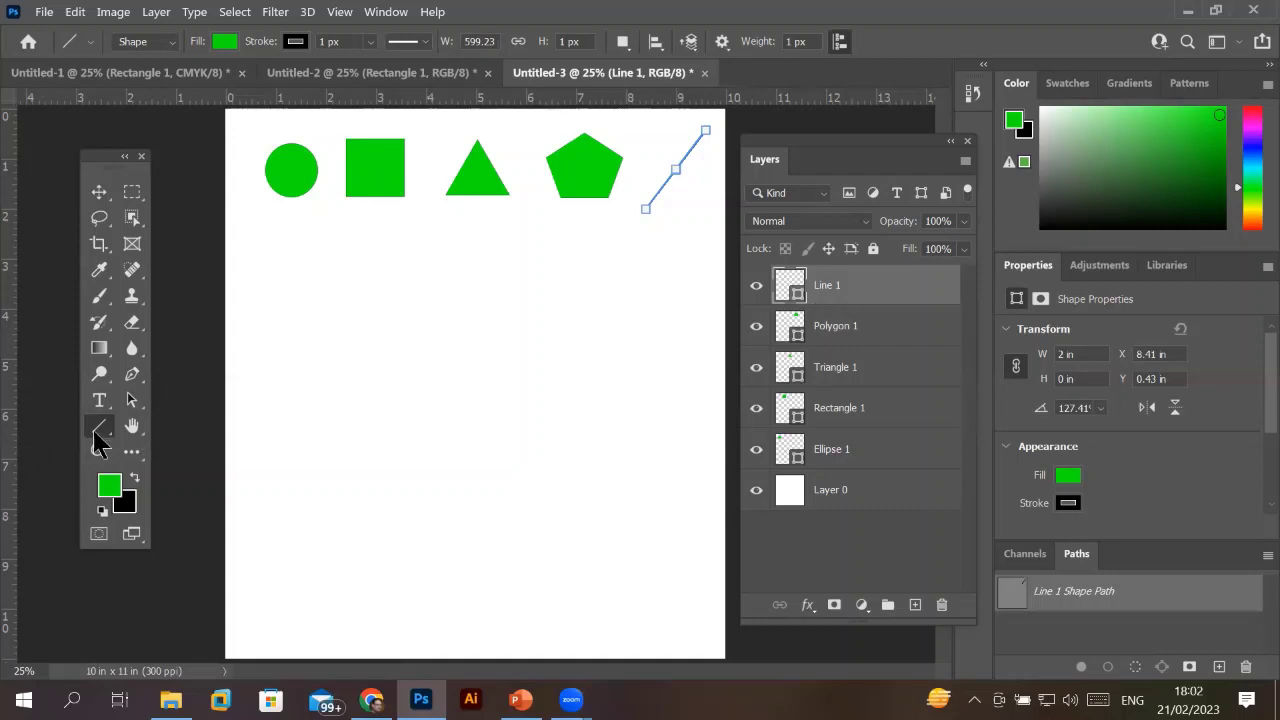
Draw a rectangle in Path mode, then convert the rectangular path into a shape.
right_click(97, 433)
click(160, 424)
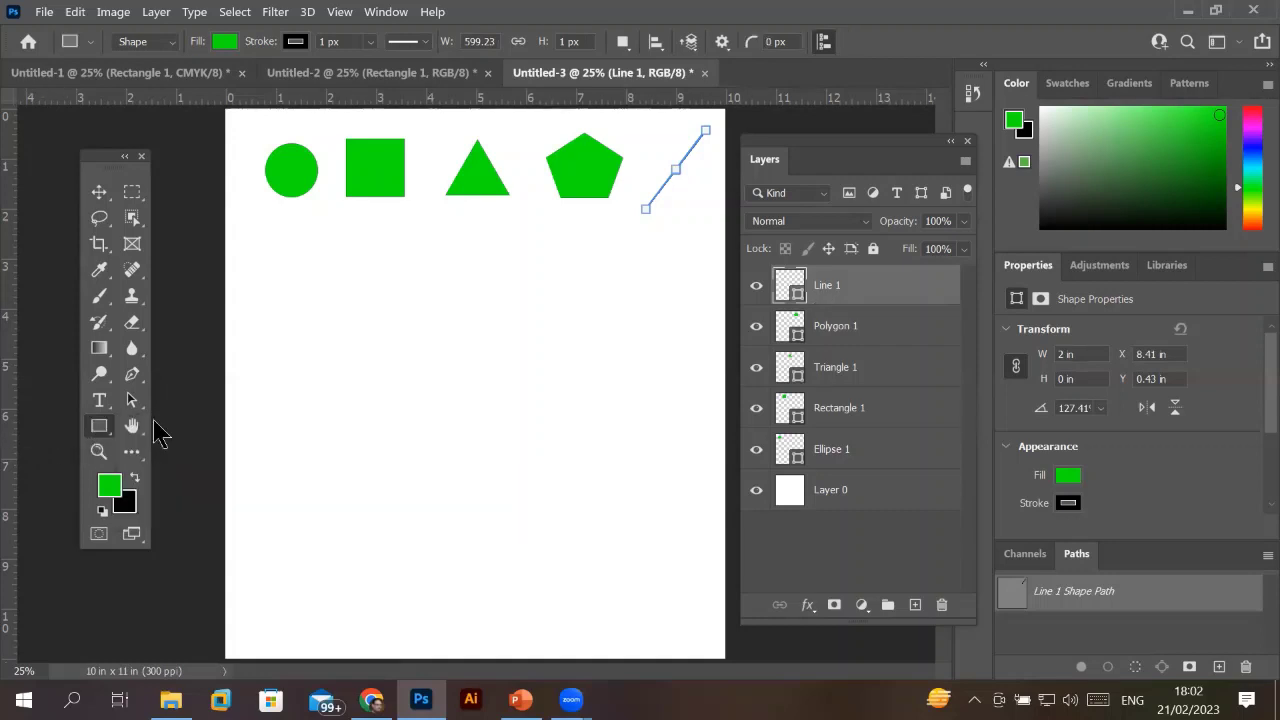
click(166, 46)
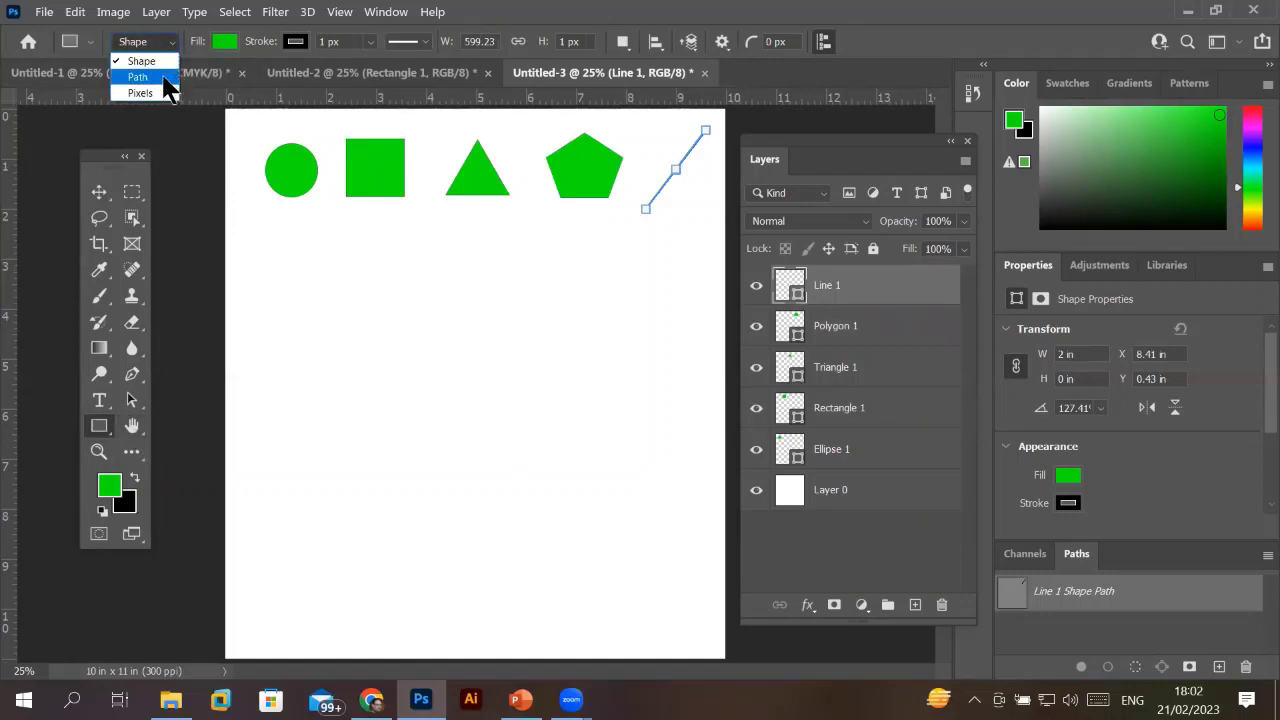
click(165, 78)
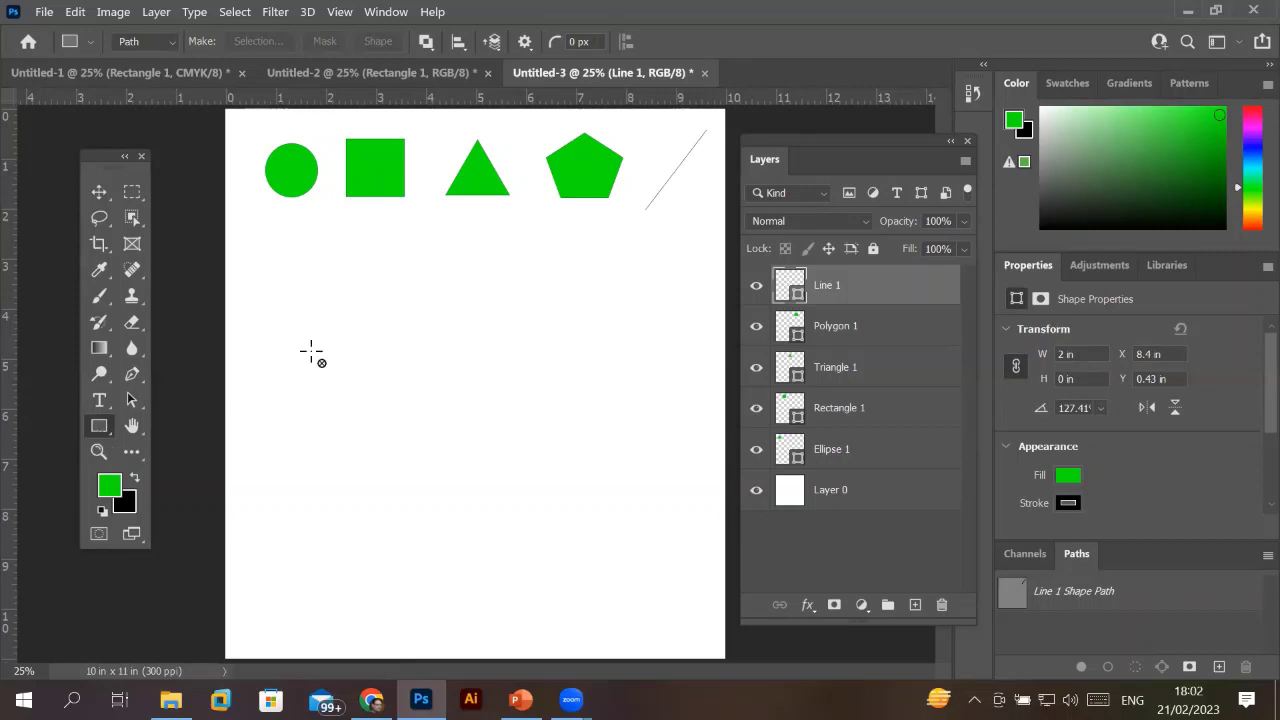
drag(303, 296, 497, 453)
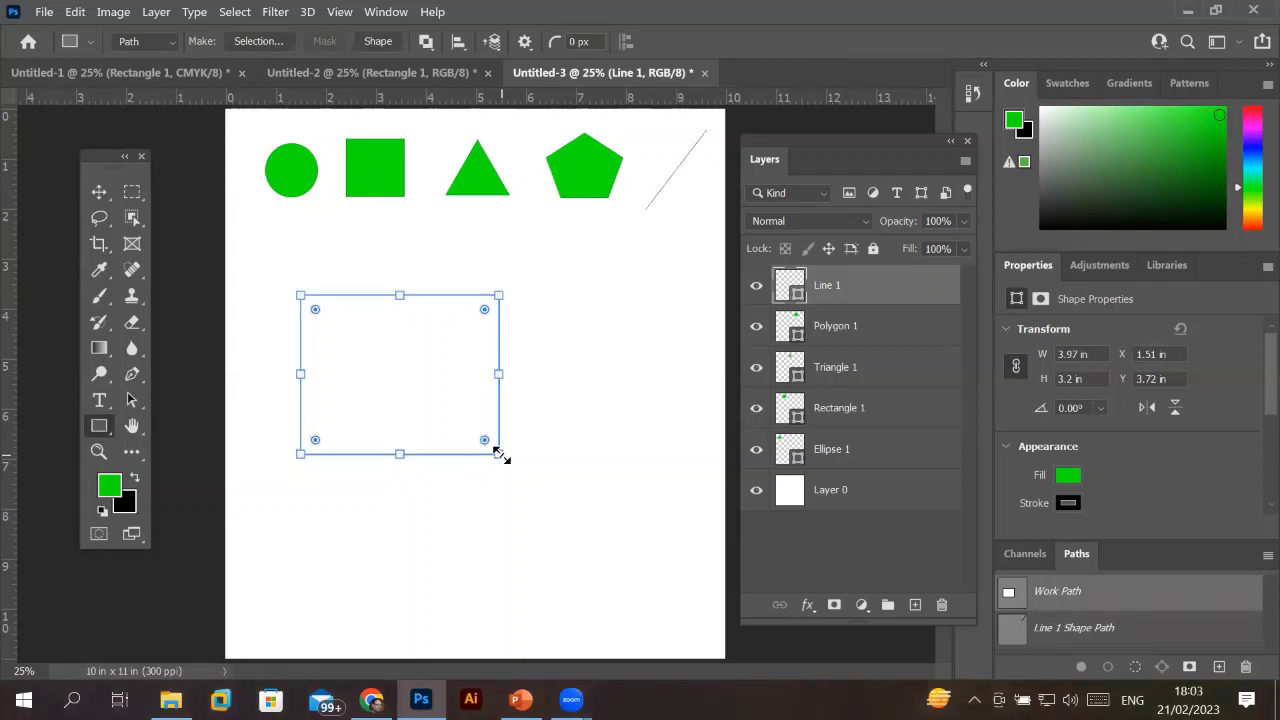
click(503, 468)
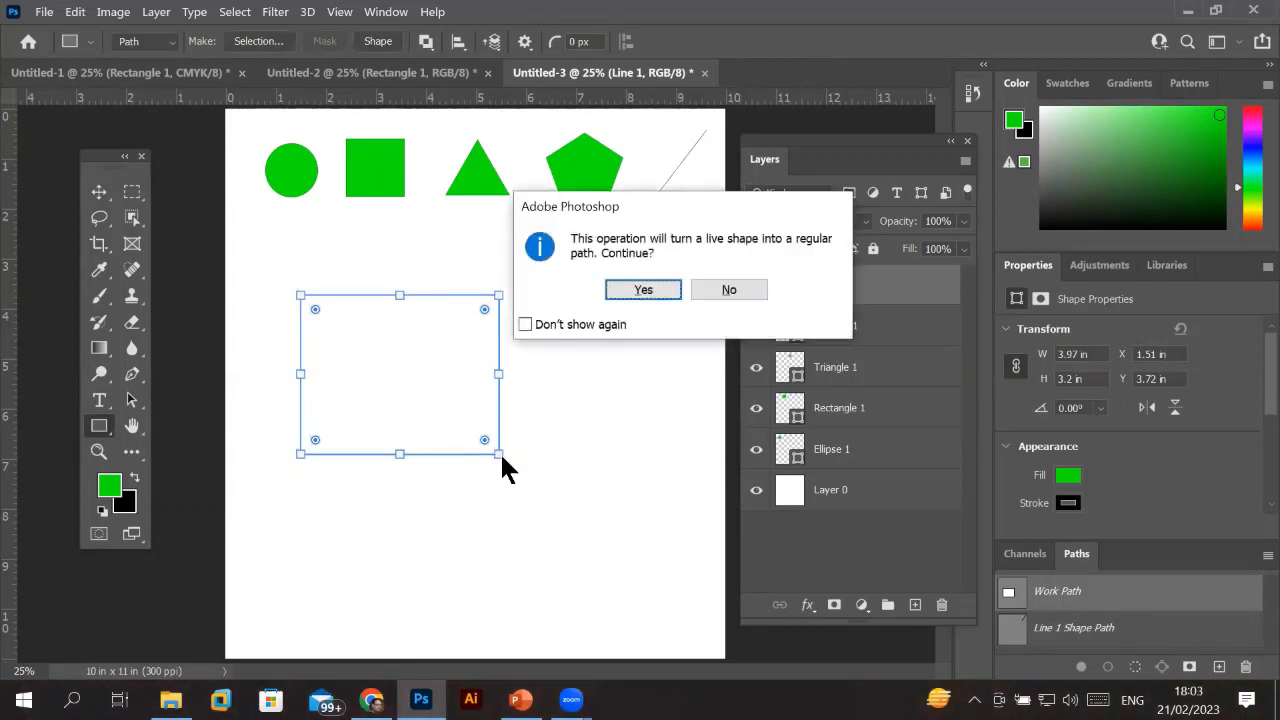
click(645, 290)
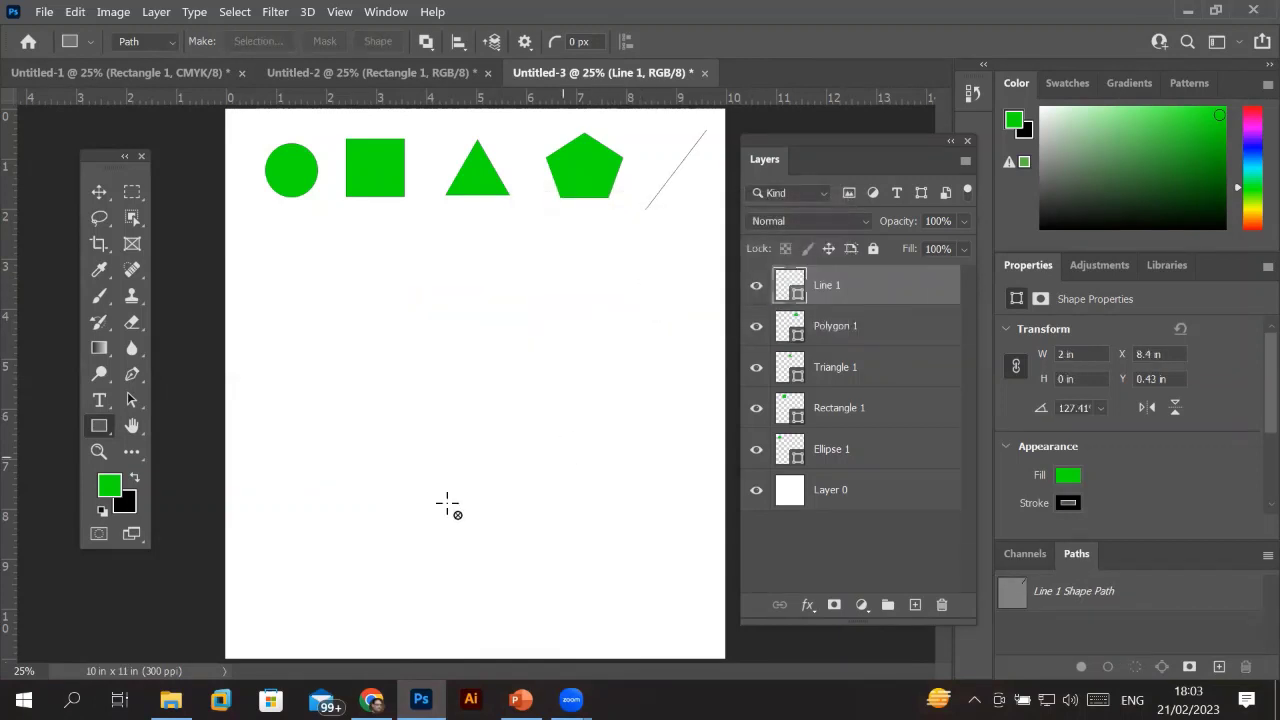
Set the Rectangle tool's mode back to Shape so it draws filled shape layers.
right_click(106, 430)
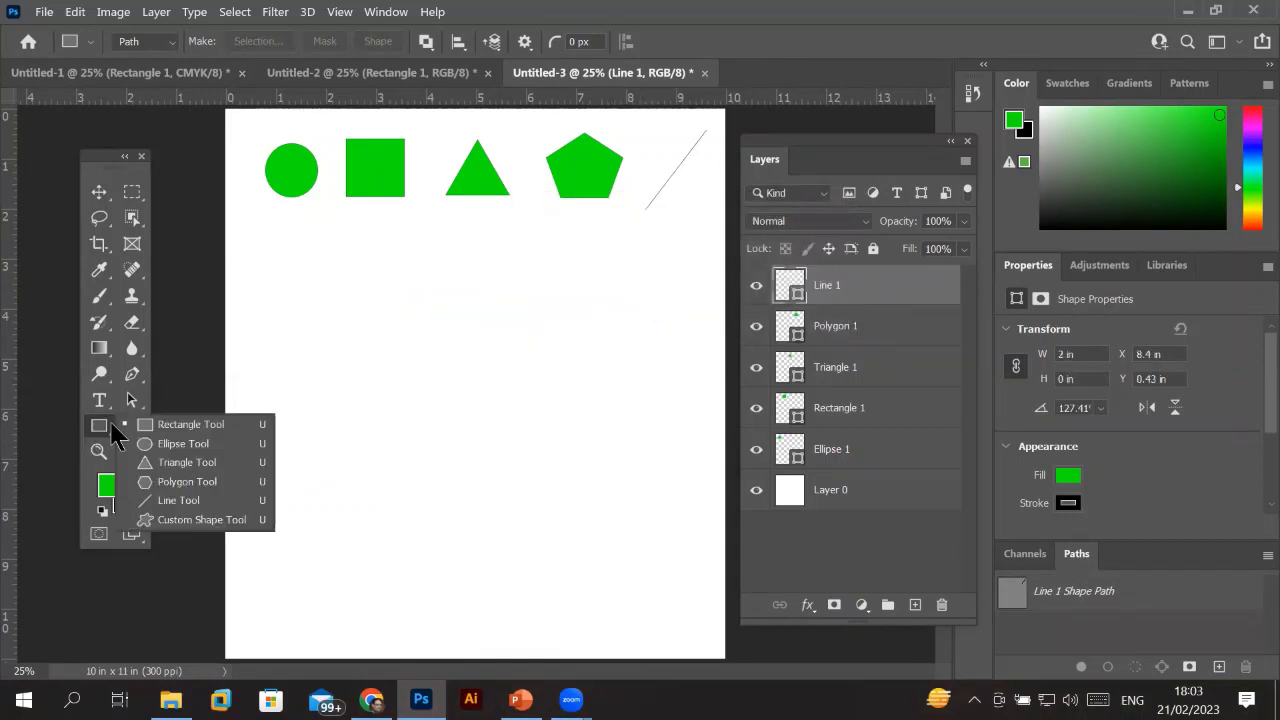
click(172, 435)
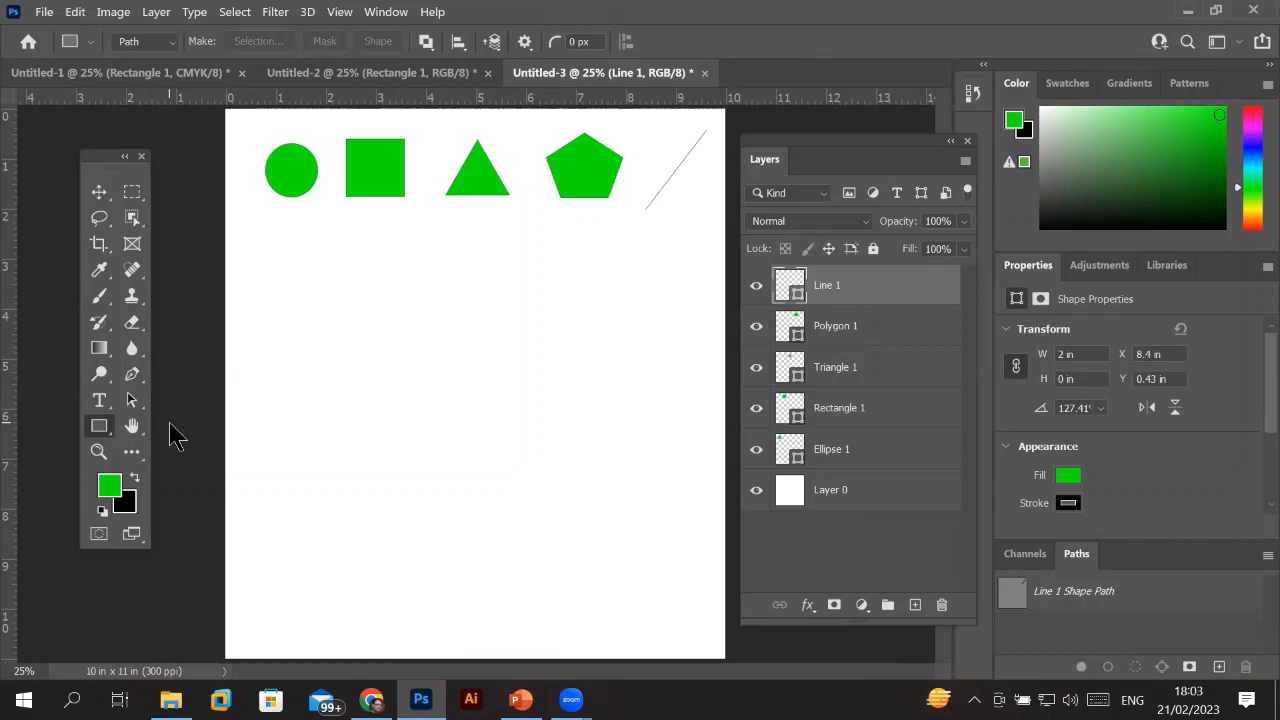
click(172, 42)
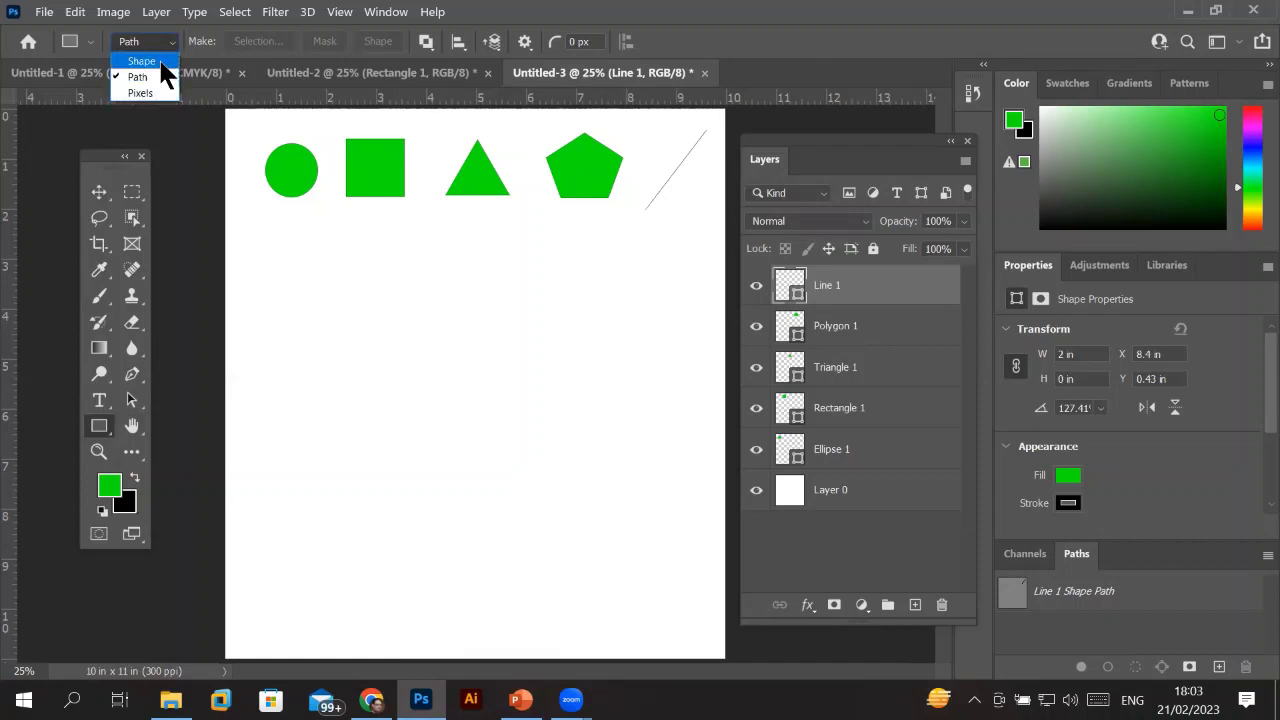
click(161, 62)
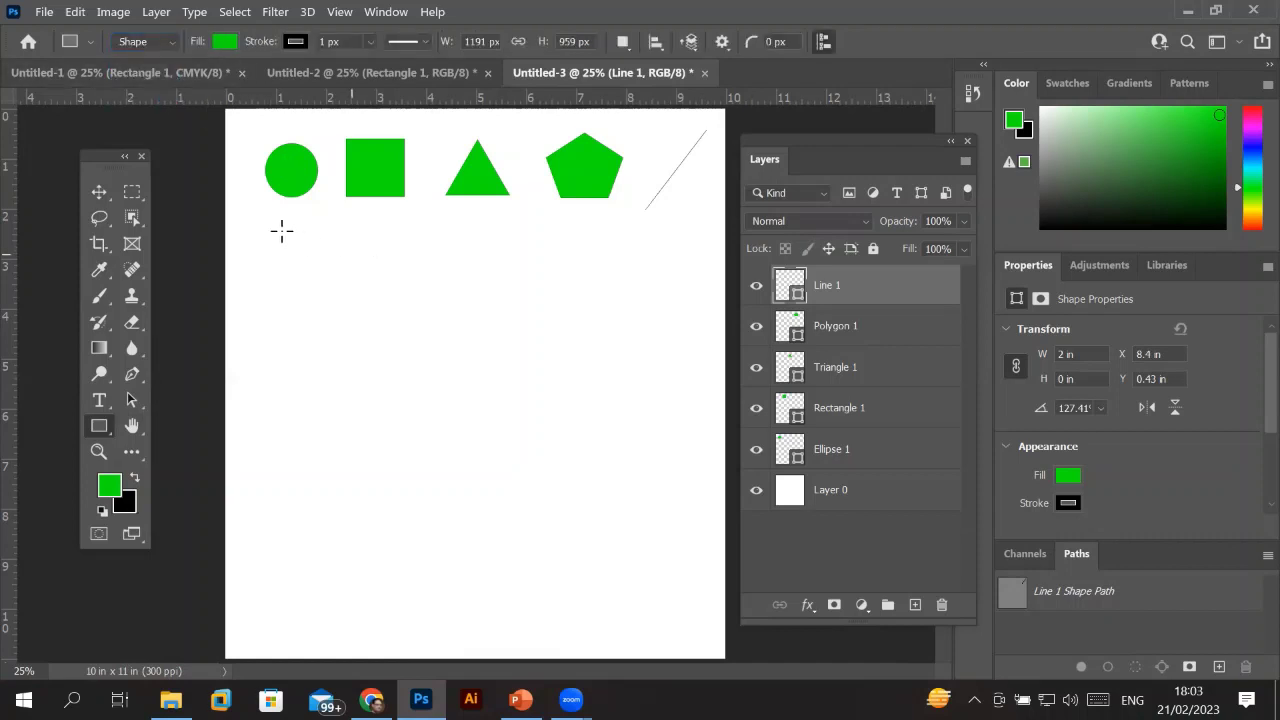
Draw a large green square below the top row of shapes.
mouse_move(264, 226)
mouse_down()
mouse_move(351, 296)
mouse_move(551, 371)
mouse_move(363, 320)
mouse_move(297, 260)
mouse_move(337, 266)
mouse_move(333, 278)
mouse_move(396, 309)
mouse_move(712, 340)
mouse_move(700, 337)
mouse_up()
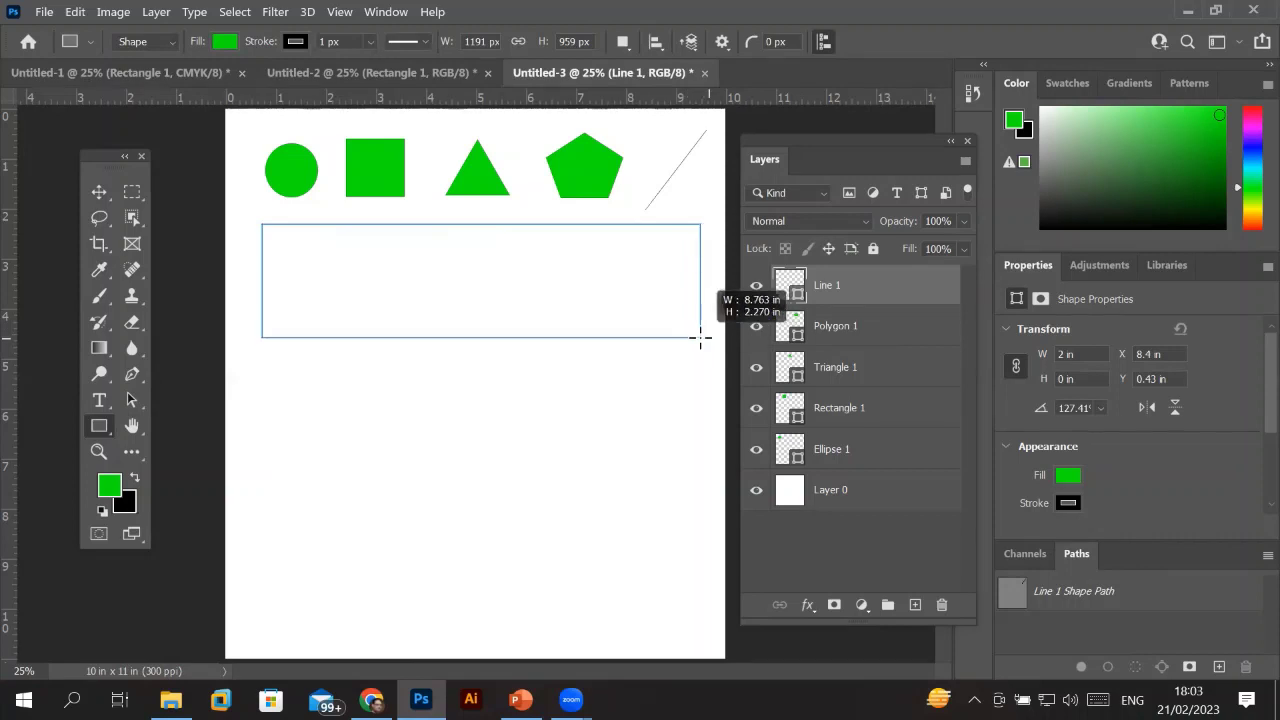
drag(700, 337, 699, 337)
mouse_move(700, 337)
mouse_down()
mouse_move(329, 329)
mouse_move(391, 320)
mouse_move(354, 324)
mouse_move(480, 394)
mouse_move(666, 449)
mouse_move(460, 357)
mouse_move(303, 249)
mouse_move(403, 314)
mouse_move(709, 443)
mouse_move(340, 303)
mouse_move(574, 408)
mouse_up()
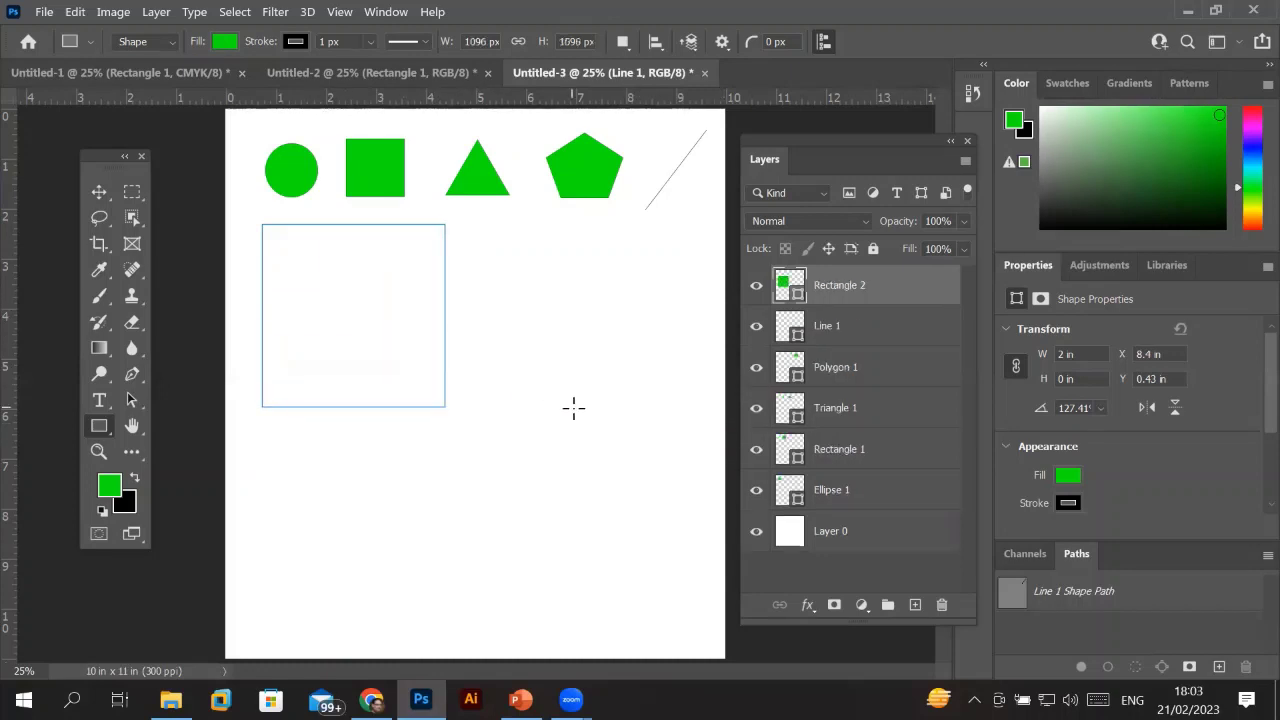
click(98, 192)
click(99, 427)
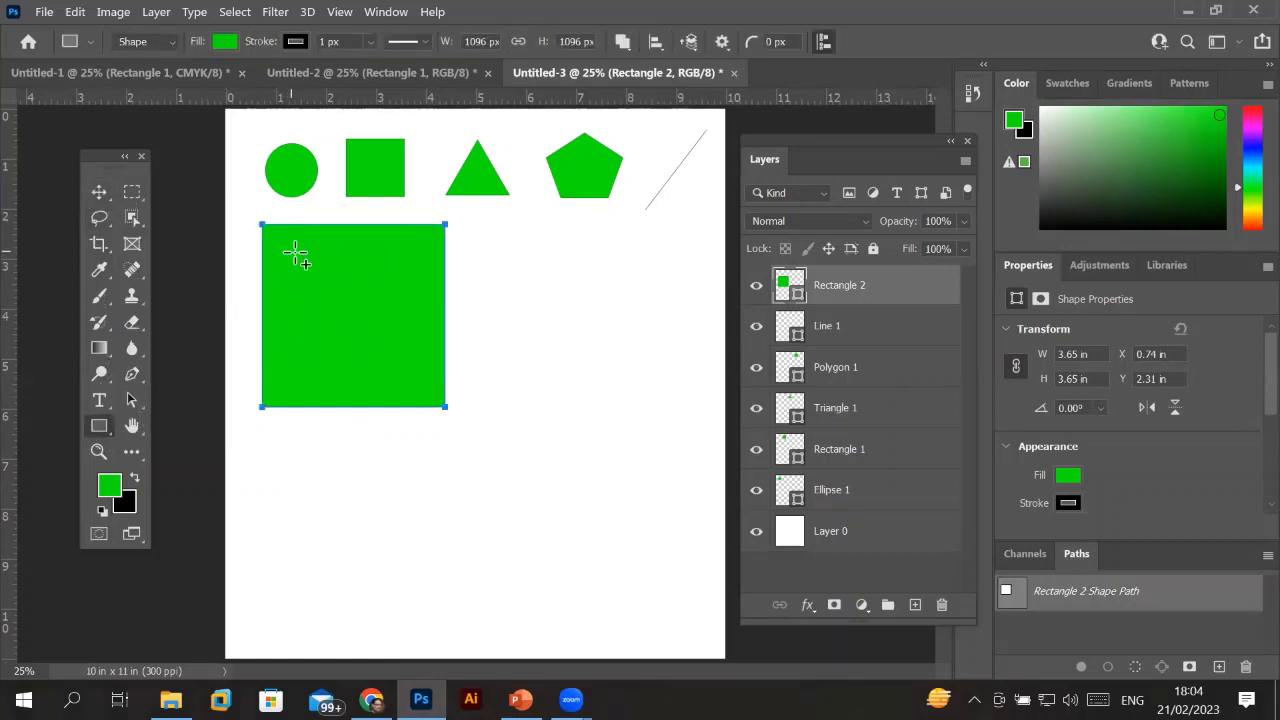
Fill the square red, undo back to green, and accept converting the live shape to a path.
drag(291, 251, 449, 401)
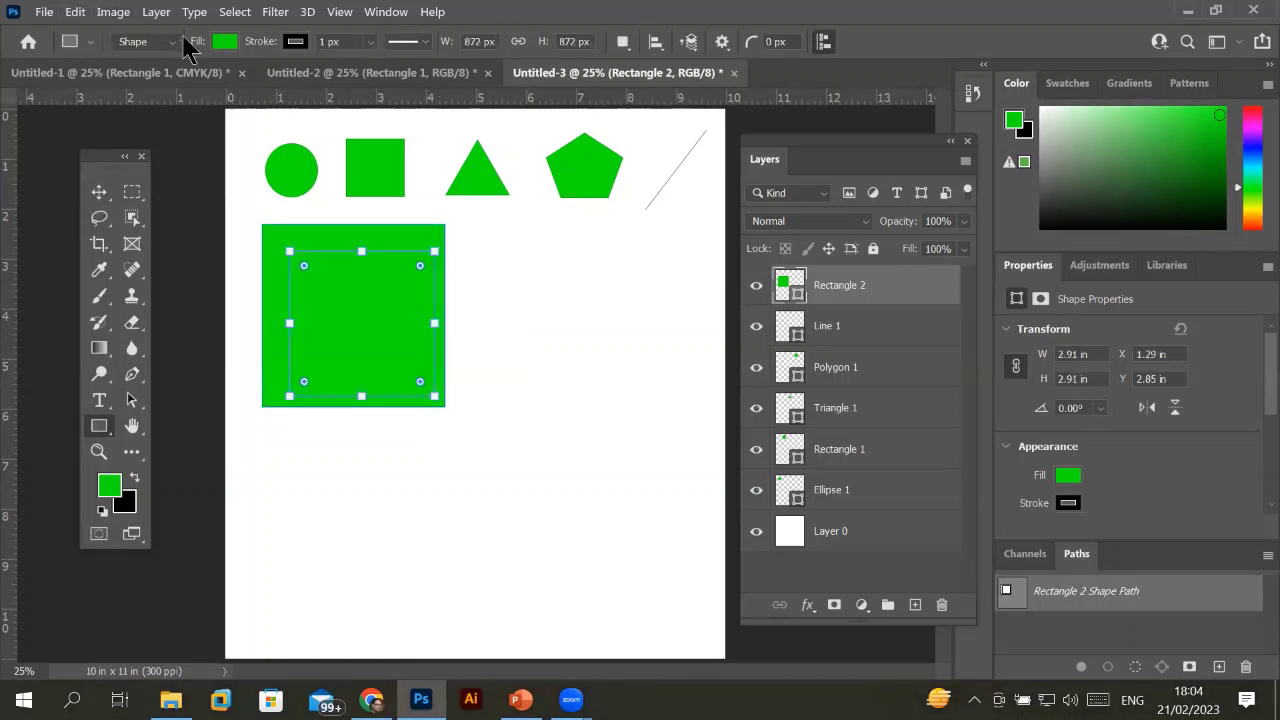
click(226, 41)
click(261, 147)
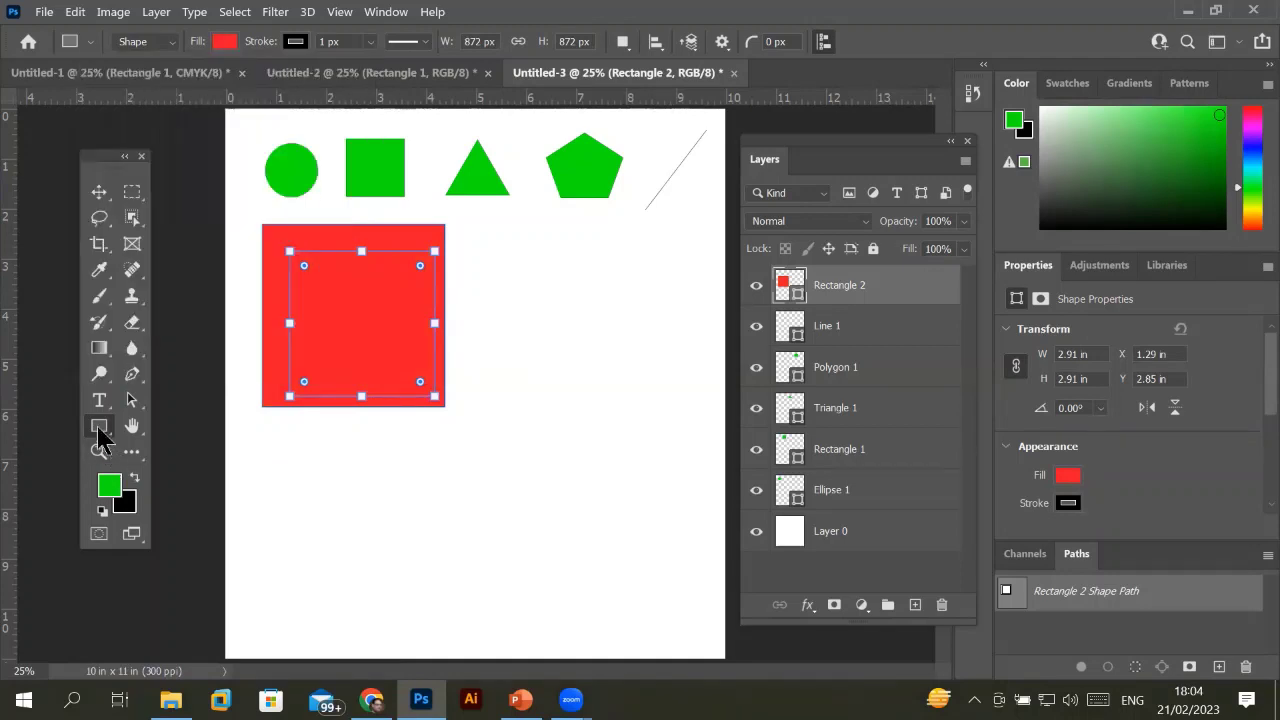
click(99, 427)
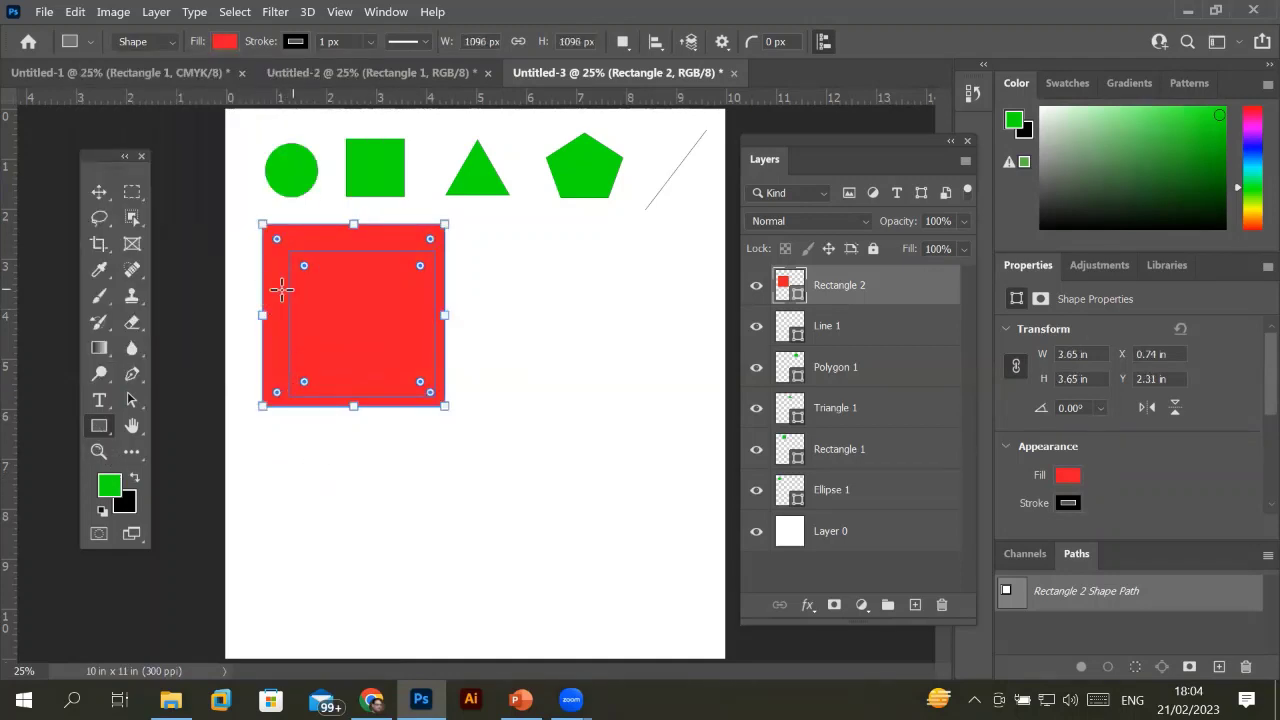
click(99, 191)
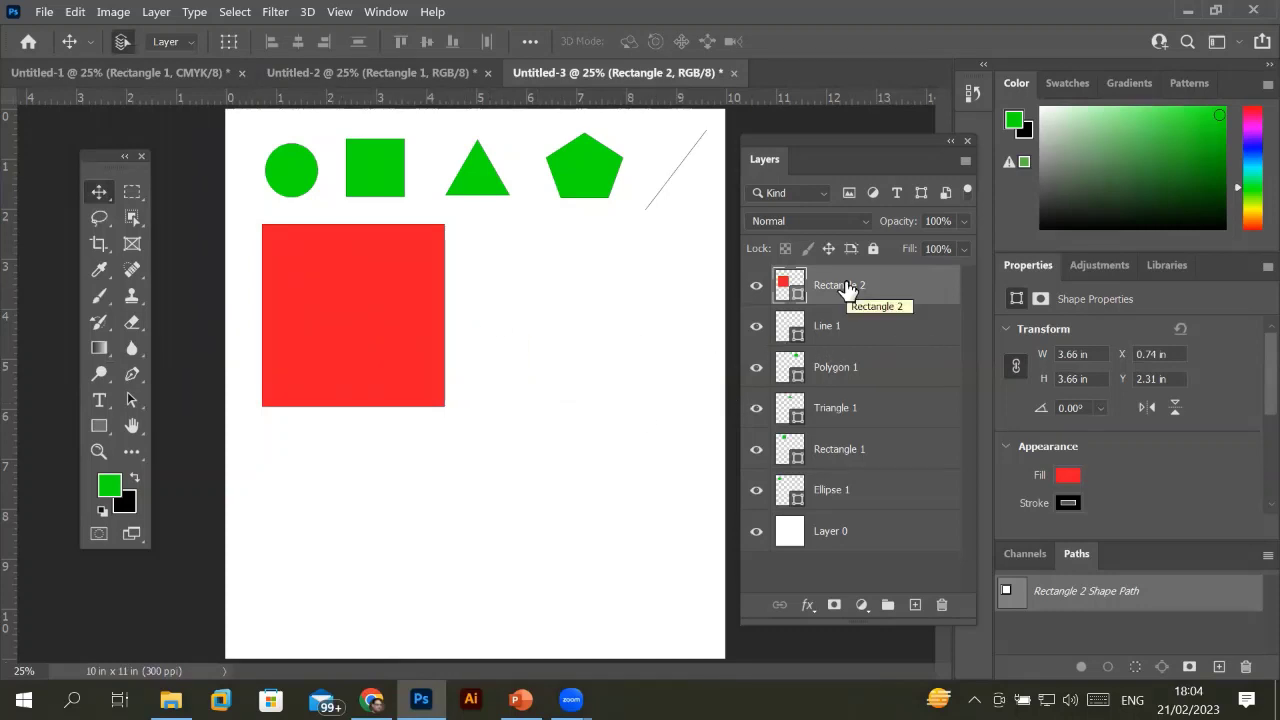
key(alt+BackSpace)
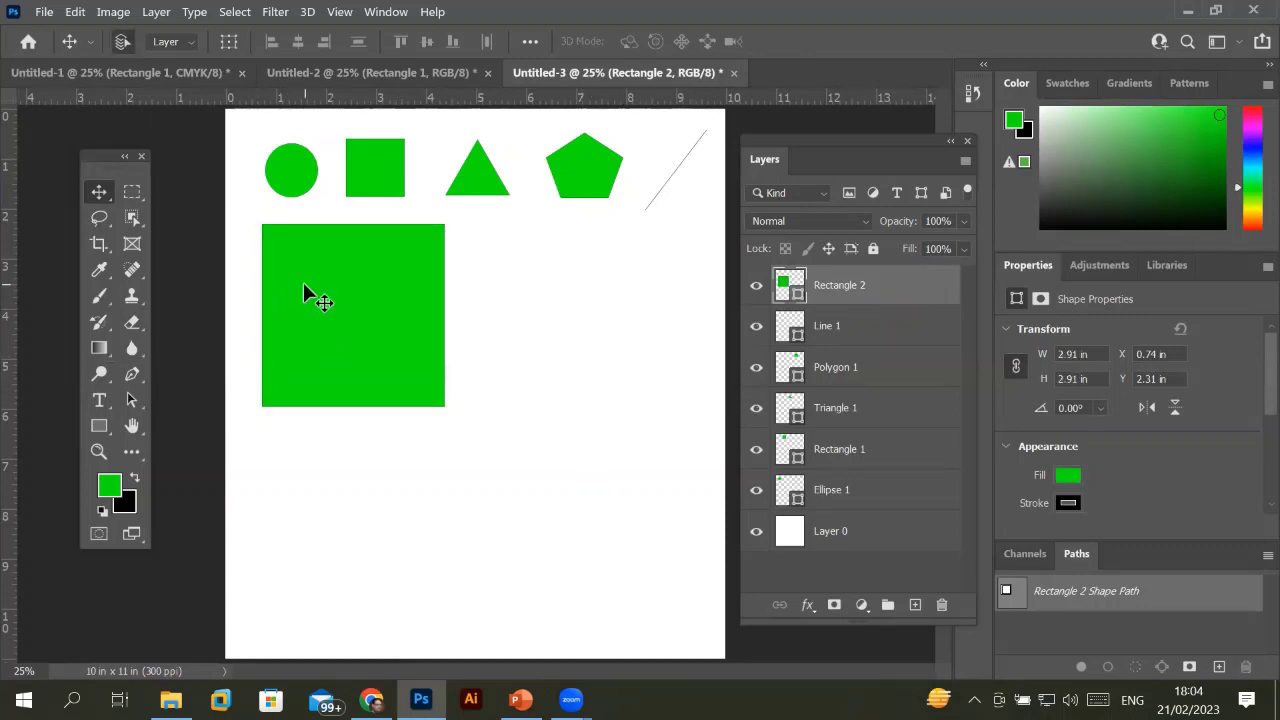
click(99, 426)
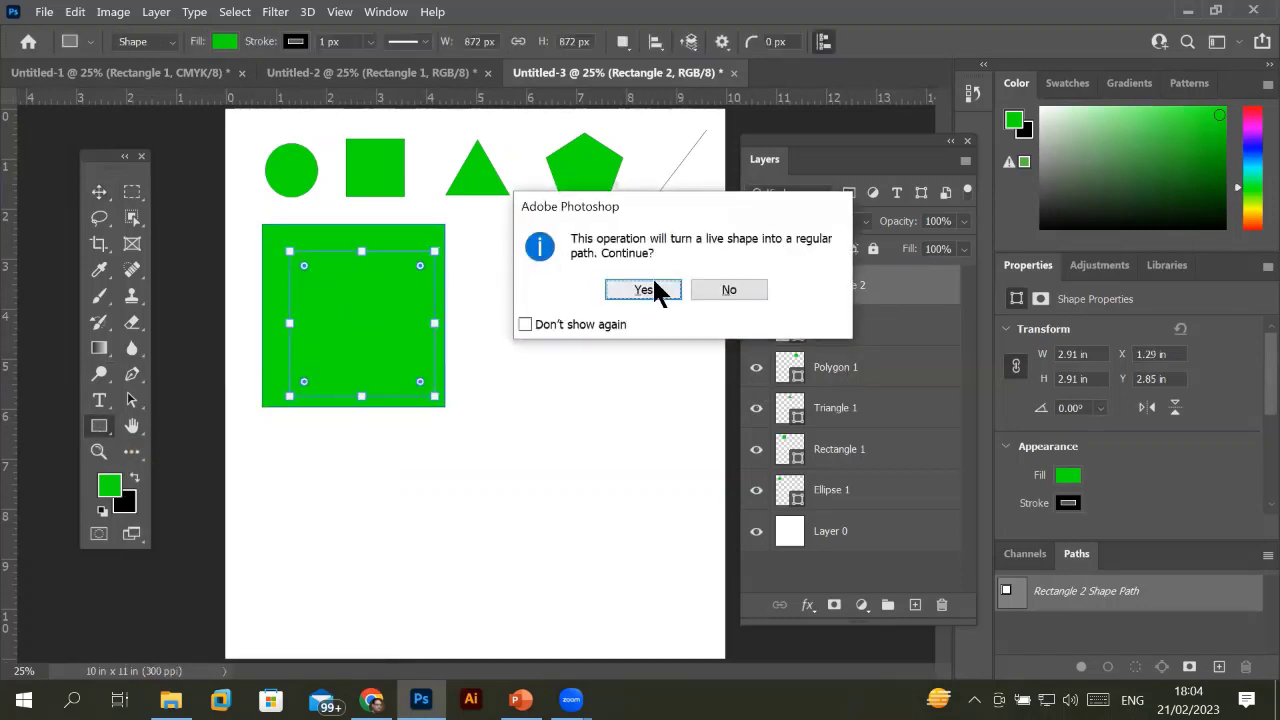
click(648, 286)
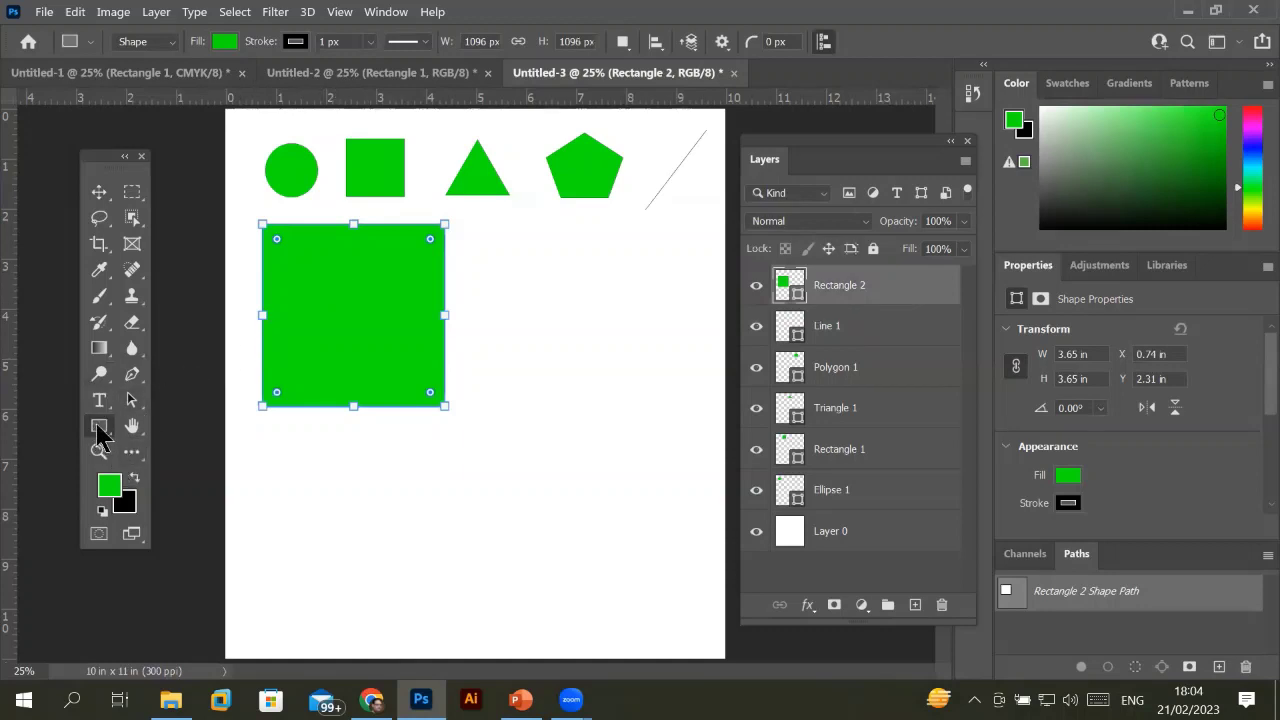
Draw a small green square, Rectangle 3, below the large square.
mouse_move(325, 448)
mouse_down()
mouse_move(578, 581)
mouse_move(449, 586)
mouse_move(461, 585)
mouse_up()
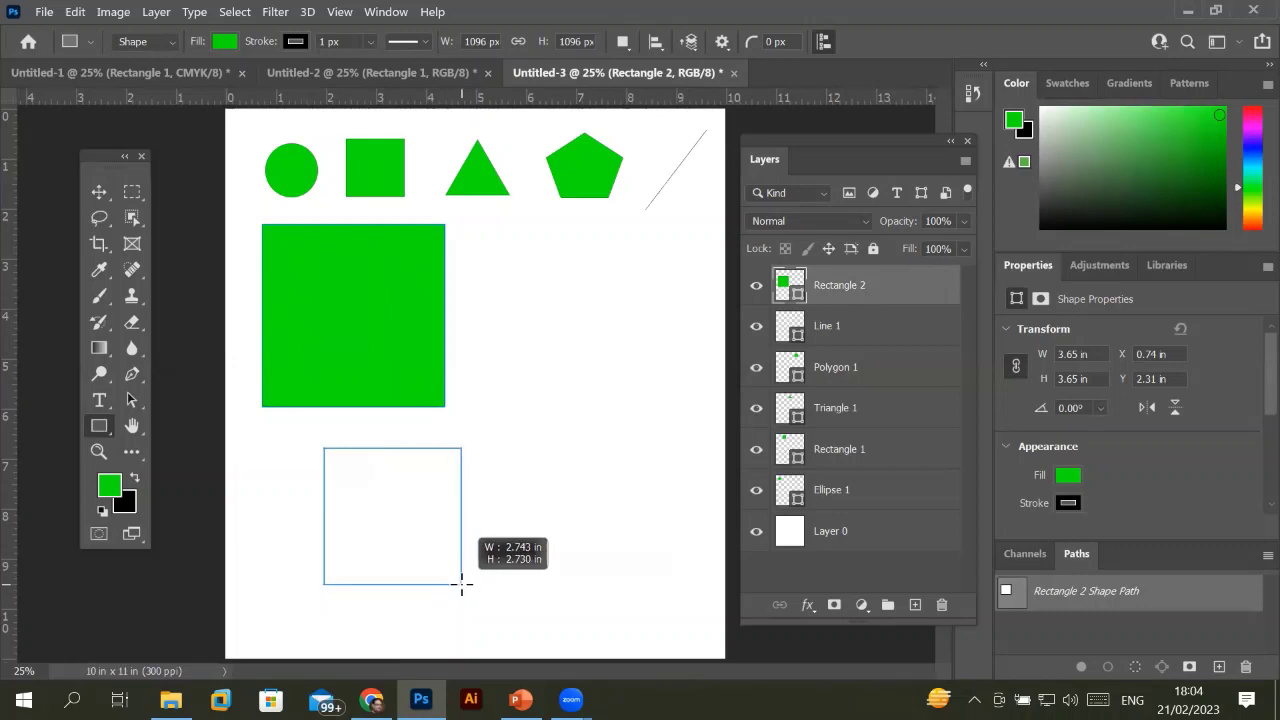
mouse_move(462, 585)
mouse_down()
mouse_move(500, 583)
mouse_move(579, 617)
mouse_move(461, 584)
mouse_move(368, 511)
mouse_up()
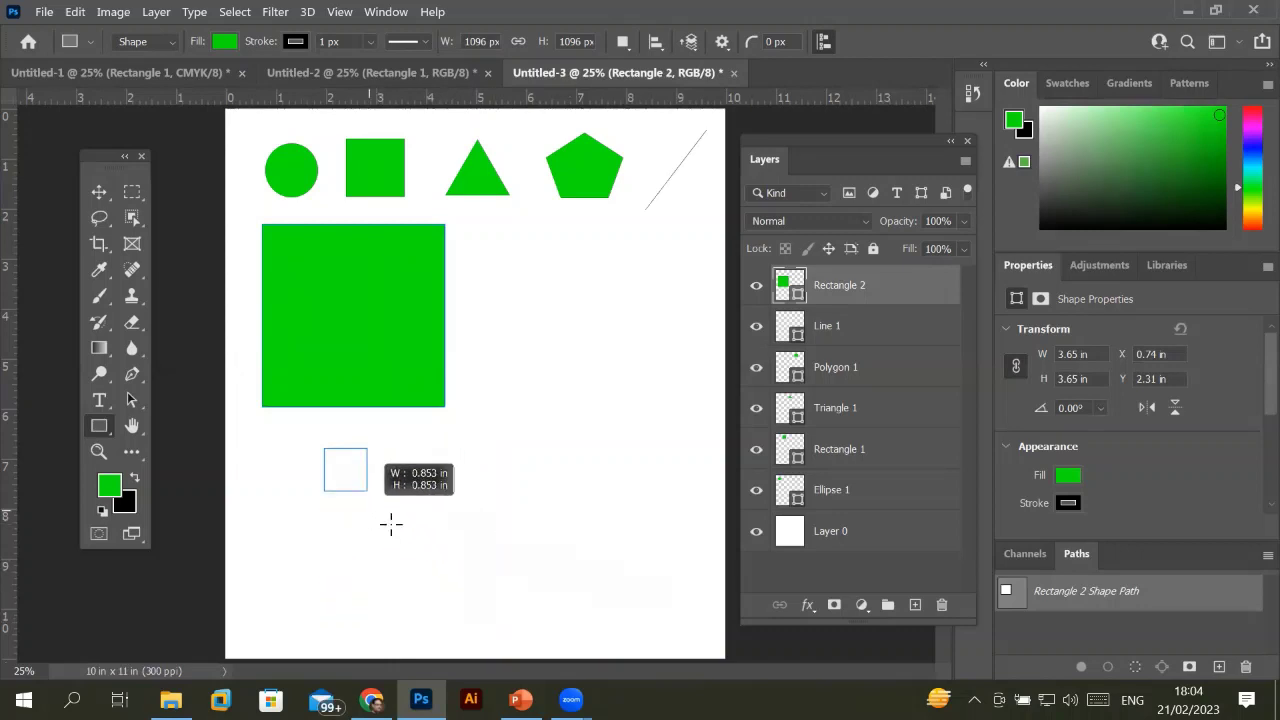
mouse_move(391, 523)
mouse_down()
mouse_move(538, 561)
mouse_move(514, 566)
mouse_move(523, 571)
mouse_move(729, 614)
mouse_up()
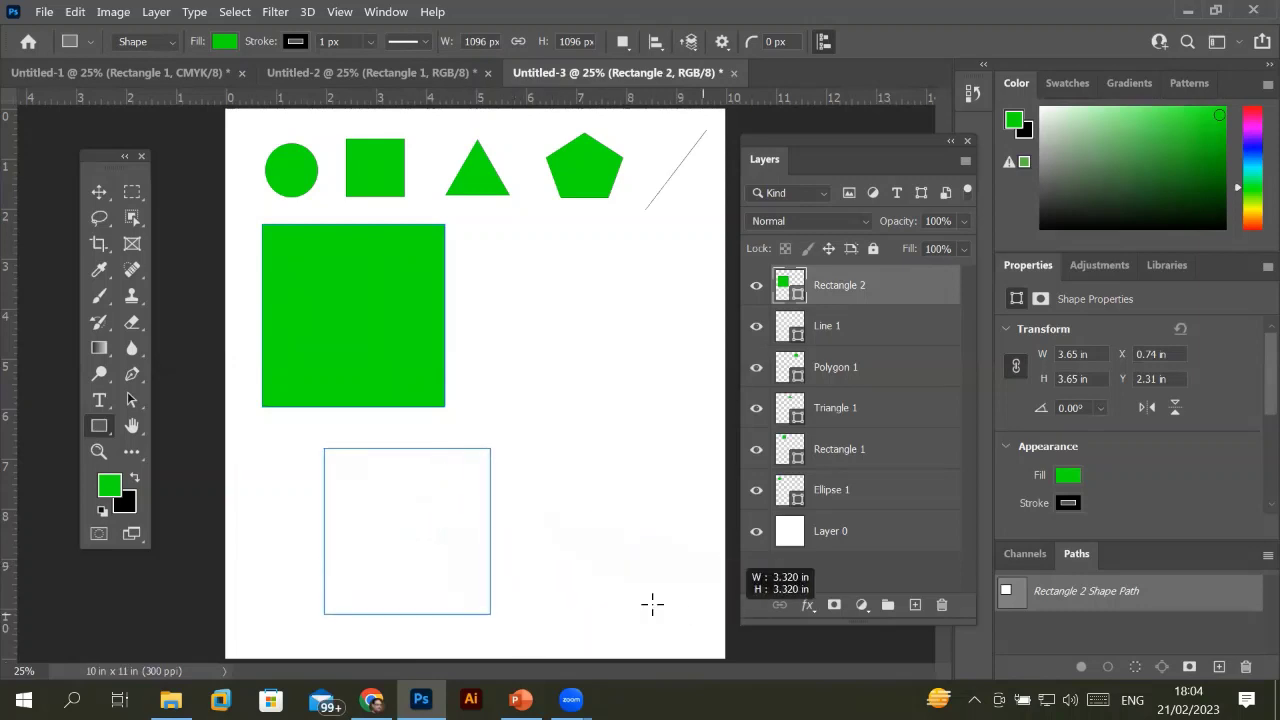
drag(652, 603, 434, 540)
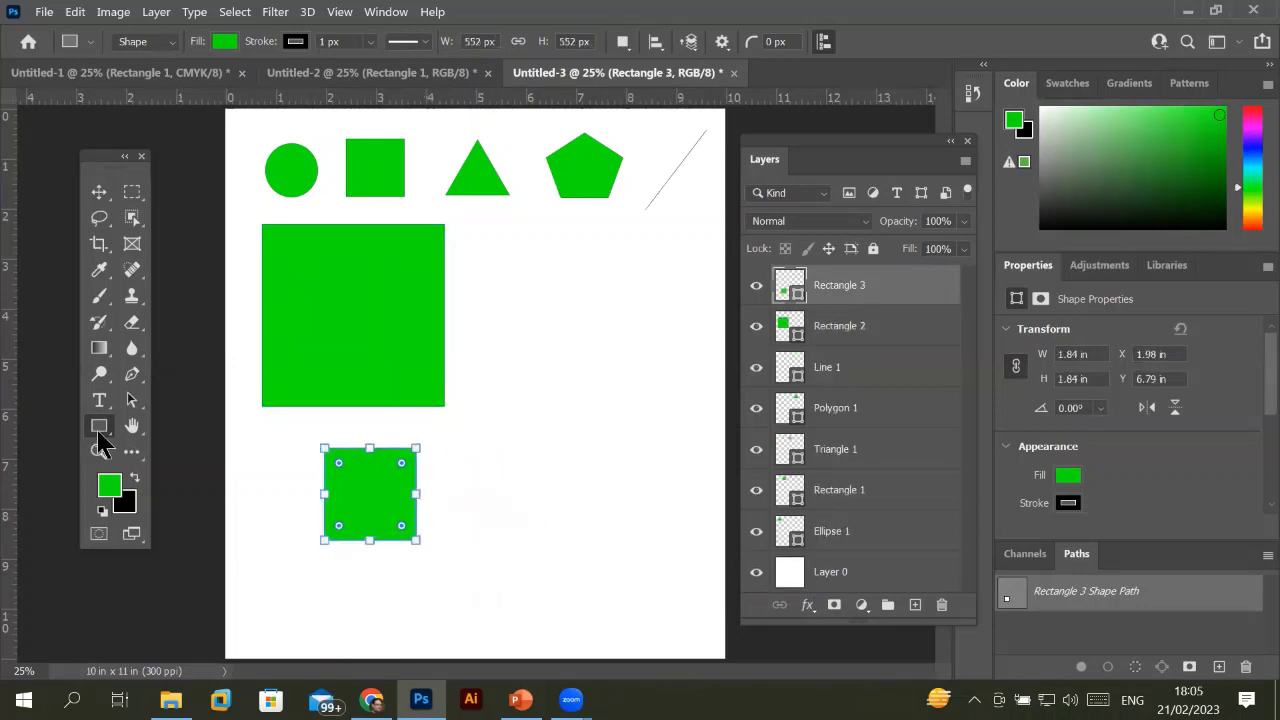
Draw a green circle, Ellipse 2, to the right of the large square.
right_click(98, 430)
key(shift+u)
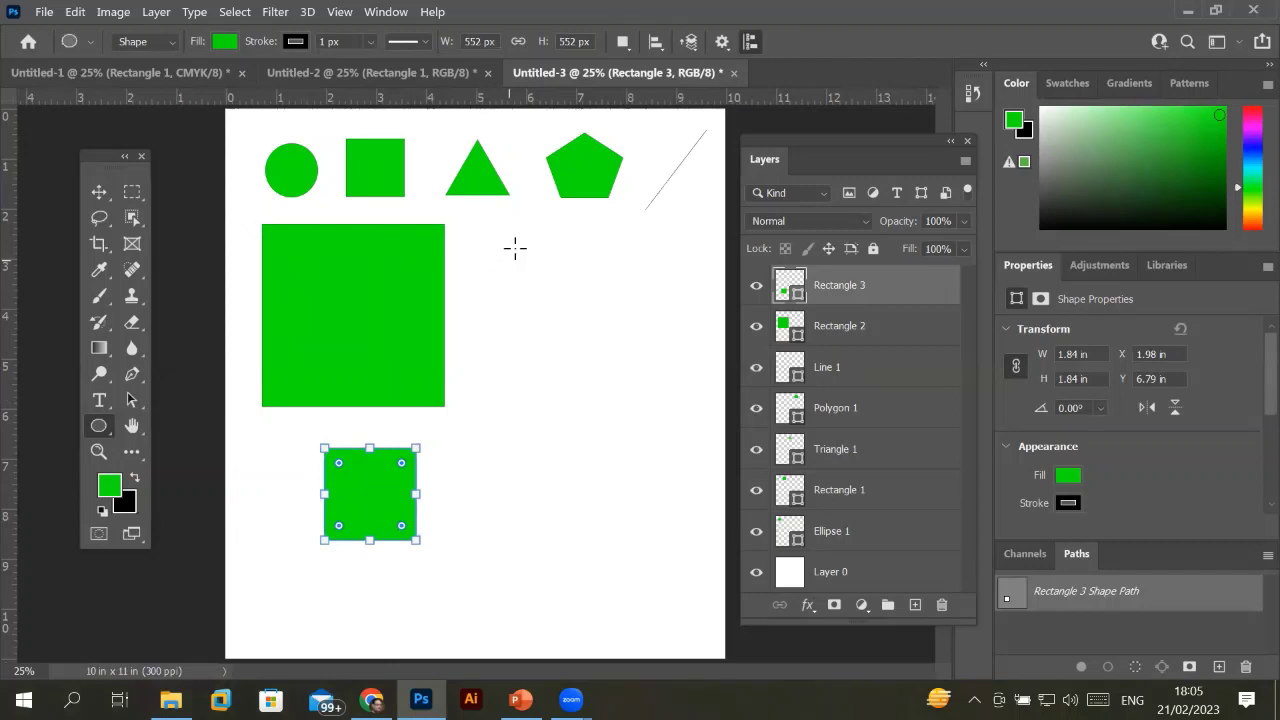
drag(515, 245, 669, 361)
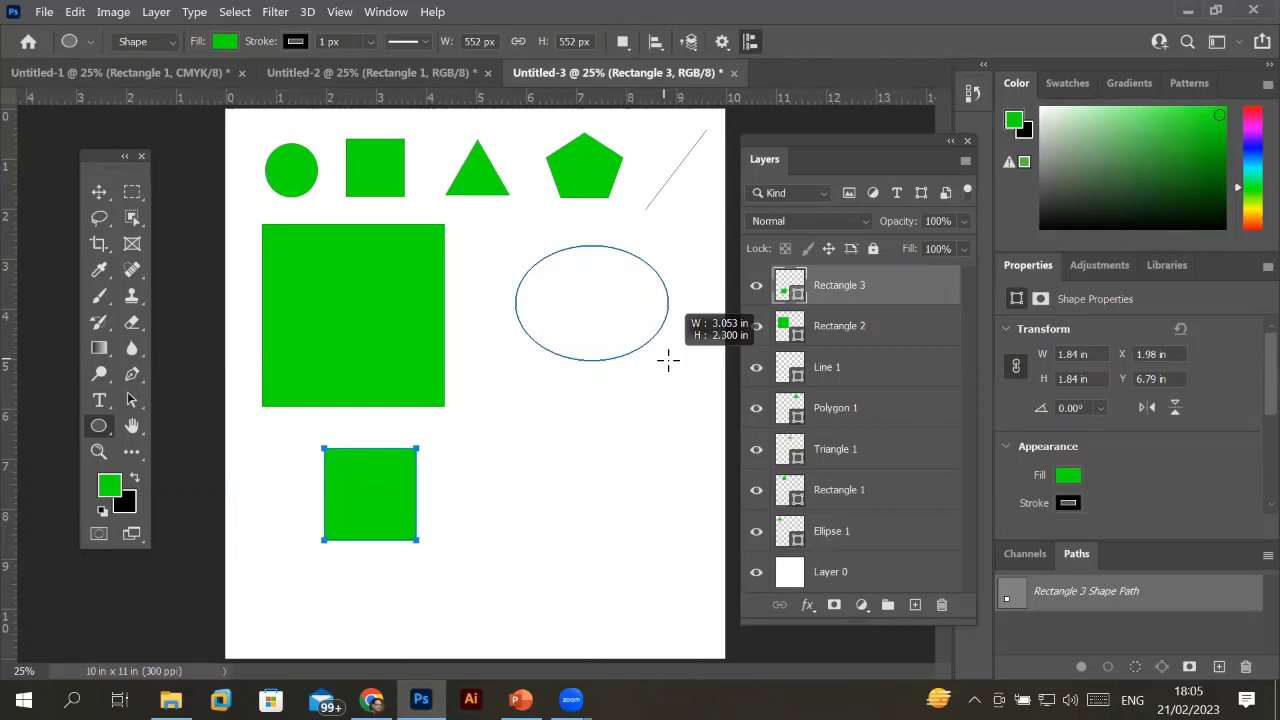
mouse_move(669, 361)
mouse_down()
mouse_move(708, 383)
mouse_move(657, 383)
mouse_move(580, 317)
mouse_move(686, 391)
mouse_up()
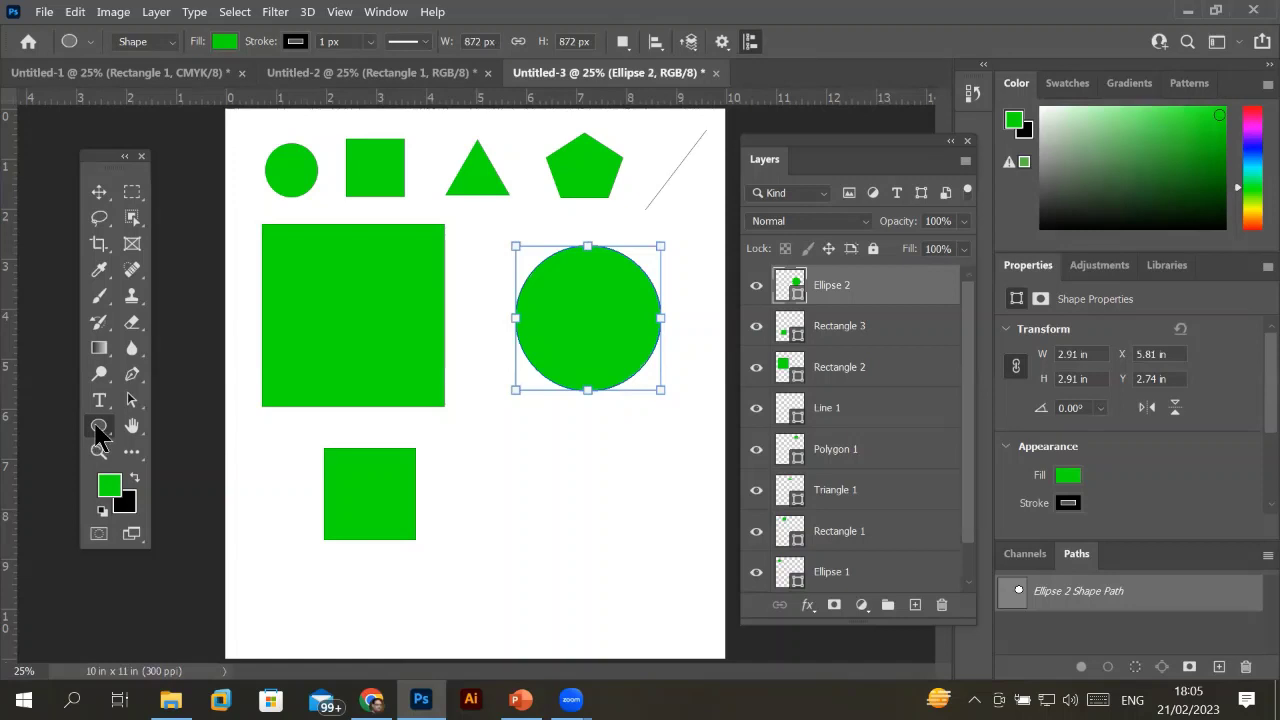
Draw a 3-sided polygon below the circle and a 4-sided one at the canvas bottom.
right_click(98, 426)
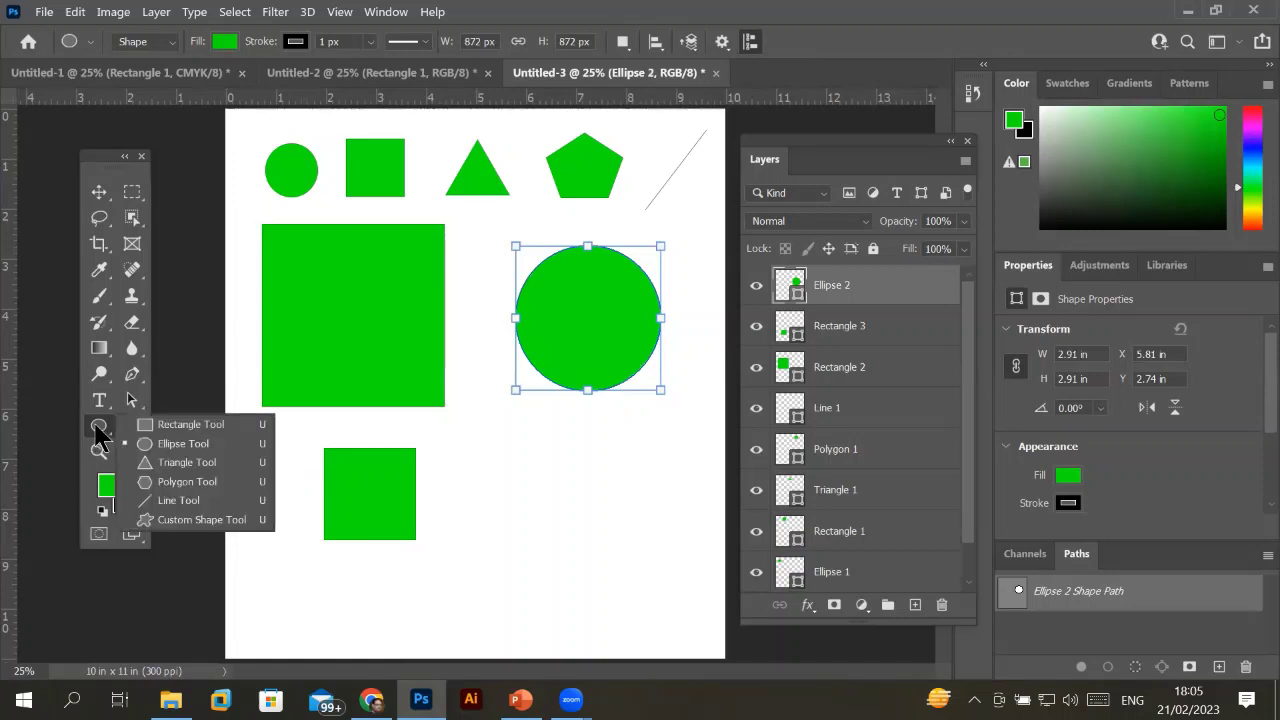
click(186, 482)
text(3)
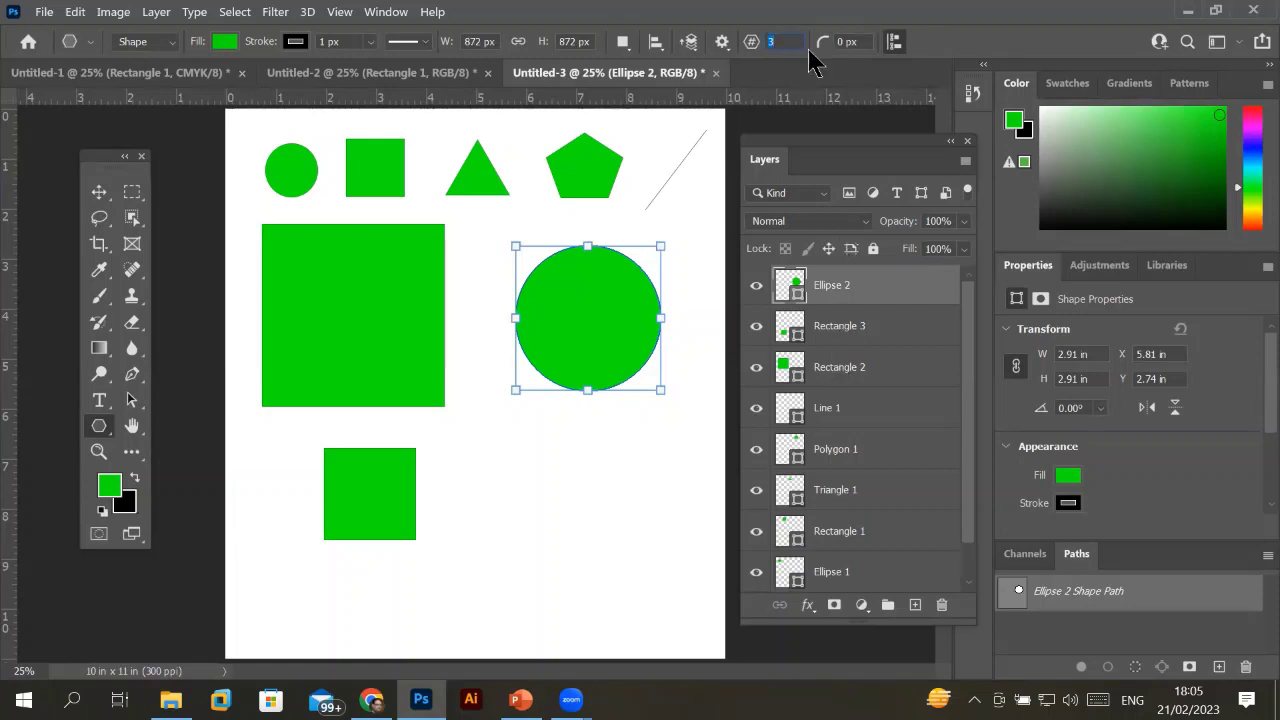
click(540, 423)
drag(518, 428, 654, 524)
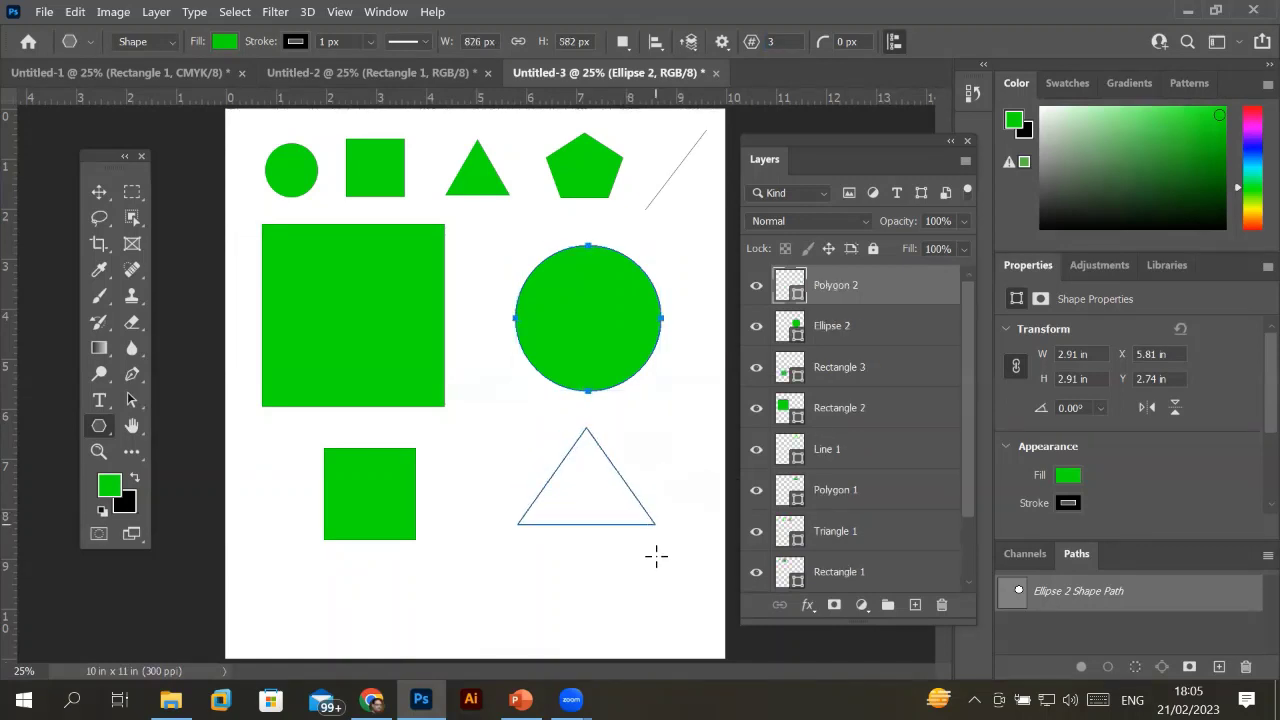
click(784, 41)
text(4)
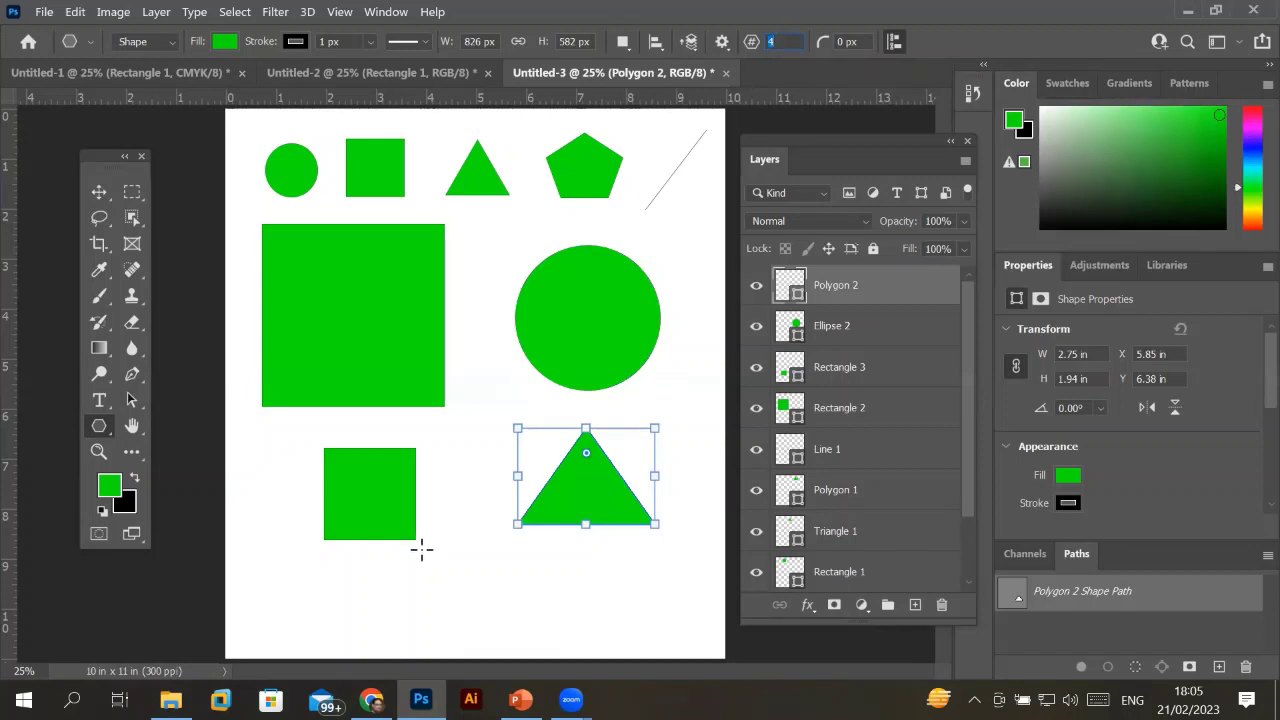
drag(421, 549, 521, 633)
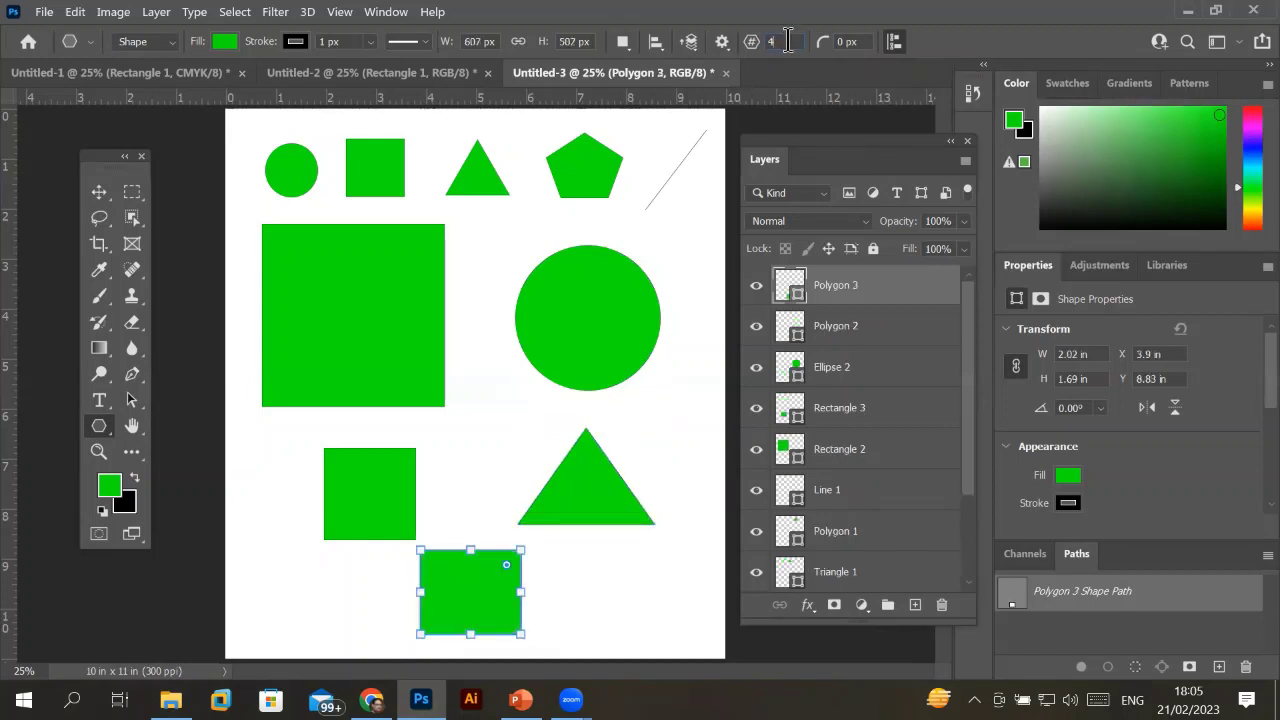
Draw a 5-sided pentagon at lower left, a 6-sided hexagon mid-canvas, and a ten-sided shape over the circle.
text(5)
mouse_move(260, 512)
mouse_down()
mouse_move(289, 560)
mouse_move(333, 592)
mouse_up()
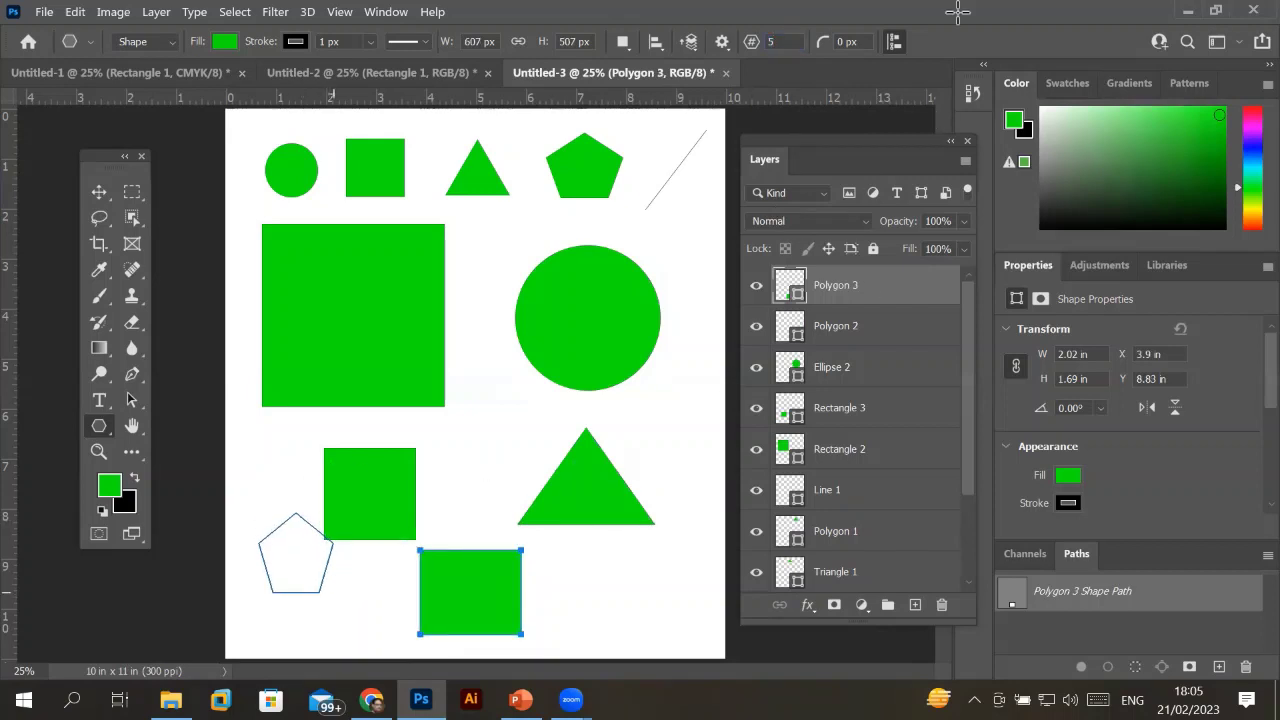
text(6)
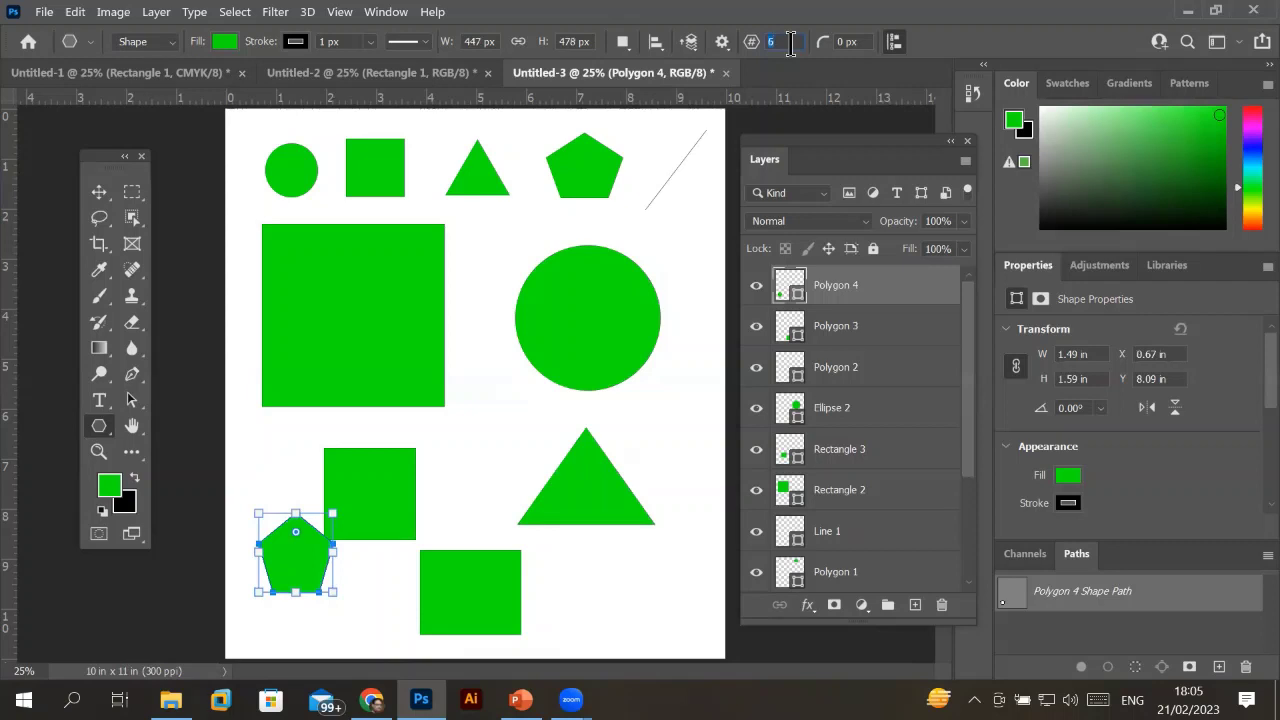
drag(446, 408, 538, 477)
text(10)
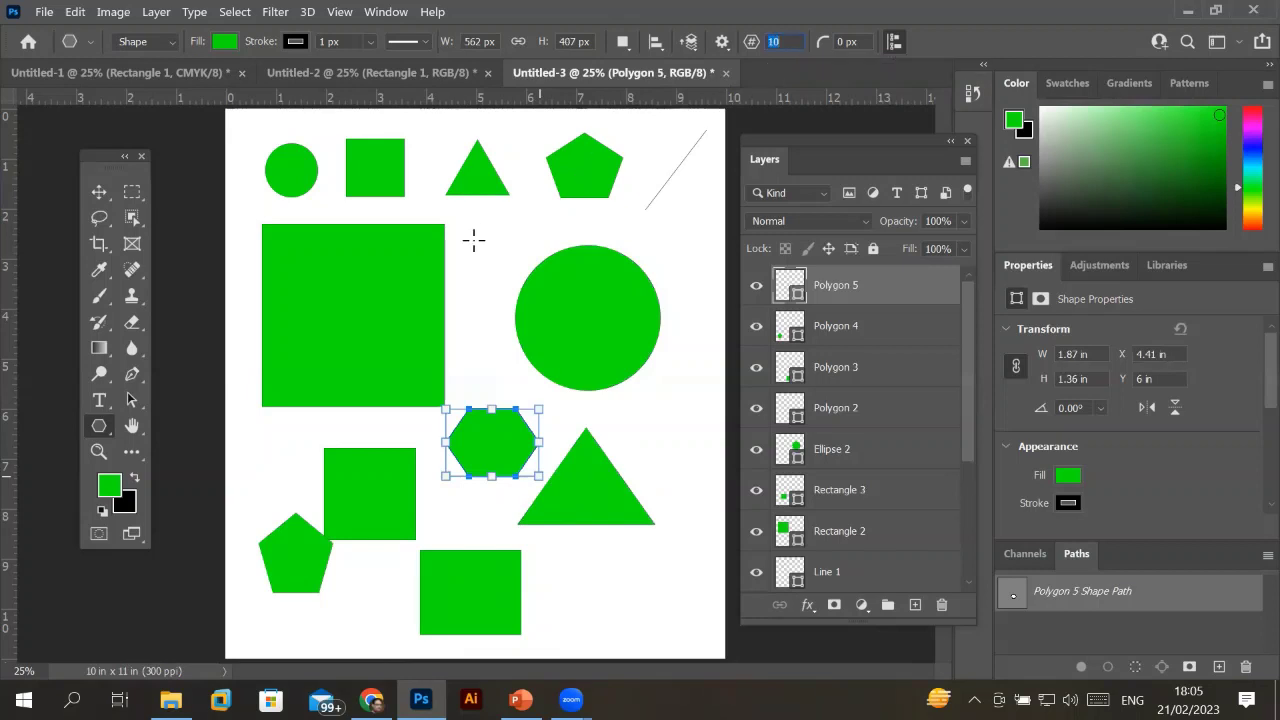
drag(481, 237, 628, 358)
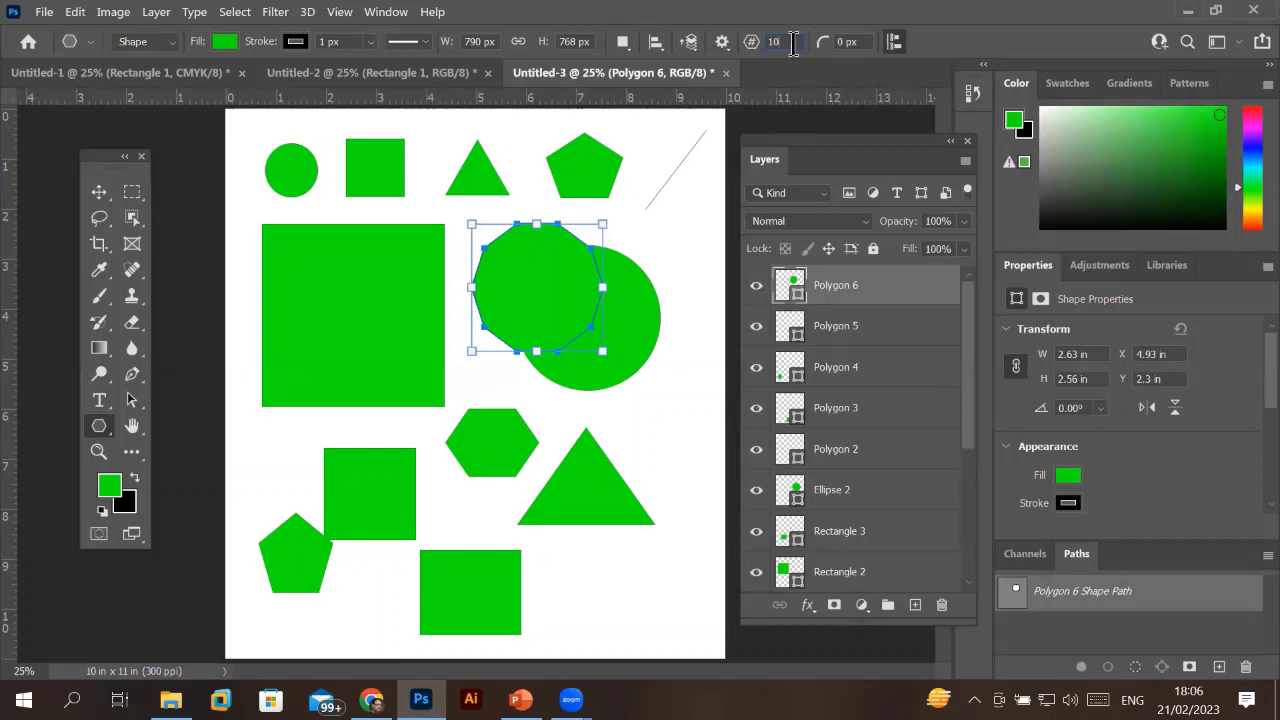
Cycle through the Rectangle and Ellipse tools and return to the Polygon tool.
right_click(98, 434)
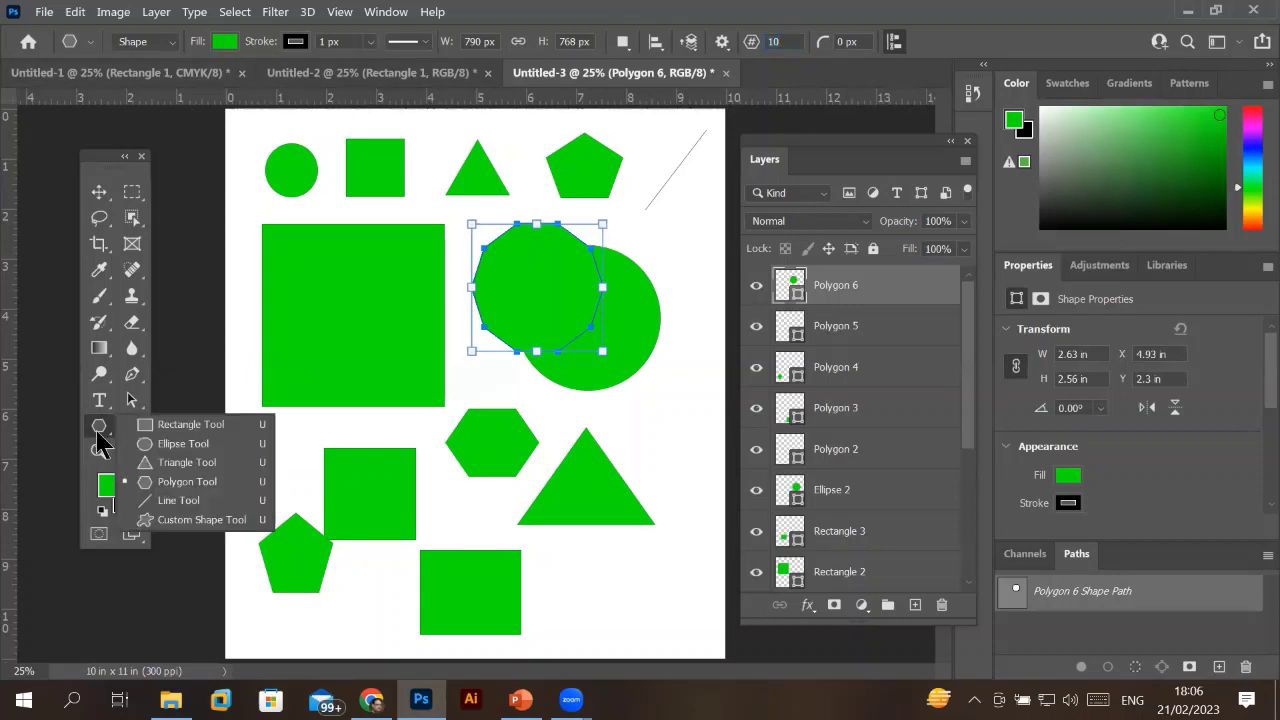
click(176, 428)
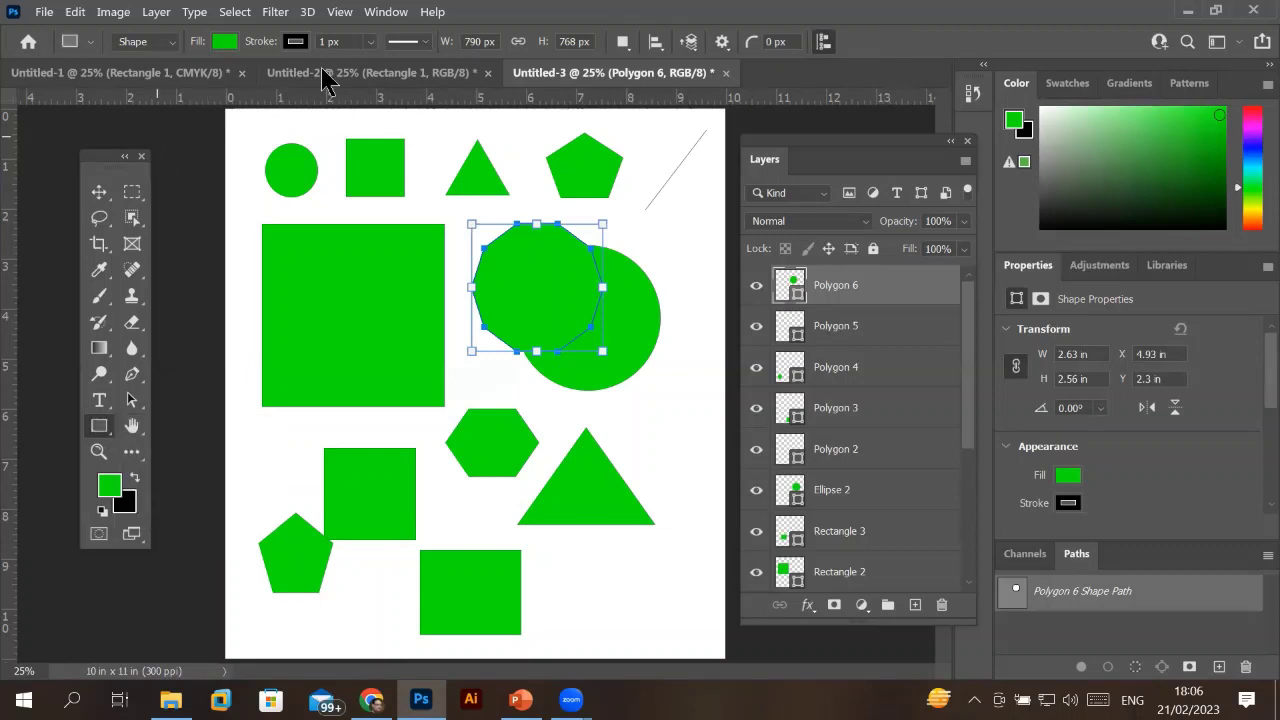
right_click(104, 438)
click(177, 448)
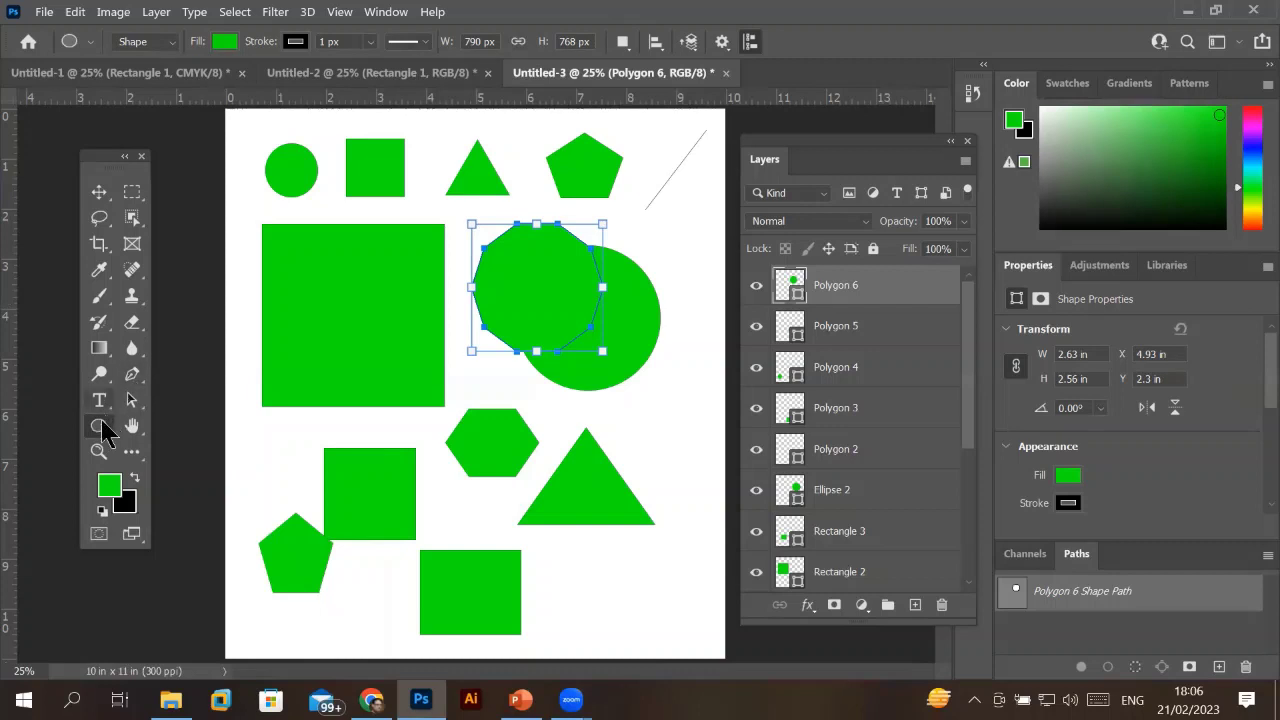
right_click(102, 430)
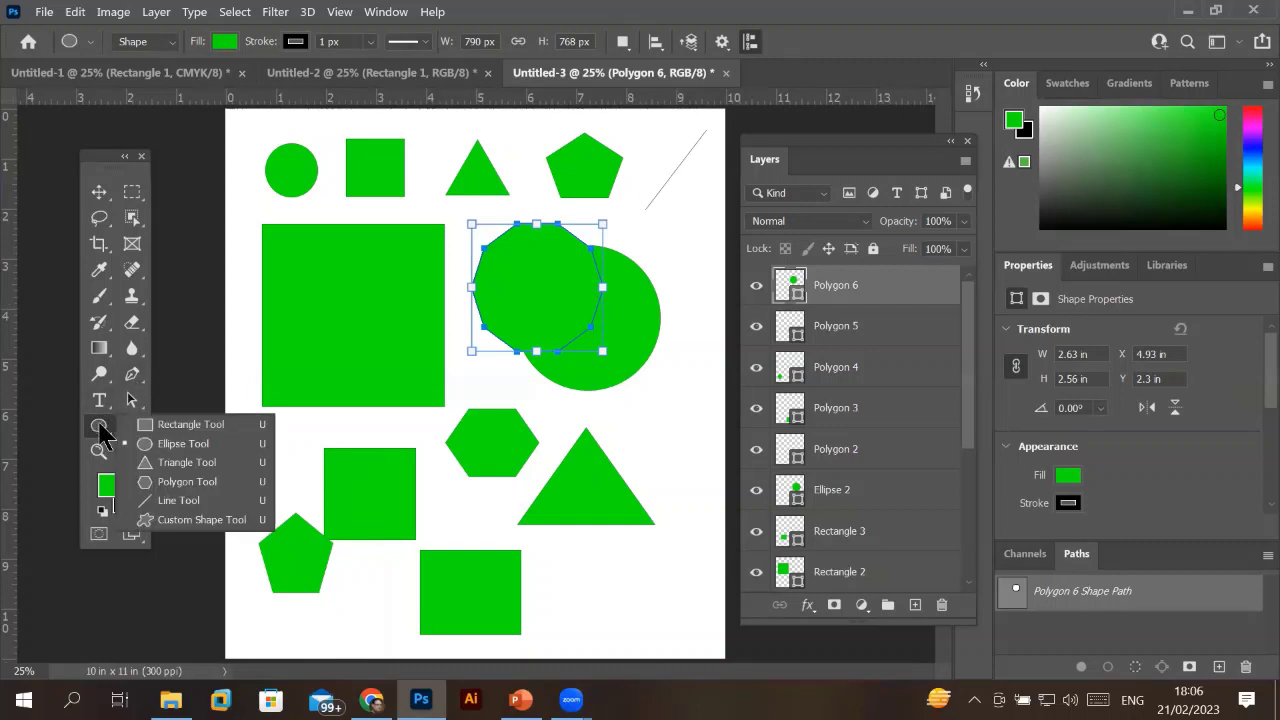
click(184, 482)
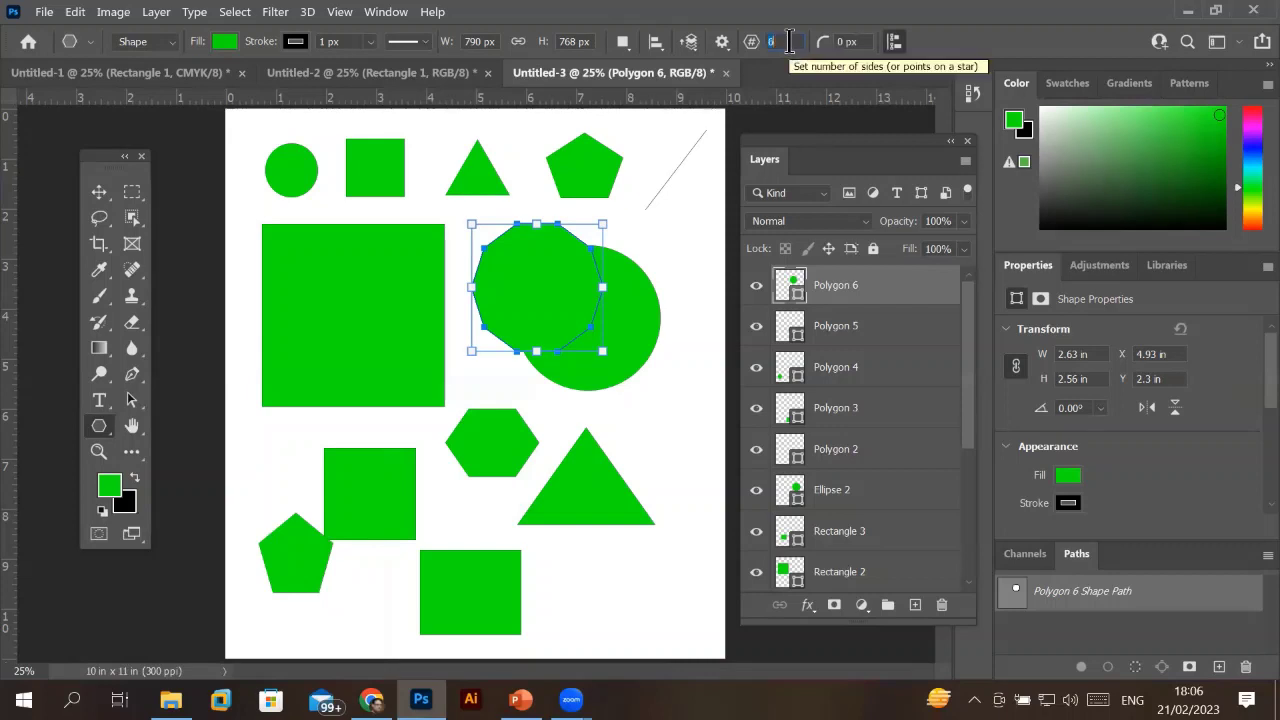
Draw Polygon 7, a 100-sided green shape about 2.15 × 2 in, right of the triangle.
text(3)
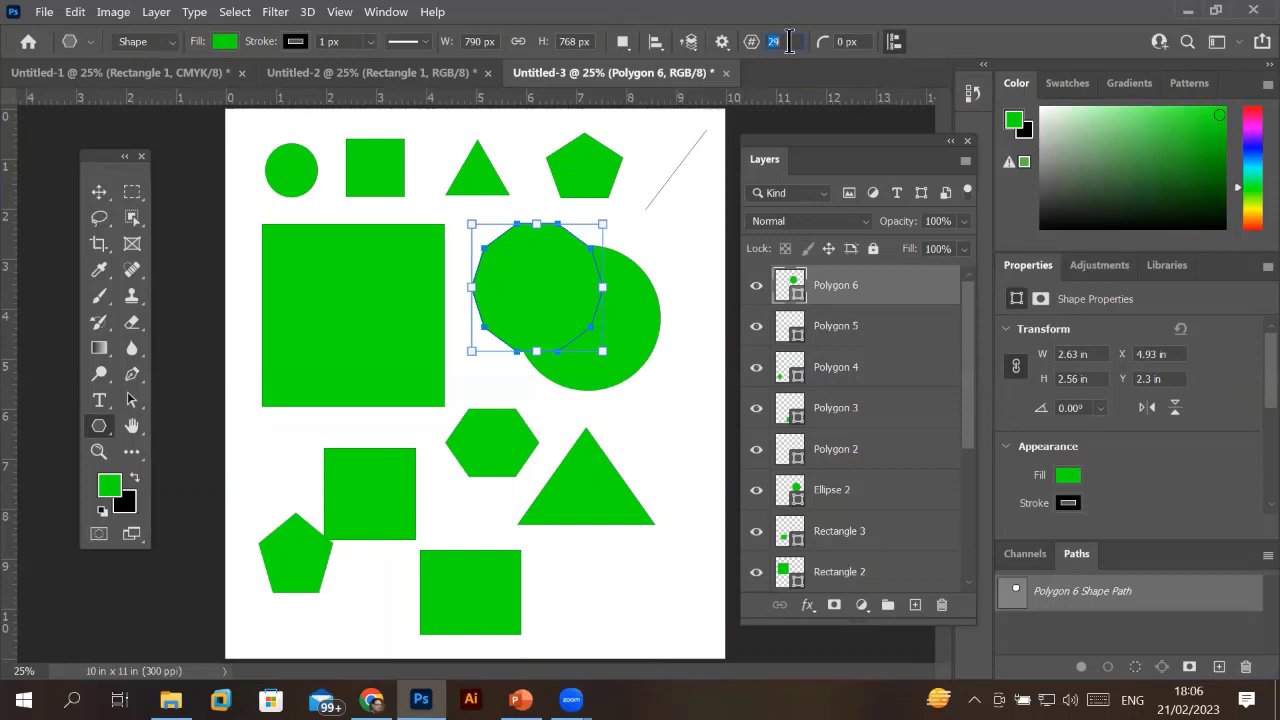
scroll(789, 41, up, 11)
scroll(789, 41, up, 11)
text(100)
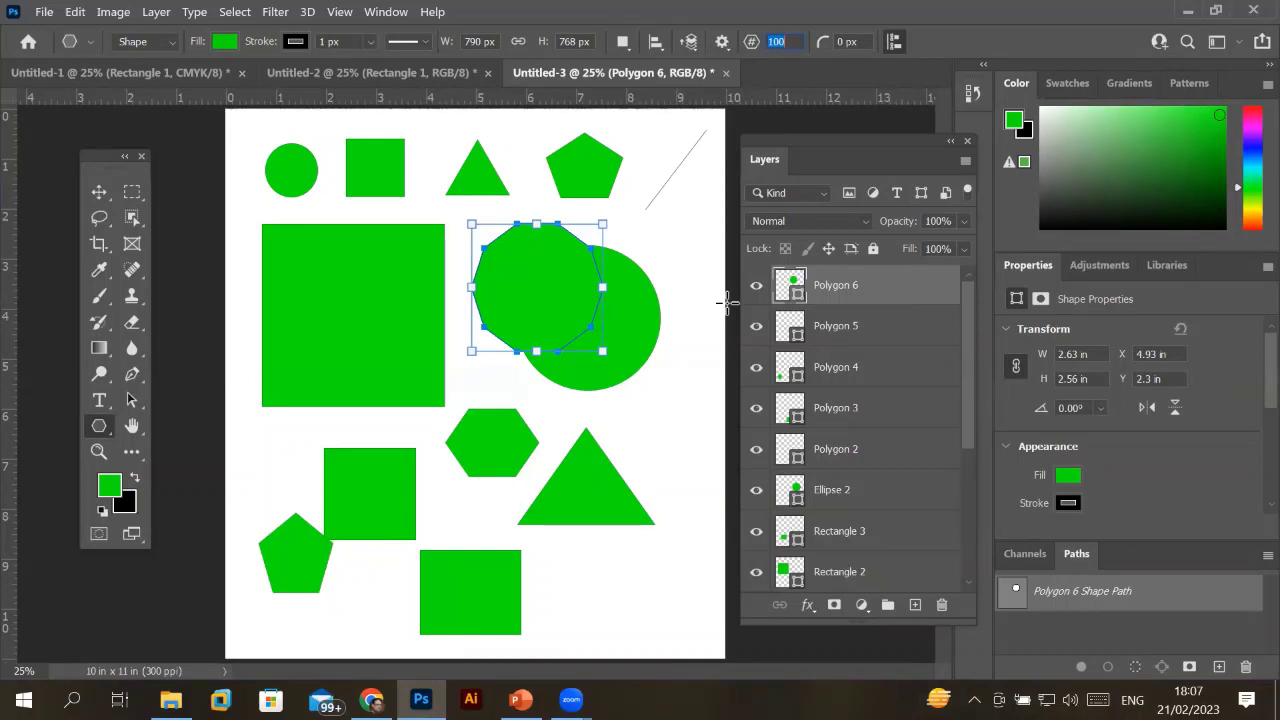
drag(615, 398, 721, 497)
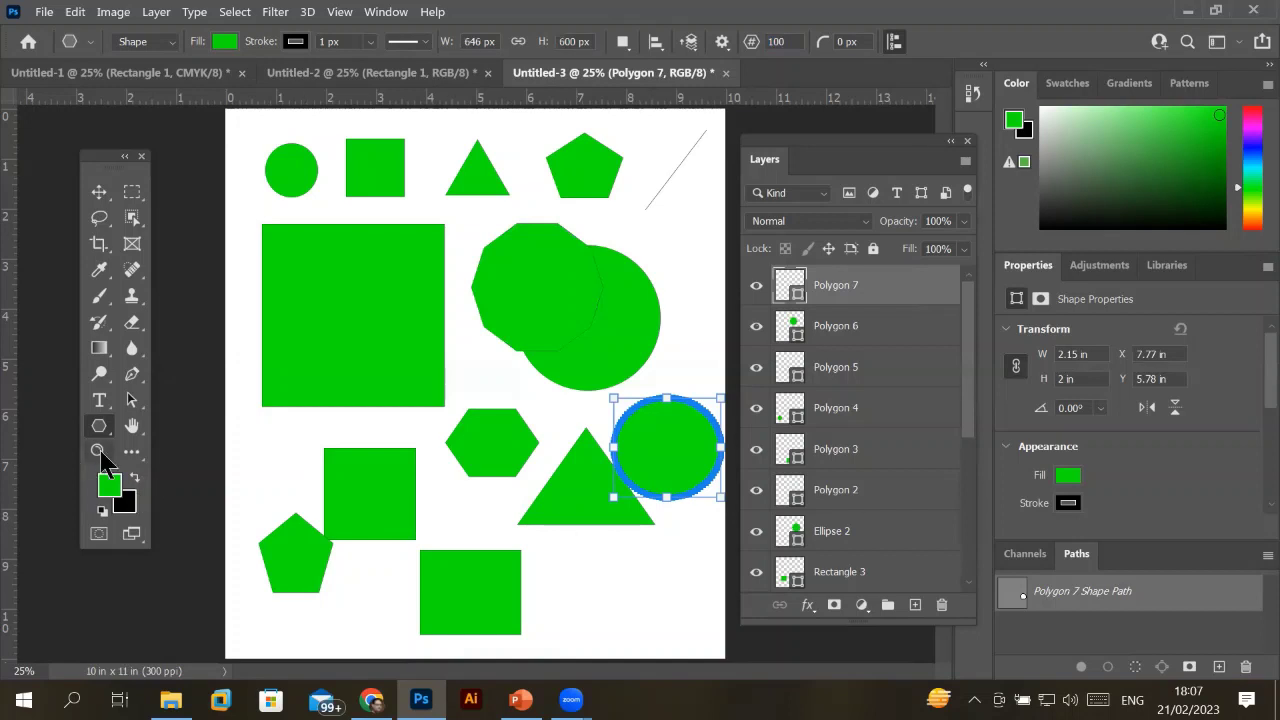
click(99, 452)
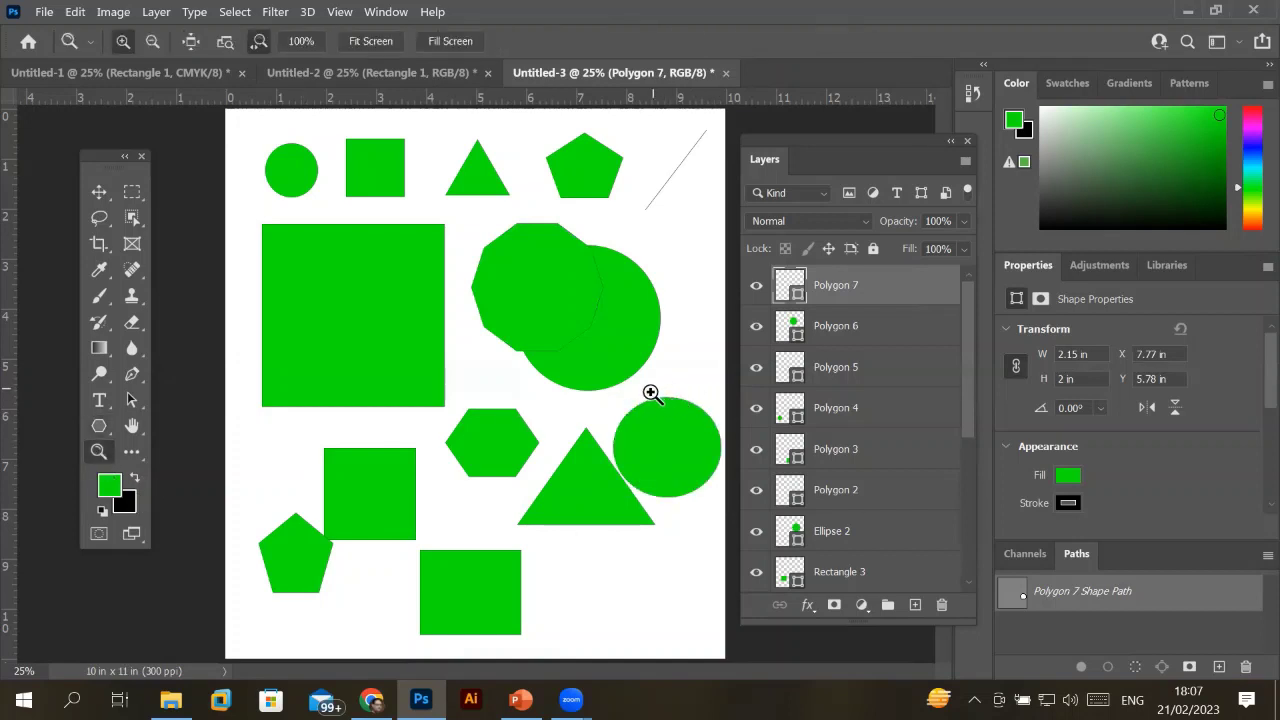
Scrubby-zoom on the round Polygon 7 up to 12800% to reveal its edge pixels.
mouse_move(651, 394)
mouse_down()
mouse_move(718, 514)
mouse_move(637, 438)
mouse_up()
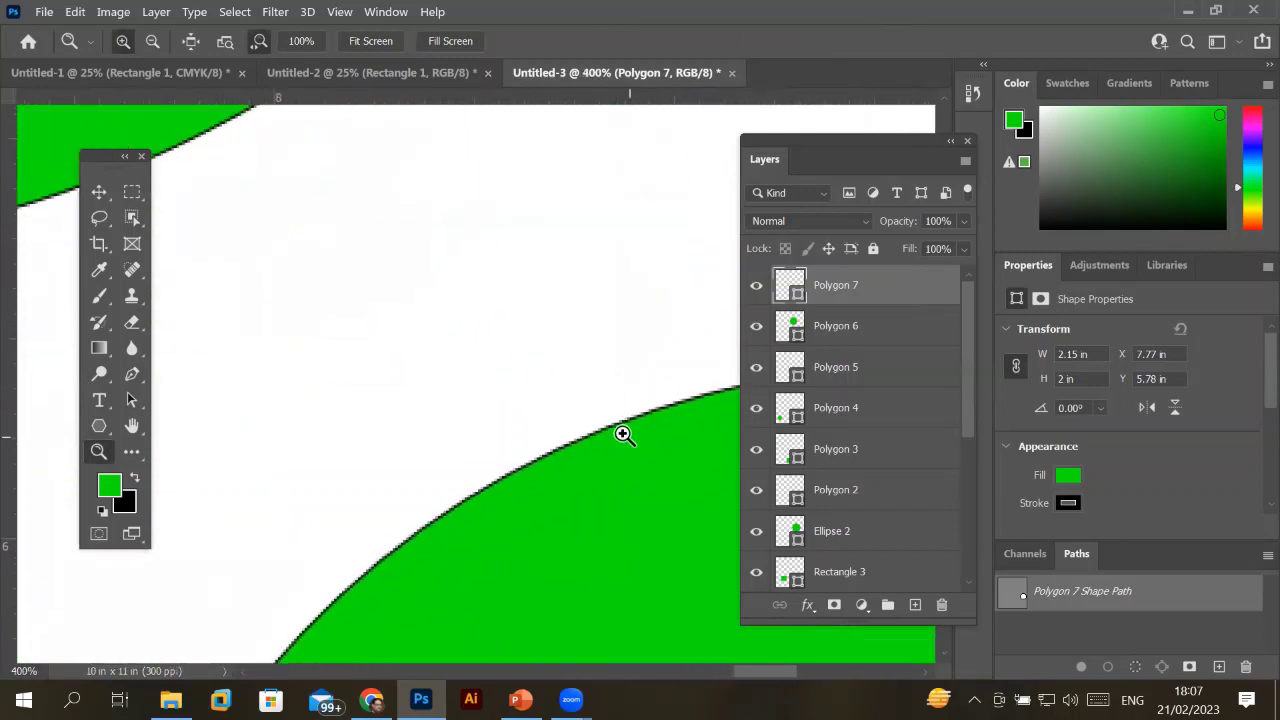
drag(637, 438, 573, 440)
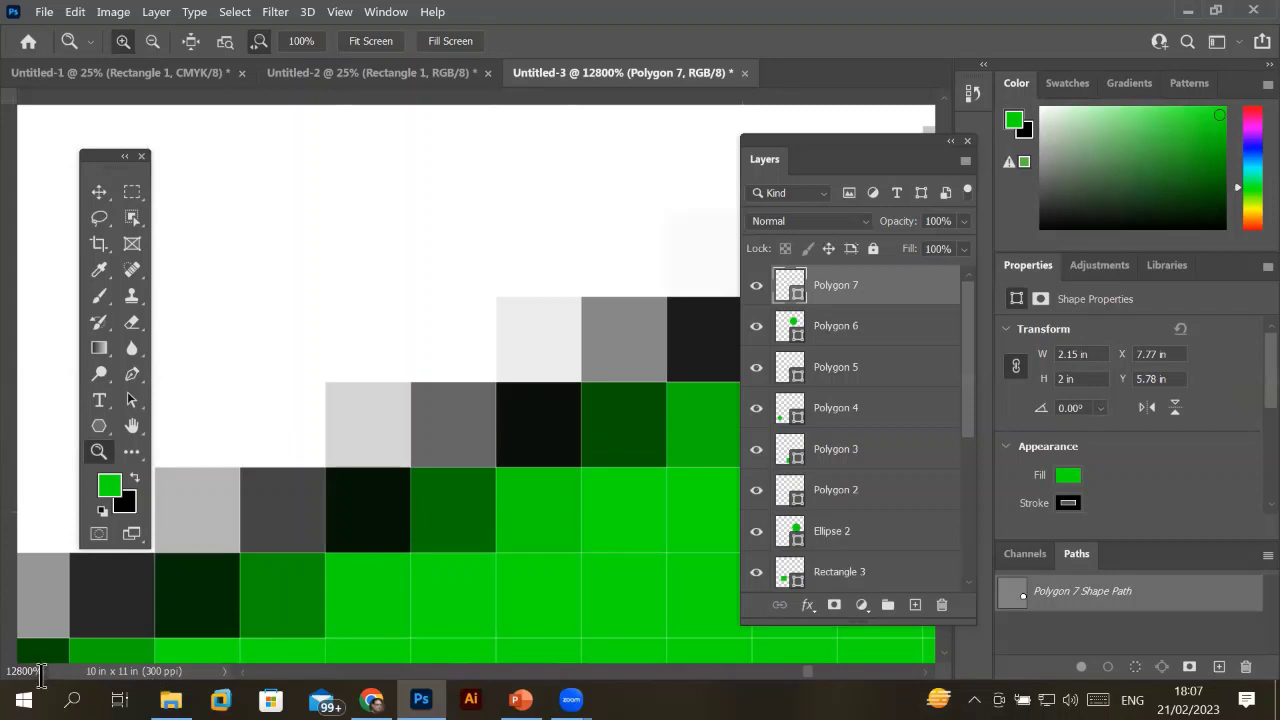
mouse_move(41, 671)
mouse_down()
mouse_move(24, 676)
mouse_move(66, 678)
mouse_move(16, 663)
mouse_up()
Switch the view through Fit Screen, Fill Screen and 100%.
click(208, 436)
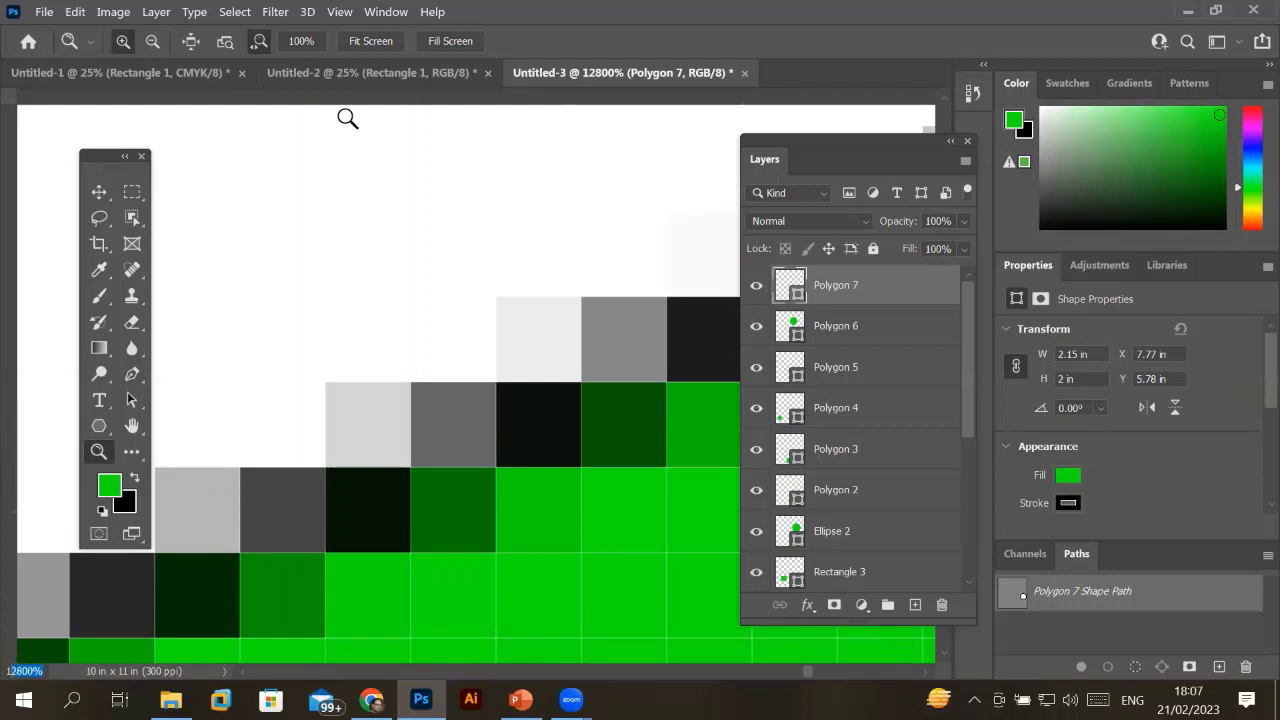
click(378, 46)
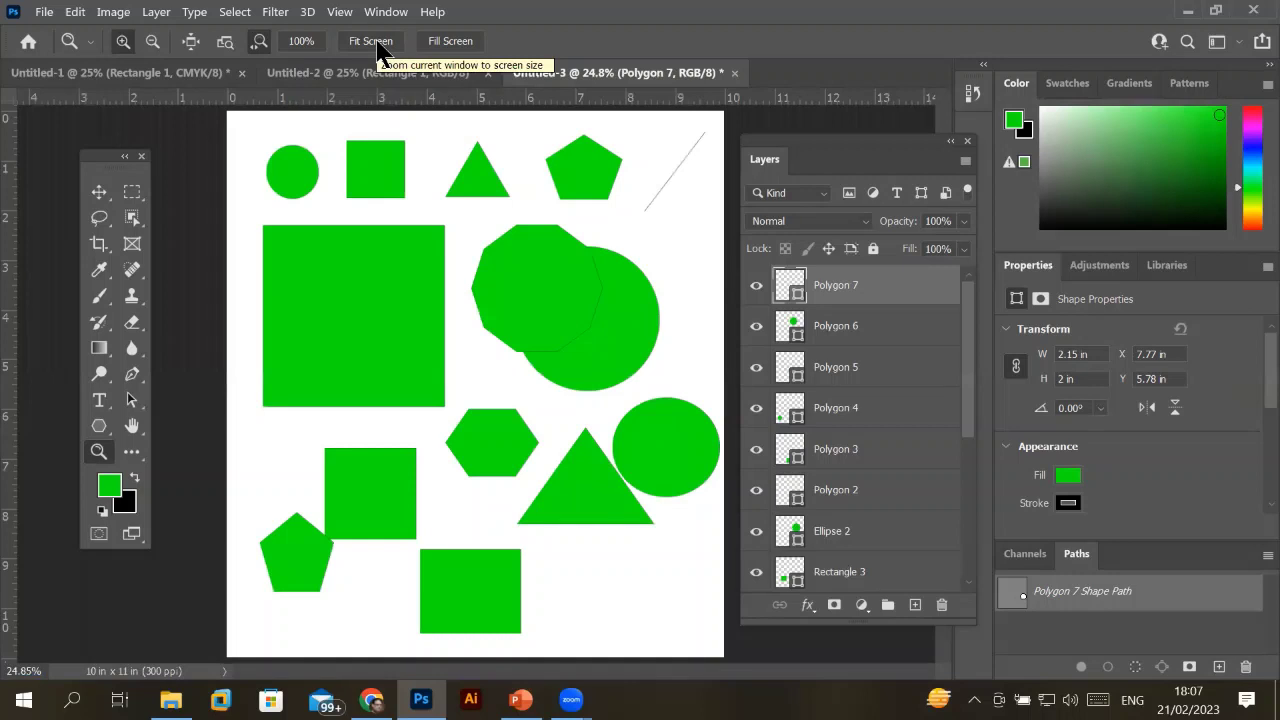
click(450, 41)
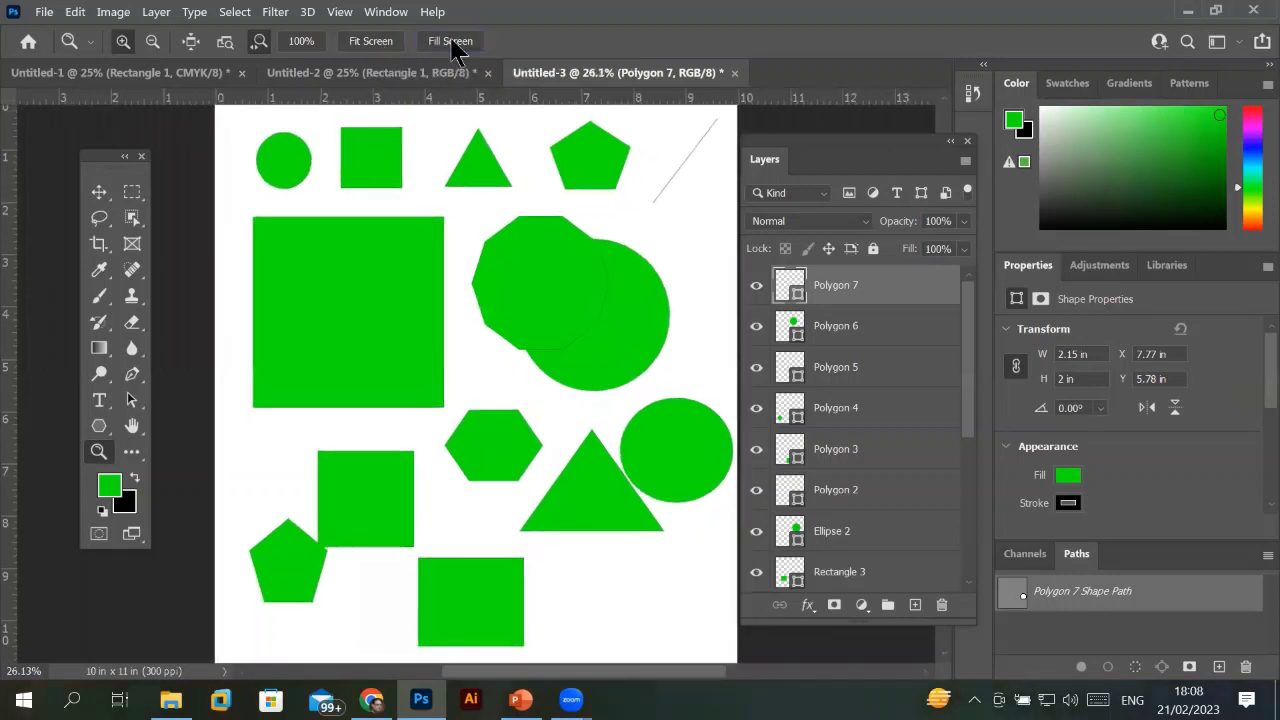
click(302, 41)
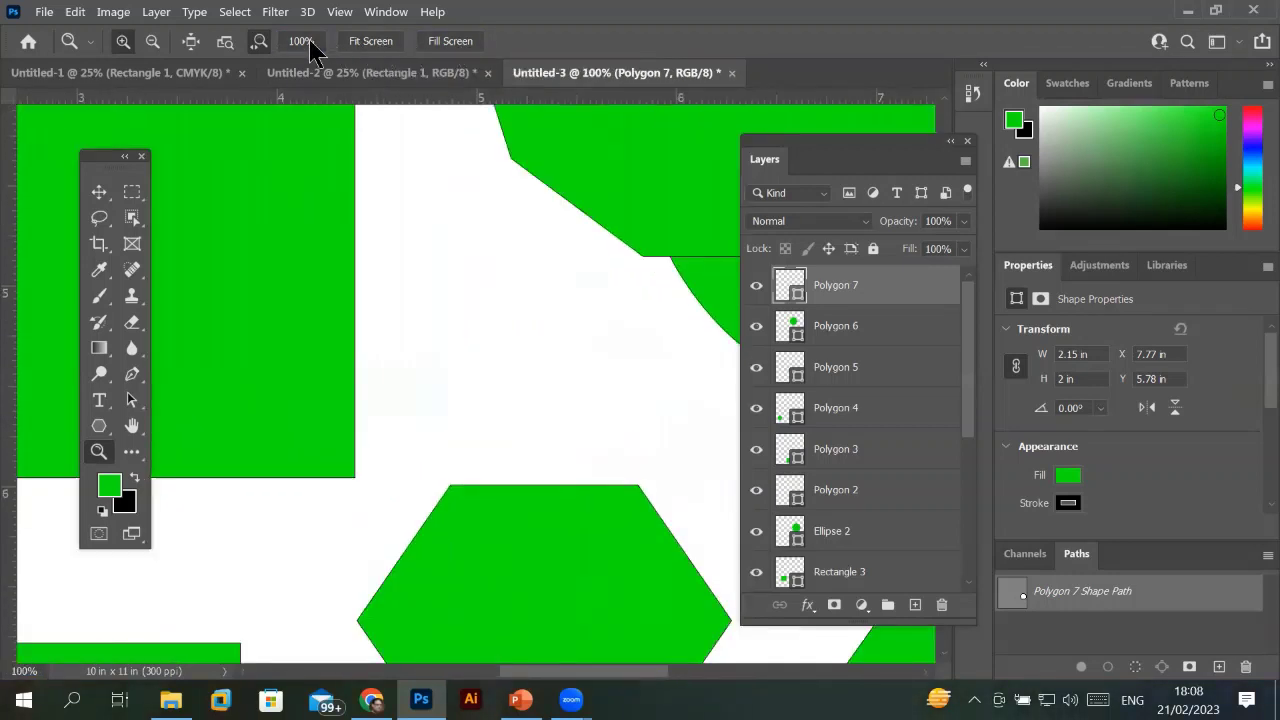
Zoom out with the Zoom Out option repeatedly down to the smallest view.
click(152, 50)
click(385, 280)
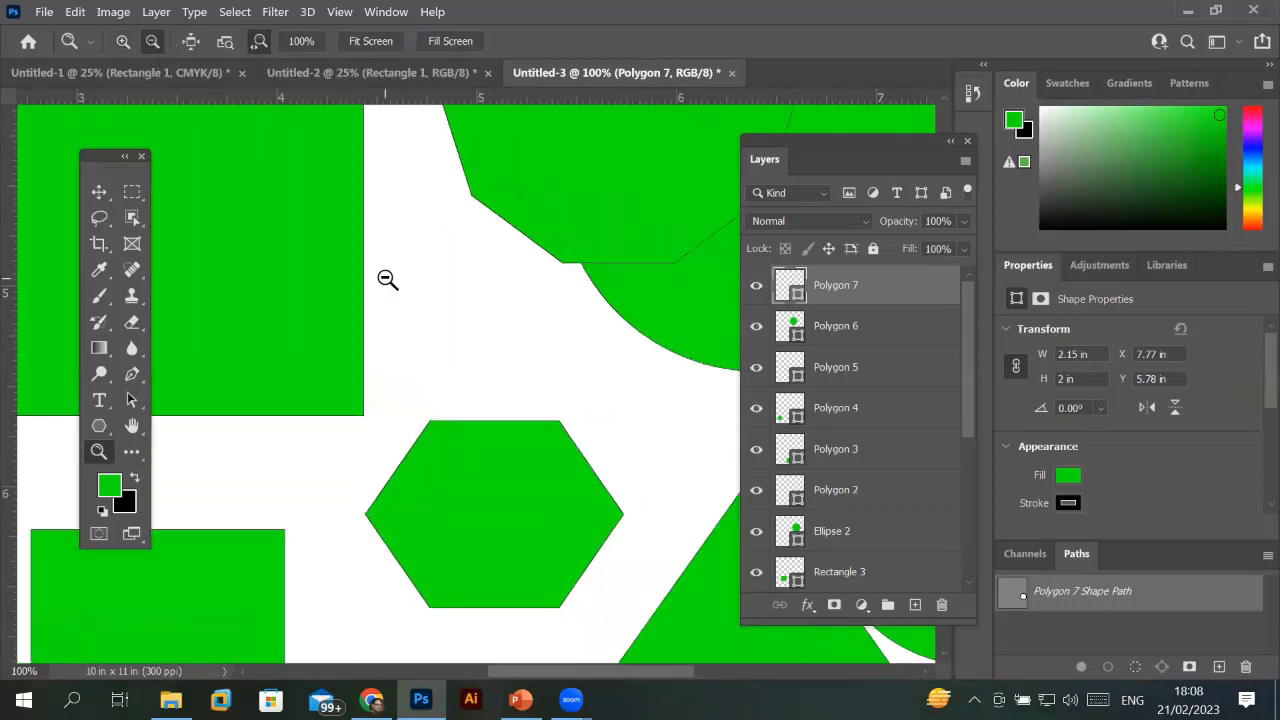
click(385, 280)
click(385, 280)
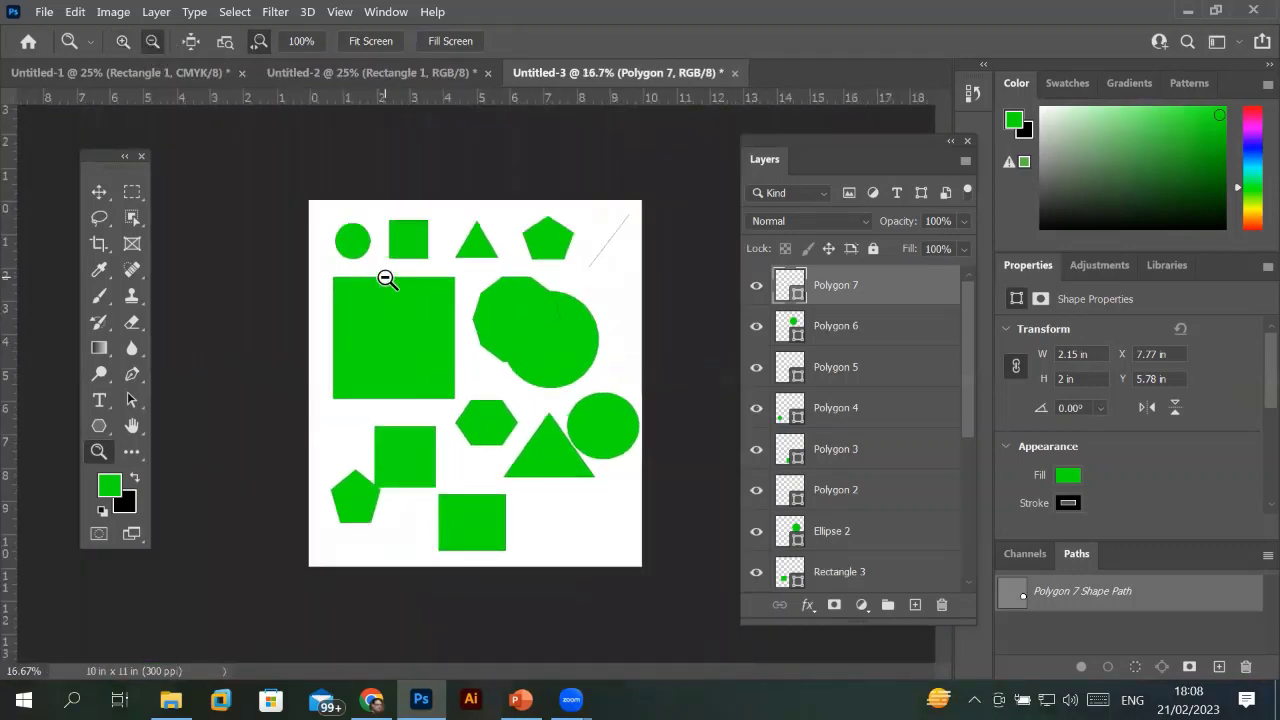
click(468, 380)
click(500, 394)
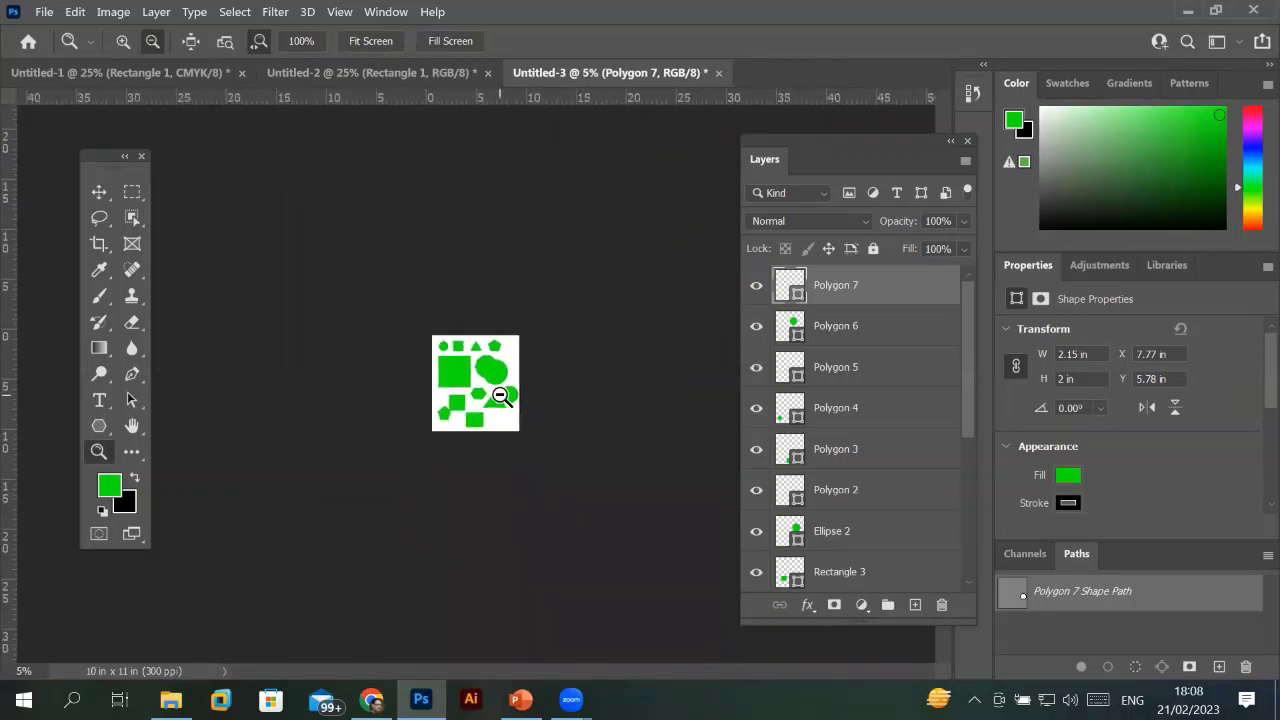
click(500, 394)
click(491, 384)
click(491, 382)
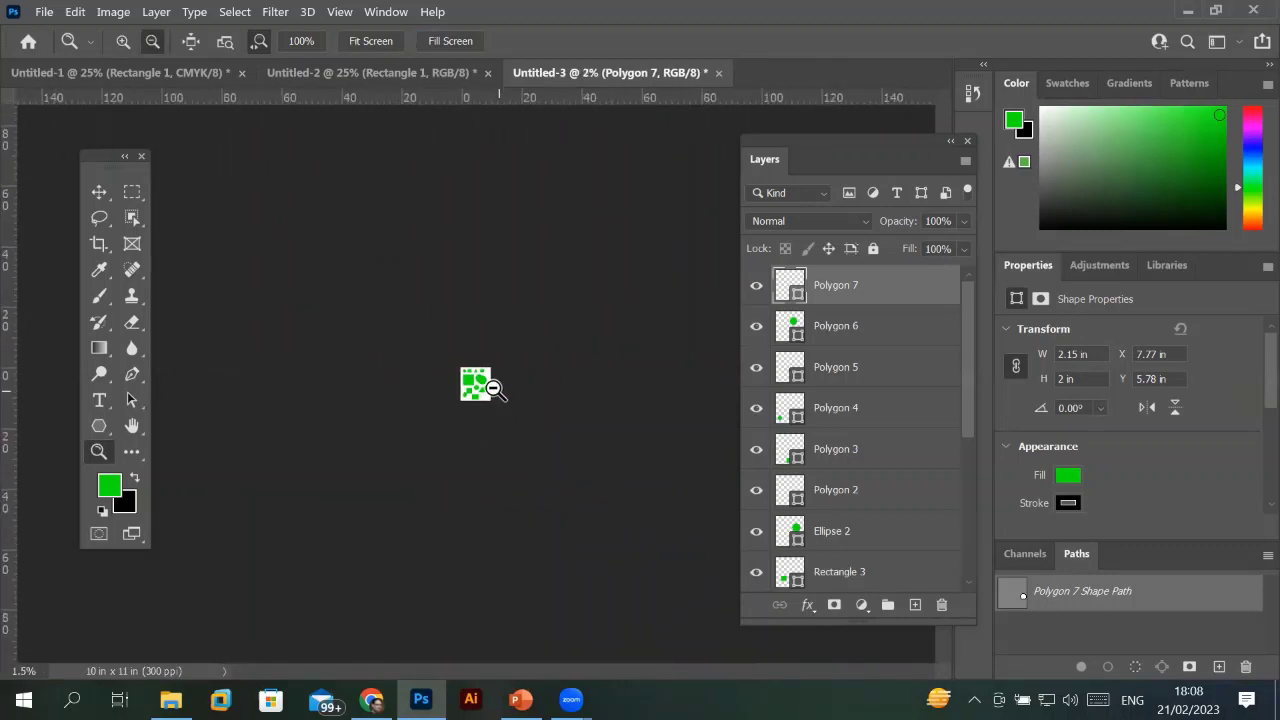
click(485, 388)
click(485, 388)
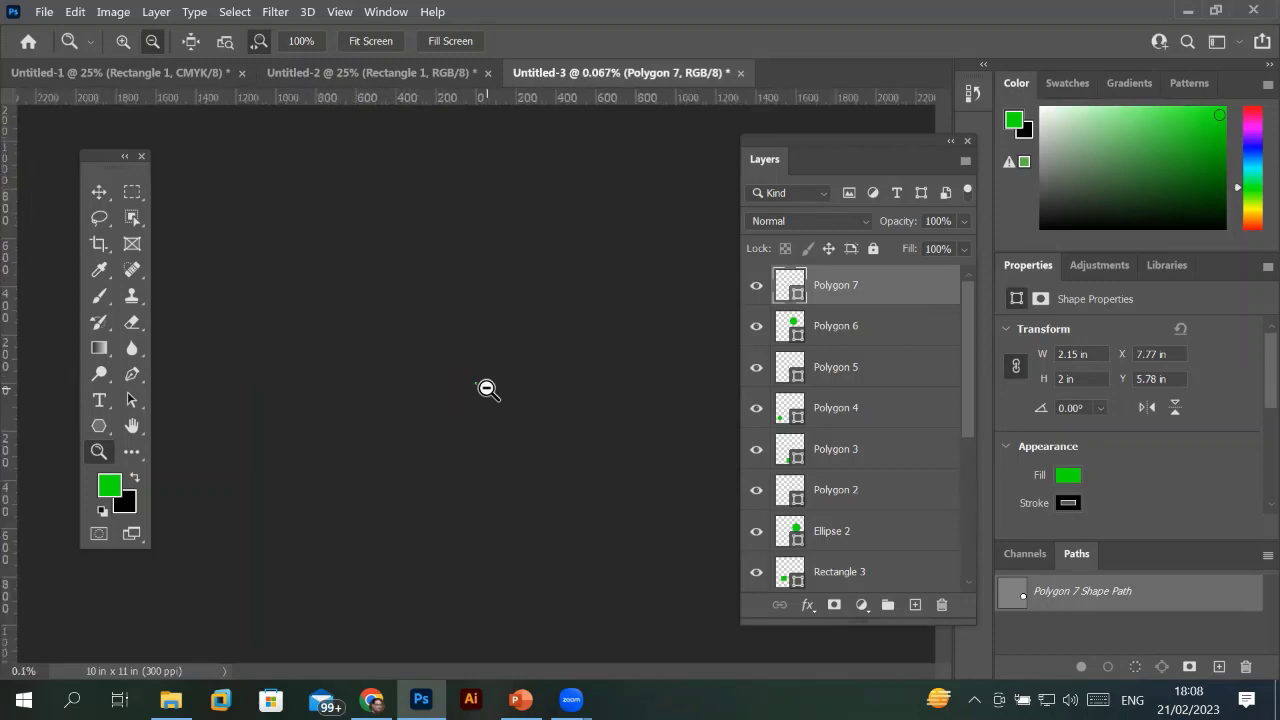
click(487, 389)
click(487, 389)
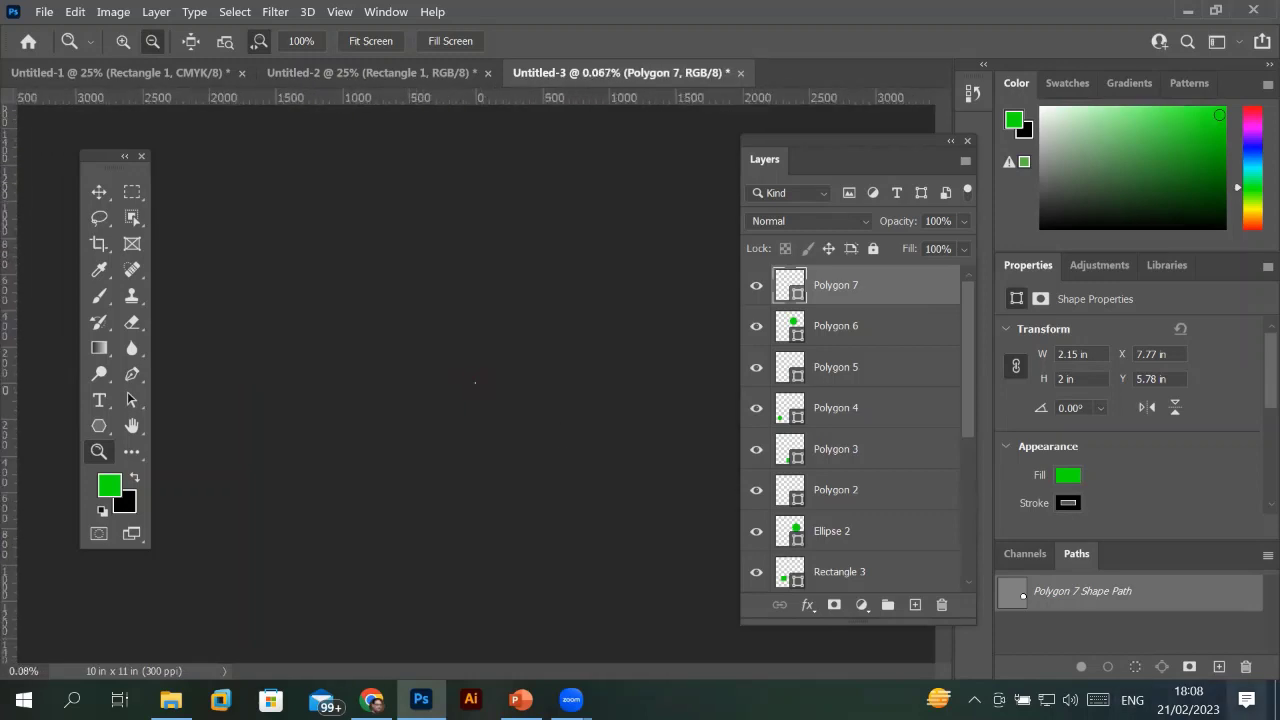
Zoom back in with Ctrl+=, then fit the whole document at 24.85%.
key(ctrl+plus)
key(ctrl+plus)
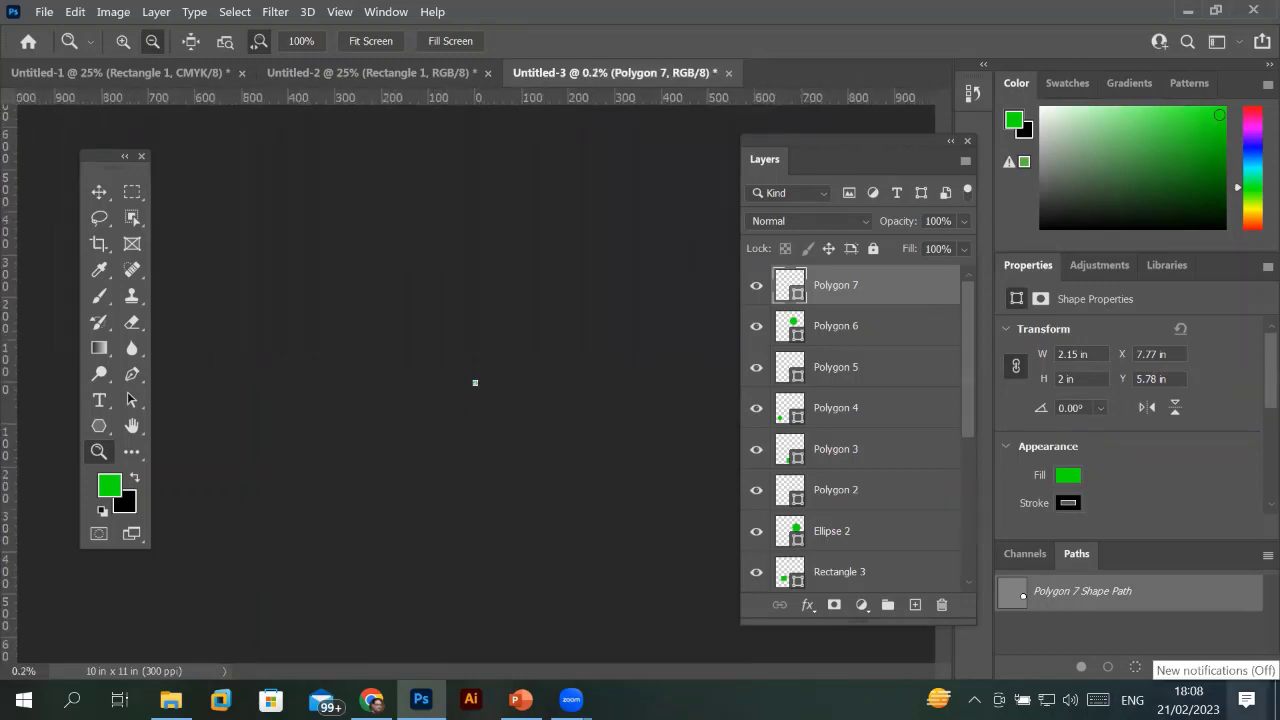
key(ctrl+plus)
key(ctrl+plus)
key(ctrl+plus)
key(ctrl+plus)
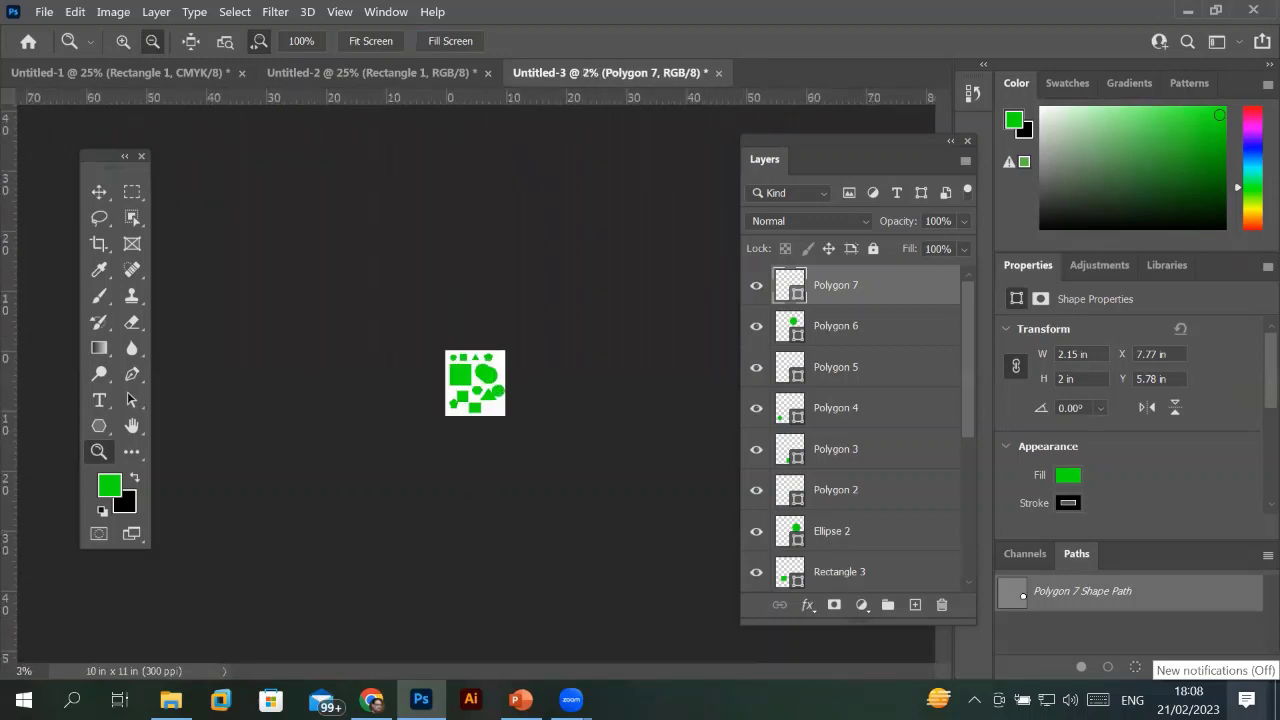
key(ctrl+plus)
key(ctrl+plus)
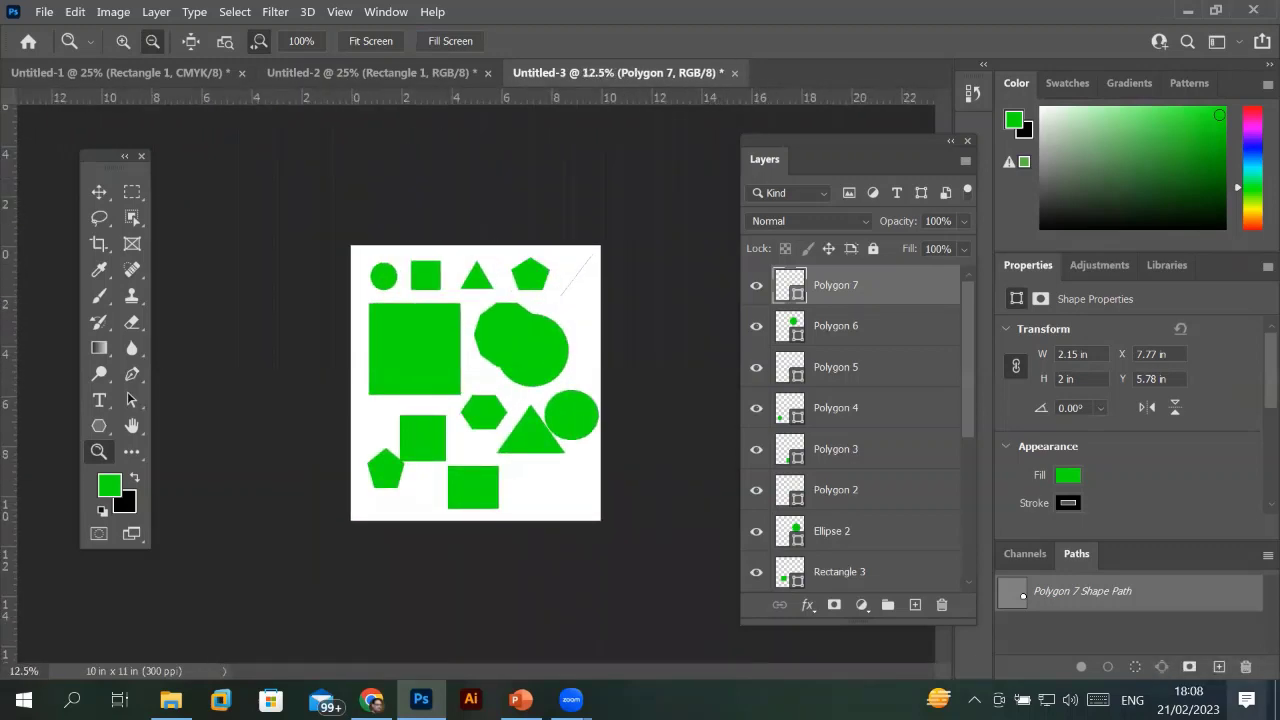
click(370, 41)
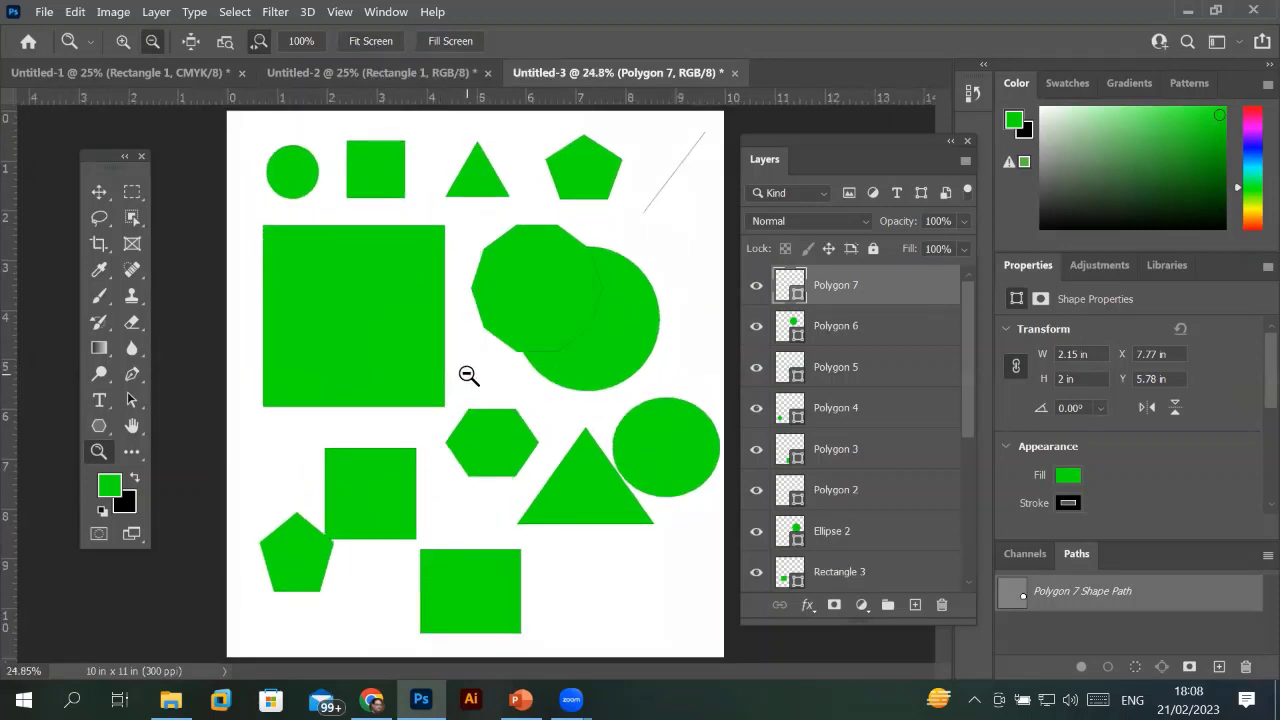
drag(469, 375, 466, 374)
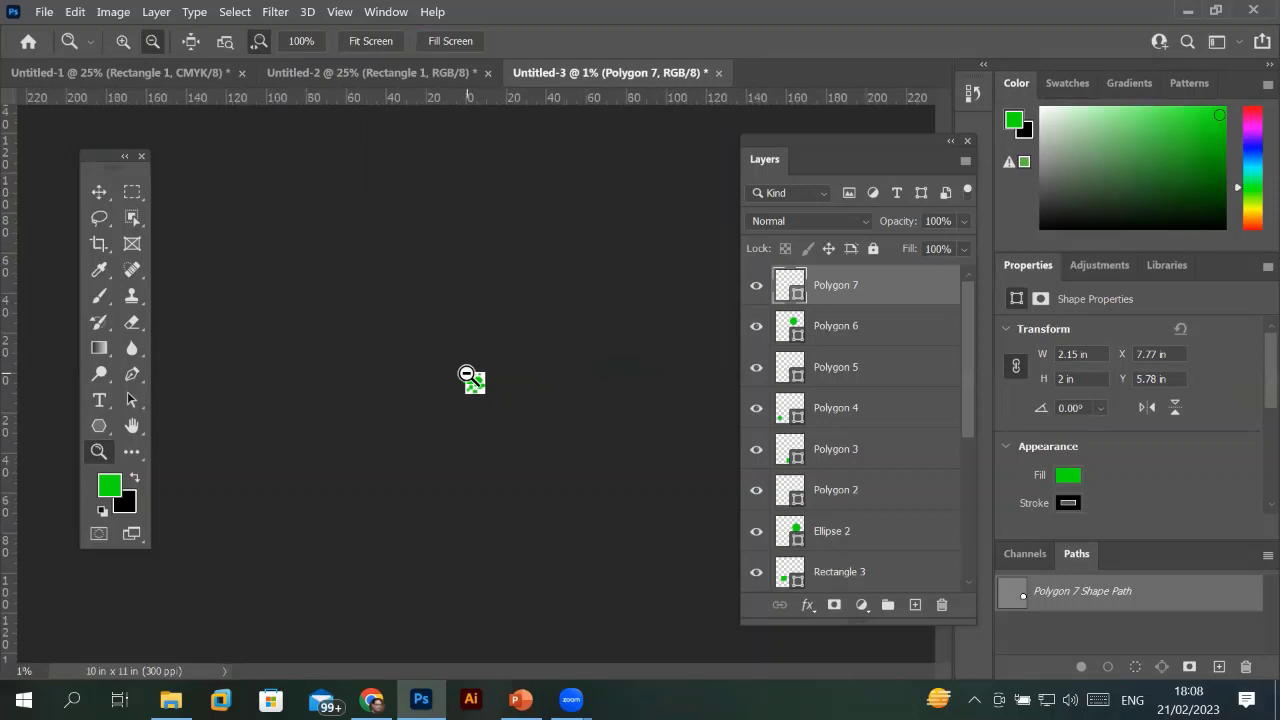
click(370, 41)
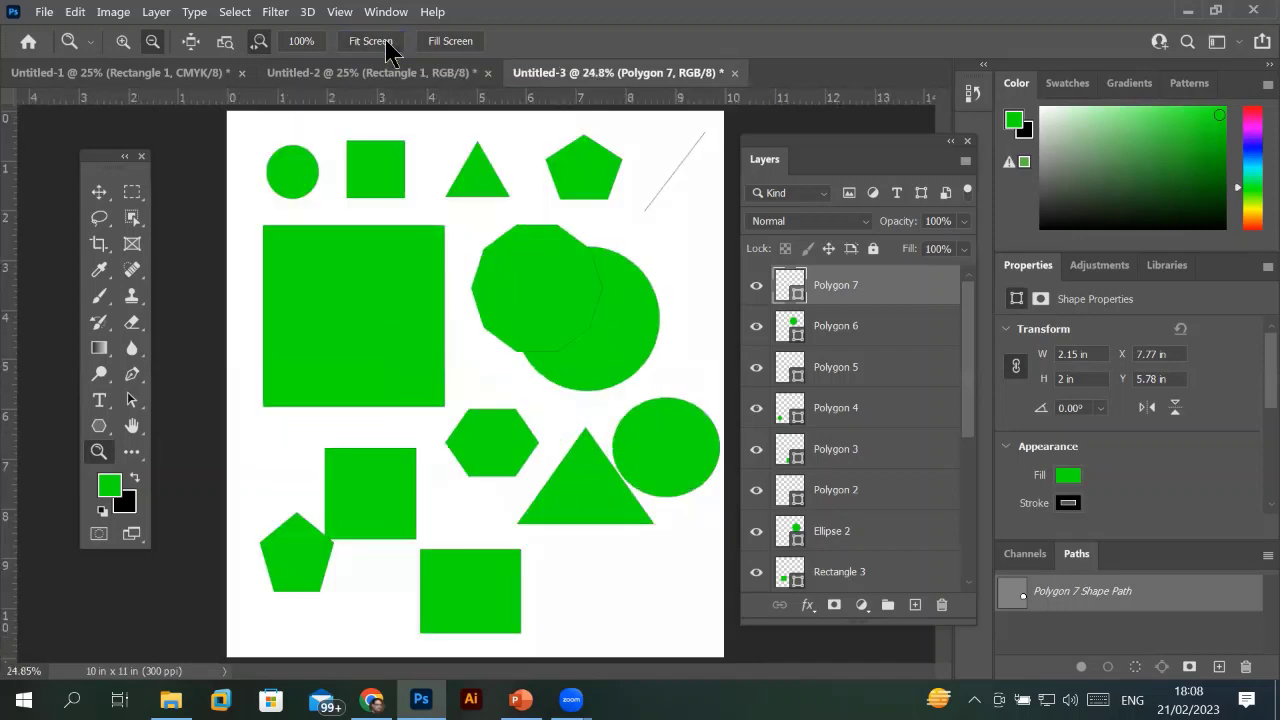
View at 100%, then zoom in on the polygon's slanted edge to 12800%.
click(302, 45)
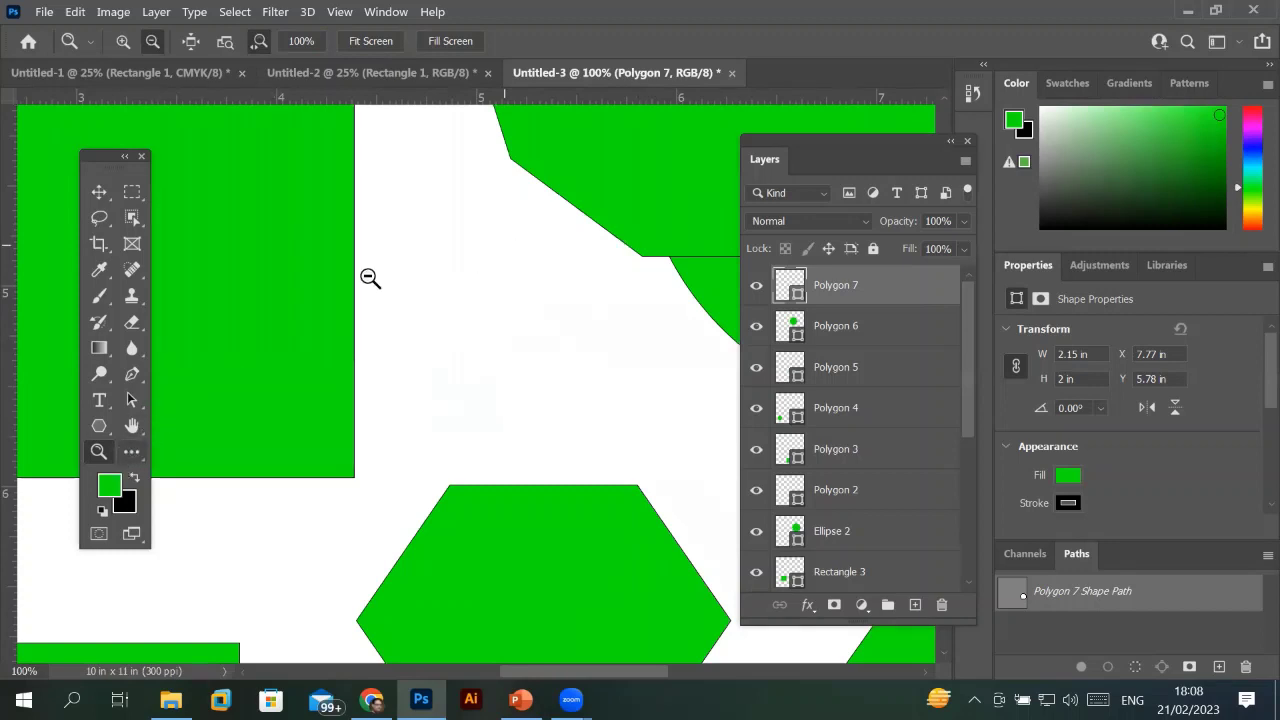
click(122, 42)
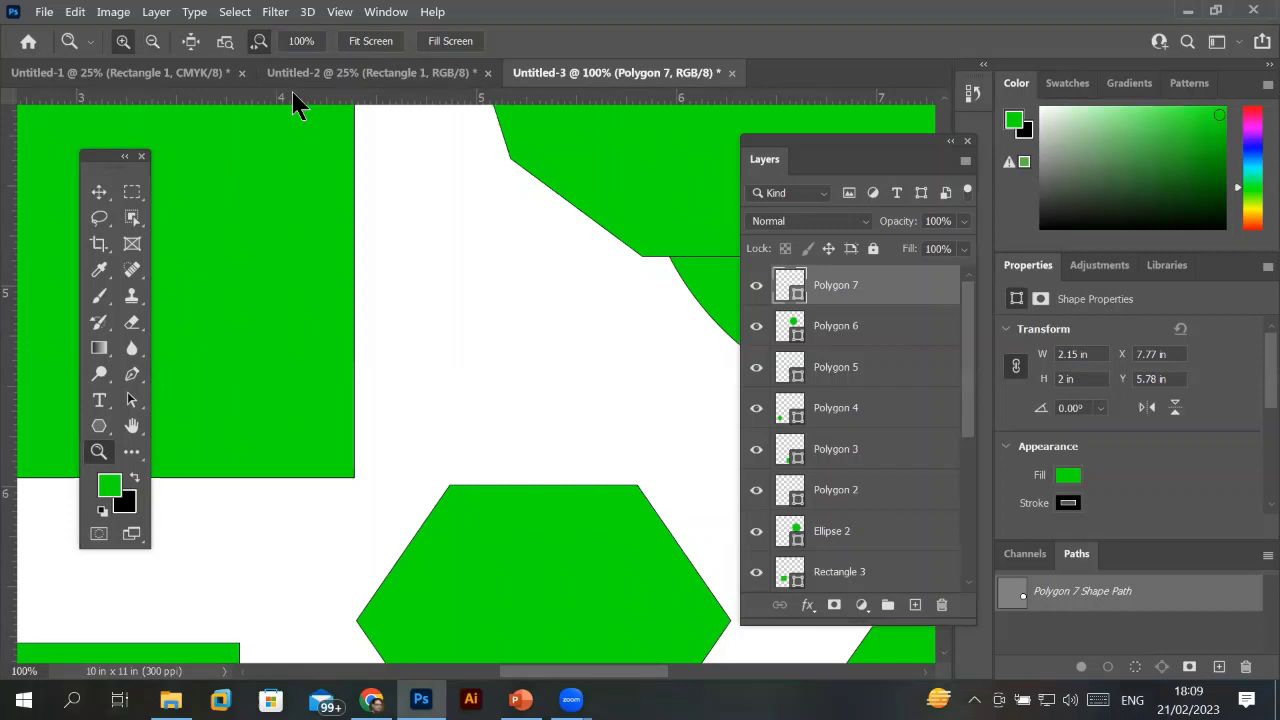
click(543, 163)
mouse_move(543, 163)
mouse_down()
mouse_move(527, 183)
mouse_move(491, 166)
mouse_up()
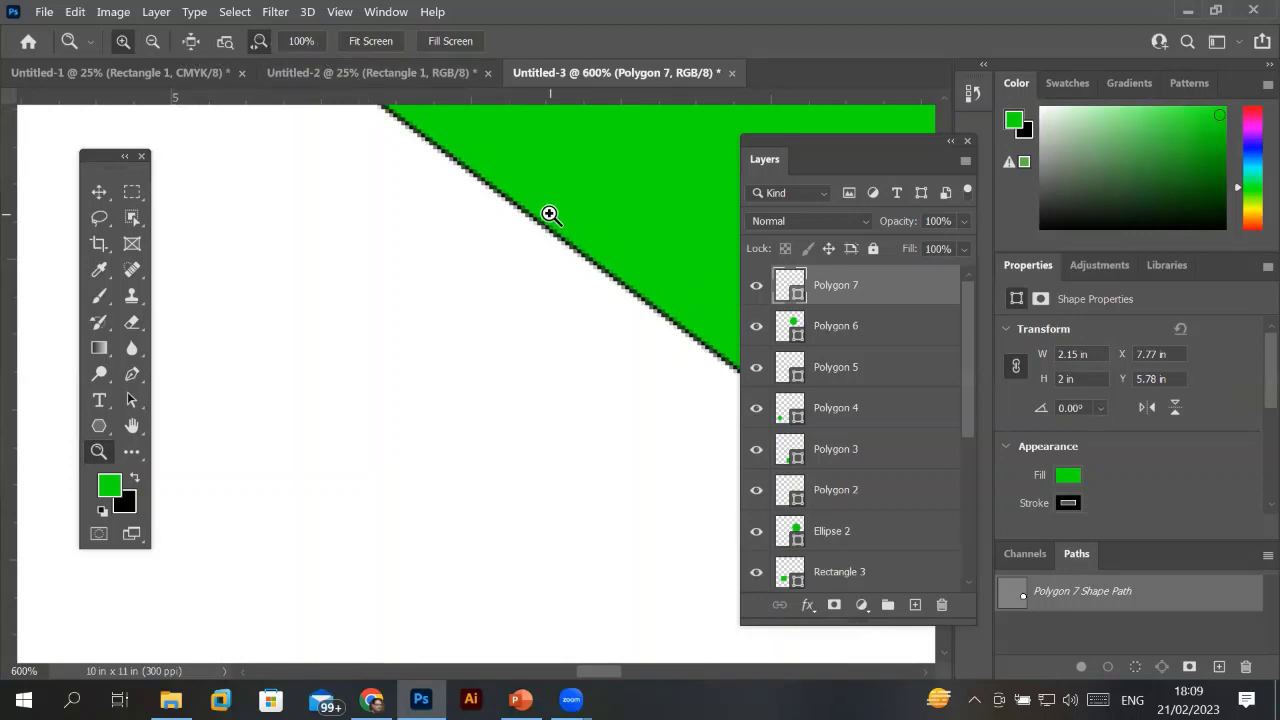
drag(549, 214, 550, 217)
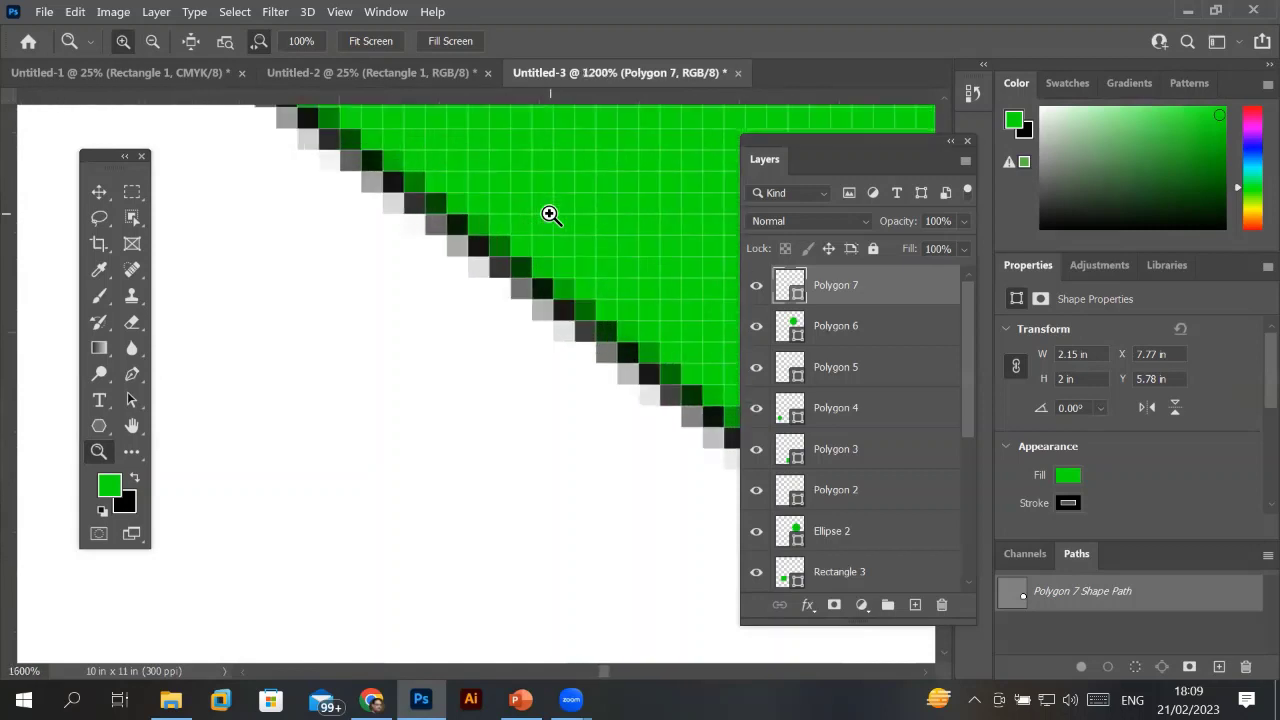
click(535, 228)
click(503, 263)
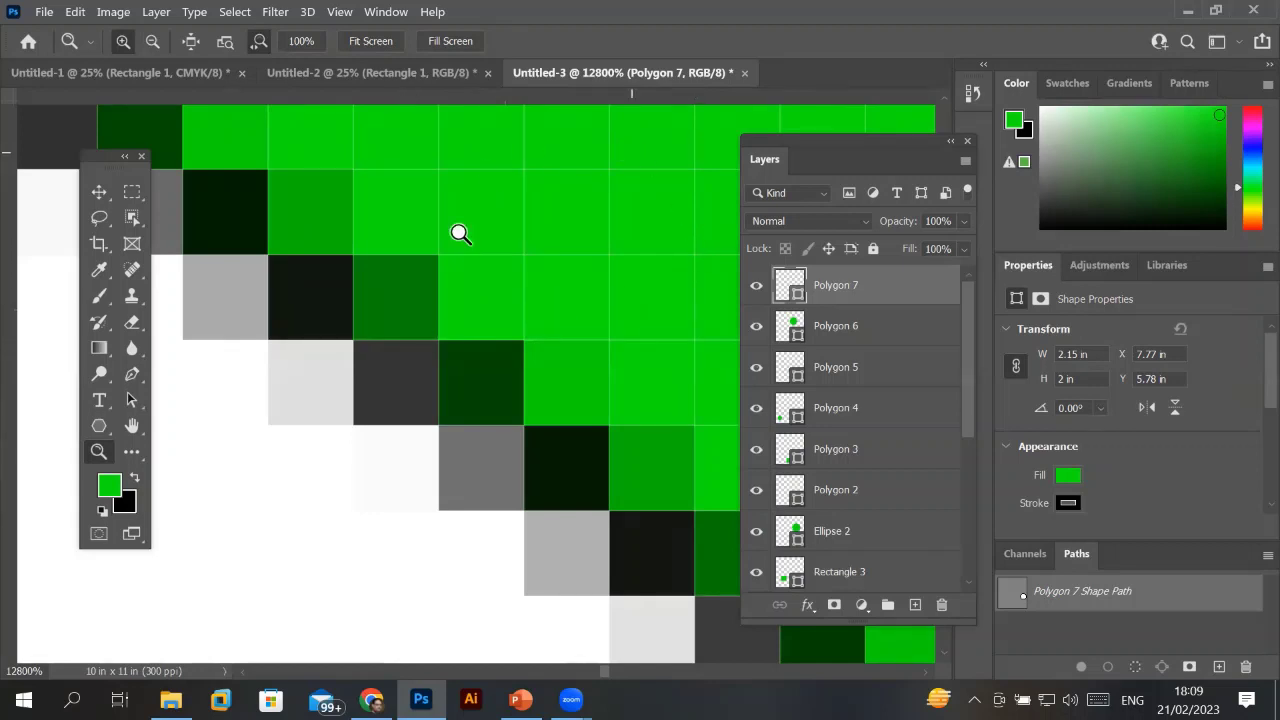
Alt+scroll in and out repeatedly to back away from pixel-level zoom.
scroll(521, 186, down, 1)
scroll(521, 186, down, 1)
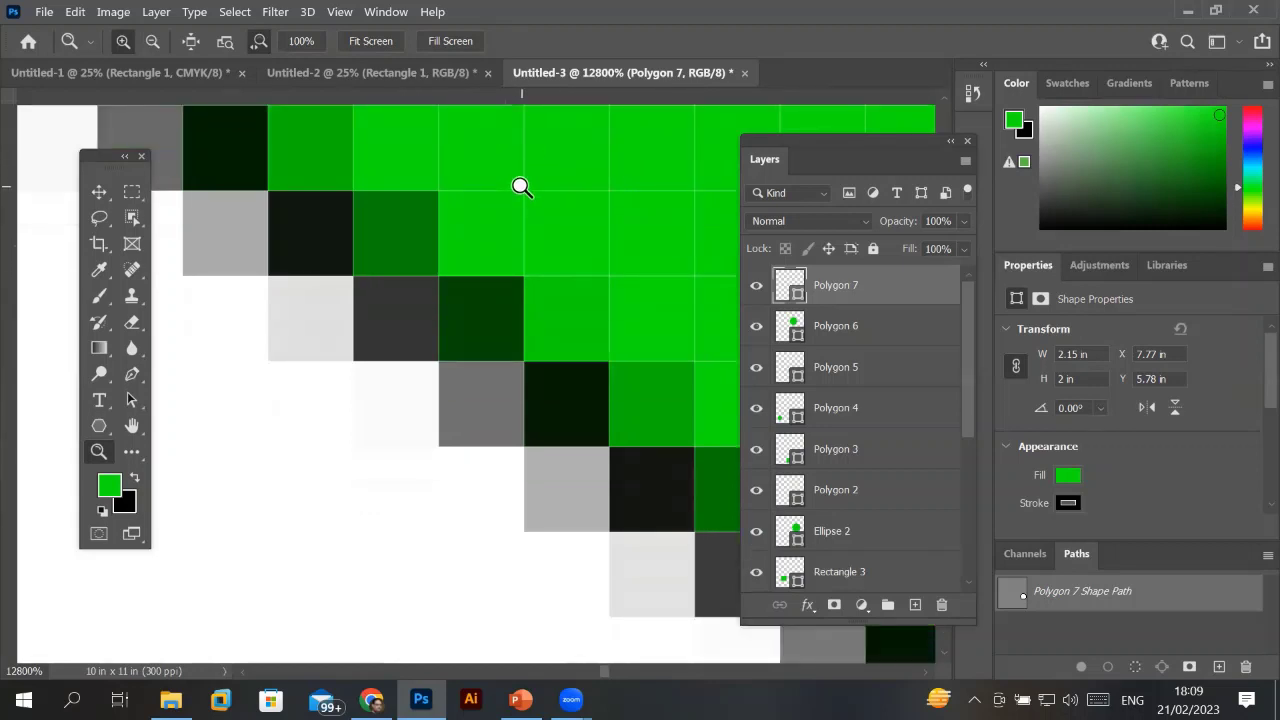
scroll(521, 186, down, 4)
scroll(521, 186, down, 2)
scroll(521, 186, up, 1)
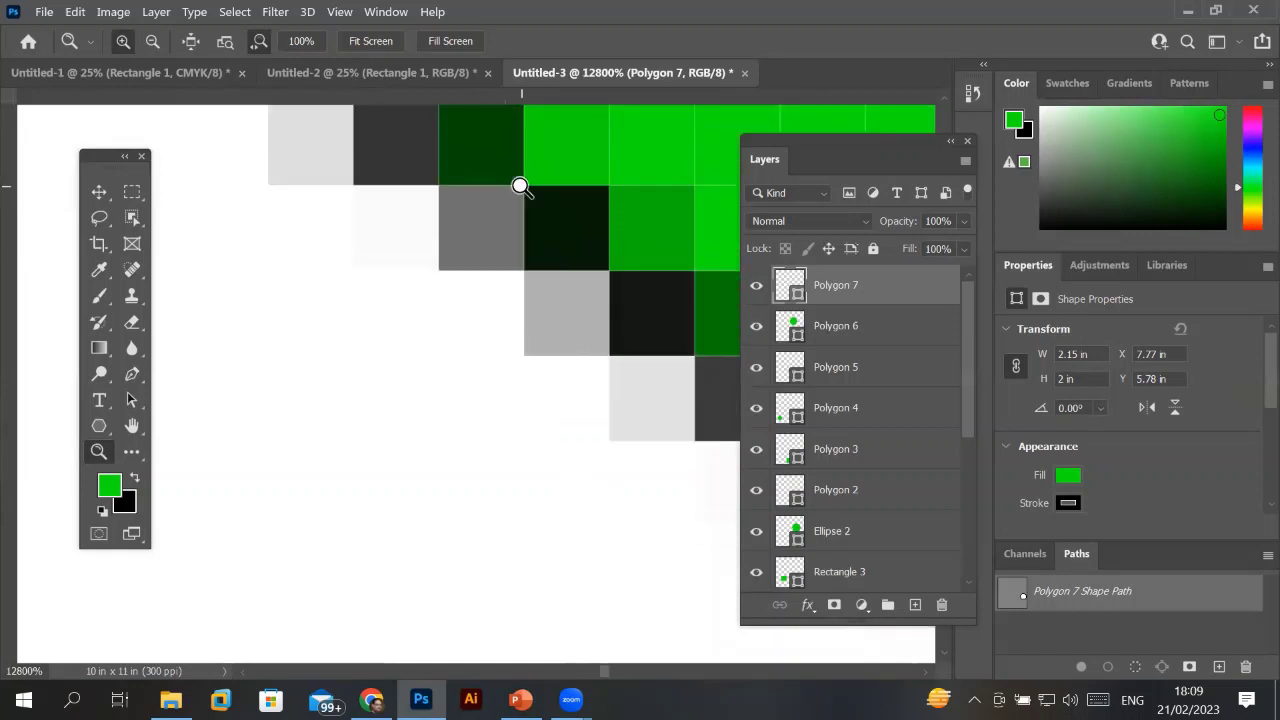
scroll(521, 186, up, 2)
scroll(521, 186, up, 2)
scroll(521, 186, up, 2)
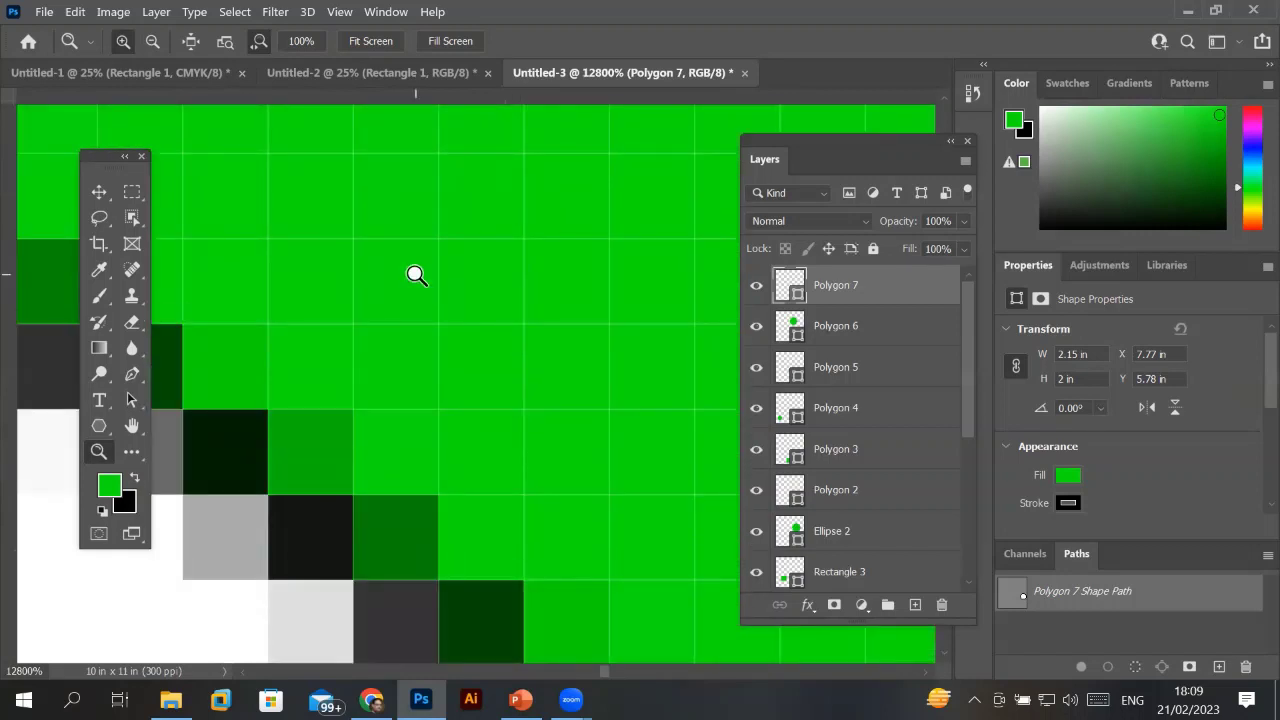
scroll(416, 275, up, 1)
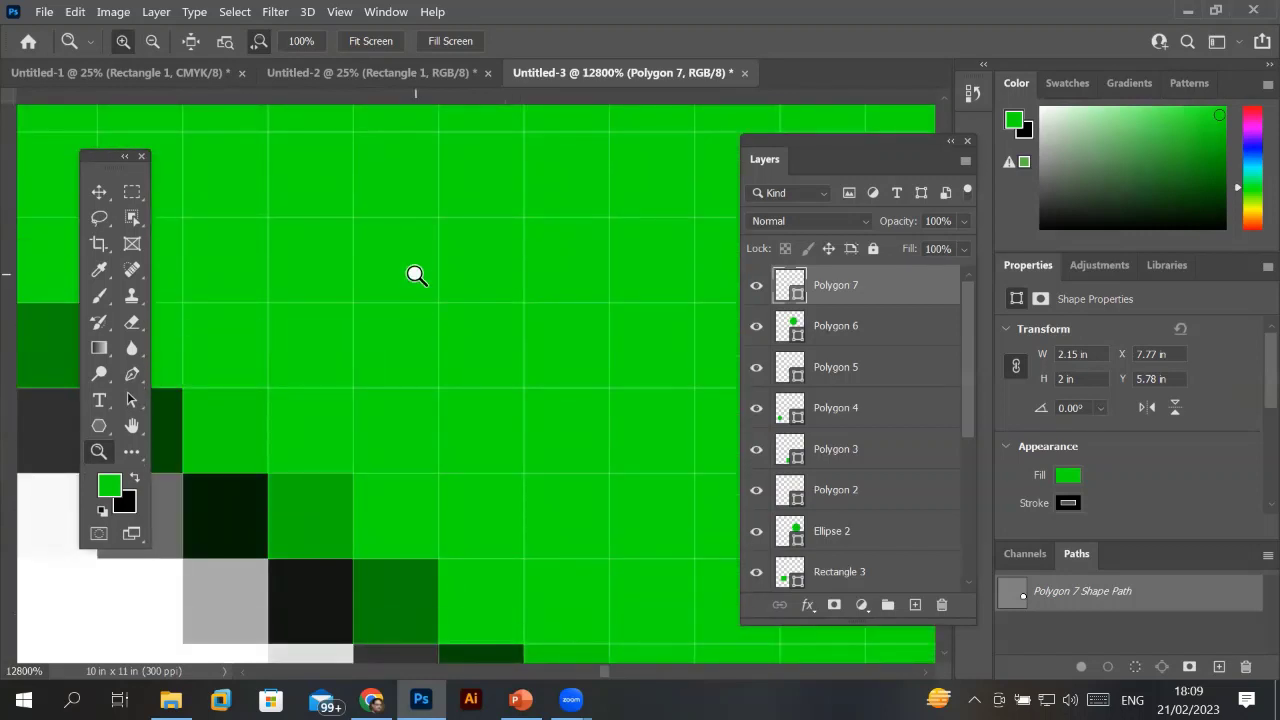
scroll(416, 275, down, 2)
scroll(416, 275, down, 1)
scroll(416, 275, down, 1)
scroll(416, 275, down, 1)
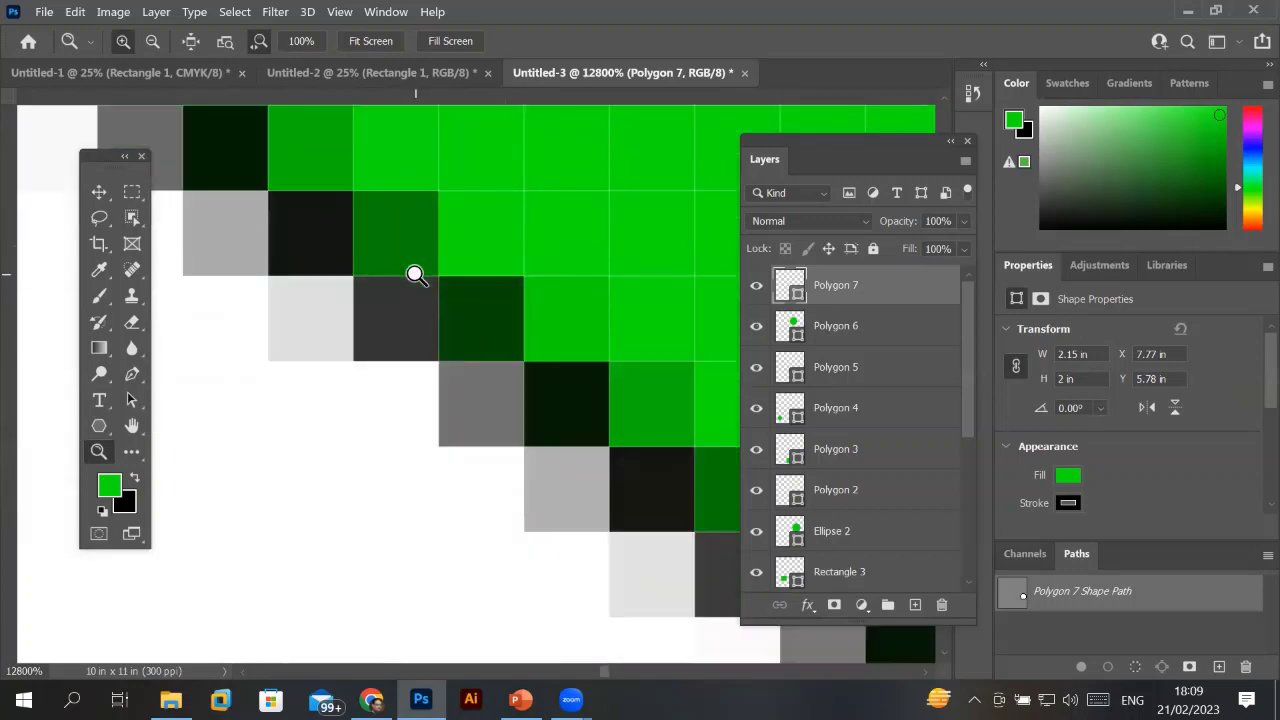
scroll(416, 275, down, 1)
scroll(416, 275, up, 1)
scroll(416, 275, up, 2)
scroll(416, 275, down, 1)
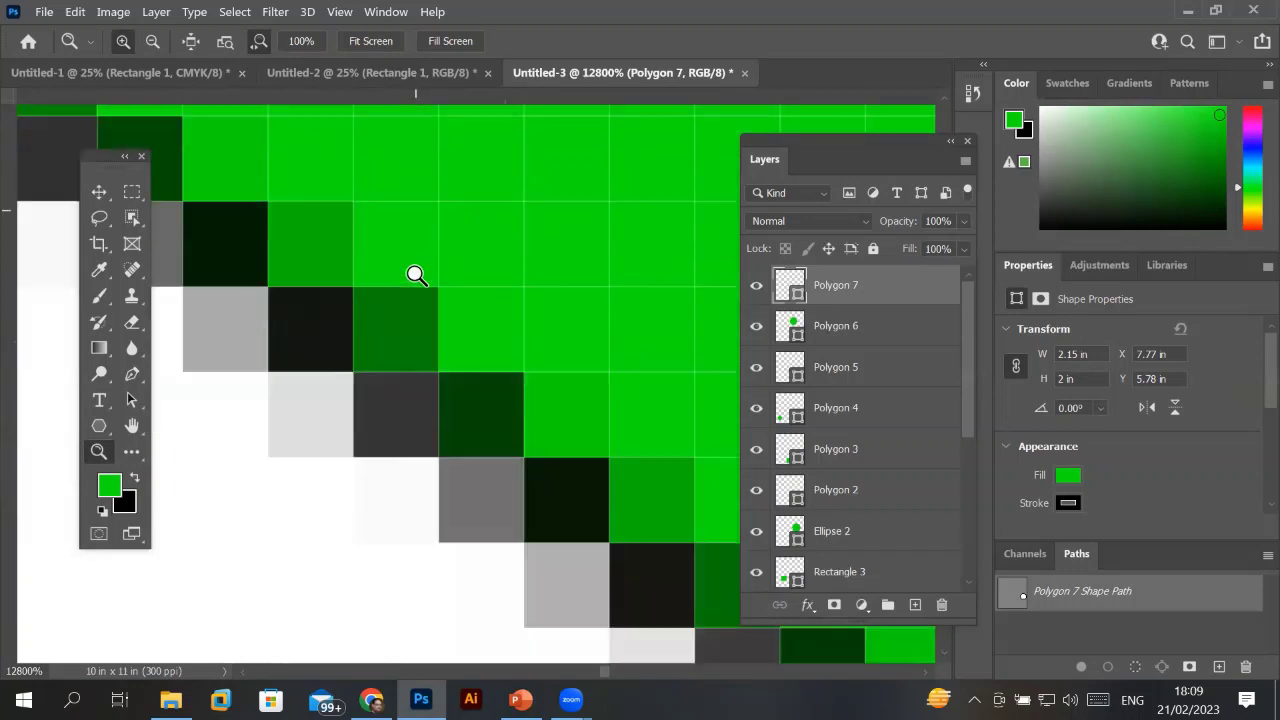
scroll(416, 275, up, 1)
scroll(416, 275, up, 1)
scroll(416, 275, up, 2)
scroll(416, 275, up, 1)
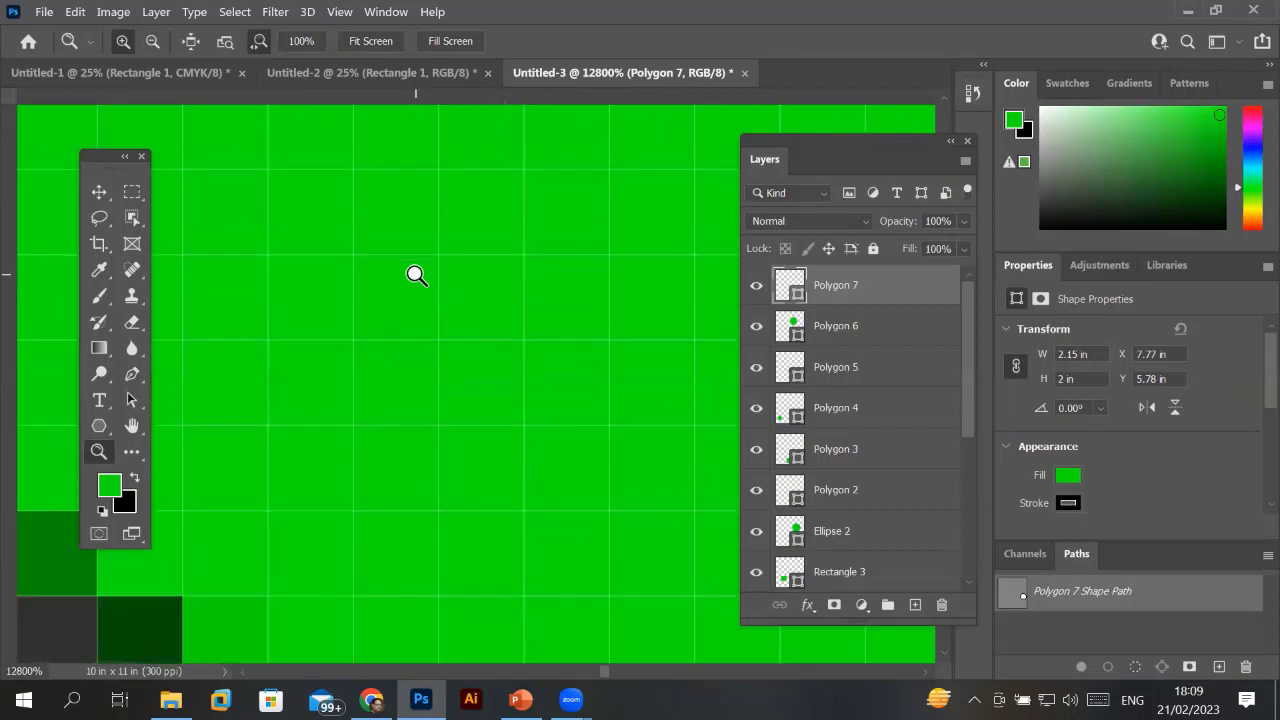
scroll(416, 275, down, 1)
scroll(416, 275, down, 1)
scroll(416, 275, down, 1)
scroll(416, 275, down, 1)
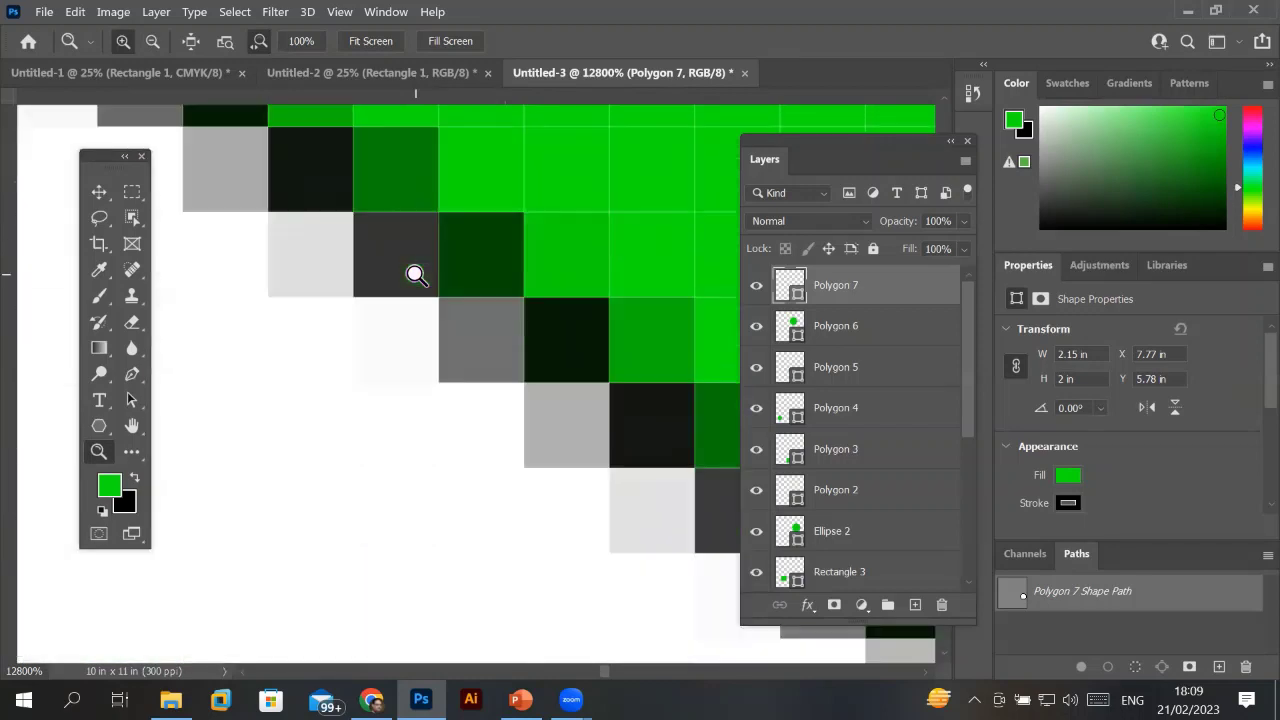
scroll(416, 275, down, 1)
scroll(416, 275, up, 1)
scroll(416, 275, up, 1)
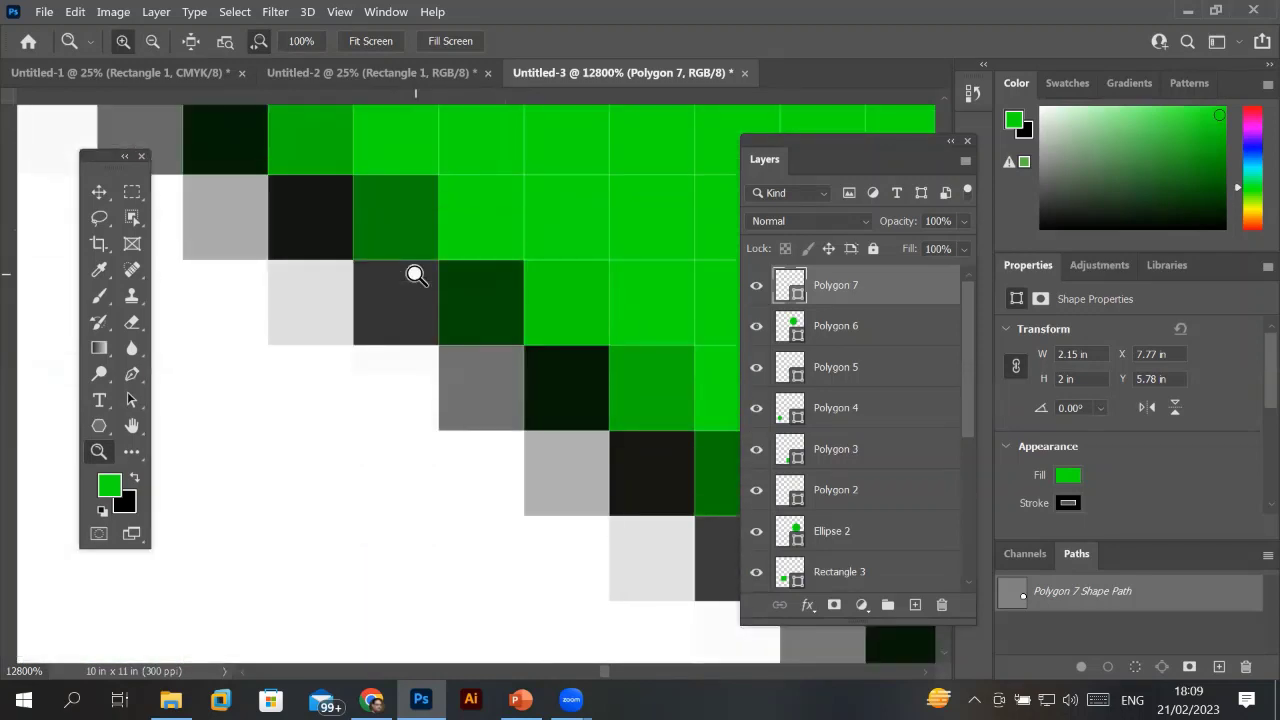
scroll(416, 275, down, 1)
scroll(416, 275, down, 1)
scroll(416, 275, down, 1)
scroll(416, 275, down, 1)
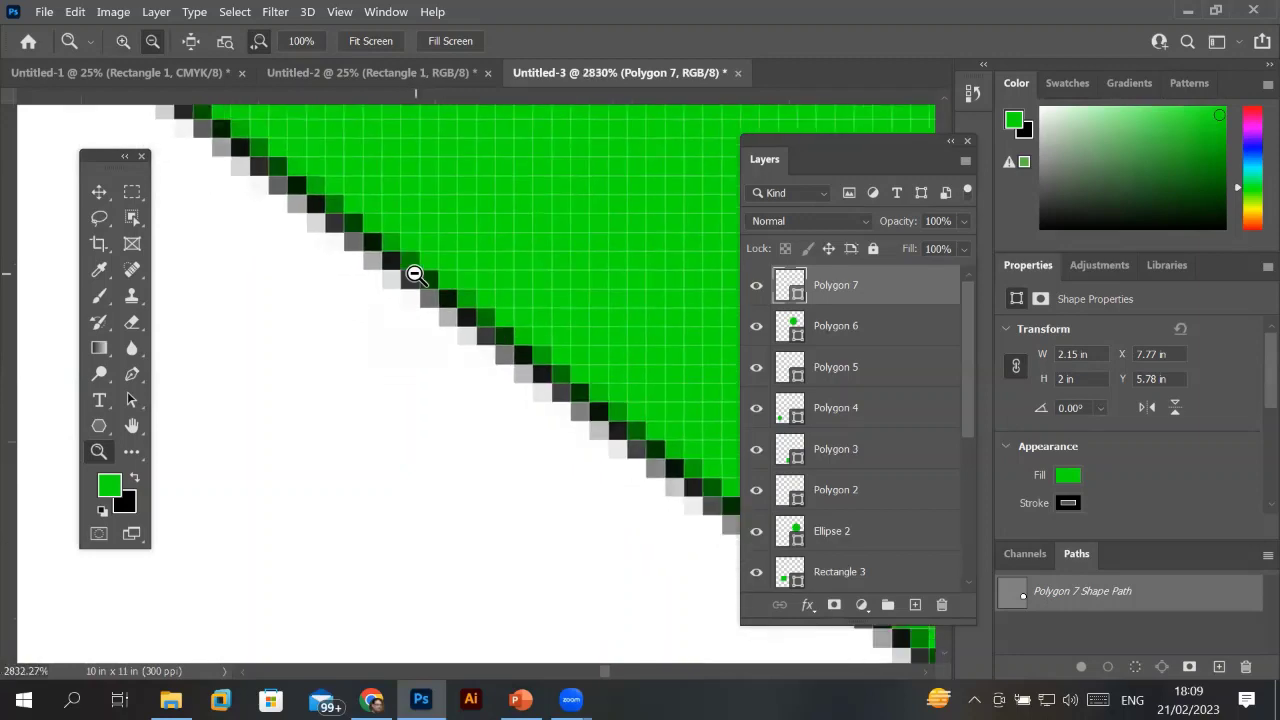
scroll(416, 275, down, 1)
scroll(416, 275, down, 1)
scroll(416, 275, down, 1)
scroll(416, 275, down, 1)
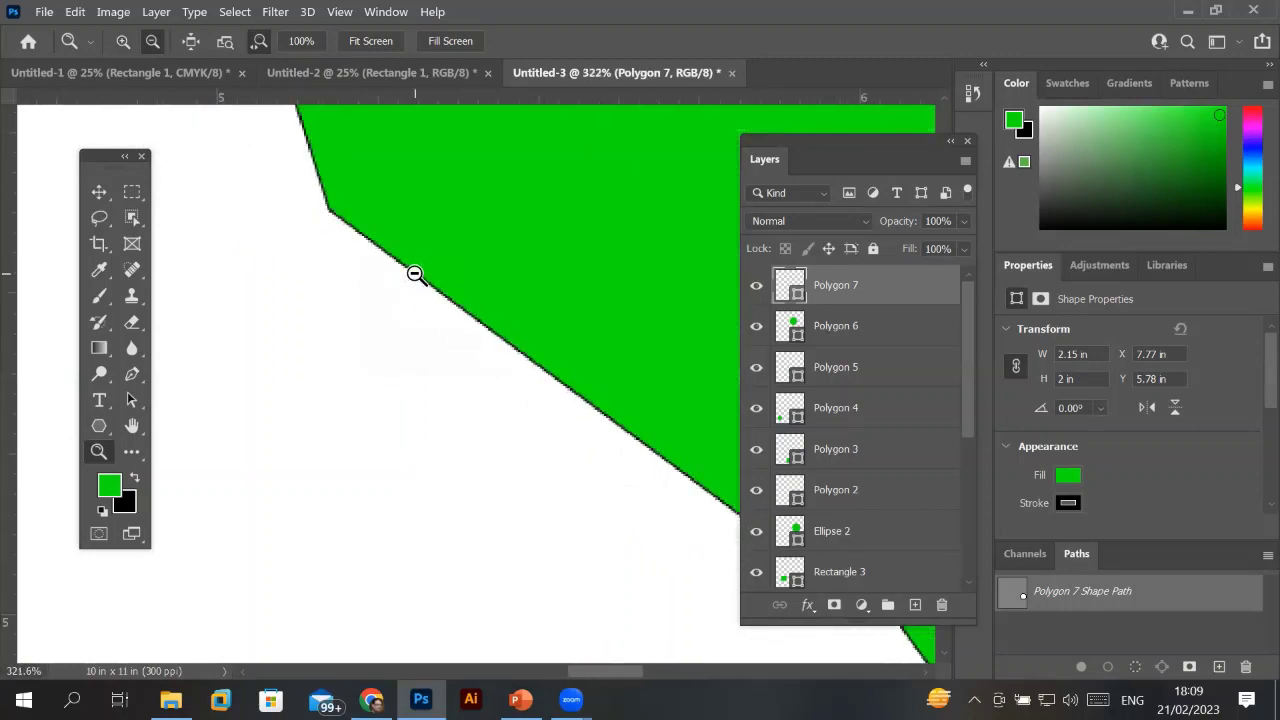
scroll(416, 275, down, 1)
scroll(416, 275, down, 1)
scroll(416, 275, down, 1)
scroll(416, 275, down, 1)
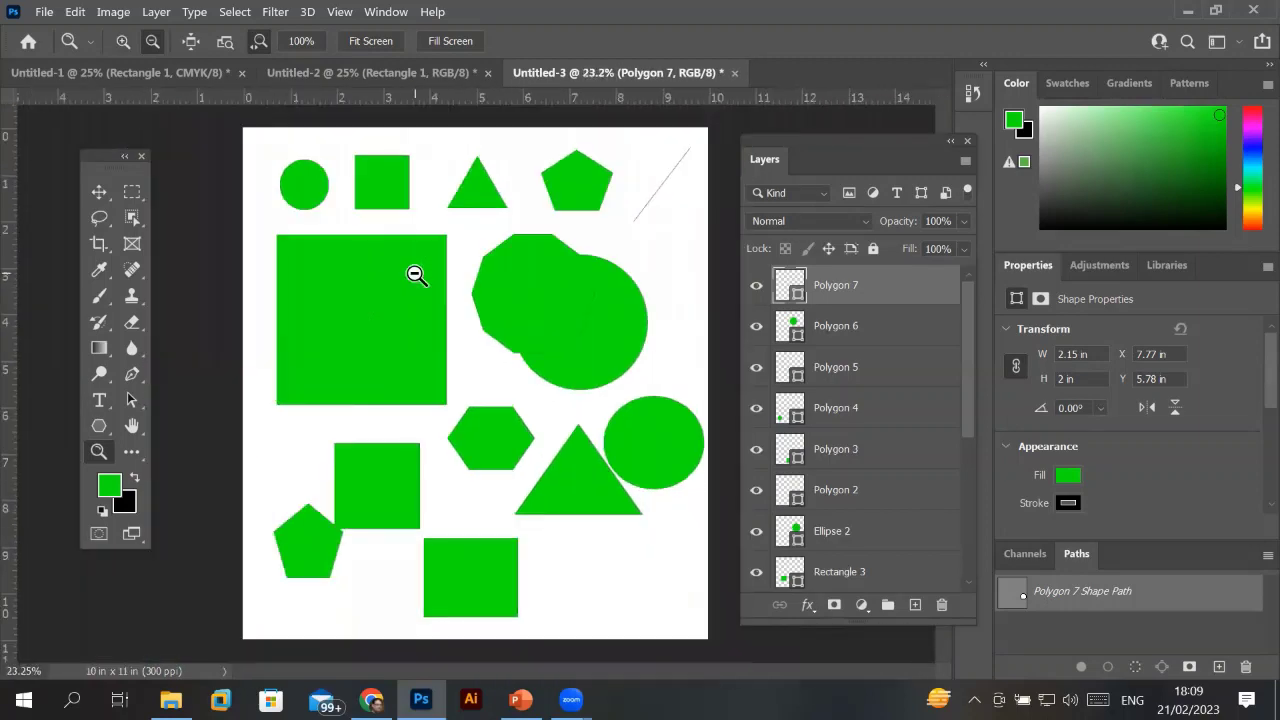
scroll(416, 275, down, 2)
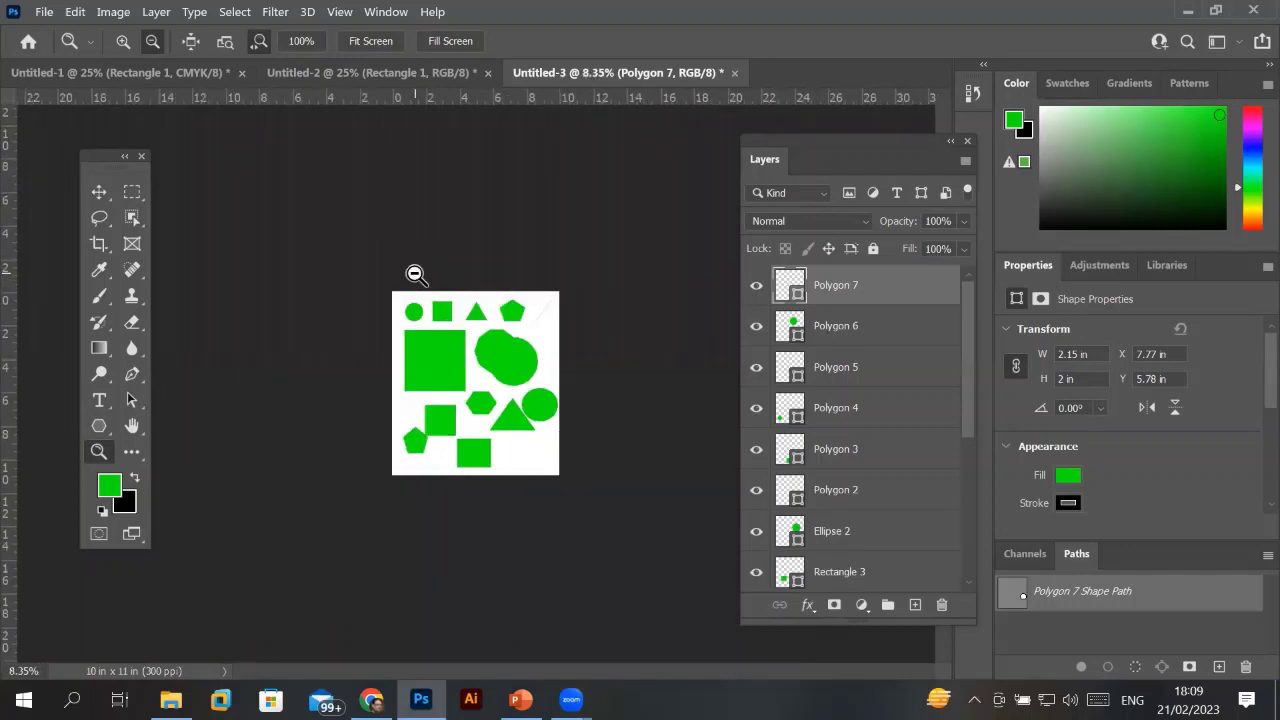
scroll(416, 275, down, 1)
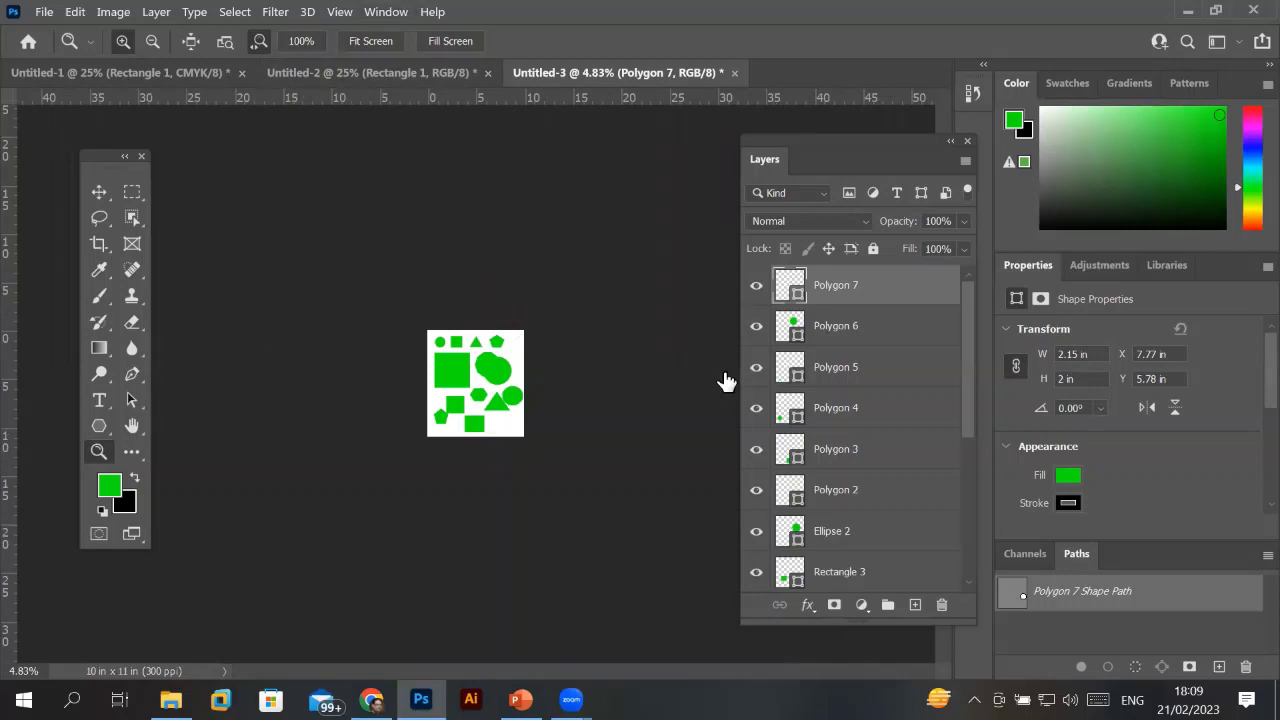
Zoom the shapes page with scrubby zoom, then the Zoom Out and Zoom In options.
drag(458, 398, 486, 386)
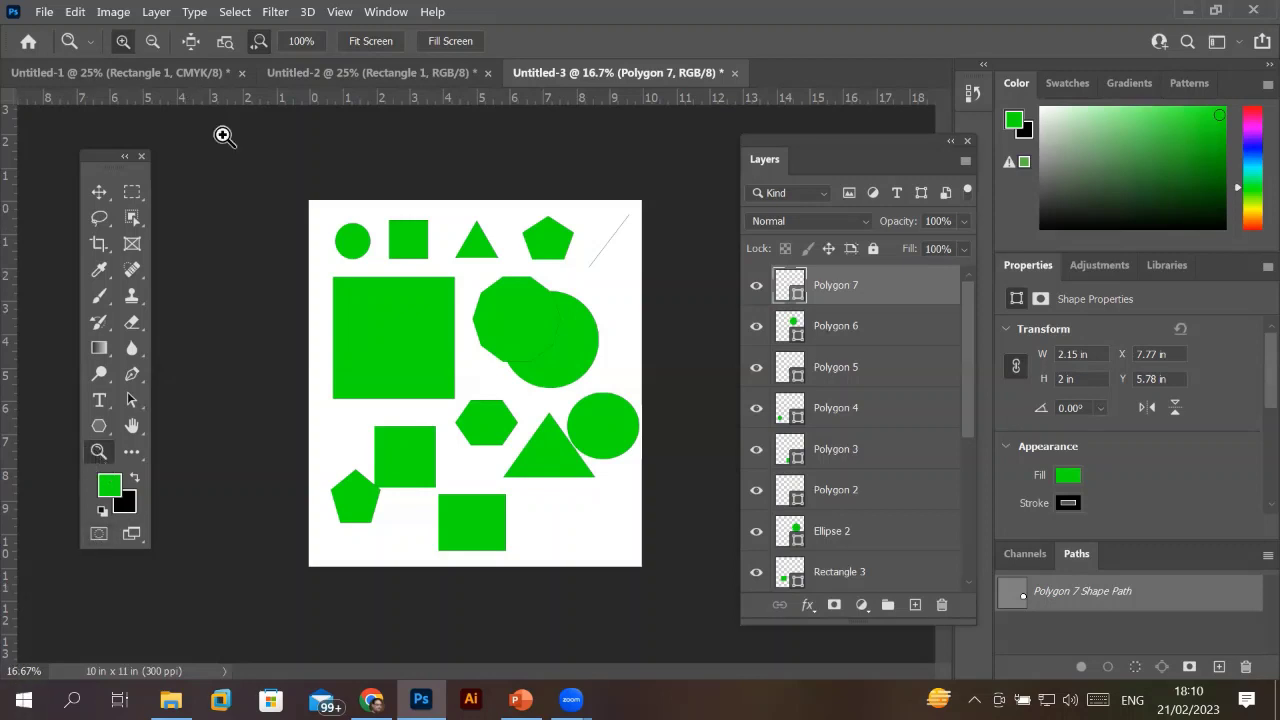
click(153, 44)
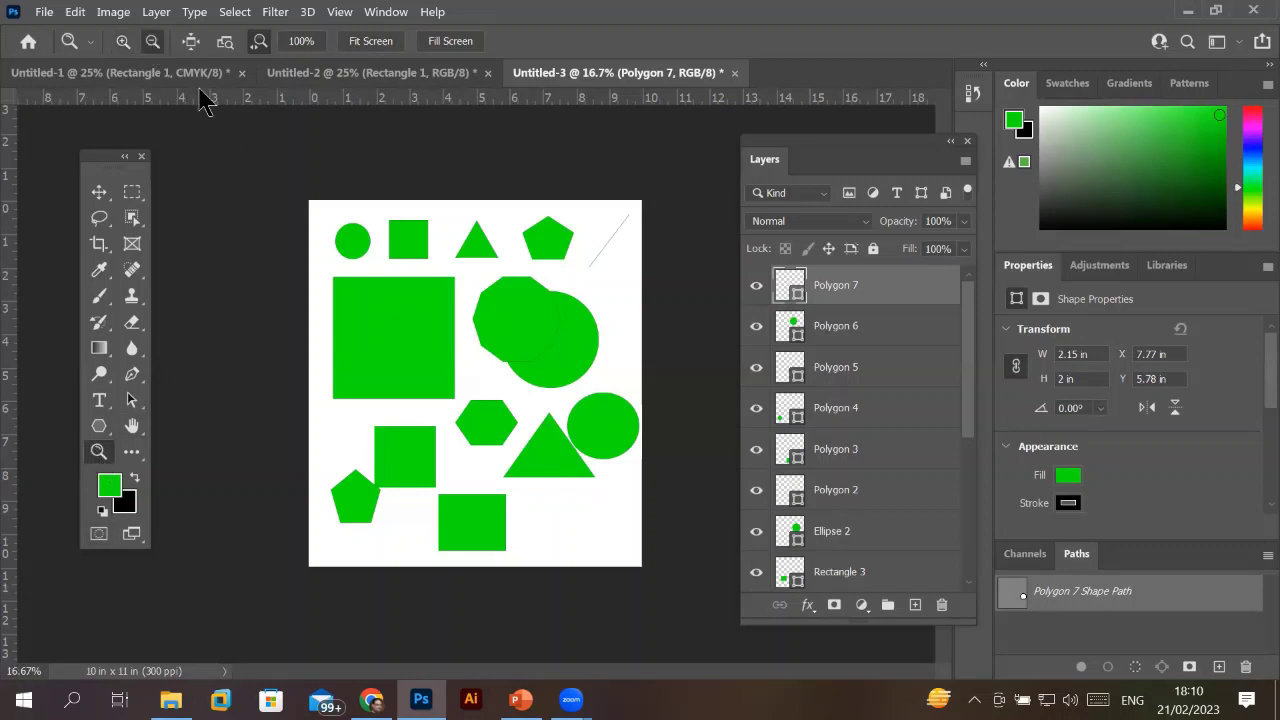
click(416, 231)
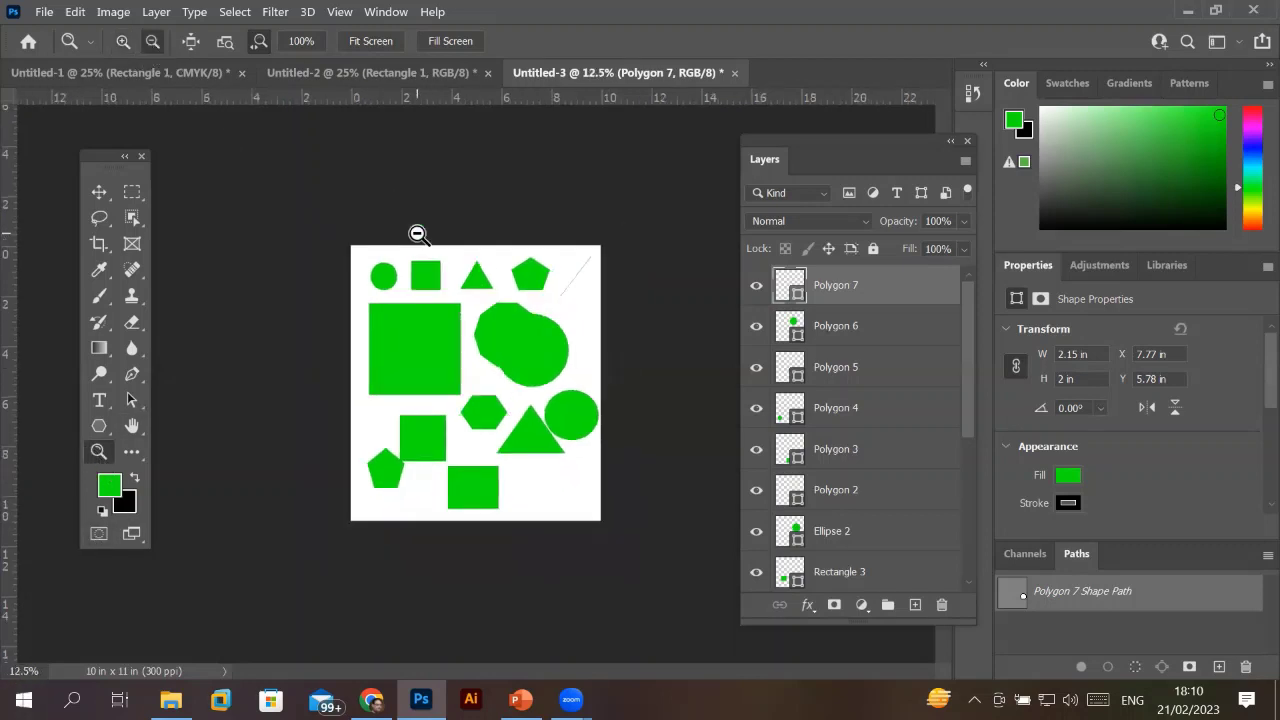
click(123, 43)
click(444, 362)
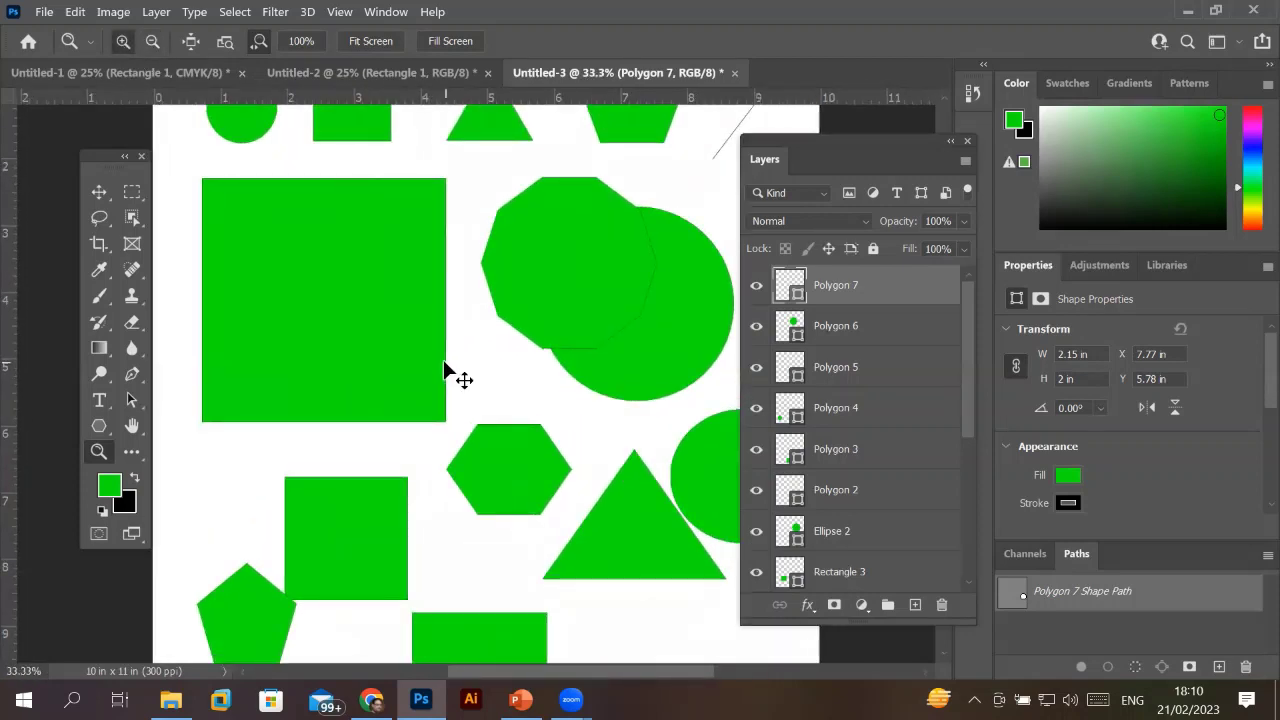
Step the zoom with Ctrl+plus and Ctrl+minus until the page shows at 12.5%.
key(ctrl+plus)
key(ctrl+plus)
key(ctrl+plus)
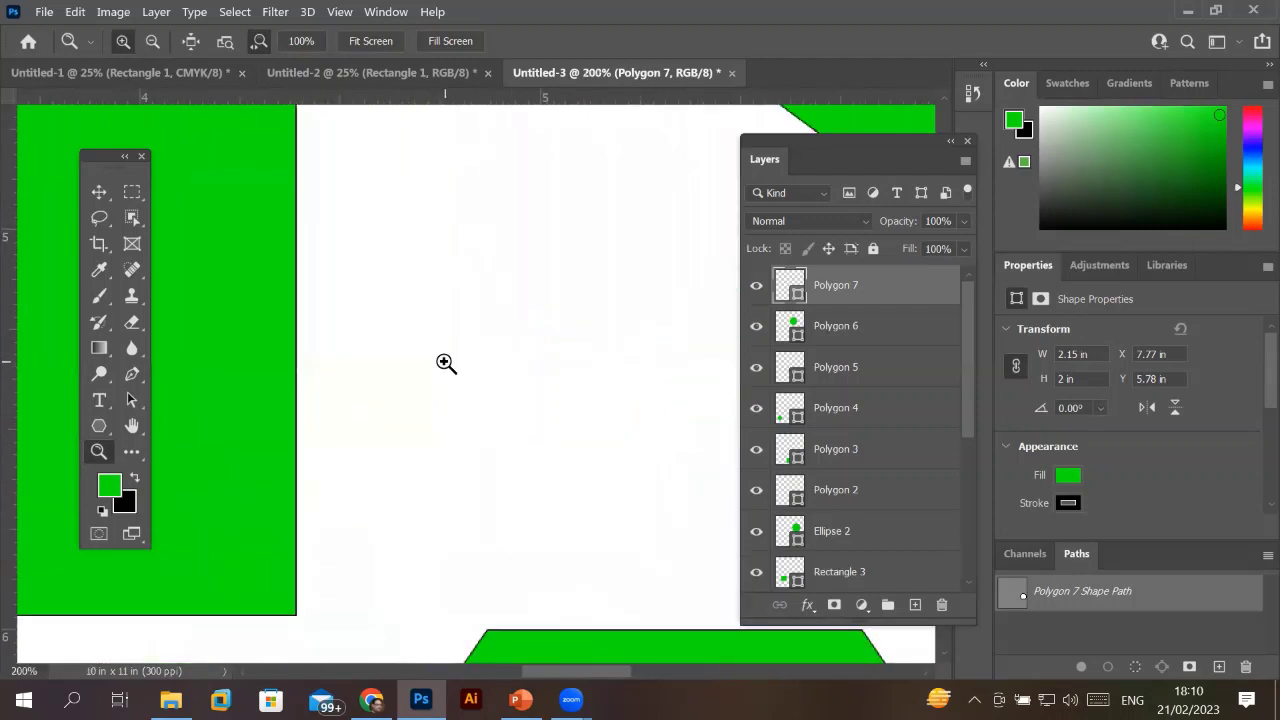
key(ctrl+minus)
key(ctrl+minus)
key(ctrl+minus)
key(ctrl+minus)
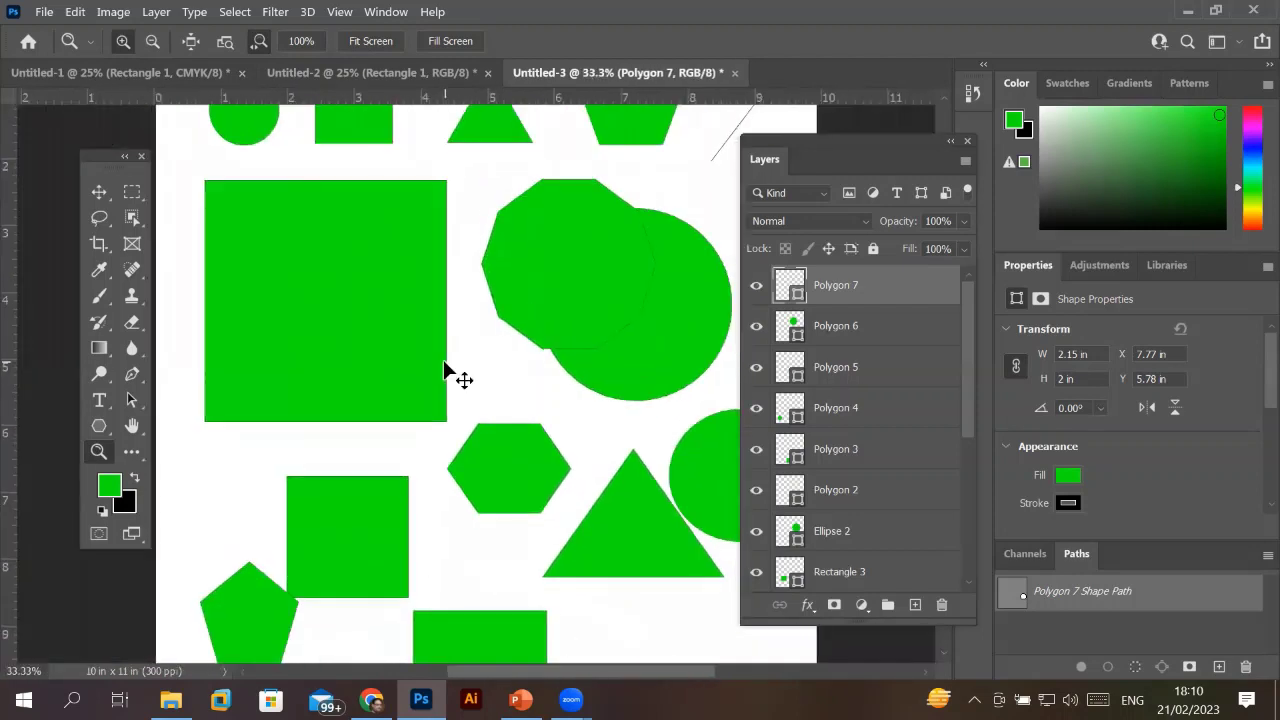
key(ctrl+minus)
key(ctrl+minus)
key(ctrl+minus)
key(ctrl+minus)
key(ctrl+plus)
key(ctrl+plus)
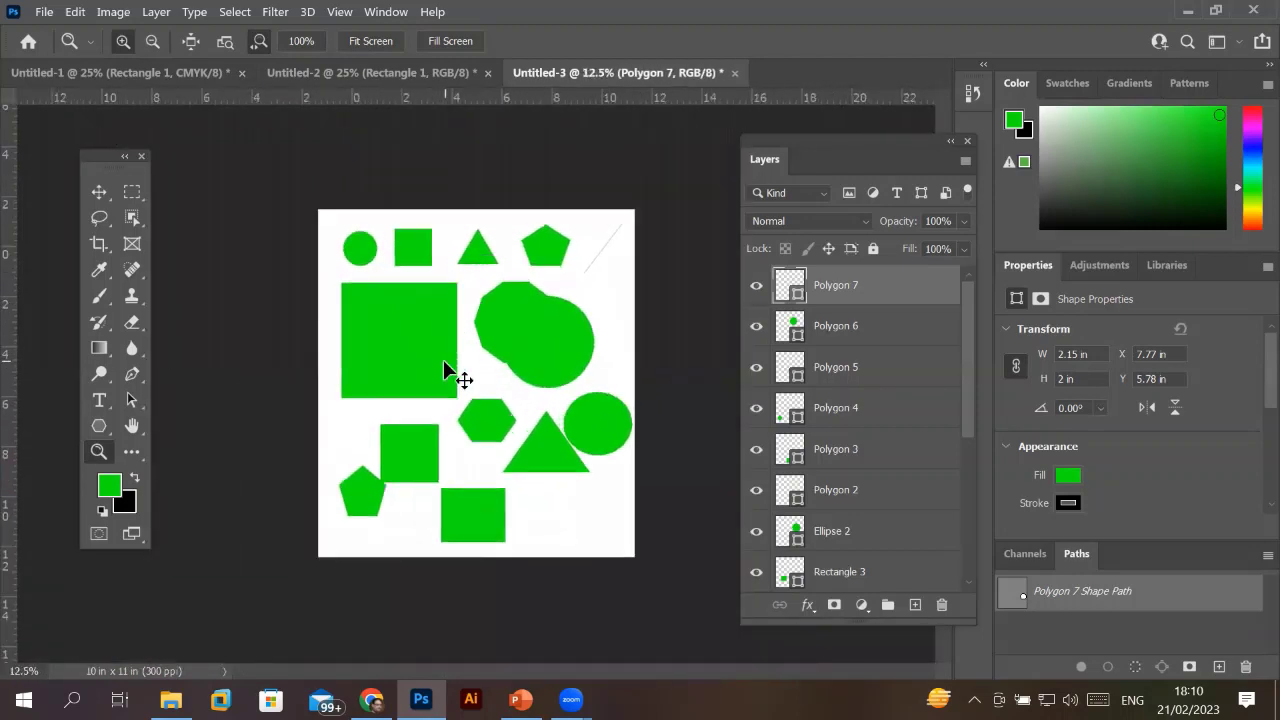
key(ctrl+plus)
key(ctrl+minus)
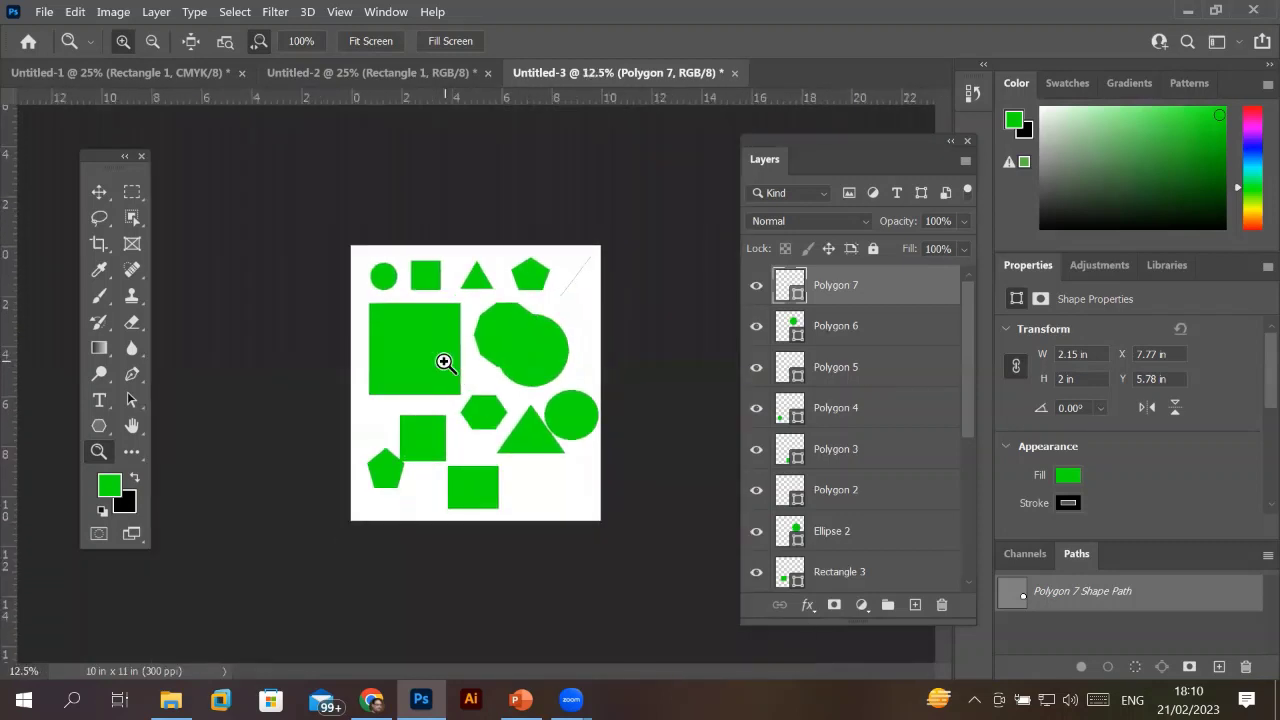
Enable Zoom with Scroll Wheel on the Tools page of Preferences and apply with OK.
click(75, 13)
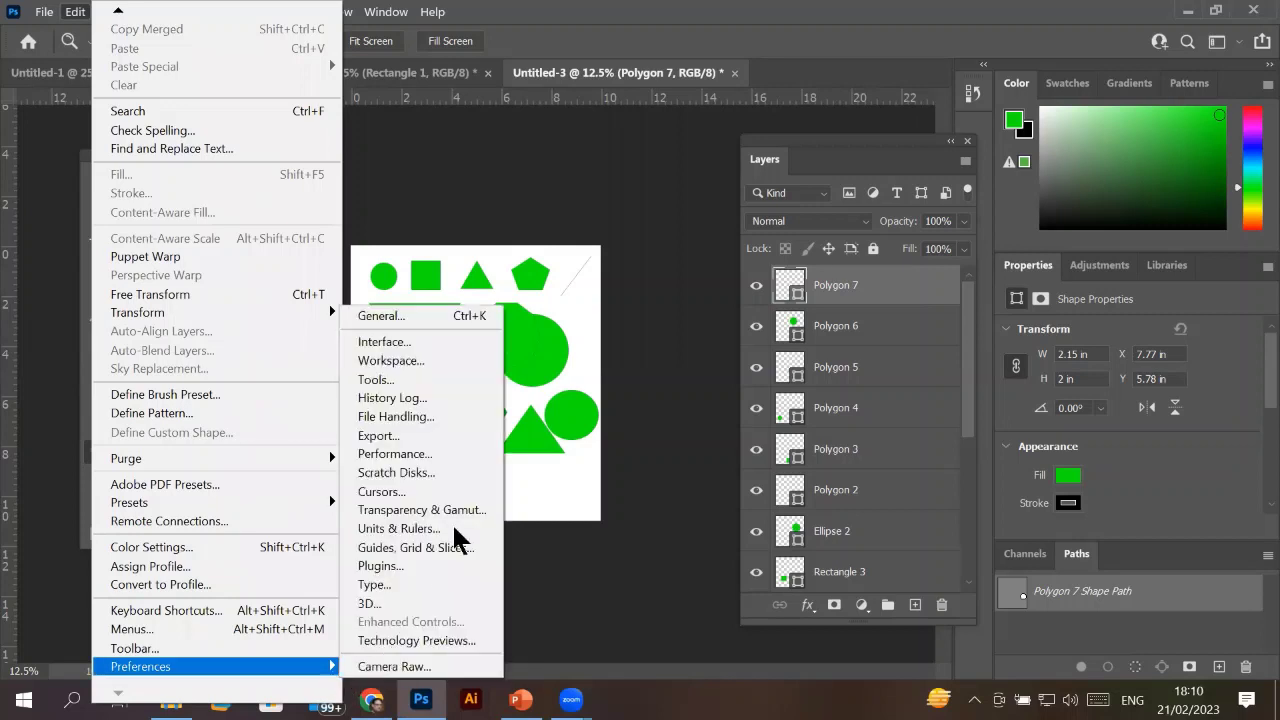
mouse_move(141, 666)
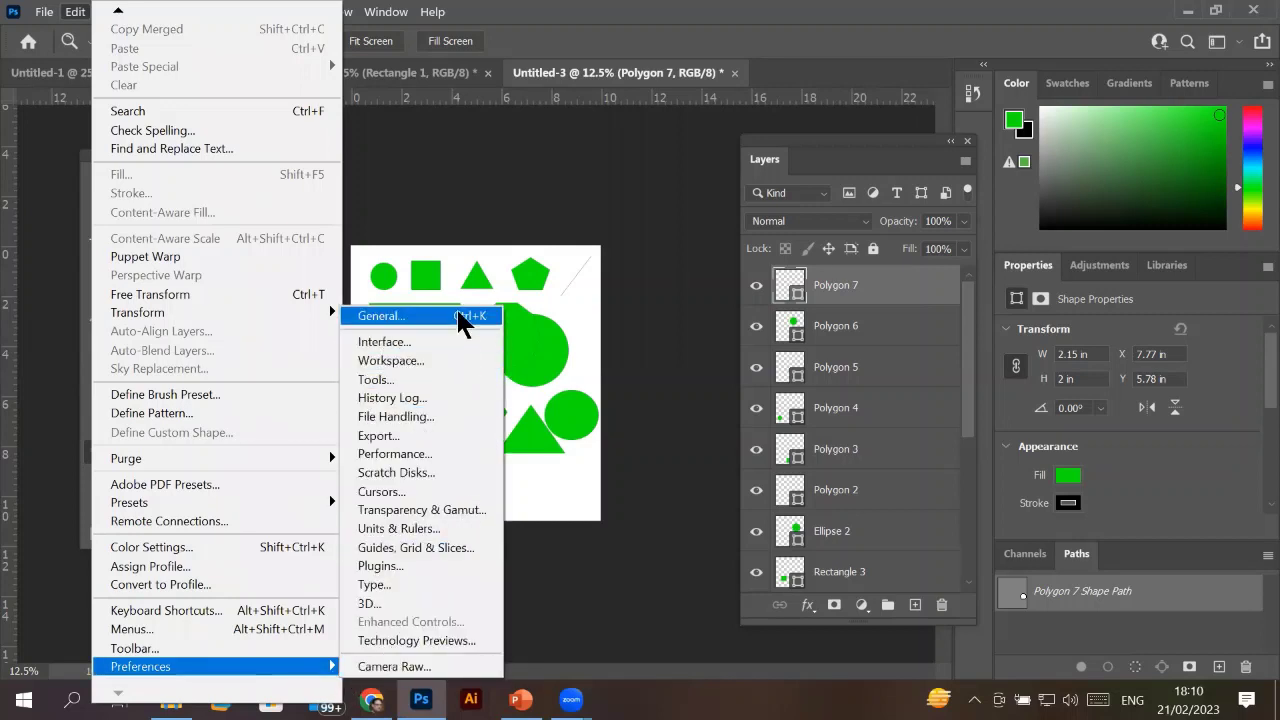
click(459, 318)
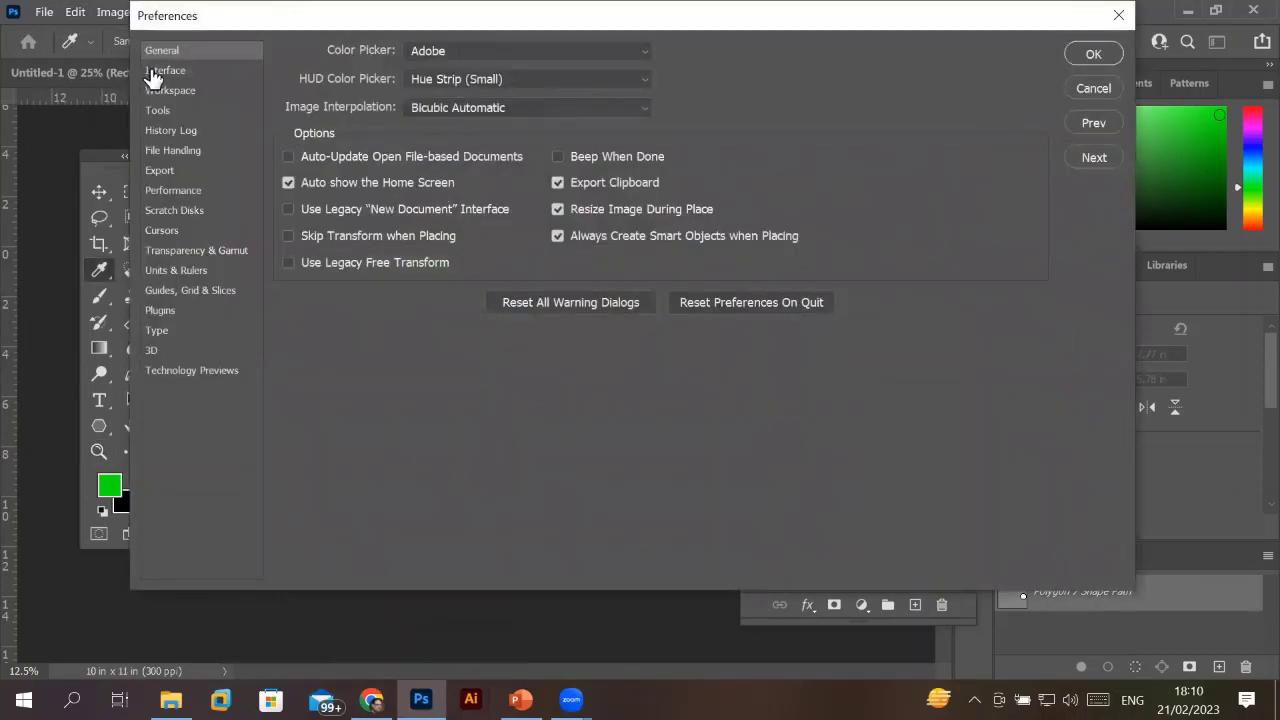
click(160, 112)
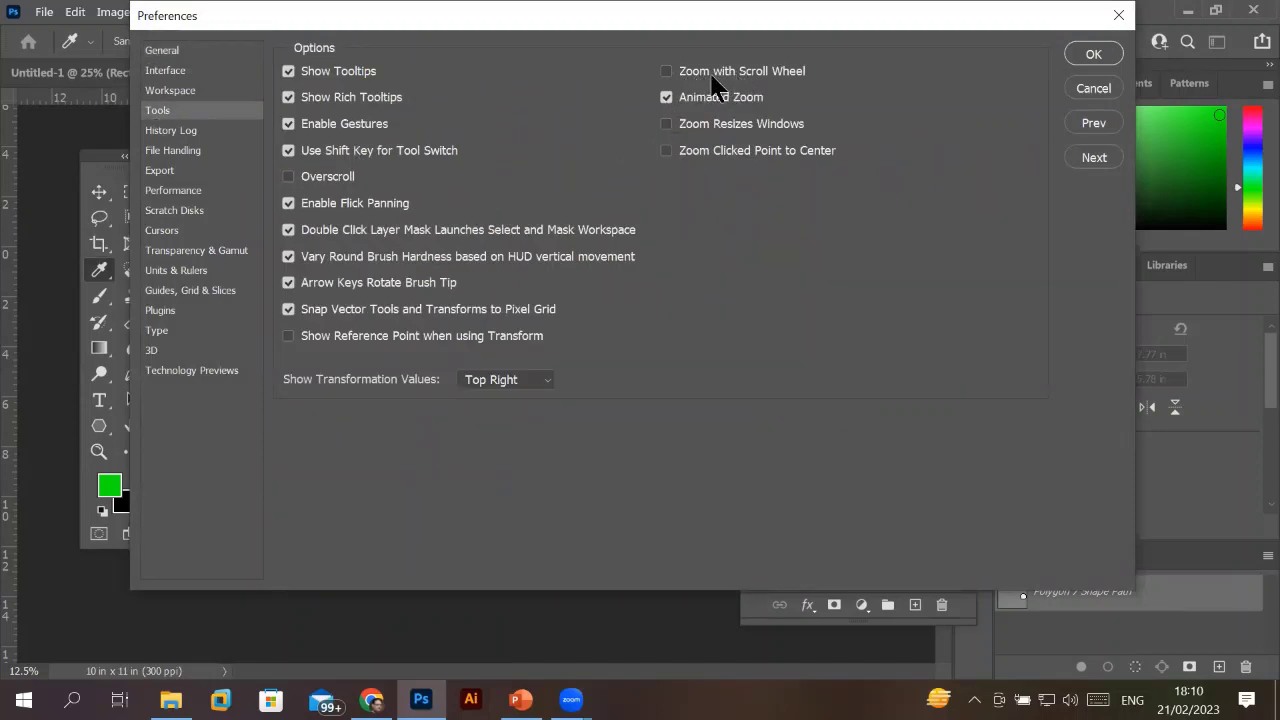
click(666, 72)
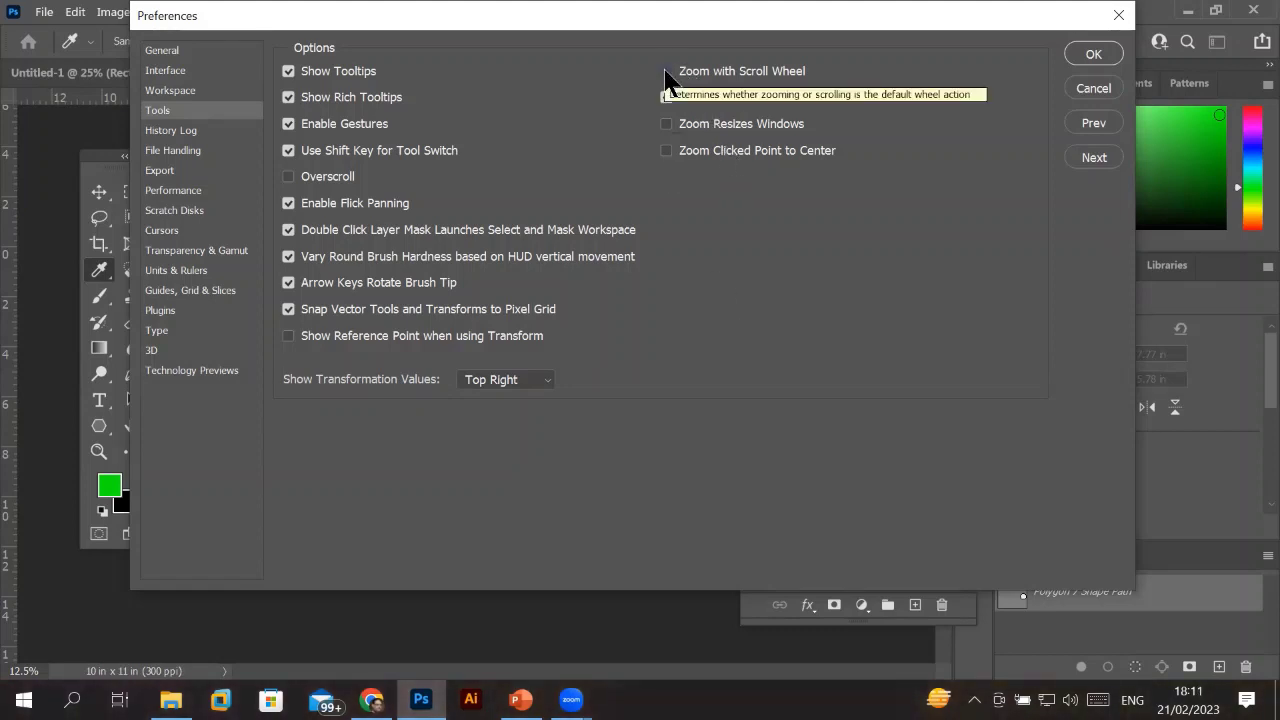
click(666, 72)
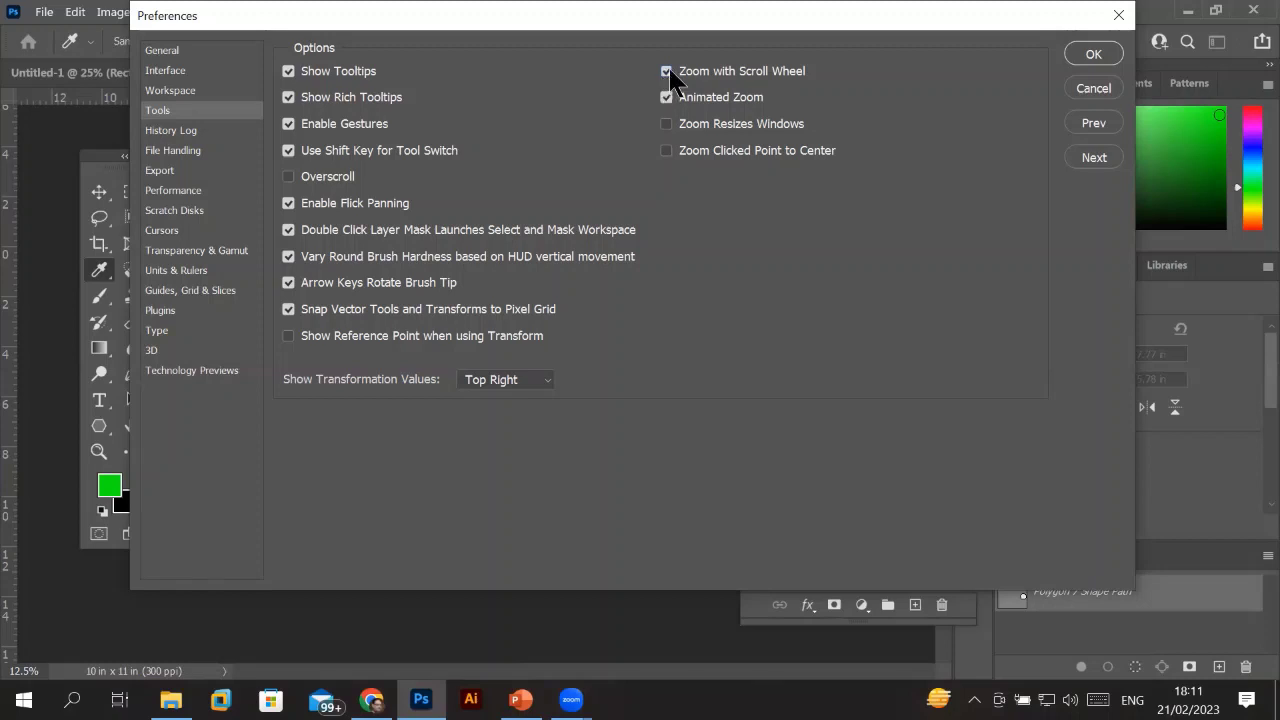
click(1095, 56)
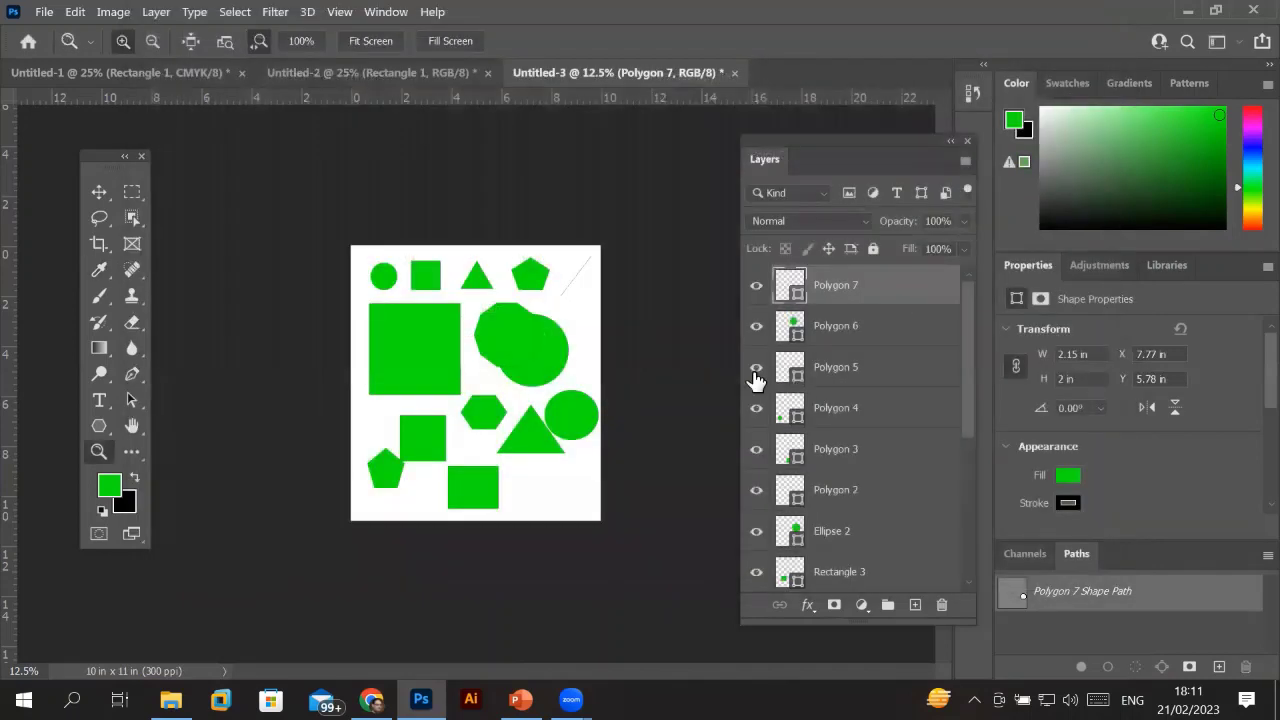
Zoom the canvas in and out with the scroll wheel.
scroll(440, 400, down, 2)
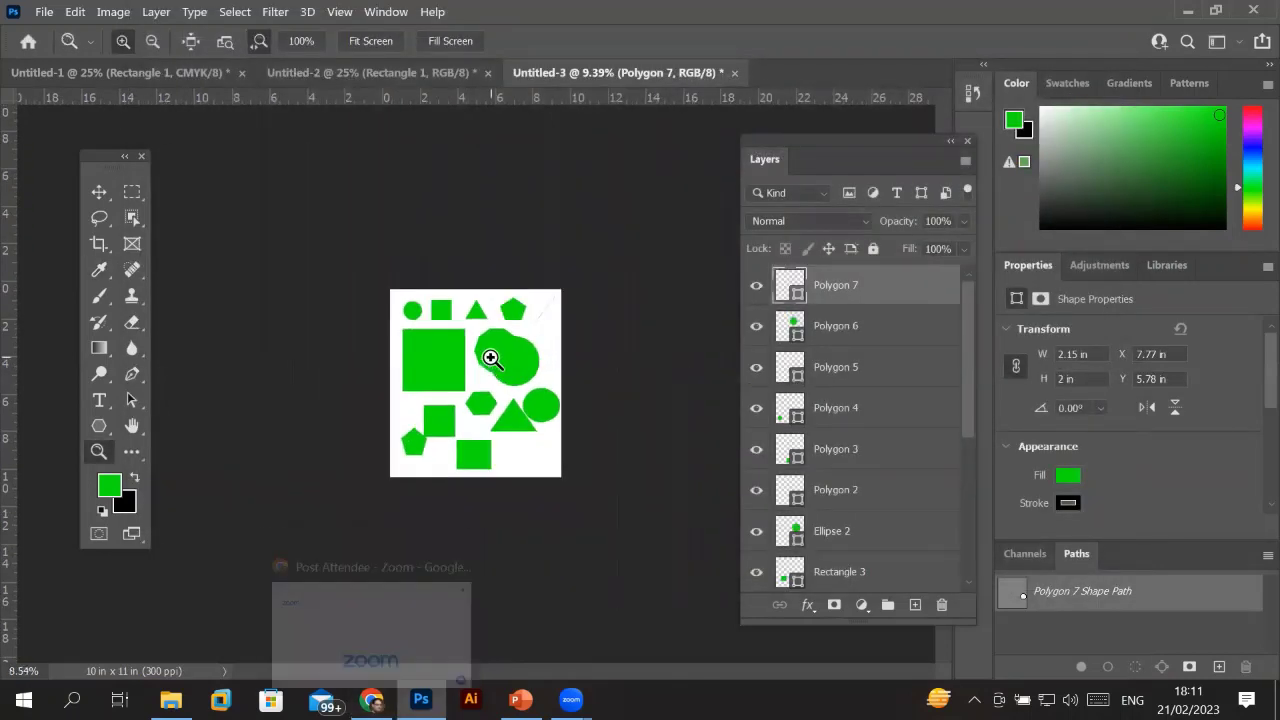
scroll(489, 360, down, 2)
scroll(490, 381, down, 1)
scroll(492, 414, up, 2)
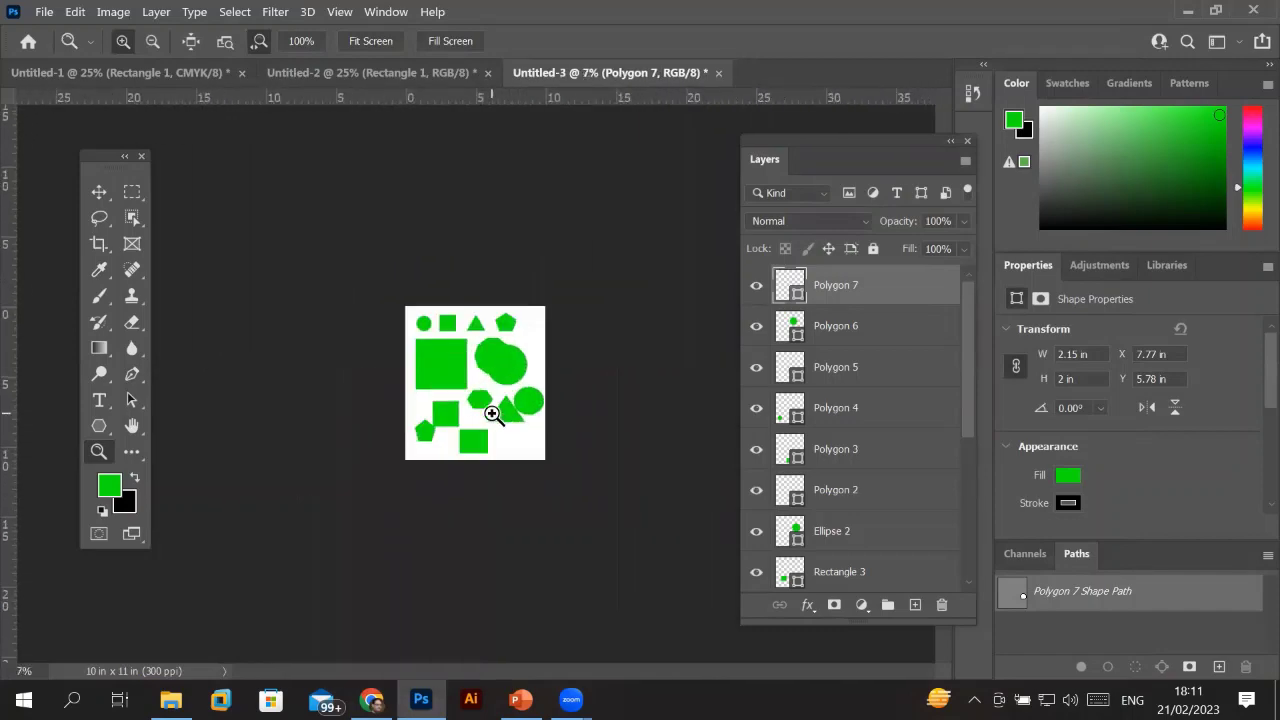
scroll(492, 414, up, 1)
scroll(492, 414, up, 2)
scroll(492, 414, up, 3)
scroll(492, 414, up, 2)
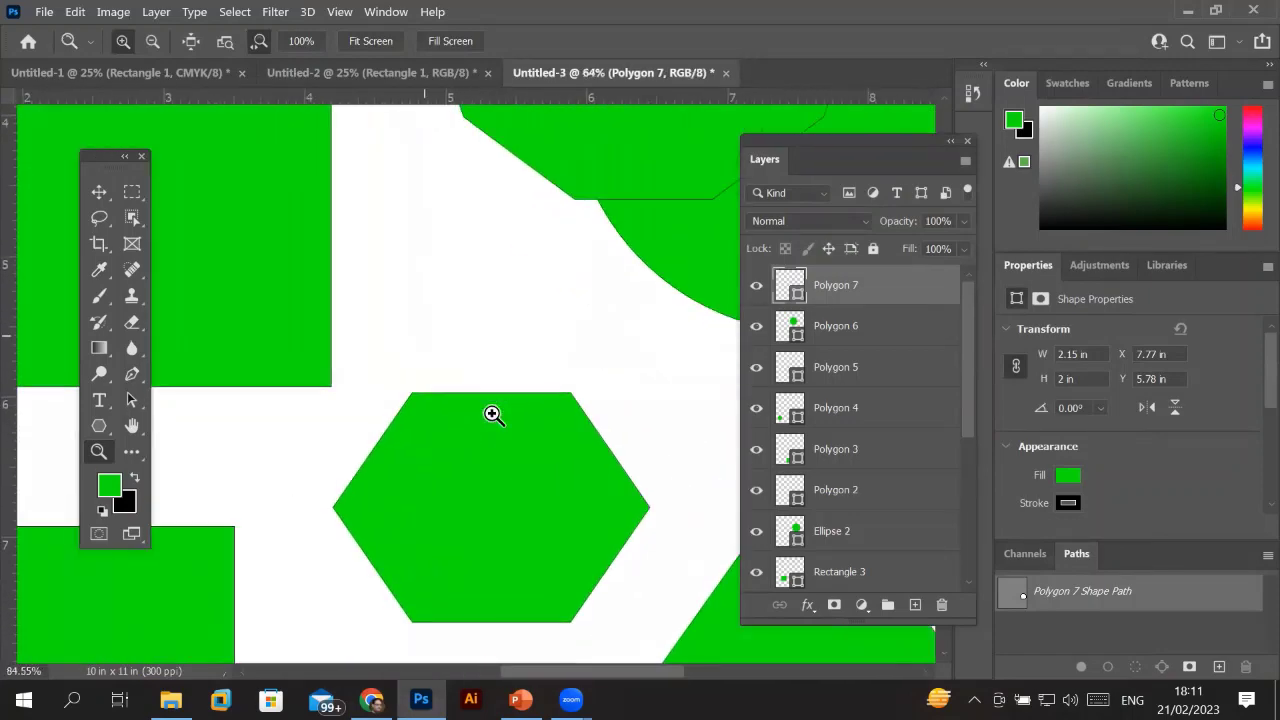
scroll(492, 414, up, 2)
scroll(492, 414, up, 2)
scroll(493, 414, up, 2)
scroll(493, 414, down, 1)
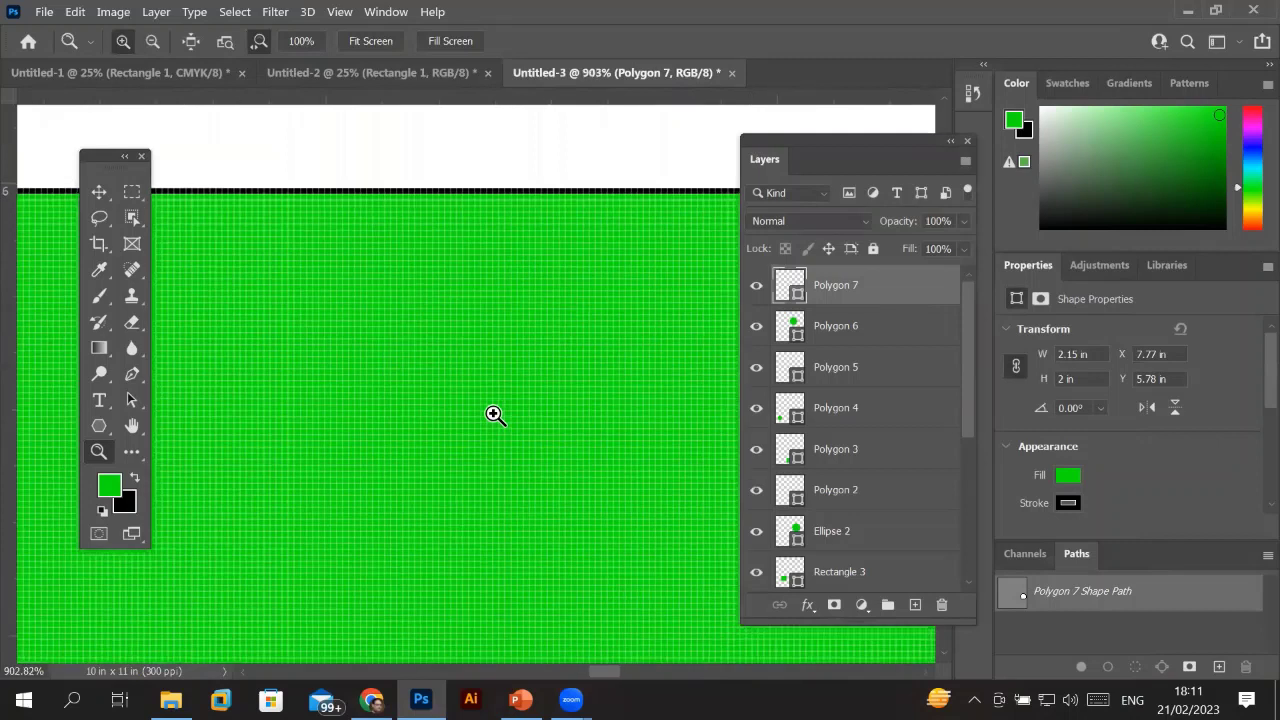
scroll(493, 414, down, 2)
scroll(493, 414, down, 2)
scroll(493, 414, down, 2)
scroll(493, 414, down, 1)
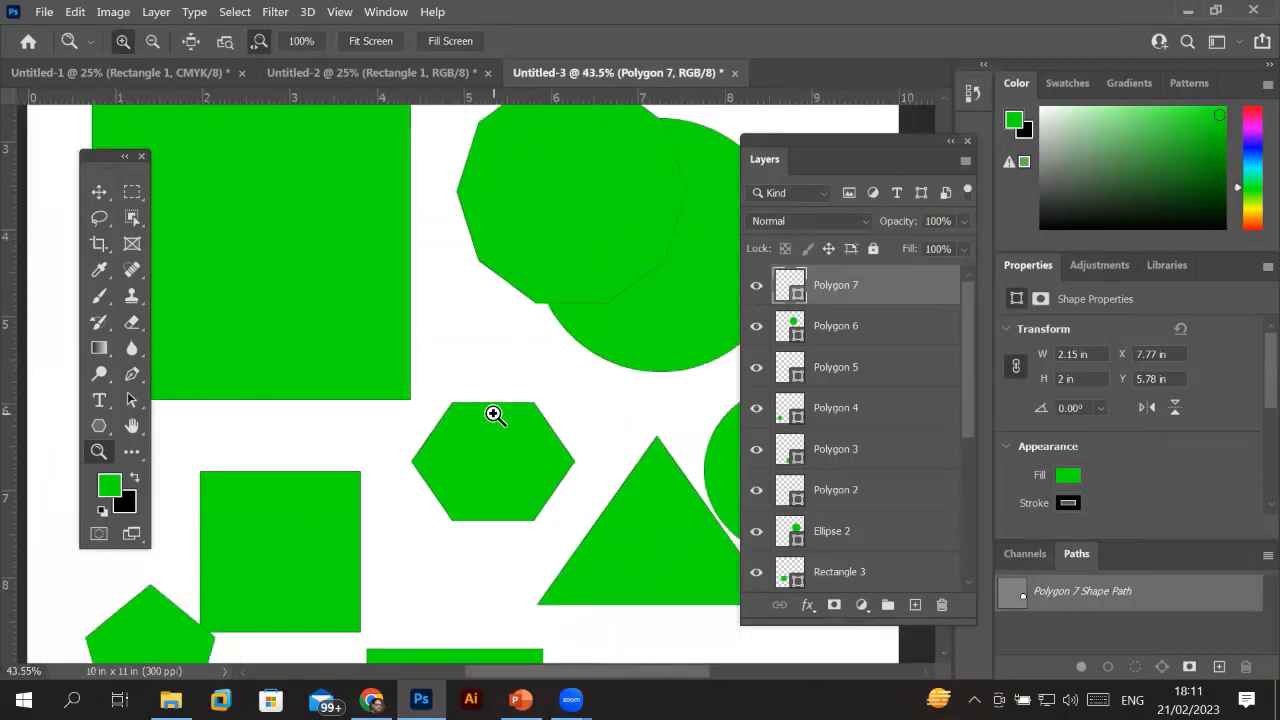
scroll(493, 414, down, 2)
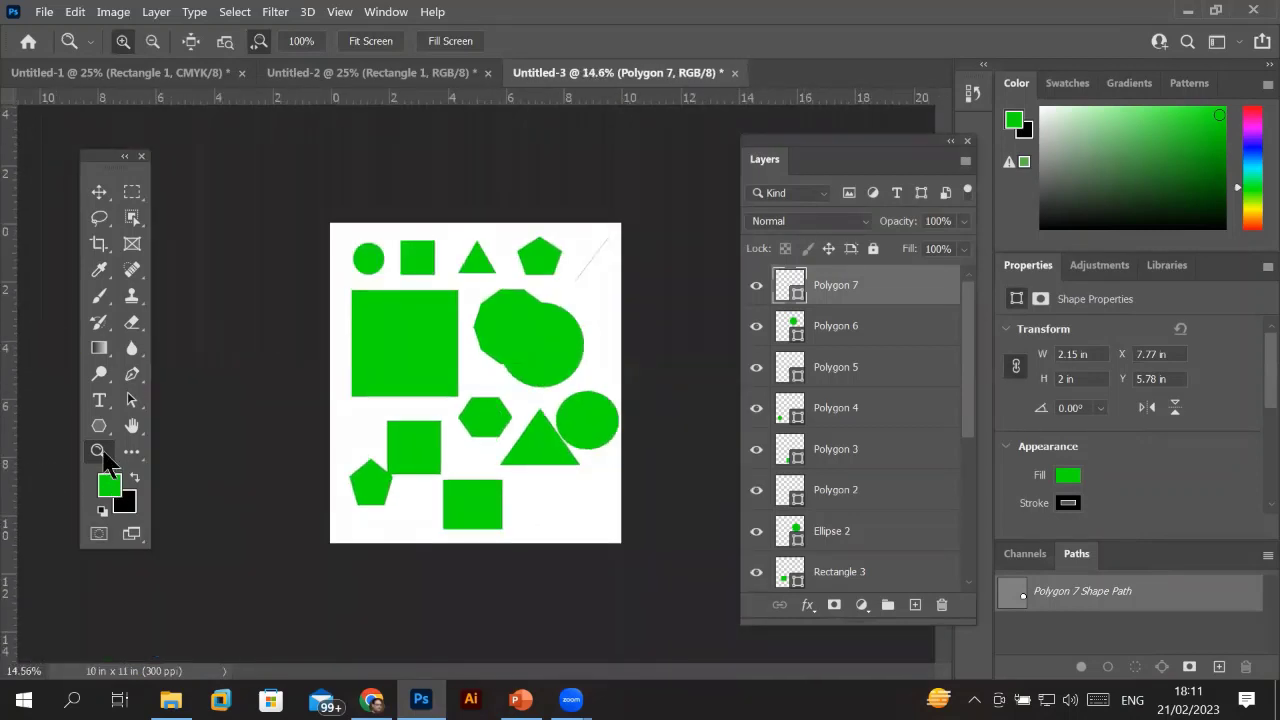
Zoom out with the Zoom Out option, then scrubby-zoom back in on the shapes page.
click(152, 42)
click(458, 269)
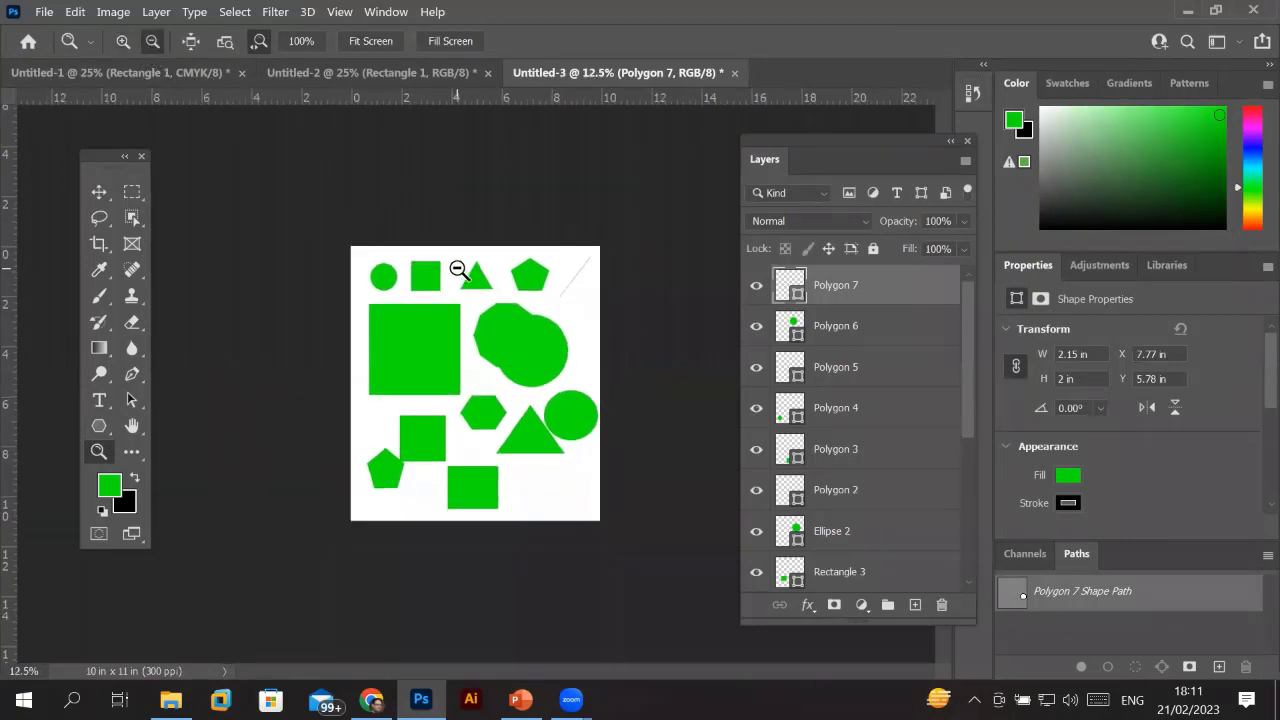
click(123, 41)
drag(487, 312, 479, 367)
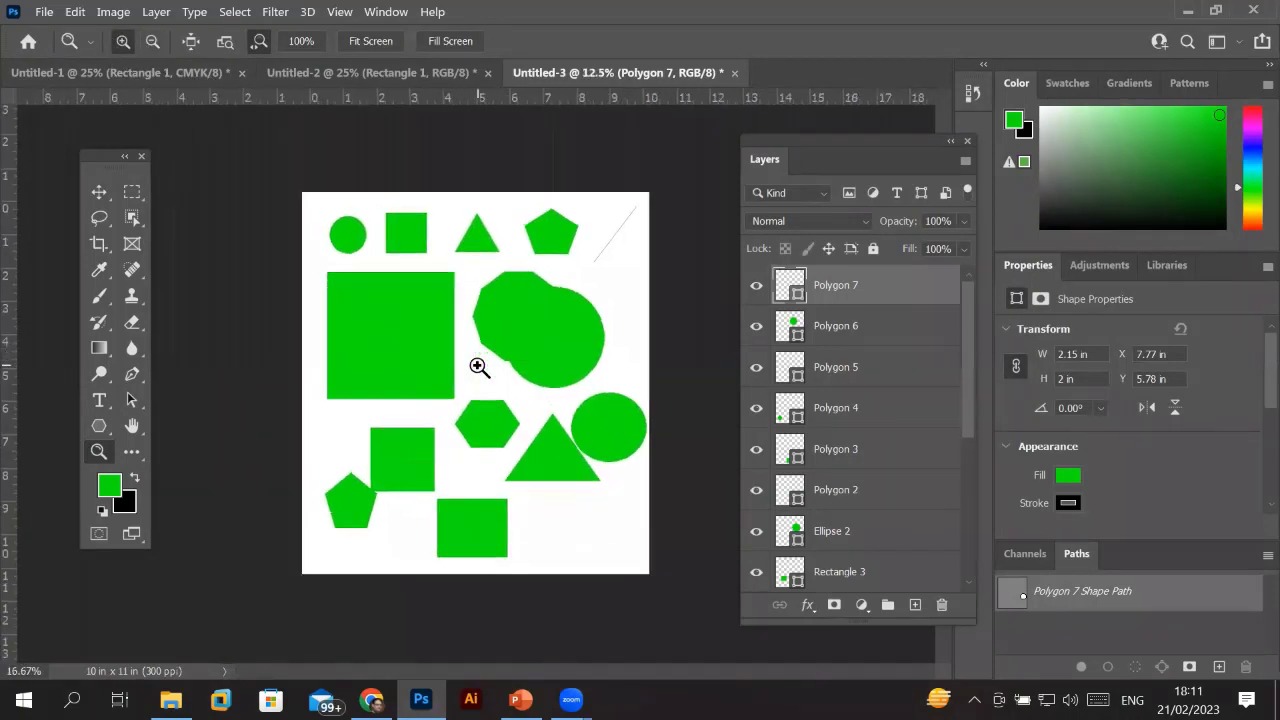
Scroll-wheel zoom until the whole document shows at about 19.1%.
scroll(479, 367, up, 3)
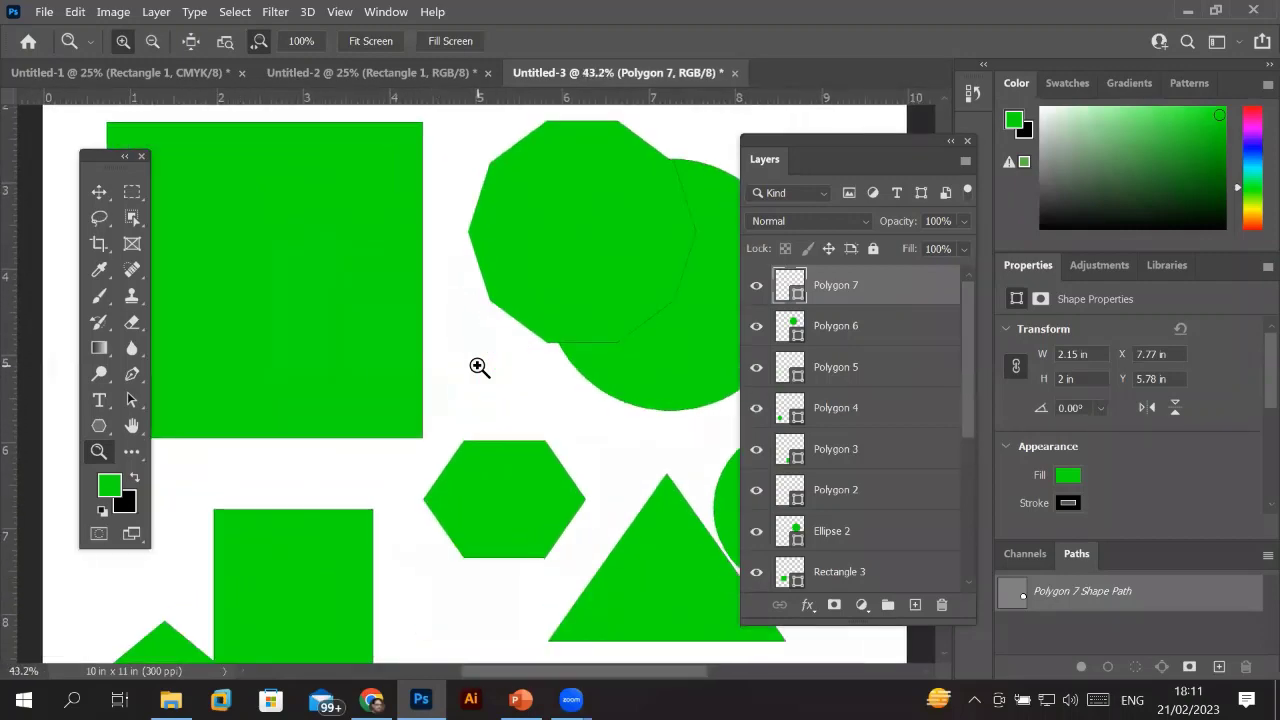
scroll(479, 367, down, 3)
scroll(479, 367, down, 3)
scroll(479, 367, up, 1)
scroll(479, 367, up, 2)
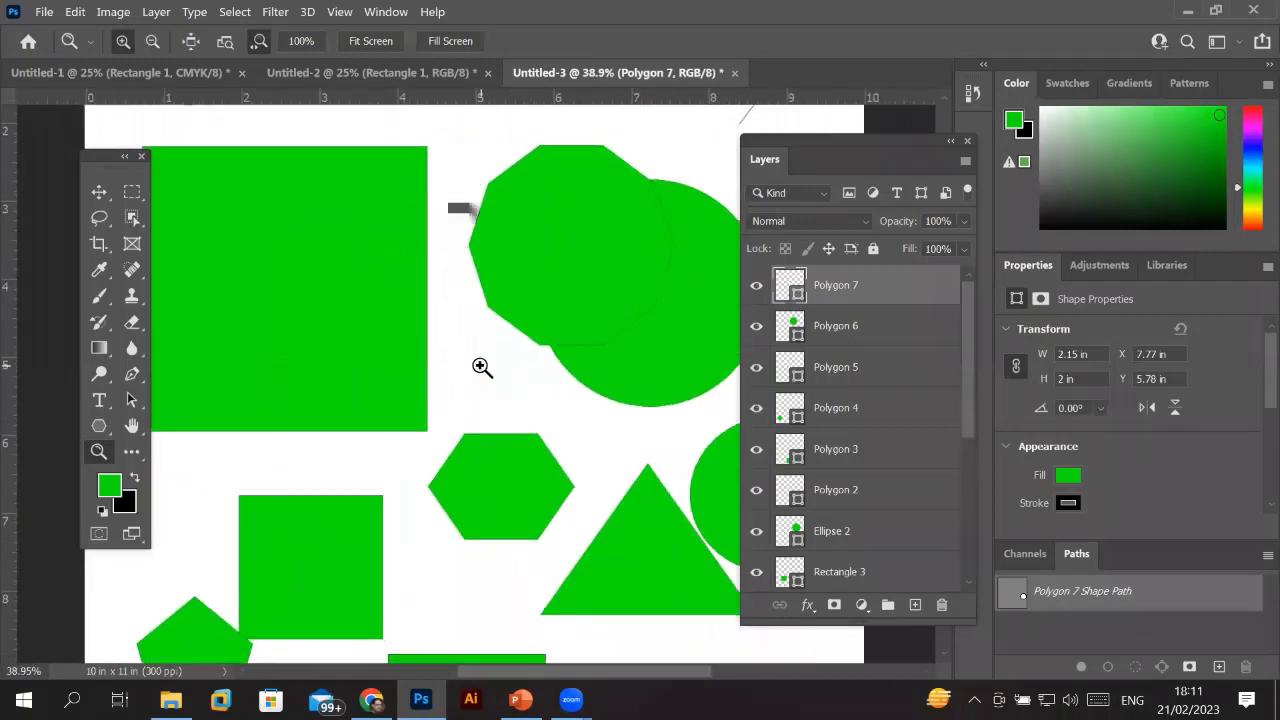
scroll(479, 367, up, 1)
scroll(482, 367, down, 2)
scroll(483, 367, up, 3)
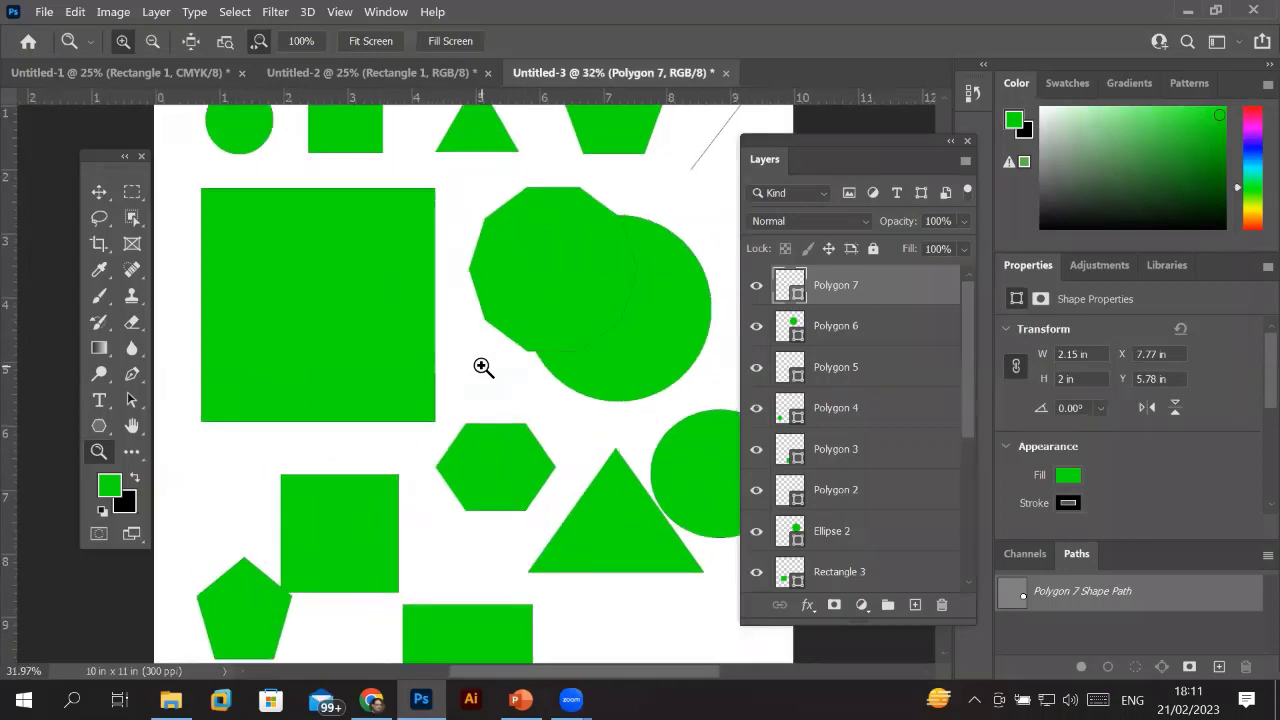
scroll(483, 367, down, 3)
scroll(483, 367, down, 2)
scroll(486, 366, up, 3)
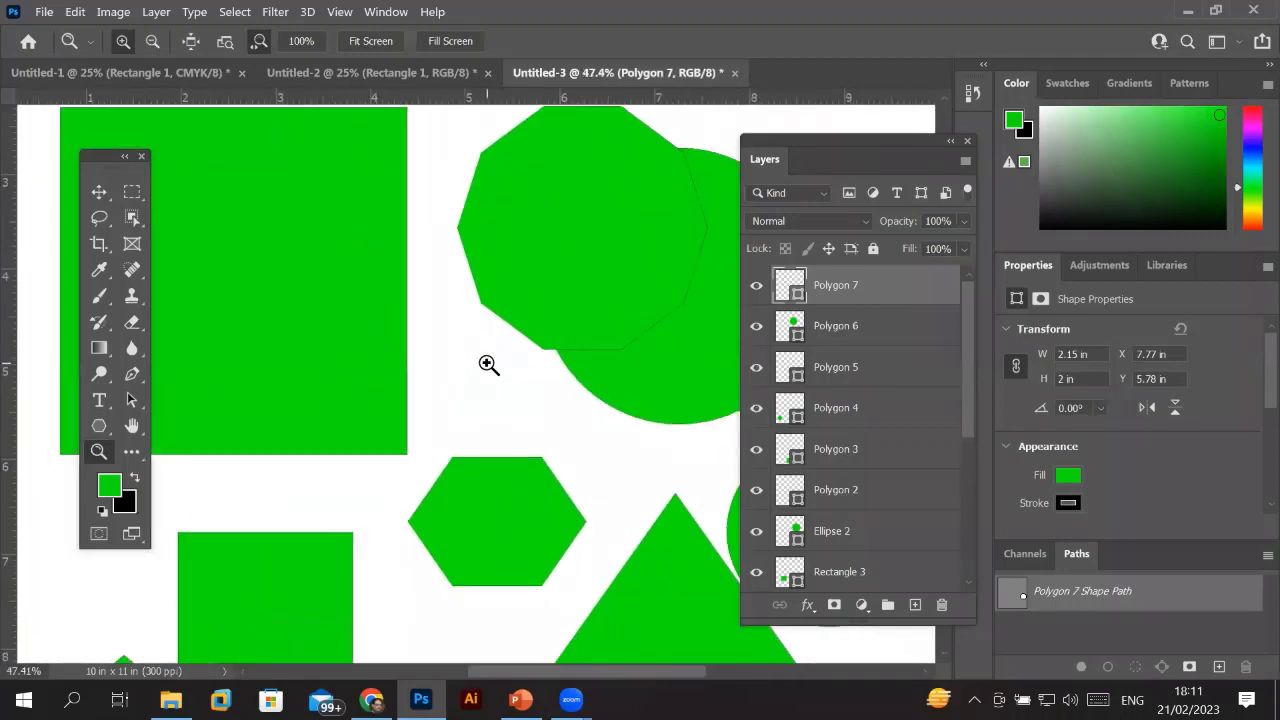
scroll(488, 364, down, 3)
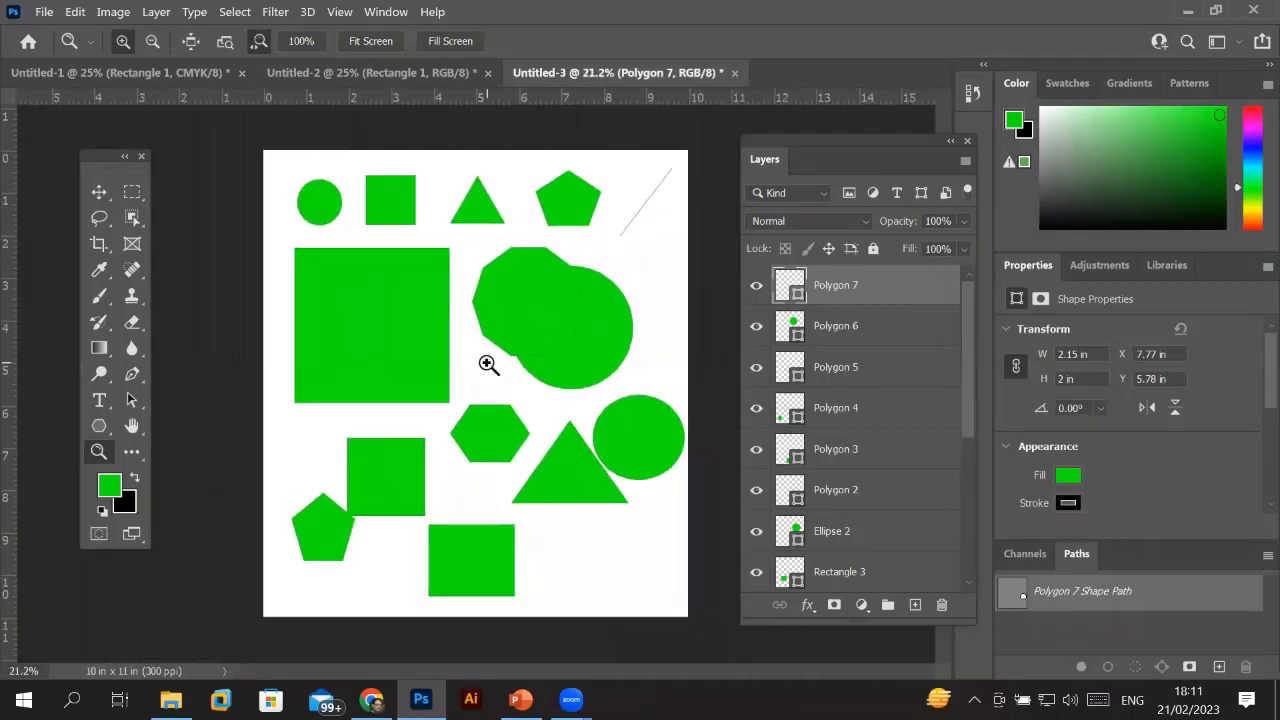
scroll(488, 364, up, 1)
scroll(488, 364, down, 1)
scroll(488, 364, down, 2)
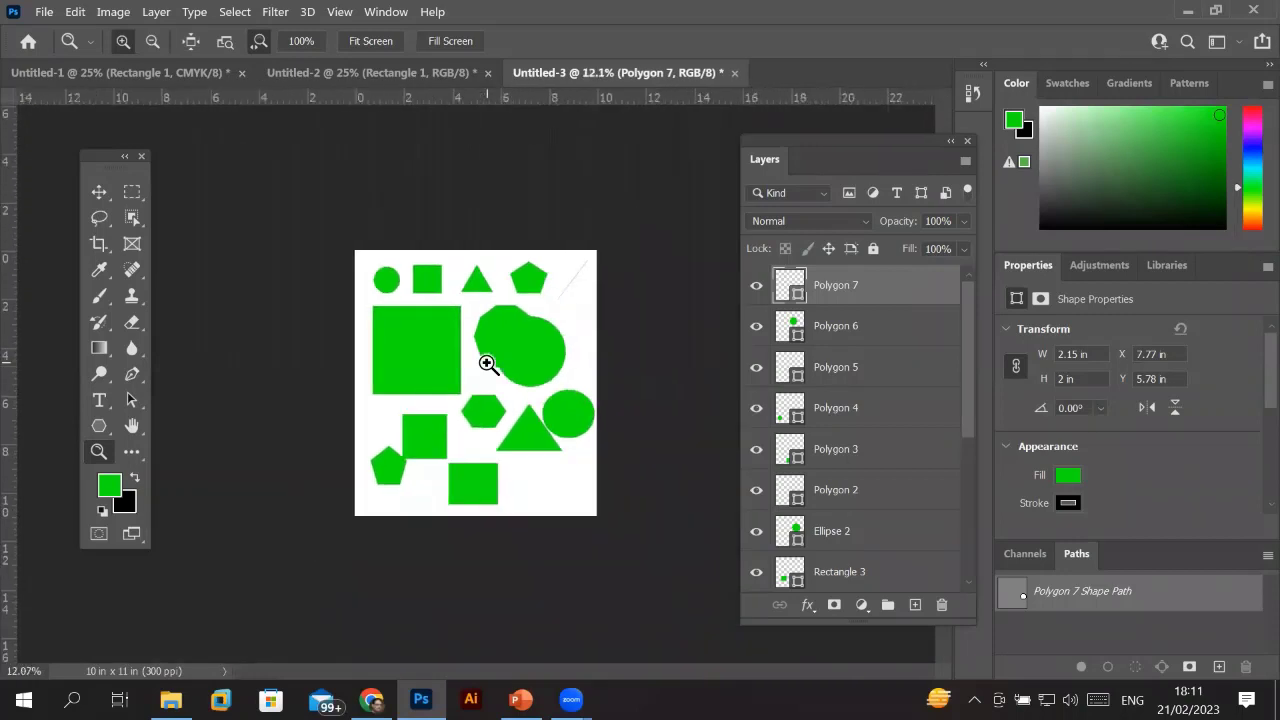
scroll(488, 364, down, 1)
scroll(488, 364, up, 1)
scroll(488, 364, up, 1)
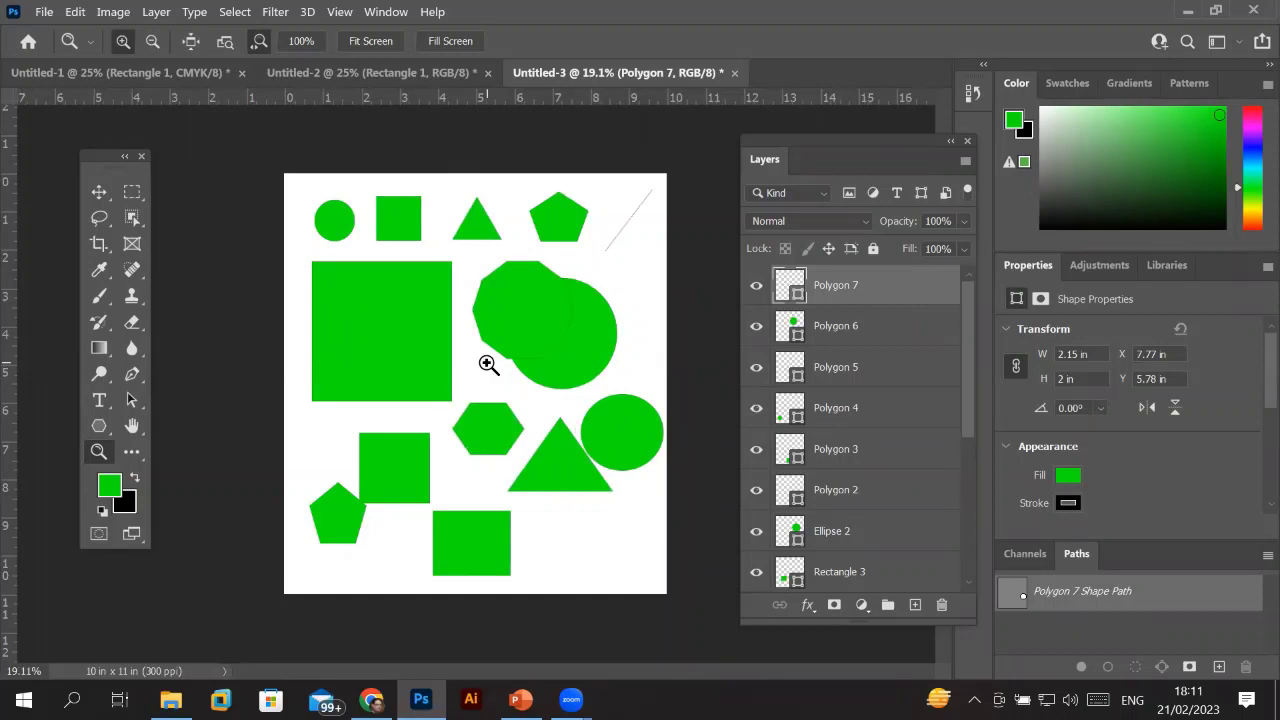
Toggle the Zoom tool's Resize Windows option, view at 100%, then Fit Screen.
click(190, 45)
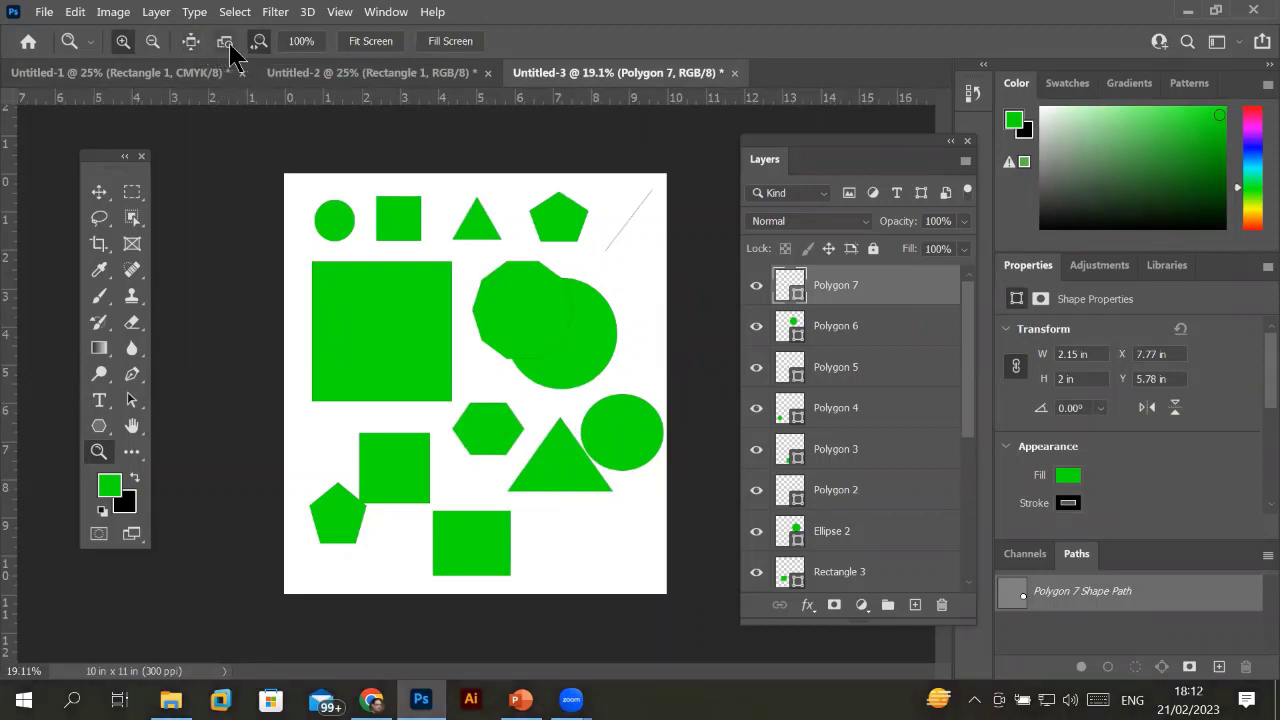
click(306, 45)
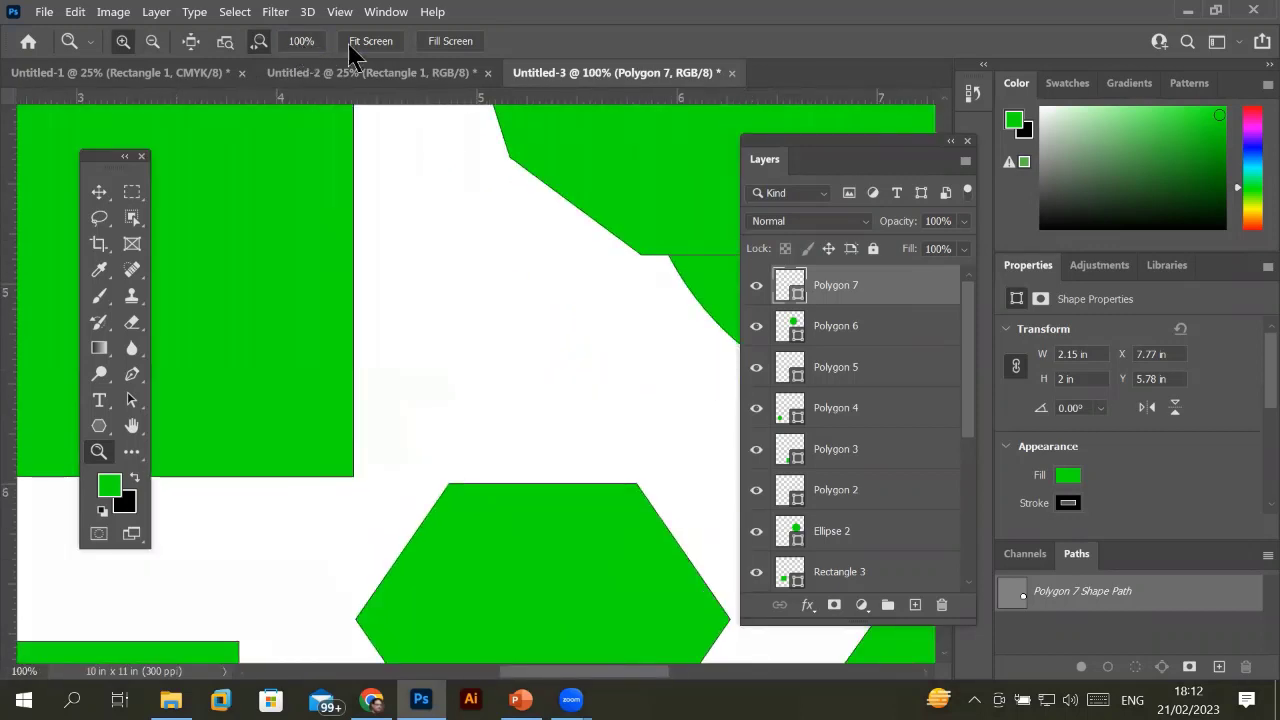
click(373, 45)
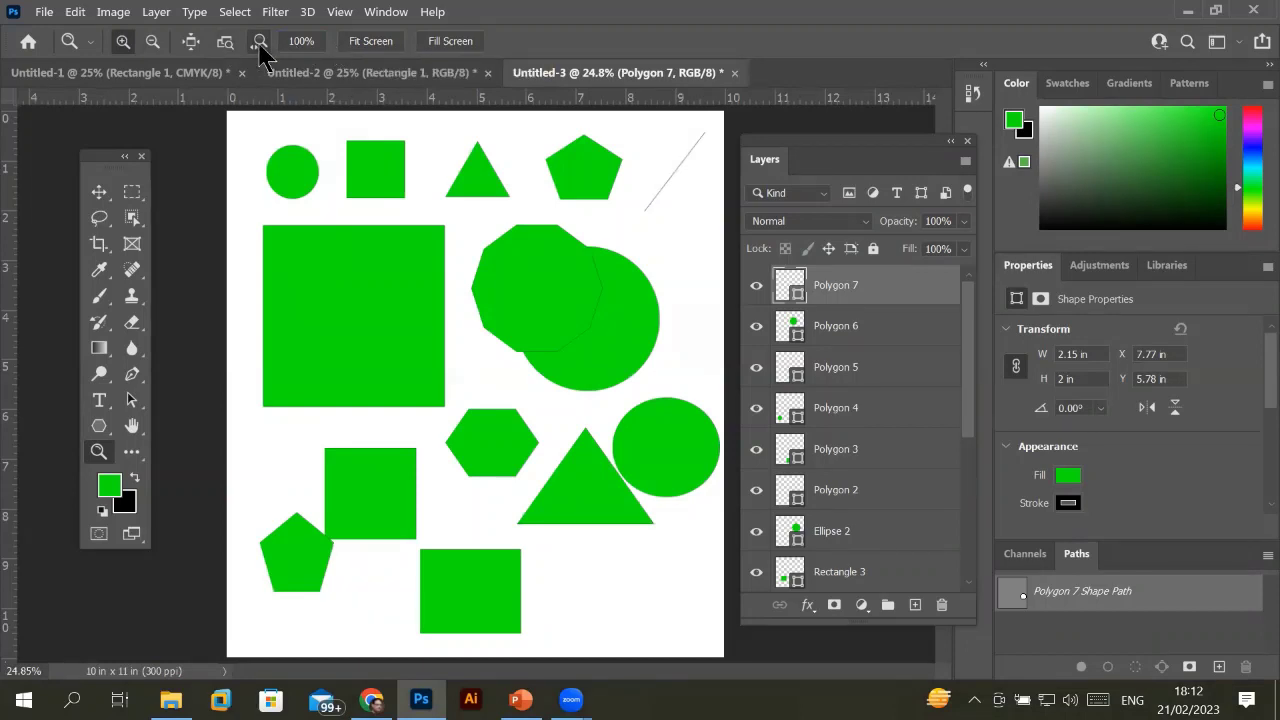
Magnify near the large square's top from 25% up to 100%, then fit the document at 24.8%.
click(372, 162)
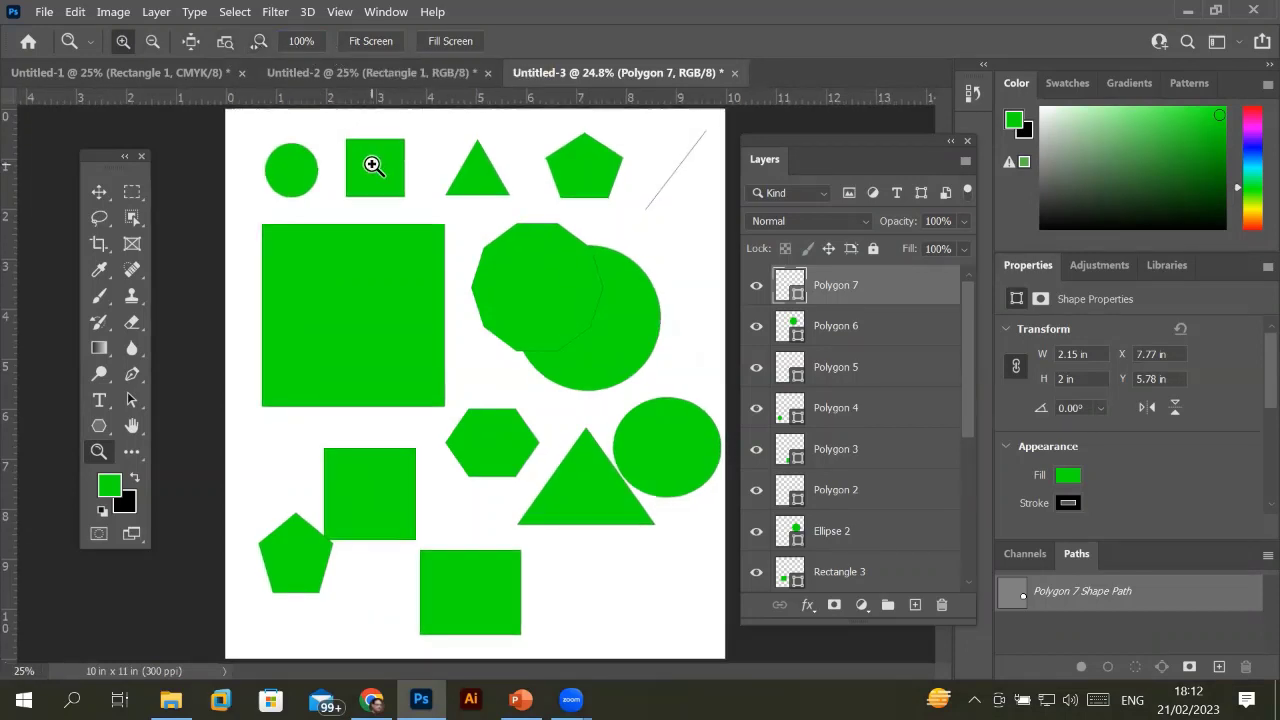
click(385, 221)
click(386, 220)
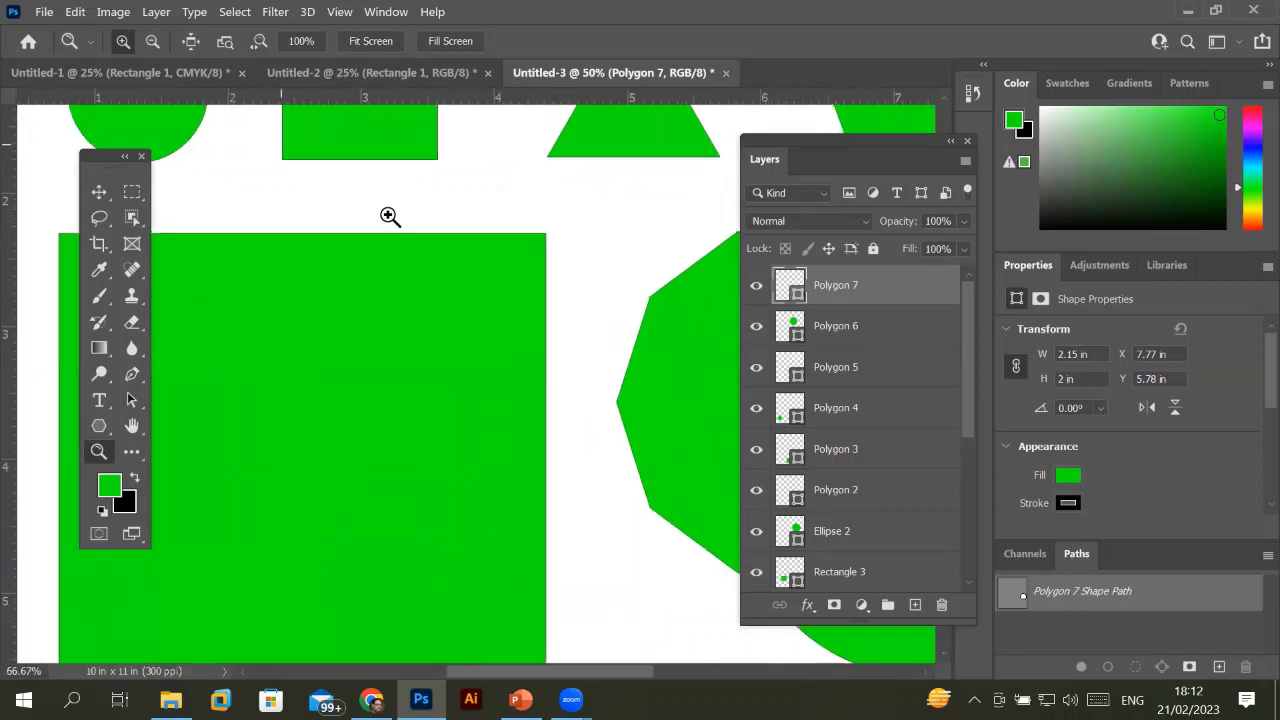
click(388, 216)
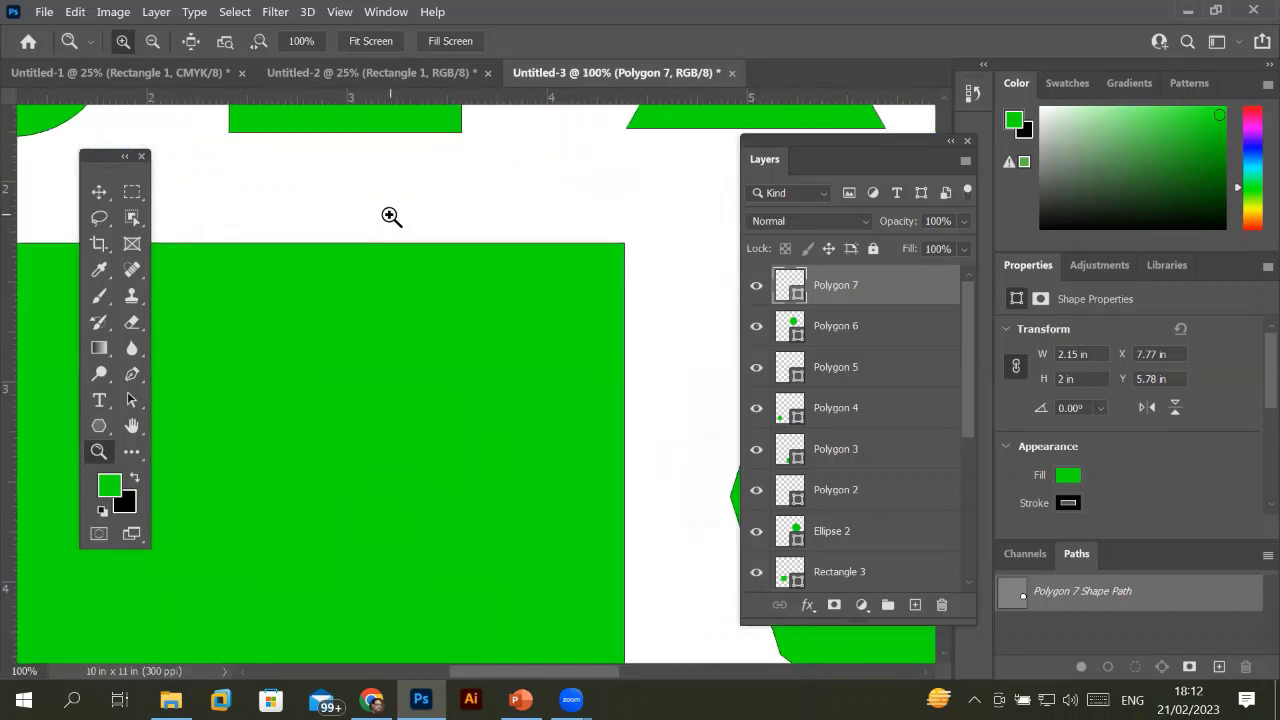
click(446, 45)
click(360, 41)
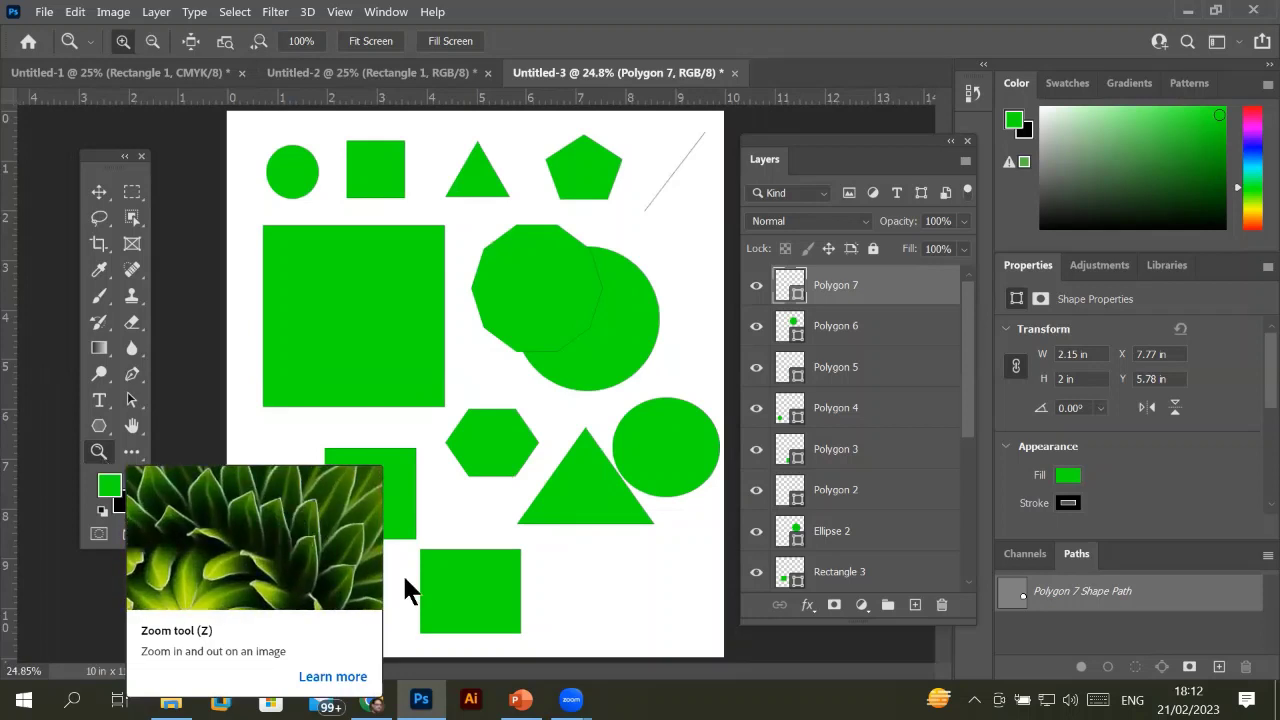
In PowerPoint, scroll from slide 5 to slide 23's Zoom Tool shortcuts, then return to Photoshop.
click(520, 700)
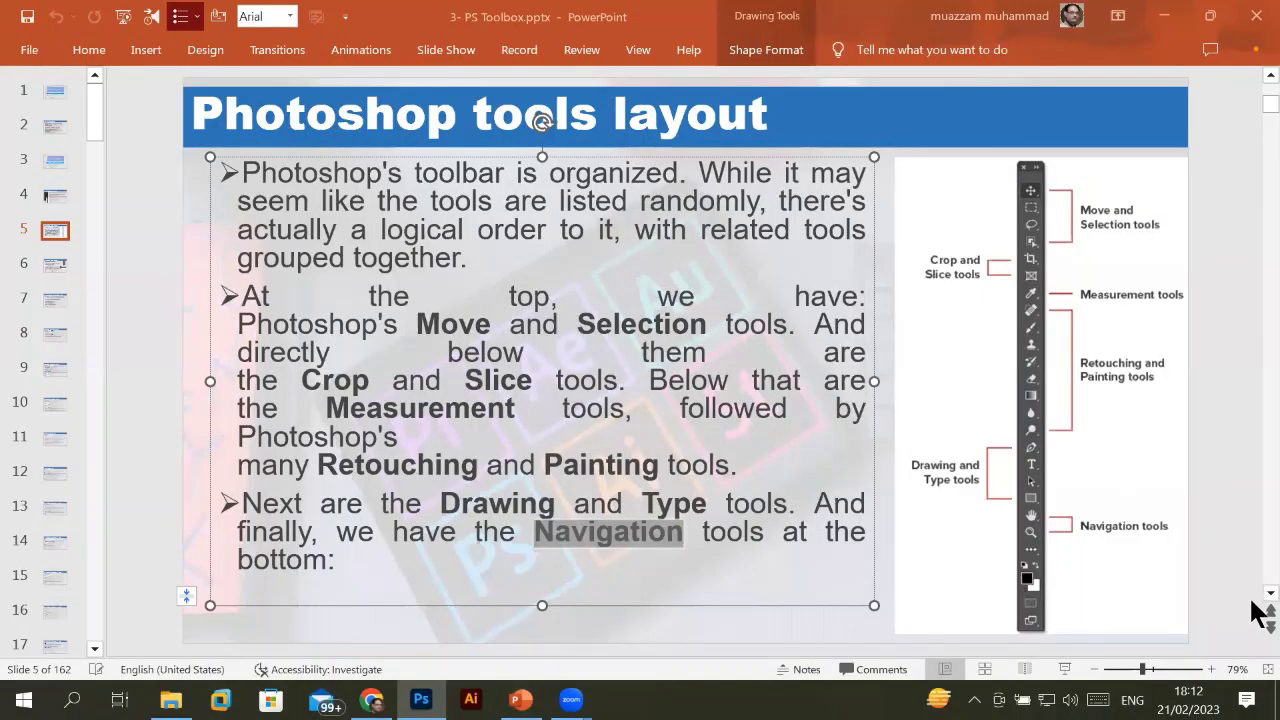
scroll(1252, 592, down, 1)
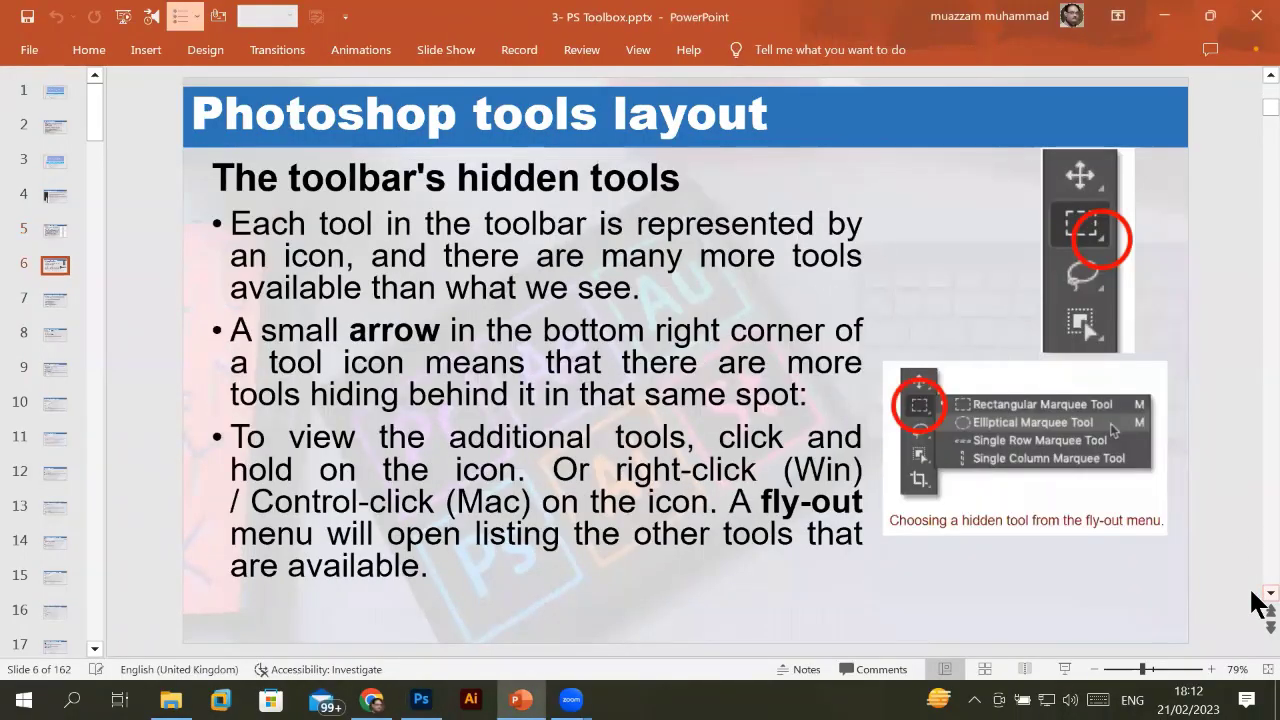
scroll(1252, 592, down, 1)
scroll(1252, 600, down, 1)
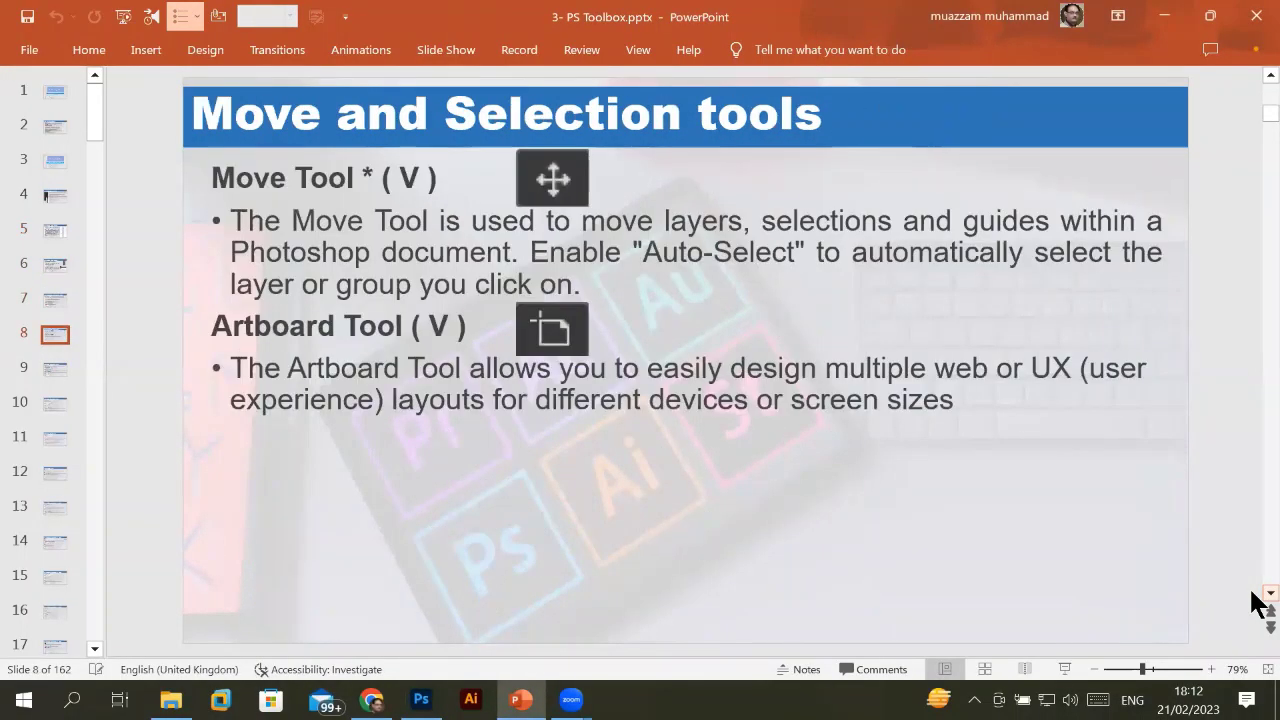
scroll(1252, 600, down, 1)
scroll(1252, 600, down, 1)
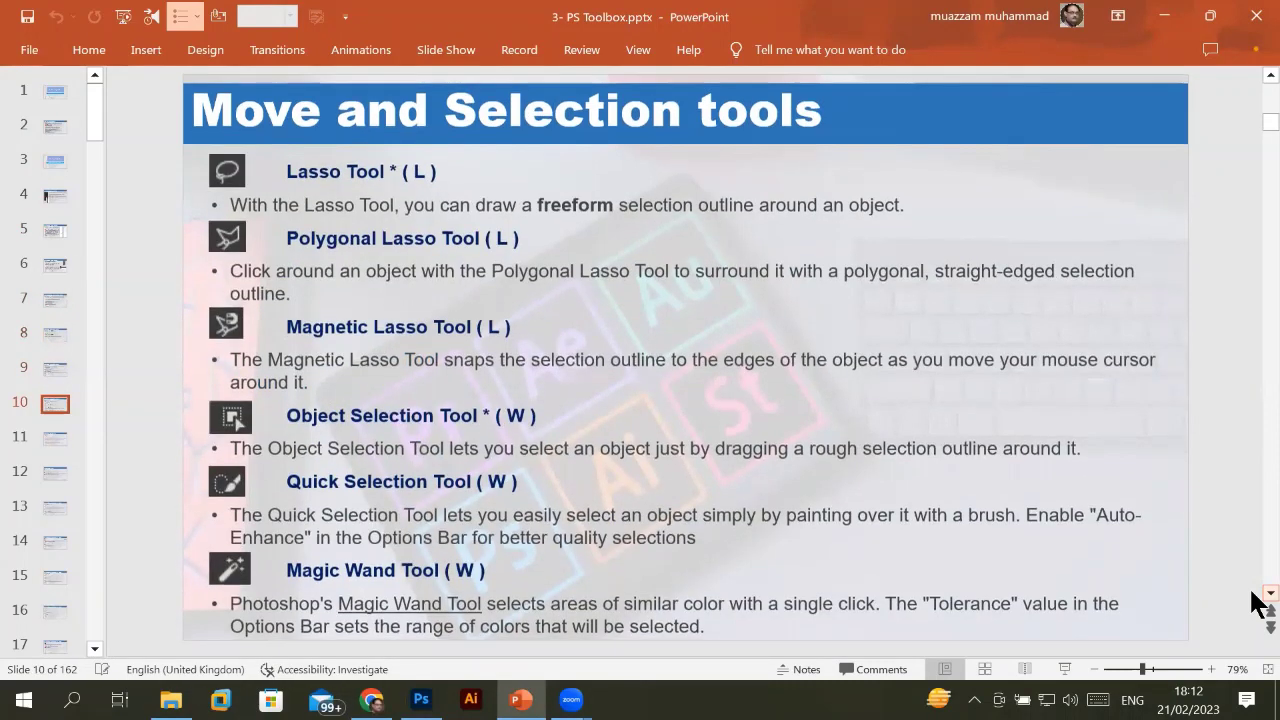
scroll(1252, 600, down, 1)
scroll(1252, 600, down, 1)
scroll(1252, 600, down, 1)
scroll(1252, 600, down, 1)
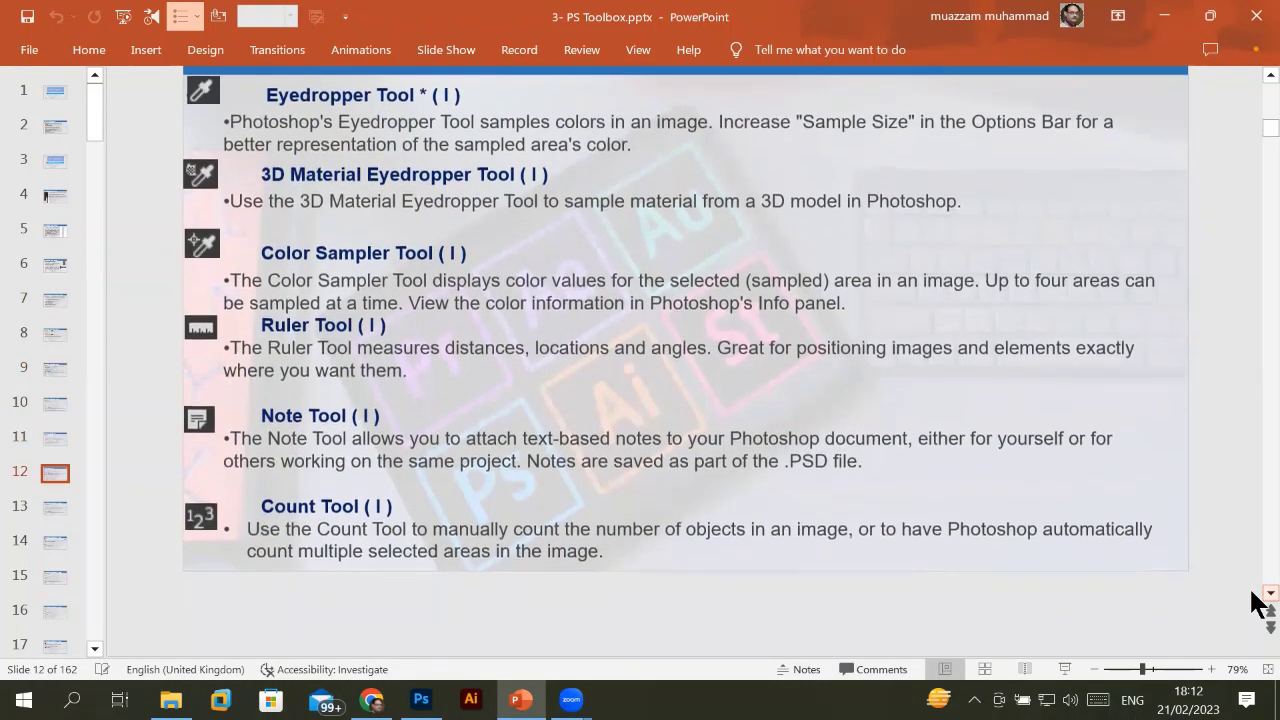
scroll(1252, 600, down, 1)
scroll(1252, 600, down, 1)
scroll(1252, 600, down, 1)
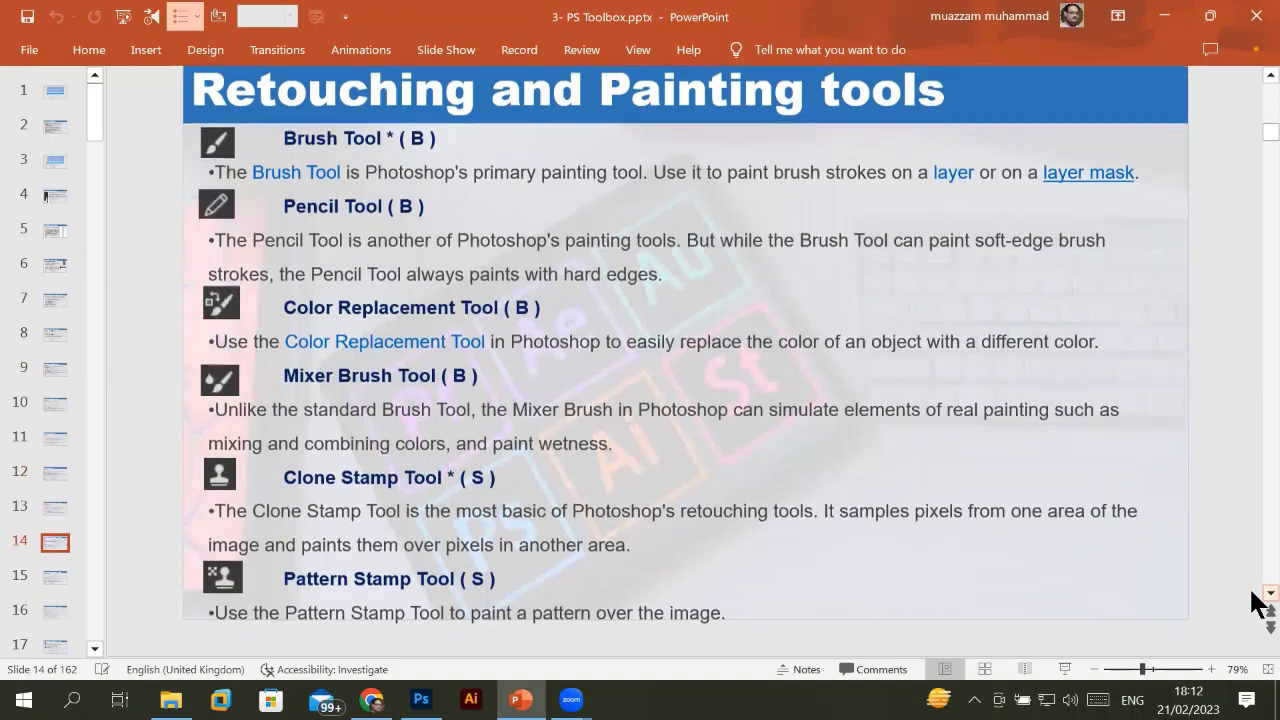
scroll(1252, 600, down, 1)
scroll(1252, 600, down, 1)
scroll(1252, 600, down, 1)
scroll(1252, 600, down, 1)
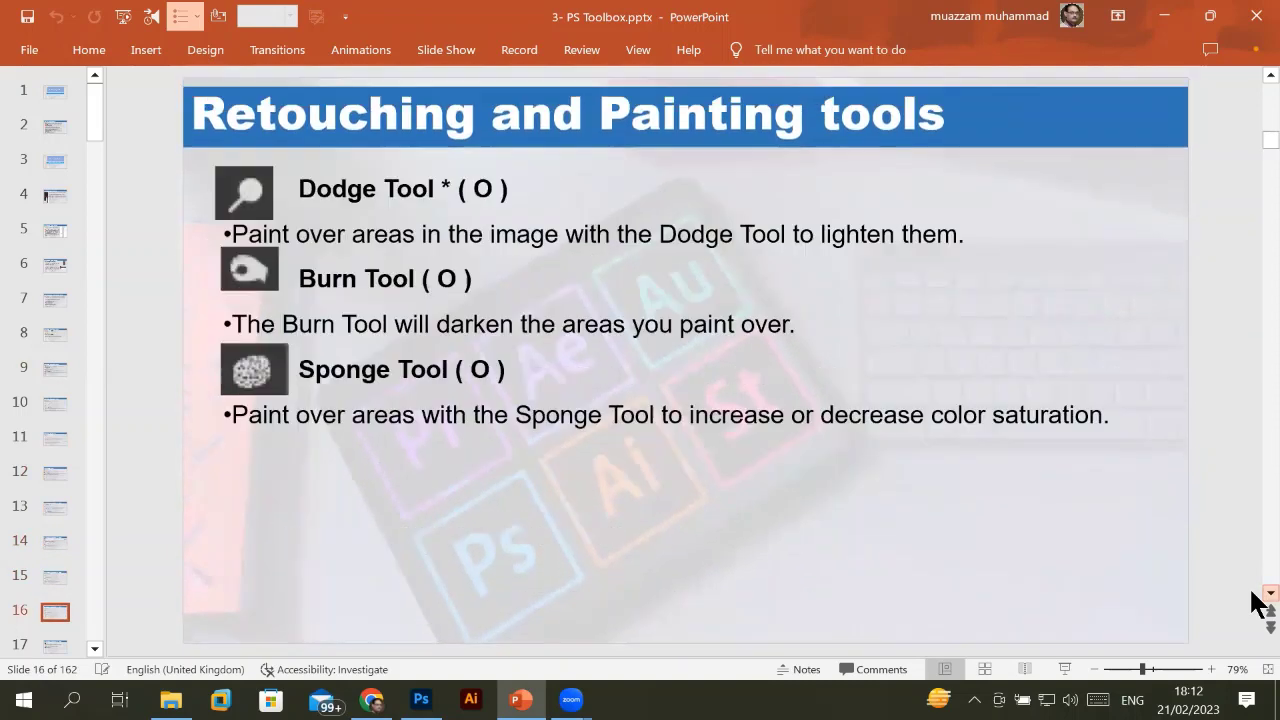
scroll(1252, 600, down, 1)
scroll(1252, 600, down, 1)
scroll(1252, 600, down, 1)
scroll(1252, 600, down, 1)
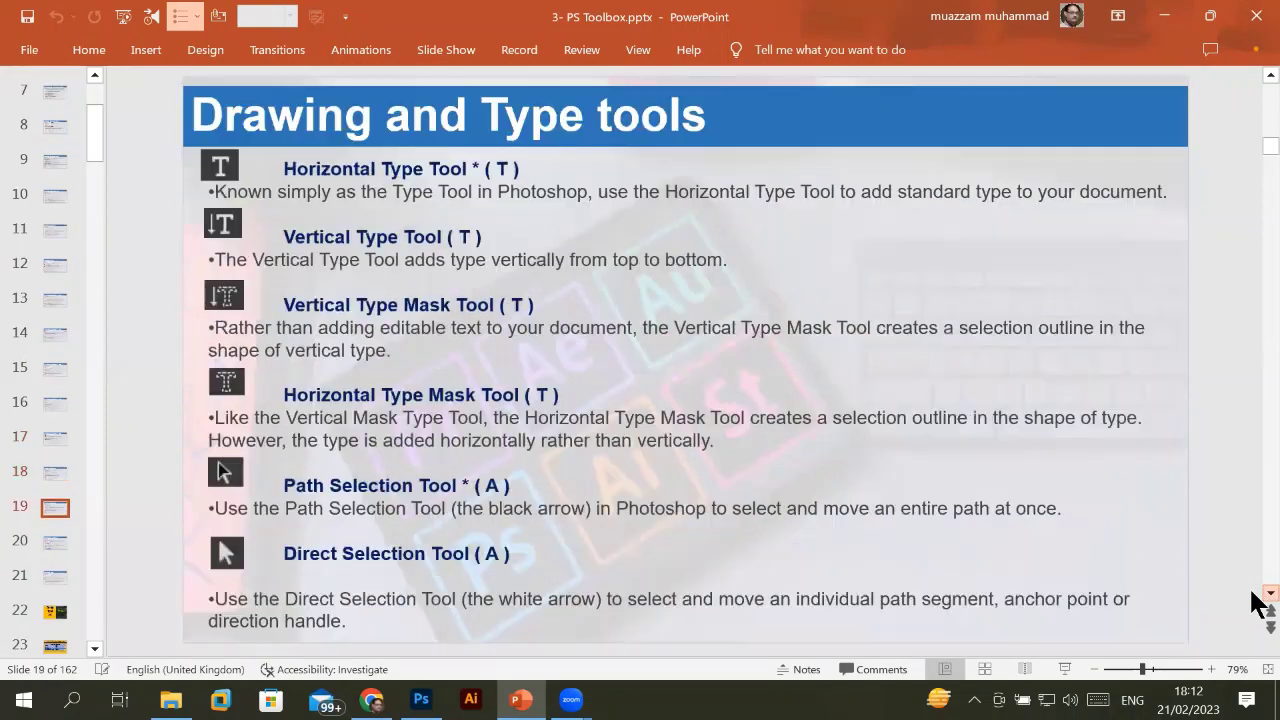
scroll(1252, 600, down, 1)
scroll(1252, 600, down, 2)
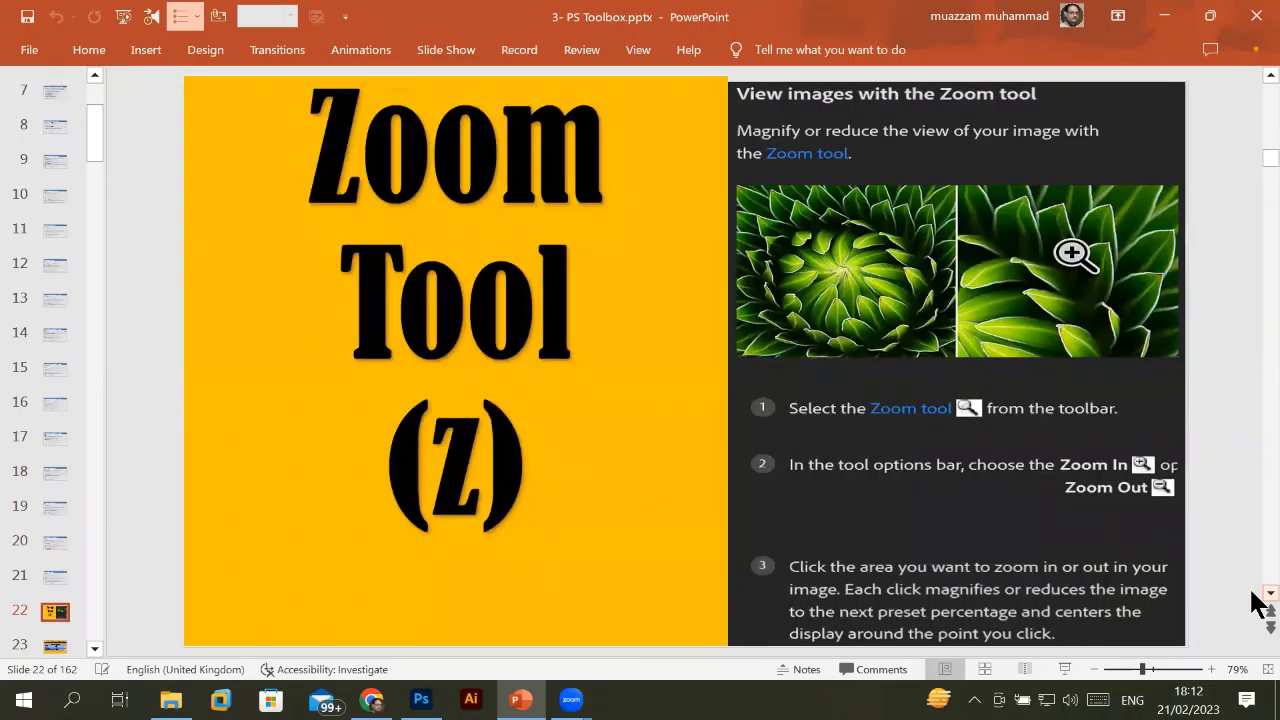
scroll(1252, 600, down, 1)
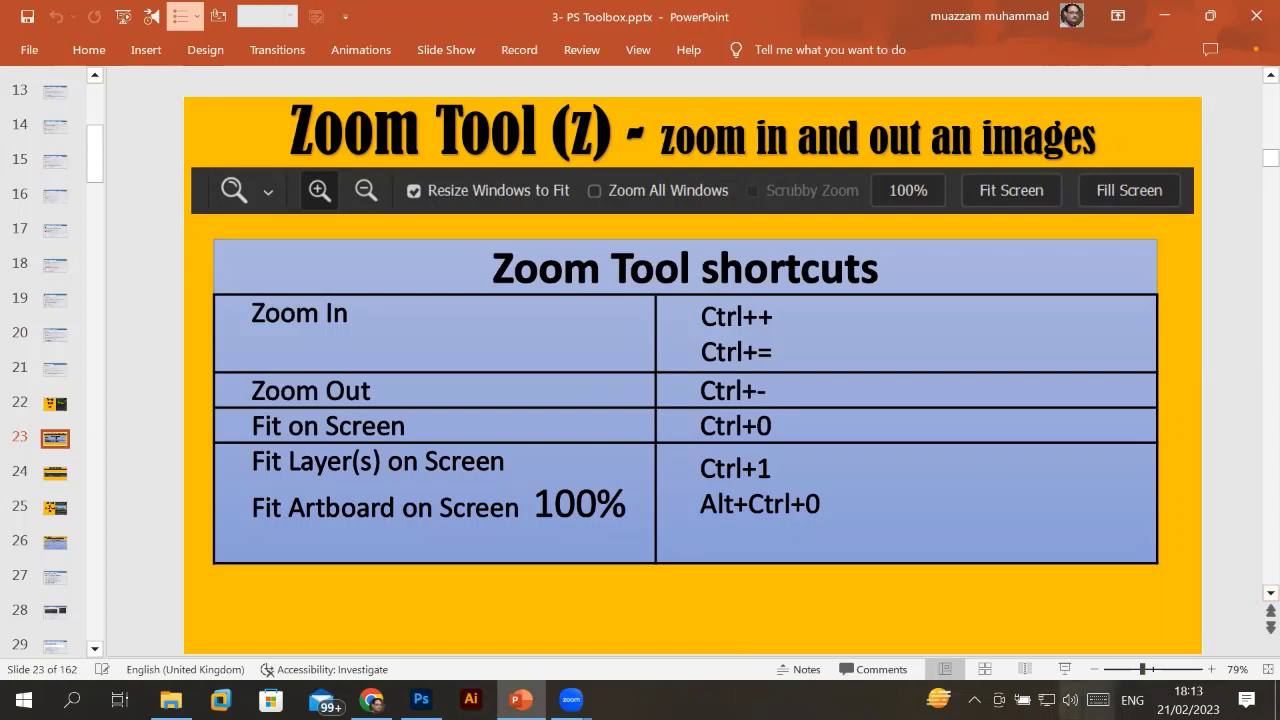
key(alt+Tab)
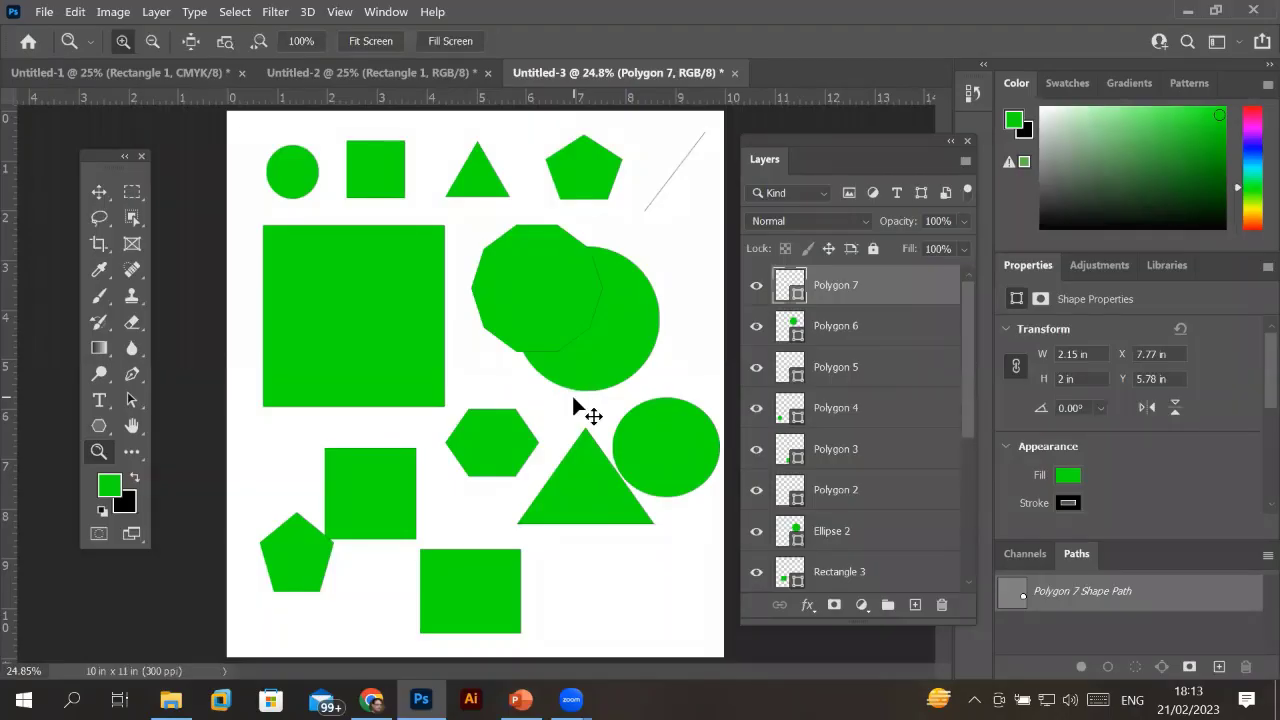
Zoom to 100% with Ctrl+1 and fit with Ctrl+0, then magnify the hexagon and zoom out three steps.
key(ctrl+1)
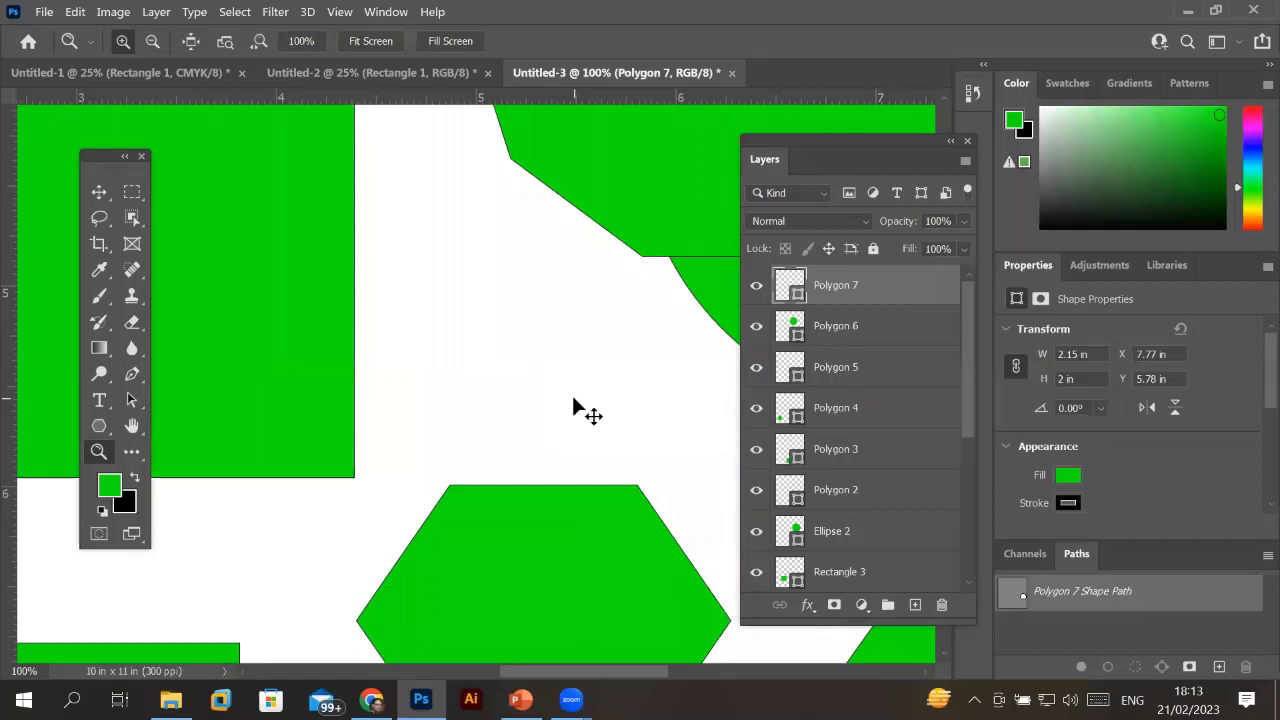
key(ctrl+0)
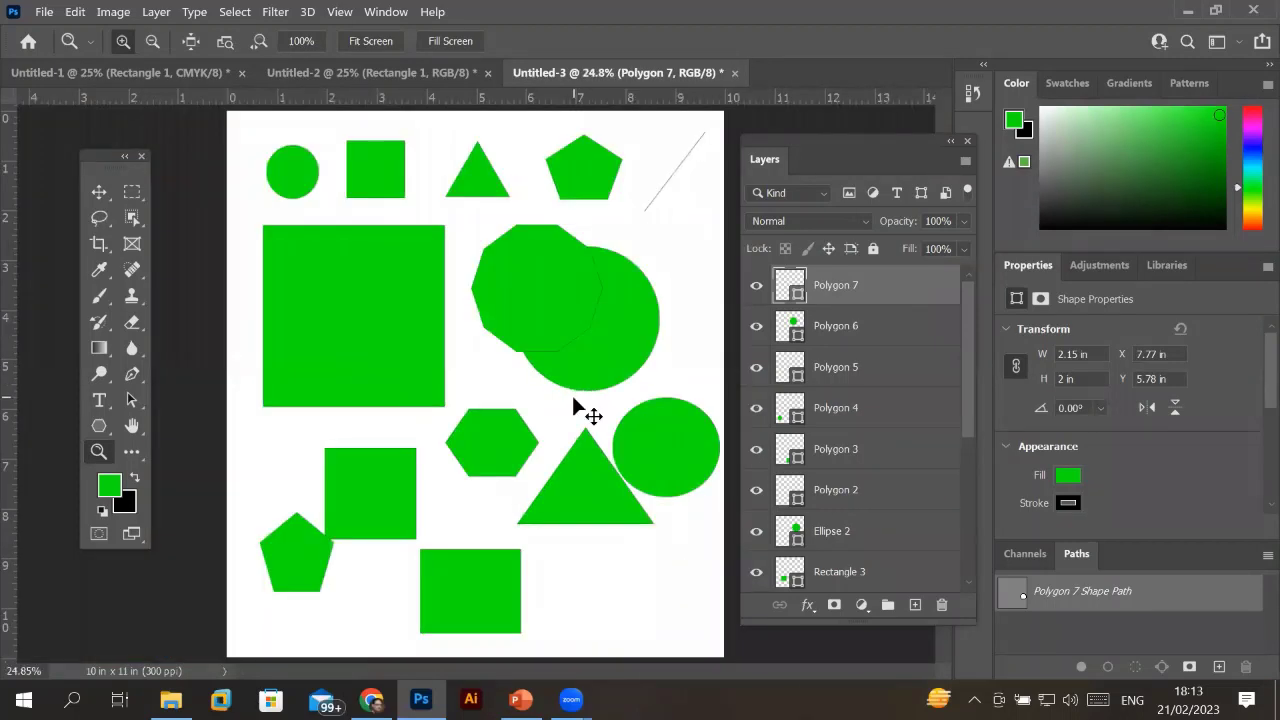
click(575, 399)
click(575, 399)
click(575, 399)
key(ctrl+minus)
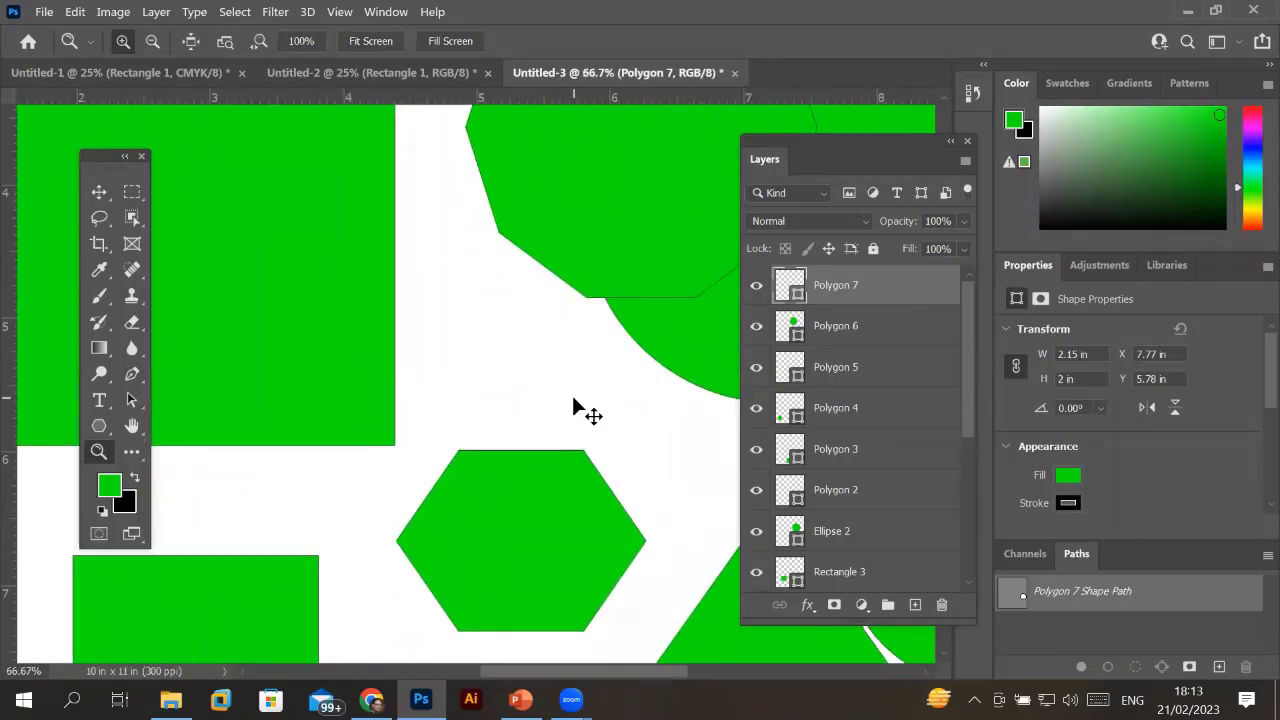
key(ctrl+minus)
key(ctrl+minus)
key(ctrl+minus)
key(ctrl+minus)
key(ctrl+minus)
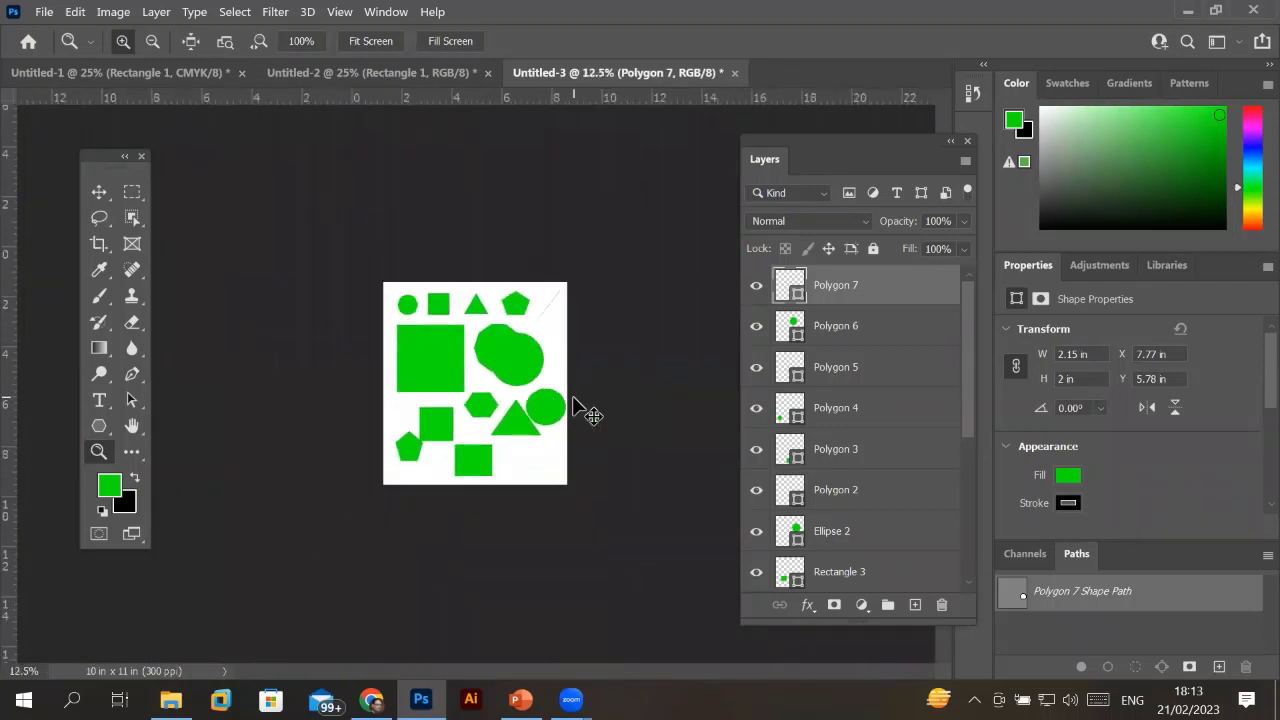
key(ctrl+minus)
Practise Ctrl+1, Ctrl+0, Ctrl++ and Ctrl+- zooms, ending at 25% after 8.33%, then switch to PowerPoint.
key(ctrl+1)
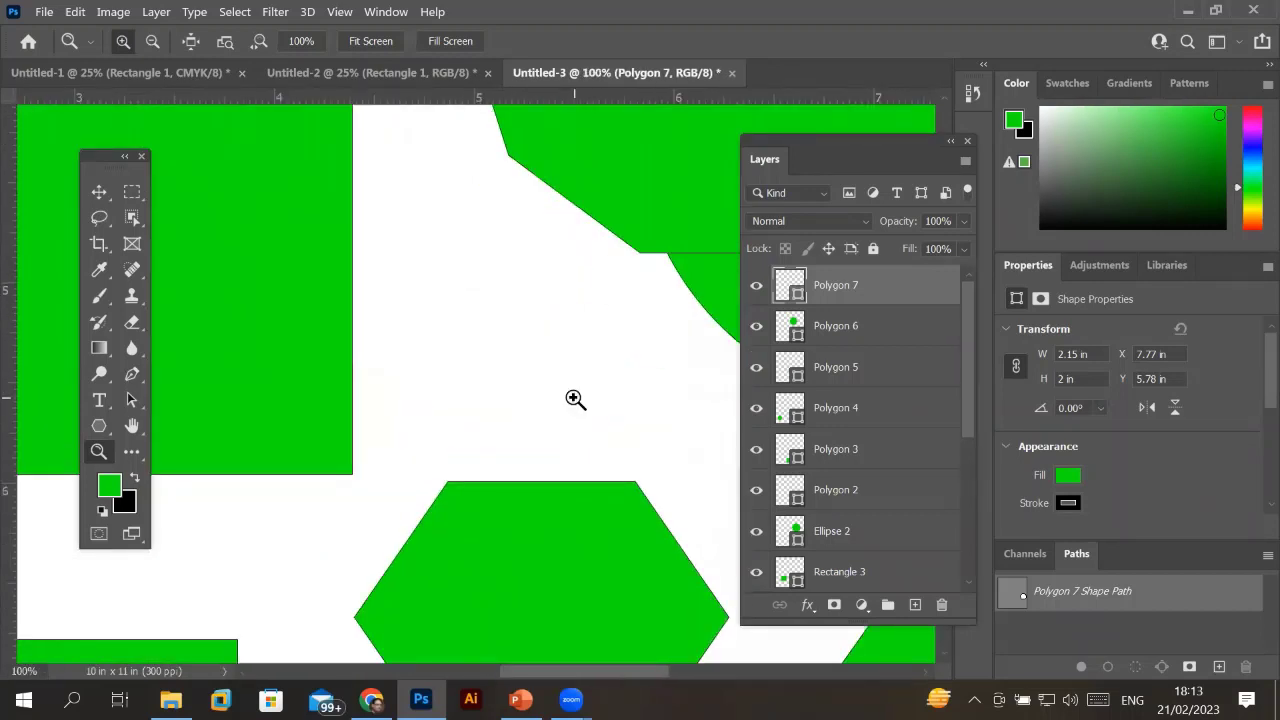
key(ctrl+0)
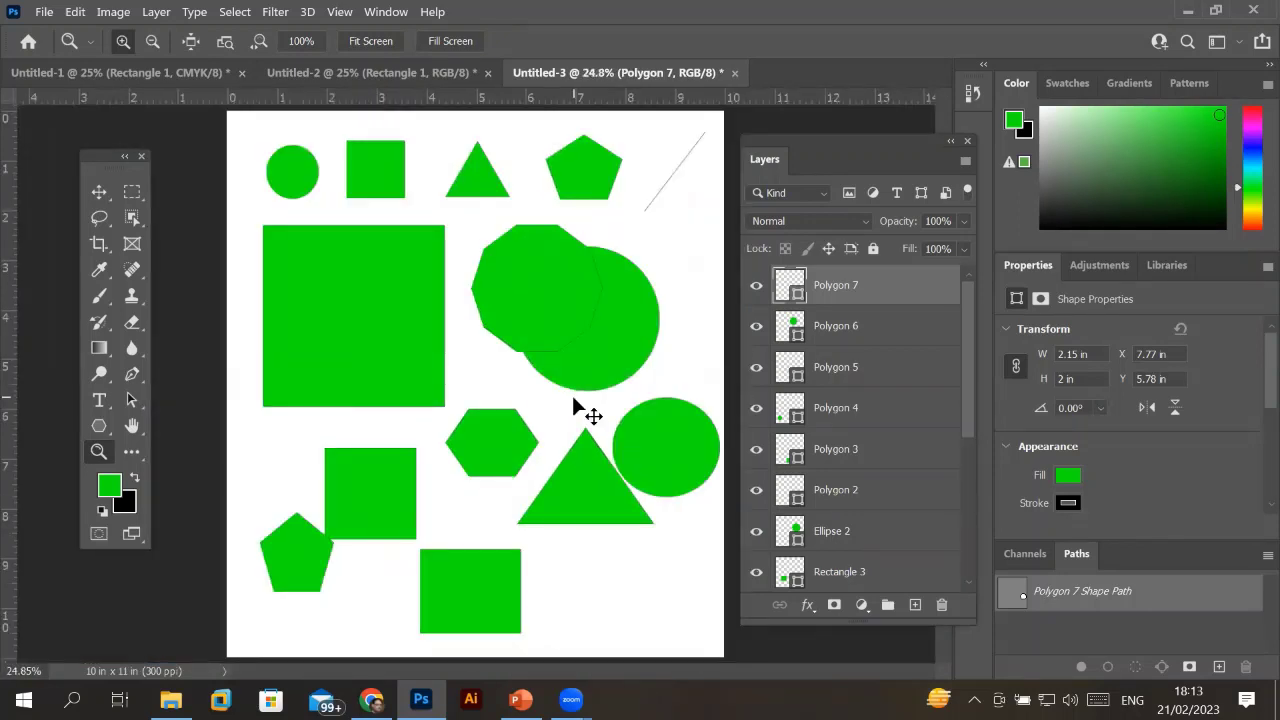
key(ctrl+plus)
key(ctrl+plus)
key(ctrl+plus)
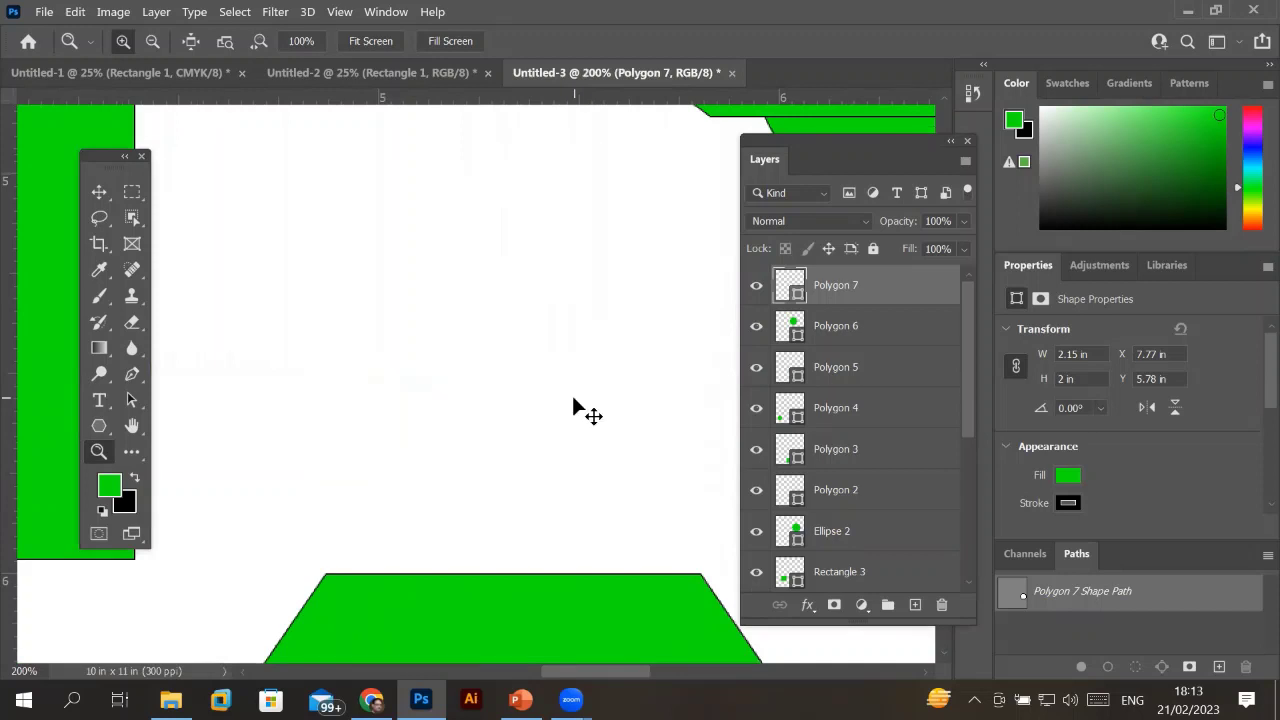
key(ctrl+minus)
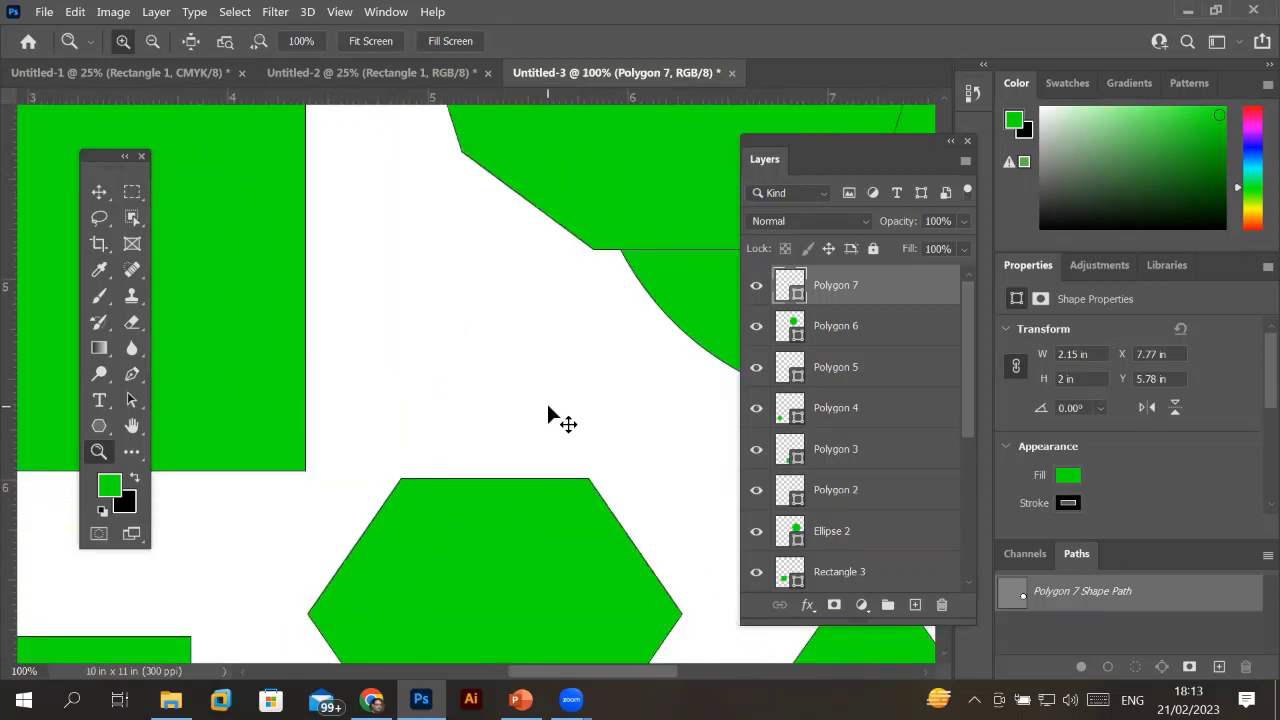
key(ctrl+0)
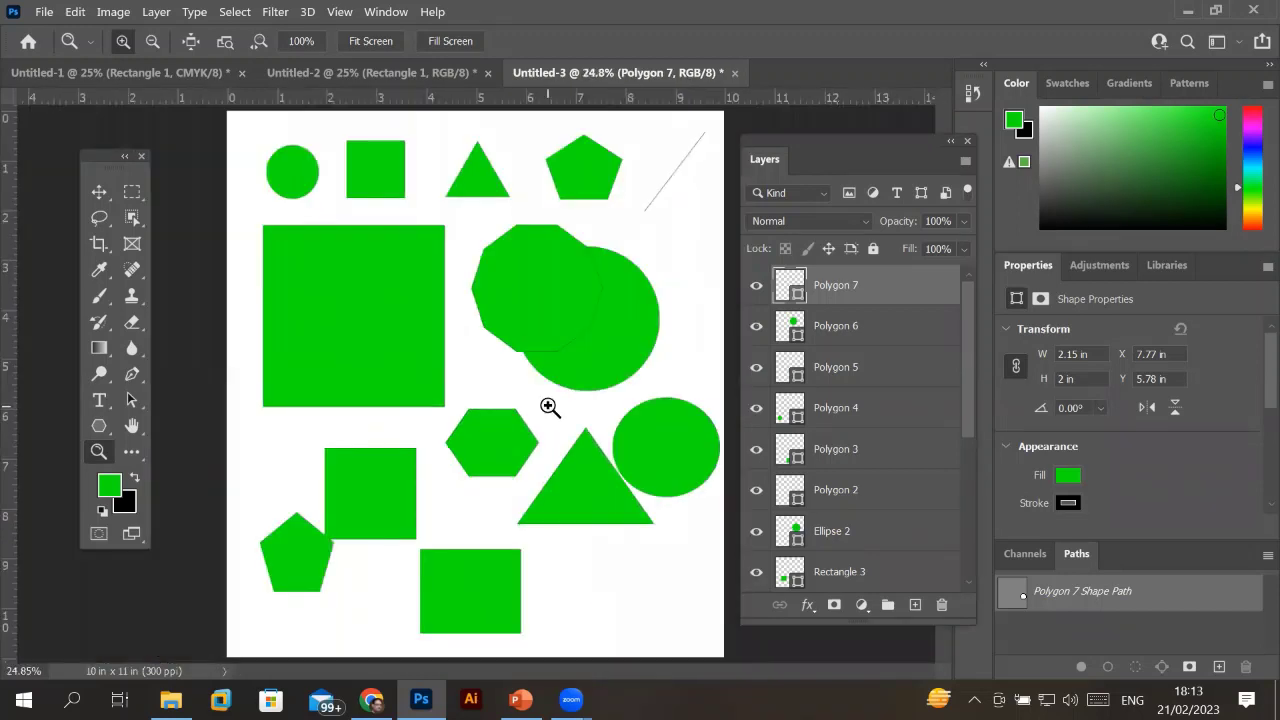
key(ctrl+minus)
key(ctrl+minus)
key(ctrl+minus)
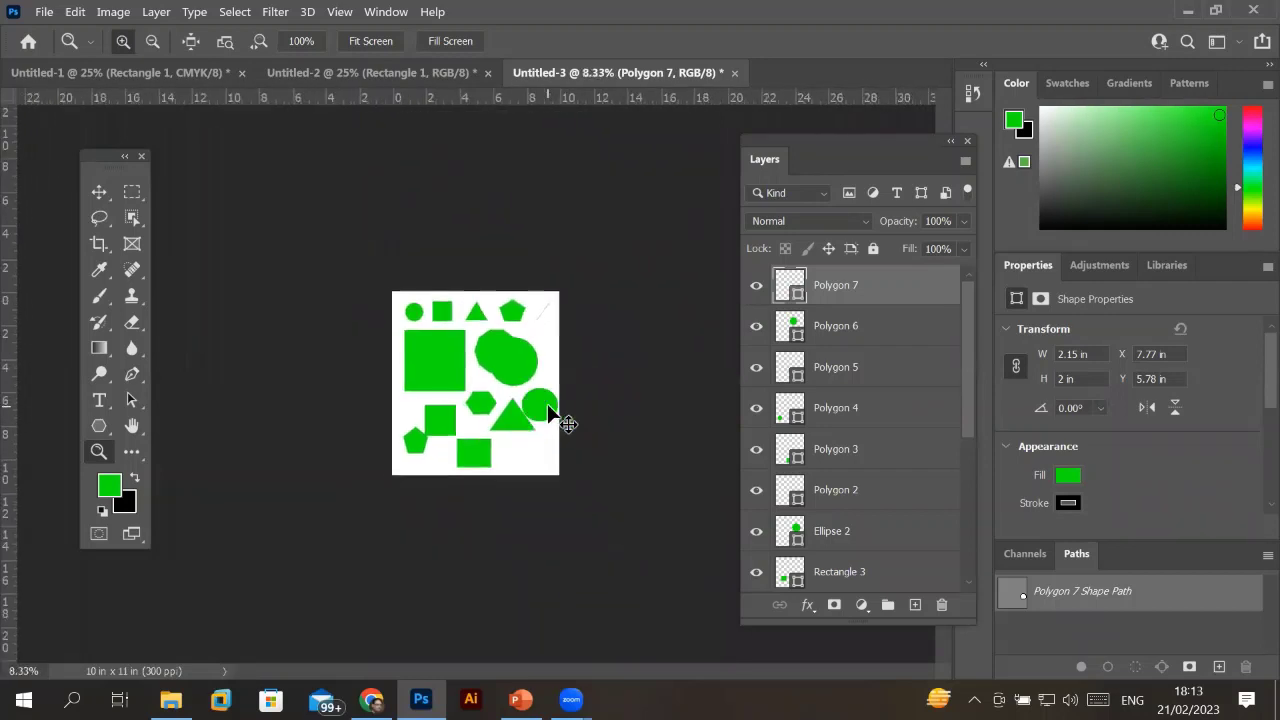
key(ctrl+plus)
key(ctrl+plus)
key(ctrl+plus)
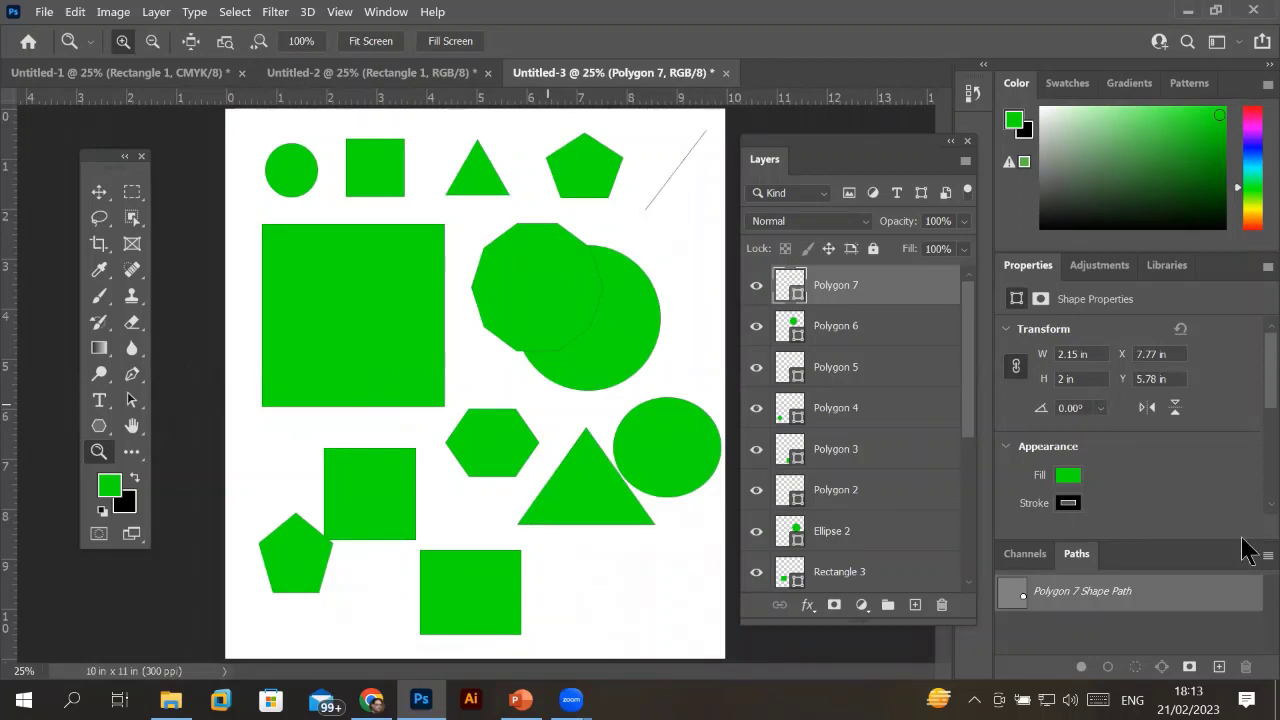
key(alt+Tab)
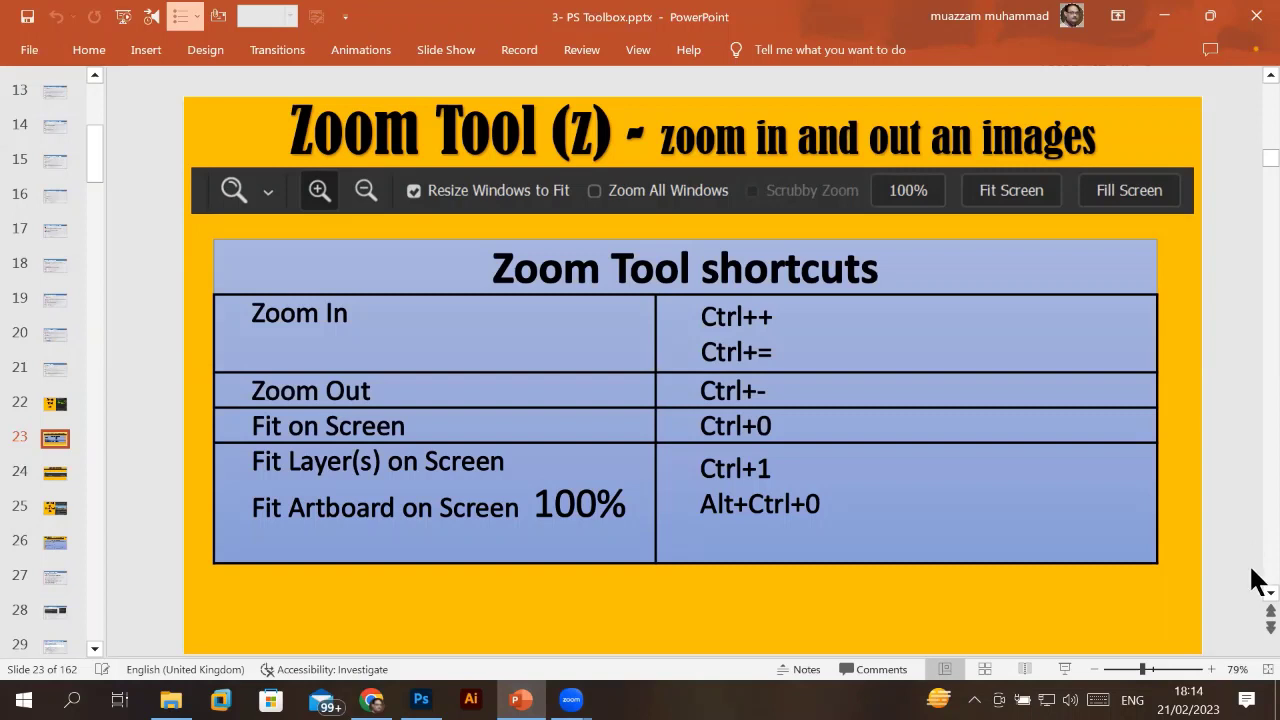
Scroll to slide 24, select 'Preferences' in its Zoom Tool Preferences title, and return to Photoshop.
scroll(1252, 592, down, 1)
scroll(1252, 600, down, 2)
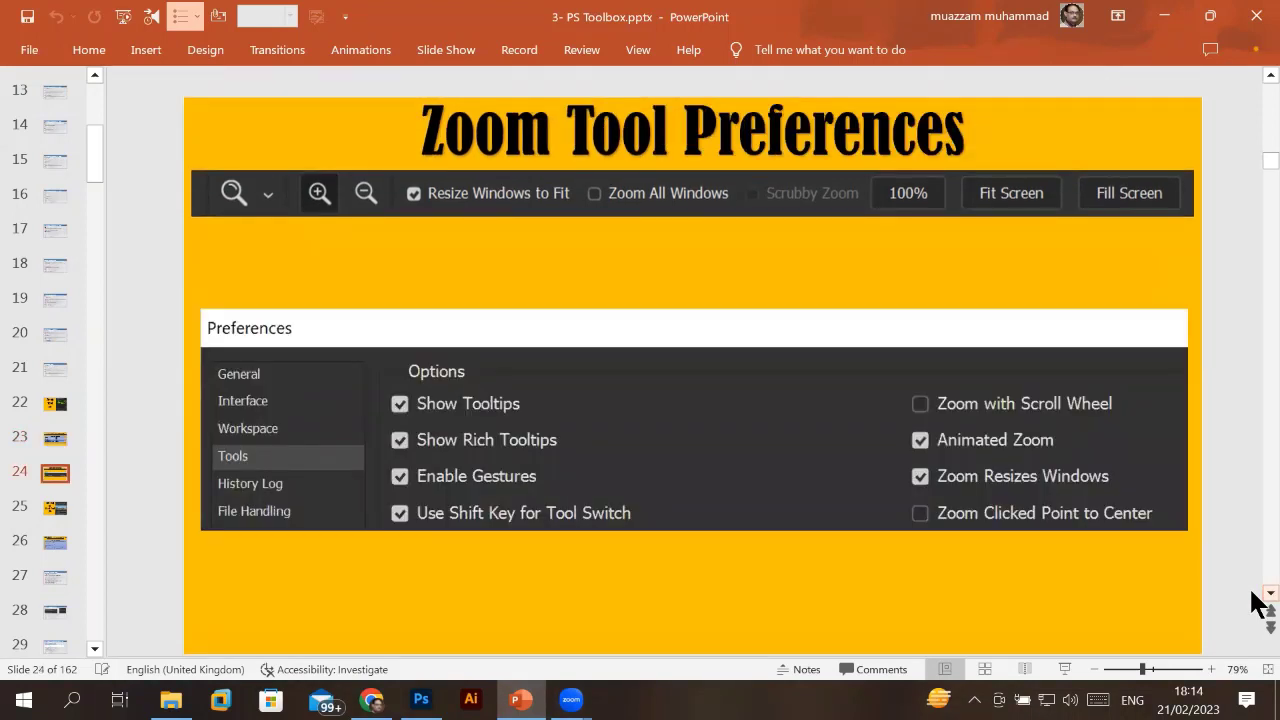
double_click(821, 136)
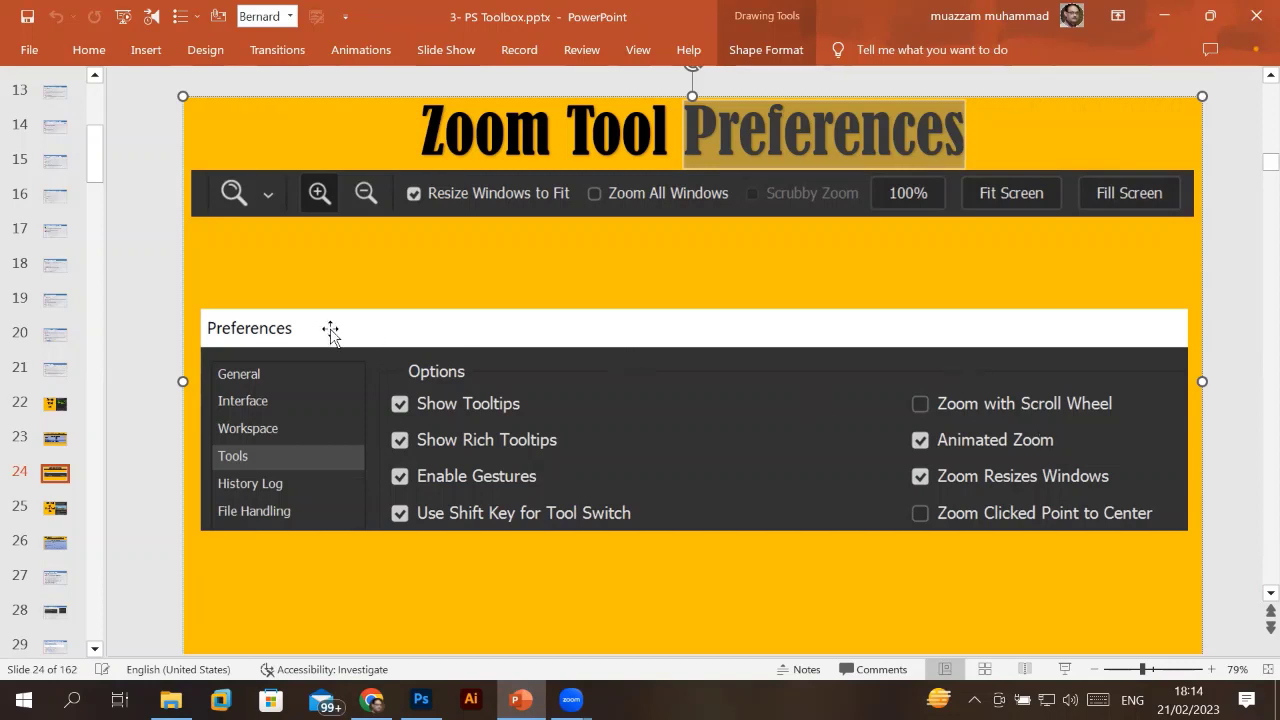
click(421, 699)
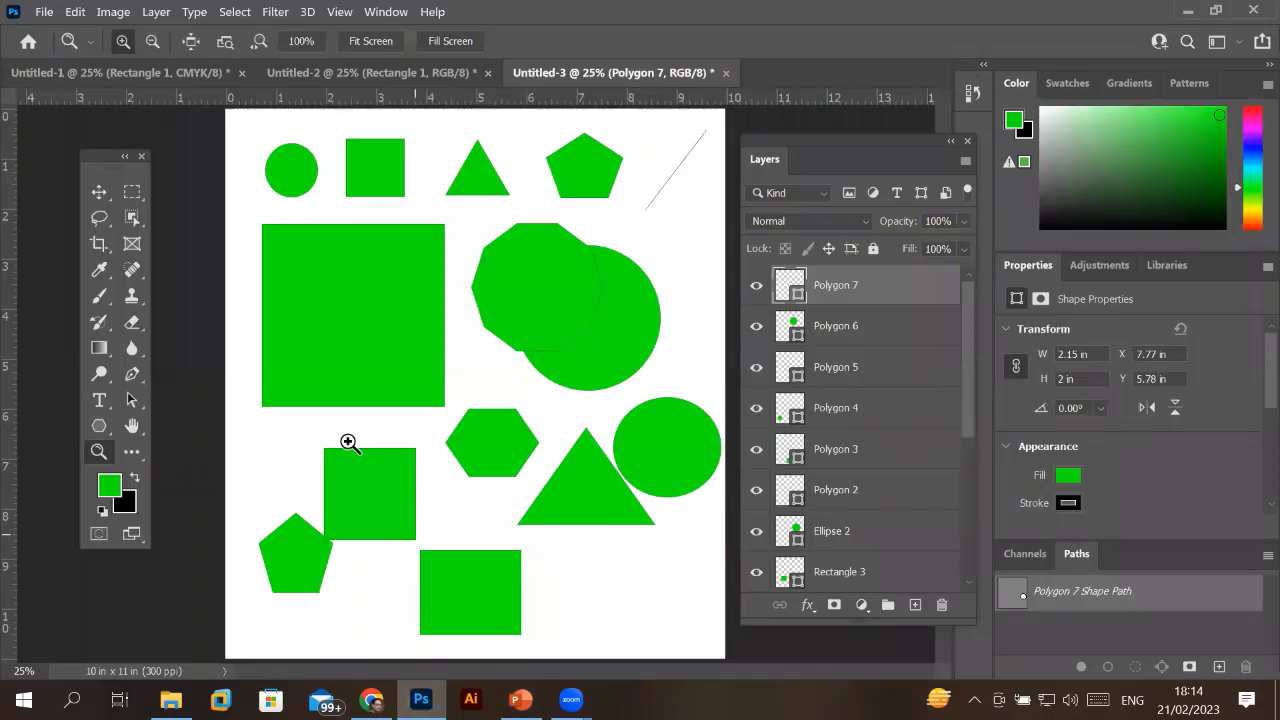
click(75, 11)
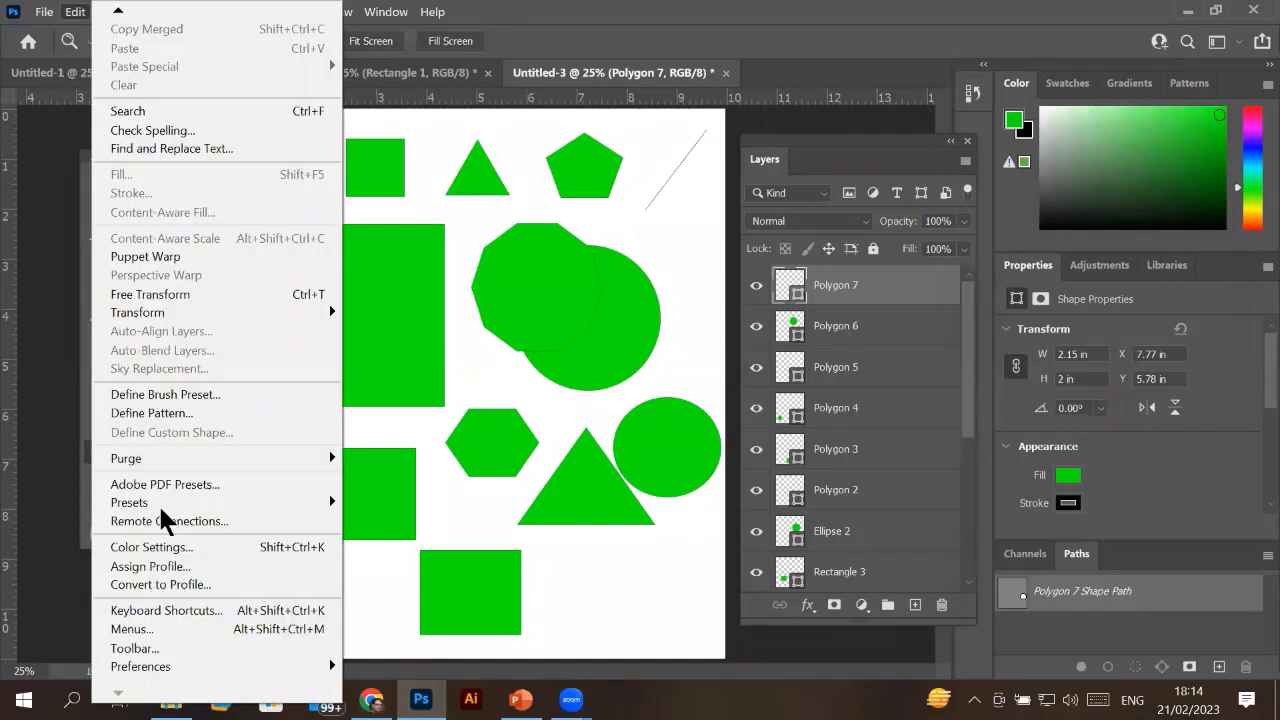
click(150, 666)
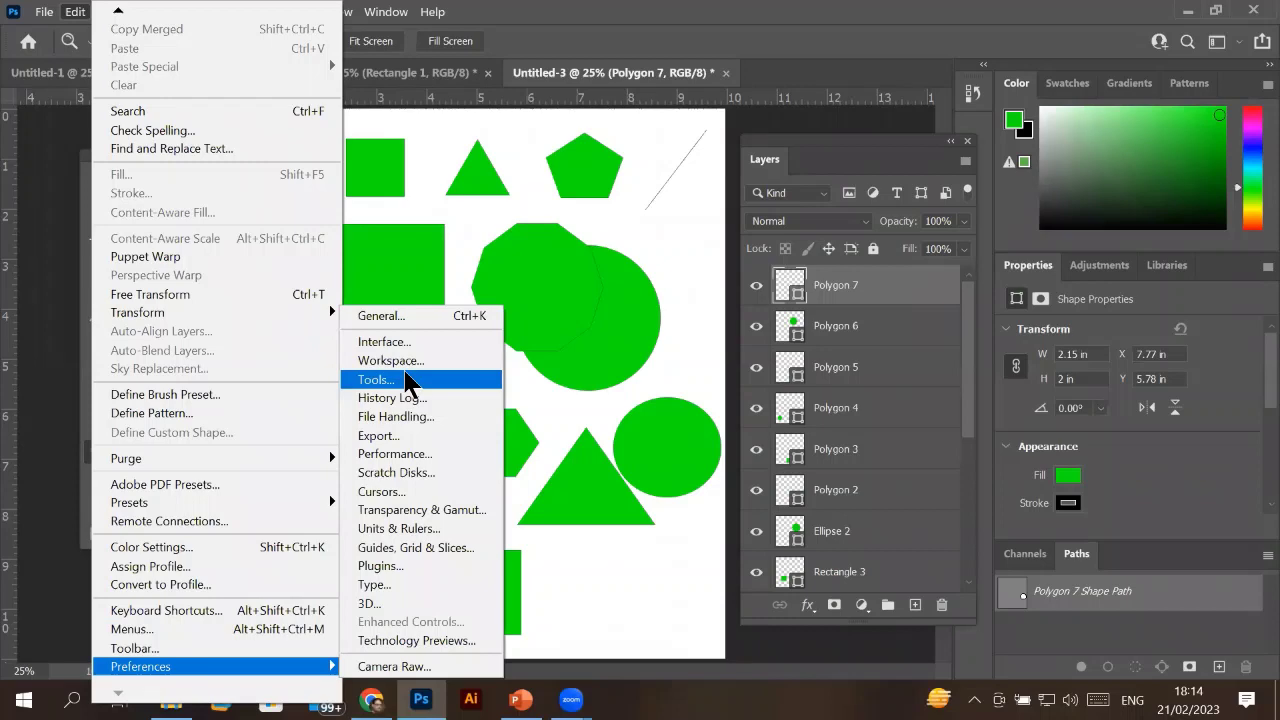
click(405, 380)
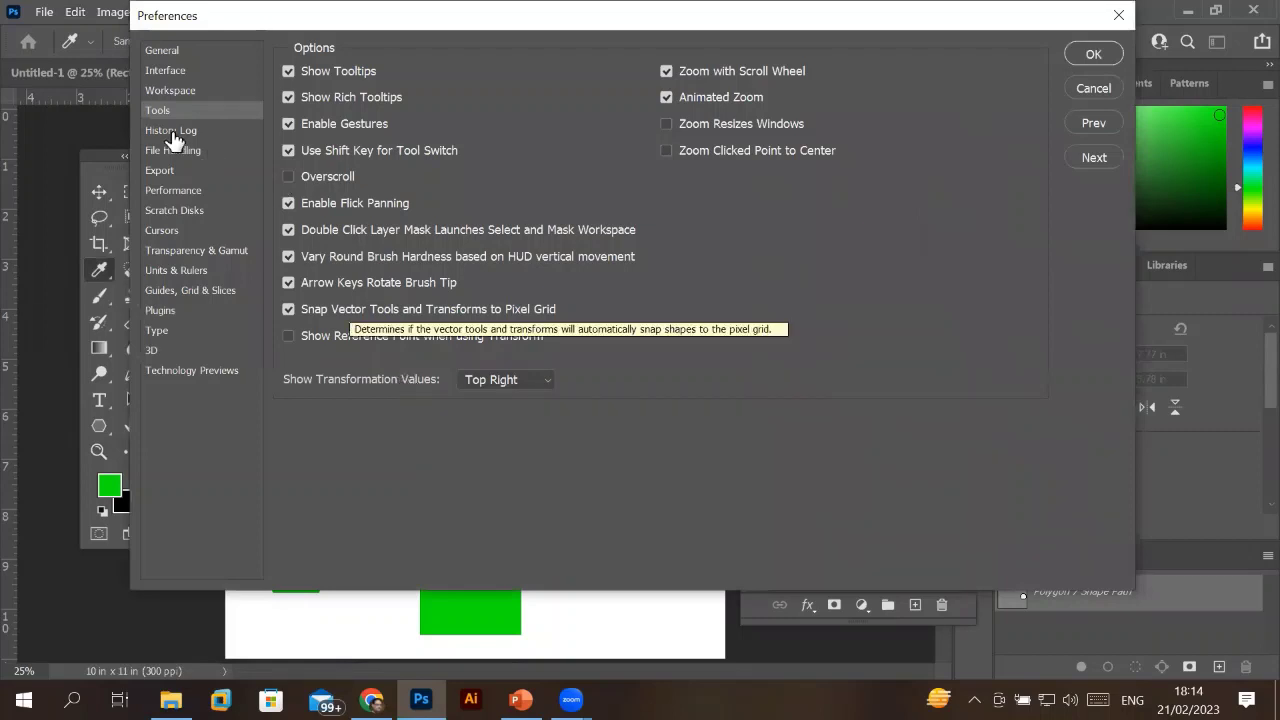
click(175, 52)
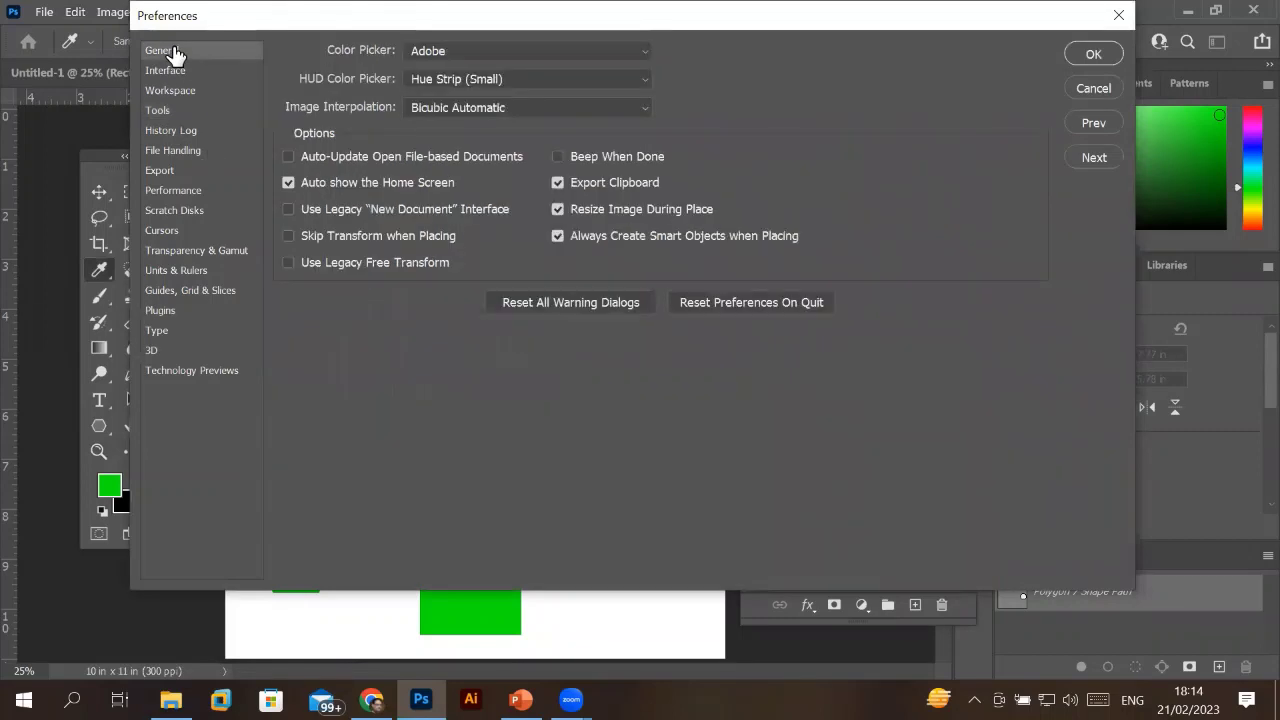
click(178, 75)
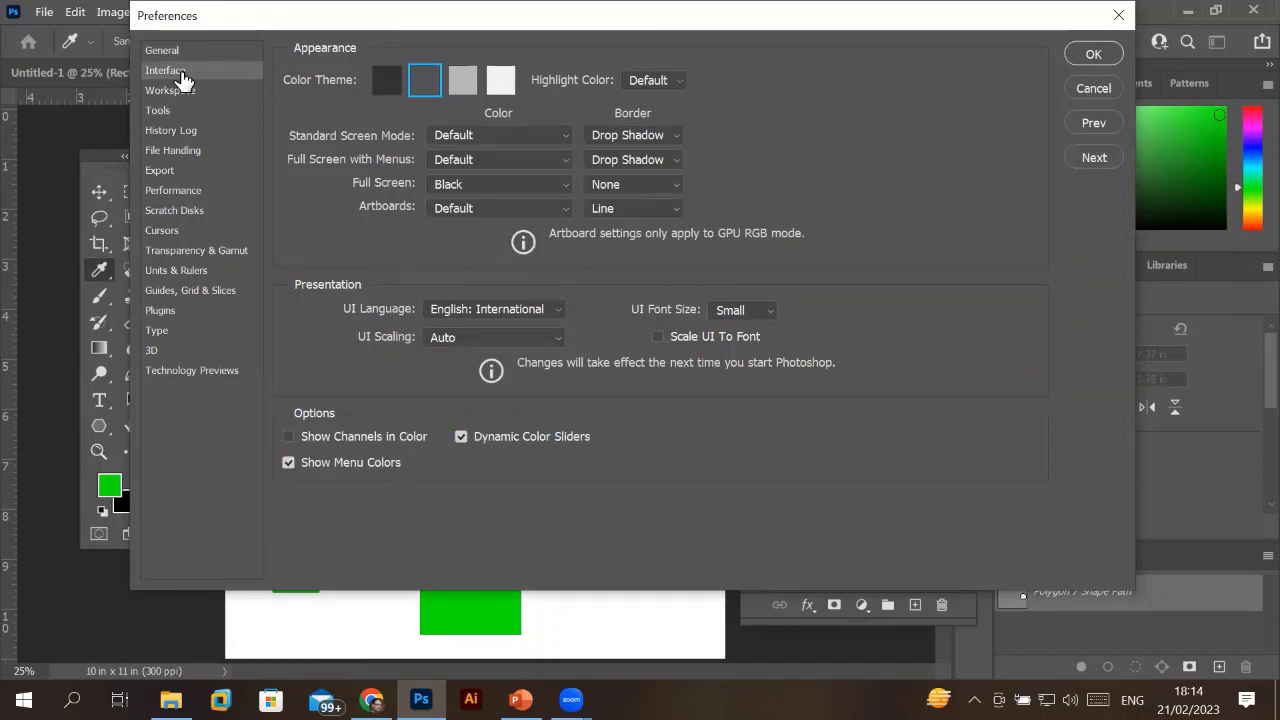
click(1119, 15)
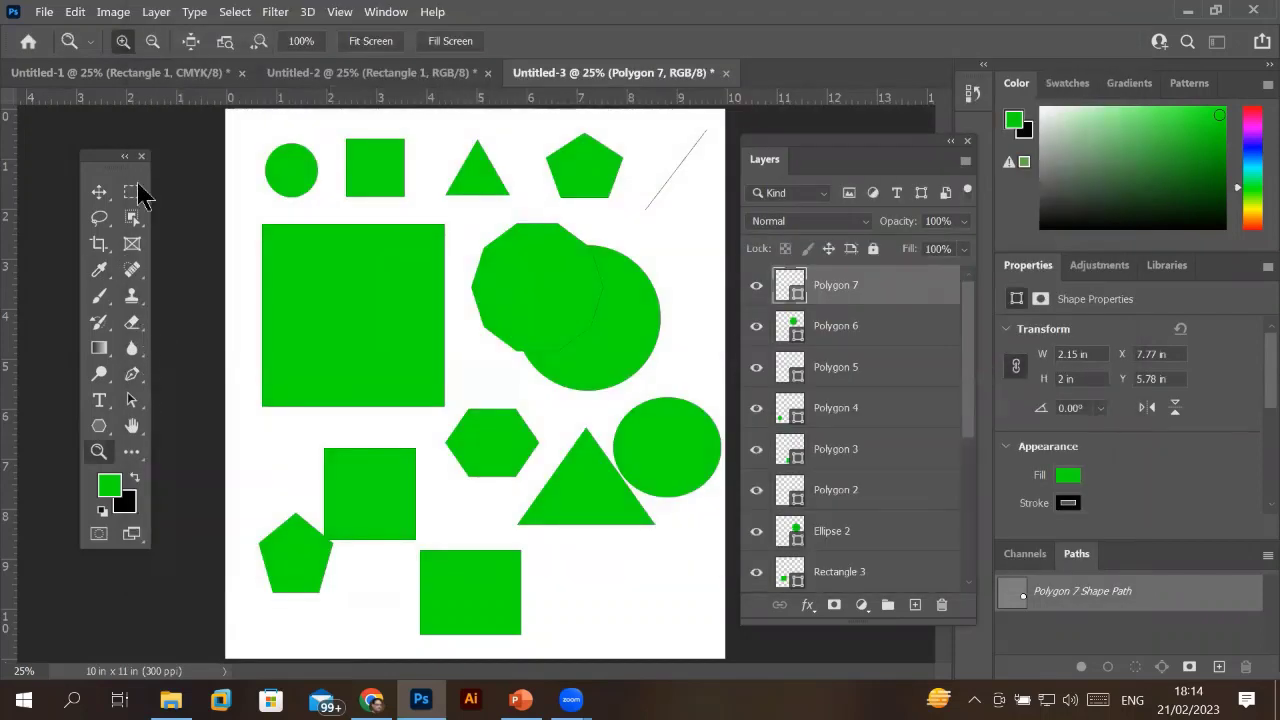
Zoom out to 18.8% and try Dark, Medium and Light Gray pasteboards, then the custom blue.
alt+click(178, 220)
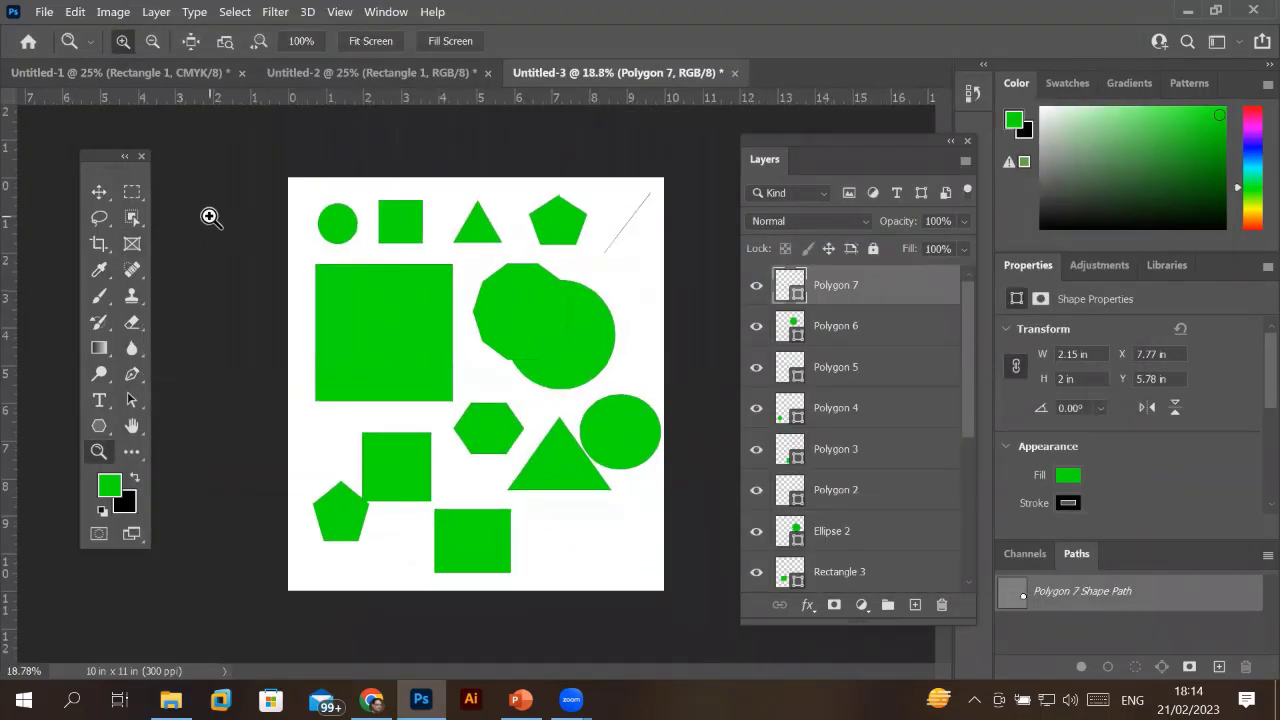
right_click(210, 217)
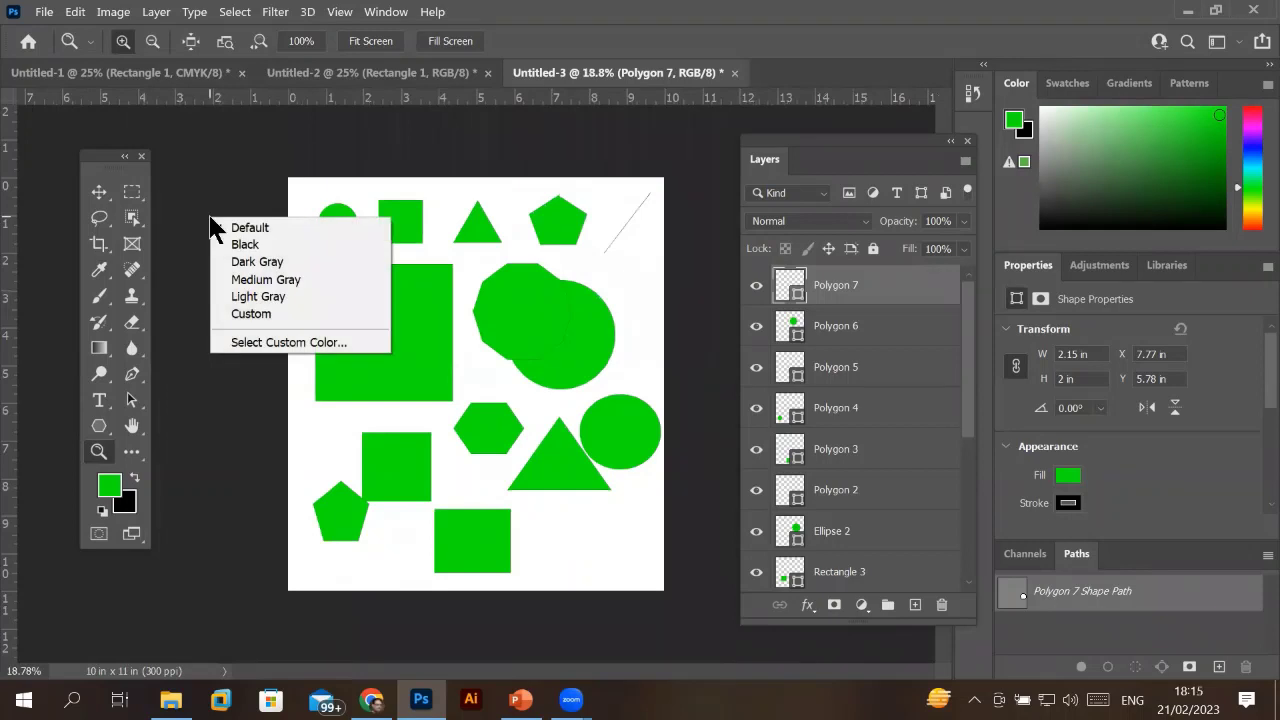
click(257, 263)
right_click(225, 252)
click(250, 312)
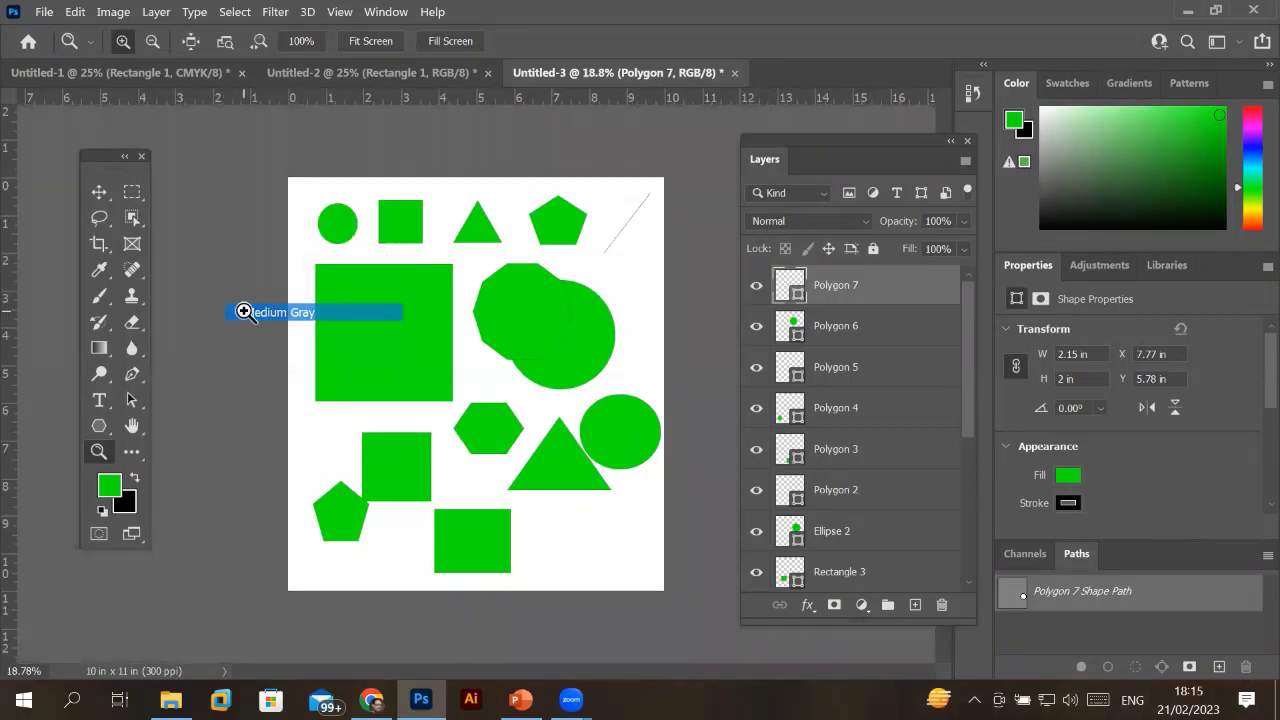
right_click(201, 288)
click(220, 368)
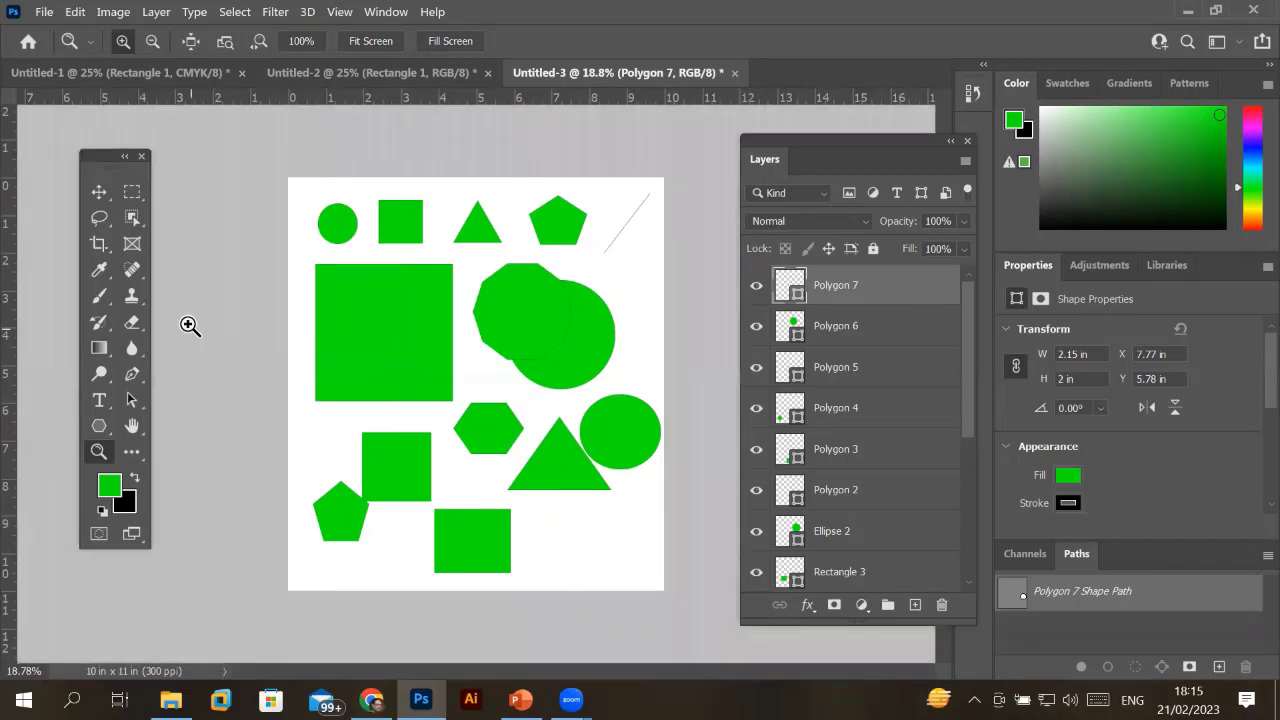
right_click(192, 328)
click(226, 421)
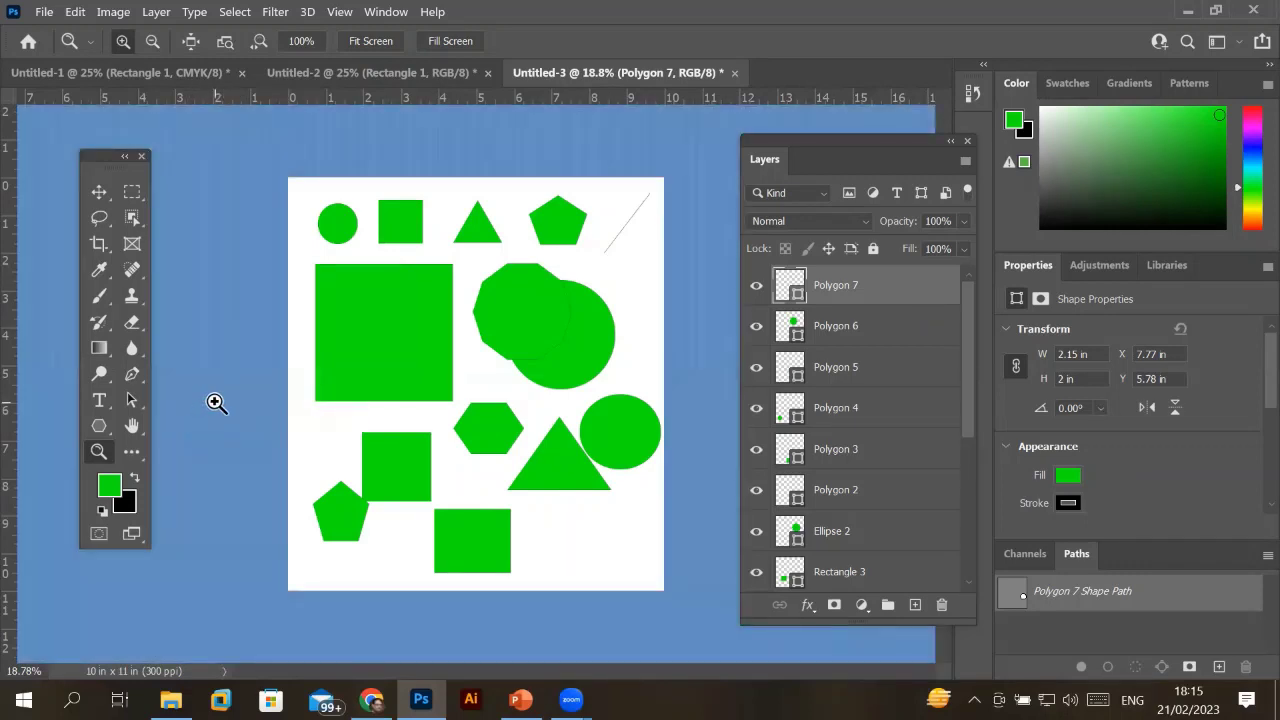
Set a red custom pasteboard colour via the colour picker and return to the Zoom tool.
right_click(222, 392)
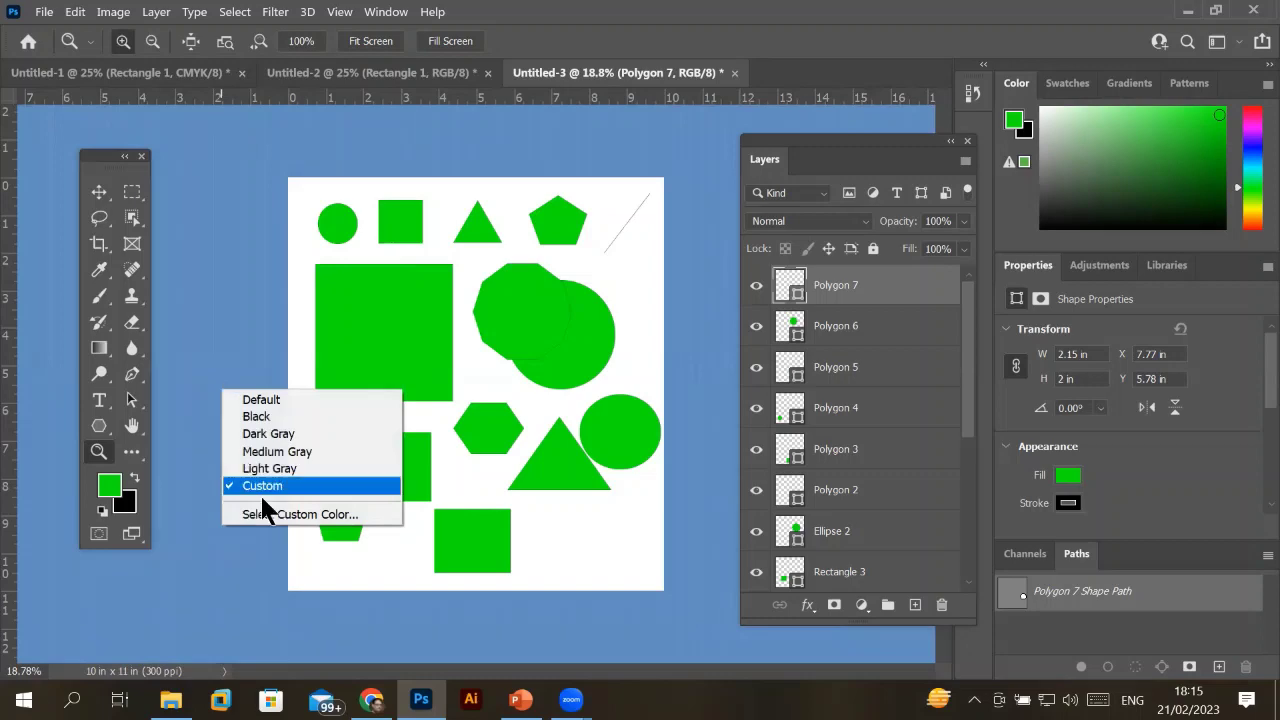
click(270, 515)
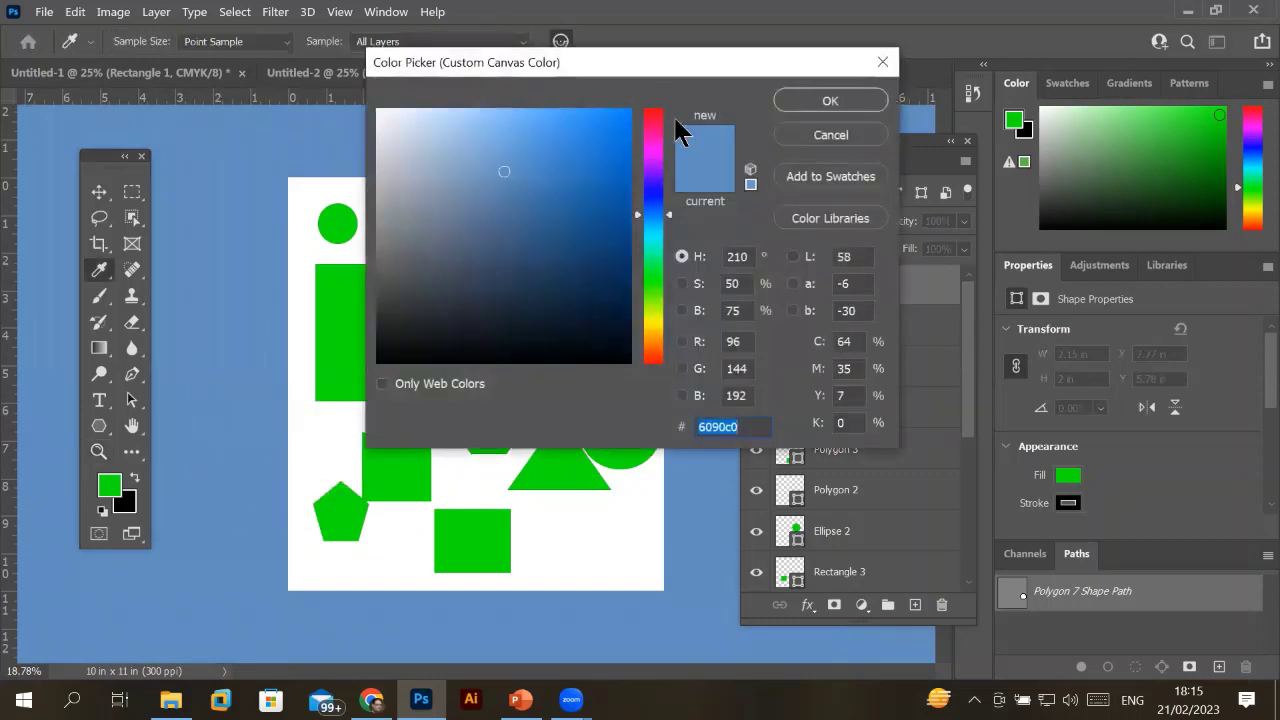
click(645, 116)
click(829, 99)
key(z)
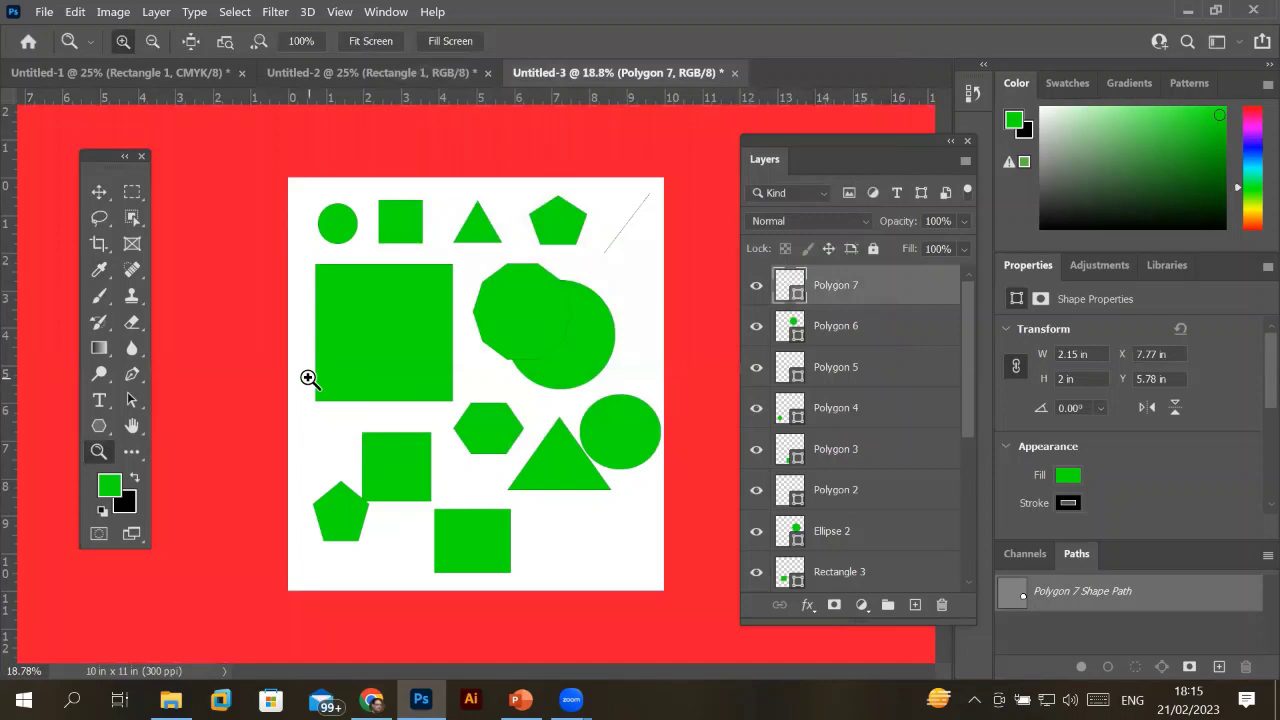
Restore the default pasteboard colour, try dark gray, and finish on medium gray.
right_click(215, 302)
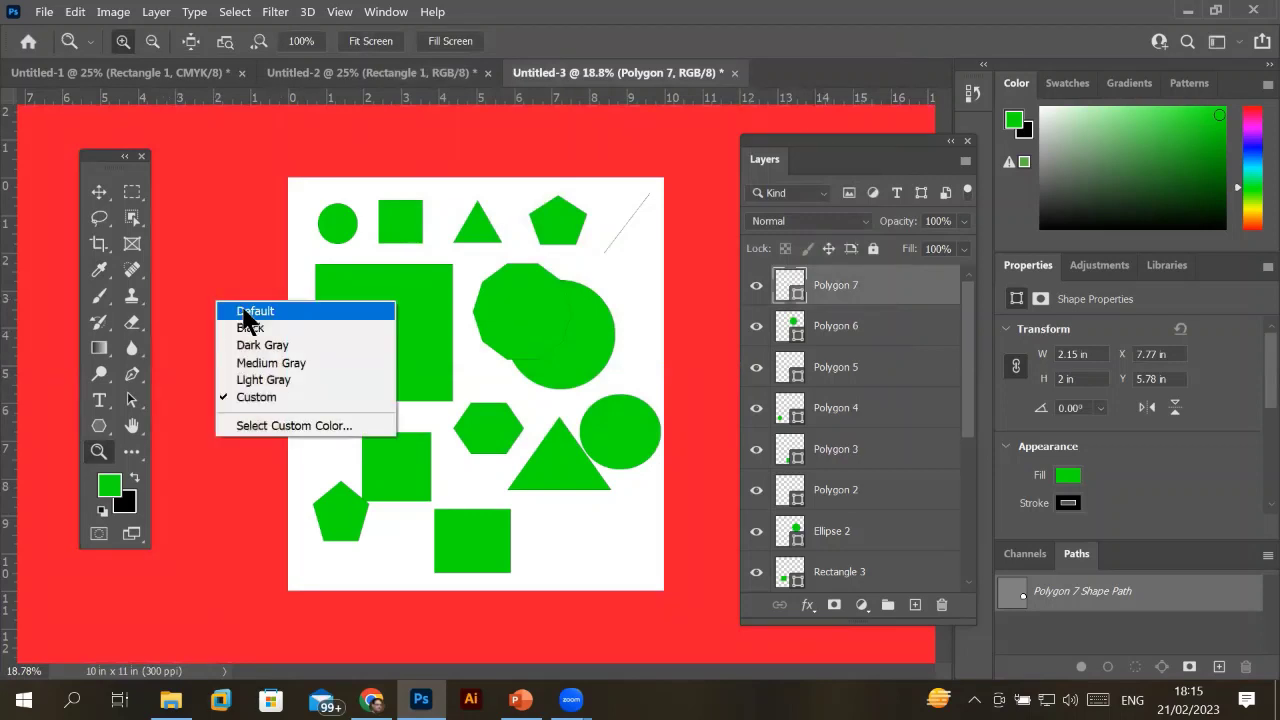
click(245, 313)
right_click(200, 291)
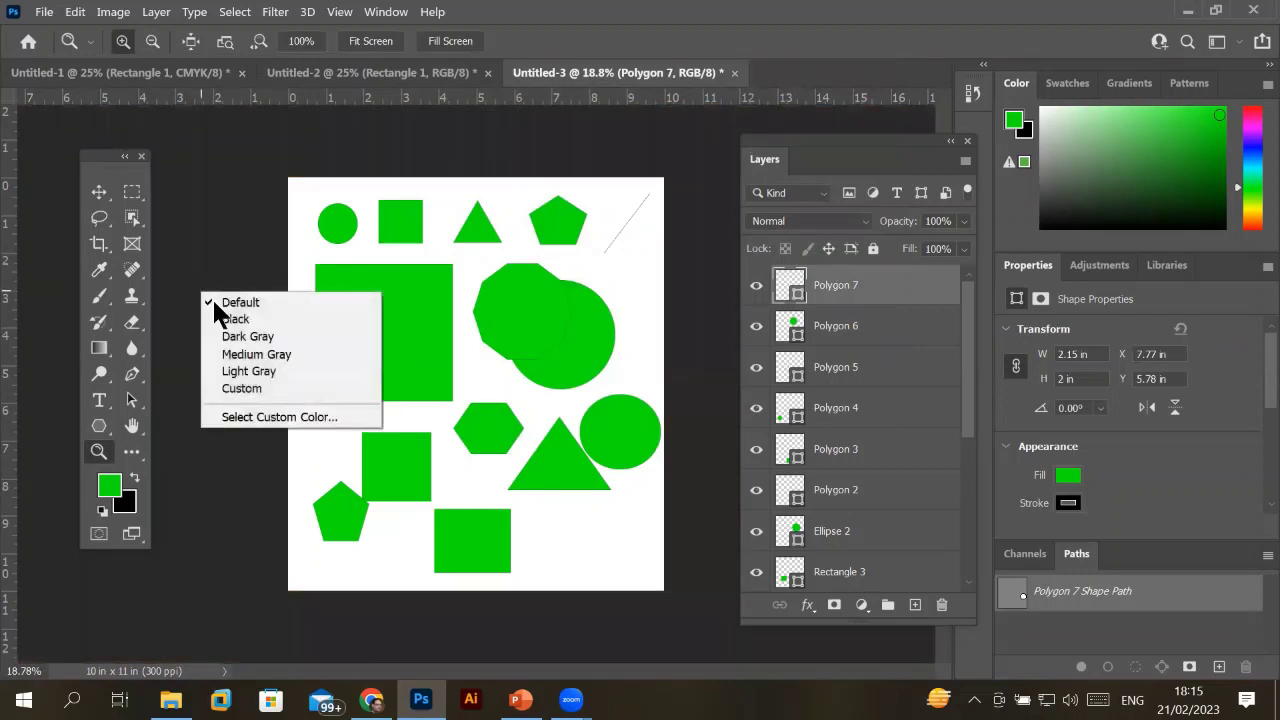
click(236, 337)
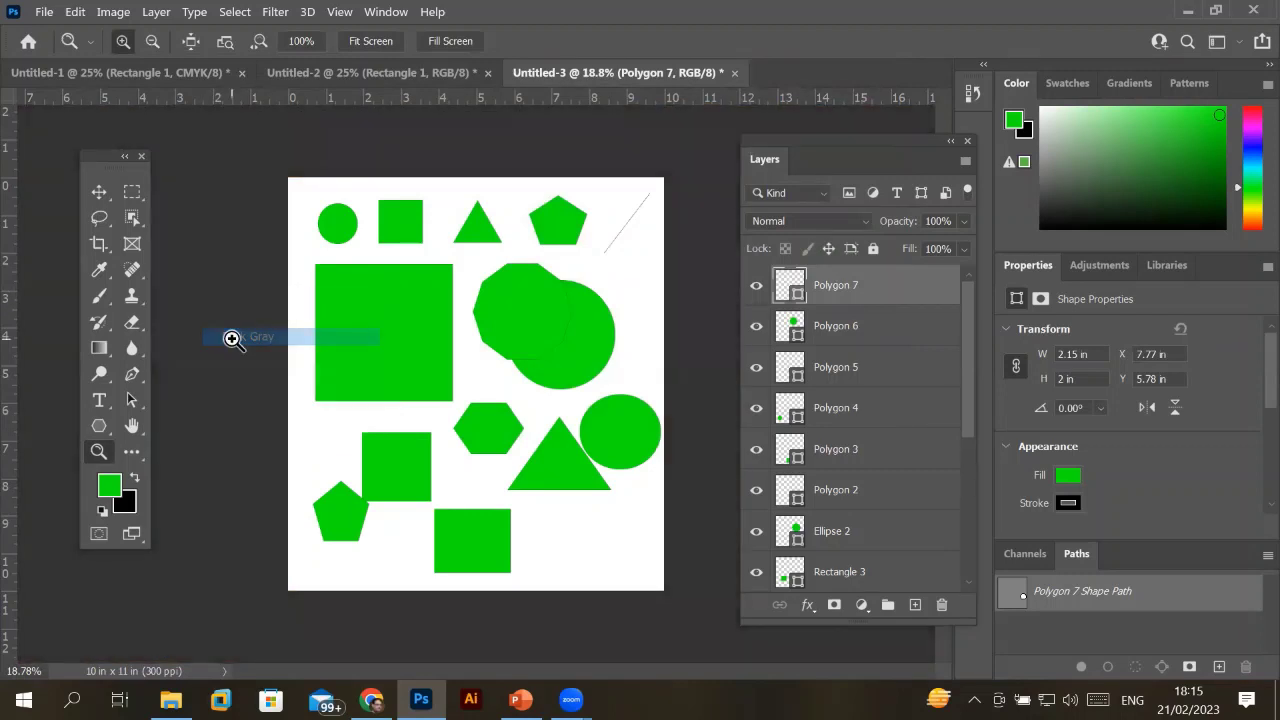
right_click(234, 341)
click(262, 403)
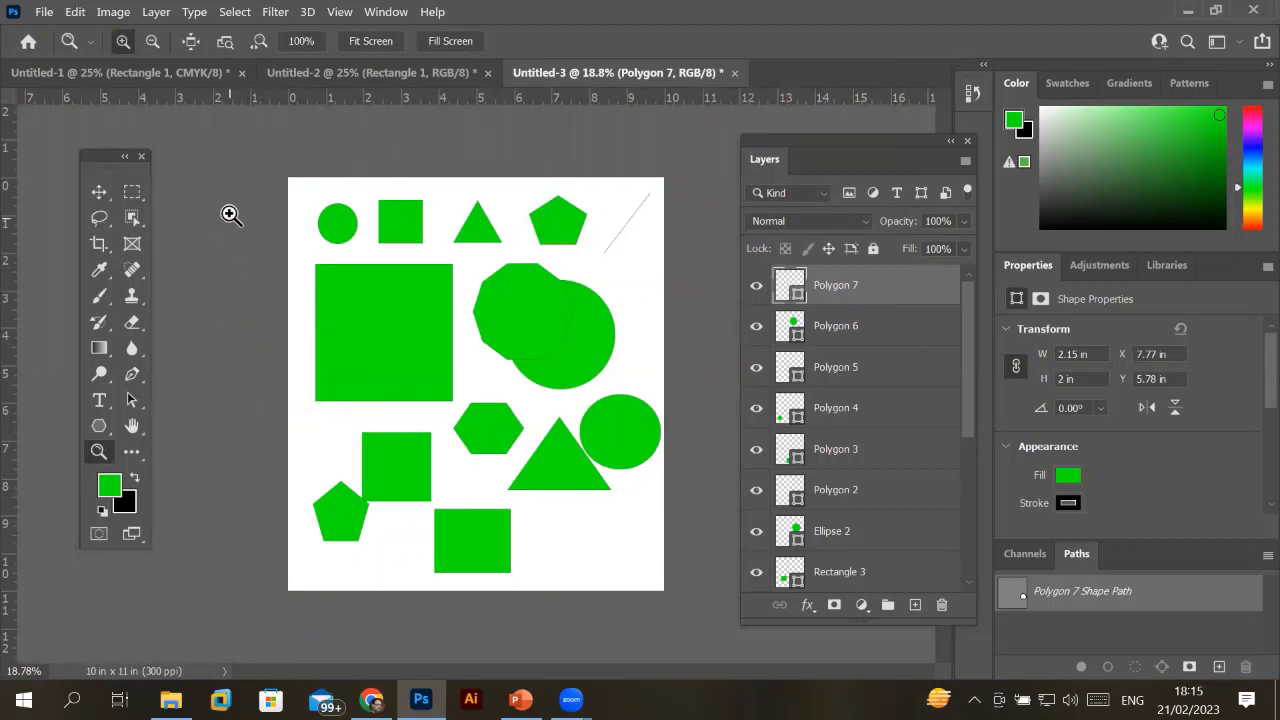
In Edit > Preferences > Interface, try the light gray colour theme, then choose the darkest swatch.
click(75, 11)
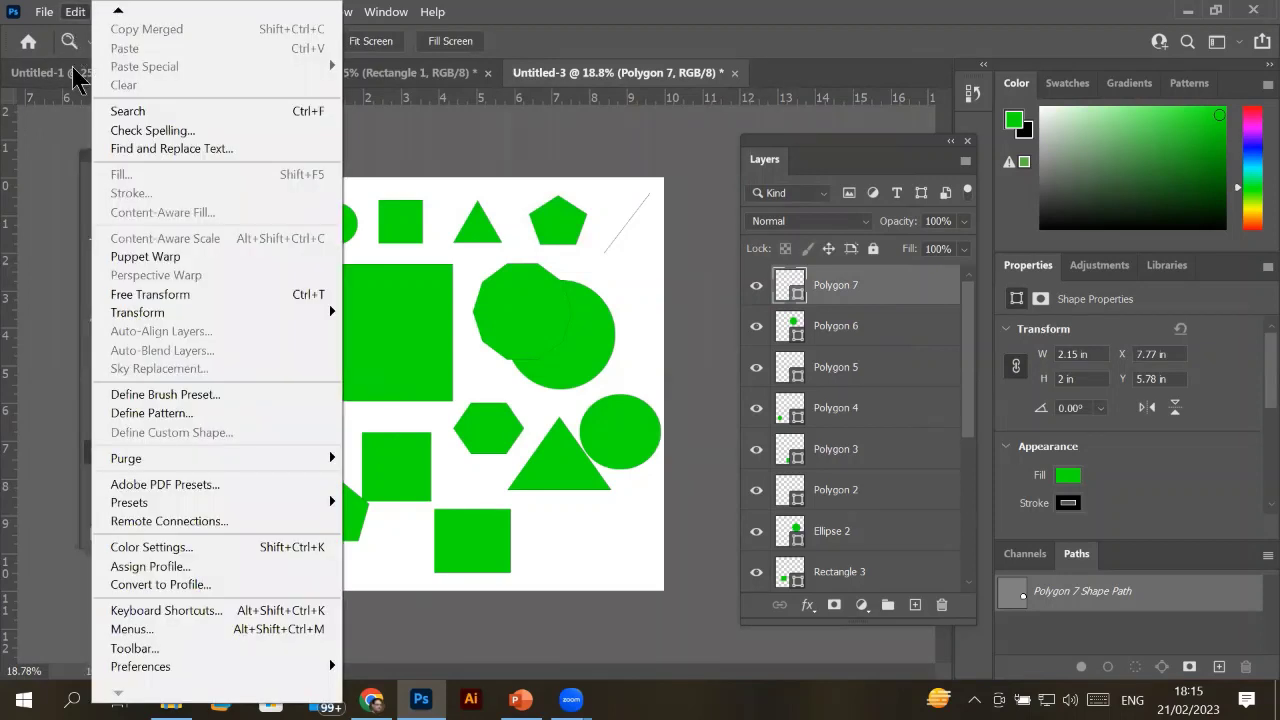
click(166, 670)
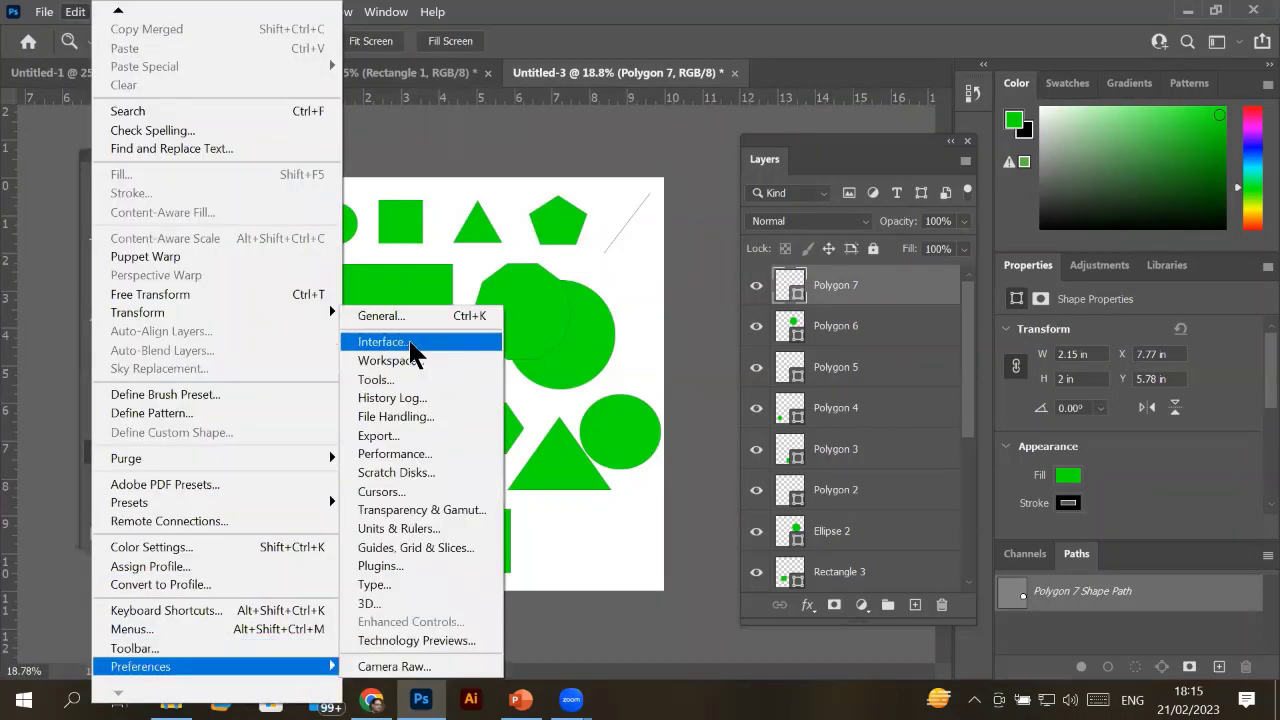
click(410, 342)
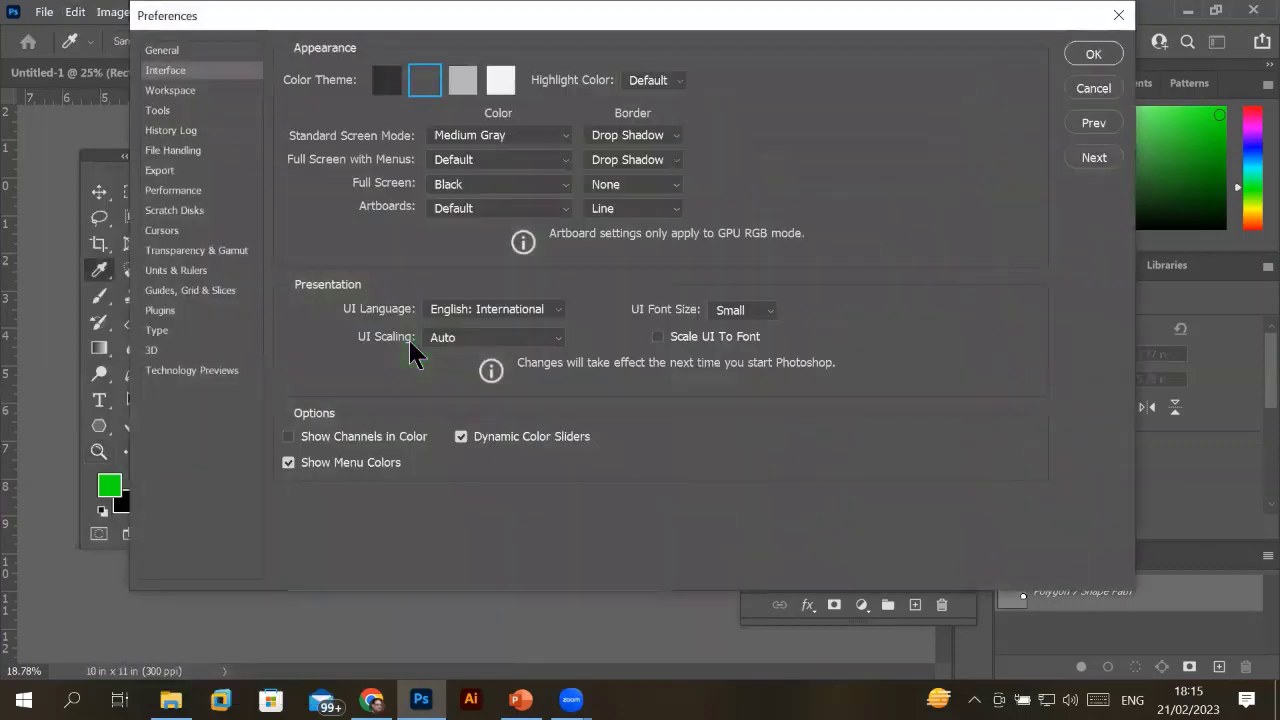
click(459, 78)
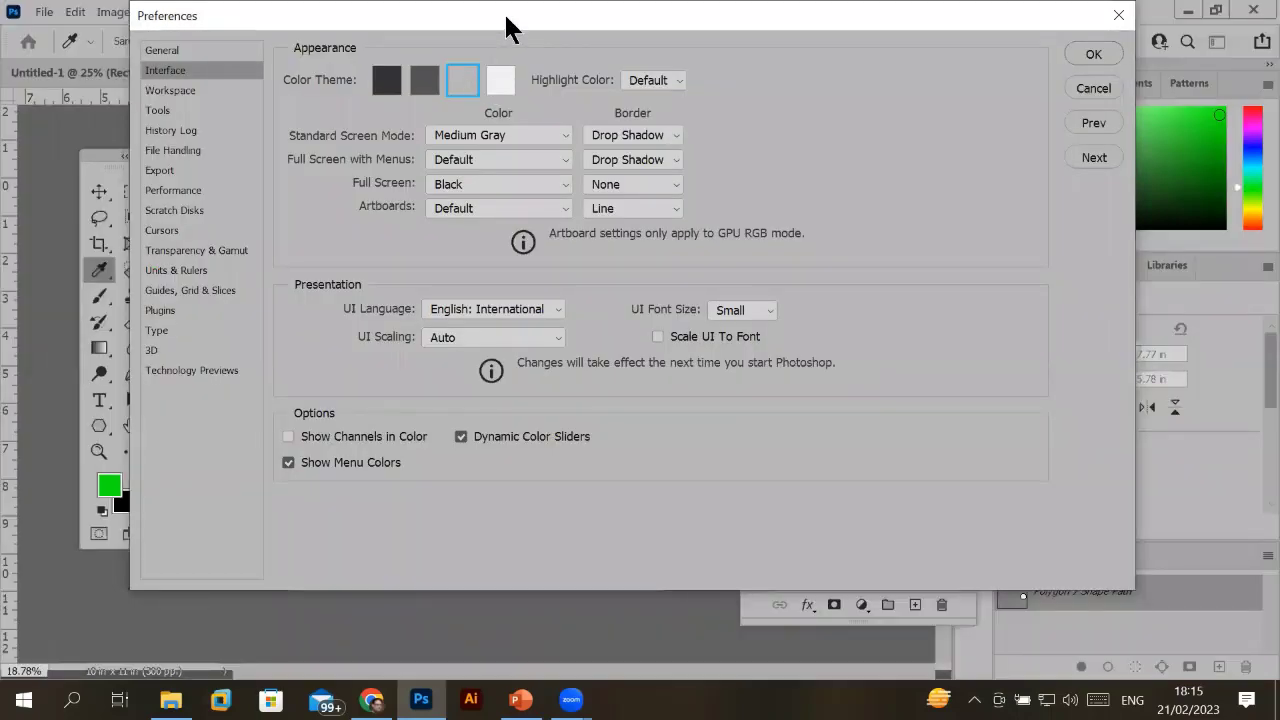
drag(506, 16, 668, 38)
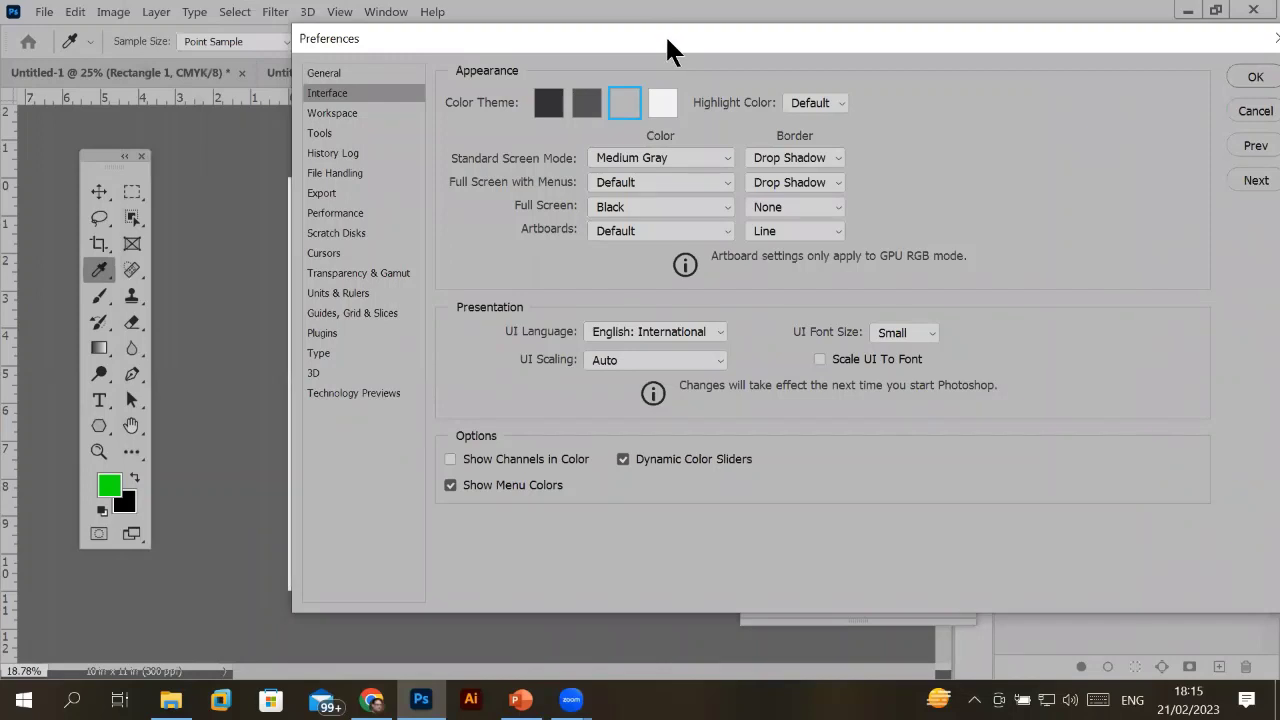
click(550, 104)
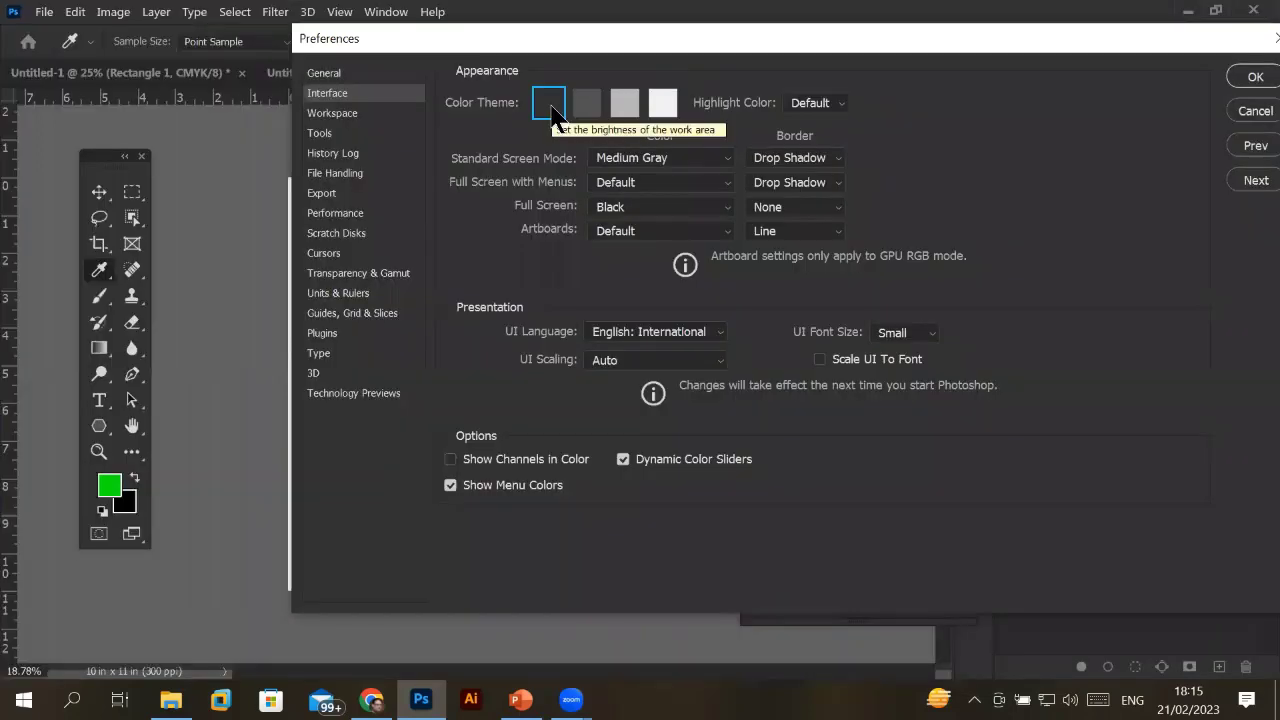
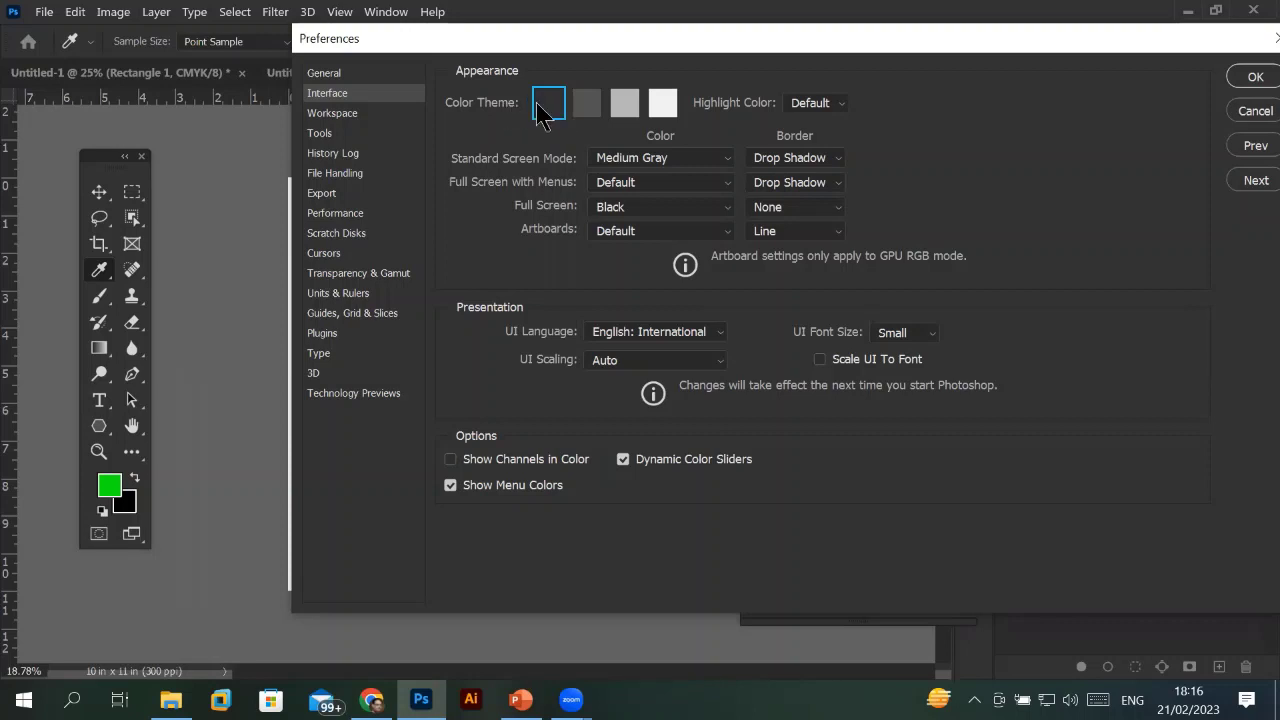
Preview the Preferences colour theme swatches, then apply the darkest theme.
click(591, 107)
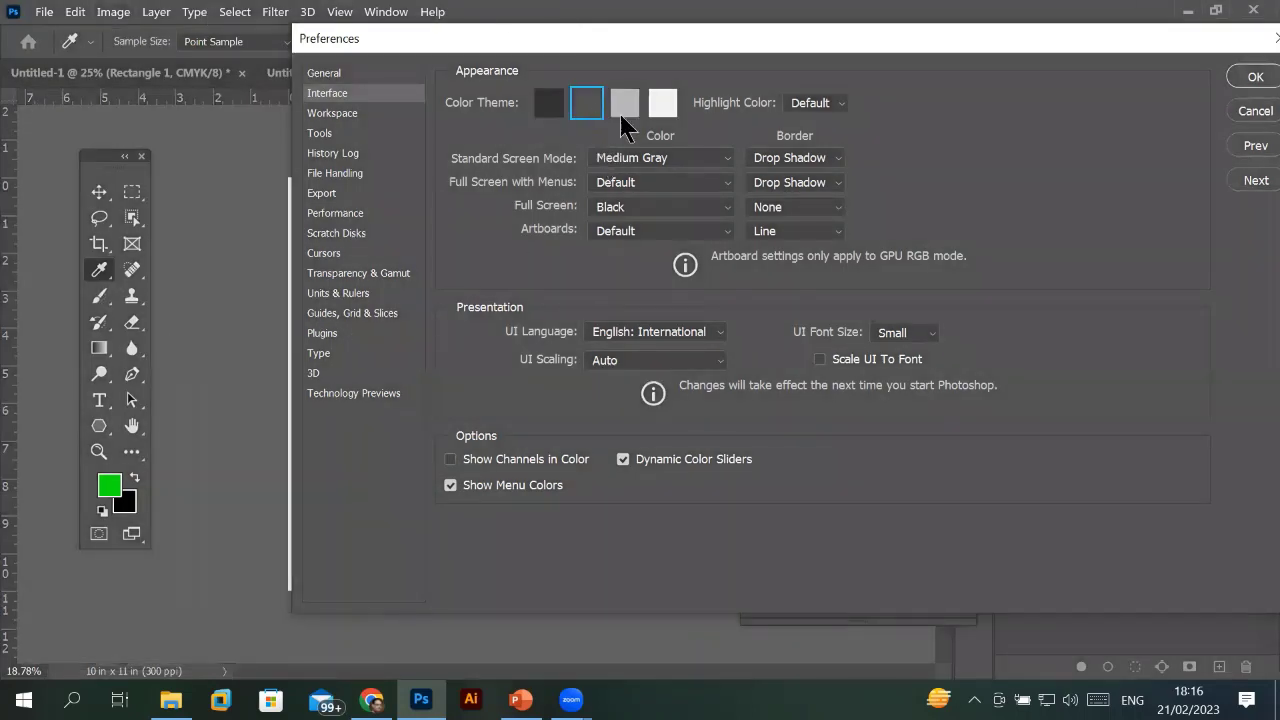
click(622, 102)
click(660, 103)
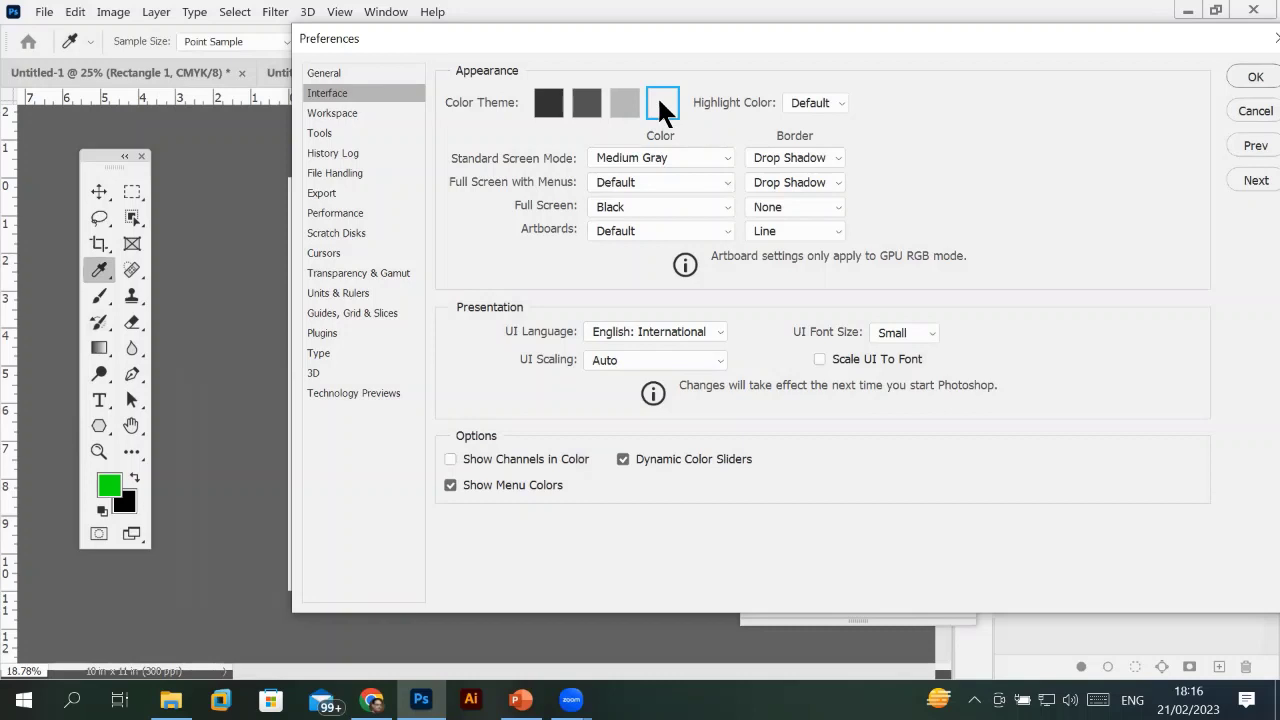
click(619, 100)
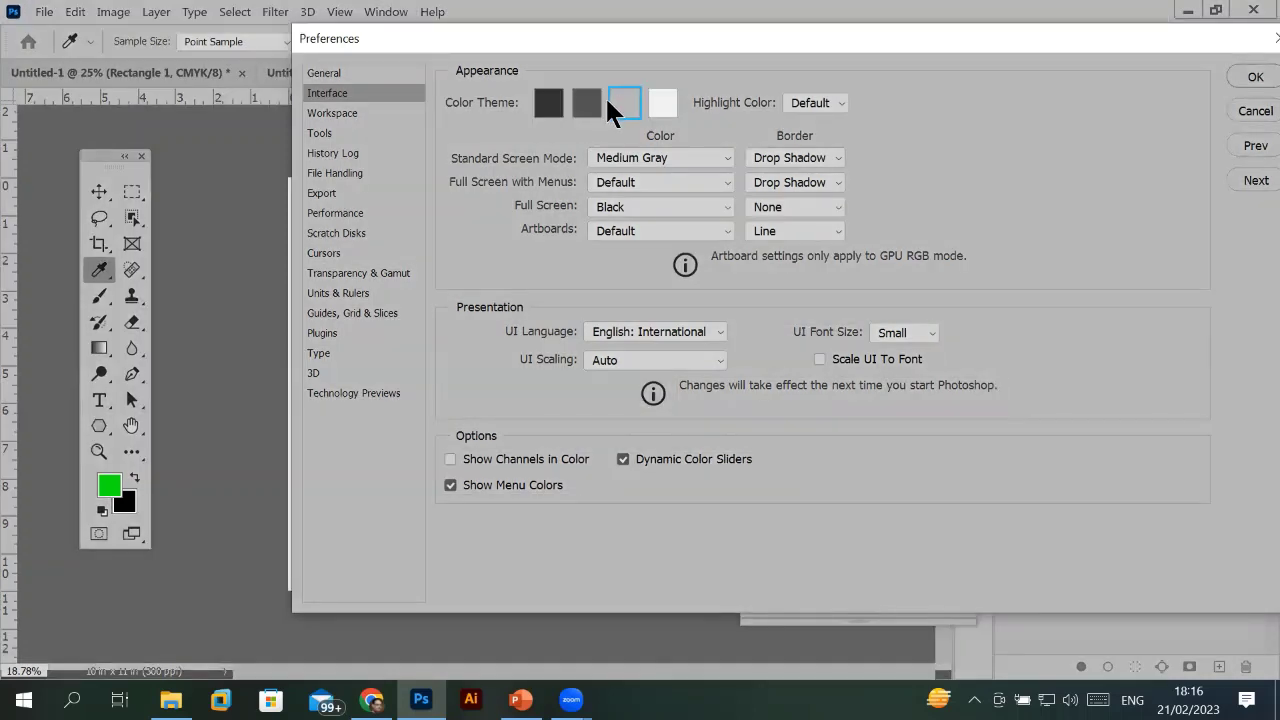
click(580, 101)
click(548, 102)
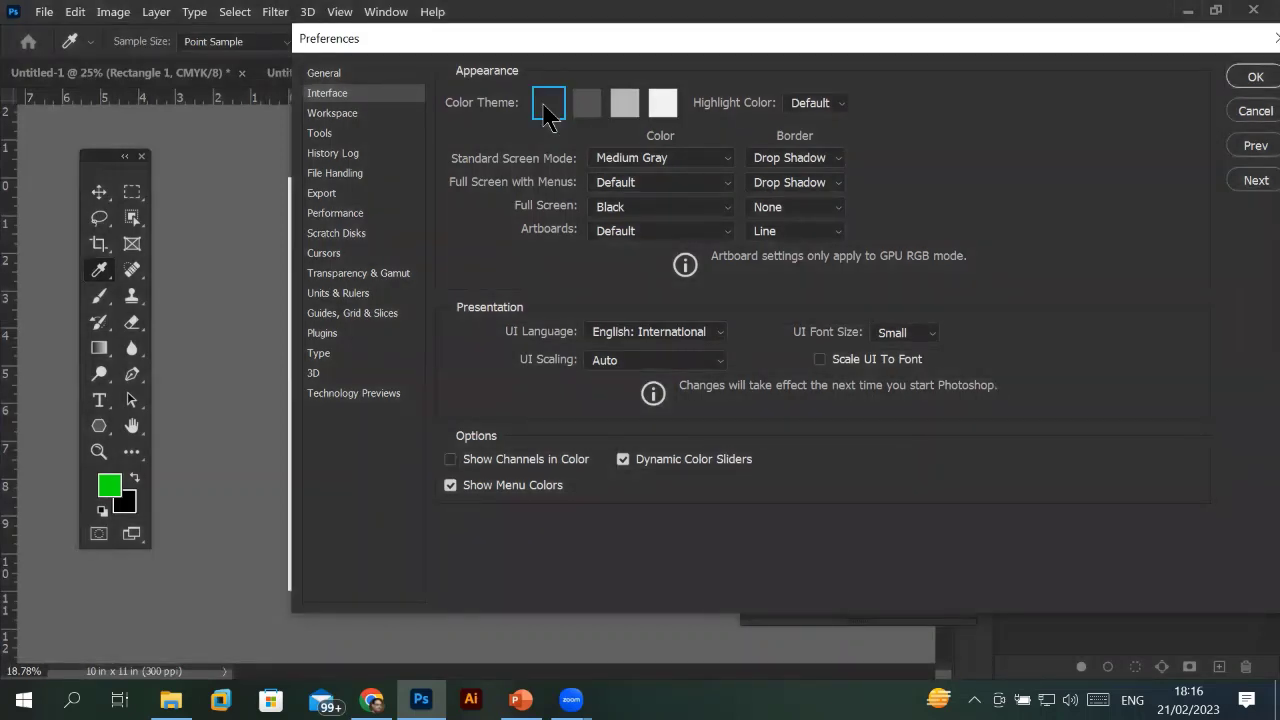
click(666, 103)
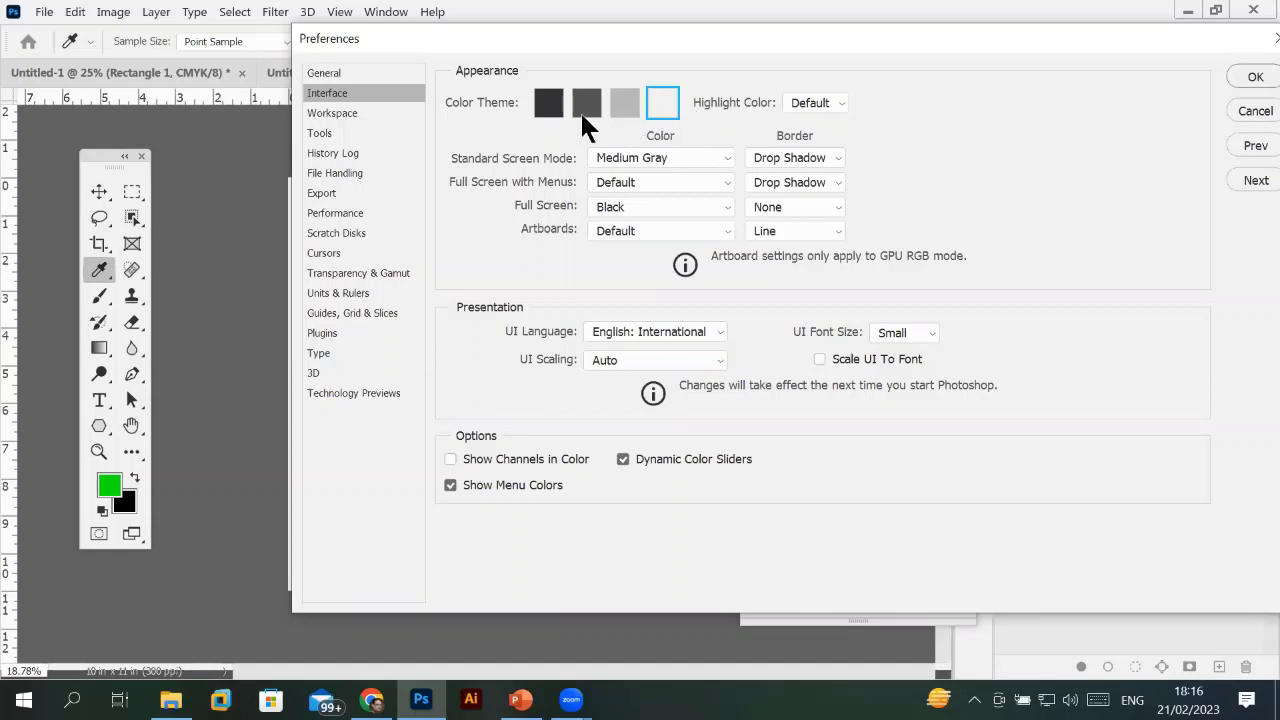
click(547, 106)
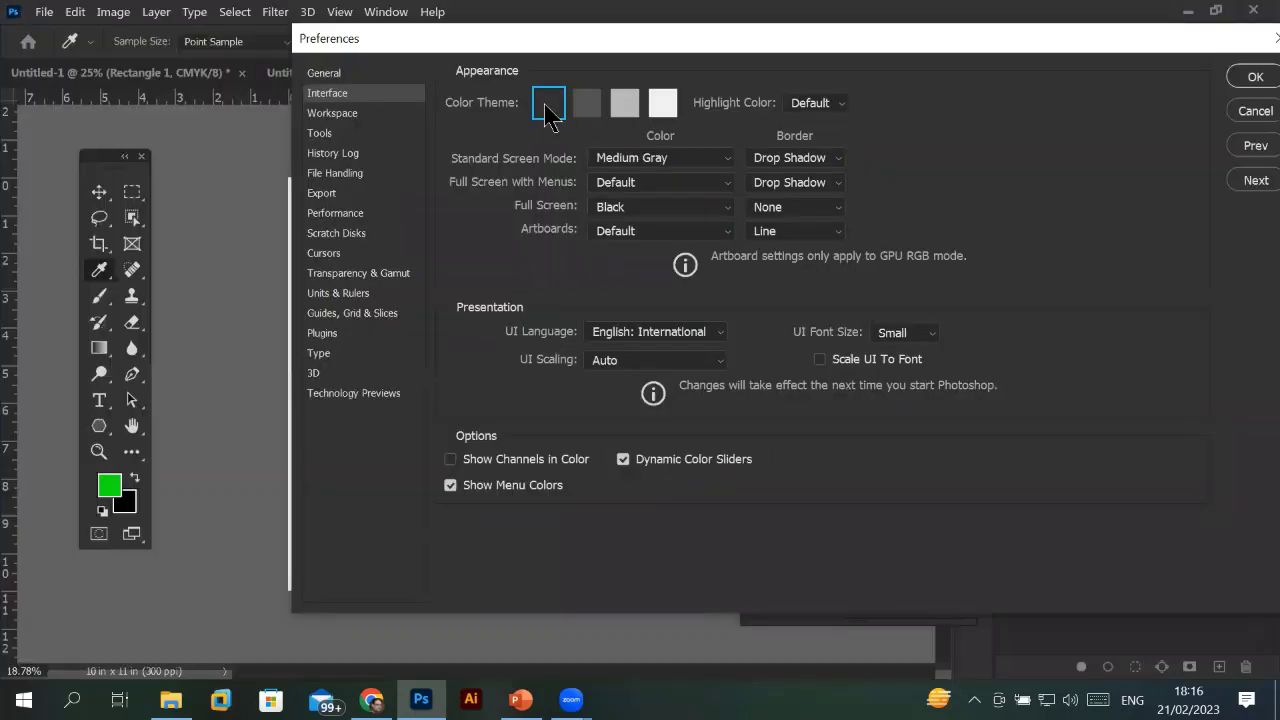
click(590, 105)
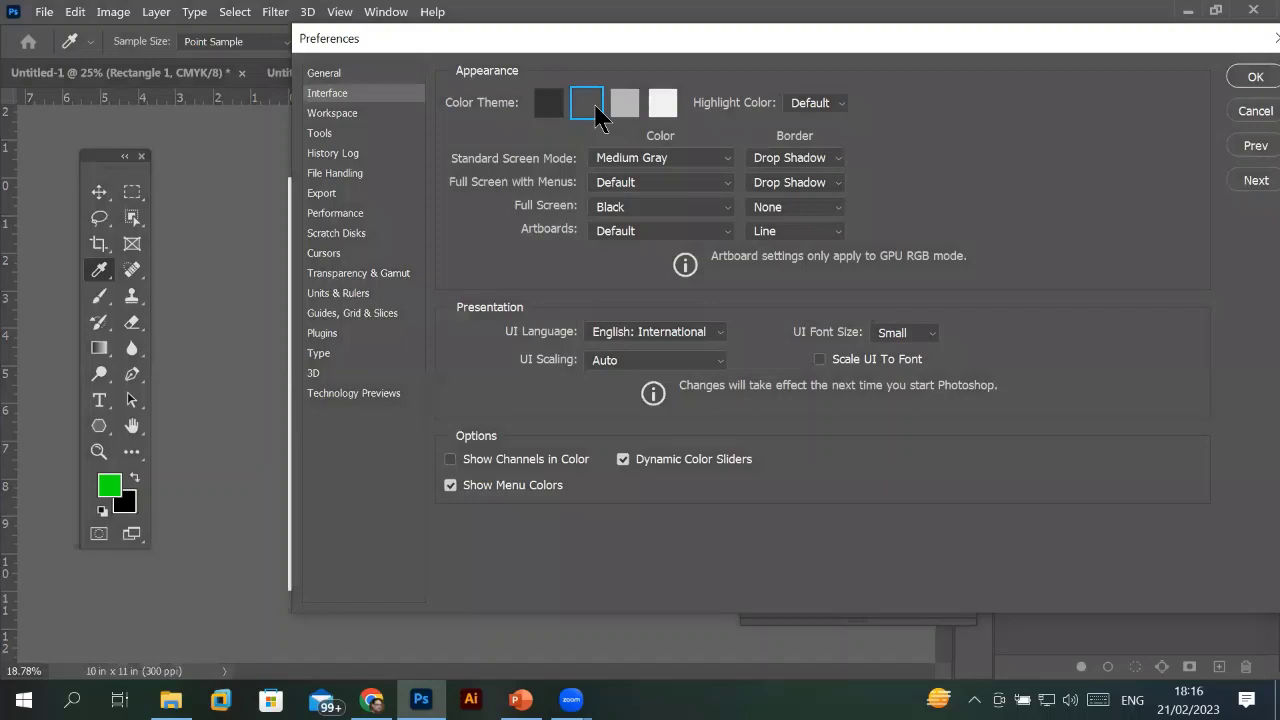
click(618, 106)
click(588, 110)
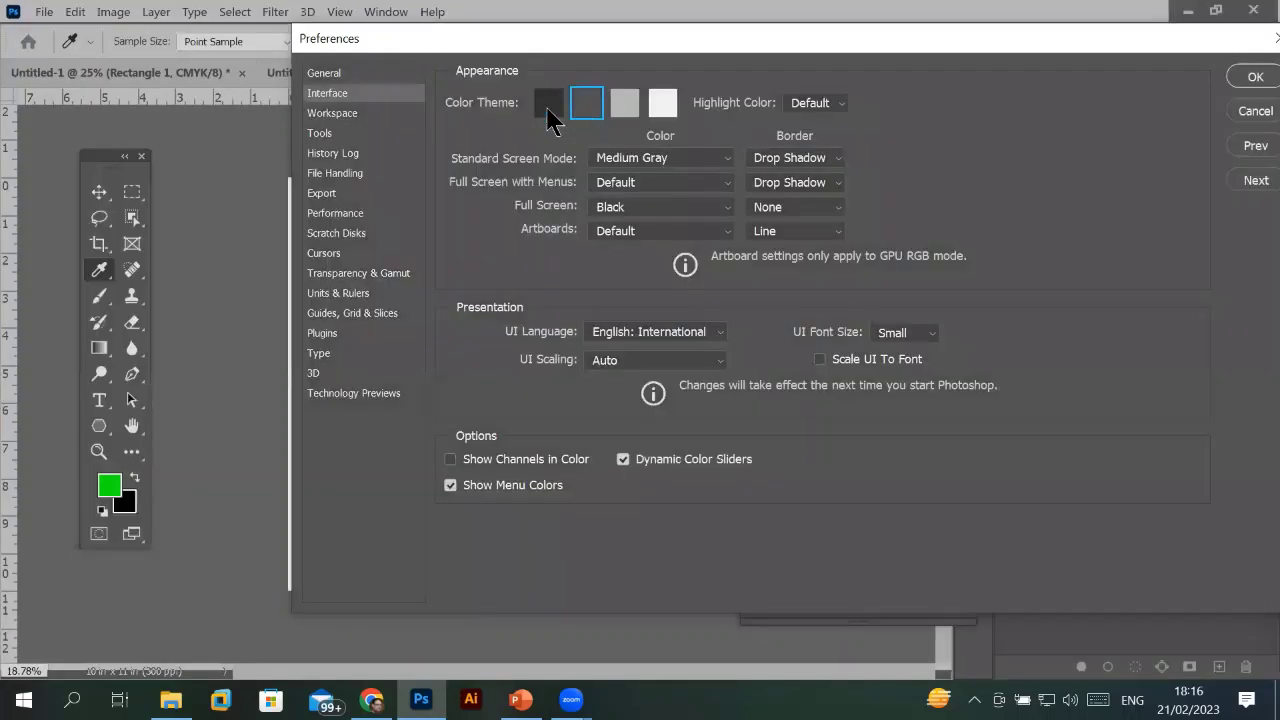
click(548, 110)
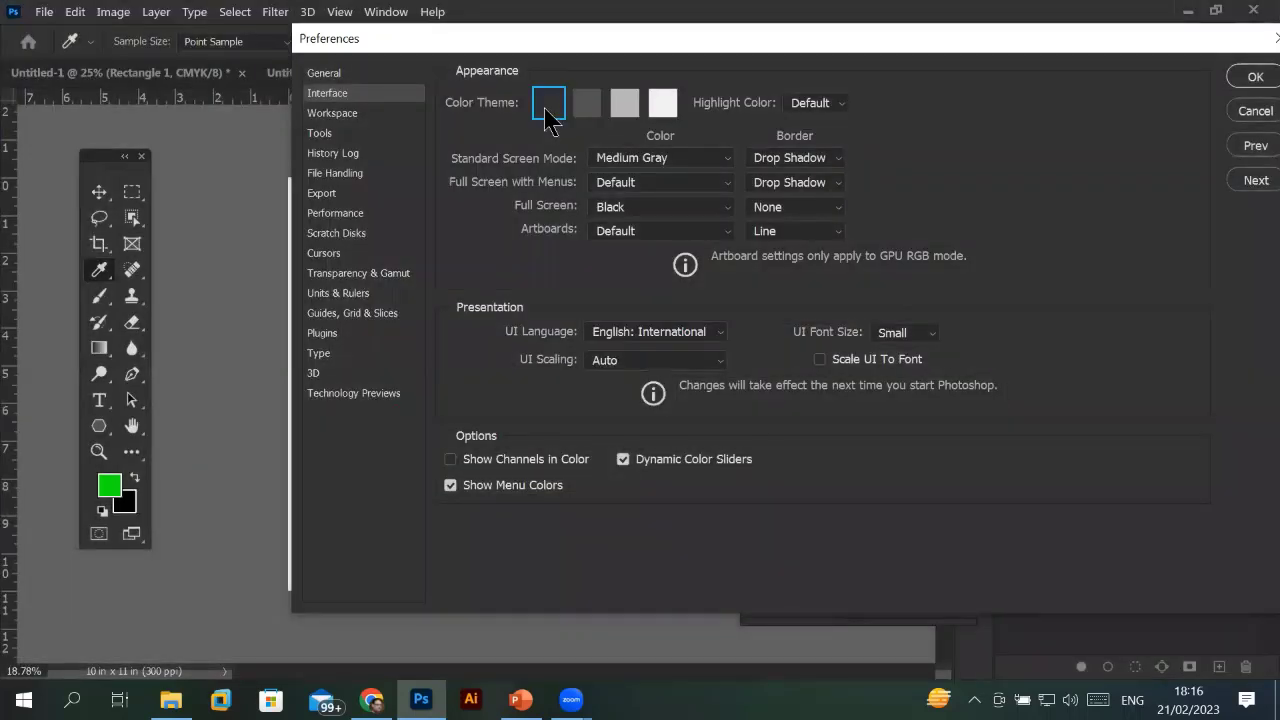
click(1255, 78)
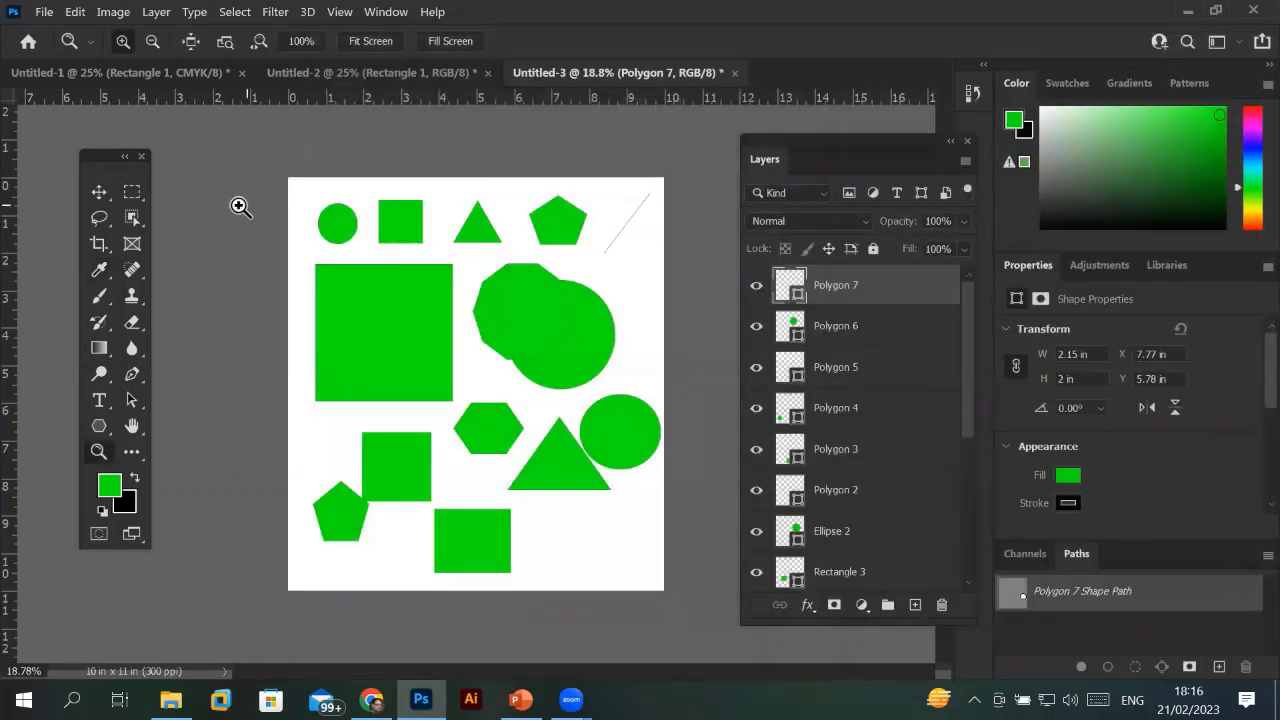
Try Dark Gray and Light Gray pasteboard colours, then settle on Black.
right_click(210, 195)
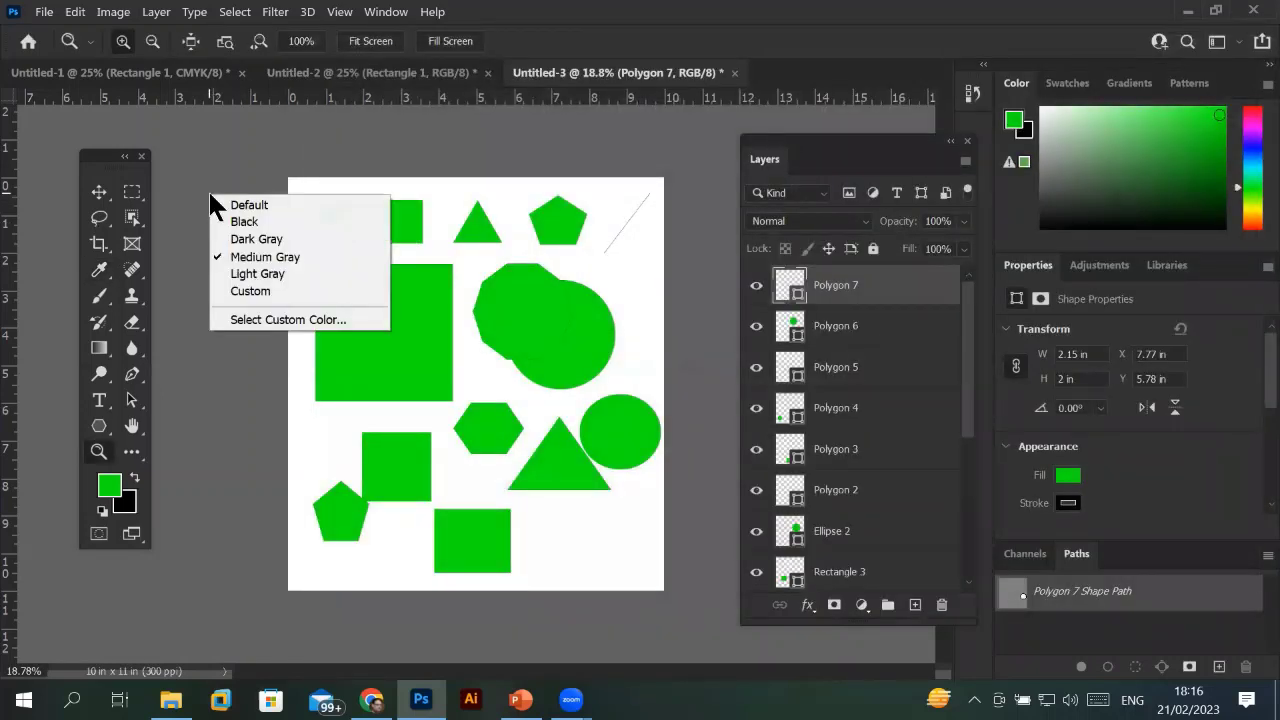
click(252, 239)
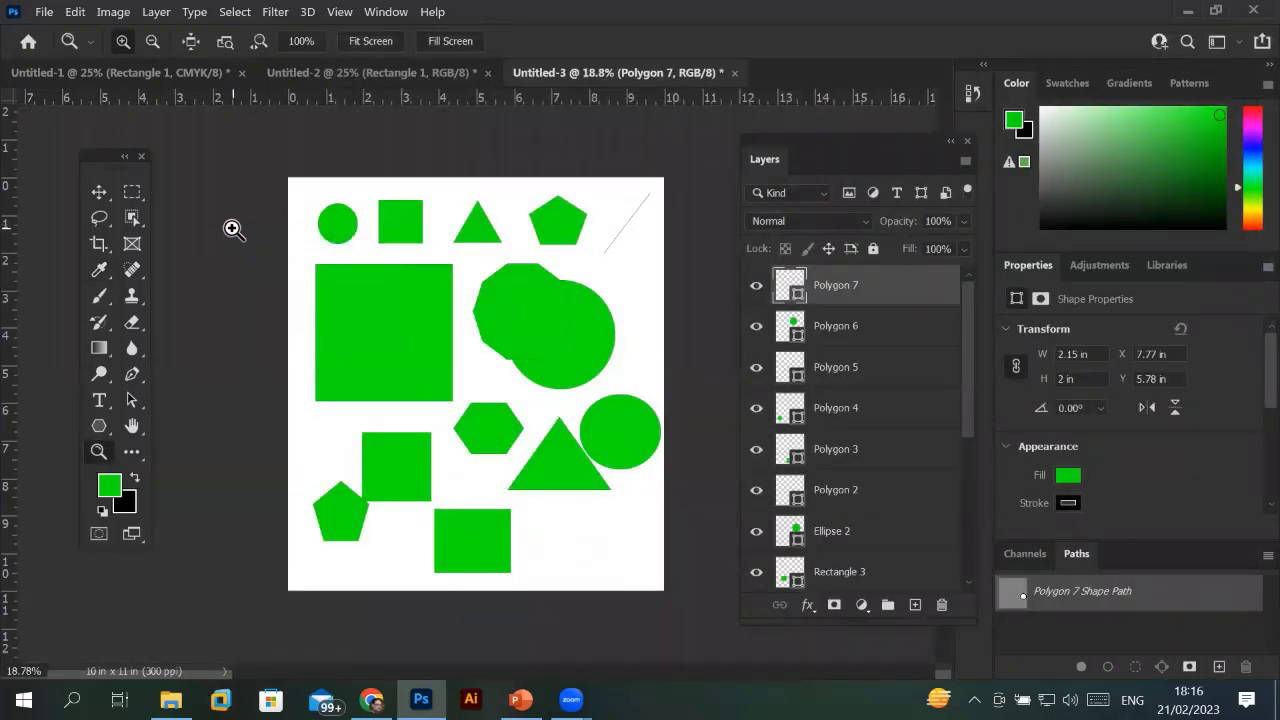
right_click(232, 229)
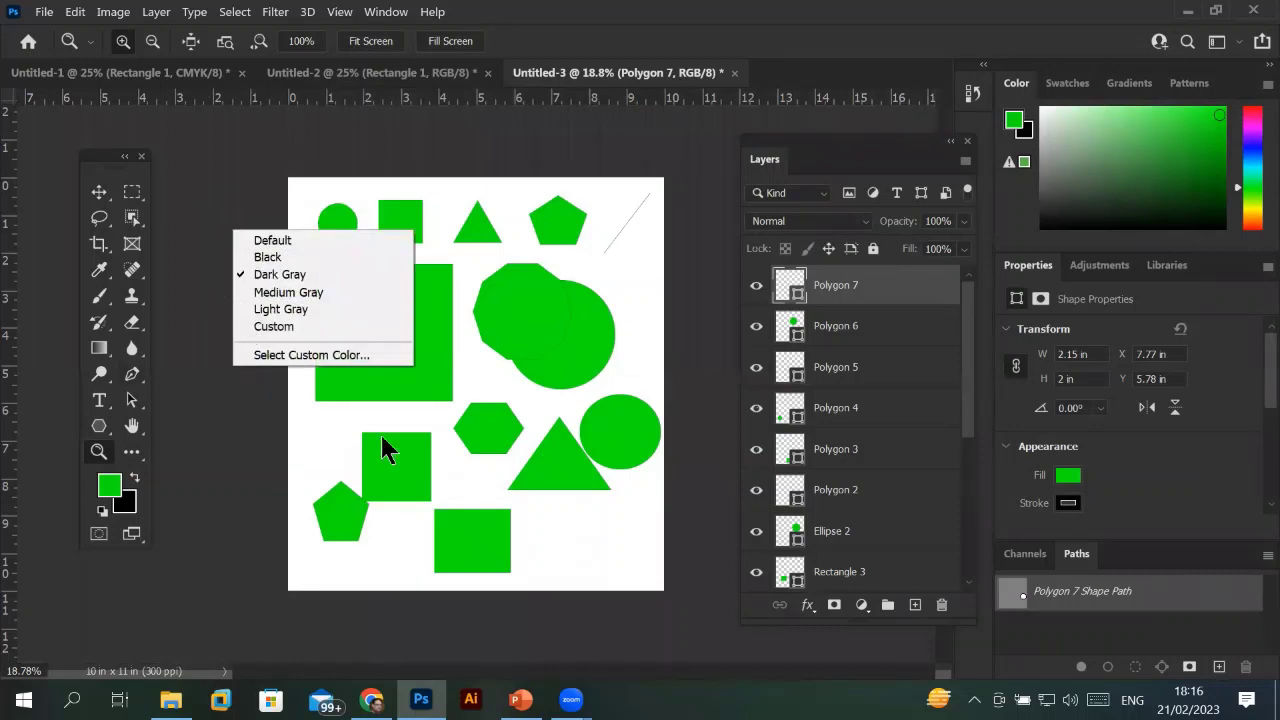
click(282, 309)
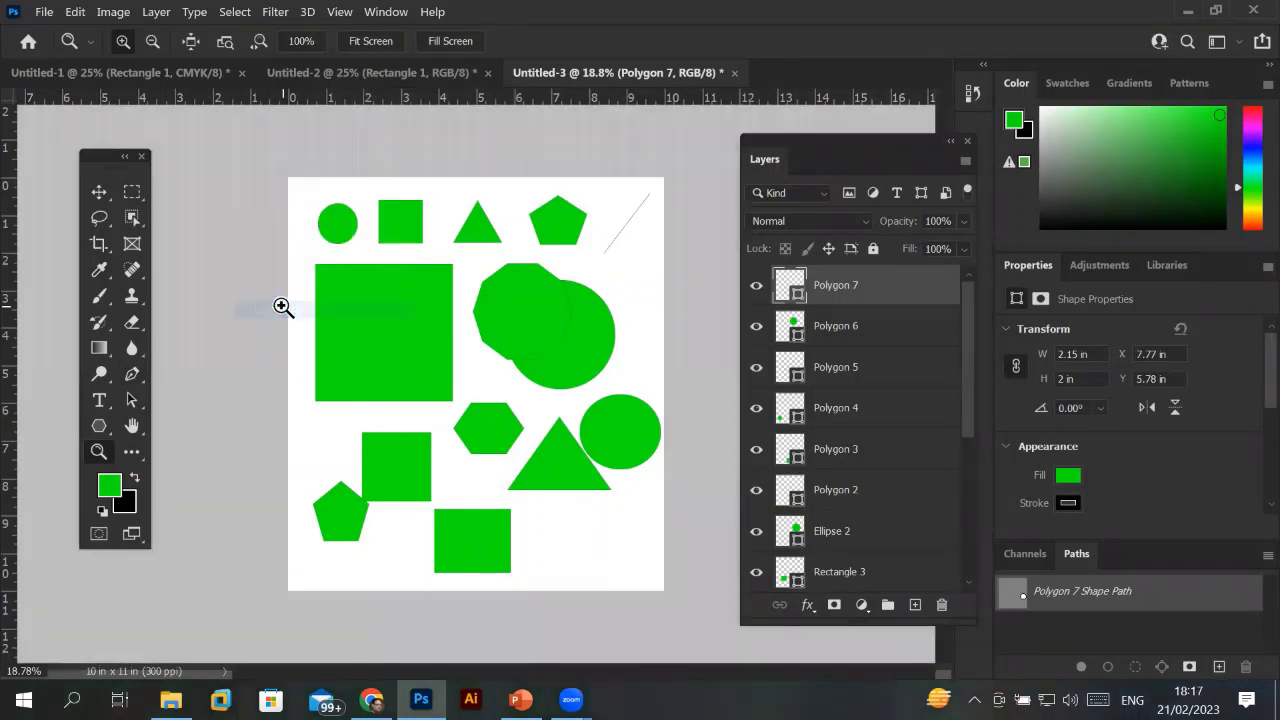
right_click(236, 297)
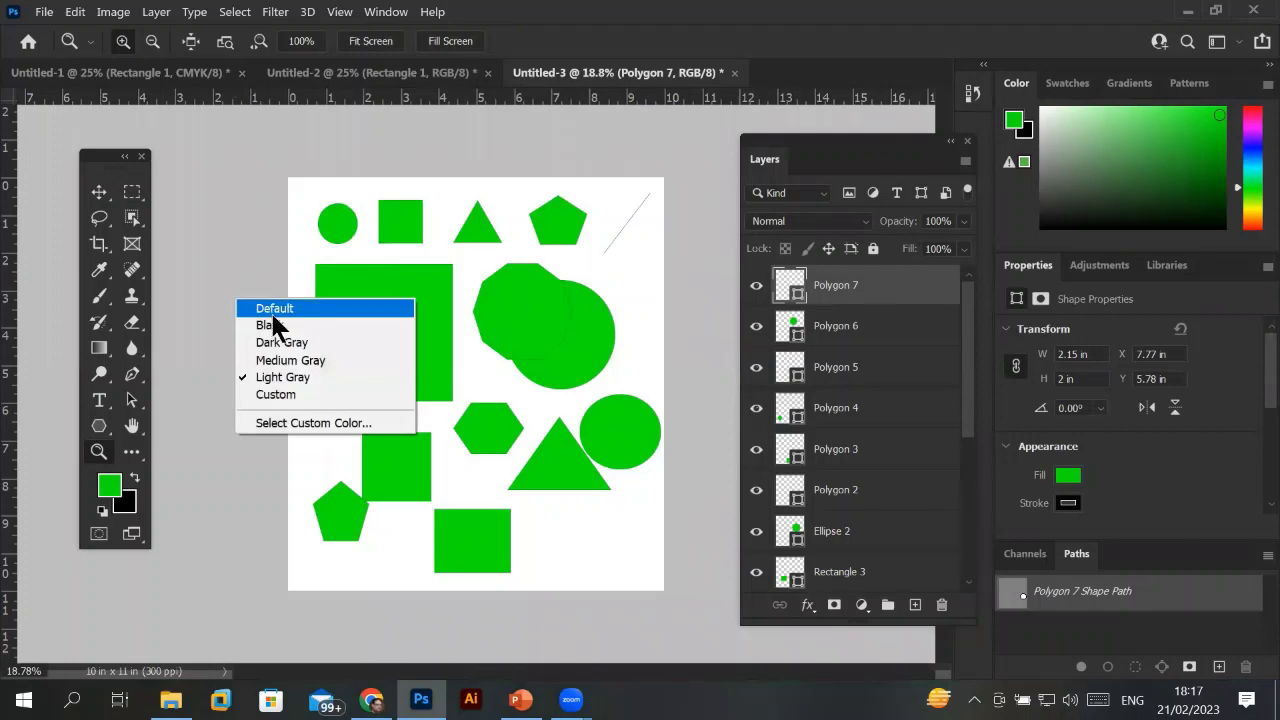
click(272, 325)
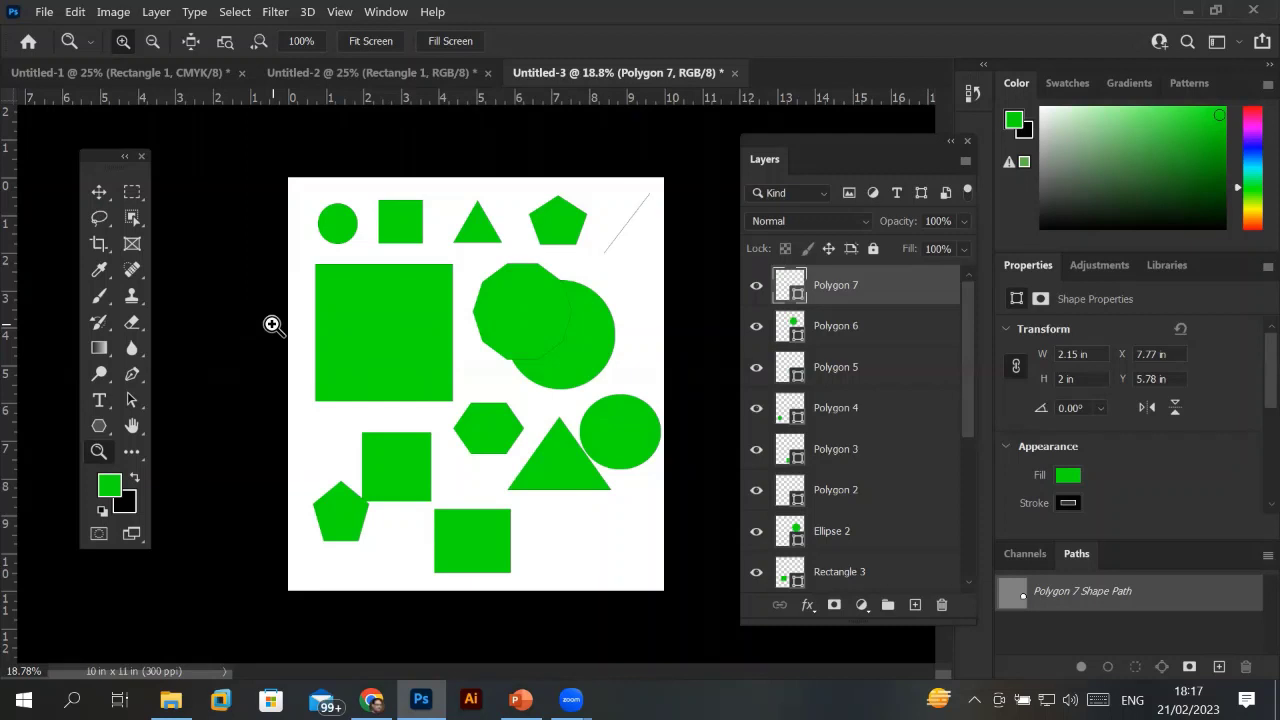
right_click(238, 270)
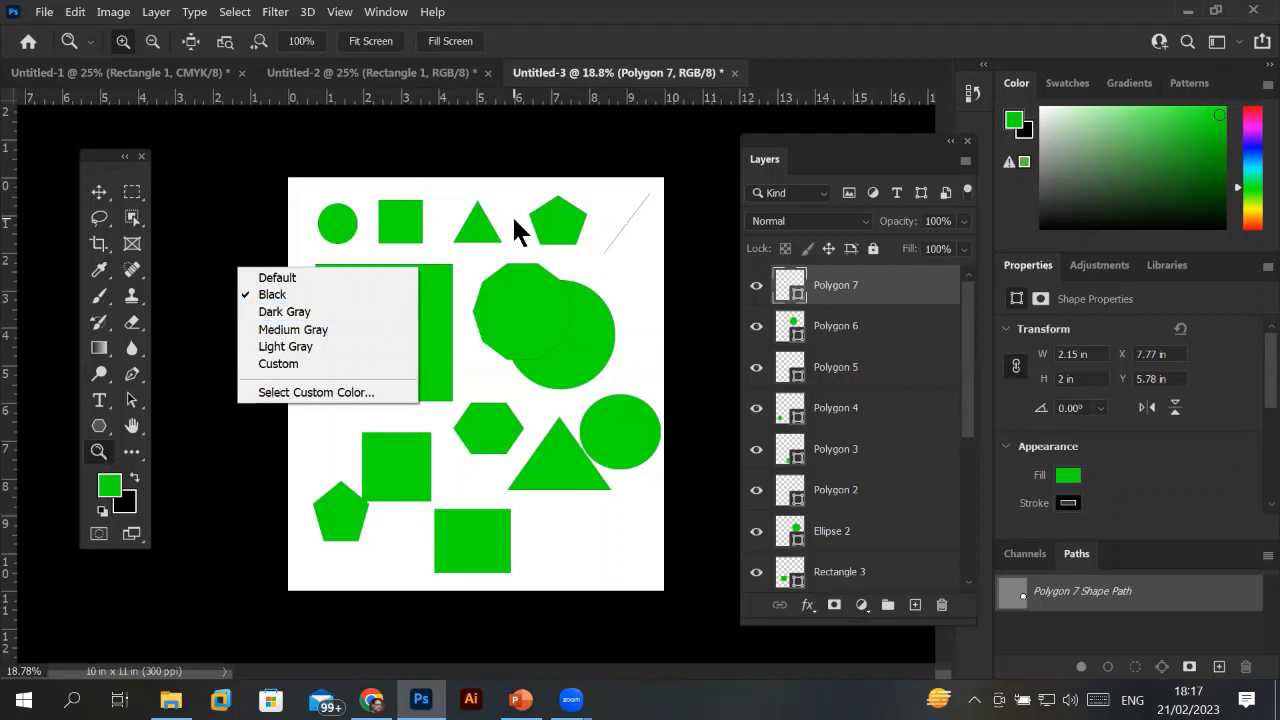
click(234, 222)
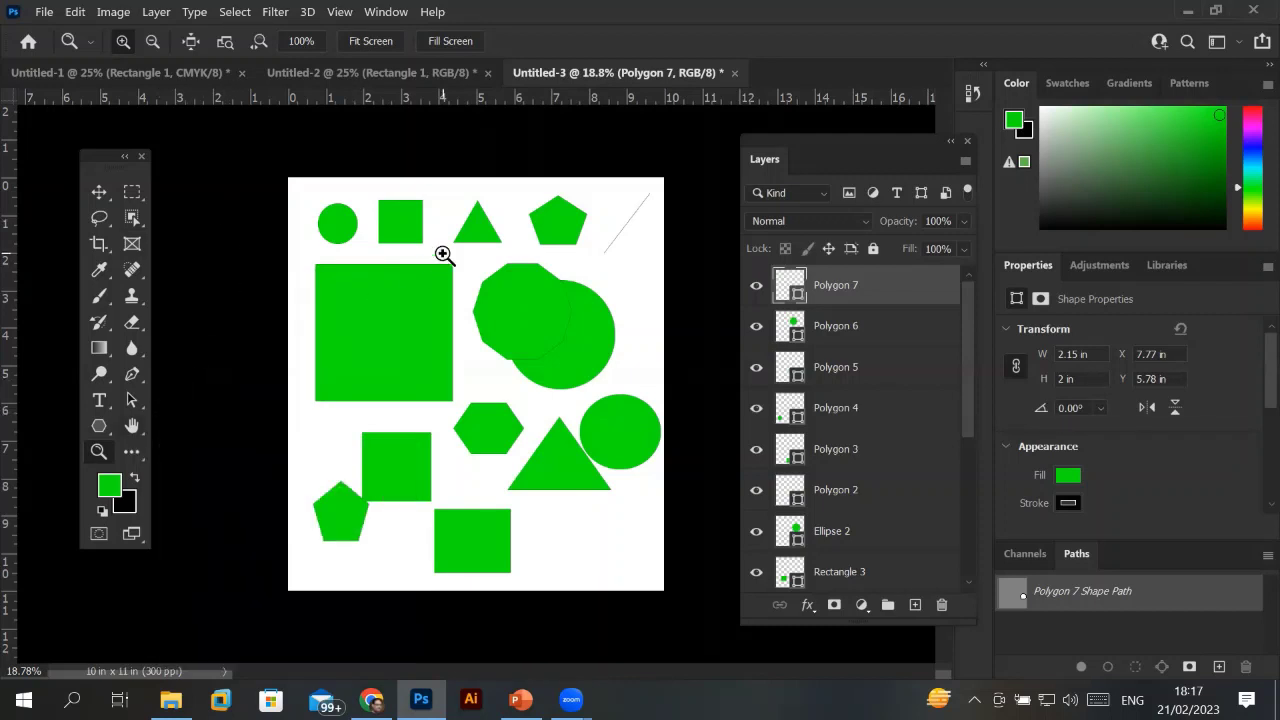
Zoom in and pan across the octagon, circle, triangle and large rectangle.
drag(443, 251, 472, 262)
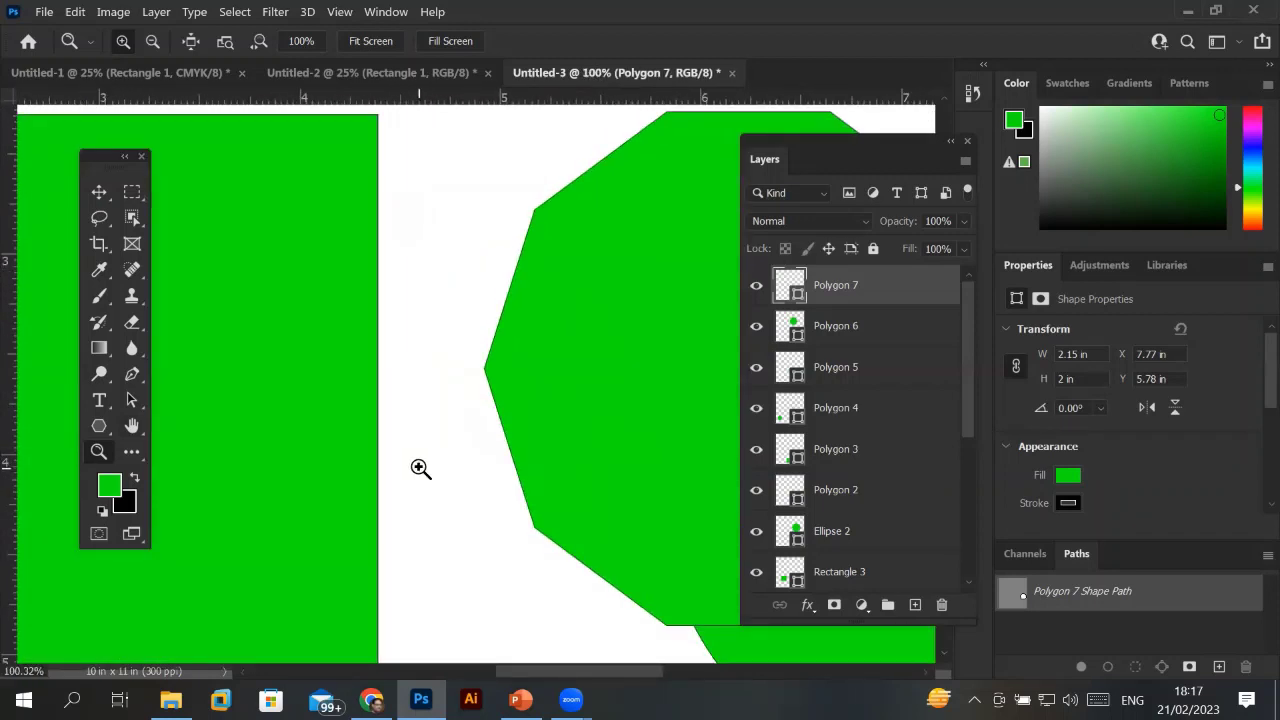
click(131, 426)
drag(466, 280, 277, 283)
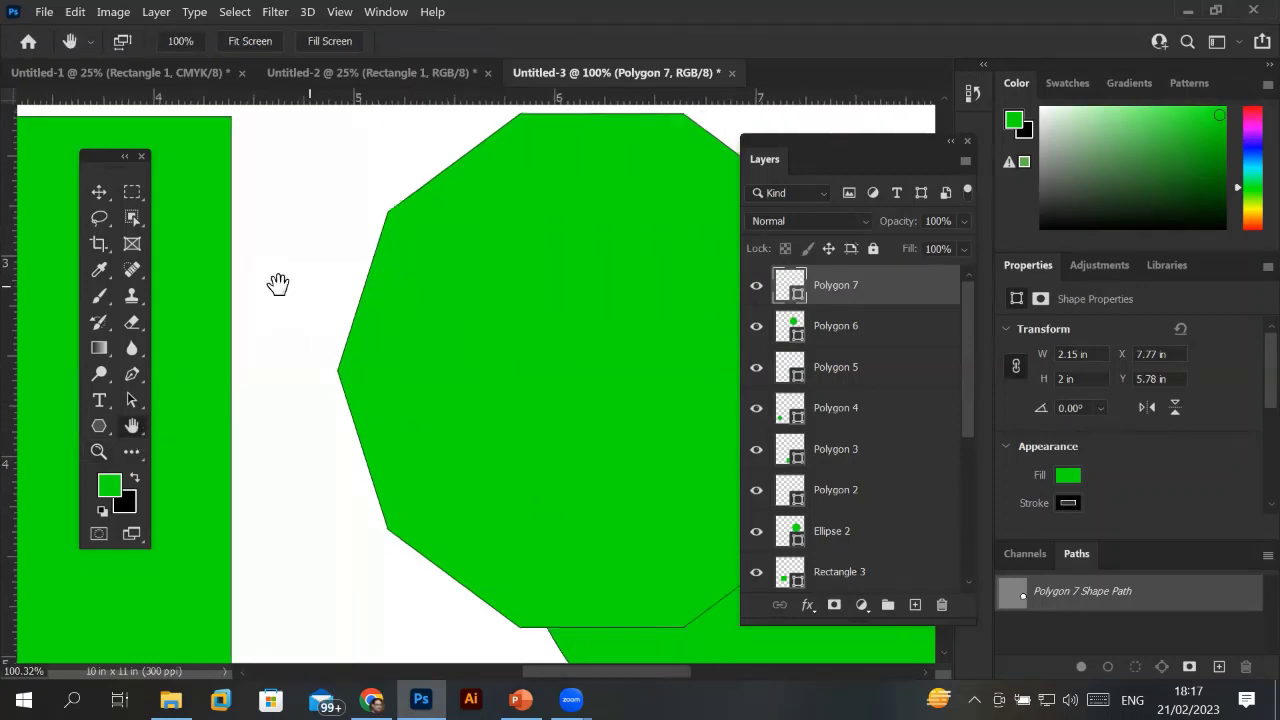
drag(531, 283, 91, 300)
drag(586, 329, 357, 290)
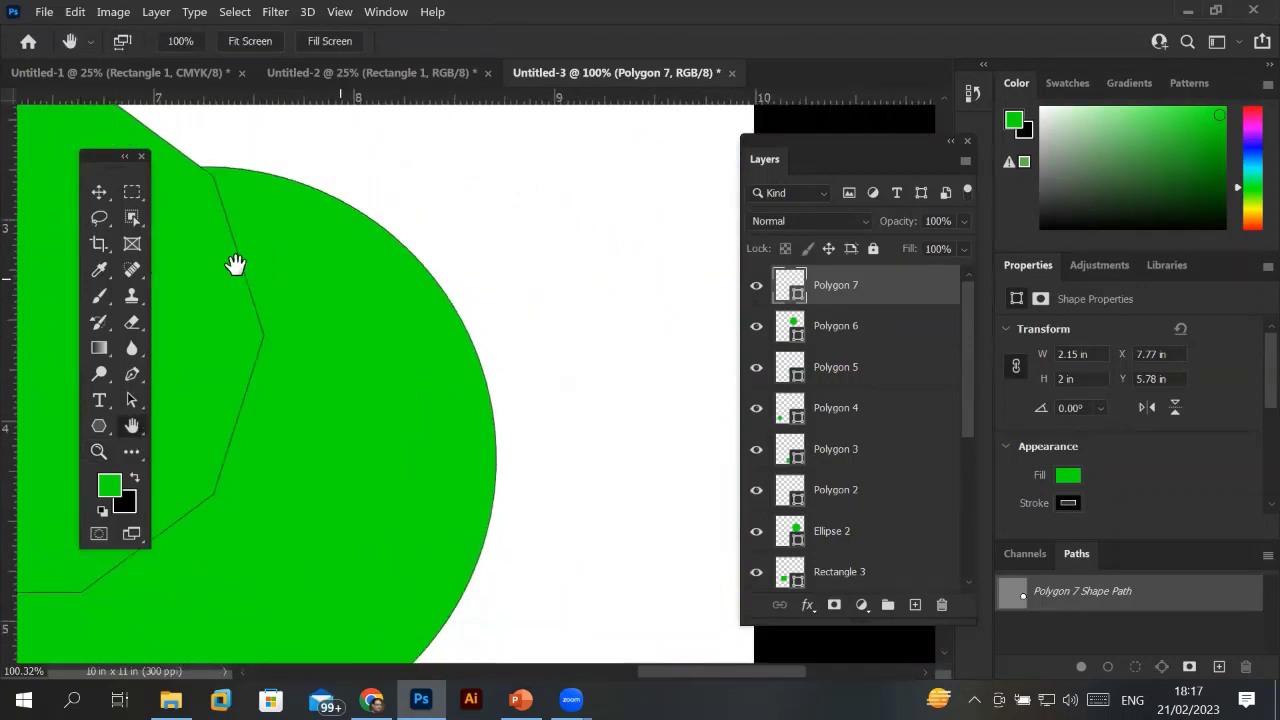
drag(523, 414, 389, 414)
mouse_move(459, 260)
mouse_down()
mouse_move(507, 248)
mouse_move(660, 60)
mouse_up()
drag(420, 451, 480, 123)
drag(314, 380, 448, 256)
drag(254, 437, 294, 337)
mouse_move(101, 349)
mouse_down()
mouse_move(271, 389)
mouse_move(451, 249)
mouse_up()
mouse_move(230, 616)
mouse_down()
mouse_move(323, 260)
mouse_move(300, 534)
mouse_up()
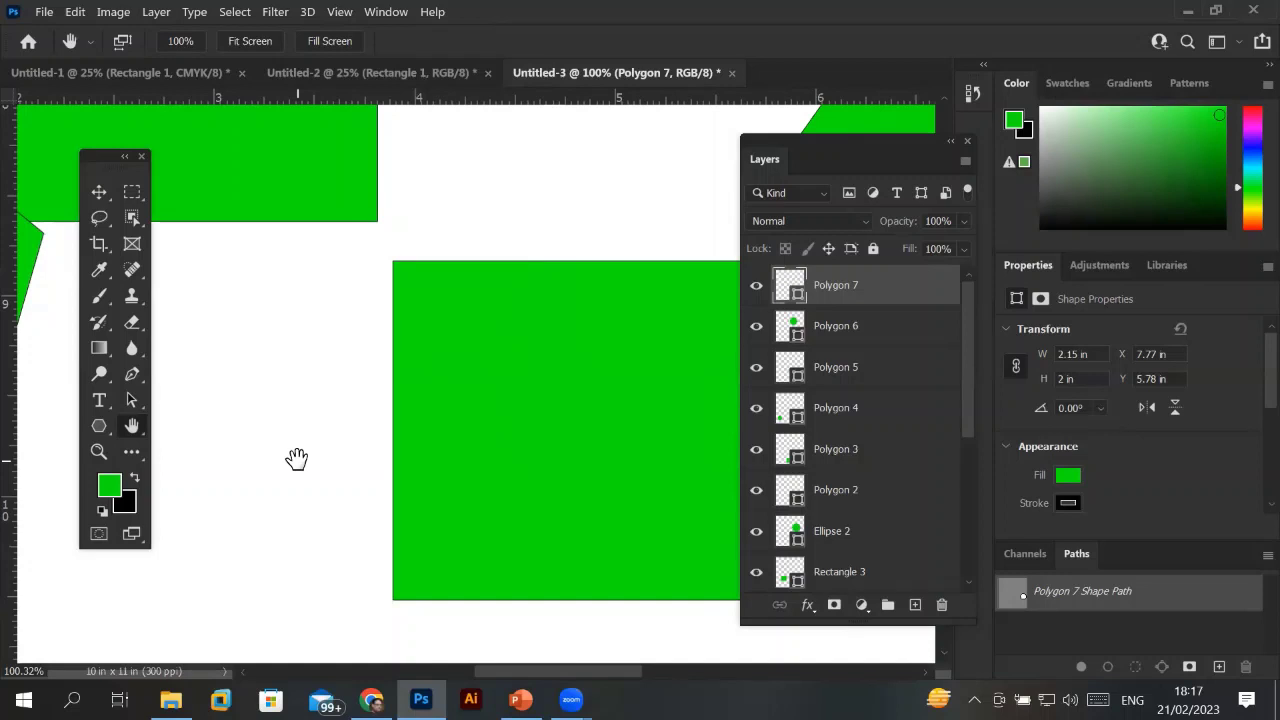
Scroll and pan to view the triangle, pentagon, decagon and hexagon near the top.
scroll(297, 458, down, 2)
scroll(297, 458, down, 2)
scroll(297, 458, down, 1)
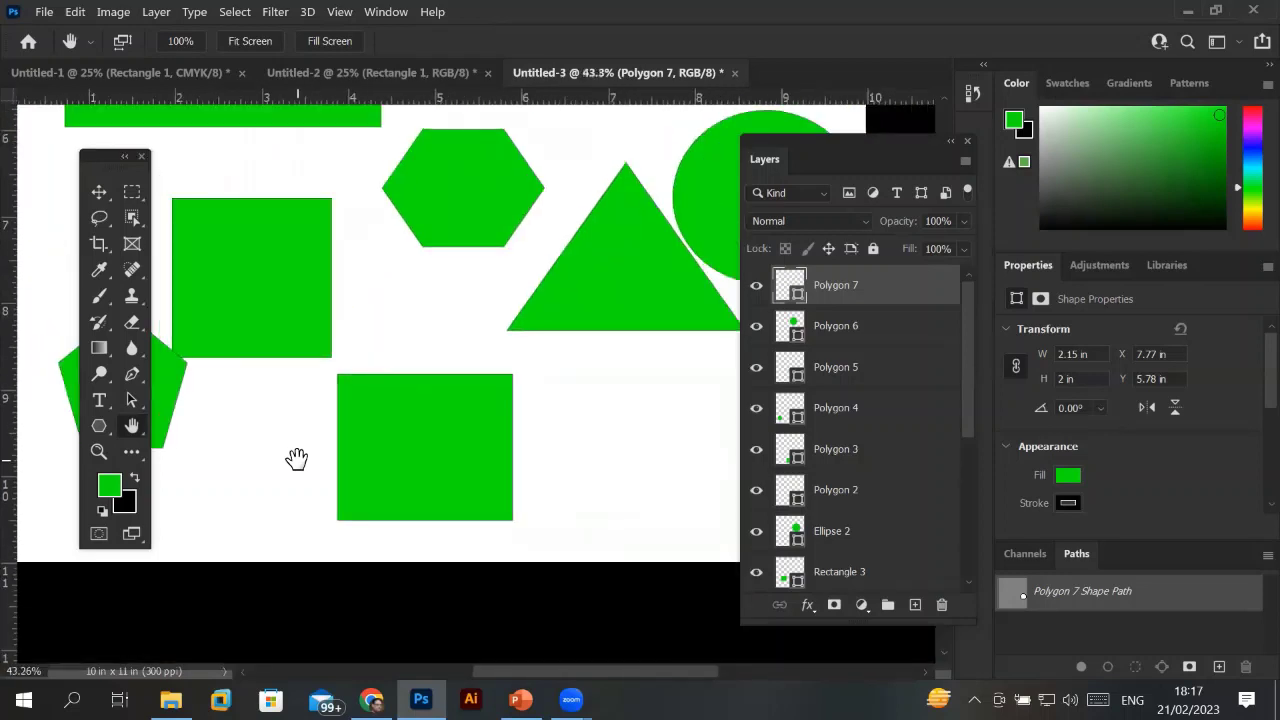
scroll(297, 458, down, 1)
scroll(297, 458, down, 2)
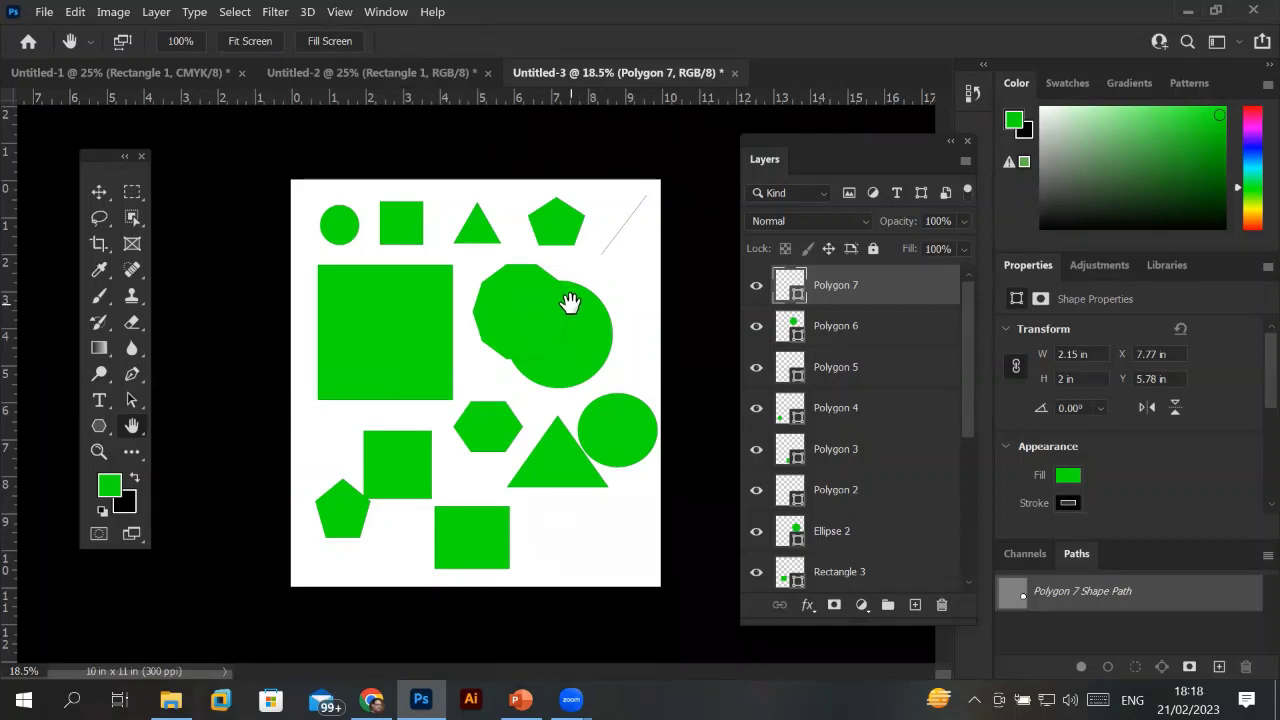
scroll(535, 282, up, 3)
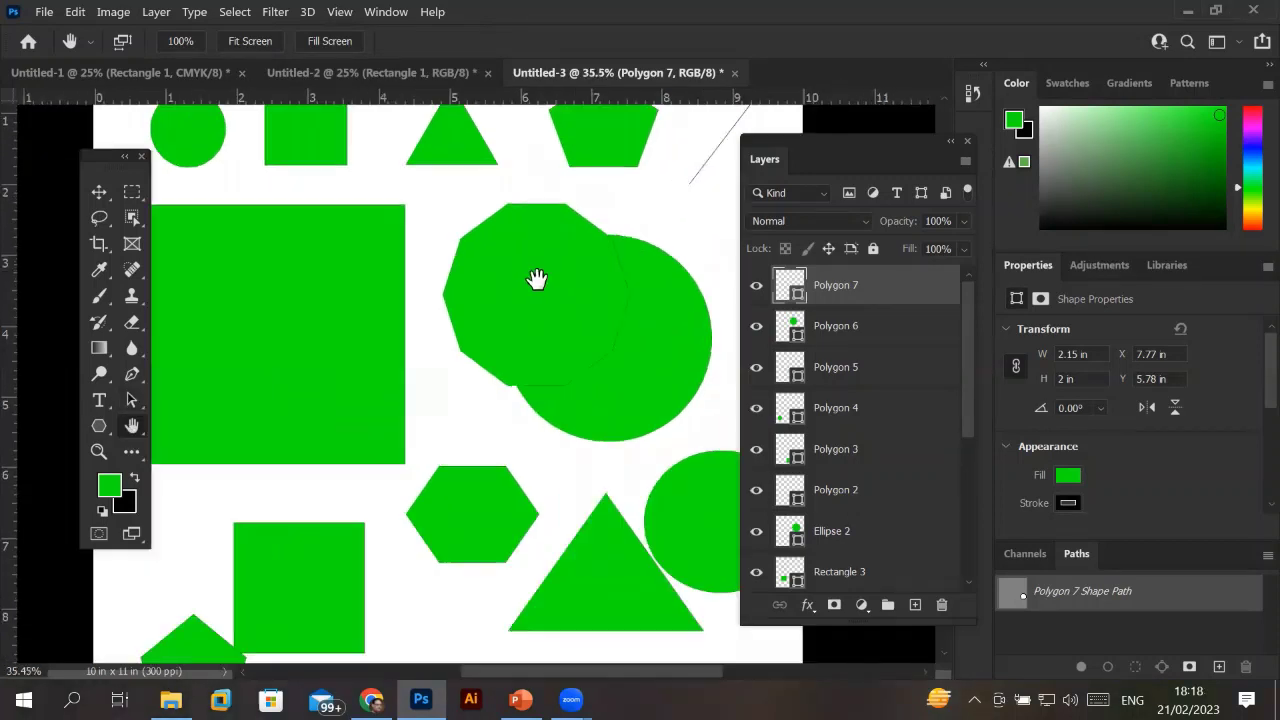
scroll(537, 280, up, 1)
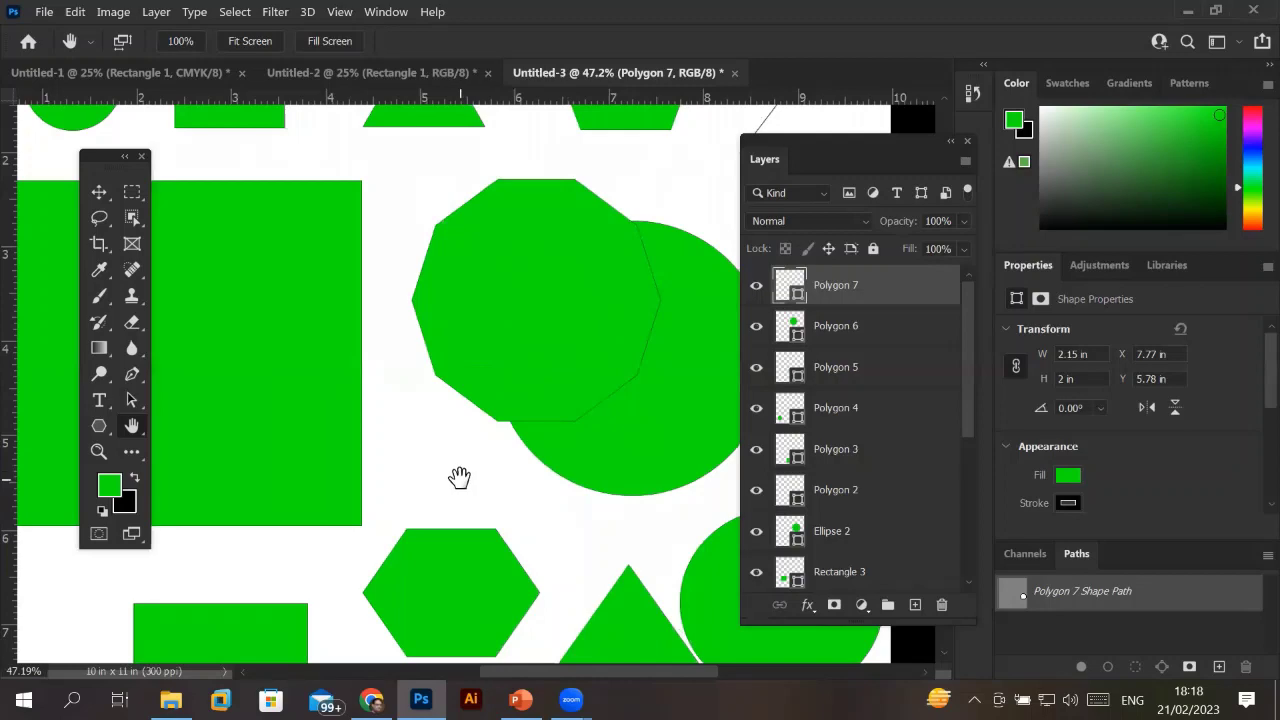
drag(444, 180, 394, 519)
drag(489, 334, 446, 363)
drag(346, 266, 158, 138)
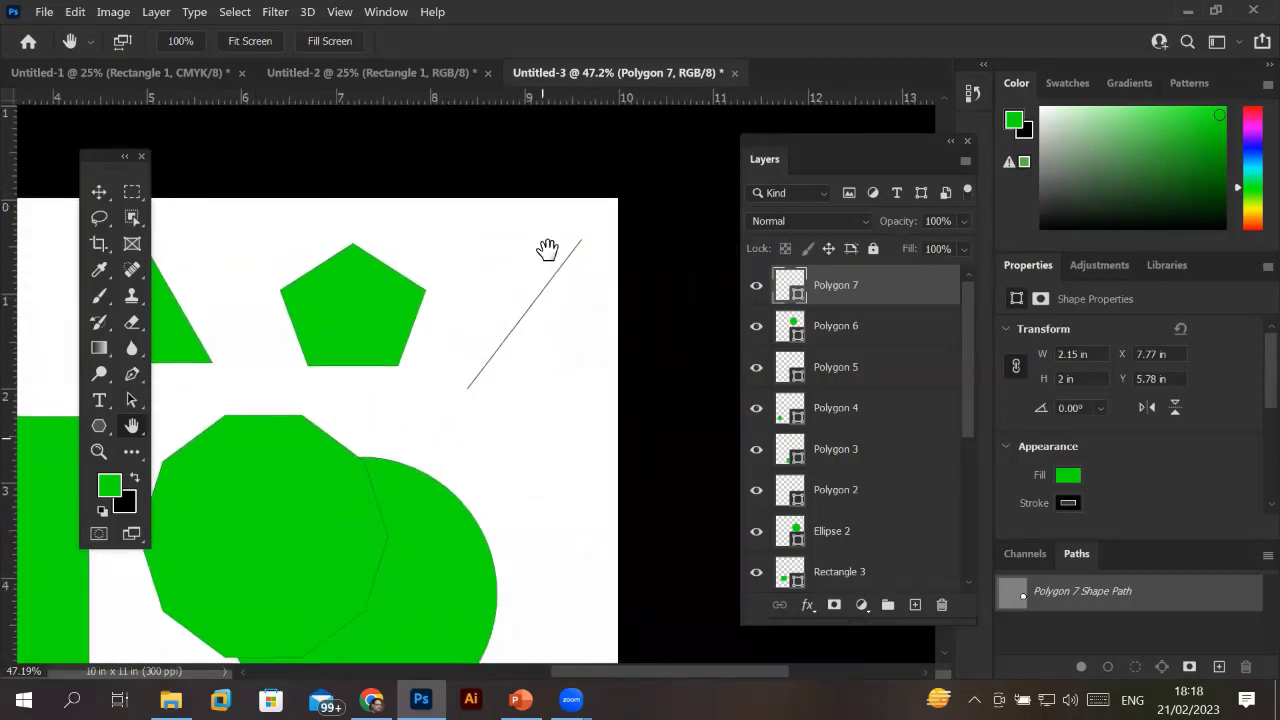
scroll(547, 250, down, 5)
scroll(557, 366, down, 3)
scroll(600, 214, down, 3)
scroll(551, 349, up, 3)
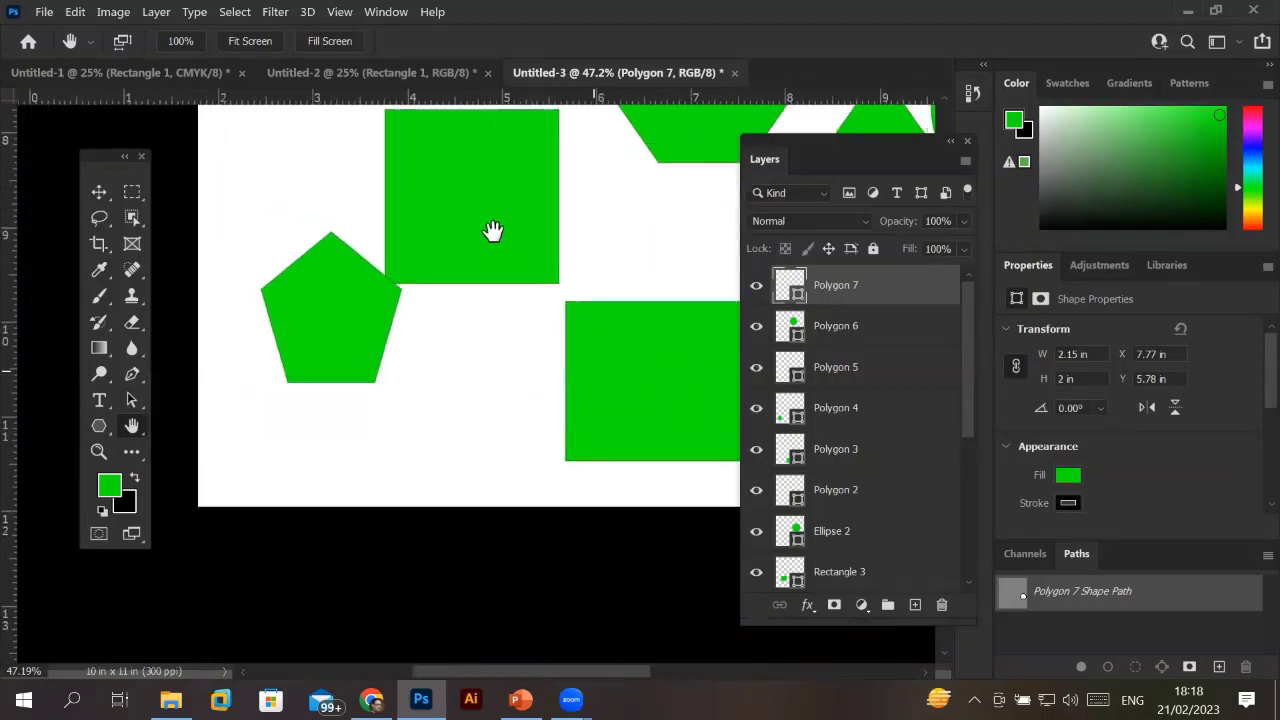
mouse_move(493, 231)
mouse_down()
mouse_move(409, 411)
mouse_move(557, 320)
mouse_move(506, 257)
mouse_move(445, 263)
mouse_move(423, 320)
mouse_up()
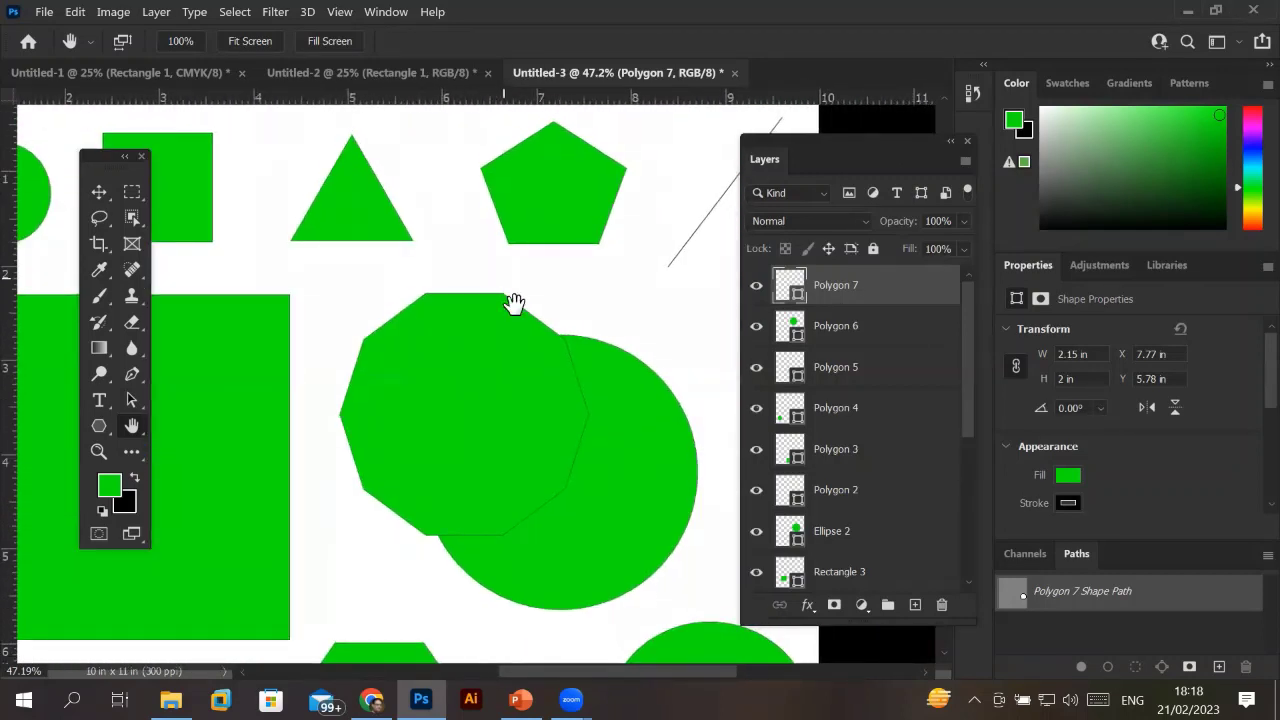
drag(514, 300, 557, 337)
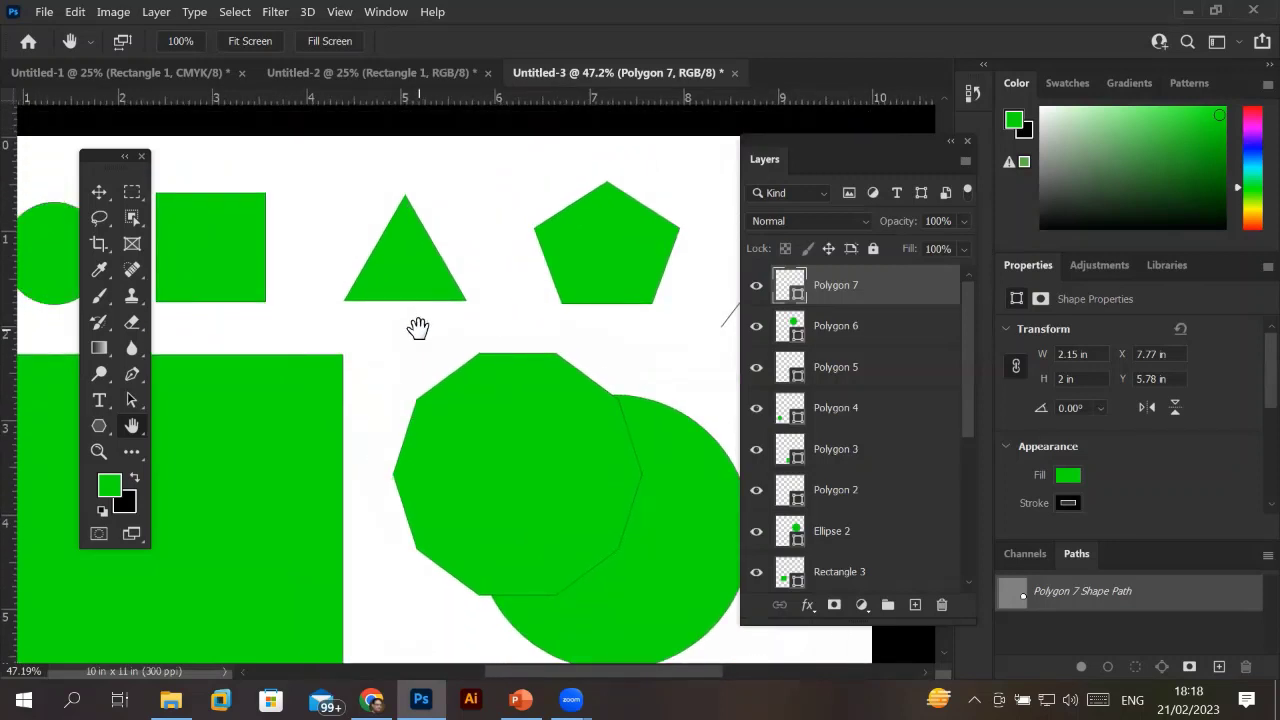
click(99, 452)
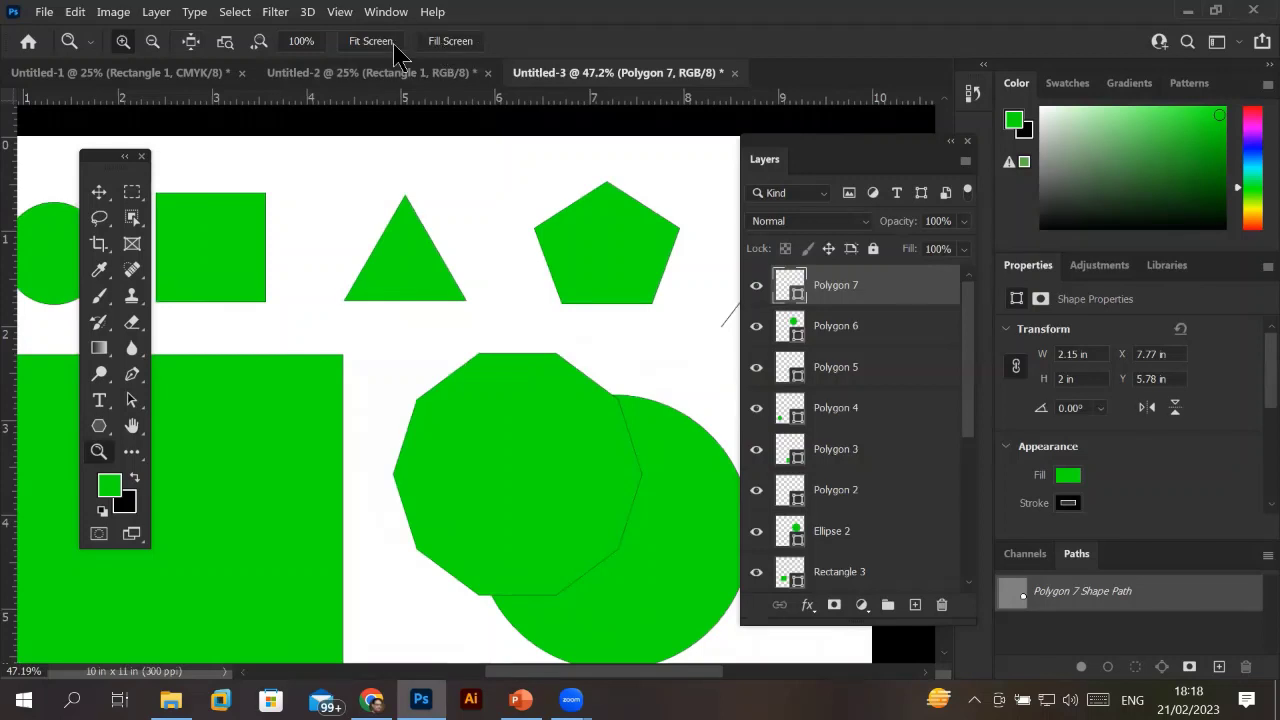
click(368, 41)
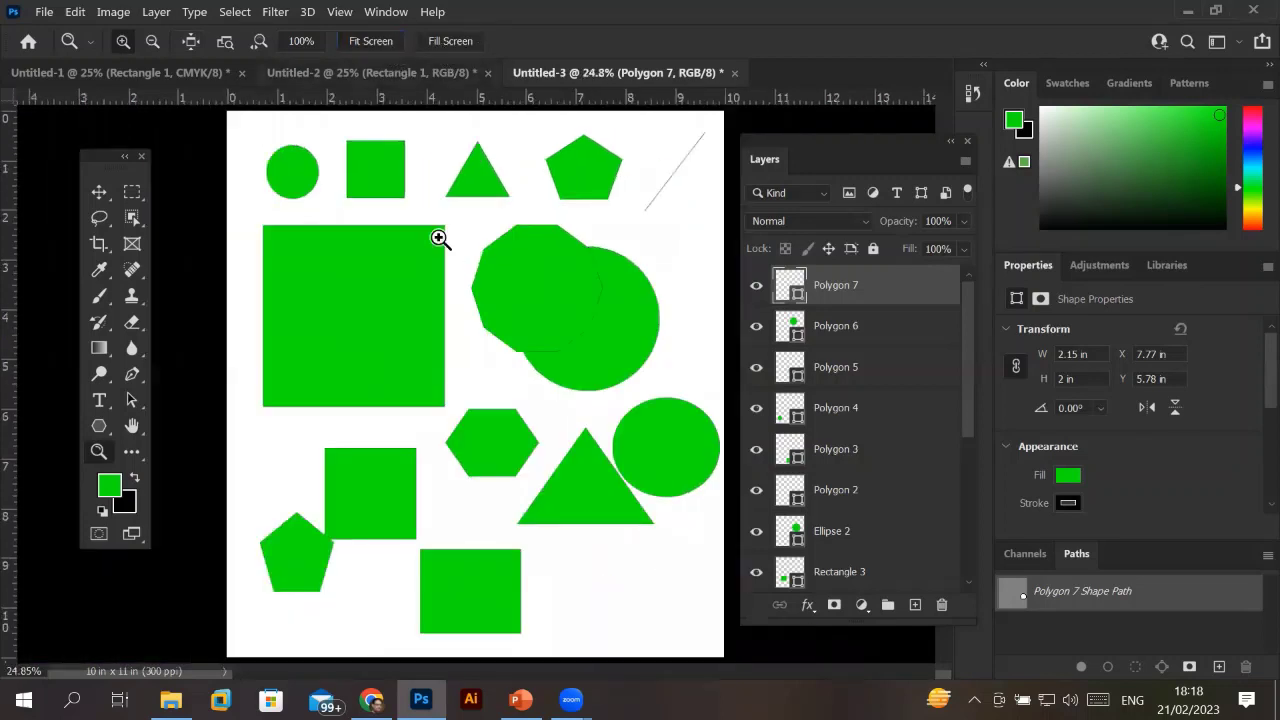
click(140, 430)
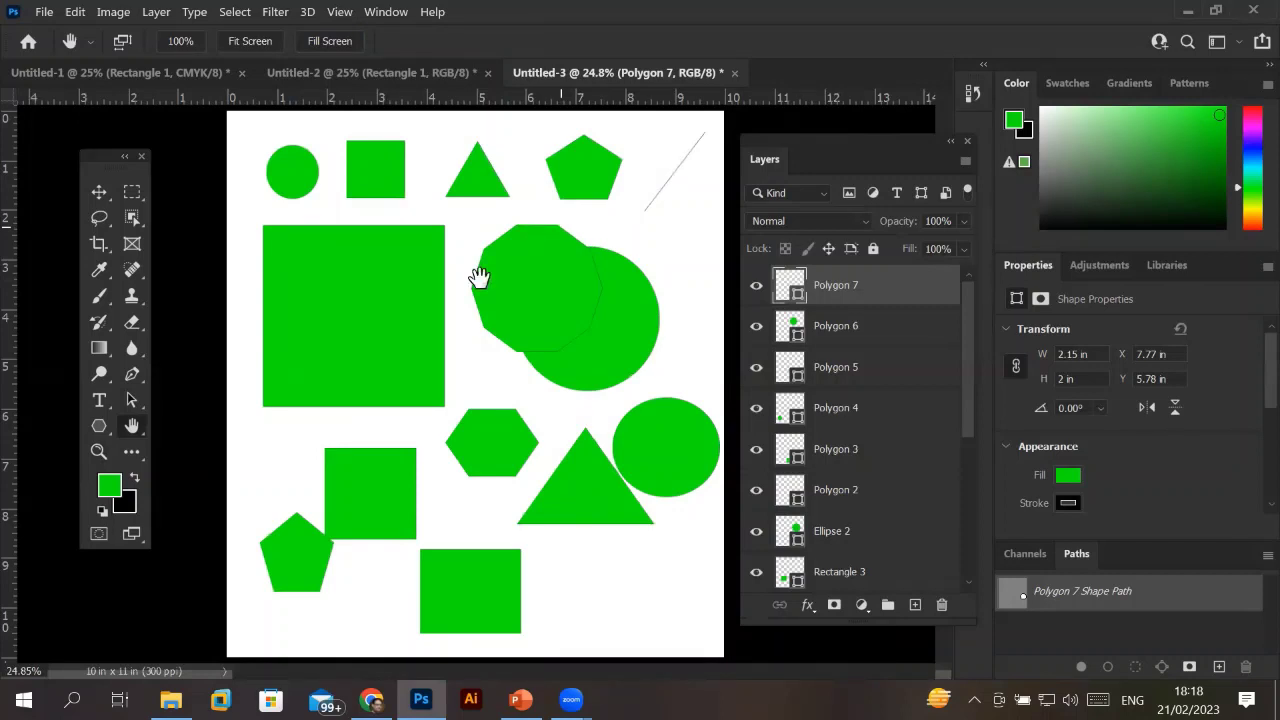
click(99, 452)
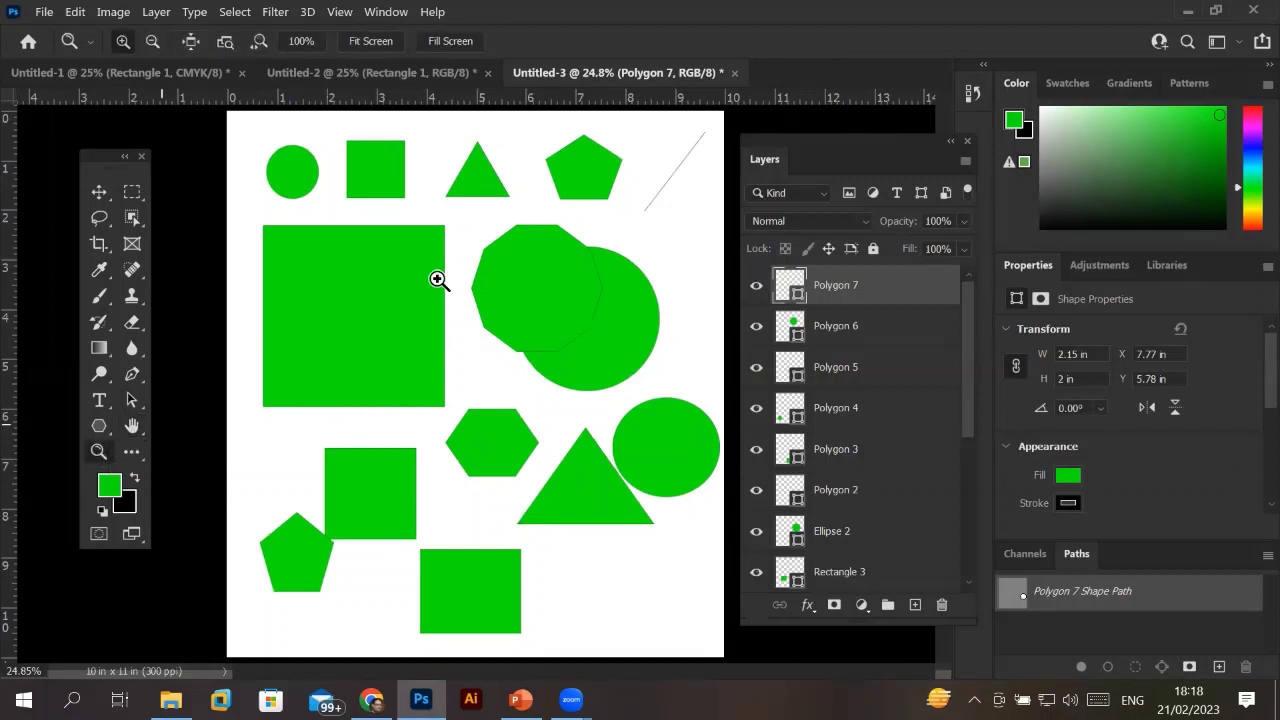
click(463, 217)
click(463, 217)
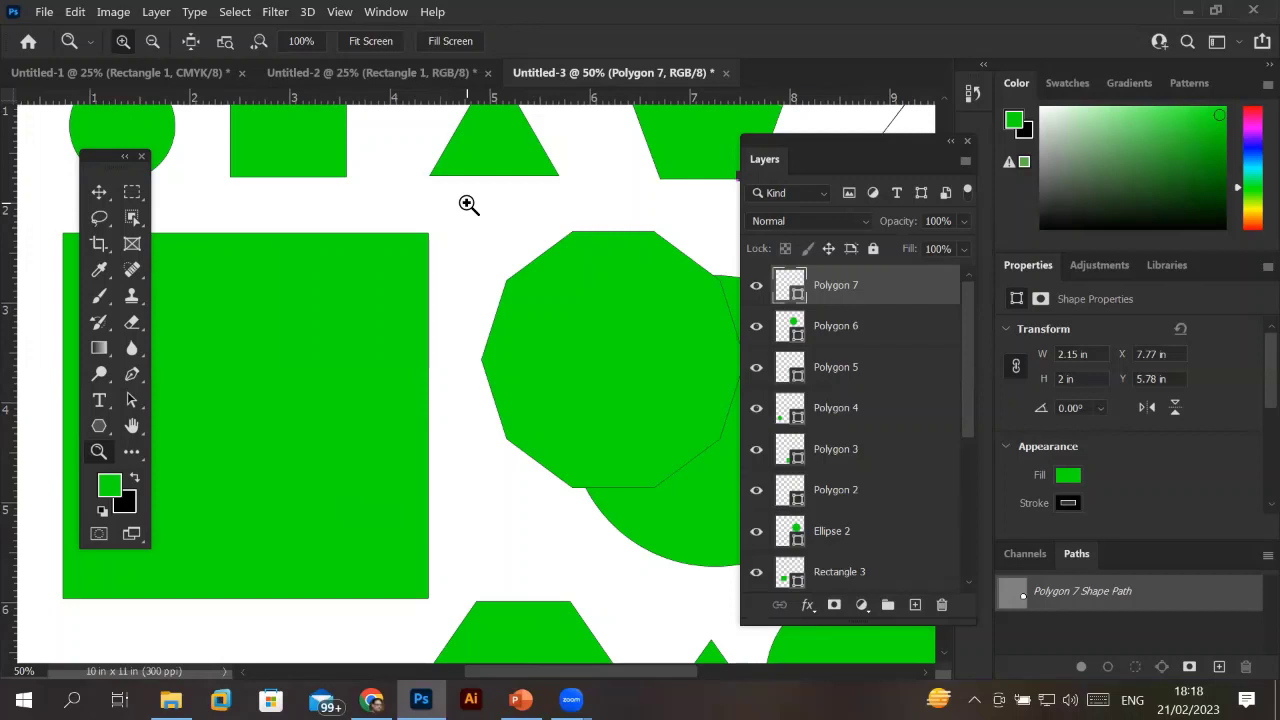
Nudge the large green square slightly down and to the right.
click(99, 192)
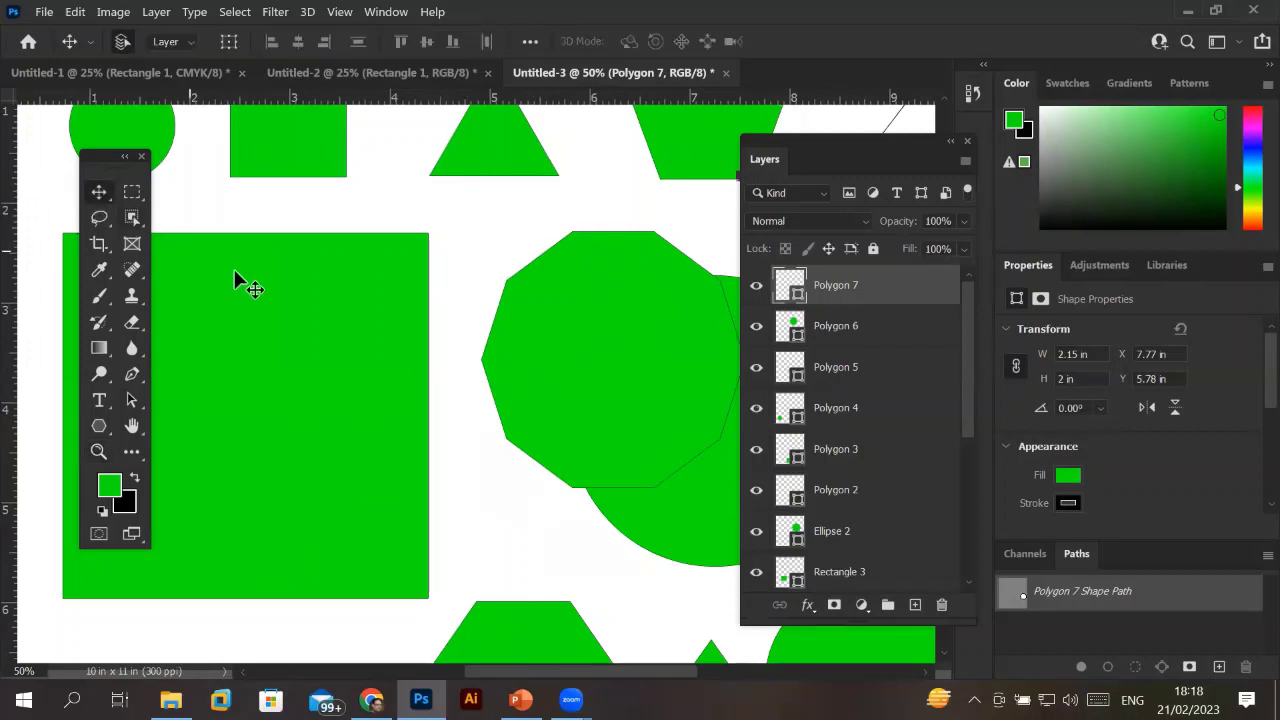
drag(234, 280, 248, 282)
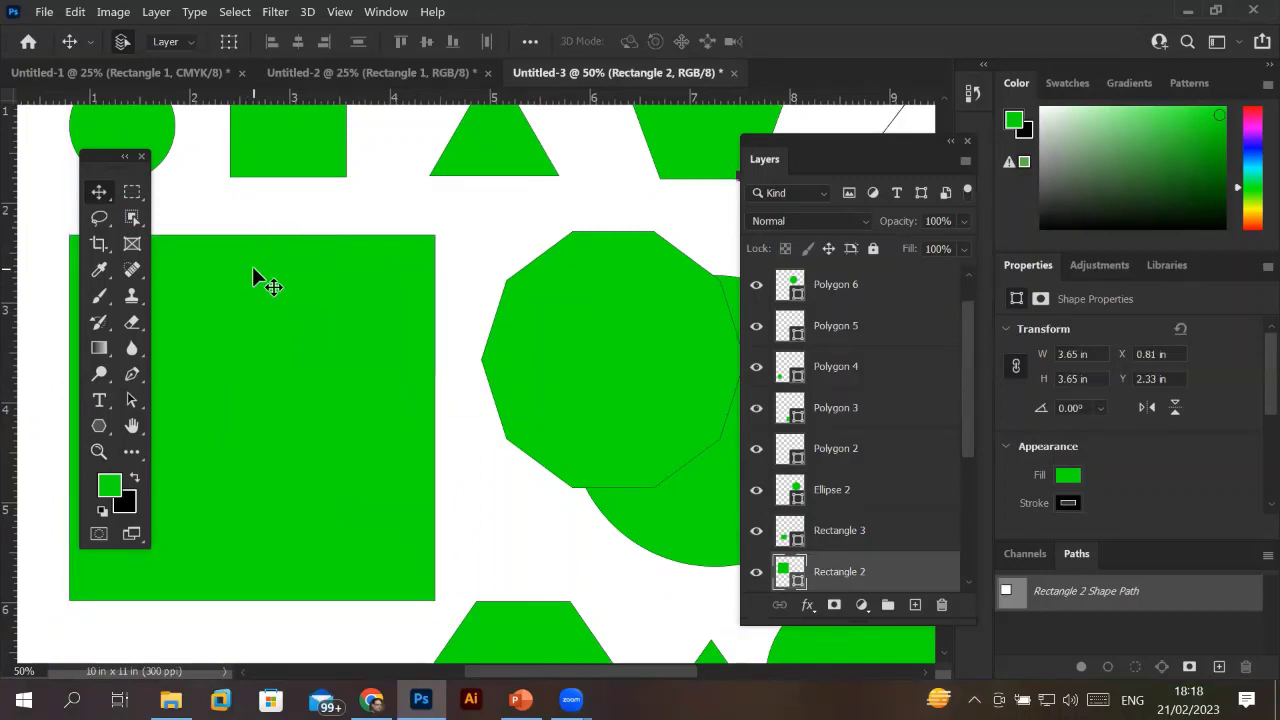
drag(286, 297, 282, 240)
drag(292, 420, 286, 237)
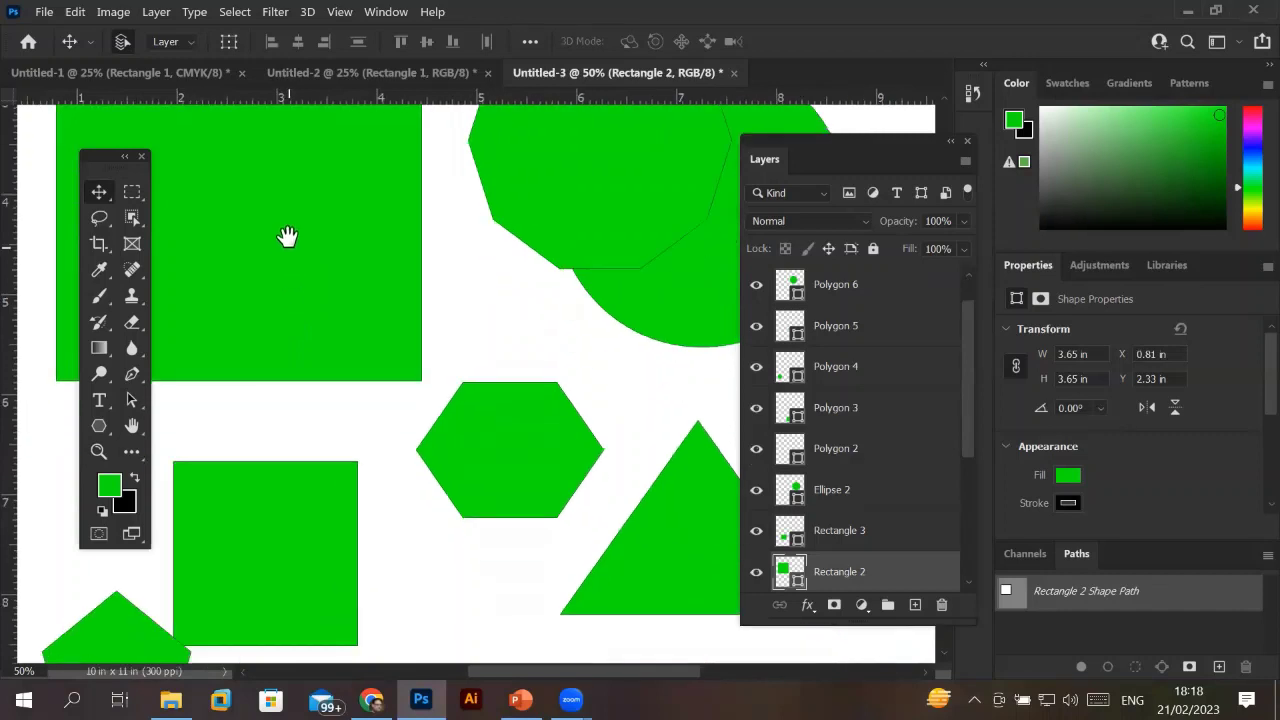
drag(289, 300, 283, 240)
drag(268, 308, 370, 335)
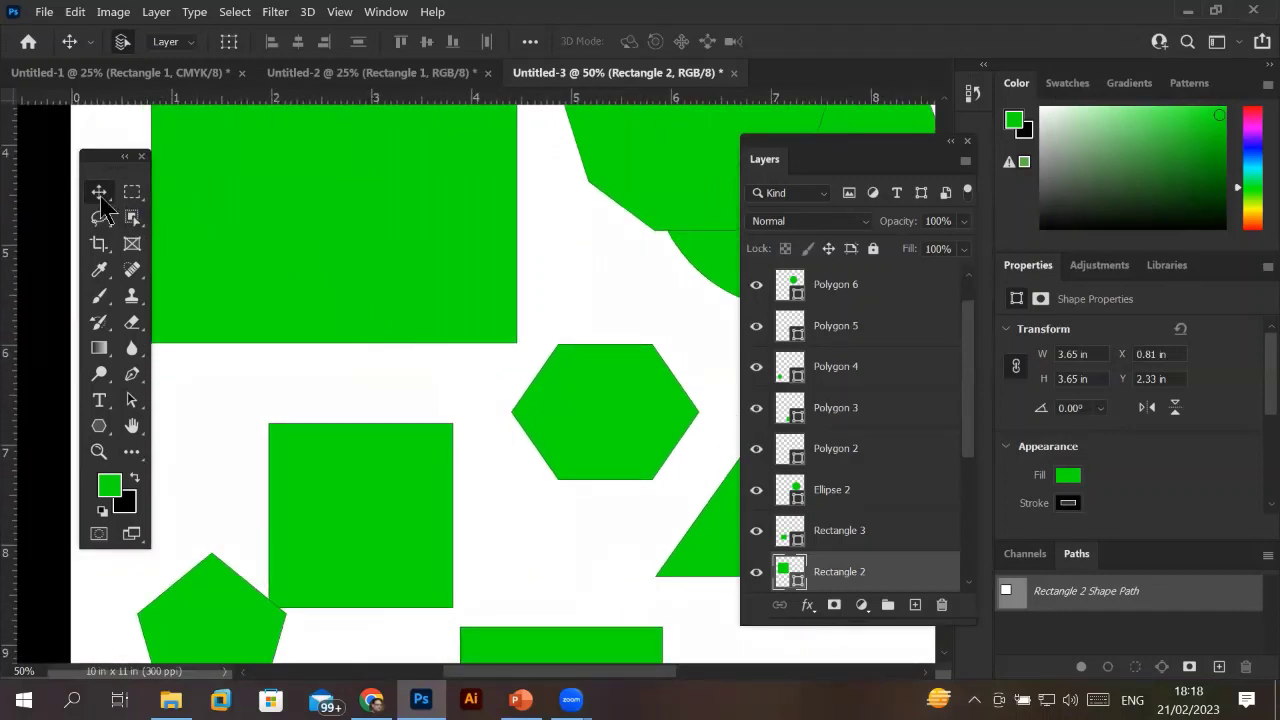
click(131, 424)
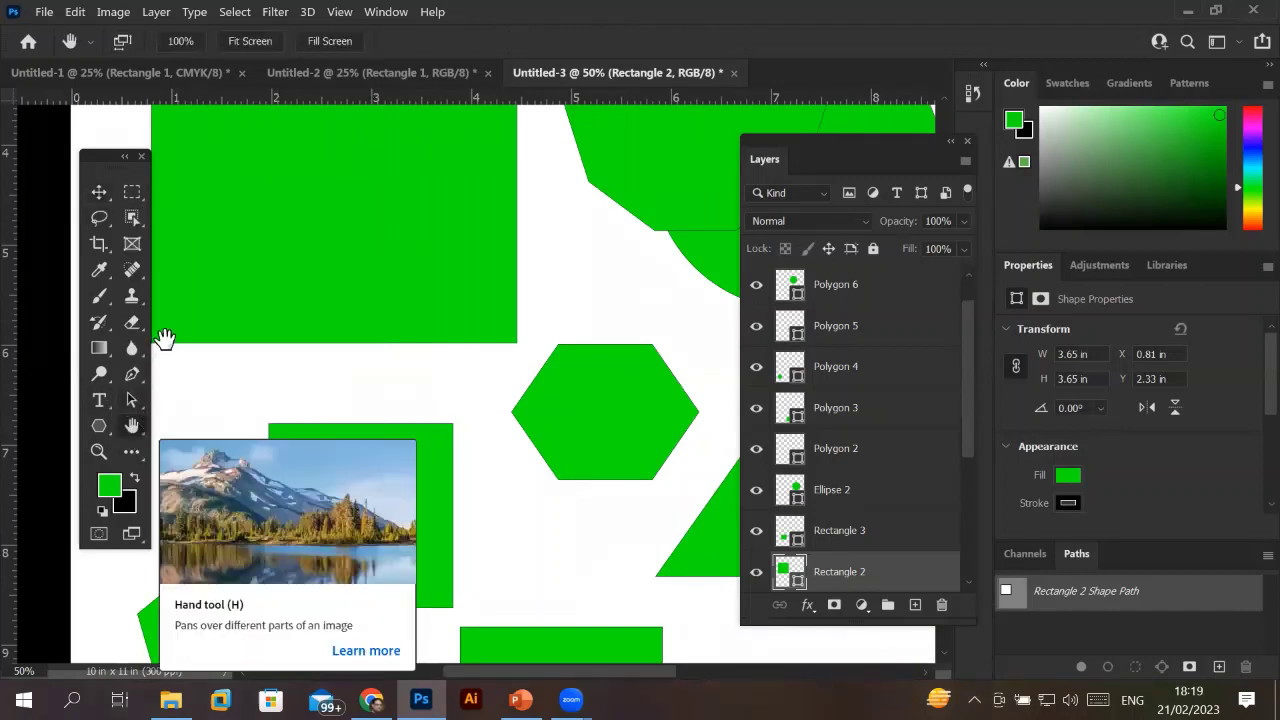
mouse_move(534, 317)
mouse_down()
mouse_move(497, 294)
mouse_move(458, 375)
mouse_up()
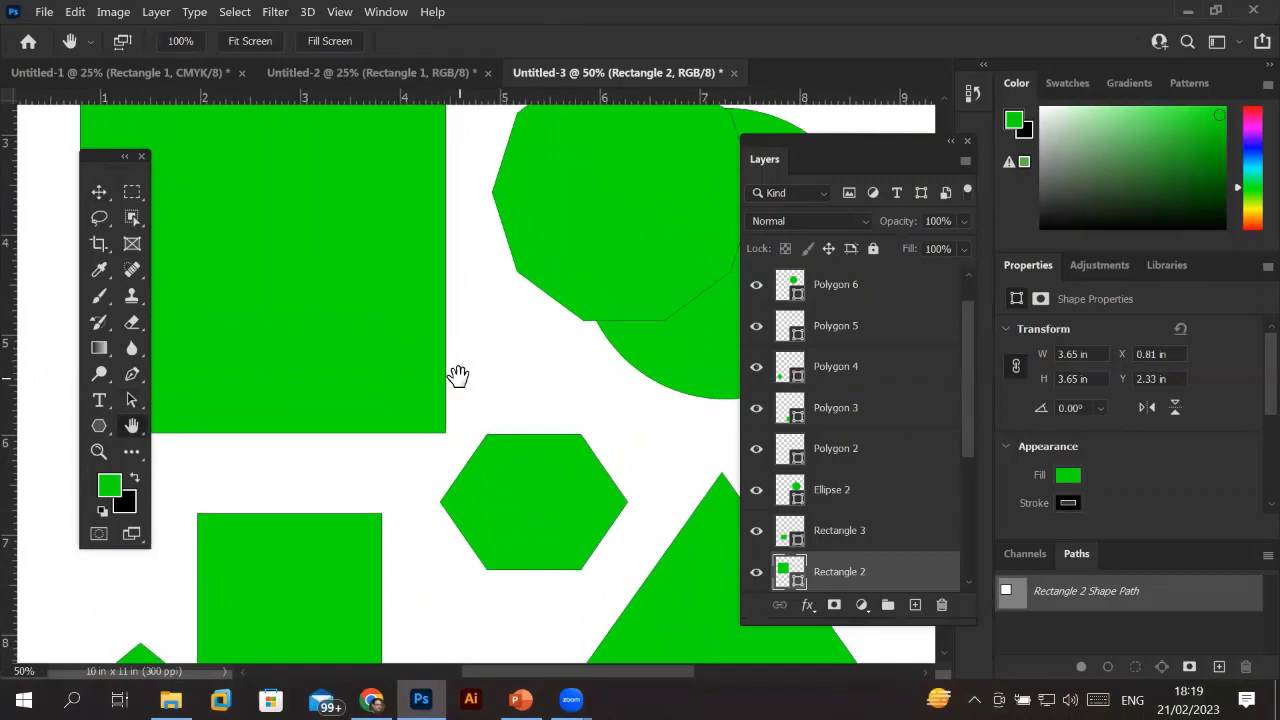
click(99, 193)
mouse_move(246, 233)
mouse_down()
mouse_move(279, 257)
mouse_move(286, 301)
mouse_move(272, 262)
mouse_up()
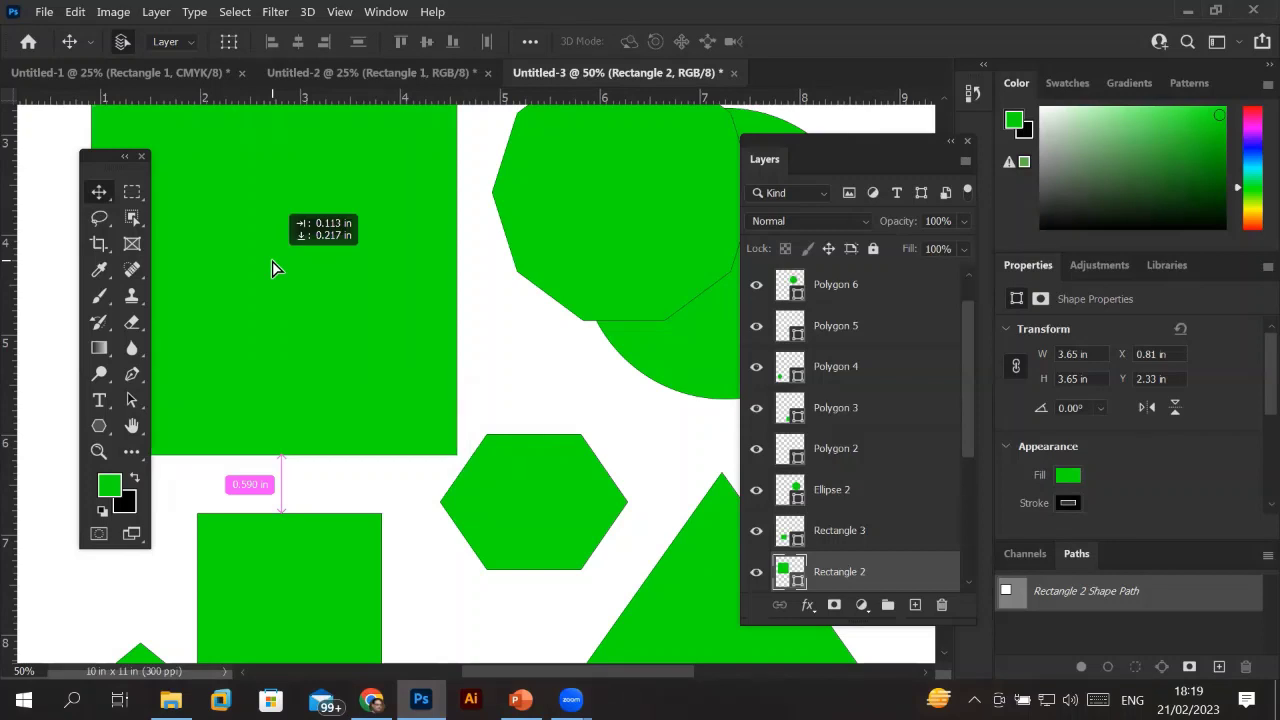
drag(272, 263, 271, 258)
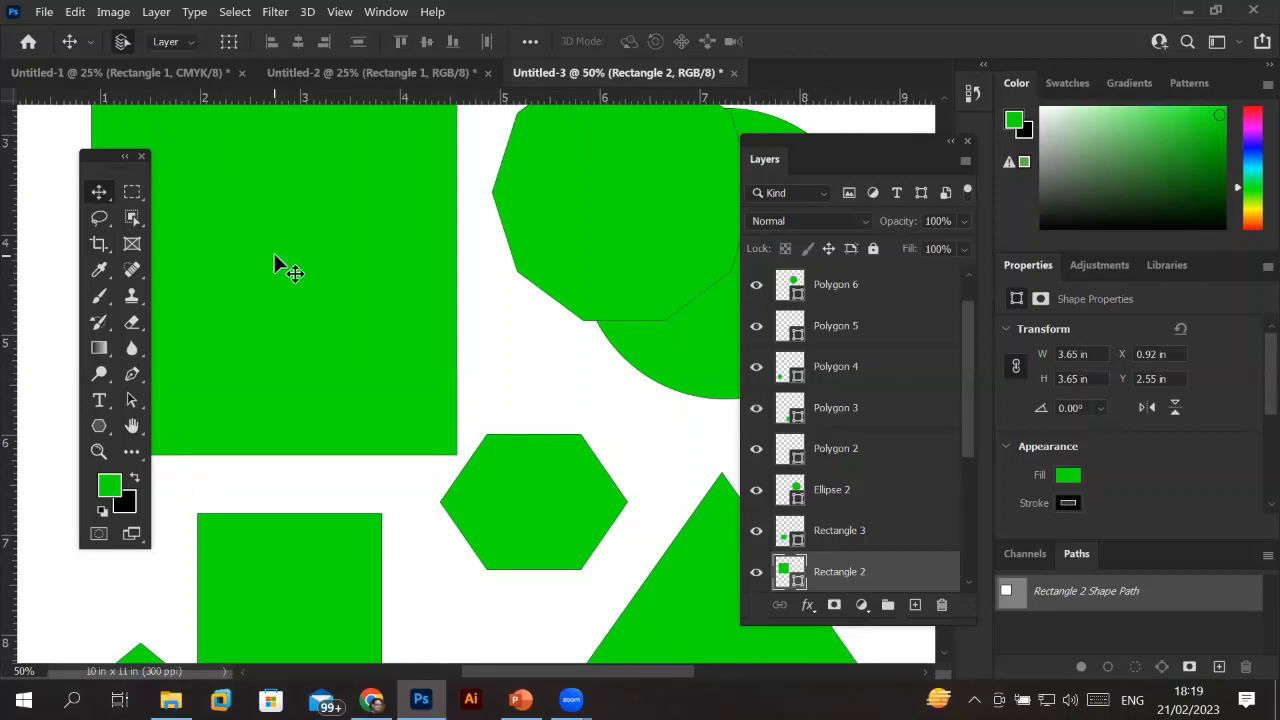
Shift the bottom square slightly right and move the hexagon down and left.
scroll(286, 154, down, 2)
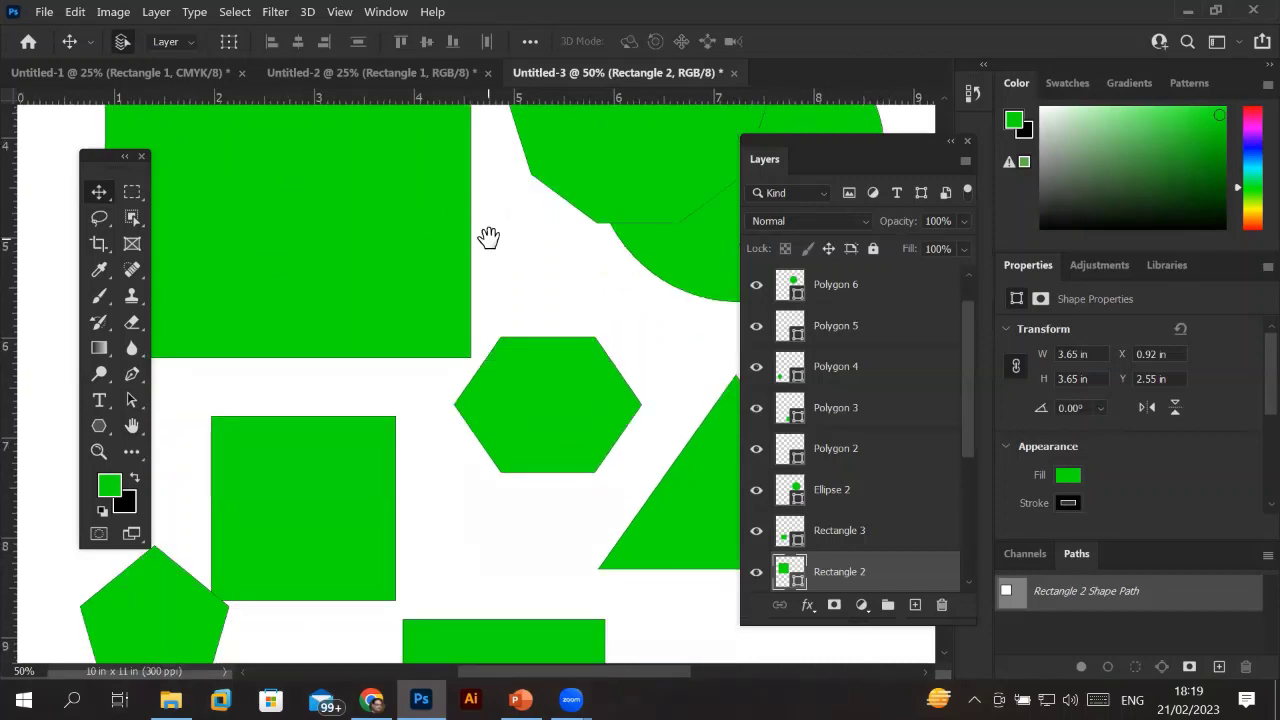
drag(489, 240, 431, 243)
click(472, 380)
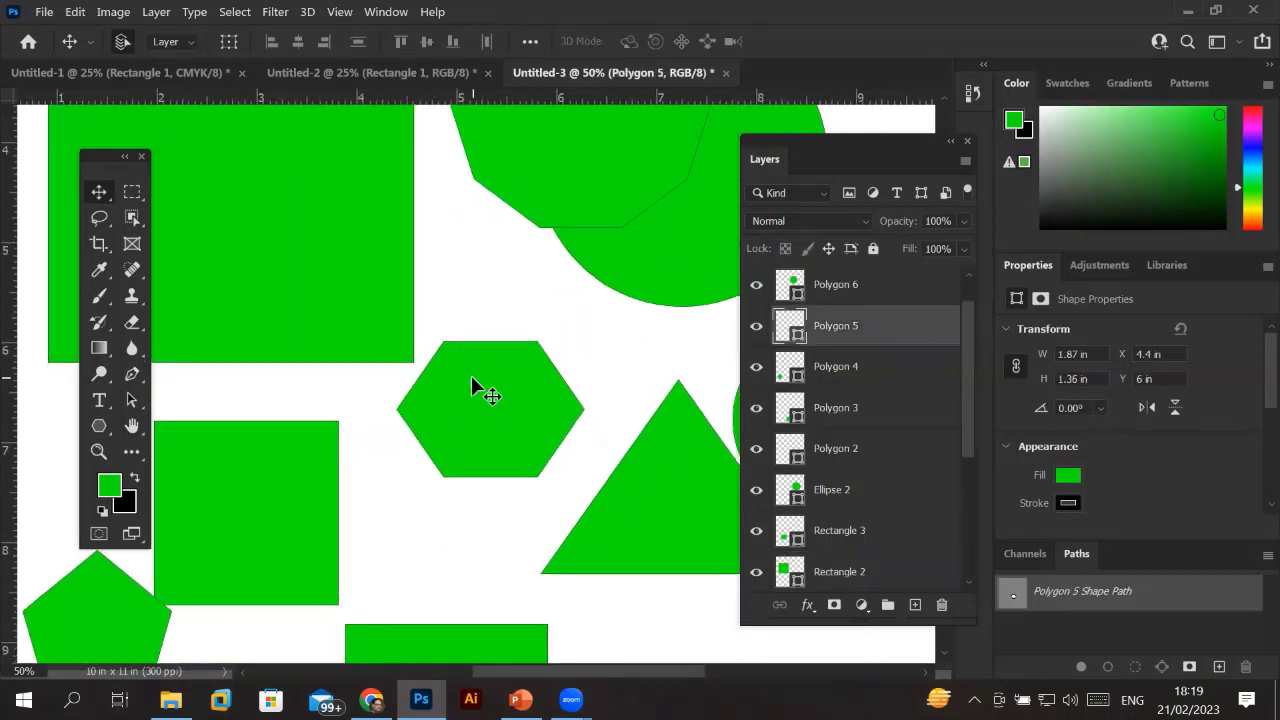
drag(263, 503, 414, 325)
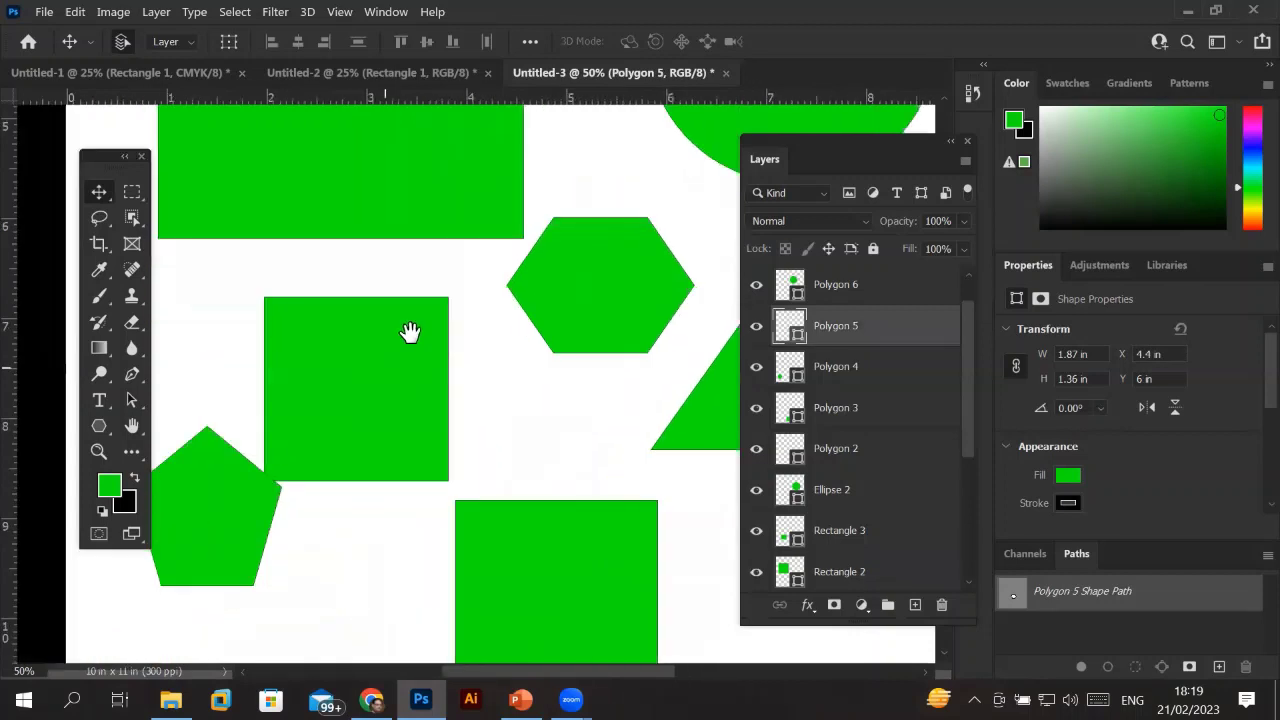
drag(368, 497, 240, 383)
click(421, 388)
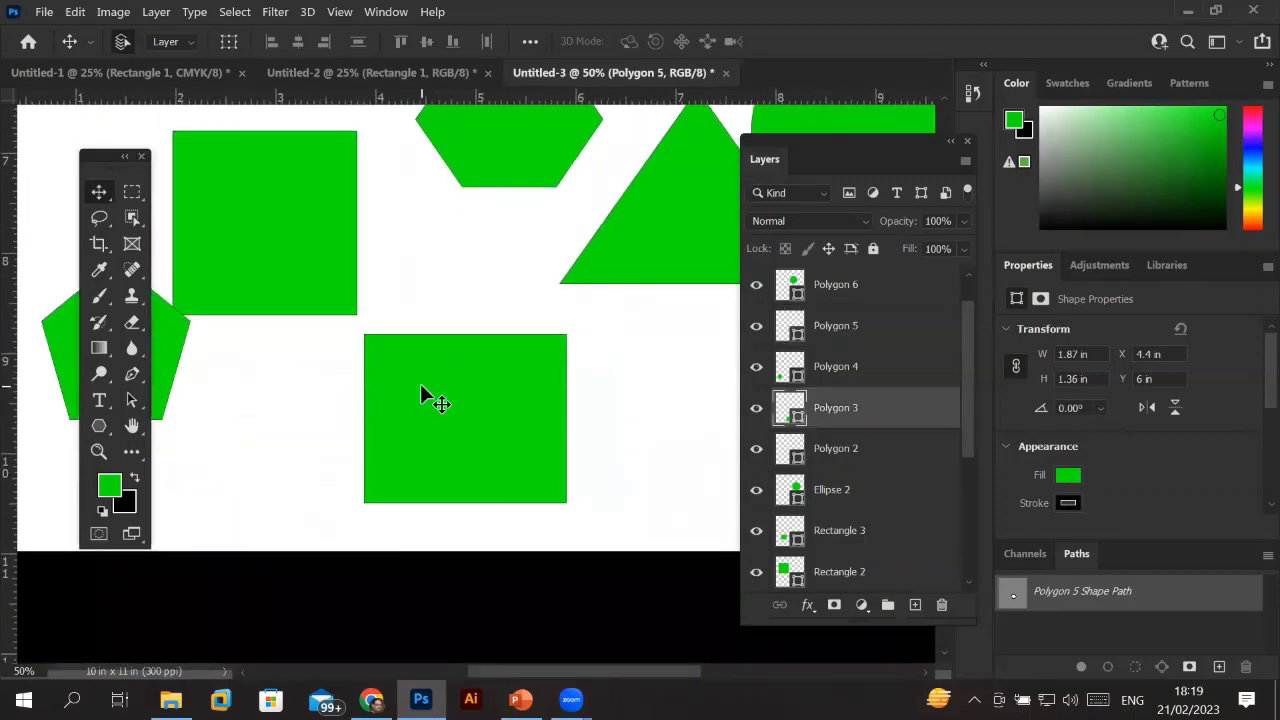
drag(421, 385, 435, 385)
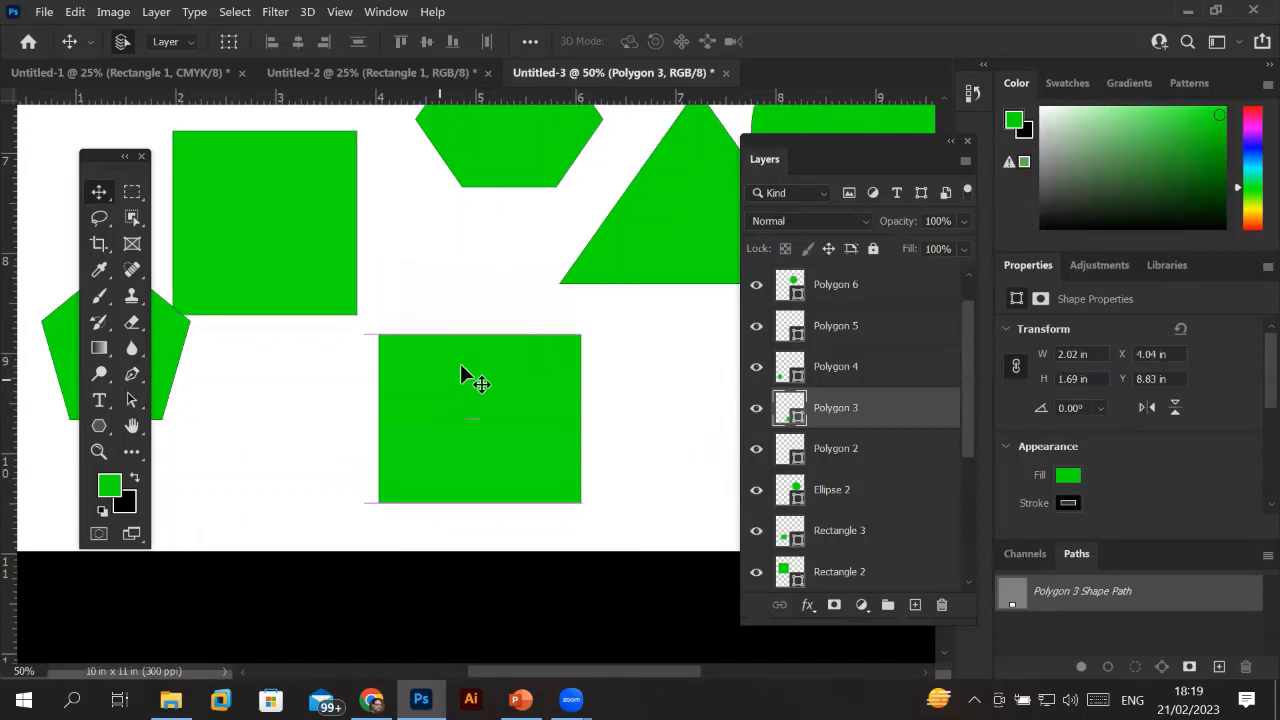
drag(461, 269, 371, 471)
click(421, 335)
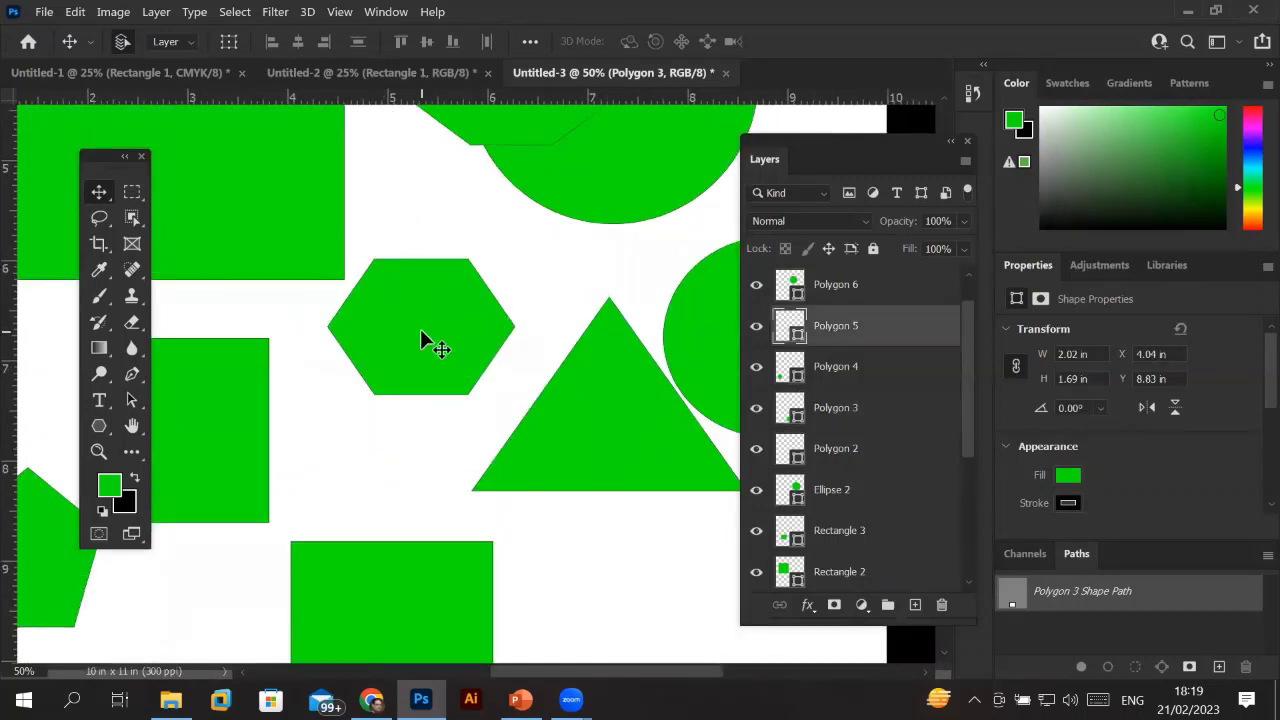
drag(421, 333, 387, 389)
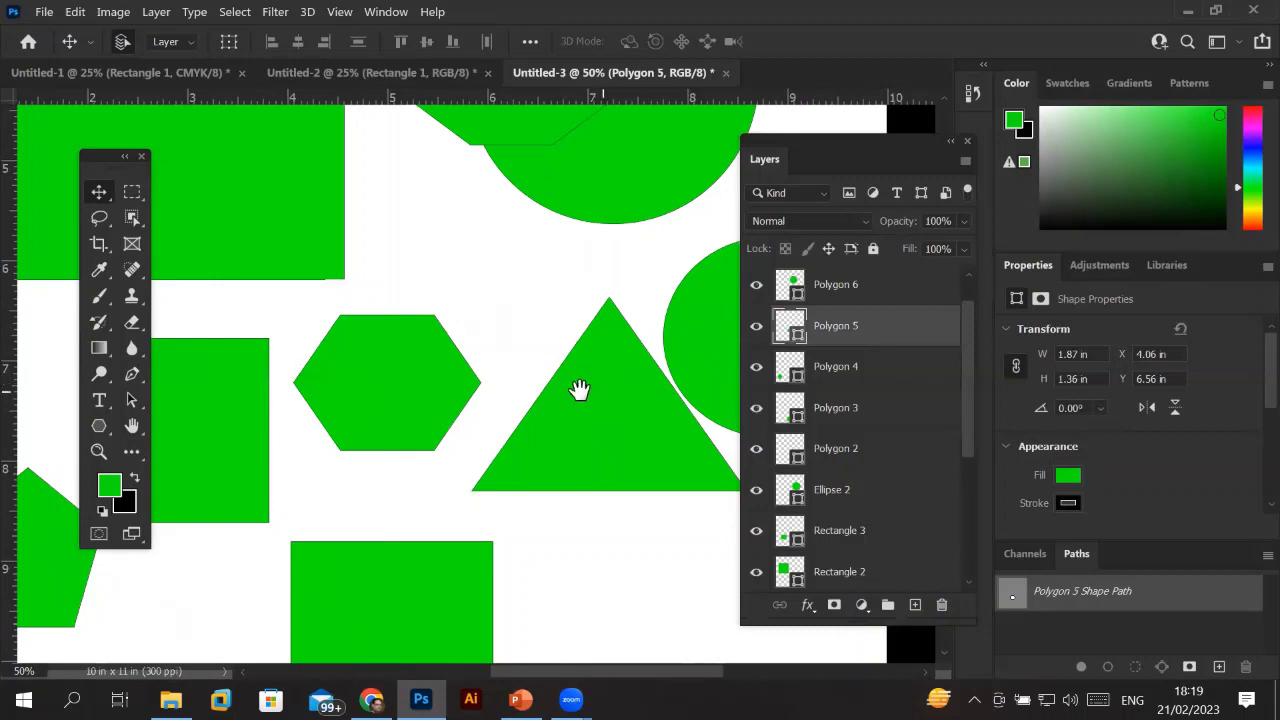
Place a circle below the triangle and slide the big circle clear of the octagon.
drag(577, 391, 343, 406)
drag(476, 356, 403, 606)
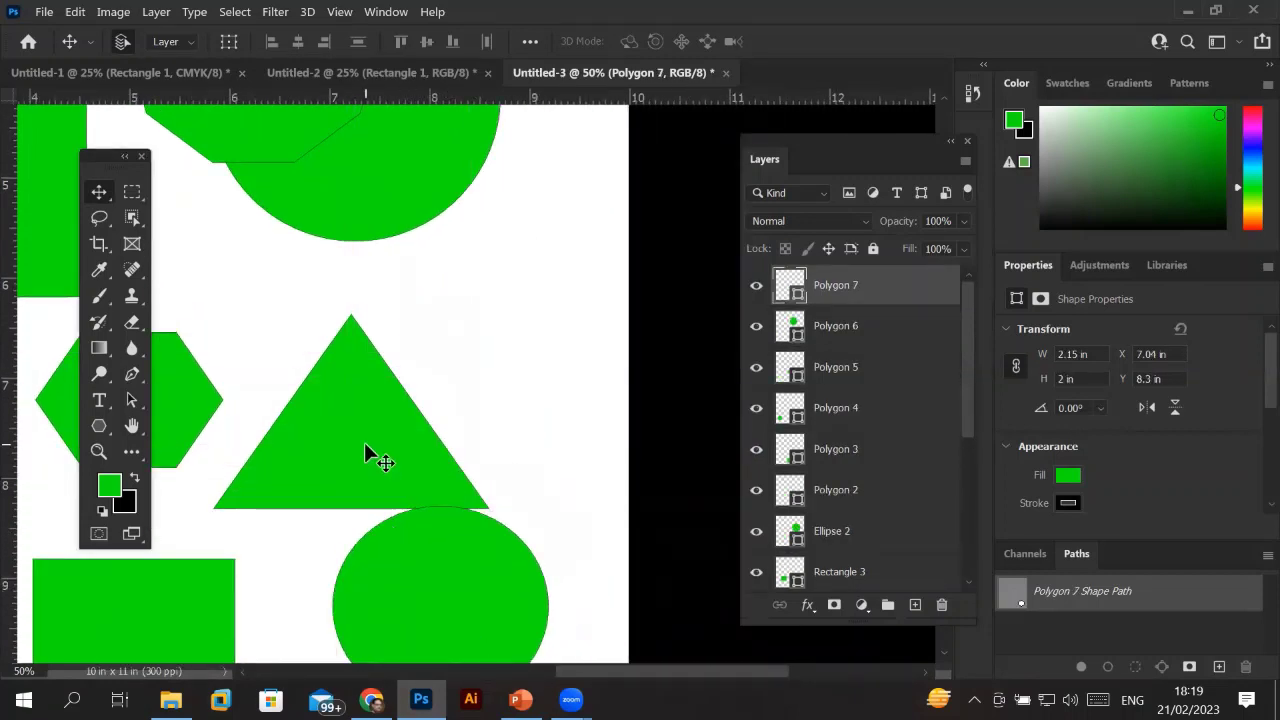
drag(408, 283, 408, 500)
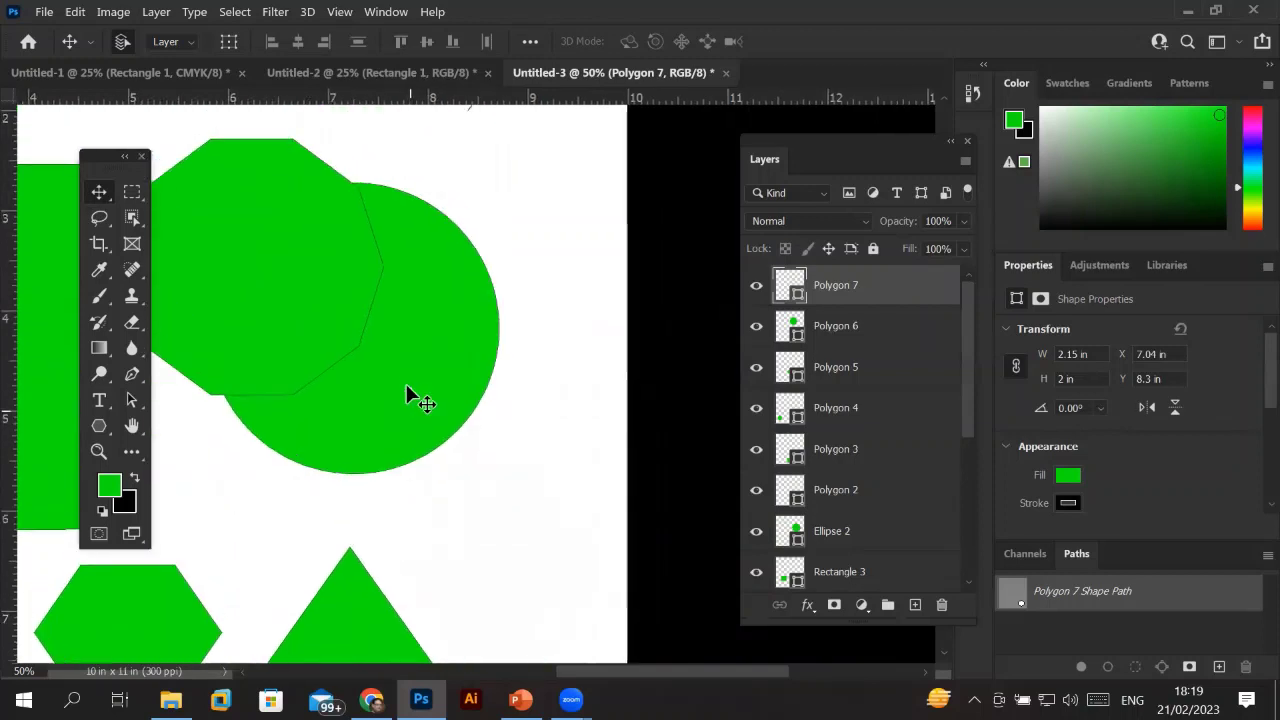
drag(416, 387, 519, 465)
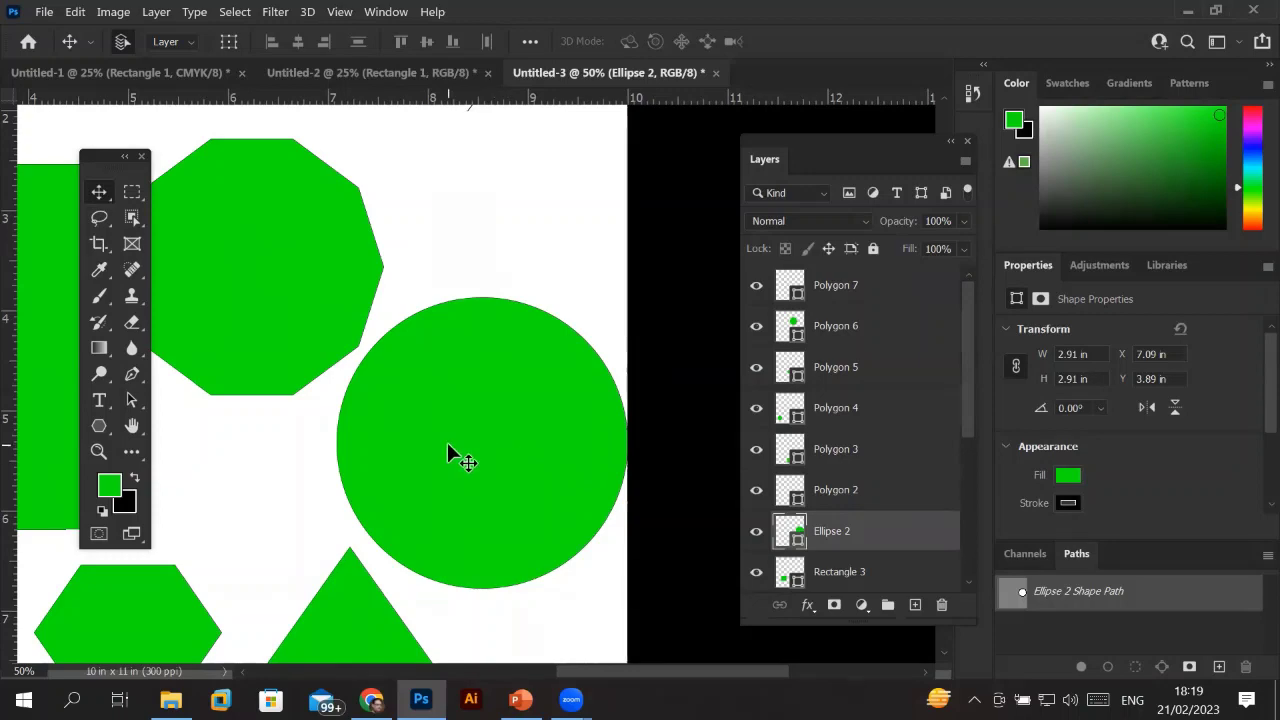
scroll(447, 447, down, 3)
scroll(447, 447, up, 1)
scroll(447, 447, down, 2)
scroll(447, 447, down, 2)
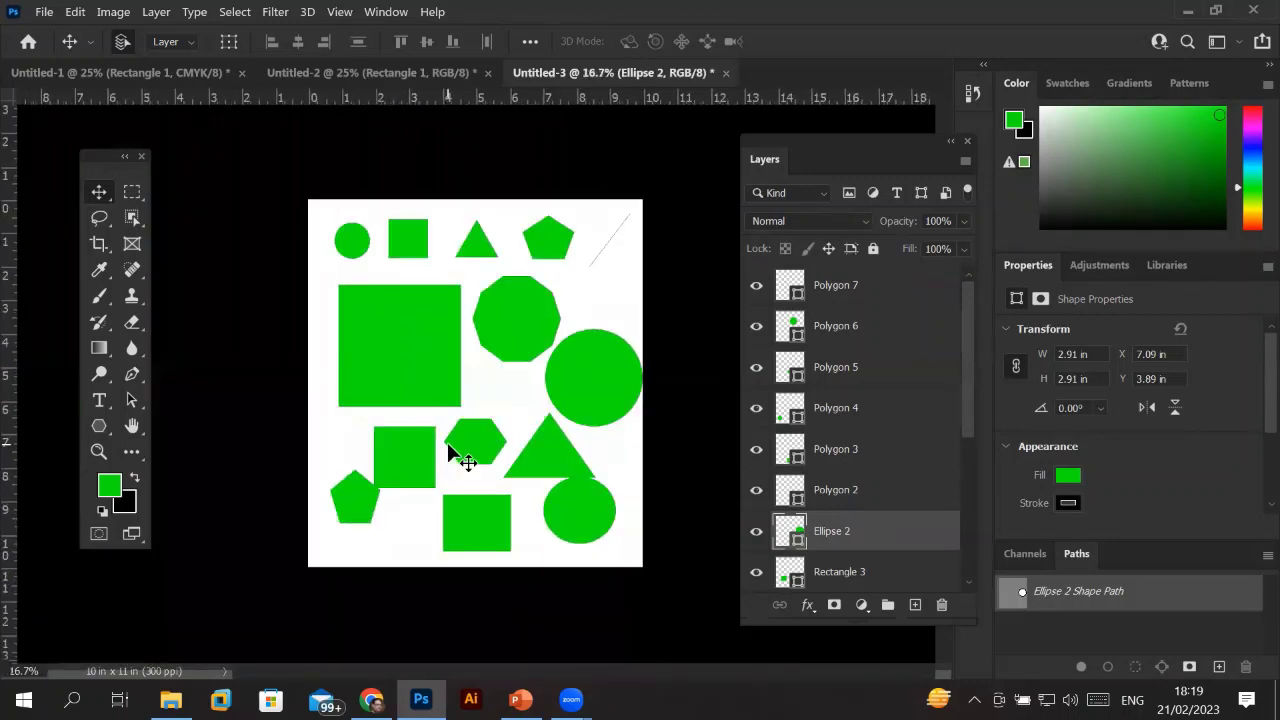
scroll(447, 447, up, 2)
scroll(447, 447, up, 2)
scroll(447, 447, down, 2)
scroll(447, 447, down, 2)
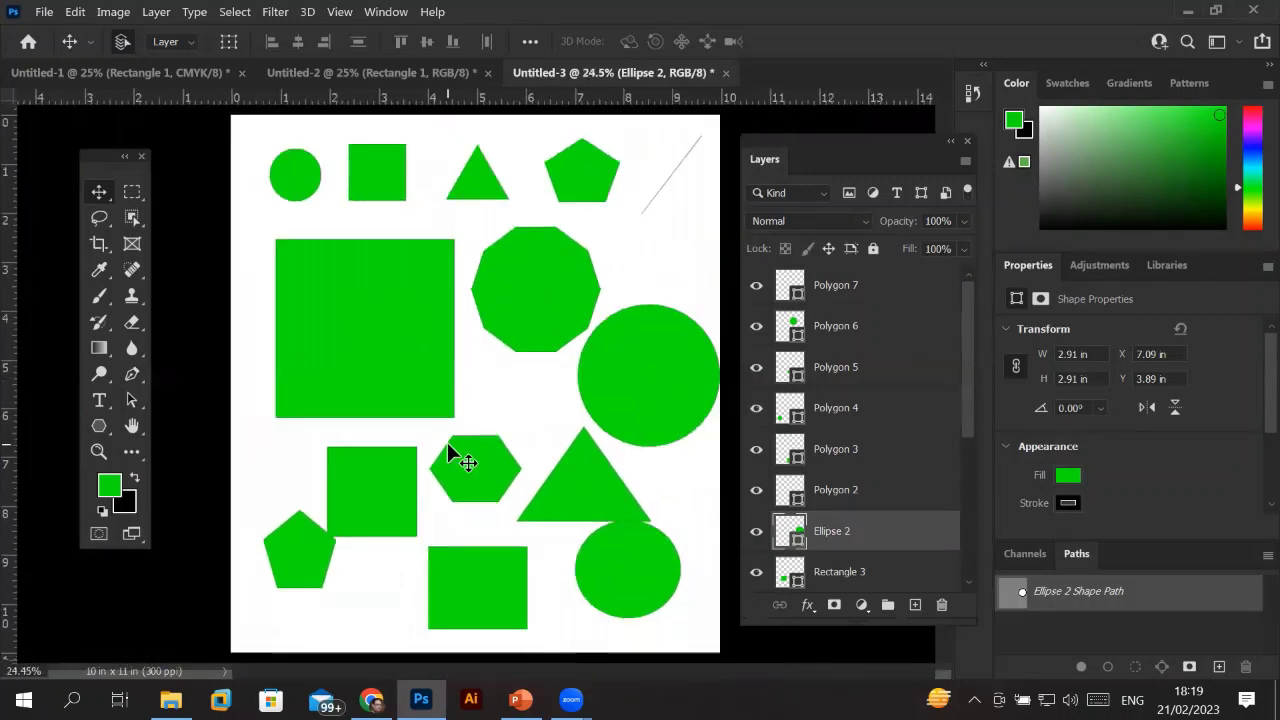
scroll(447, 447, up, 2)
scroll(447, 447, up, 2)
scroll(447, 447, down, 2)
scroll(448, 448, down, 2)
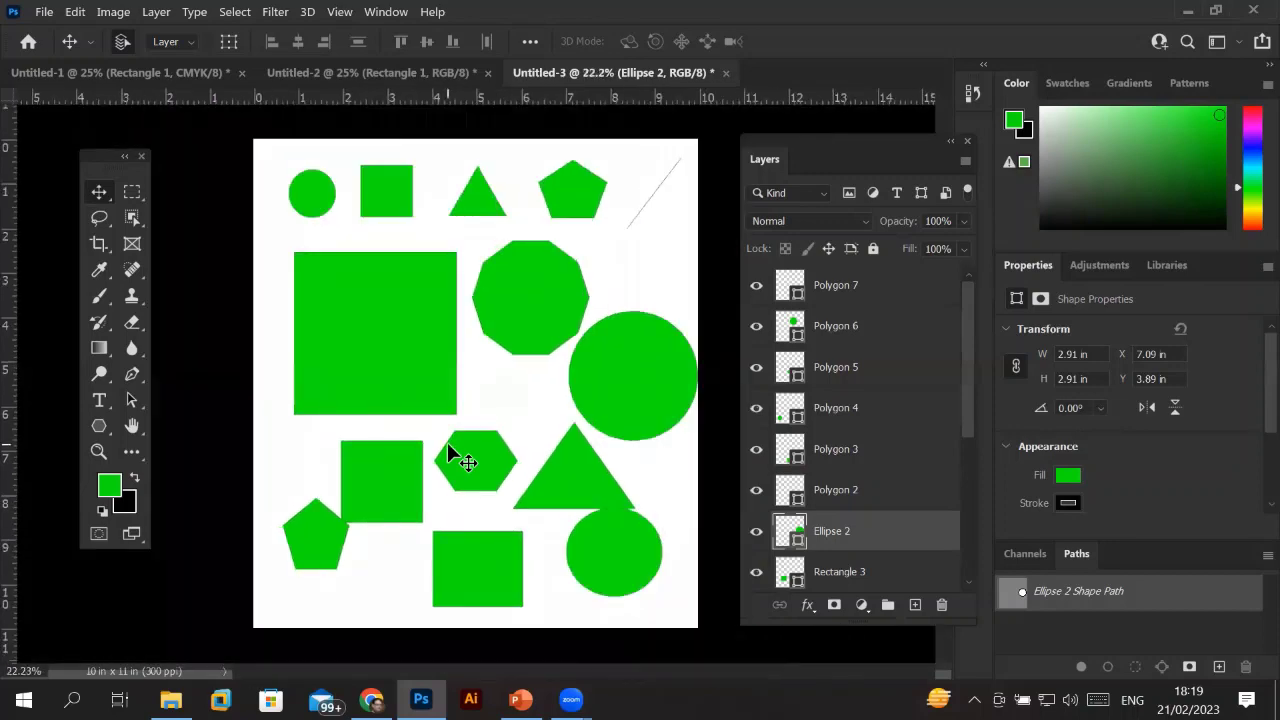
scroll(448, 448, down, 1)
scroll(448, 448, up, 3)
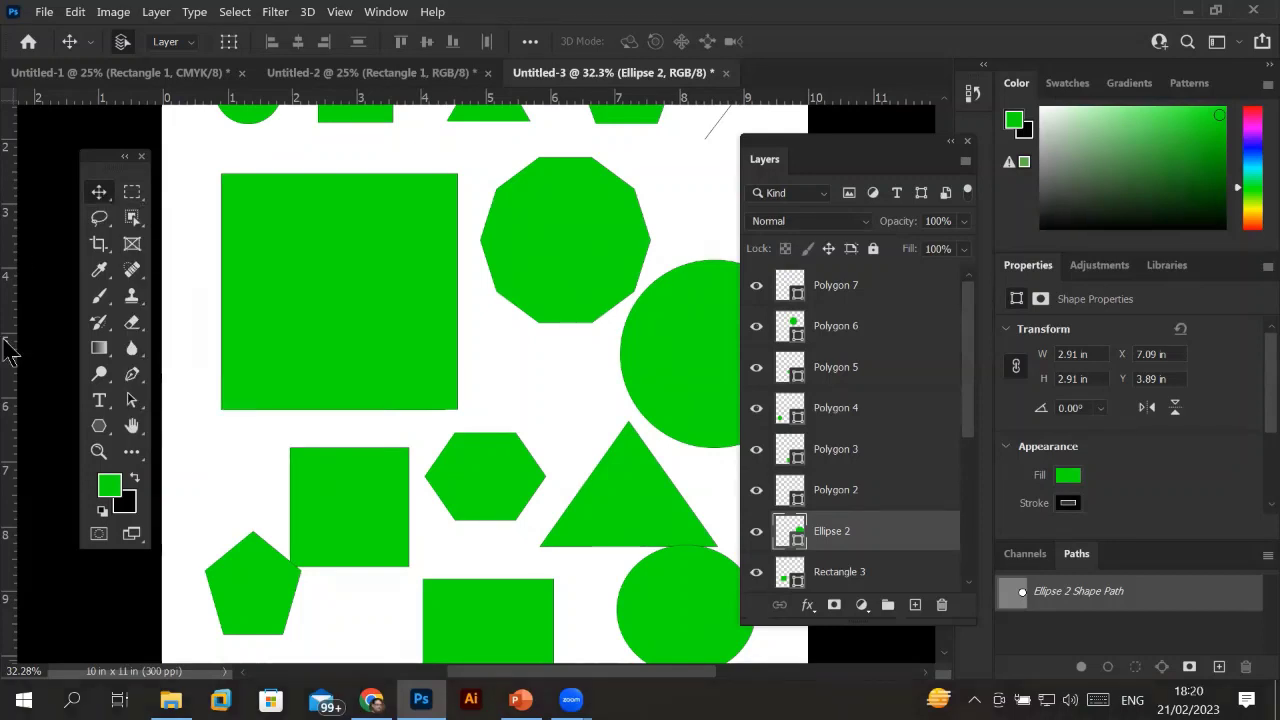
Move the lower green square left and the circle down and left.
scroll(8, 350, up, 1)
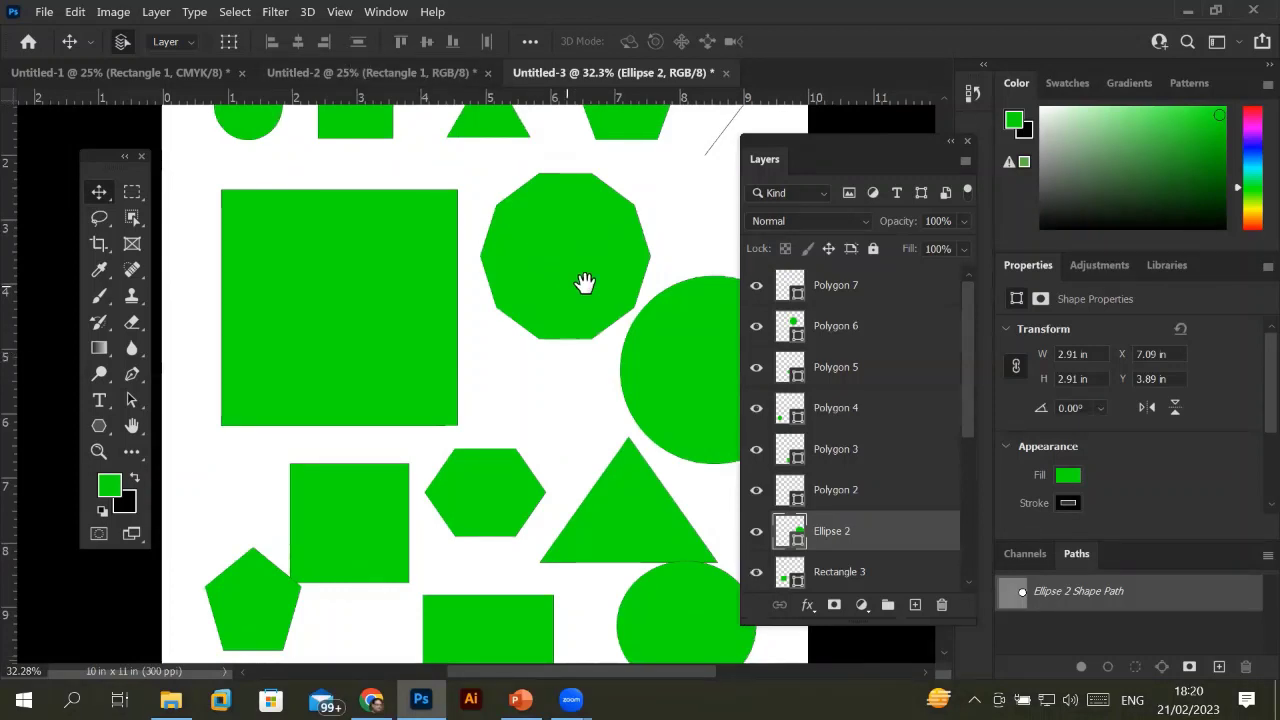
mouse_move(514, 318)
mouse_down()
mouse_move(357, 337)
mouse_move(525, 284)
mouse_move(507, 338)
mouse_up()
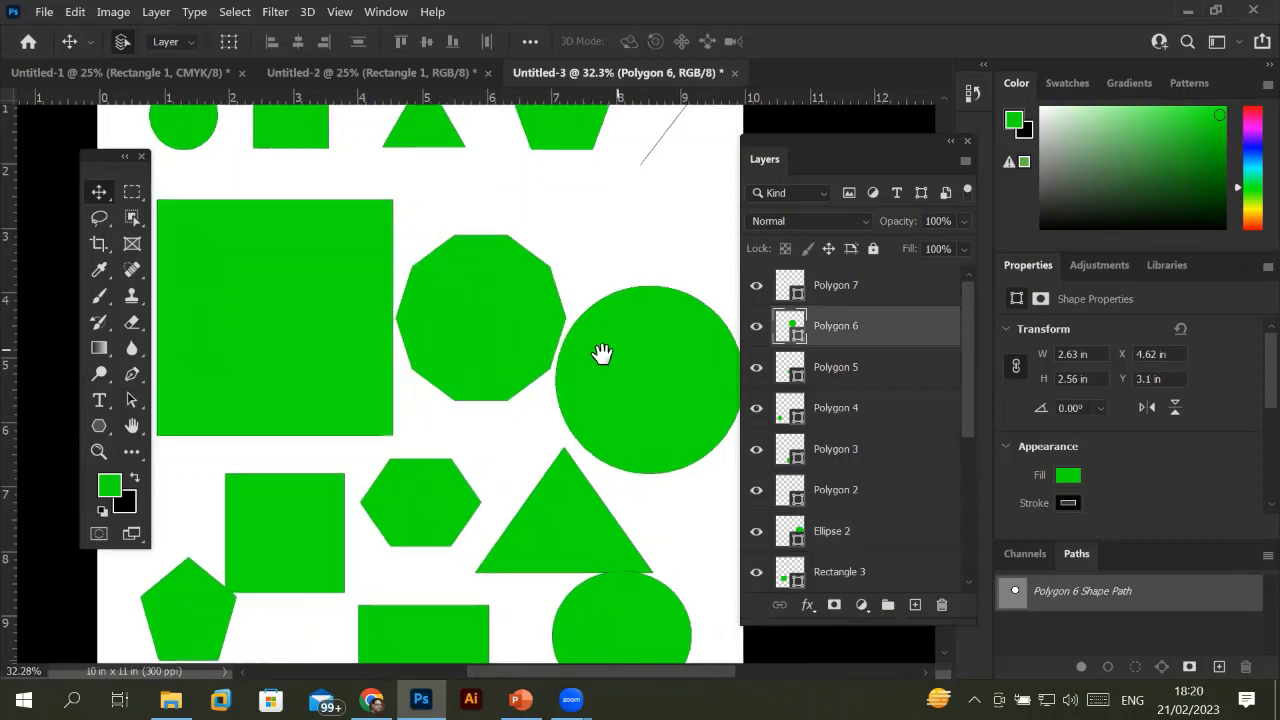
mouse_move(600, 351)
mouse_down()
mouse_move(471, 343)
mouse_move(526, 293)
mouse_up()
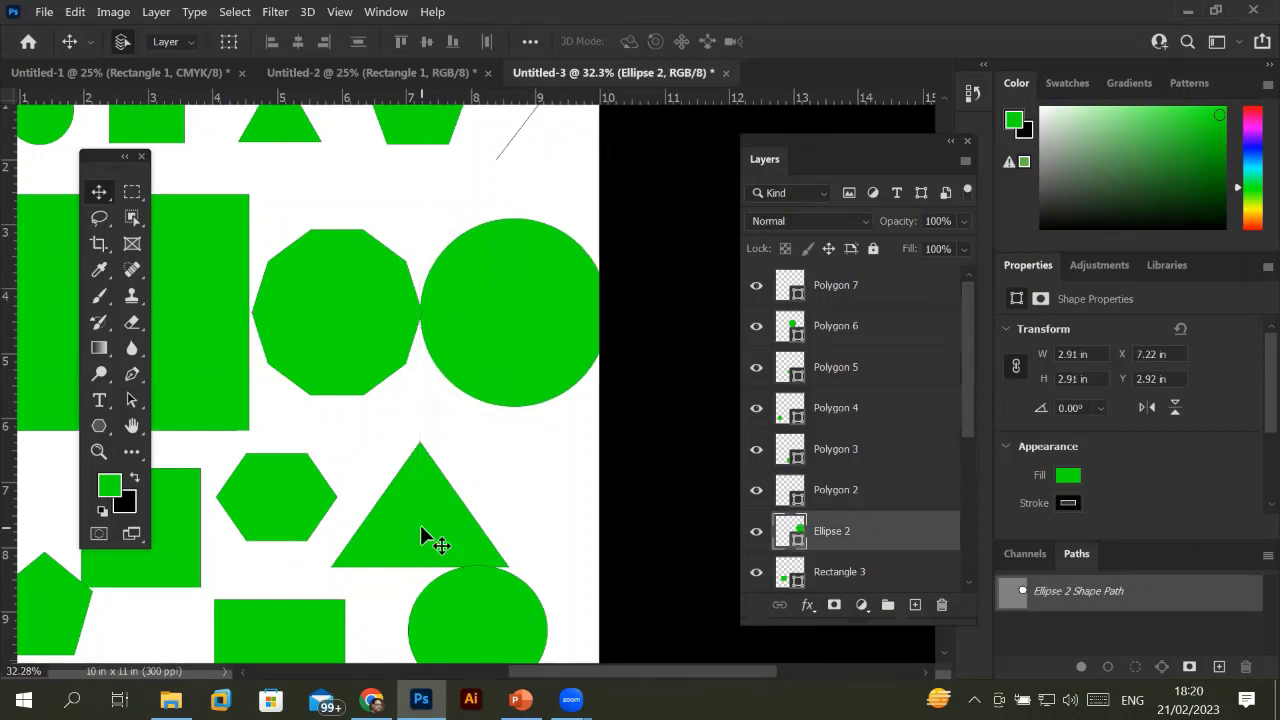
drag(423, 541, 491, 337)
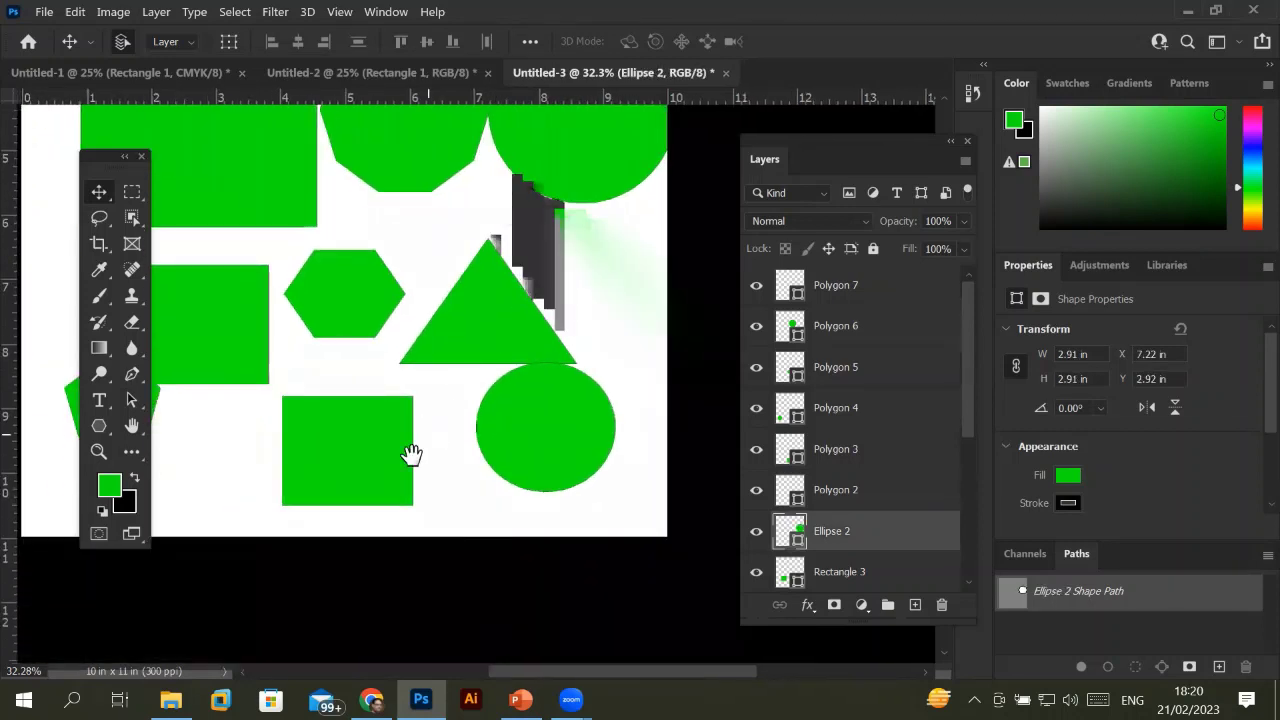
drag(376, 474, 303, 487)
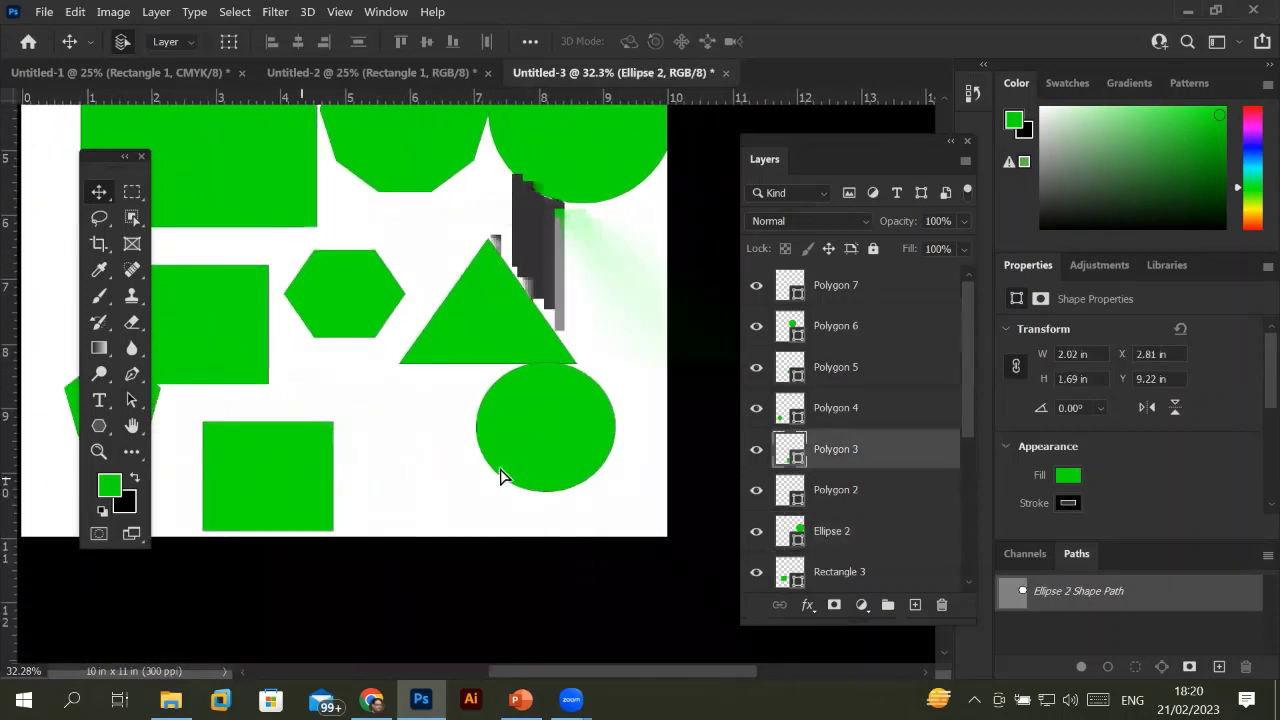
drag(519, 456, 444, 502)
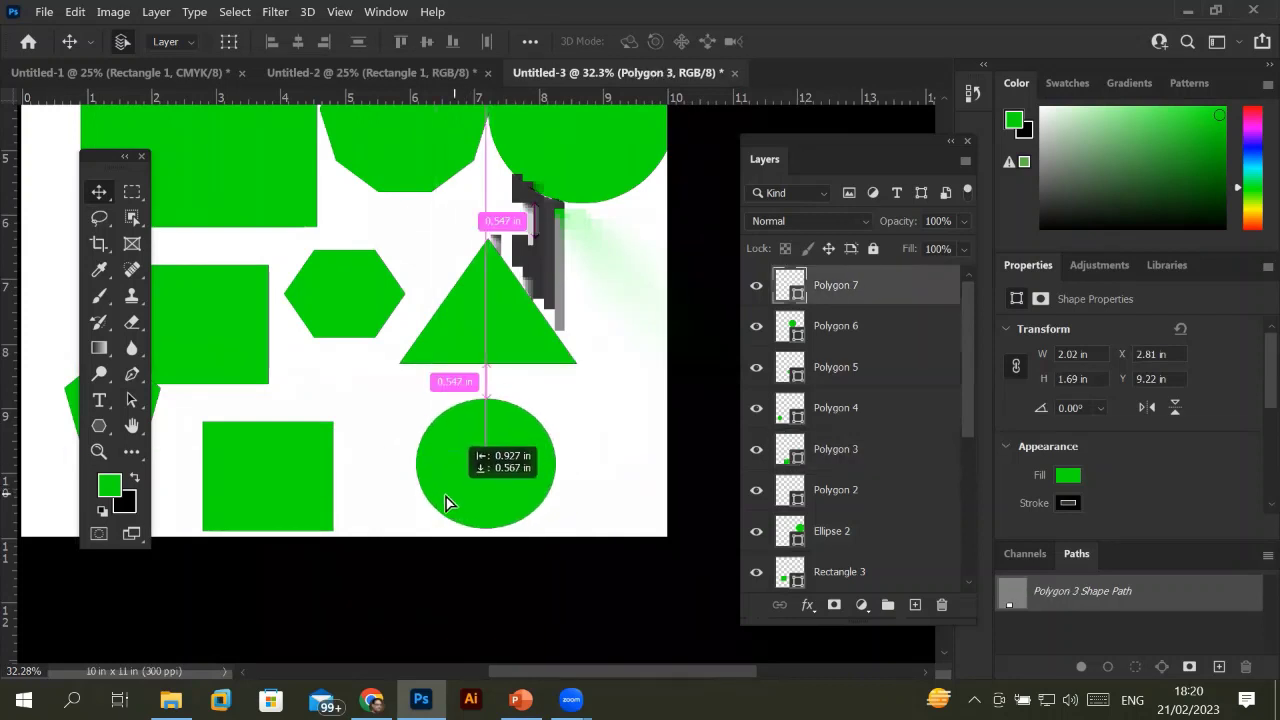
Realign the triangle, shift the hexagon down-right, and drop the pentagon into the bottom row.
drag(495, 335, 583, 357)
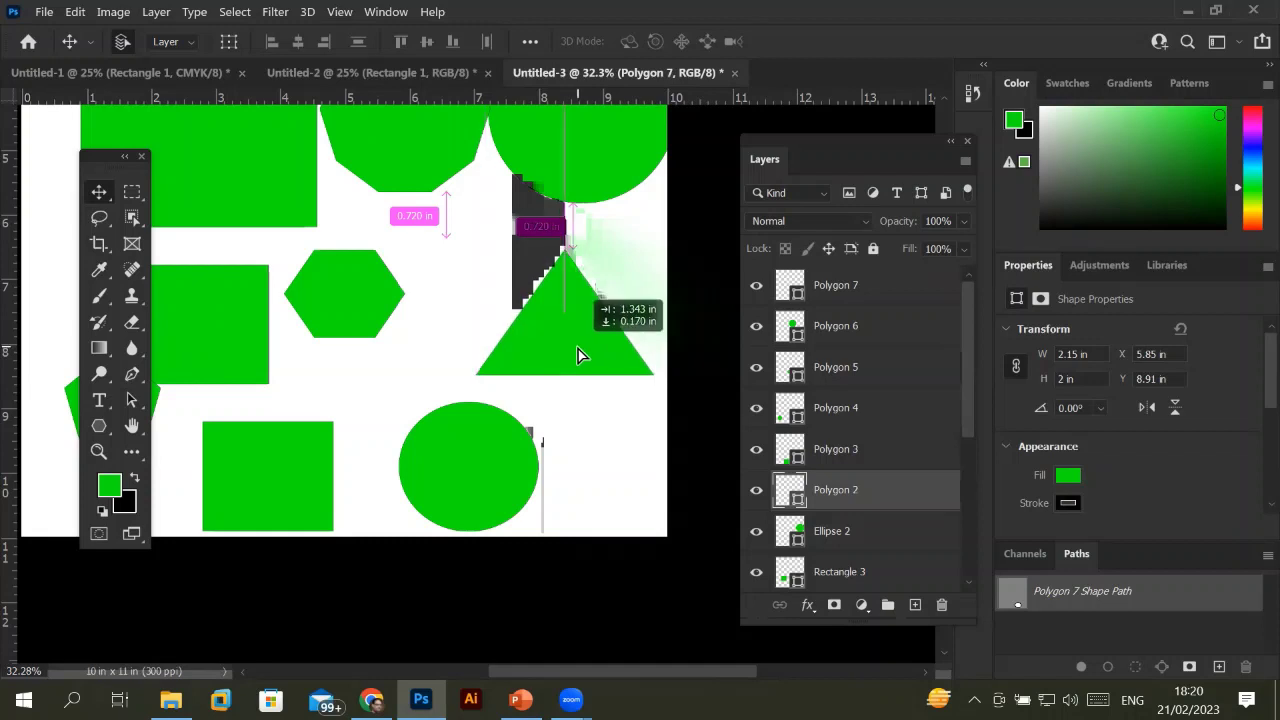
drag(583, 357, 506, 334)
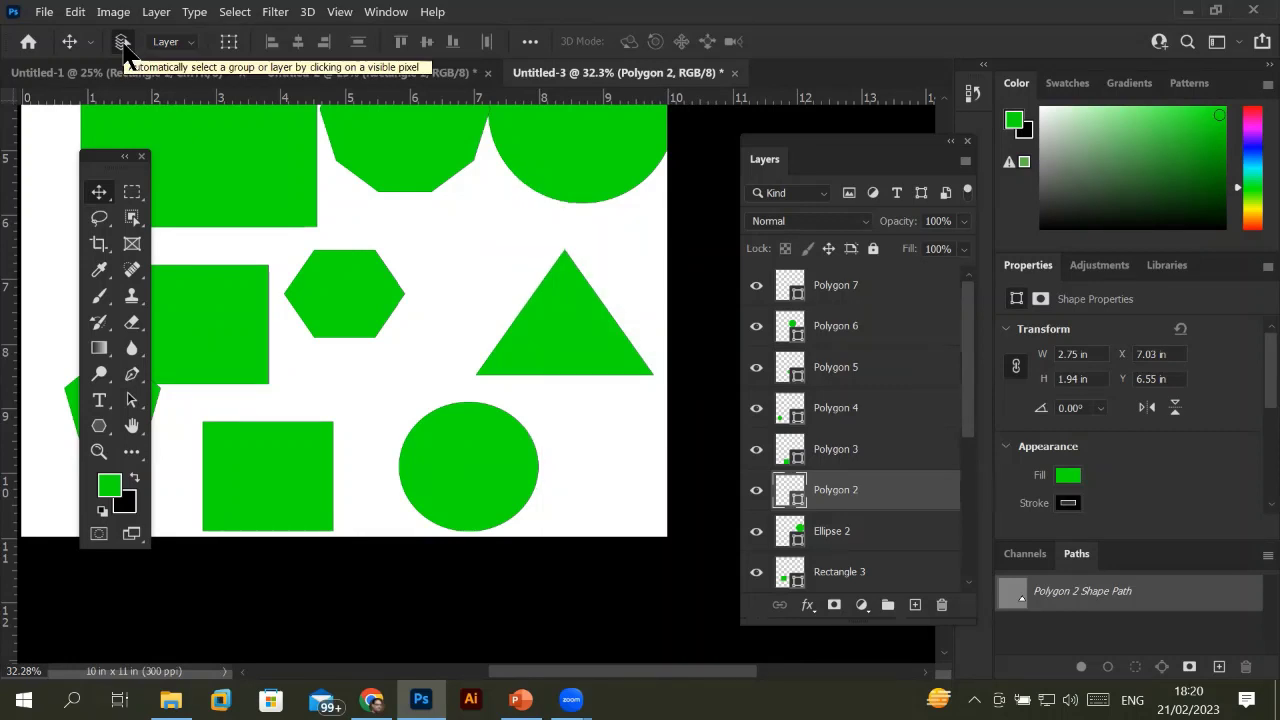
drag(340, 305, 380, 338)
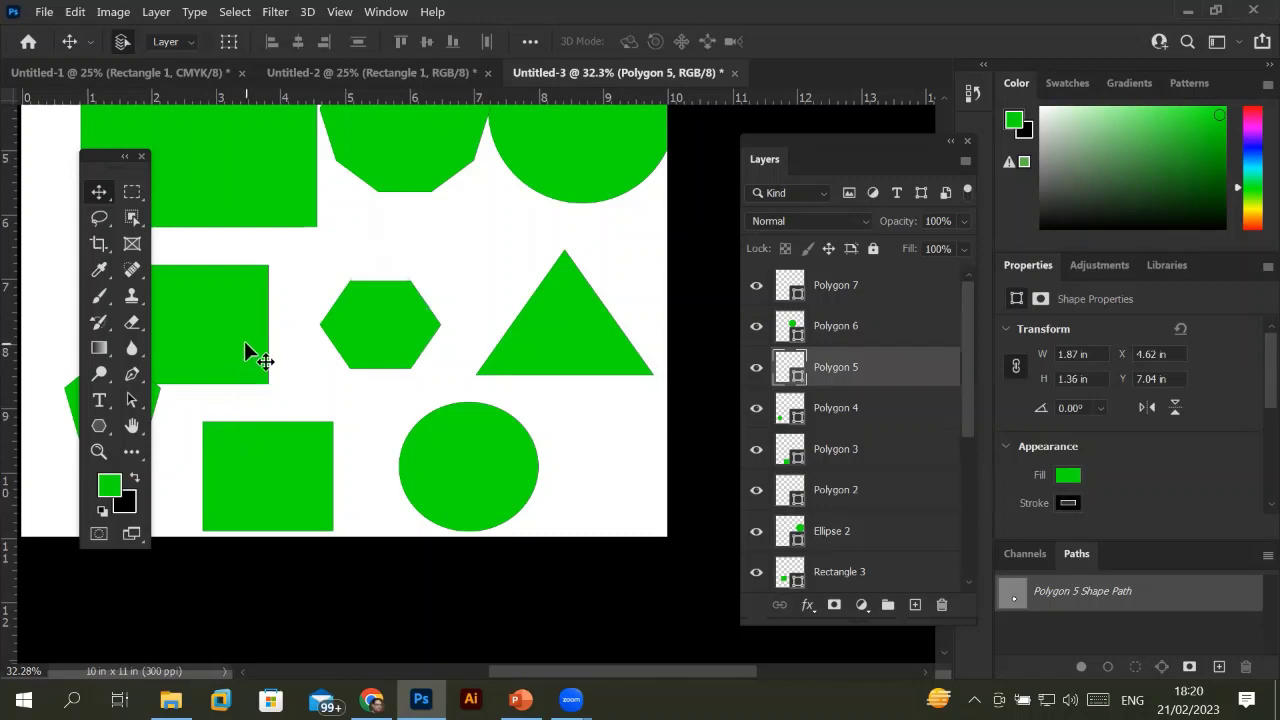
drag(253, 352, 481, 358)
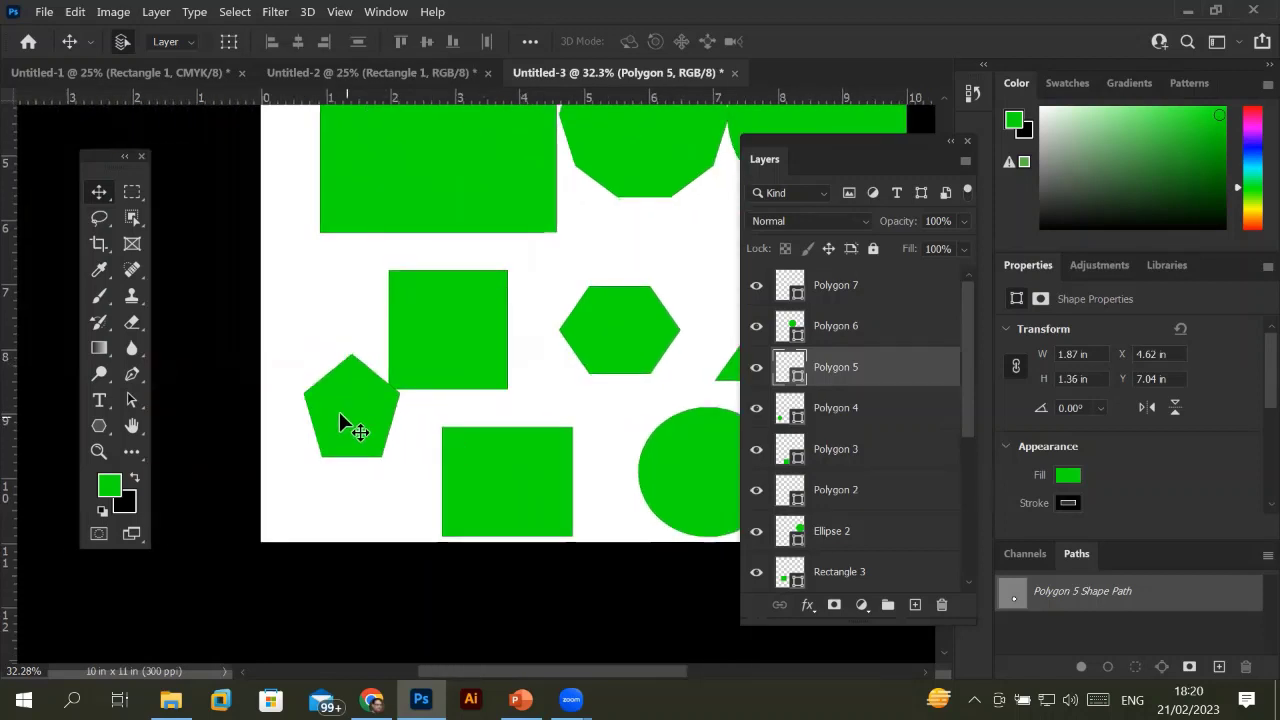
drag(339, 411, 335, 487)
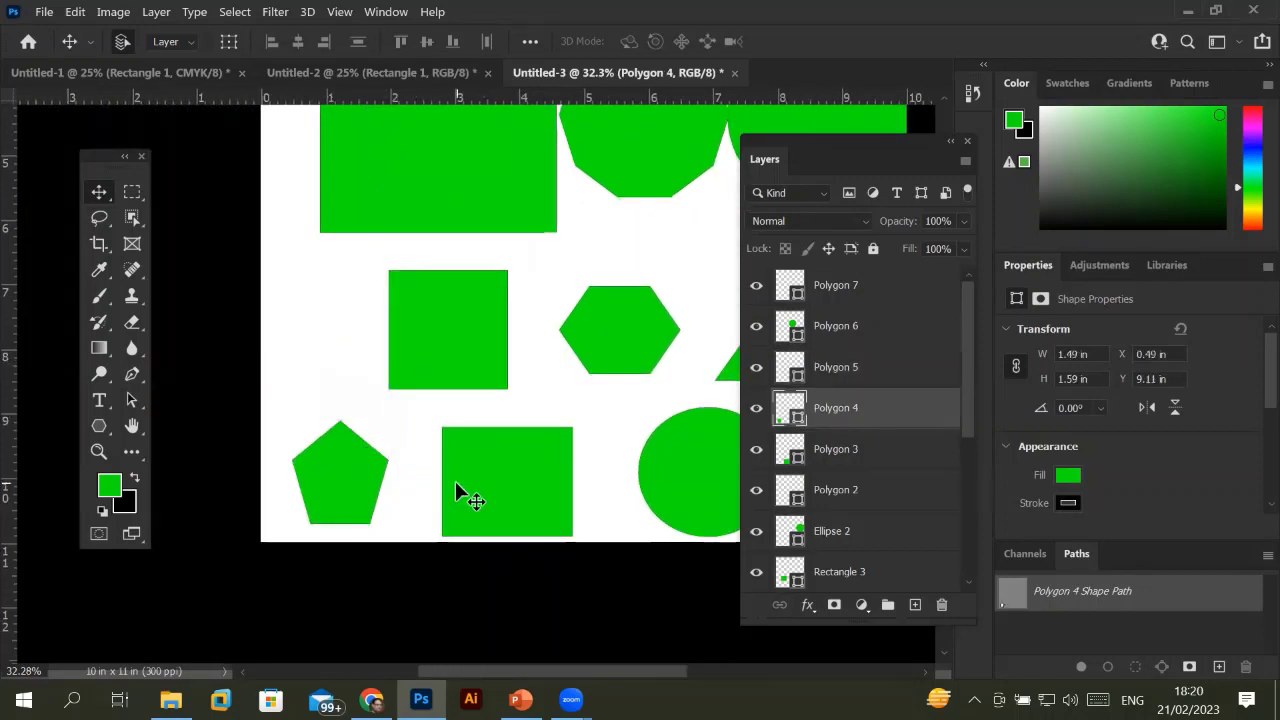
Choose the Rectangle Tool from the shape tool flyout.
scroll(487, 447, down, 2)
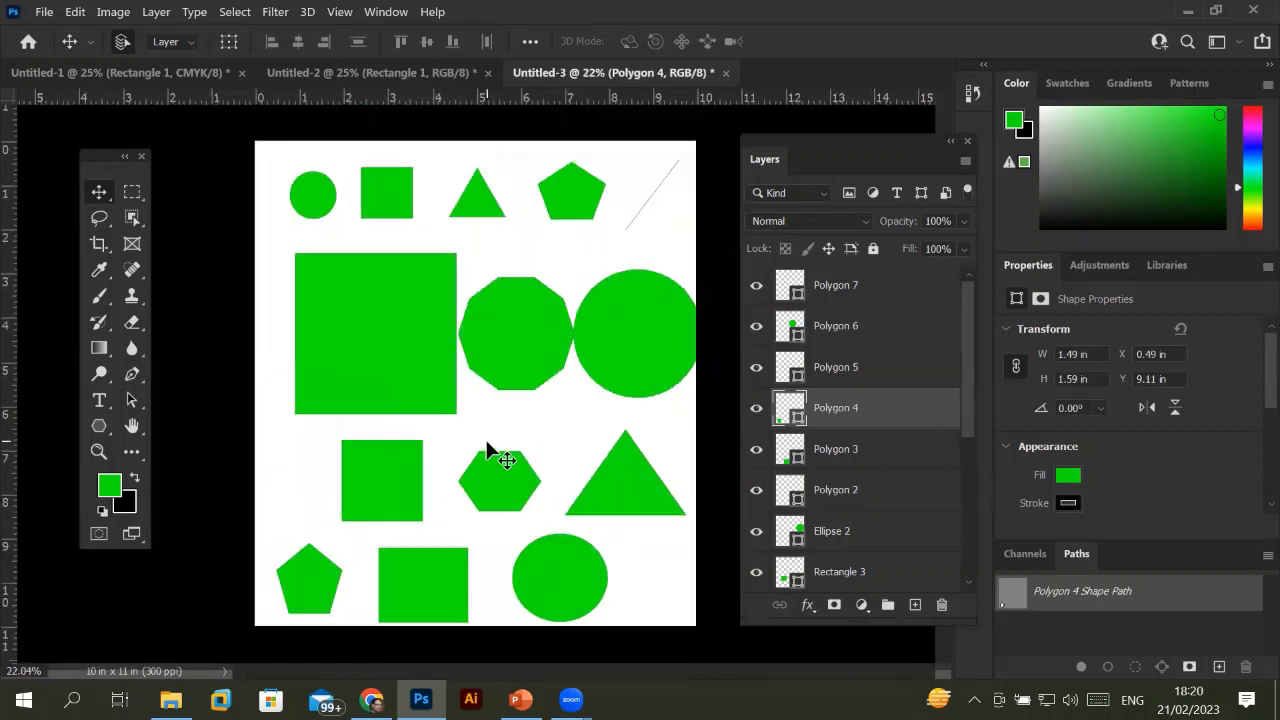
scroll(530, 395, up, 2)
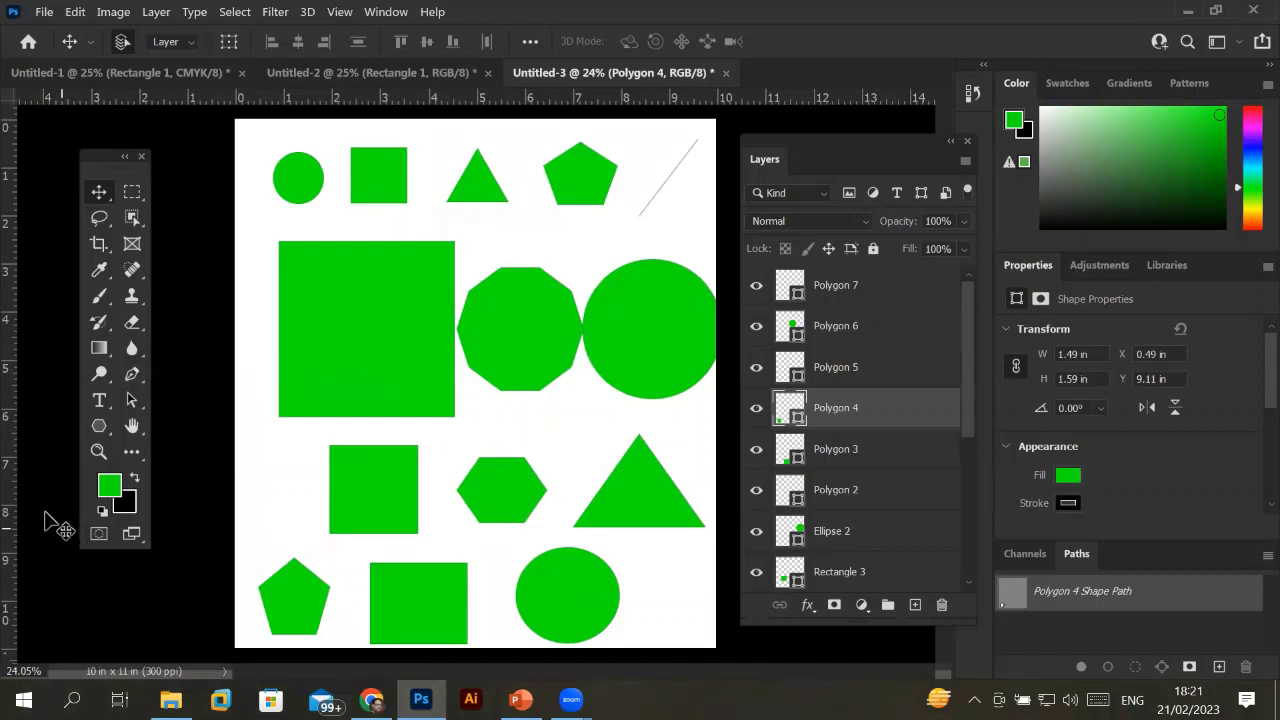
click(98, 428)
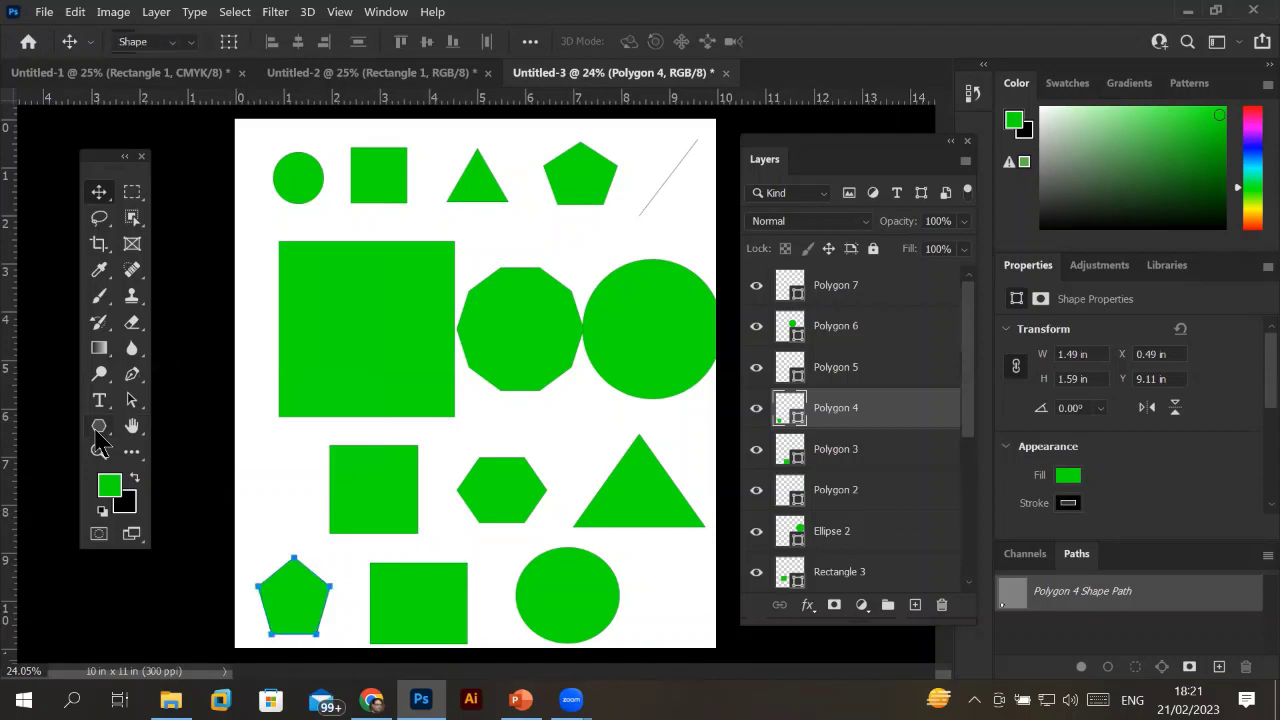
right_click(98, 428)
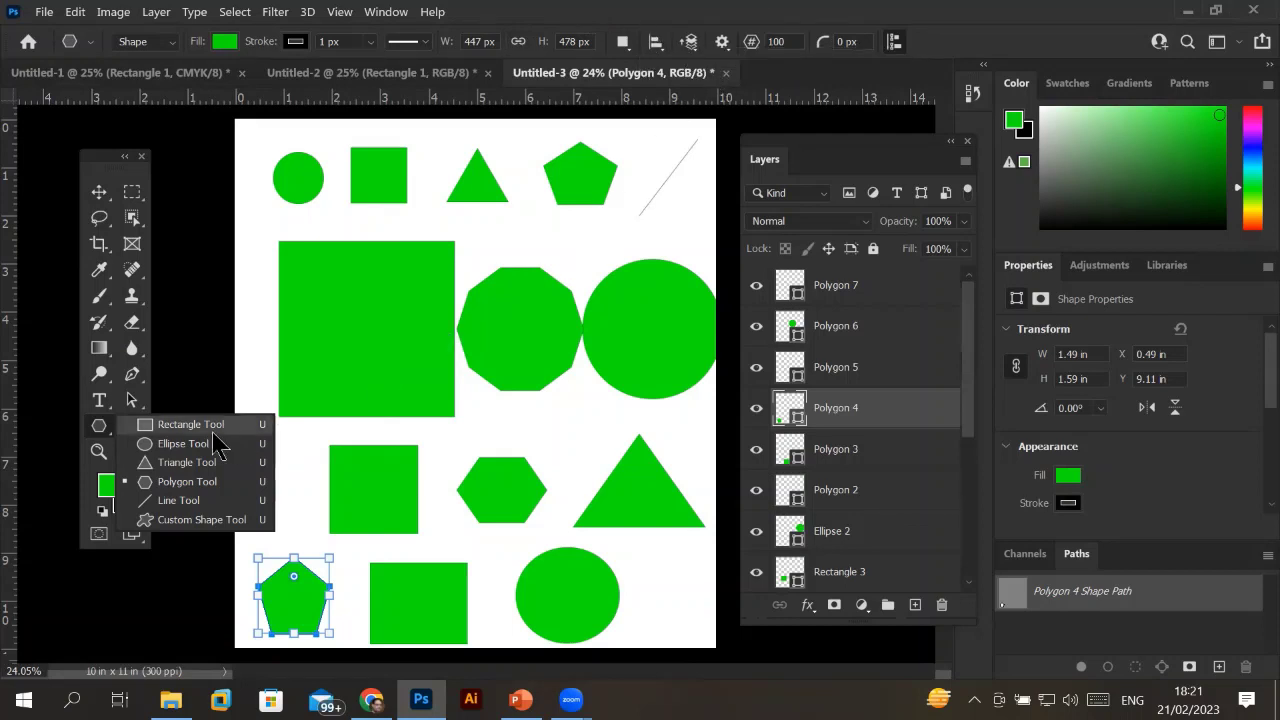
key(Escape)
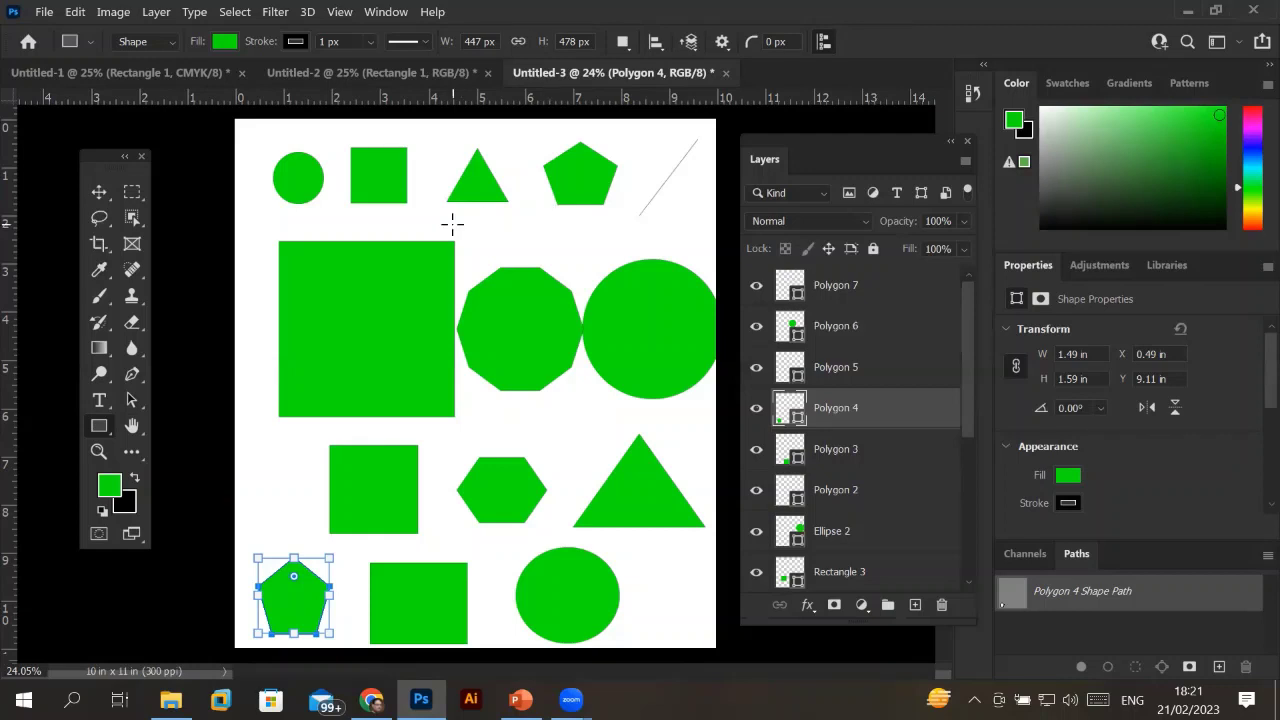
Move Rectangle 2 up to Y 2.18 in and put it in Free Transform.
scroll(452, 224, up, 3)
scroll(450, 222, up, 2)
scroll(452, 240, up, 2)
scroll(483, 249, up, 1)
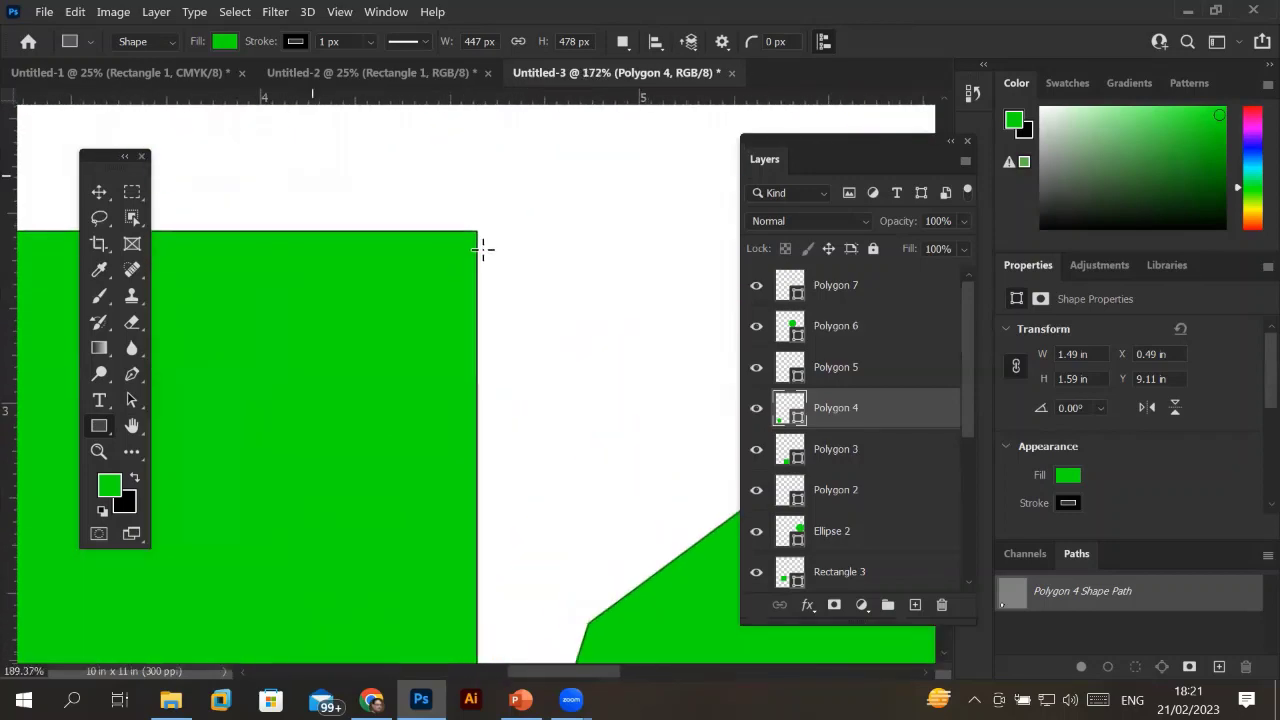
scroll(483, 249, up, 2)
scroll(470, 230, up, 2)
scroll(451, 206, up, 1)
scroll(455, 193, up, 2)
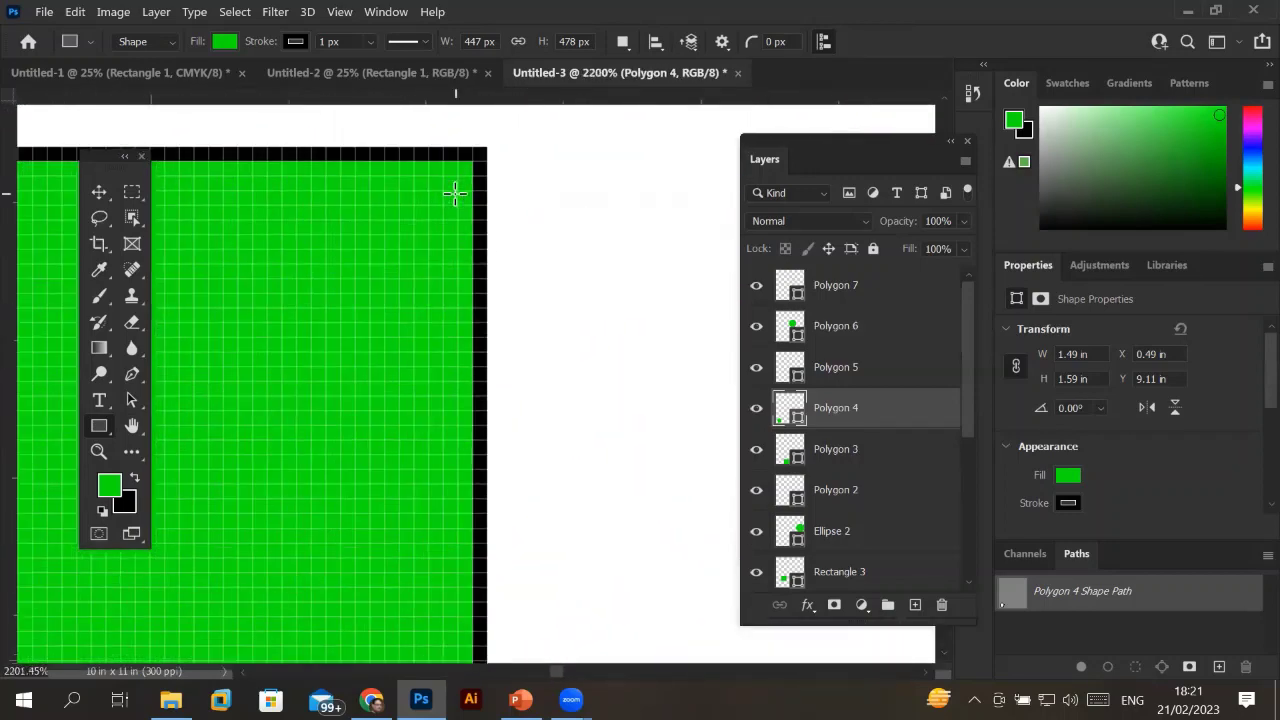
scroll(455, 193, down, 1)
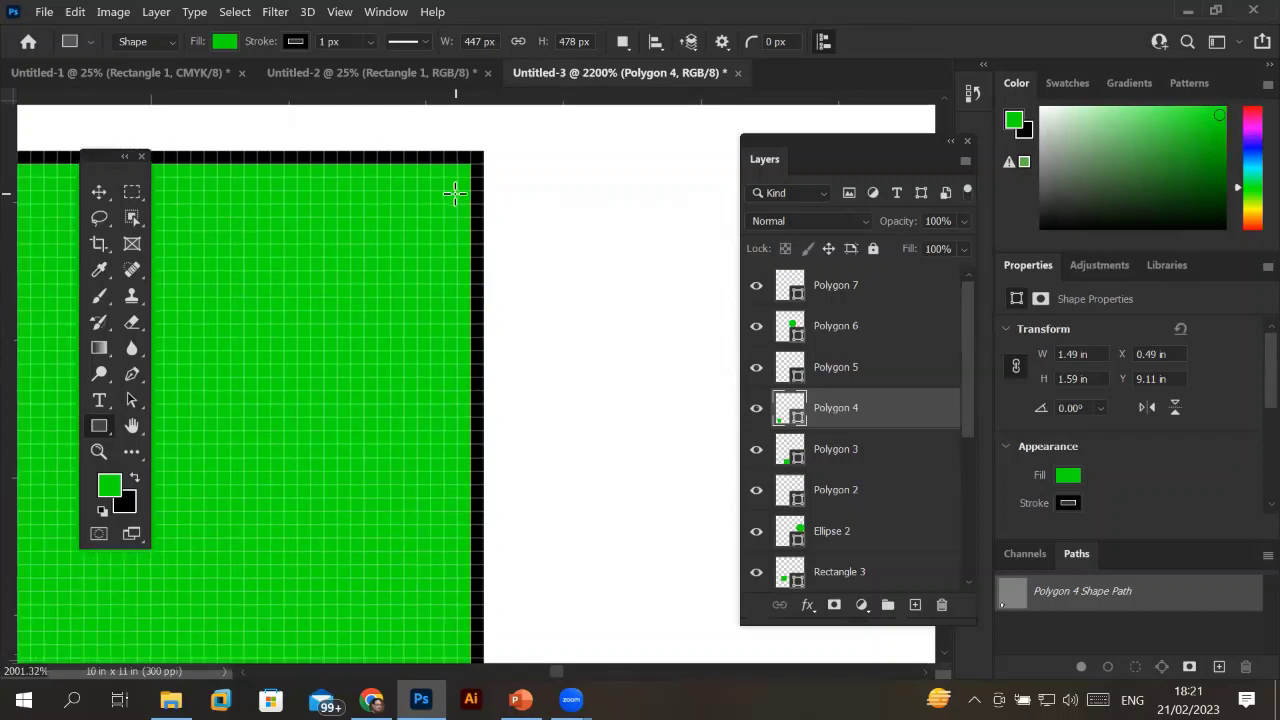
scroll(455, 193, down, 1)
scroll(455, 193, down, 2)
scroll(455, 193, down, 1)
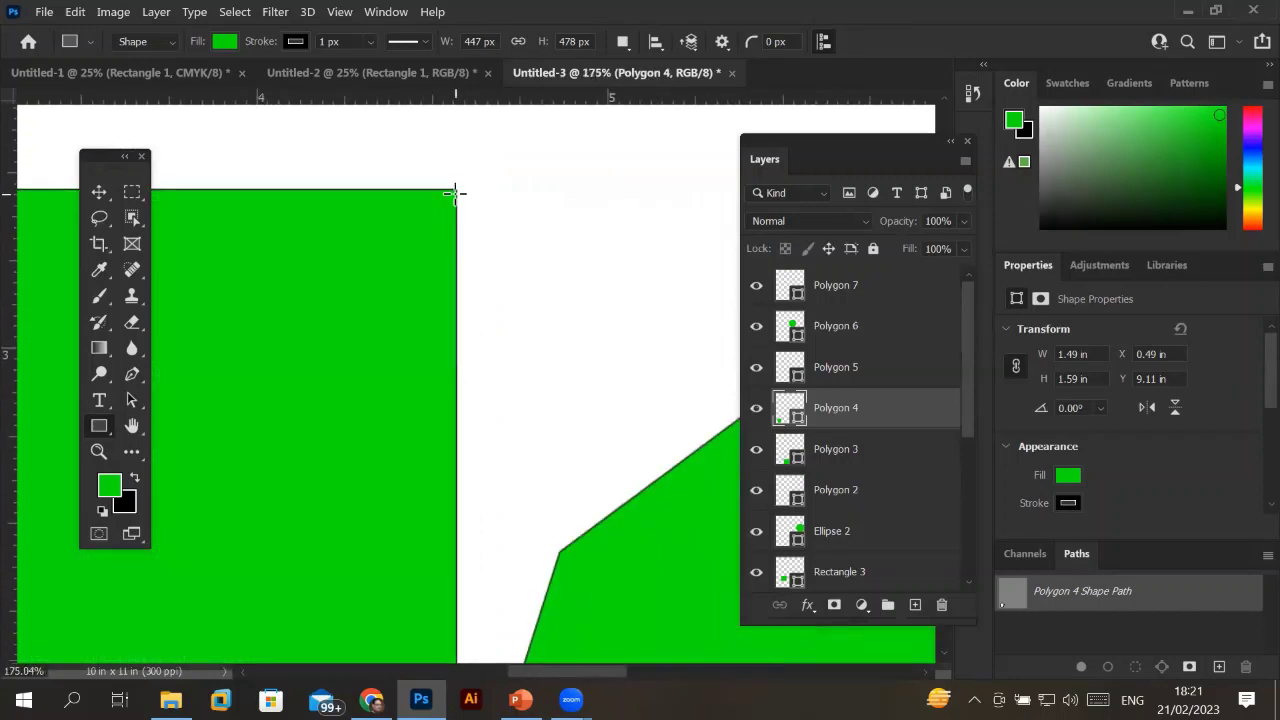
scroll(455, 193, down, 1)
scroll(455, 193, down, 1)
scroll(455, 193, down, 1)
scroll(455, 193, down, 1)
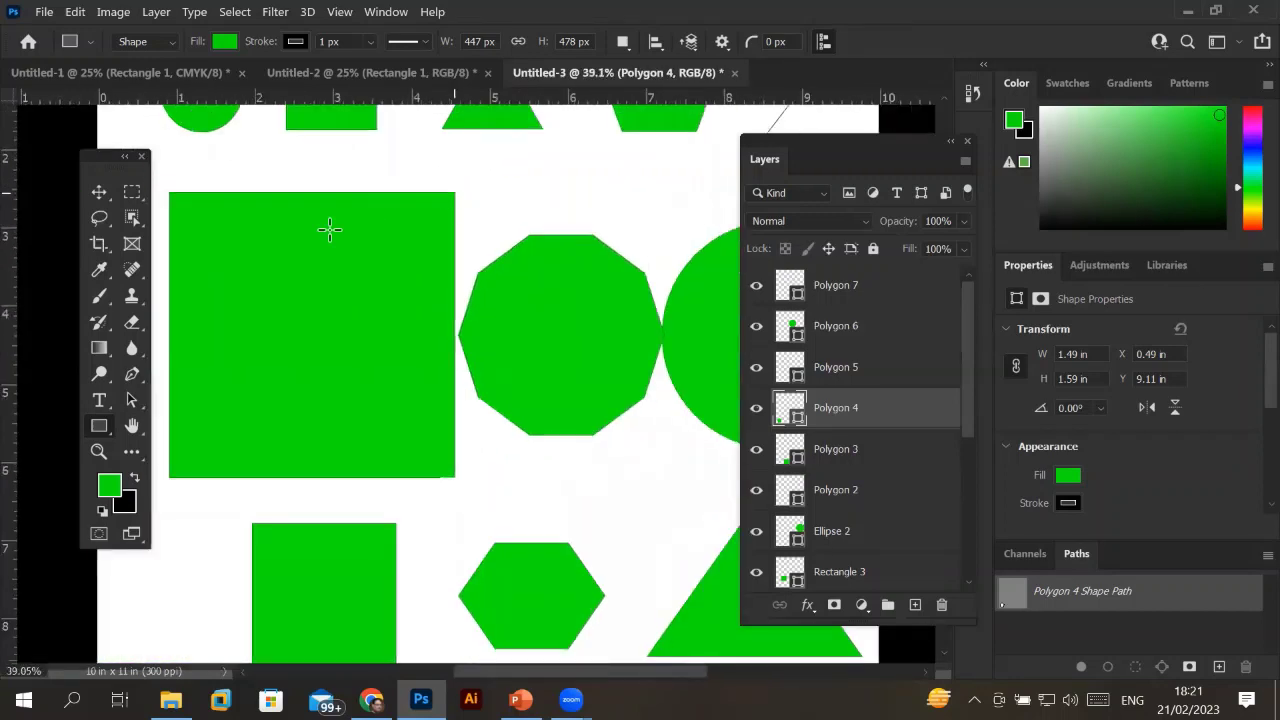
click(99, 193)
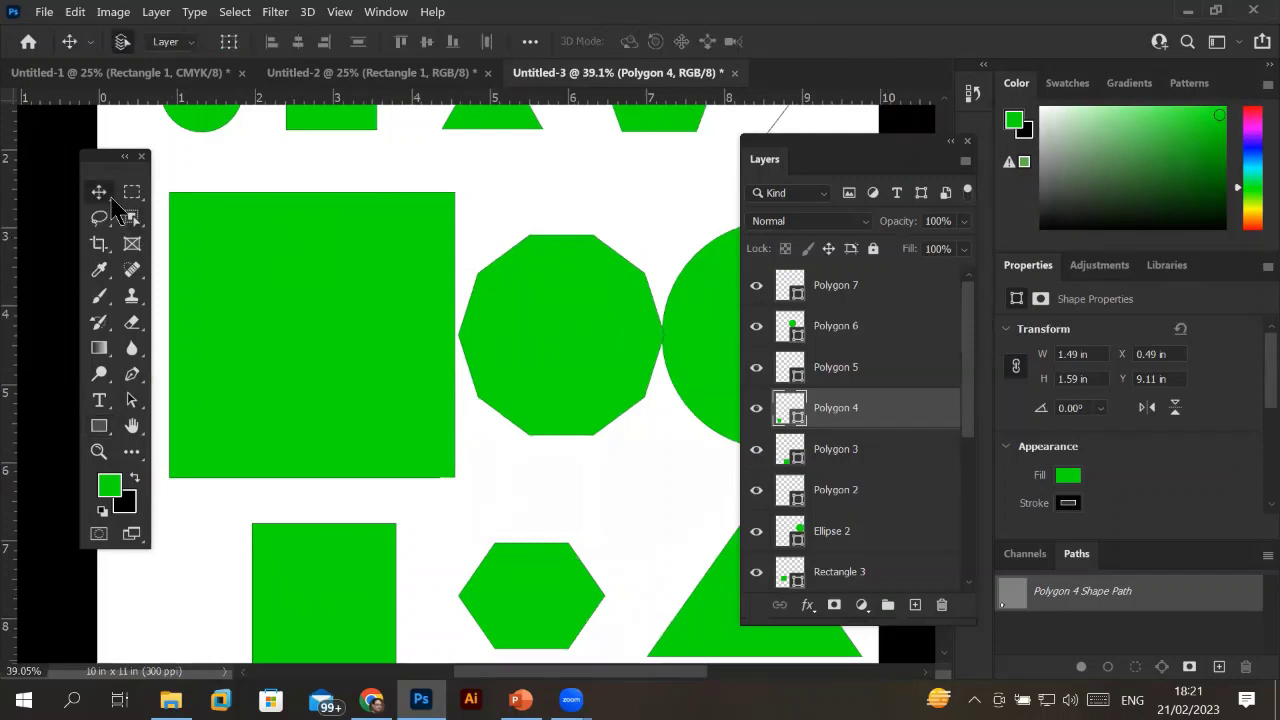
click(330, 246)
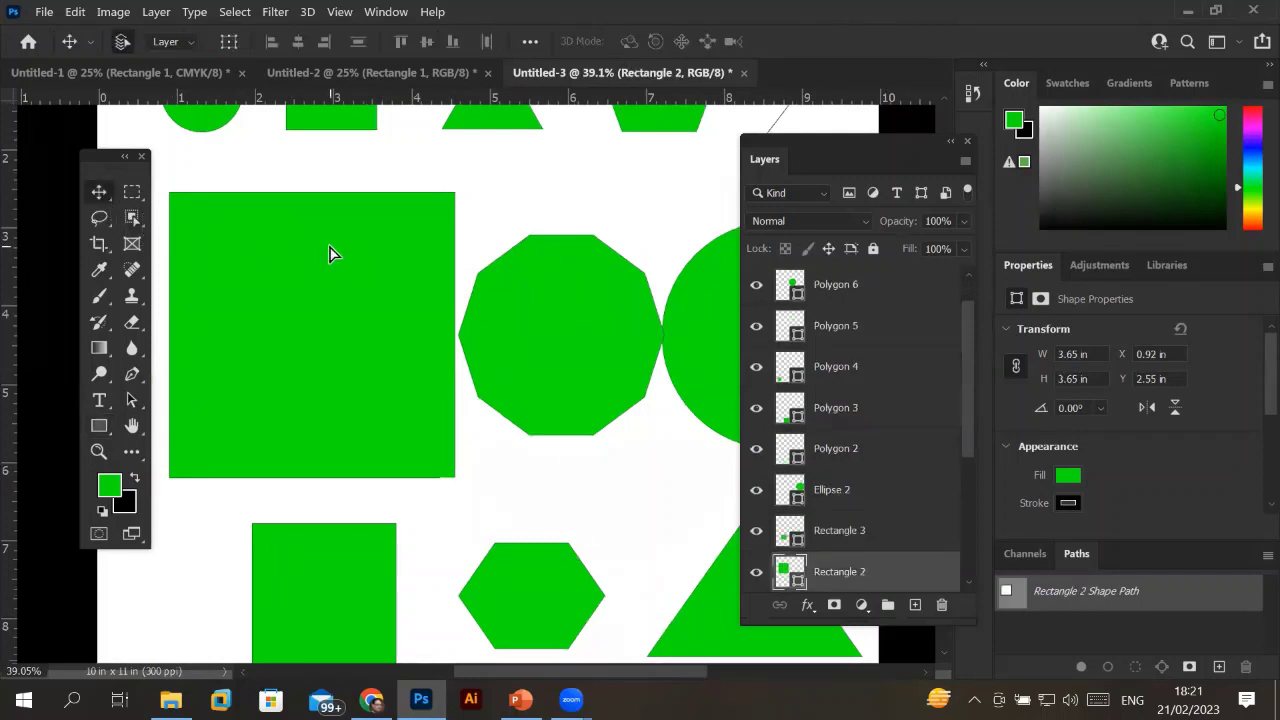
drag(328, 244, 331, 215)
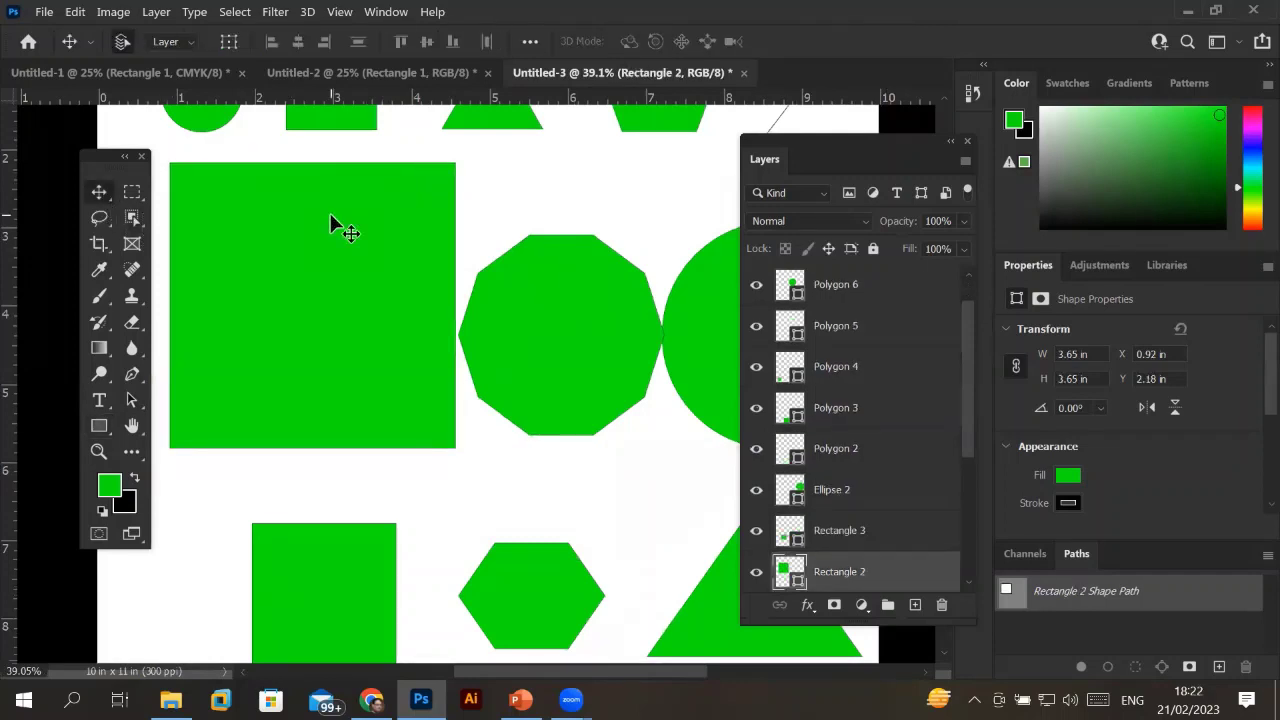
key(ctrl+t)
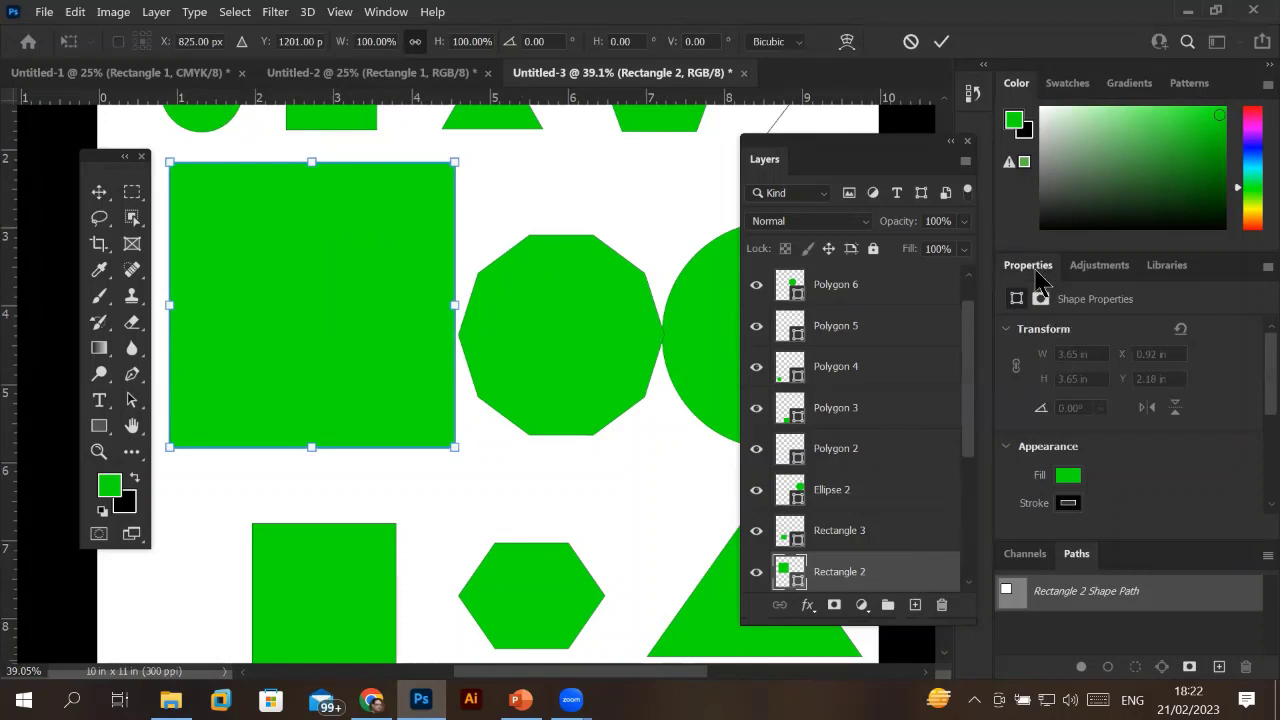
Float the Properties panel, rotate and scale the square, and commit the transform.
drag(1030, 266, 510, 205)
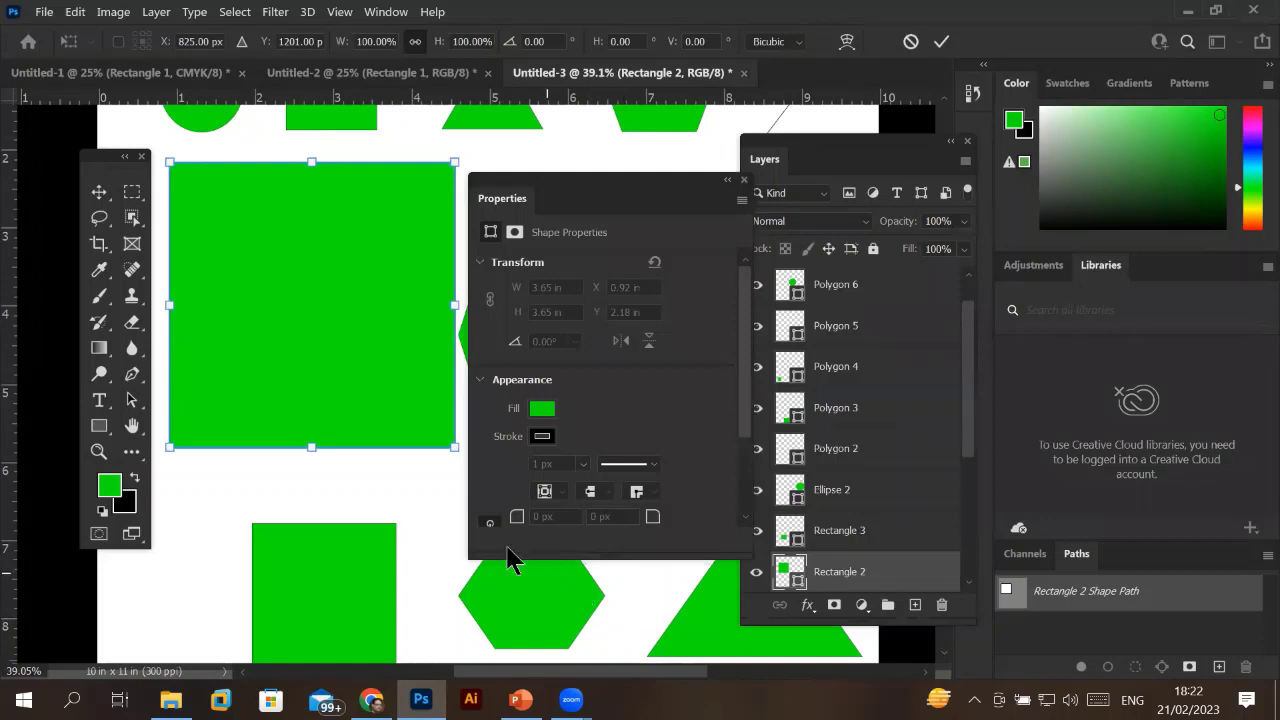
drag(543, 556, 531, 652)
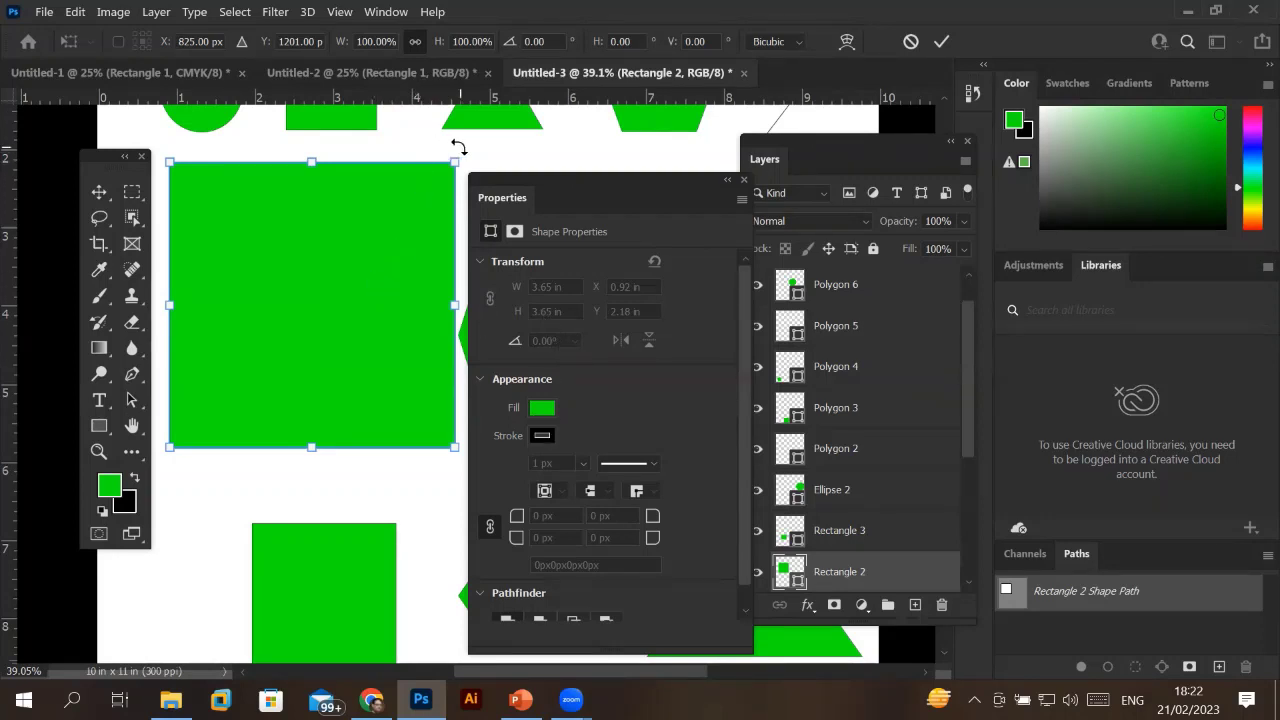
mouse_move(457, 145)
mouse_down()
mouse_move(478, 195)
mouse_move(457, 165)
mouse_move(391, 164)
mouse_up()
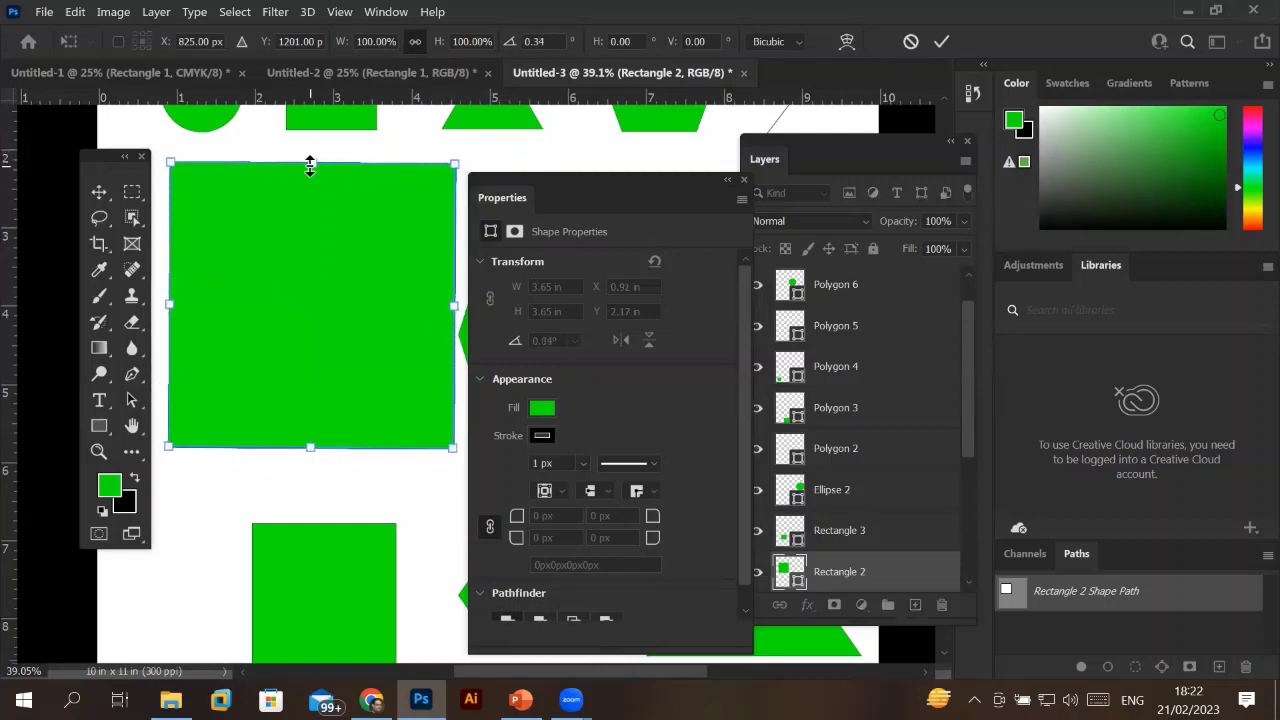
mouse_move(312, 163)
mouse_down()
mouse_move(314, 129)
mouse_move(318, 205)
mouse_up()
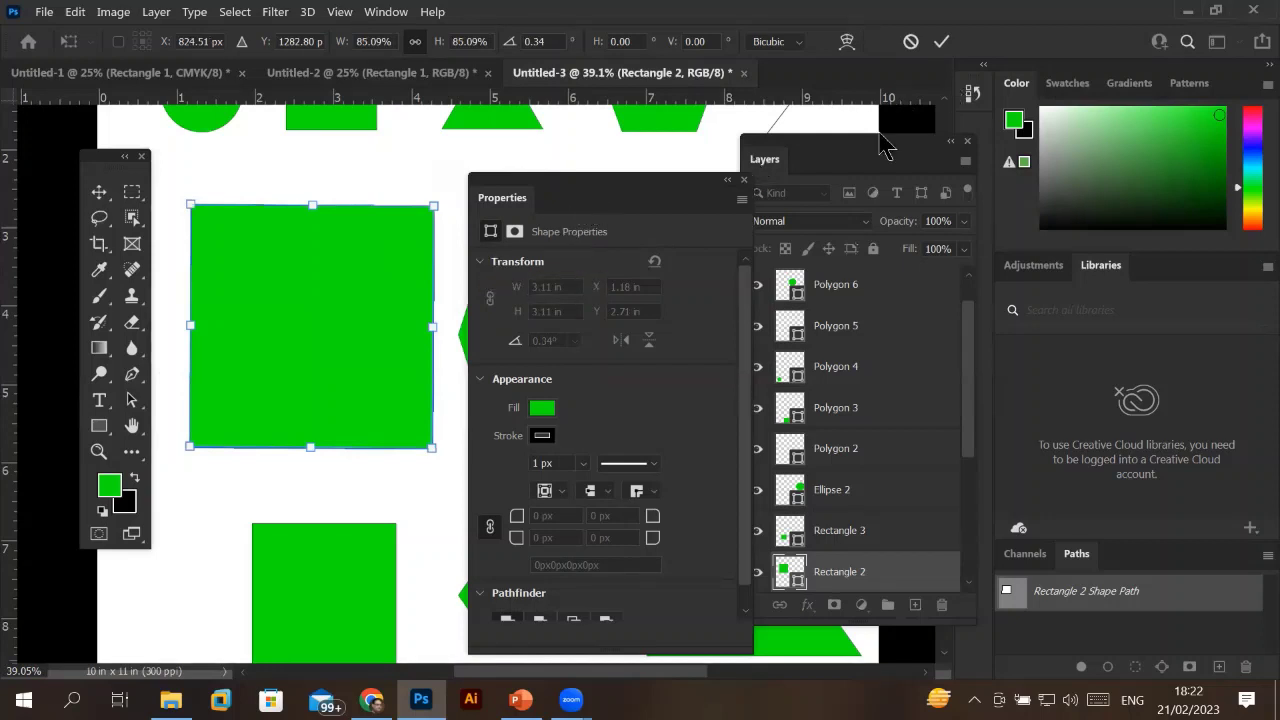
click(941, 41)
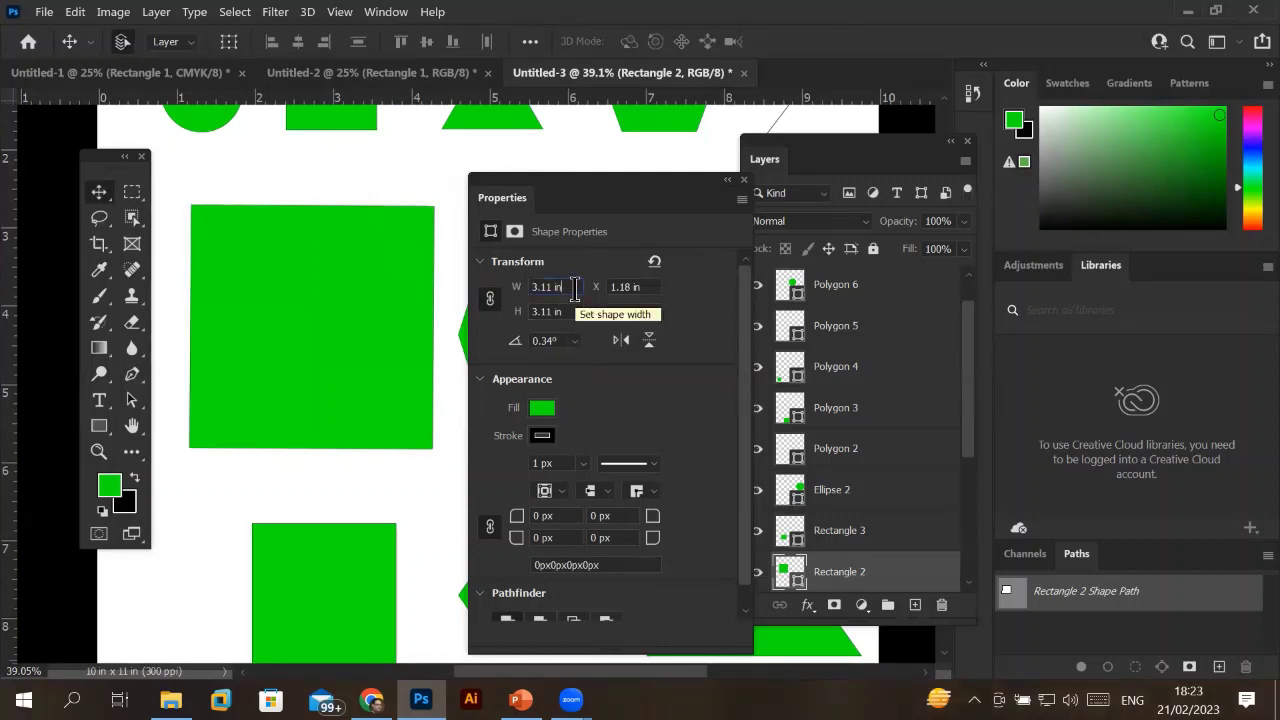
Set Rectangle 2's width to 10.11 in, then return it to 3.11 × 3.11 in.
key(Up)
key(Up)
key(Up)
key(Up)
key(Up)
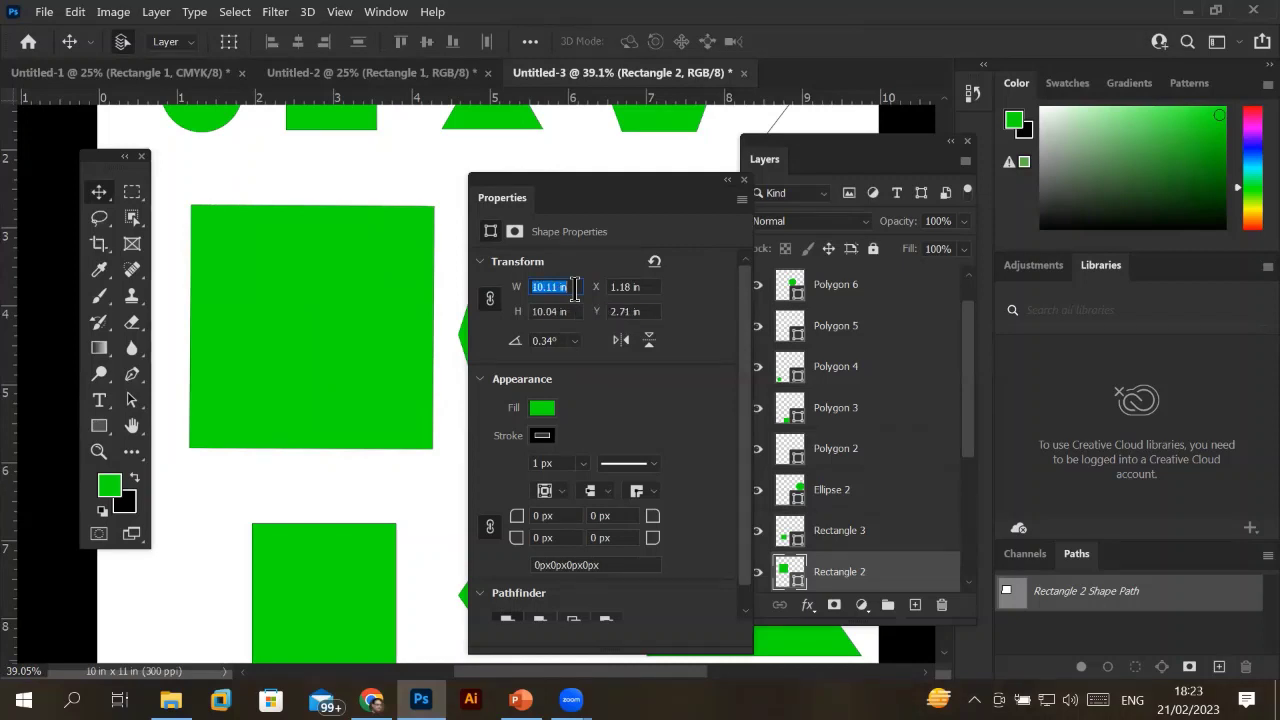
key(Return)
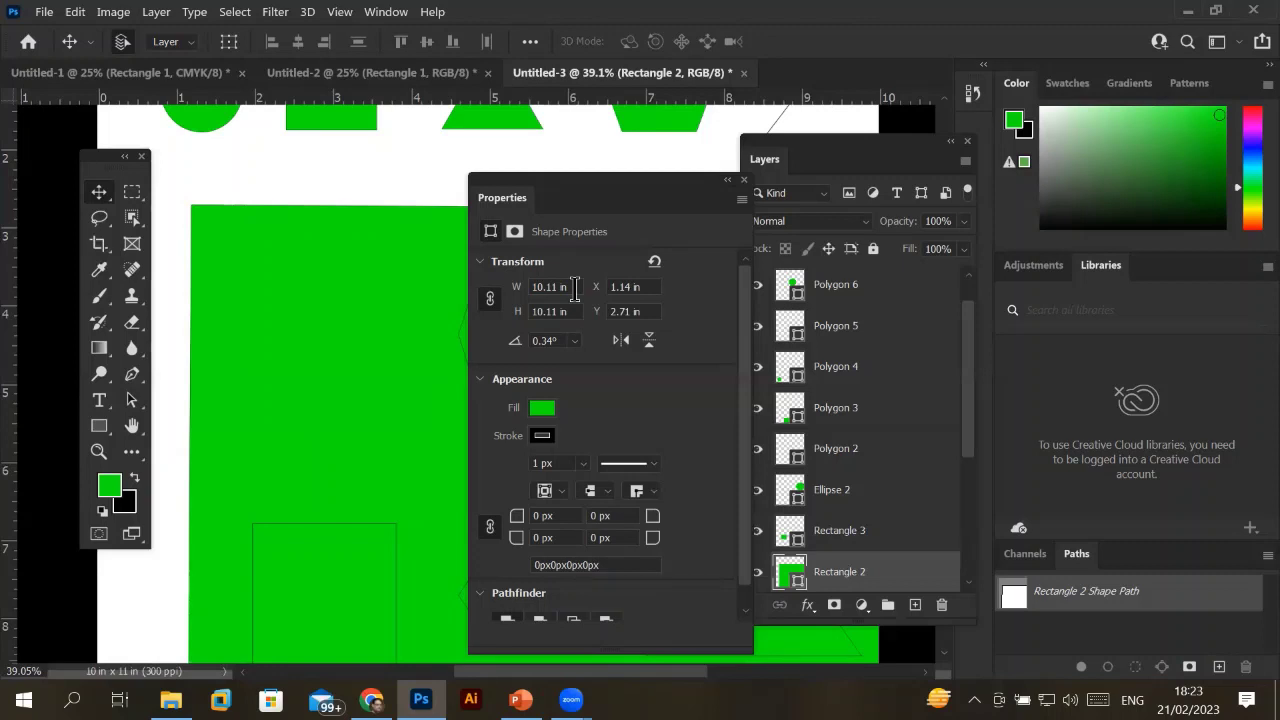
key(ctrl+z)
key(Up)
key(Return)
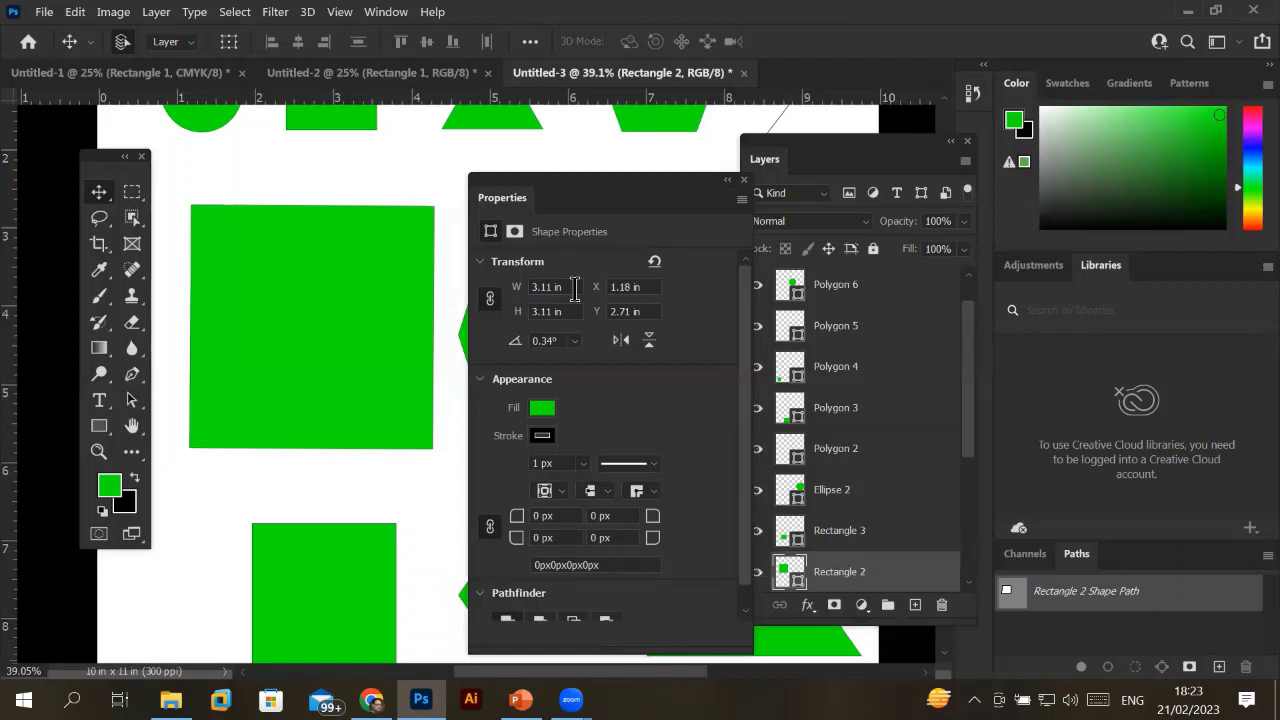
Fill Rectangle 2 with red, then with the linear salmon-to-pink gradient preset.
click(542, 408)
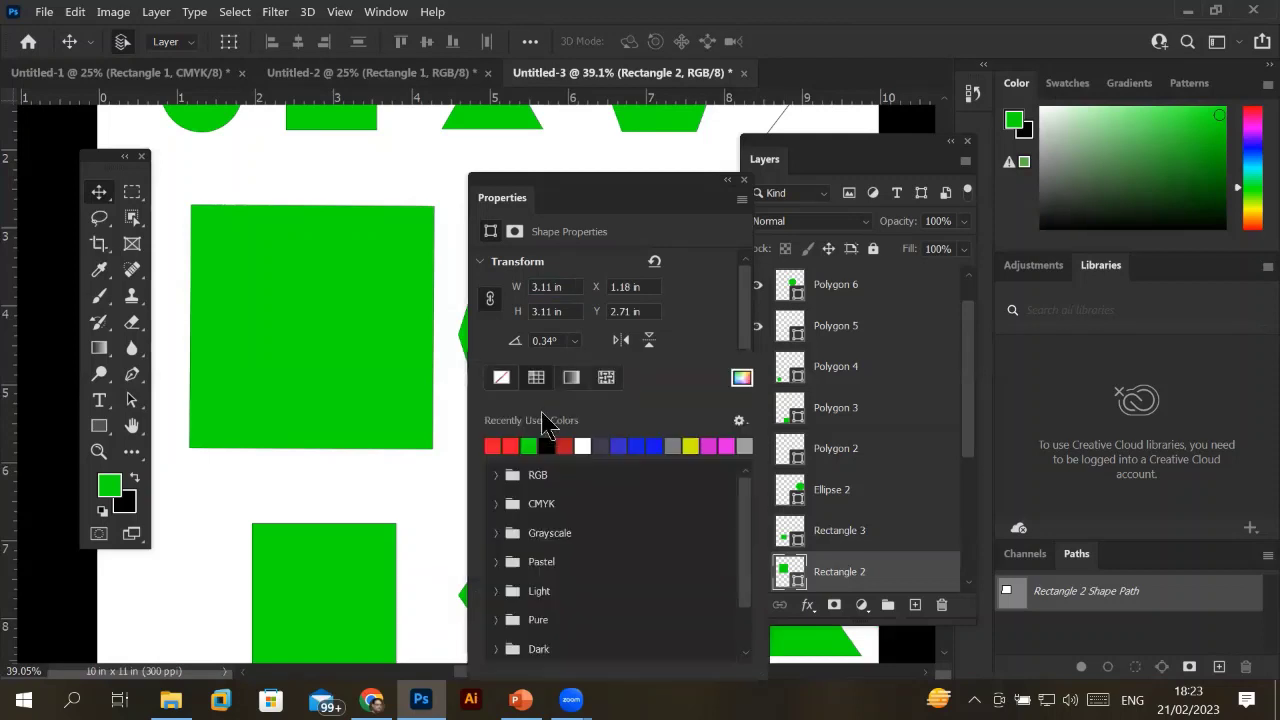
click(566, 445)
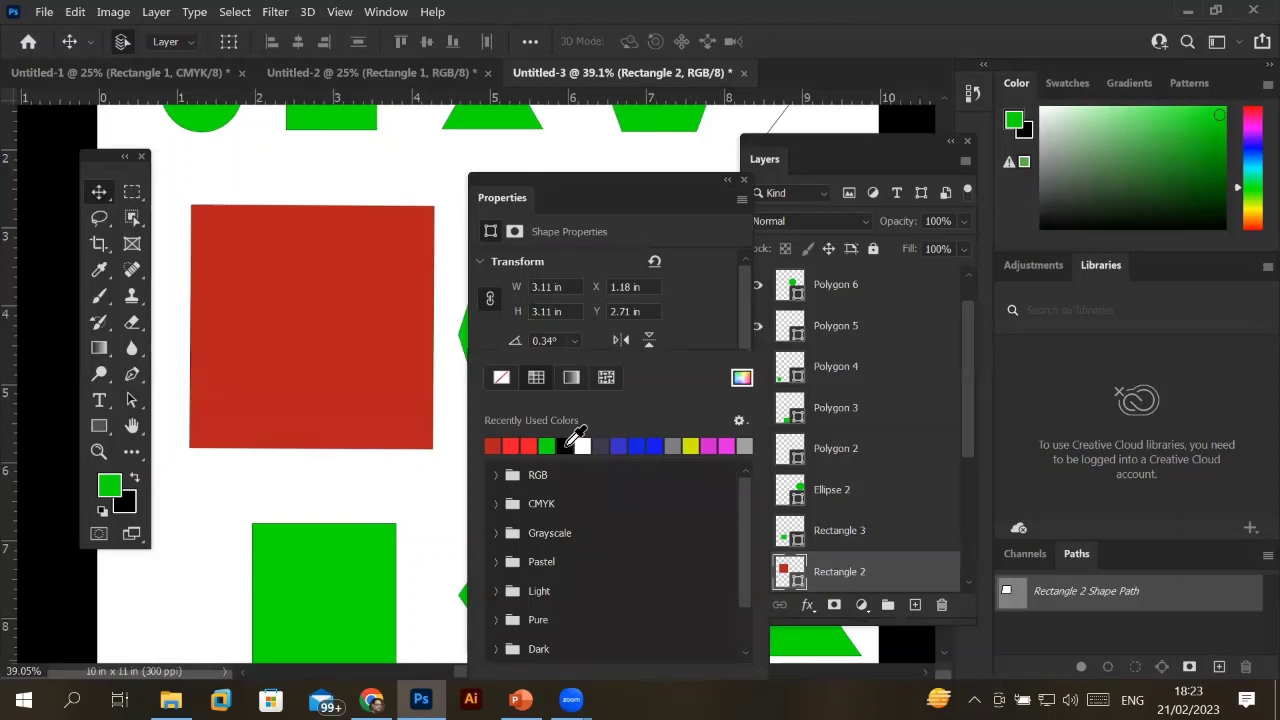
click(575, 381)
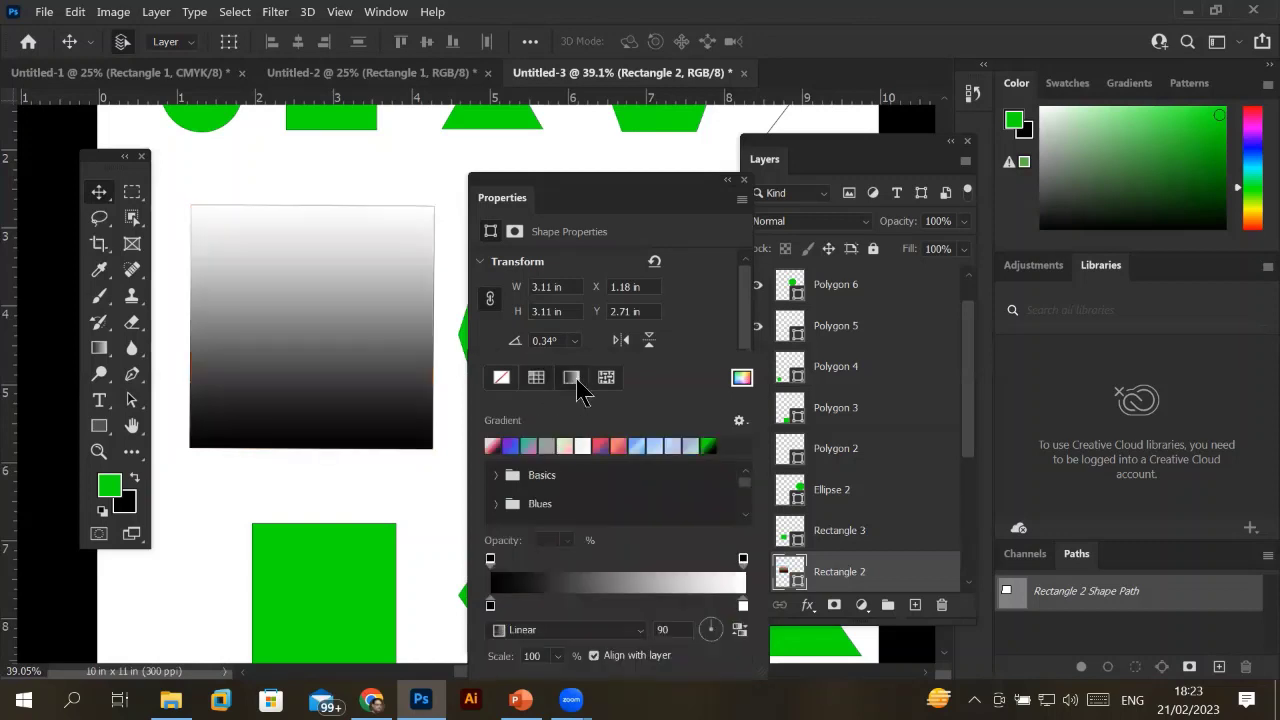
click(617, 445)
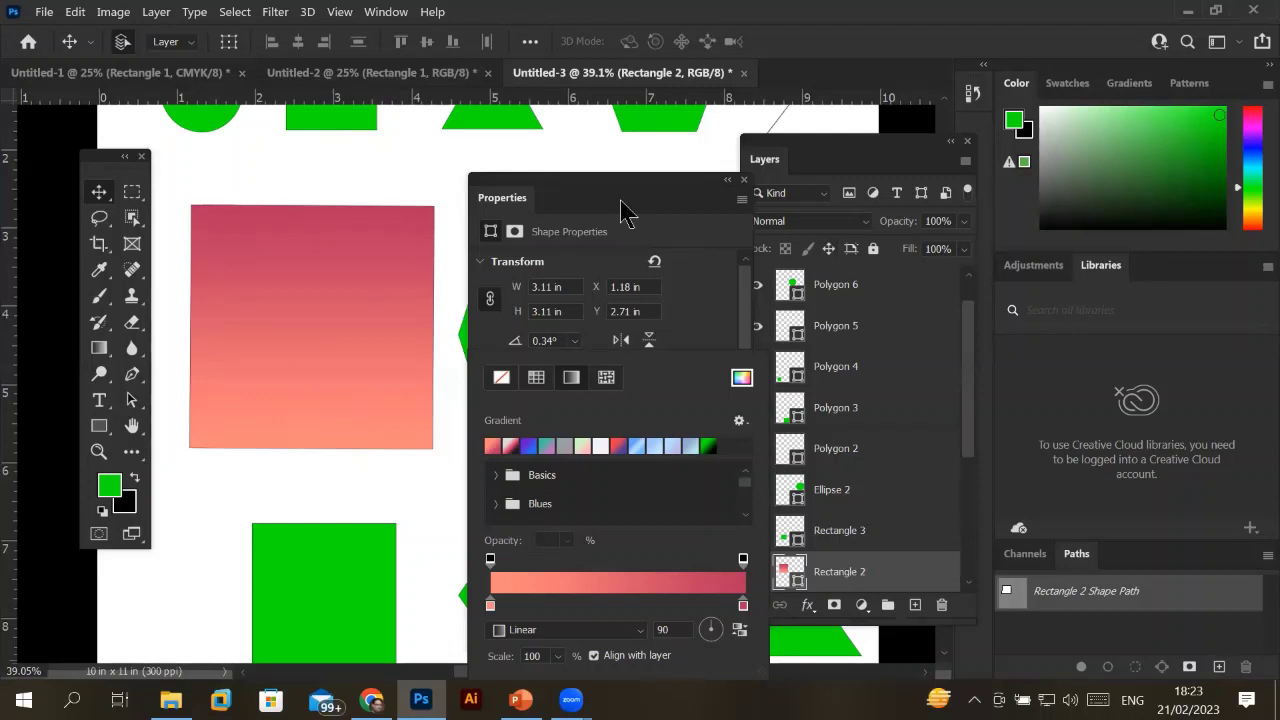
Rotate the square to 45°, then flip it horizontally, vertically and horizontally again.
click(574, 341)
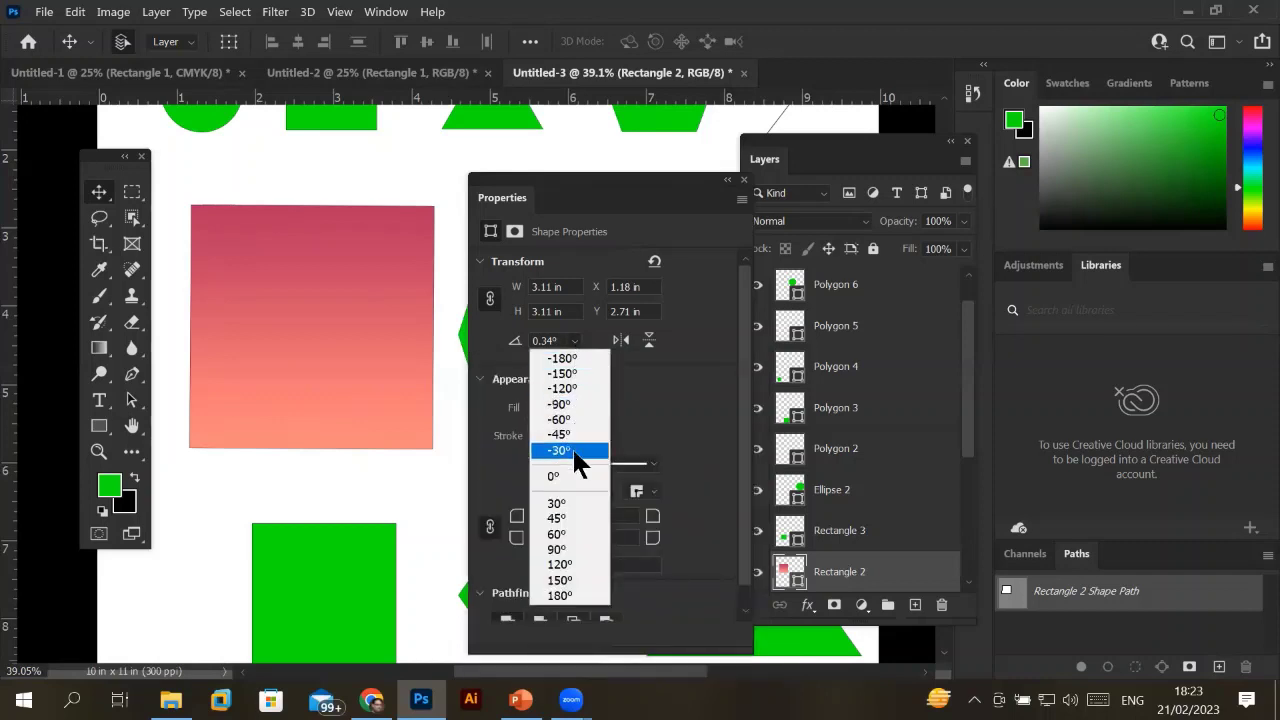
click(556, 518)
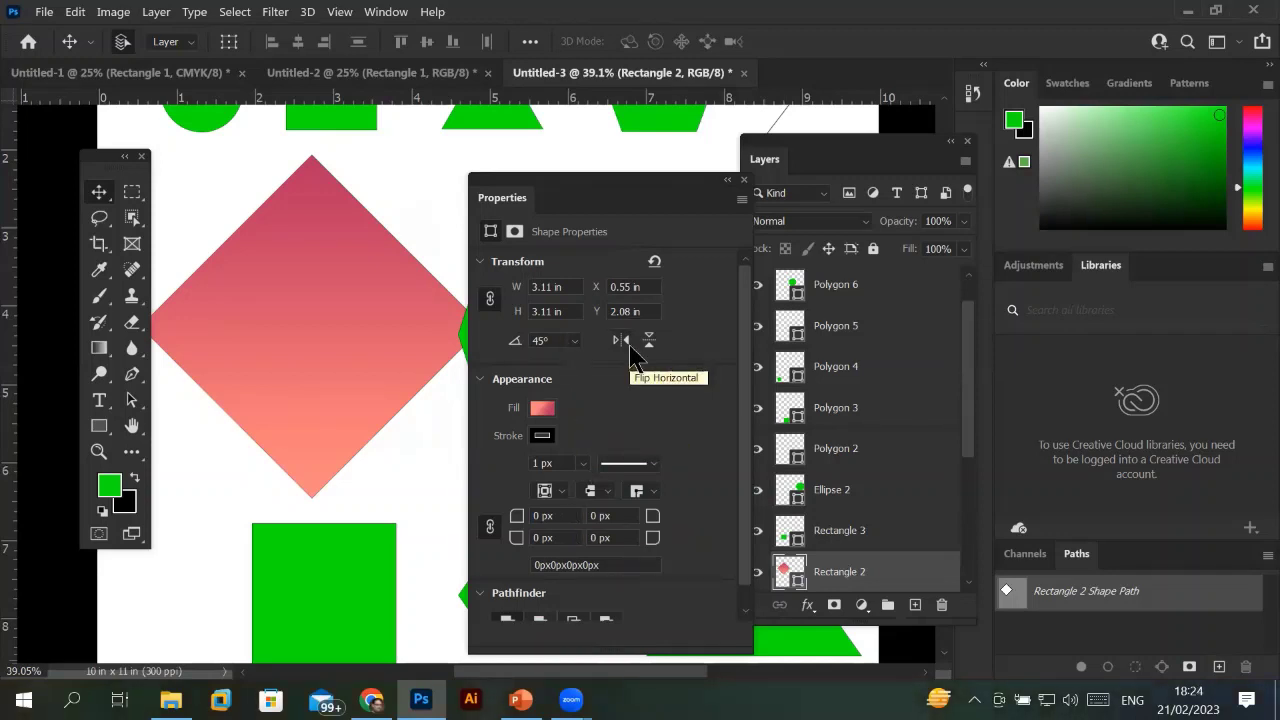
click(627, 341)
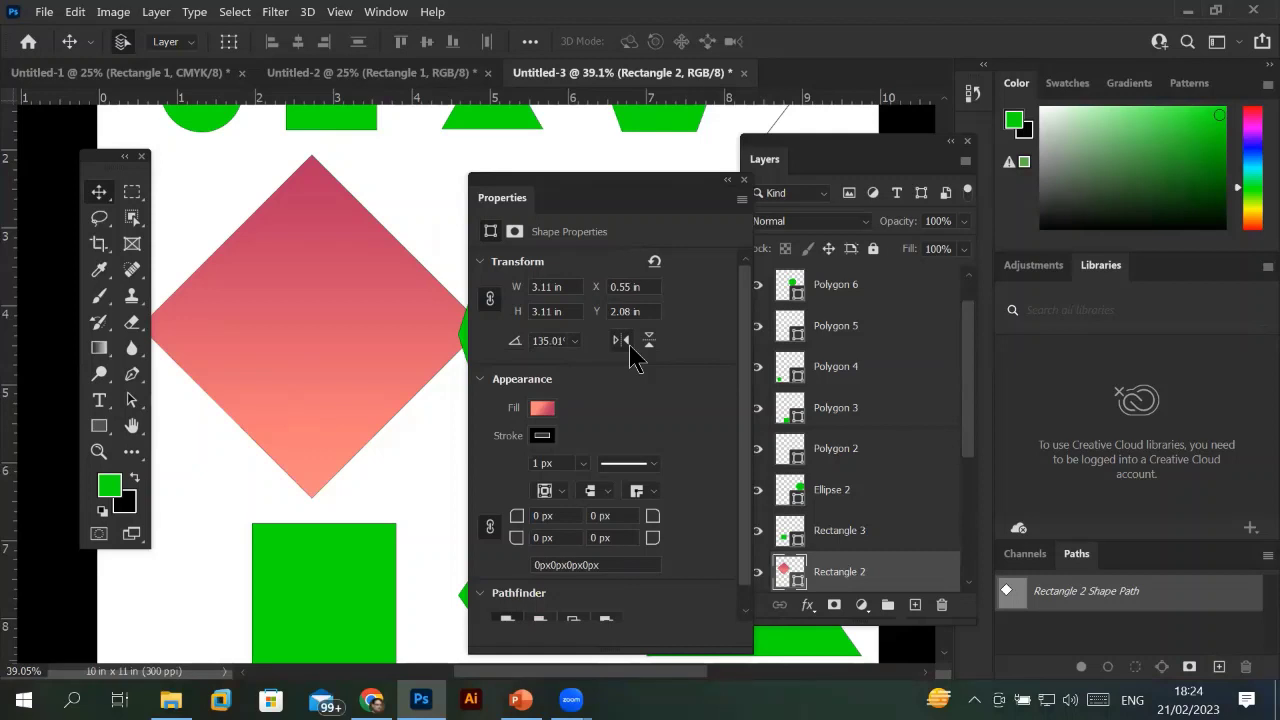
click(650, 343)
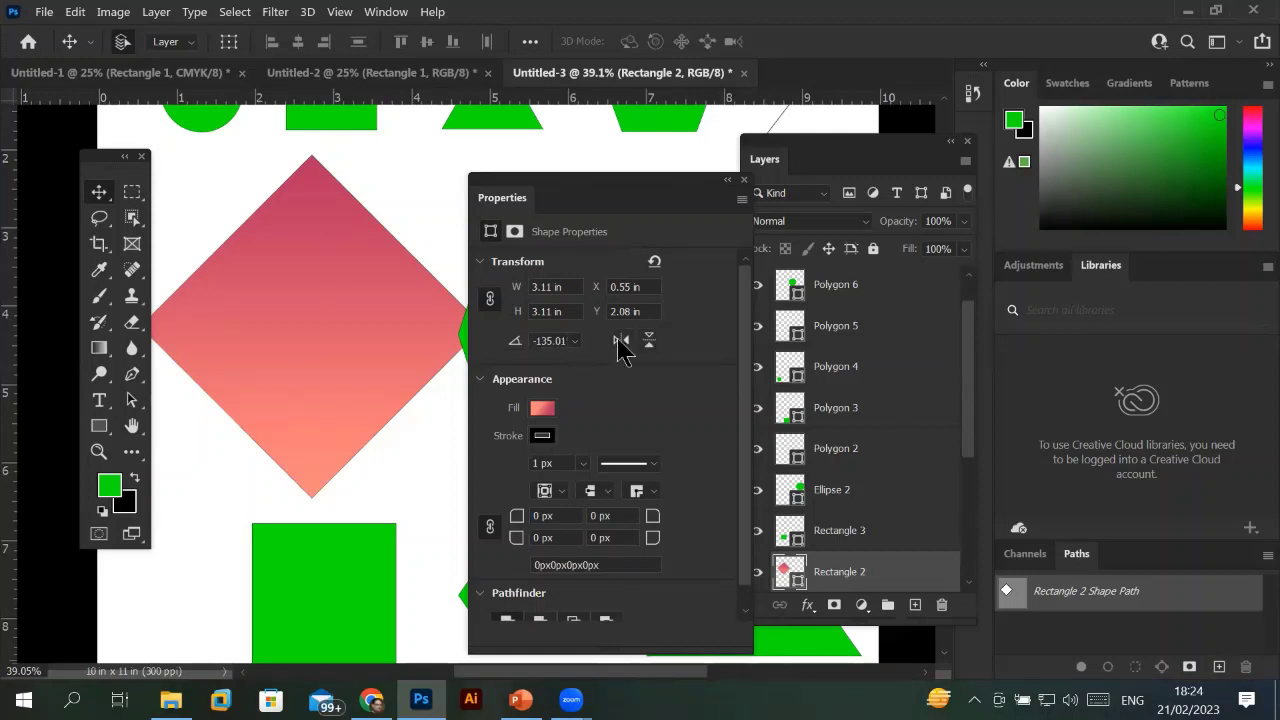
click(620, 341)
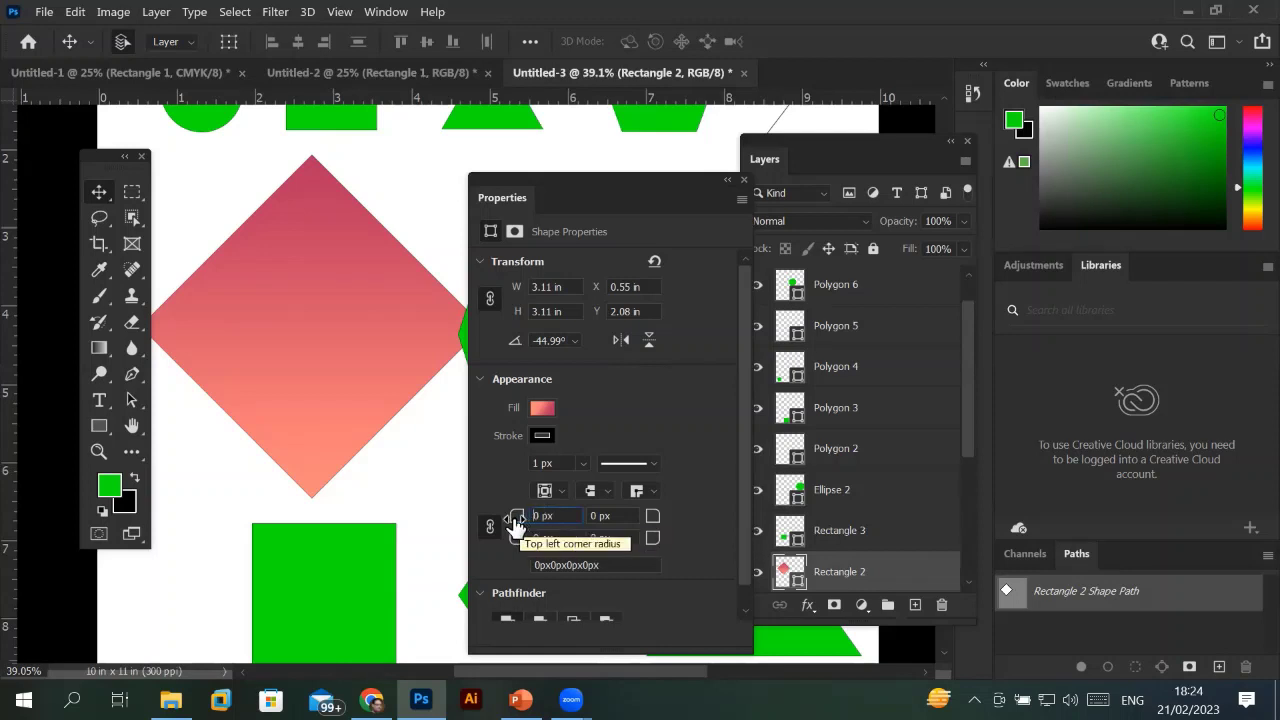
Round all the diamond's corners to a 10 px radius and zoom in.
click(560, 518)
key(Up)
key(Return)
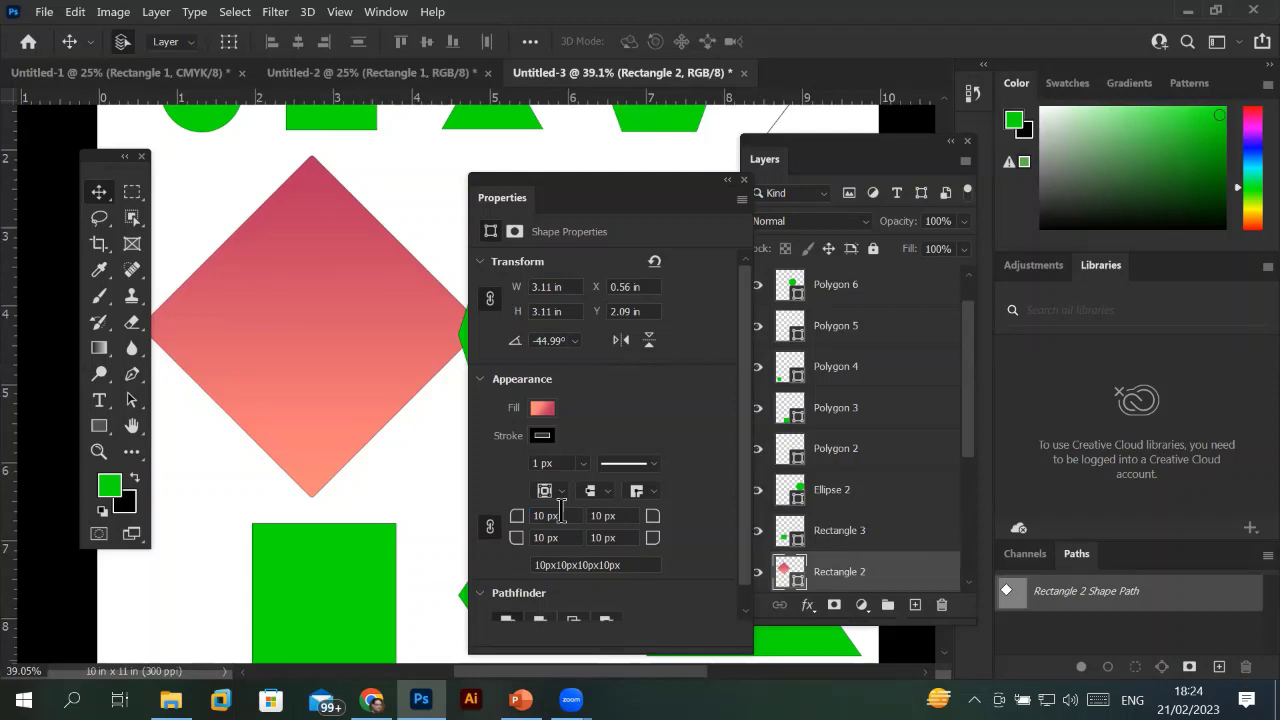
scroll(328, 175, up, 2)
scroll(302, 140, up, 2)
scroll(320, 160, up, 2)
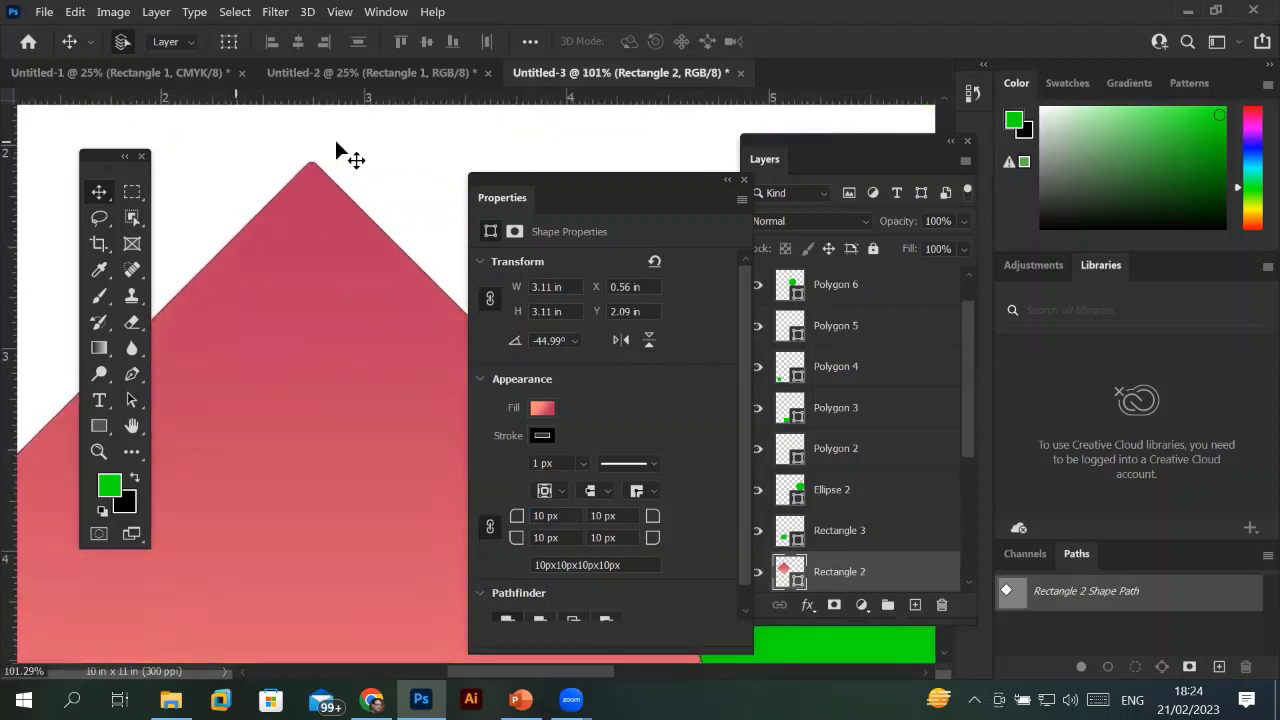
scroll(297, 130, up, 3)
scroll(292, 127, up, 2)
scroll(292, 127, up, 3)
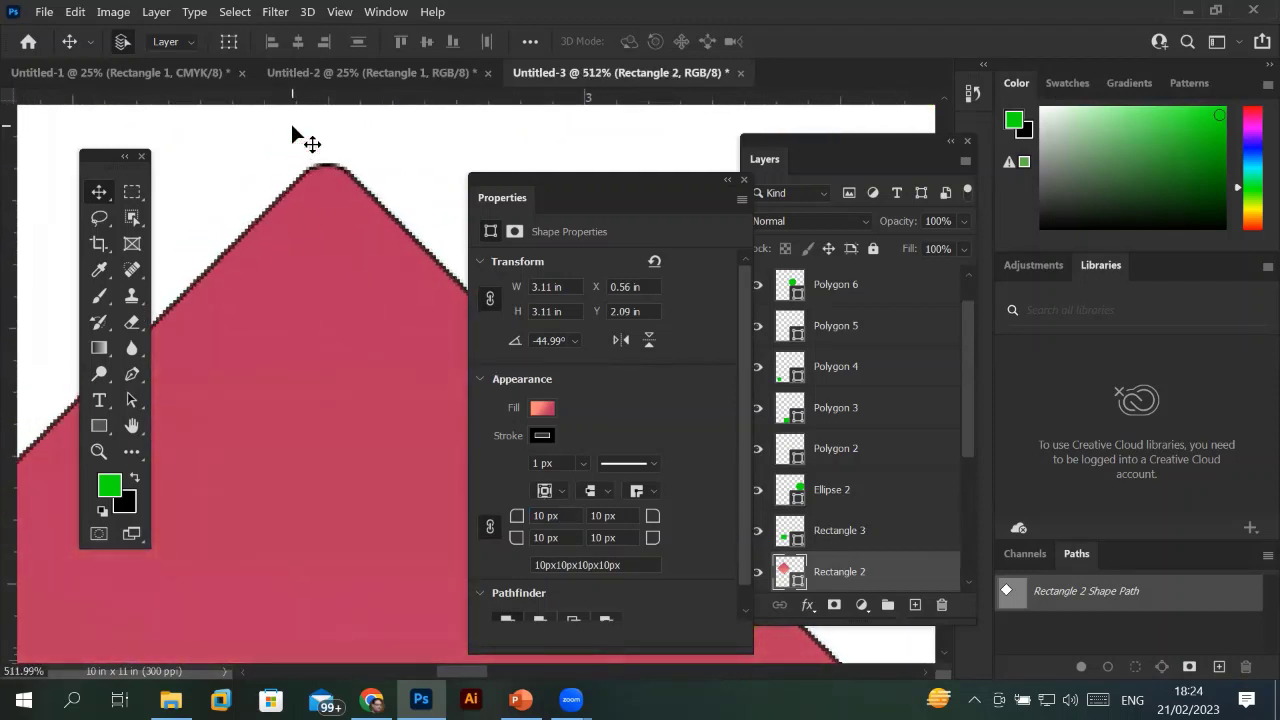
Try a 38 px corner radius, then reset all corner radii to 0 px.
click(557, 515)
key(ctrl+a)
text(38)
key(Return)
key(Return)
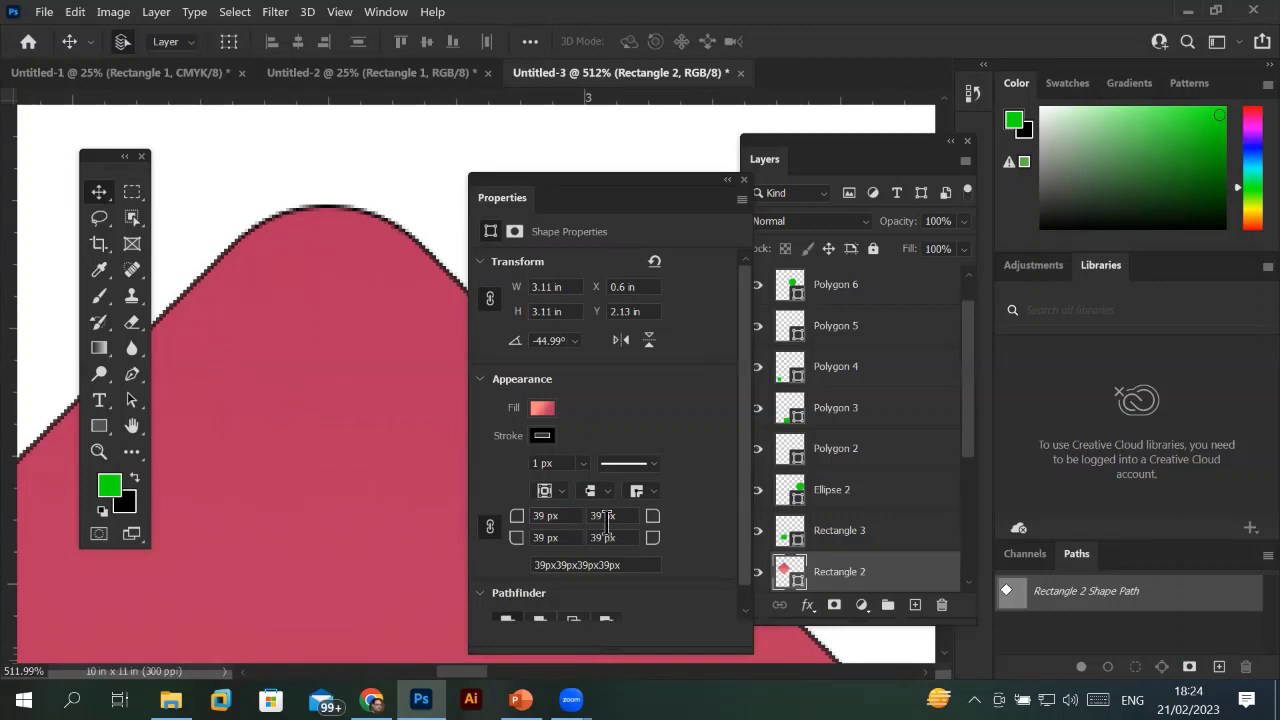
click(570, 515)
key(ctrl+a)
text(0)
key(Return)
key(Return)
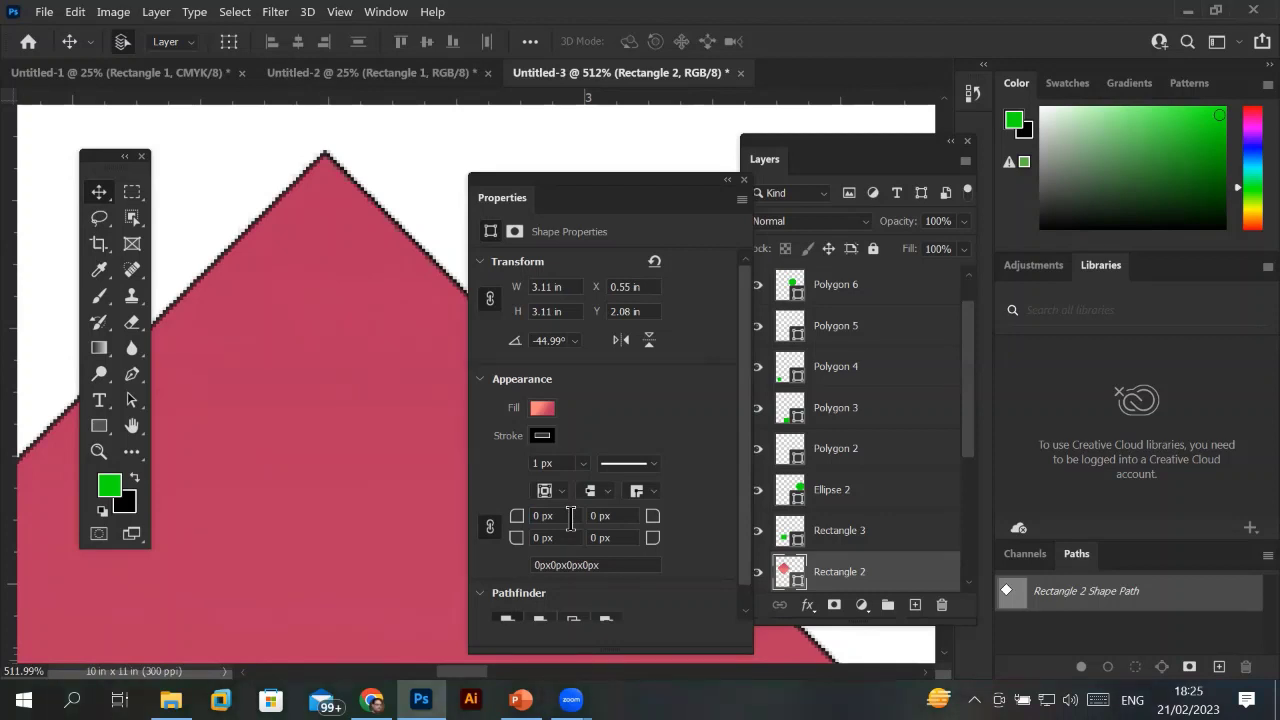
Dock Properties beside Libraries and draw a triangle right of the diamond's peak.
drag(600, 197, 1205, 285)
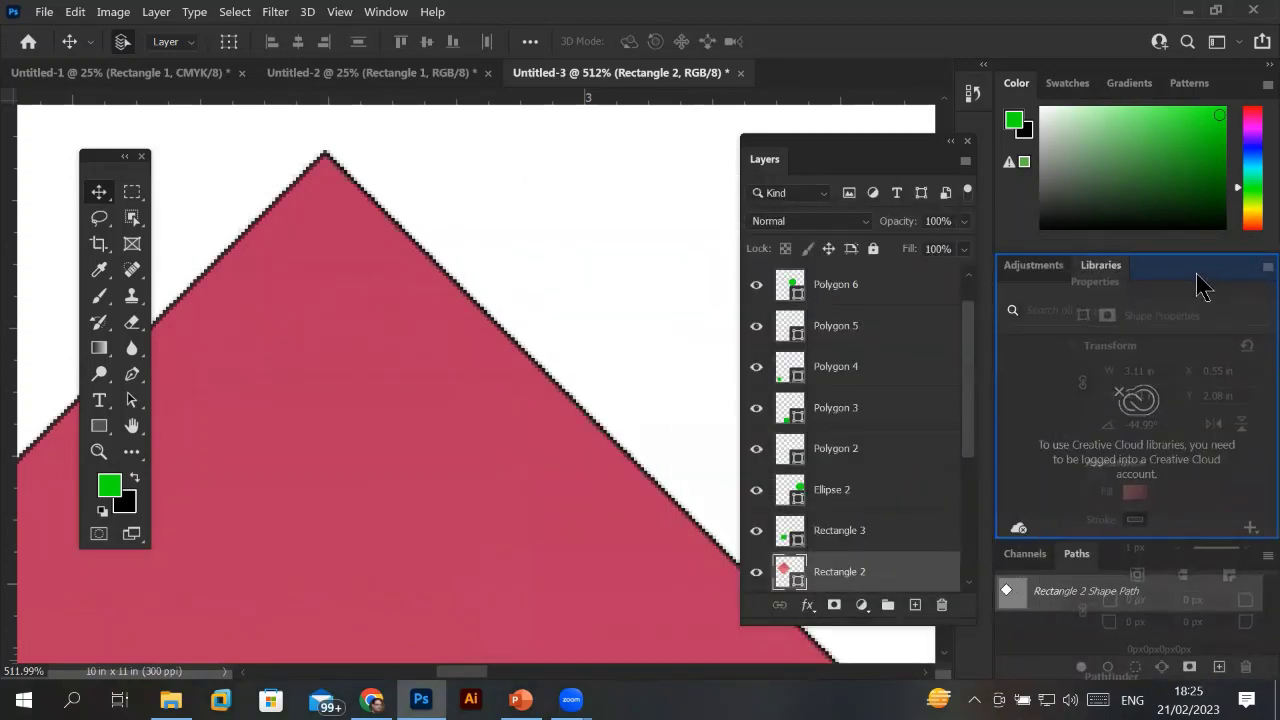
drag(1205, 285, 1148, 285)
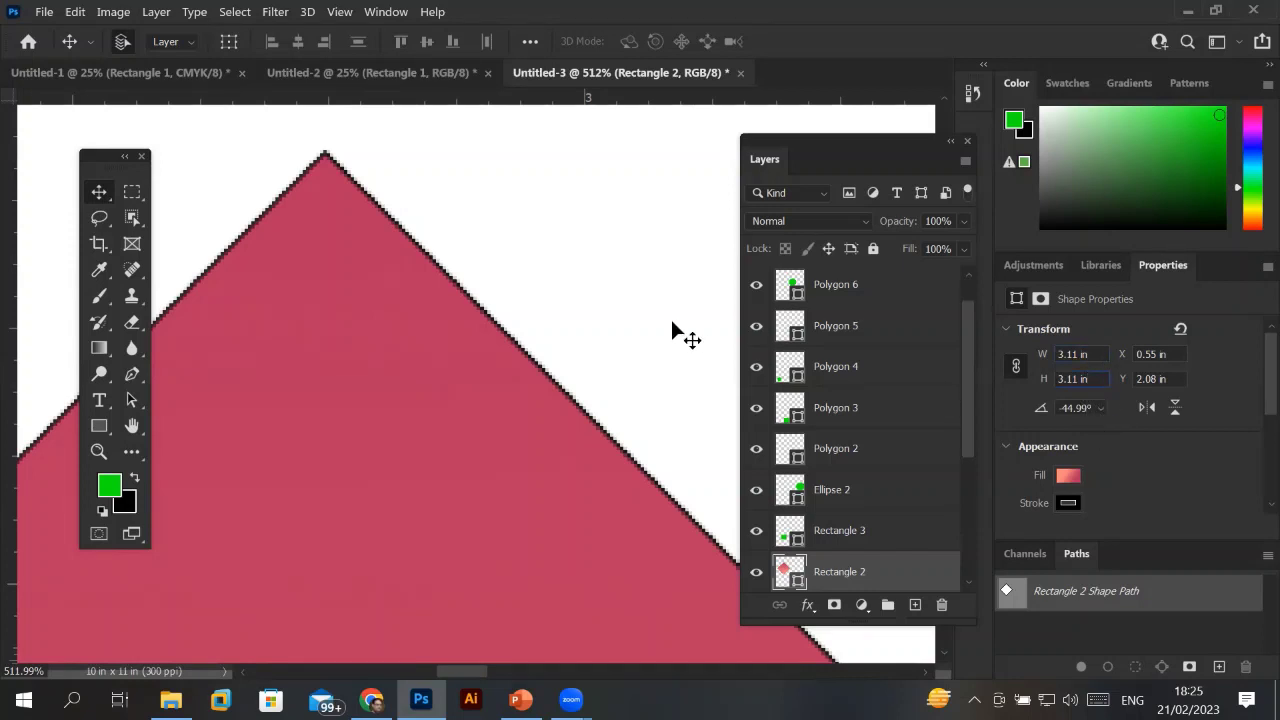
click(104, 429)
click(182, 462)
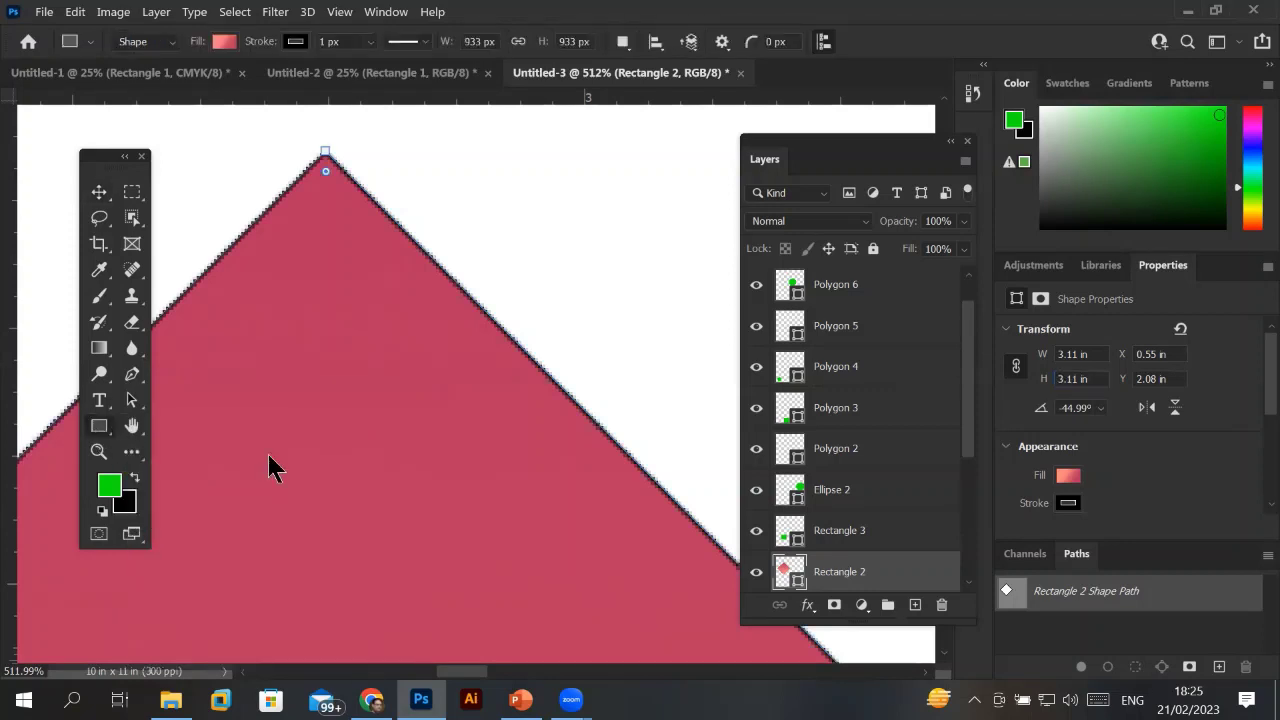
drag(535, 167, 730, 460)
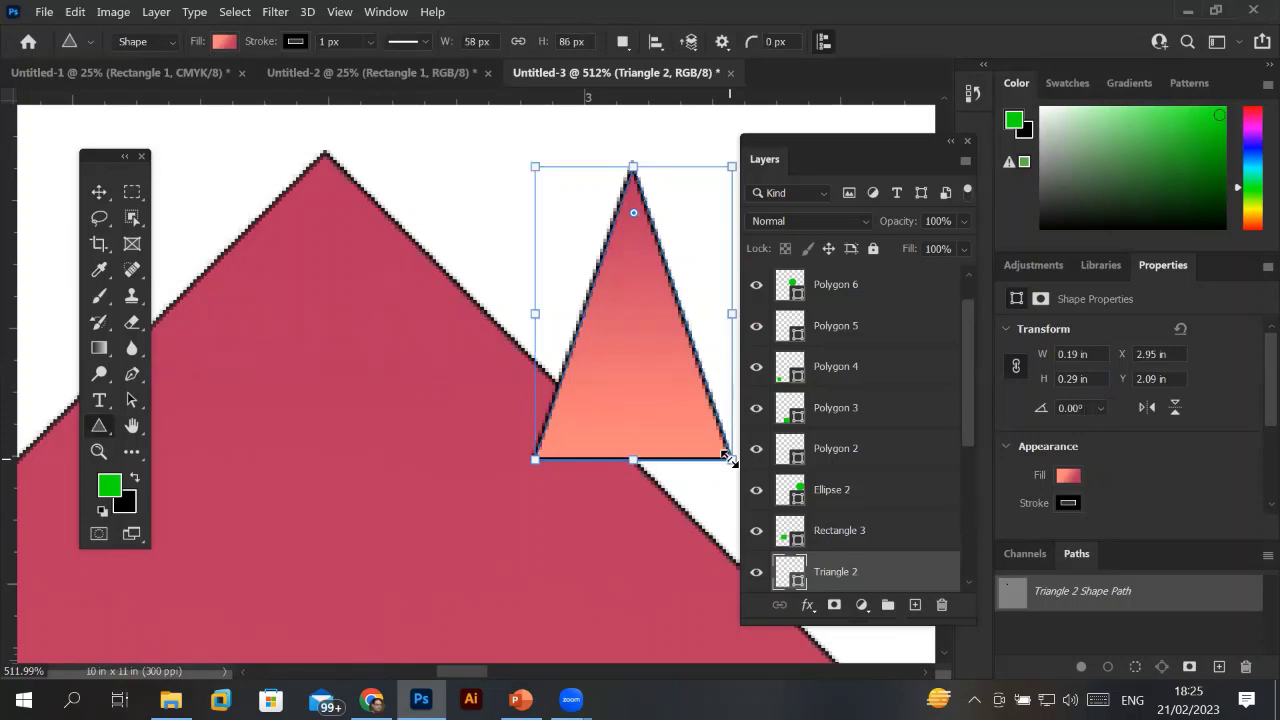
Toggle Flip Vertical repeatedly, ending with the triangle pointing upright.
click(1177, 411)
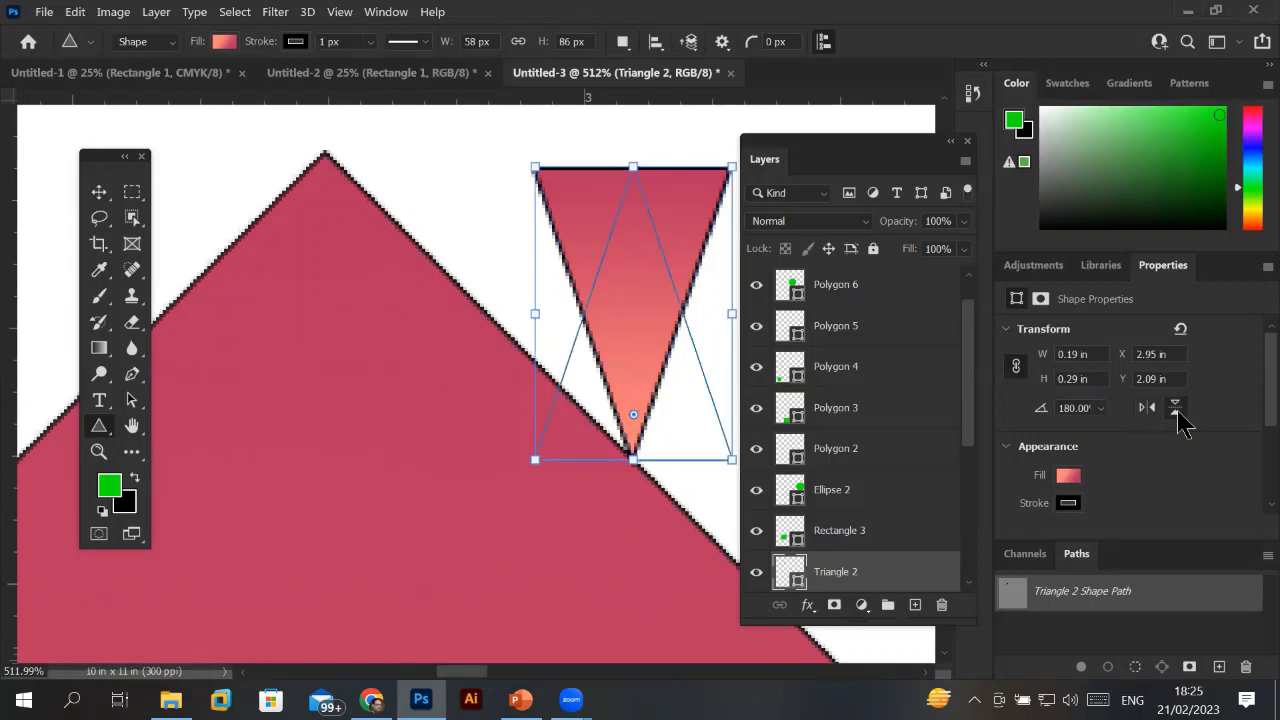
click(1177, 411)
click(1177, 411)
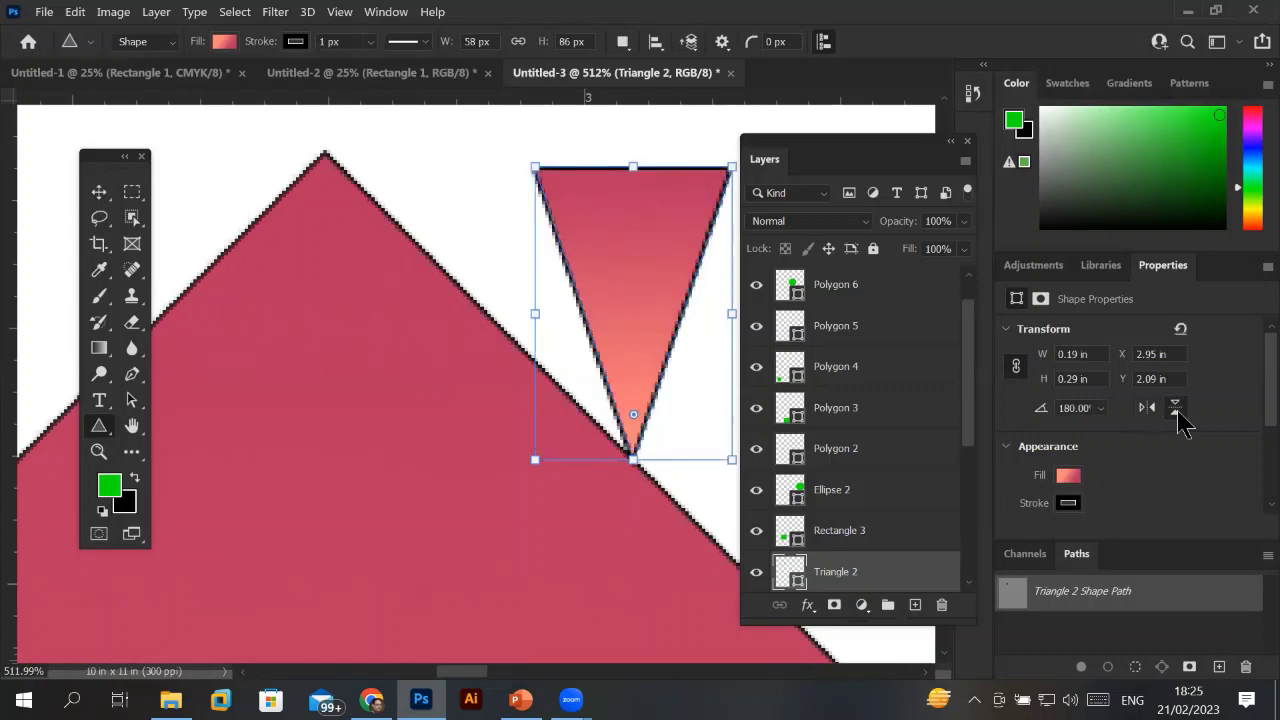
click(1177, 411)
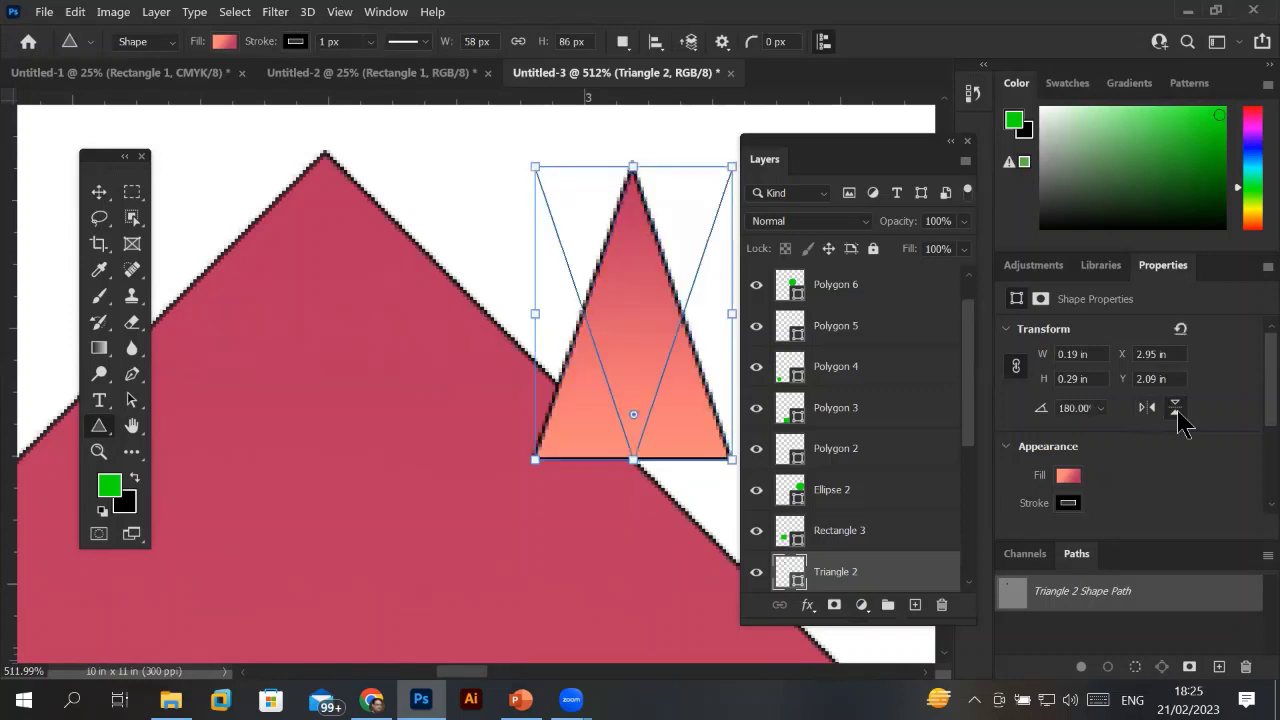
click(1177, 411)
click(1177, 411)
click(1177, 411)
click(1177, 411)
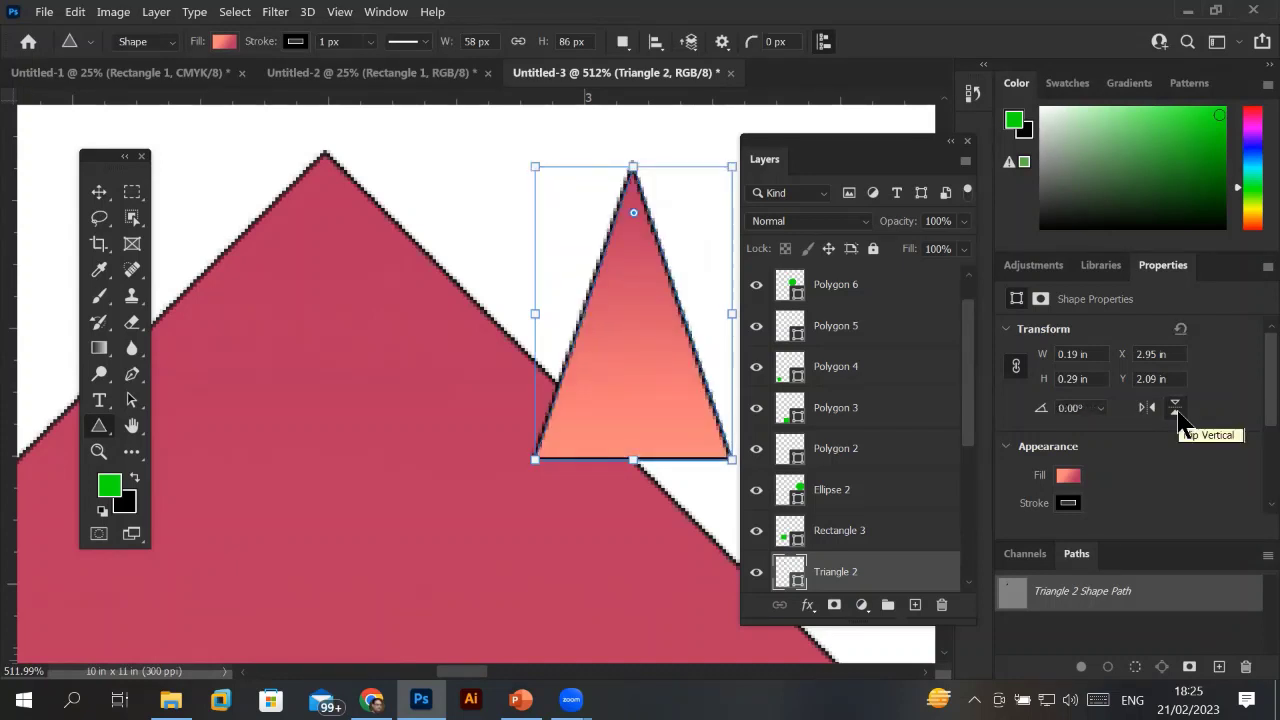
click(1177, 411)
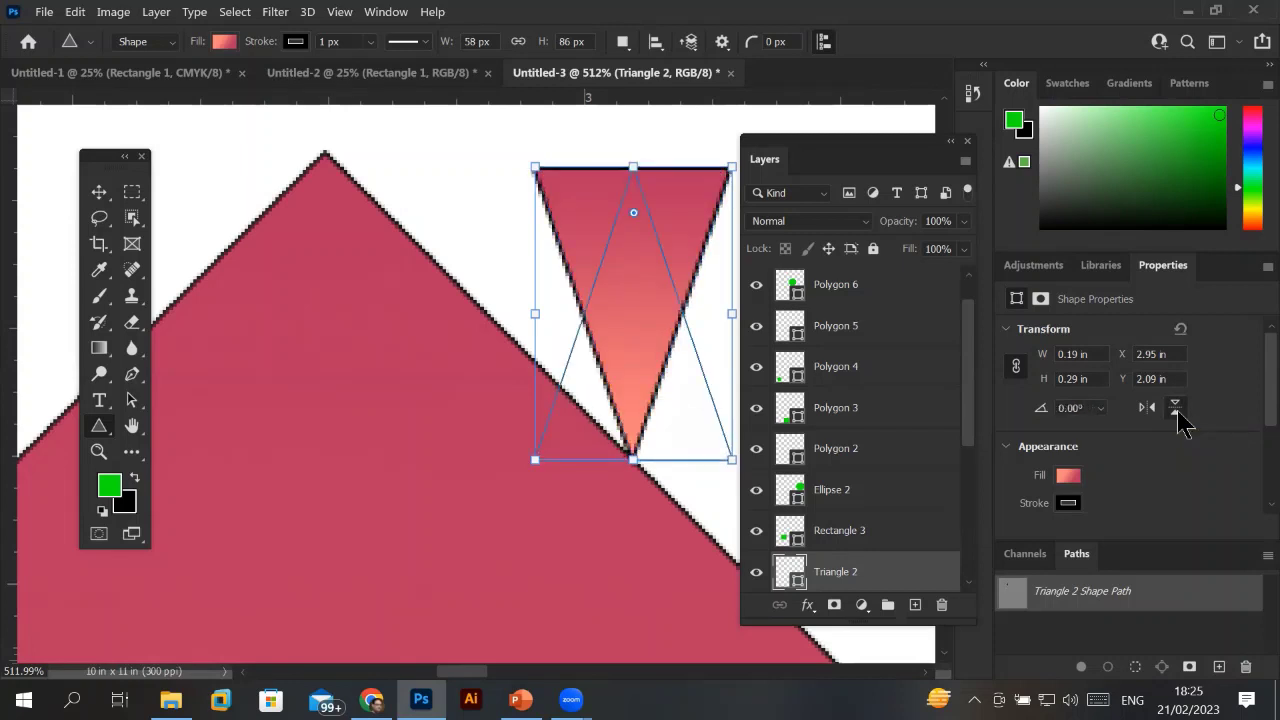
click(1177, 411)
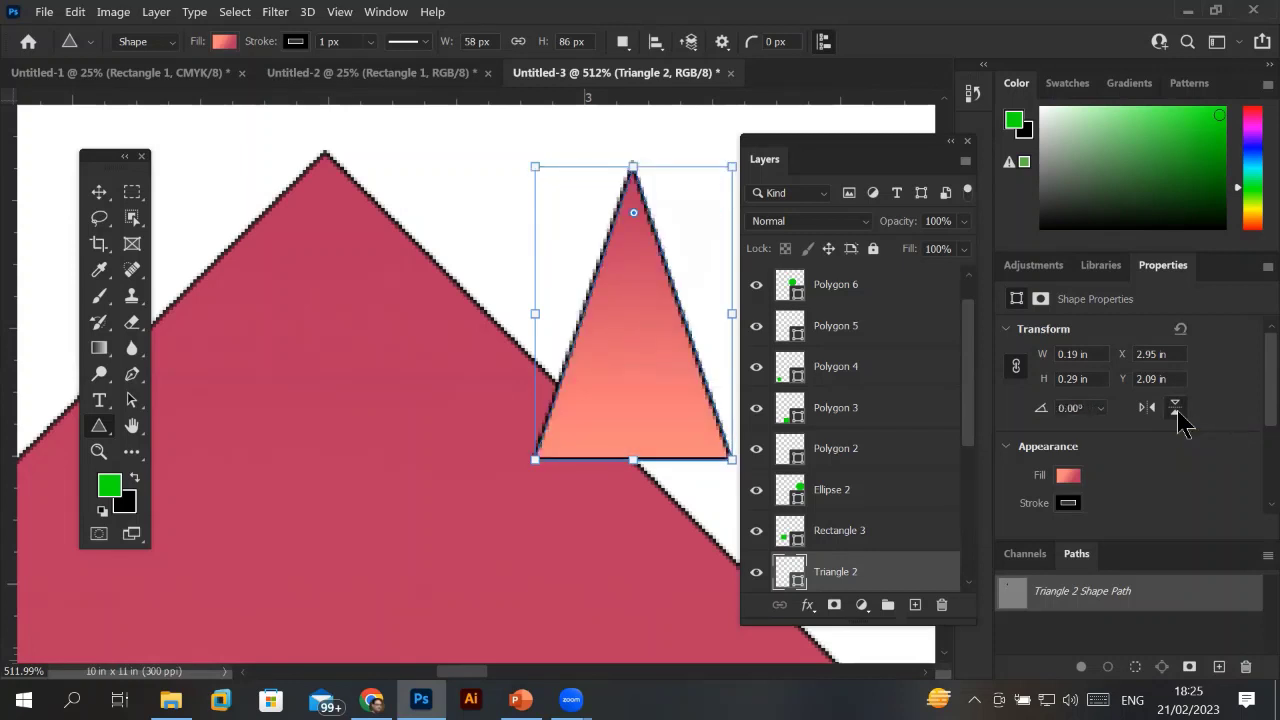
click(1177, 411)
click(1177, 411)
Rotate the triangle and flip it horizontally until it points right at 89.88°.
mouse_move(461, 181)
mouse_down()
mouse_move(340, 497)
mouse_move(362, 507)
mouse_up()
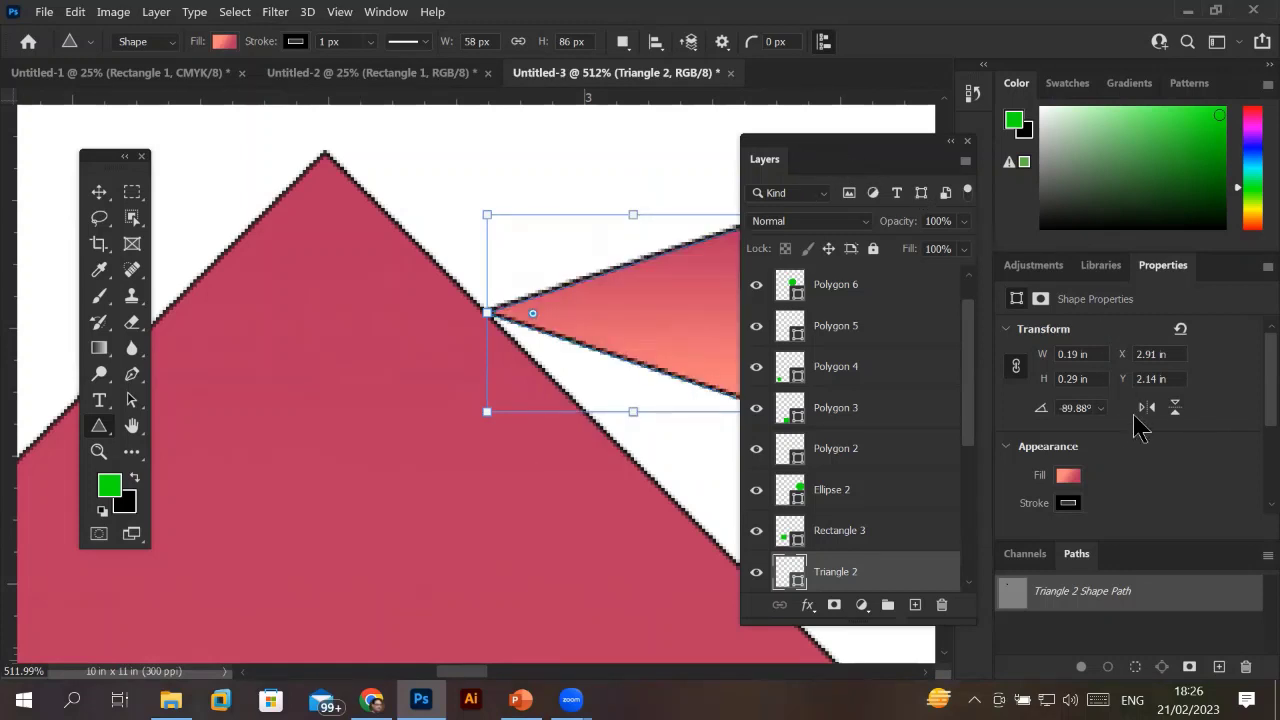
drag(866, 160, 256, 213)
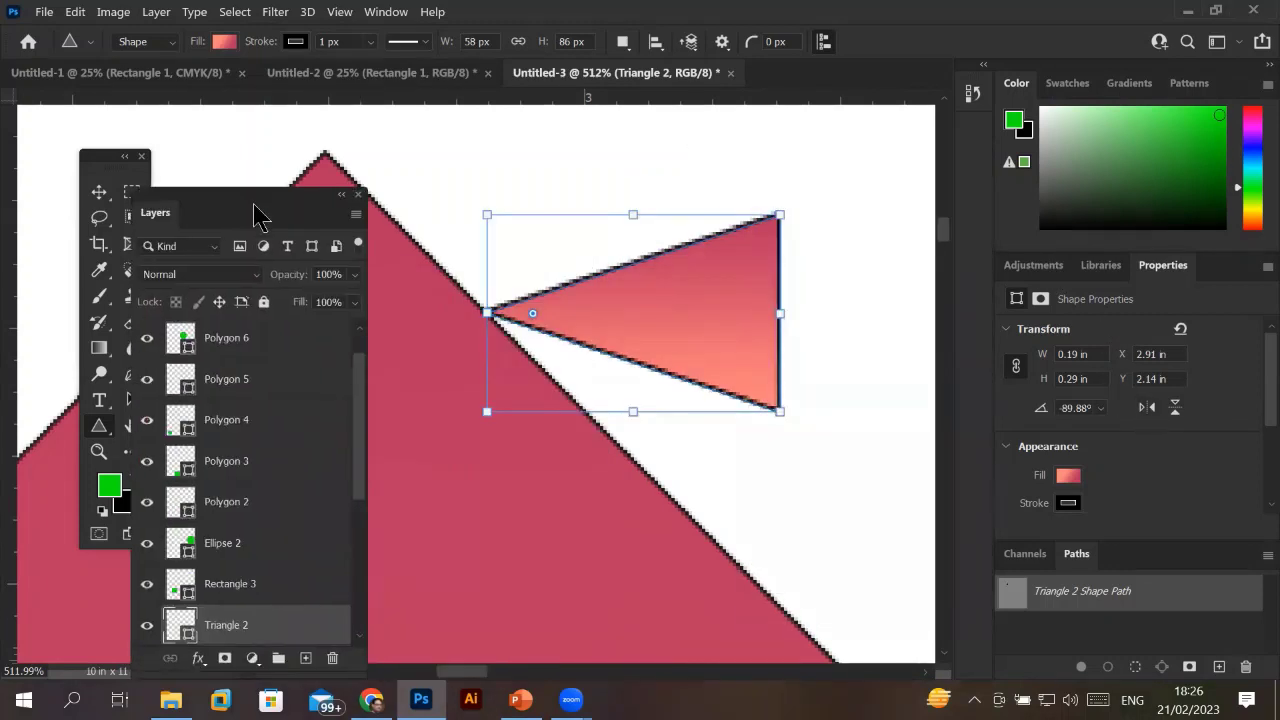
click(1147, 407)
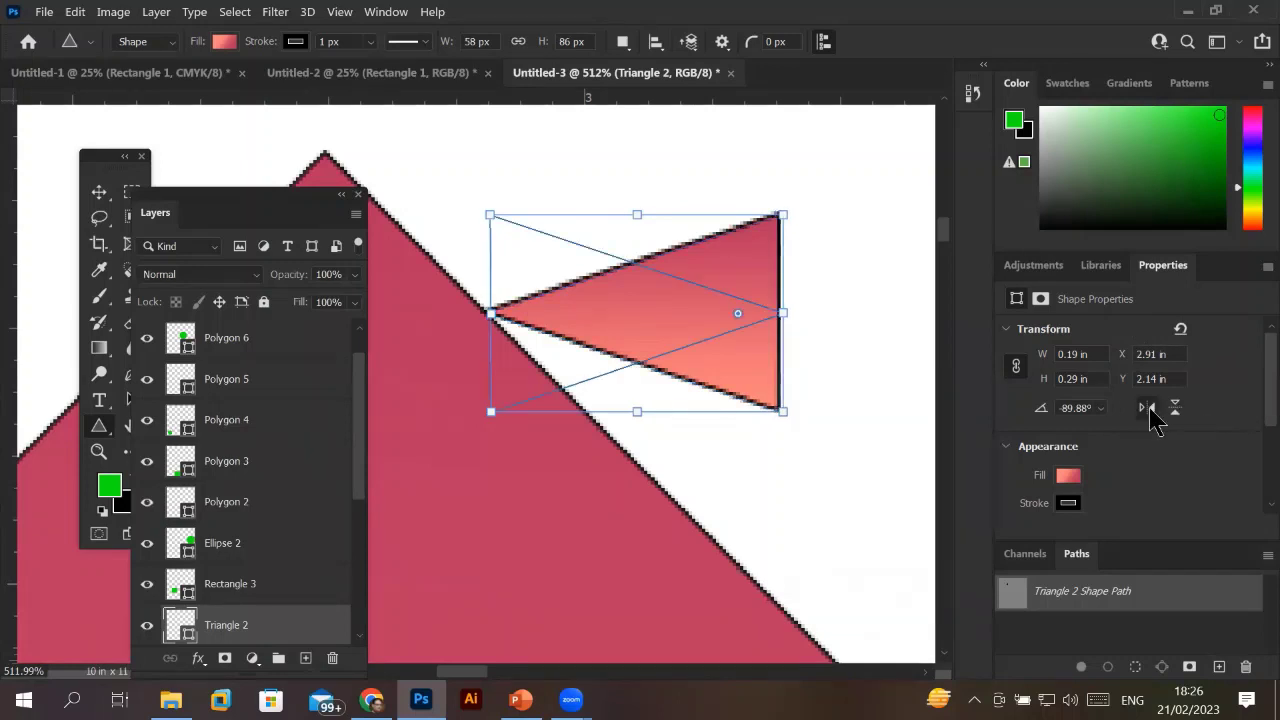
click(1147, 407)
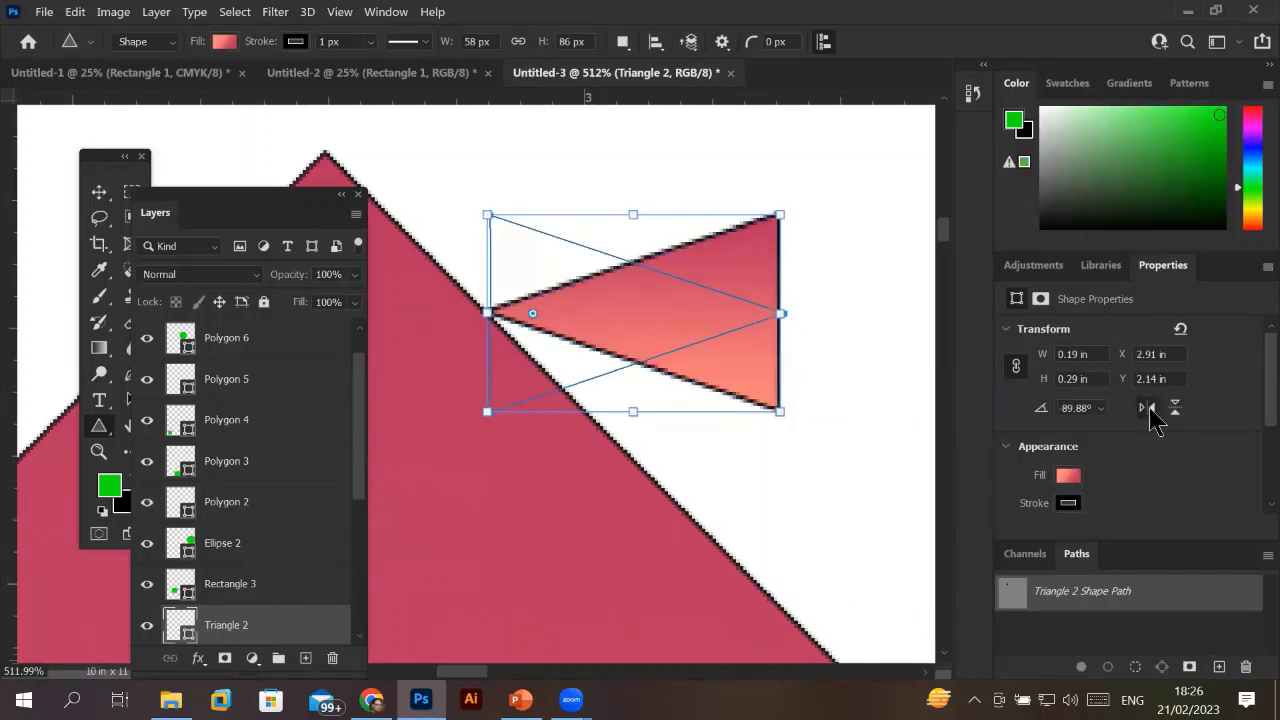
click(1147, 407)
click(1147, 407)
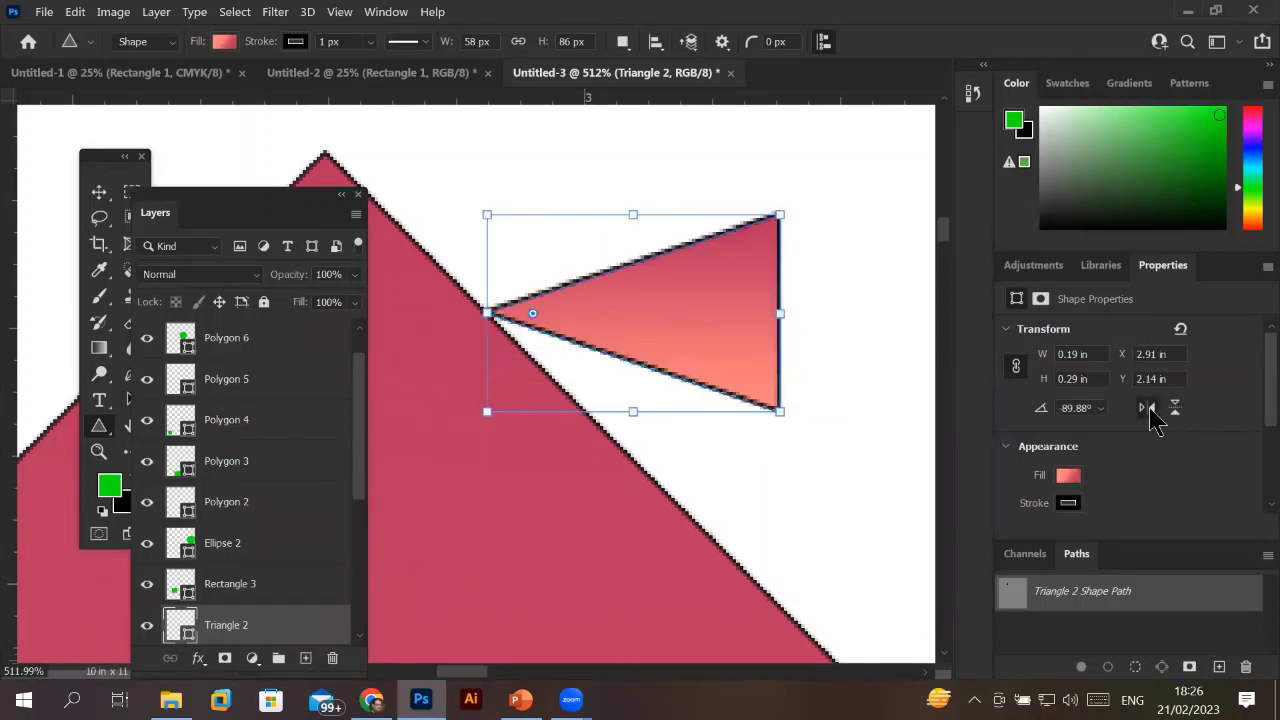
click(1147, 407)
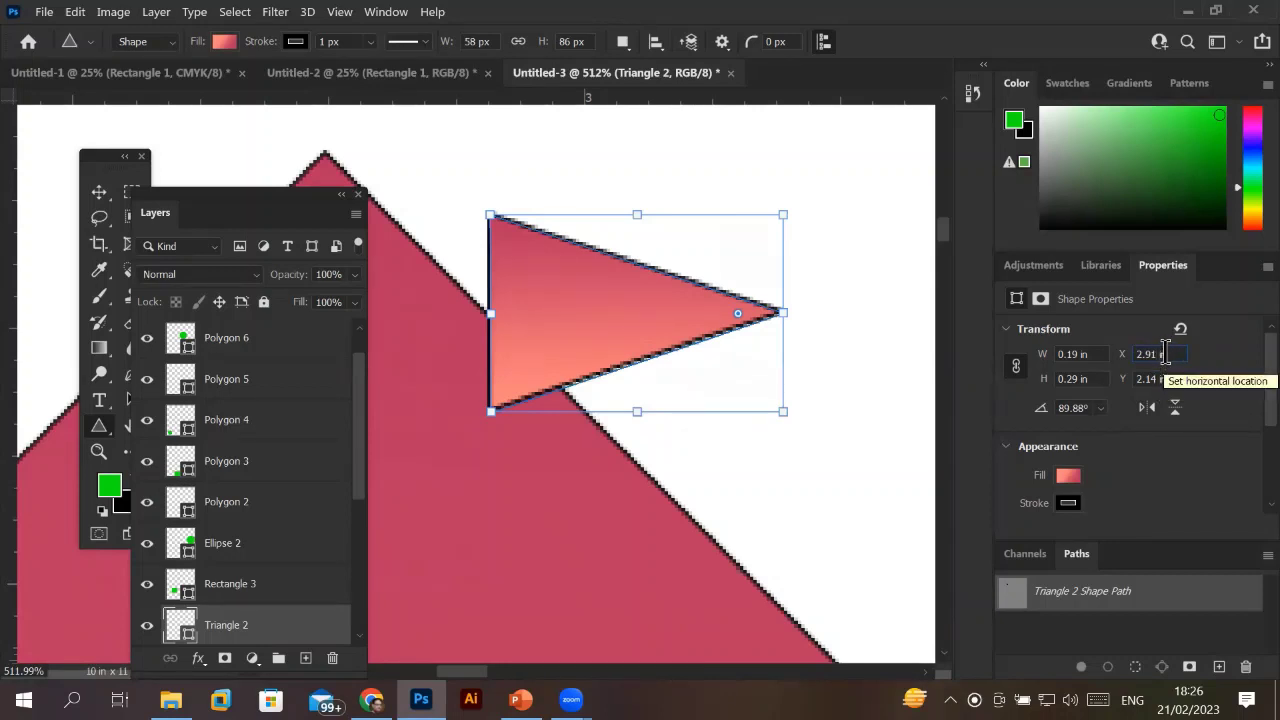
Set the triangle's horizontal position to 5.91 in.
click(1182, 354)
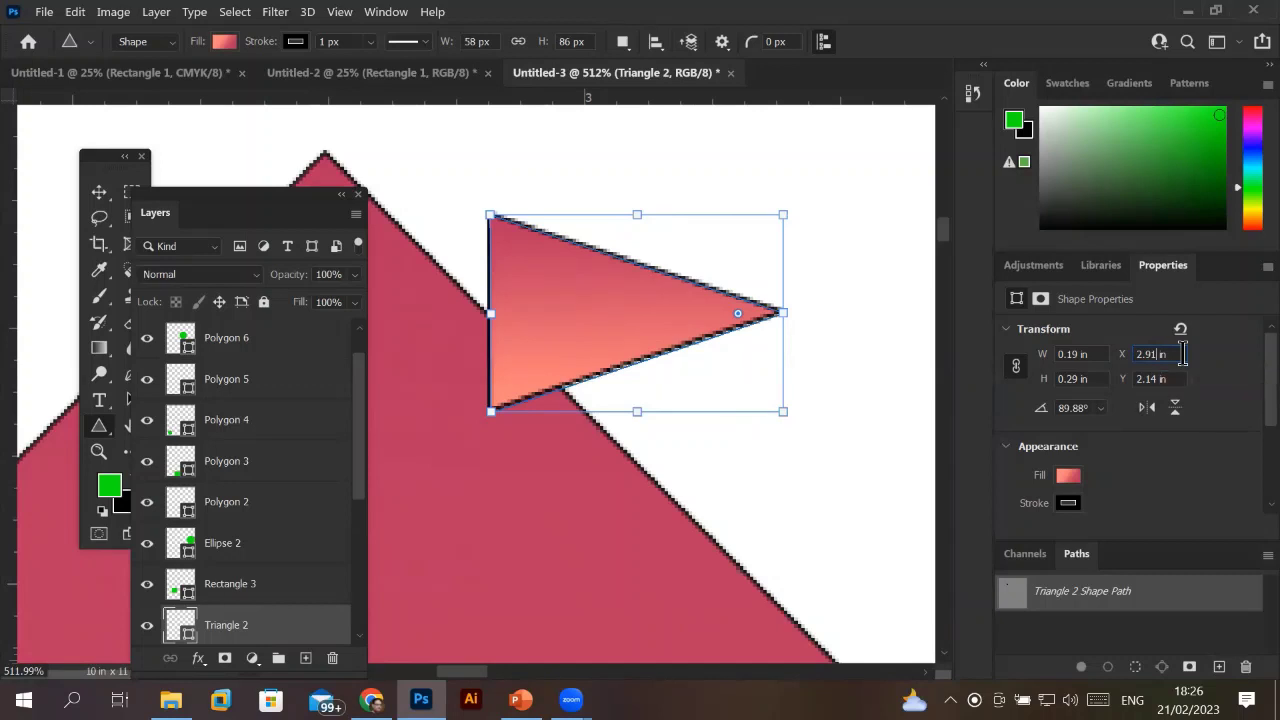
double_click(1182, 354)
text(23.91)
key(Return)
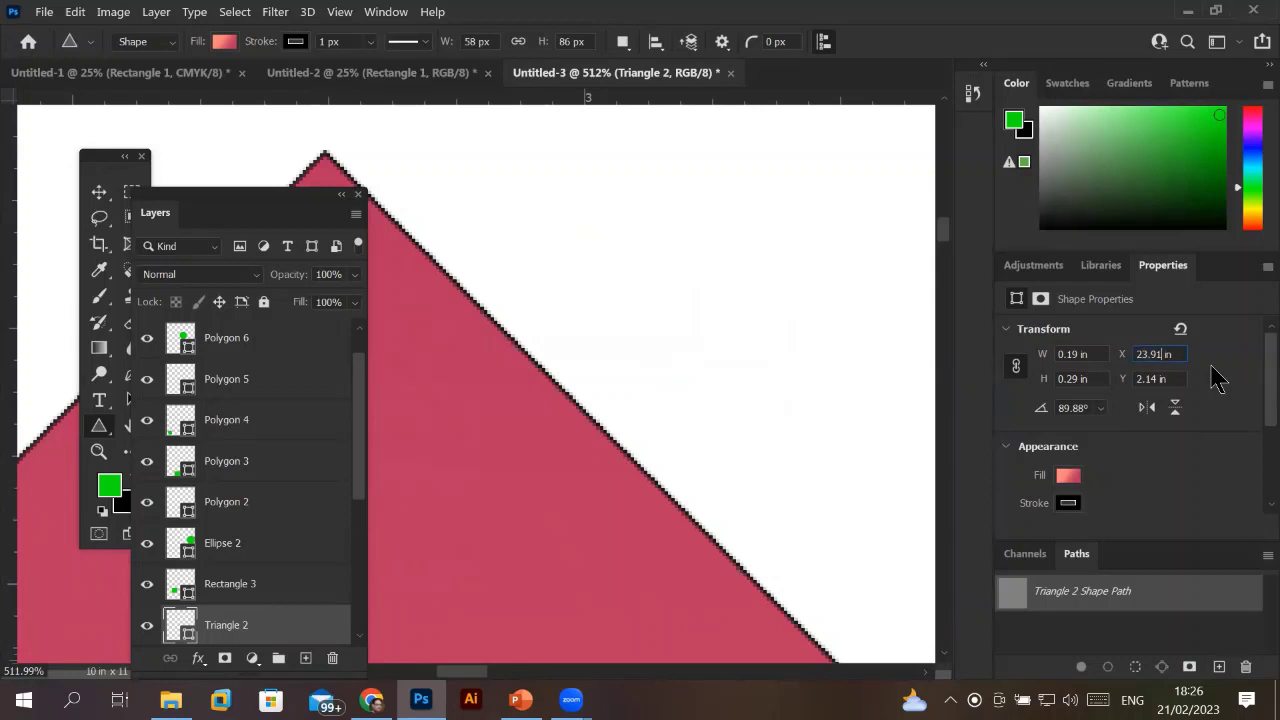
key(Down)
key(Down)
Enlarge the triangle to about 1.36 × 2.09 in.
scroll(606, 330, down, 2)
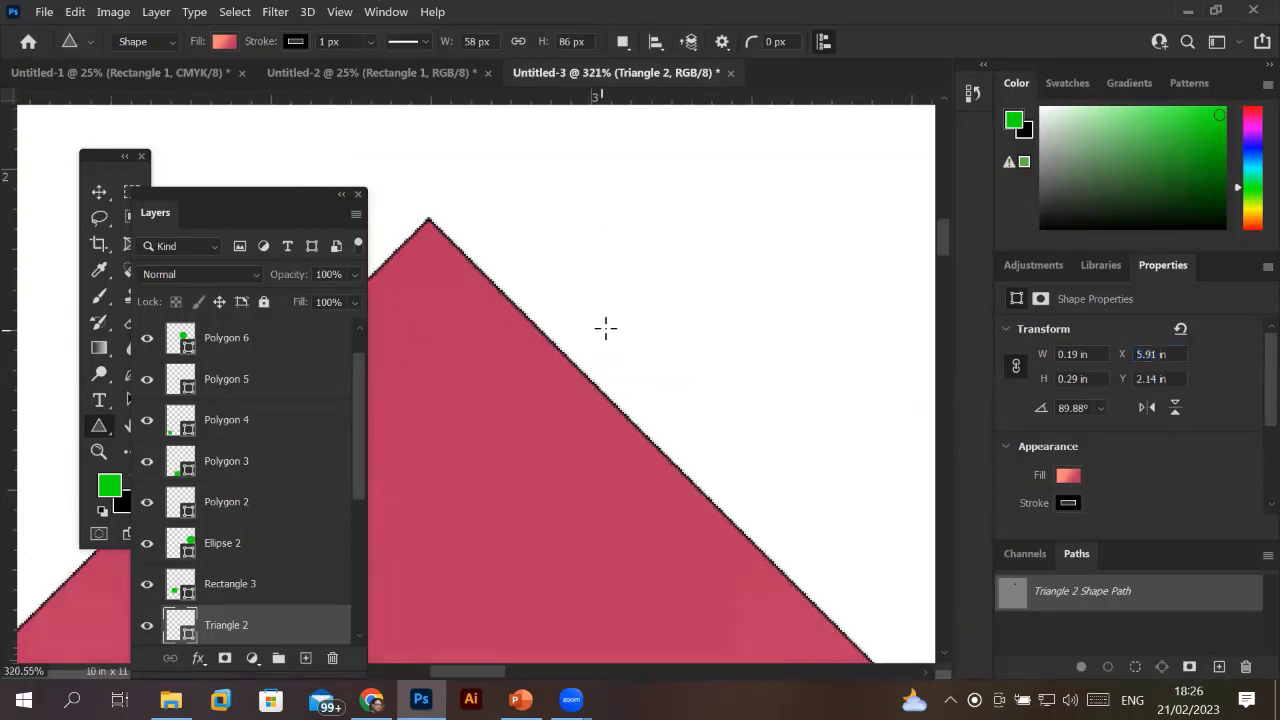
scroll(836, 316, down, 2)
scroll(840, 315, down, 2)
scroll(843, 314, down, 2)
scroll(843, 314, down, 1)
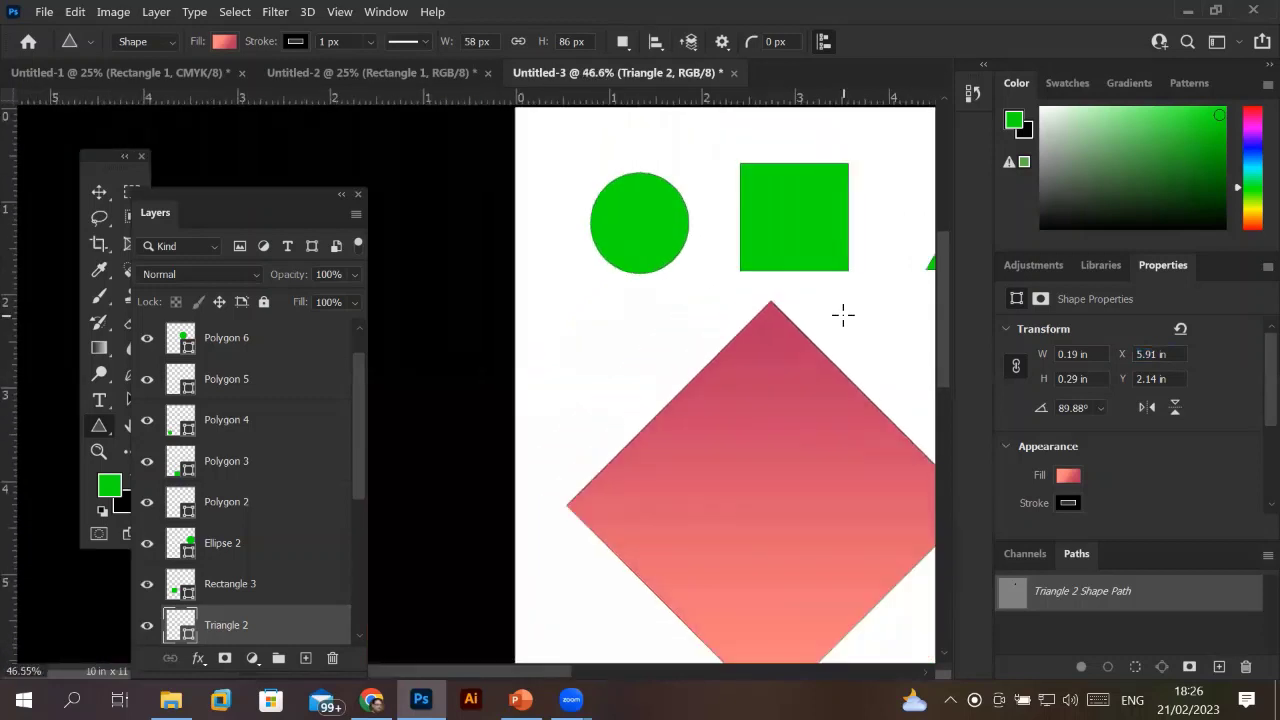
scroll(843, 316, down, 1)
scroll(843, 315, down, 1)
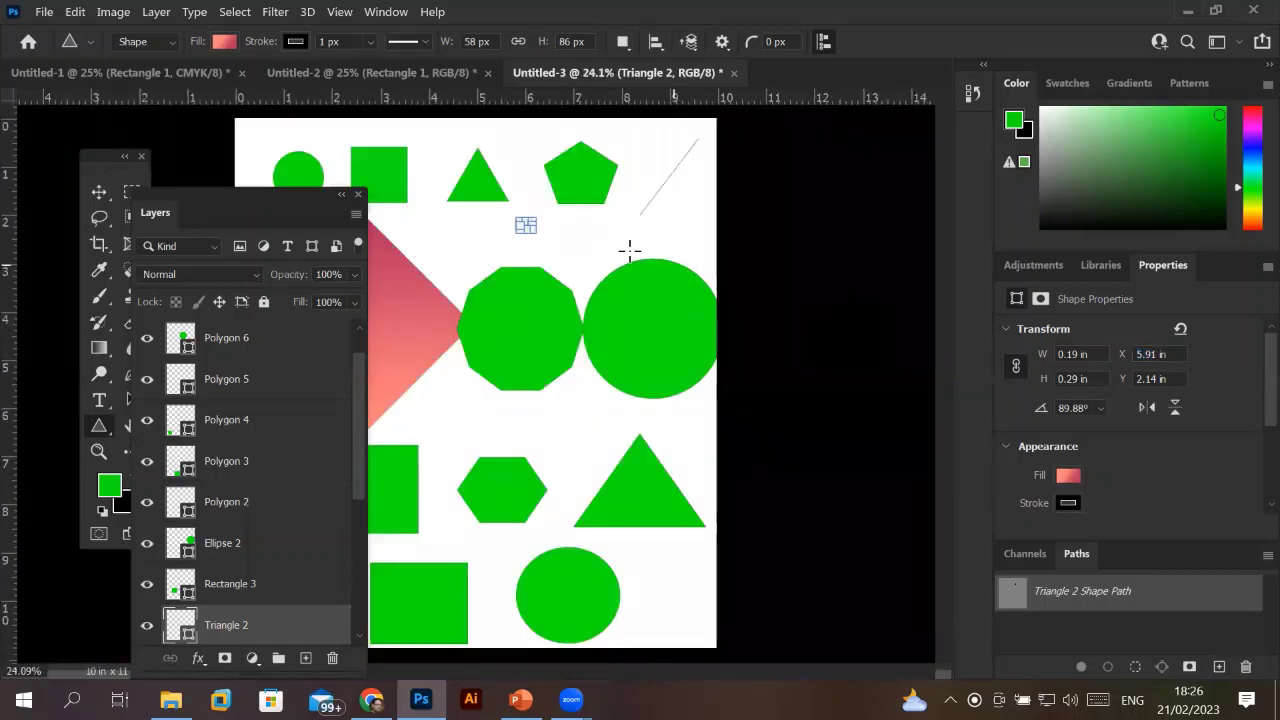
drag(536, 234, 627, 292)
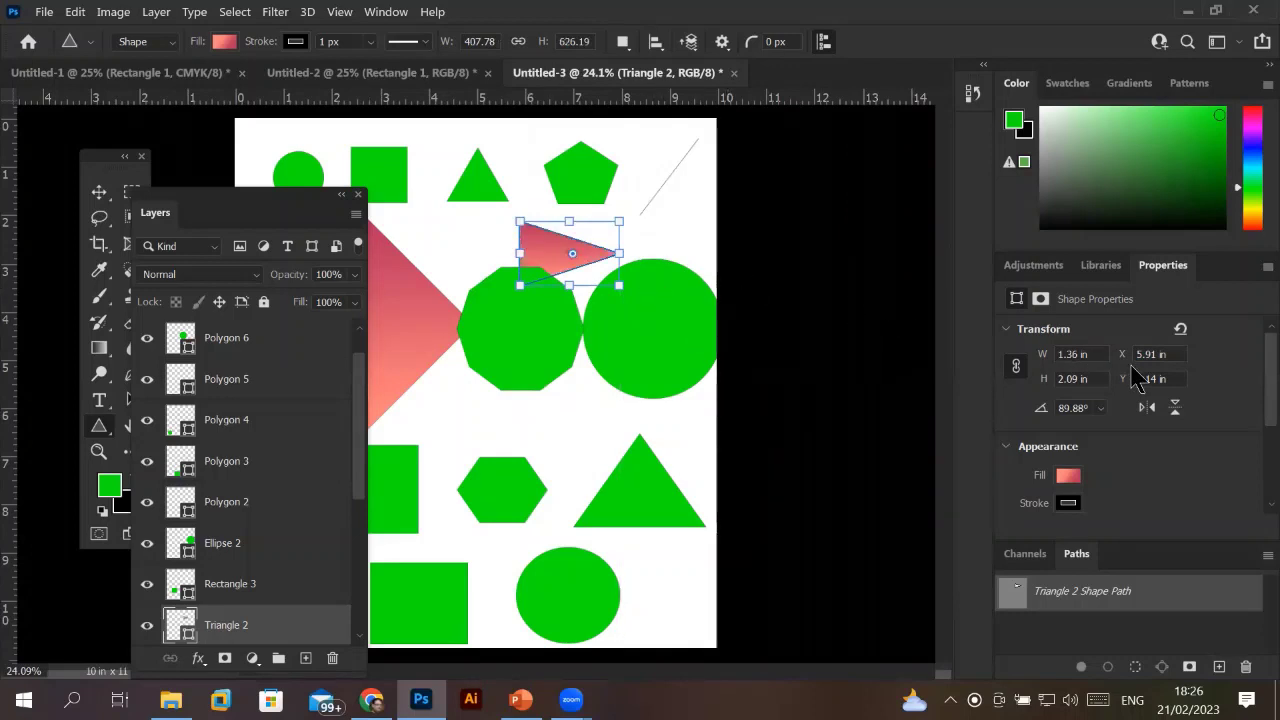
Nudge the triangle's Y position down and up, reaching 4.14 in.
click(1170, 355)
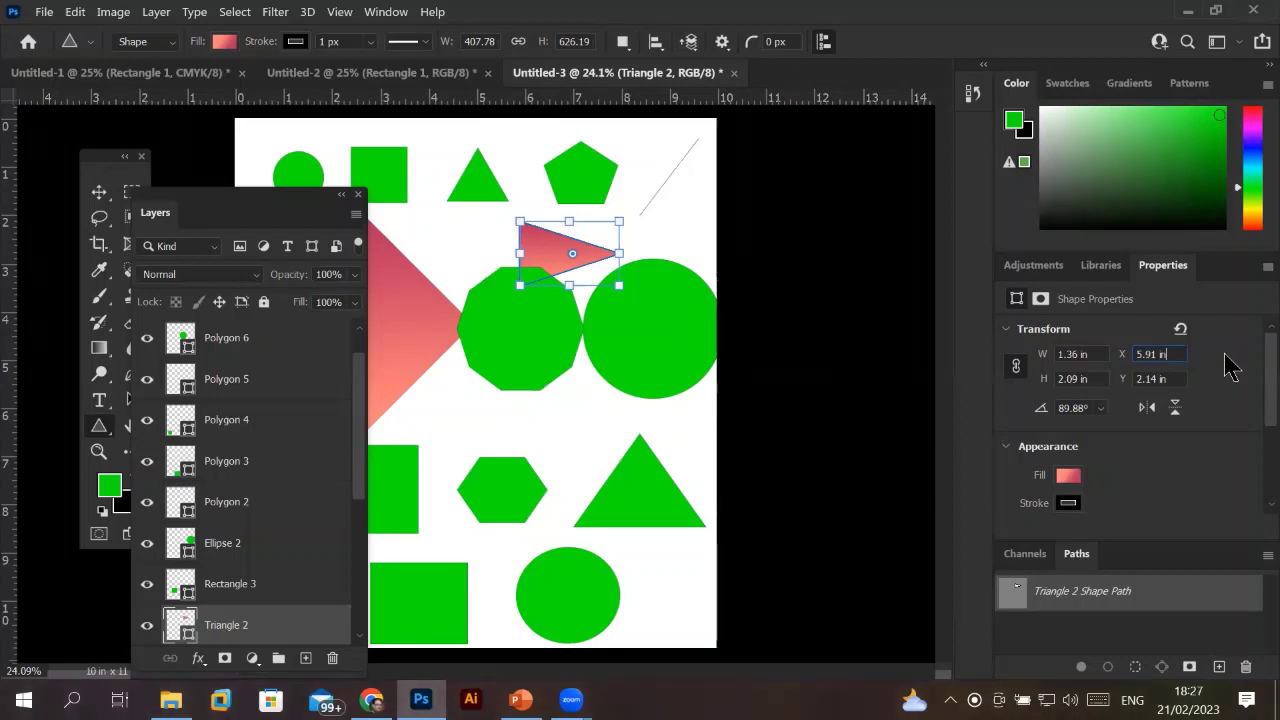
click(1156, 378)
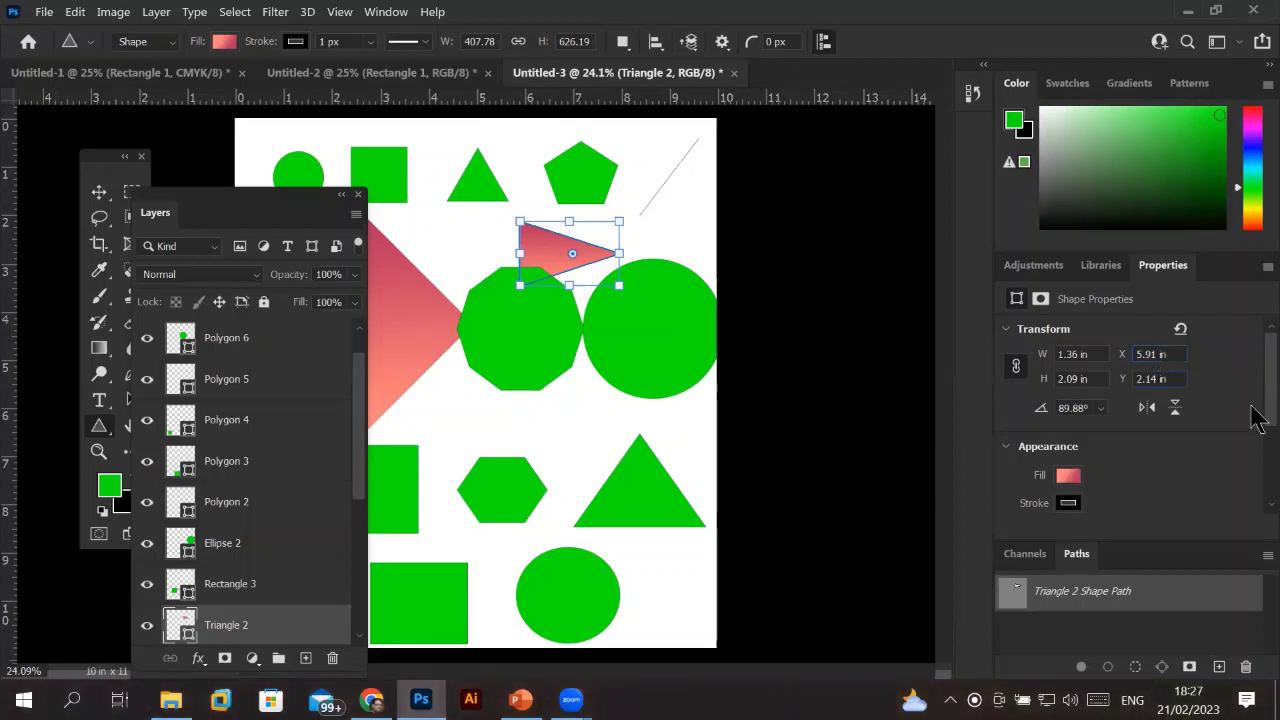
key(Down)
key(Down)
key(Return)
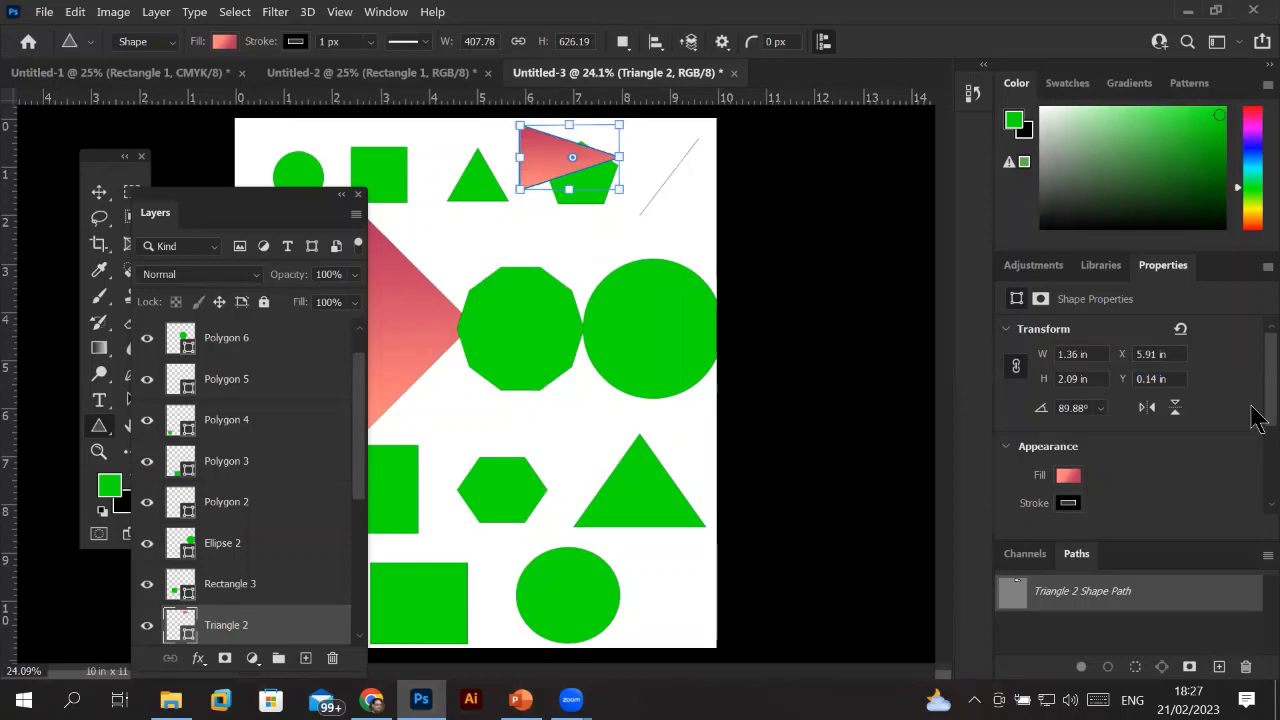
click(1155, 380)
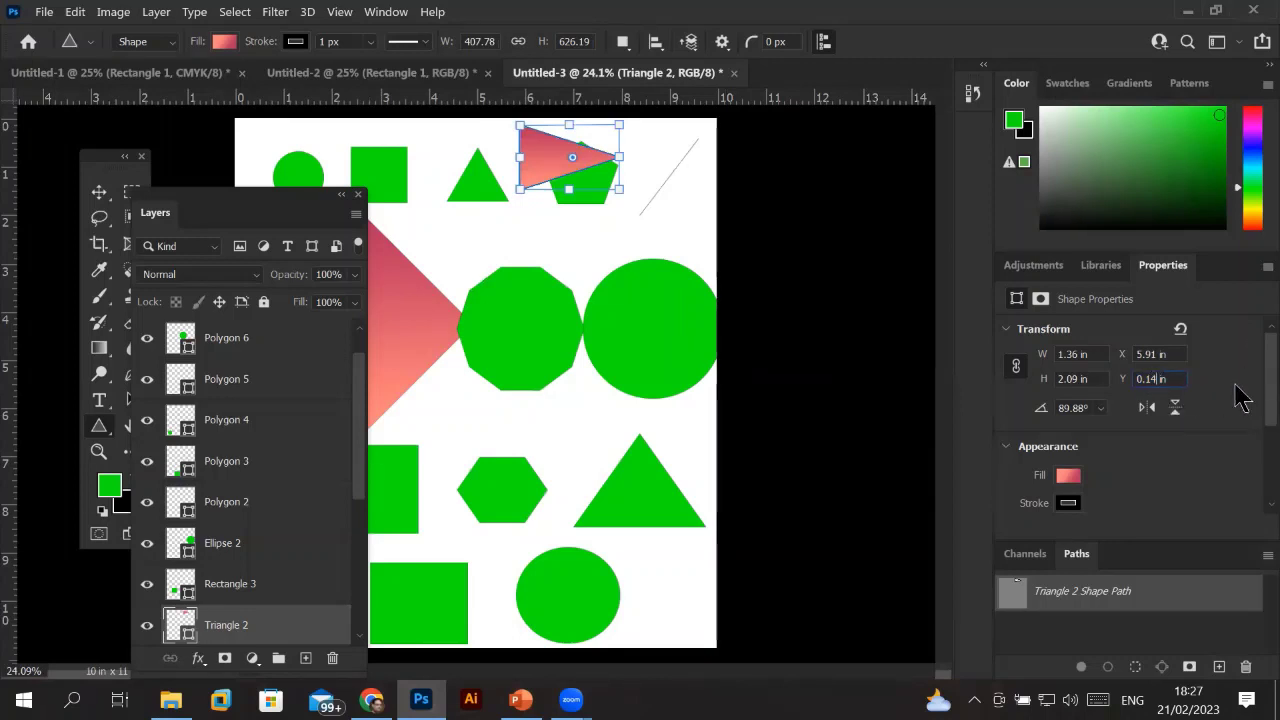
key(Up)
key(Return)
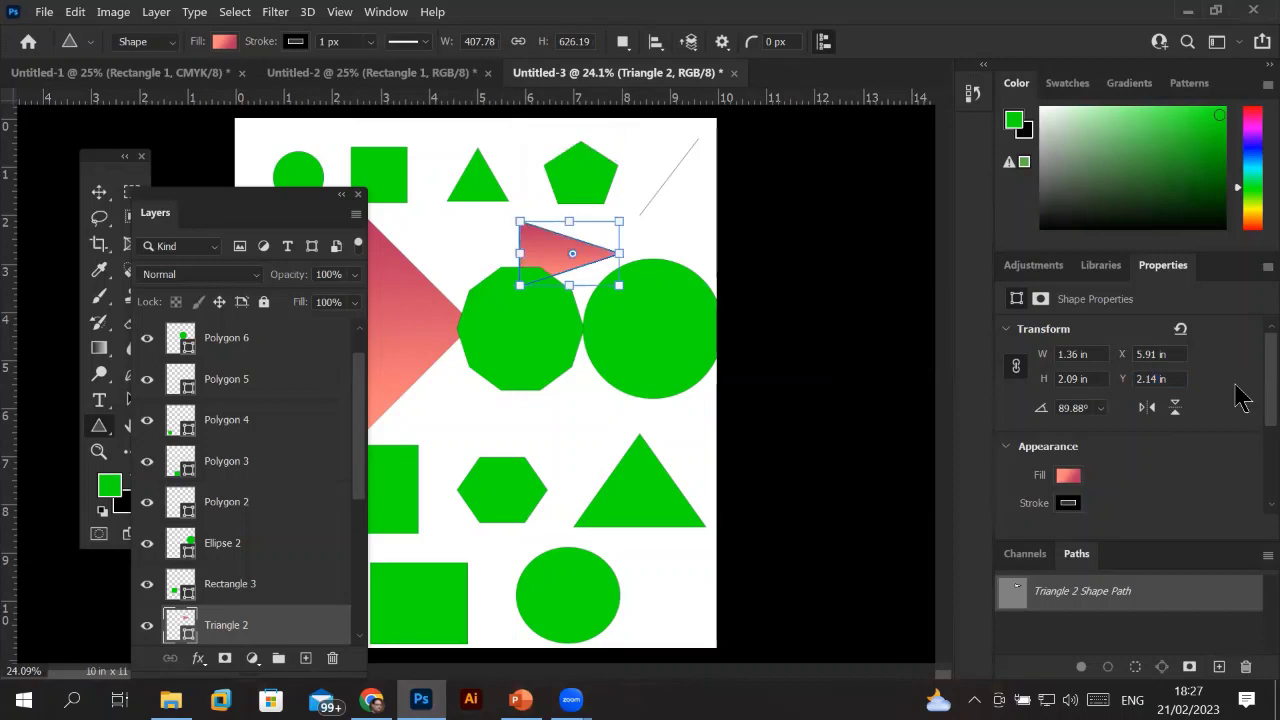
click(1162, 379)
key(shift+Up)
key(shift+Up)
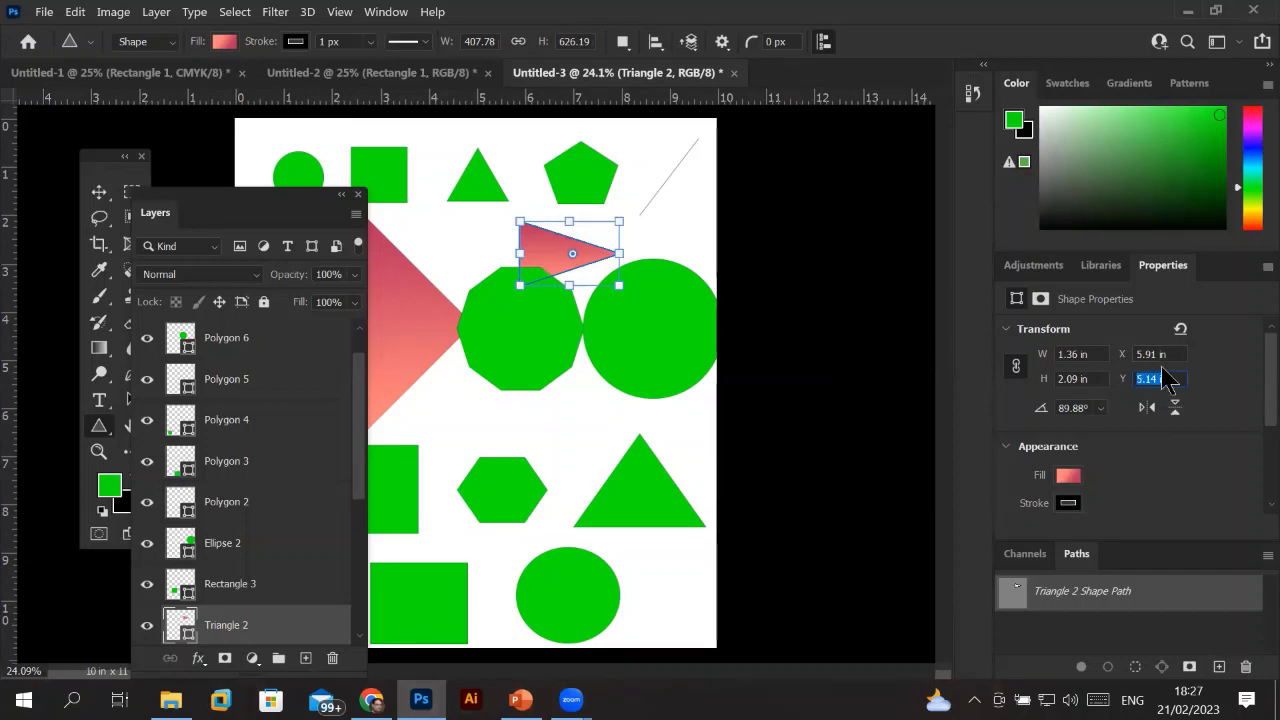
Set the triangle to X 0.91 in and Y 2.14 in after an invalid X entry.
click(1152, 354)
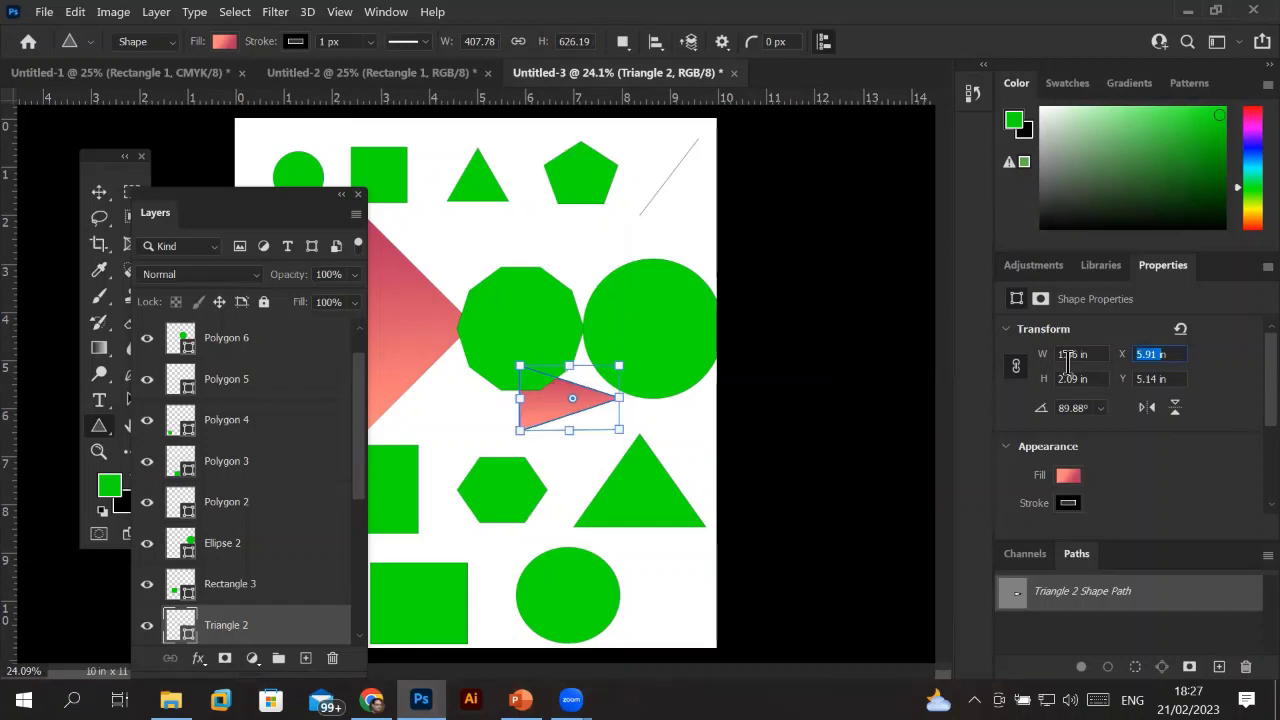
text(0)
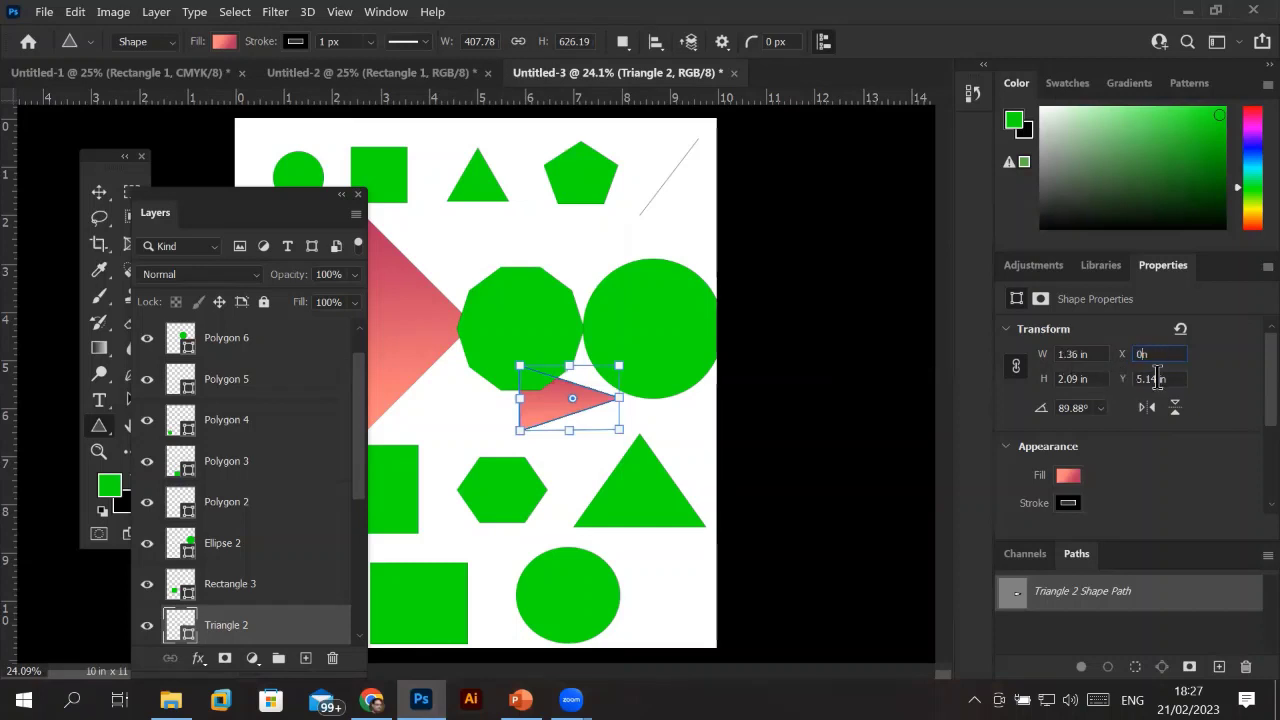
key(Return)
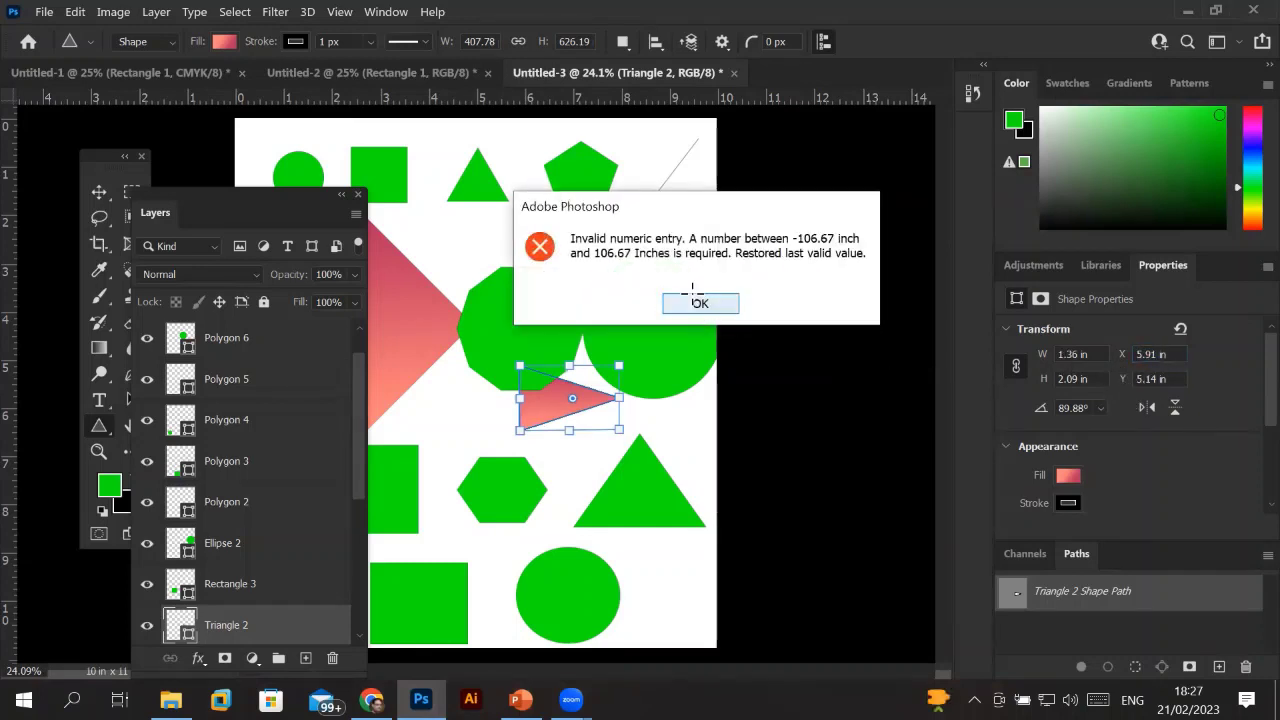
click(680, 304)
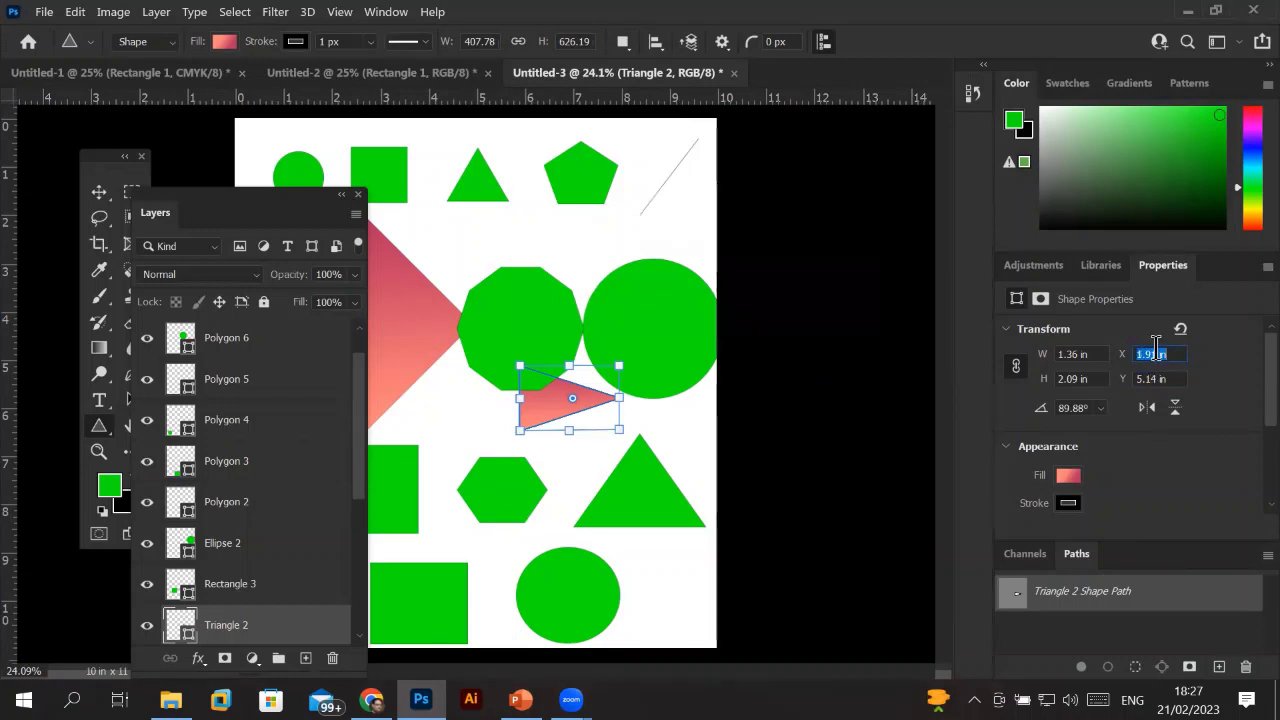
text(0.91)
key(Return)
click(1160, 378)
text(2.14)
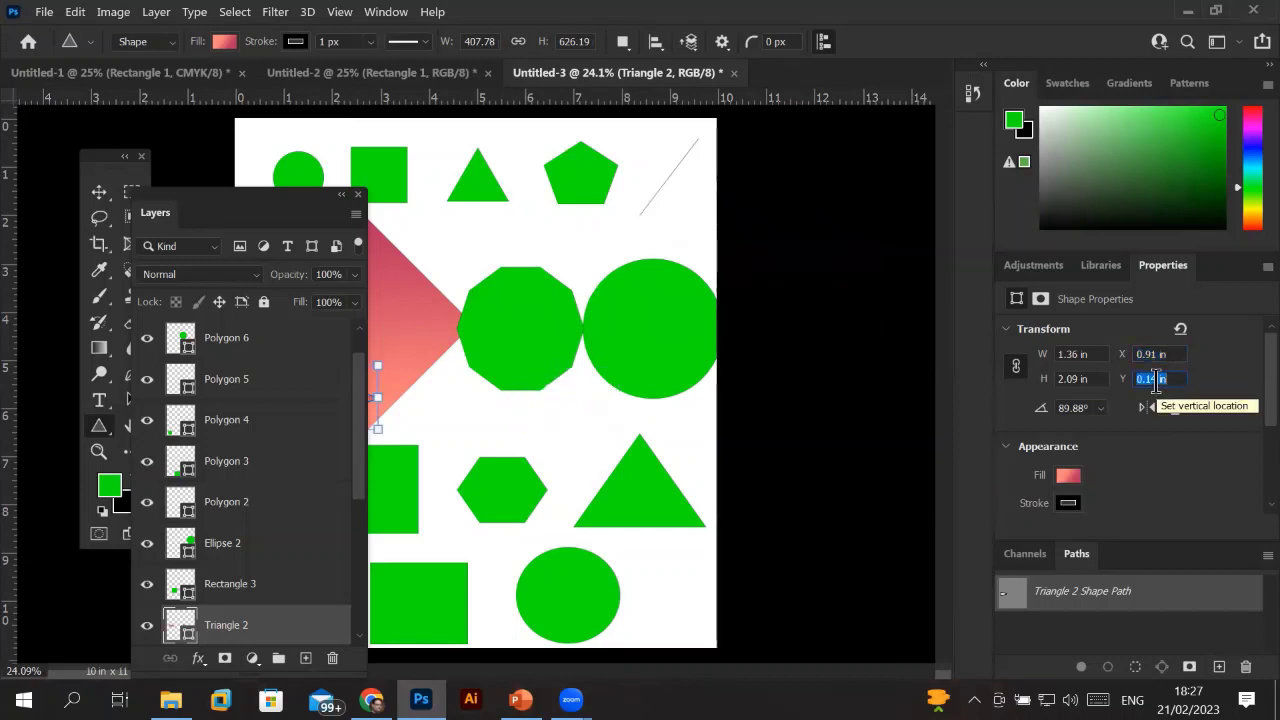
key(Return)
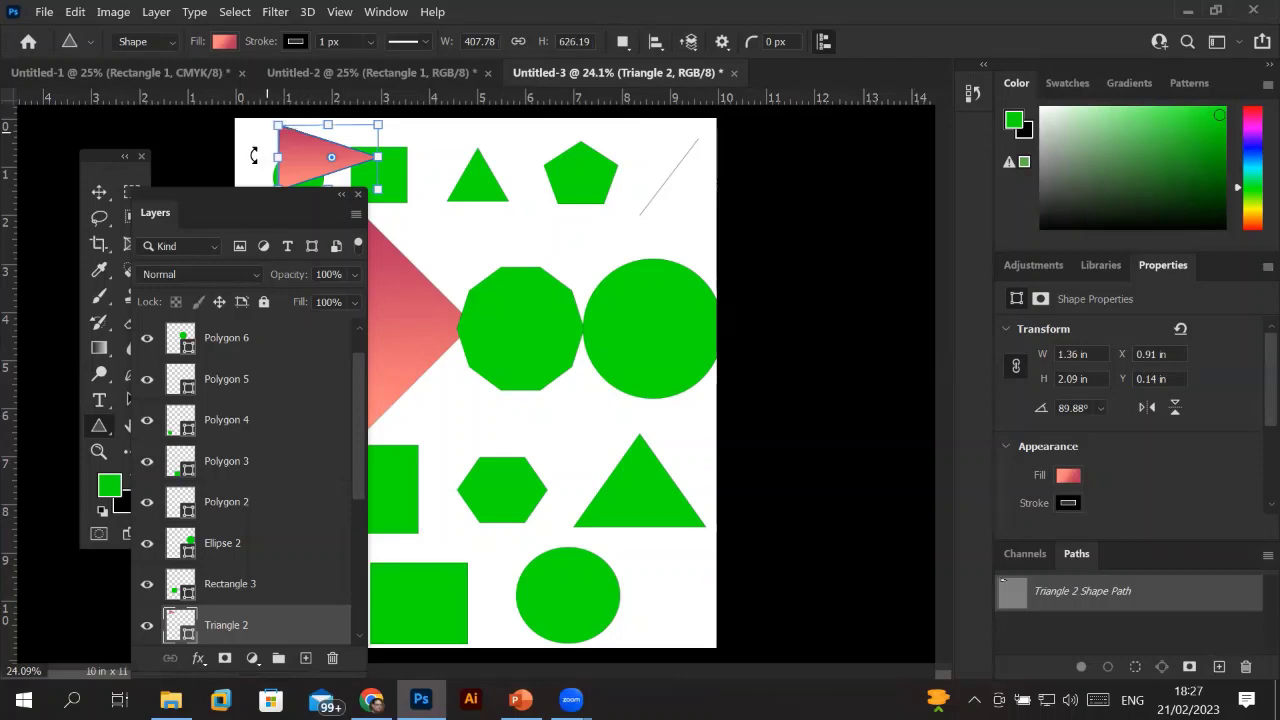
Move the triangle down to Y 7 in, over the lower green square.
drag(225, 207, 668, 207)
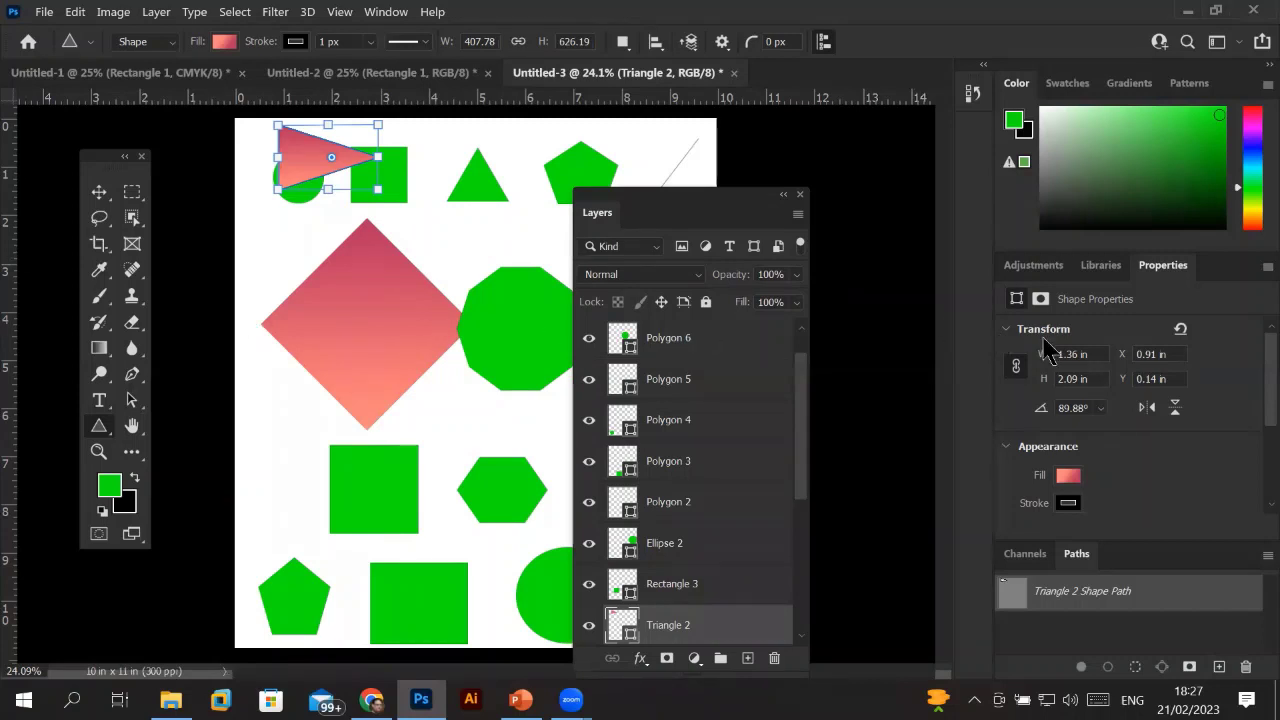
drag(1163, 356, 1110, 350)
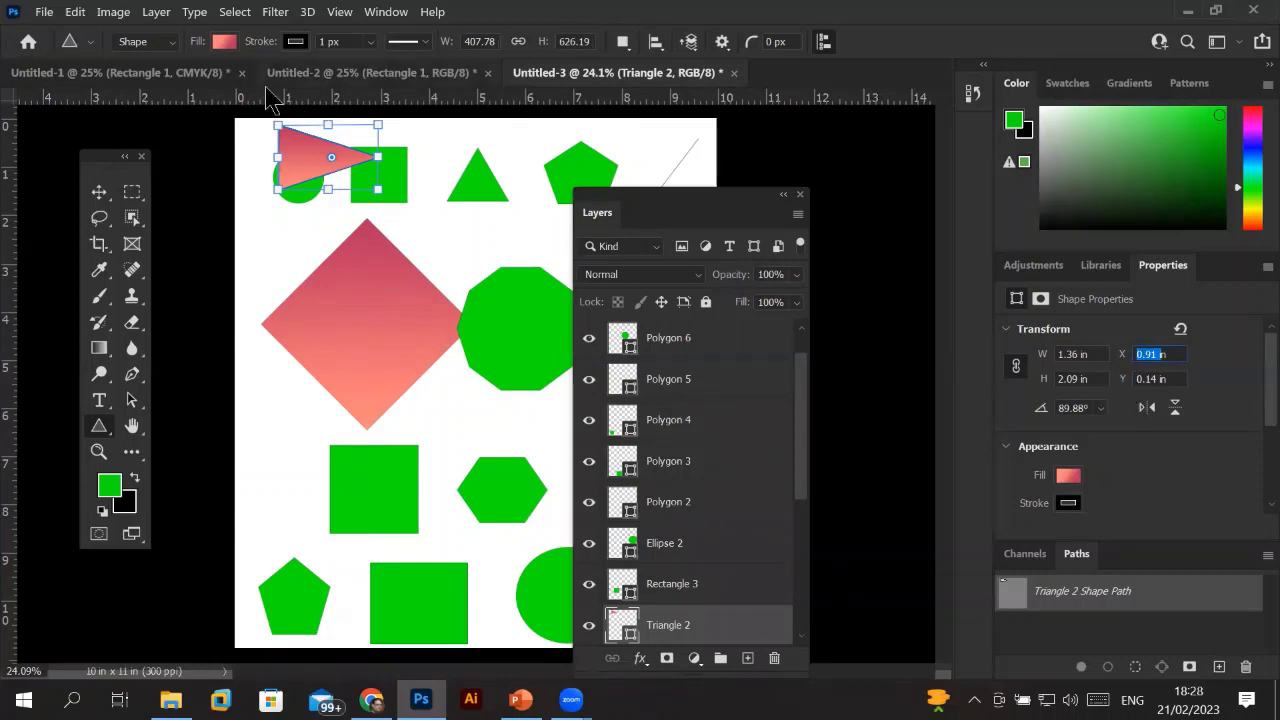
text(1 in)
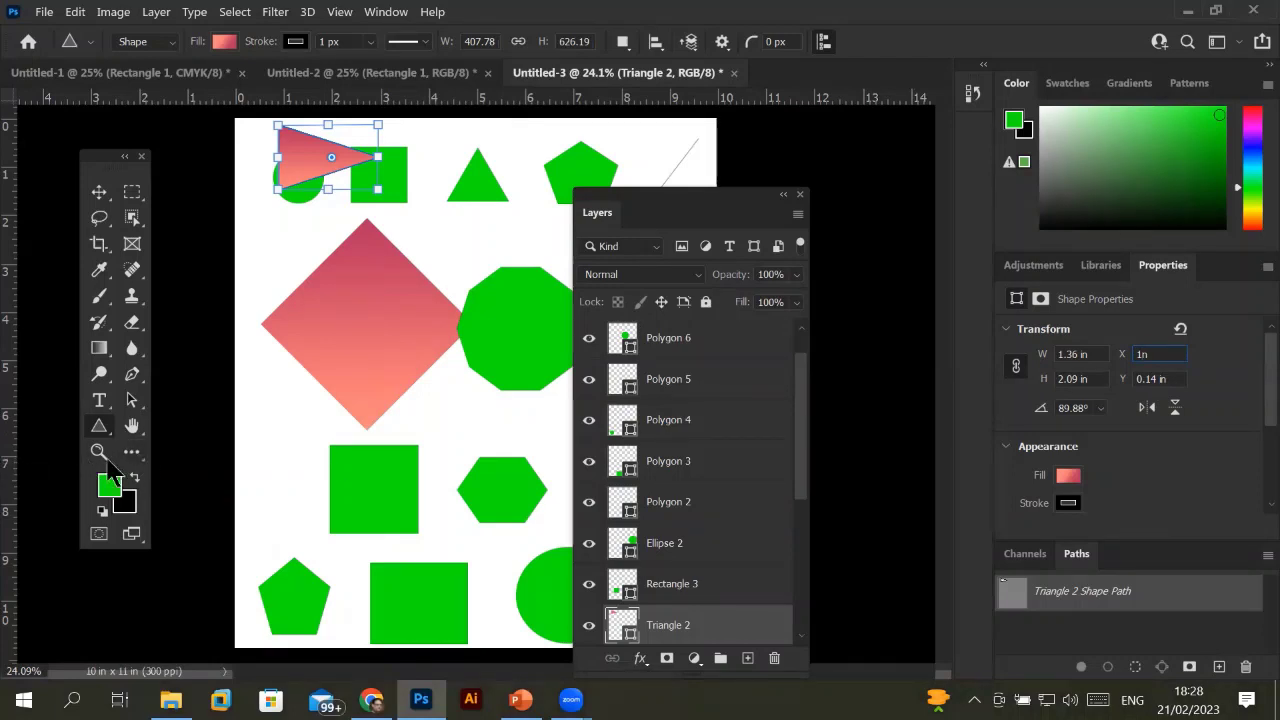
click(1157, 378)
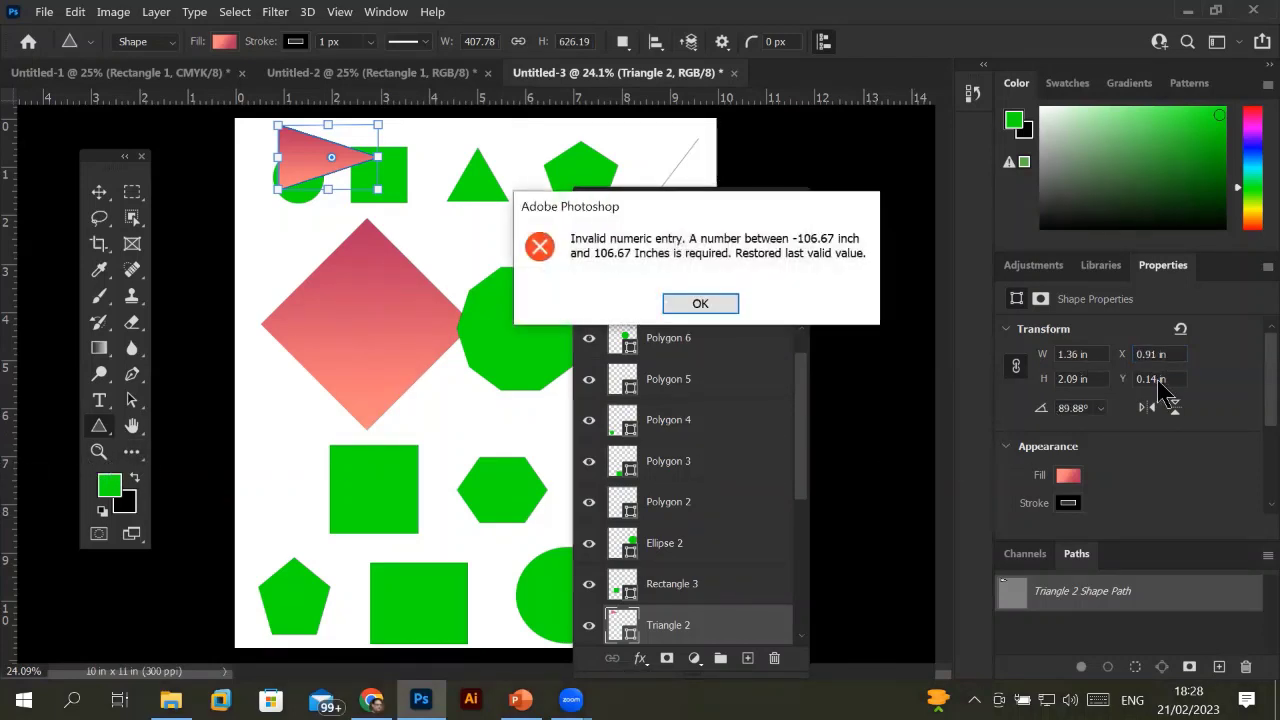
click(714, 302)
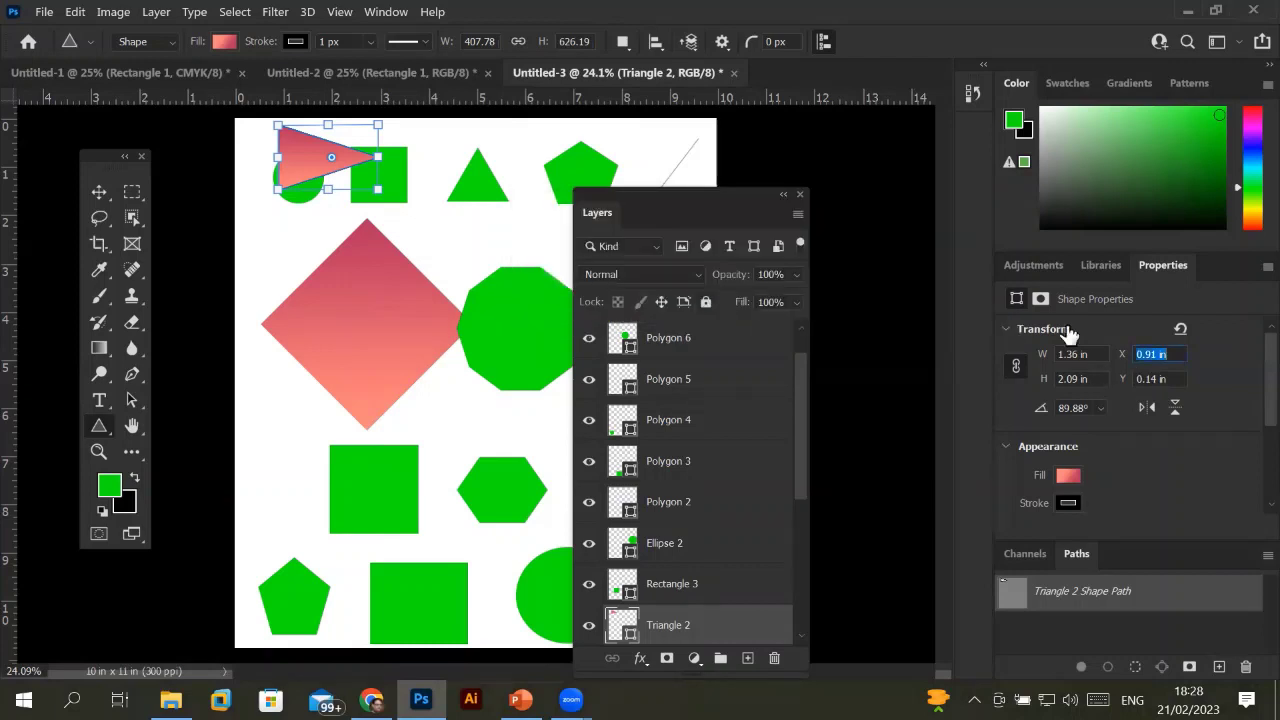
click(1150, 378)
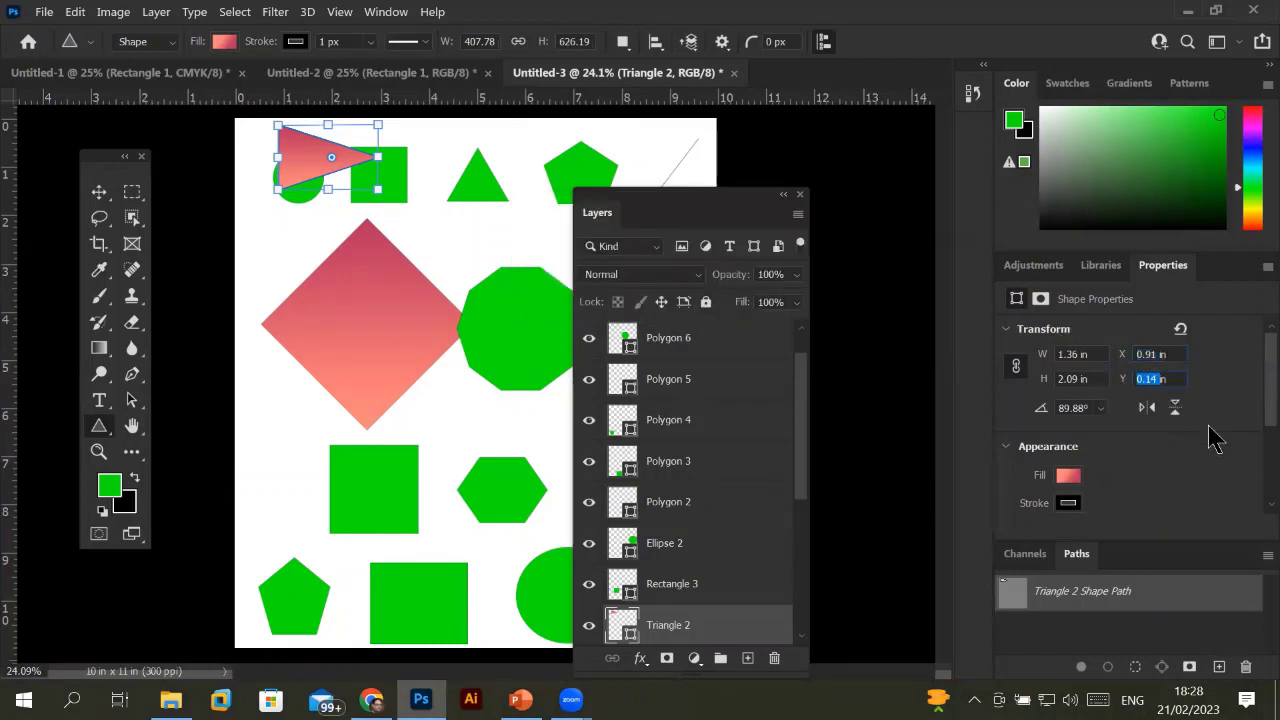
text(7)
key(Return)
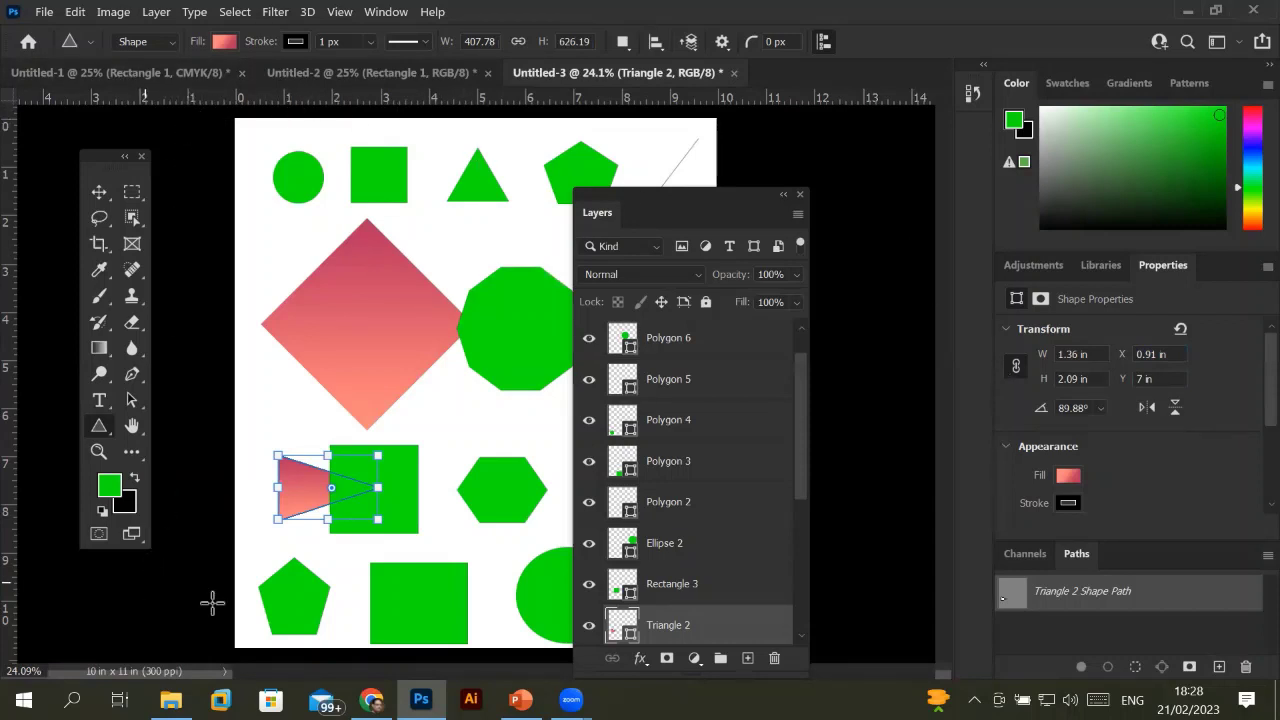
click(1155, 377)
click(1080, 378)
click(1150, 410)
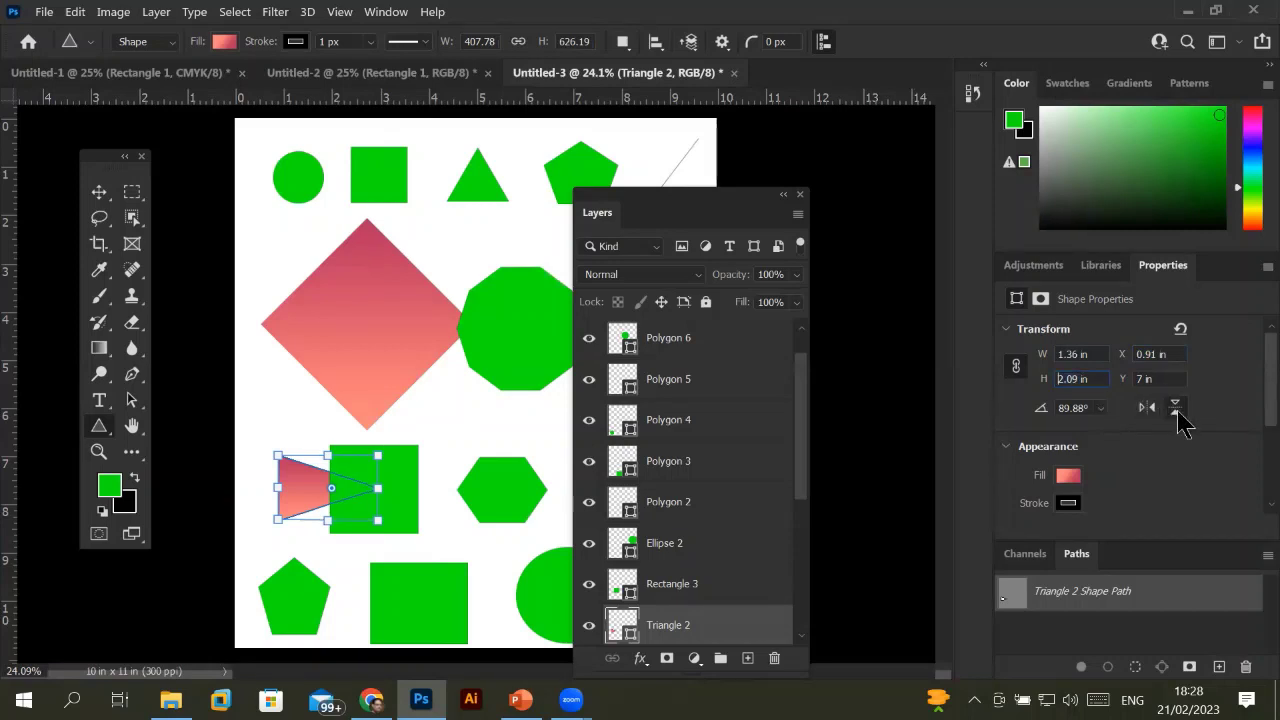
click(1150, 410)
click(1150, 410)
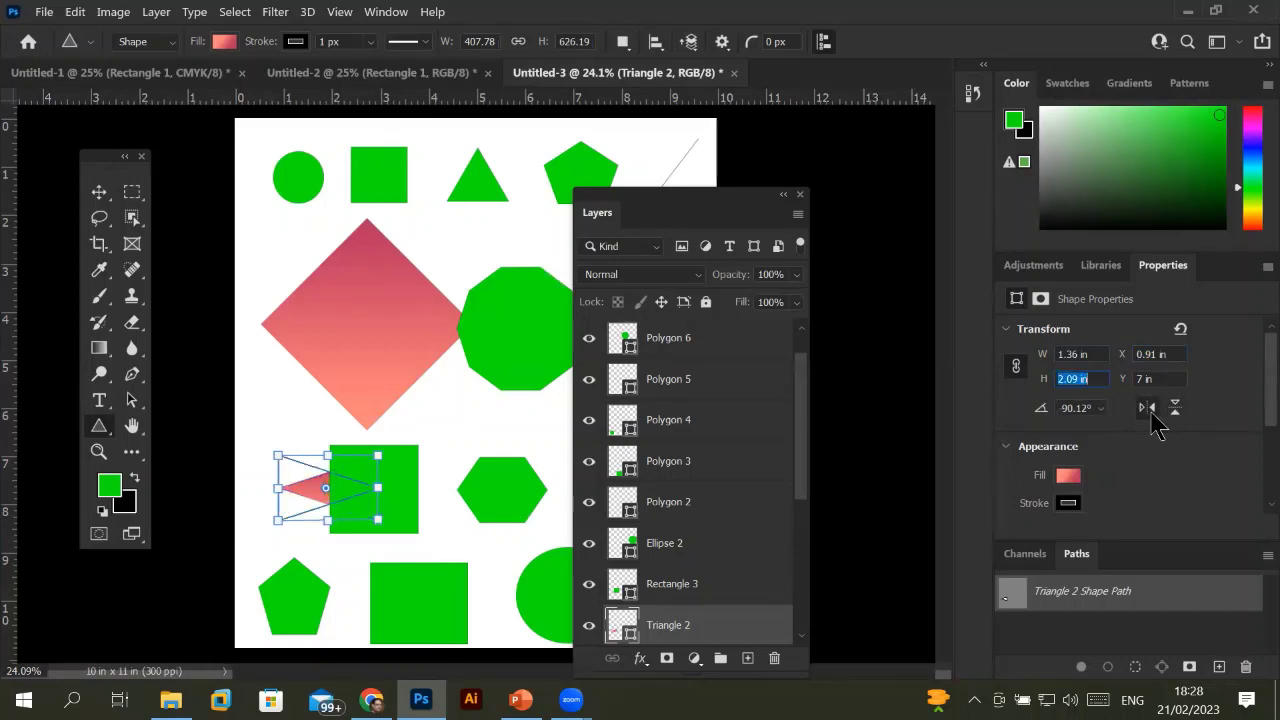
click(1150, 410)
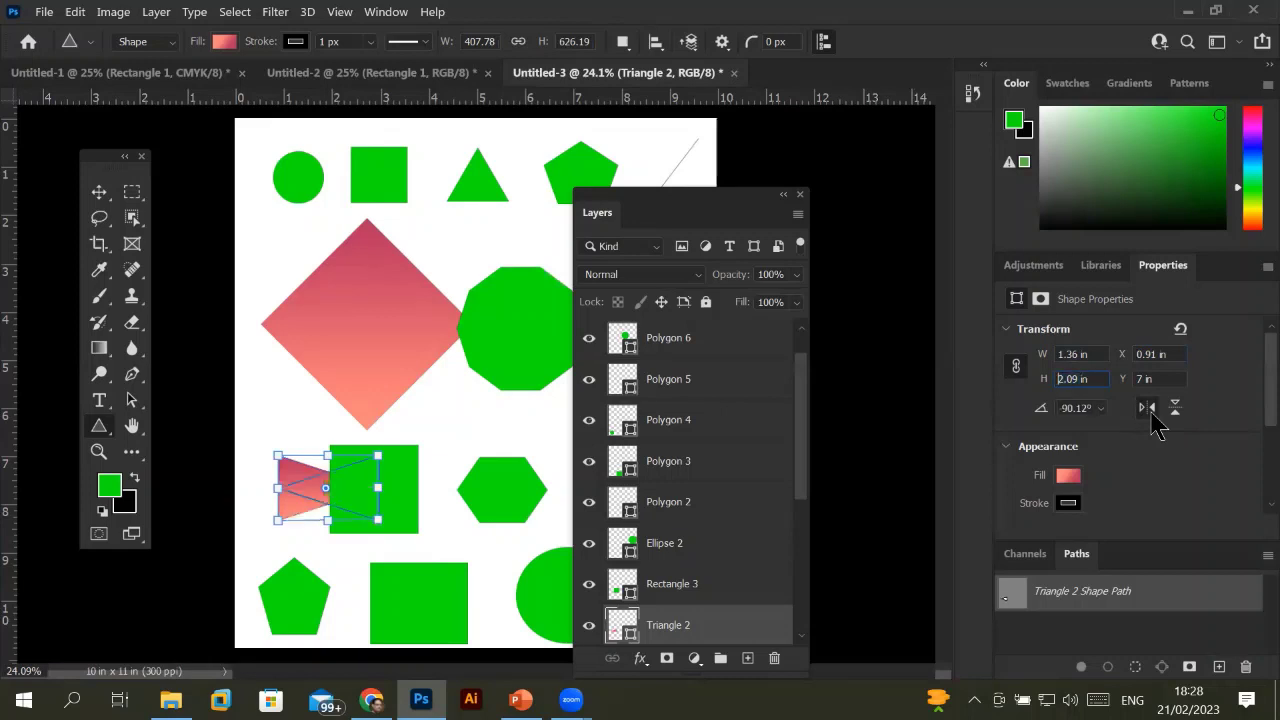
click(1150, 410)
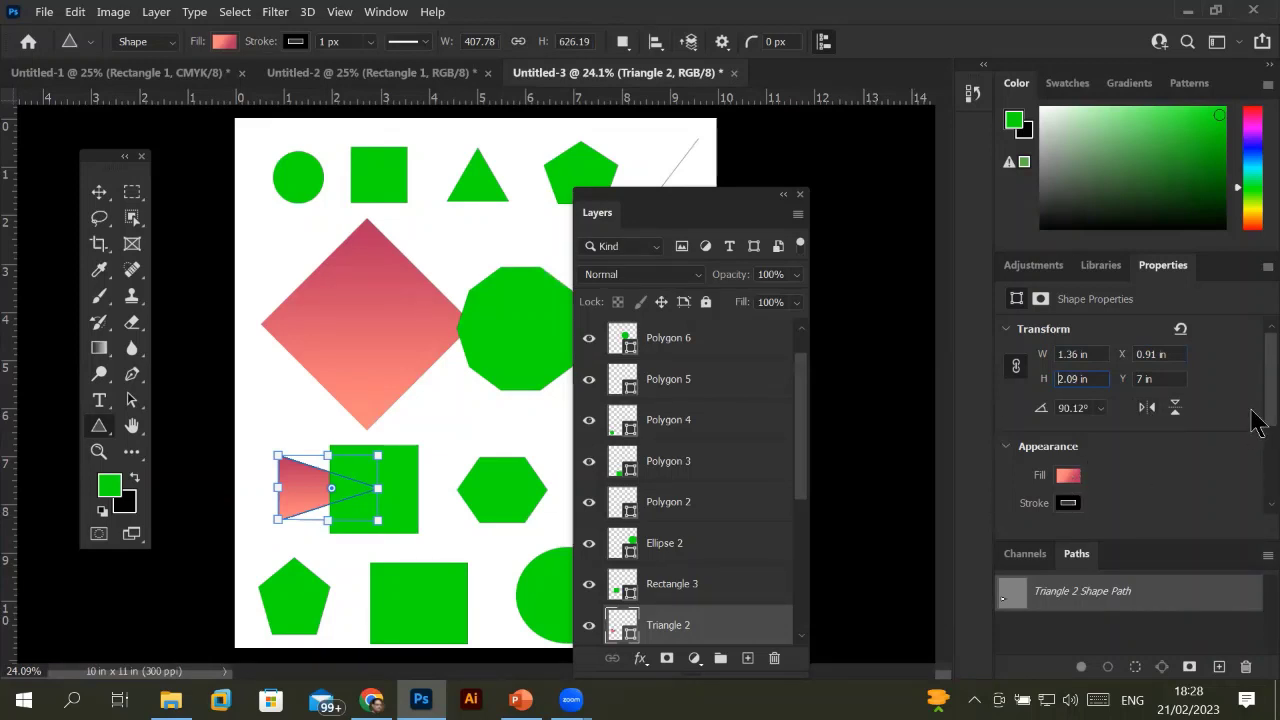
scroll(1255, 430, down, 3)
scroll(1255, 480, down, 2)
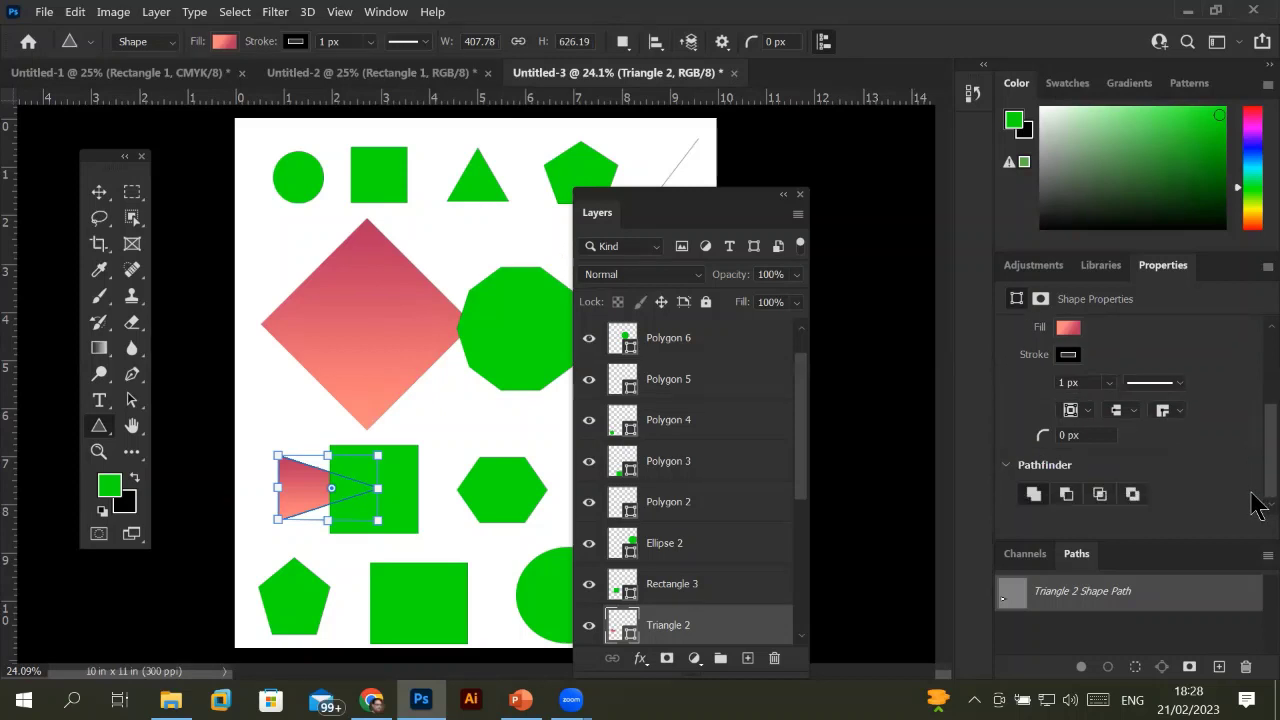
Try dashed and then dotted line styles for the triangle's stroke.
click(1176, 386)
click(1167, 478)
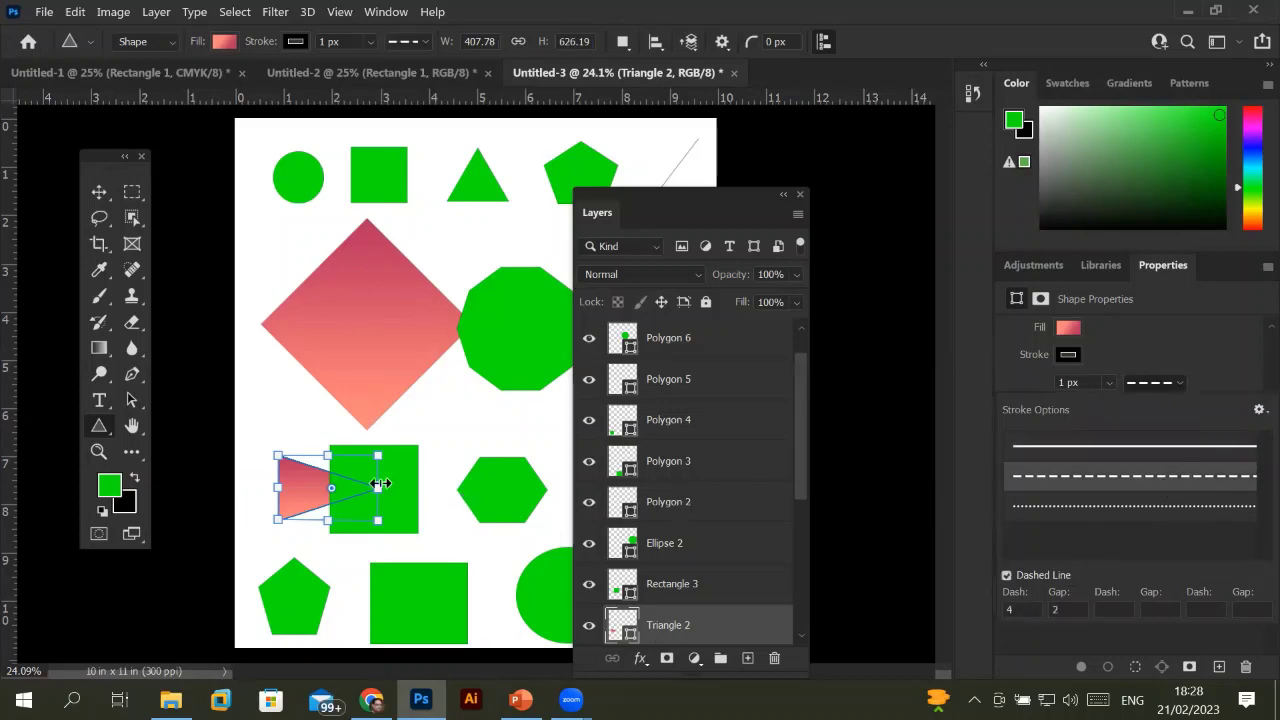
scroll(330, 490, up, 1)
scroll(310, 465, up, 2)
scroll(320, 470, up, 2)
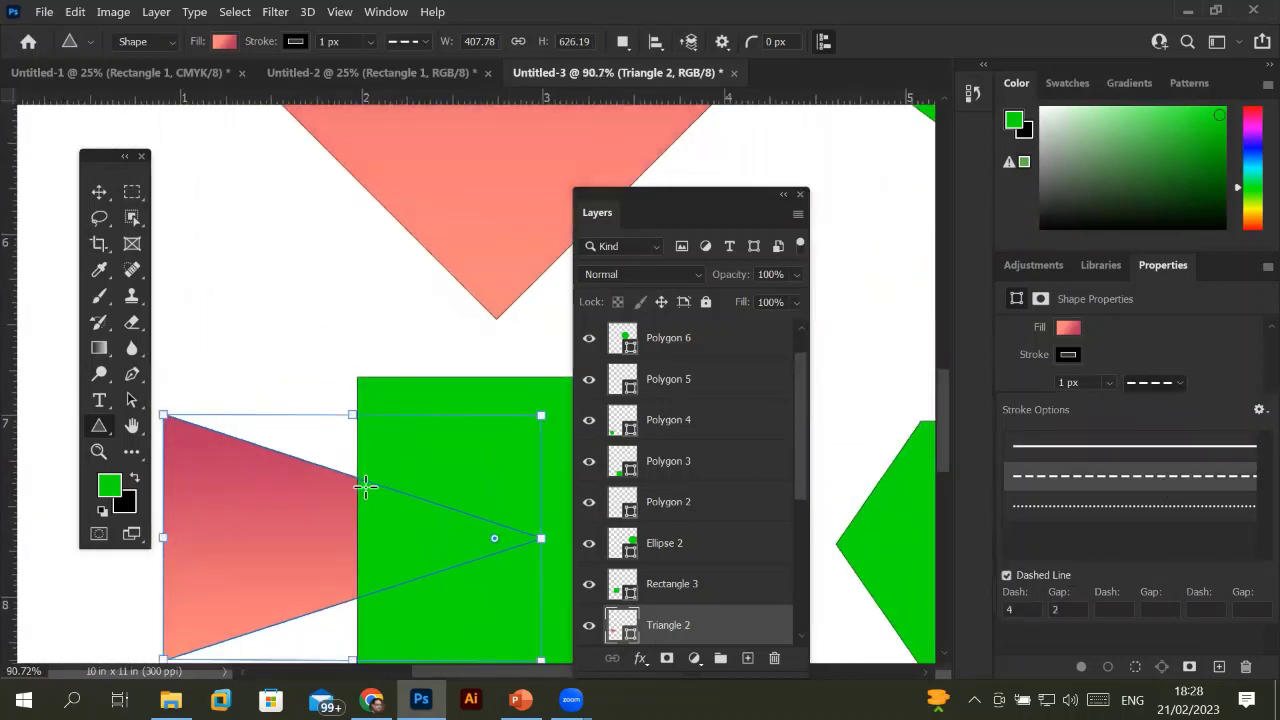
scroll(340, 478, up, 2)
scroll(365, 487, up, 2)
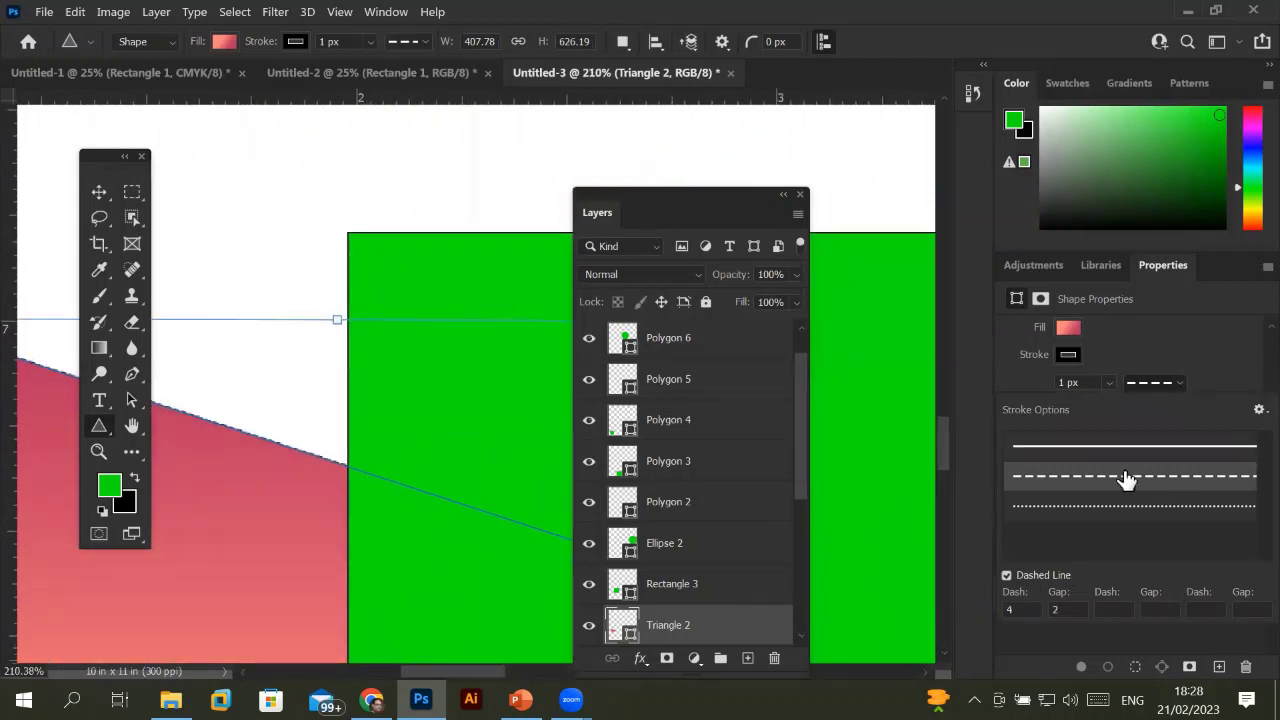
click(1120, 515)
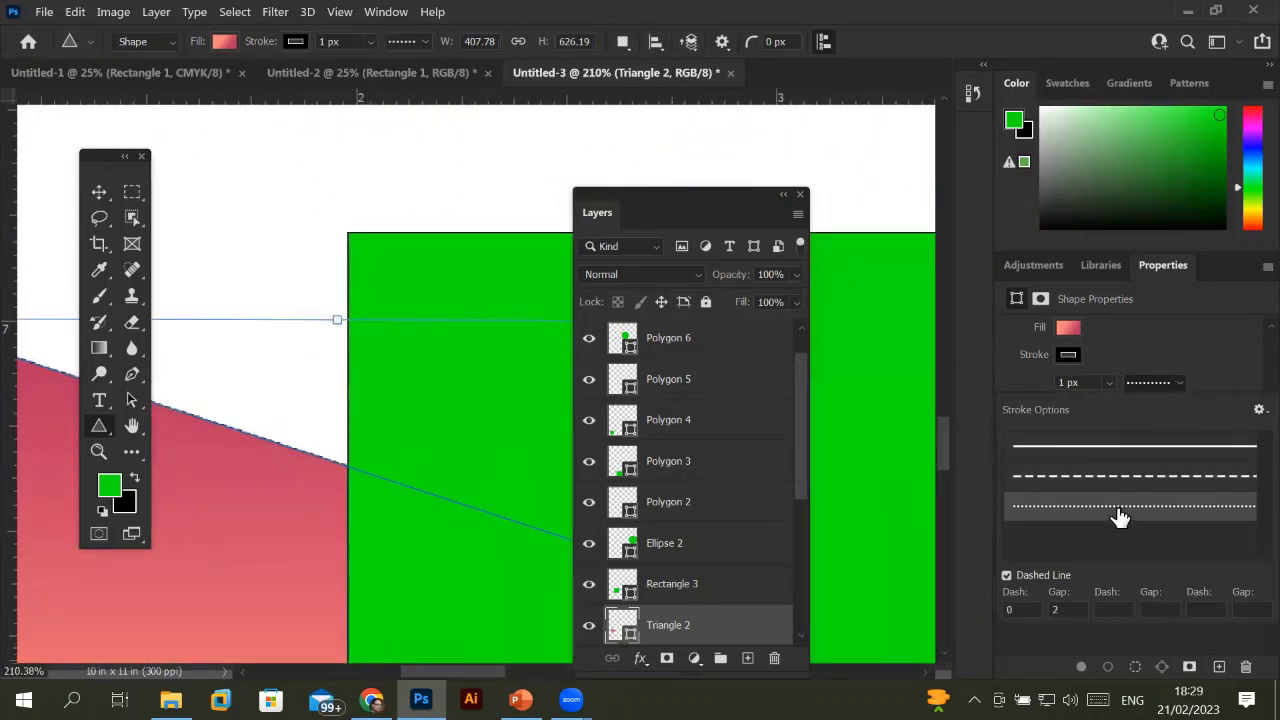
click(1120, 515)
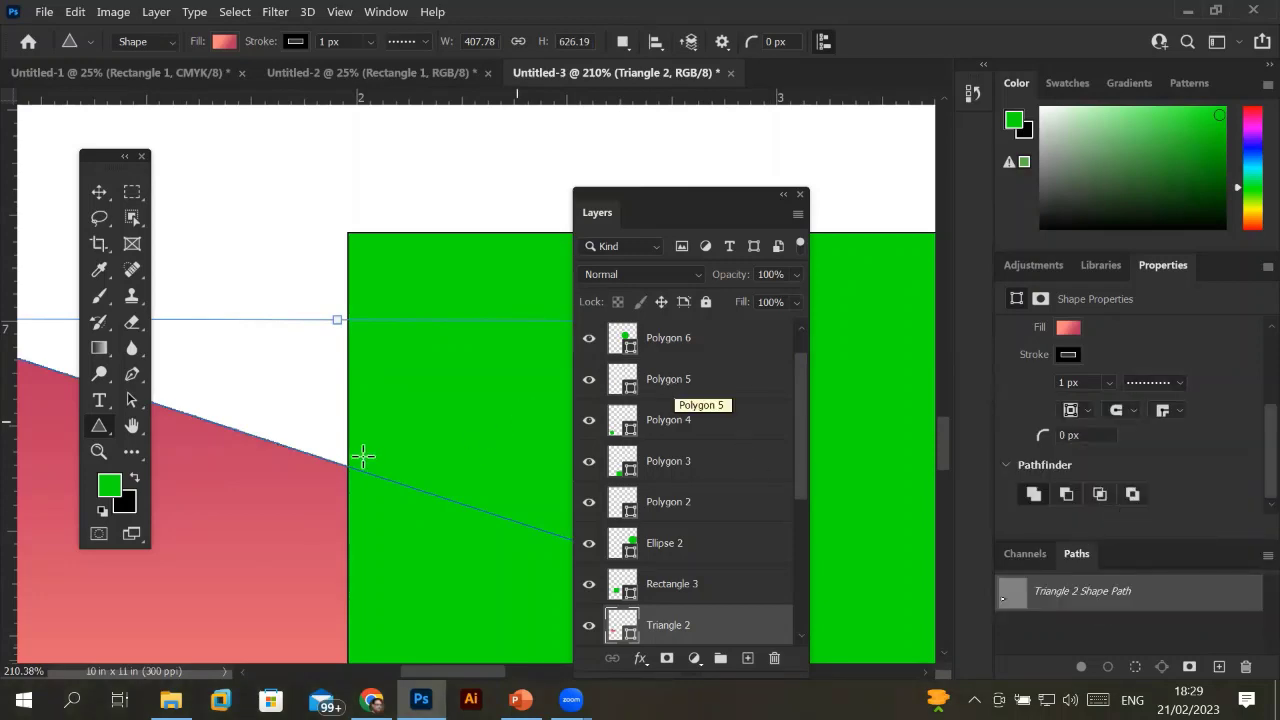
Thicken the triangle's stroke width.
scroll(286, 455, up, 5)
scroll(286, 449, up, 2)
scroll(286, 449, up, 2)
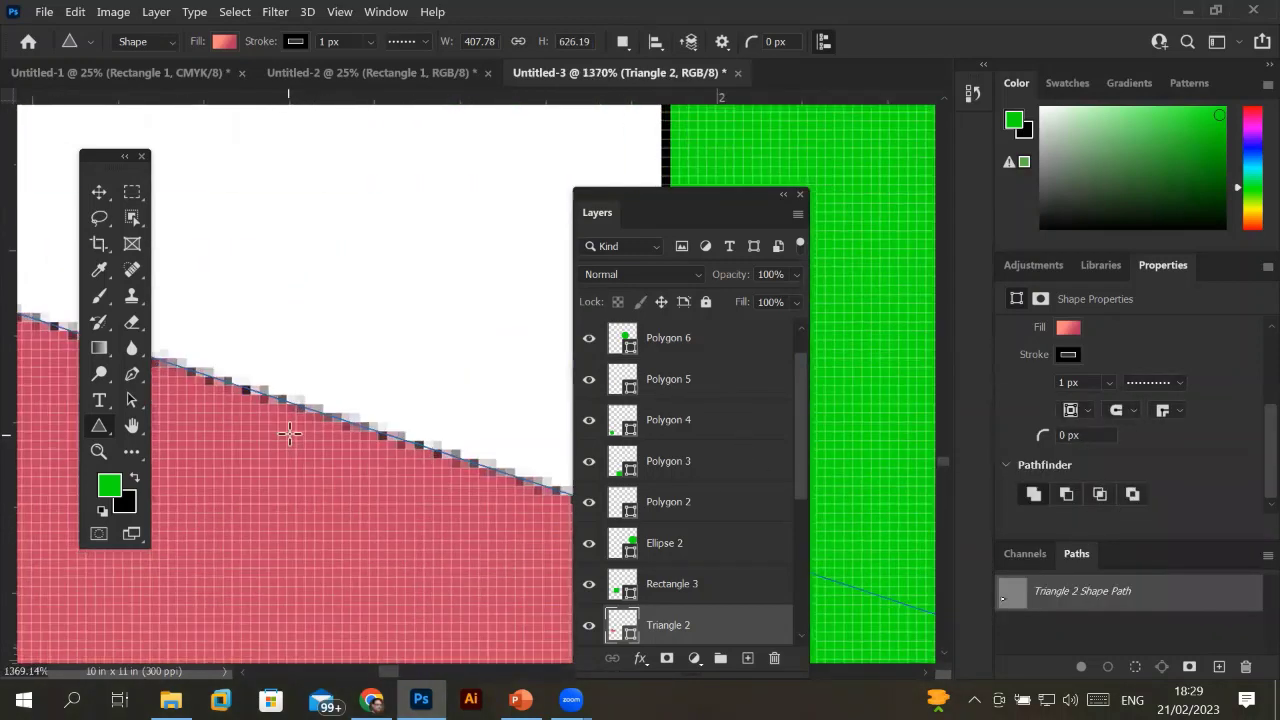
scroll(290, 440, down, 3)
scroll(293, 430, down, 3)
scroll(293, 430, down, 2)
scroll(293, 430, down, 1)
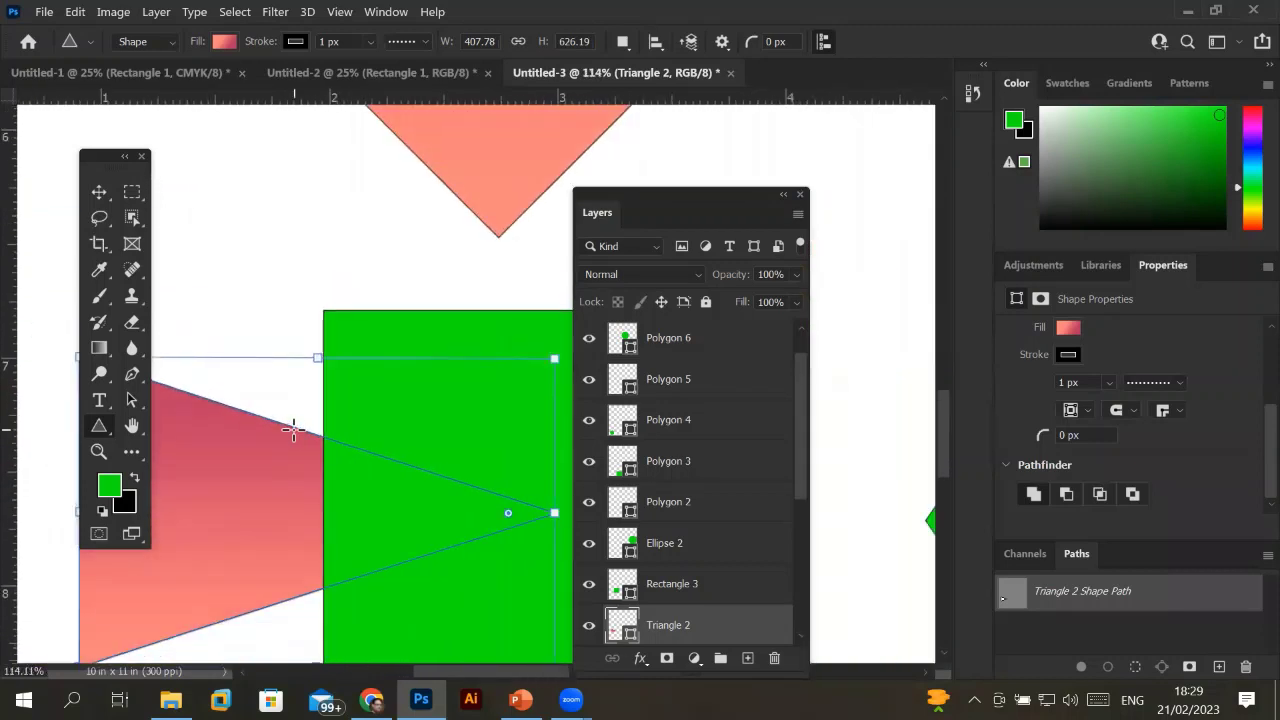
click(1108, 384)
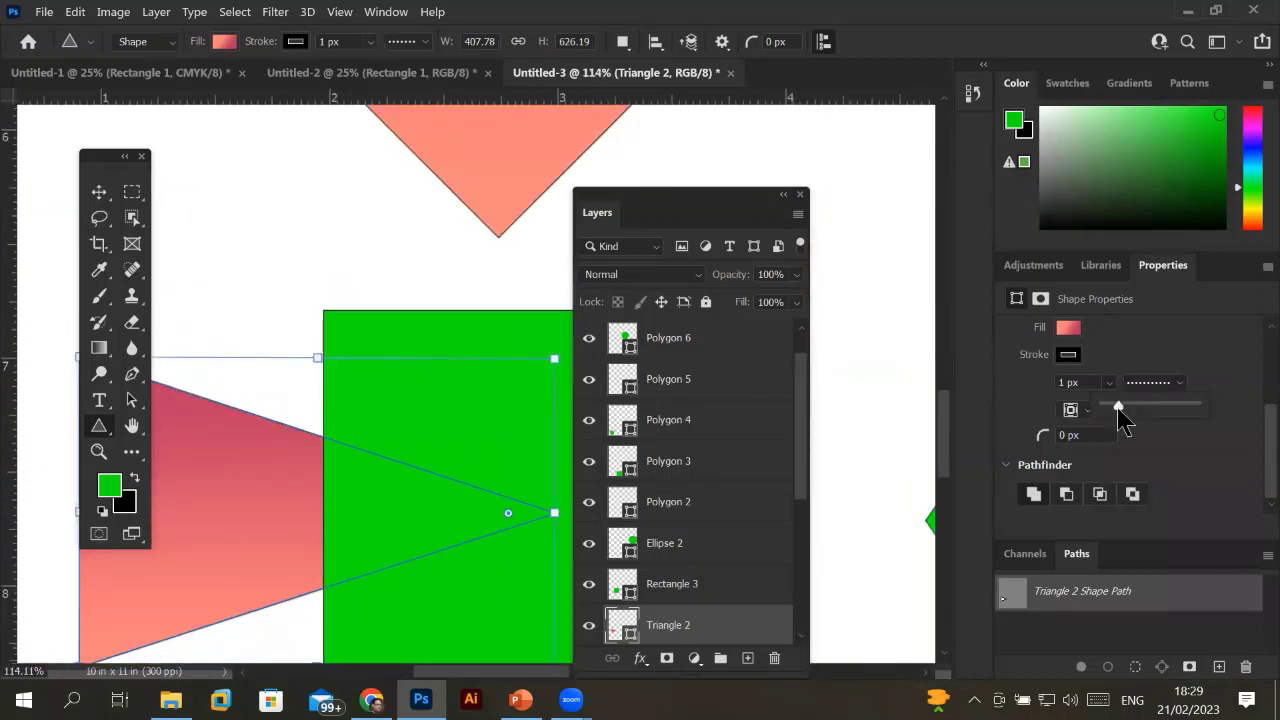
mouse_move(1117, 405)
mouse_down()
mouse_move(1147, 412)
mouse_move(1125, 405)
mouse_up()
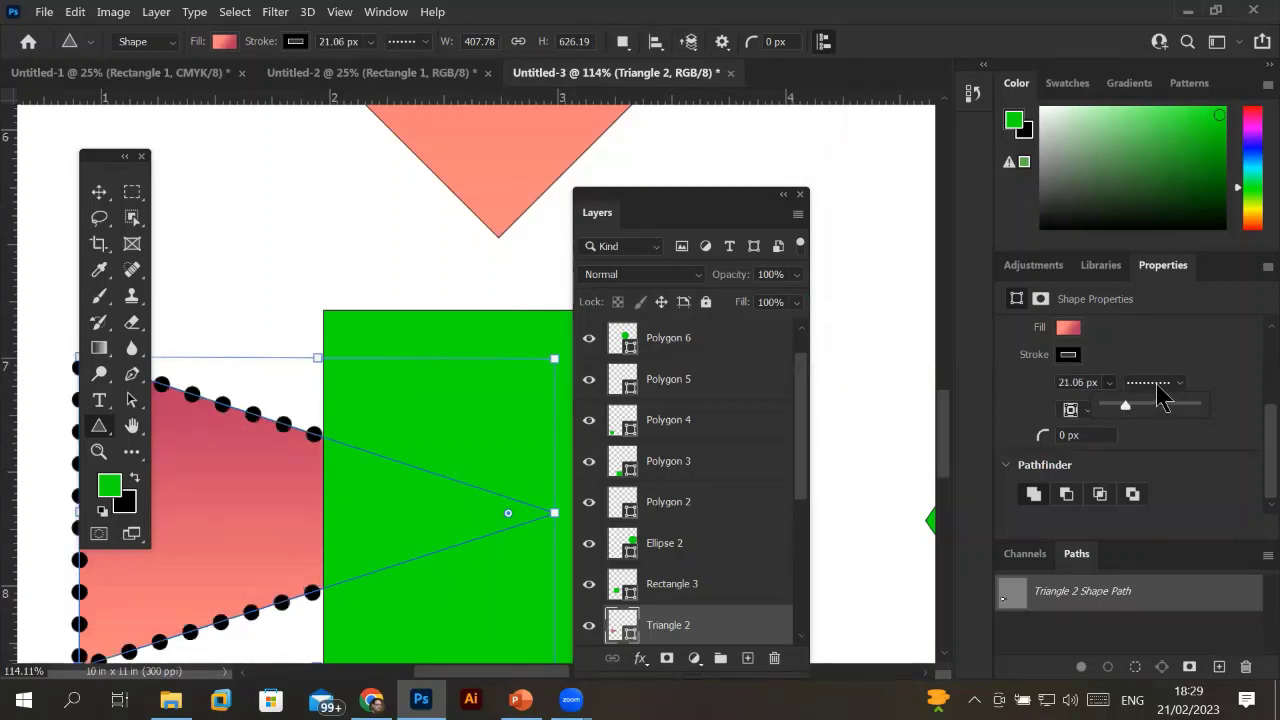
Switch the triangle's stroke to solid, then to dashed.
click(1157, 386)
click(1149, 447)
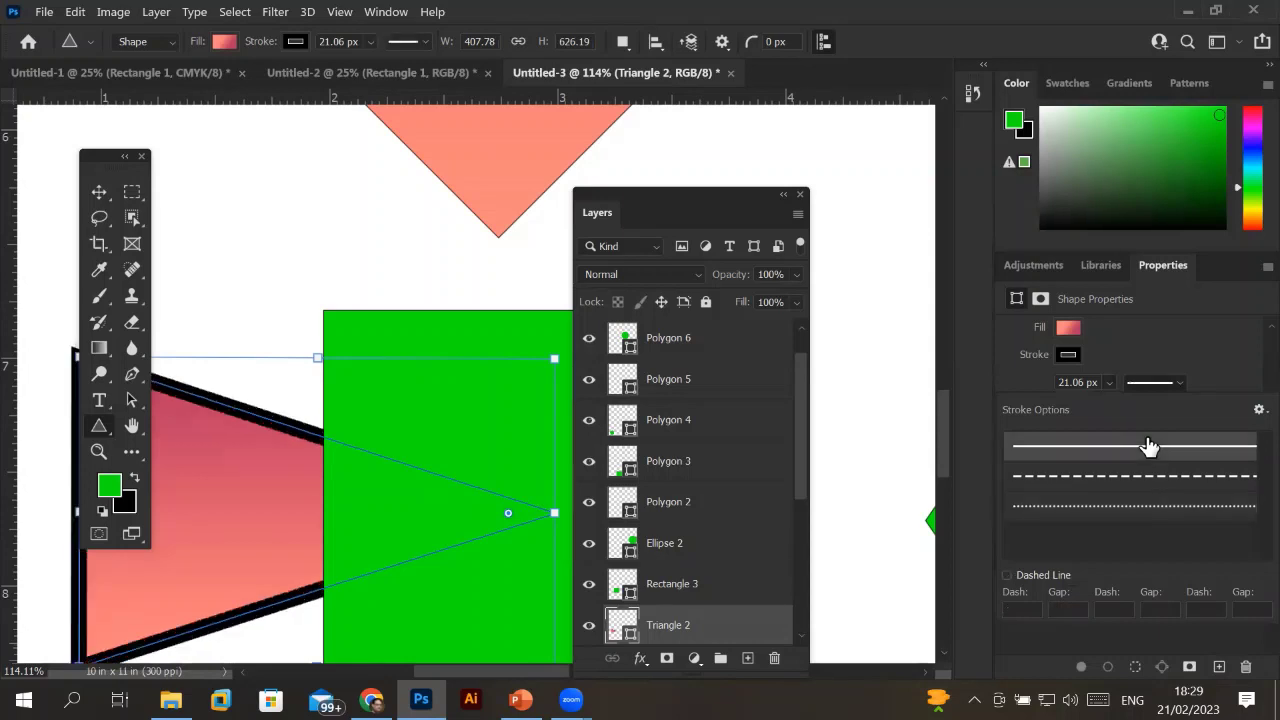
click(1165, 382)
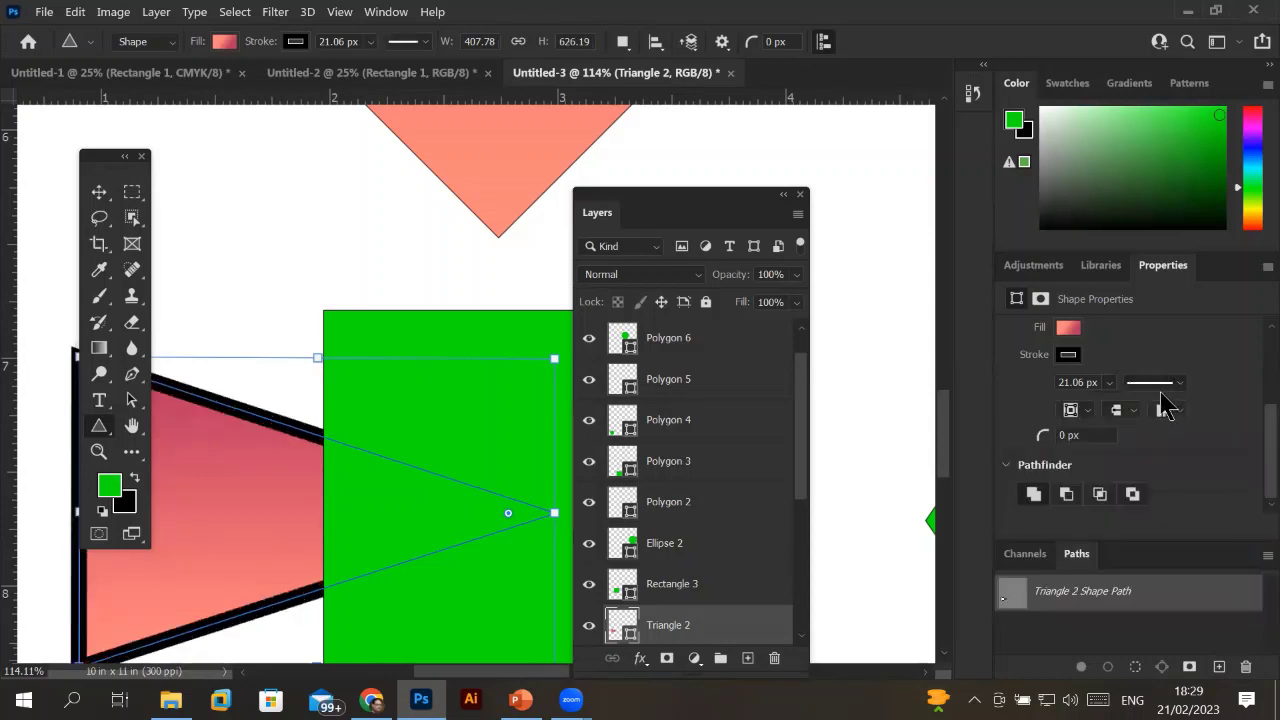
click(1162, 389)
click(1143, 476)
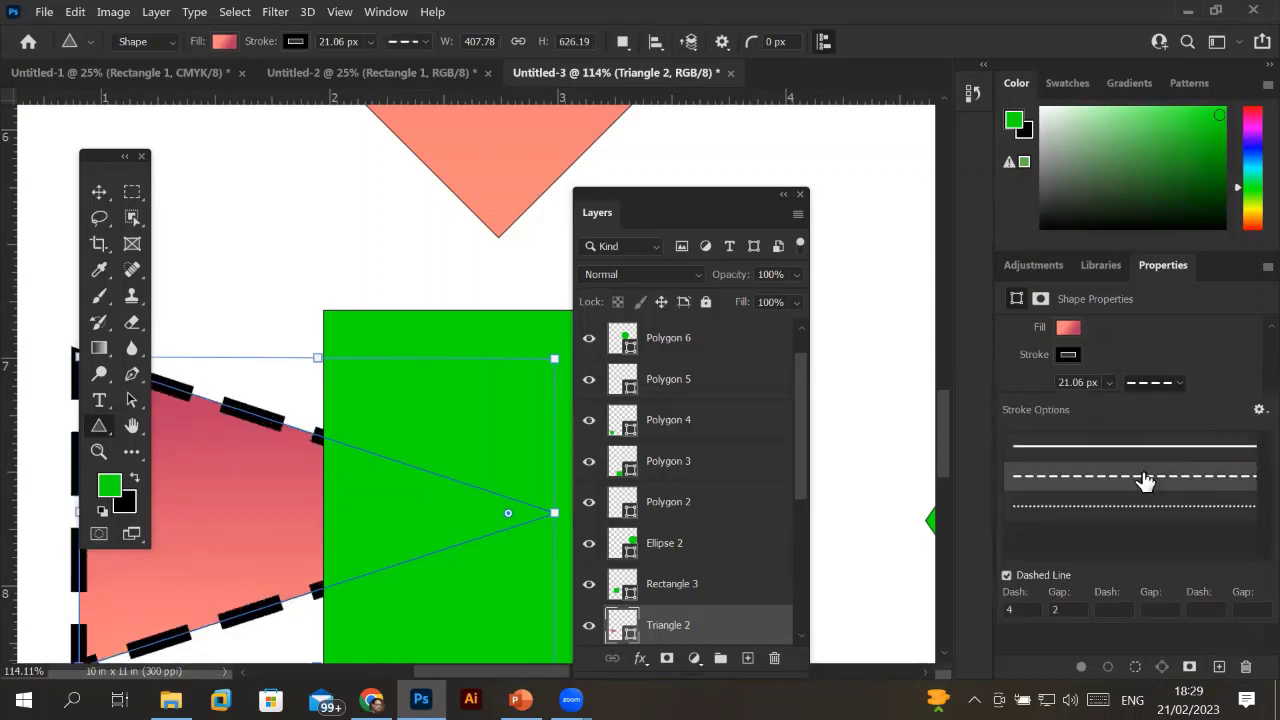
click(1170, 384)
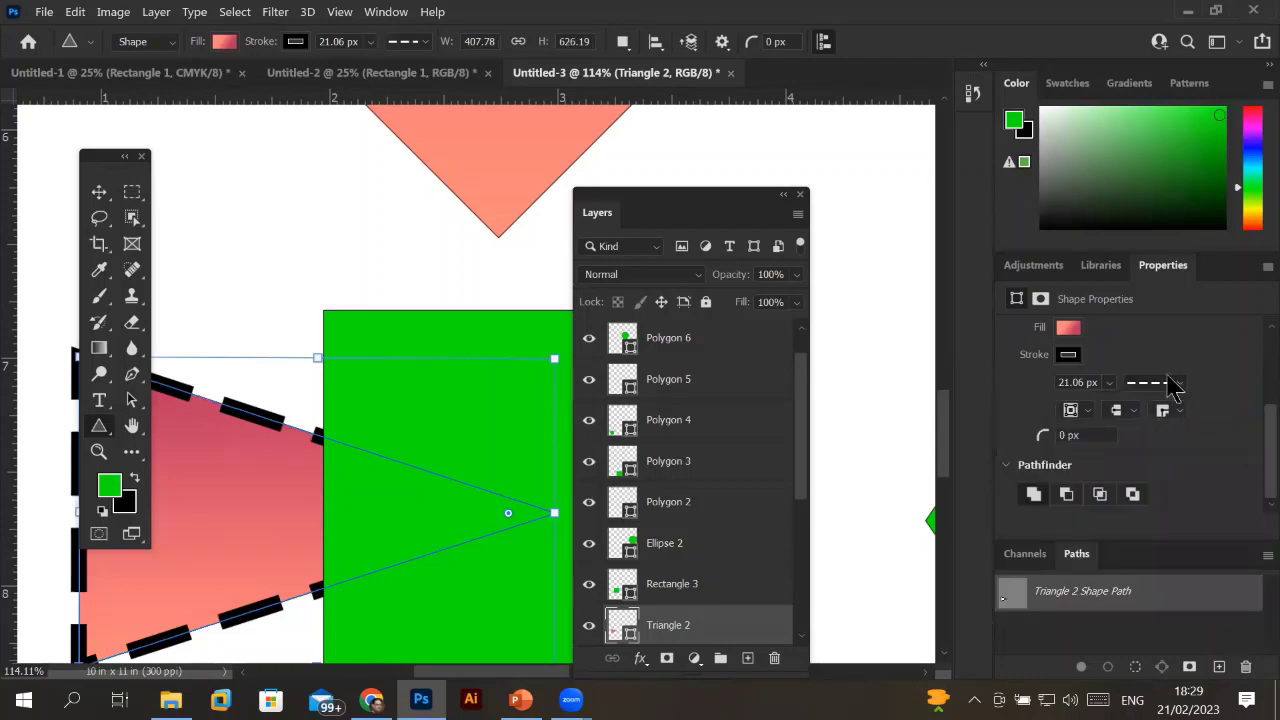
Make the stroke dotted and thin it to 0.44 px.
click(1168, 383)
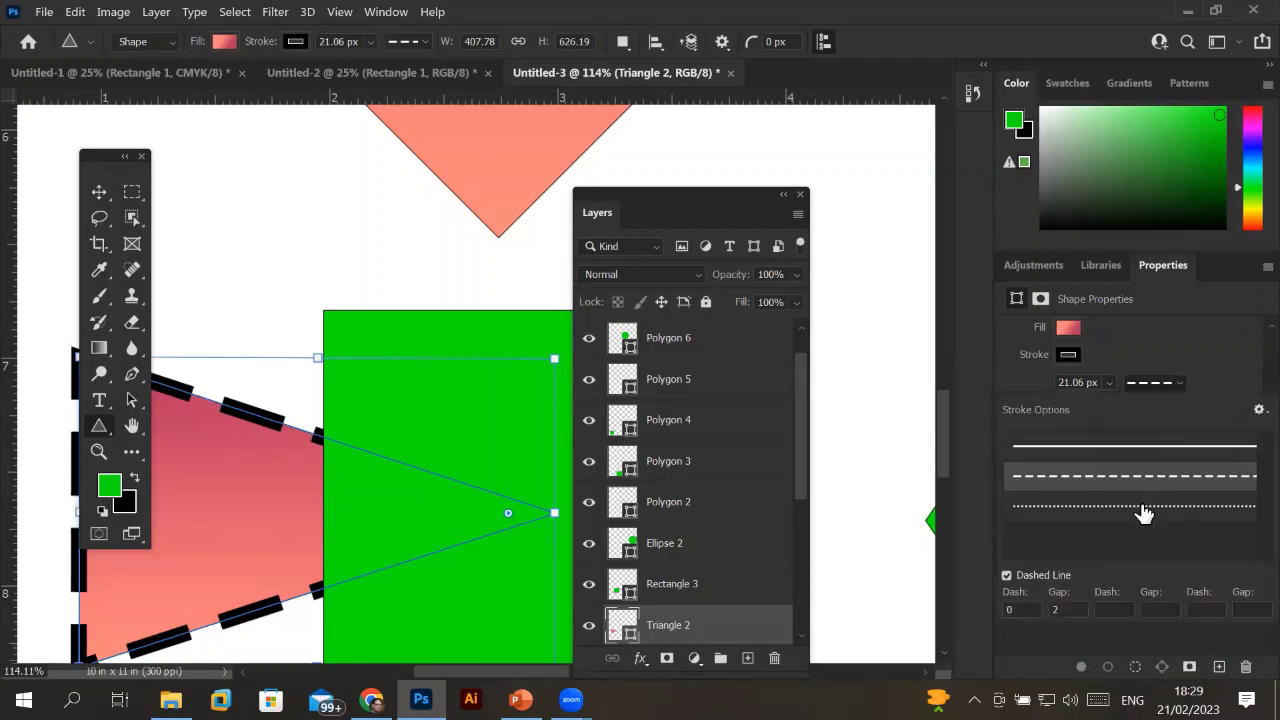
click(1143, 507)
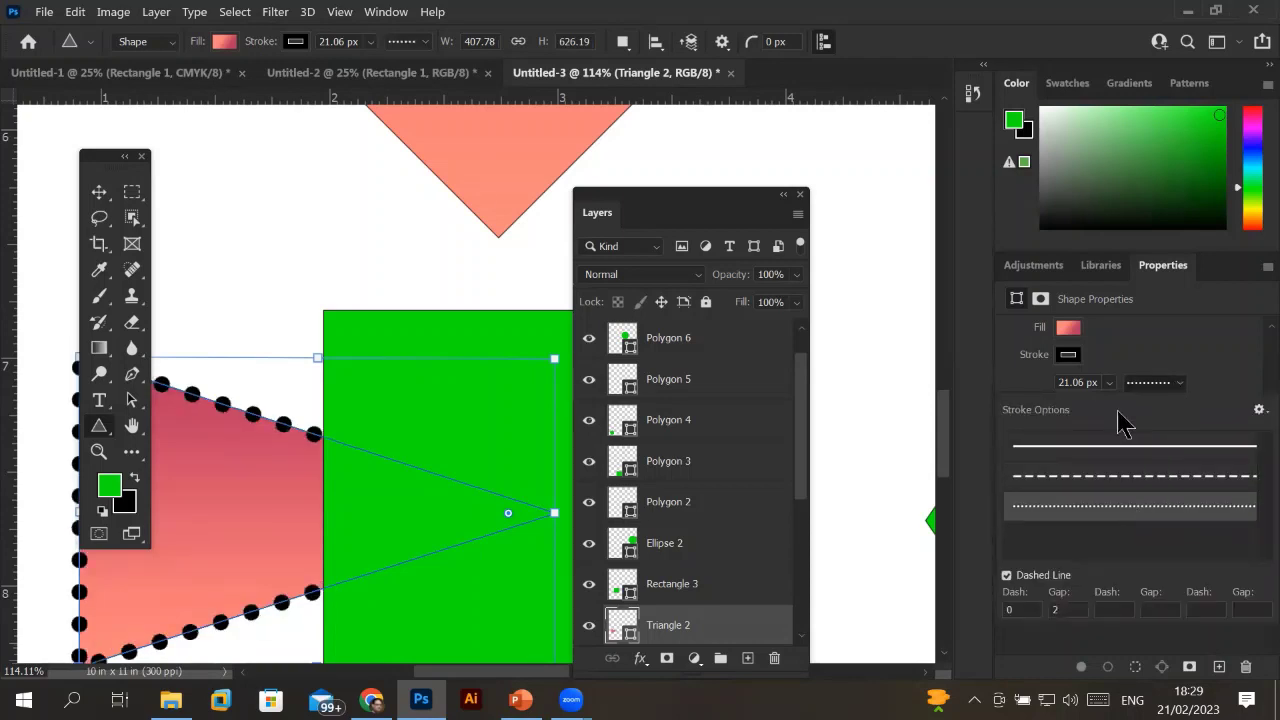
click(1112, 382)
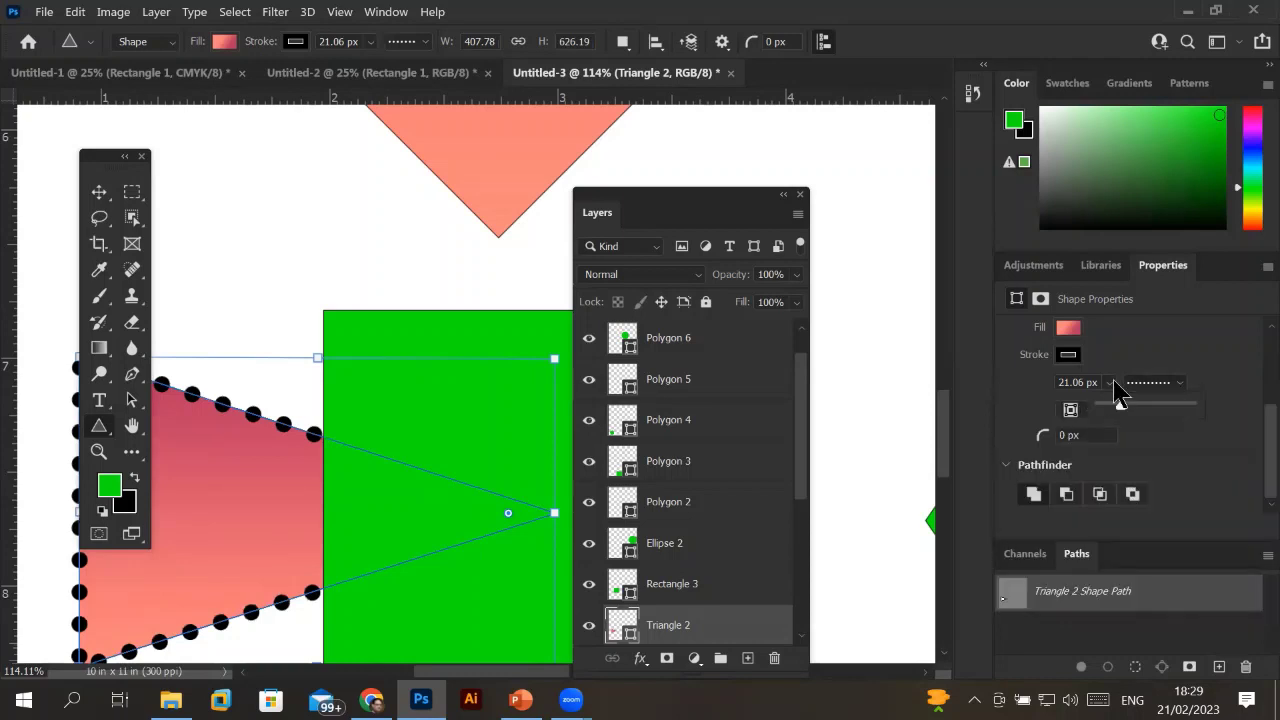
mouse_move(1120, 404)
mouse_down()
mouse_move(1143, 406)
mouse_move(1104, 405)
mouse_up()
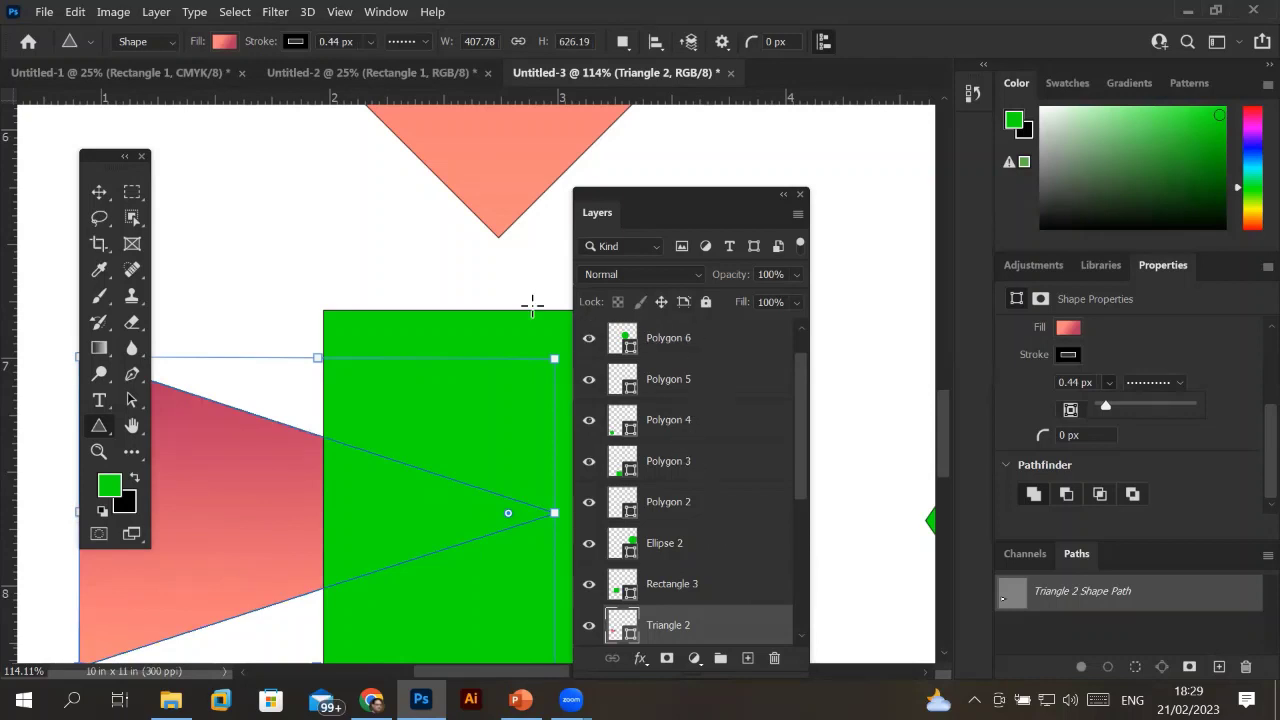
Drag the triangle's corner widget to a 77 px radius, then select the green square with Move.
scroll(503, 395, down, 2)
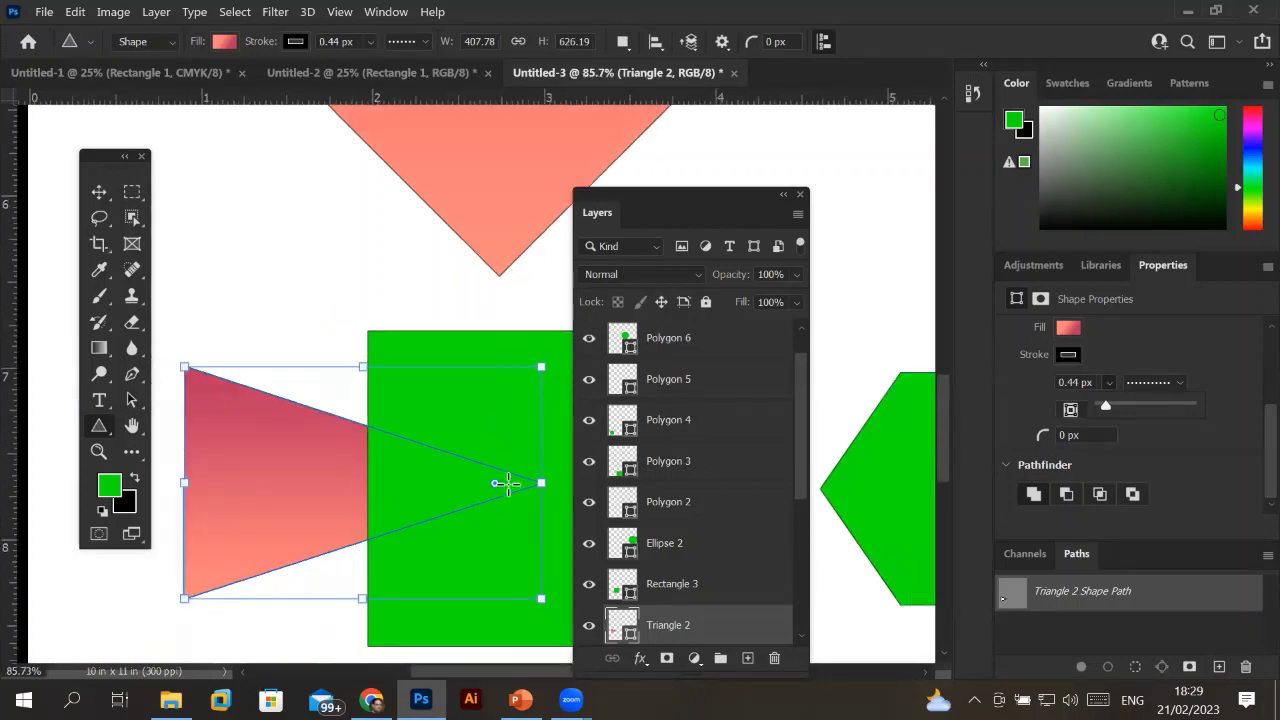
mouse_move(492, 482)
mouse_down()
mouse_move(386, 477)
mouse_move(496, 486)
mouse_up()
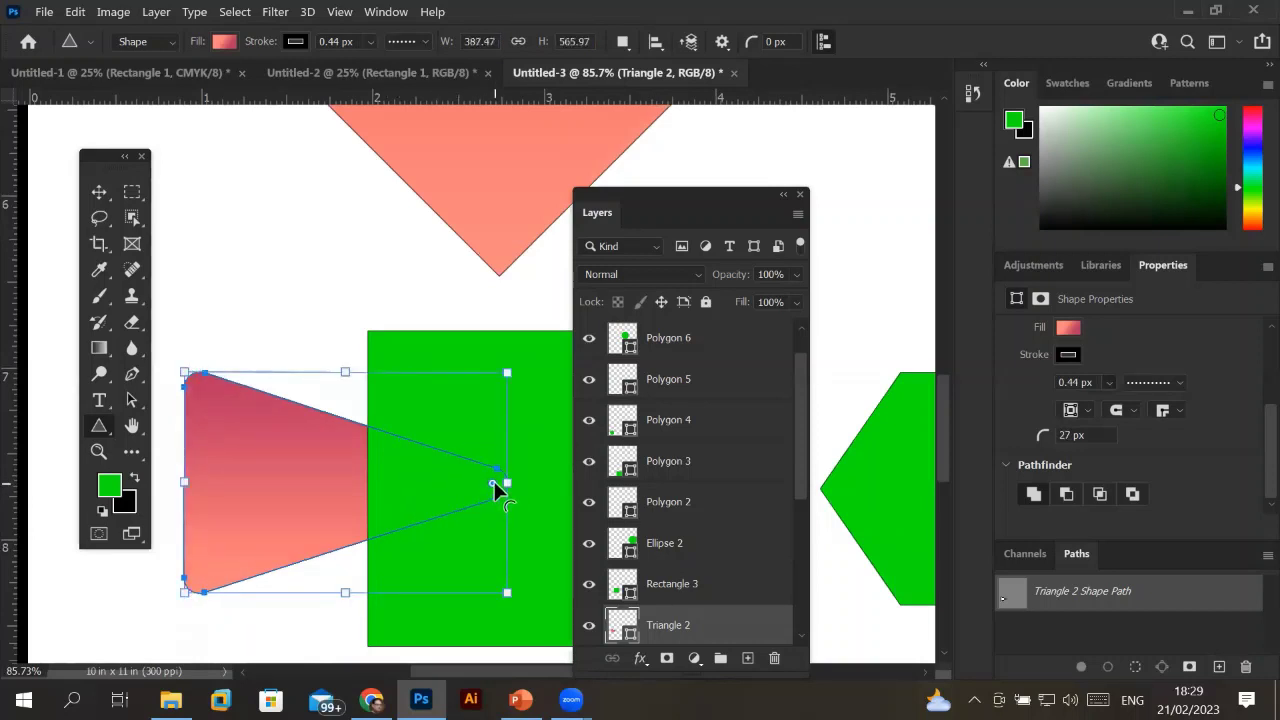
drag(494, 482, 585, 490)
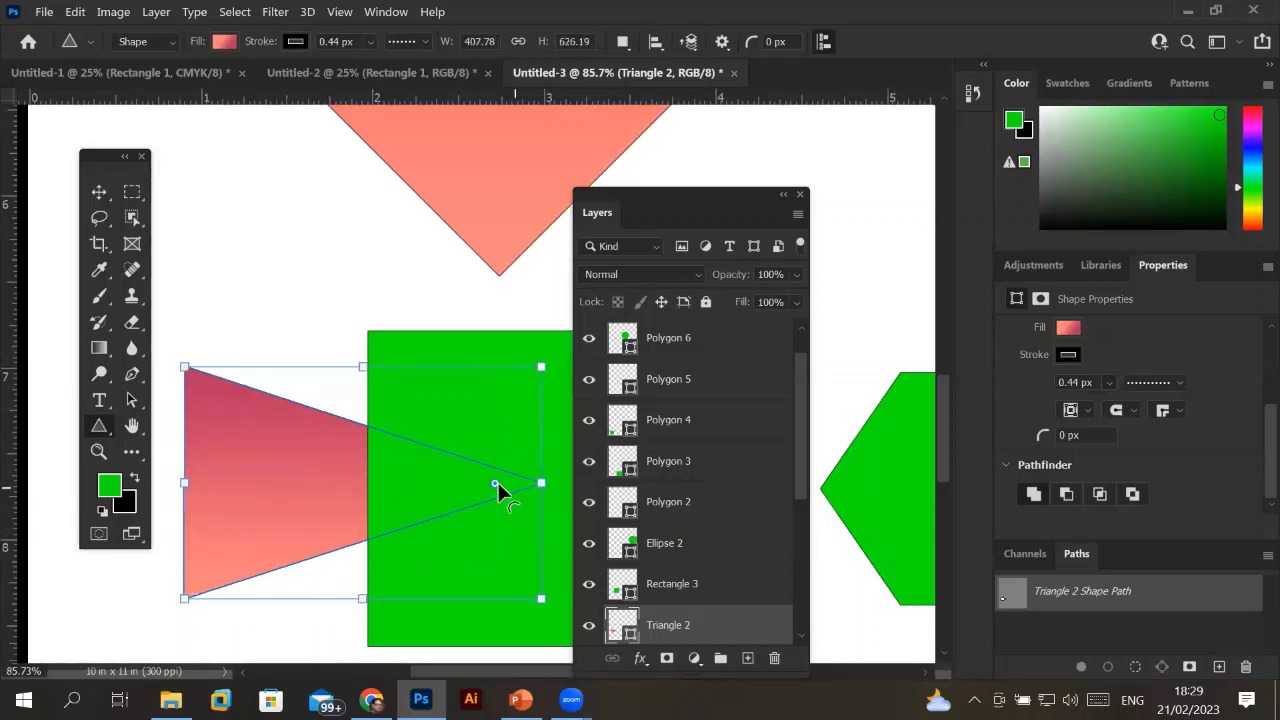
drag(494, 482, 398, 482)
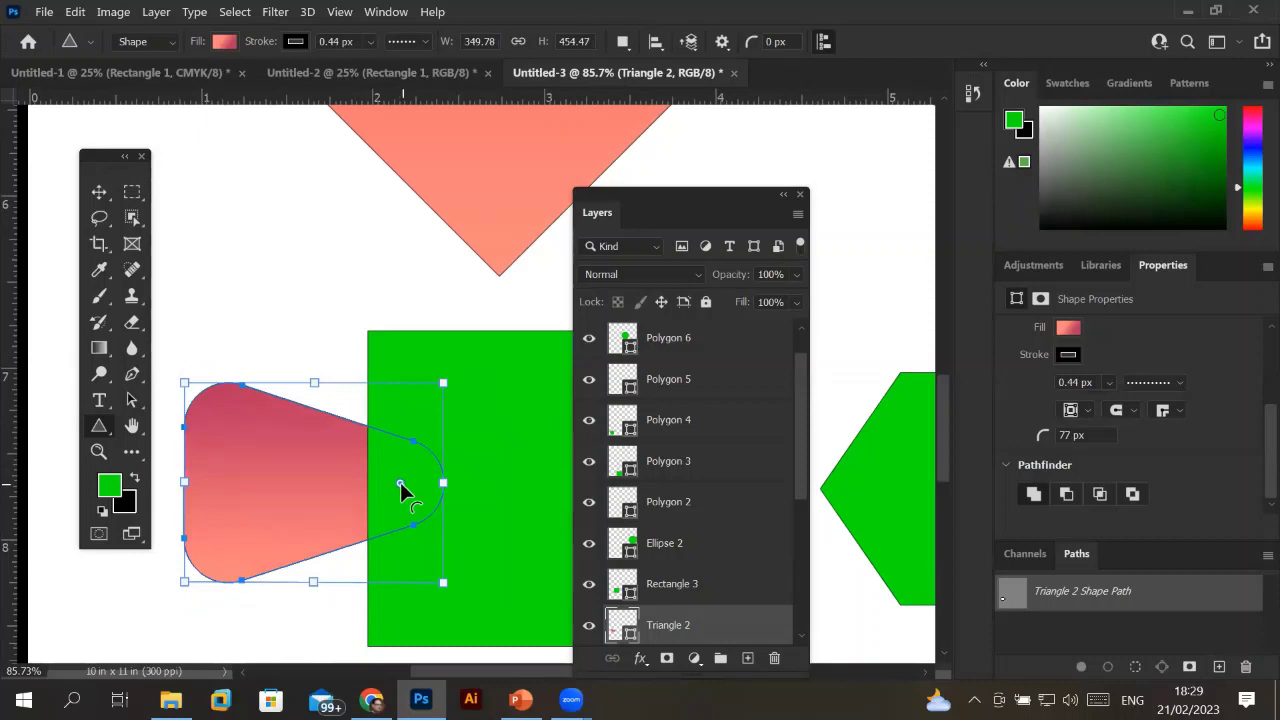
click(99, 192)
click(424, 370)
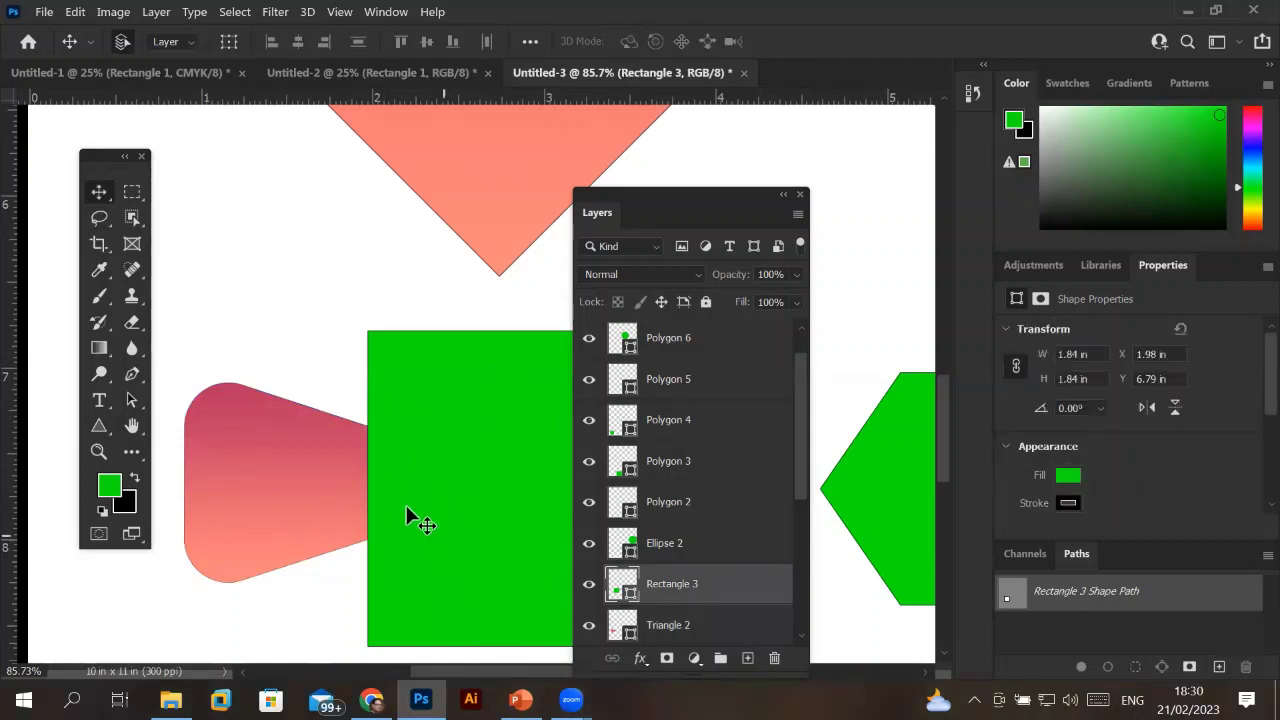
Move the green square down-left and shift the rounded triangle left to X 0.26 in.
scroll(511, 342, down, 2)
drag(474, 408, 420, 600)
mouse_move(380, 458)
mouse_down()
mouse_move(363, 338)
mouse_move(348, 387)
mouse_up()
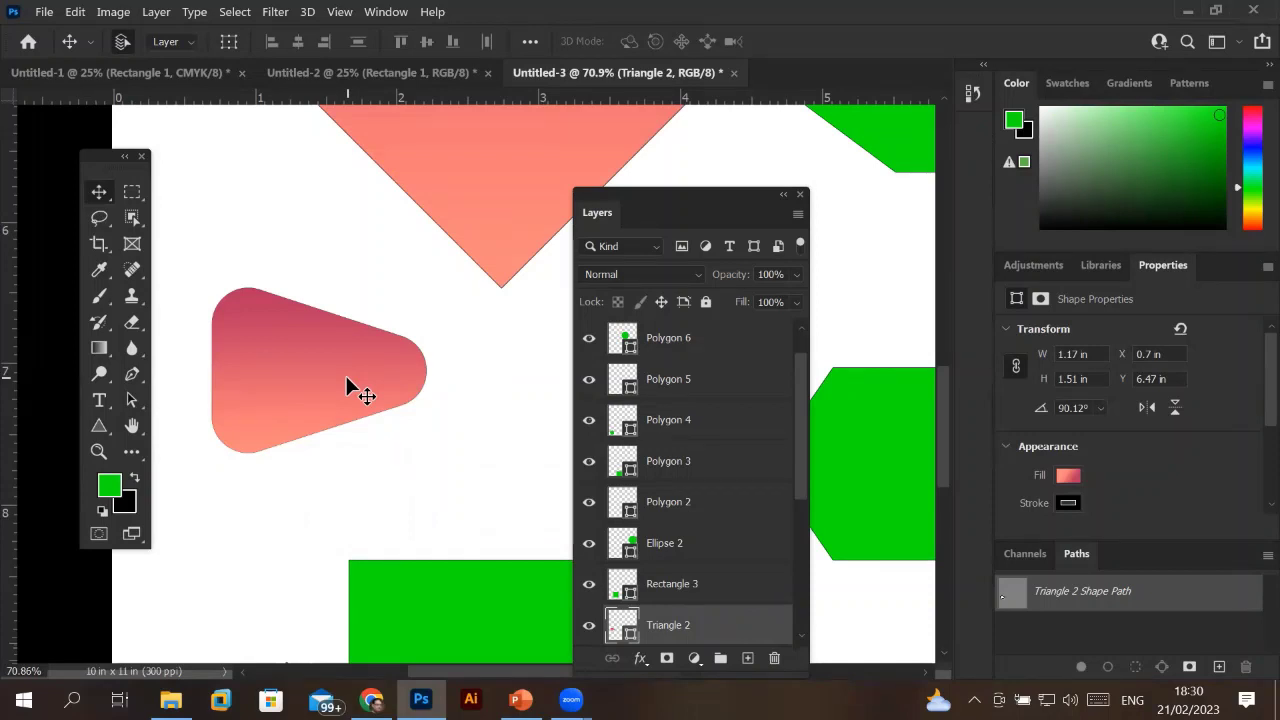
click(85, 18)
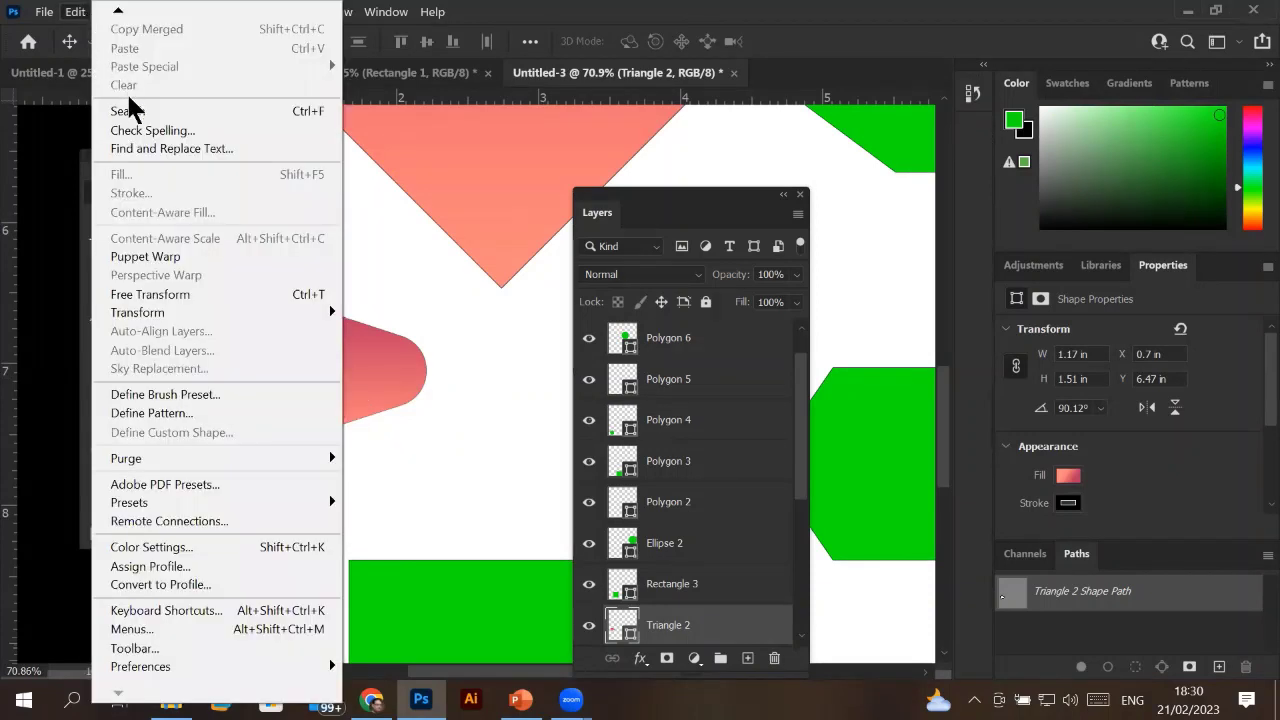
click(497, 363)
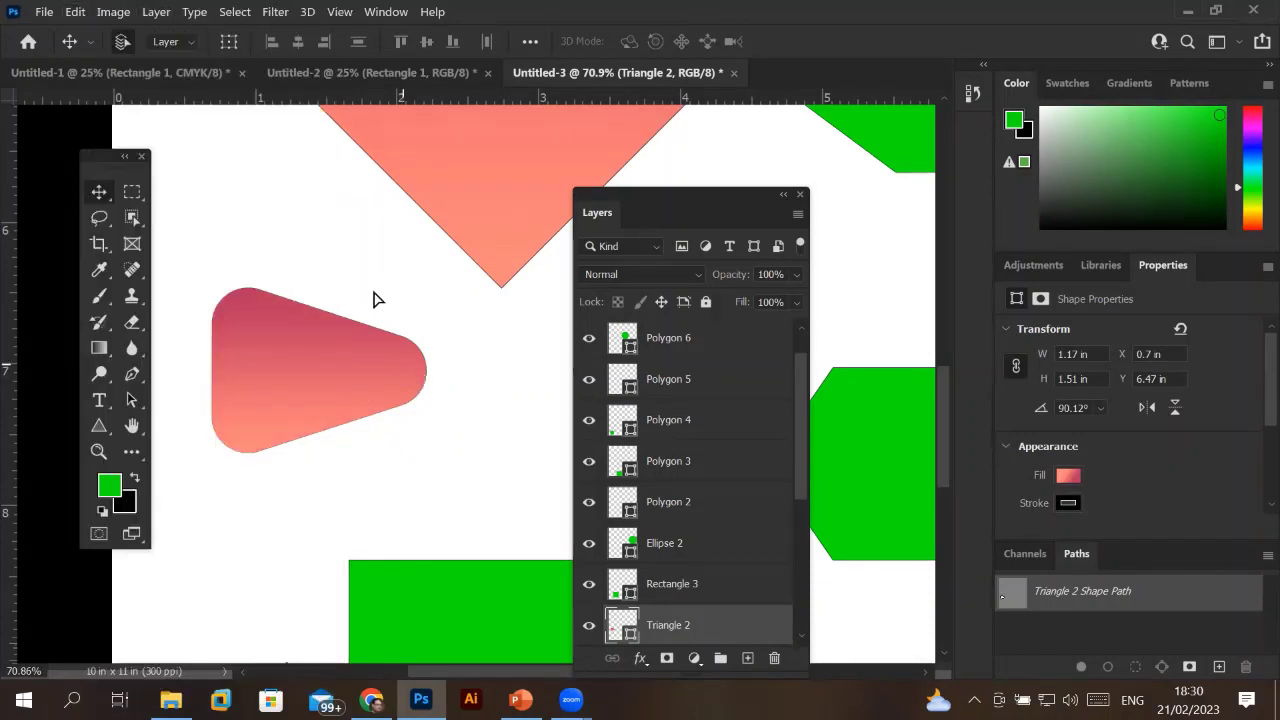
drag(400, 363, 338, 363)
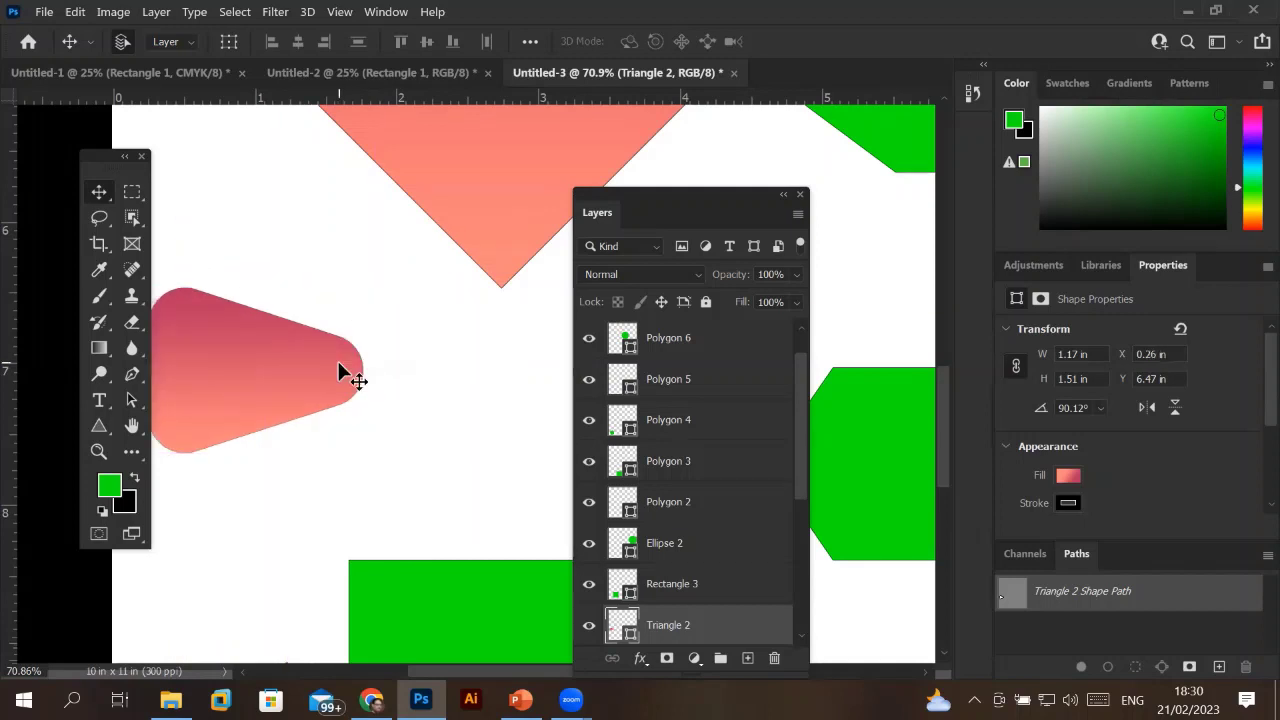
Enter Free Transform on the triangle, check the Edit menu, and exit unchanged.
key(ctrl+t)
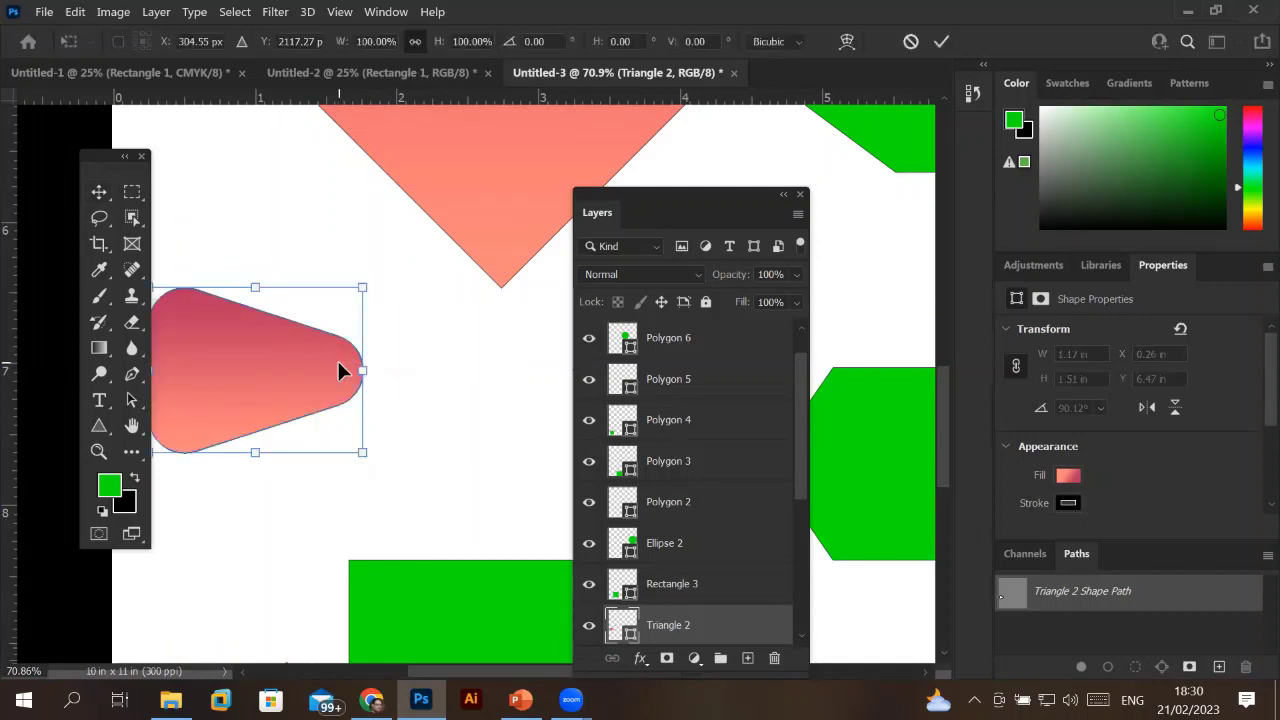
click(80, 14)
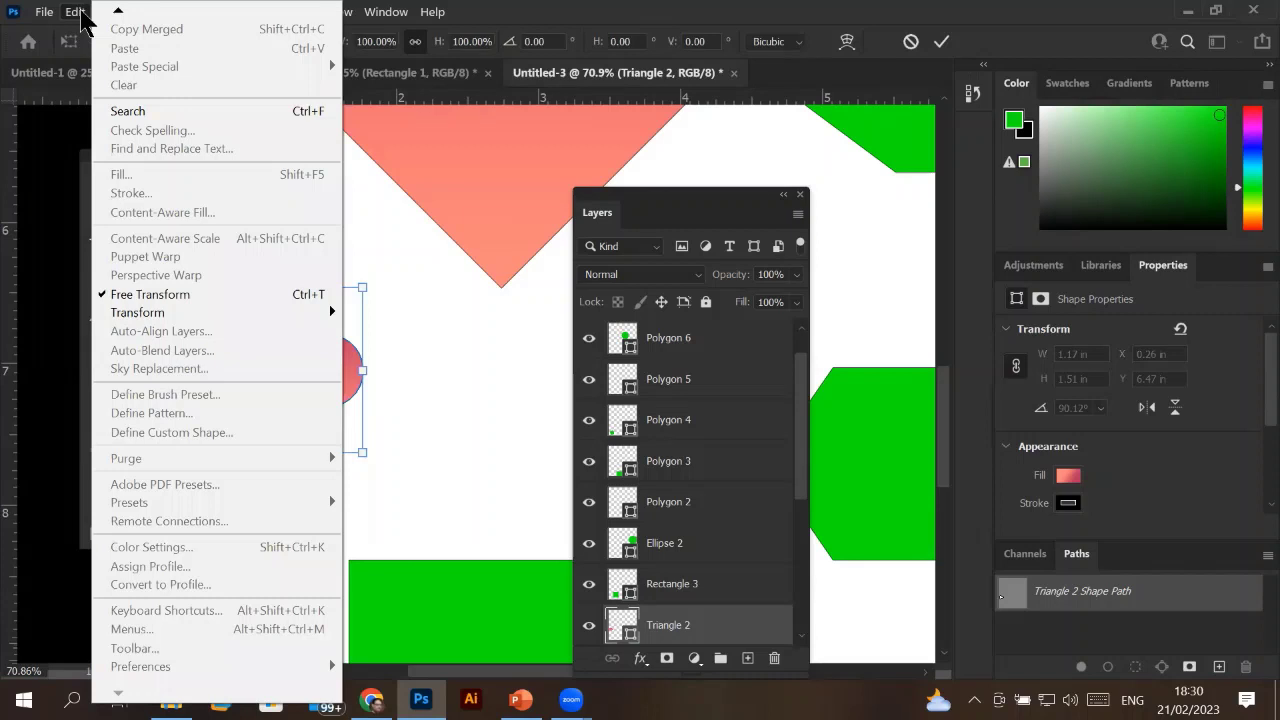
mouse_move(118, 10)
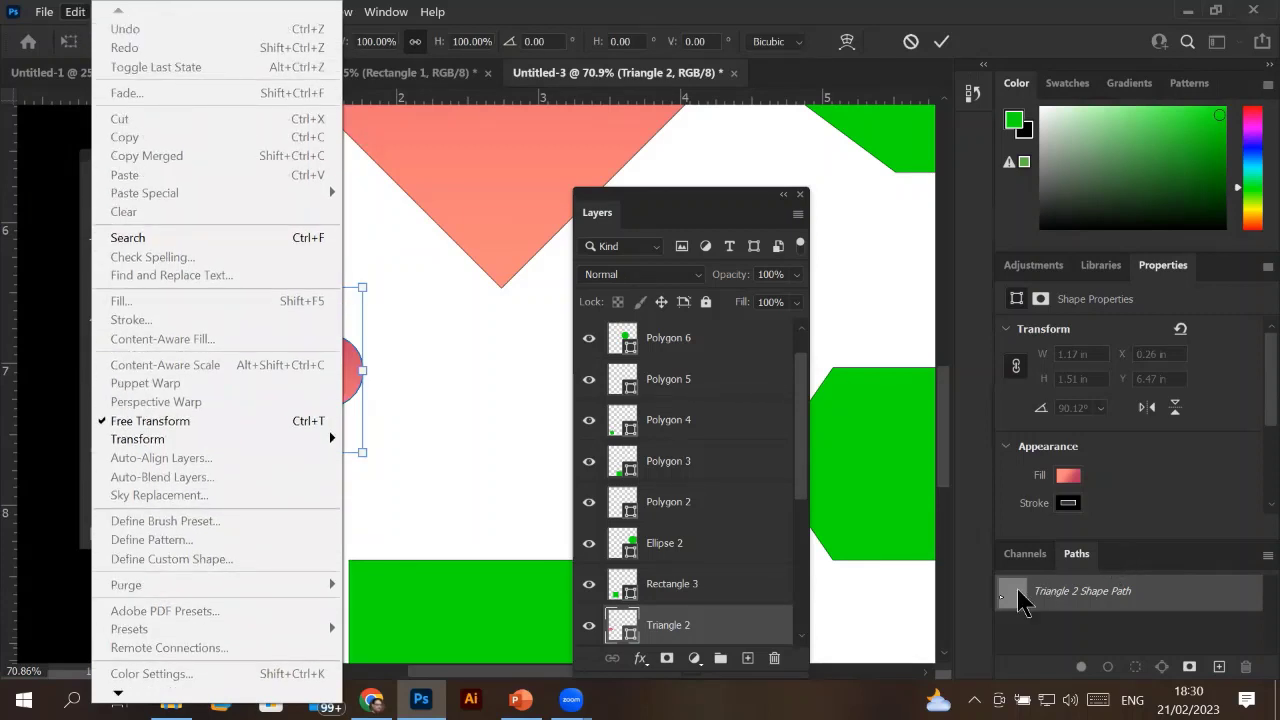
drag(661, 222, 705, 173)
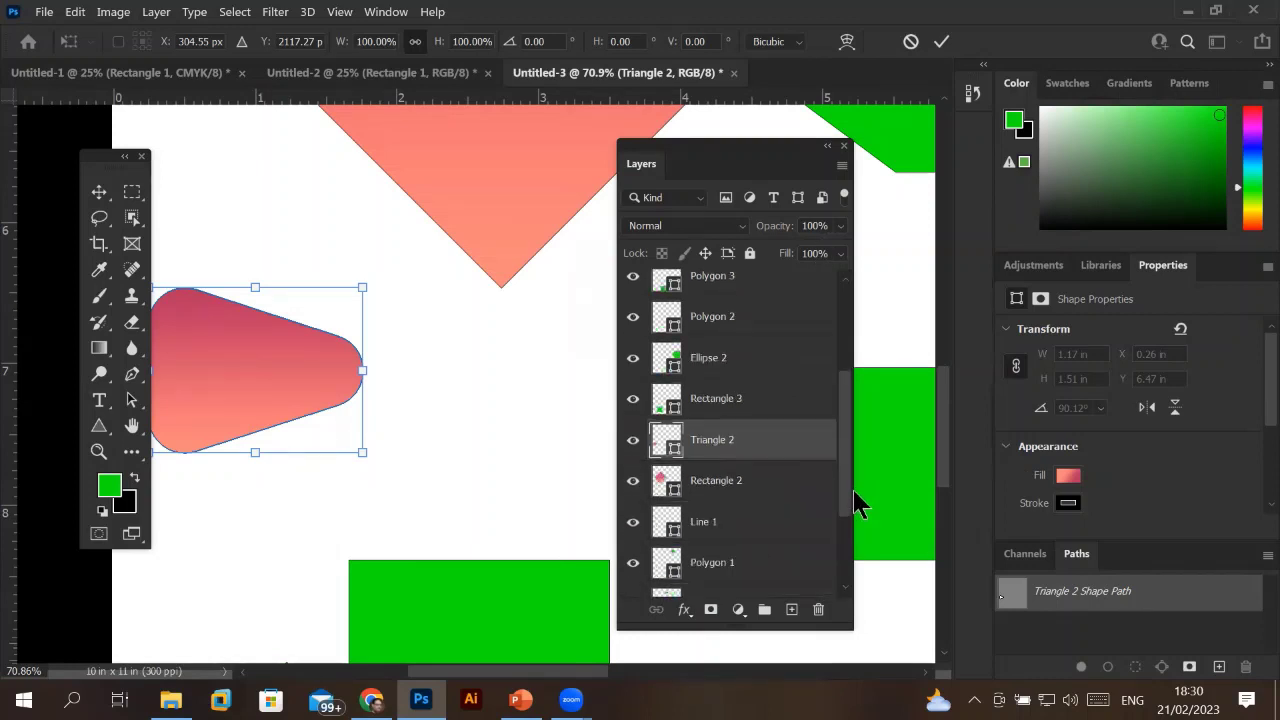
drag(845, 430, 854, 529)
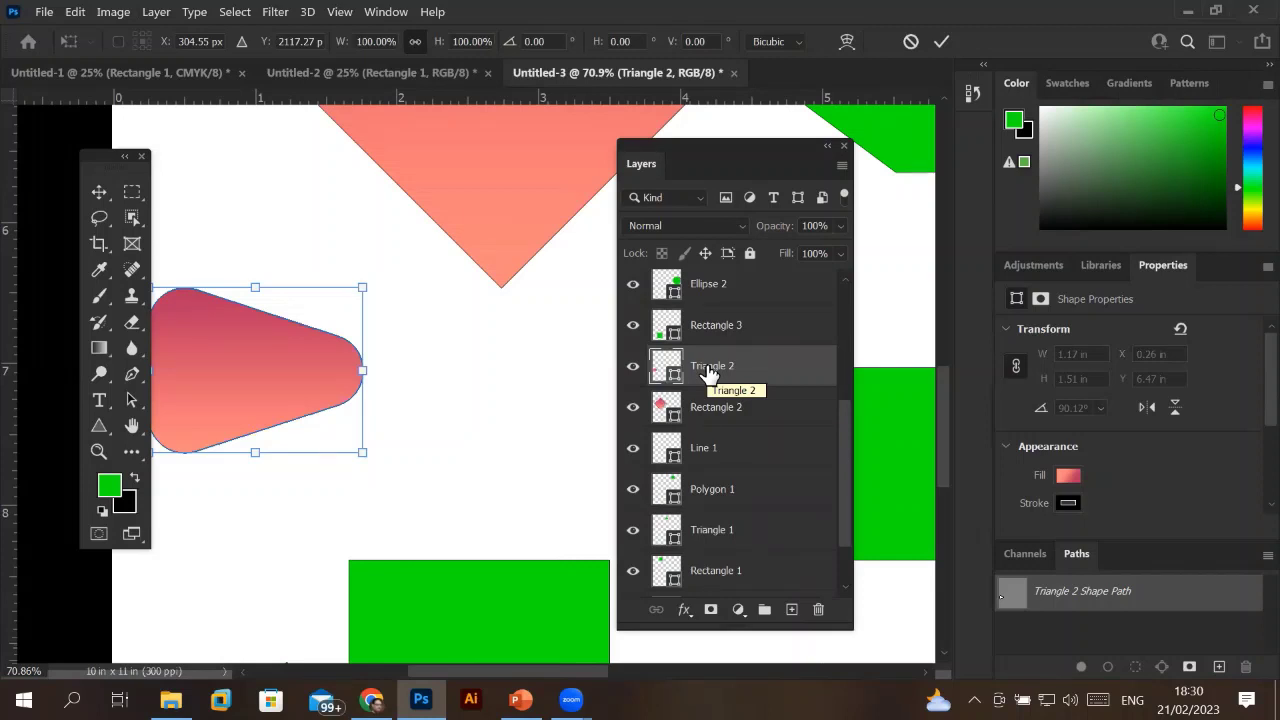
click(771, 371)
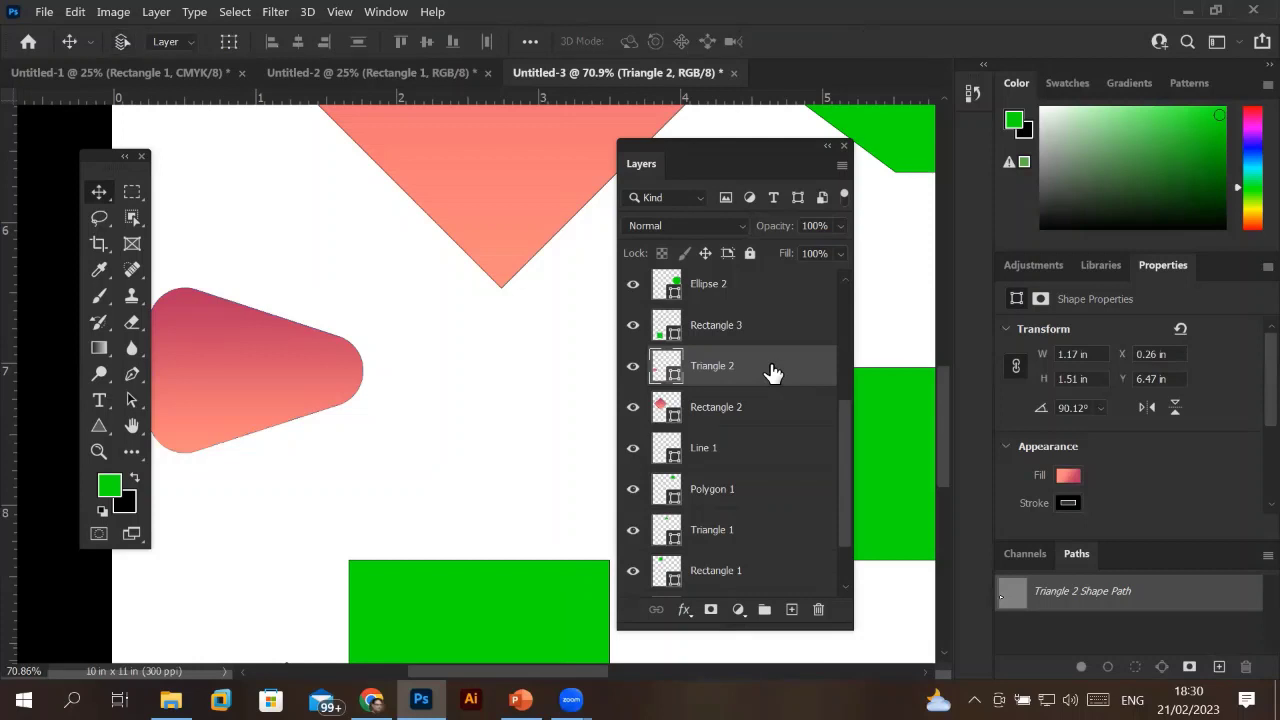
Duplicate Triangle 2 with Ctrl+J and place the copy beside the original.
key(ctrl+j)
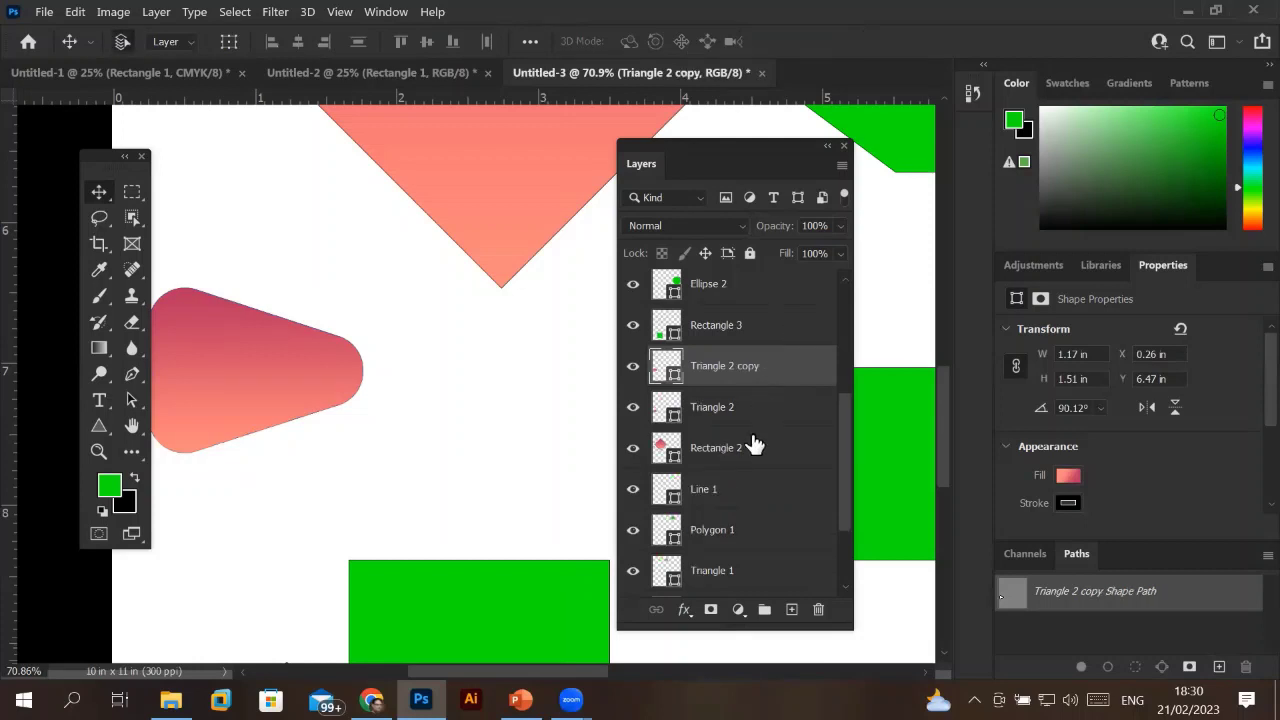
click(722, 415)
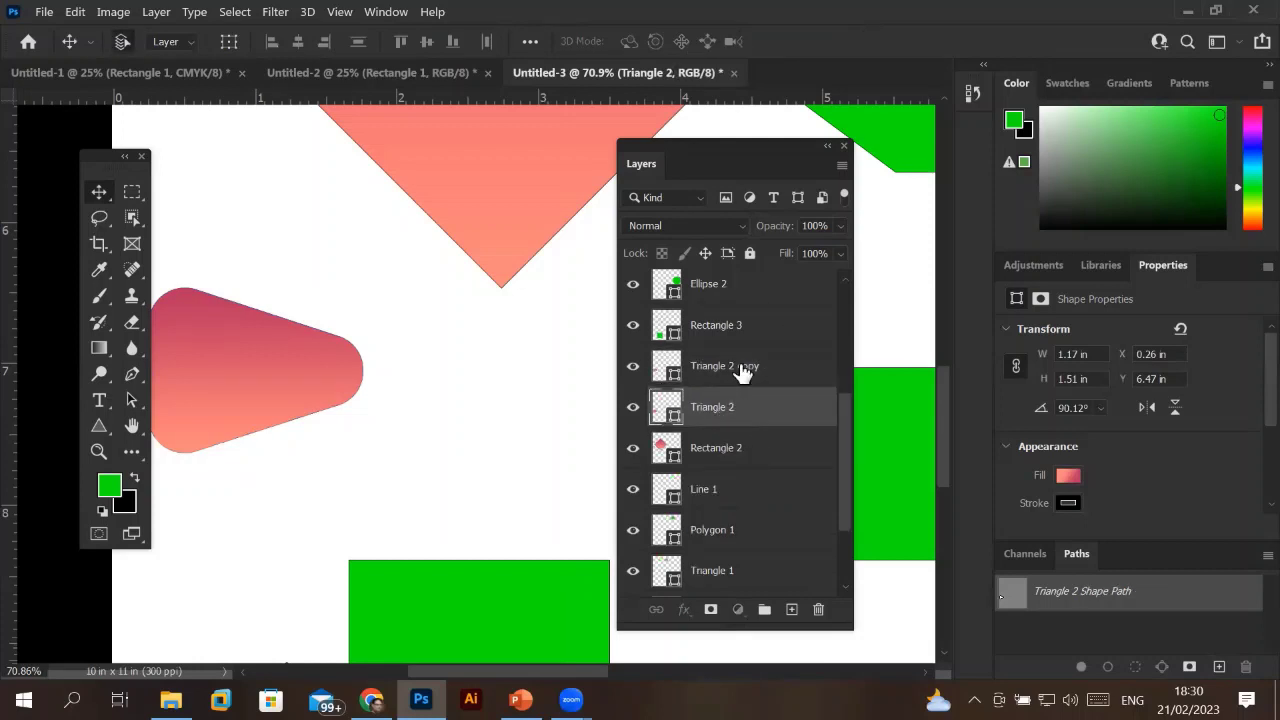
click(742, 370)
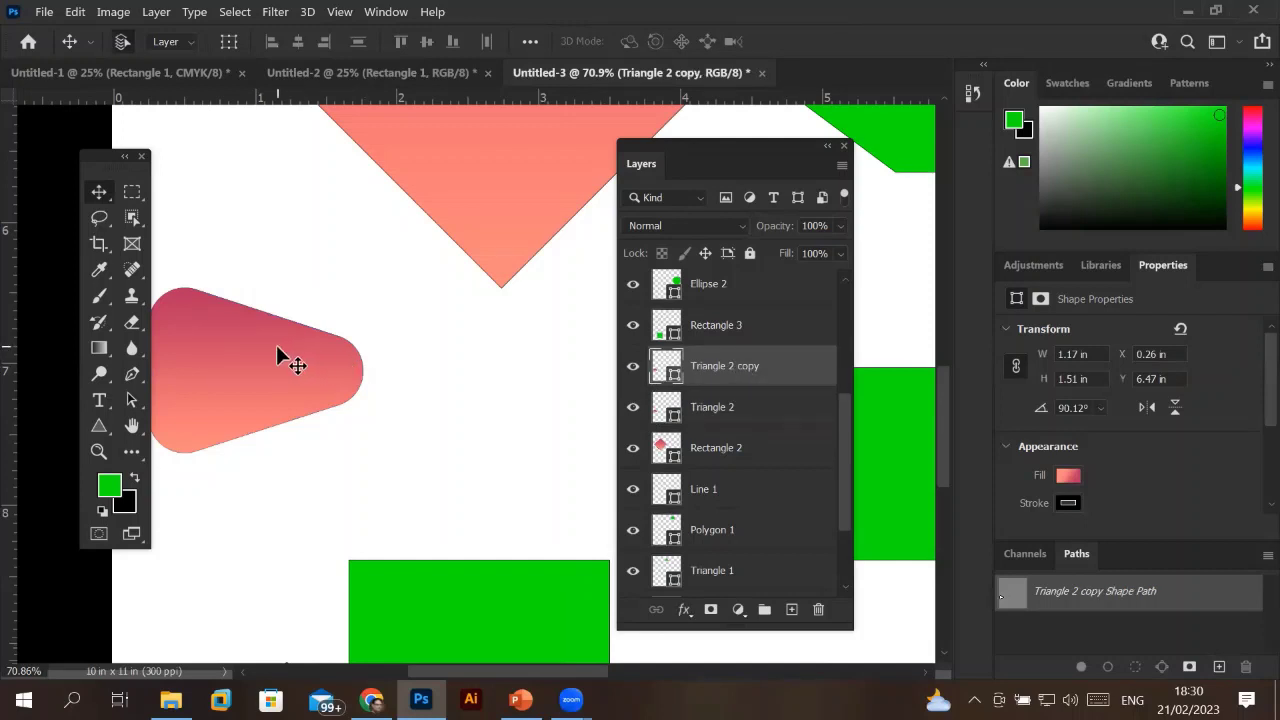
drag(280, 348, 526, 344)
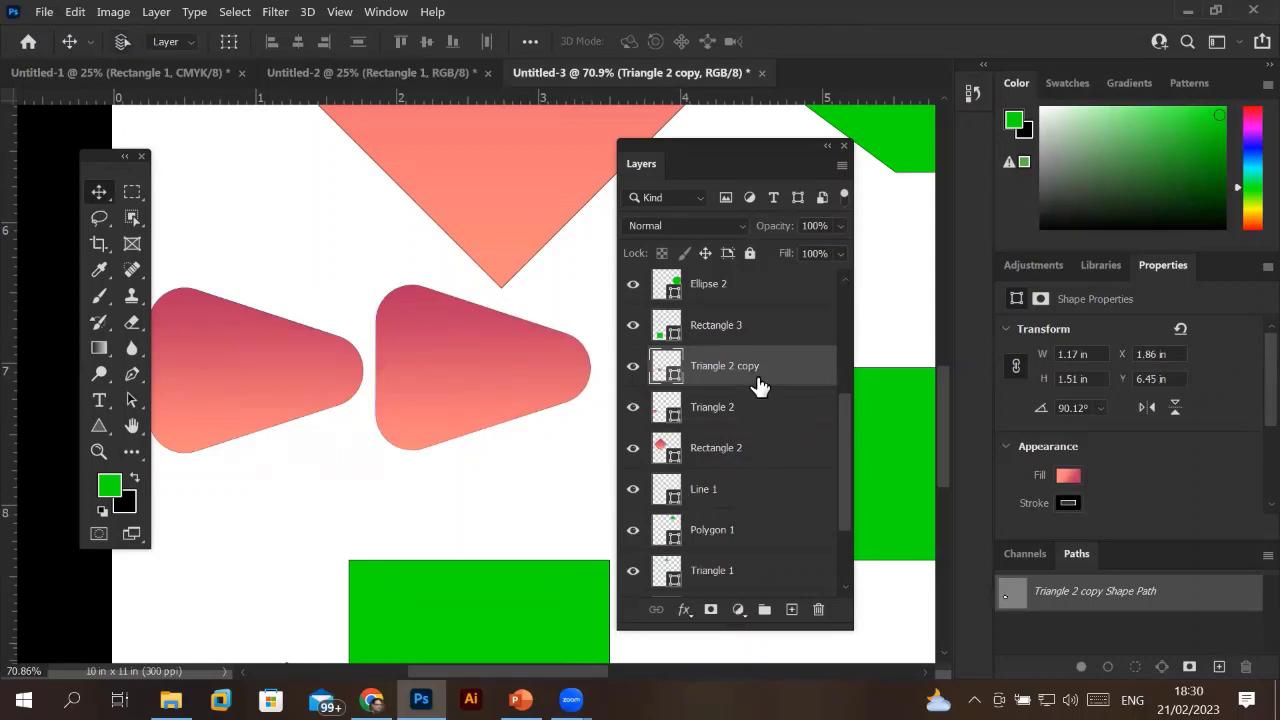
Add another triangle copy to complete a row of three.
key(ctrl+j)
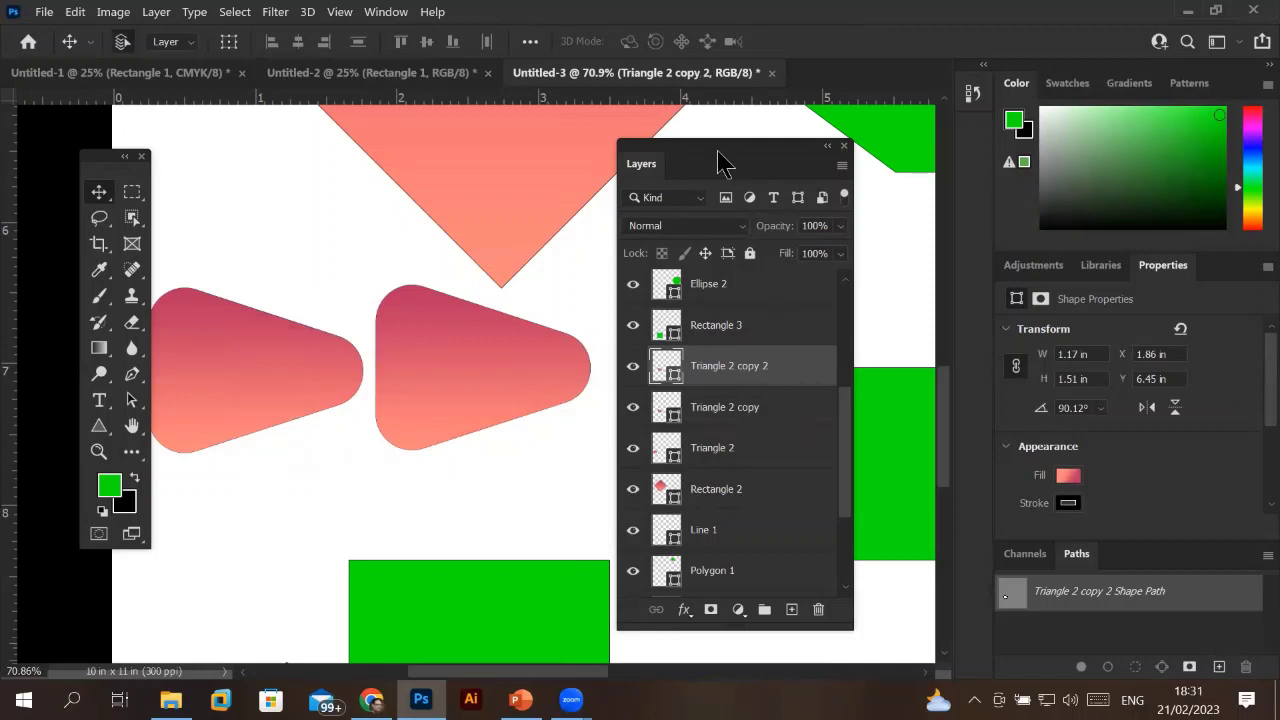
drag(723, 157, 851, 272)
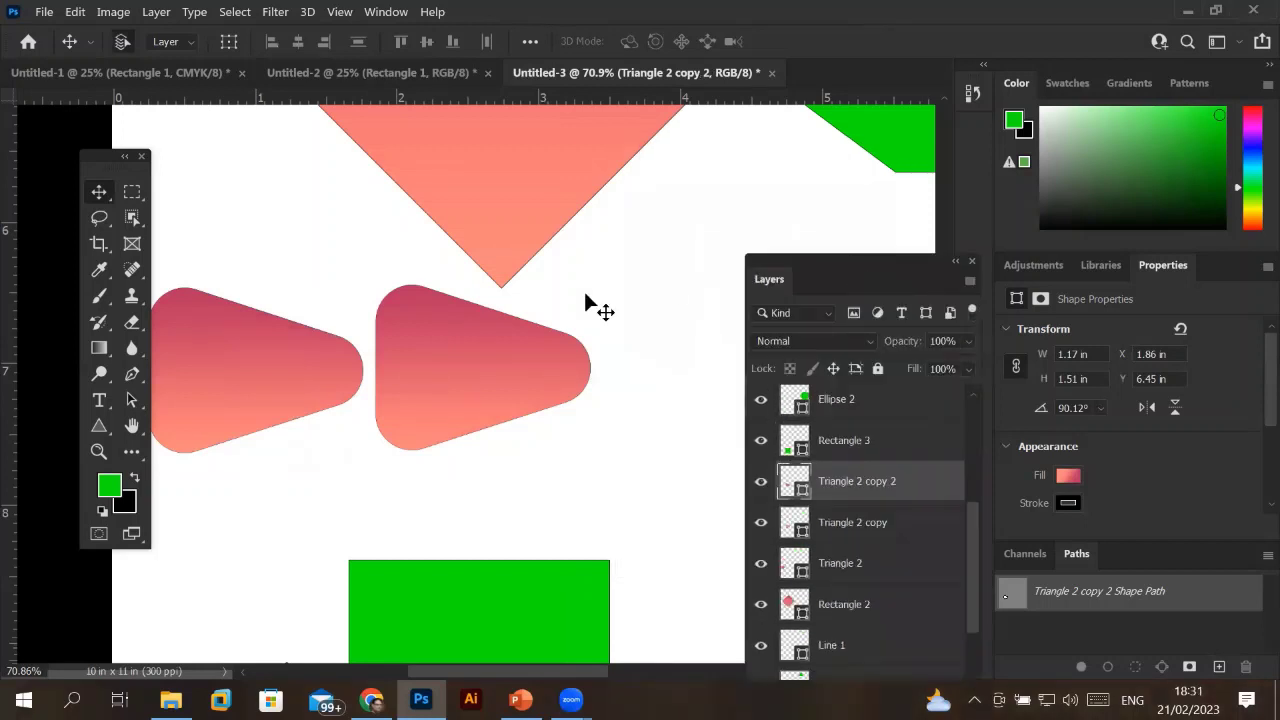
mouse_move(645, 363)
mouse_down()
mouse_move(735, 543)
mouse_move(755, 553)
mouse_up()
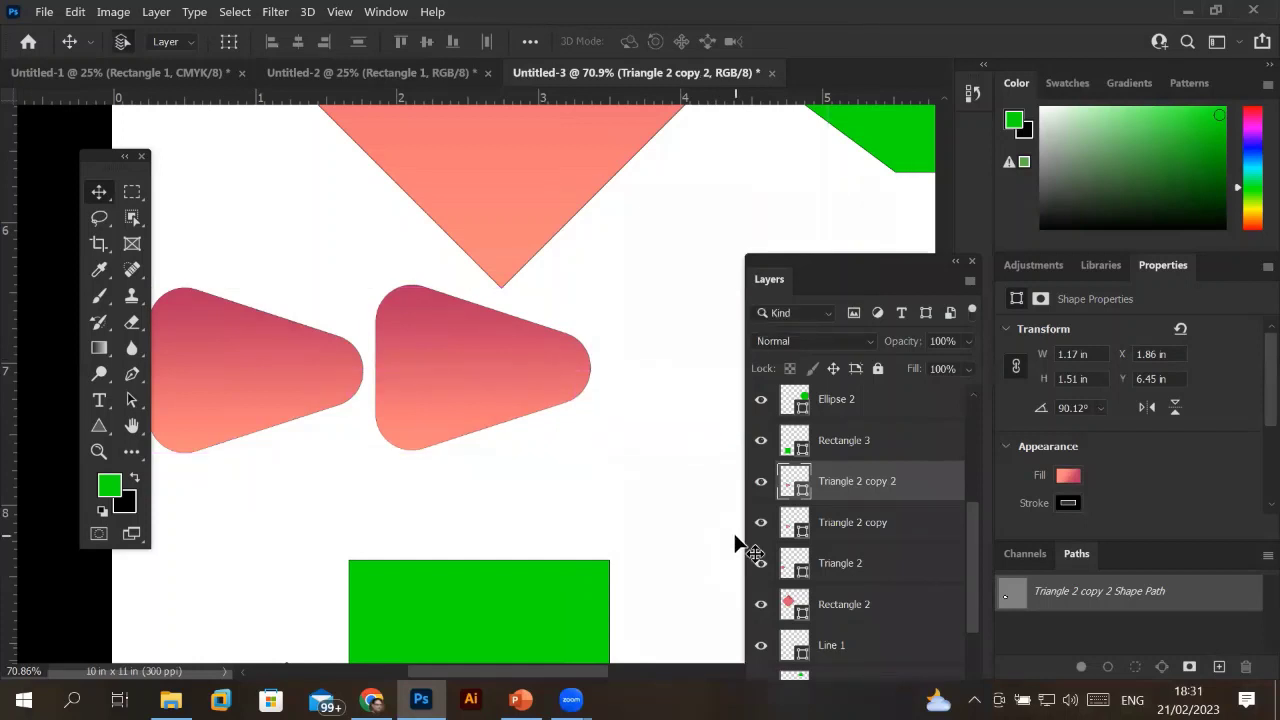
drag(849, 277, 790, 120)
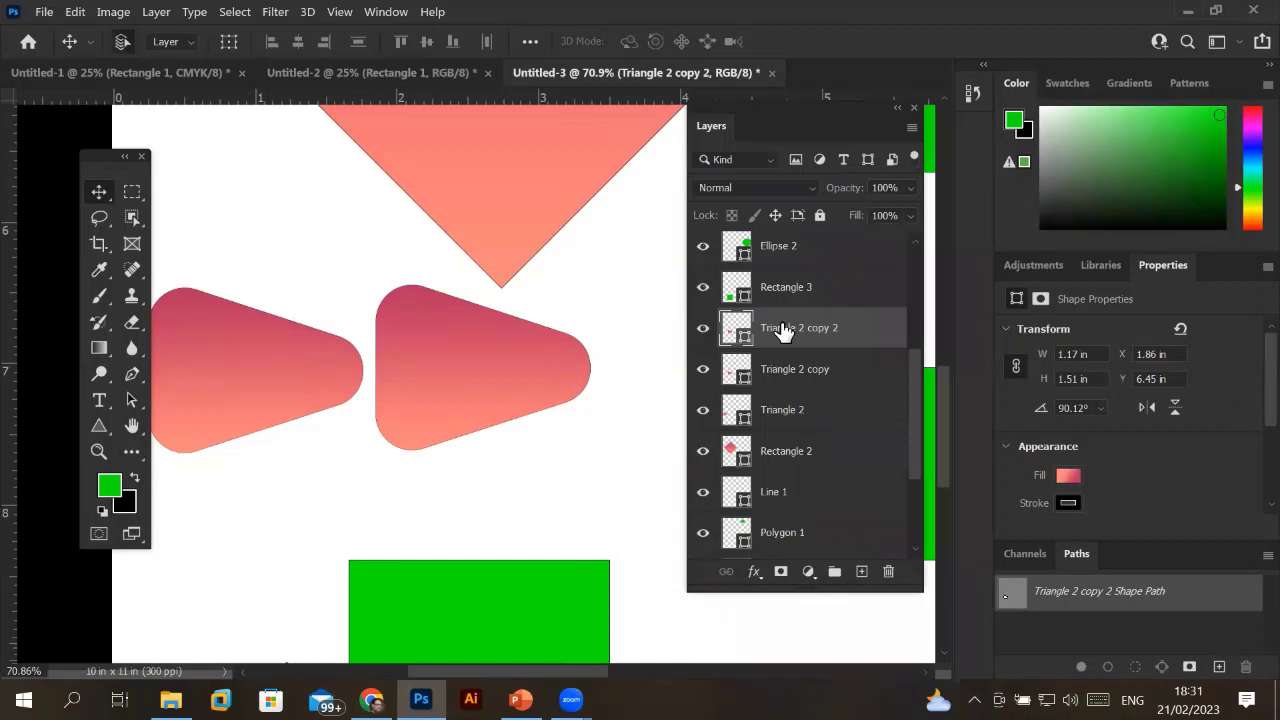
drag(782, 330, 862, 572)
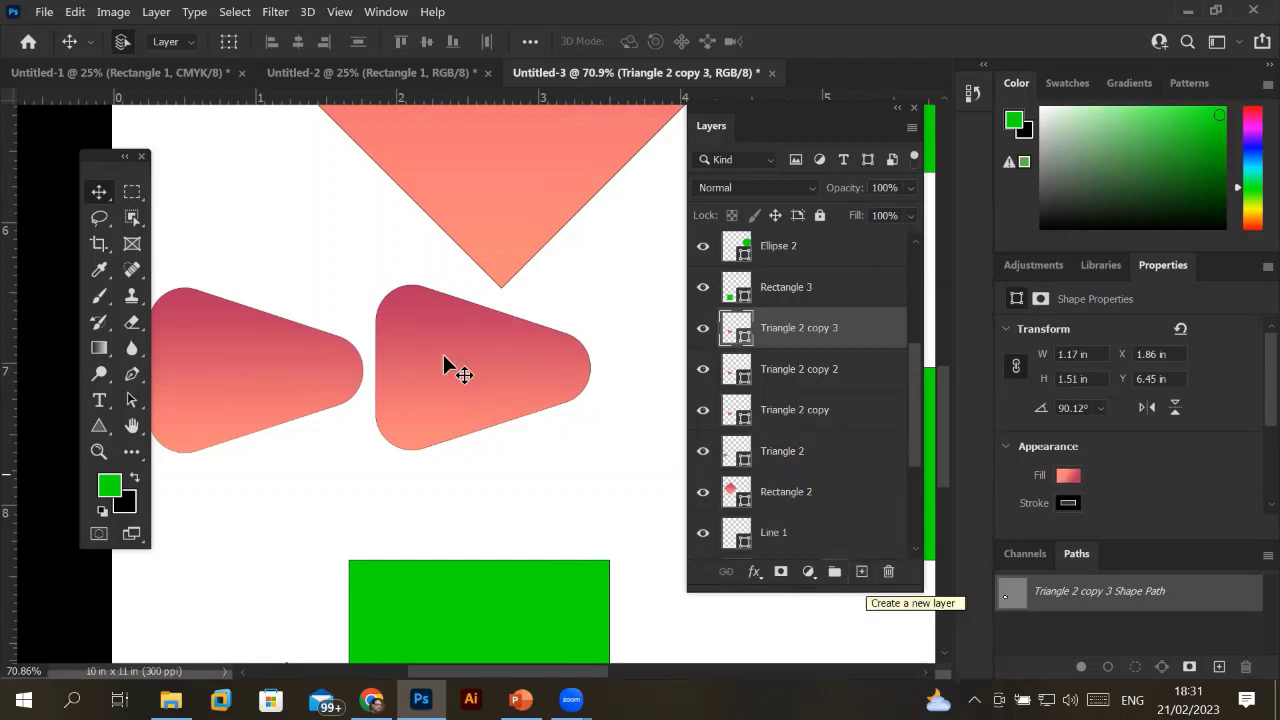
mouse_move(466, 371)
mouse_down()
mouse_move(683, 375)
mouse_move(678, 358)
mouse_up()
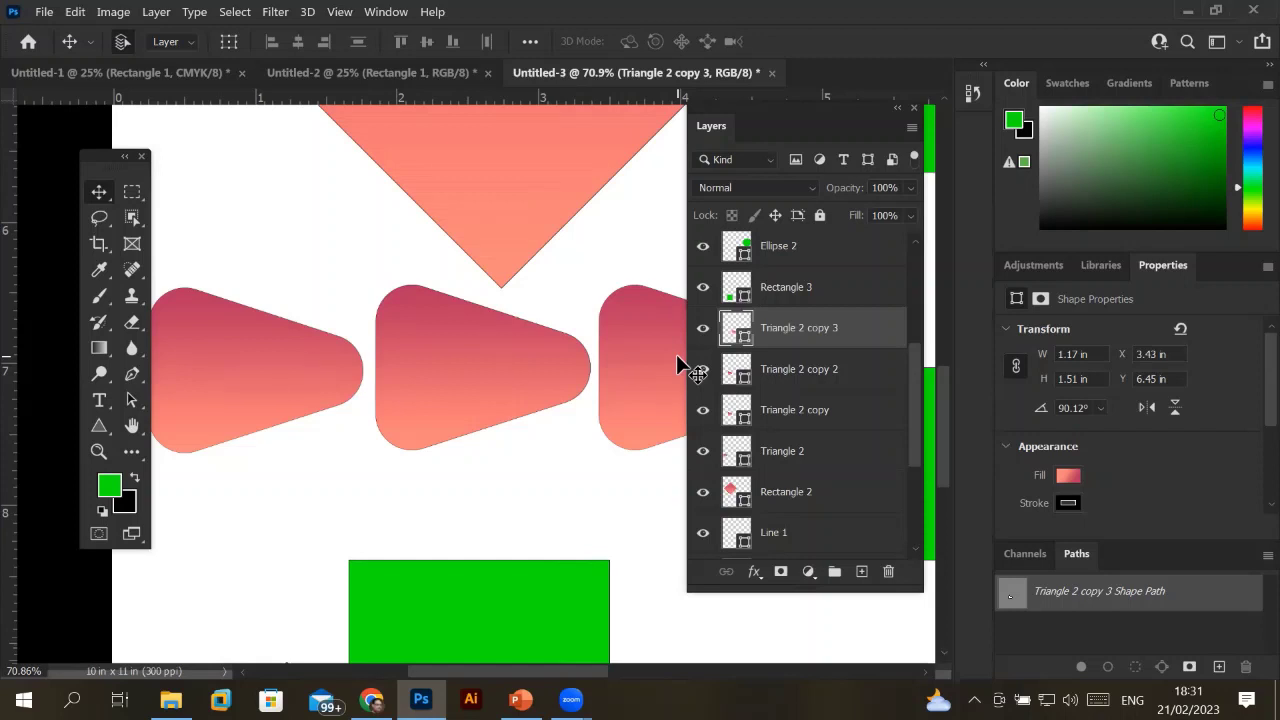
Place a fourth triangle copy below the first, at Y 7.91 in.
scroll(276, 310, down, 2)
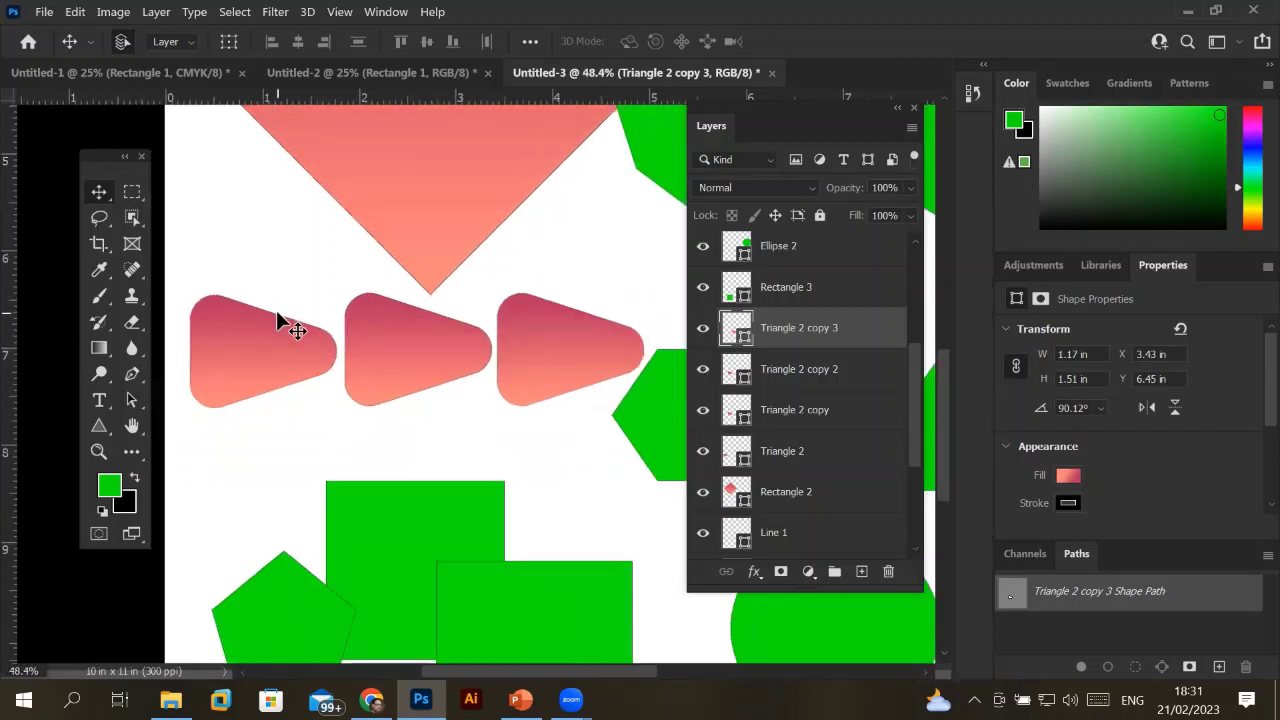
click(241, 346)
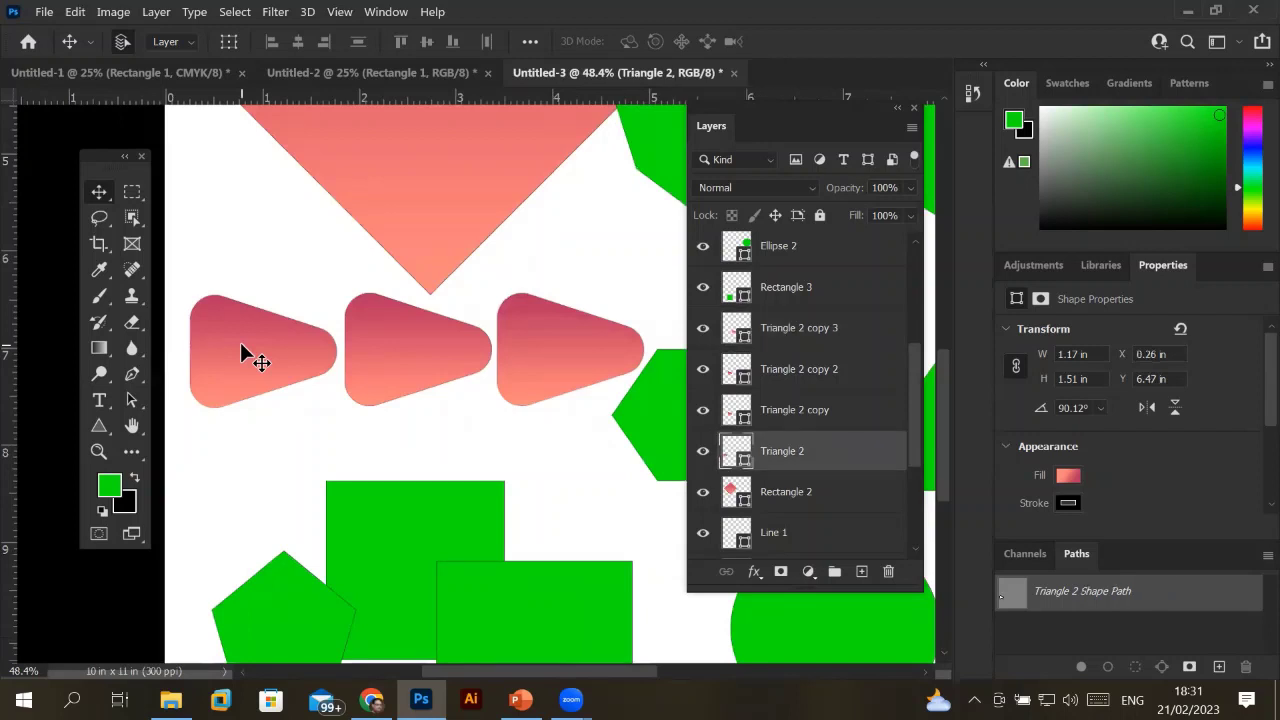
drag(241, 345, 250, 486)
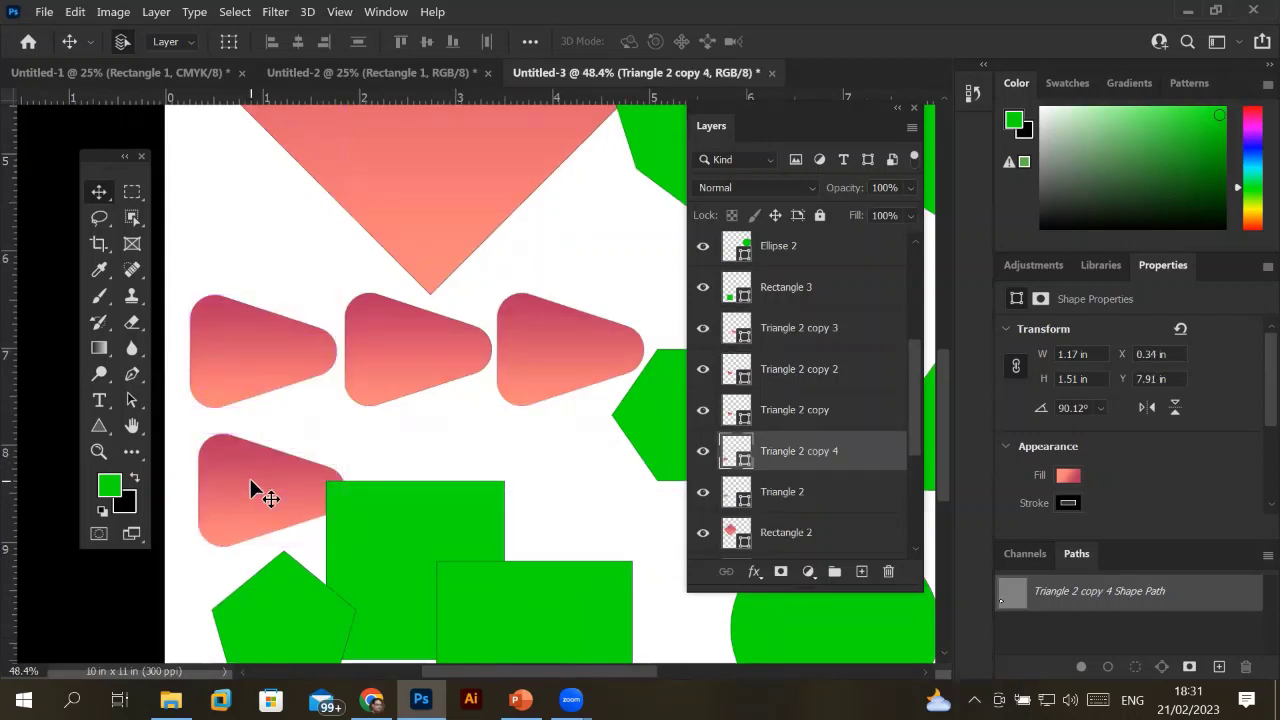
scroll(408, 480, down, 1)
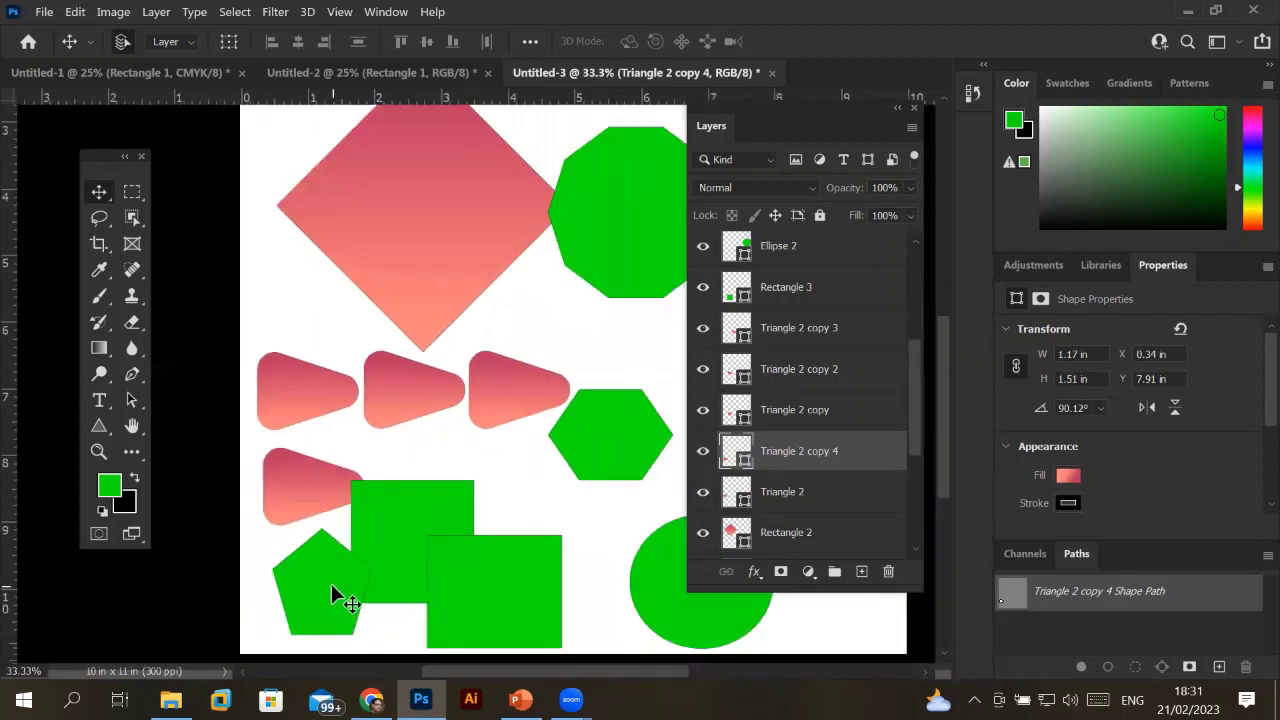
Duplicate the green pentagon Polygon 4 up-right and higher up, then fit the page in view.
click(331, 585)
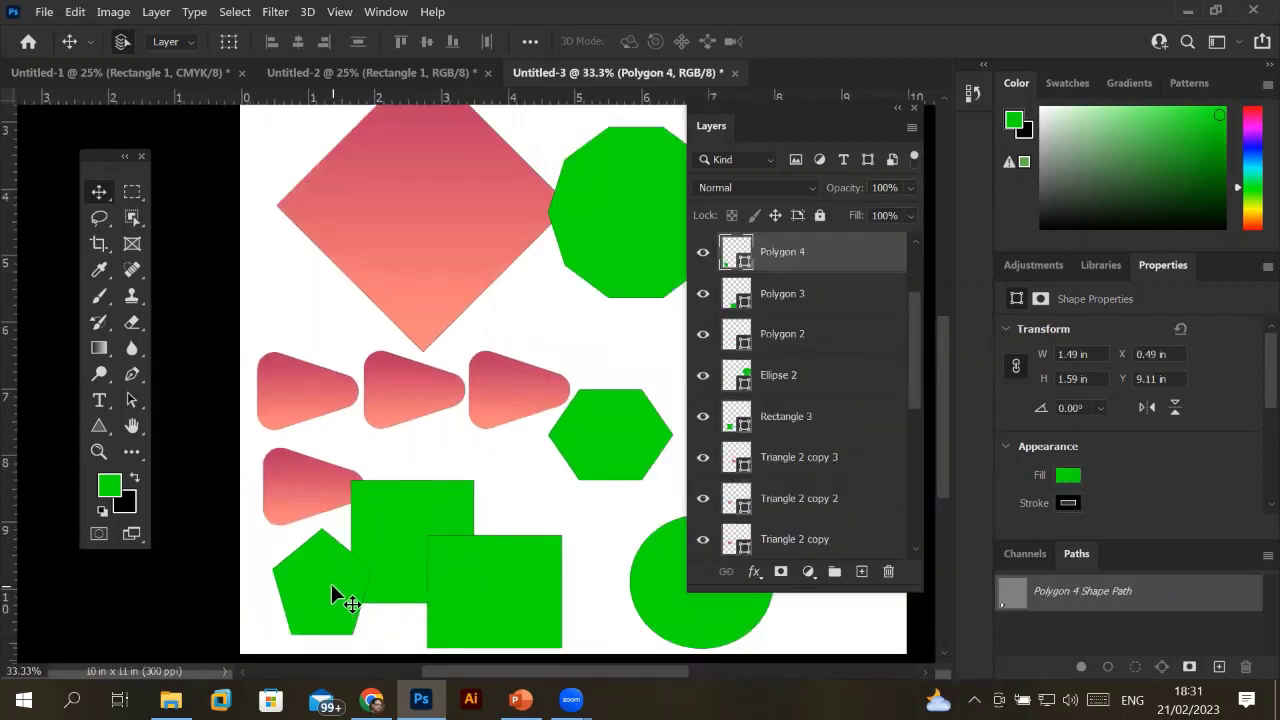
drag(332, 585, 560, 493)
mouse_move(560, 495)
mouse_down()
mouse_move(565, 320)
mouse_move(423, 185)
mouse_up()
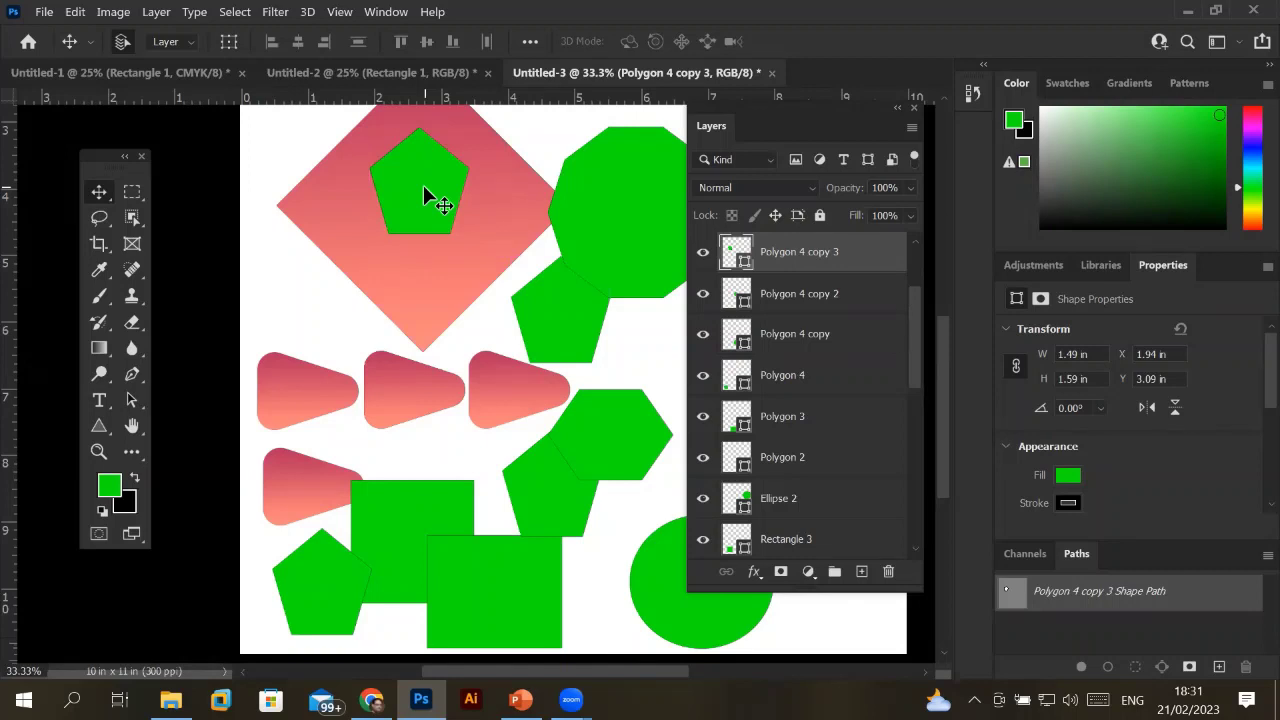
key(ctrl+minus)
key(ctrl+0)
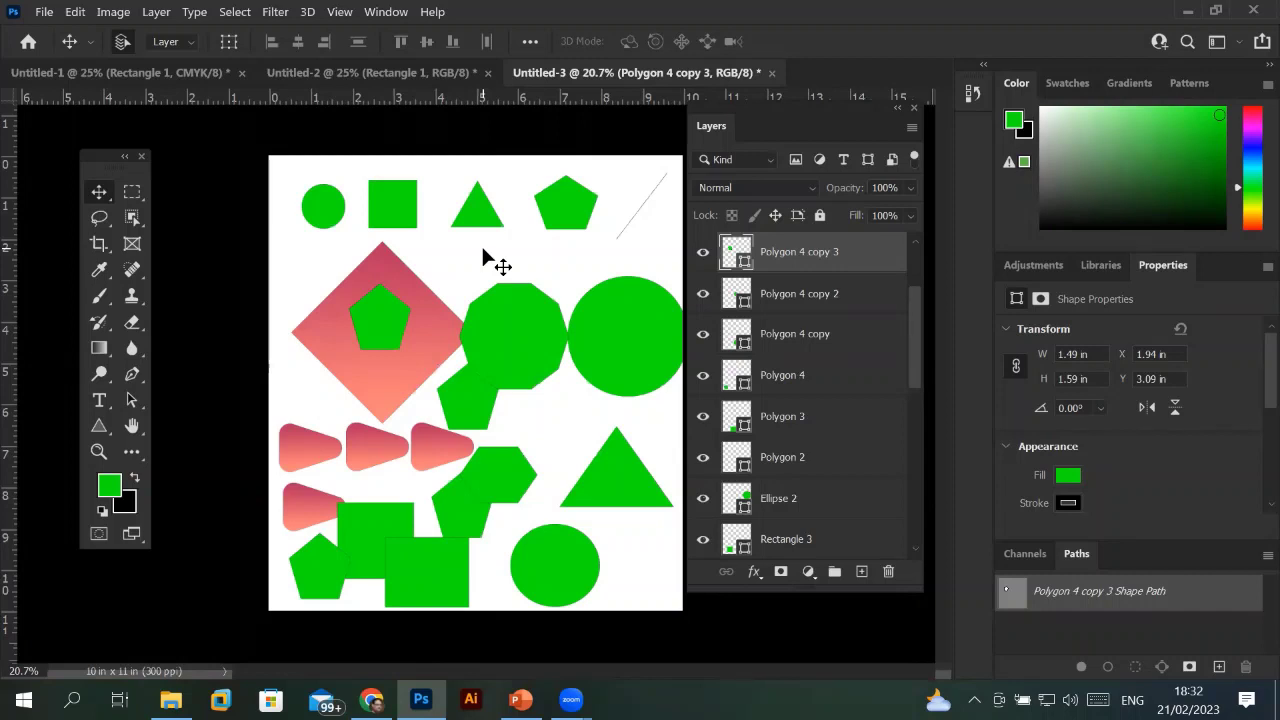
Reset the Essentials workspace from the Window menu so floating panels dock again.
click(397, 22)
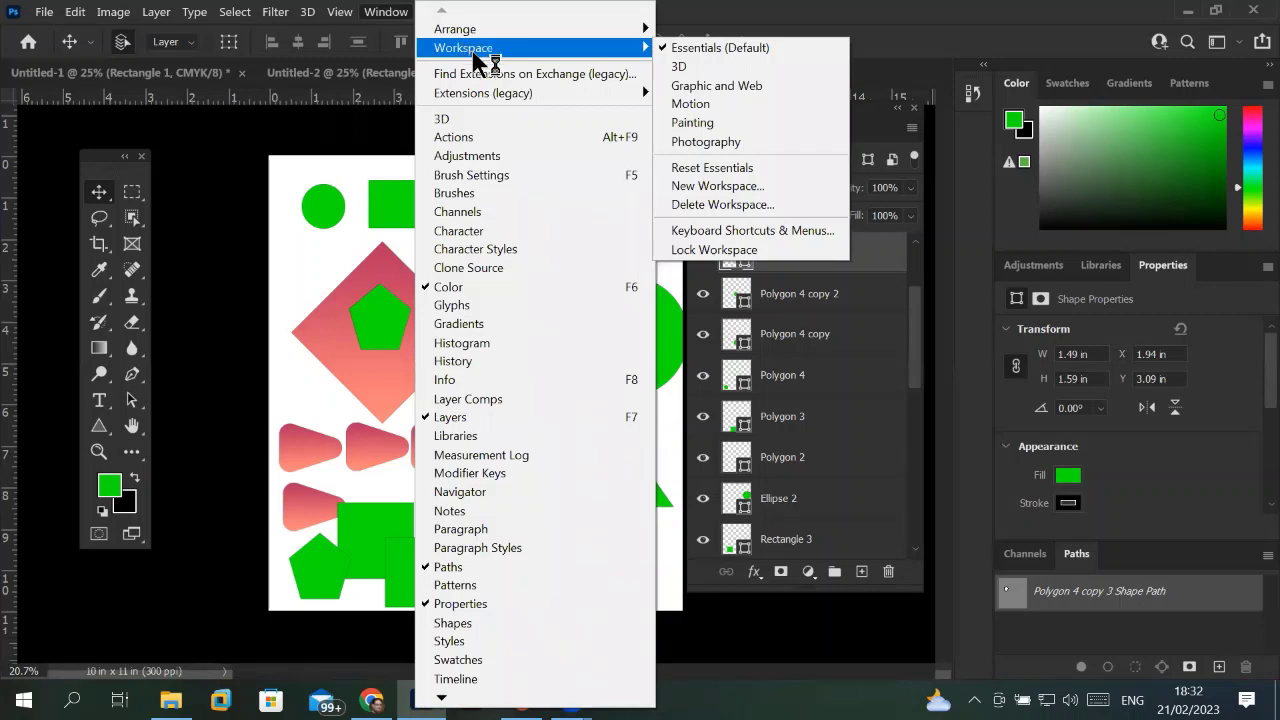
mouse_move(483, 92)
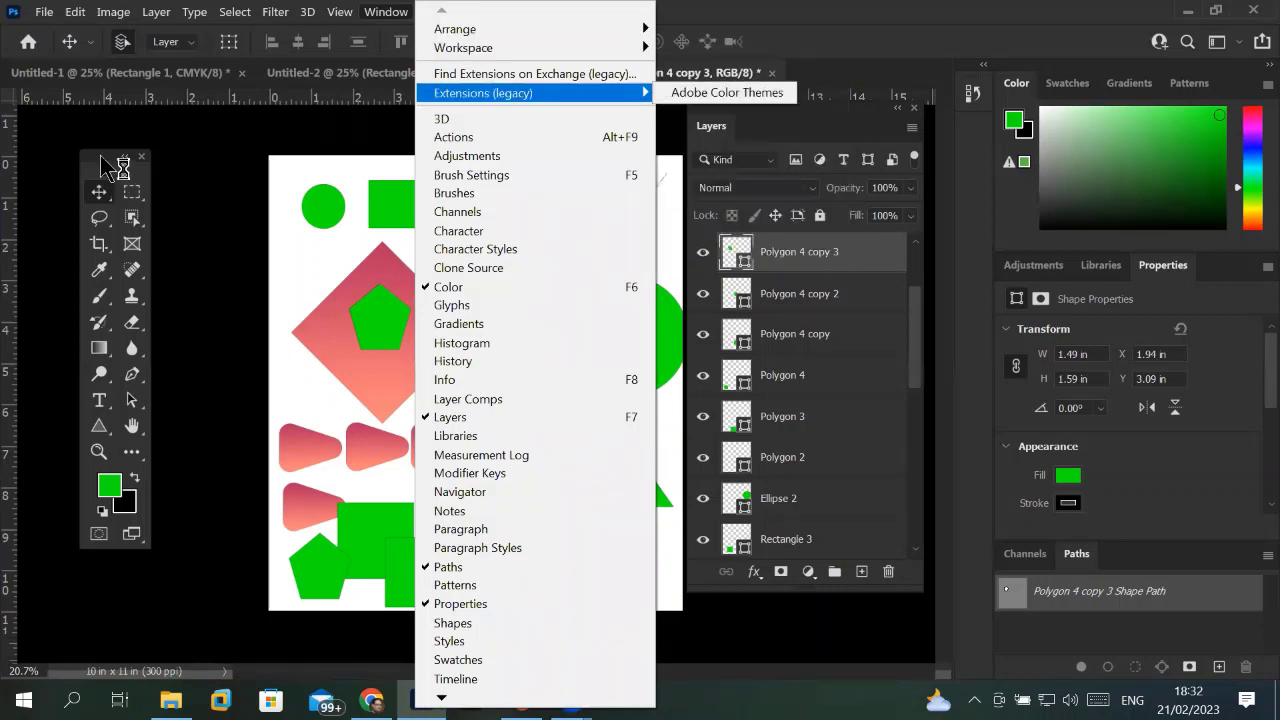
click(101, 158)
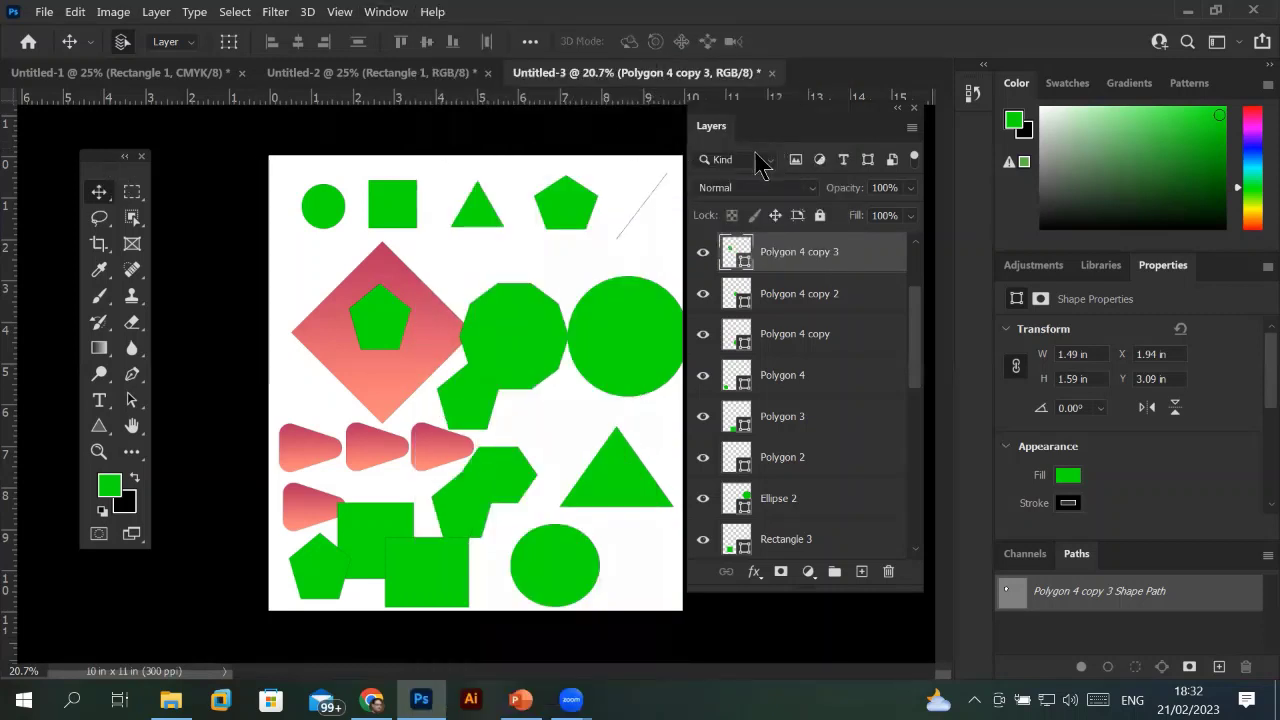
click(388, 14)
mouse_move(463, 48)
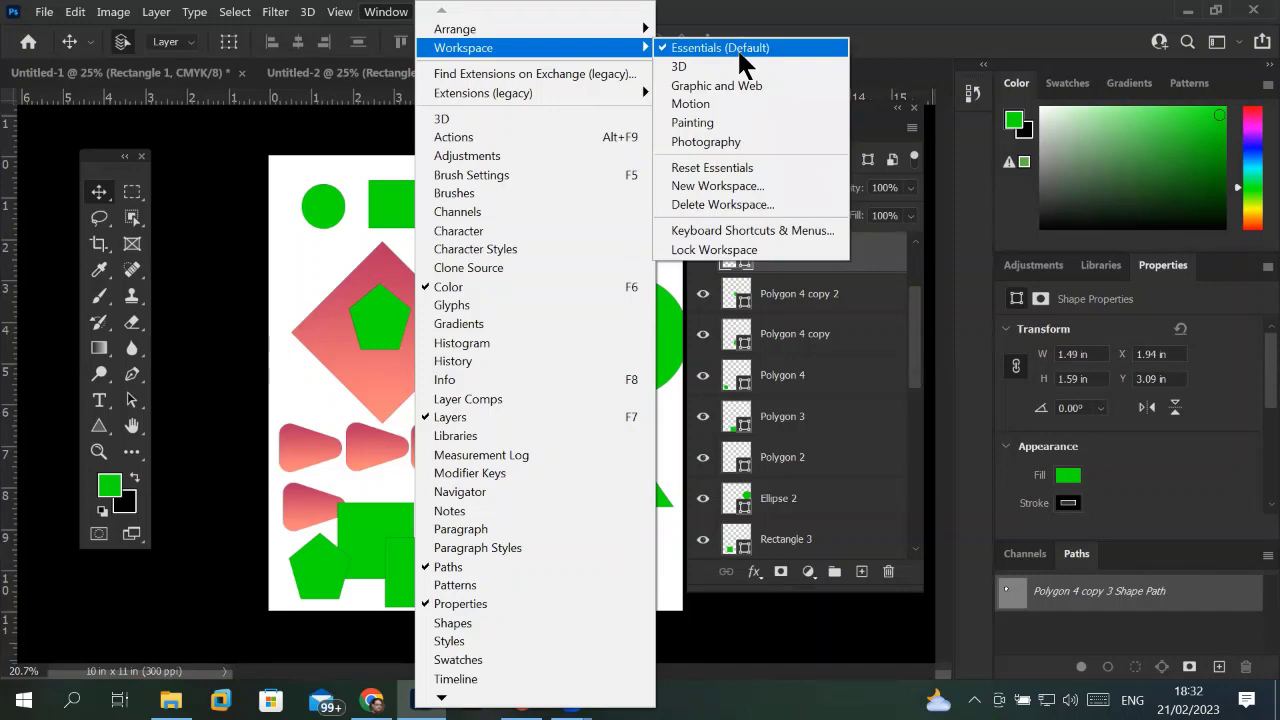
click(760, 170)
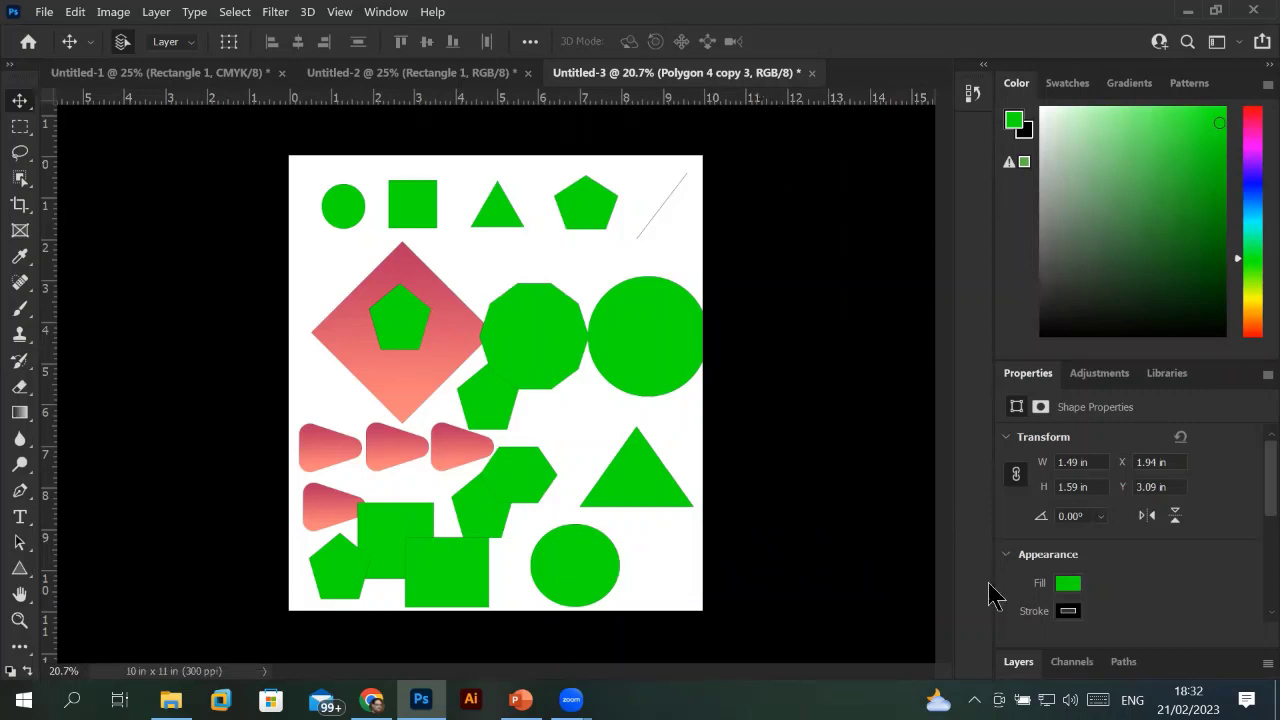
Undock the Layers panel to float over the canvas and make it taller.
click(1017, 664)
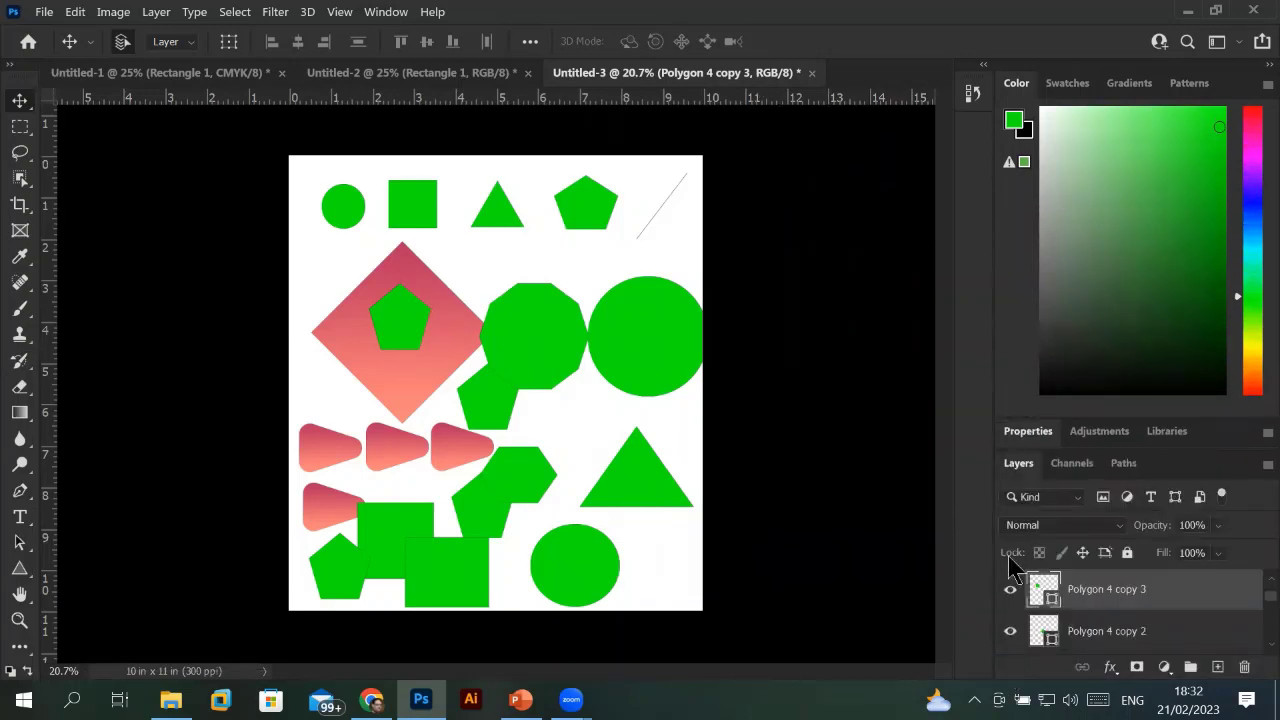
drag(1018, 463, 783, 207)
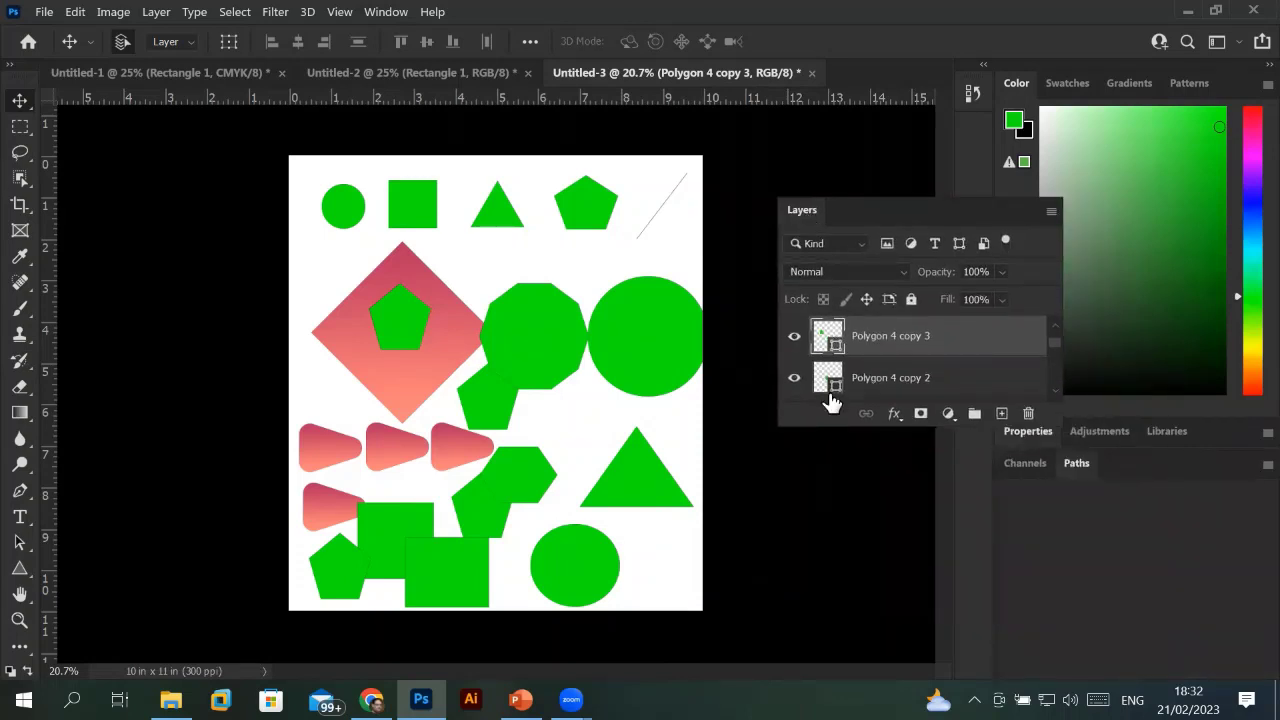
drag(830, 428, 830, 555)
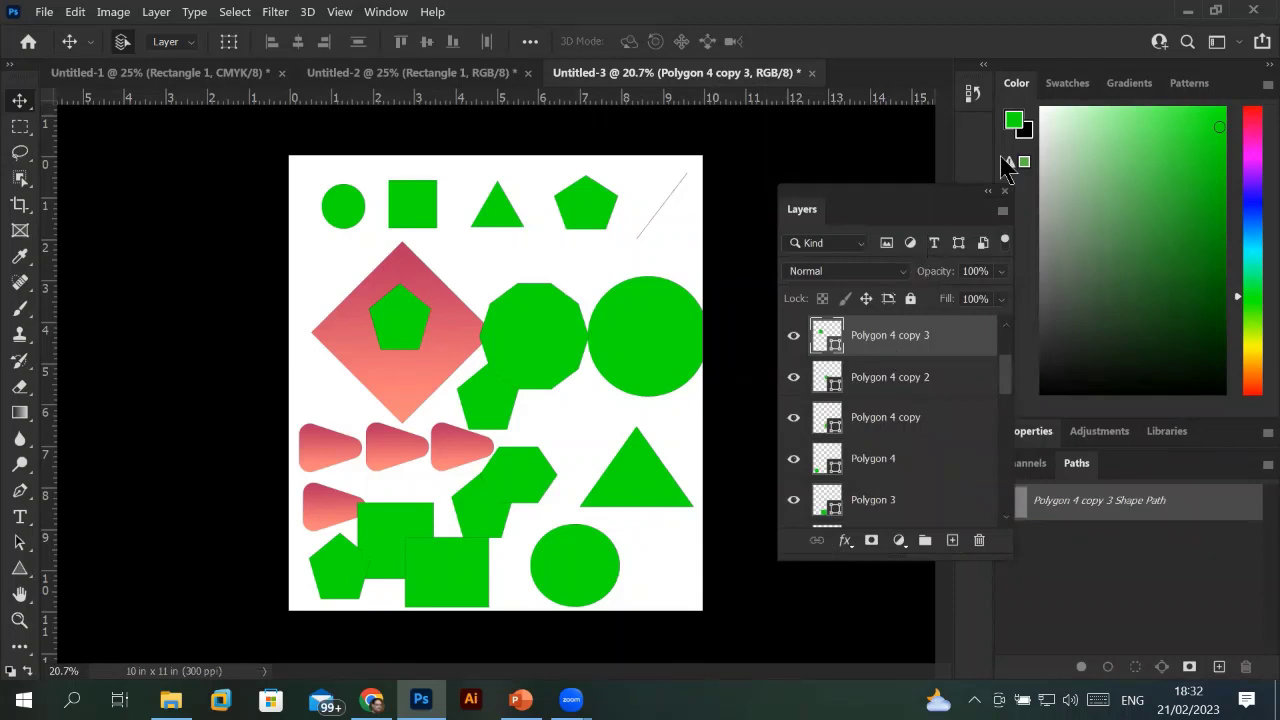
Show the Patterns panel, reposition the floating Layers panel, and float the Properties panel.
click(1068, 85)
click(1129, 86)
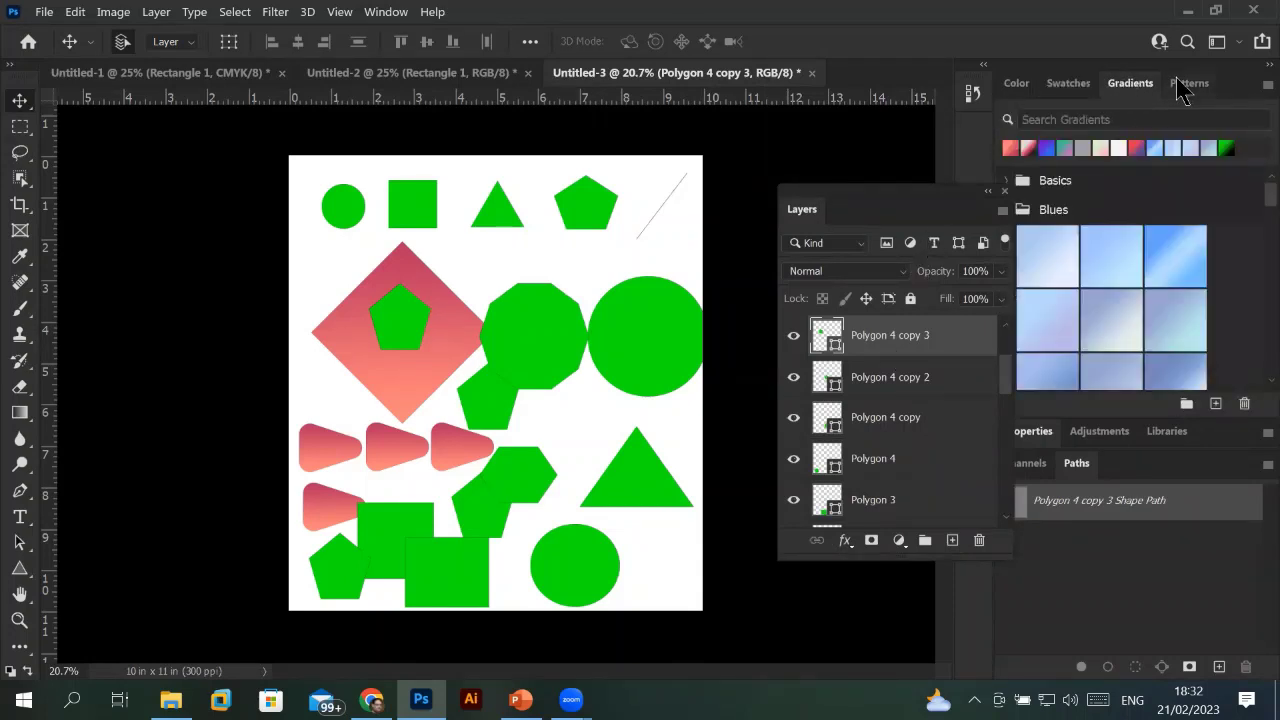
click(1190, 86)
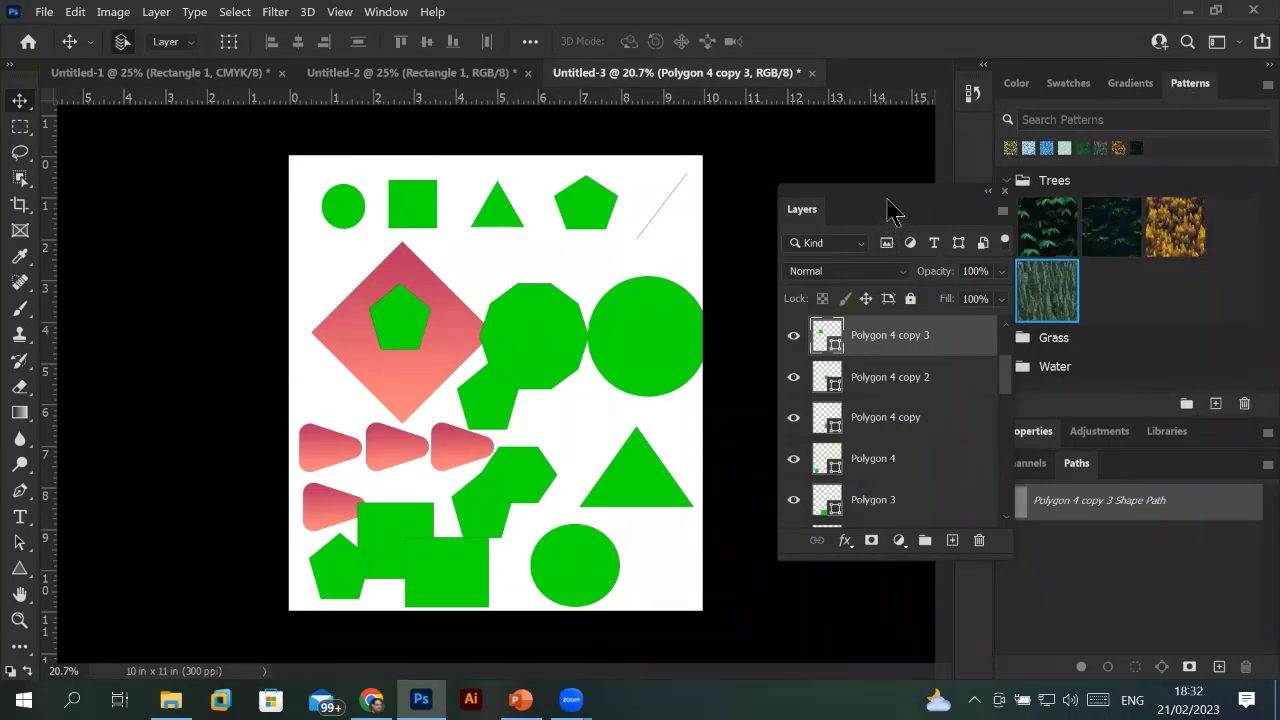
drag(889, 206, 805, 154)
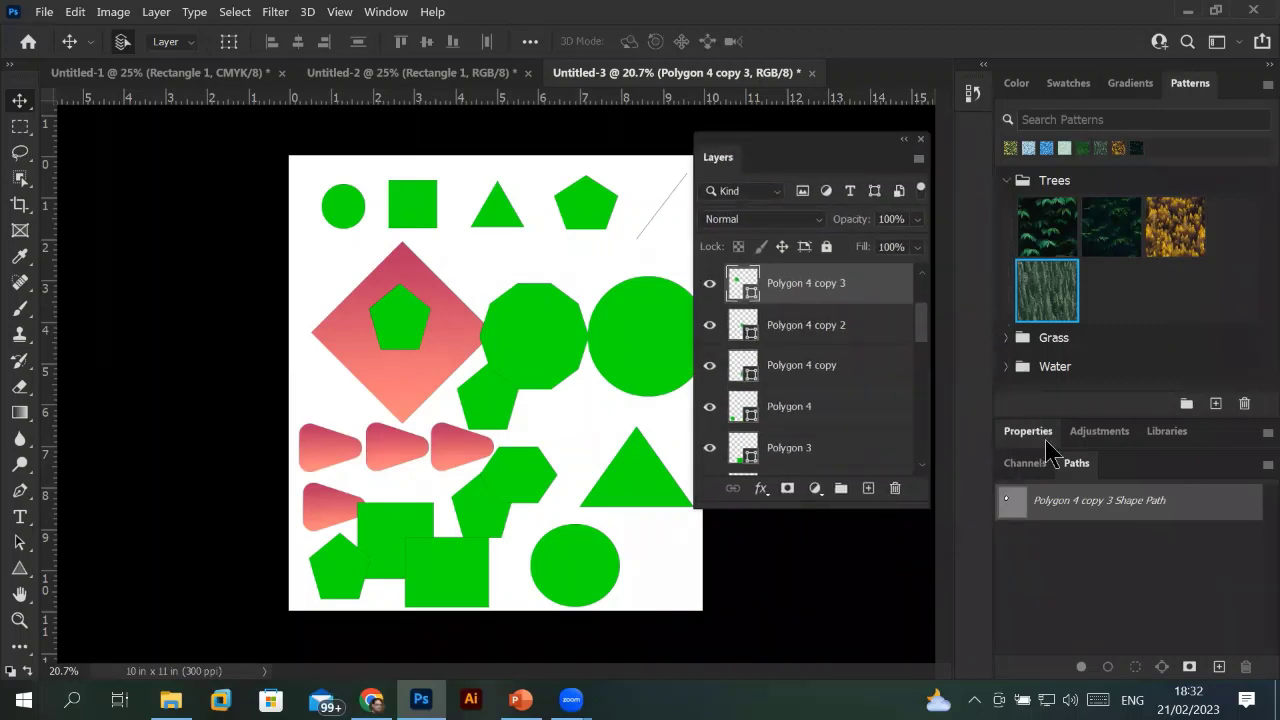
drag(1047, 450, 157, 245)
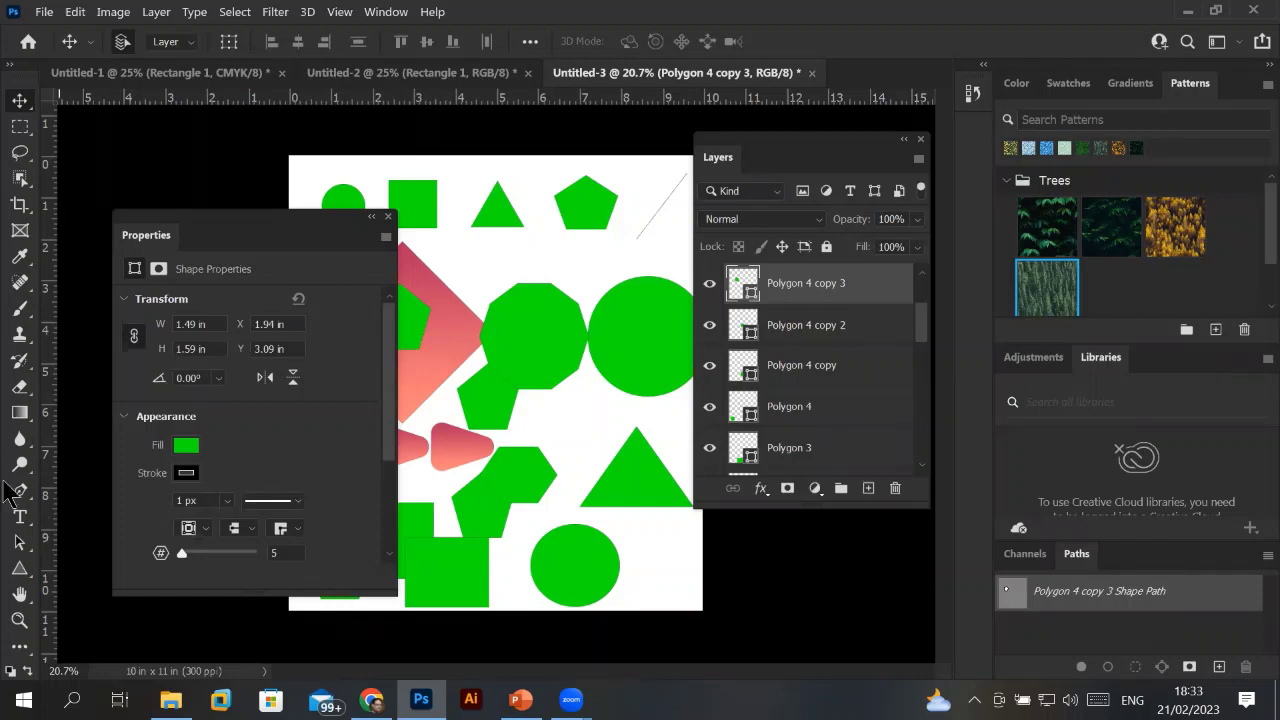
With the Polygon Tool, set the small pentagon on the diamond to 3 sides.
click(26, 568)
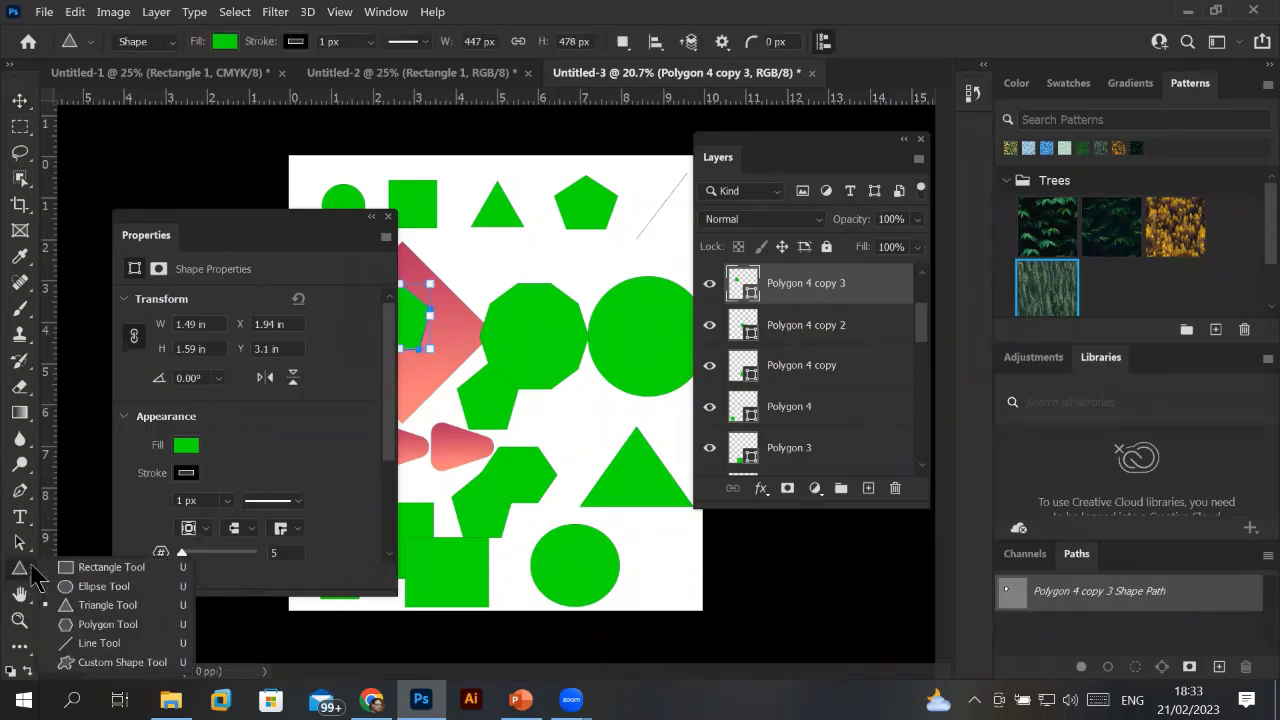
click(113, 627)
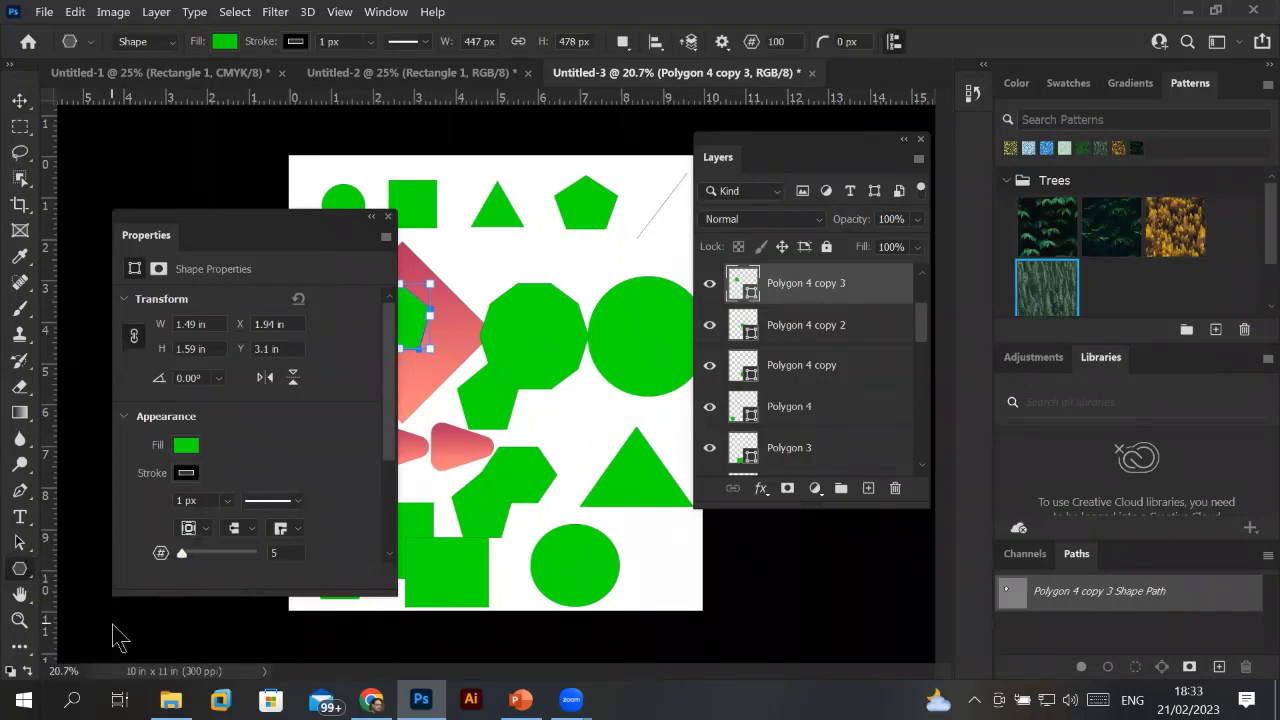
click(287, 553)
click(750, 41)
click(280, 553)
drag(186, 555, 260, 555)
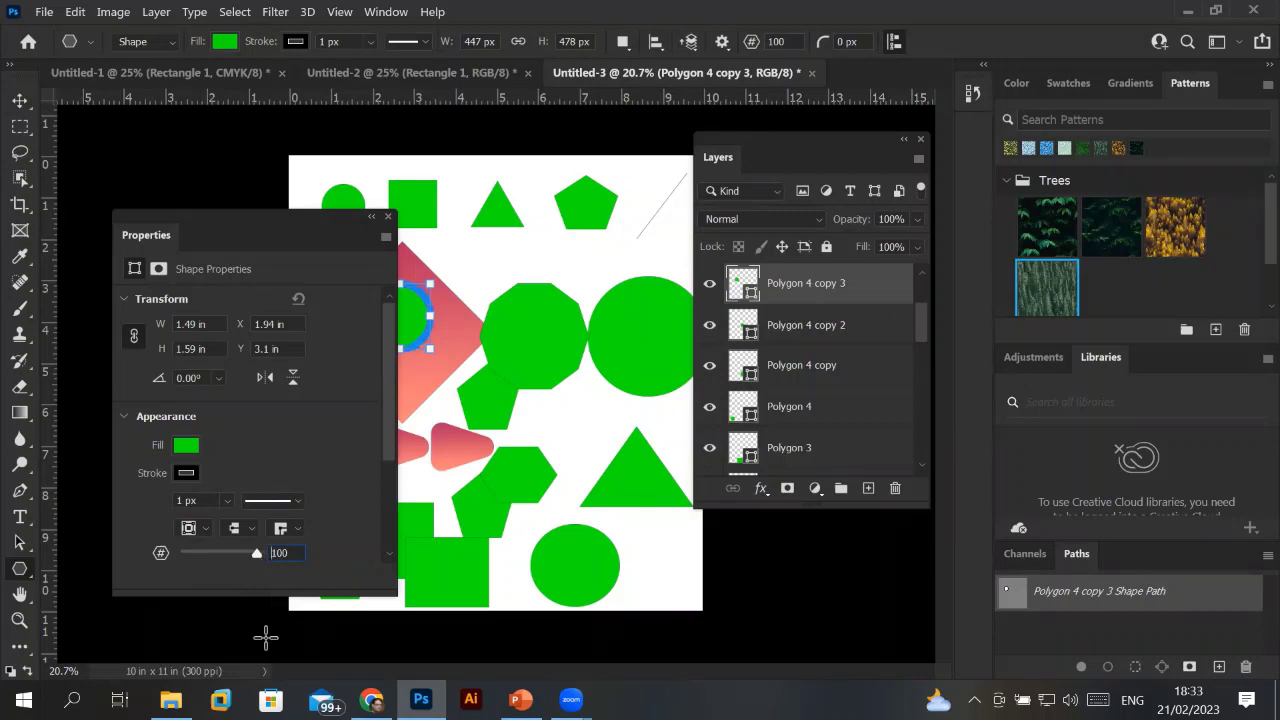
drag(257, 553, 180, 553)
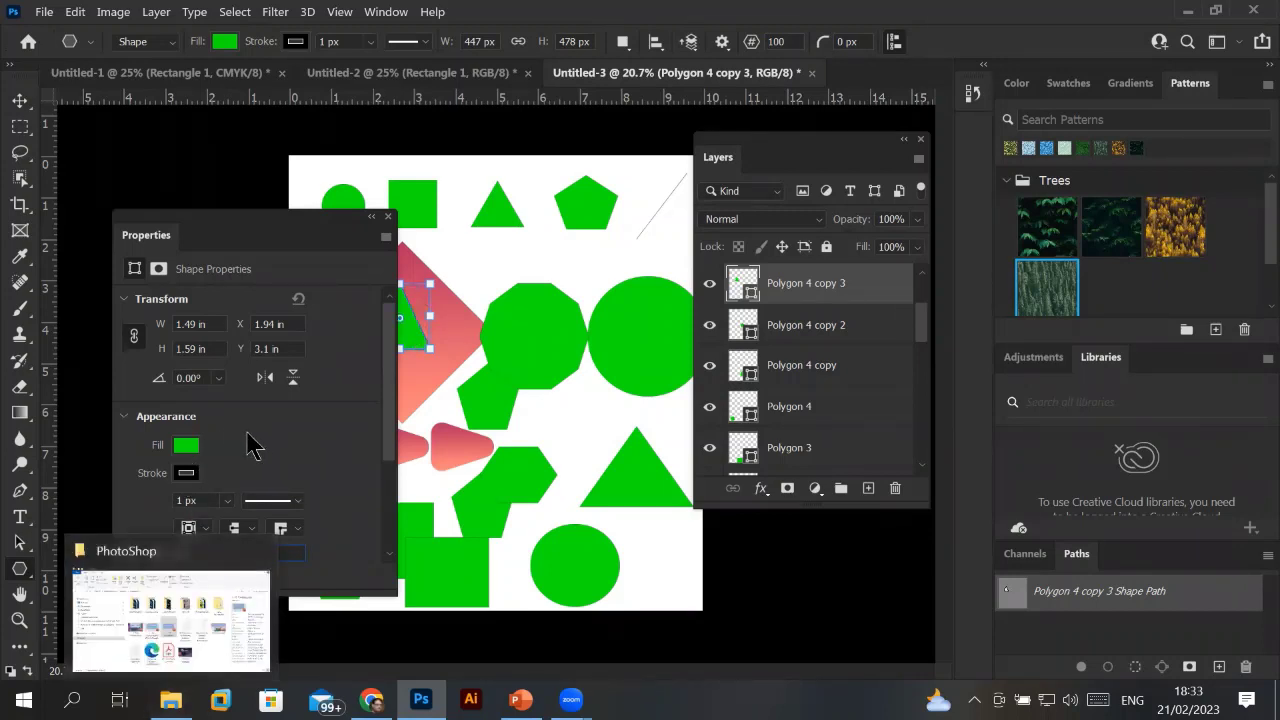
Give the triangle a 31.97 px dashed stroke.
click(228, 500)
drag(232, 524, 245, 550)
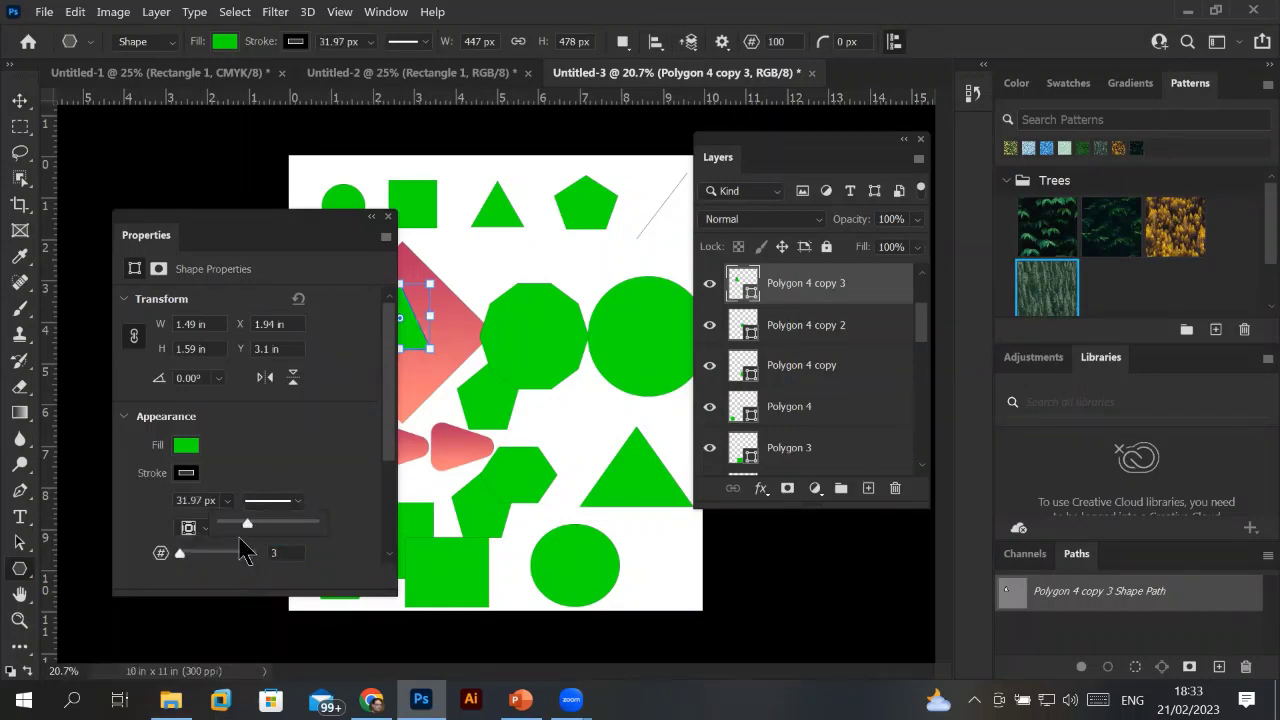
click(285, 503)
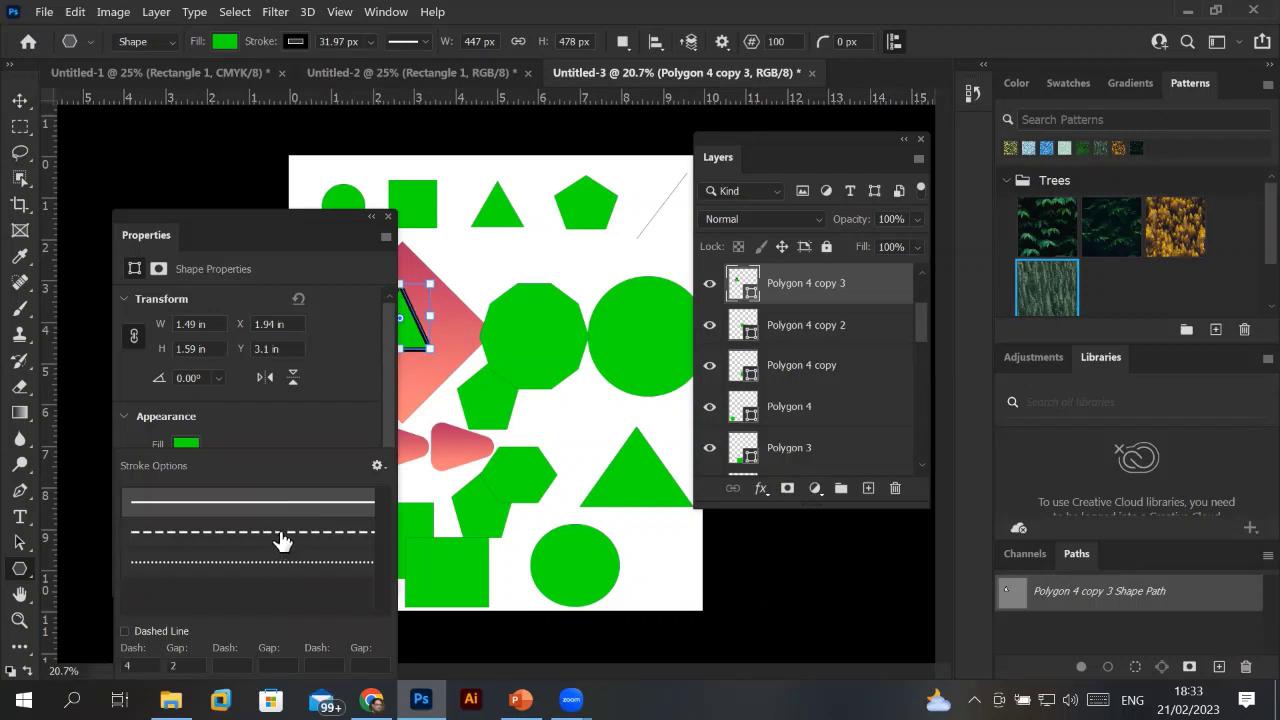
click(281, 533)
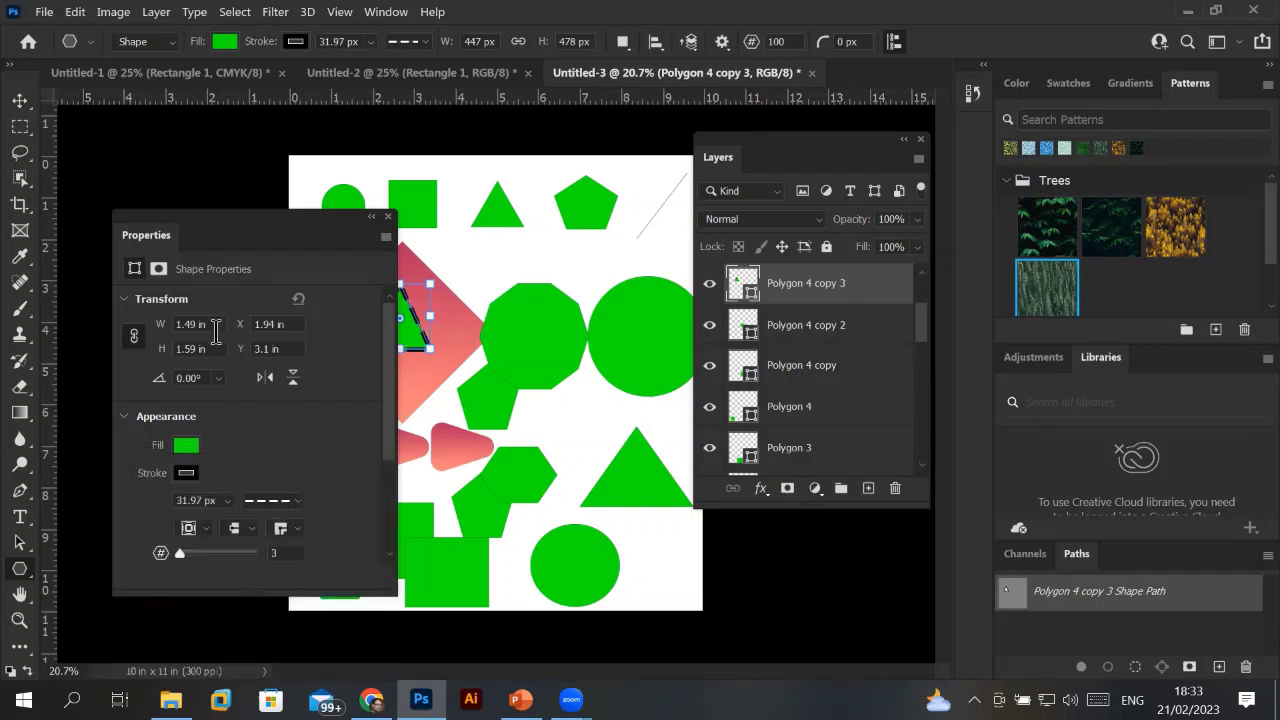
Give the diamond's small shape 7 sides and draw a new 42-sided polygon over the large circle.
drag(545, 242, 684, 452)
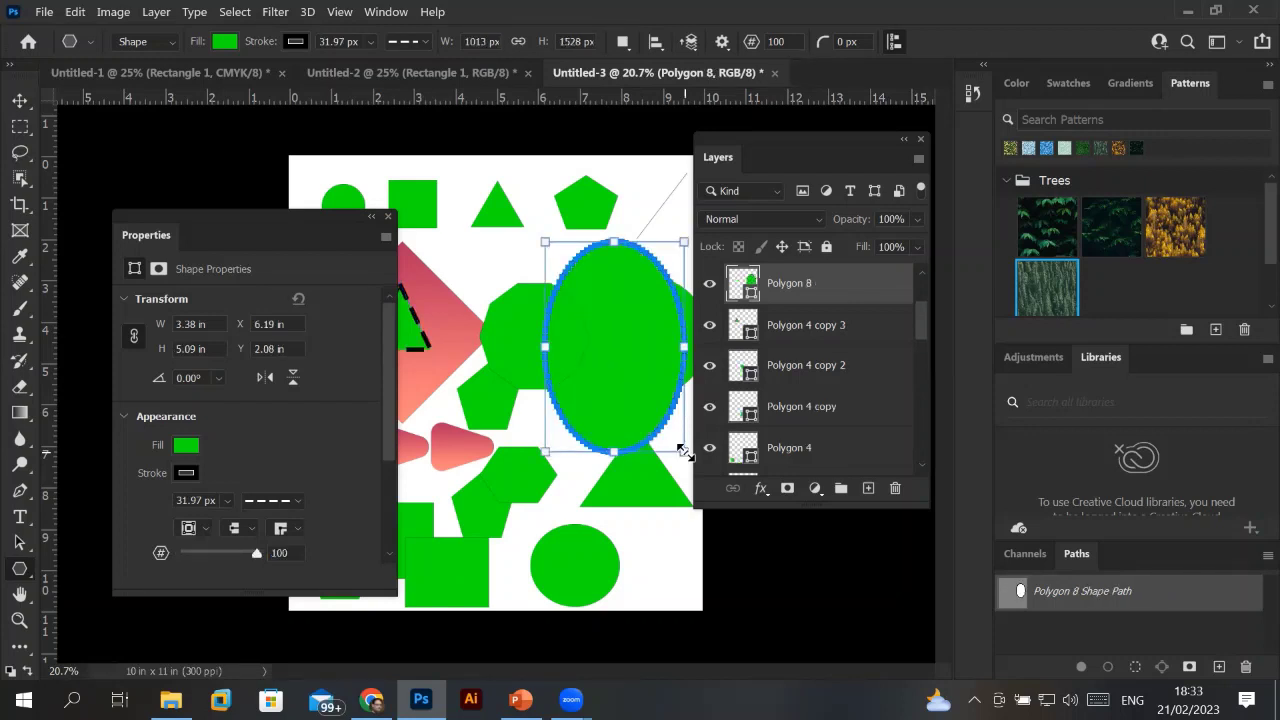
key(ctrl+z)
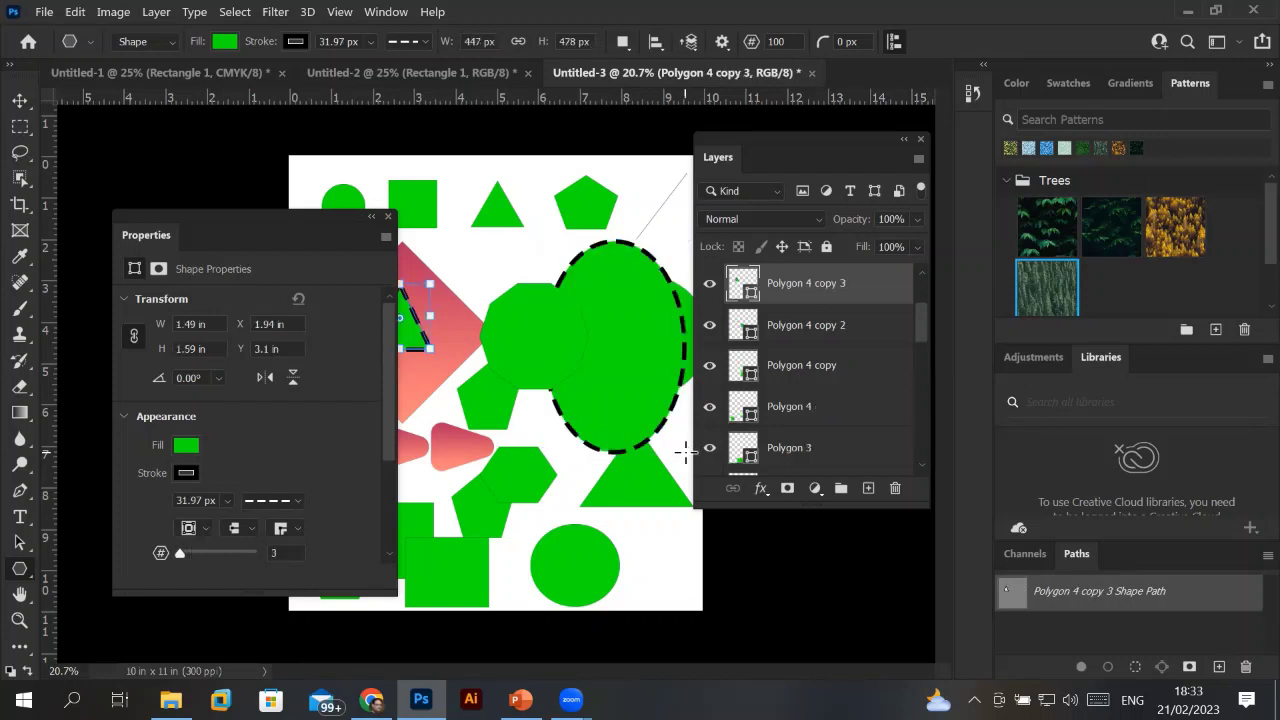
drag(180, 553, 183, 553)
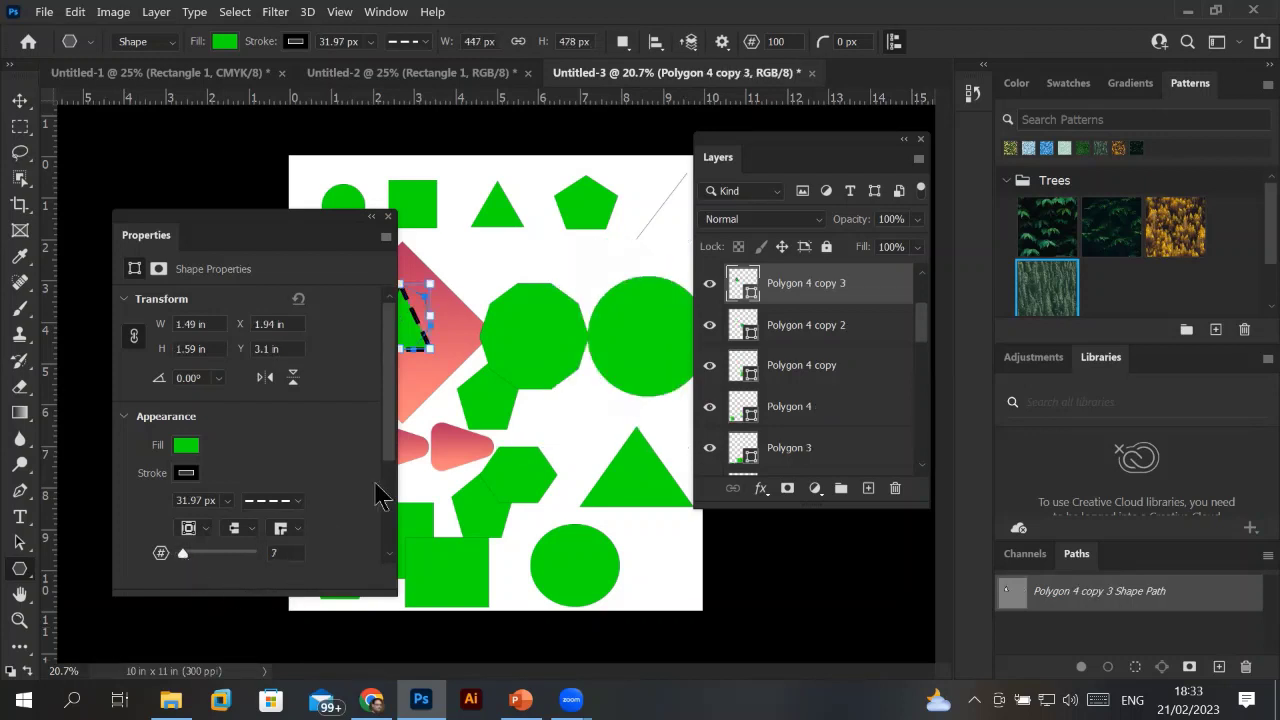
drag(500, 242, 630, 372)
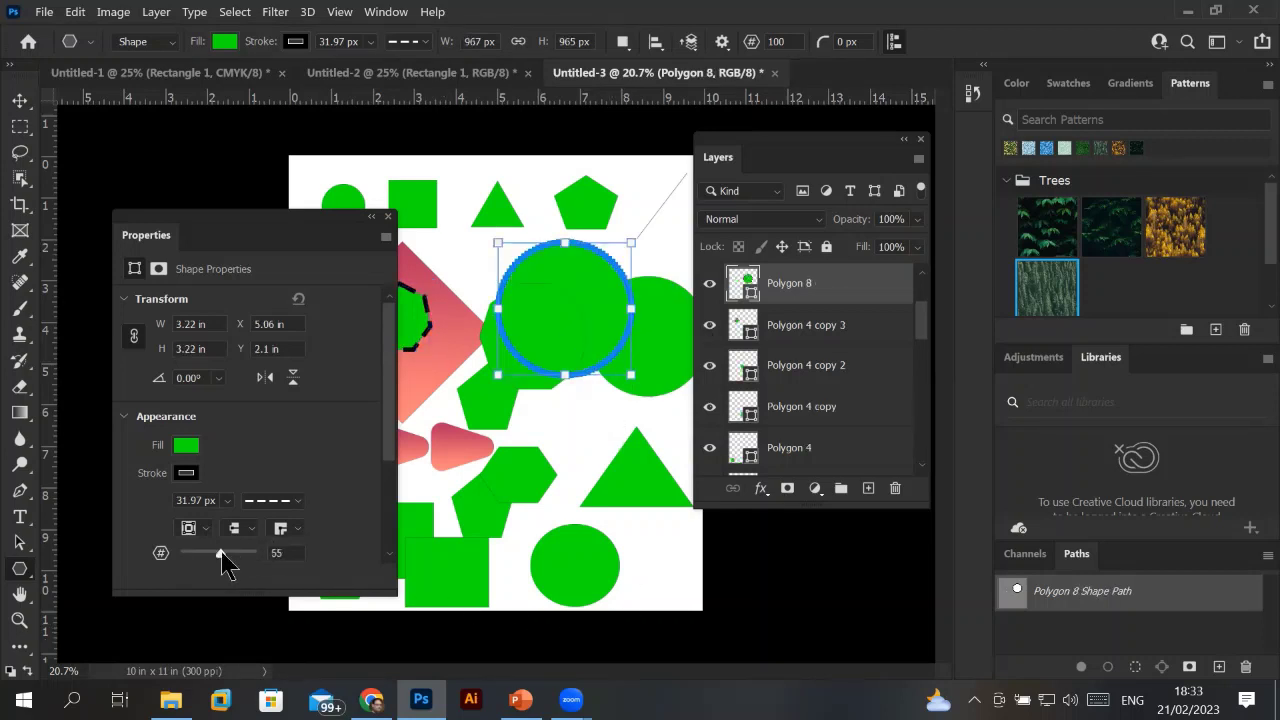
drag(221, 552, 193, 552)
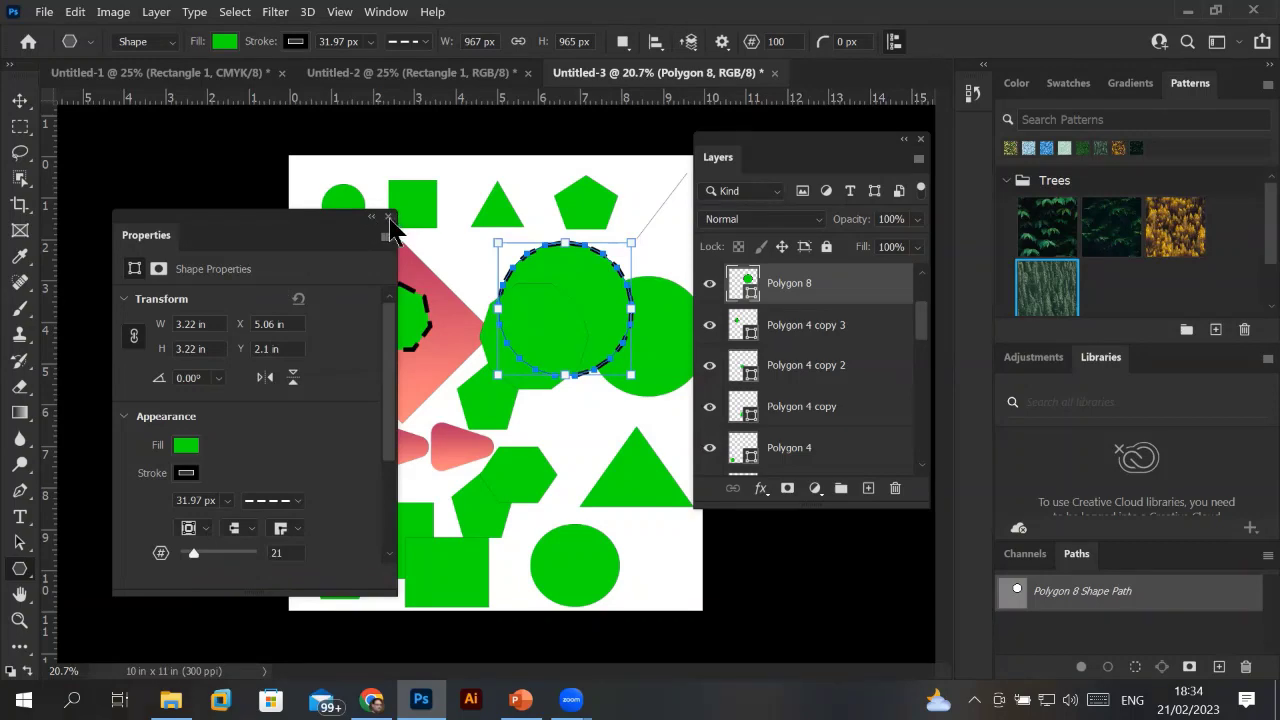
Close the floating Properties panel and reset to the Essentials (Default) workspace.
click(388, 217)
click(405, 14)
mouse_move(463, 48)
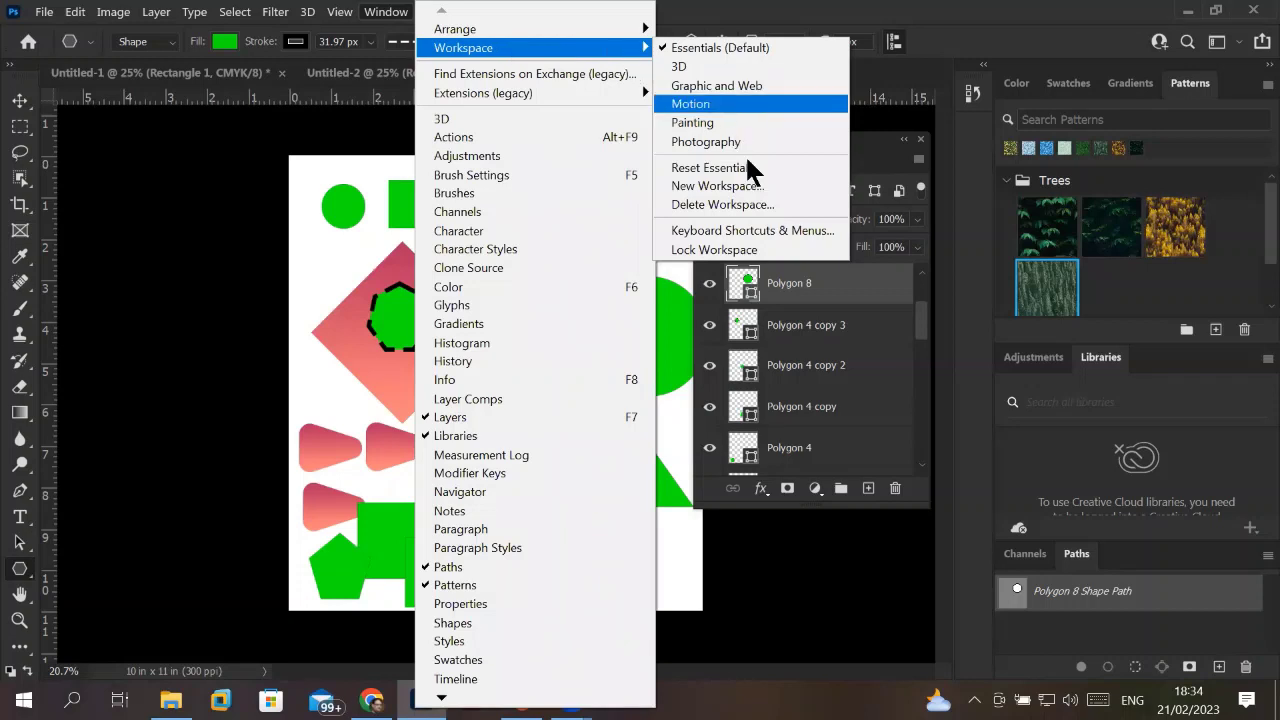
click(765, 168)
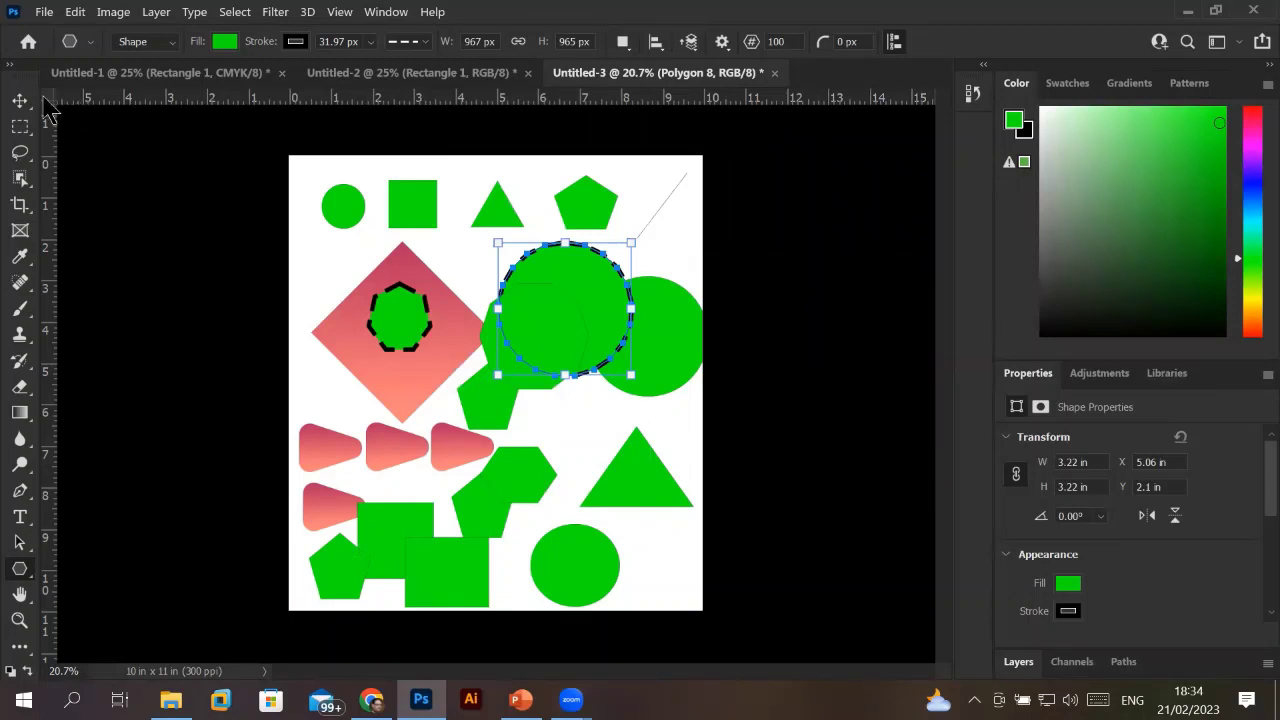
Float the tools panel over the canvas and toggle it between one and two columns.
click(10, 66)
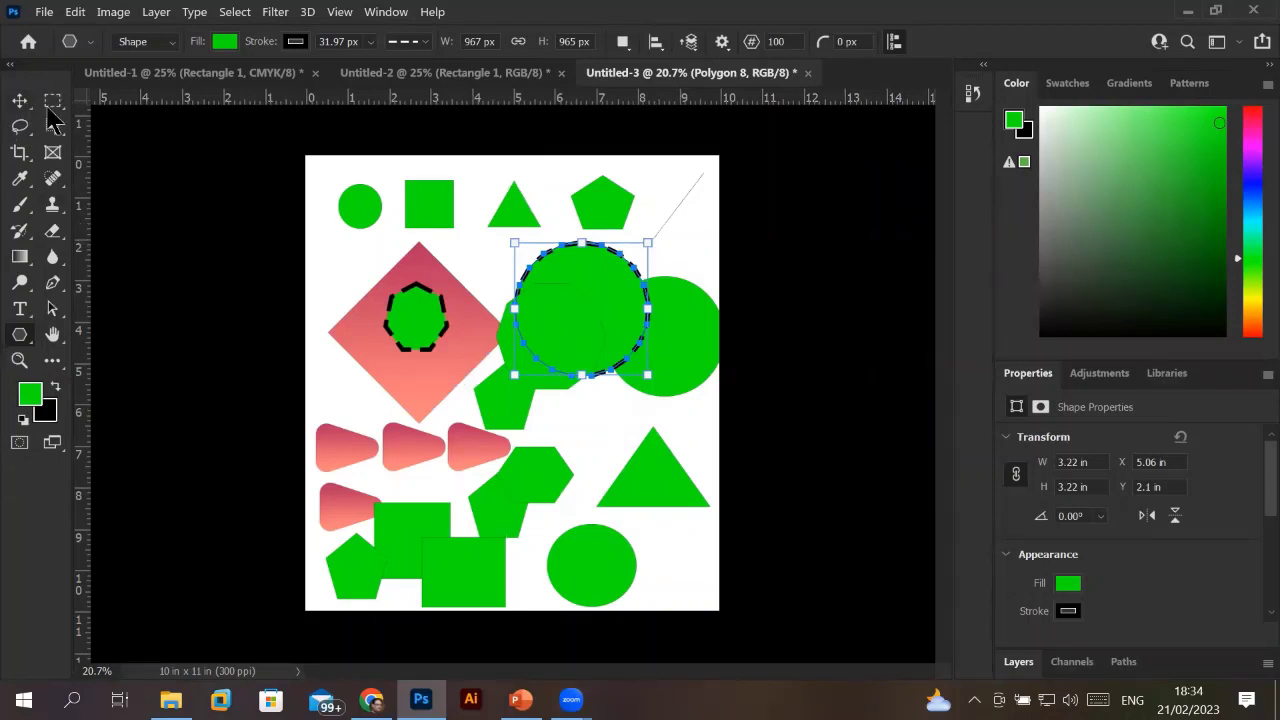
drag(40, 70, 244, 120)
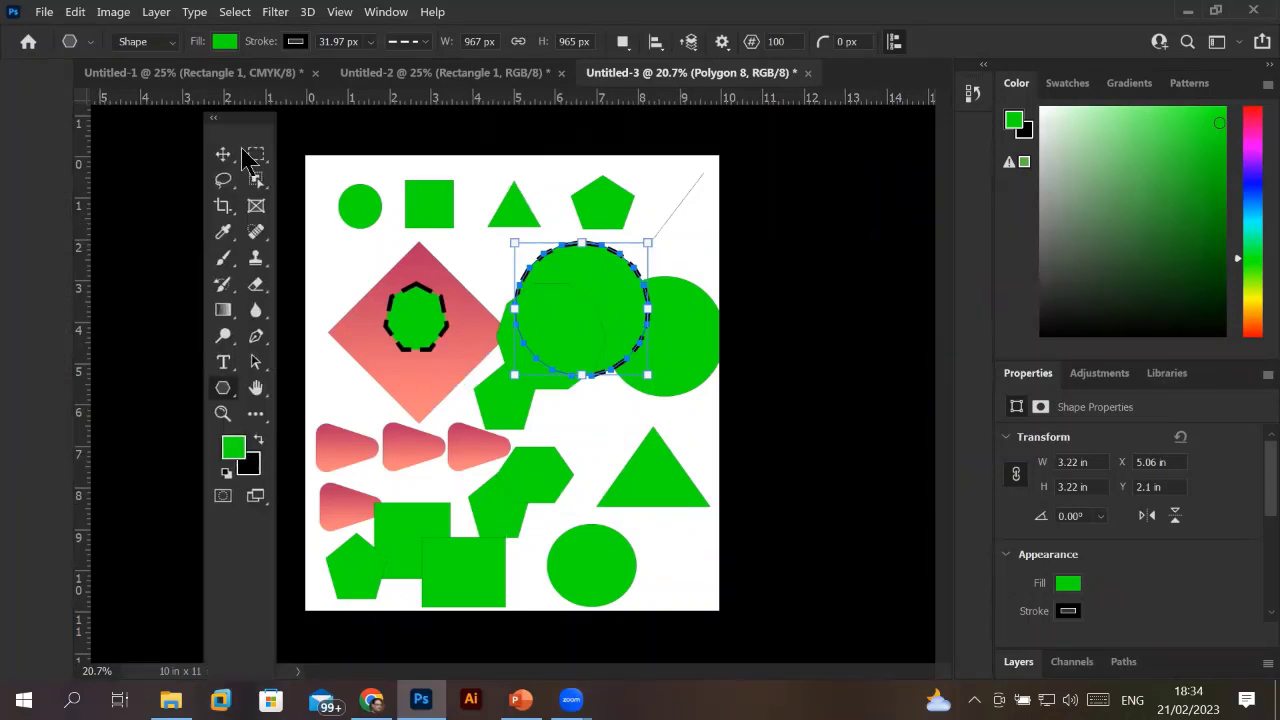
click(249, 120)
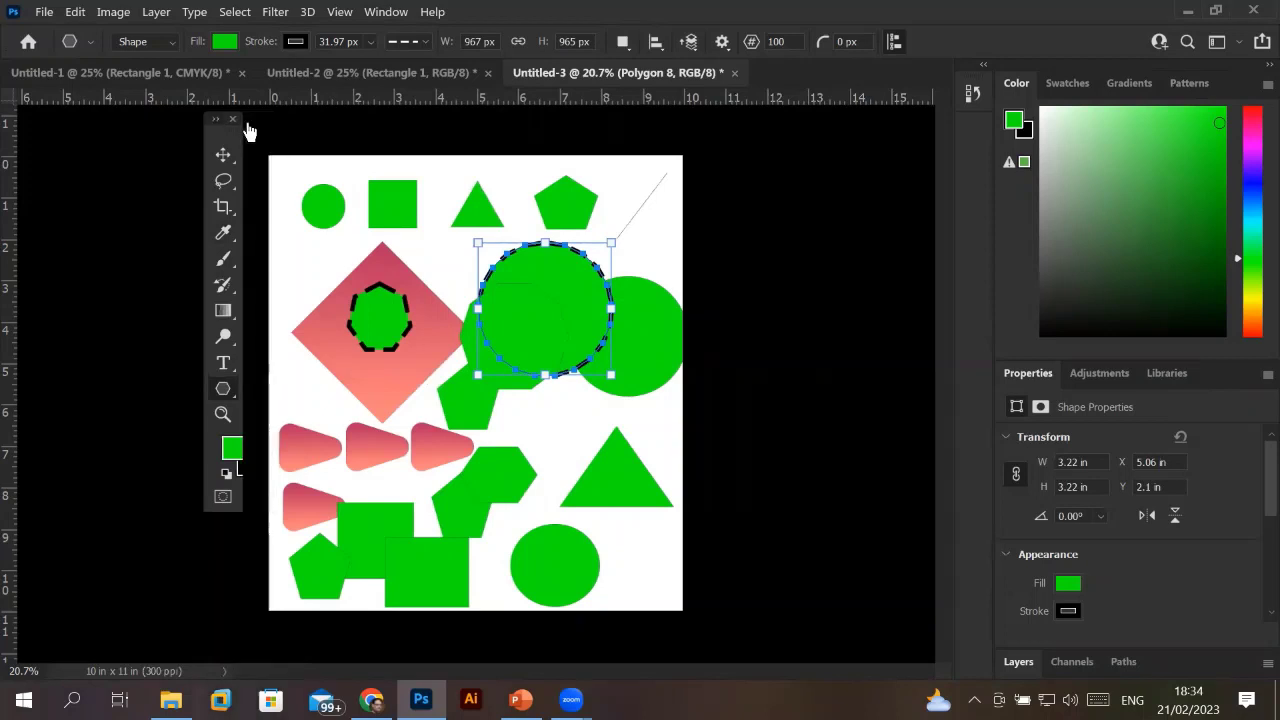
click(215, 120)
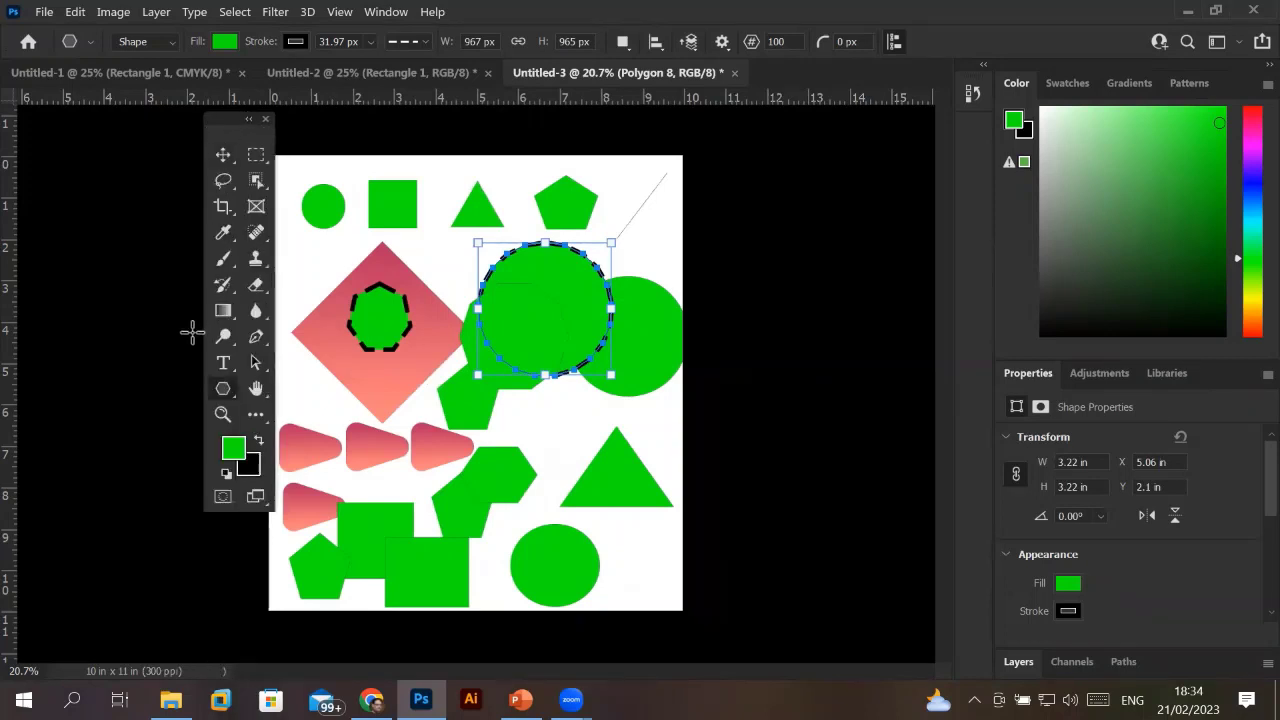
Hide the options bar and the Tools panel from the Window menu.
click(386, 12)
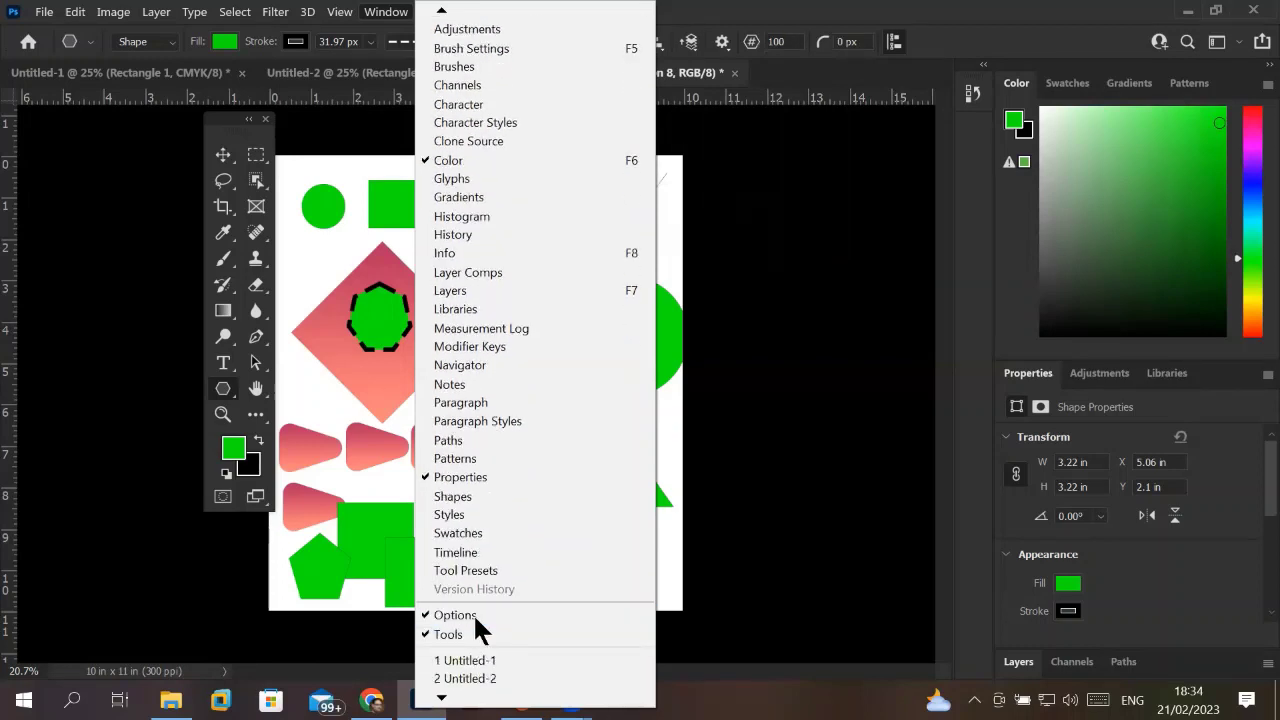
click(474, 614)
click(378, 14)
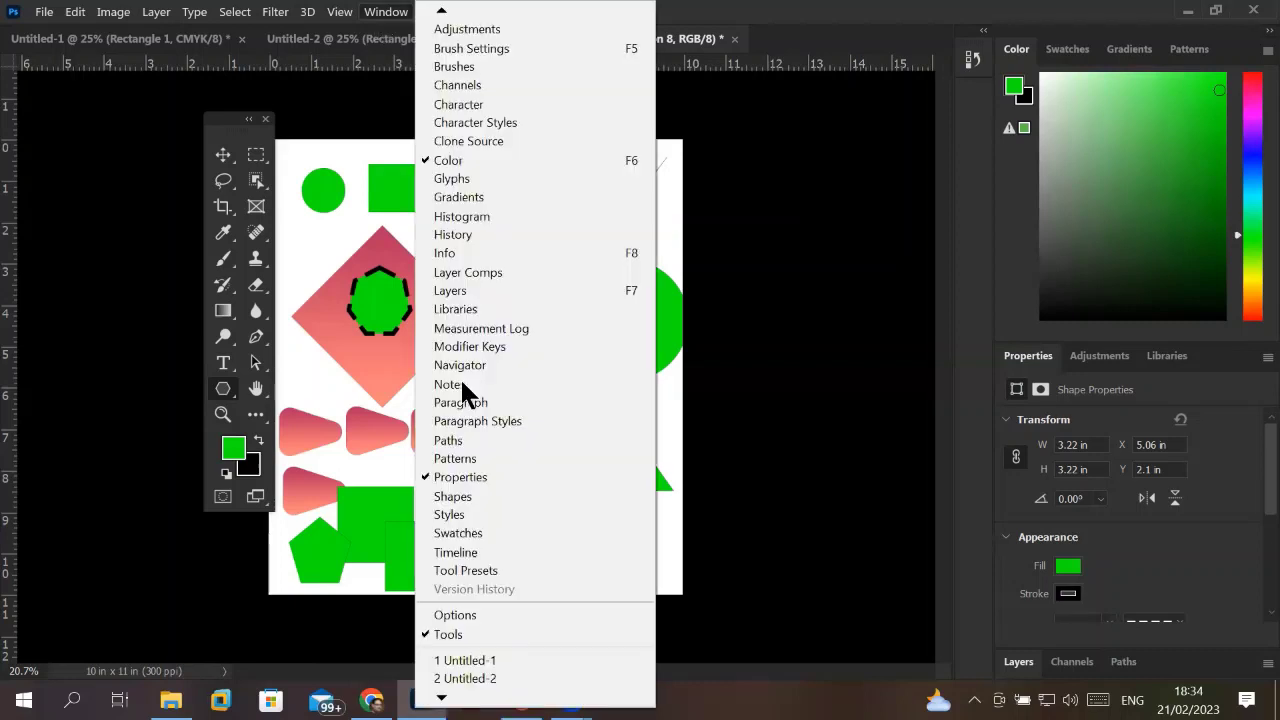
click(461, 634)
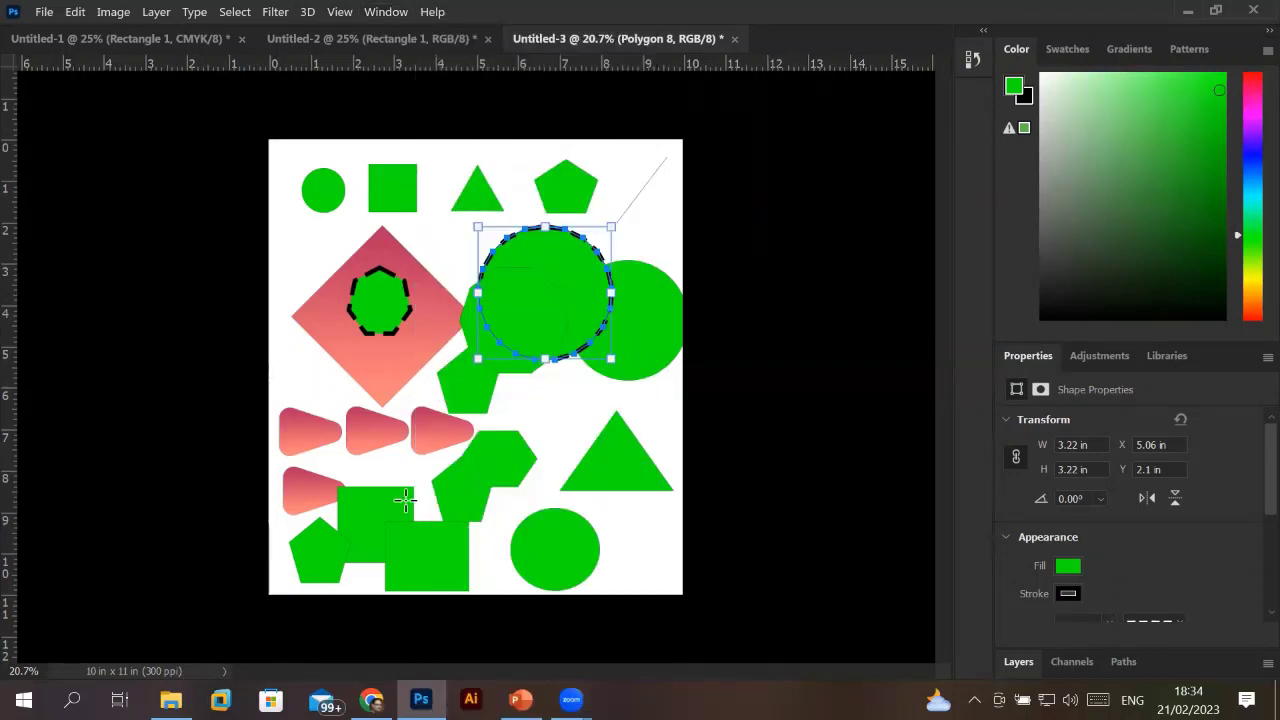
click(386, 12)
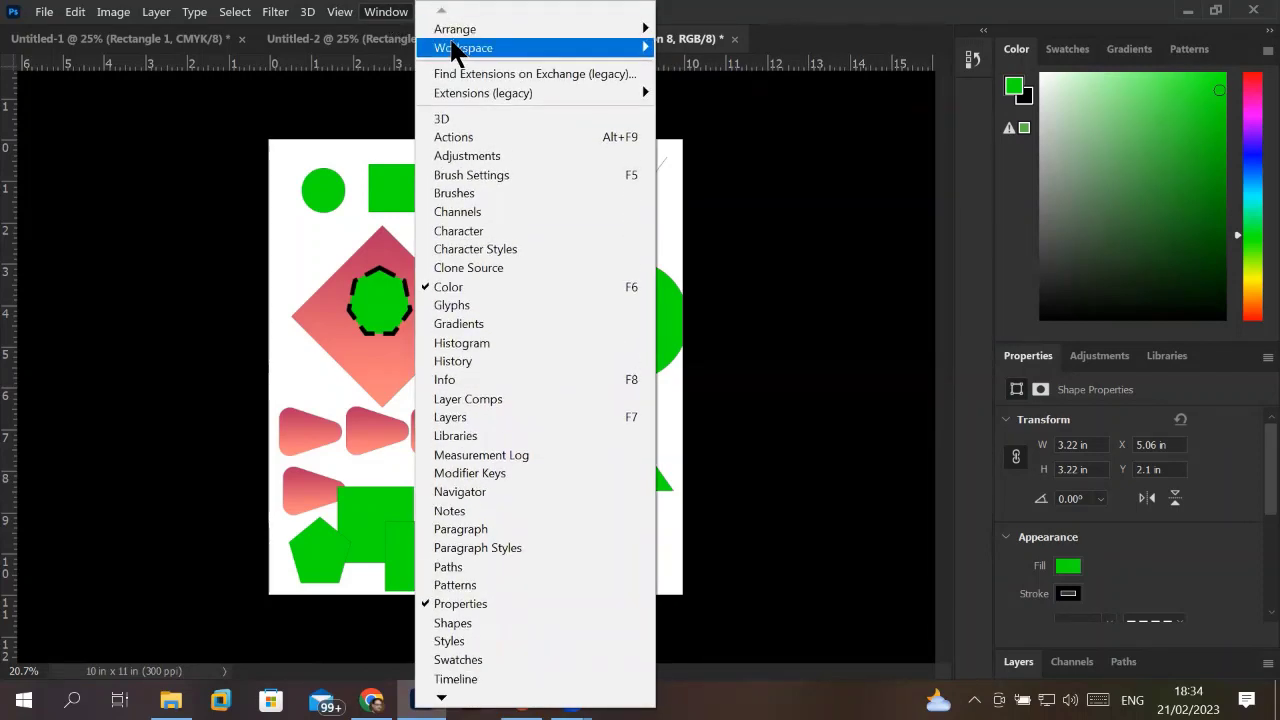
mouse_move(463, 48)
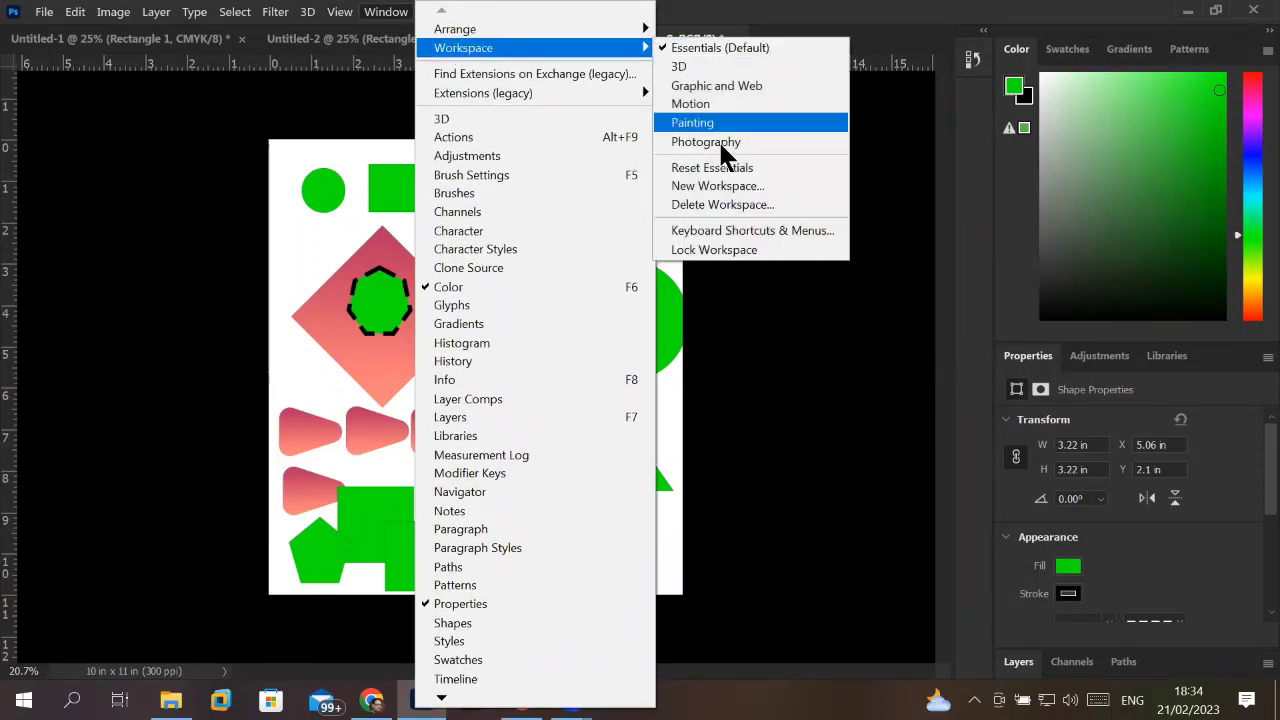
Reset Essentials to restore the tools, then show Patterns and expand the Layers list.
click(727, 168)
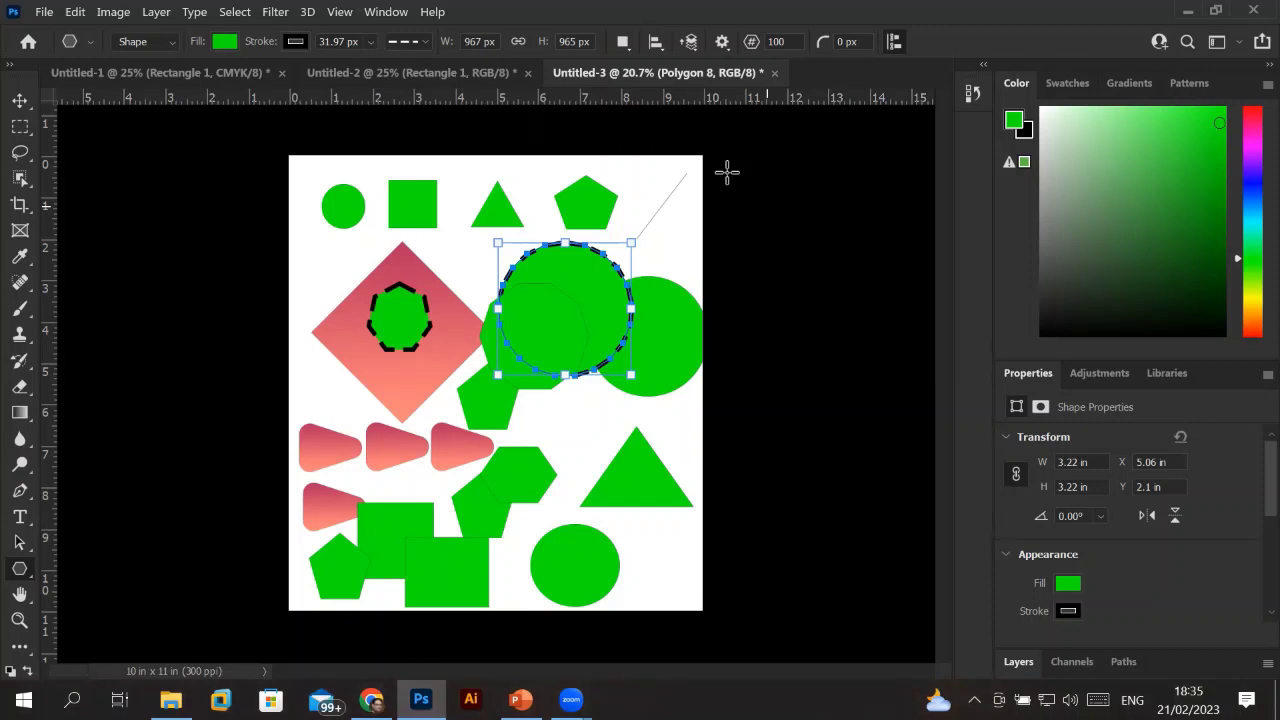
click(1088, 86)
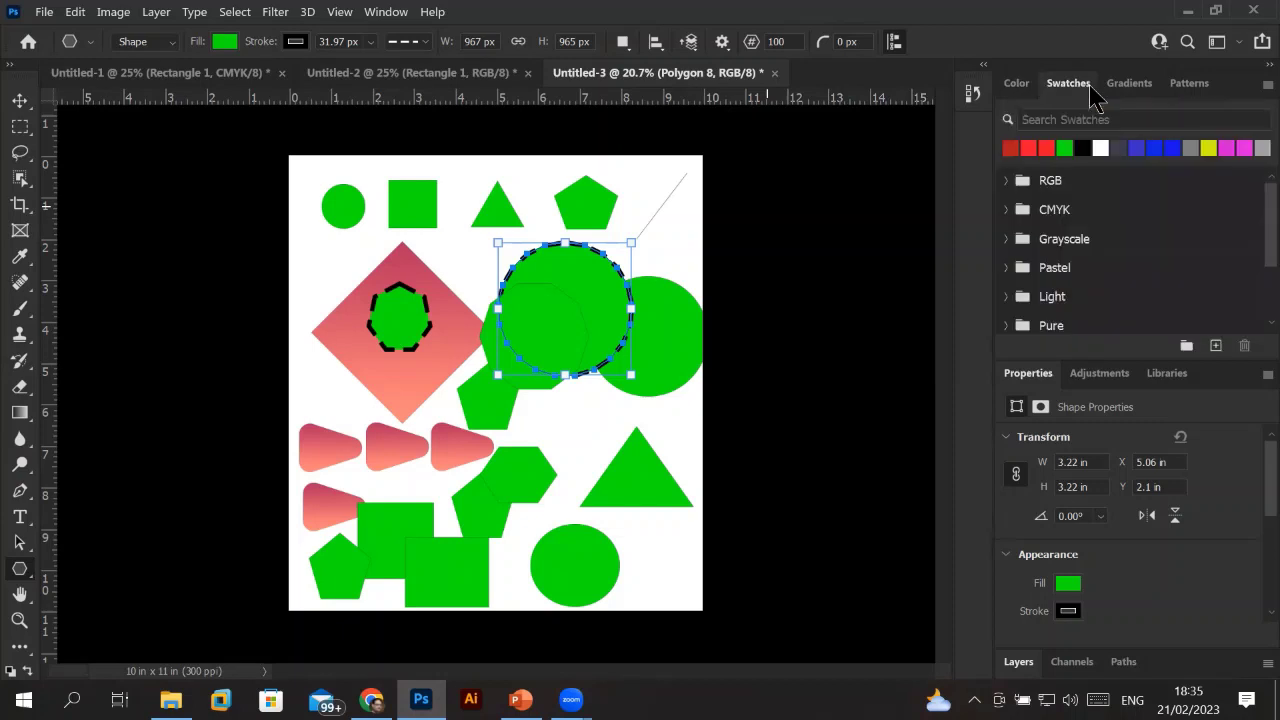
click(1124, 86)
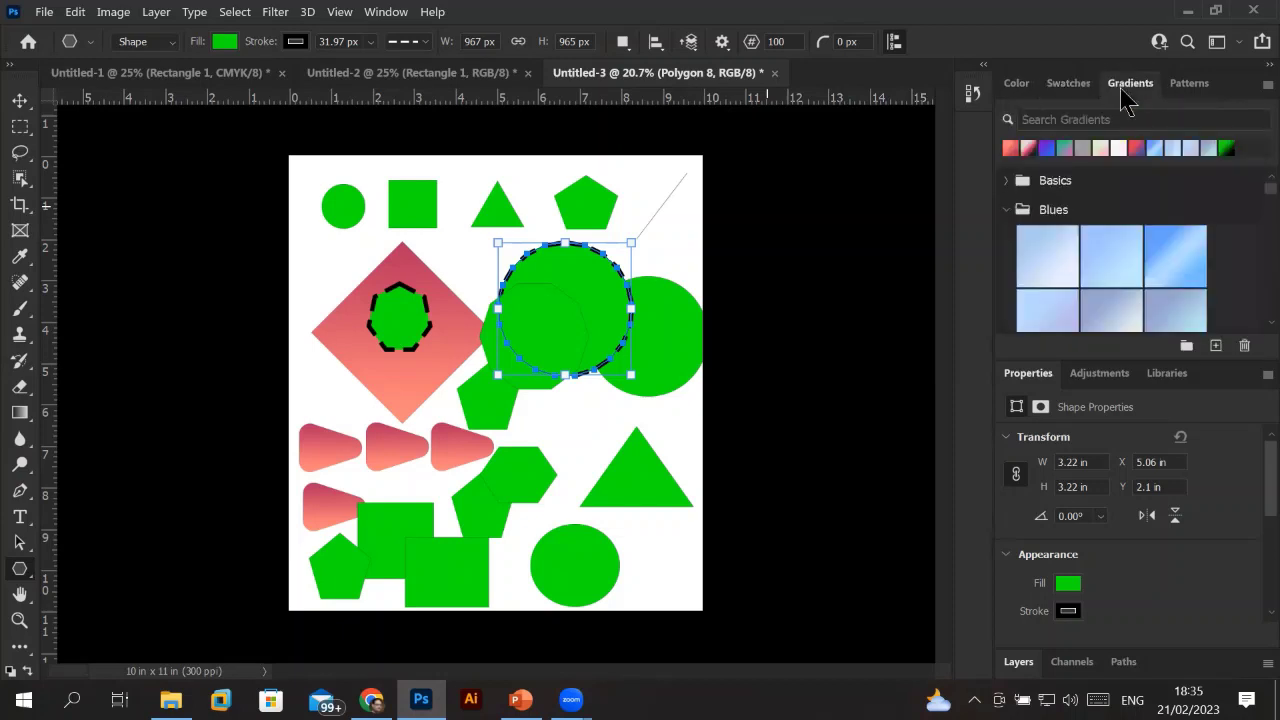
click(1184, 86)
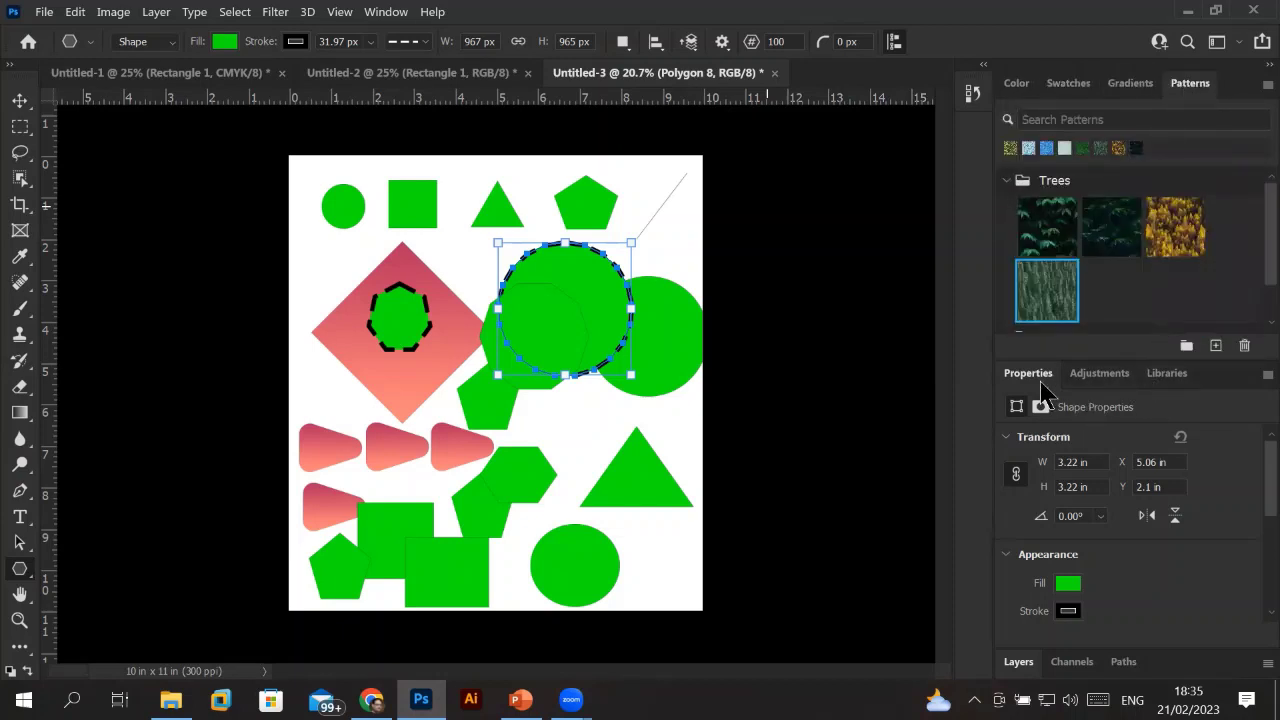
click(1025, 662)
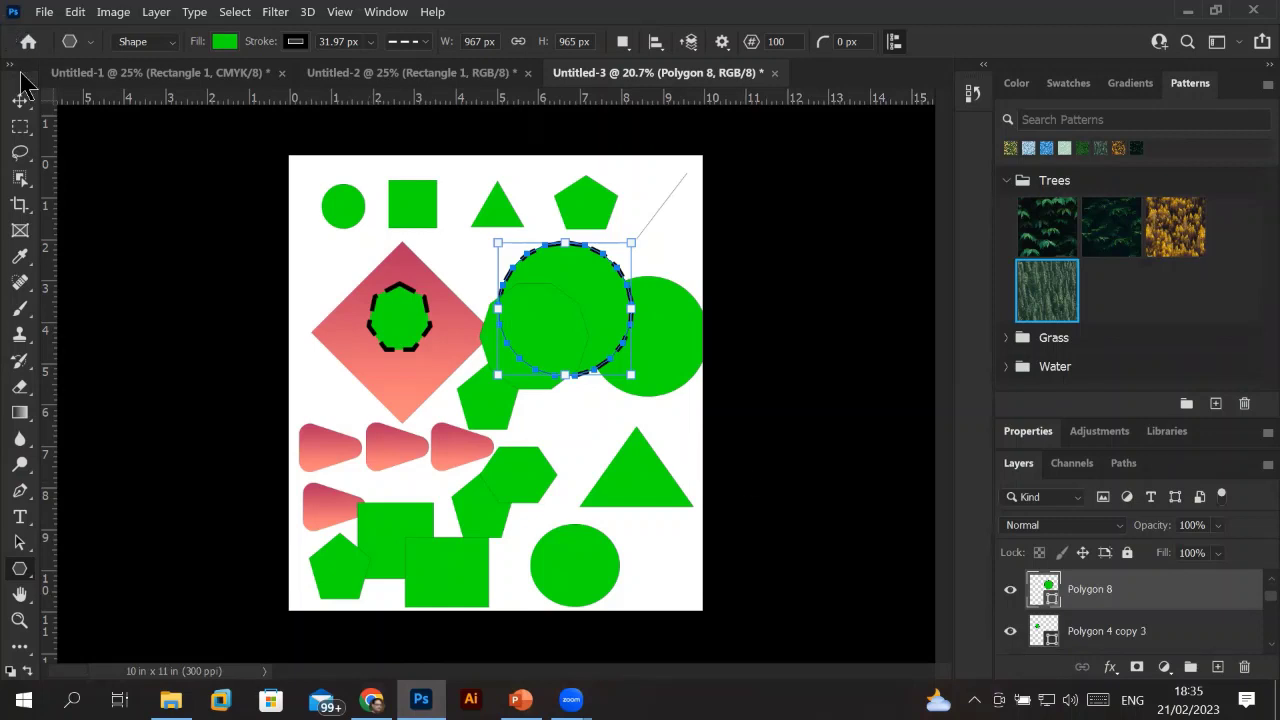
Float the tools panel in two columns and view the shape tool group.
drag(24, 66, 190, 97)
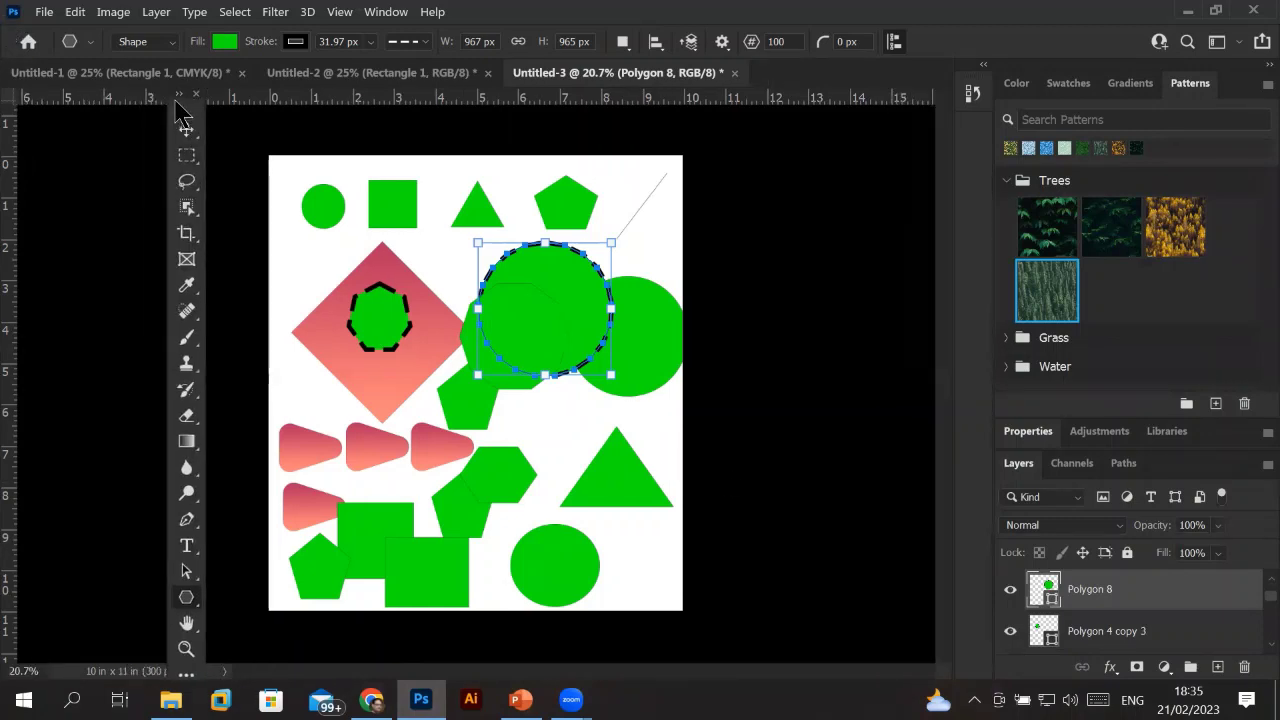
click(180, 94)
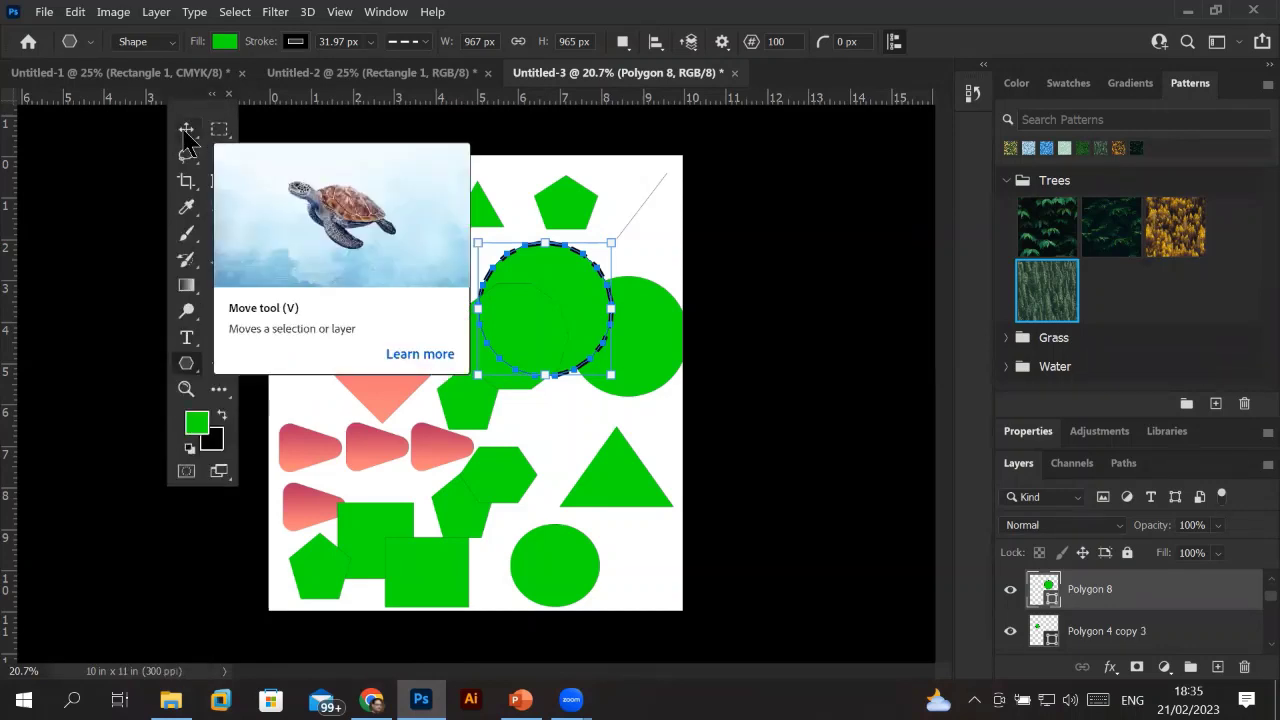
right_click(186, 365)
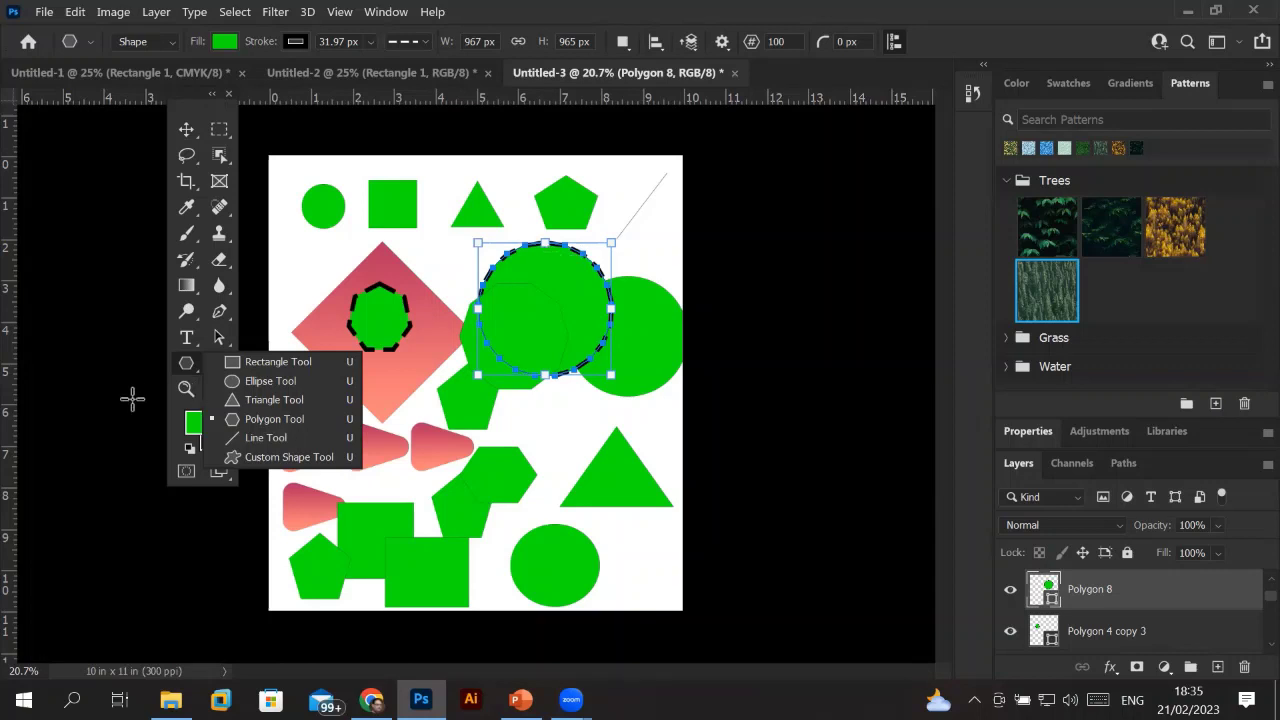
click(197, 375)
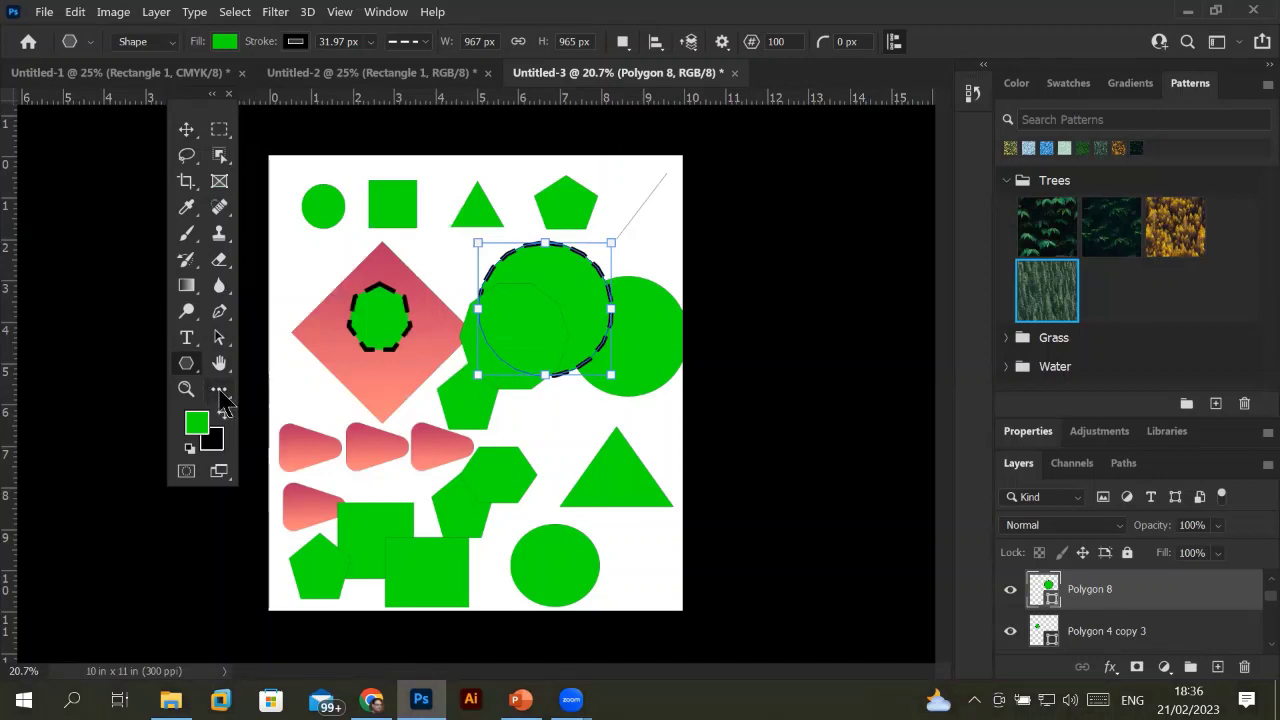
Use Edit Toolbar to move the Move and Artboard tools into Extra Tools, then confirm.
click(221, 393)
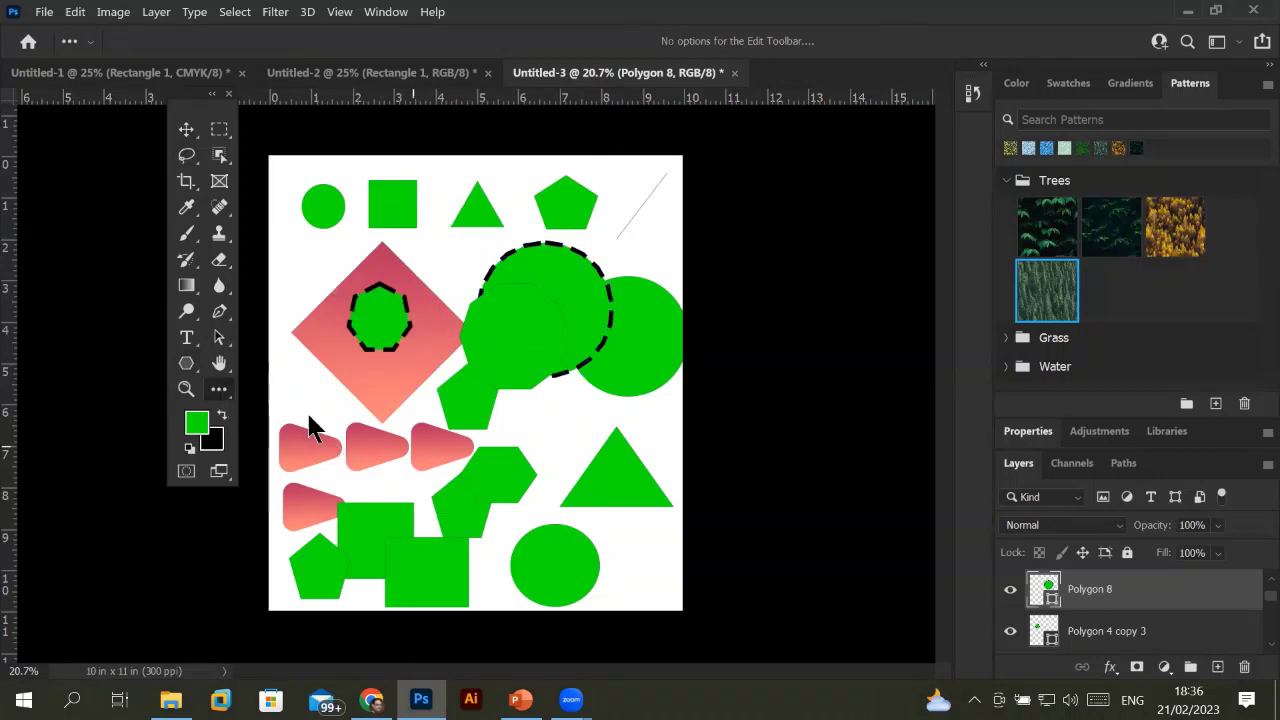
click(228, 393)
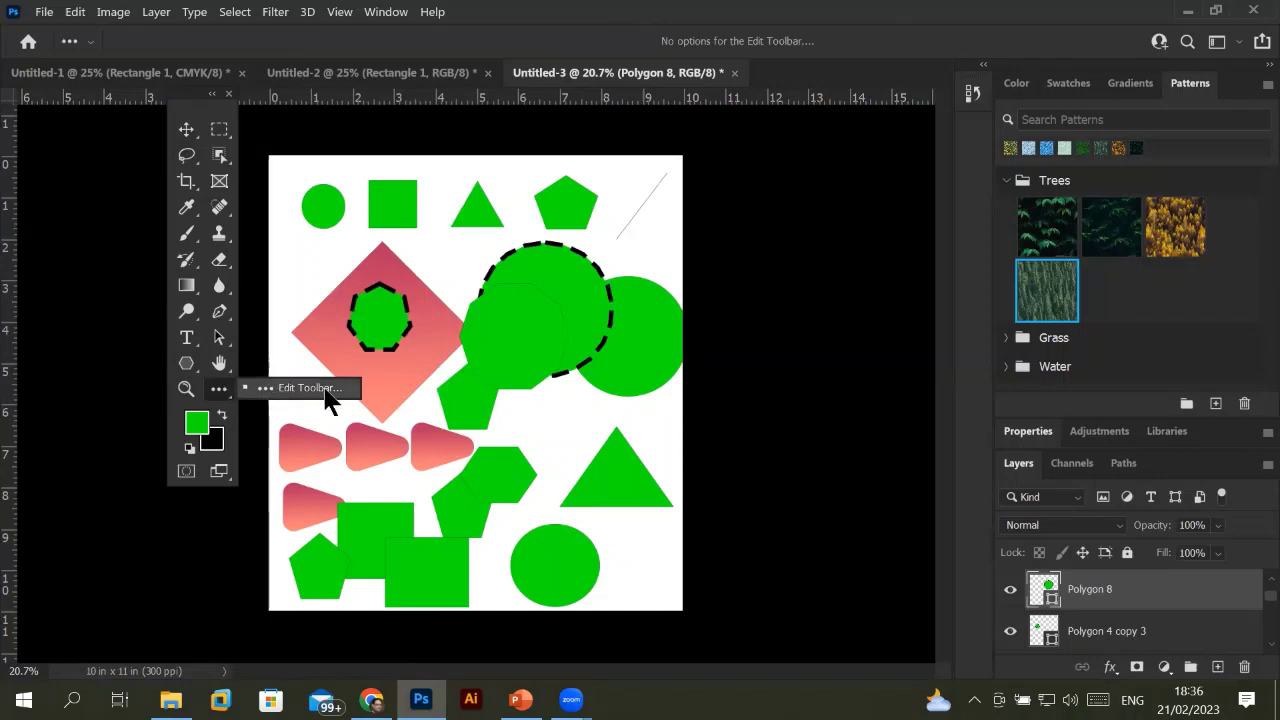
click(326, 390)
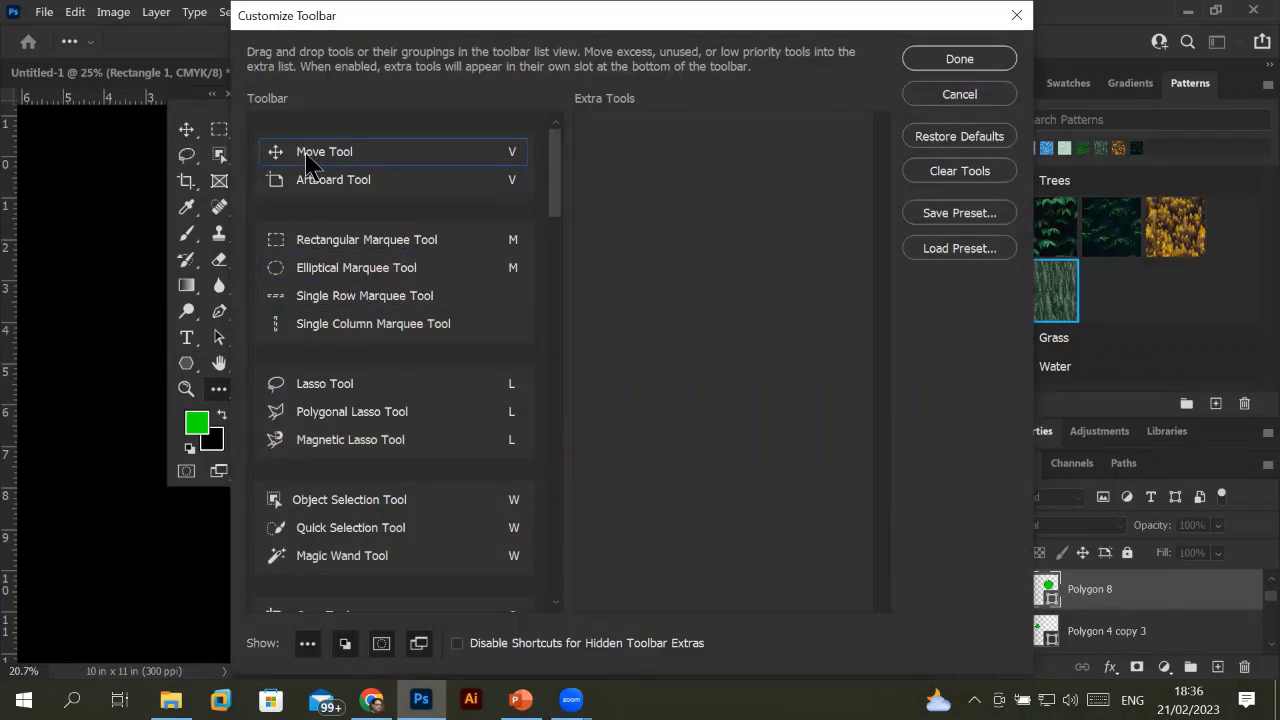
drag(308, 163, 534, 251)
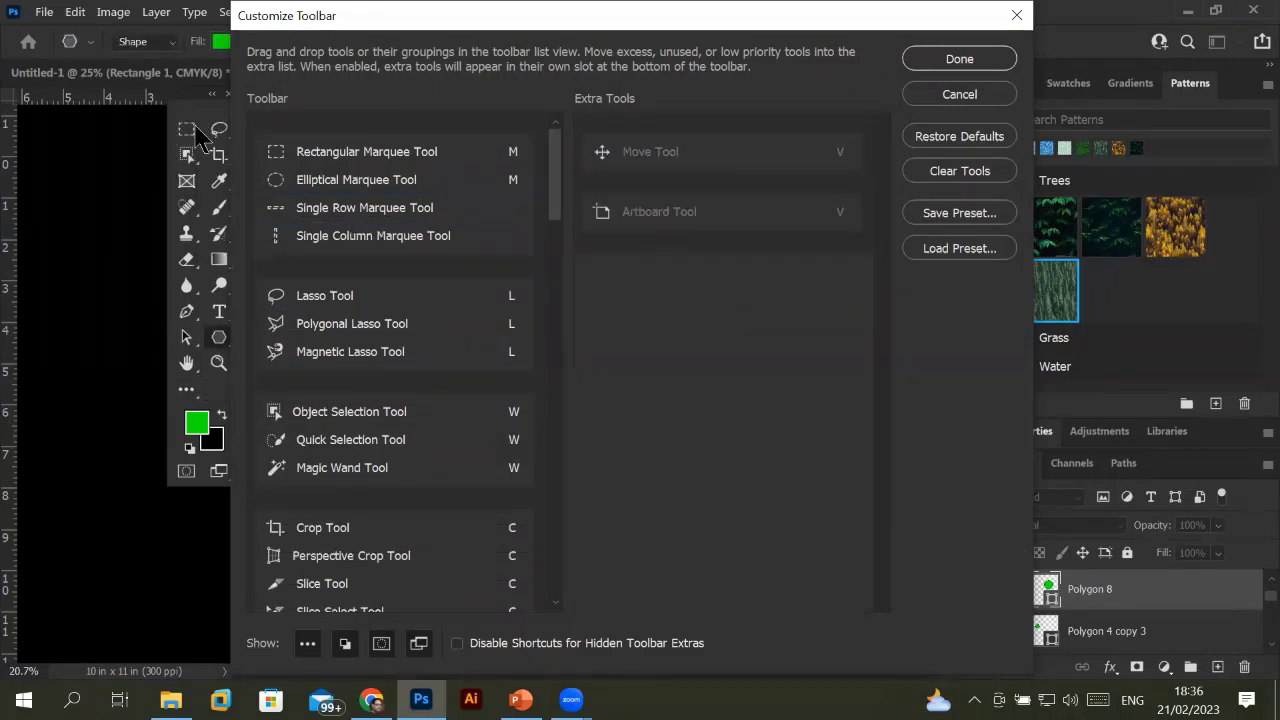
click(959, 59)
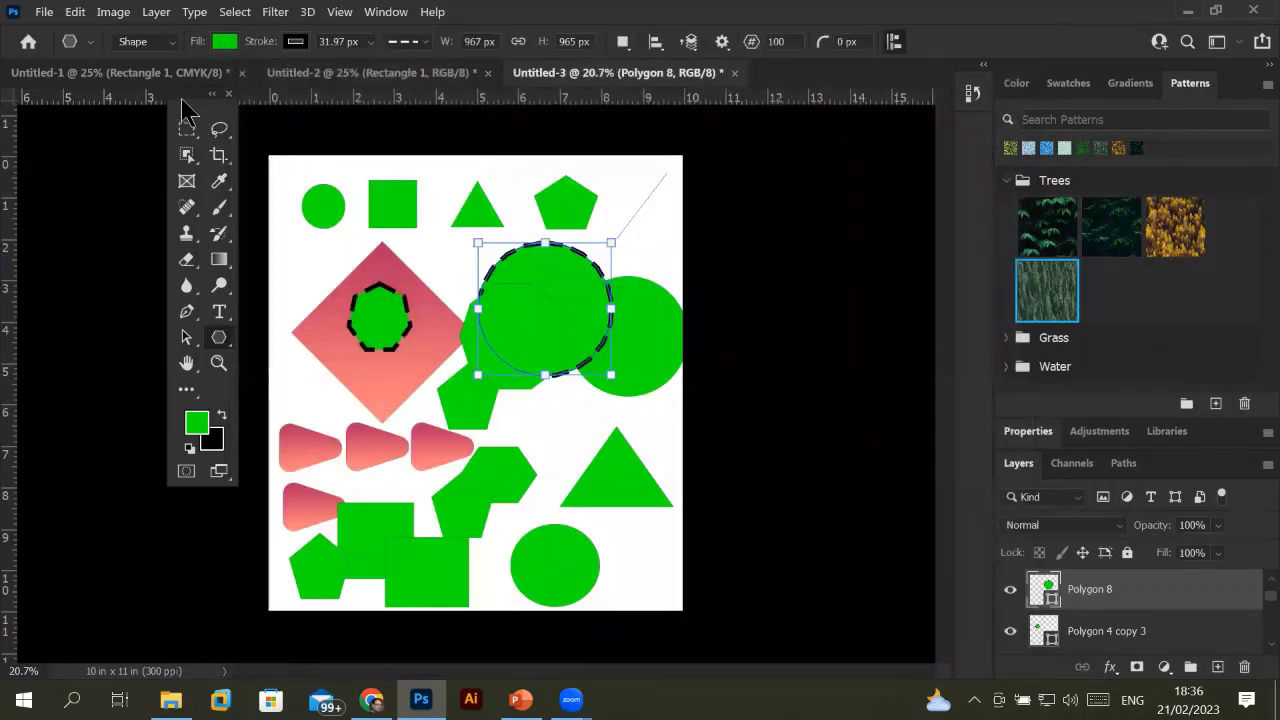
Drag the floating Tools panel lower and restore the default toolbar layout via Edit Toolbar.
drag(190, 95, 201, 162)
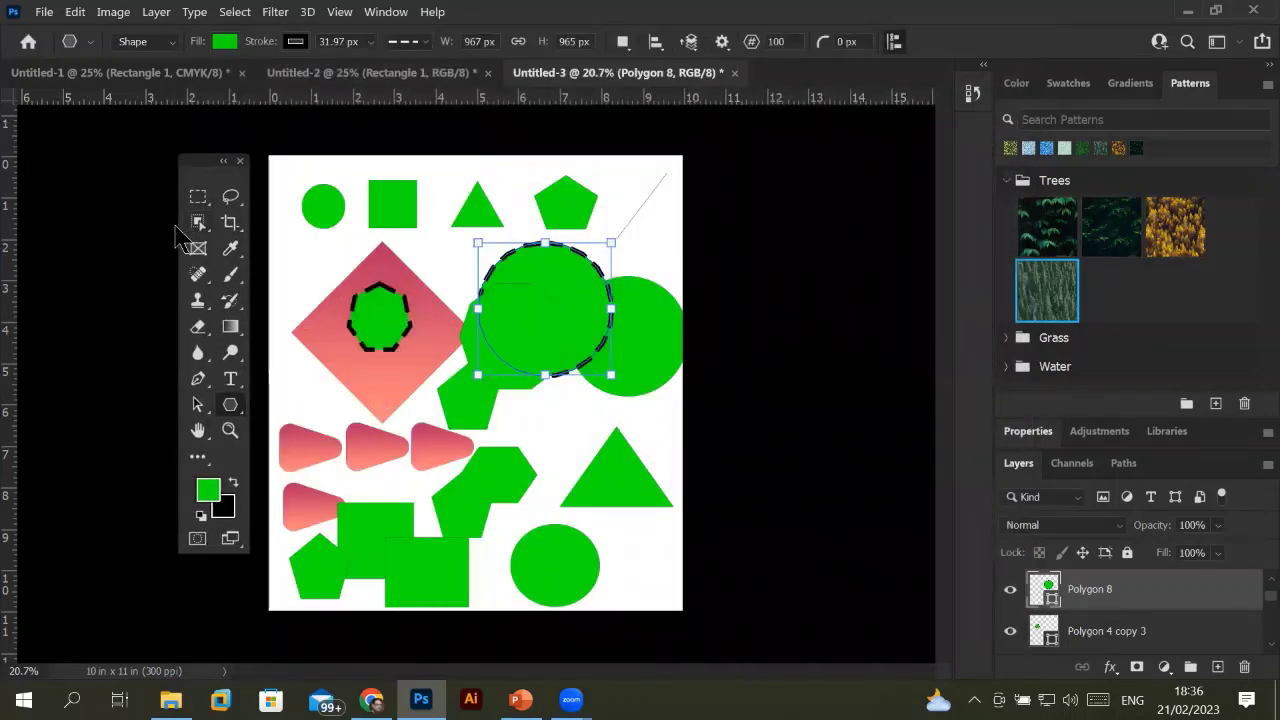
click(199, 462)
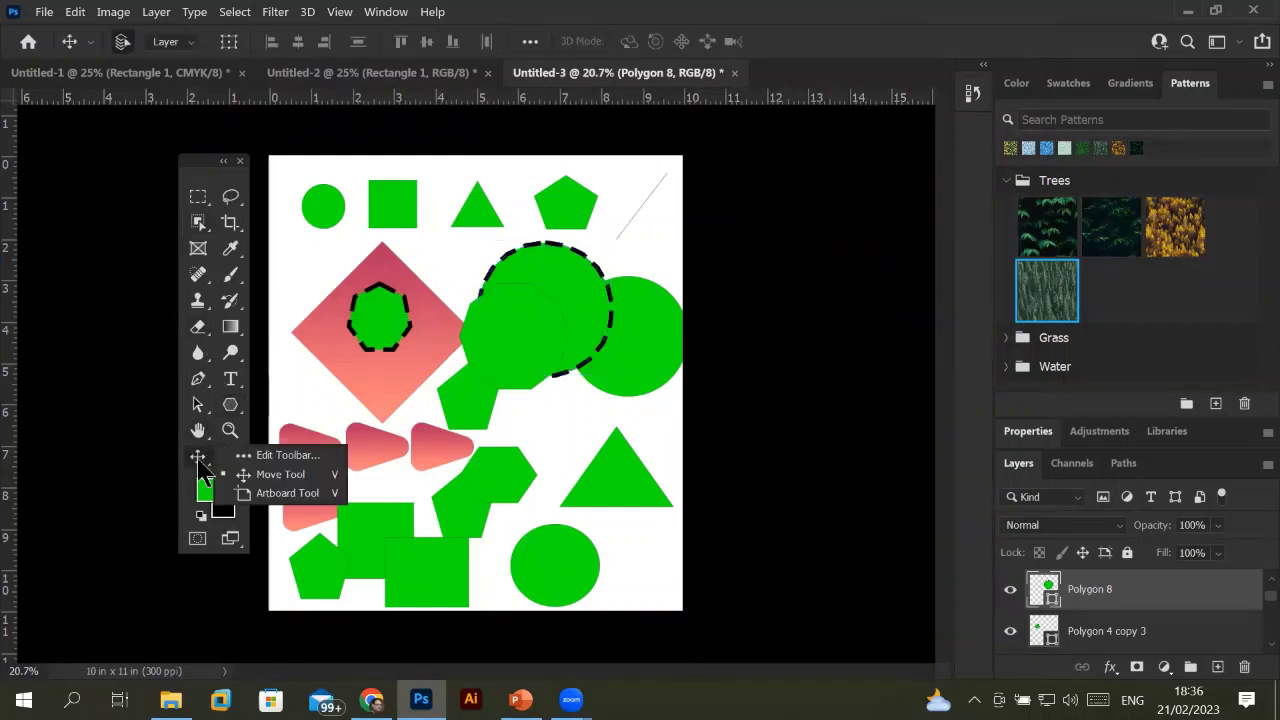
click(297, 458)
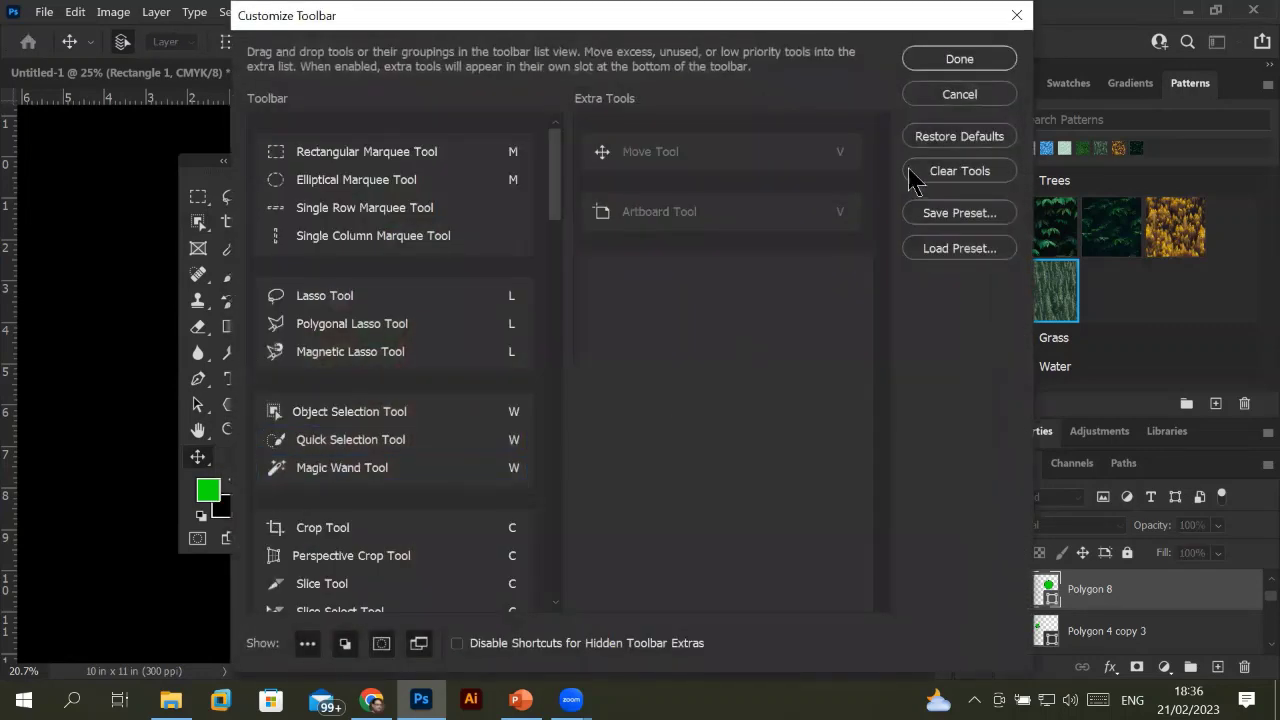
click(975, 146)
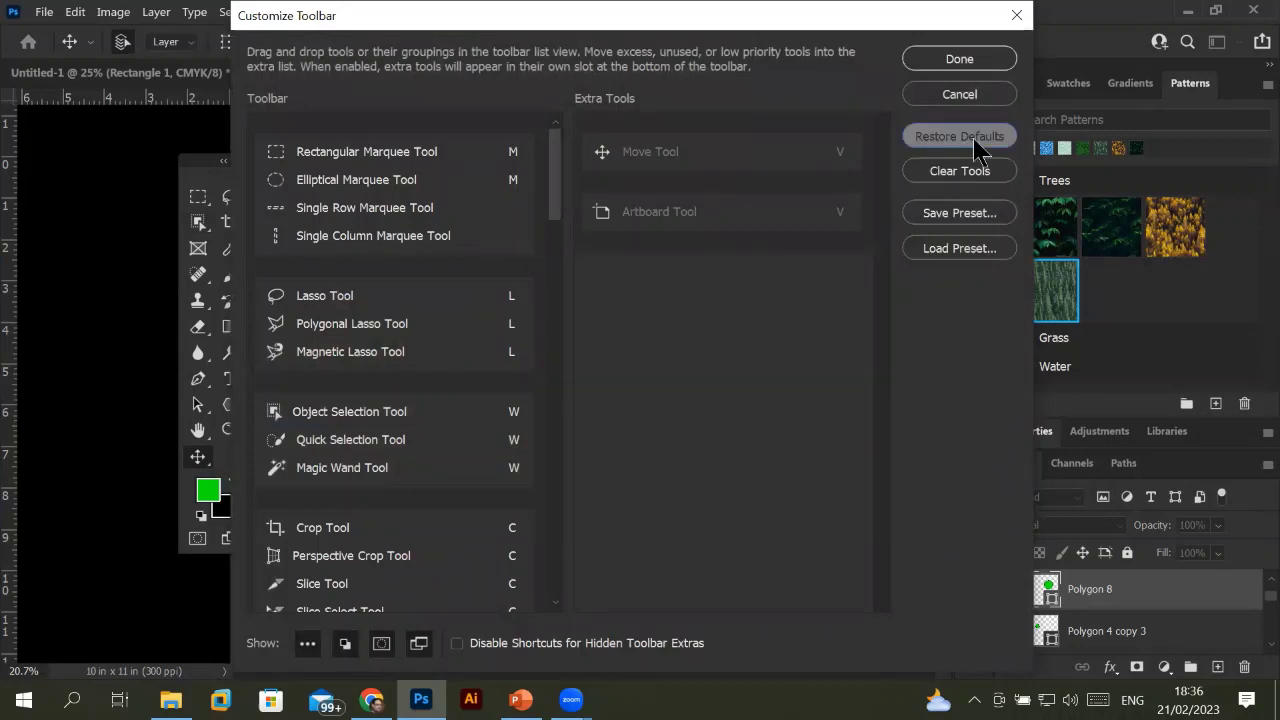
click(960, 59)
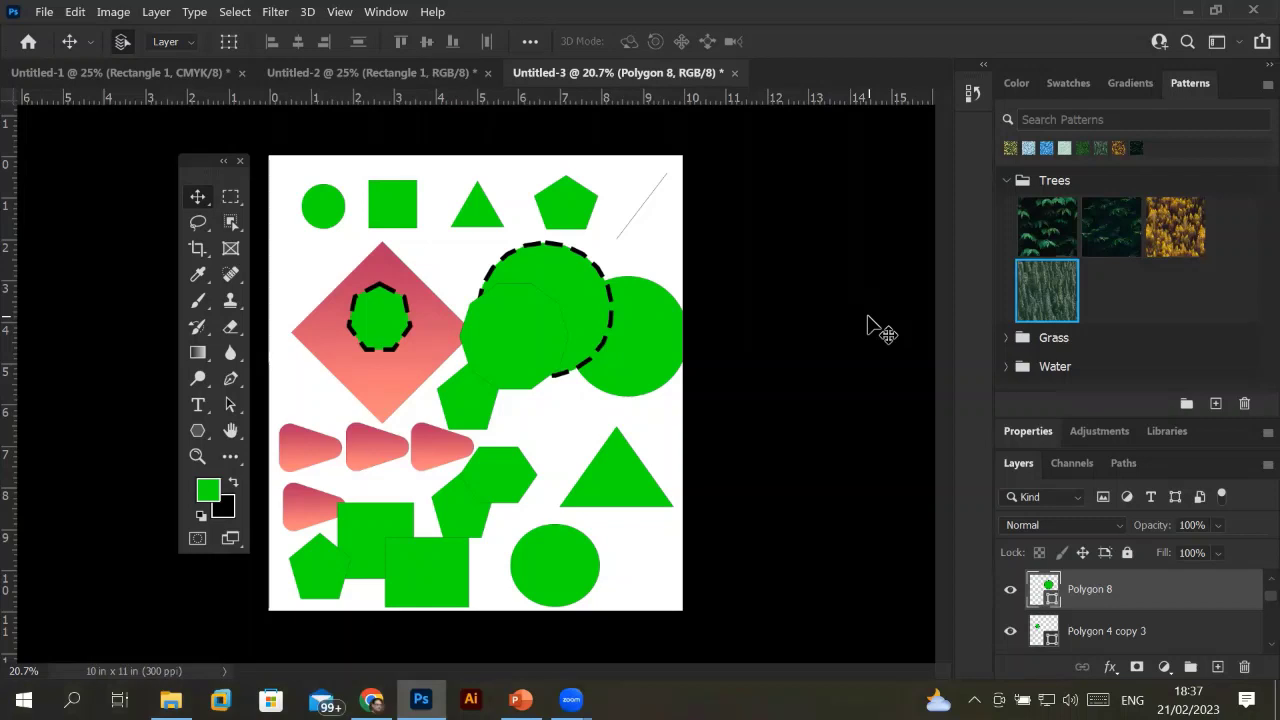
click(230, 458)
click(300, 457)
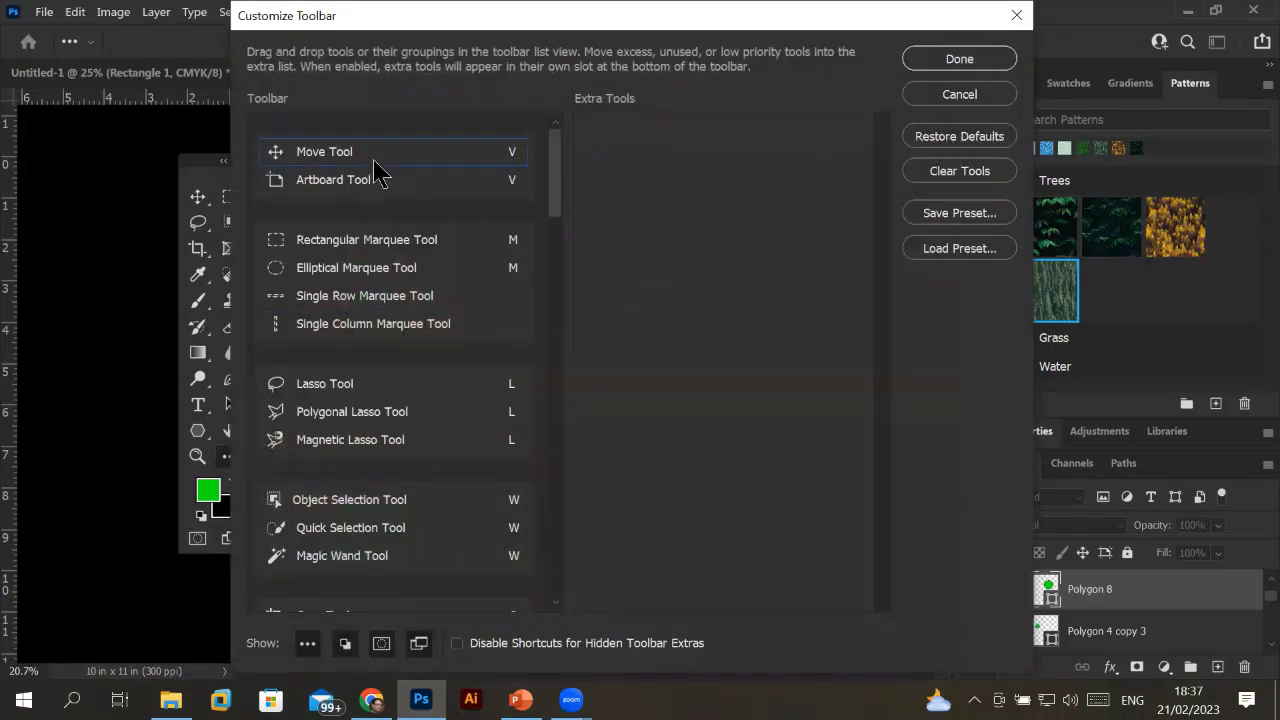
drag(366, 151, 660, 182)
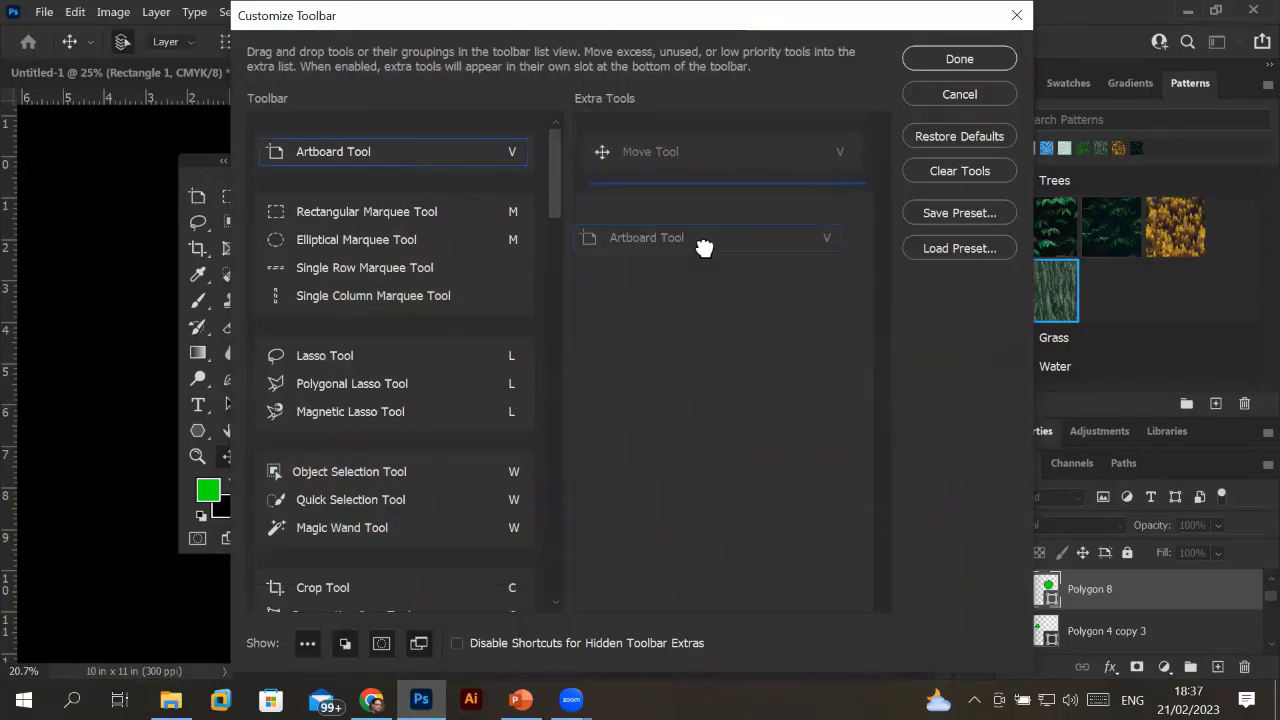
drag(390, 165, 700, 245)
scroll(350, 481, down, 1)
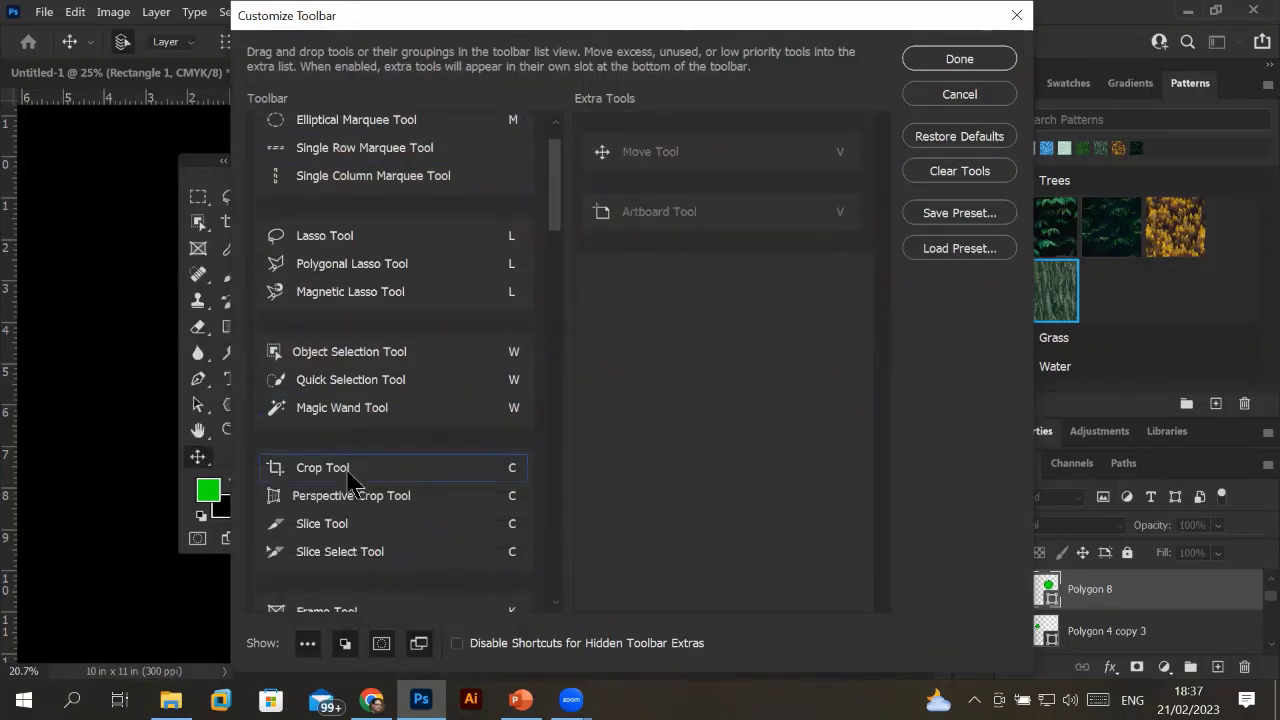
scroll(350, 481, down, 2)
scroll(350, 481, down, 4)
scroll(350, 481, down, 2)
scroll(350, 481, down, 2)
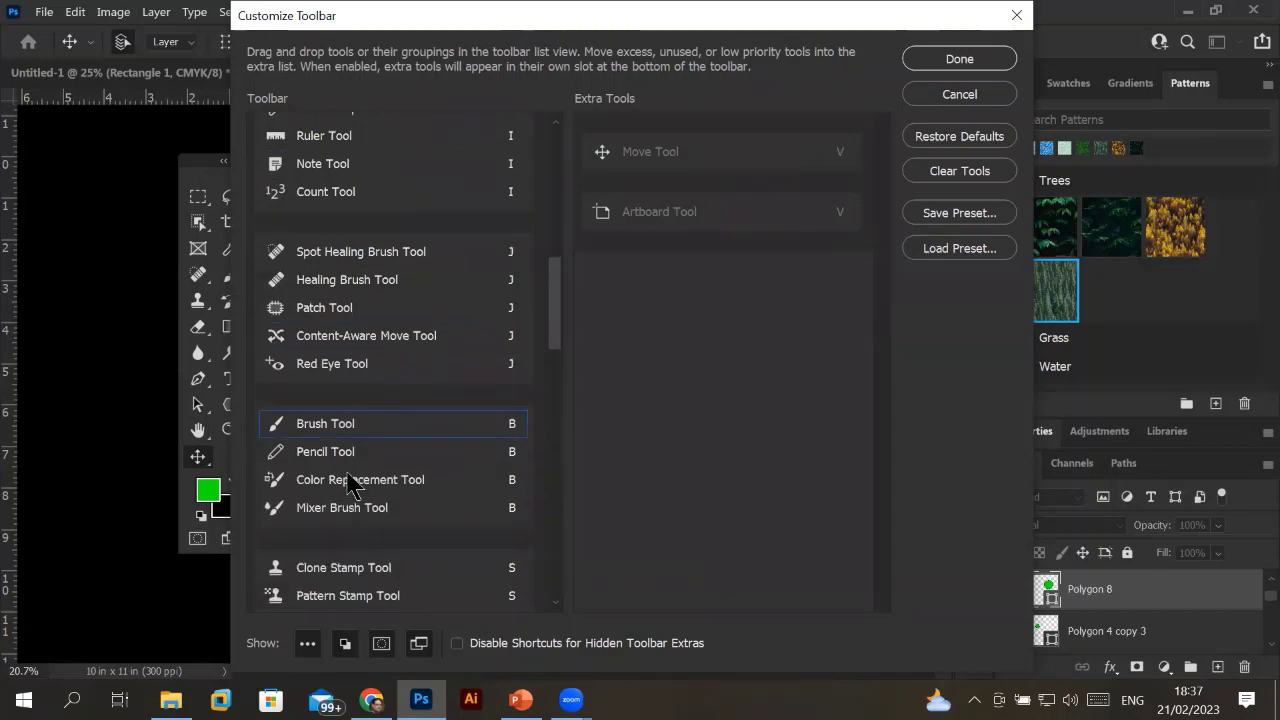
scroll(350, 481, down, 2)
scroll(350, 481, down, 3)
scroll(350, 481, down, 2)
scroll(350, 481, down, 4)
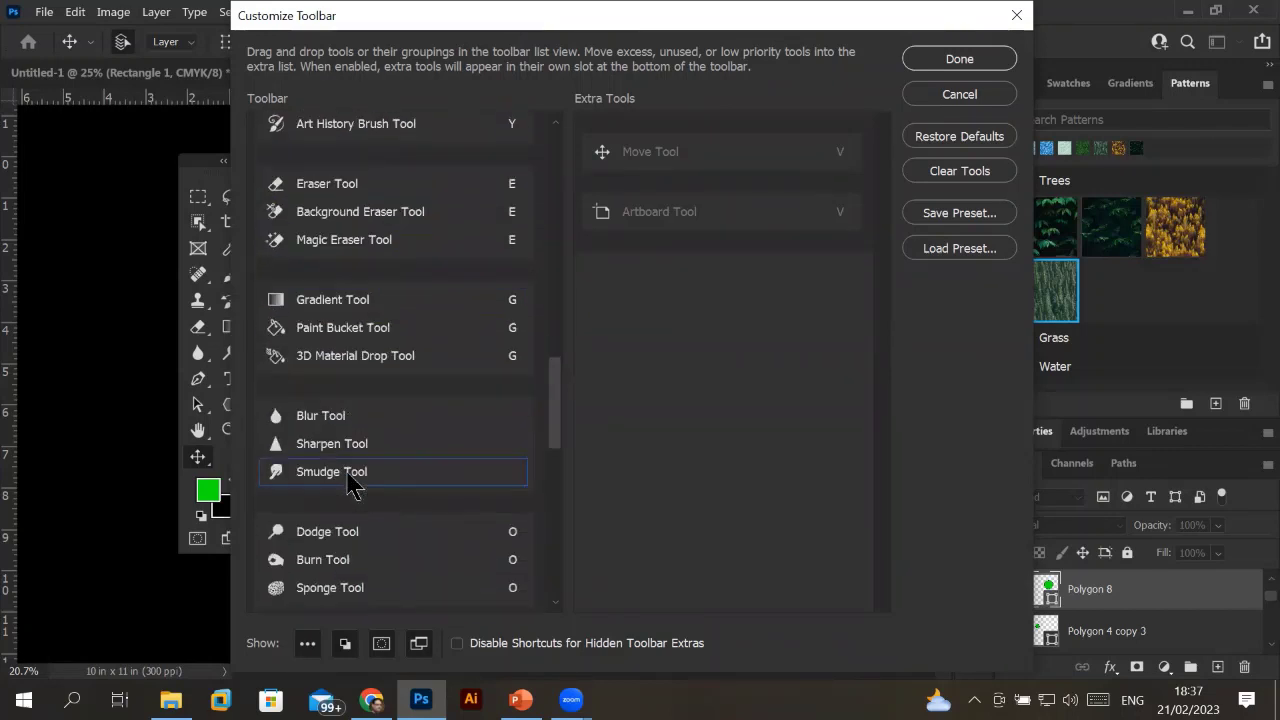
scroll(350, 481, down, 2)
scroll(350, 481, down, 4)
scroll(350, 481, down, 3)
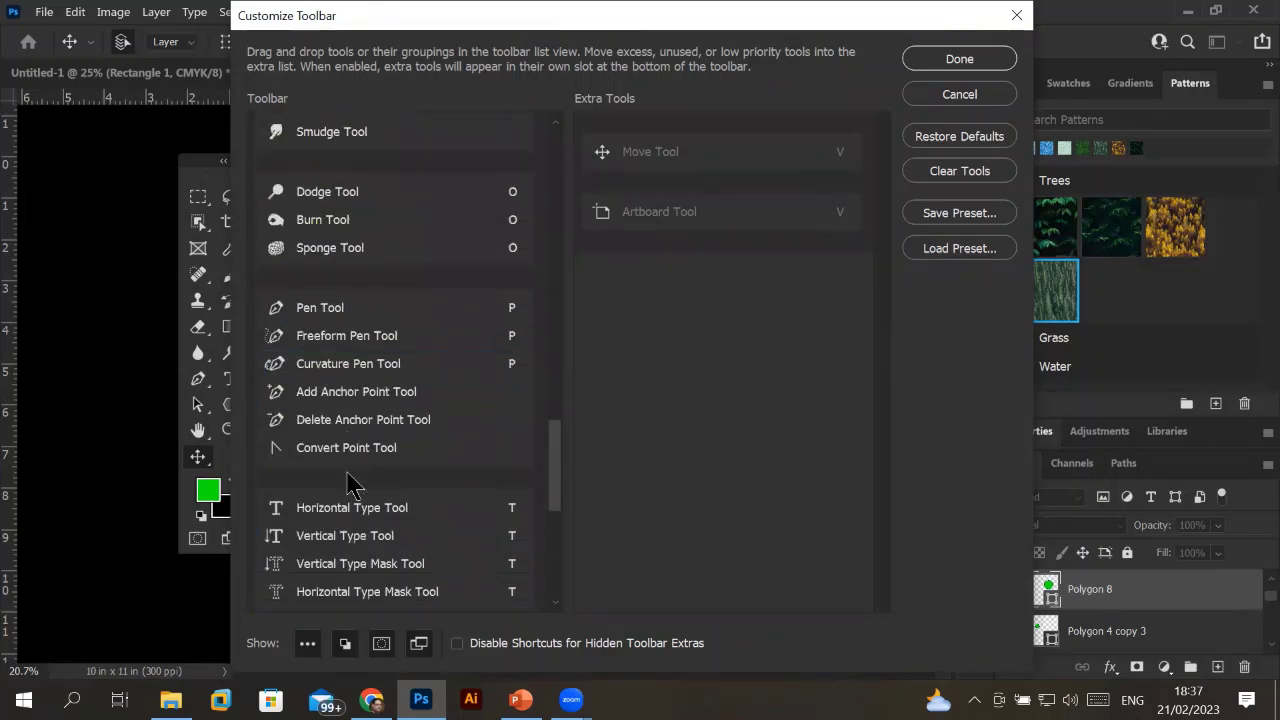
scroll(350, 481, down, 3)
scroll(350, 481, down, 4)
scroll(350, 481, down, 3)
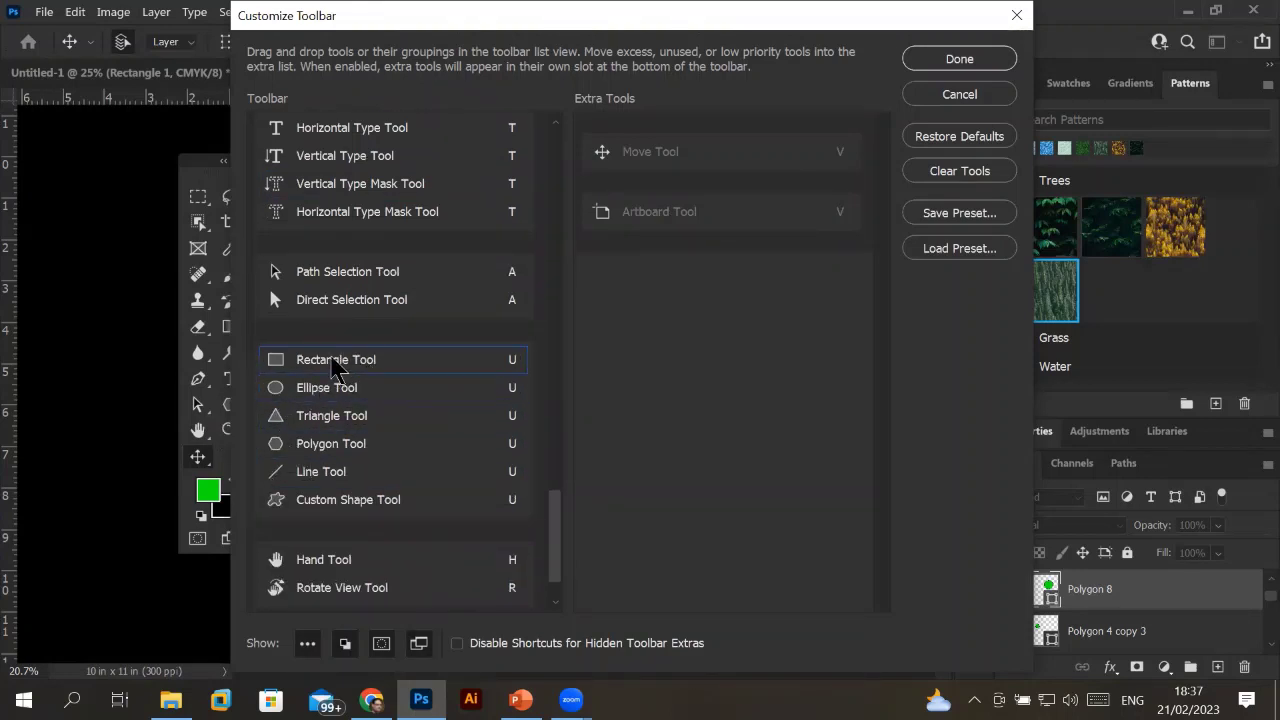
drag(337, 362, 666, 360)
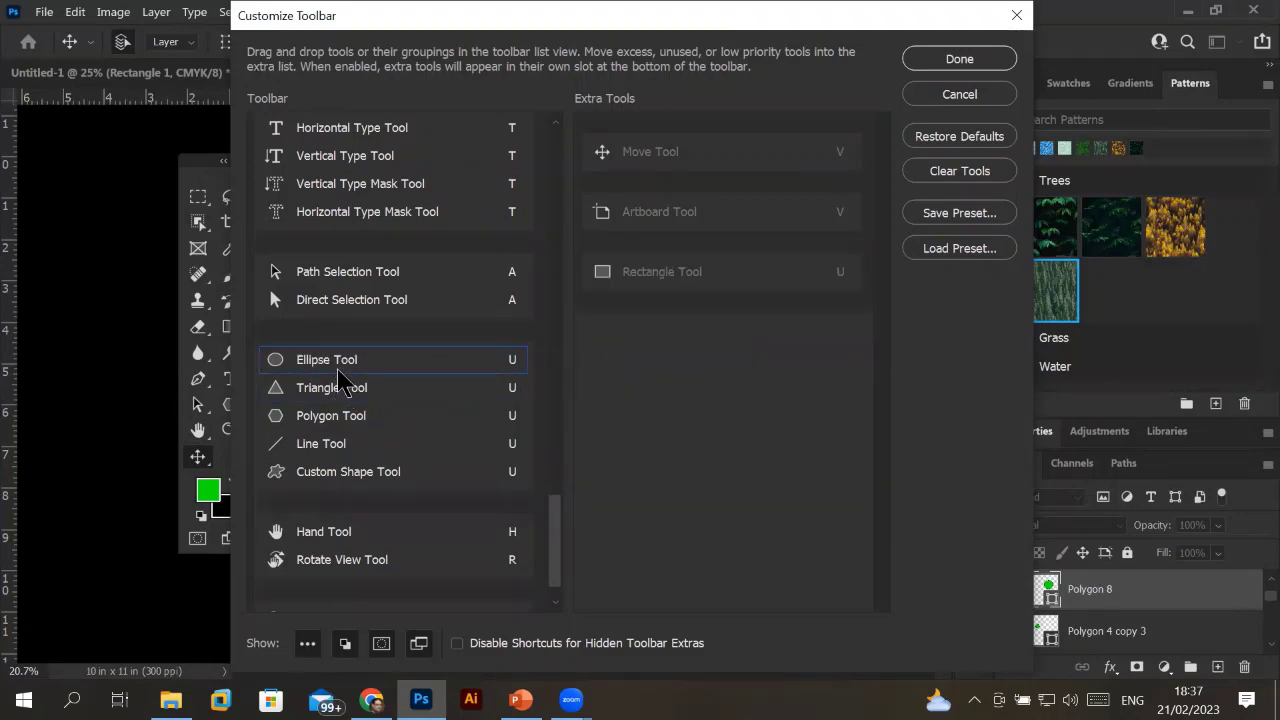
drag(340, 360, 680, 345)
drag(352, 372, 668, 420)
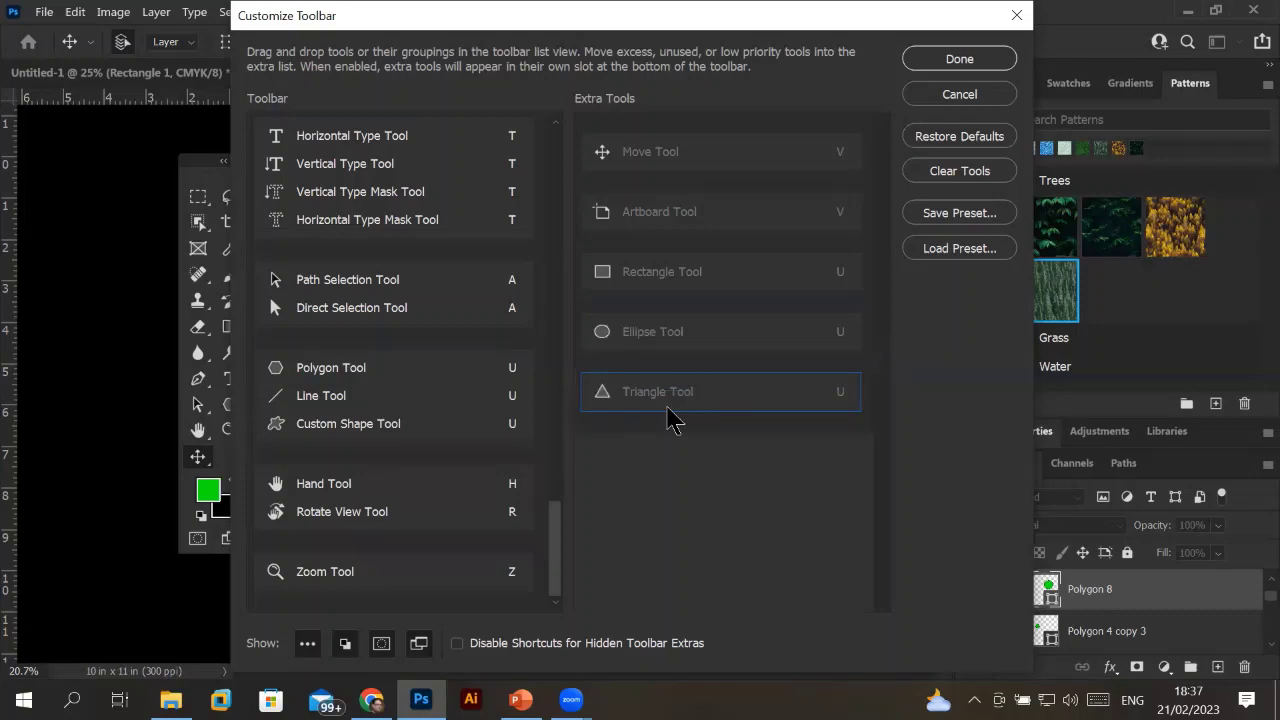
click(966, 140)
click(942, 62)
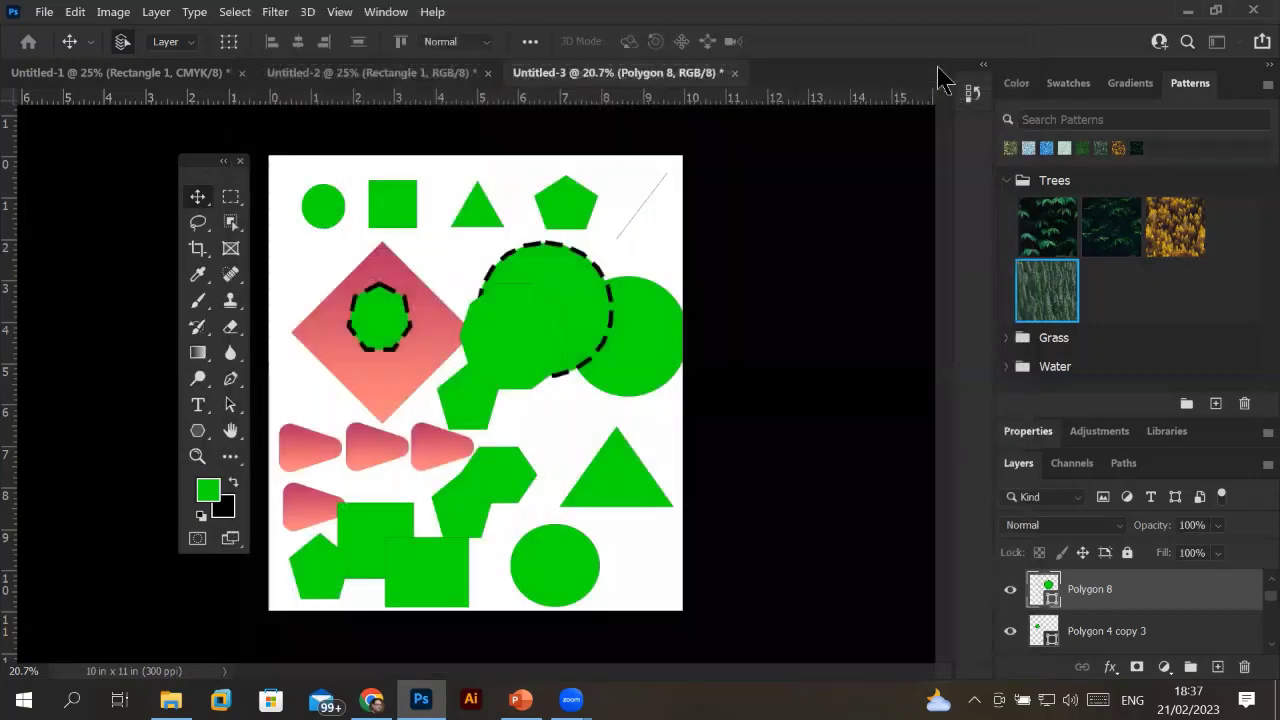